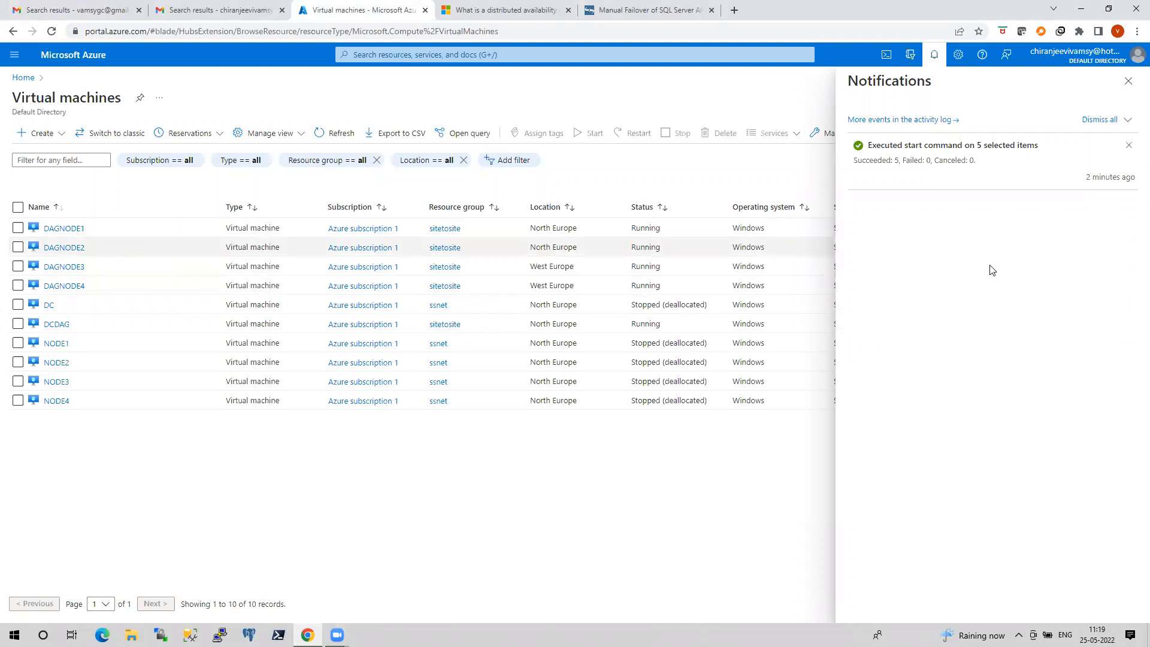
Open DAGNODE1's overview in the Azure portal and copy its public IP 20.82.182.120
{"action": "left_click", "coordinate": [1129, 81]}
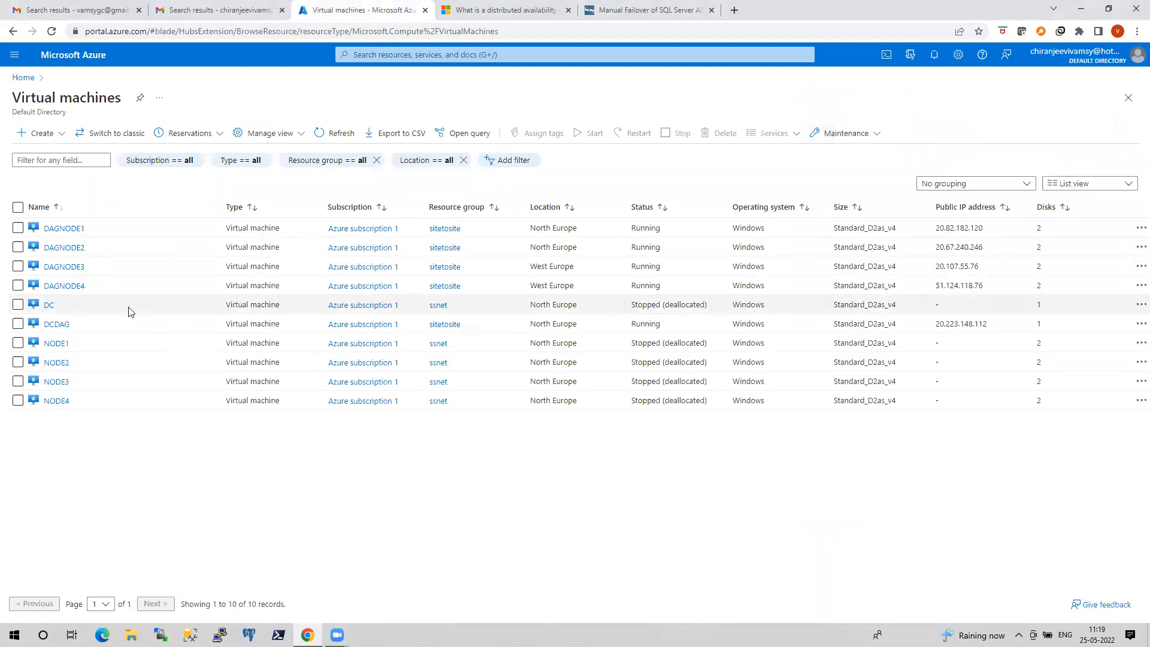
{"action": "left_click", "coordinate": [76, 230]}
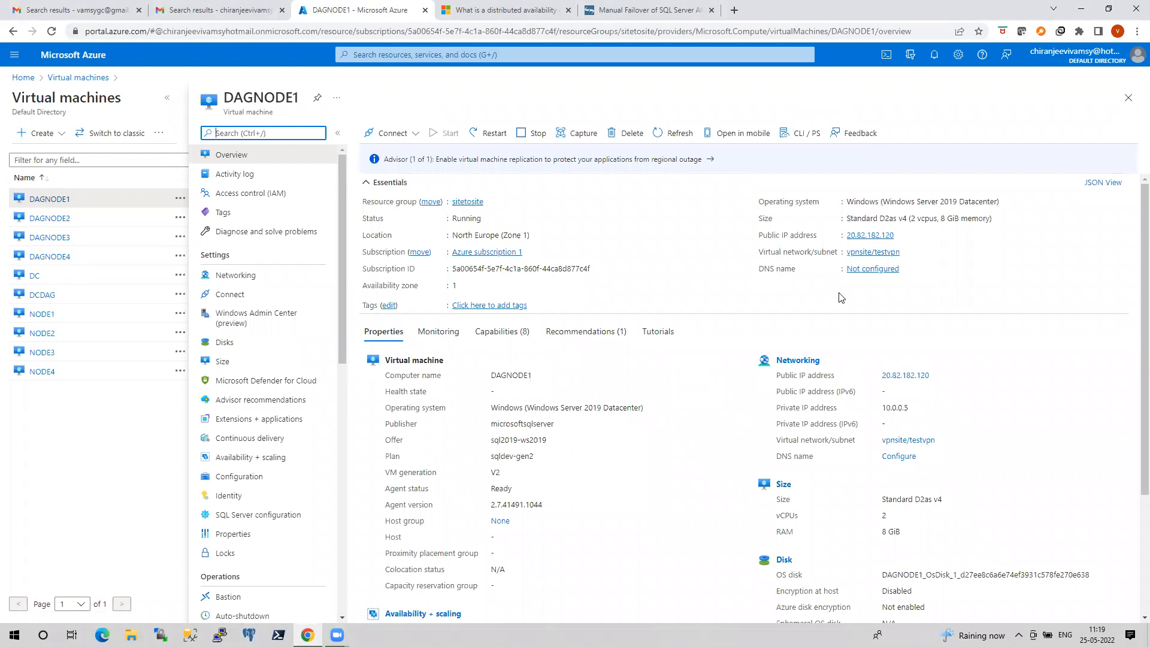
{"action": "left_click", "coordinate": [902, 235]}
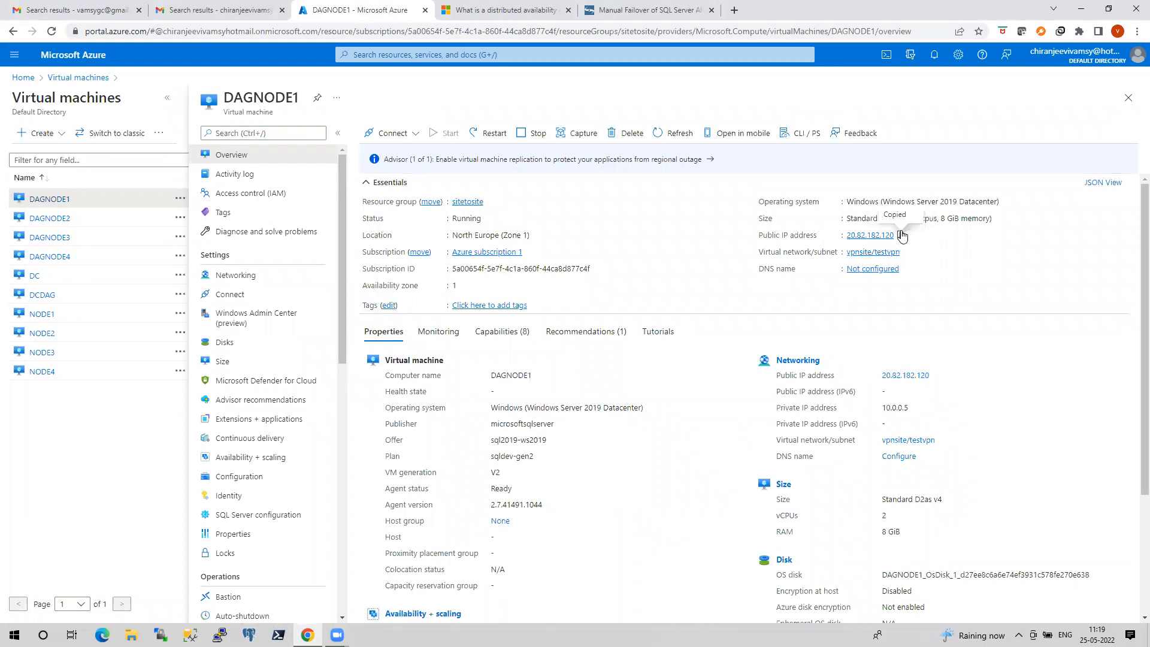
Sign in to a Remote Desktop session to 20.82.182.120 with mstsc, accept the certificate, and minimise it
{"action": "key", "text": "super+r"}
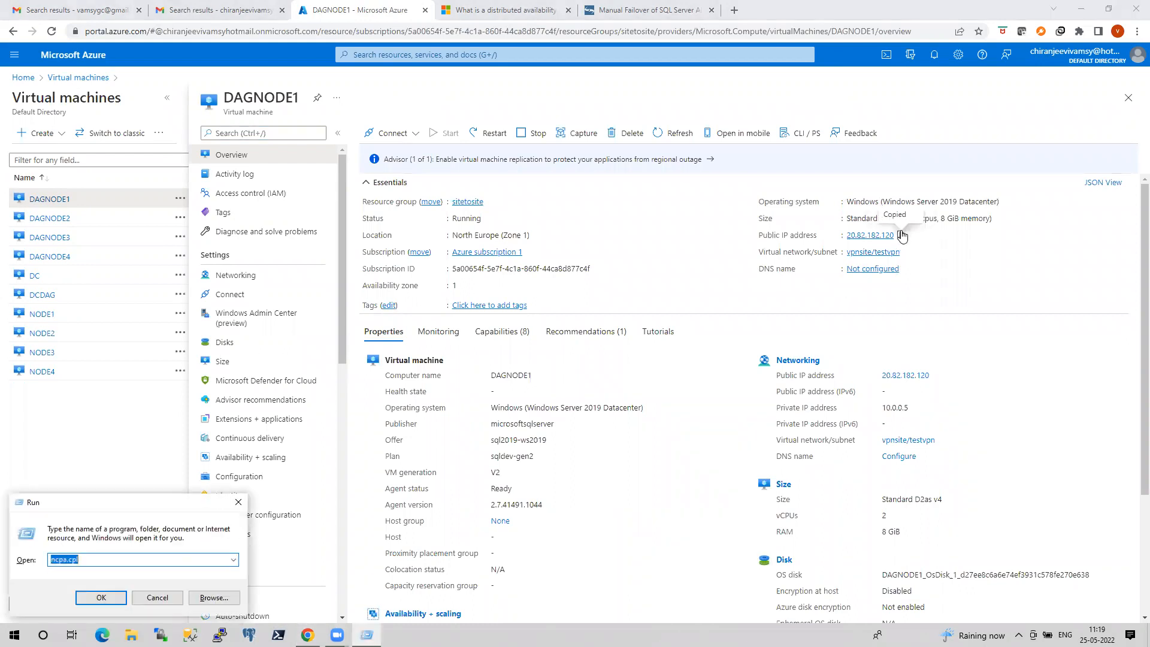
{"action": "type", "text": "mstsc"}
{"action": "key", "text": "Return"}
{"action": "key", "text": "ctrl+v"}
{"action": "key", "text": "Return"}
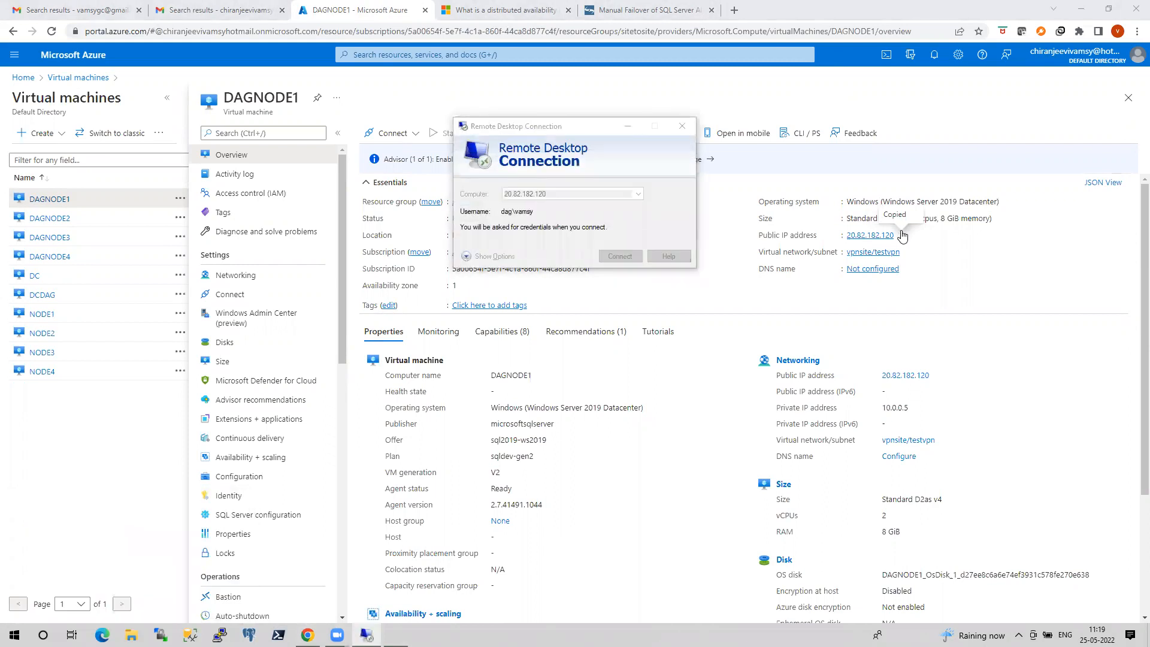
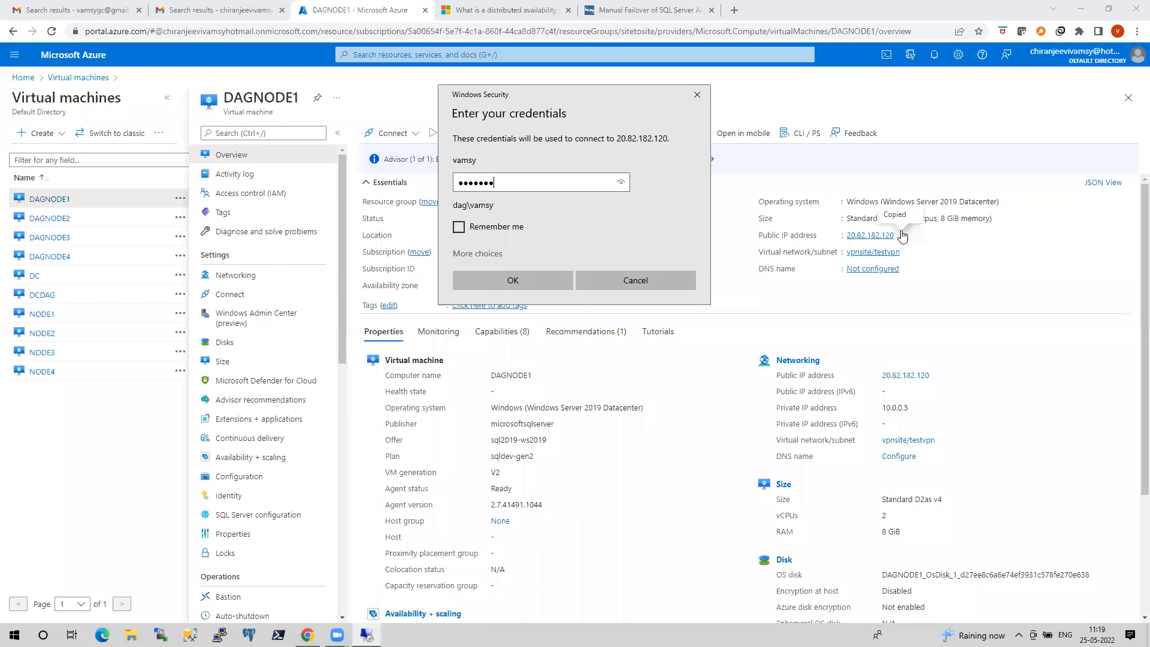
{"action": "key", "text": "Return"}
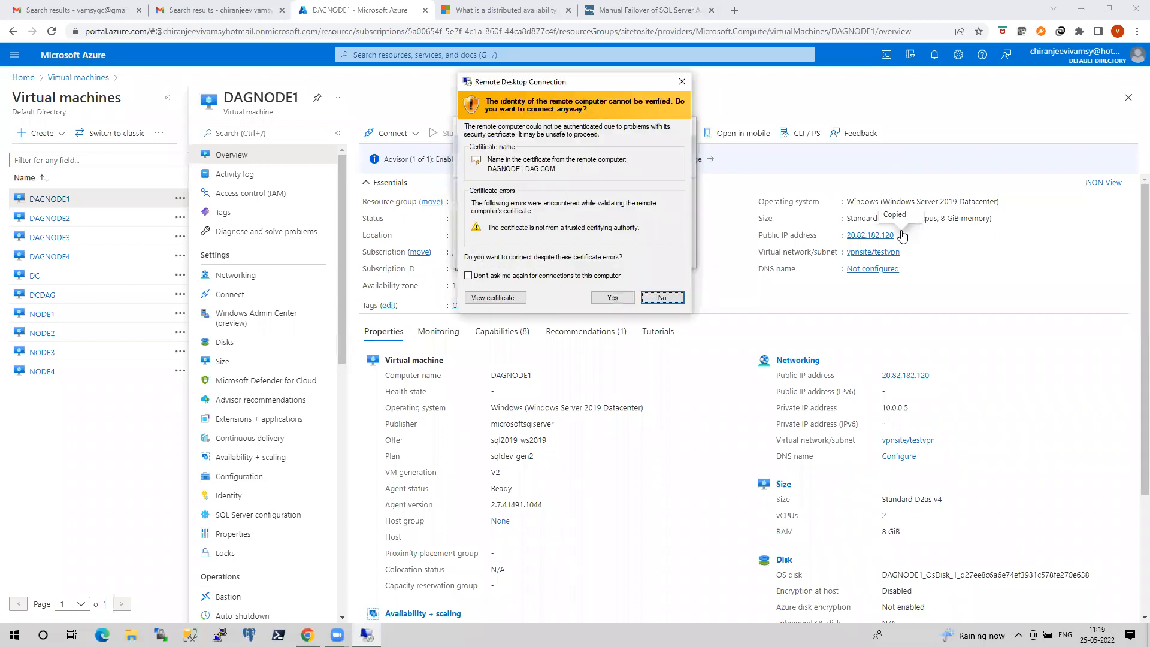
{"action": "key", "text": "Left"}
{"action": "key", "text": "Return"}
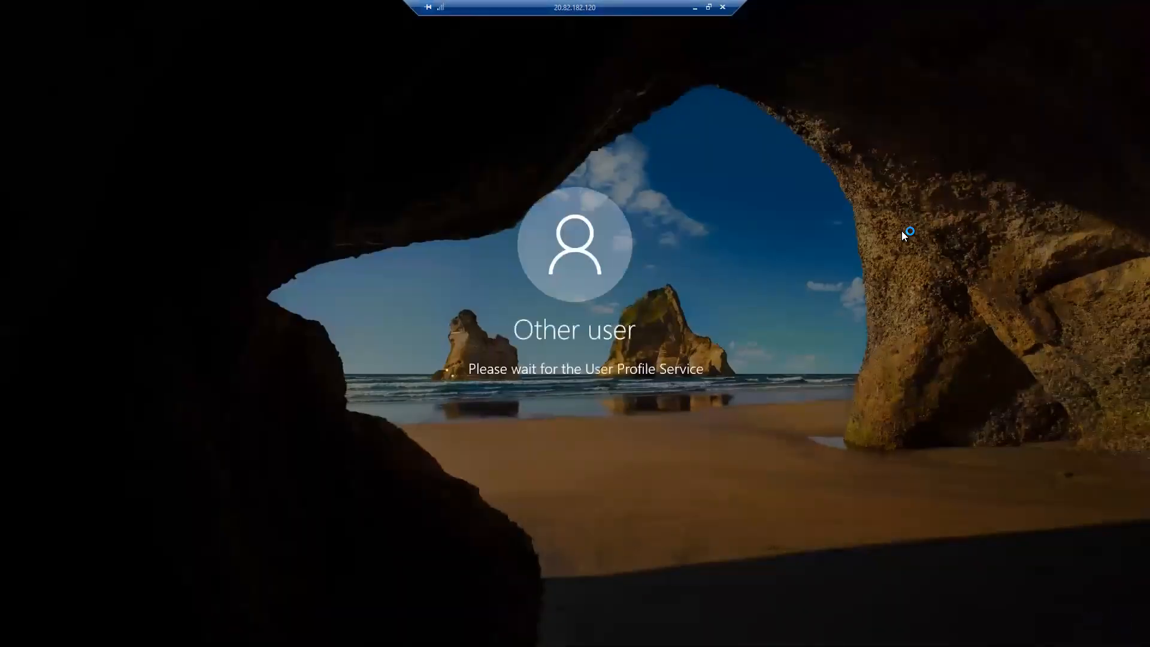
{"action": "left_click", "coordinate": [696, 8]}
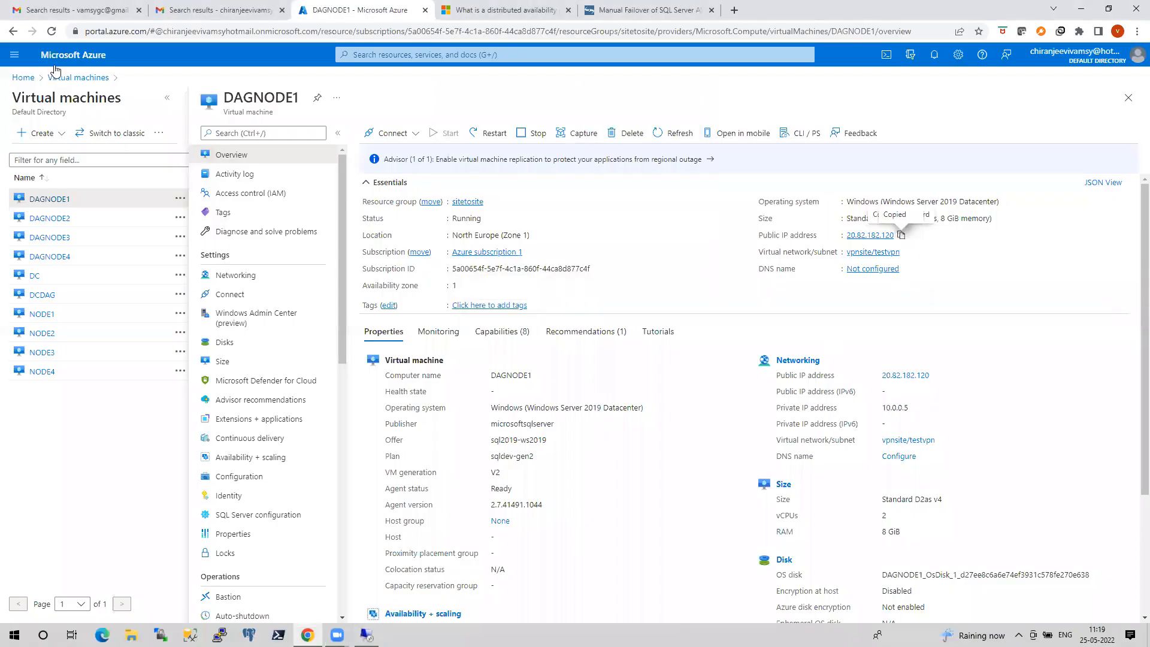
Copy DAGNODE2's public IP 20.67.240.246 and connect a Remote Desktop session to it, accepting the certificate
{"action": "left_click", "coordinate": [54, 219]}
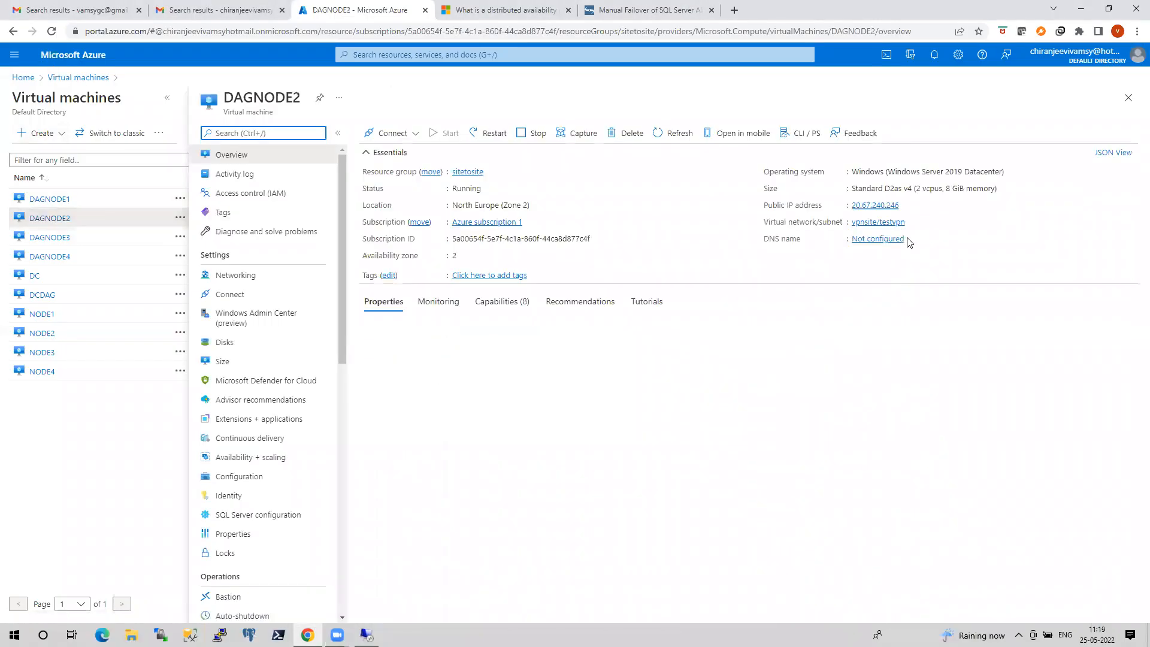
{"action": "left_click", "coordinate": [901, 235]}
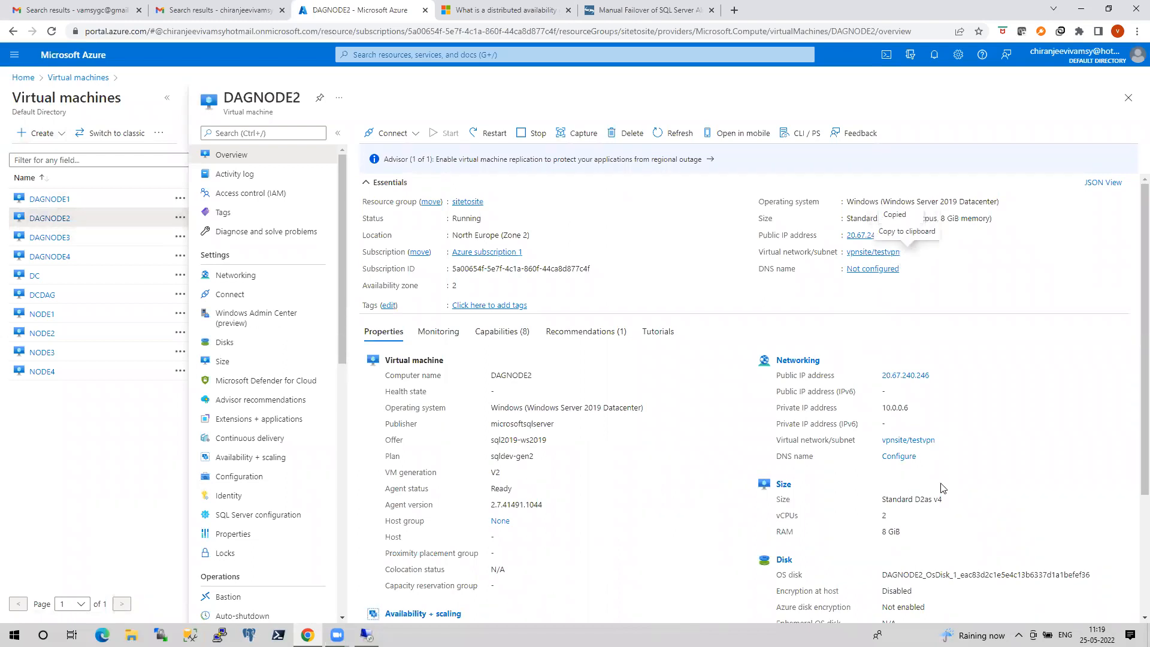
{"action": "key", "text": "super+r"}
{"action": "key", "text": "Return"}
{"action": "key", "text": "ctrl+v"}
{"action": "key", "text": "Return"}
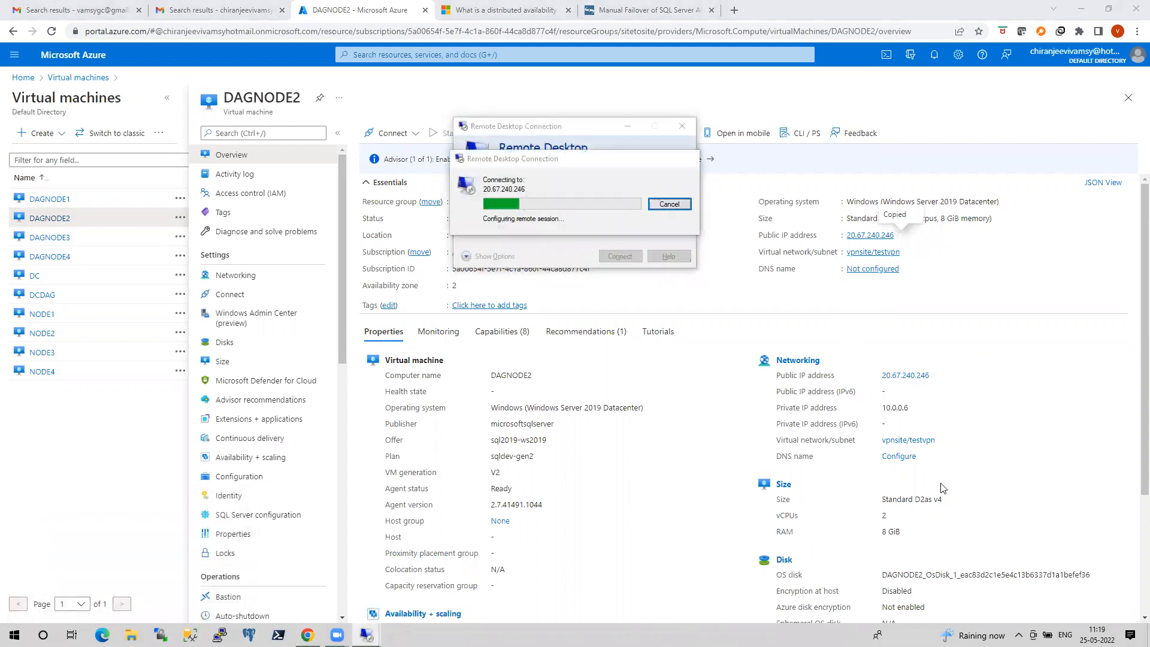
{"action": "type", "text": "*******"}
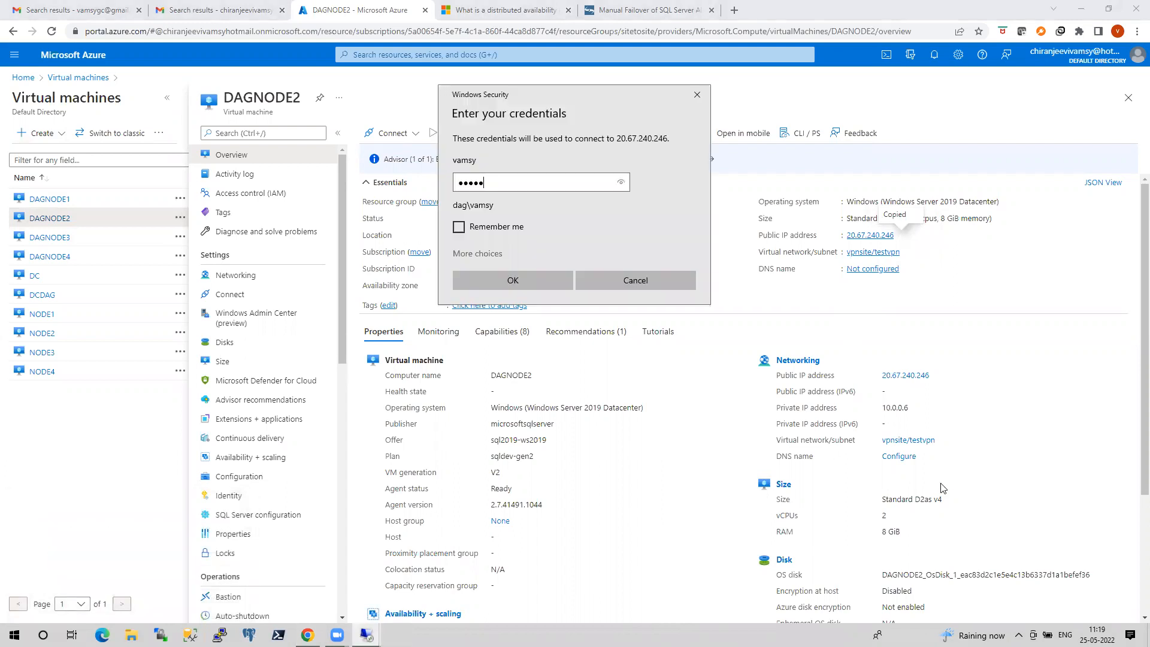
{"action": "type", "text": "*****"}
{"action": "key", "text": "Return"}
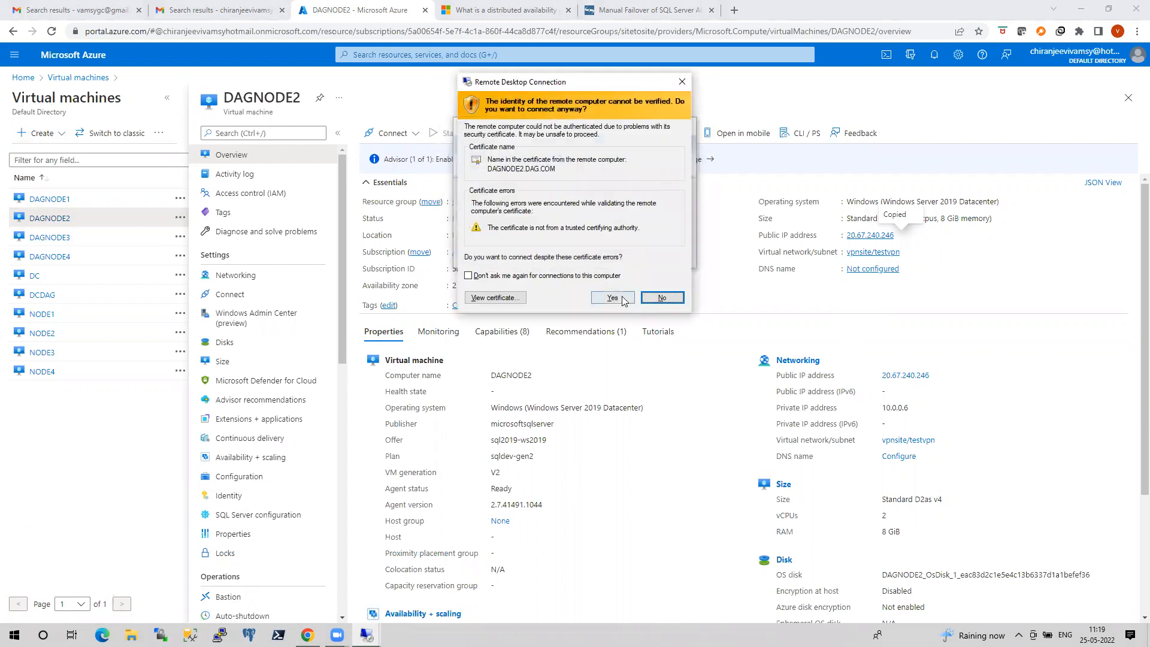
{"action": "left_click", "coordinate": [622, 299]}
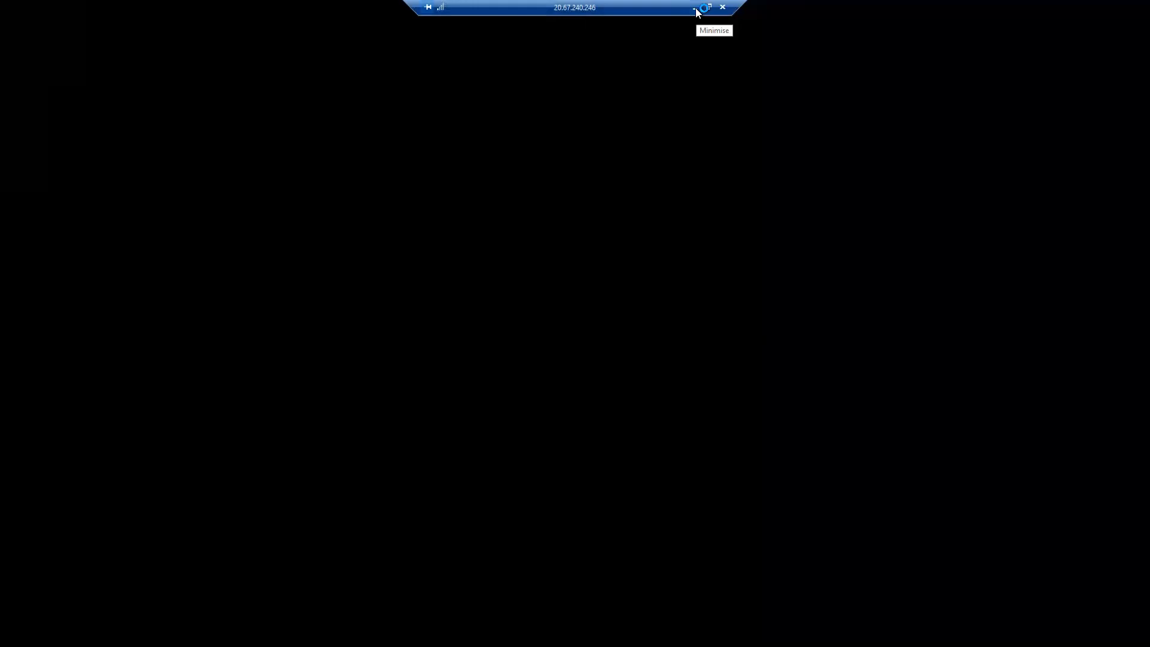
Open DAGNODE3's overview and connect a Remote Desktop session to 20.107.55.76, accepting the certificate
{"action": "left_click", "coordinate": [695, 8]}
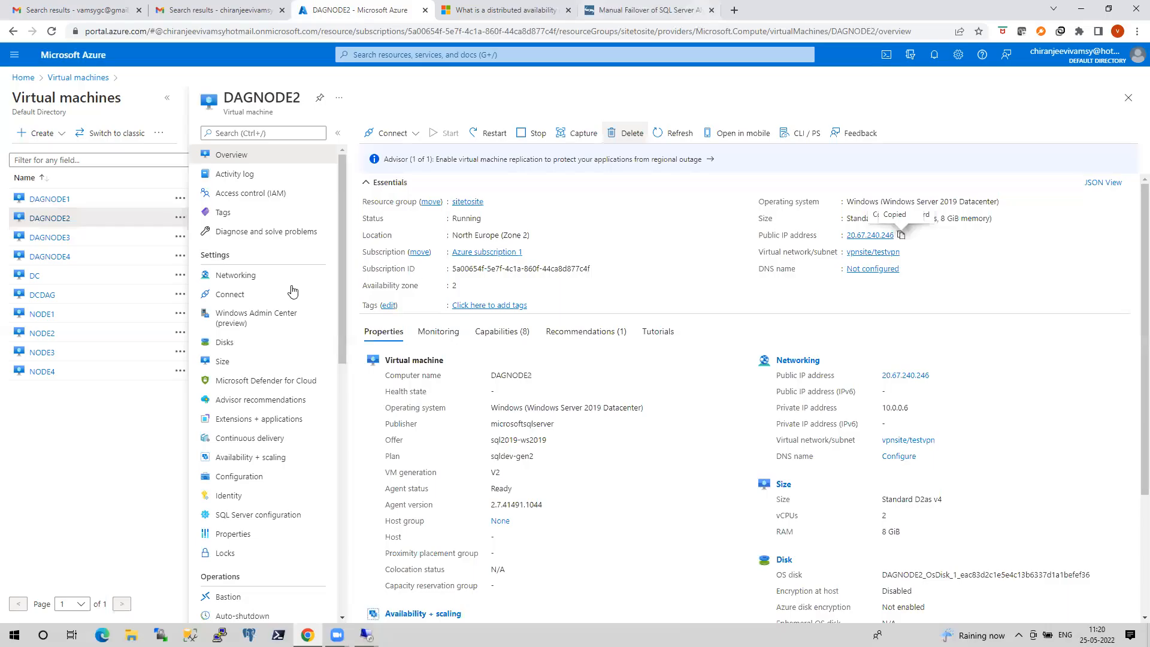
{"action": "left_click", "coordinate": [47, 238]}
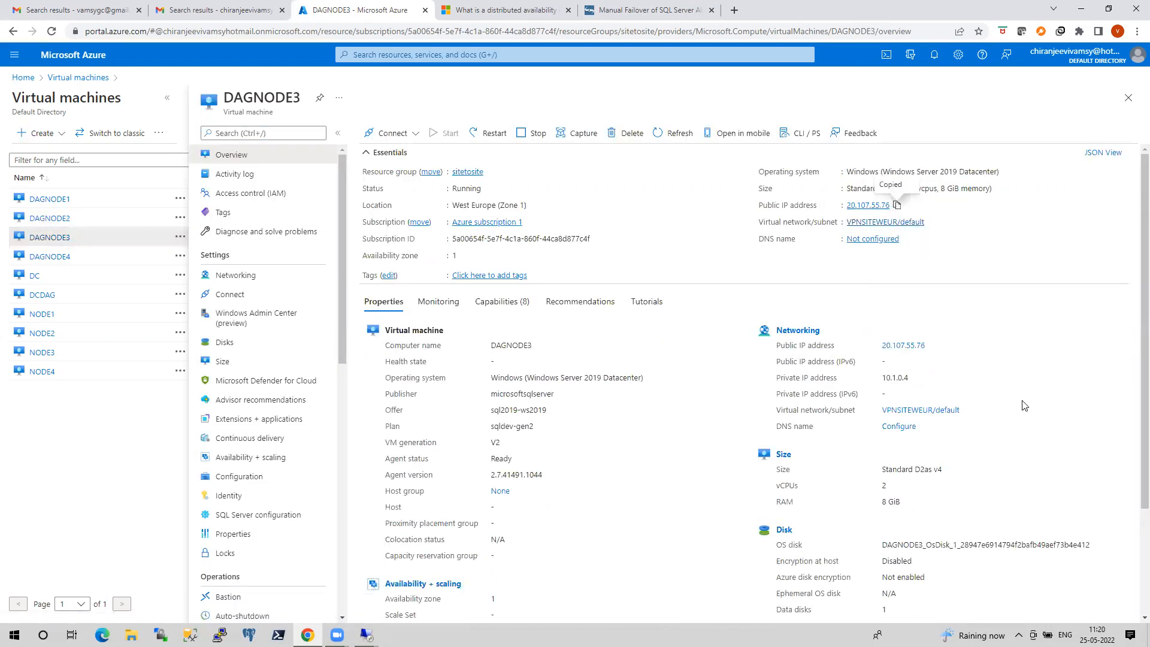
{"action": "key", "text": "super+r"}
{"action": "key", "text": "Return"}
{"action": "key", "text": "ctrl+v"}
{"action": "key", "text": "Return"}
{"action": "type", "text": "••••••••••"}
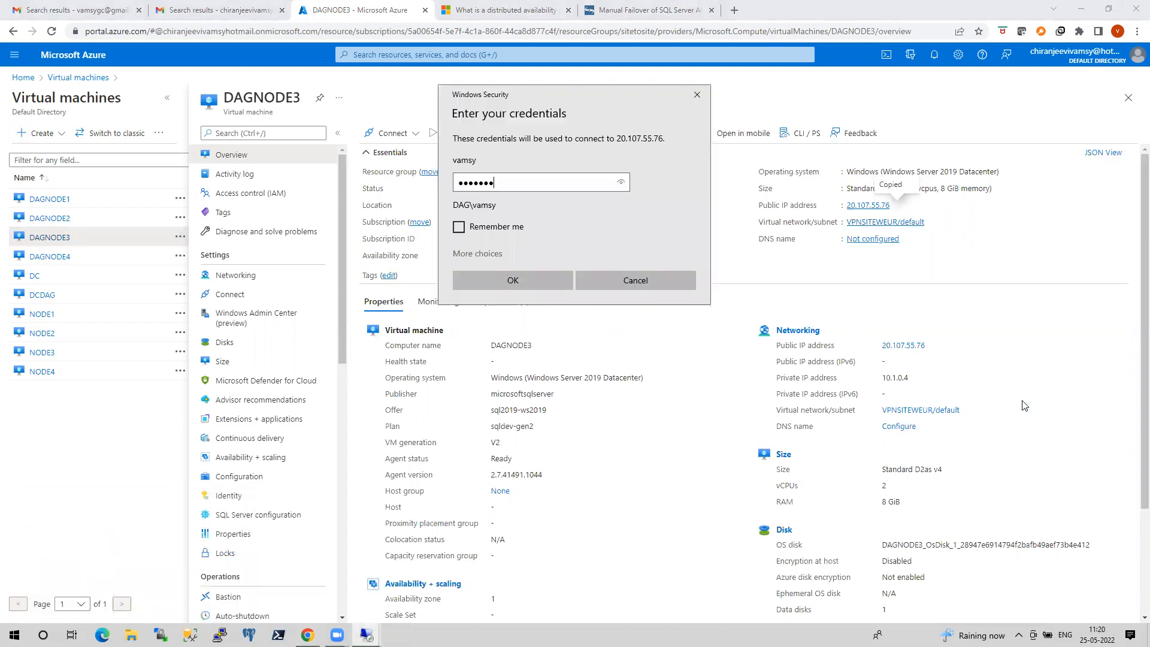
{"action": "type", "text": "••"}
{"action": "key", "text": "Return"}
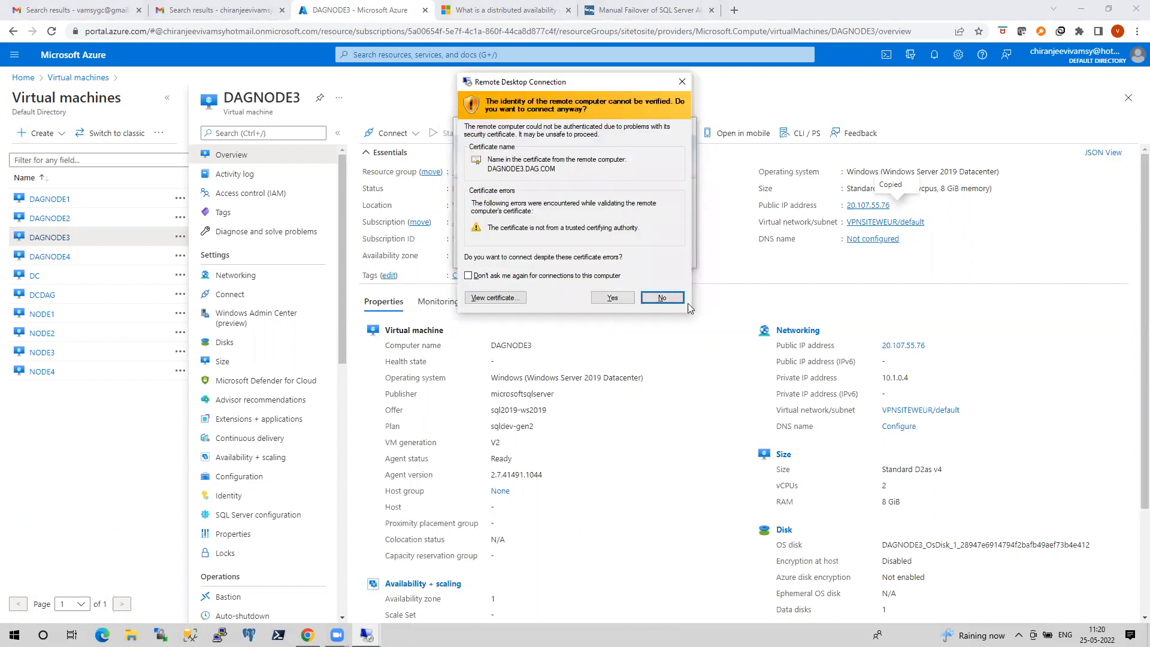
{"action": "left_click", "coordinate": [613, 299]}
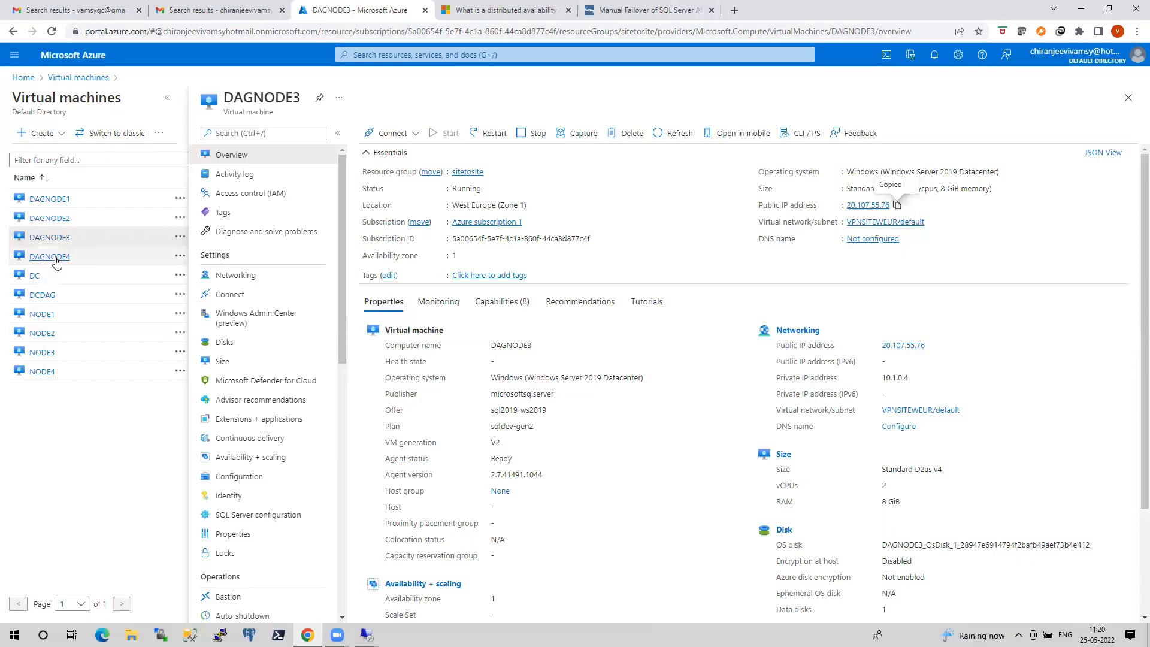
{"action": "left_click", "coordinate": [52, 257]}
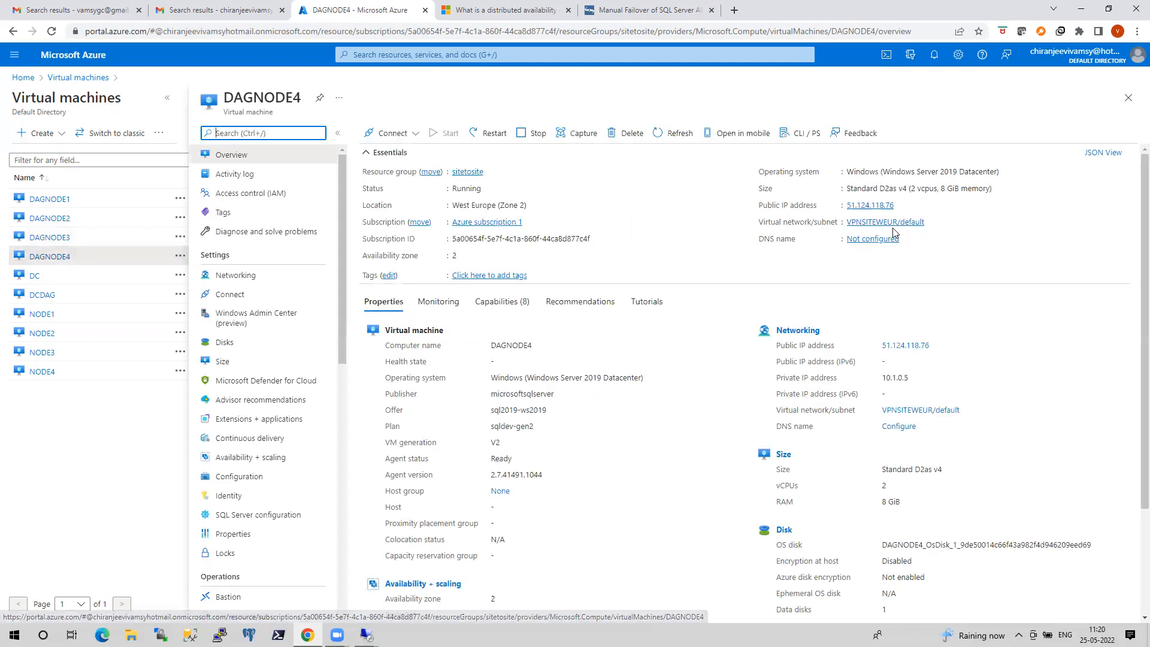
Copy DAGNODE4's IP 51.124.118.76, connect a Remote Desktop session to it, and minimise the session
{"action": "left_click", "coordinate": [901, 206]}
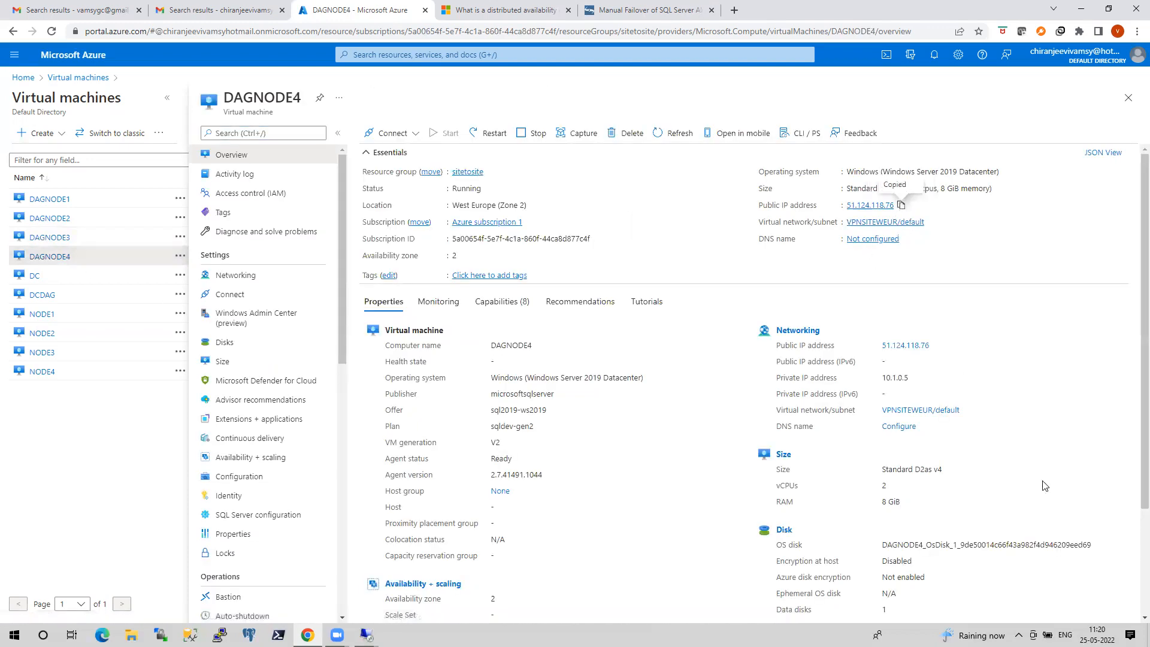
{"action": "key", "text": "super+r"}
{"action": "type", "text": "mstsc"}
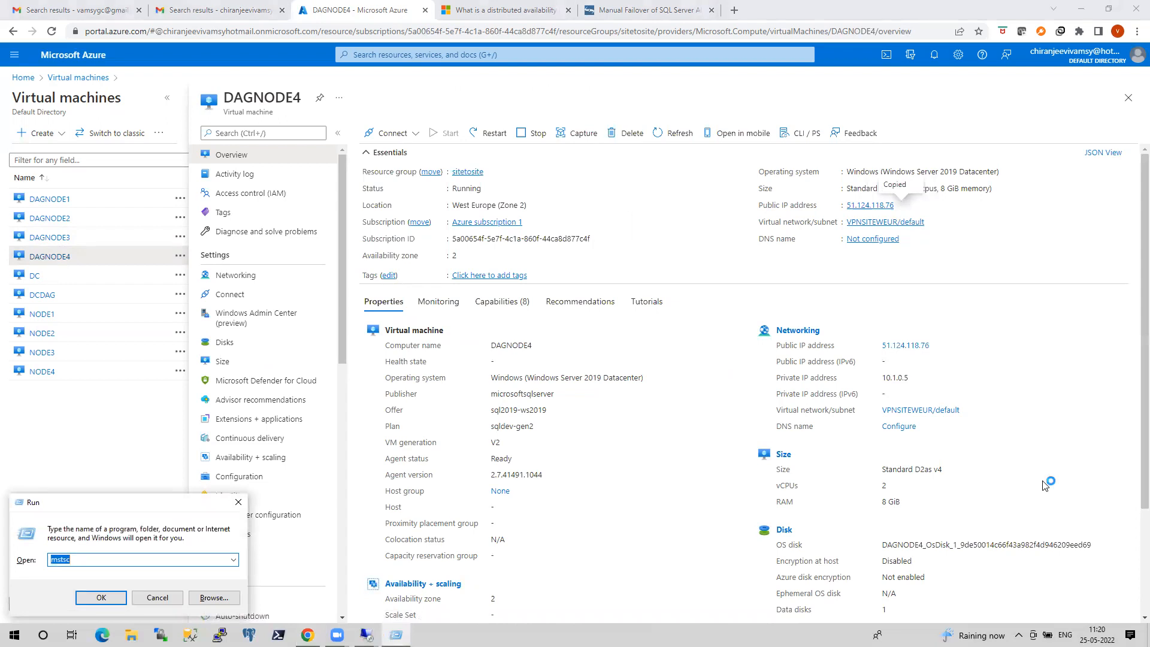
{"action": "key", "text": "Return"}
{"action": "key", "text": "ctrl+v"}
{"action": "key", "text": "Return"}
{"action": "type", "text": "•••••••••"}
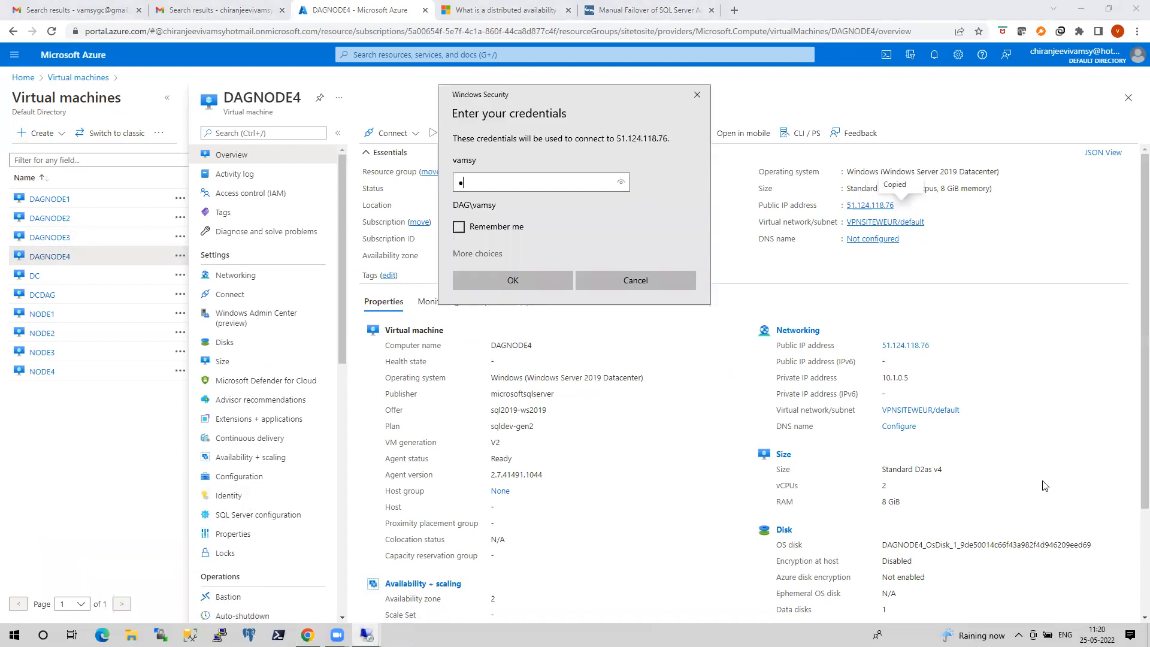
{"action": "type", "text": "•••"}
{"action": "key", "text": "Return"}
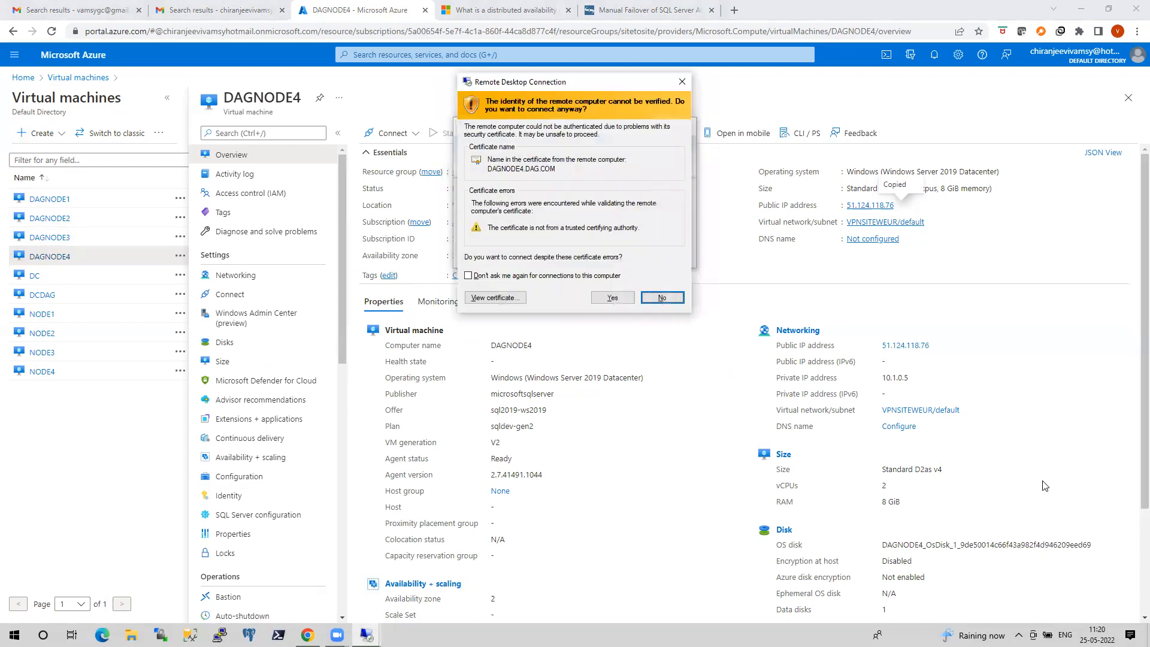
{"action": "key", "text": "Left"}
{"action": "key", "text": "Return"}
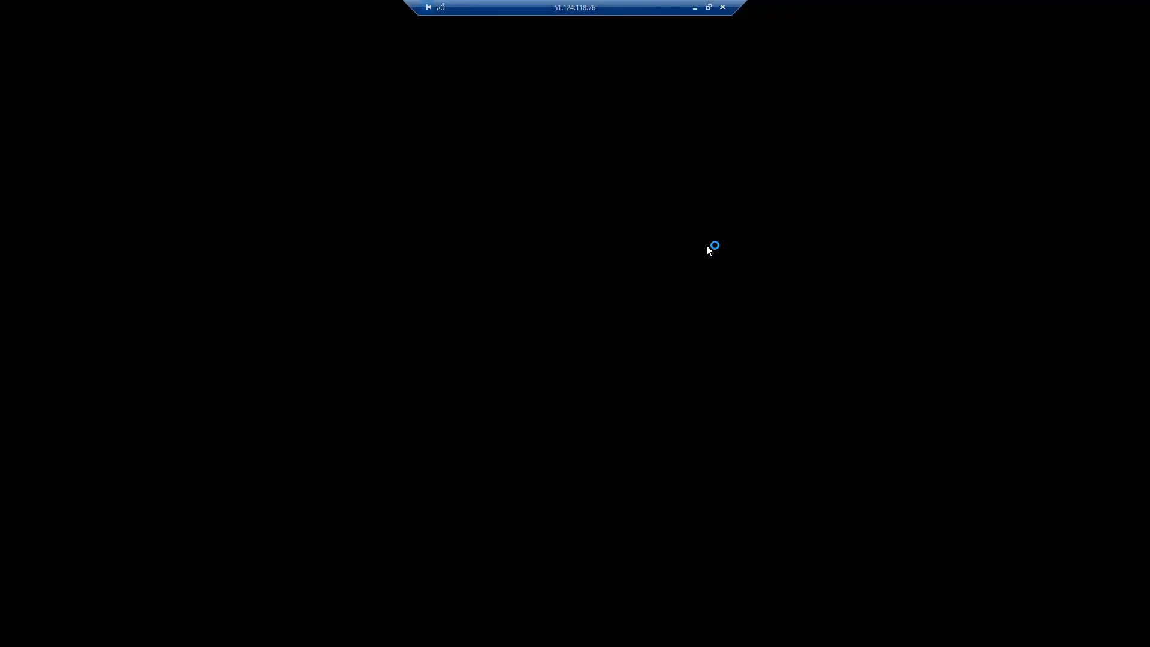
{"action": "left_click", "coordinate": [696, 7]}
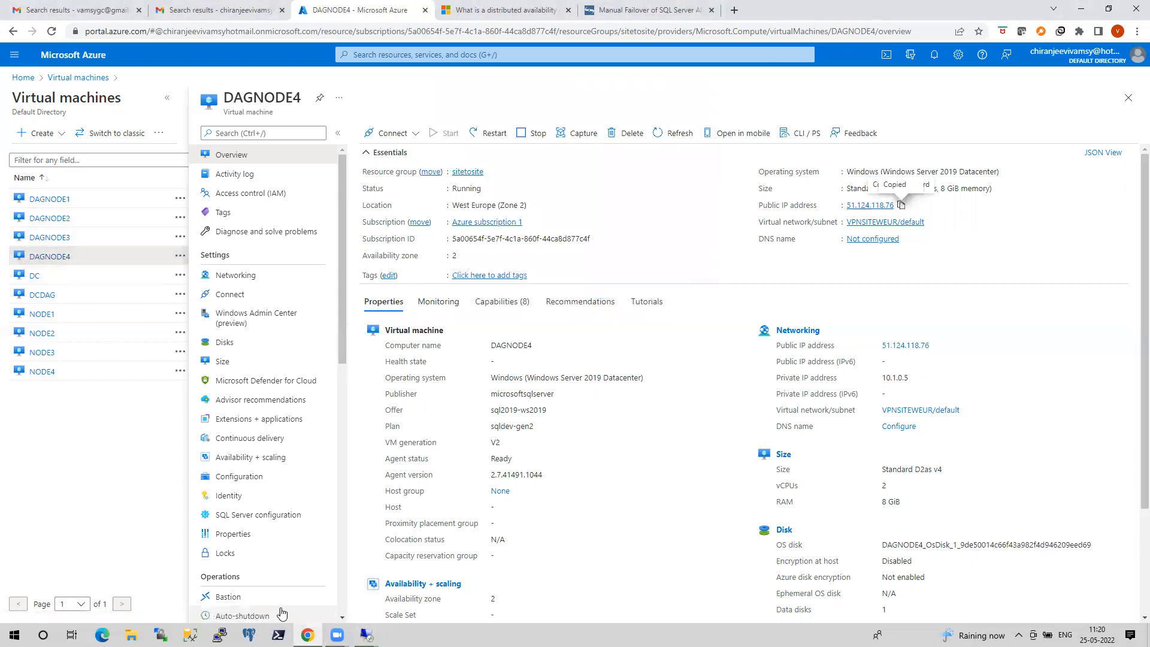
In the 20.67.240.246 session, search 'sql server' and launch SQL Server Management Studio 18
{"action": "mouse_move", "coordinate": [367, 633]}
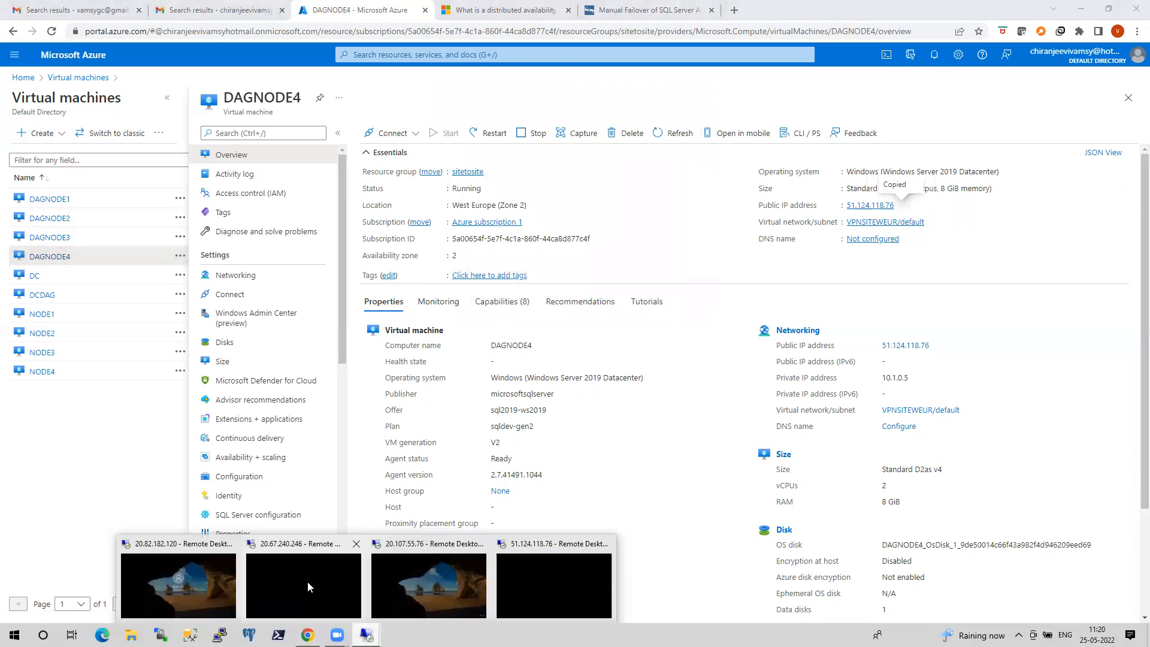
{"action": "left_click", "coordinate": [307, 581]}
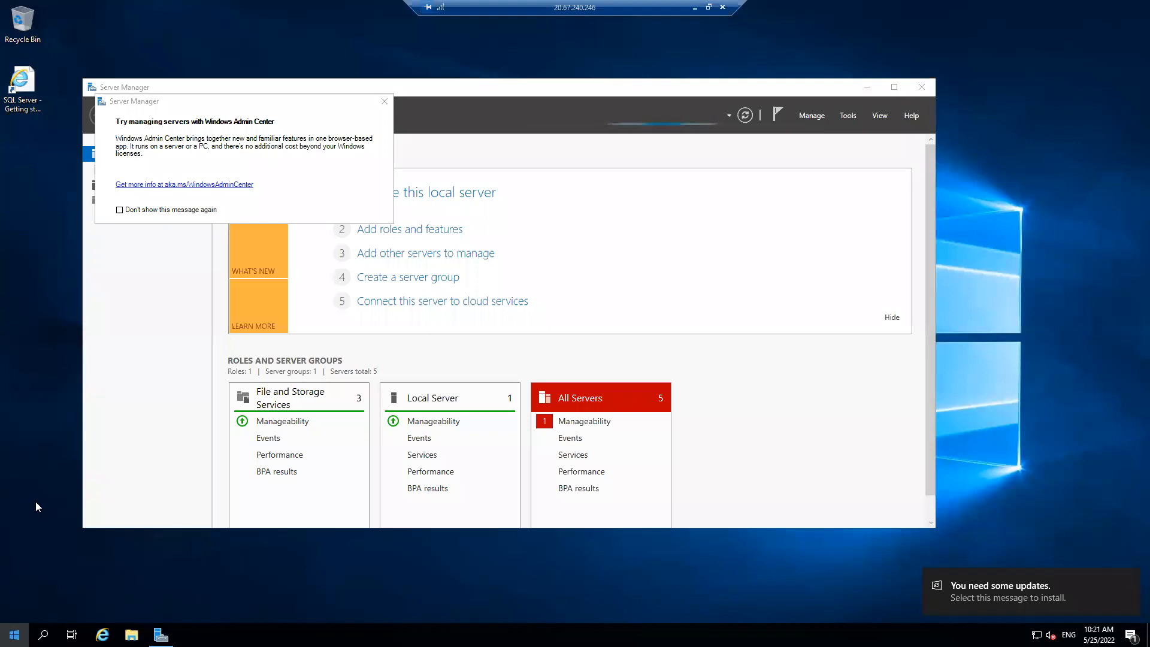
{"action": "key", "text": "super"}
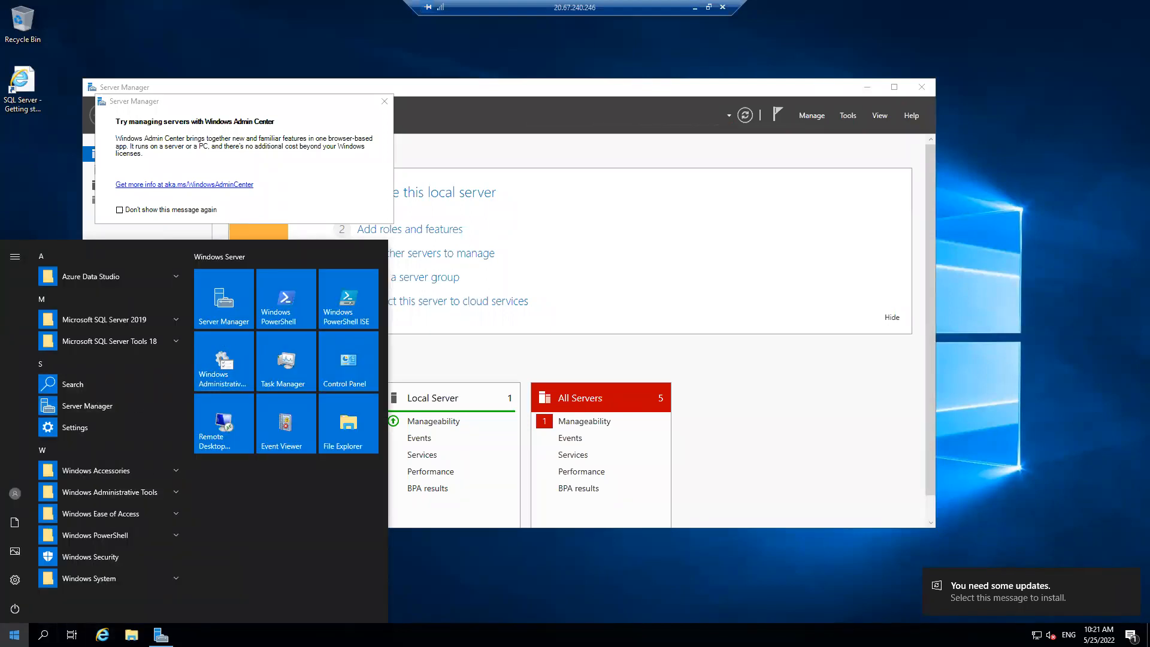
{"action": "right_click", "coordinate": [14, 634]}
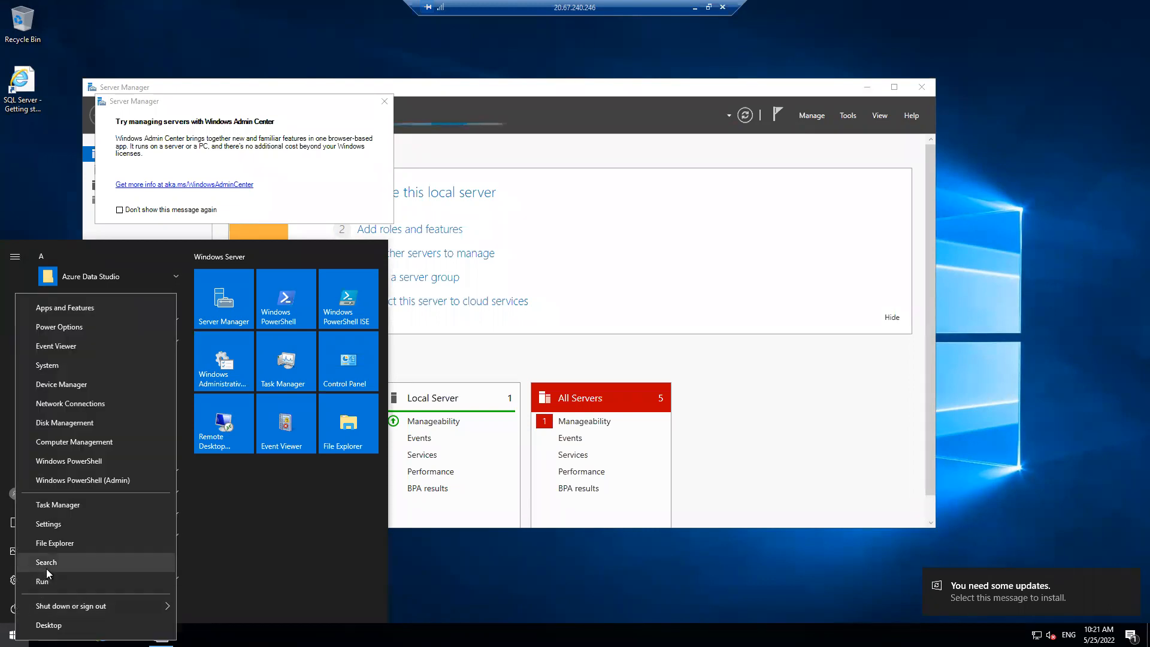
{"action": "left_click", "coordinate": [47, 569]}
{"action": "type", "text": "s"}
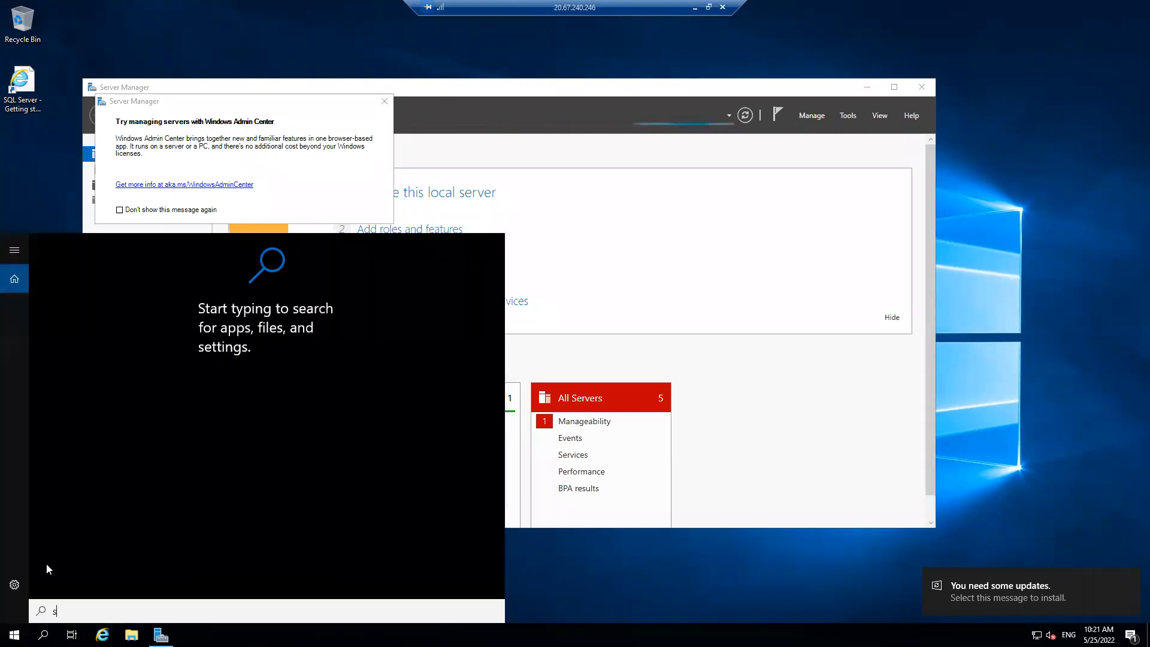
{"action": "type", "text": "ql "}
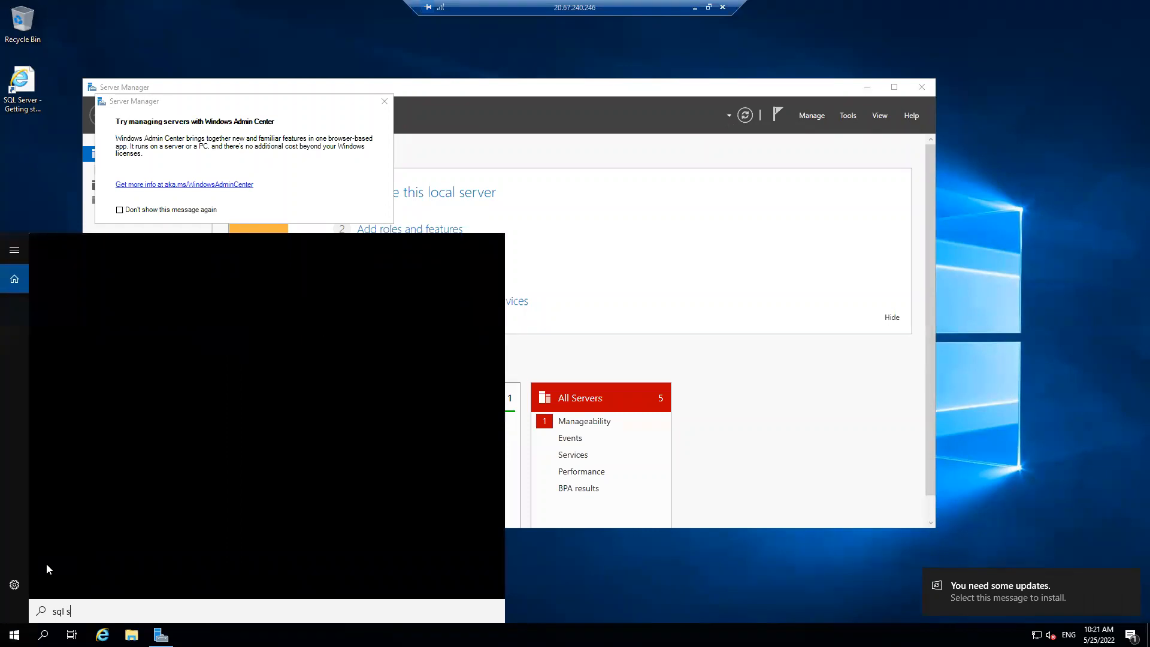
{"action": "type", "text": "s"}
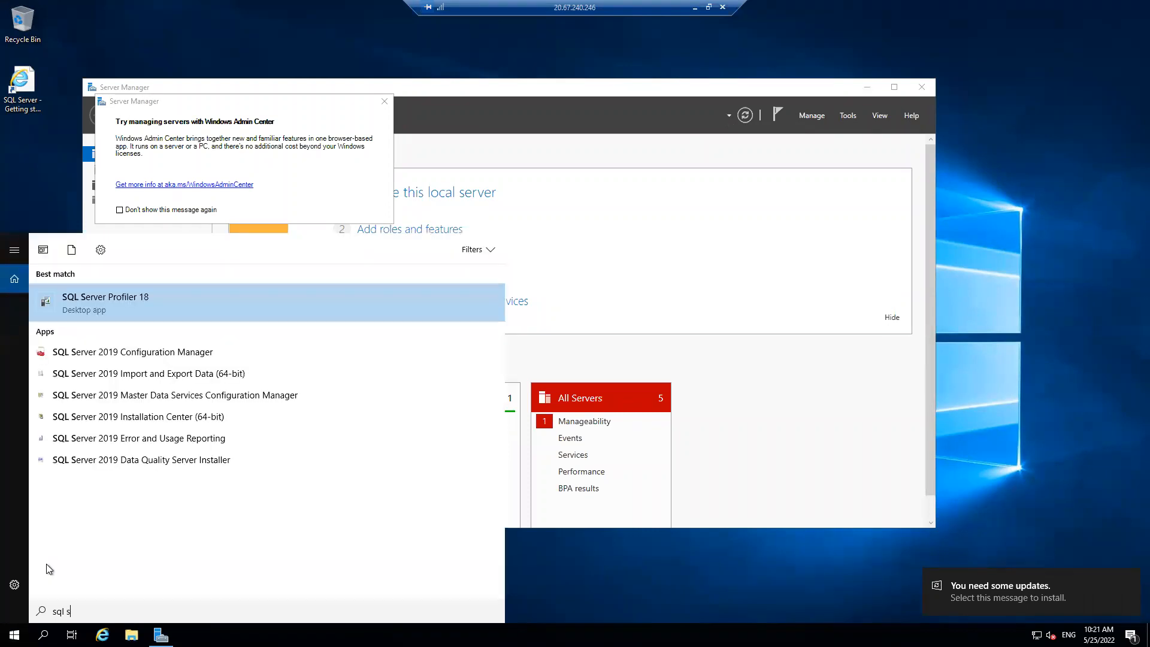
{"action": "type", "text": "erver"}
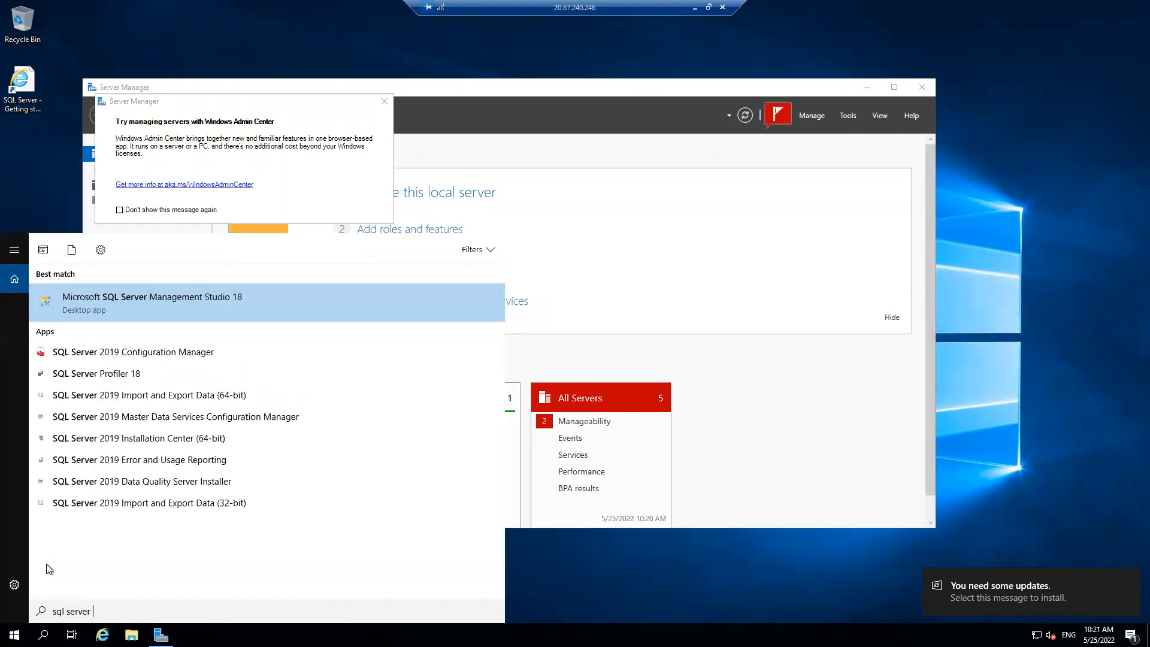
{"action": "left_click", "coordinate": [484, 413]}
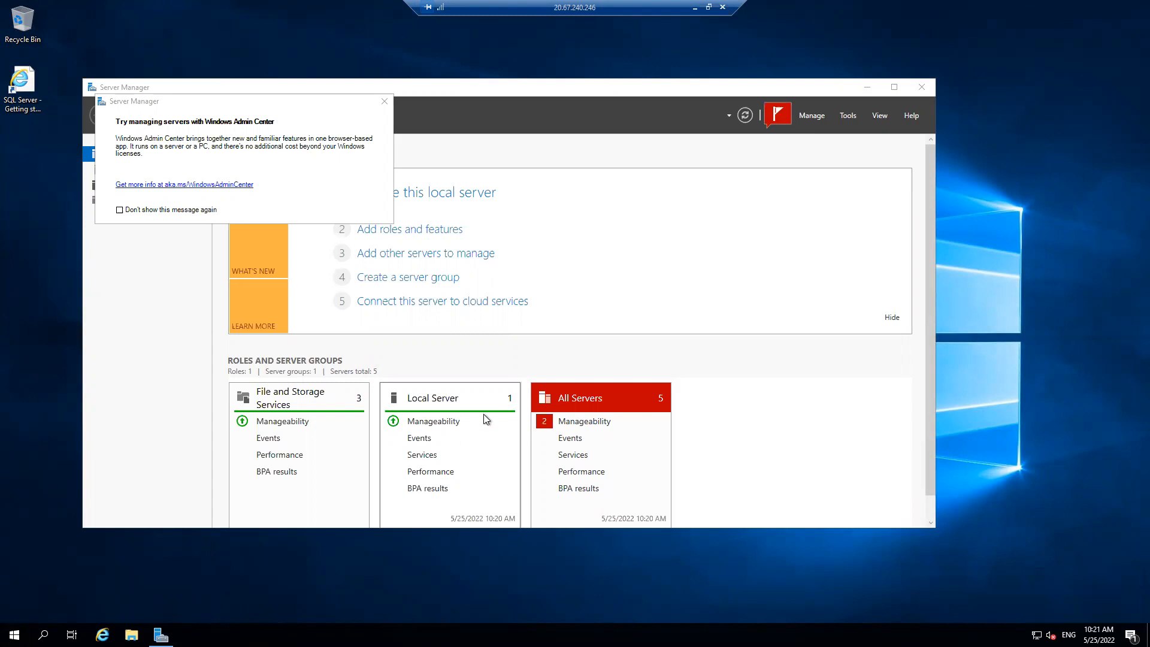
Dismiss the Windows Admin Center prompt, minimise Server Manager, and minimise the remote session
{"action": "left_click", "coordinate": [385, 103]}
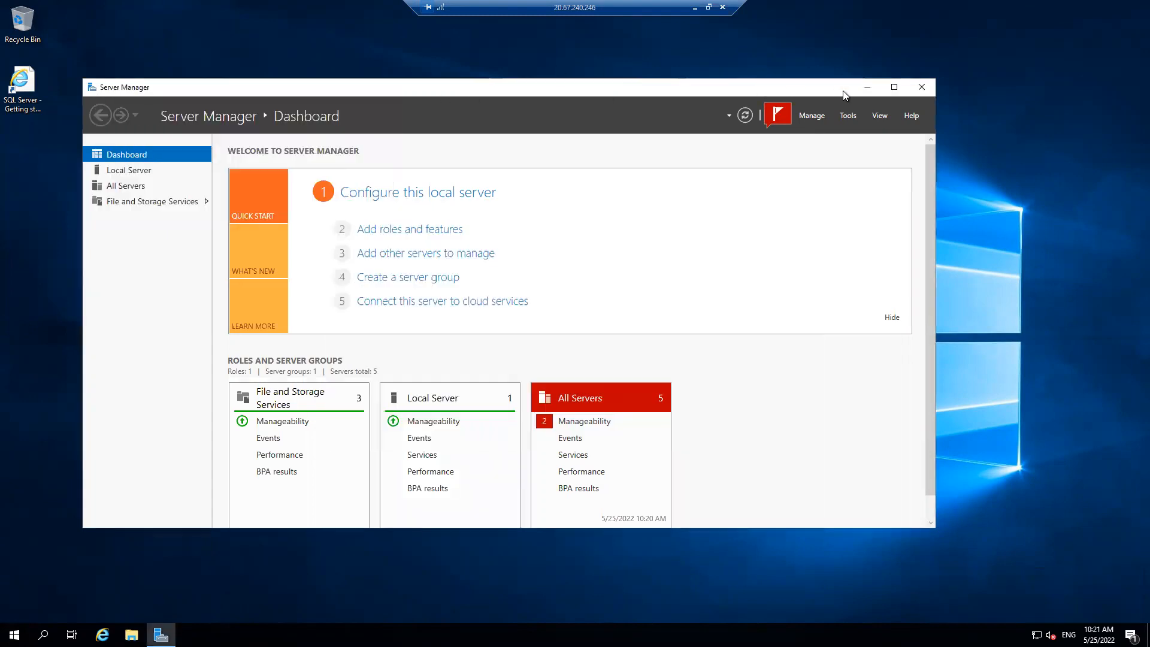
{"action": "left_click", "coordinate": [868, 91]}
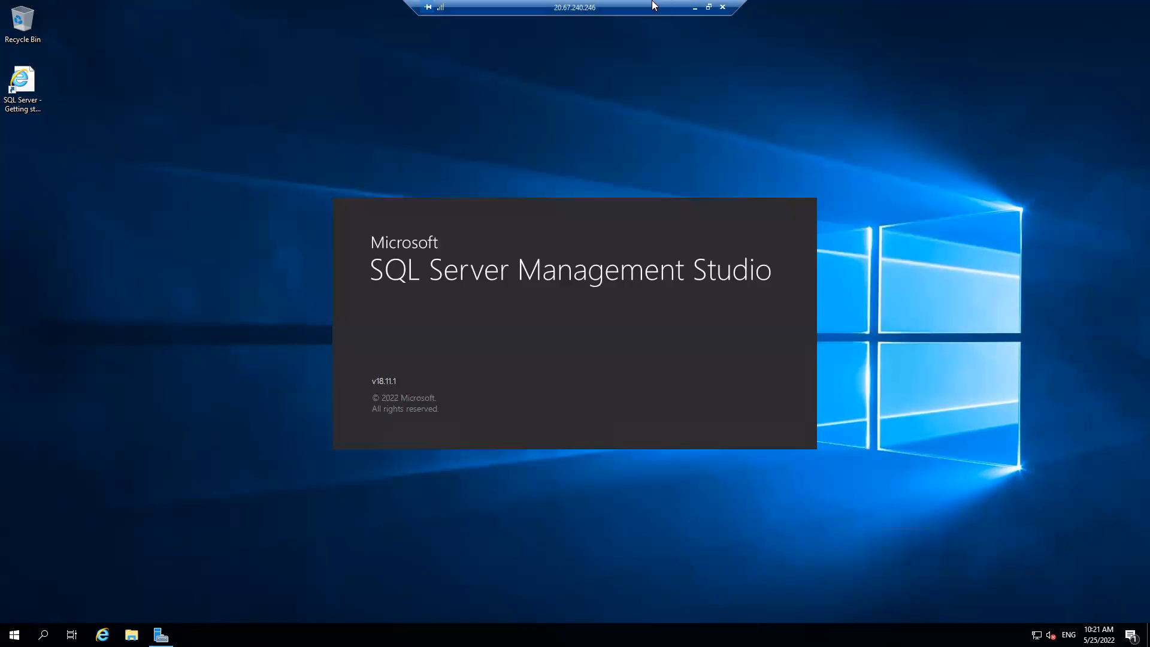
{"action": "left_click", "coordinate": [695, 7]}
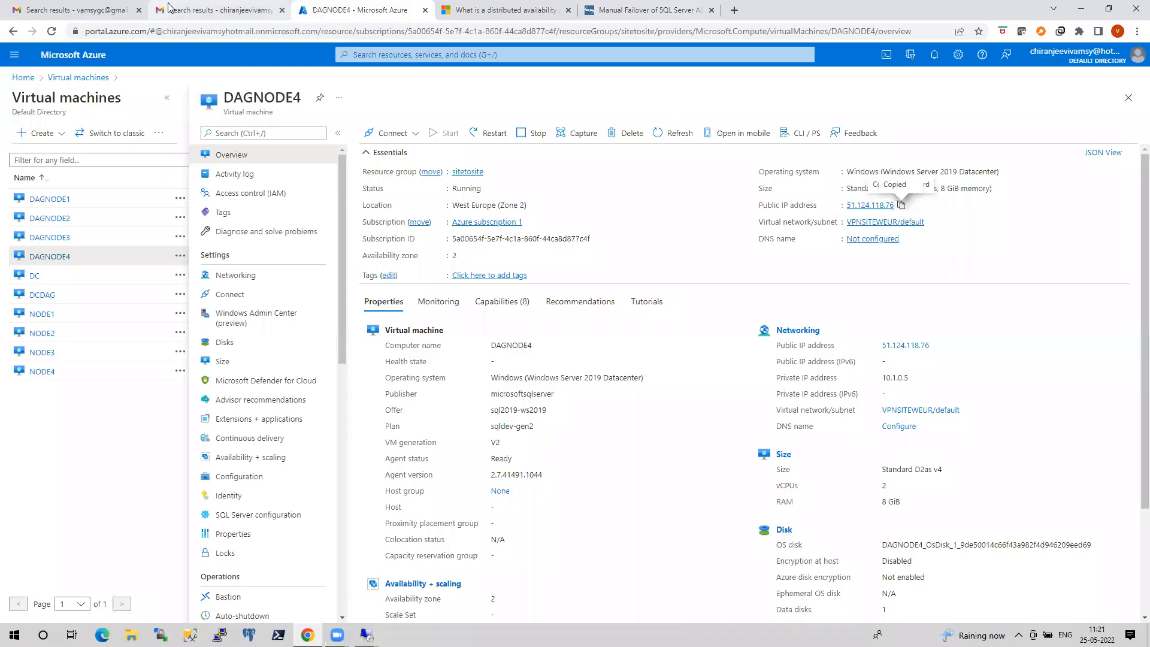
Read through the sent 'DAG commands Azure' email in Gmail, then return to the remote session
{"action": "left_click", "coordinate": [204, 10]}
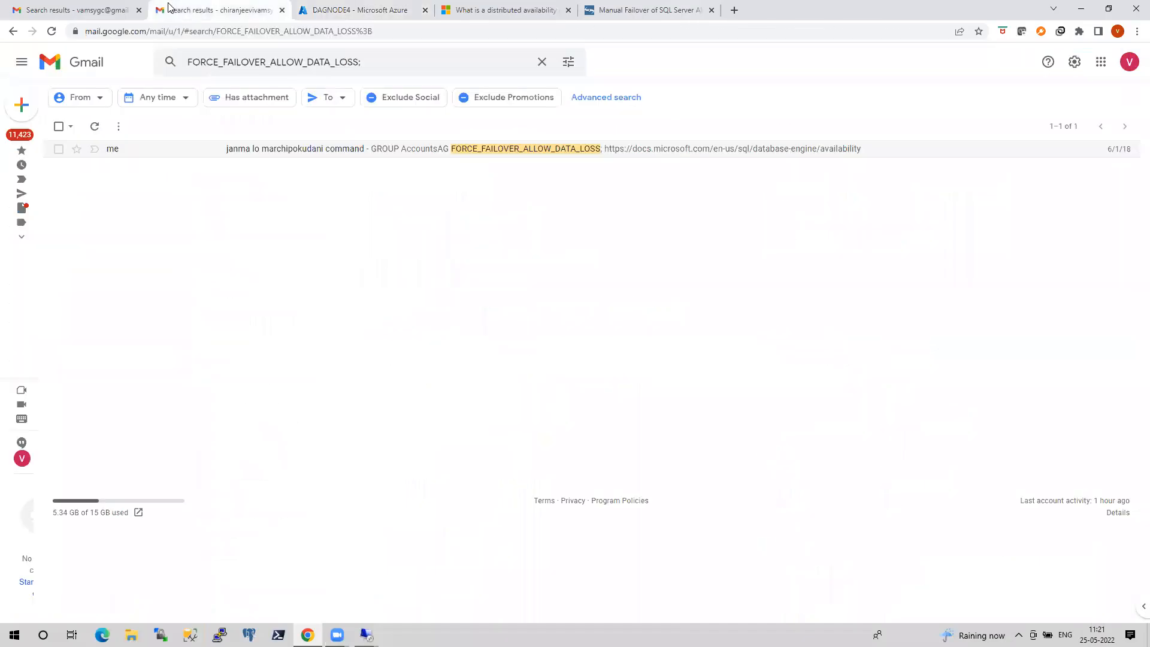
{"action": "left_click", "coordinate": [23, 135]}
{"action": "left_click", "coordinate": [41, 195]}
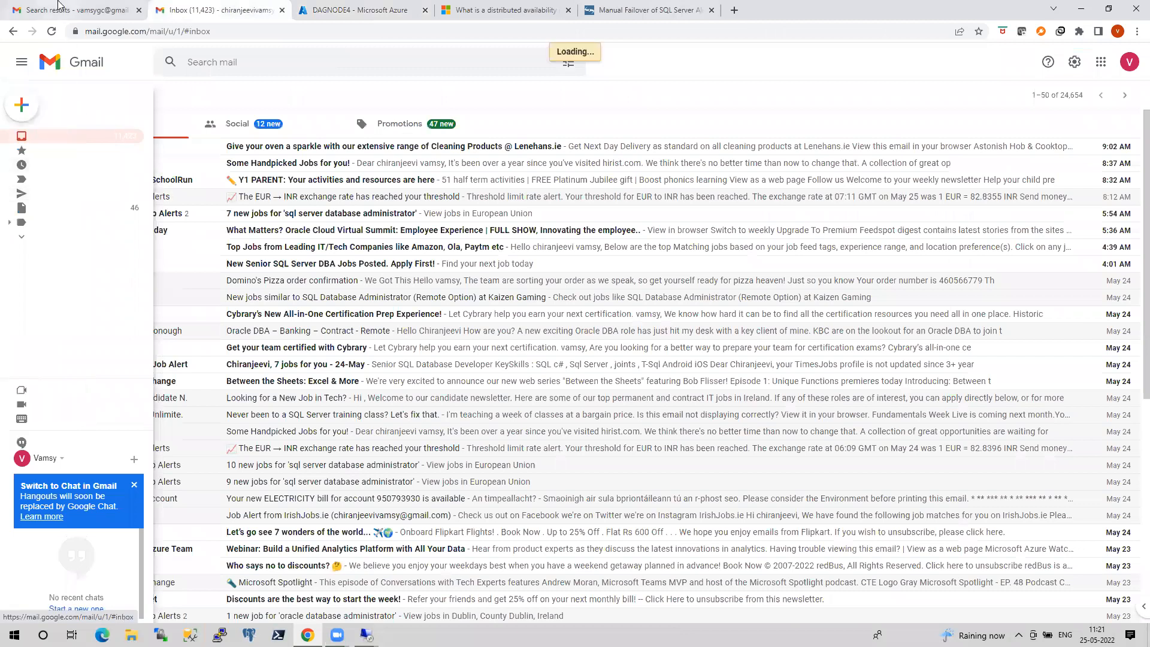
{"action": "left_click", "coordinate": [315, 154]}
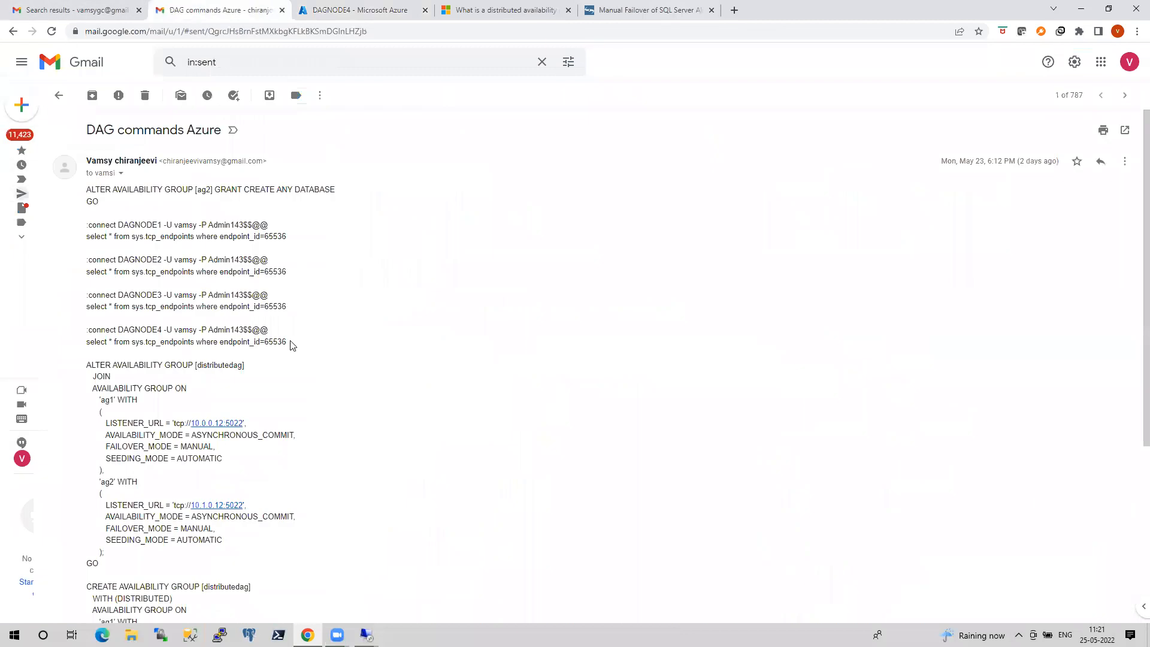
{"action": "scroll", "coordinate": [290, 345], "scroll_direction": "down", "scroll_amount": 4}
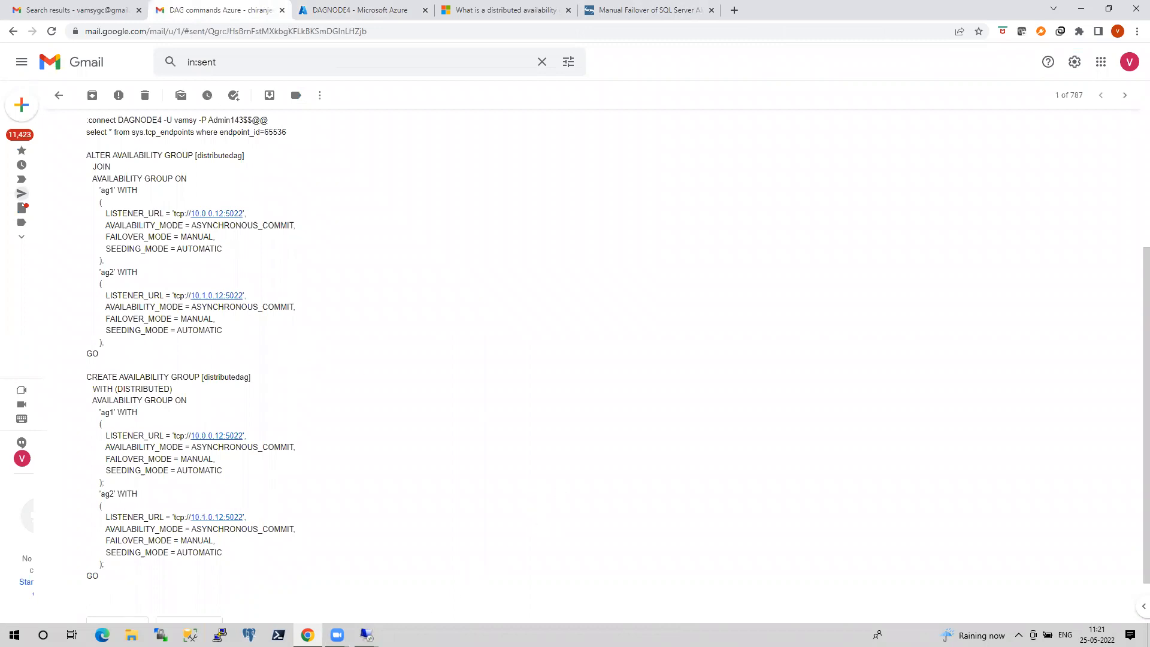
{"action": "left_click", "coordinate": [436, 536]}
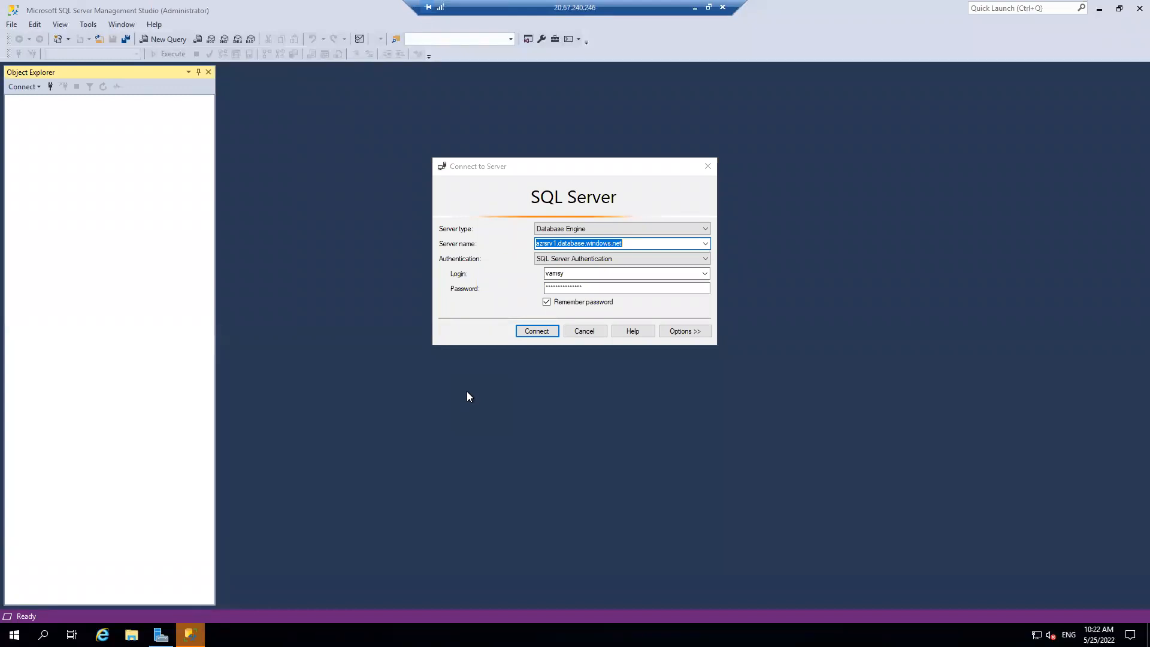
Connect Object Explorer to DAGNODE1 from the recent server names list
{"action": "left_click", "coordinate": [613, 244]}
{"action": "left_click", "coordinate": [709, 244]}
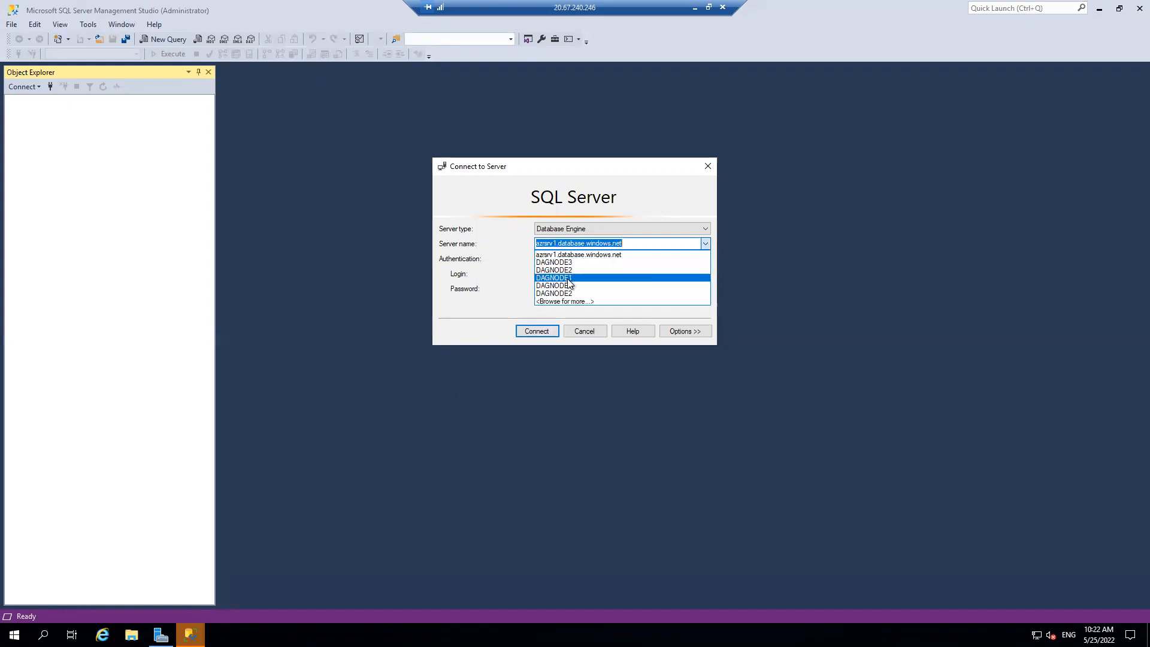
{"action": "left_click", "coordinate": [568, 278]}
{"action": "left_click", "coordinate": [540, 336]}
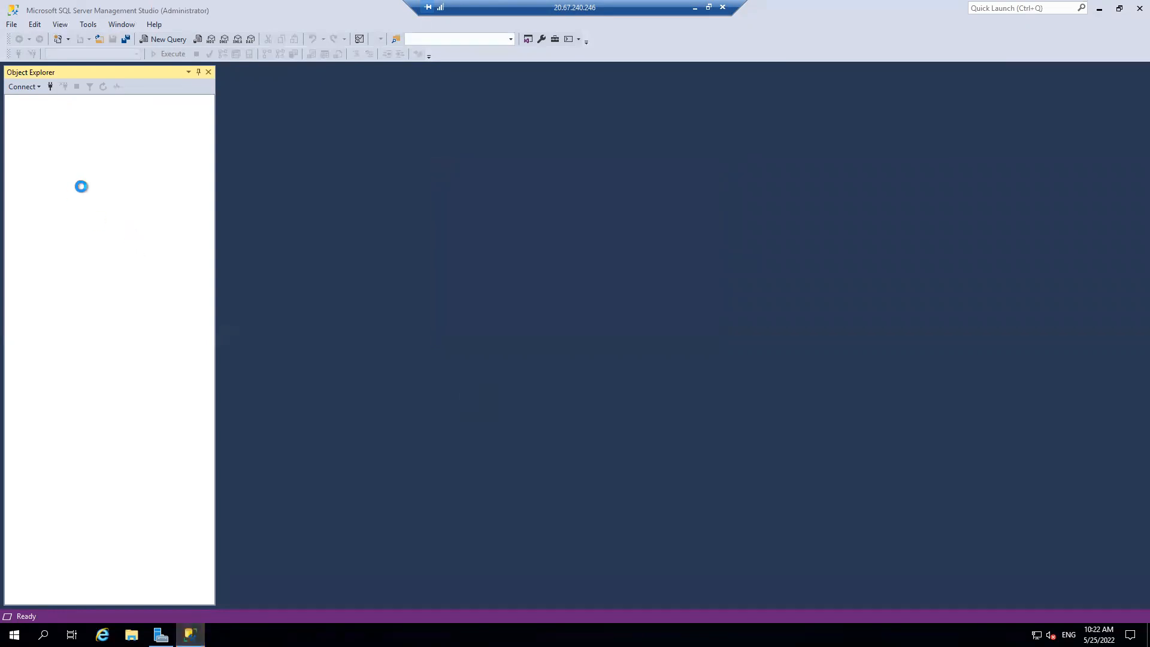
Connect to the DAGNODE2 Database Engine, entering and saving its password
{"action": "left_click", "coordinate": [24, 86]}
{"action": "left_click", "coordinate": [42, 99]}
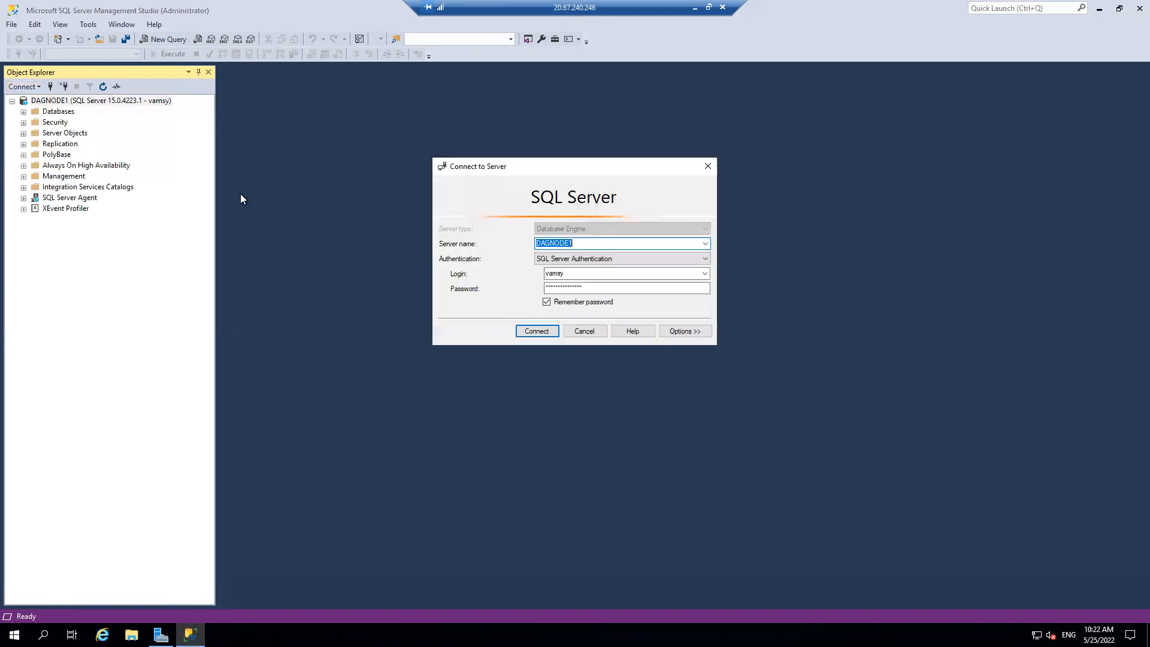
{"action": "key", "text": "BackSpace"}
{"action": "type", "text": "2"}
{"action": "key", "text": "Return"}
{"action": "left_click", "coordinate": [723, 284]}
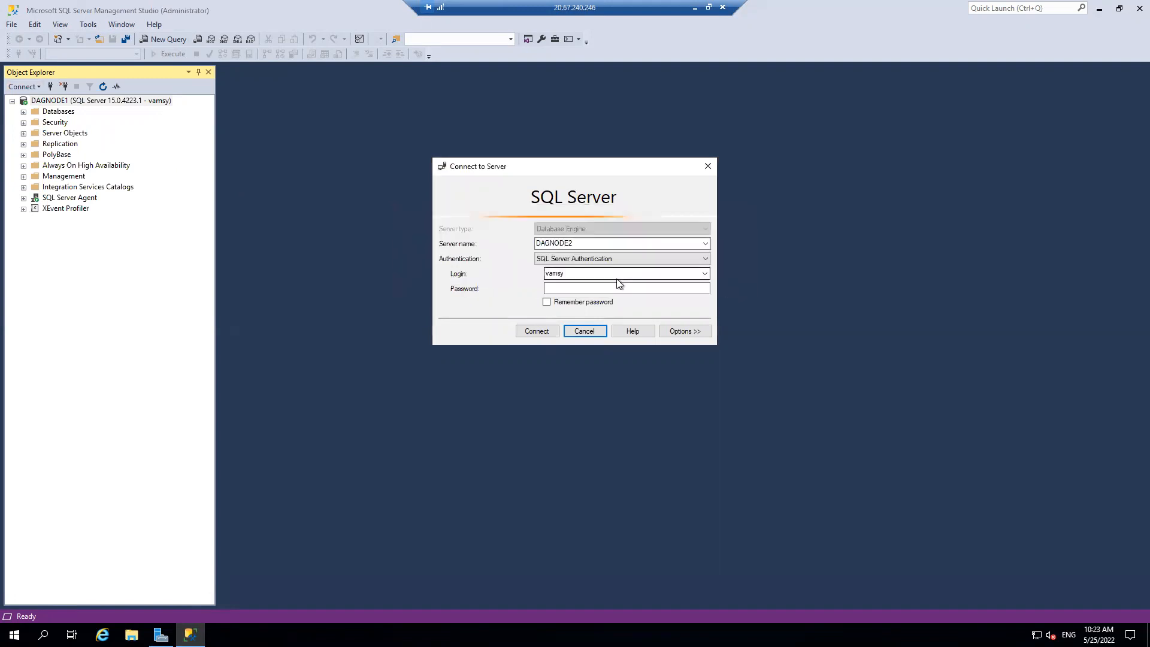
{"action": "left_click", "coordinate": [574, 289]}
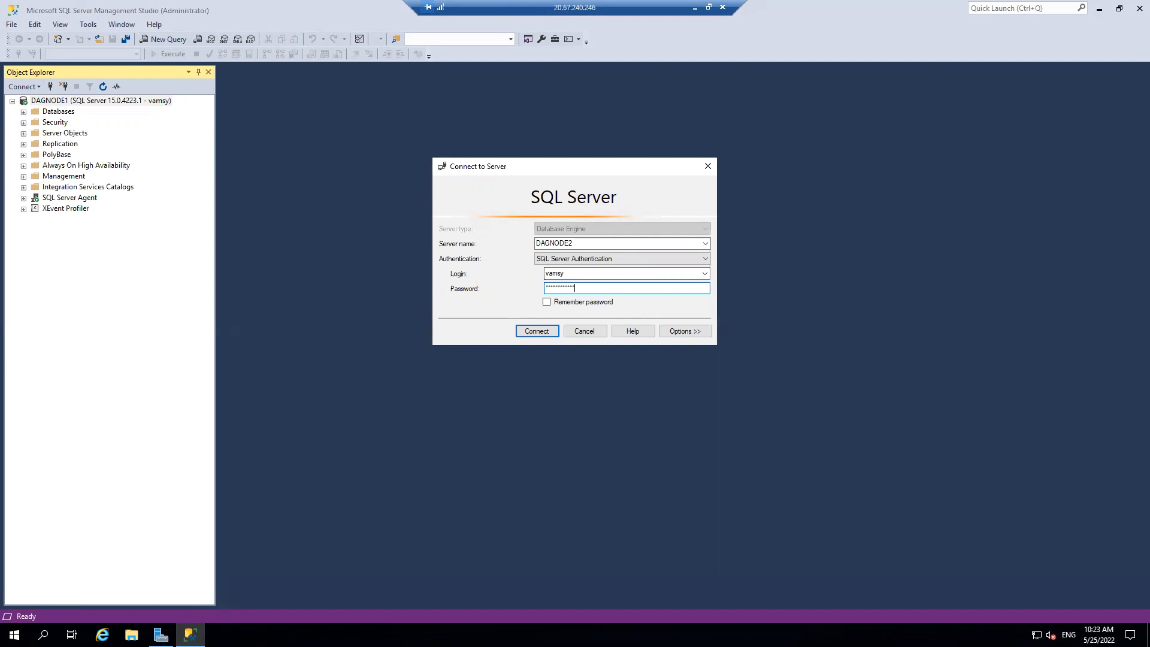
{"action": "left_click", "coordinate": [546, 301]}
{"action": "left_click", "coordinate": [536, 331]}
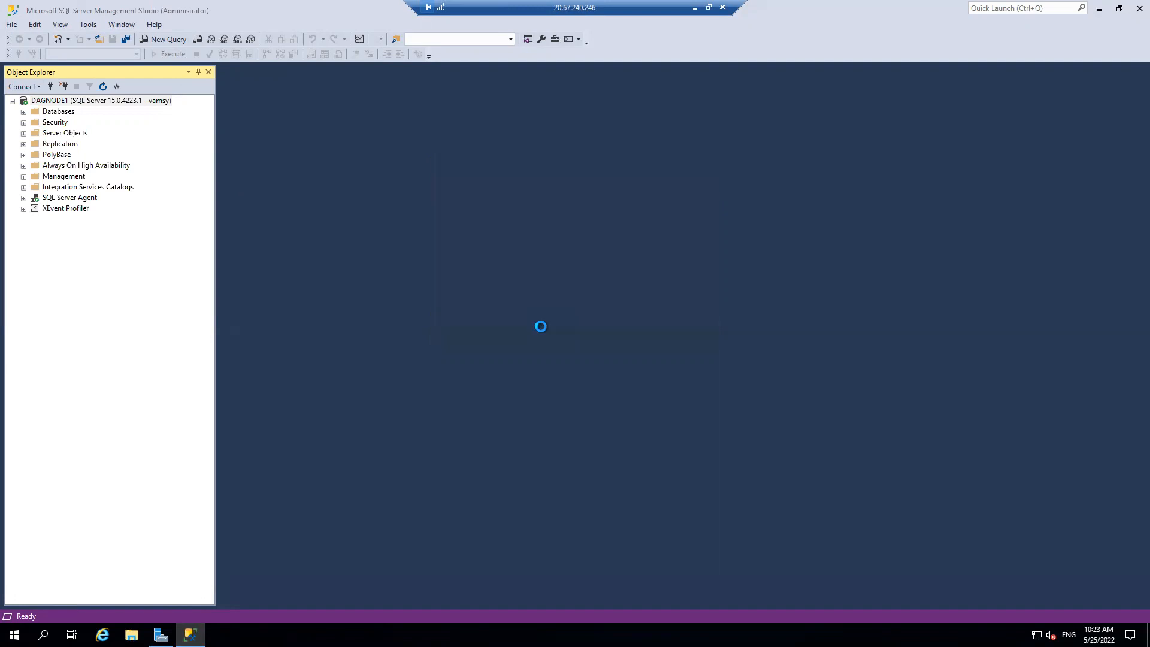
Connect to the DAGNODE3 Database Engine with the saved password
{"action": "left_click", "coordinate": [34, 87]}
{"action": "left_click", "coordinate": [38, 100]}
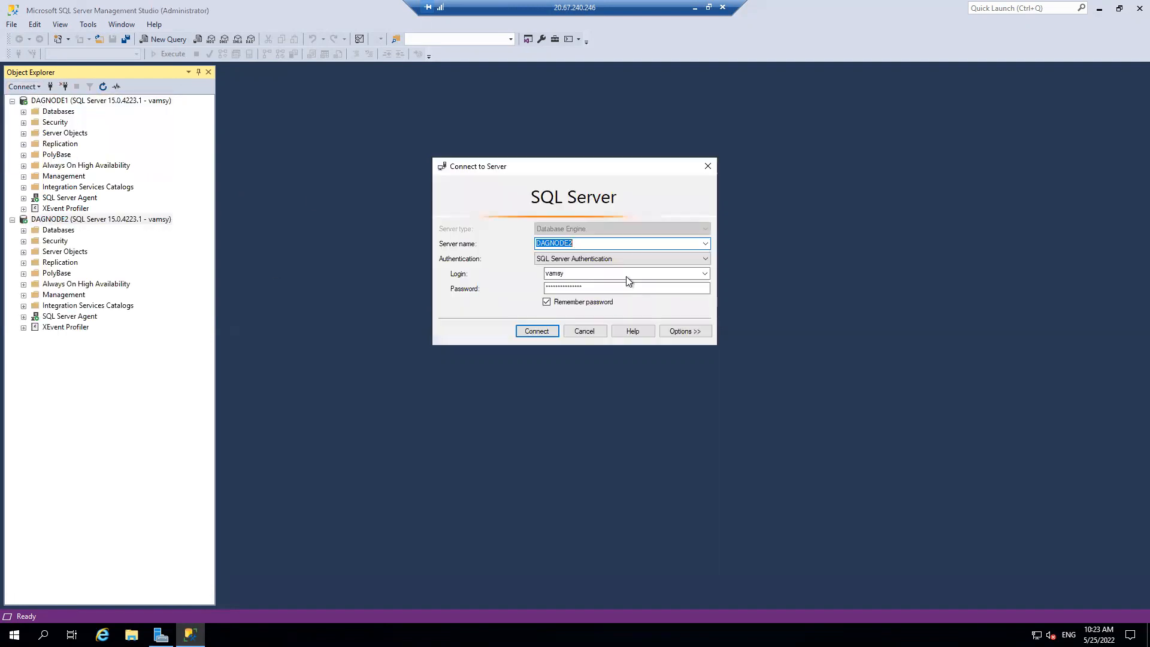
{"action": "left_click", "coordinate": [580, 244]}
{"action": "key", "text": "BackSpace"}
{"action": "key", "text": "Tab"}
{"action": "key", "text": "Tab"}
{"action": "key", "text": "Tab"}
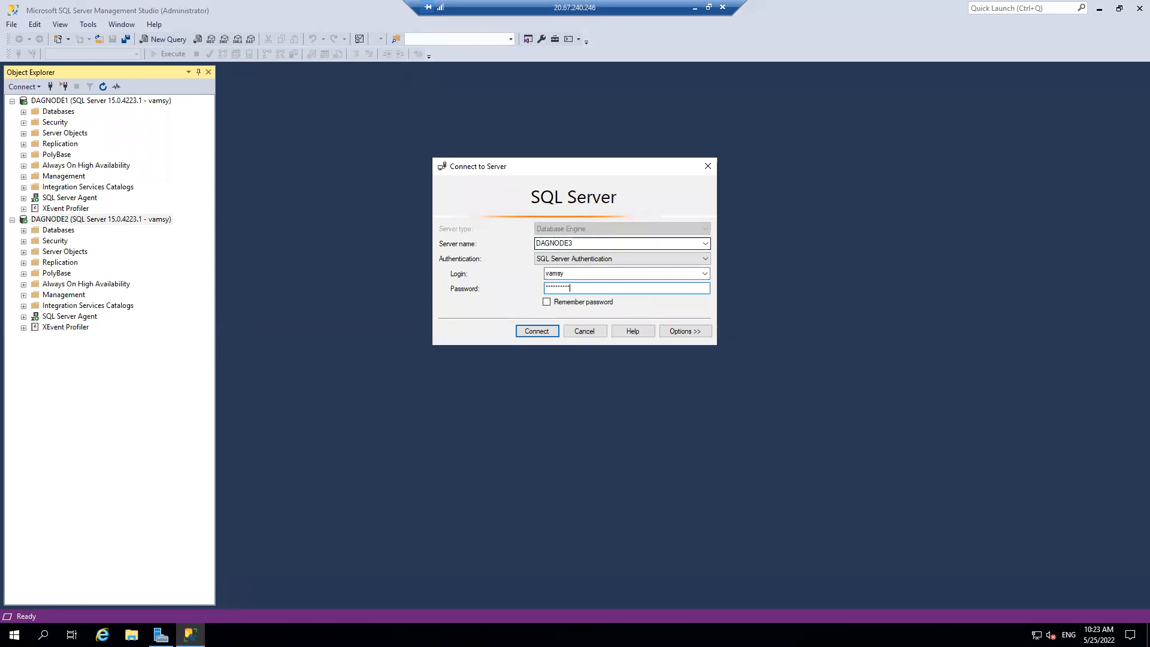
{"action": "left_click", "coordinate": [547, 302]}
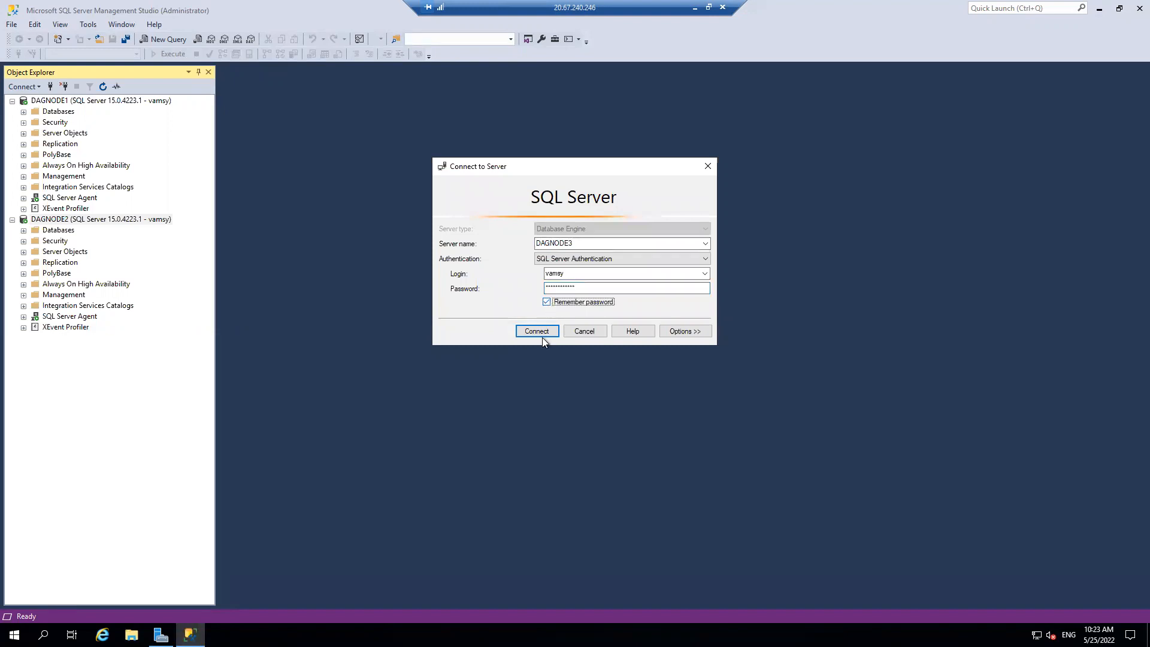
{"action": "left_click", "coordinate": [543, 336]}
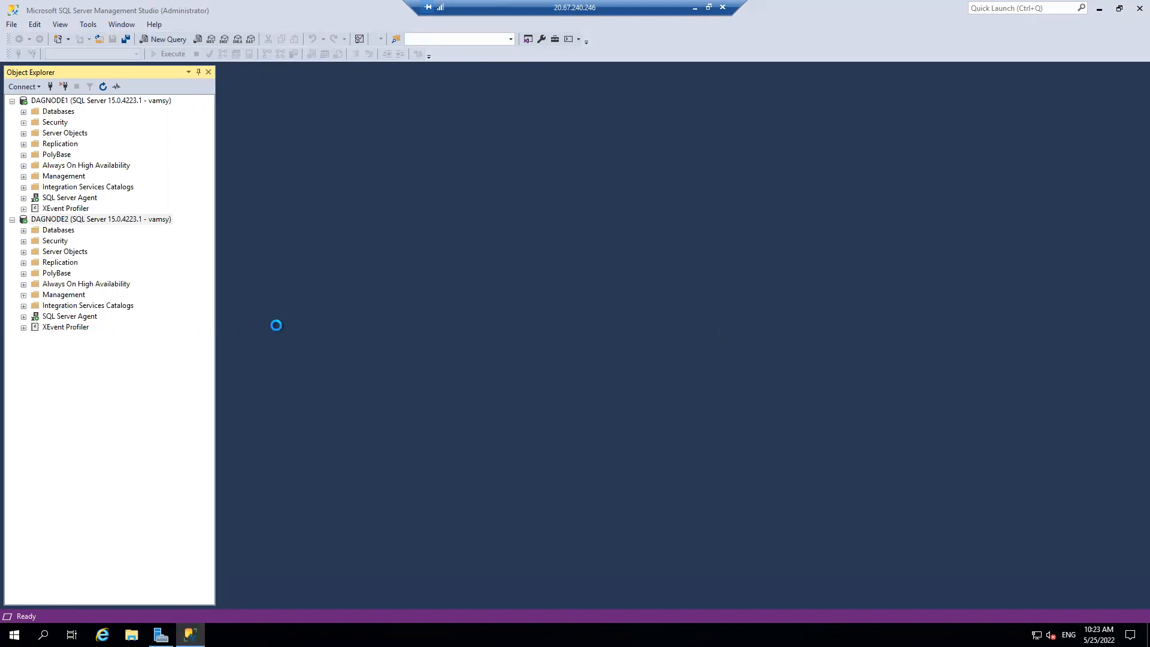
Connect to the DAGNODE4 Database Engine, entering its password
{"action": "left_click", "coordinate": [38, 87]}
{"action": "left_click", "coordinate": [43, 98]}
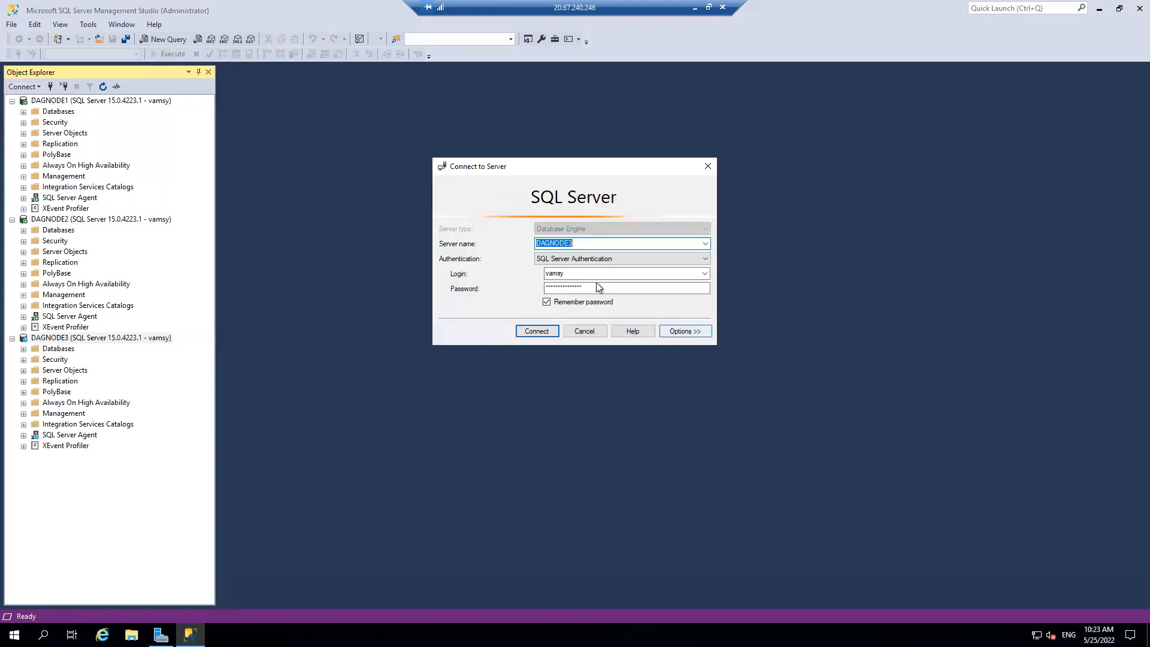
{"action": "left_click", "coordinate": [581, 246]}
{"action": "key", "text": "BackSpace"}
{"action": "type", "text": "4"}
{"action": "key", "text": "Tab"}
{"action": "key", "text": "Tab"}
{"action": "type", "text": "*"}
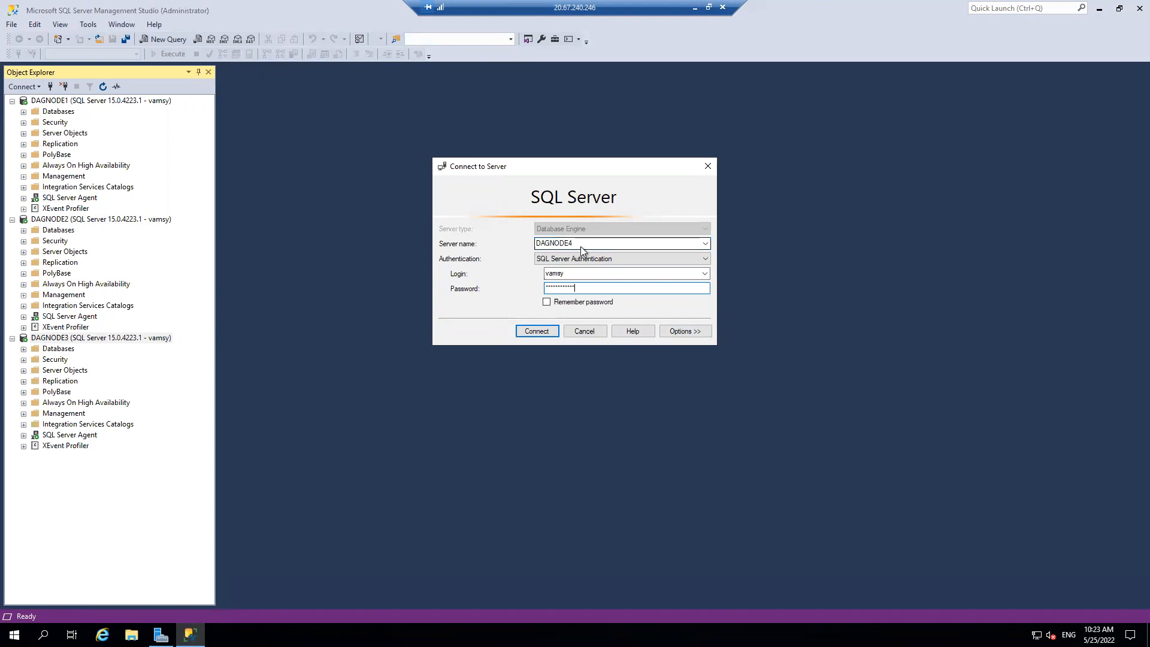
{"action": "key", "text": "Return"}
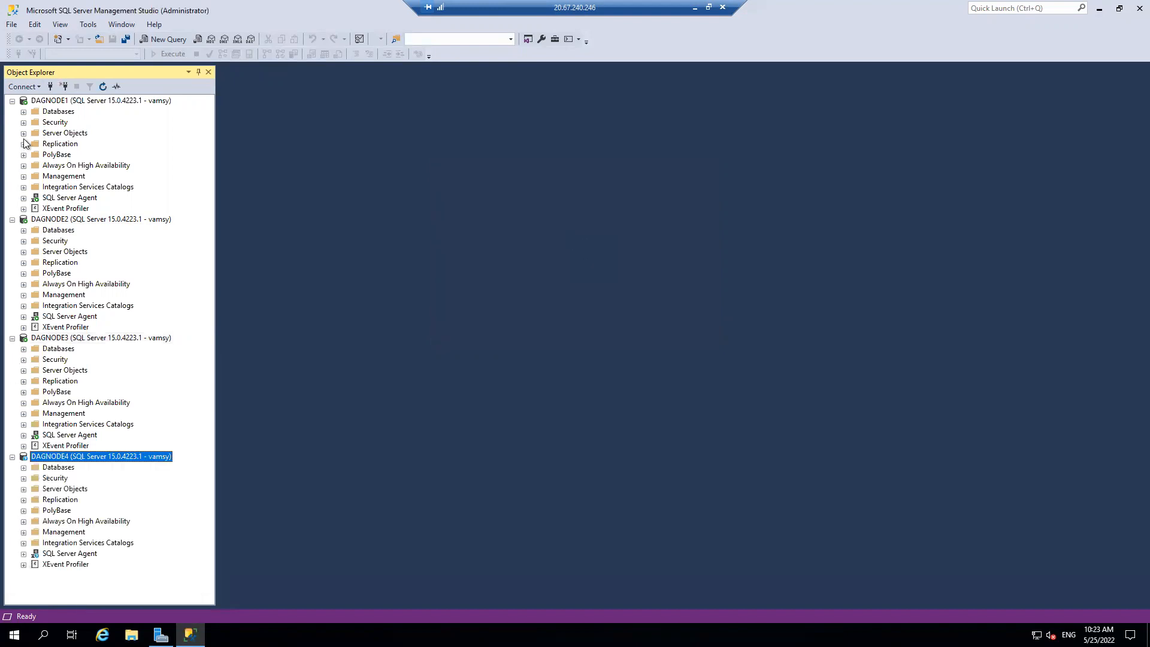
Expand the Always On availability groups on DAGNODE1 and DAGNODE2
{"action": "left_click", "coordinate": [24, 111]}
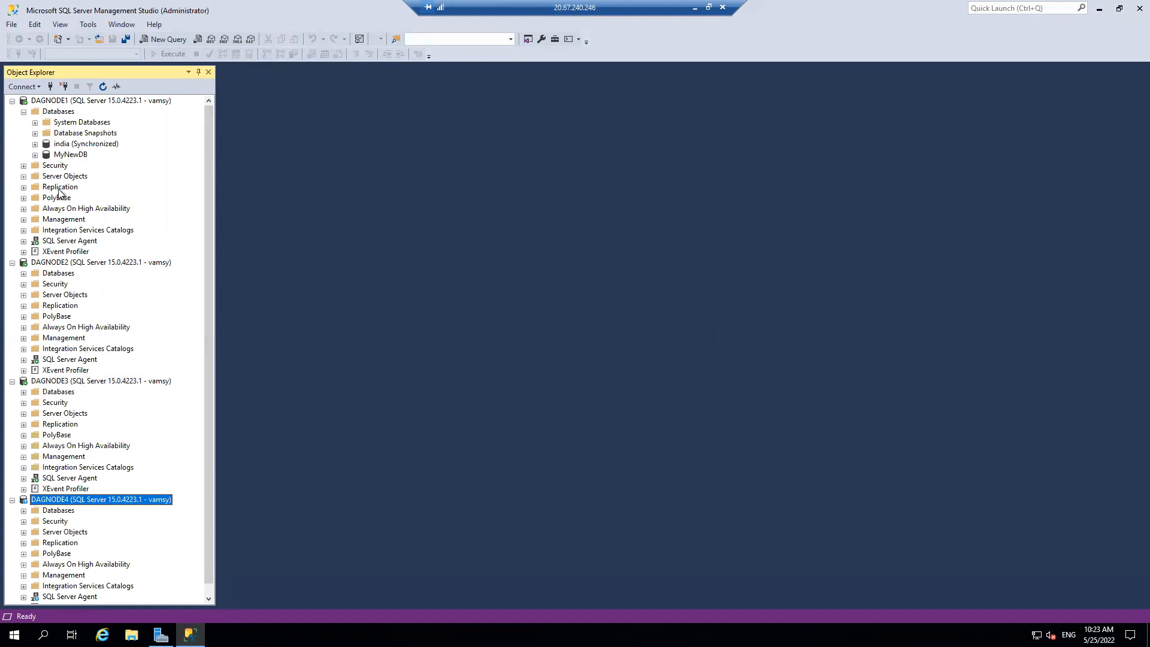
{"action": "left_click", "coordinate": [24, 208]}
{"action": "left_click", "coordinate": [35, 220]}
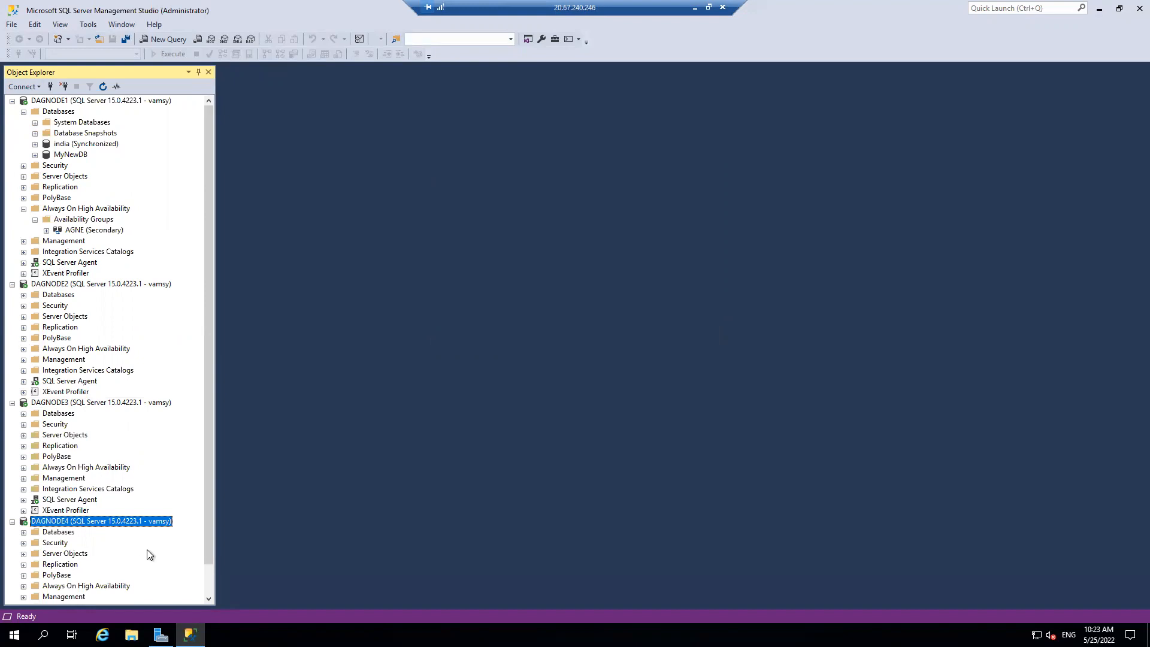
{"action": "left_click", "coordinate": [23, 348]}
{"action": "left_click", "coordinate": [37, 360]}
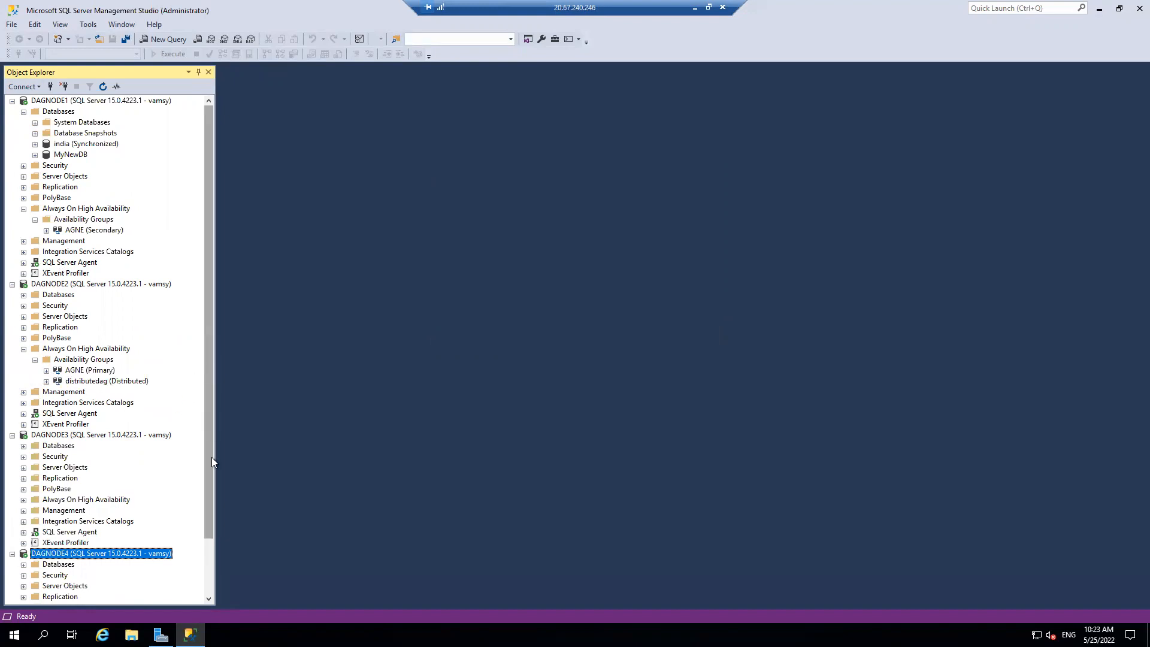
Expand AGWE on DAGNODE3 and DAGNODE4's availability groups, then open a new DAGNODE4 query
{"action": "scroll", "coordinate": [211, 457], "scroll_direction": "down", "scroll_amount": 2}
{"action": "left_click", "coordinate": [24, 435]}
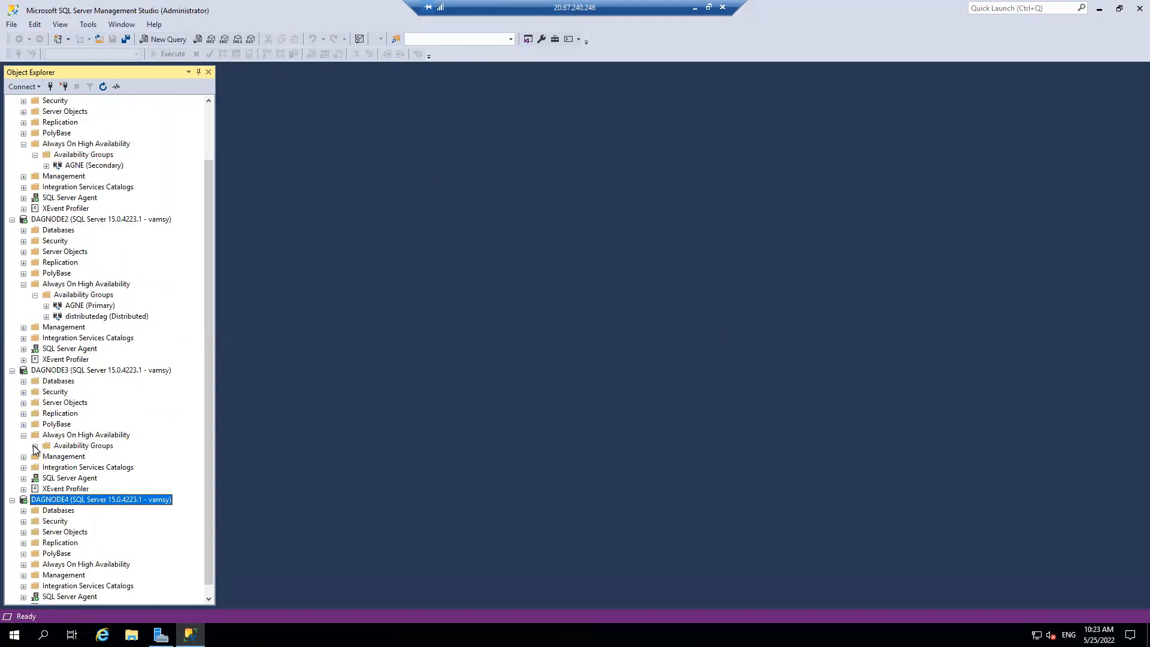
{"action": "left_click", "coordinate": [35, 446]}
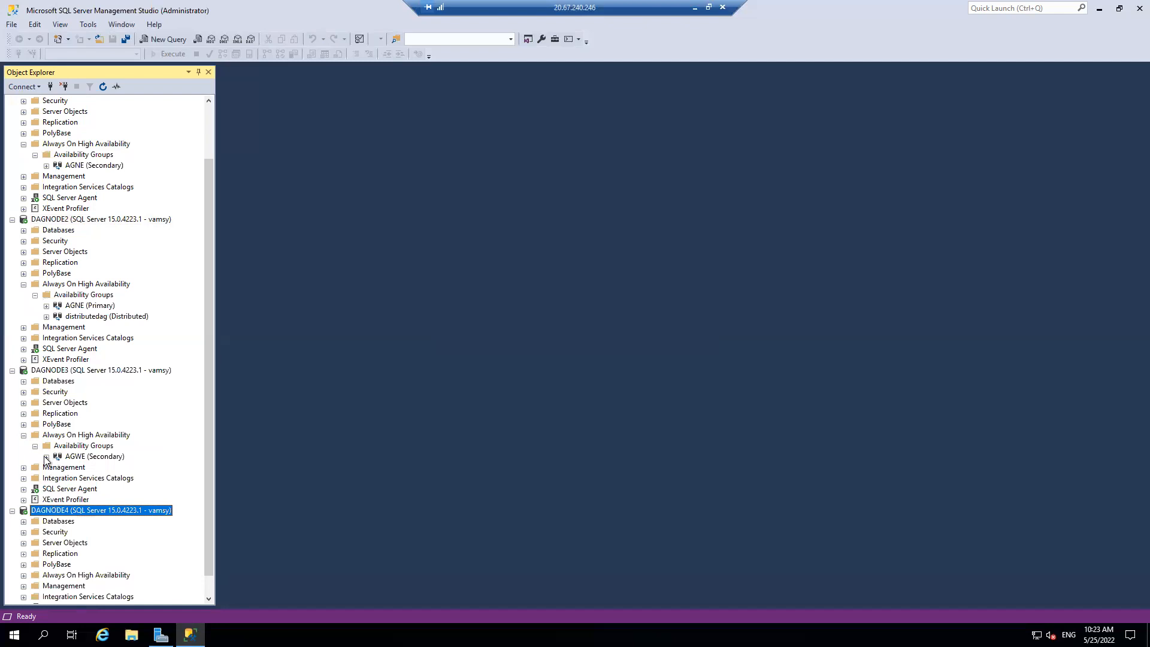
{"action": "left_click", "coordinate": [46, 456]}
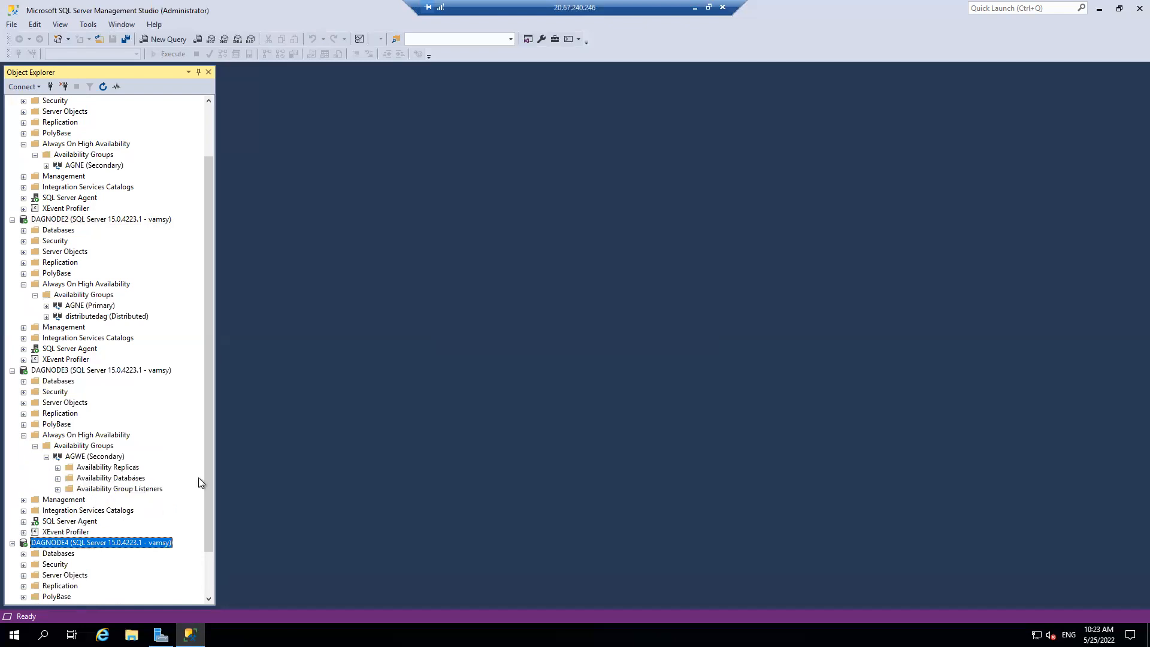
{"action": "scroll", "coordinate": [210, 508], "scroll_direction": "down", "scroll_amount": 2}
{"action": "left_click", "coordinate": [24, 554]}
{"action": "left_click", "coordinate": [35, 564]}
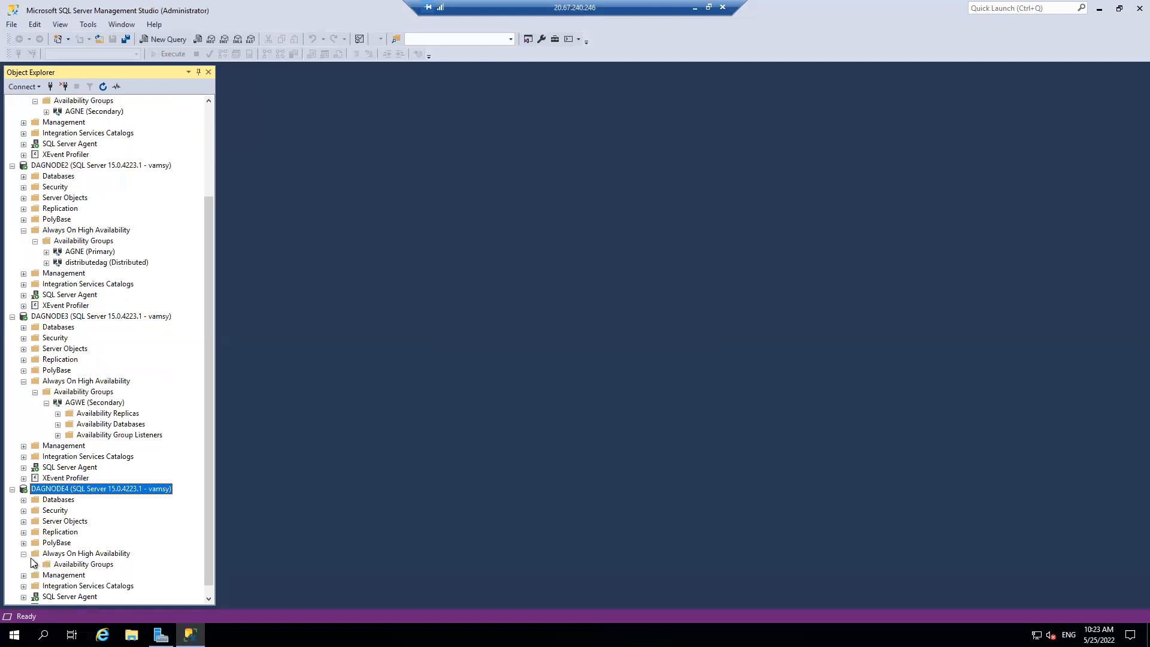
{"action": "left_click_drag", "start_coordinate": [210, 477], "coordinate": [217, 520]}
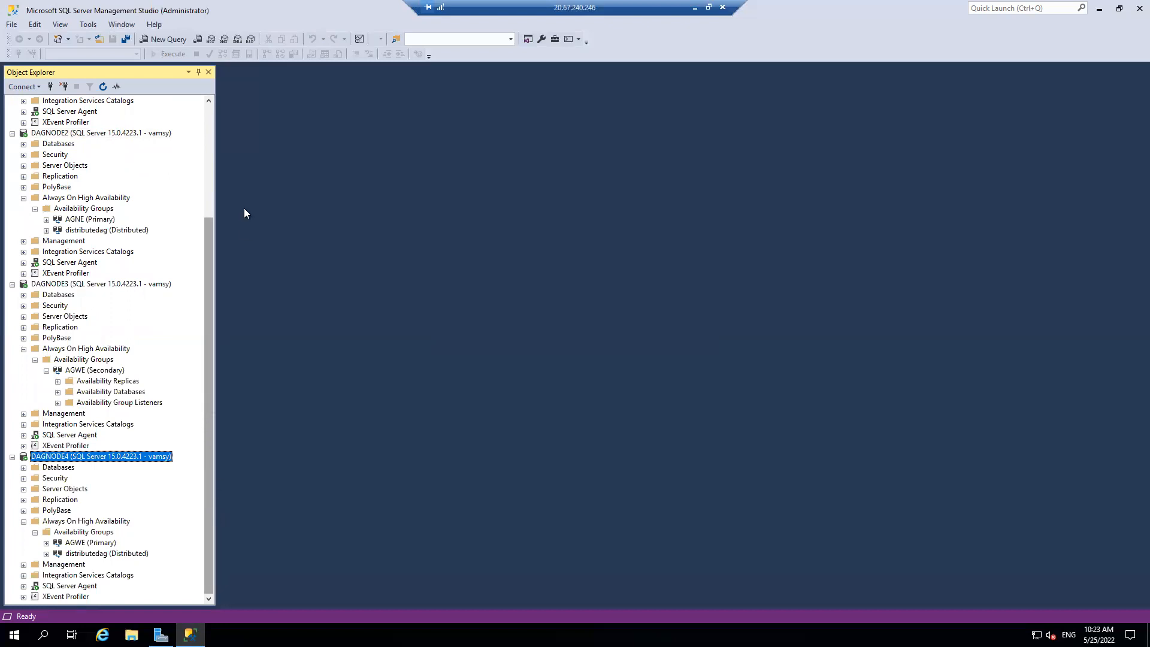
{"action": "left_click", "coordinate": [168, 38]}
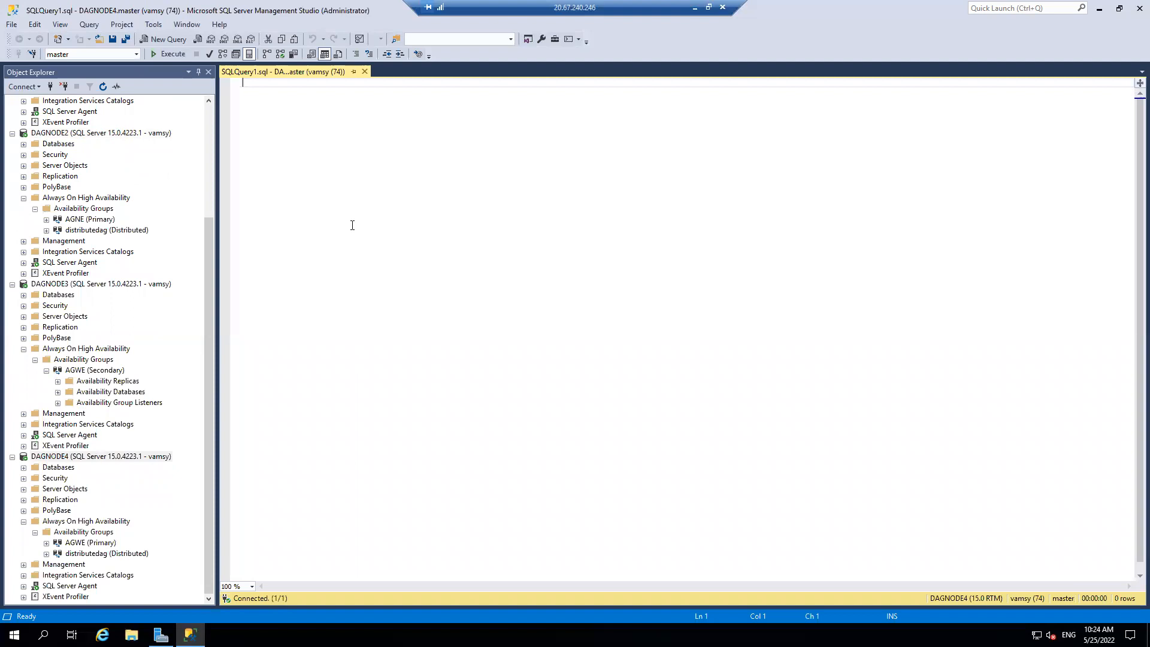
In a new browser tab, go to the RDBMS HUB blog and search for 'DAG'
{"action": "left_click", "coordinate": [695, 7]}
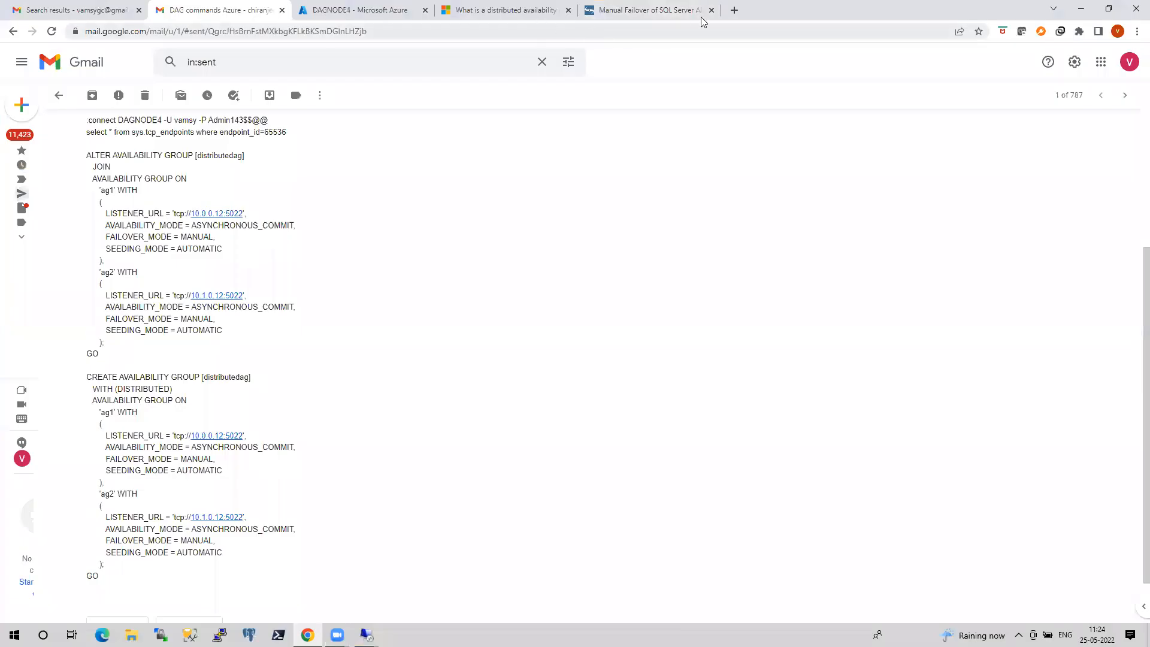
{"action": "left_click", "coordinate": [738, 10]}
{"action": "type", "text": "chiranjeevivamsydba.com"}
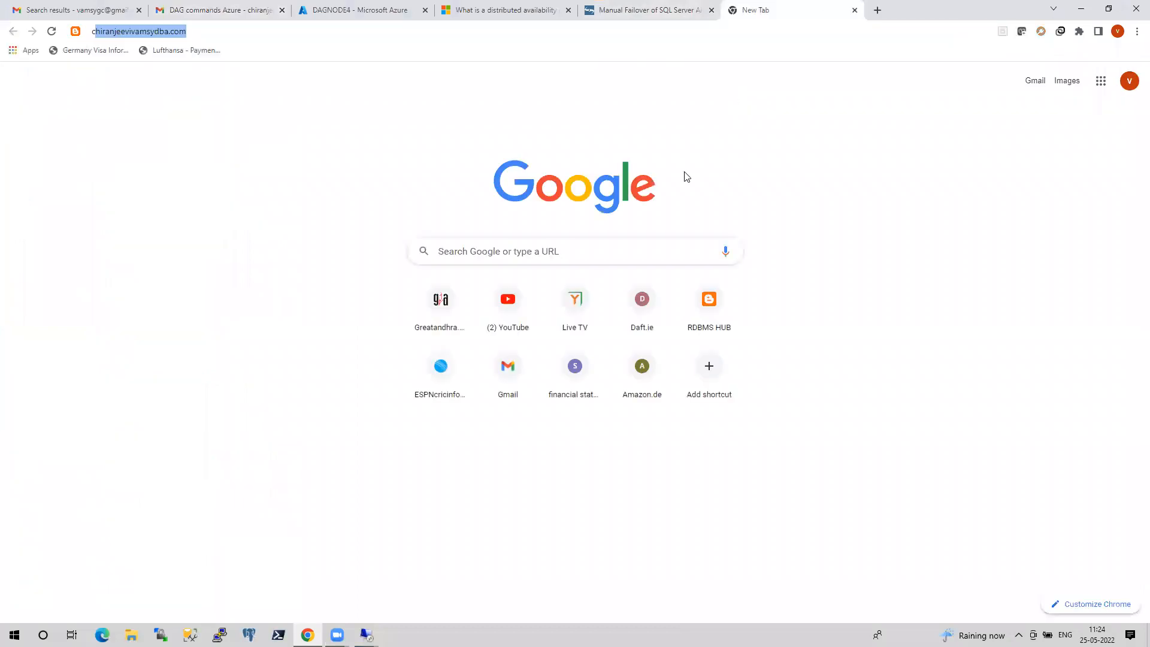
{"action": "key", "text": "Return"}
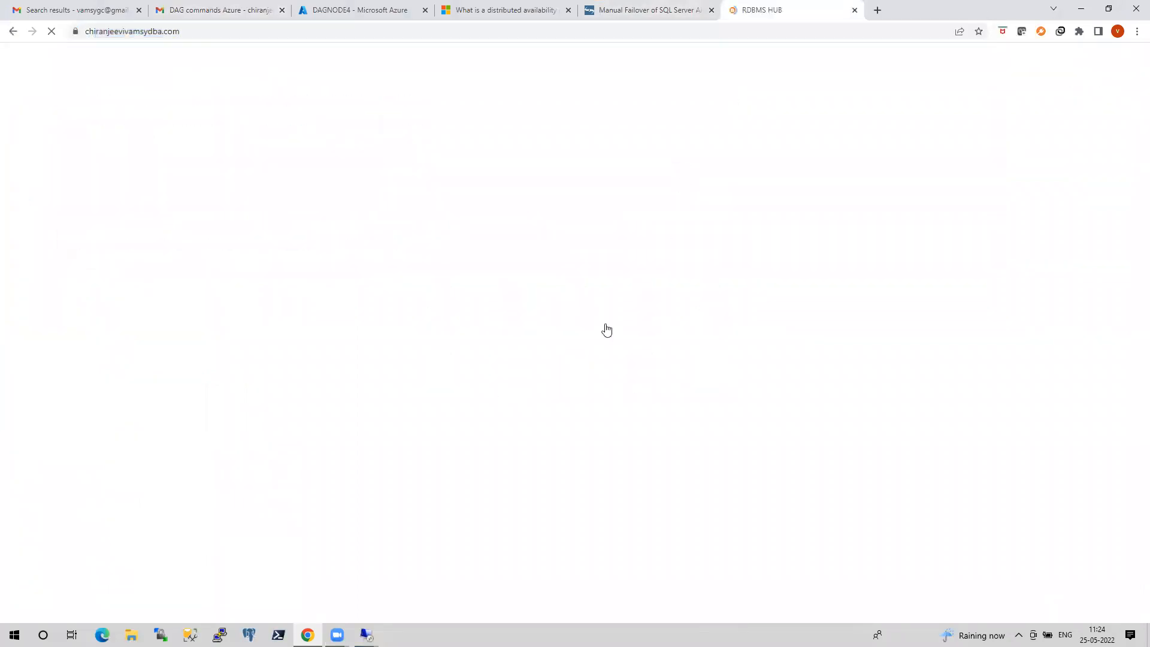
{"action": "left_click", "coordinate": [910, 79]}
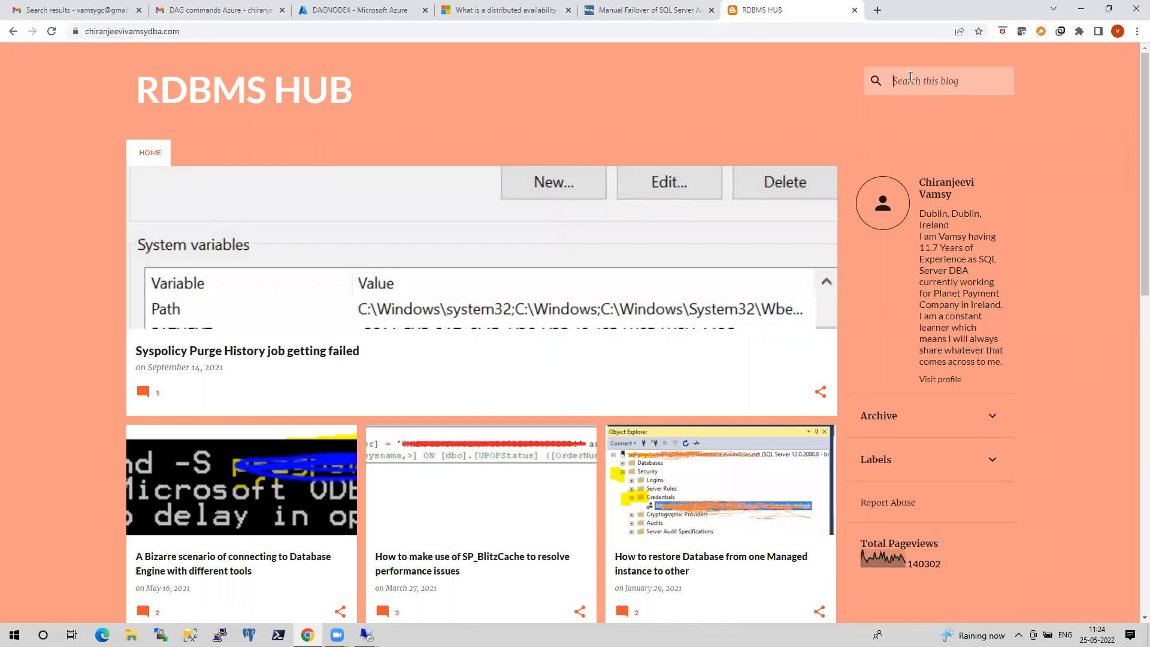
{"action": "type", "text": "DAG"}
{"action": "key", "text": "Return"}
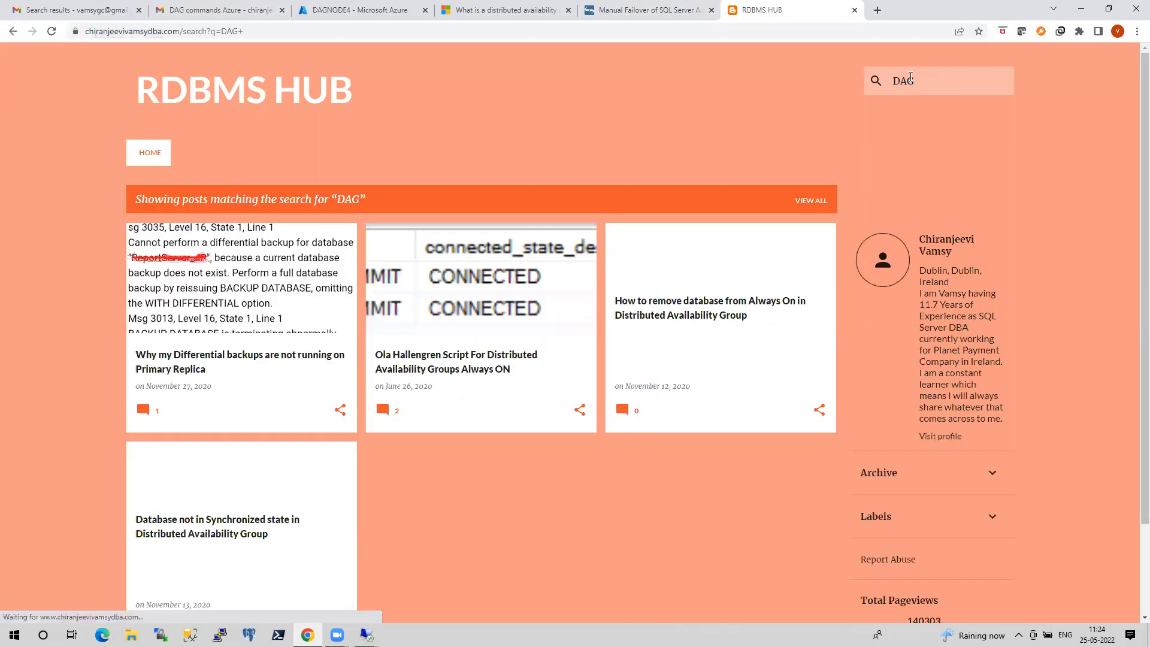
Open the remove-database-from-DAG post, copy its HADR OFF command, and return to the remote session
{"action": "left_click", "coordinate": [735, 322]}
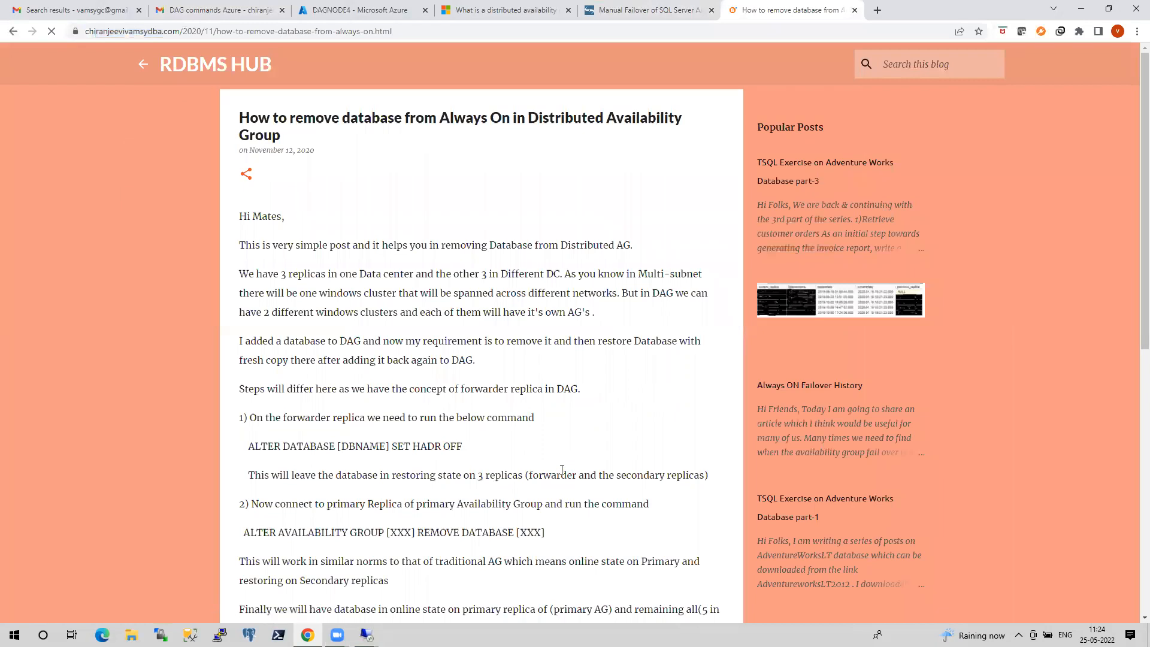
{"action": "scroll", "coordinate": [562, 470], "scroll_direction": "down", "scroll_amount": 2}
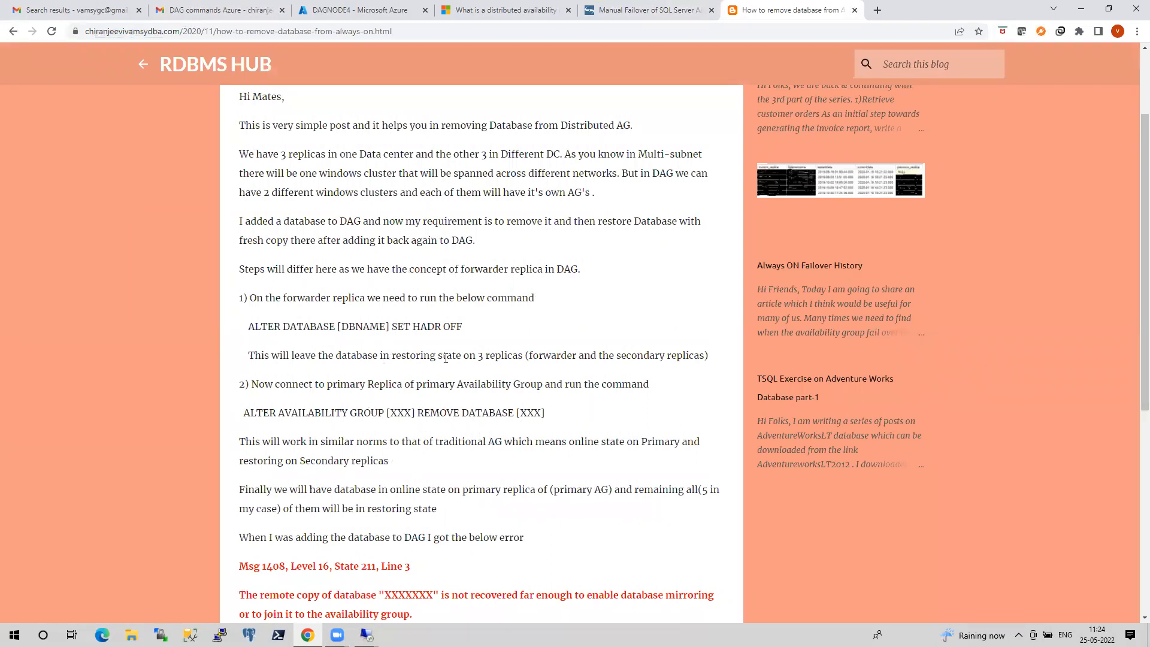
{"action": "left_click_drag", "start_coordinate": [467, 328], "coordinate": [242, 323]}
{"action": "key", "text": "ctrl+c"}
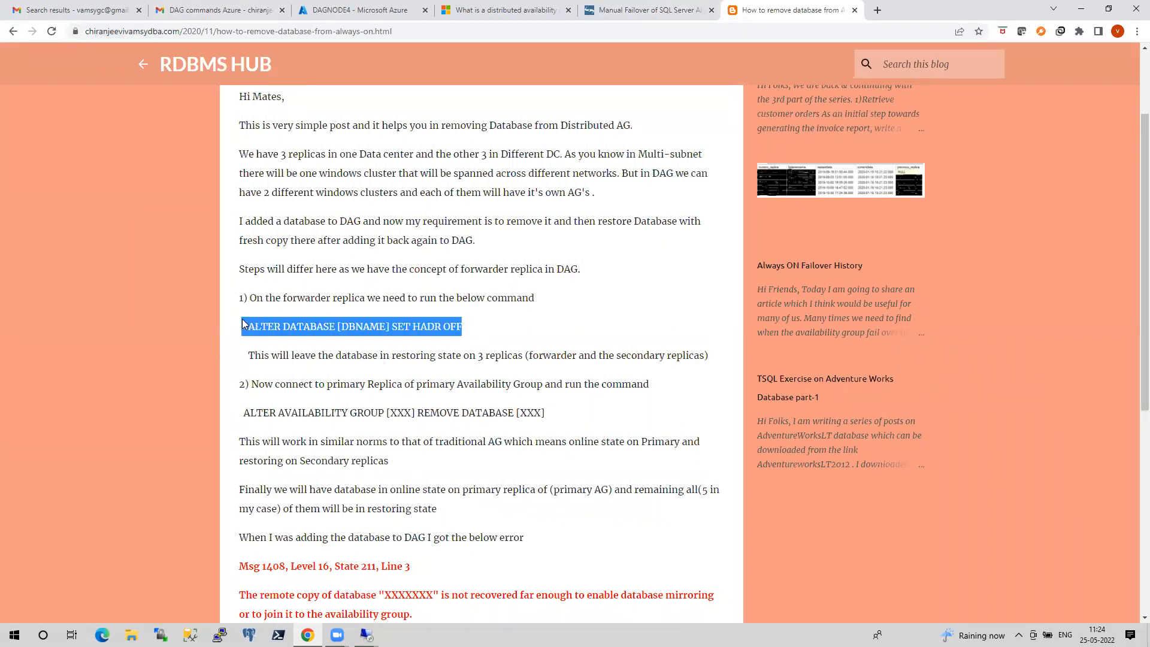
{"action": "left_click", "coordinate": [366, 635]}
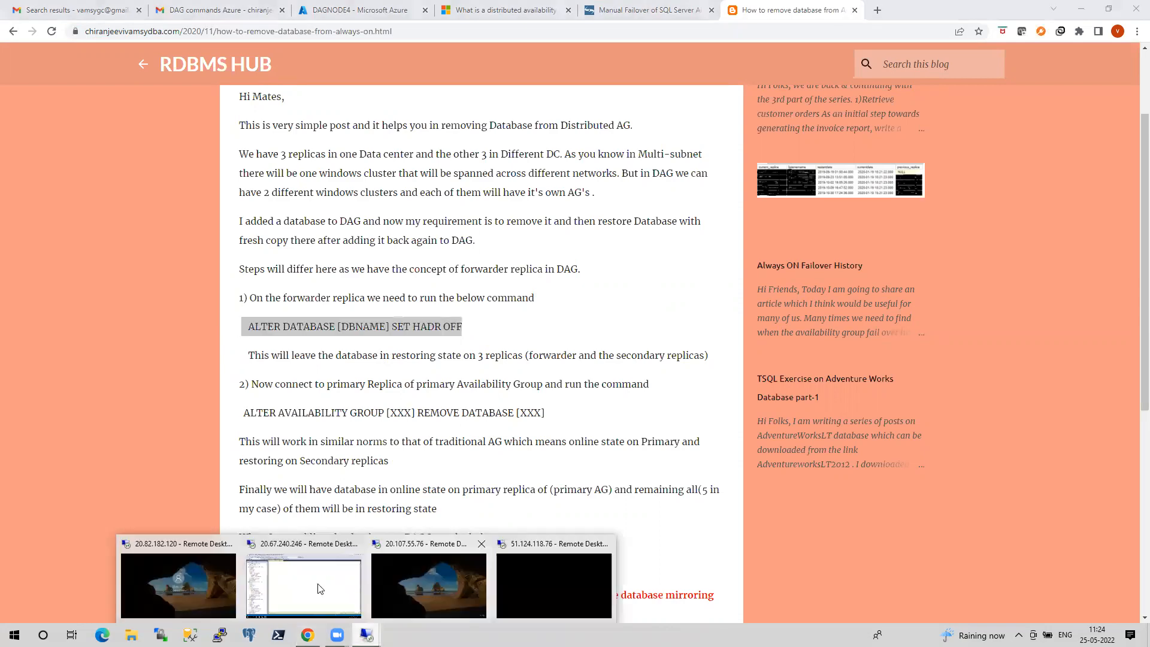
{"action": "left_click", "coordinate": [293, 587]}
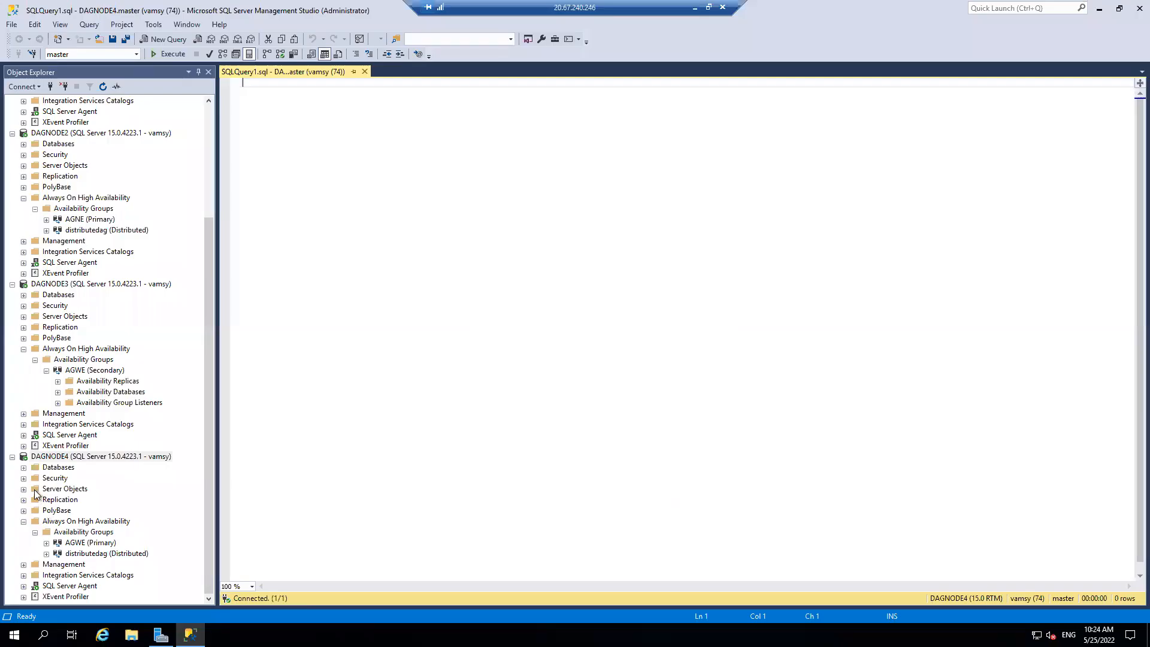
Expand AGWE's replicas and databases on DAGNODE4 and paste the HADR OFF command into its query
{"action": "left_click", "coordinate": [47, 543]}
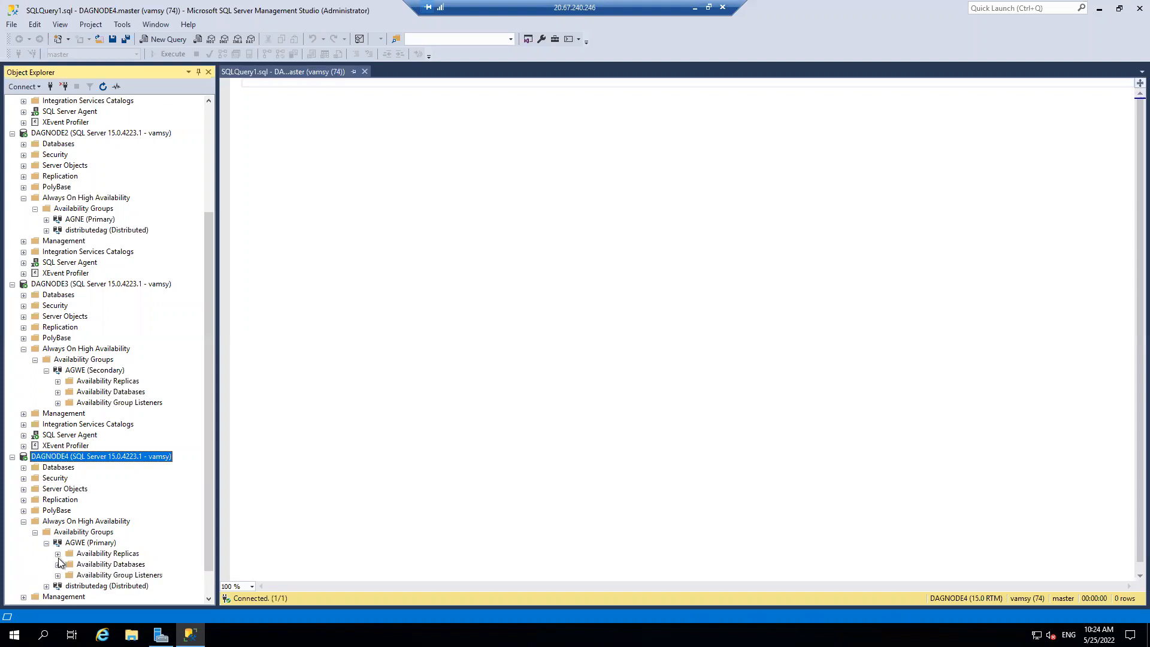
{"action": "left_click", "coordinate": [58, 553]}
{"action": "left_click", "coordinate": [58, 585]}
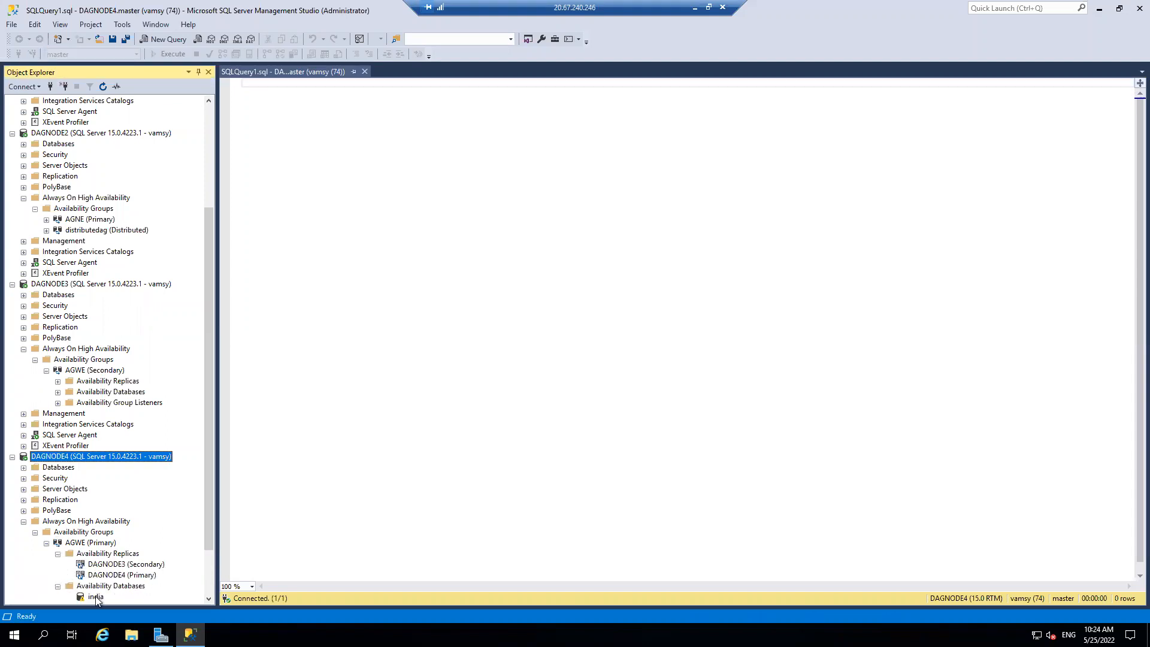
{"action": "scroll", "coordinate": [207, 491], "scroll_direction": "down", "scroll_amount": 2}
{"action": "left_click", "coordinate": [363, 224]}
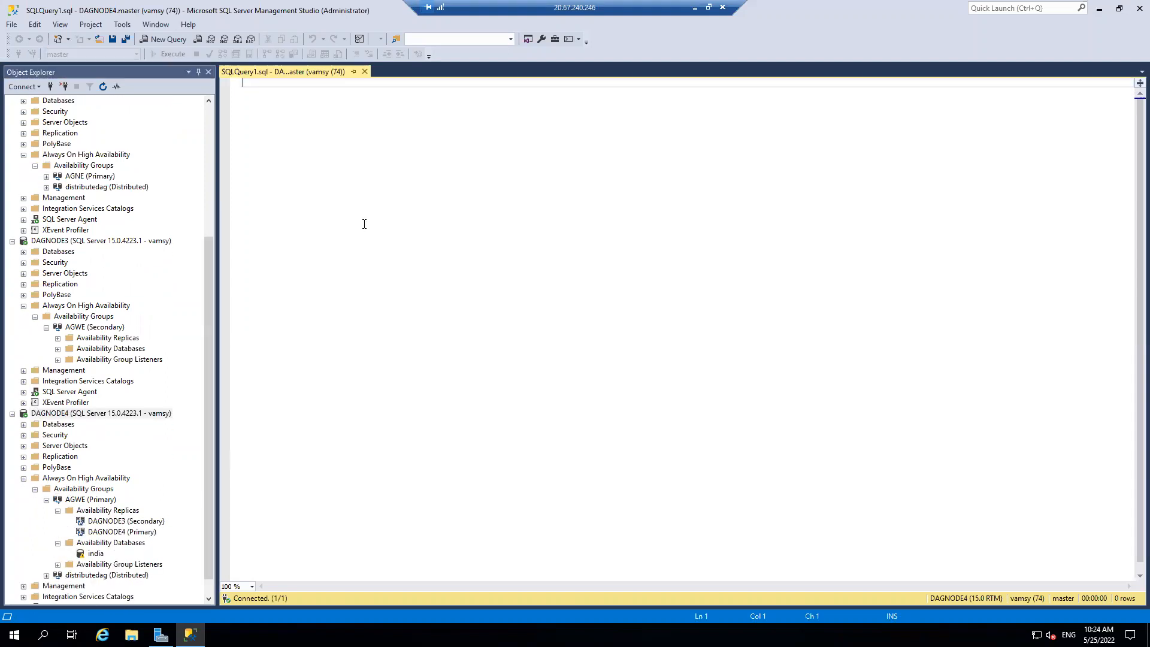
{"action": "key", "text": "ctrl+v"}
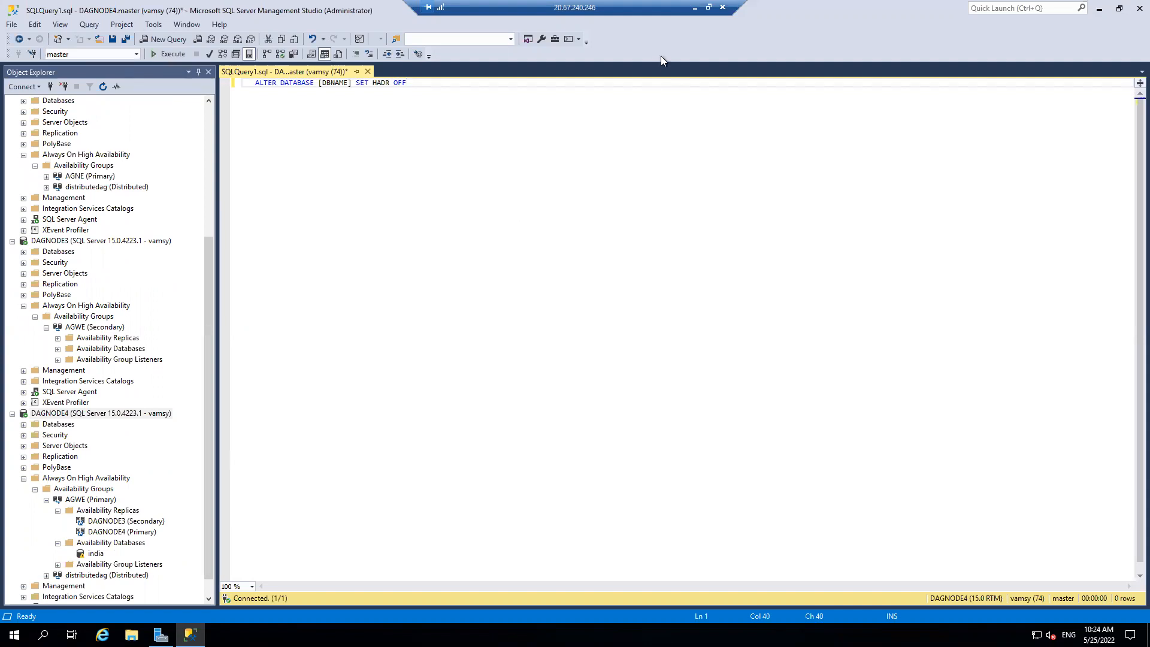
Copy the ALTER AVAILABILITY GROUP REMOVE DATABASE command and paste it into a new DAGNODE2 query
{"action": "left_click", "coordinate": [691, 8]}
{"action": "left_click_drag", "start_coordinate": [547, 412], "coordinate": [231, 409]}
{"action": "key", "text": "ctrl+c"}
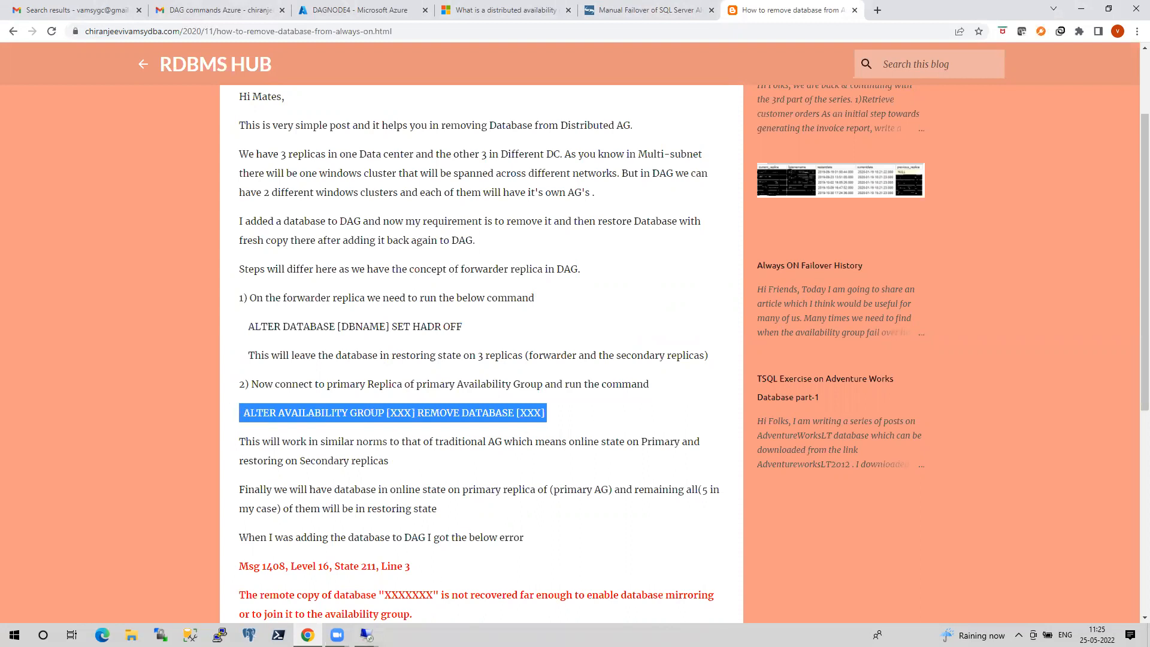
{"action": "mouse_move", "coordinate": [366, 635]}
{"action": "left_click", "coordinate": [419, 578]}
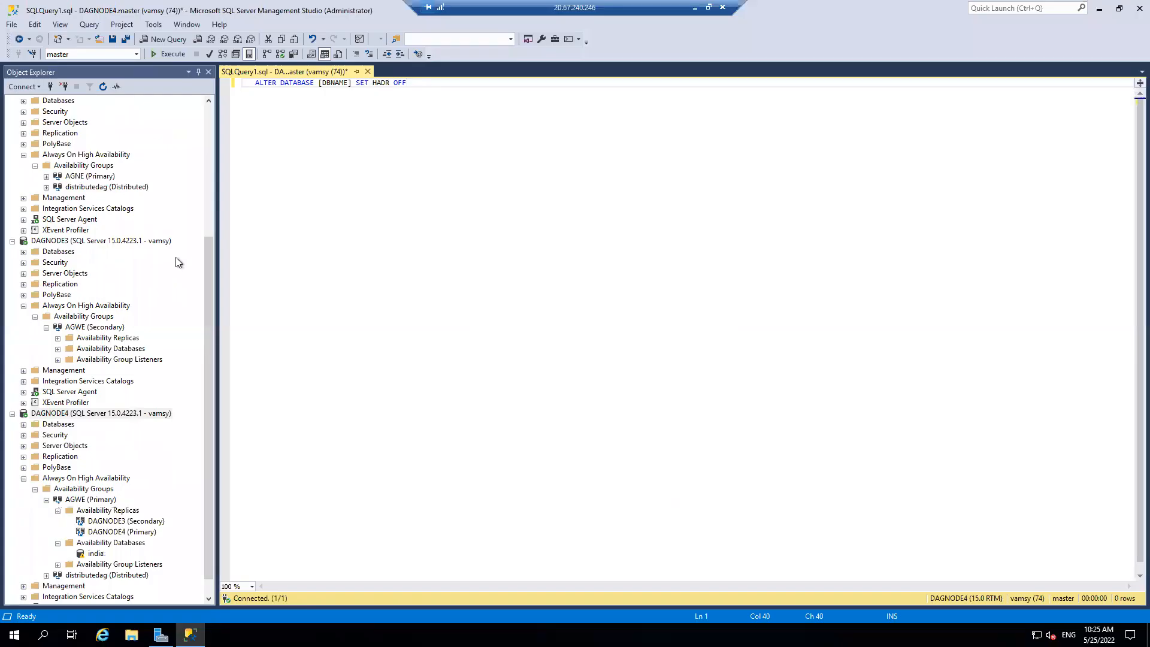
{"action": "left_click_drag", "start_coordinate": [205, 258], "coordinate": [193, 210]}
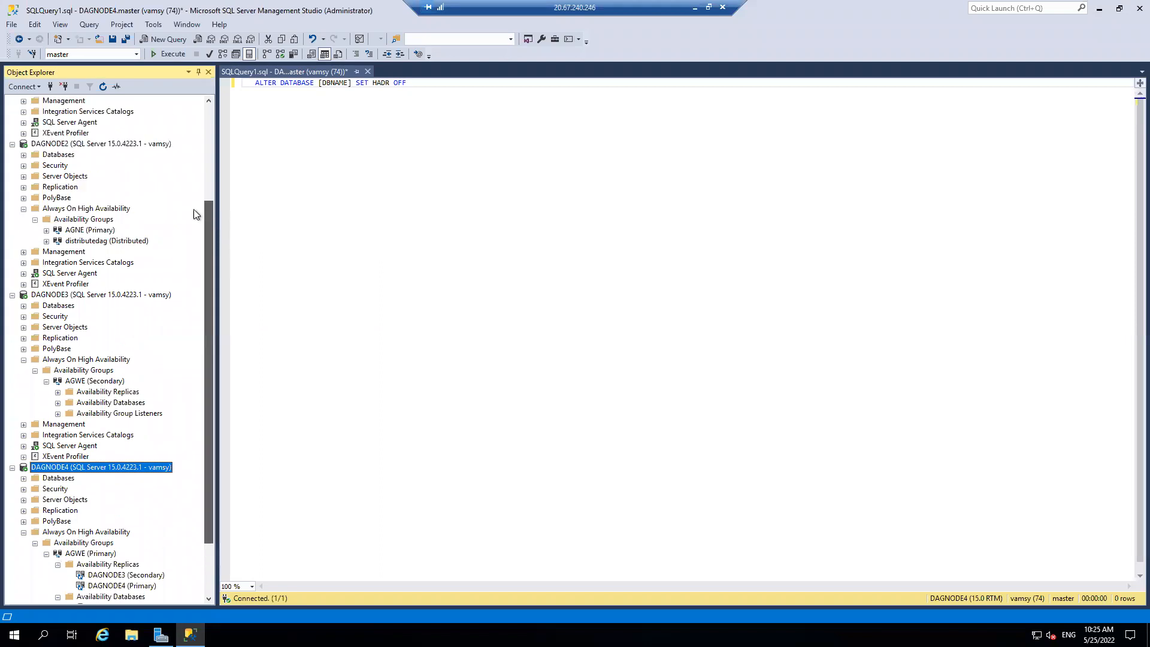
{"action": "left_click", "coordinate": [109, 144]}
{"action": "left_click", "coordinate": [159, 38]}
{"action": "key", "text": "ctrl+v"}
Select the [DBNAME] placeholder in the DAGNODE4 query for replacement
{"action": "left_click", "coordinate": [438, 72]}
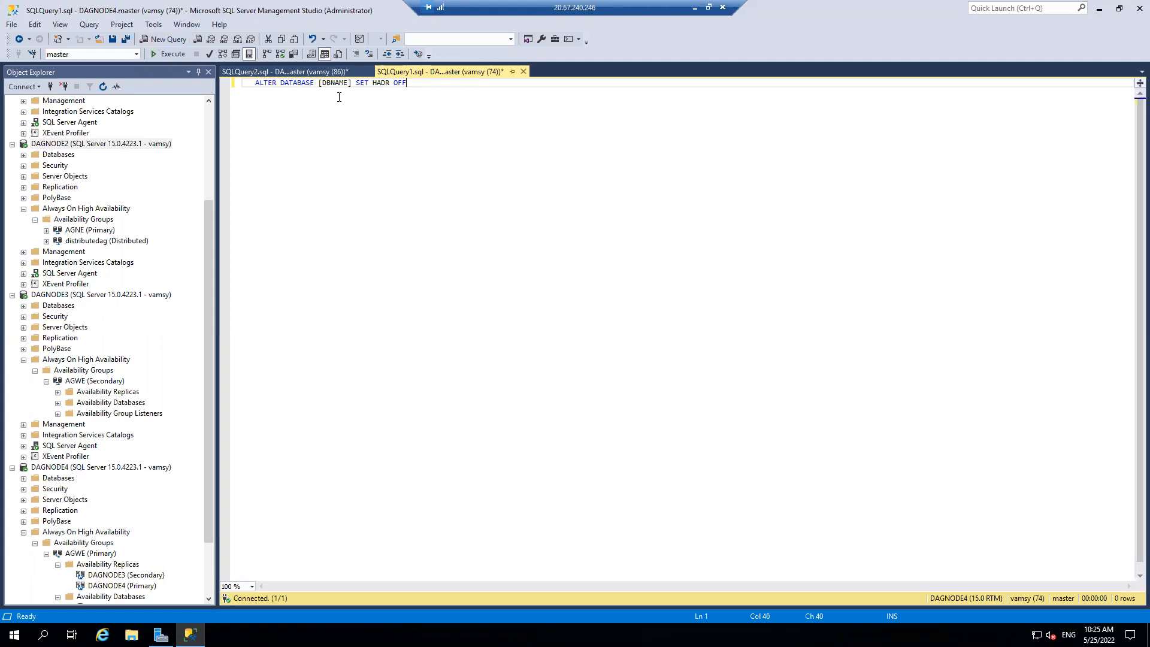
{"action": "left_click_drag", "start_coordinate": [347, 85], "coordinate": [321, 85]}
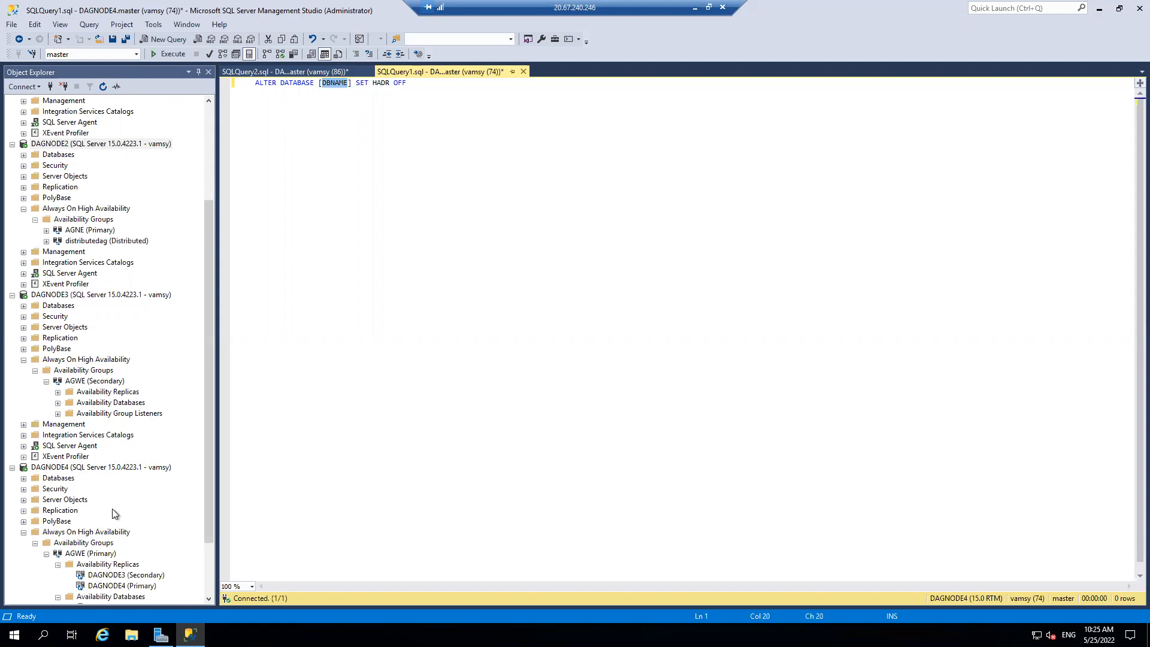
{"action": "left_click_drag", "start_coordinate": [210, 481], "coordinate": [207, 527]}
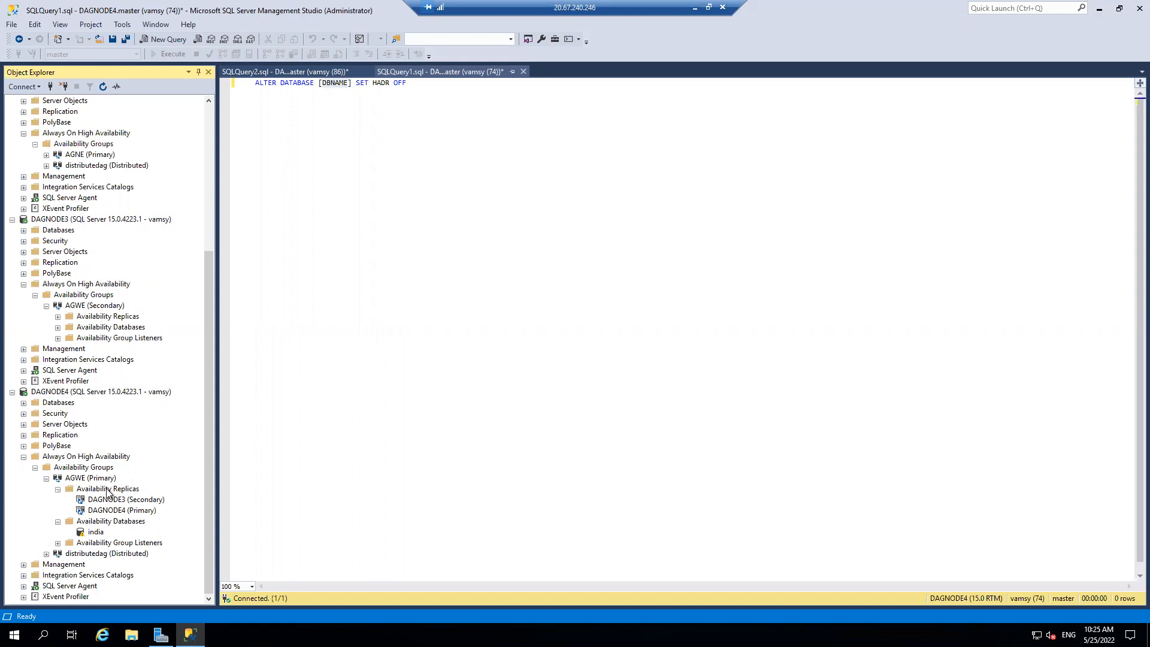
Retarget the DAGNODE4 HADR OFF statement to database INDIA and execute it
{"action": "type", "text": "india"}
{"action": "left_click", "coordinate": [314, 106]}
{"action": "left_click_drag", "start_coordinate": [349, 83], "coordinate": [322, 84]}
{"action": "type", "text": "INDIA"}
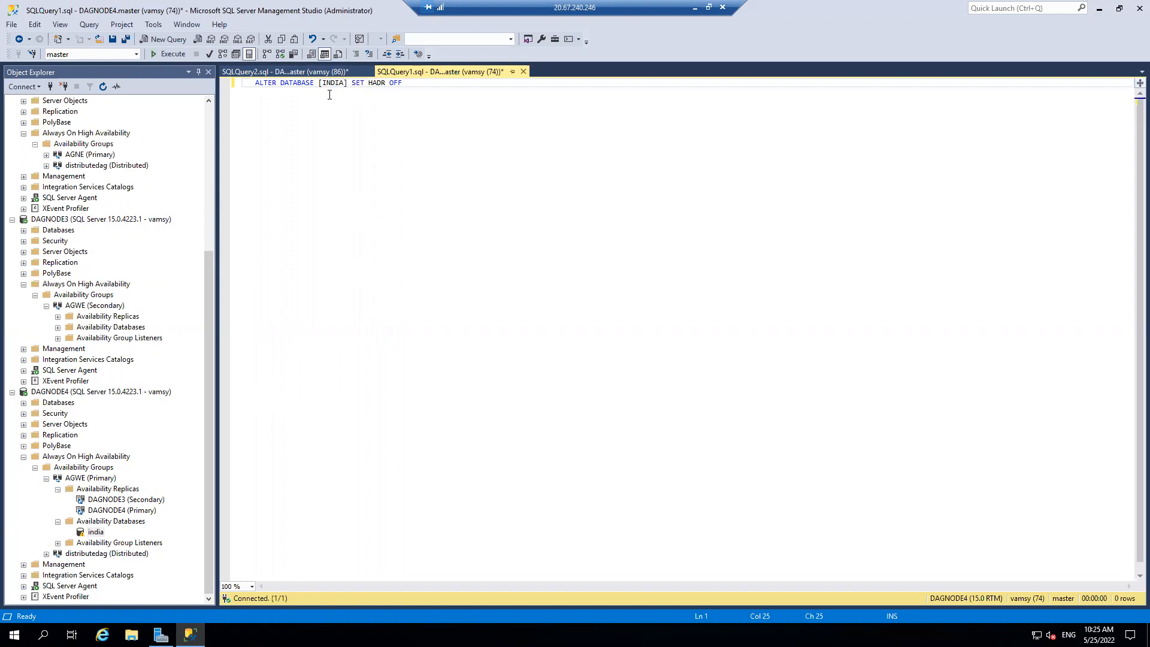
{"action": "key", "text": "F5"}
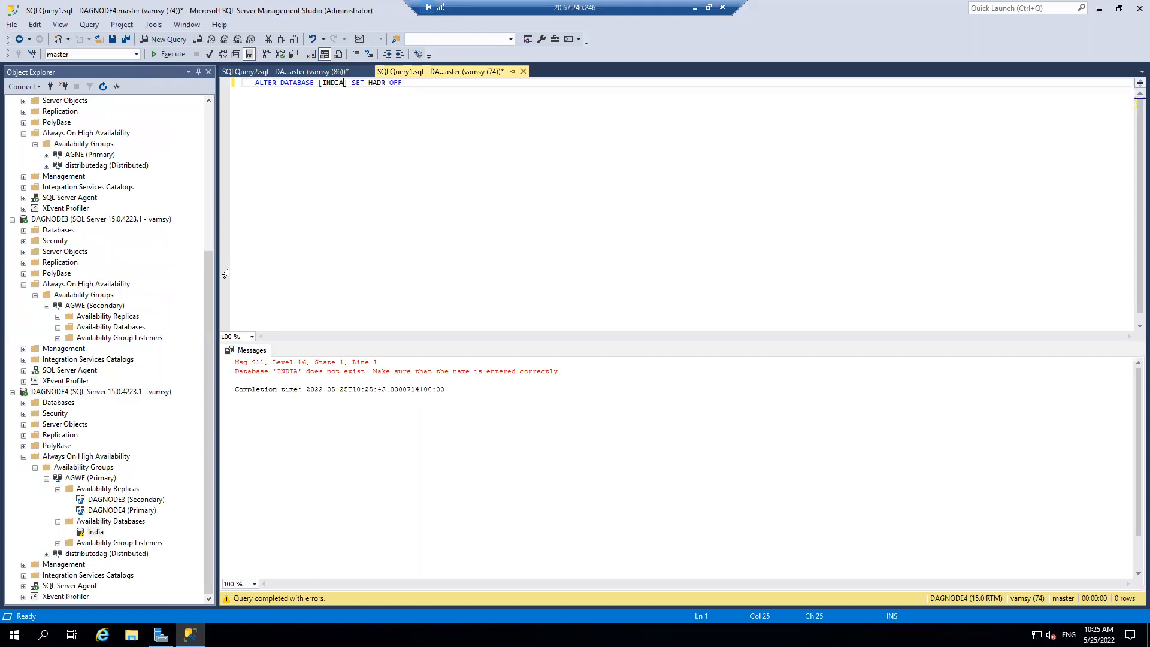
Refresh DAGNODE4's database list to see mynewdb in restoring state
{"action": "left_click", "coordinate": [24, 402]}
{"action": "right_click", "coordinate": [65, 403]}
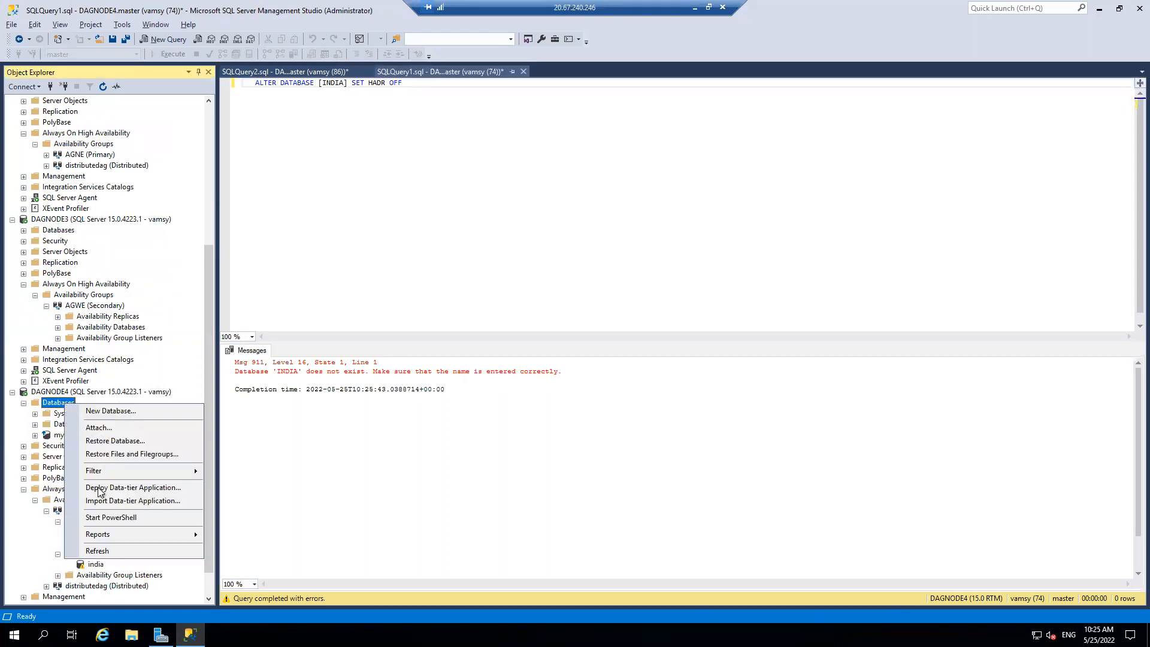
{"action": "left_click", "coordinate": [97, 550]}
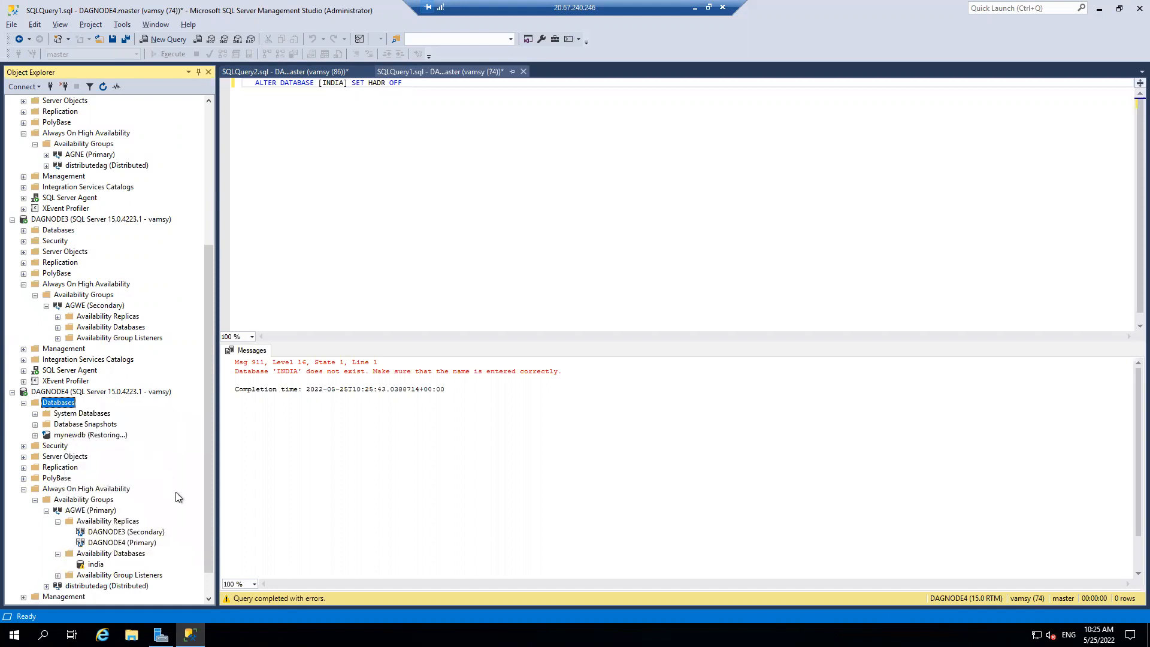
Expand DAGNODE3's databases and bring up the AGWE availability group's actions
{"action": "left_click", "coordinate": [24, 231]}
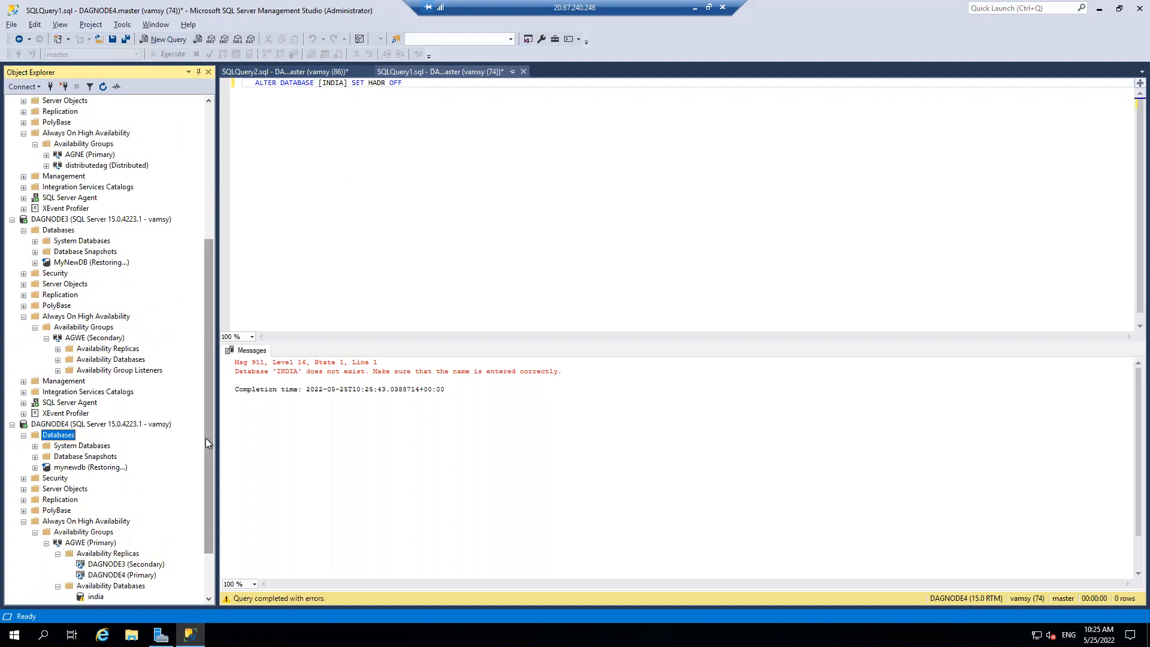
{"action": "left_click_drag", "start_coordinate": [206, 438], "coordinate": [203, 470]}
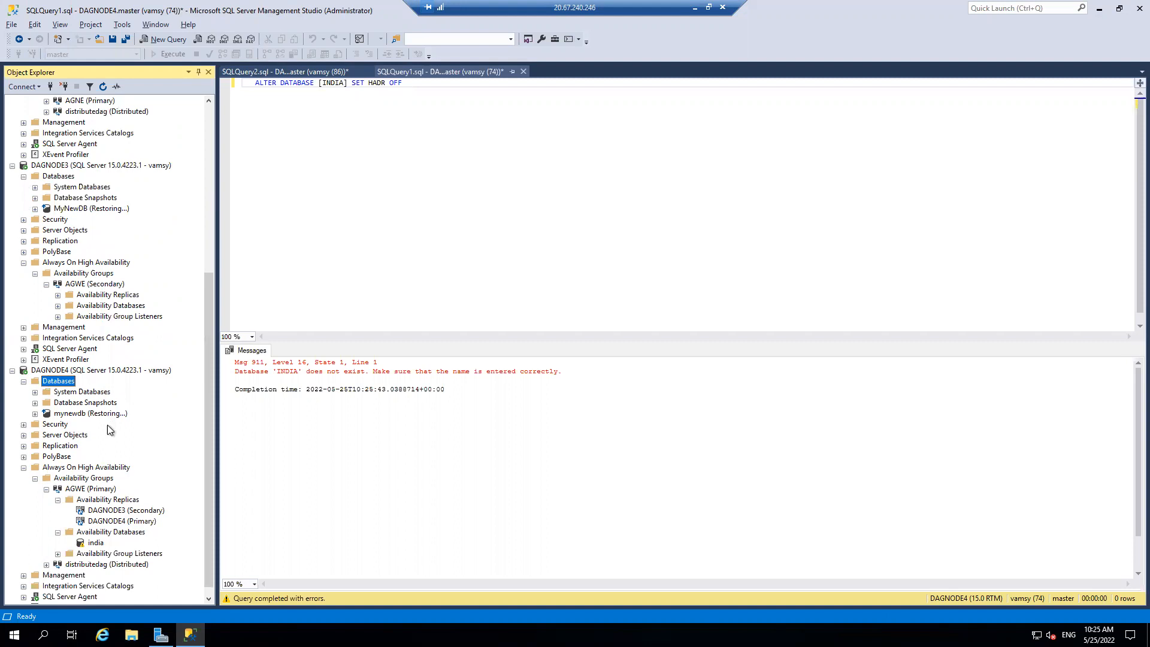
{"action": "right_click", "coordinate": [106, 493]}
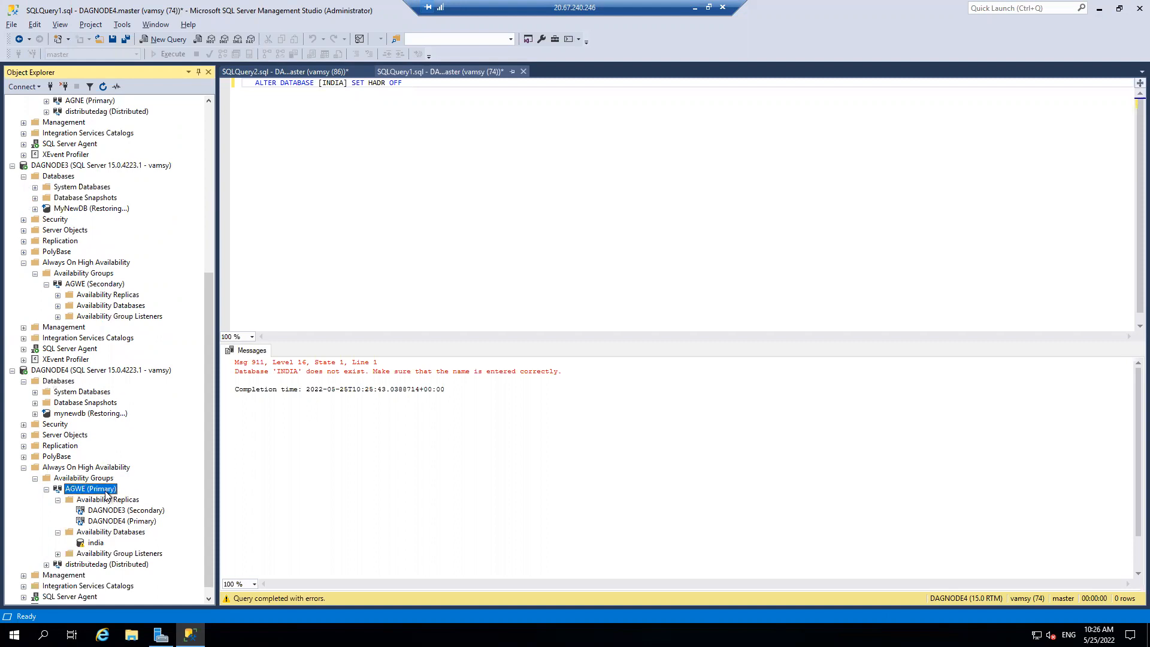
Add and run DROP AVAILABILITY GROUP distributedag in the DAGNODE4 query
{"action": "left_click", "coordinate": [328, 243]}
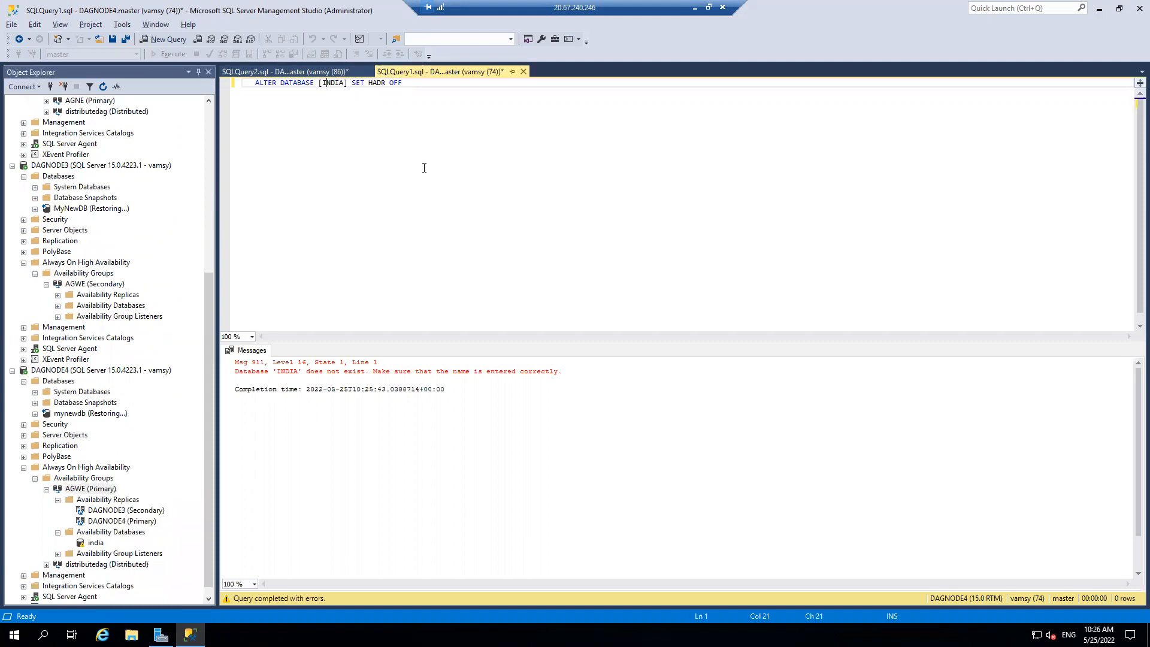
{"action": "key", "text": "Return"}
{"action": "key", "text": "Return"}
{"action": "type", "text": "drop availa"}
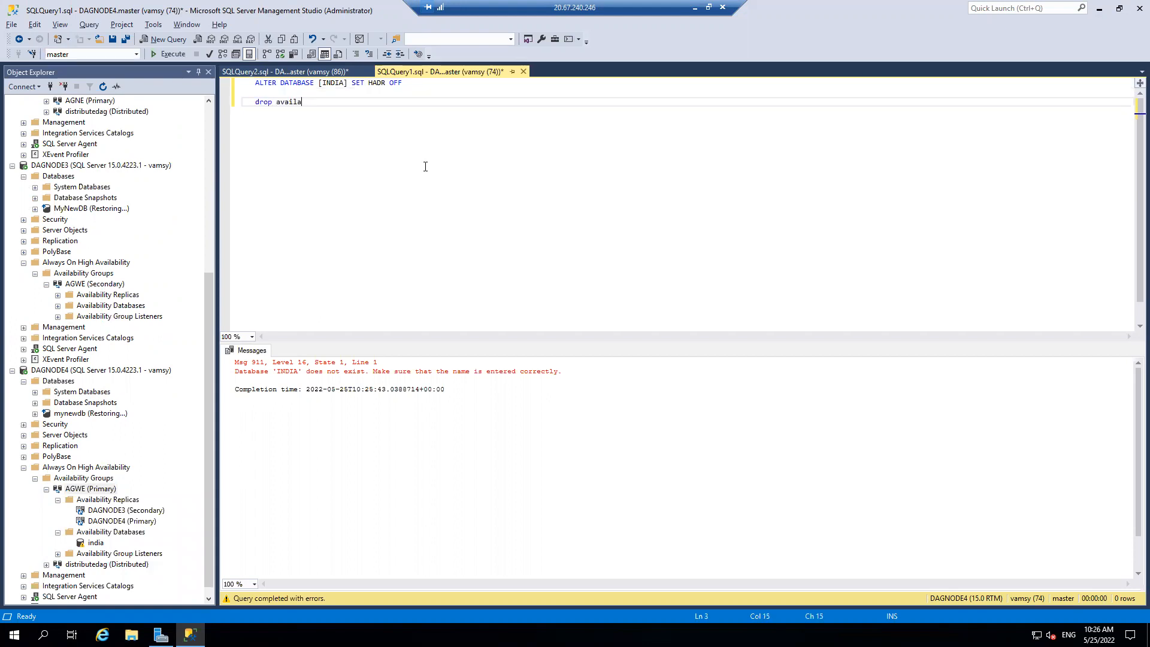
{"action": "type", "text": "biliut"}
{"action": "key", "text": "BackSpace"}
{"action": "key", "text": "BackSpace"}
{"action": "key", "text": "BackSpace"}
{"action": "key", "text": "shift+Home"}
{"action": "key", "text": "F5"}
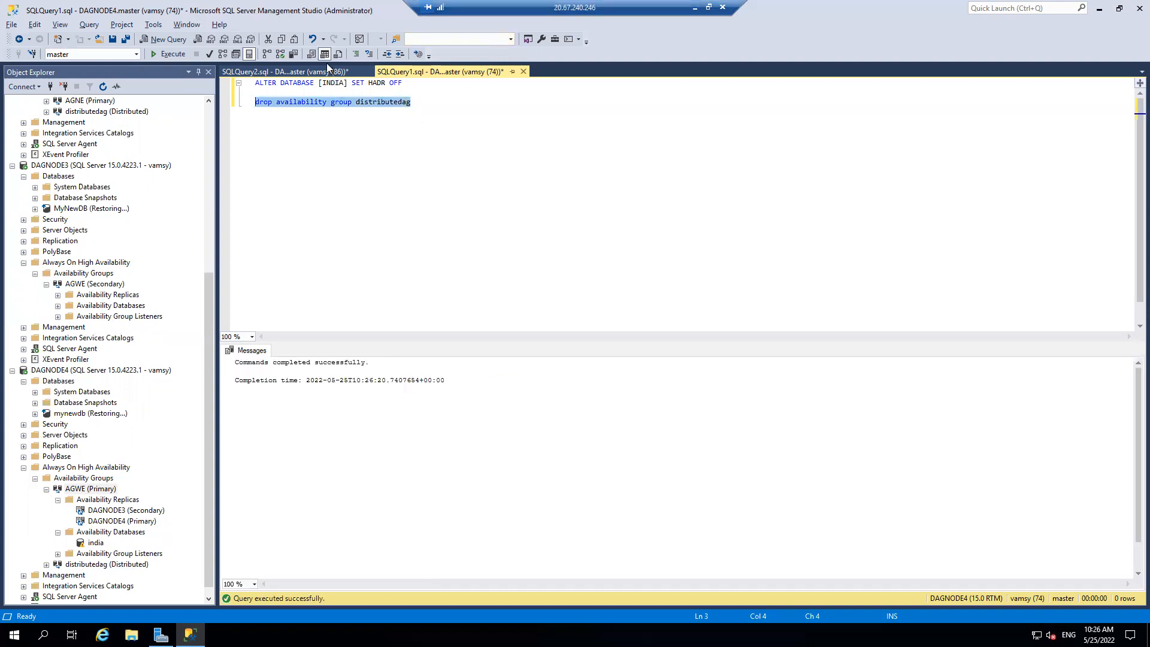
{"action": "left_click_drag", "start_coordinate": [207, 305], "coordinate": [207, 213]}
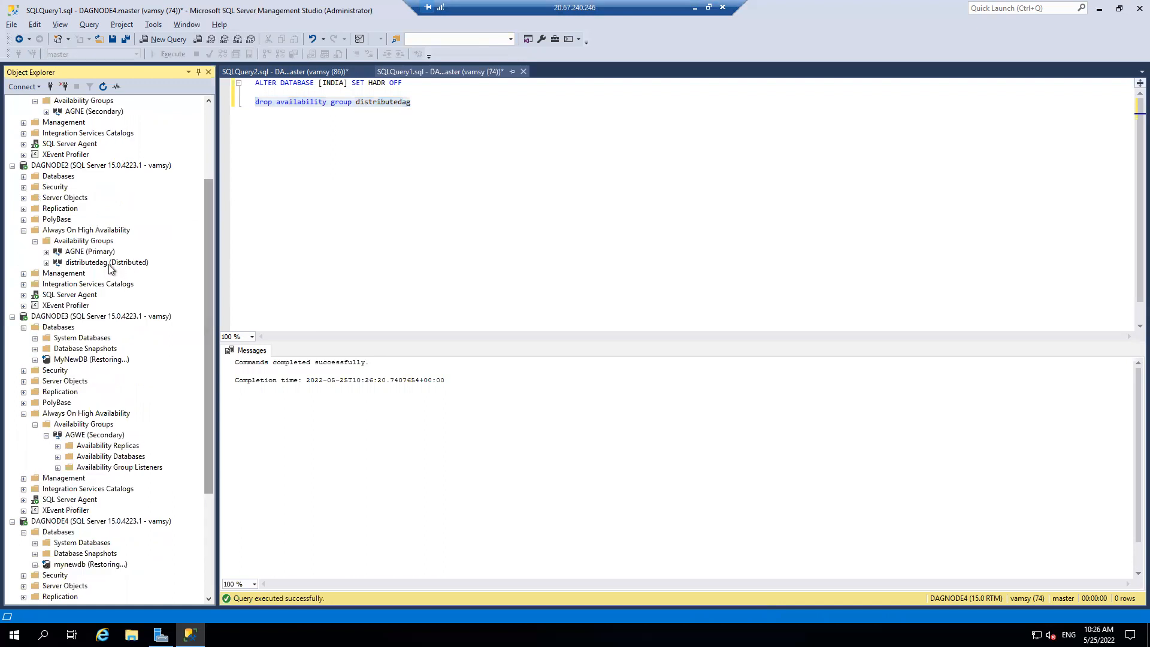
Run the DAGNODE2 remove-database query with india as the group name, then refresh DAGNODE2's databases
{"action": "left_click", "coordinate": [46, 252]}
{"action": "left_click", "coordinate": [58, 273]}
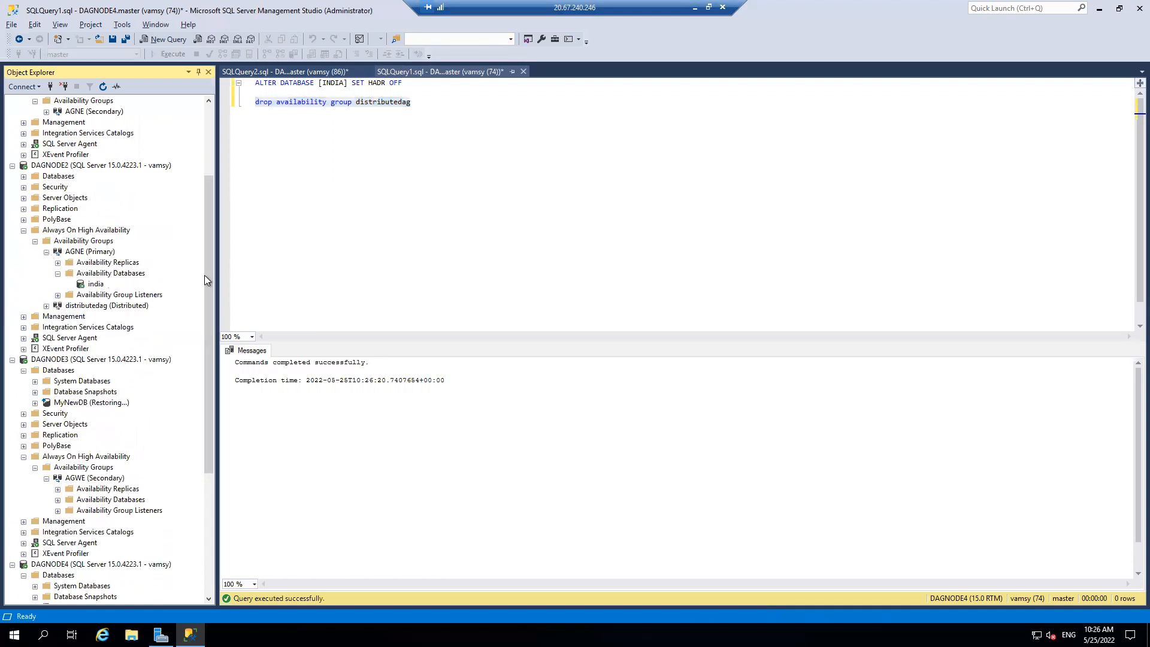
{"action": "left_click", "coordinate": [305, 73]}
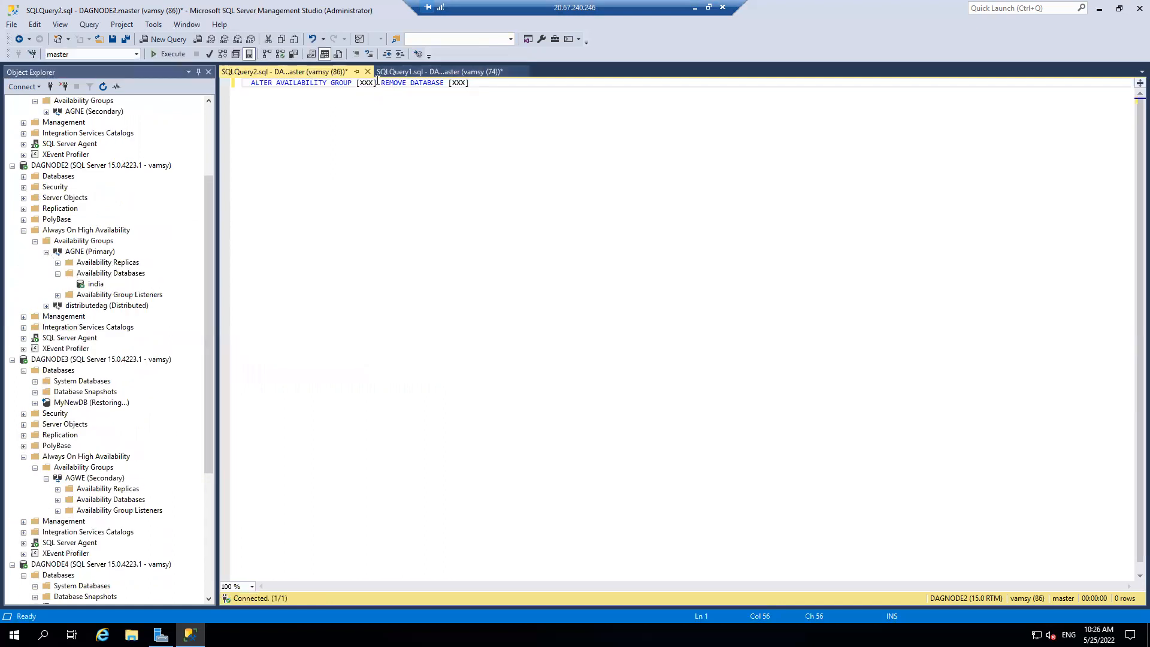
{"action": "left_click_drag", "start_coordinate": [375, 83], "coordinate": [361, 83]}
{"action": "type", "text": "india"}
{"action": "key", "text": "F5"}
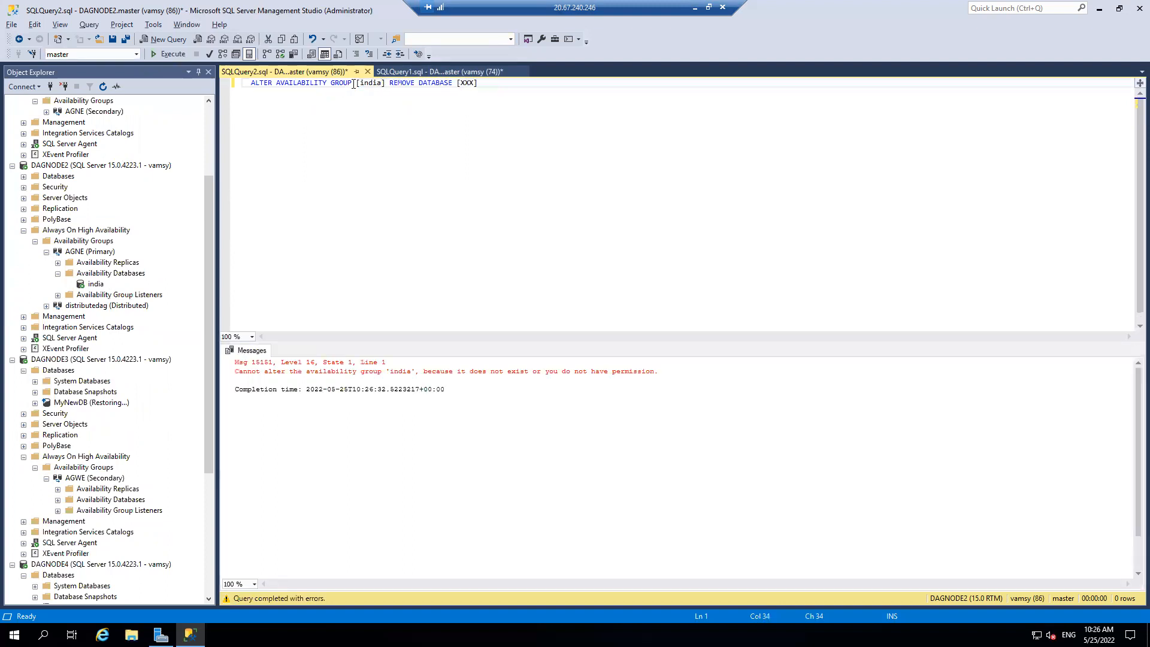
{"action": "right_click", "coordinate": [58, 177]}
{"action": "left_click", "coordinate": [90, 329]}
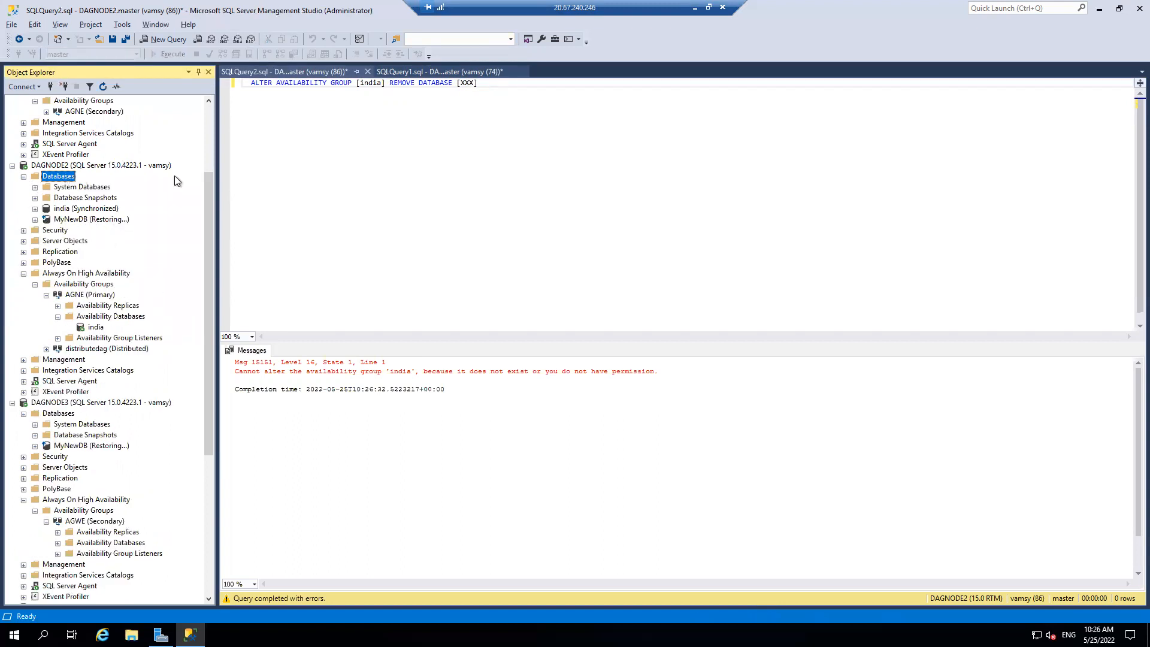
Refresh the DAGNODE2 server tree and review the query's group and database names
{"action": "left_click", "coordinate": [303, 166]}
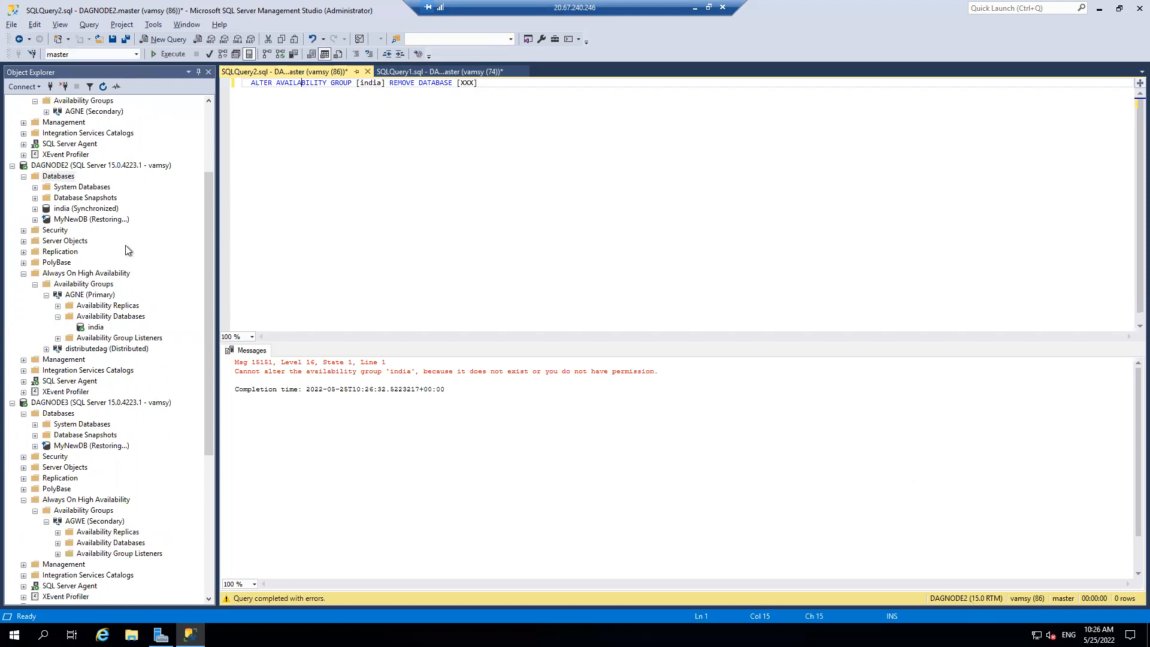
{"action": "right_click", "coordinate": [158, 165]}
{"action": "left_click", "coordinate": [157, 400]}
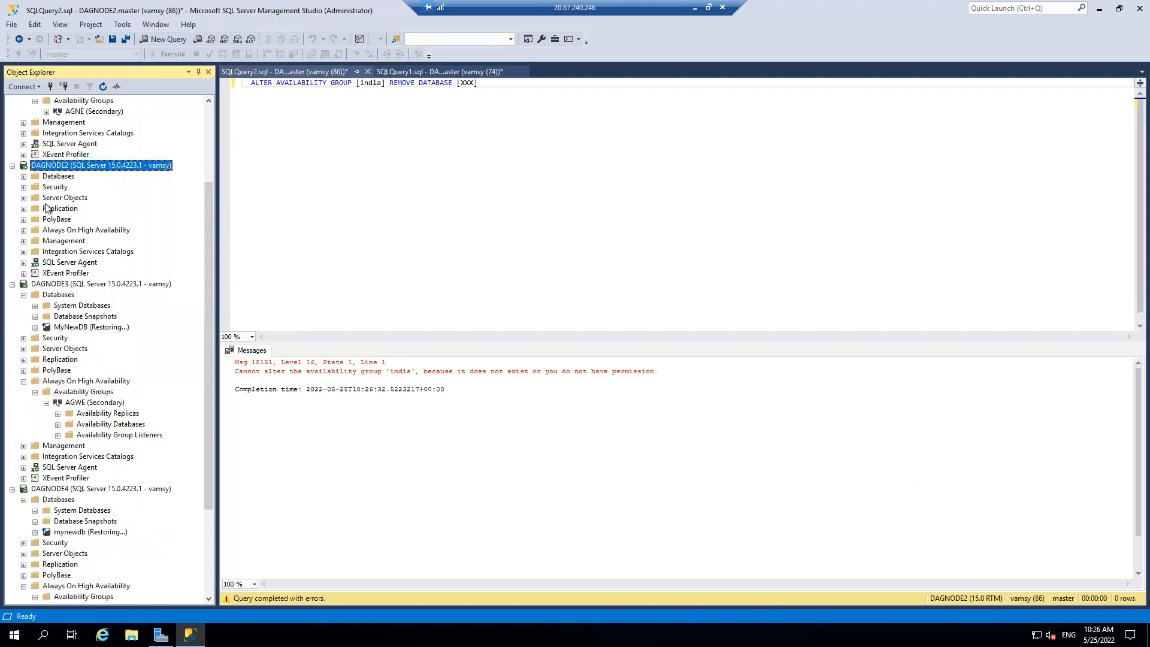
{"action": "left_click", "coordinate": [24, 176]}
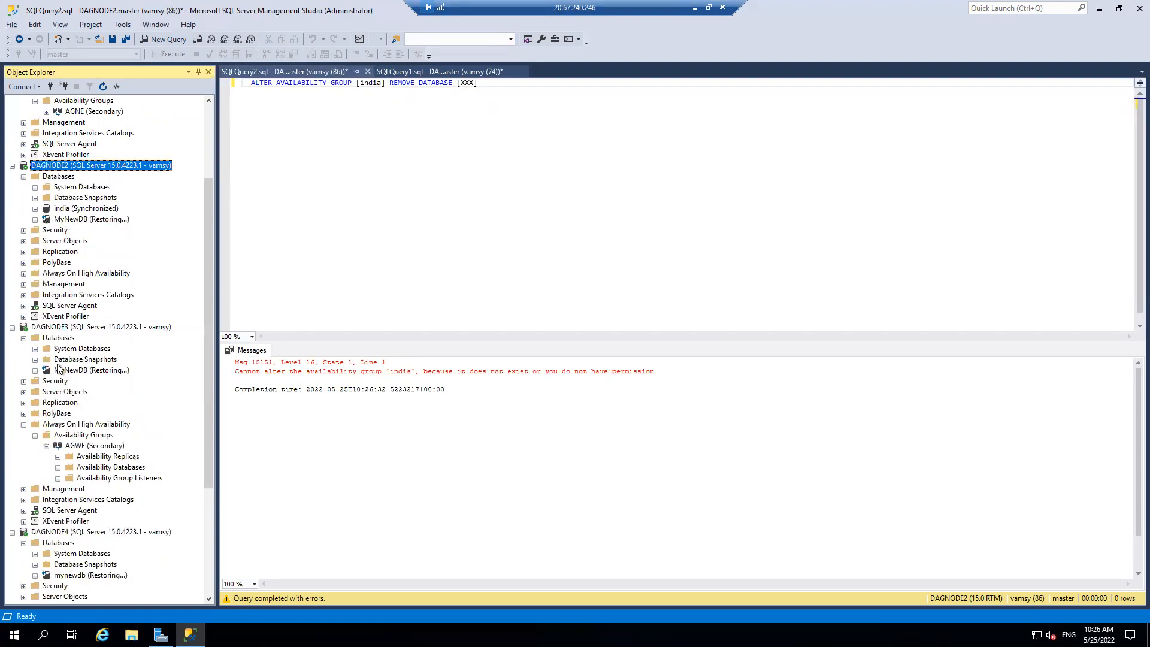
{"action": "left_click", "coordinate": [379, 198]}
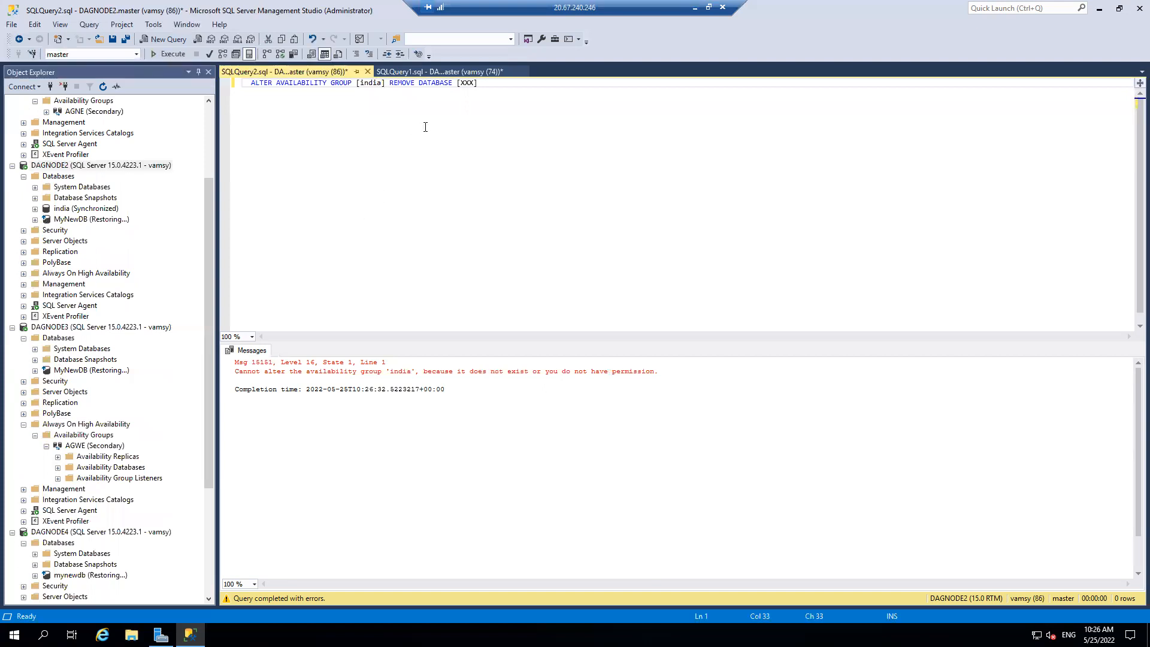
{"action": "left_click_drag", "start_coordinate": [474, 83], "coordinate": [463, 84]}
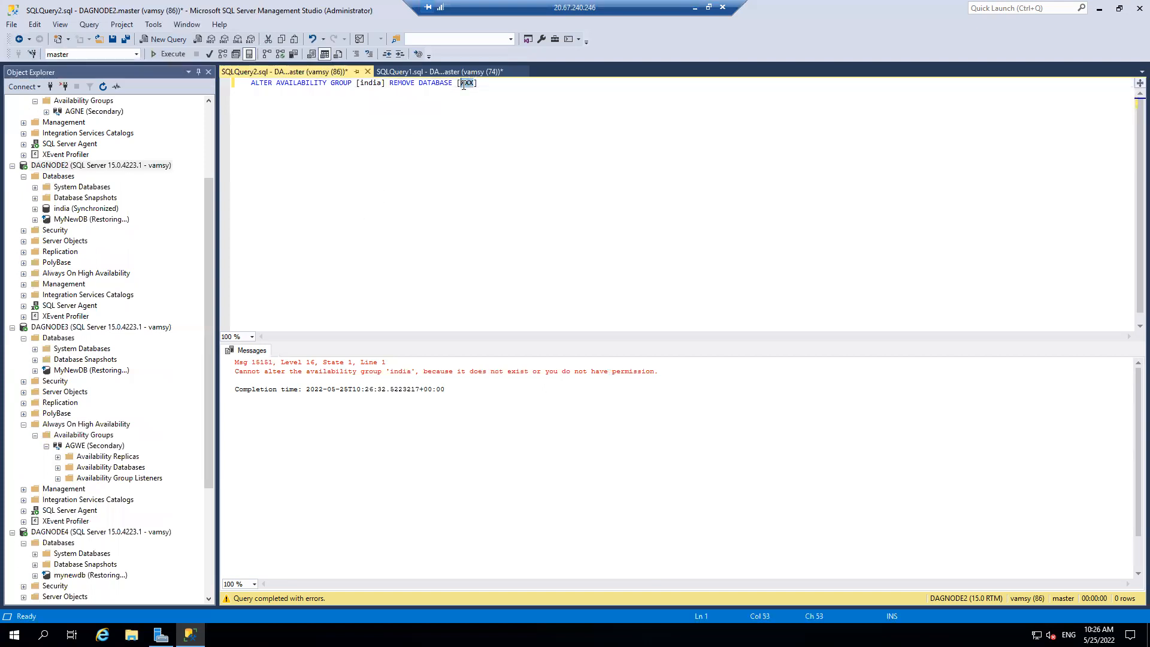
{"action": "left_click_drag", "start_coordinate": [381, 82], "coordinate": [362, 83]}
Correct the query to ALTER AVAILABILITY GROUP [AGNE] REMOVE DATABASE [INDIA] and run it
{"action": "left_click", "coordinate": [24, 273]}
{"action": "left_click", "coordinate": [34, 284]}
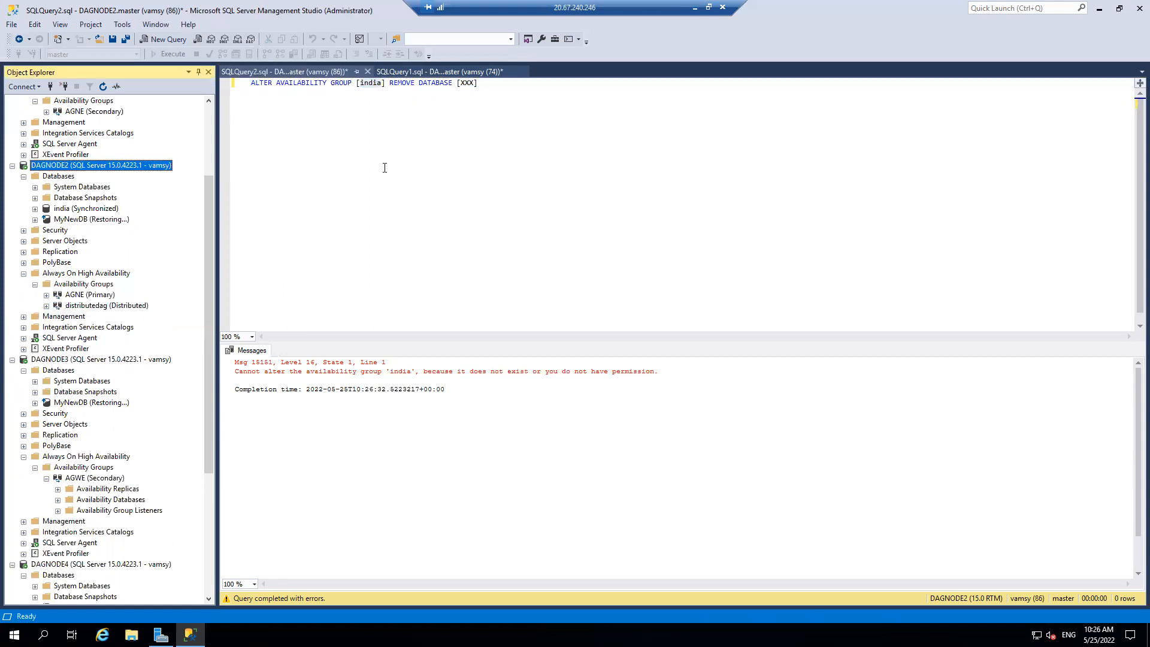
{"action": "key", "text": "a"}
{"action": "key", "text": "g"}
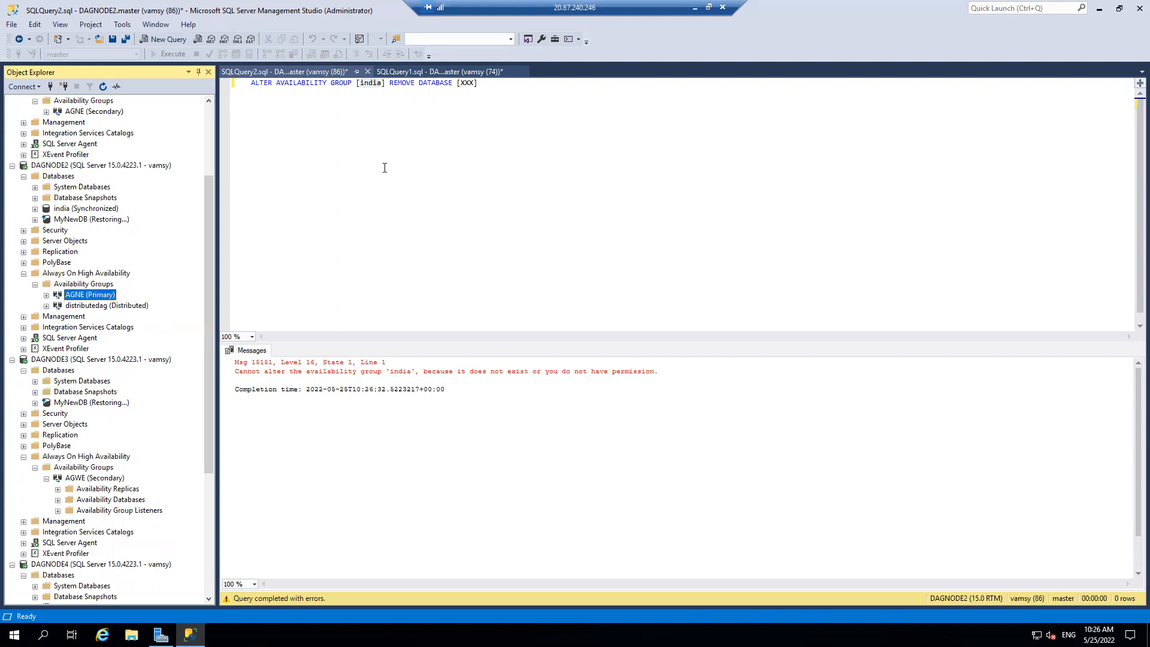
{"action": "left_click_drag", "start_coordinate": [383, 82], "coordinate": [359, 83]}
{"action": "type", "text": "AG"}
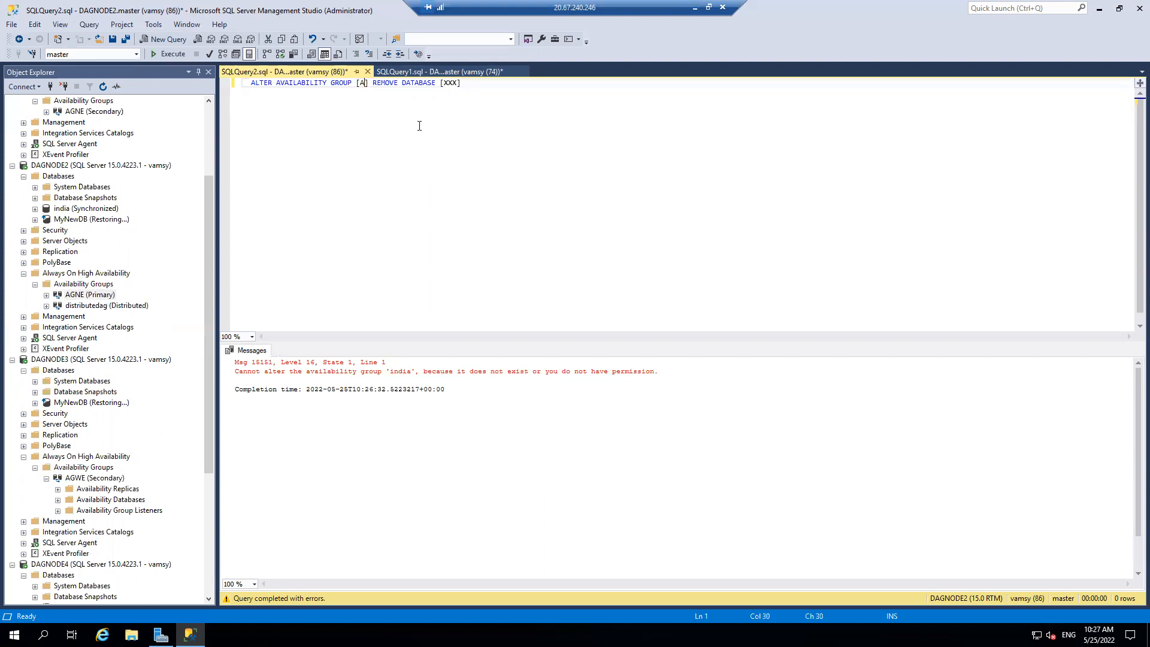
{"action": "type", "text": "NE"}
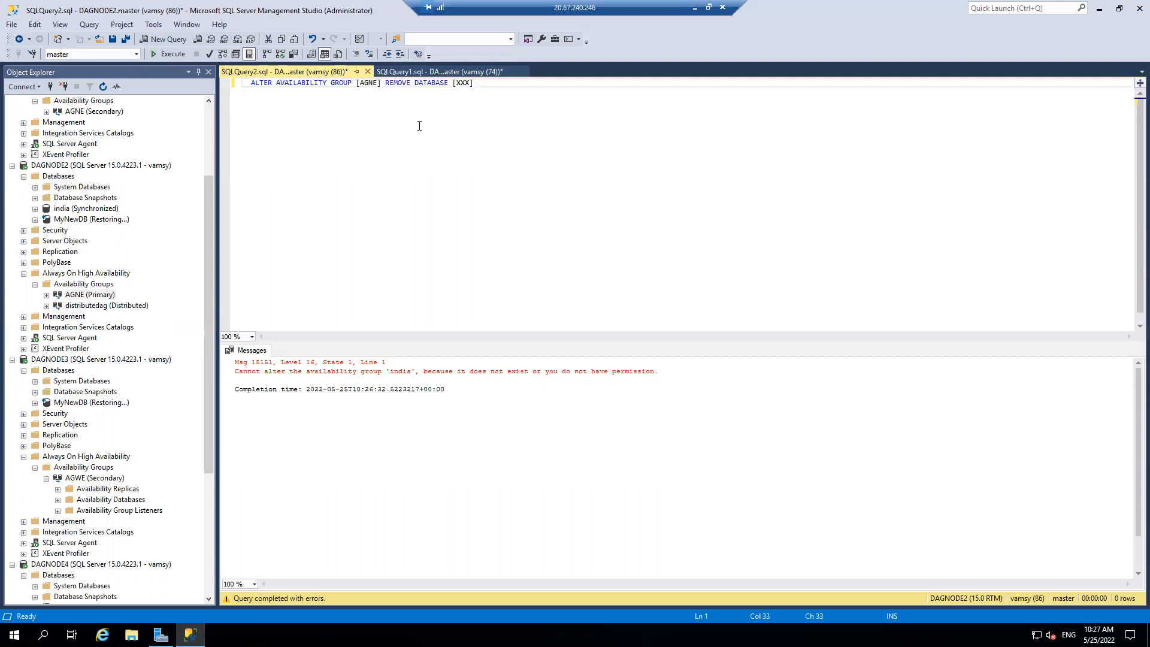
{"action": "left_click_drag", "start_coordinate": [468, 87], "coordinate": [458, 86]}
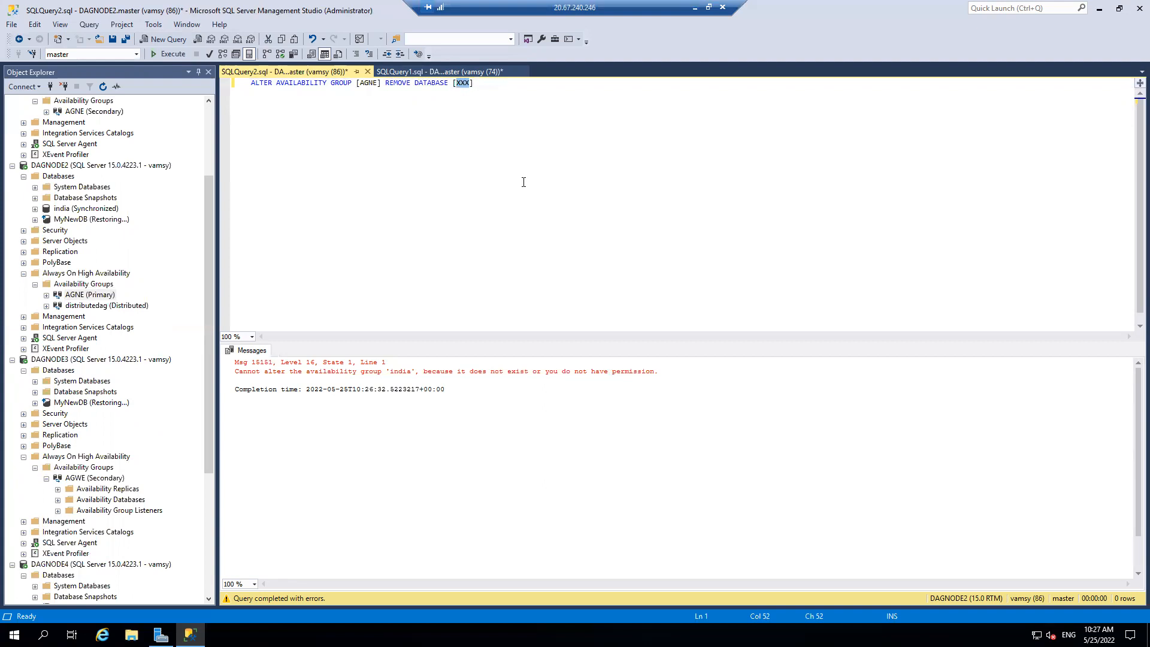
{"action": "type", "text": "INDIA"}
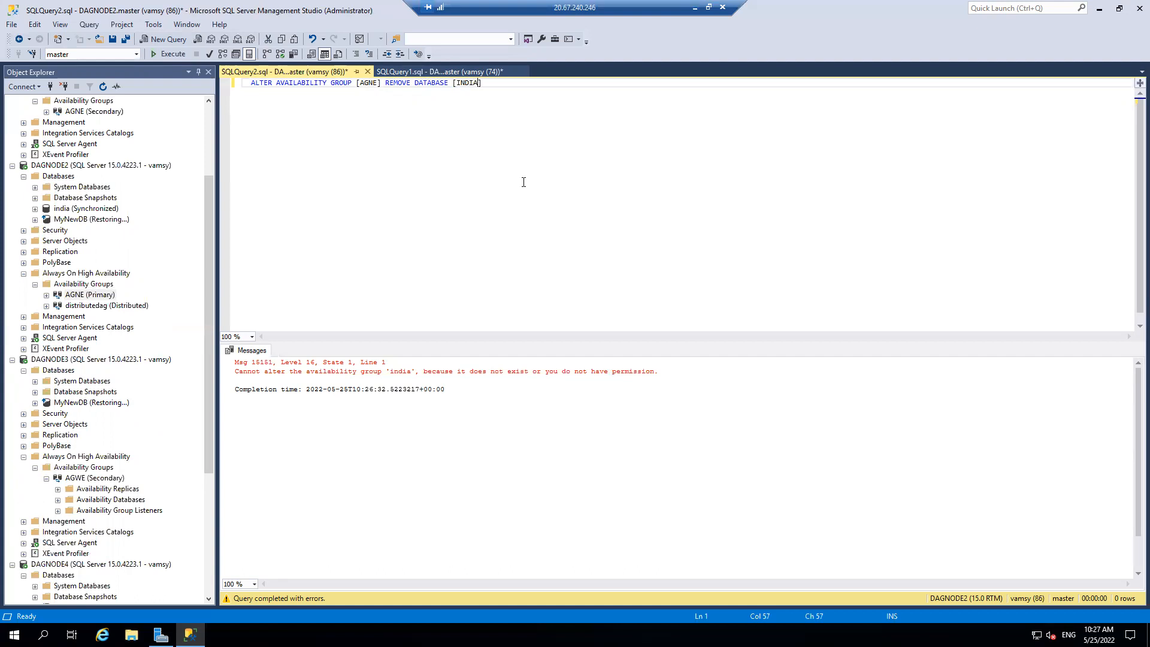
{"action": "key", "text": "F5"}
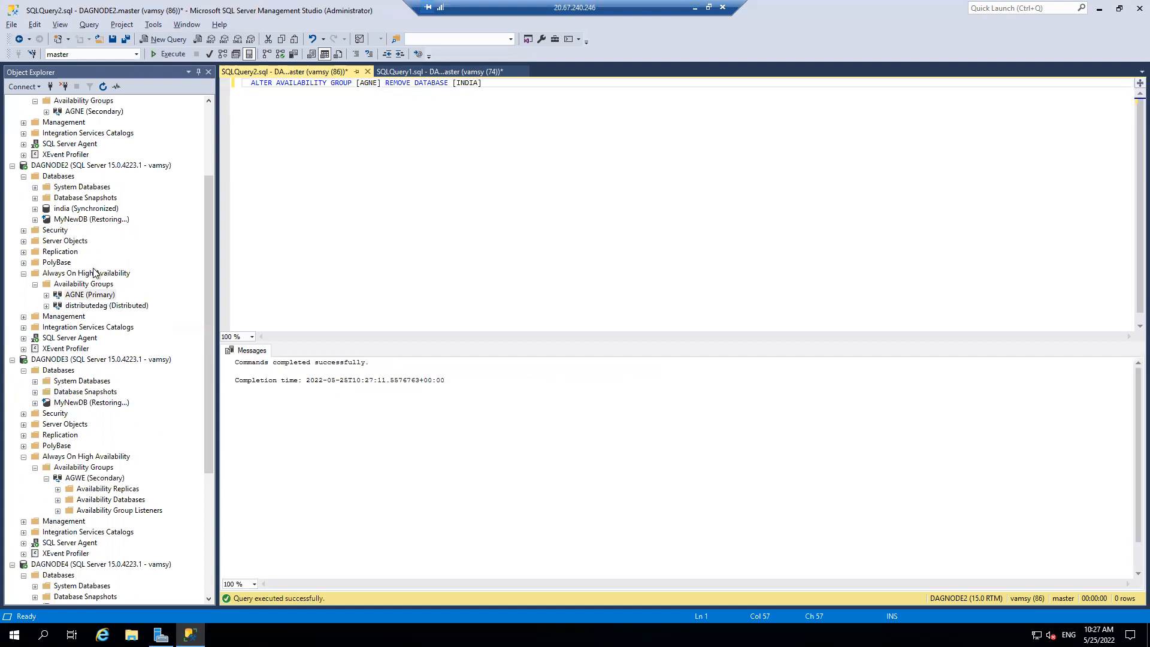
Refresh DAGNODE2 and open the AGNE group's contents to confirm INDIA is gone
{"action": "right_click", "coordinate": [97, 165]}
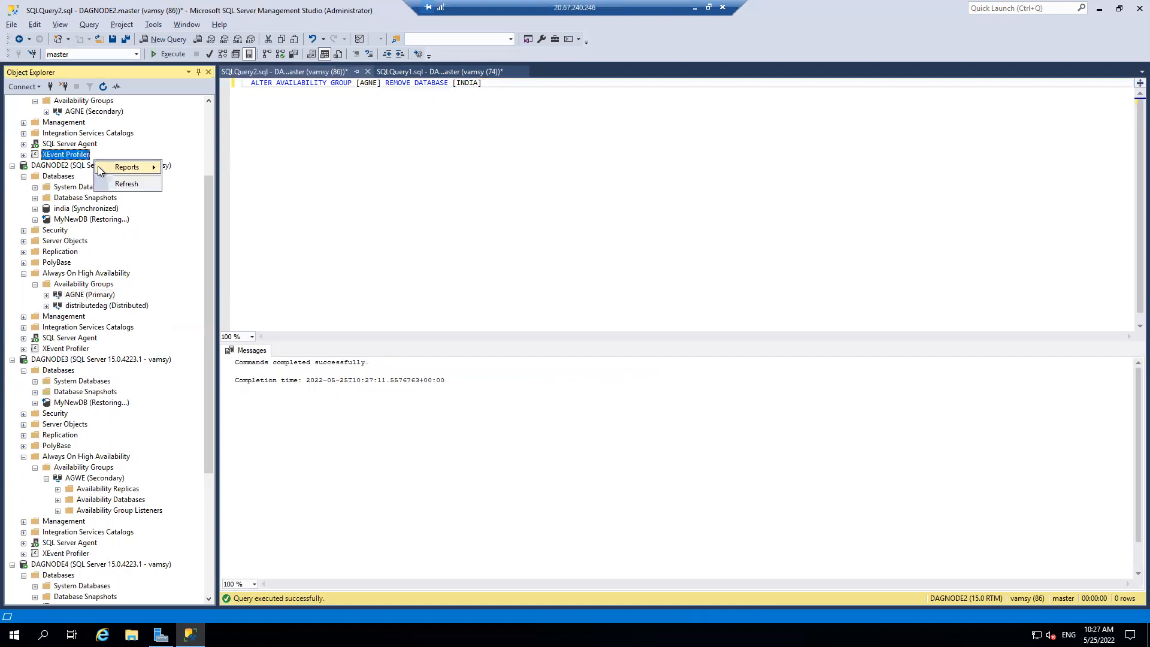
{"action": "left_click", "coordinate": [135, 396]}
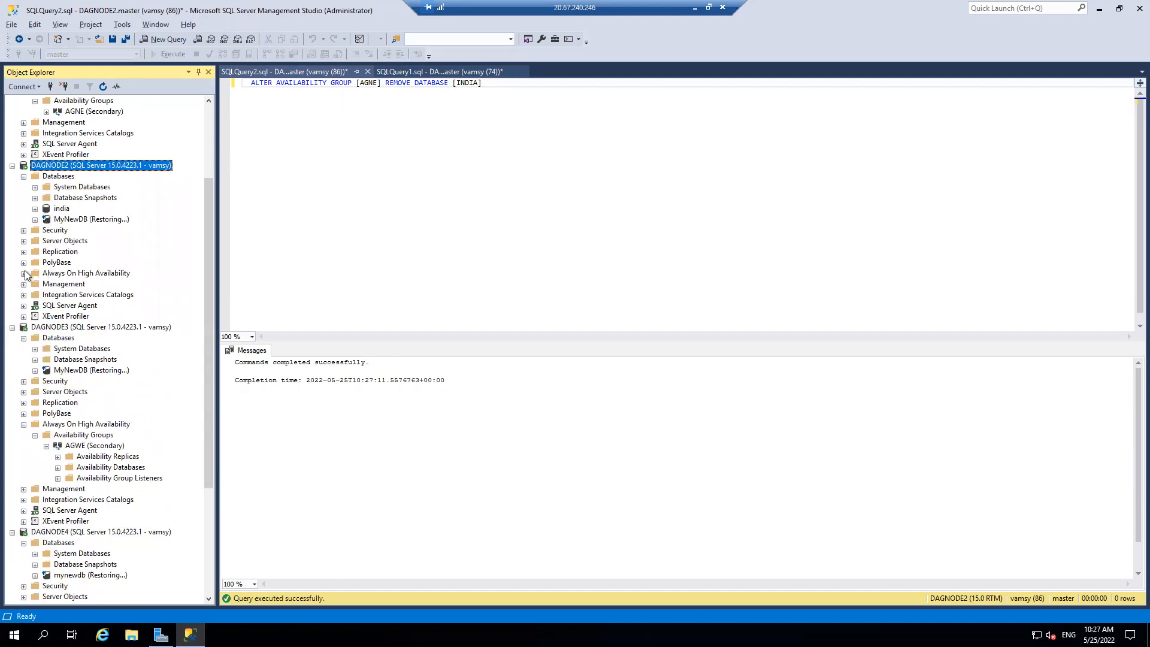
{"action": "left_click", "coordinate": [24, 274]}
{"action": "left_click", "coordinate": [34, 284]}
{"action": "left_click", "coordinate": [47, 295]}
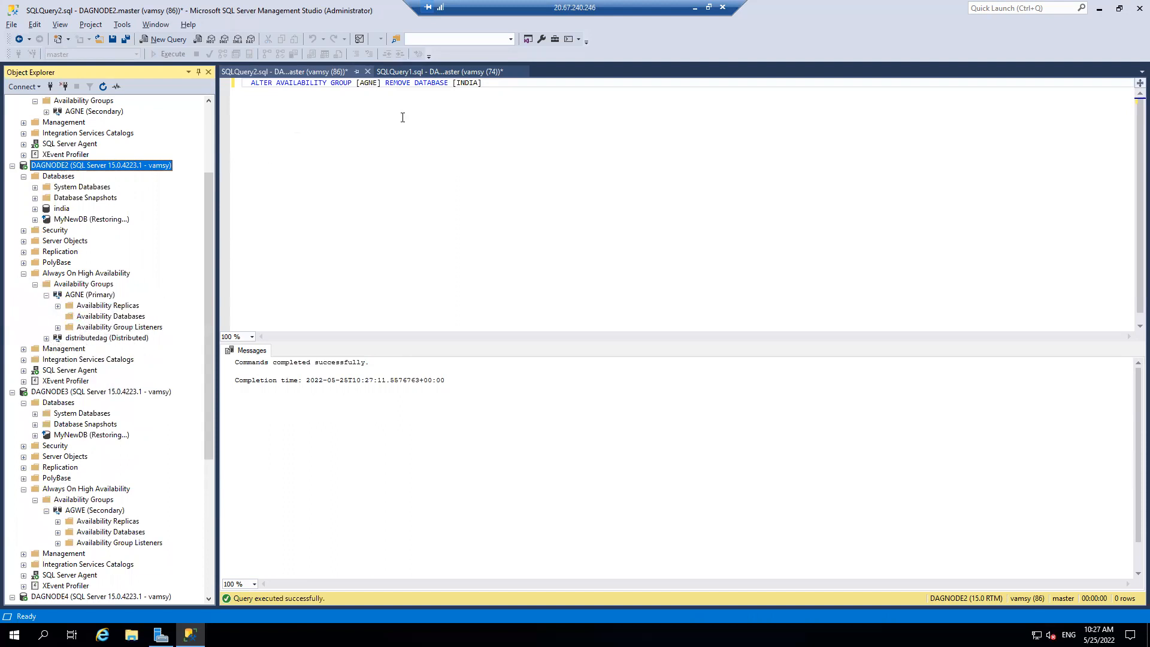
Copy DROP AVAILABILITY GROUP distributedag from the DAGNODE4 query into the DAGNODE2 query and run it
{"action": "left_click", "coordinate": [432, 75]}
{"action": "left_click_drag", "start_coordinate": [420, 103], "coordinate": [221, 106]}
{"action": "key", "text": "ctrl+c"}
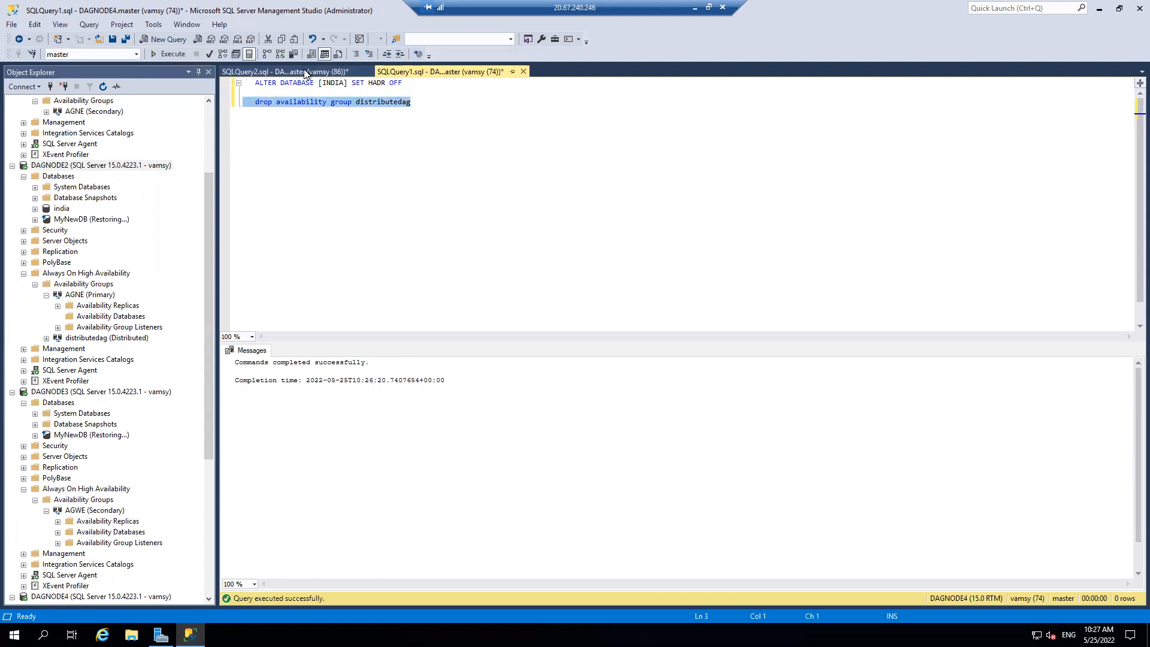
{"action": "left_click", "coordinate": [282, 71]}
{"action": "key", "text": "Return"}
{"action": "key", "text": "Return"}
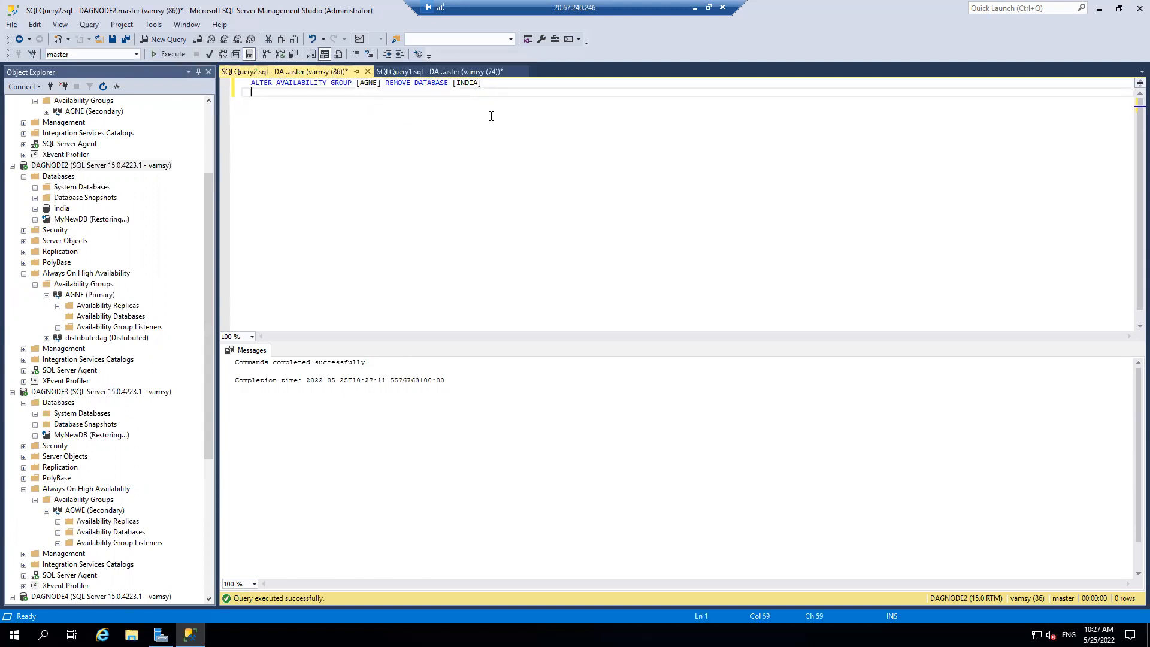
{"action": "key", "text": "ctrl+v"}
{"action": "left_click_drag", "start_coordinate": [421, 103], "coordinate": [238, 109]}
{"action": "type", "text": "c"}
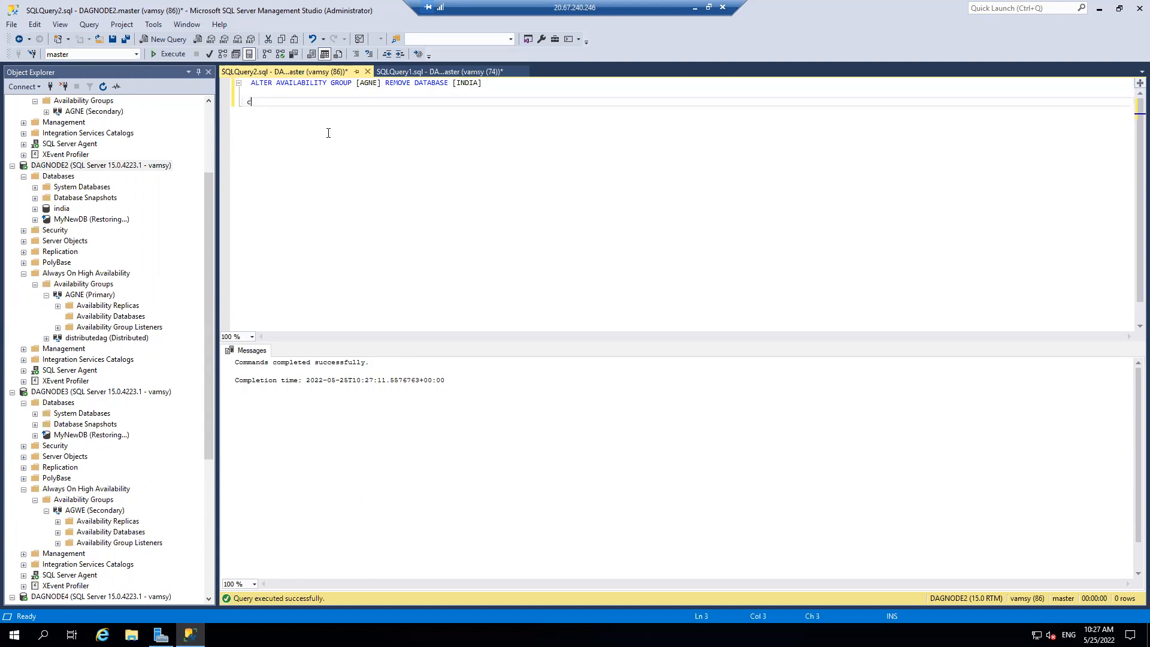
{"action": "key", "text": "ctrl+z"}
{"action": "key", "text": "F5"}
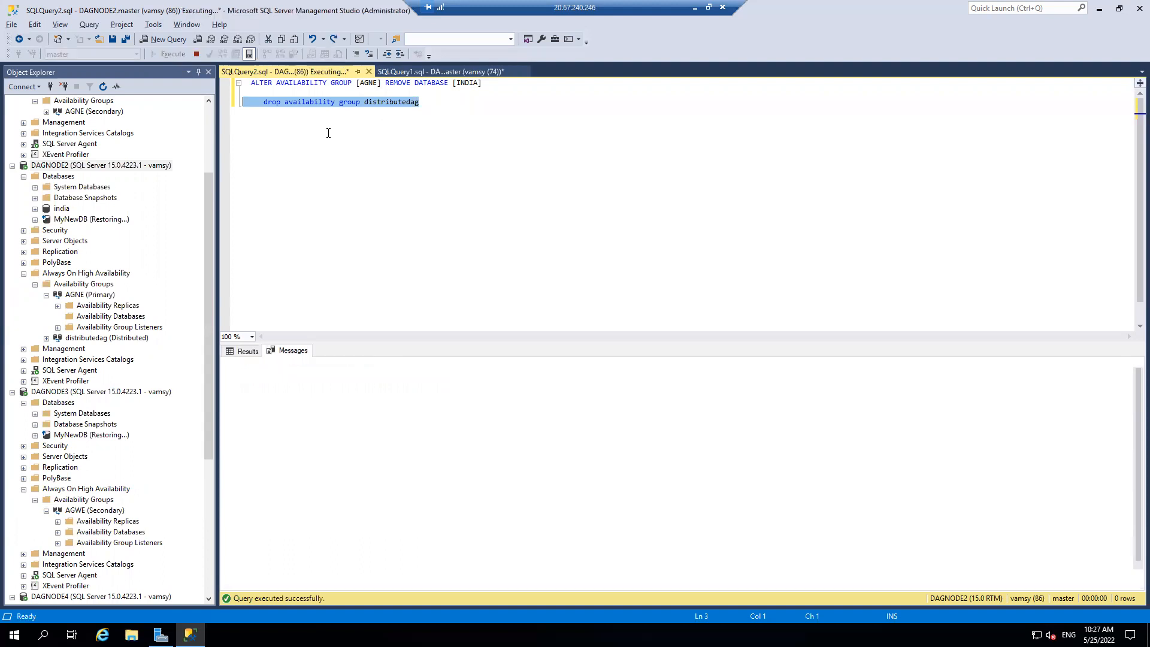
{"action": "left_click", "coordinate": [90, 295]}
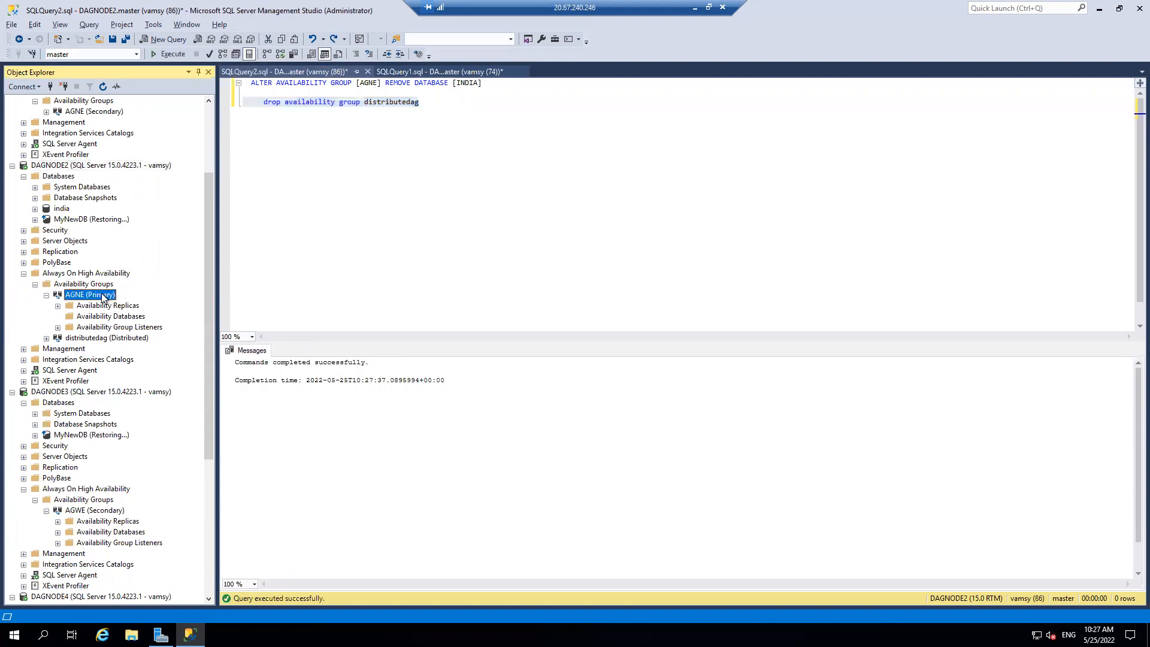
{"action": "right_click", "coordinate": [89, 295]}
Delete the AGNE availability group and refresh DAGNODE1's objects
{"action": "left_click", "coordinate": [139, 407]}
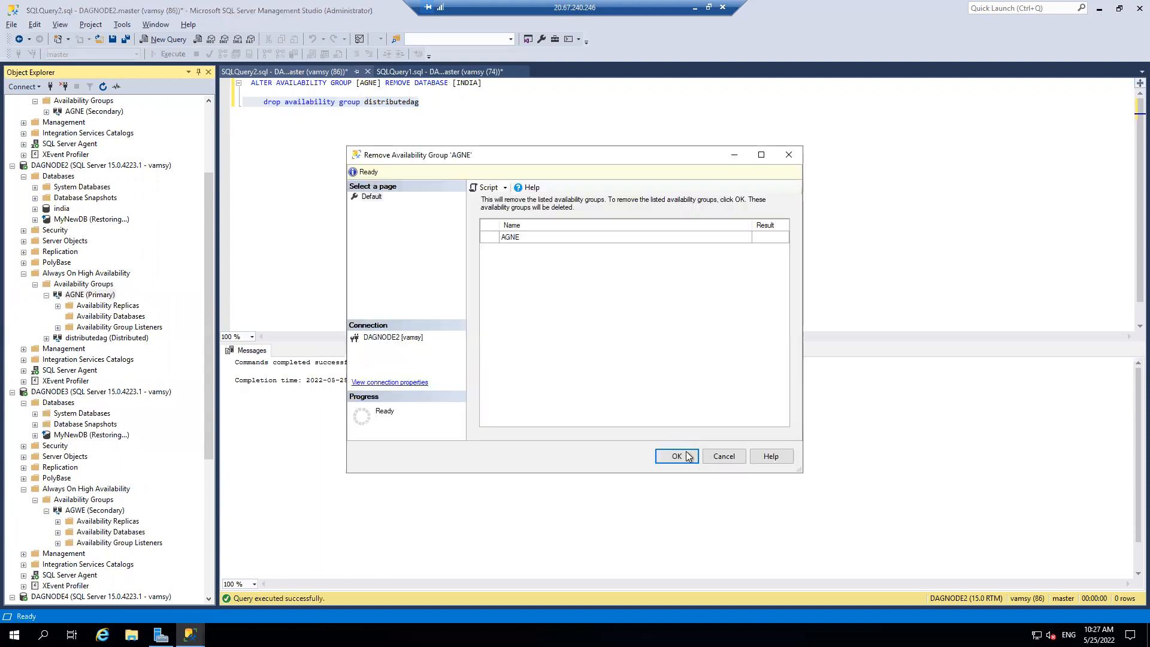
{"action": "left_click", "coordinate": [686, 456]}
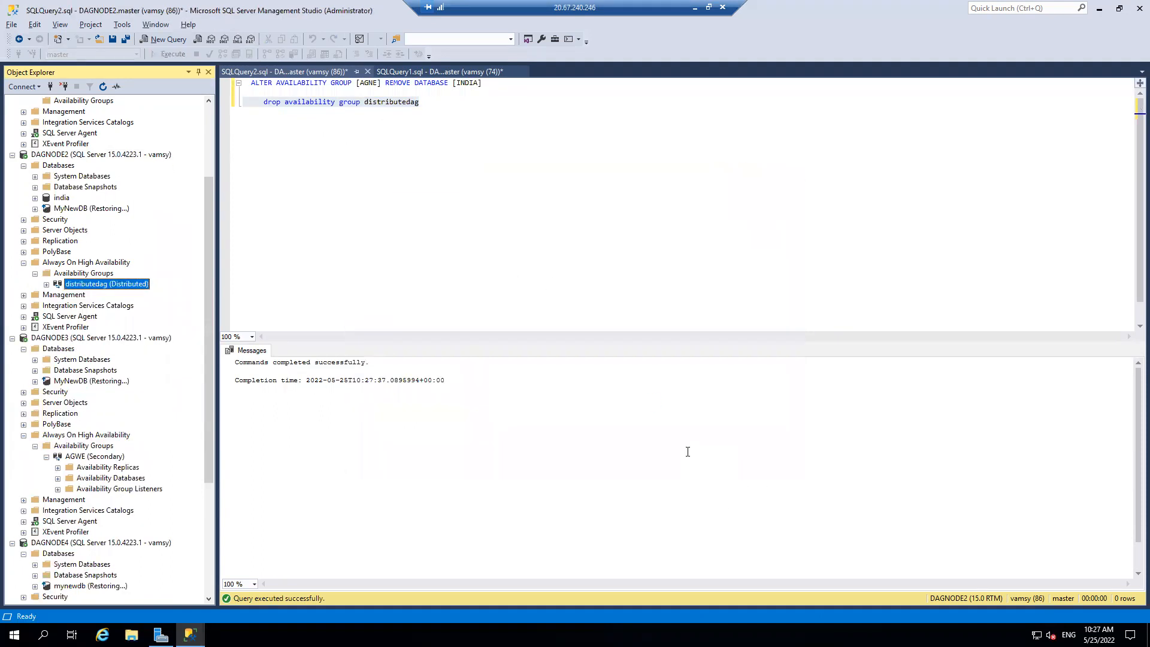
{"action": "left_click", "coordinate": [206, 153]}
{"action": "right_click", "coordinate": [114, 101]}
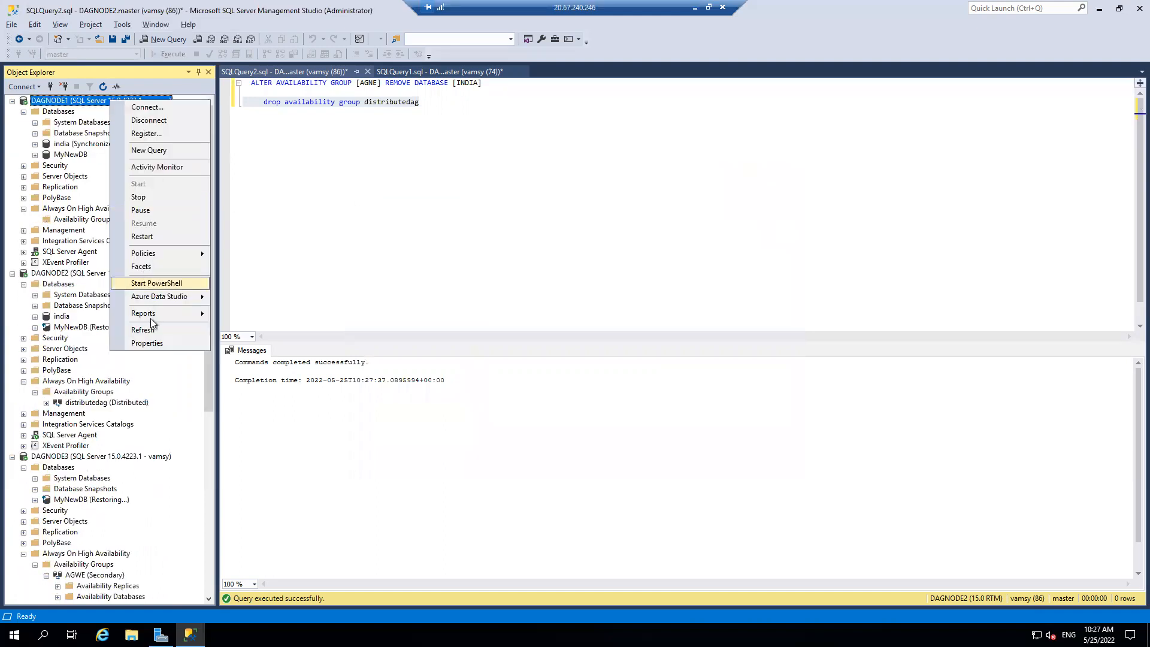
{"action": "left_click", "coordinate": [168, 330]}
{"action": "left_click", "coordinate": [23, 111]}
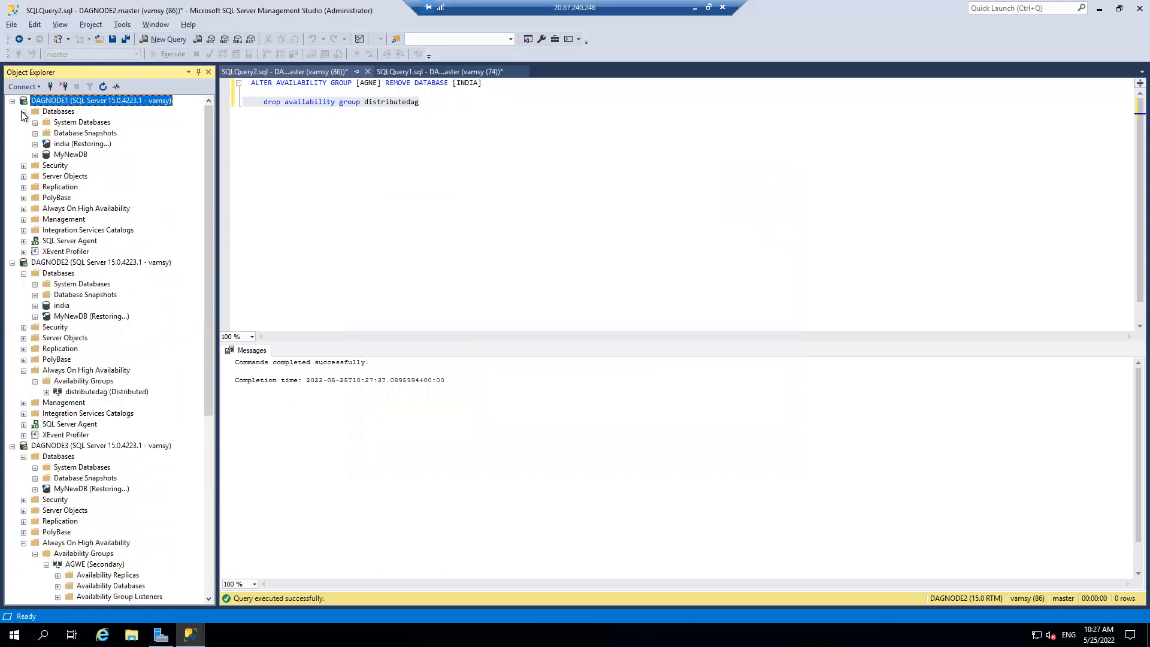
{"action": "left_click", "coordinate": [24, 209]}
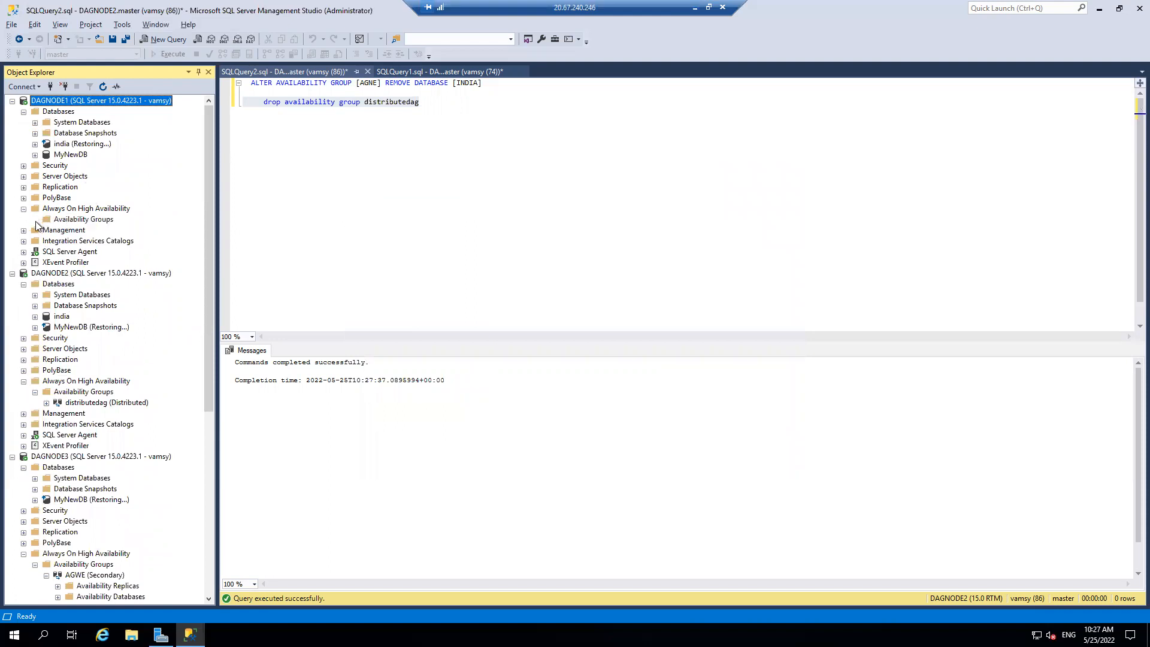
Refresh the DAGNODE2 and DAGNODE3 servers in Object Explorer
{"action": "right_click", "coordinate": [63, 273]}
{"action": "left_click", "coordinate": [131, 502]}
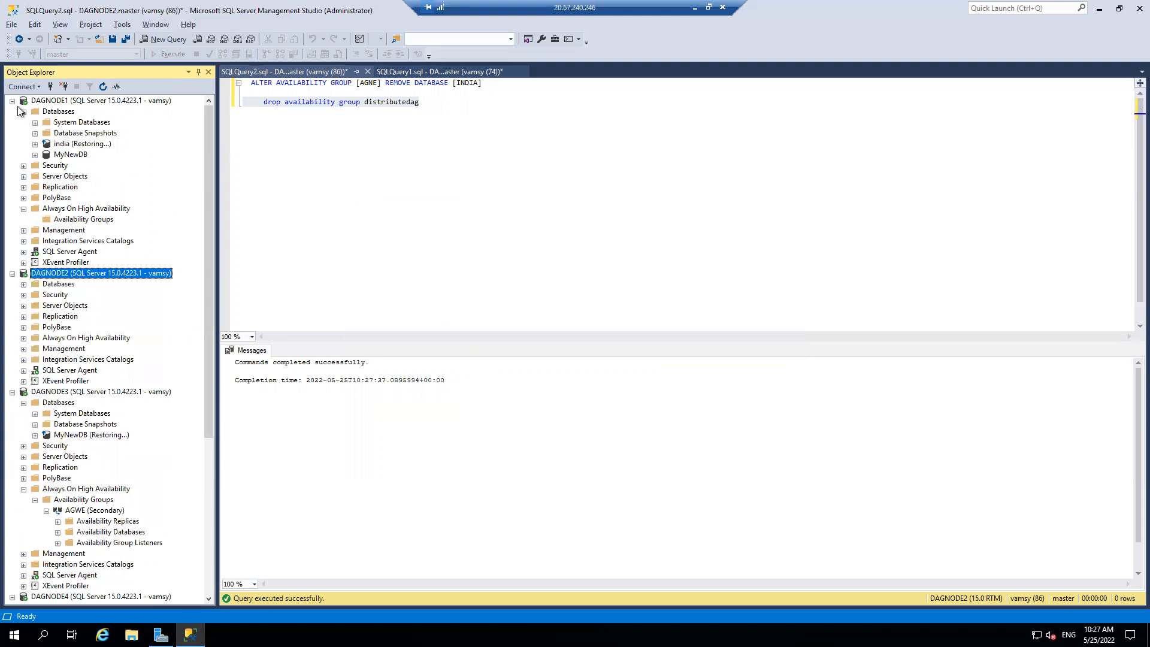
{"action": "left_click", "coordinate": [12, 100]}
{"action": "left_click", "coordinate": [24, 122]}
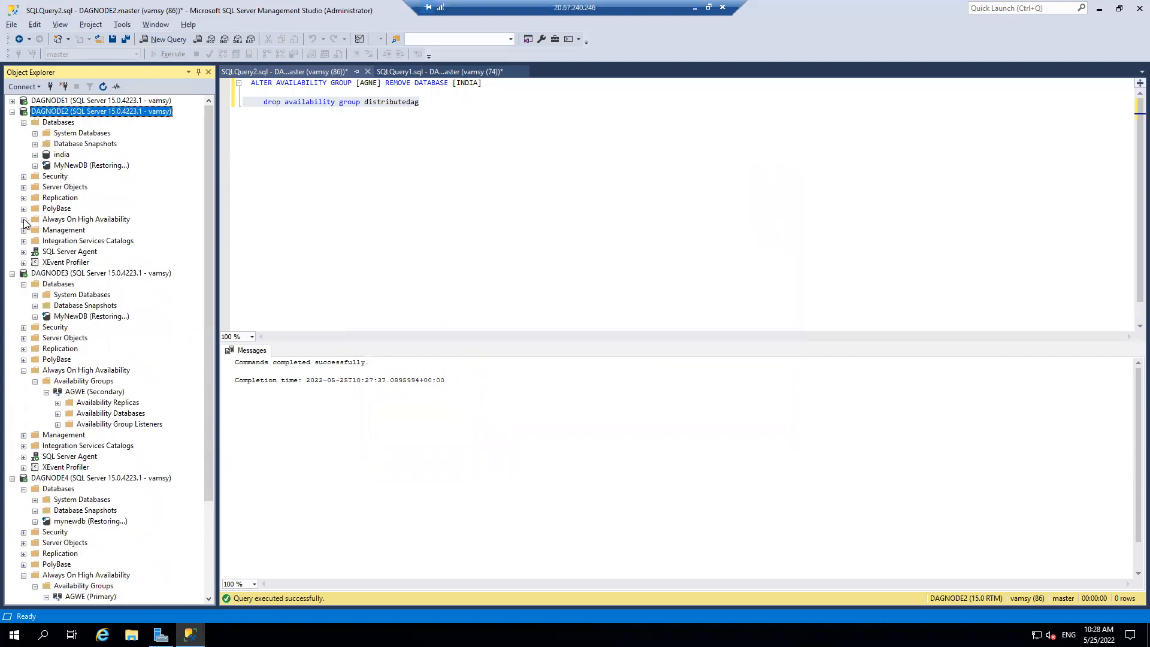
{"action": "left_click", "coordinate": [24, 220]}
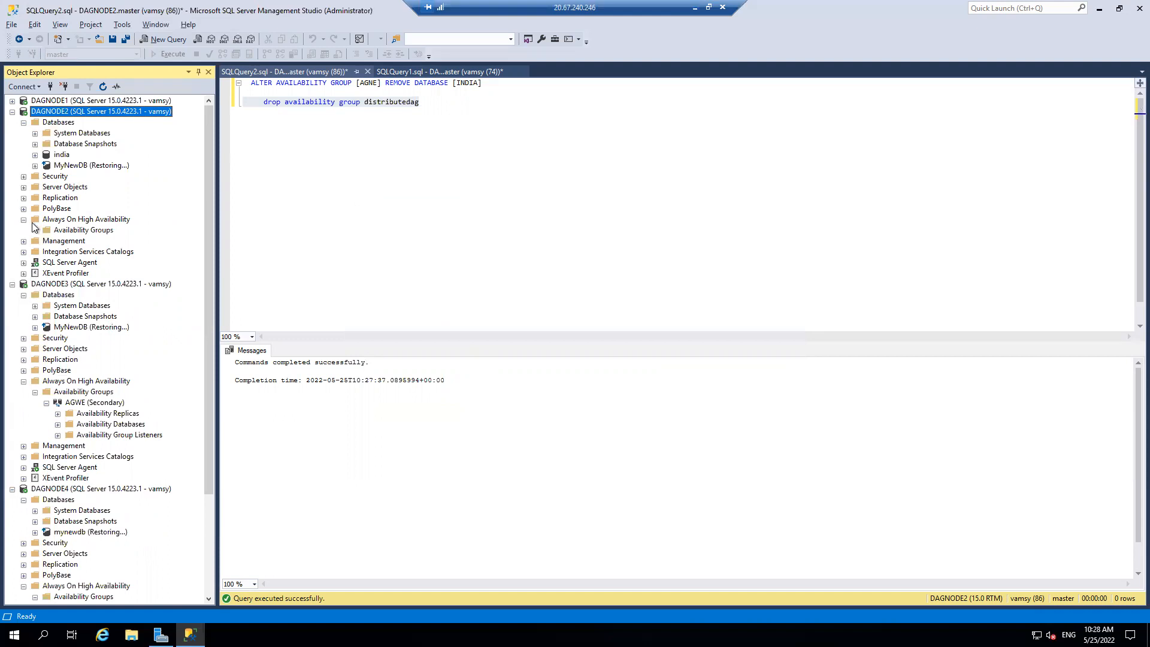
{"action": "left_click", "coordinate": [23, 220]}
{"action": "right_click", "coordinate": [86, 273]}
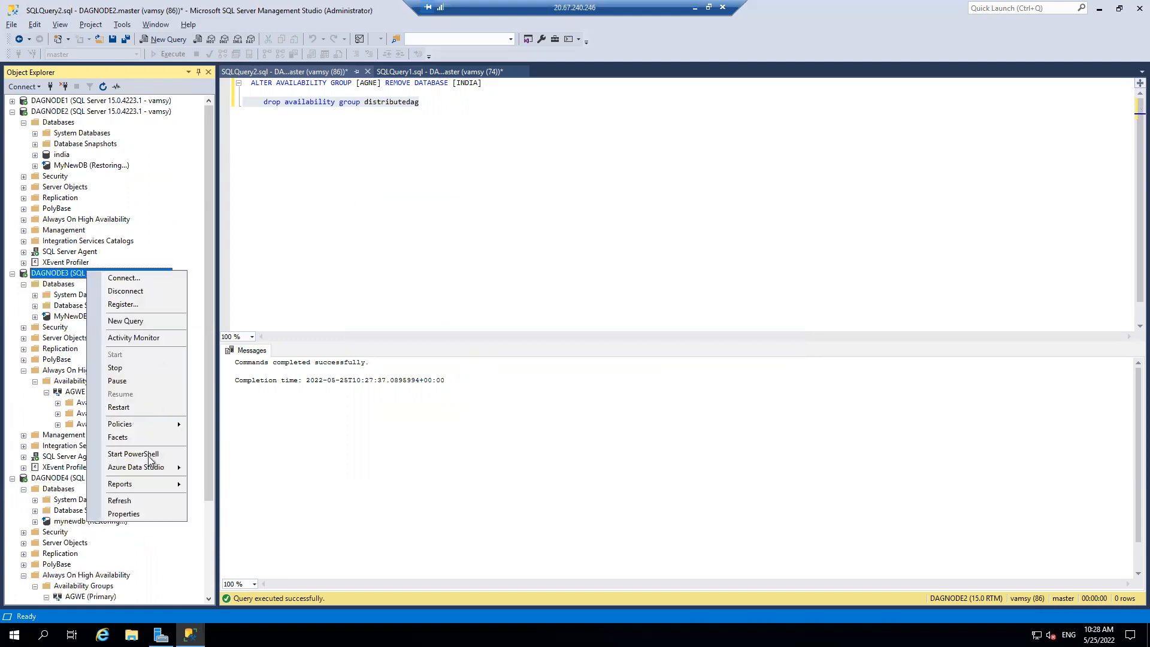
{"action": "left_click", "coordinate": [128, 501]}
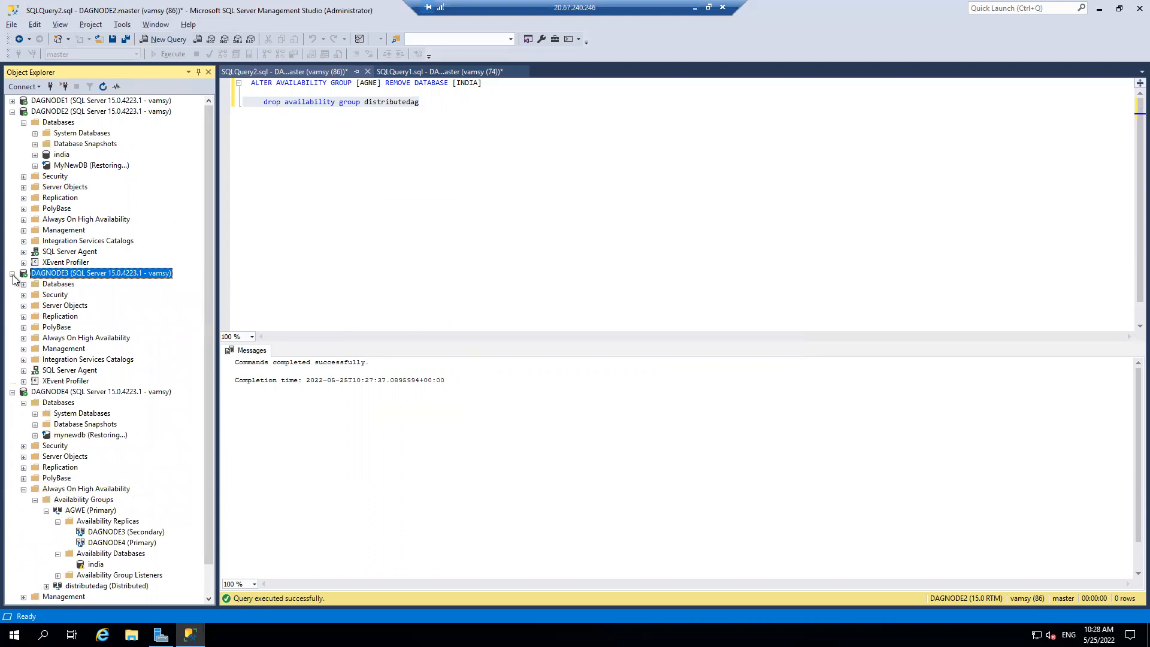
{"action": "left_click", "coordinate": [12, 273]}
{"action": "left_click", "coordinate": [12, 111]}
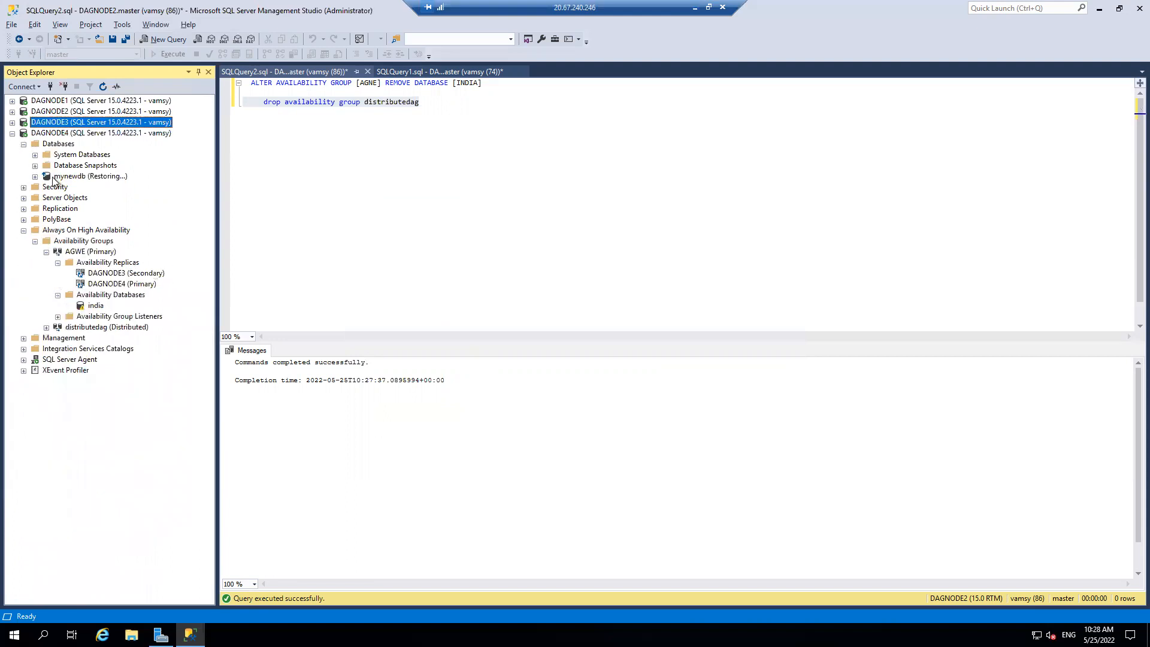
{"action": "left_click", "coordinate": [12, 122]}
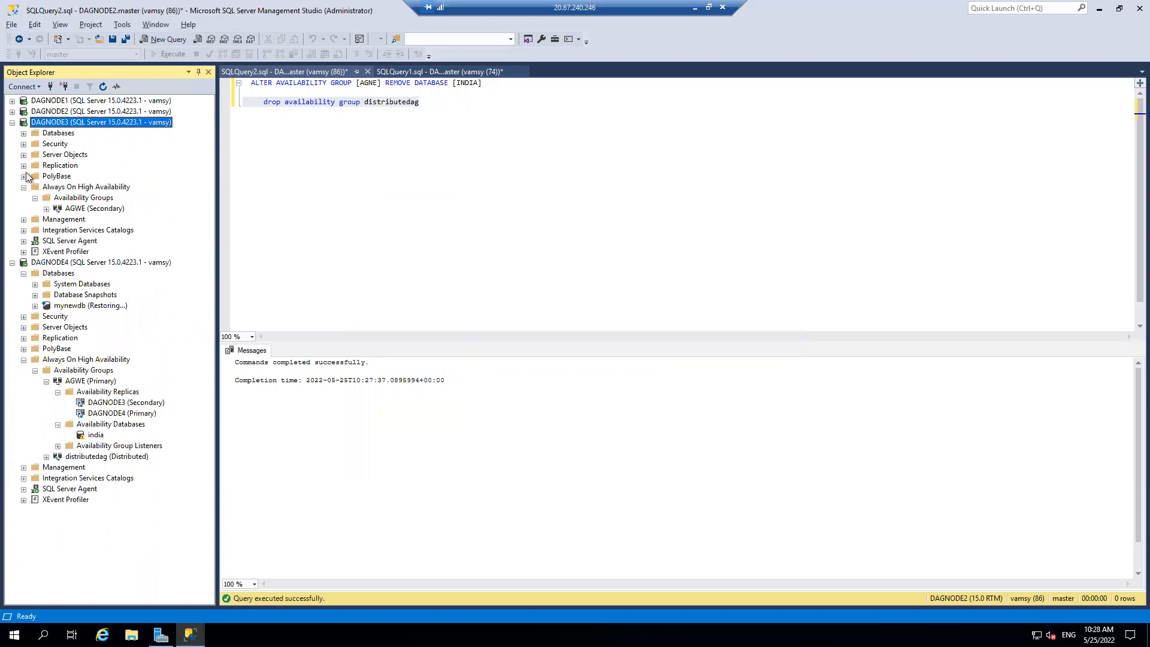
Delete AGWE on DAGNODE3 and refresh DAGNODE4's now-empty availability groups list
{"action": "right_click", "coordinate": [90, 208]}
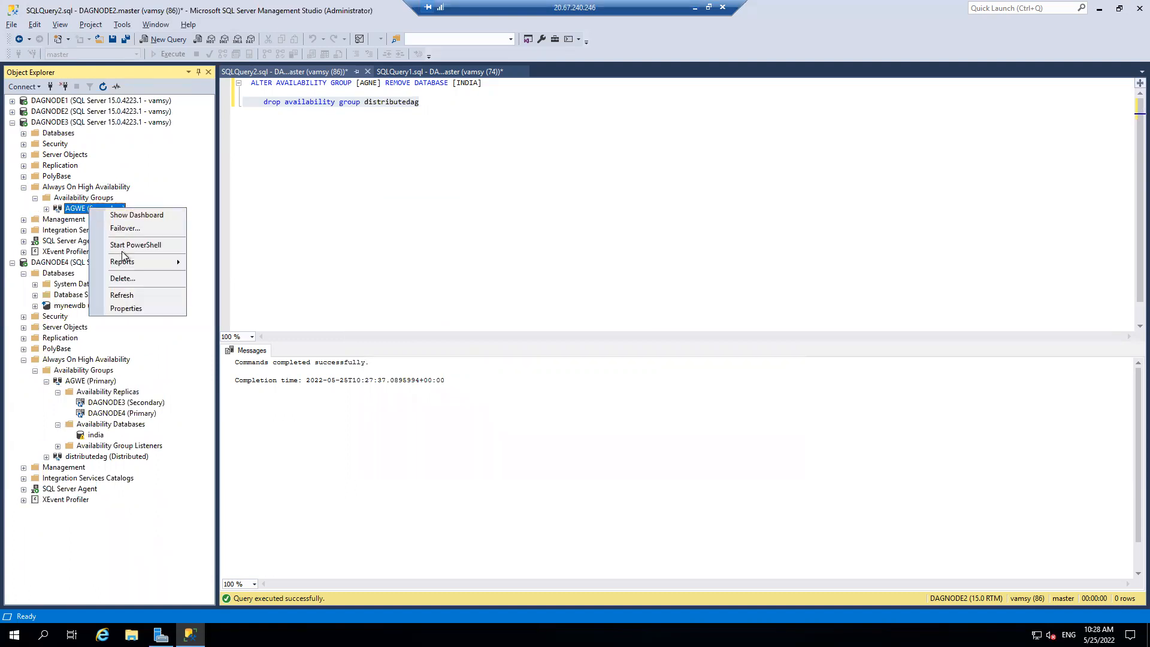
{"action": "left_click", "coordinate": [126, 279]}
{"action": "left_click", "coordinate": [675, 456]}
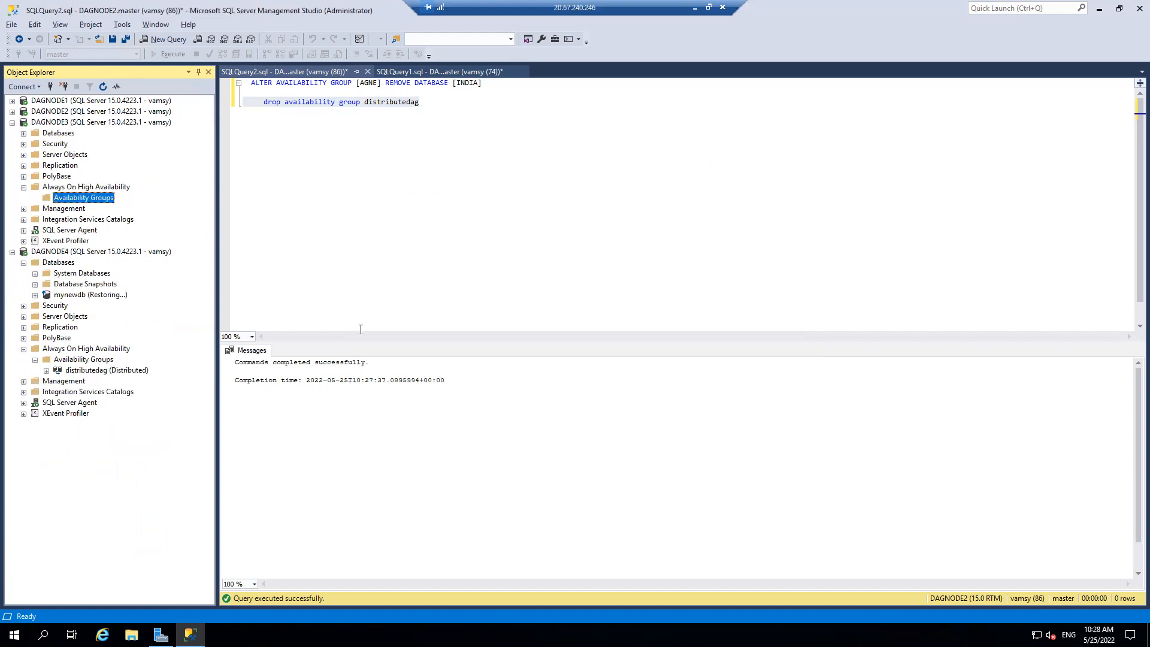
{"action": "left_click", "coordinate": [12, 123]}
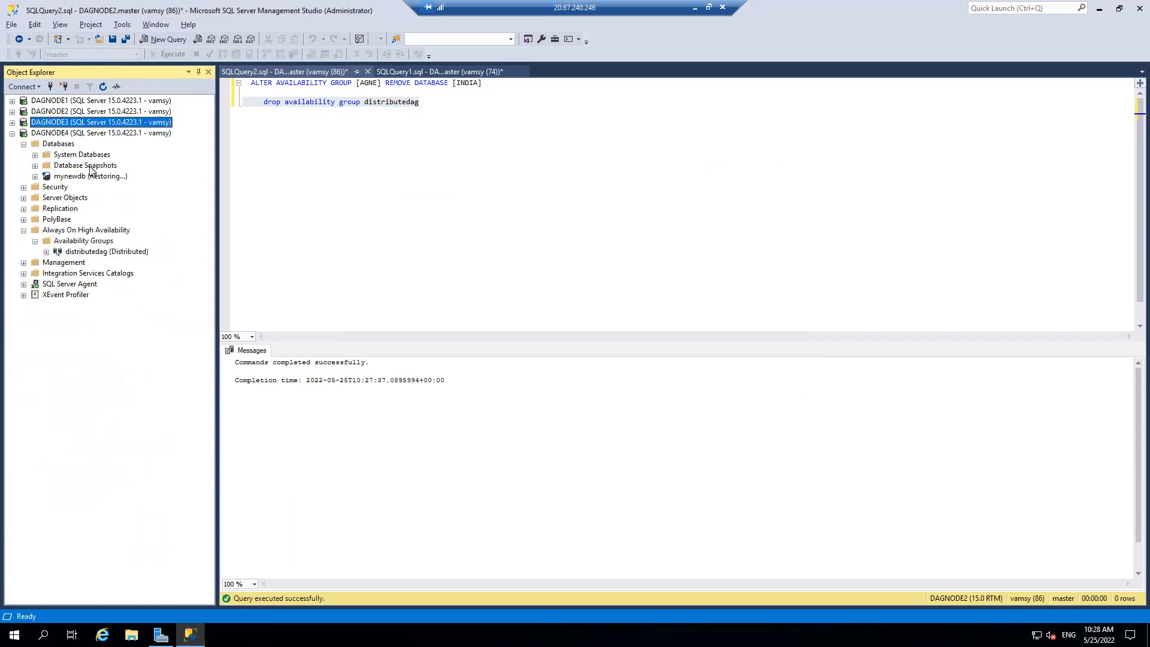
{"action": "right_click", "coordinate": [77, 245]}
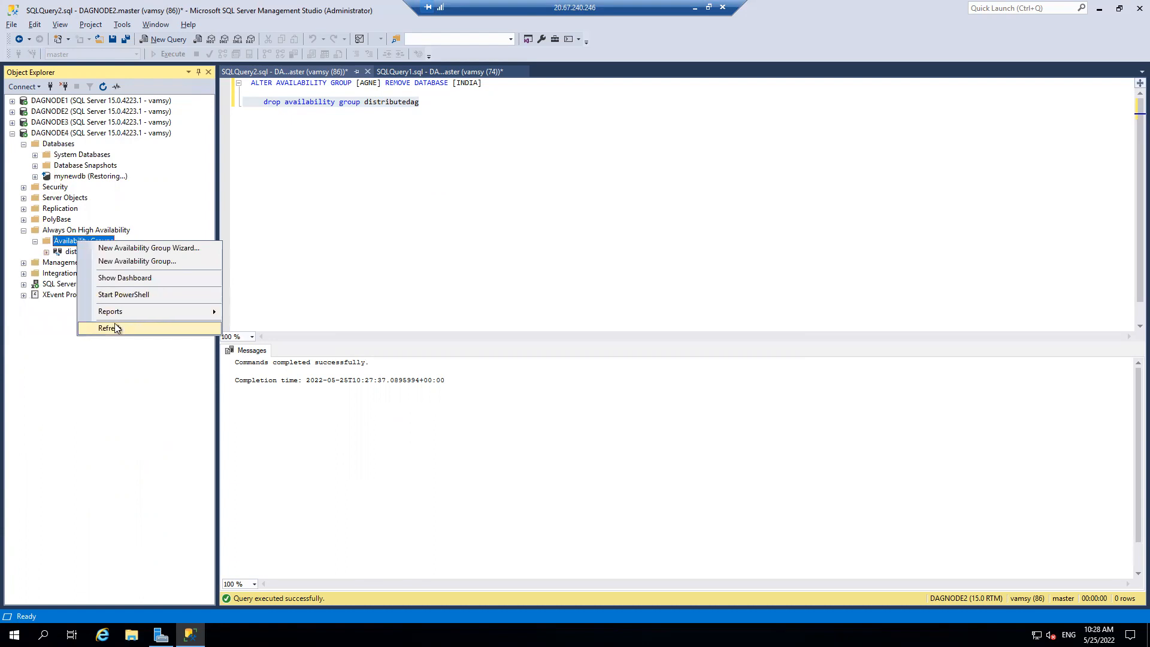
{"action": "left_click", "coordinate": [113, 328]}
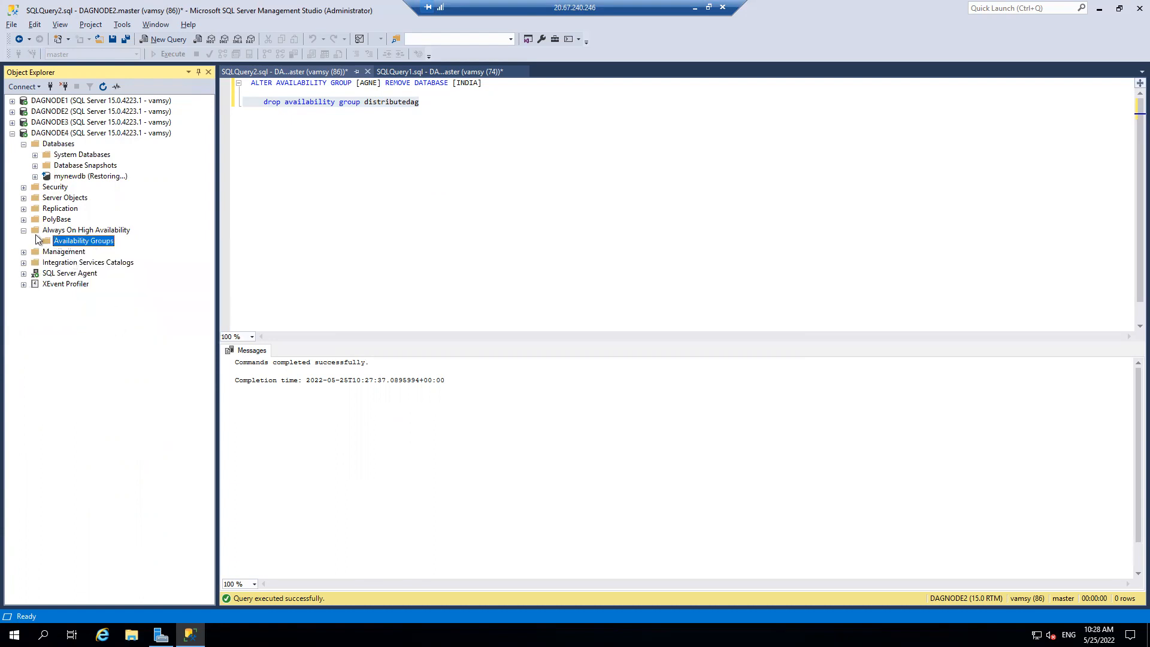
{"action": "left_click", "coordinate": [13, 133]}
{"action": "left_click", "coordinate": [389, 102]}
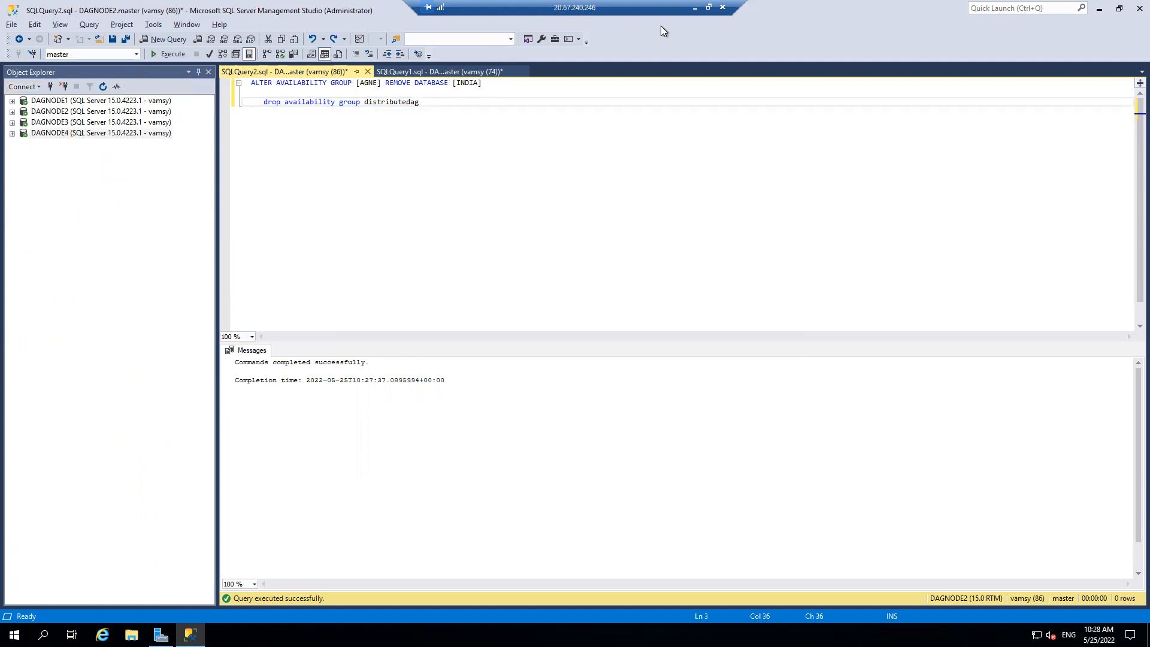
Review the connect, ALTER and CREATE distributedag commands in the 'DAG commands Azure' email
{"action": "left_click", "coordinate": [693, 7]}
{"action": "left_click", "coordinate": [240, 11]}
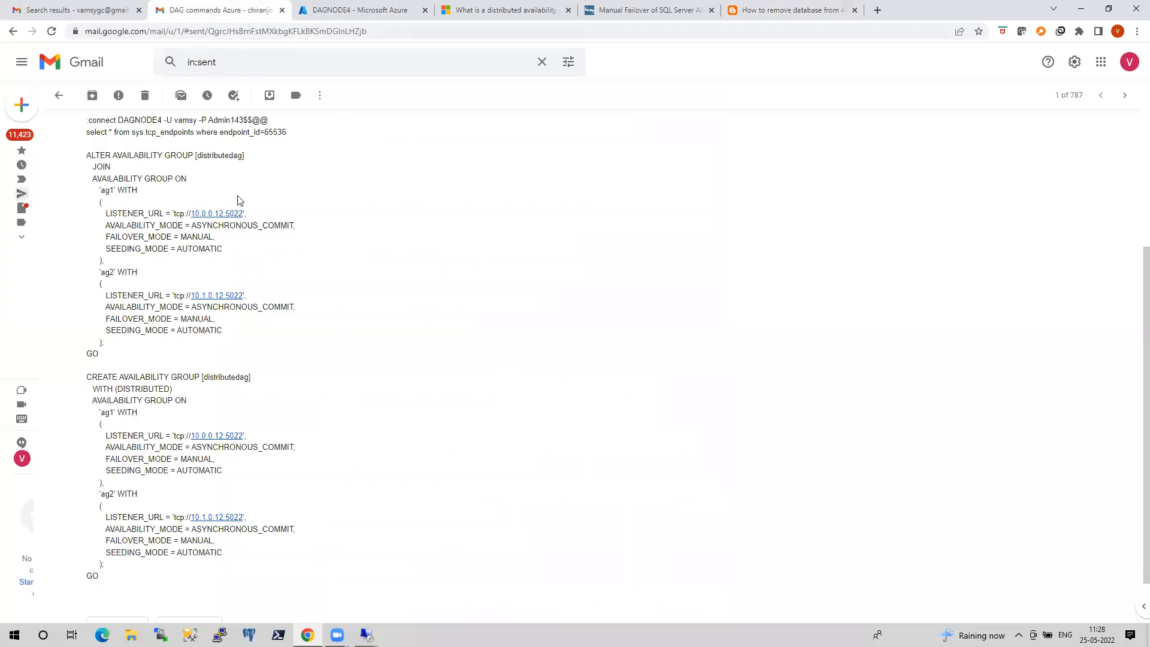
{"action": "scroll", "coordinate": [334, 362], "scroll_direction": "up", "scroll_amount": 2}
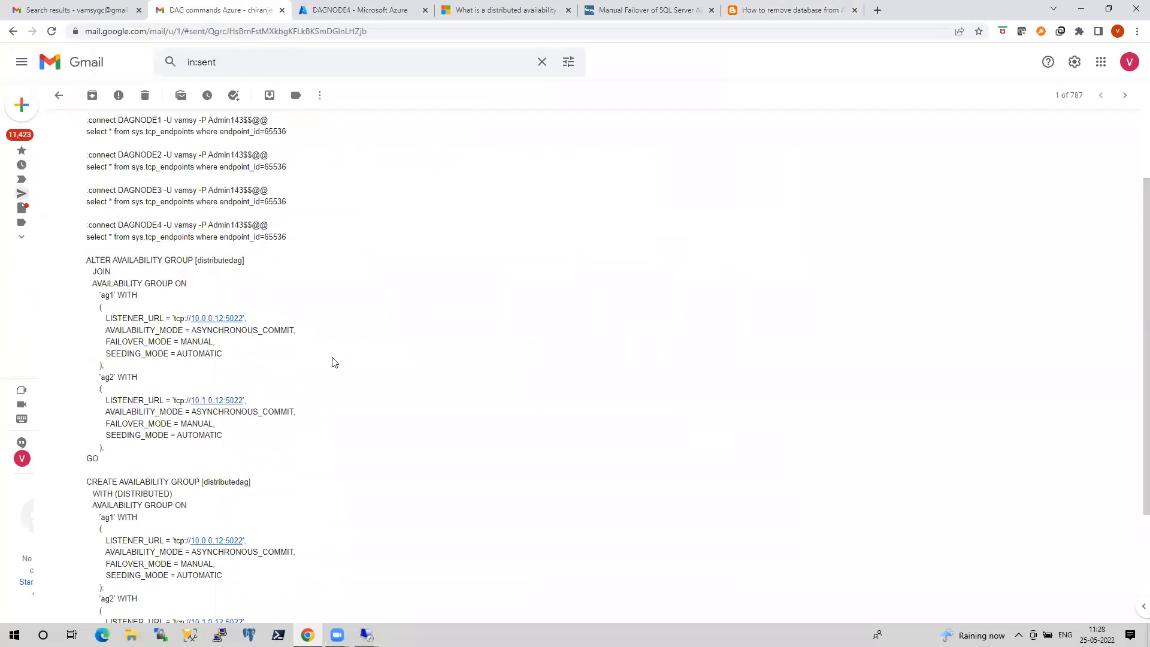
{"action": "scroll", "coordinate": [334, 362], "scroll_direction": "down", "scroll_amount": 3}
{"action": "scroll", "coordinate": [334, 362], "scroll_direction": "up", "scroll_amount": 5}
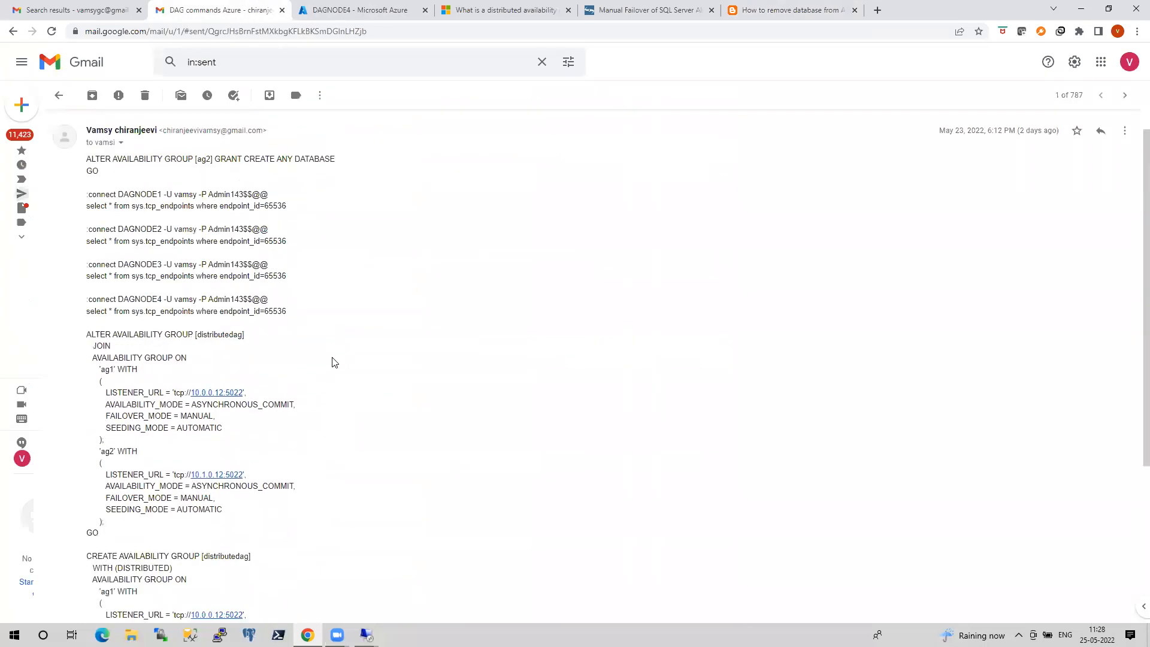
{"action": "scroll", "coordinate": [334, 362], "scroll_direction": "down", "scroll_amount": 2}
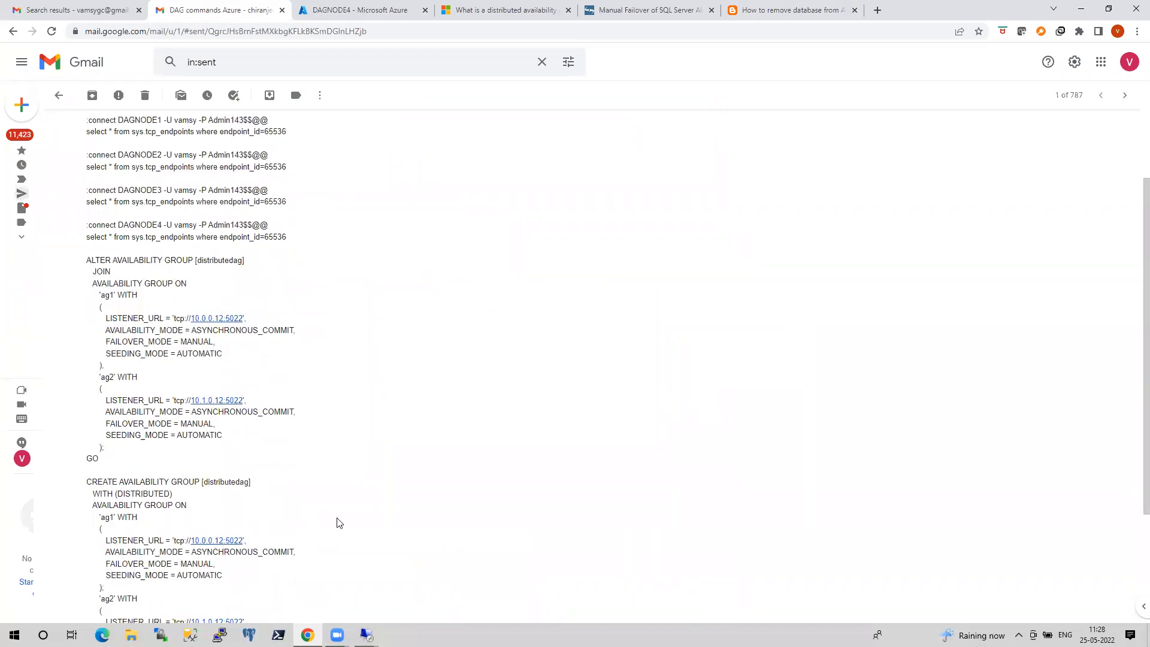
{"action": "scroll", "coordinate": [351, 513], "scroll_direction": "down", "scroll_amount": 2}
{"action": "left_click", "coordinate": [366, 635]}
Create a new database named Ireland on DAGNODE1
{"action": "left_click", "coordinate": [304, 584]}
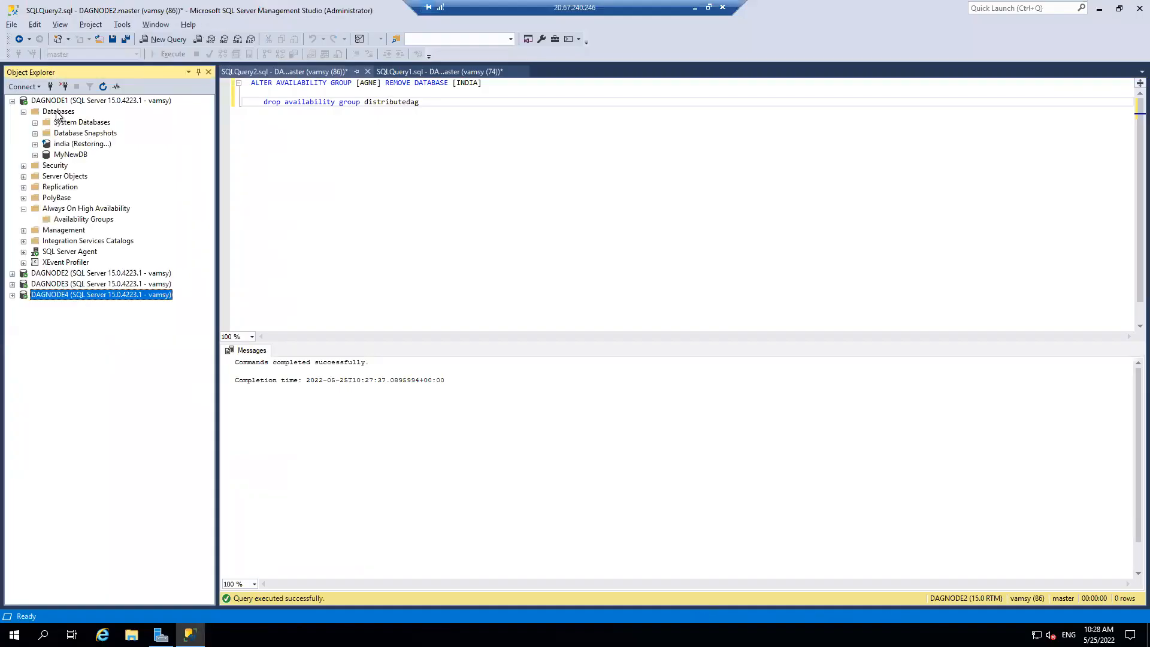
{"action": "right_click", "coordinate": [57, 112]}
{"action": "left_click", "coordinate": [123, 116]}
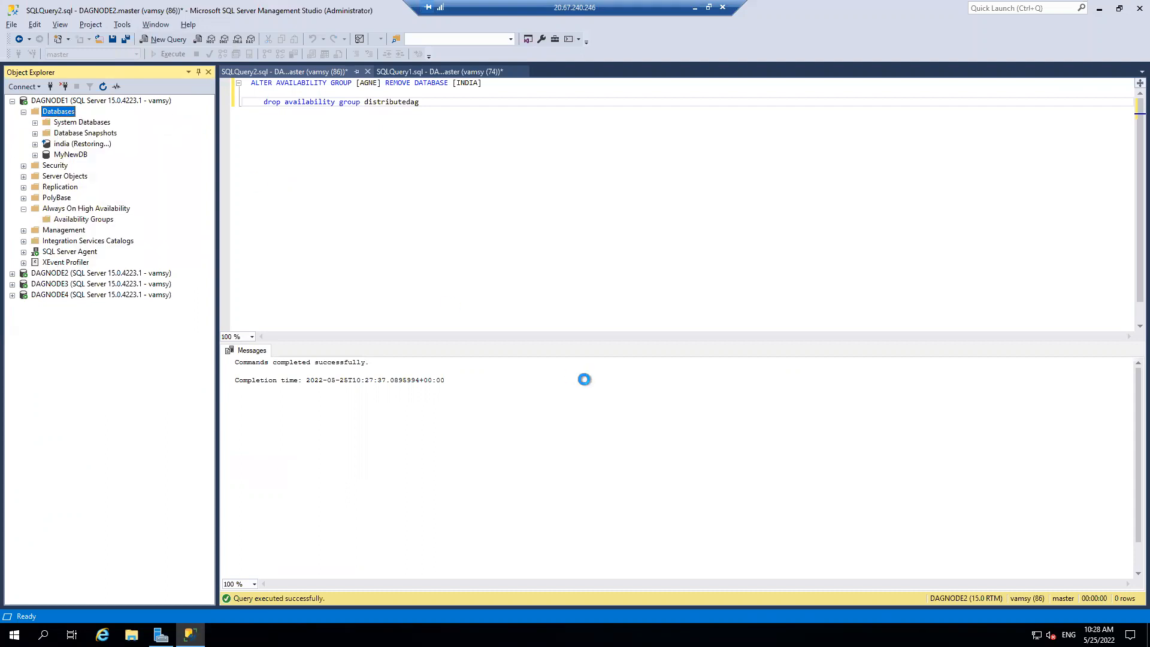
{"action": "type", "text": "Irelan"}
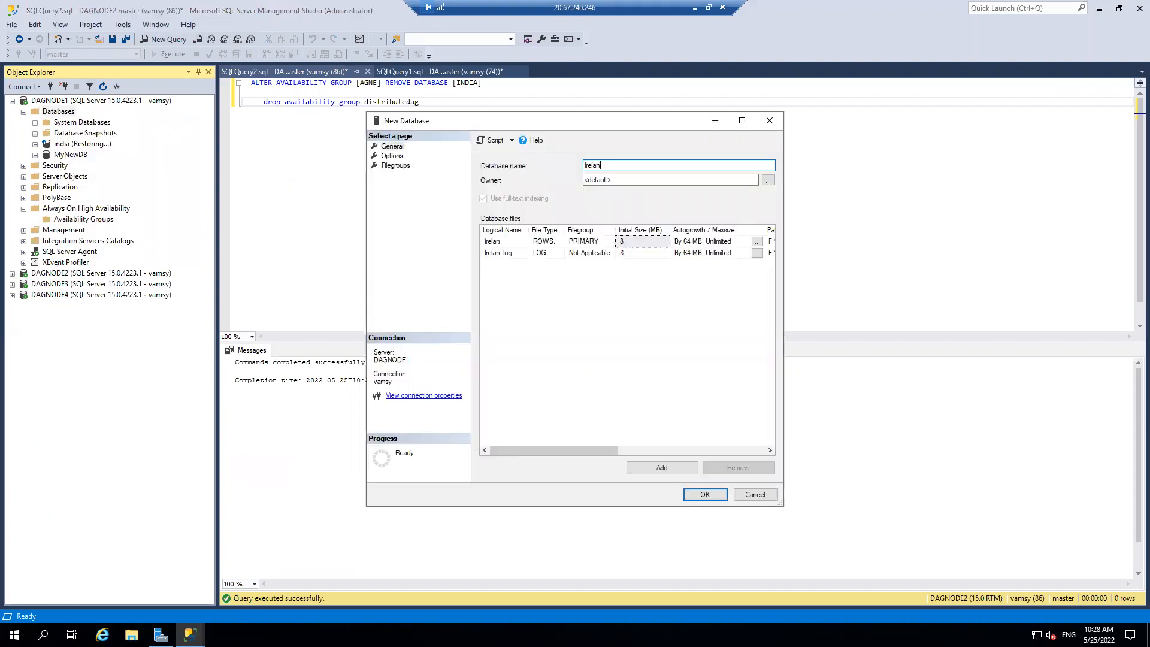
{"action": "type", "text": "d"}
{"action": "key", "text": "Return"}
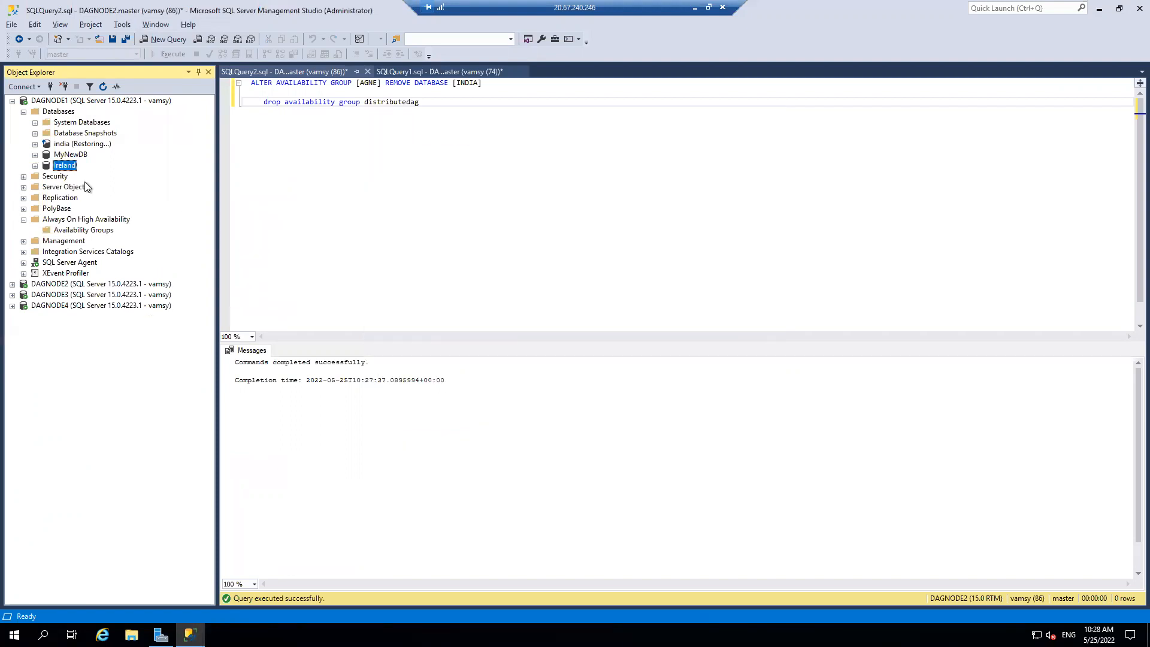
Run a full backup of the Ireland database and dismiss the success message
{"action": "right_click", "coordinate": [62, 165]}
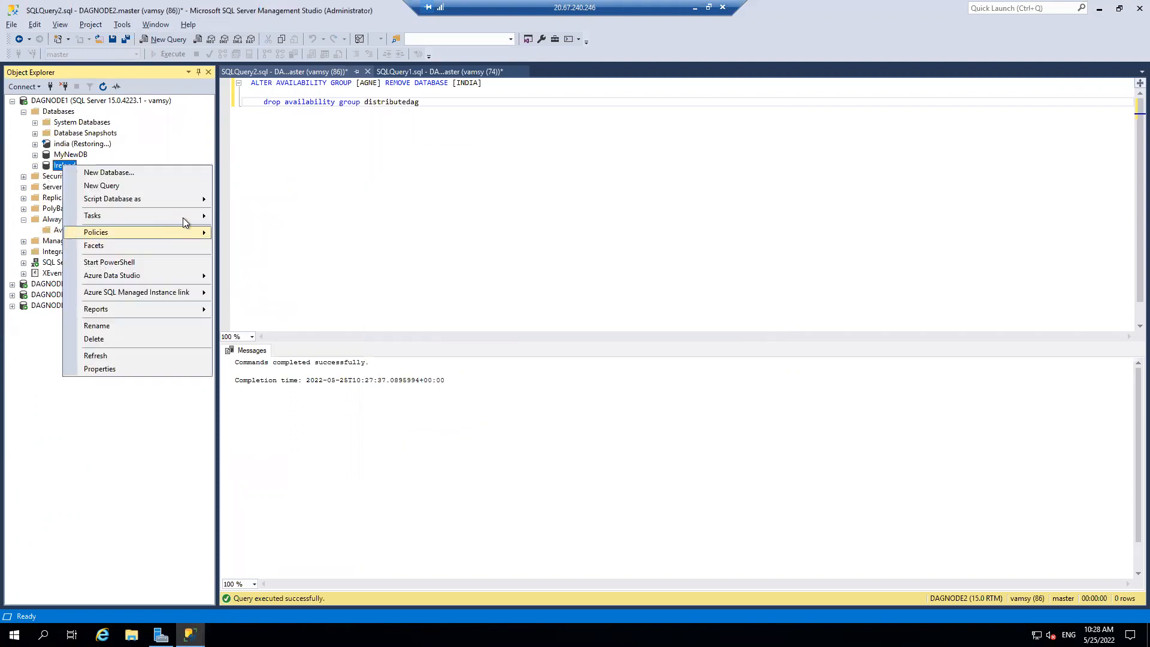
{"action": "mouse_move", "coordinate": [182, 217]}
{"action": "left_click", "coordinate": [255, 343]}
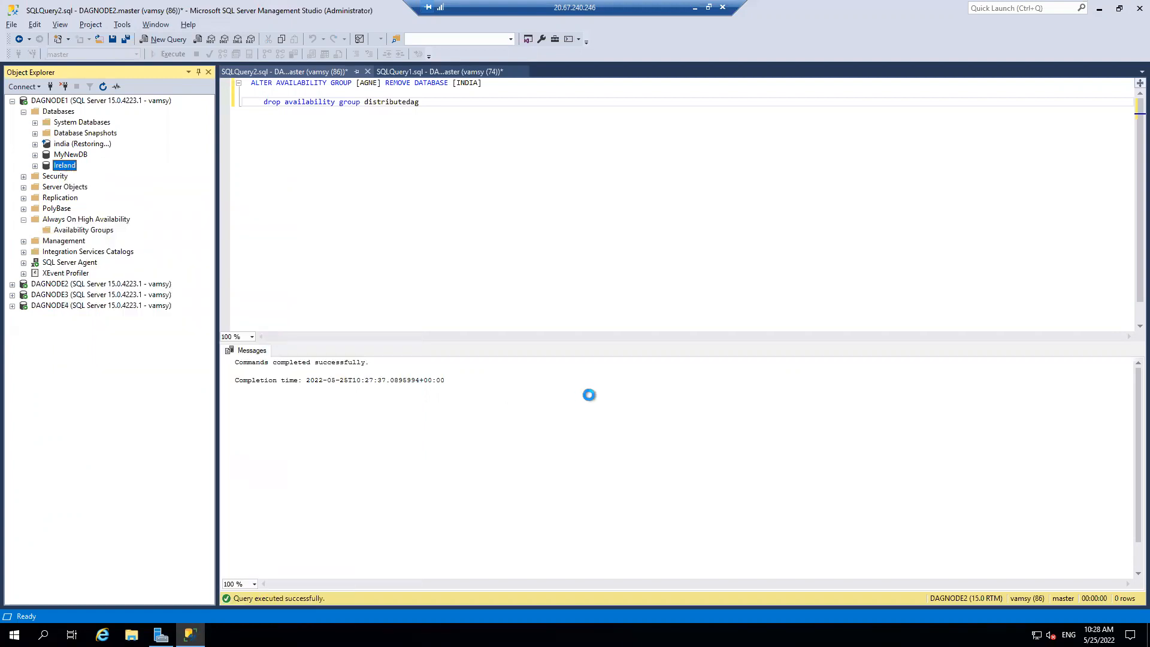
{"action": "left_click", "coordinate": [830, 499]}
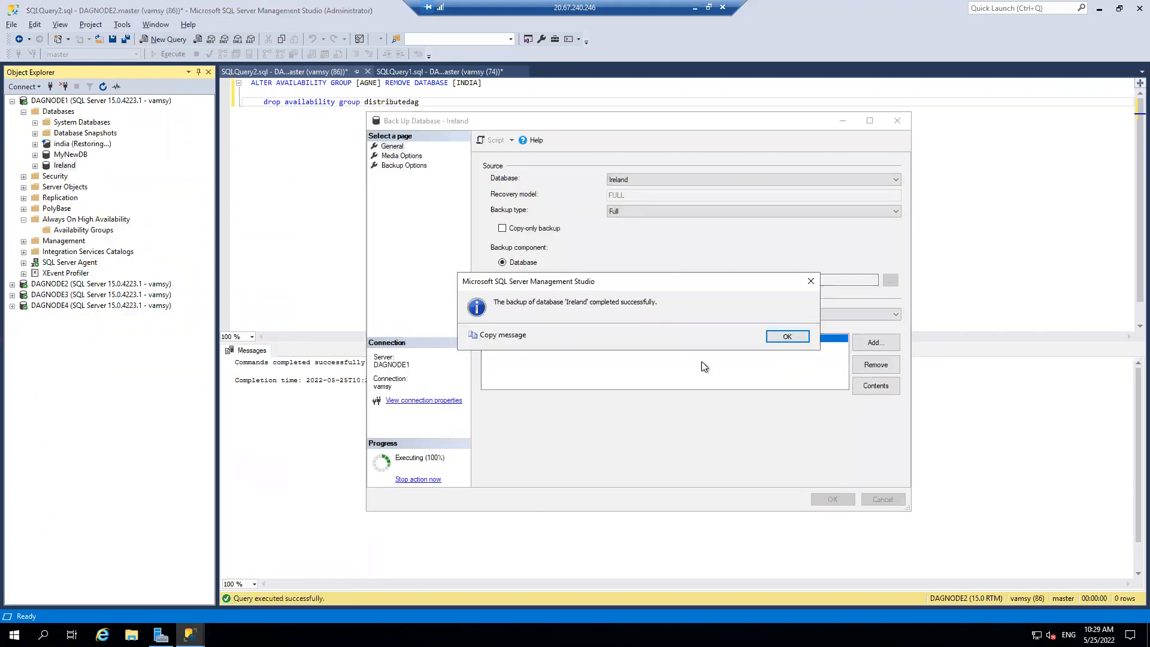
{"action": "left_click", "coordinate": [778, 337]}
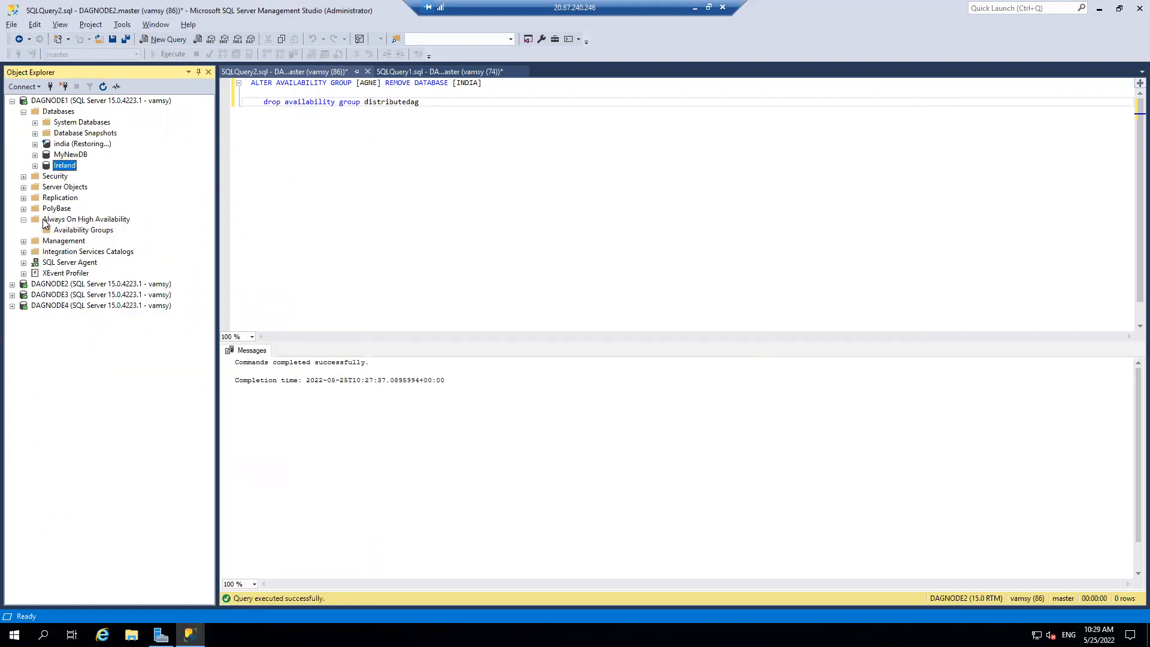
Name the new availability group AGNE, include Ireland, and add DAGNODE2 with automatic failover
{"action": "right_click", "coordinate": [75, 229]}
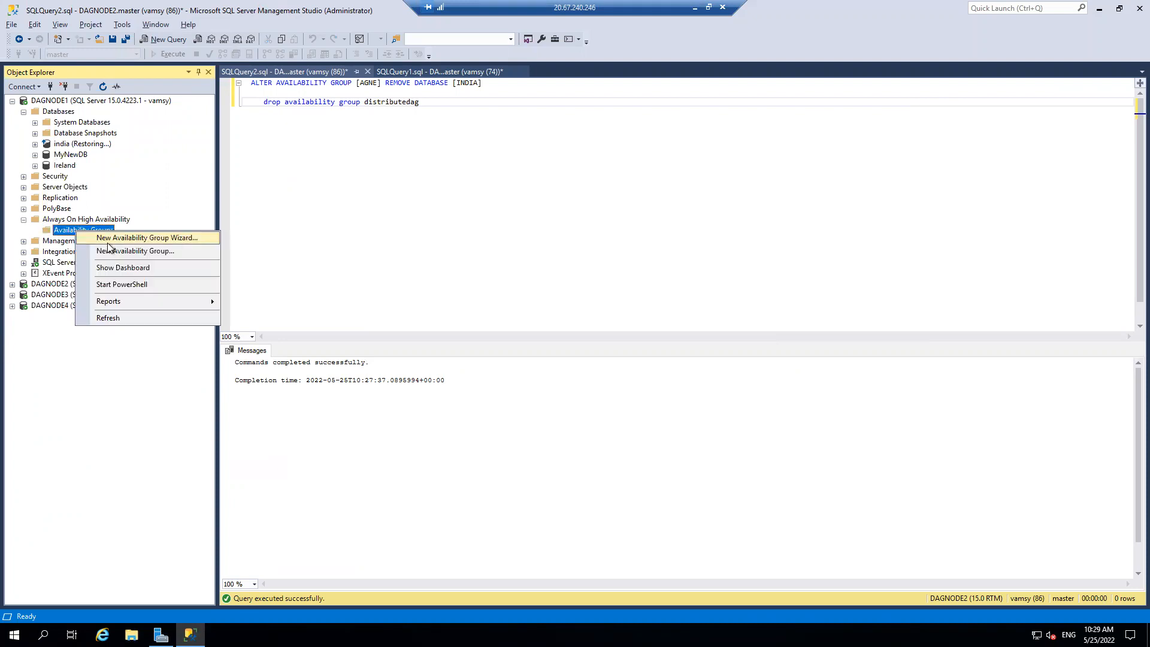
{"action": "key", "text": "Escape"}
{"action": "left_click", "coordinate": [732, 517]}
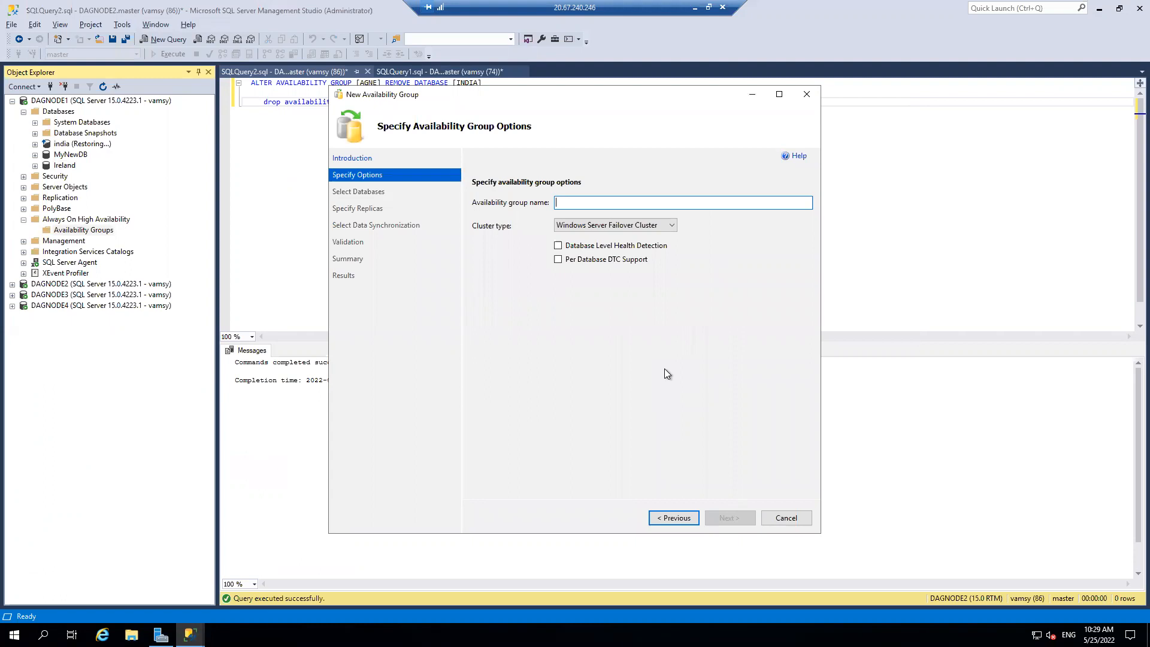
{"action": "type", "text": "AGNER"}
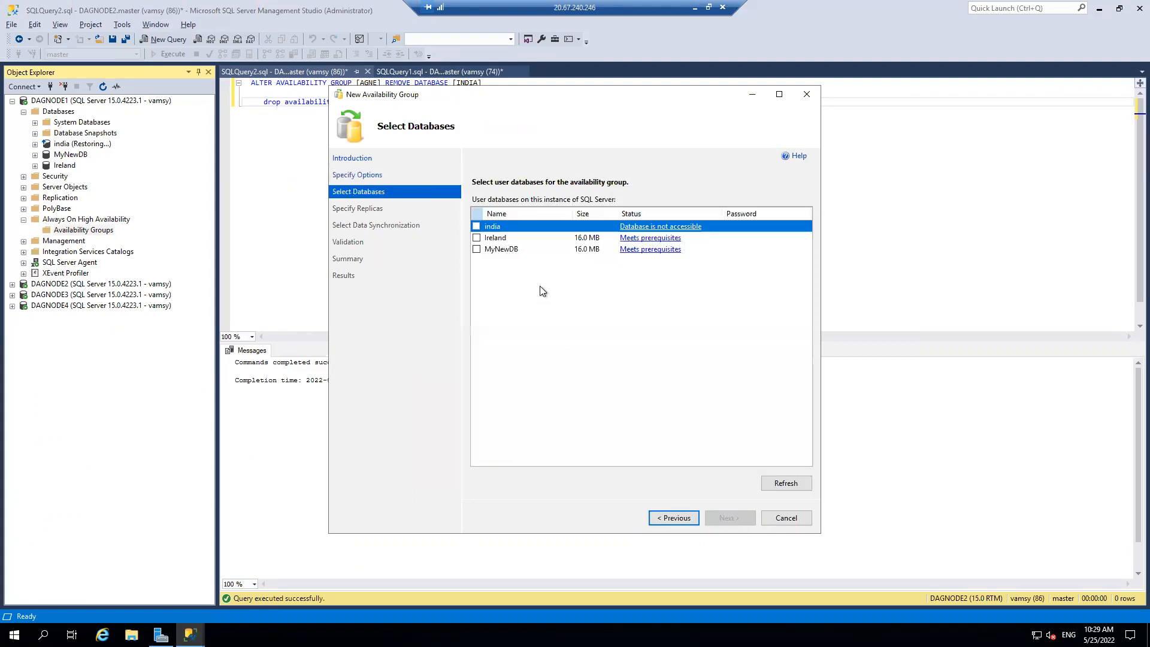
{"action": "left_click", "coordinate": [476, 238]}
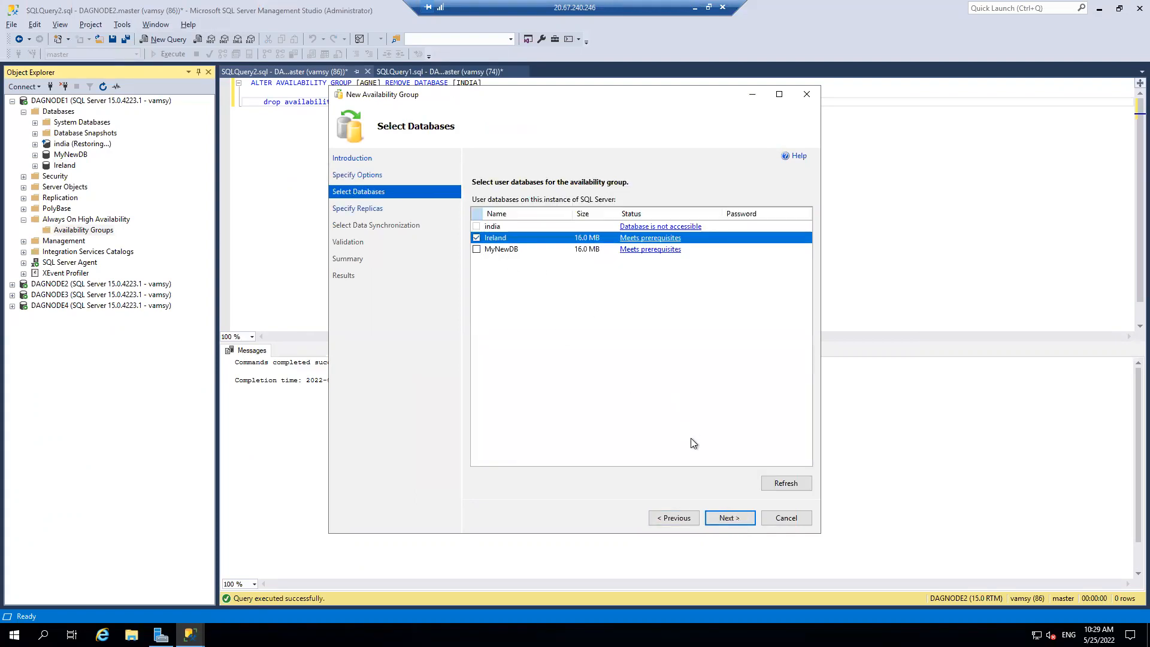
{"action": "left_click", "coordinate": [735, 518]}
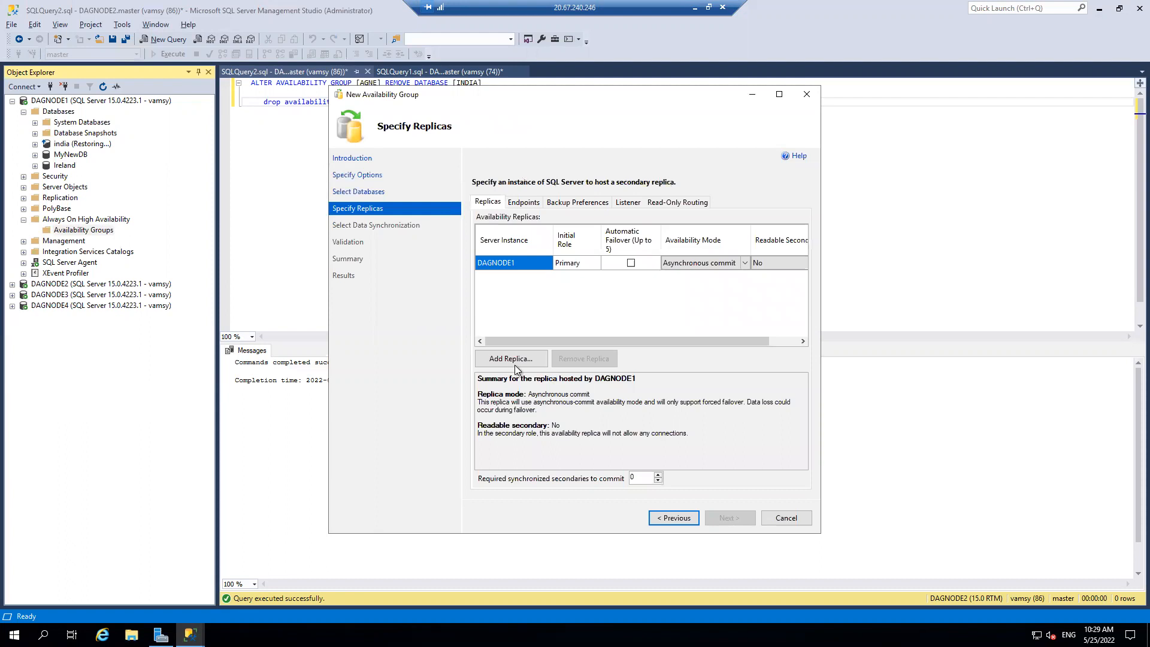
{"action": "left_click", "coordinate": [515, 361]}
{"action": "left_click", "coordinate": [534, 332]}
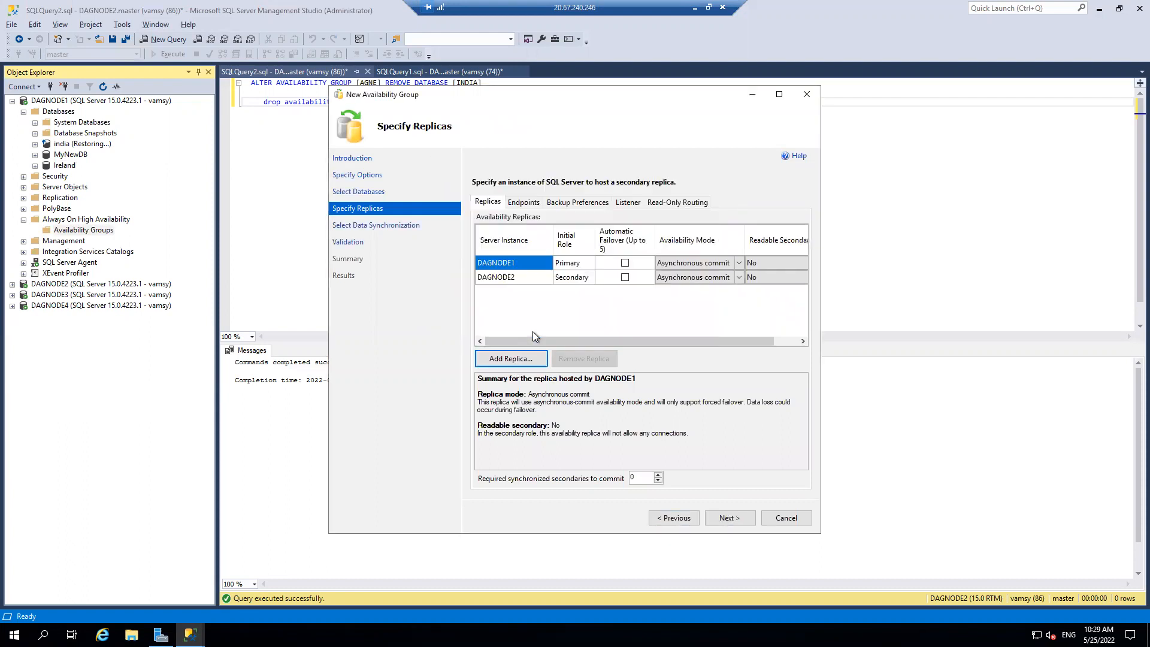
{"action": "left_click", "coordinate": [624, 262]}
{"action": "left_click", "coordinate": [625, 277]}
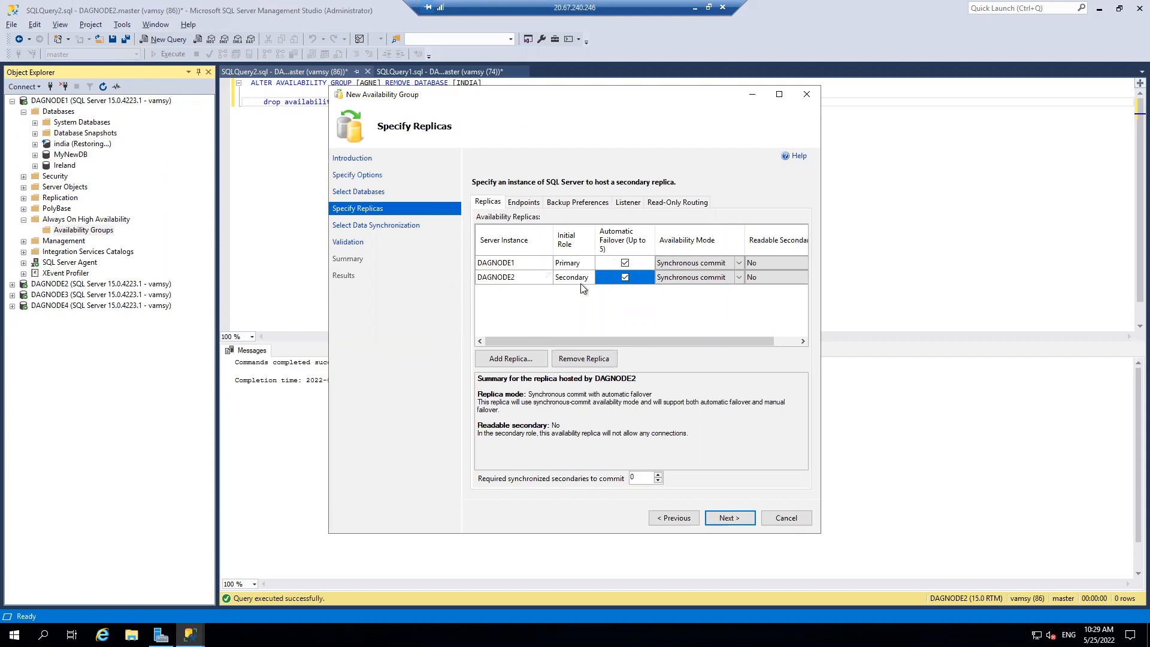
Finish the New Availability Group wizard to create AGNE, then close it
{"action": "left_click", "coordinate": [737, 520]}
{"action": "left_click", "coordinate": [738, 521]}
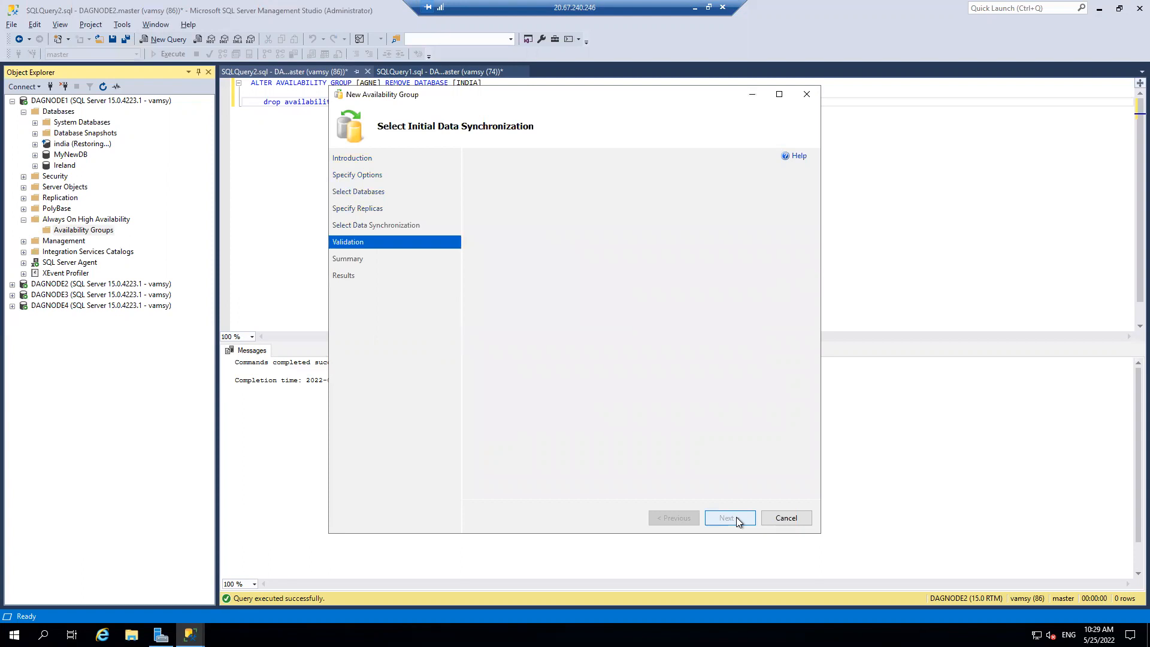
{"action": "left_click", "coordinate": [737, 520]}
{"action": "left_click", "coordinate": [738, 520]}
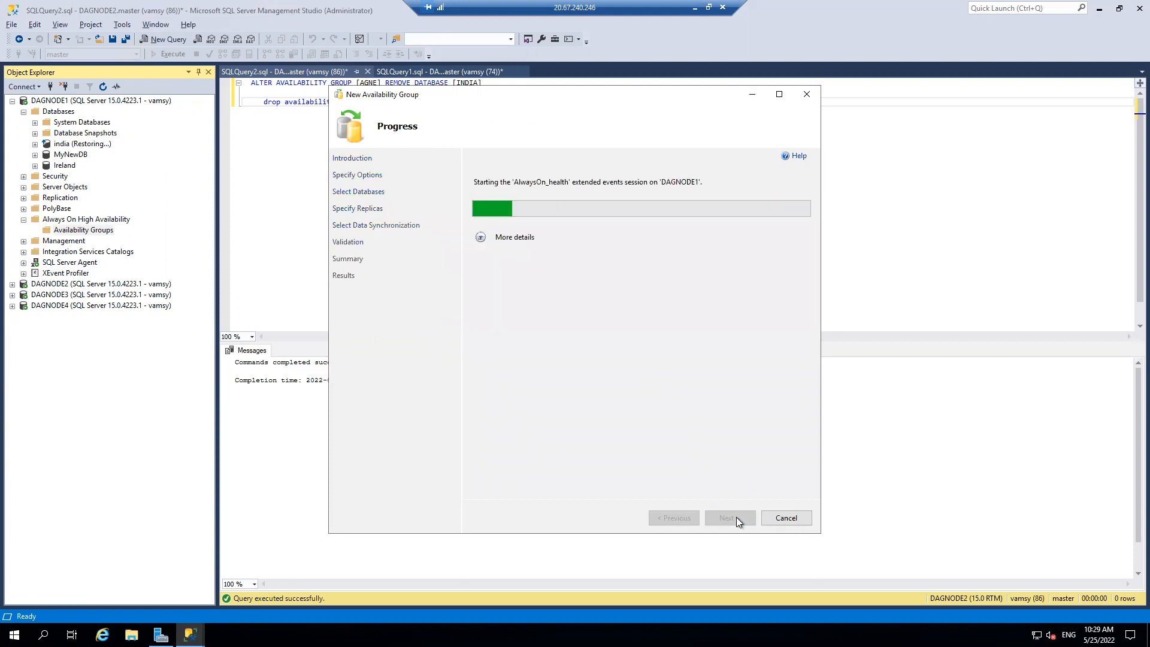
{"action": "left_click", "coordinate": [480, 238]}
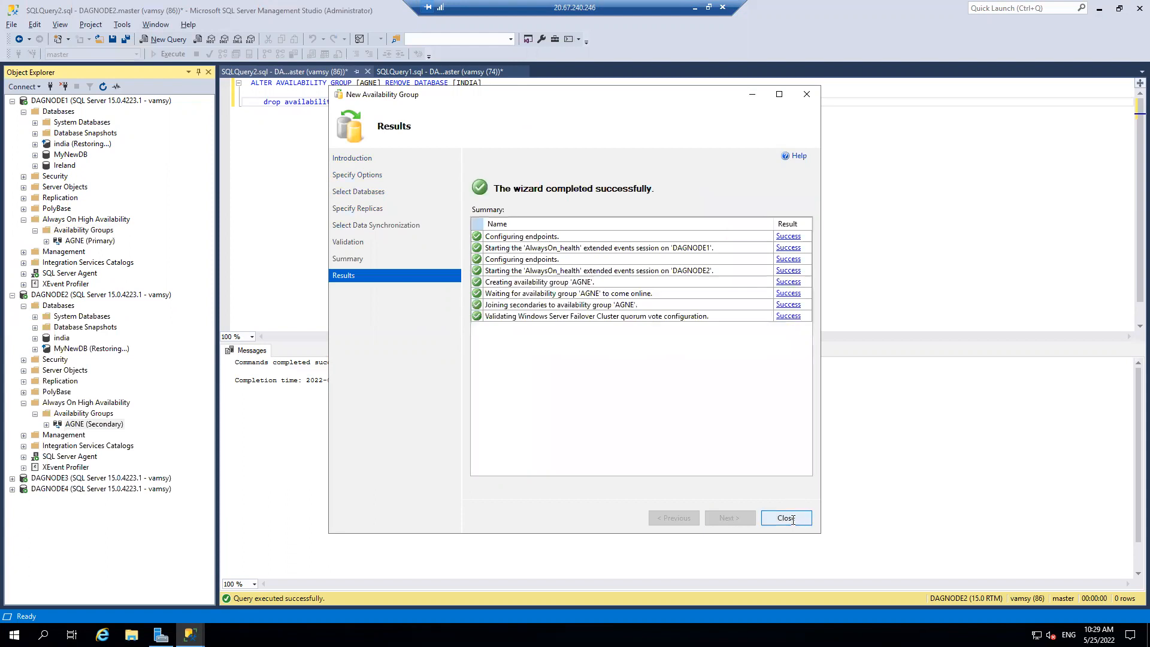
{"action": "left_click", "coordinate": [787, 518]}
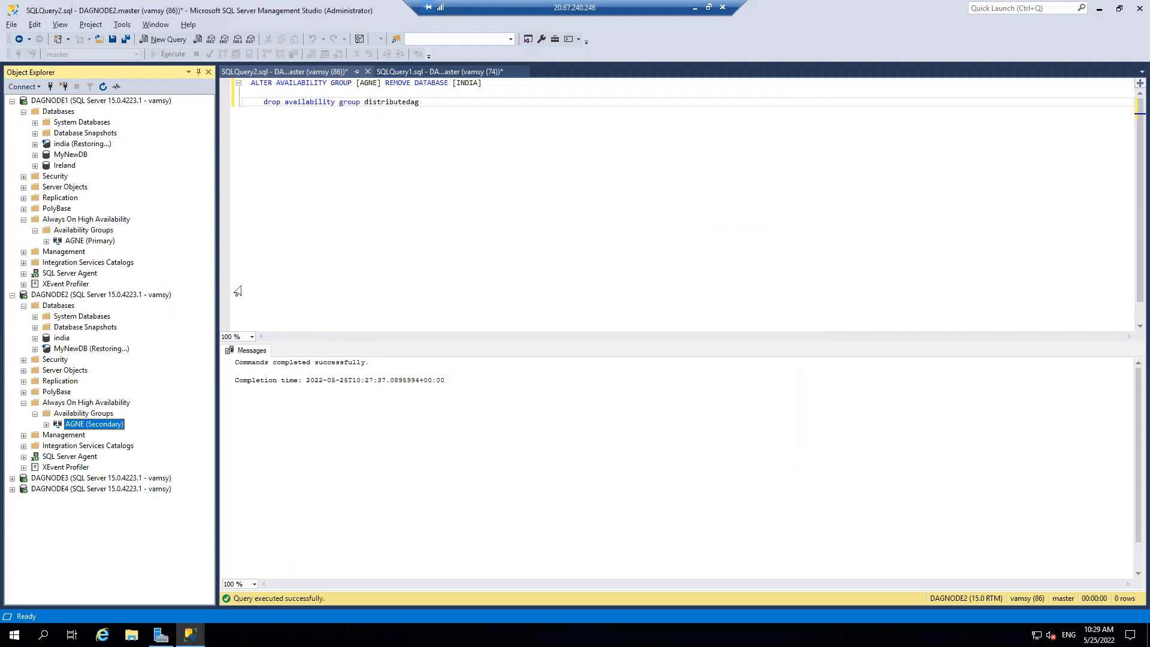
Expand AGNE in Object Explorer to confirm it holds the Ireland database
{"action": "left_click", "coordinate": [46, 240]}
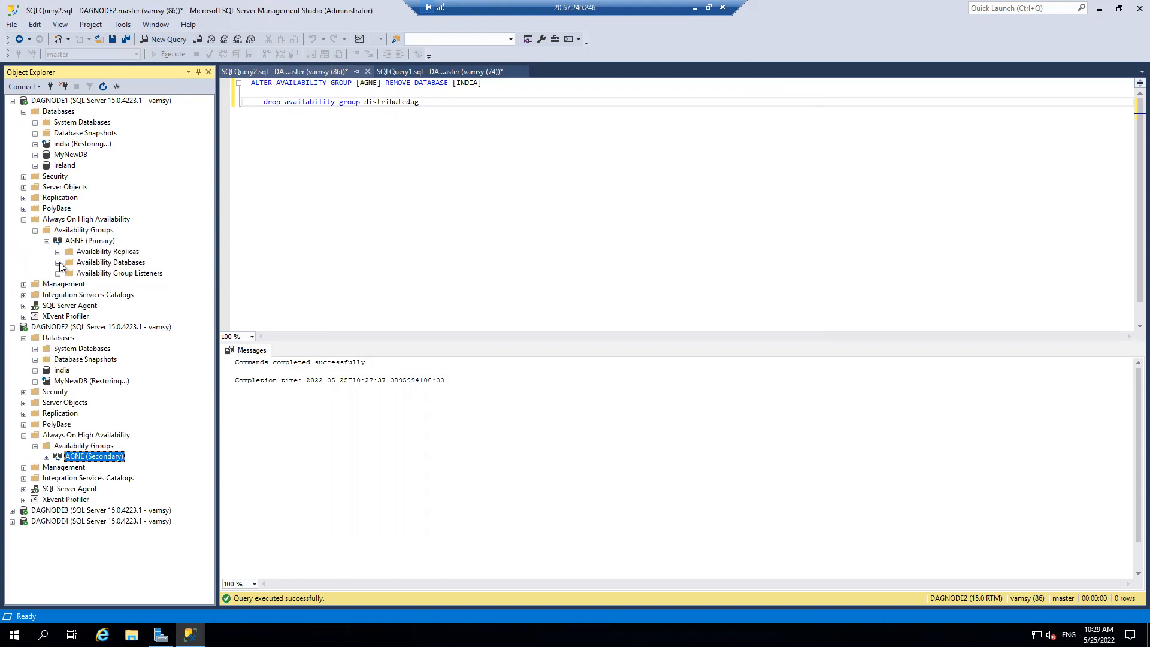
{"action": "left_click", "coordinate": [59, 262]}
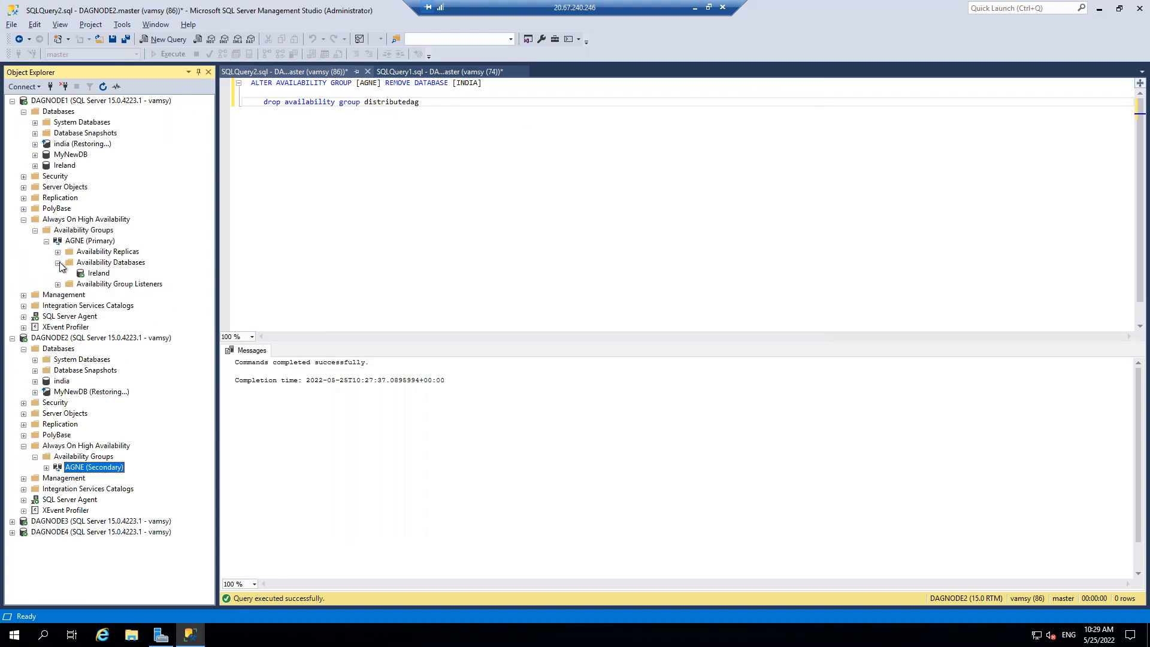
{"action": "left_click", "coordinate": [25, 219]}
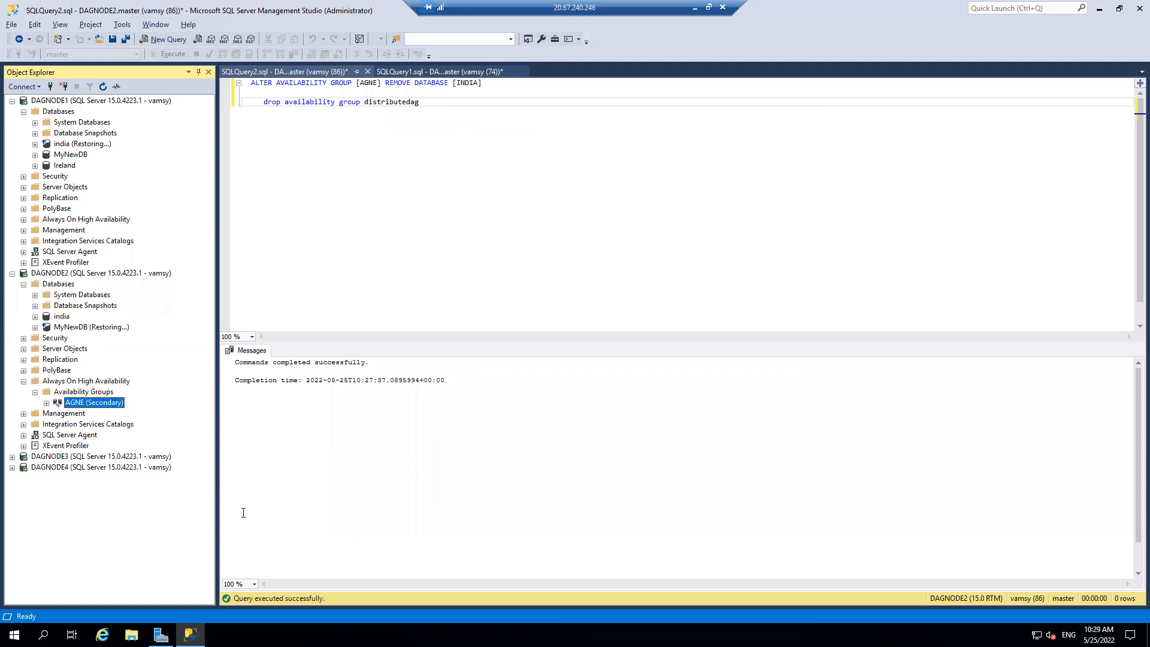
{"action": "key", "text": "super+r"}
Launch Failover Cluster Manager (cluadmin.msc) and select the AGNE role in cluster WIN2K19CLUSNE.DAG.COM
{"action": "type", "text": "clu"}
{"action": "key", "text": "Down"}
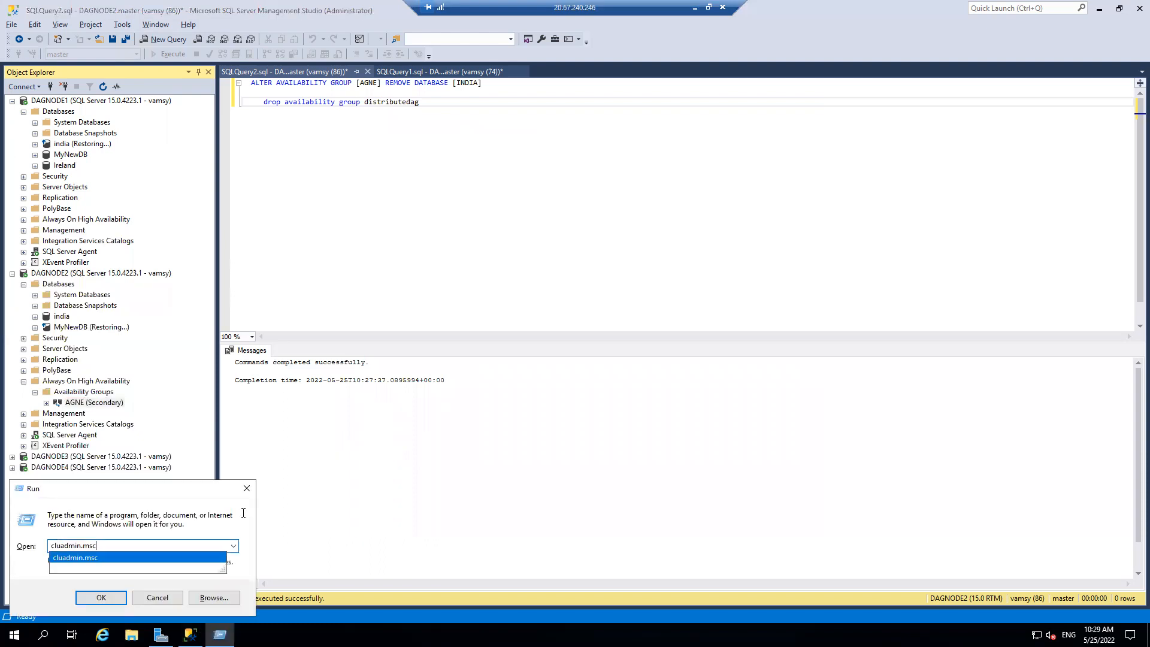
{"action": "key", "text": "Return"}
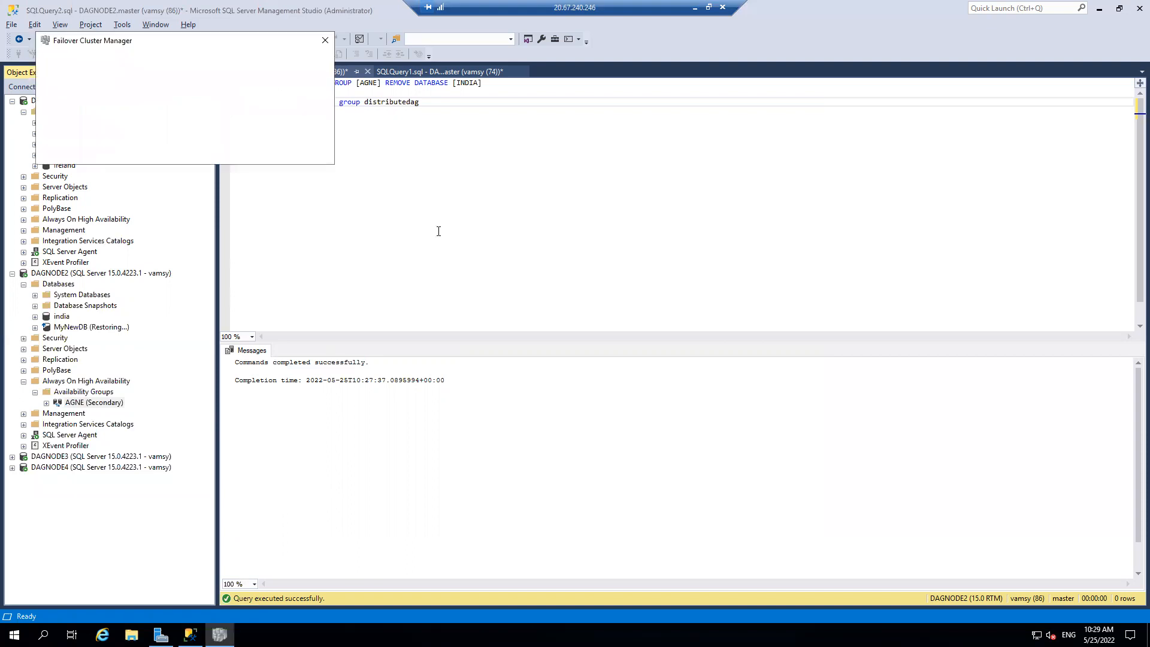
{"action": "left_click", "coordinate": [325, 41]}
{"action": "left_click", "coordinate": [55, 121]}
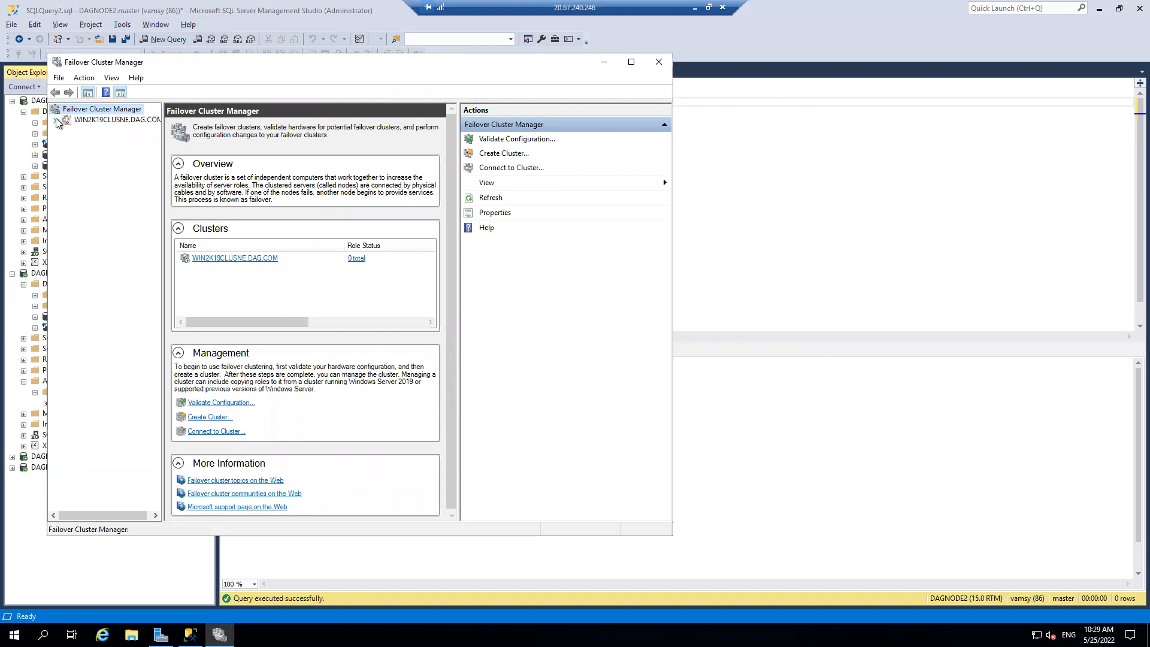
{"action": "left_click", "coordinate": [93, 131]}
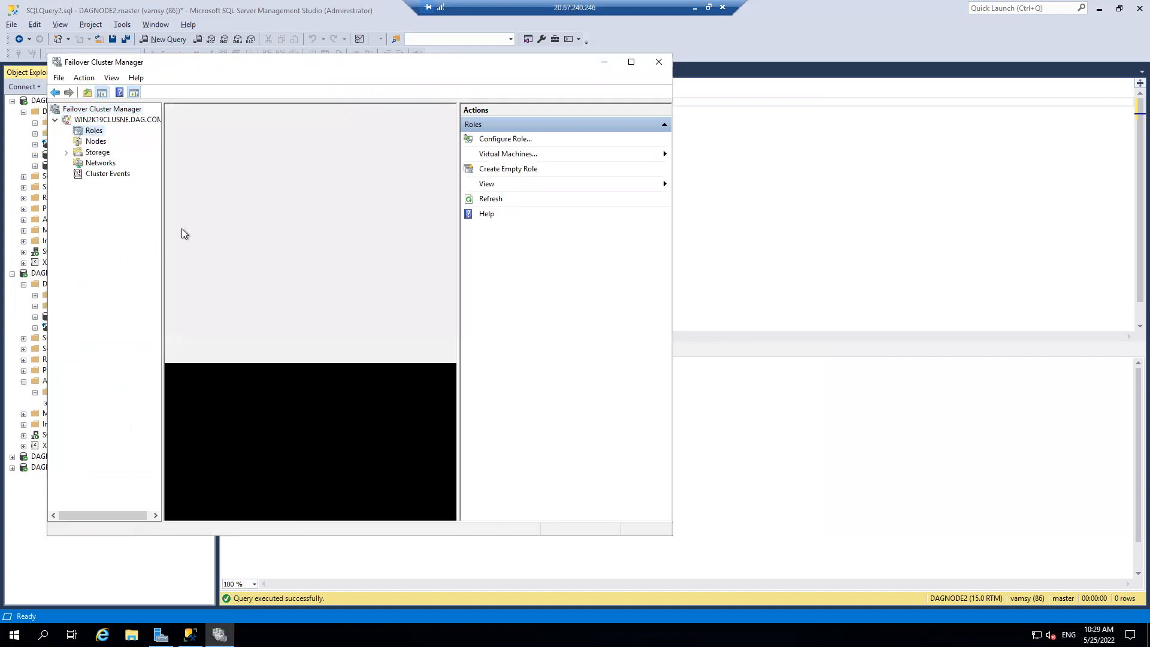
{"action": "left_click", "coordinate": [214, 154]}
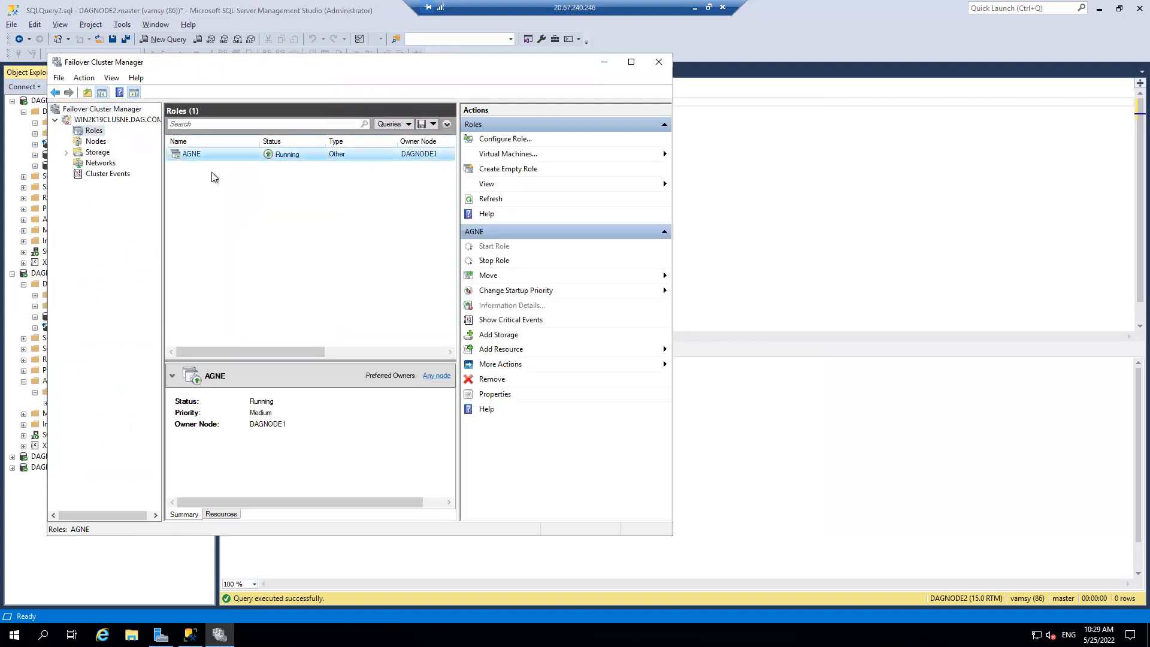
Add a client access point named LSNR_NE to the AGNE role and view its resources
{"action": "right_click", "coordinate": [205, 154]}
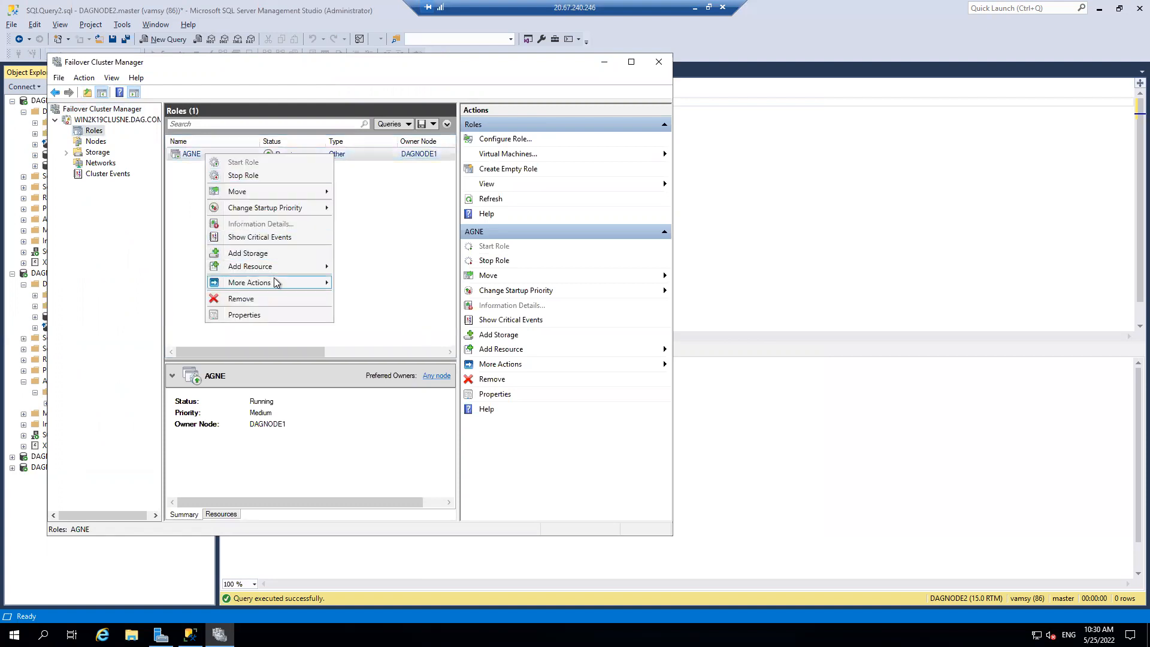
{"action": "mouse_move", "coordinate": [278, 267]}
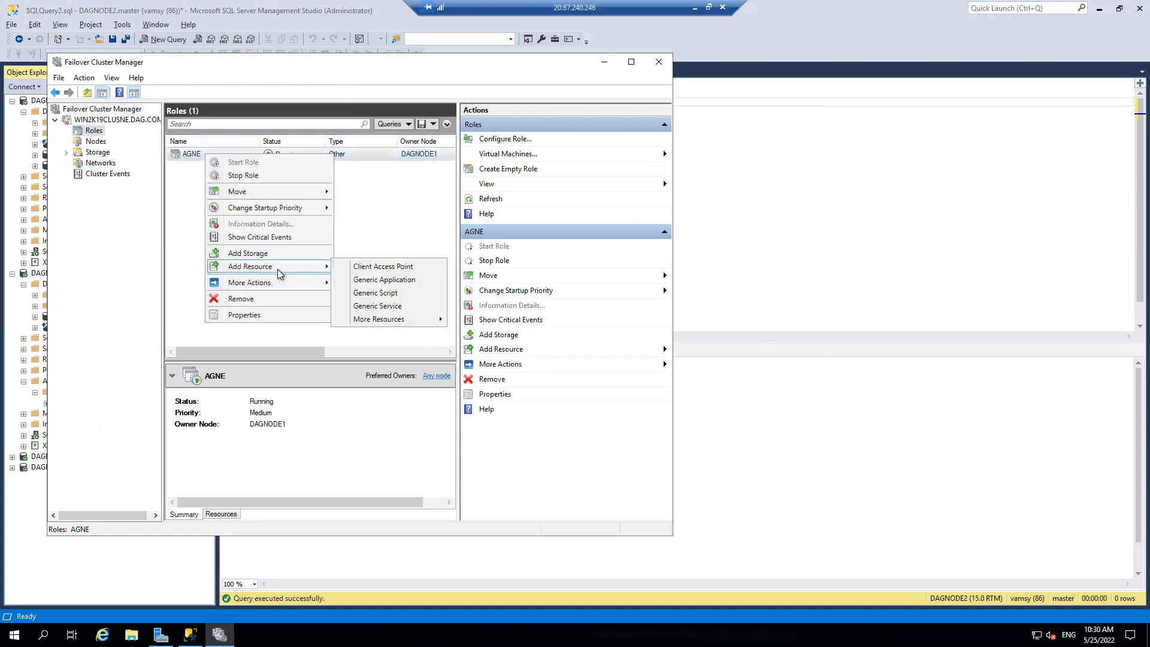
{"action": "left_click", "coordinate": [368, 268]}
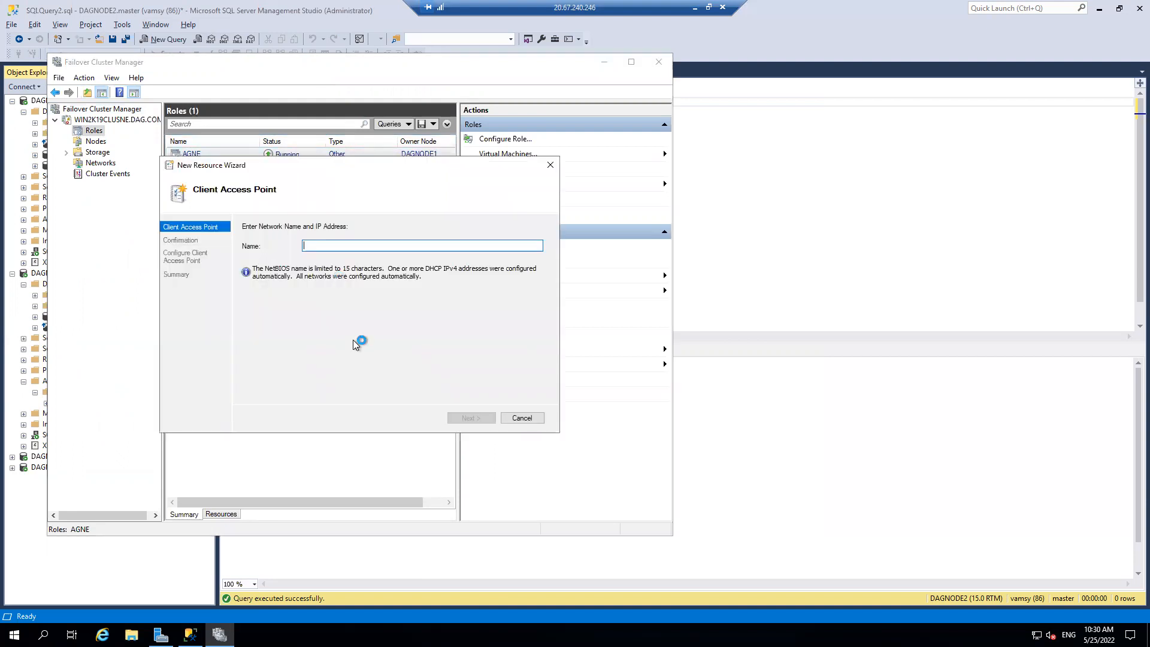
{"action": "type", "text": "LSNRNE"}
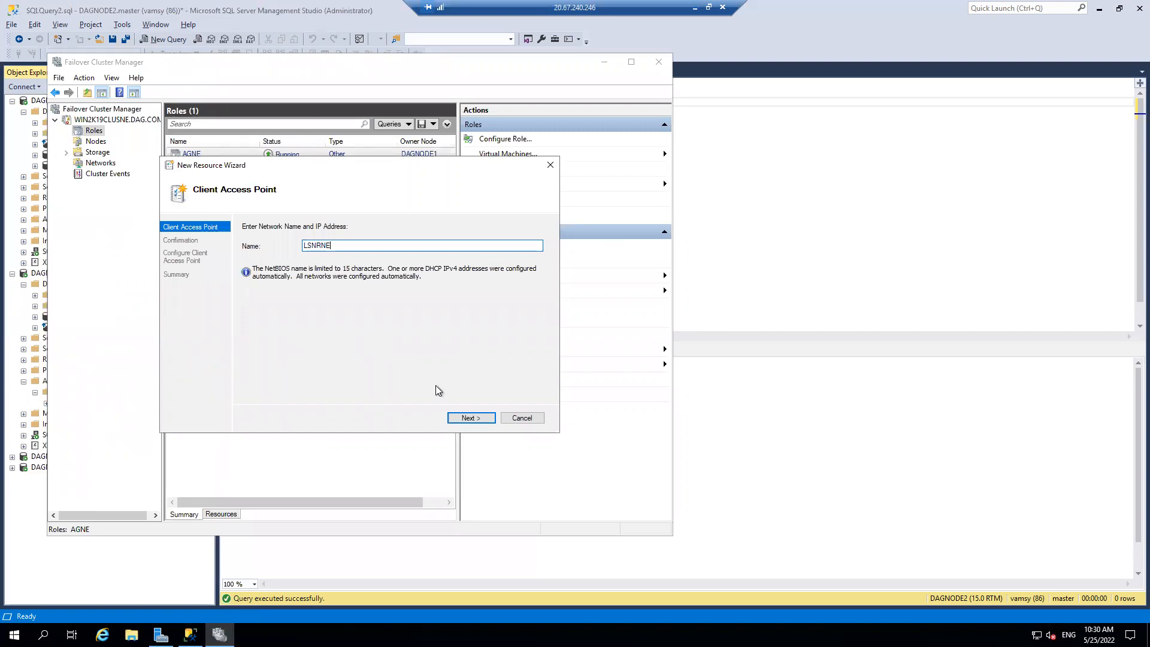
{"action": "left_click", "coordinate": [694, 7]}
{"action": "mouse_move", "coordinate": [366, 635]}
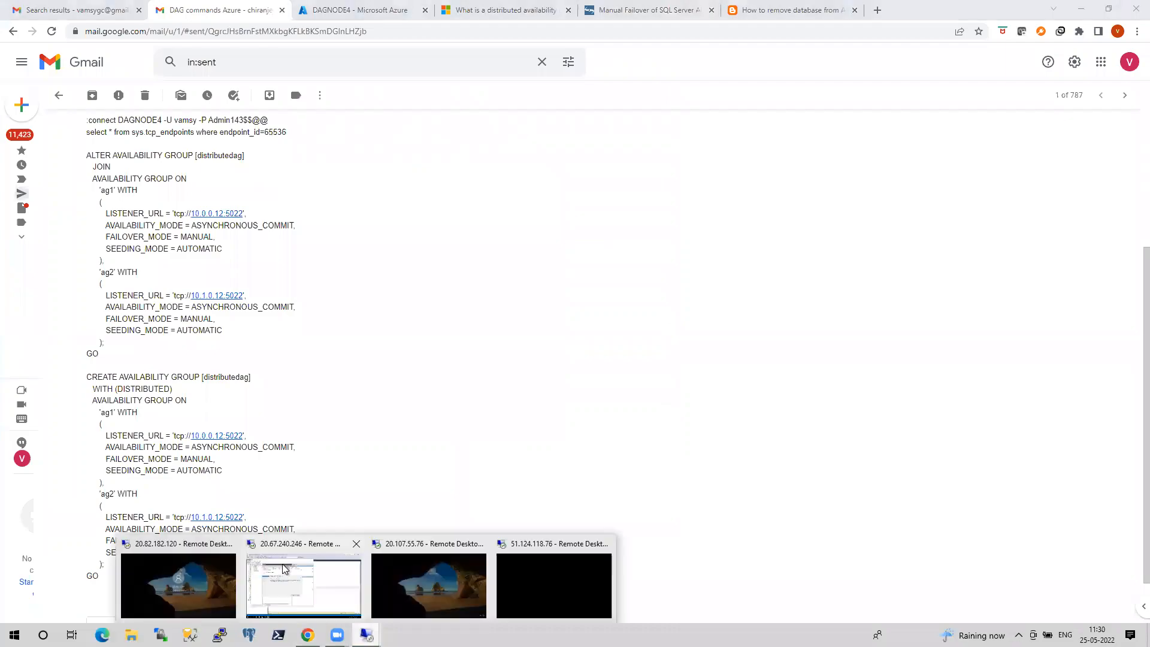
{"action": "left_click", "coordinate": [285, 569]}
{"action": "left_click", "coordinate": [321, 245]}
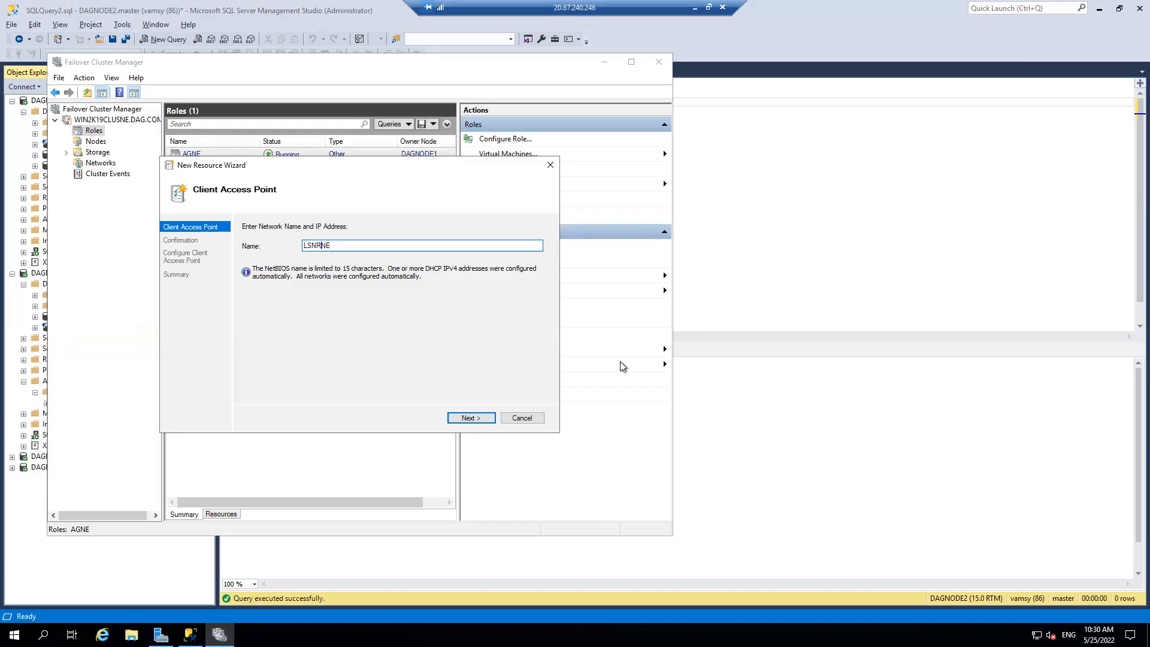
{"action": "type", "text": "_"}
{"action": "left_click", "coordinate": [479, 418]}
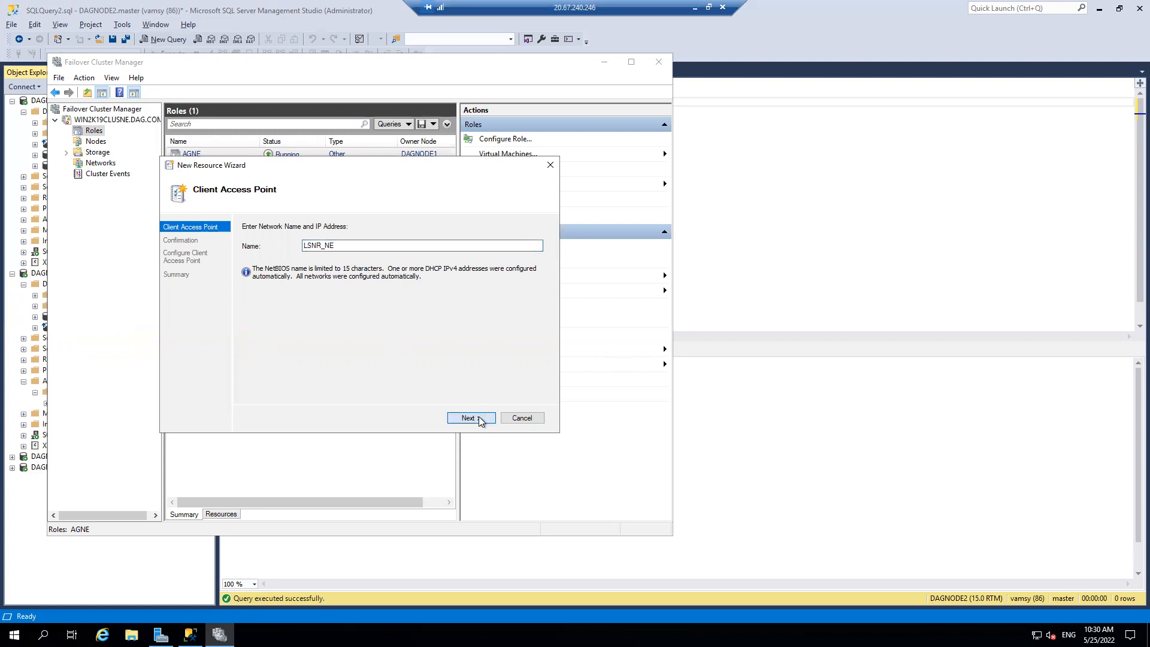
{"action": "left_click", "coordinate": [475, 421]}
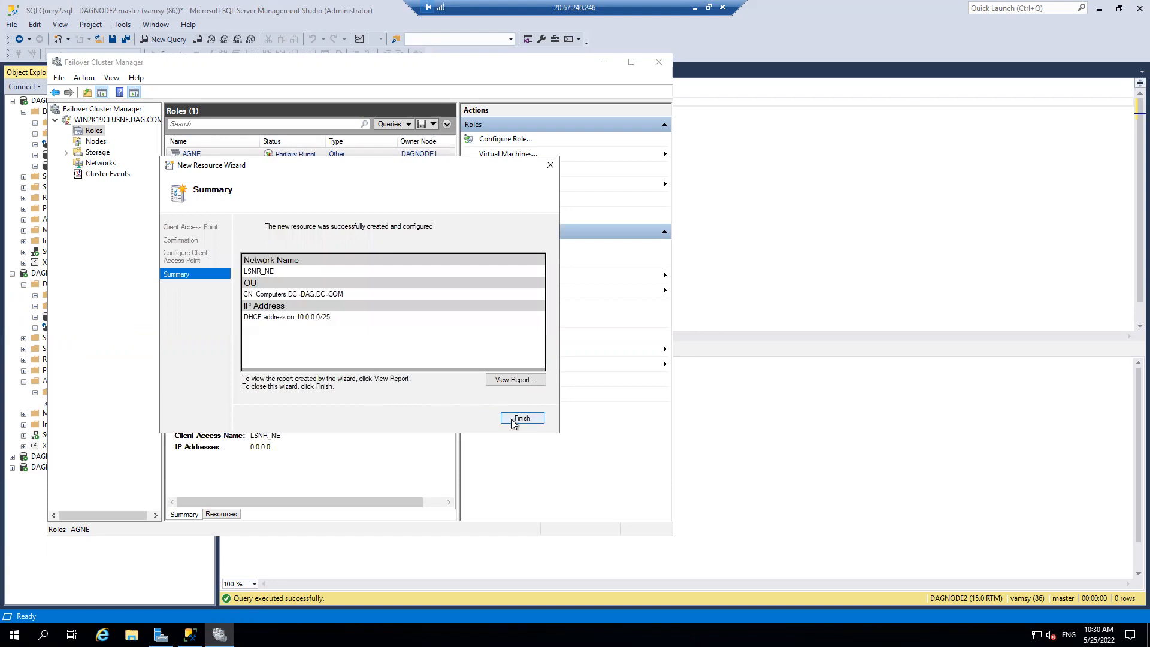
{"action": "left_click", "coordinate": [514, 418]}
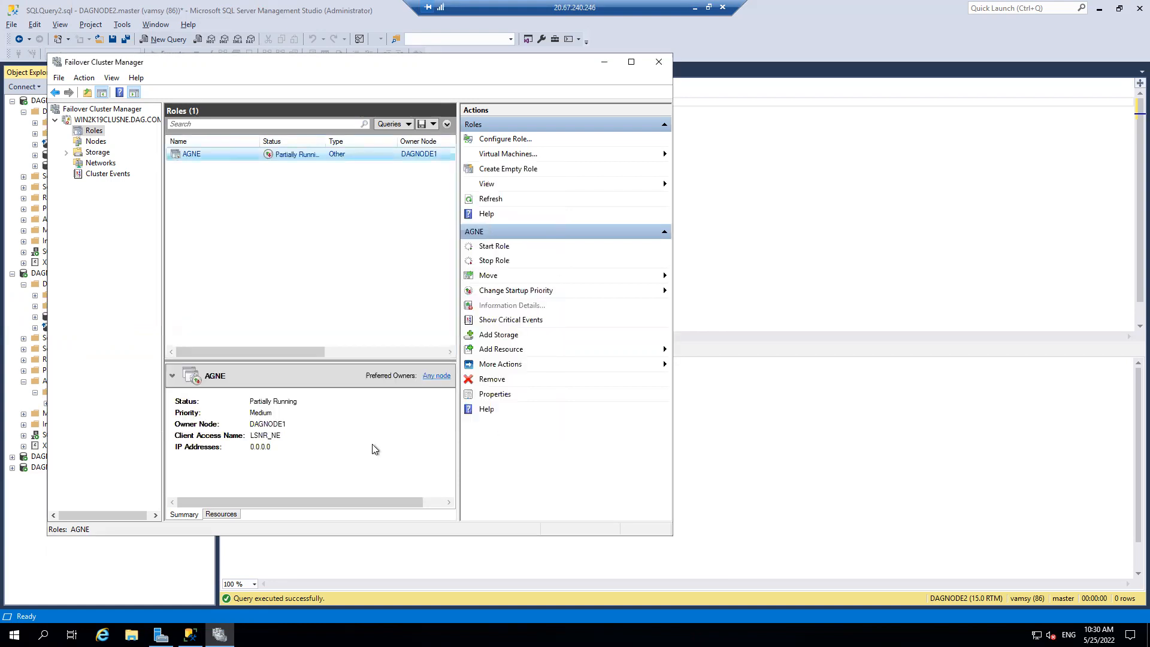
{"action": "left_click", "coordinate": [221, 514]}
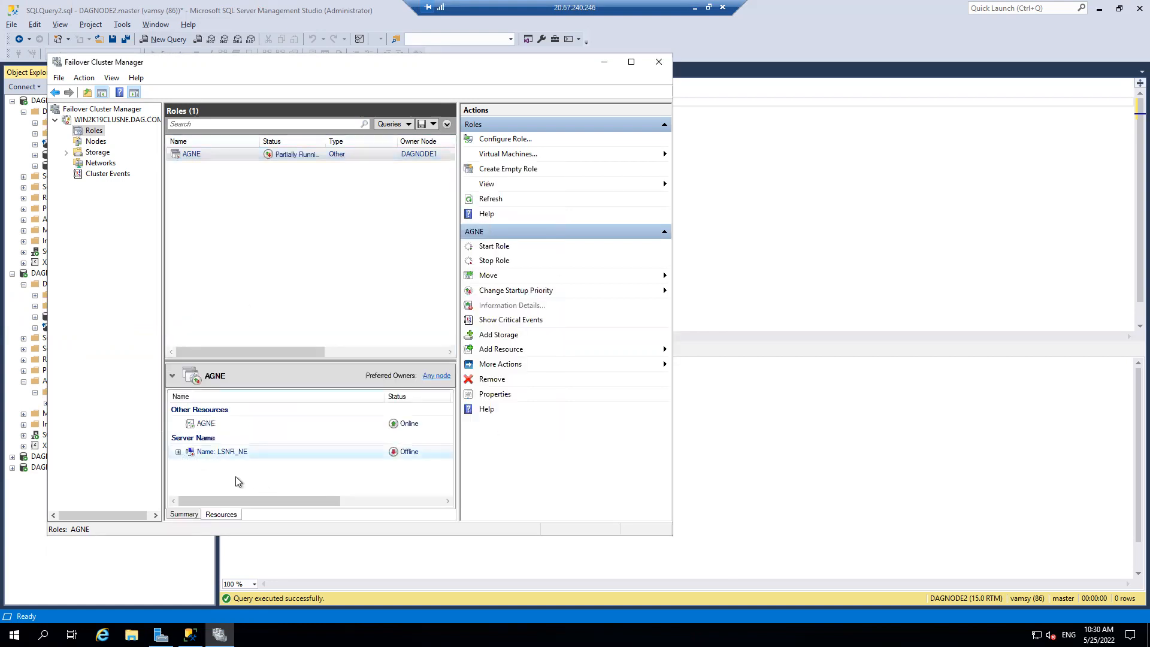
Open the properties of LSNR_NE's IP address resource and choose Static IP Address
{"action": "right_click", "coordinate": [244, 465]}
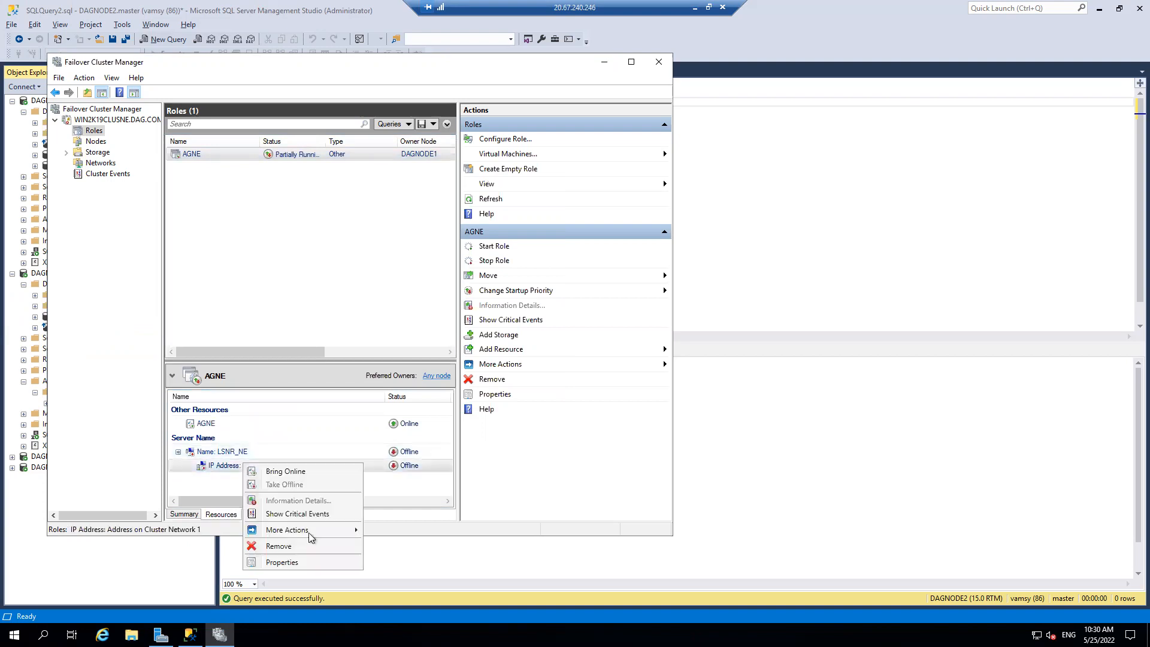
{"action": "left_click", "coordinate": [294, 563]}
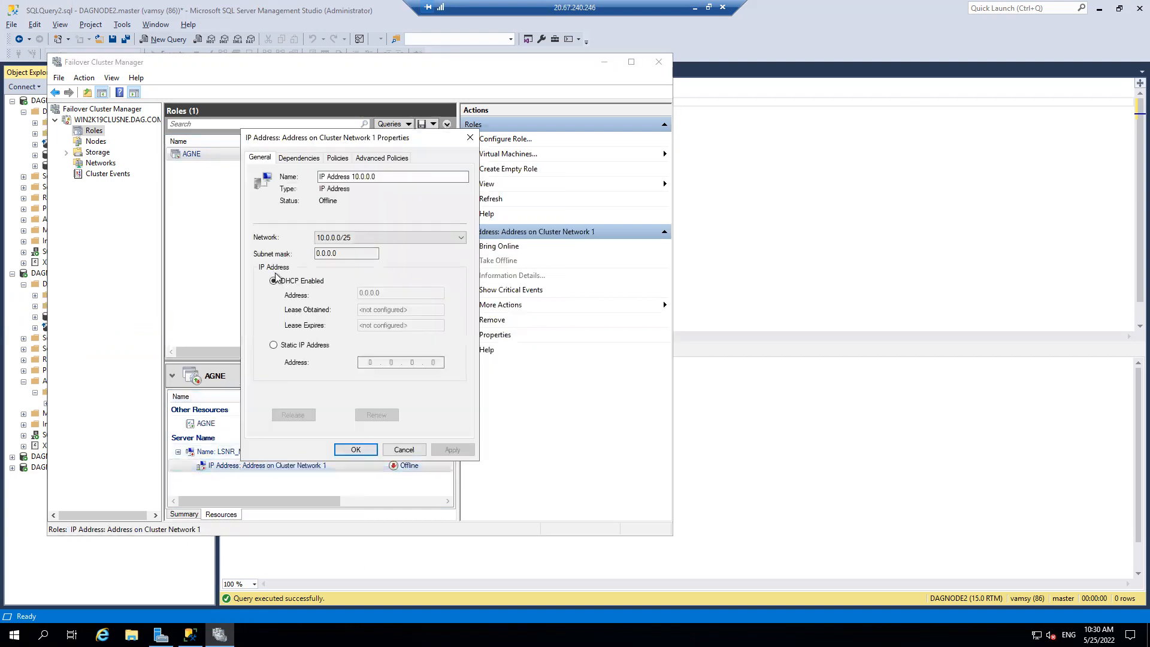
{"action": "left_click", "coordinate": [283, 346]}
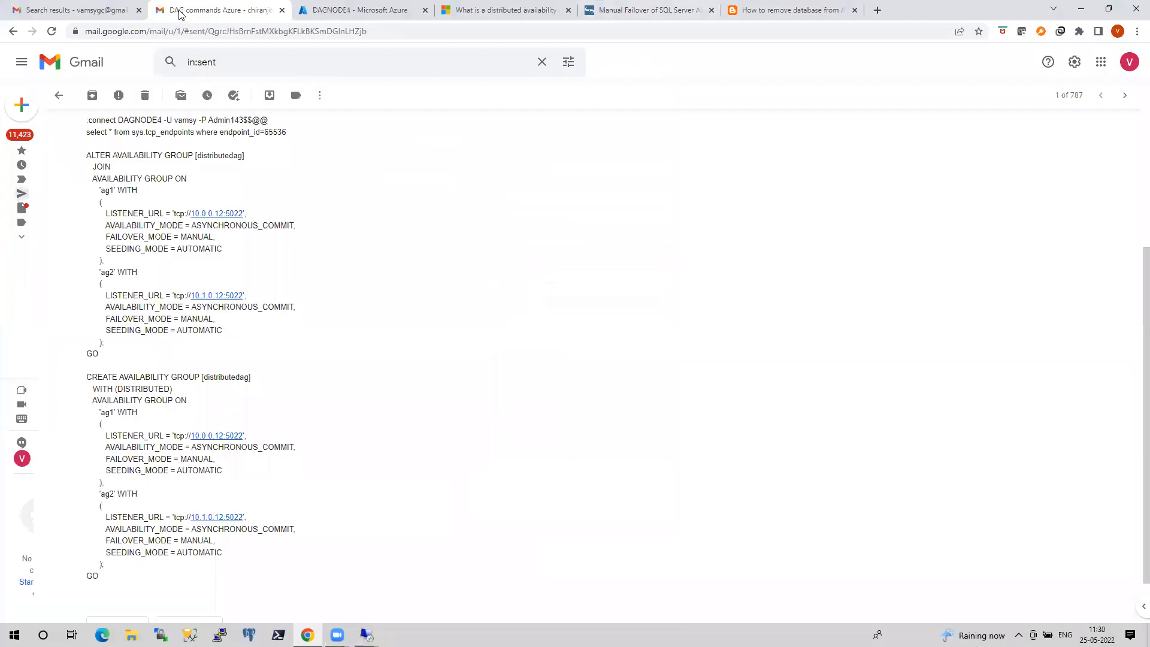
Look up load balancer LBNE's frontend IP (10.0.0.12) in the Azure portal, then return to the cluster session
{"action": "left_click", "coordinate": [368, 10]}
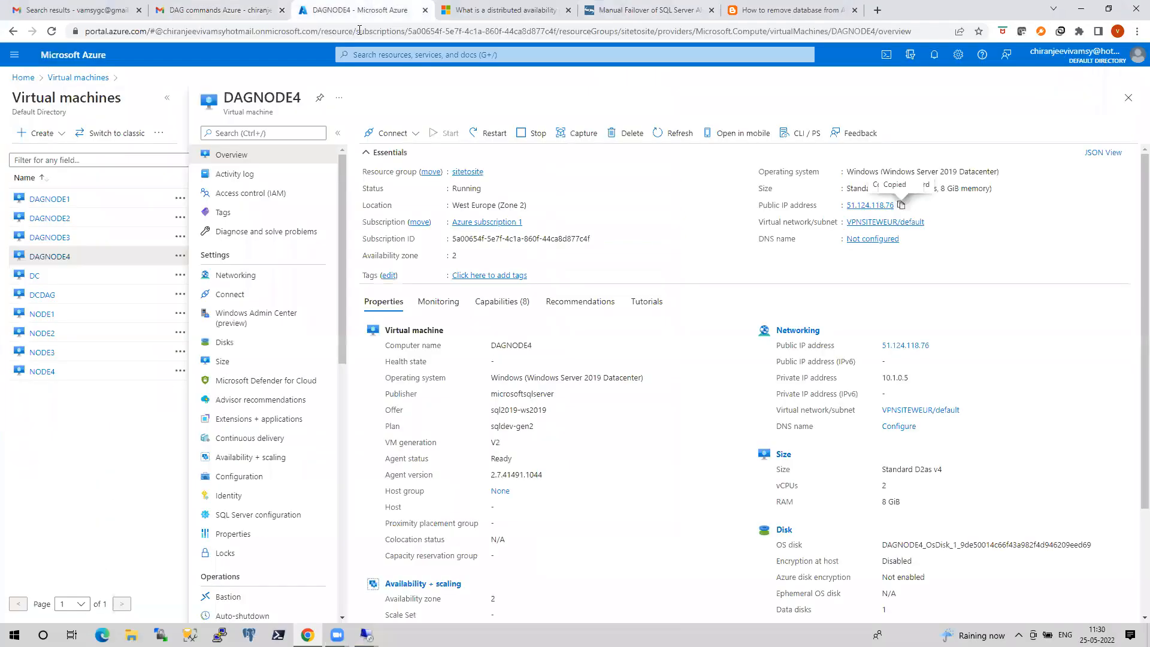
{"action": "left_click", "coordinate": [24, 78]}
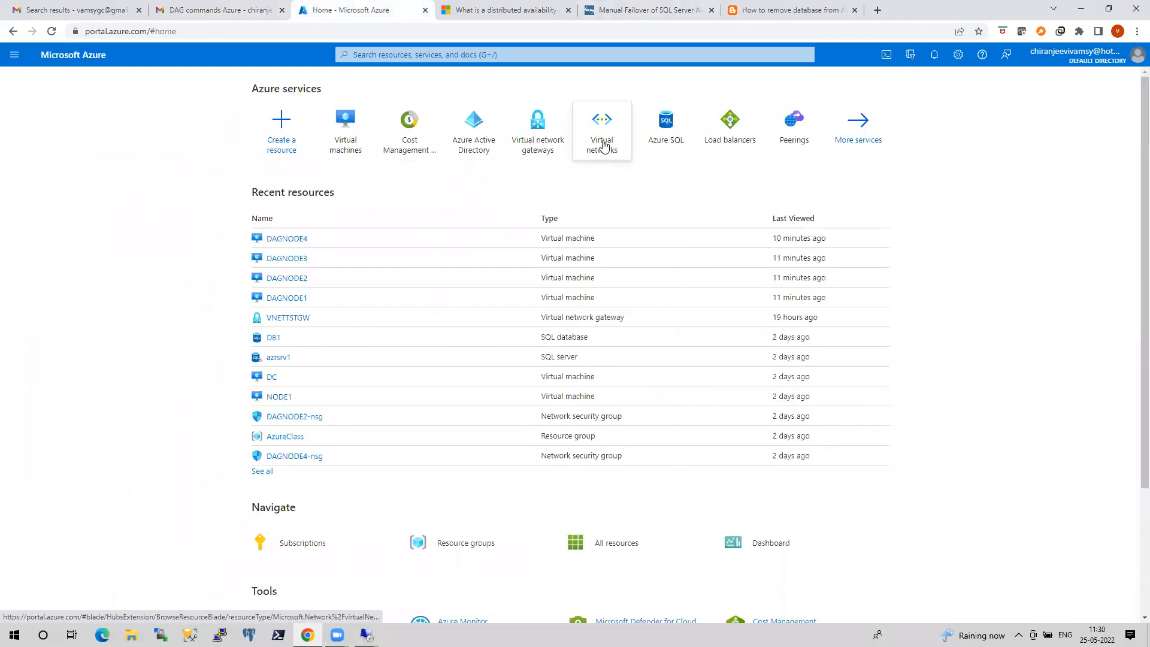
{"action": "left_click", "coordinate": [732, 133]}
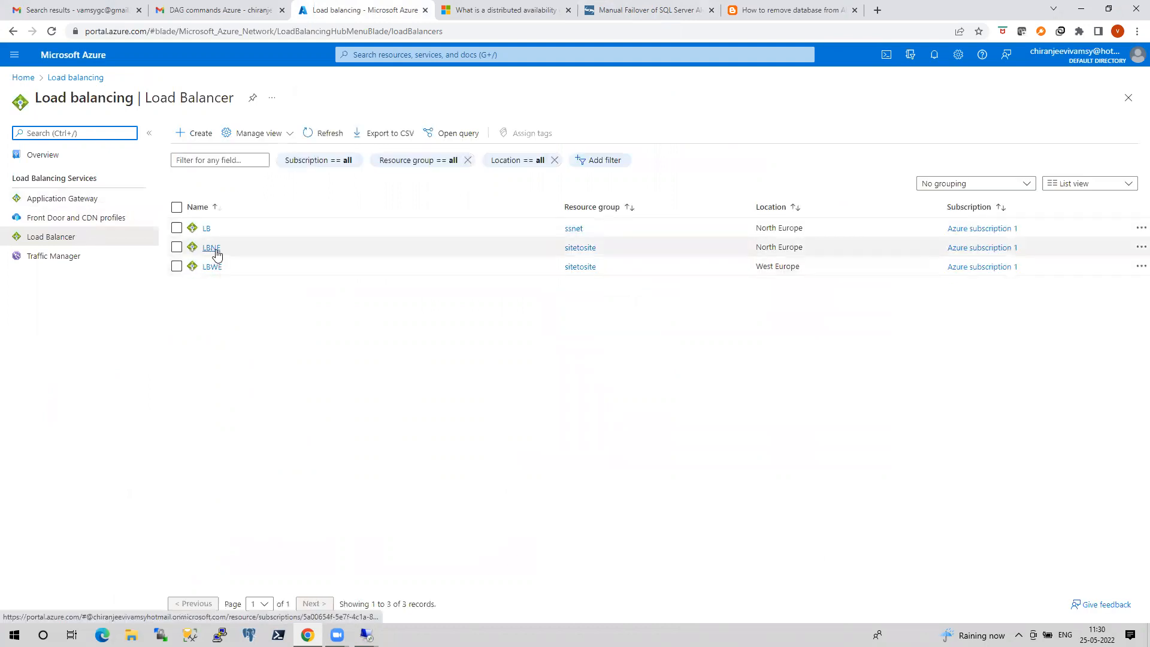
{"action": "left_click", "coordinate": [216, 251]}
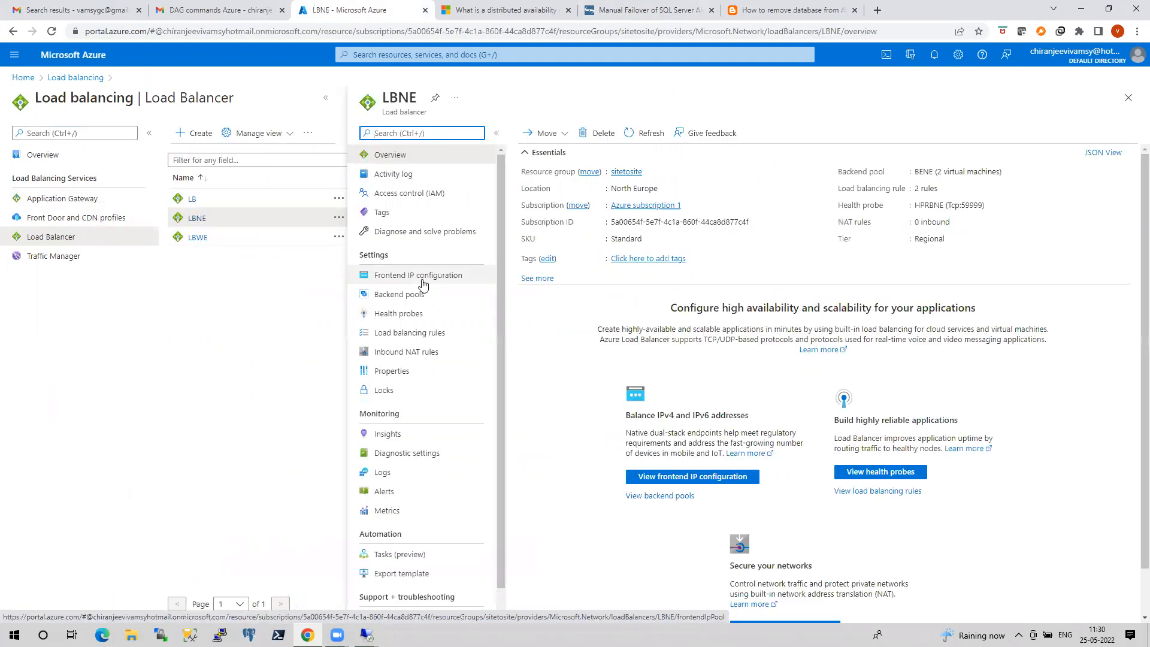
{"action": "left_click", "coordinate": [418, 276]}
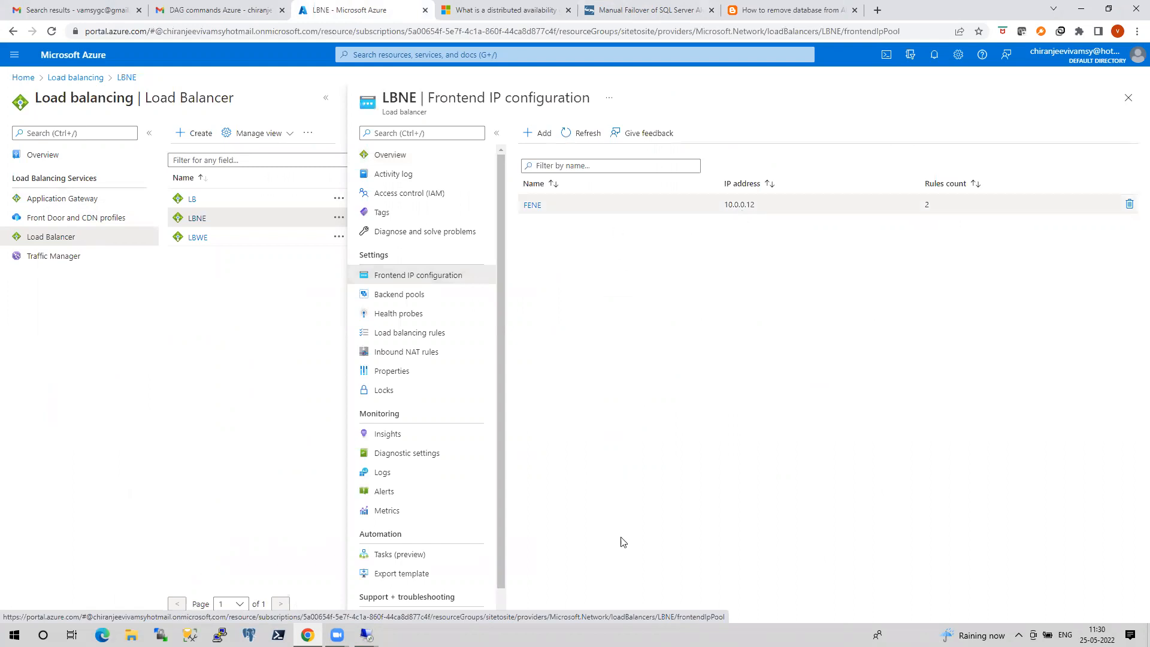
{"action": "left_click", "coordinate": [367, 635]}
{"action": "left_click", "coordinate": [319, 594]}
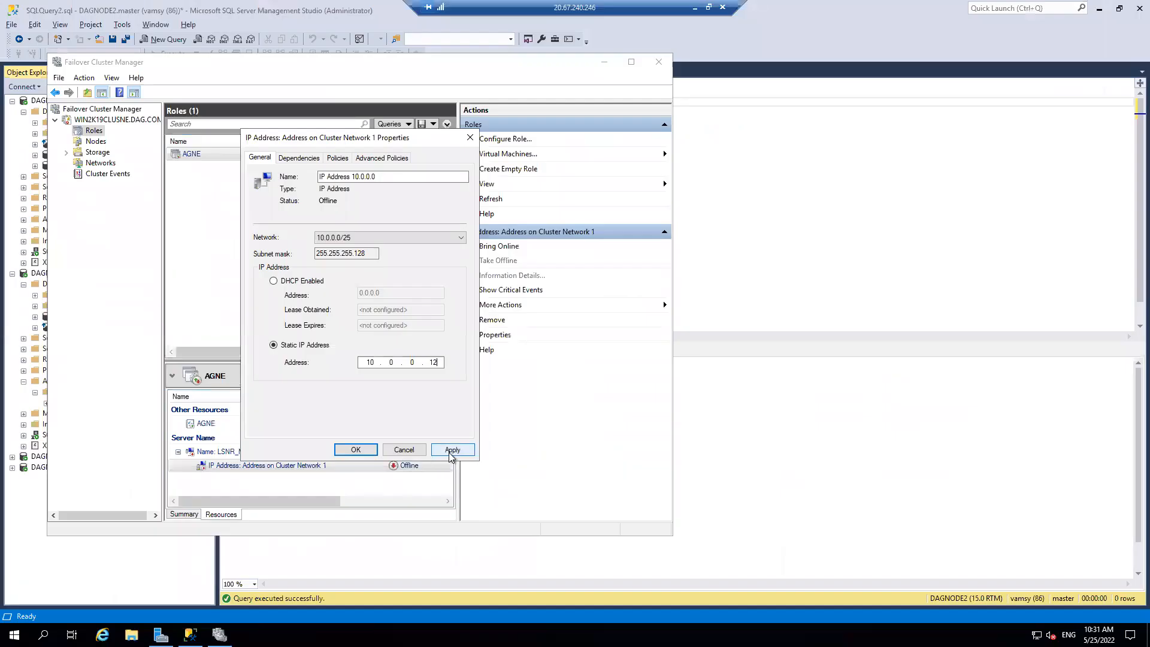
Save 10.0.0.12 as LSNR_NE's static IP and launch PowerShell ISE, dismissing its recovery warning
{"action": "left_click", "coordinate": [451, 454]}
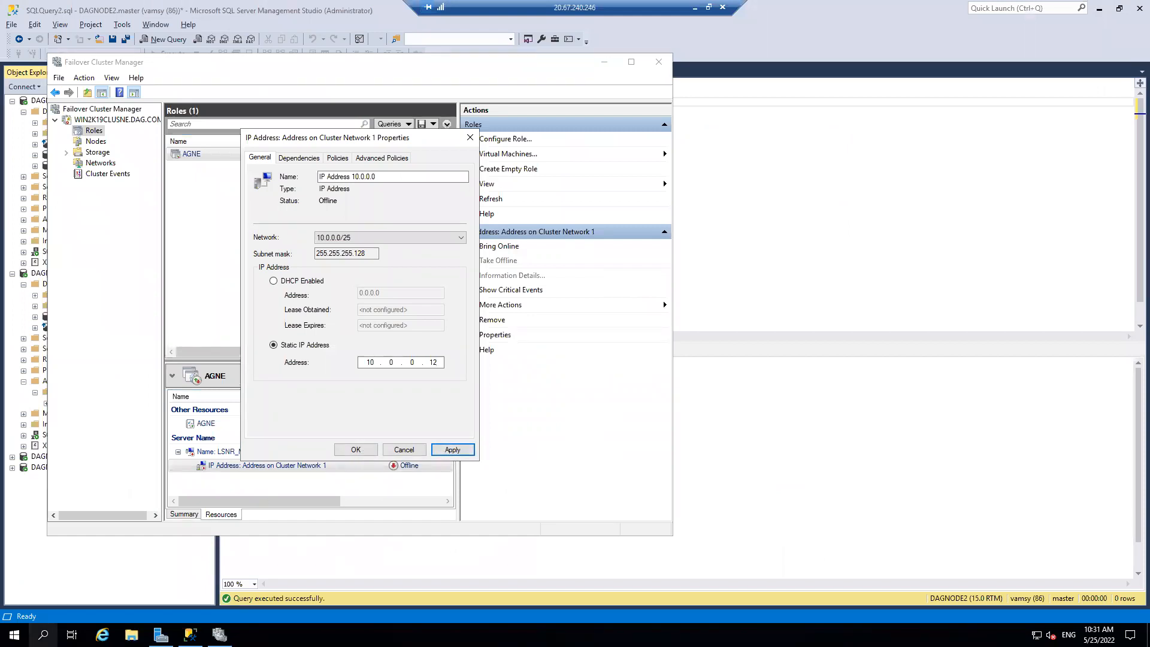
{"action": "left_click", "coordinate": [13, 634]}
{"action": "left_click", "coordinate": [348, 299]}
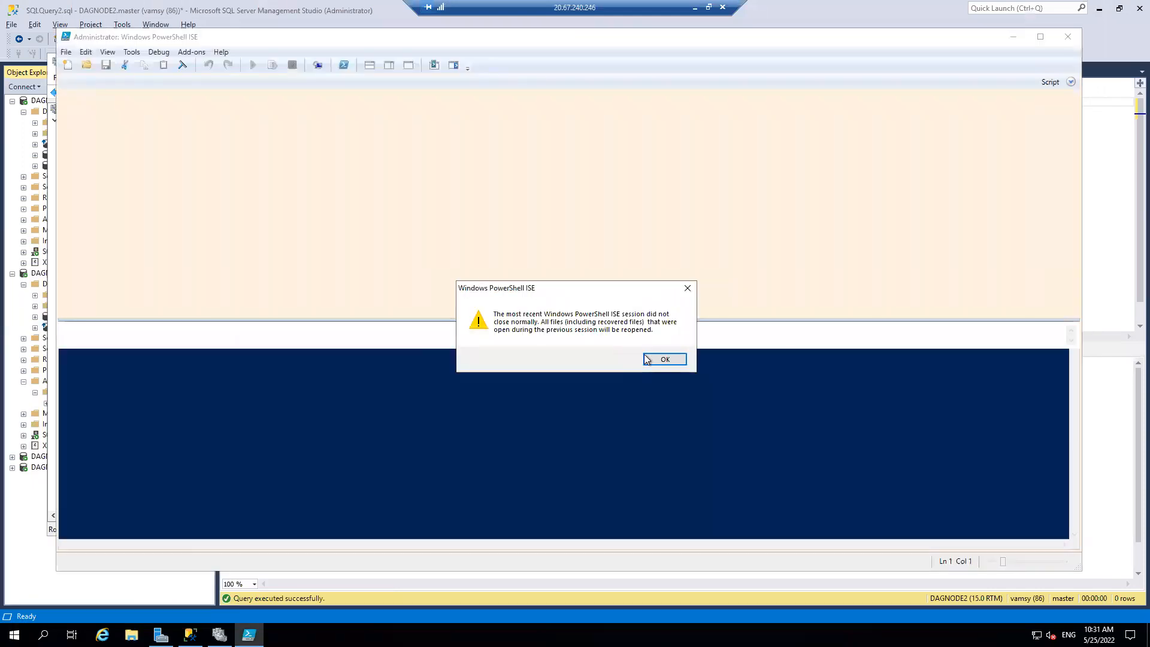
{"action": "left_click", "coordinate": [649, 359]}
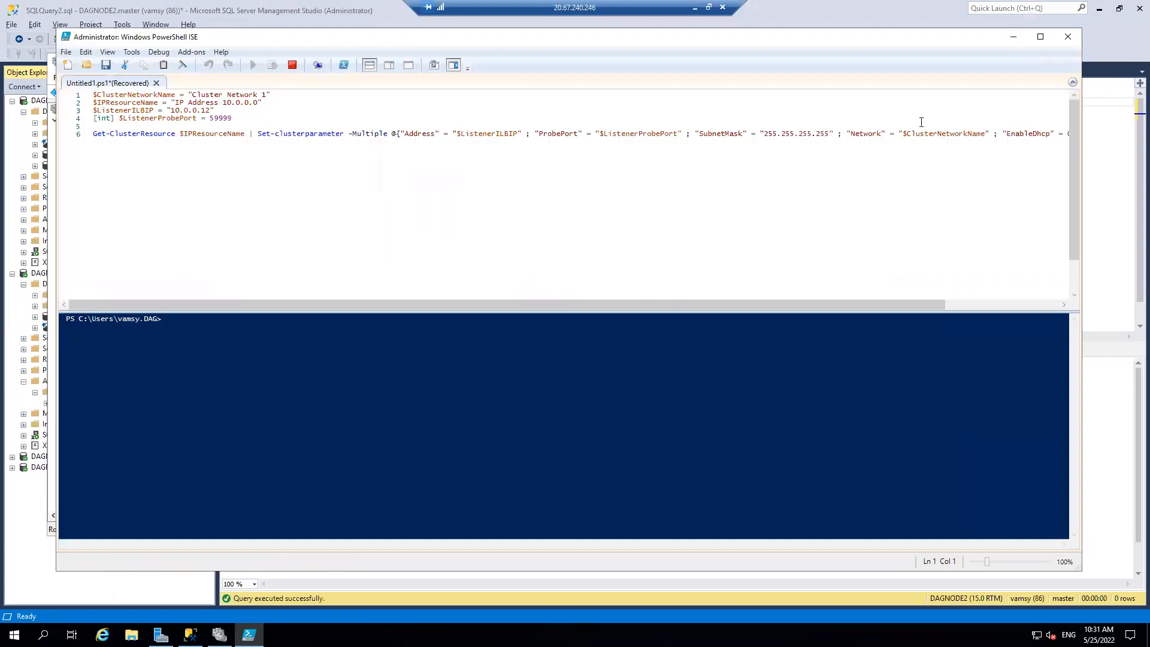
{"action": "left_click", "coordinate": [1011, 40]}
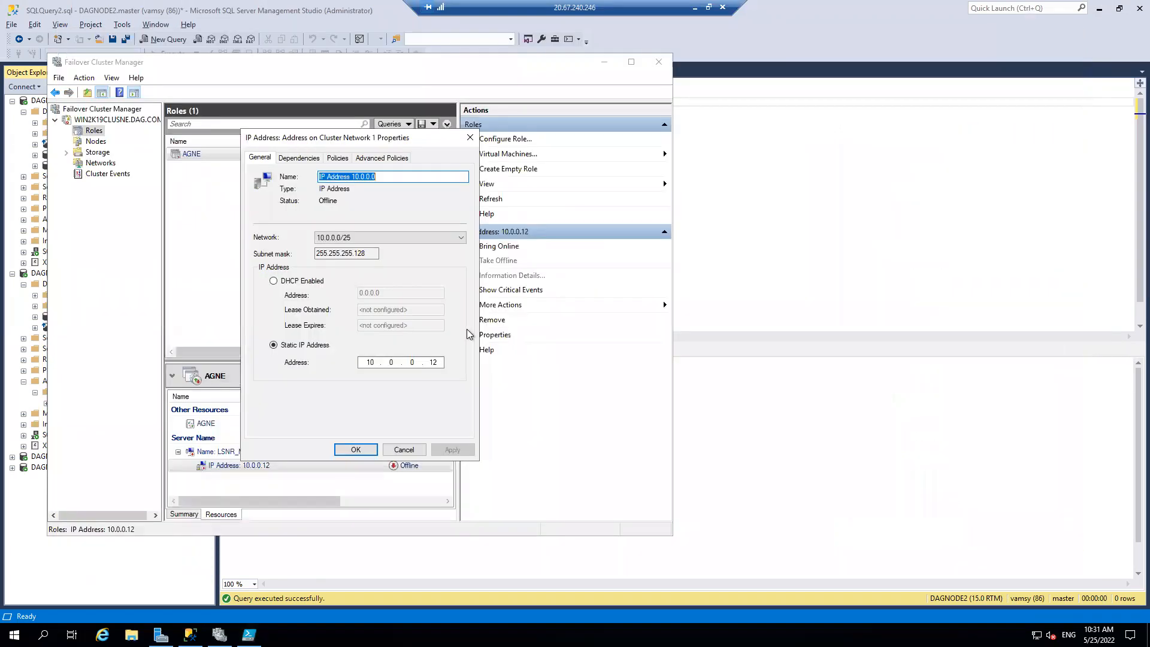
{"action": "left_click", "coordinate": [361, 447]}
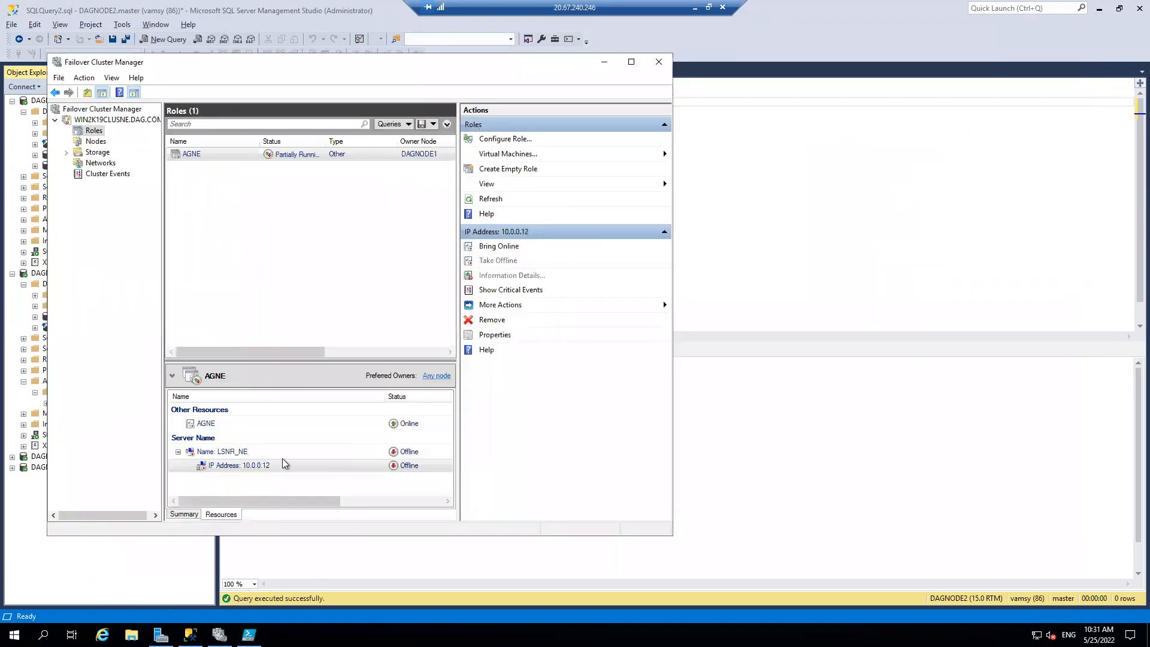
{"action": "right_click", "coordinate": [239, 451]}
Bring LSNR_NE online and run the PowerShell ISE script setting probe port 59999
{"action": "left_click", "coordinate": [268, 461]}
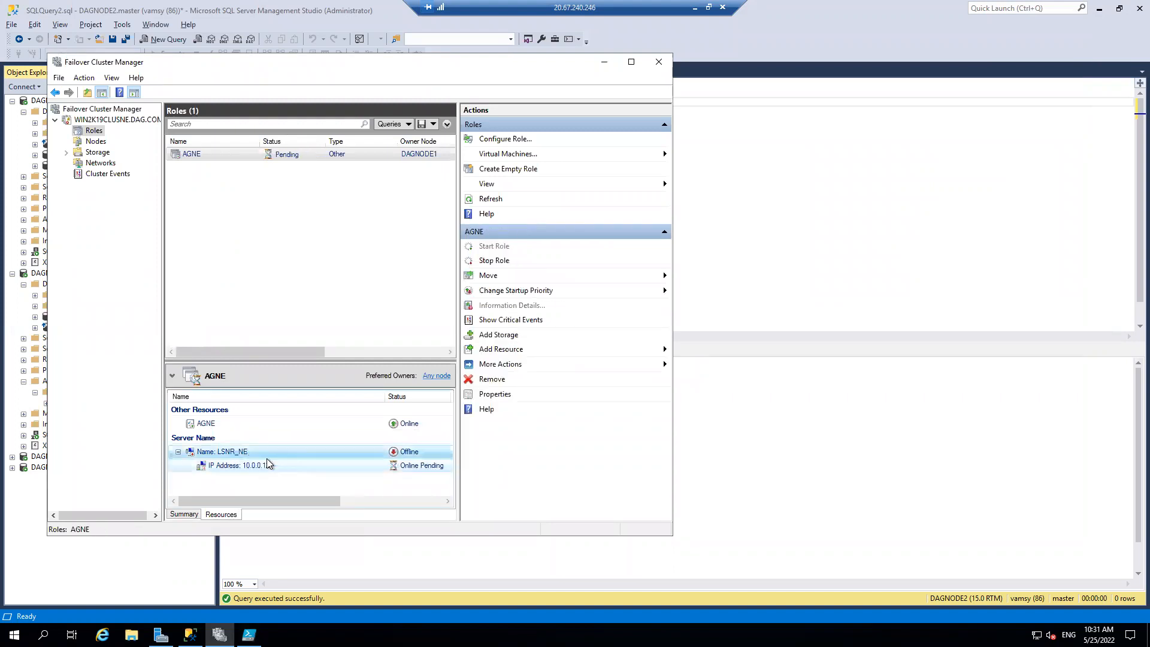
{"action": "left_click", "coordinate": [248, 634]}
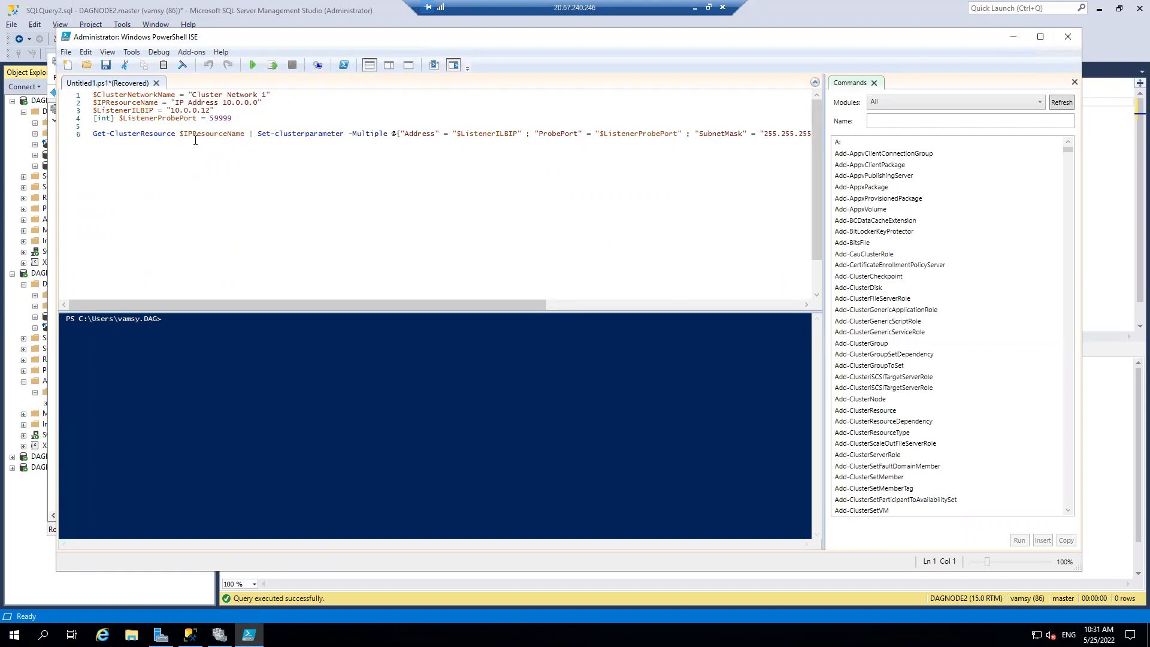
{"action": "left_click", "coordinate": [253, 65]}
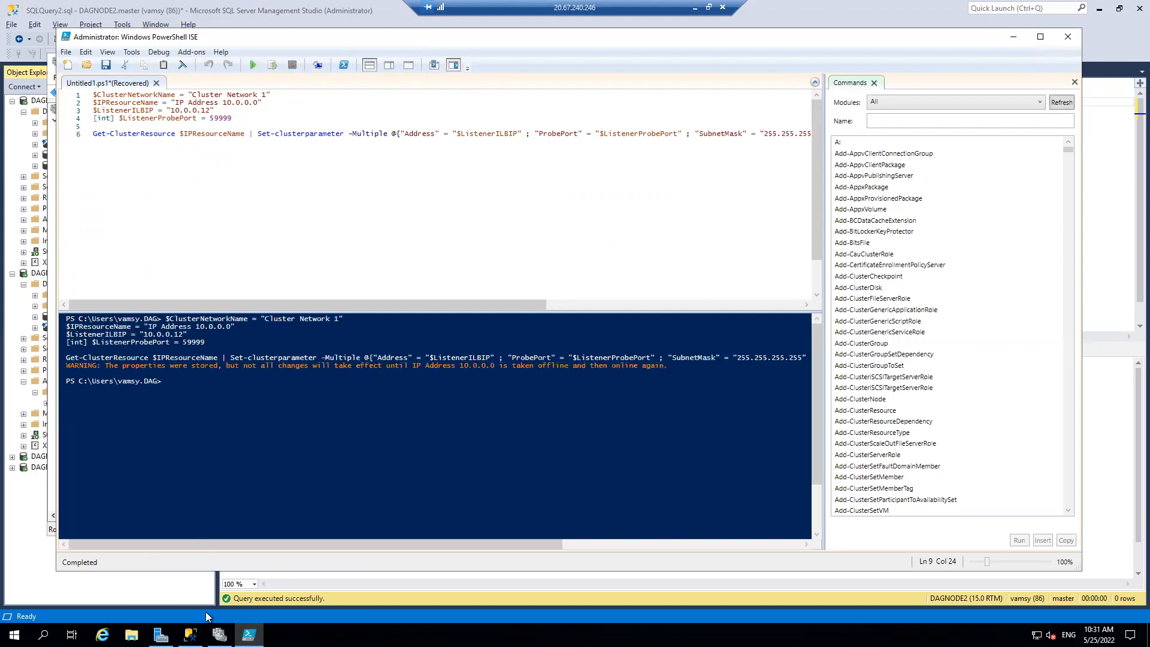
{"action": "left_click", "coordinate": [219, 635]}
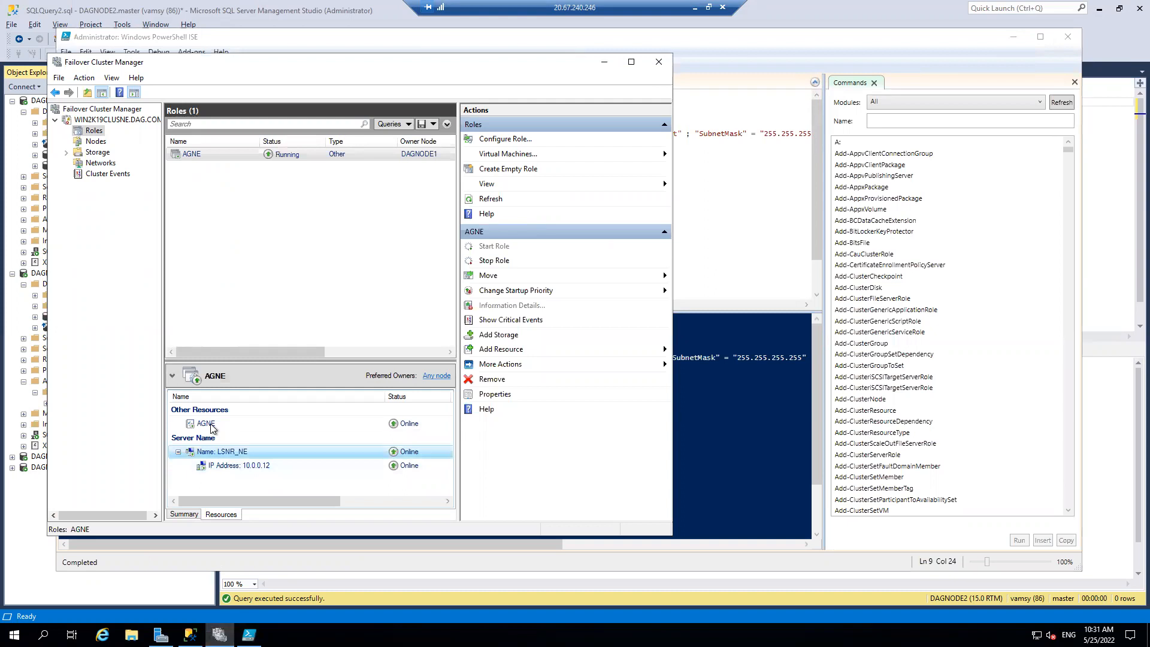
Make the AGNE resource depend on Name: LSNR_NE
{"action": "right_click", "coordinate": [211, 424]}
{"action": "left_click", "coordinate": [249, 524]}
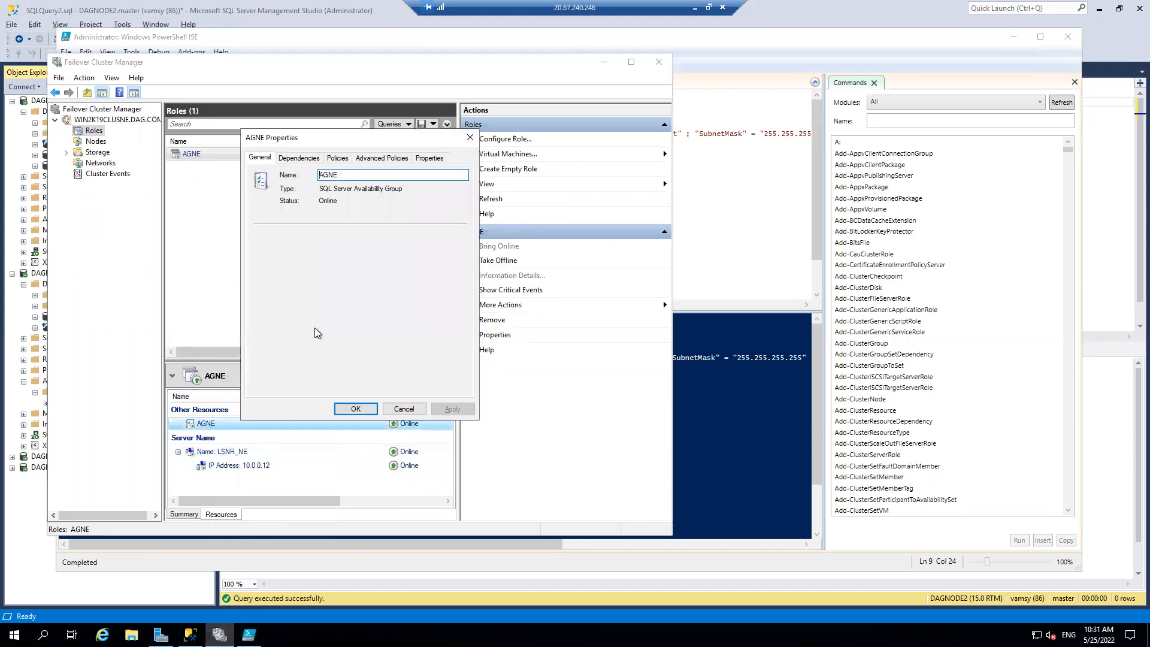
{"action": "left_click", "coordinate": [303, 158]}
{"action": "left_click", "coordinate": [396, 207]}
{"action": "left_click", "coordinate": [395, 208]}
{"action": "left_click", "coordinate": [368, 225]}
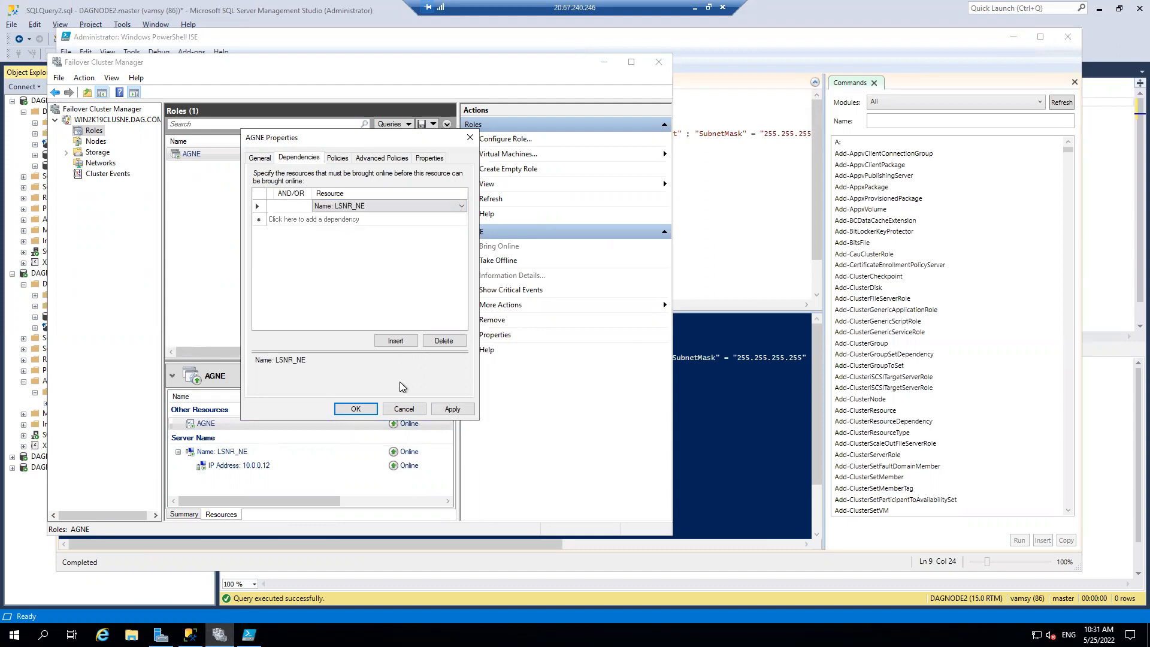
{"action": "left_click", "coordinate": [447, 410]}
{"action": "left_click", "coordinate": [349, 410]}
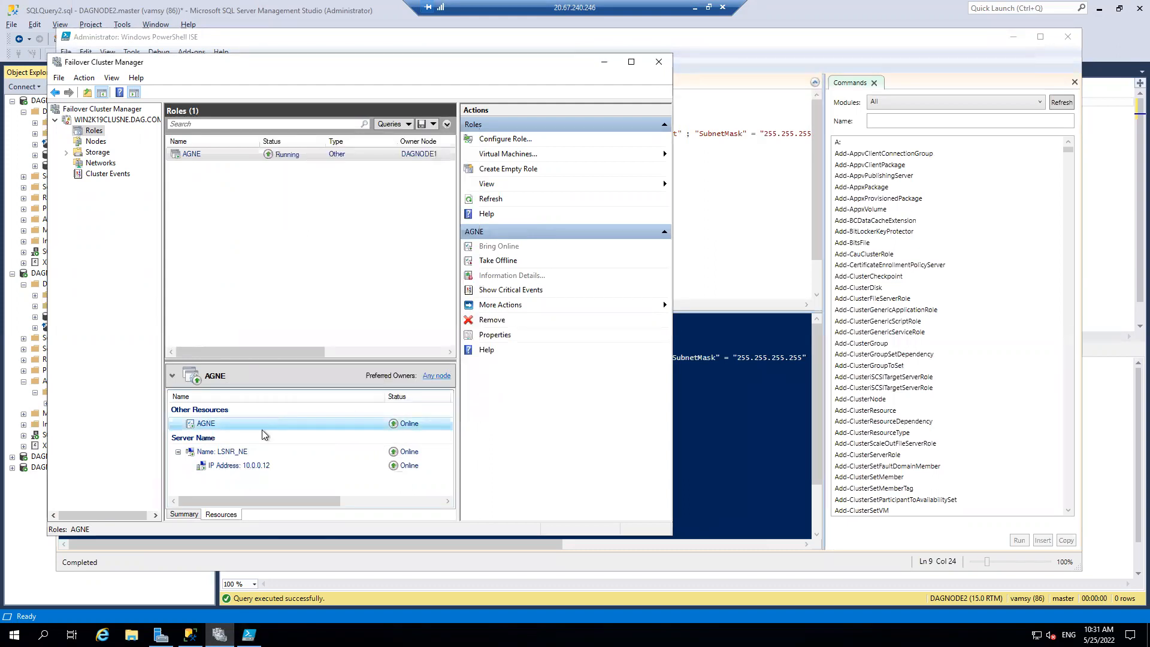
Take IP 10.0.0.12 offline, then bring LSNR_NE and the AGNE resource back online
{"action": "left_click", "coordinate": [248, 467]}
{"action": "right_click", "coordinate": [249, 466]}
{"action": "left_click", "coordinate": [264, 488]}
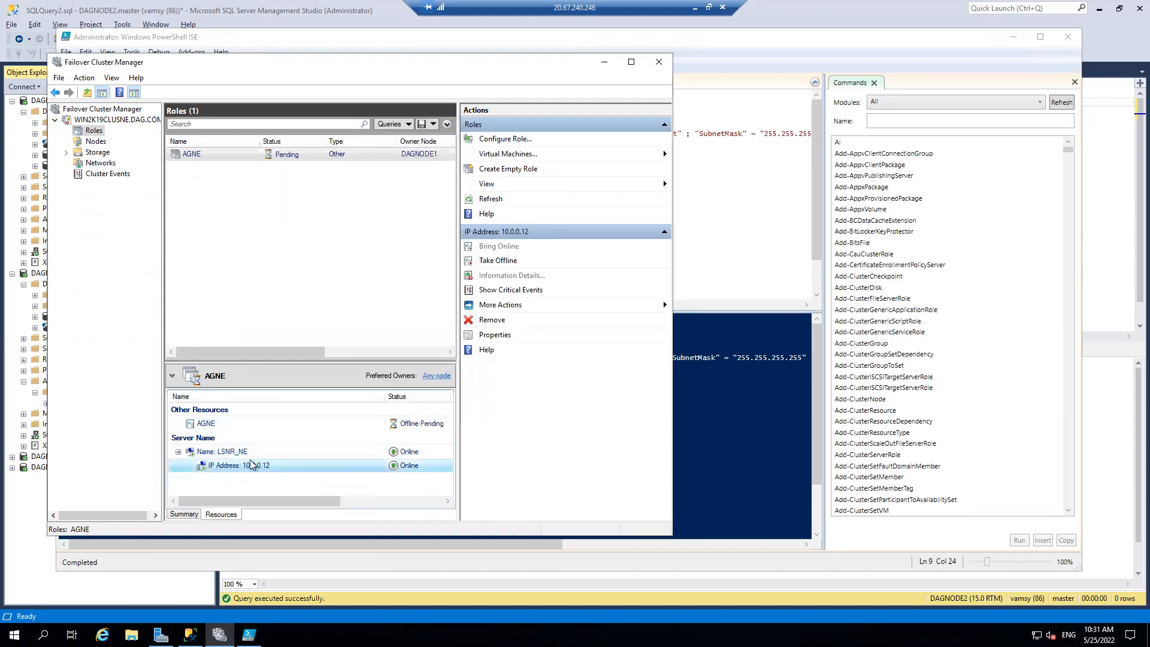
{"action": "right_click", "coordinate": [249, 466]}
{"action": "key", "text": "Escape"}
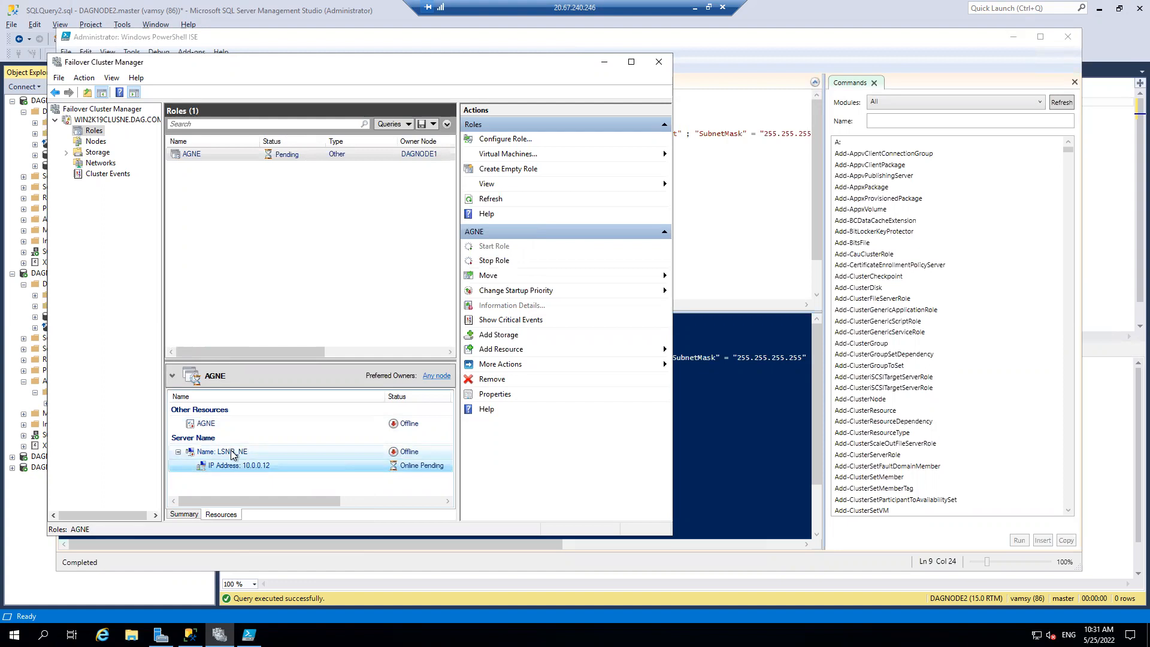
{"action": "right_click", "coordinate": [233, 453]}
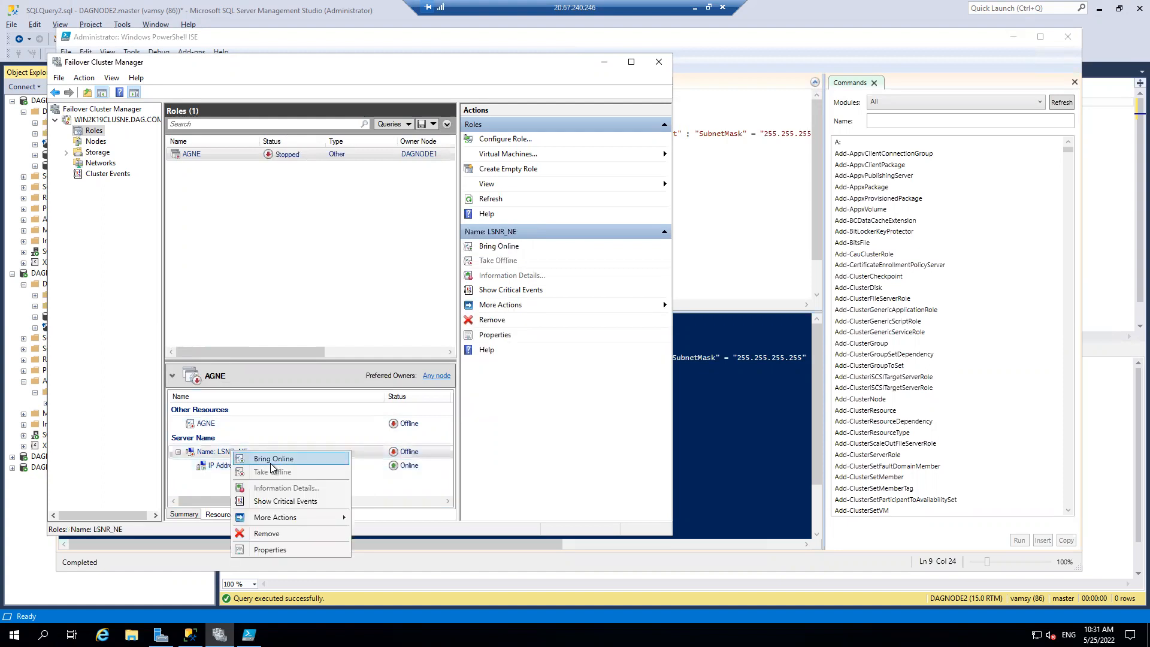
{"action": "left_click", "coordinate": [272, 459]}
{"action": "right_click", "coordinate": [213, 424]}
{"action": "left_click", "coordinate": [224, 430]}
{"action": "left_click", "coordinate": [806, 60]}
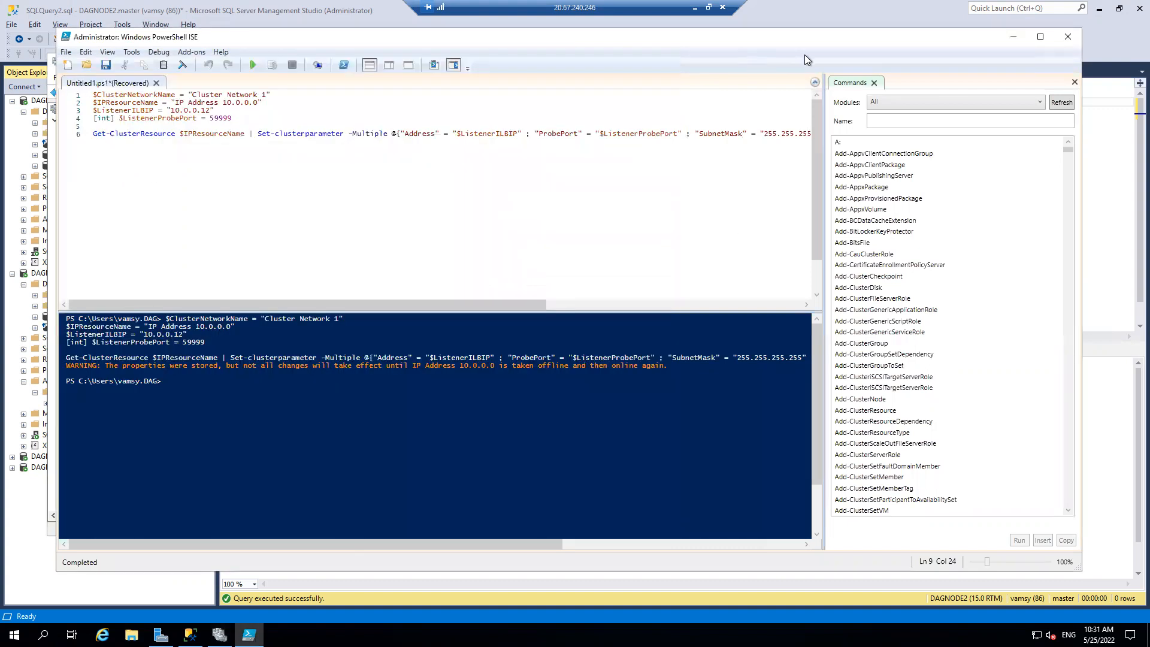
{"action": "left_click", "coordinate": [1013, 37]}
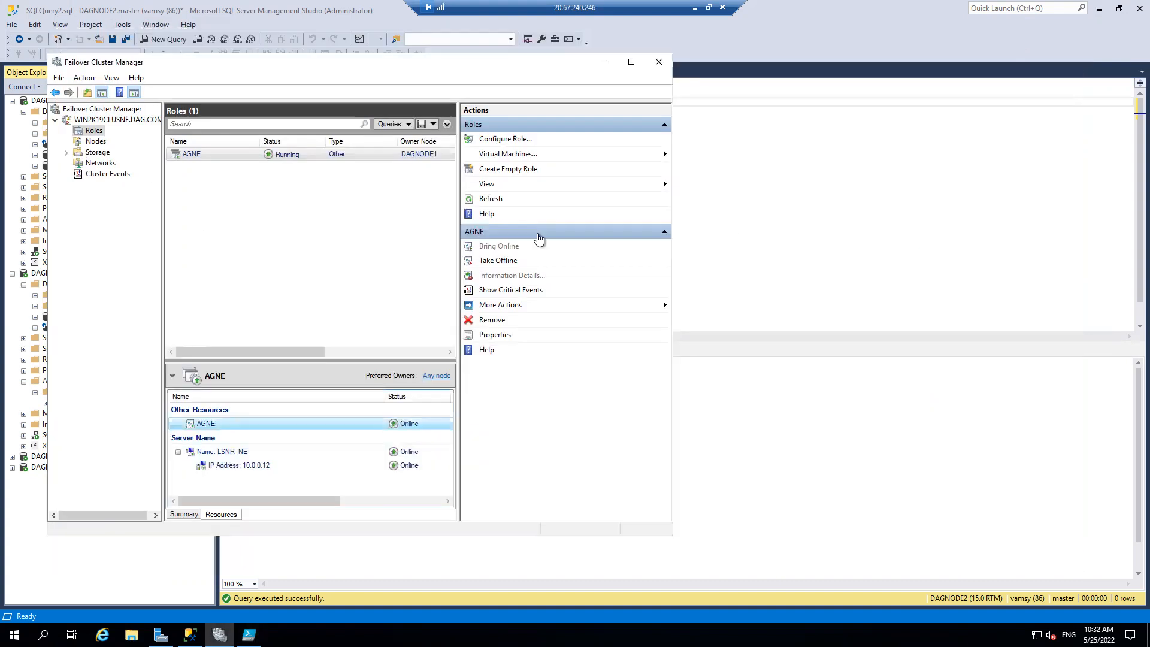
{"action": "left_click", "coordinate": [770, 216]}
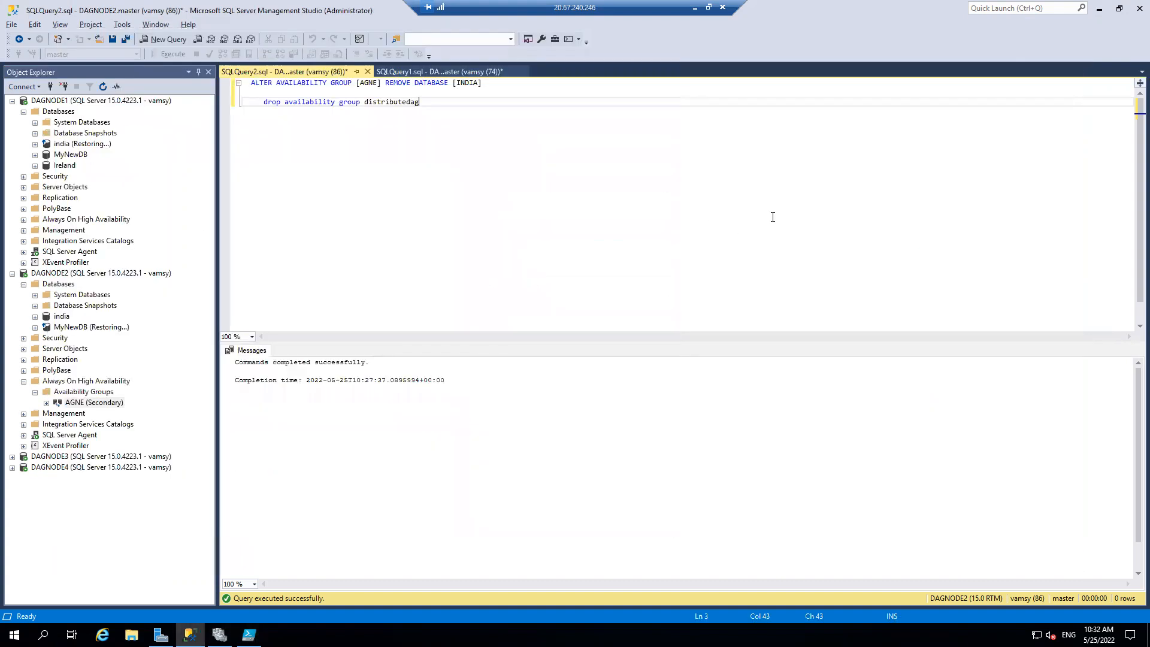
Set the LSNR_NE listener port to 1433 under DAGNODE1's availability group listeners
{"action": "left_click", "coordinate": [25, 219]}
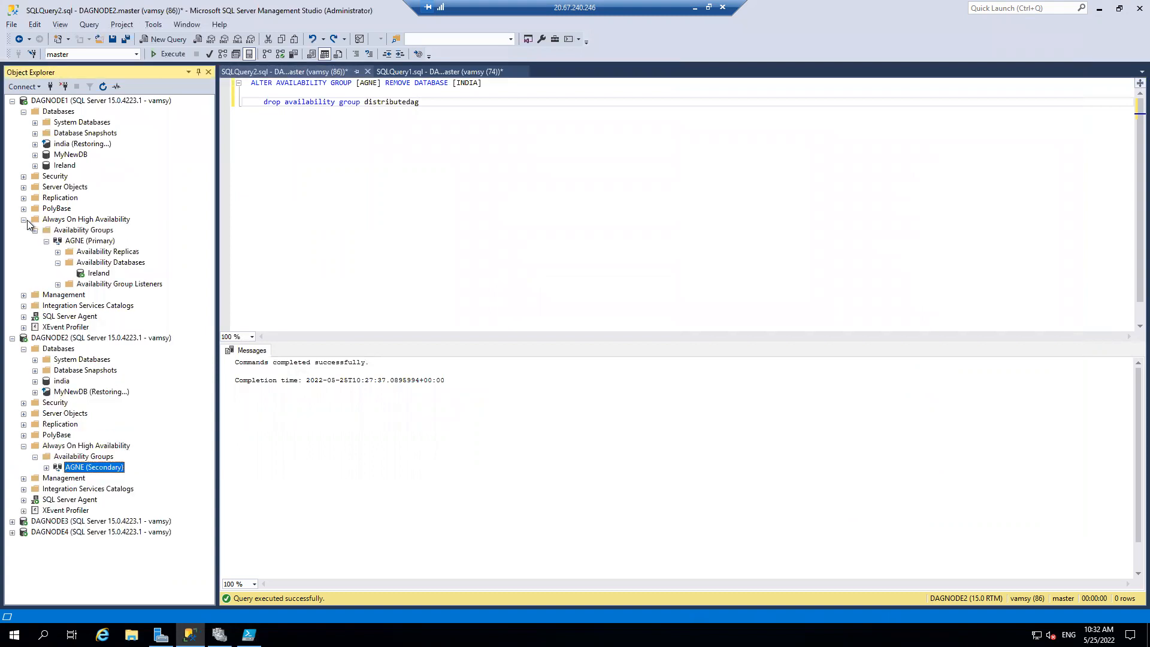
{"action": "left_click", "coordinate": [57, 284]}
{"action": "right_click", "coordinate": [99, 295]}
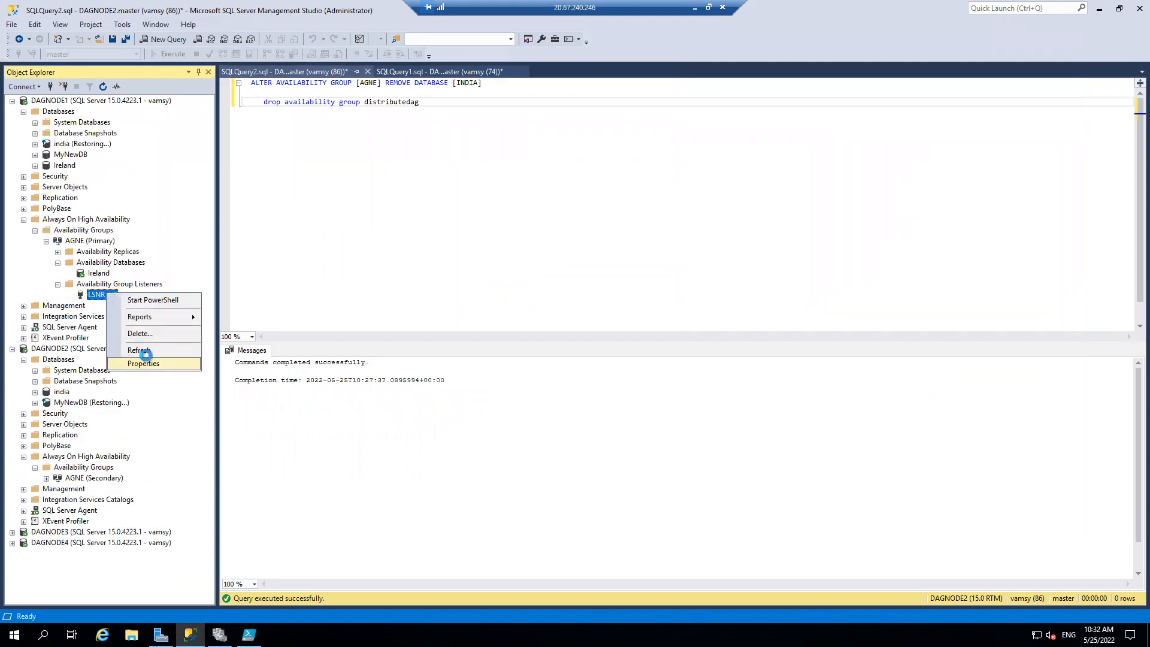
{"action": "left_click", "coordinate": [146, 362]}
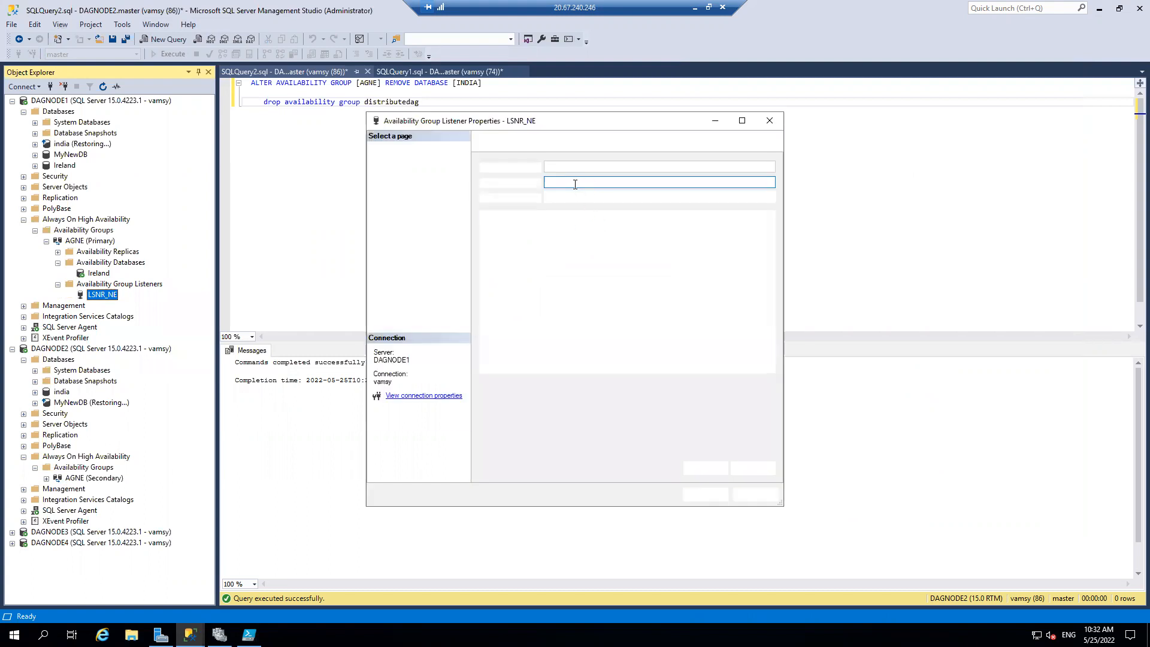
{"action": "type", "text": "1433"}
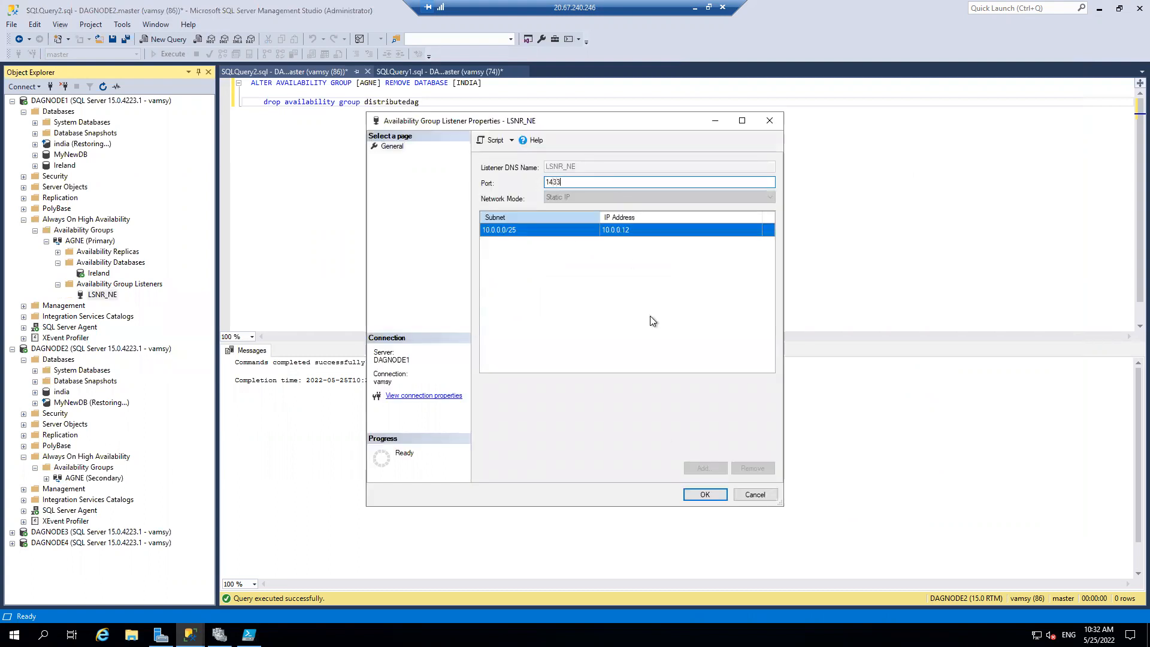
{"action": "left_click", "coordinate": [705, 495]}
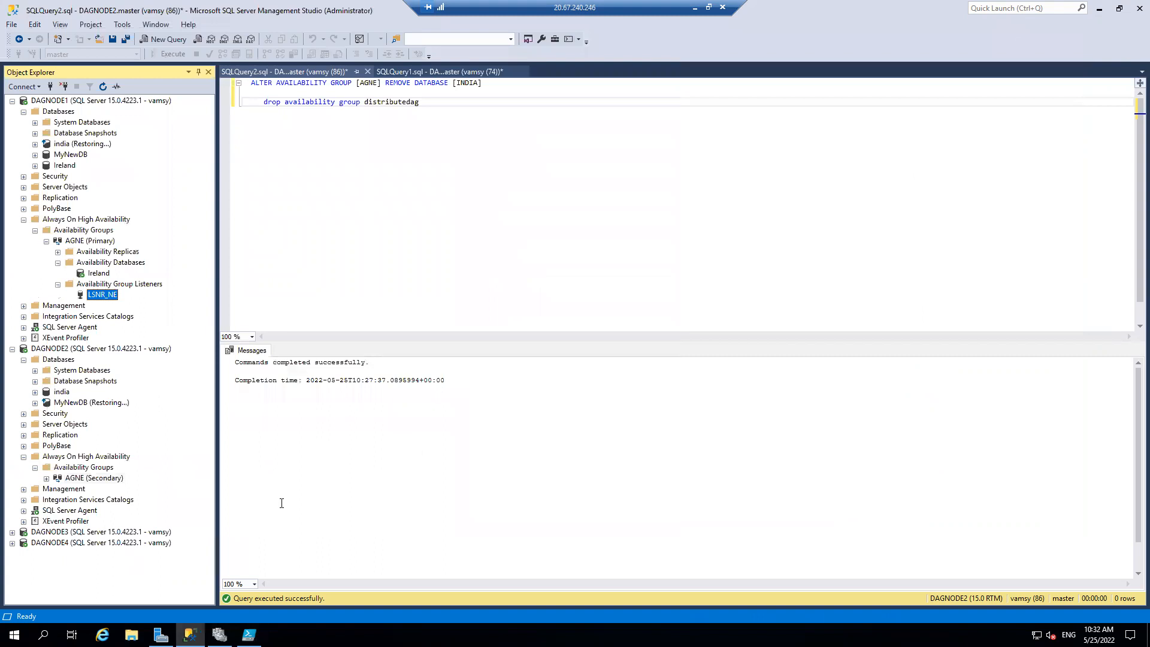
Switch to the other remote server session and open Command Prompt
{"action": "left_click", "coordinate": [695, 8]}
{"action": "left_click", "coordinate": [366, 635]}
{"action": "left_click", "coordinate": [423, 600]}
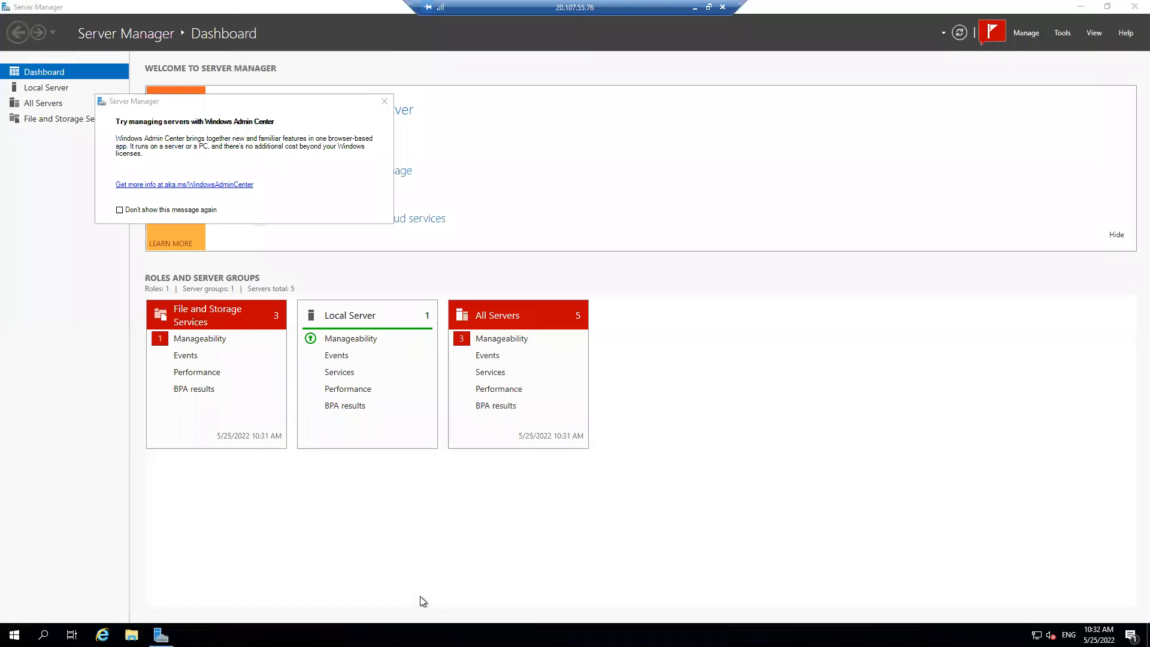
{"action": "key", "text": "super+r"}
{"action": "key", "text": "Return"}
{"action": "key", "text": "super+r"}
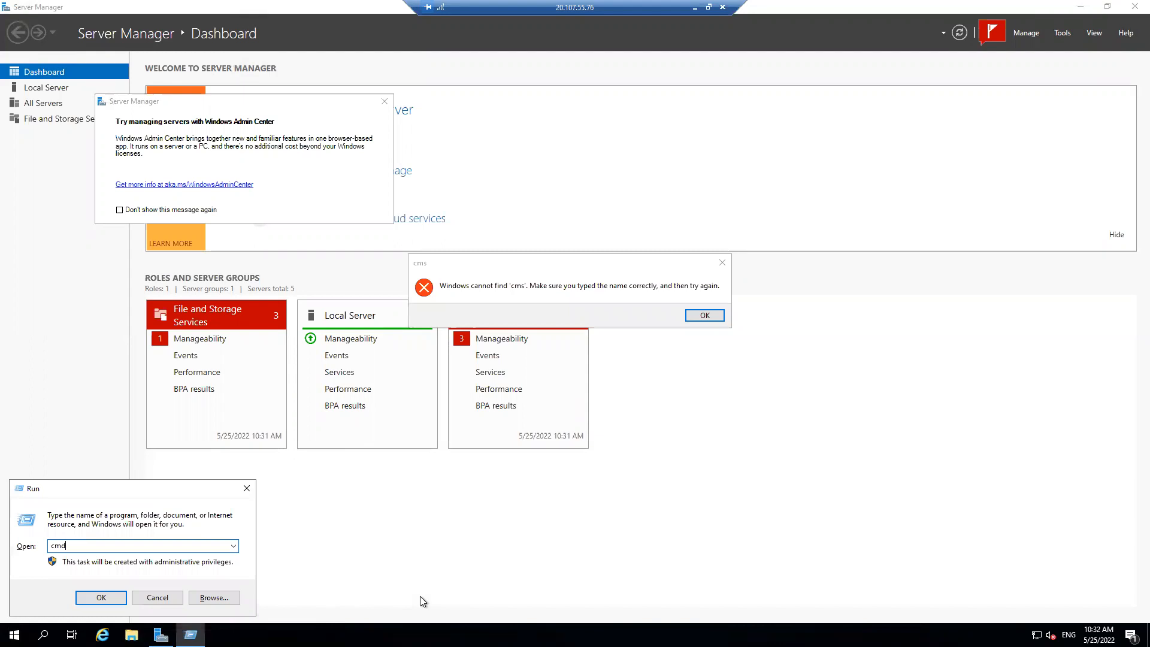
{"action": "key", "text": "Return"}
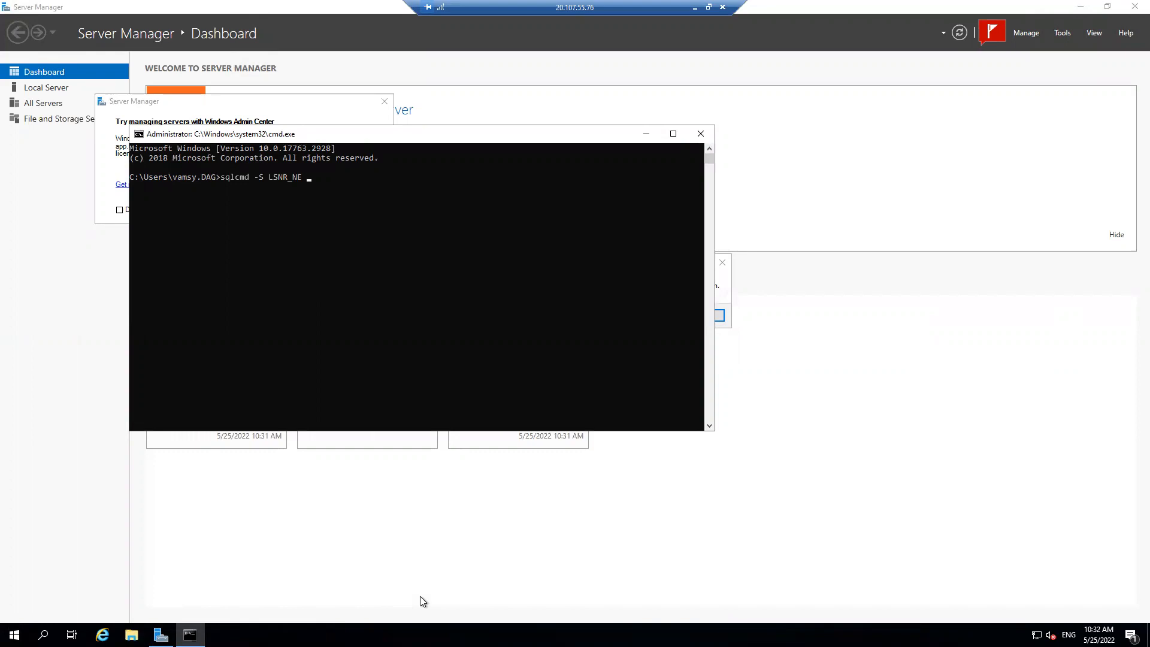
{"action": "key", "text": "Return"}
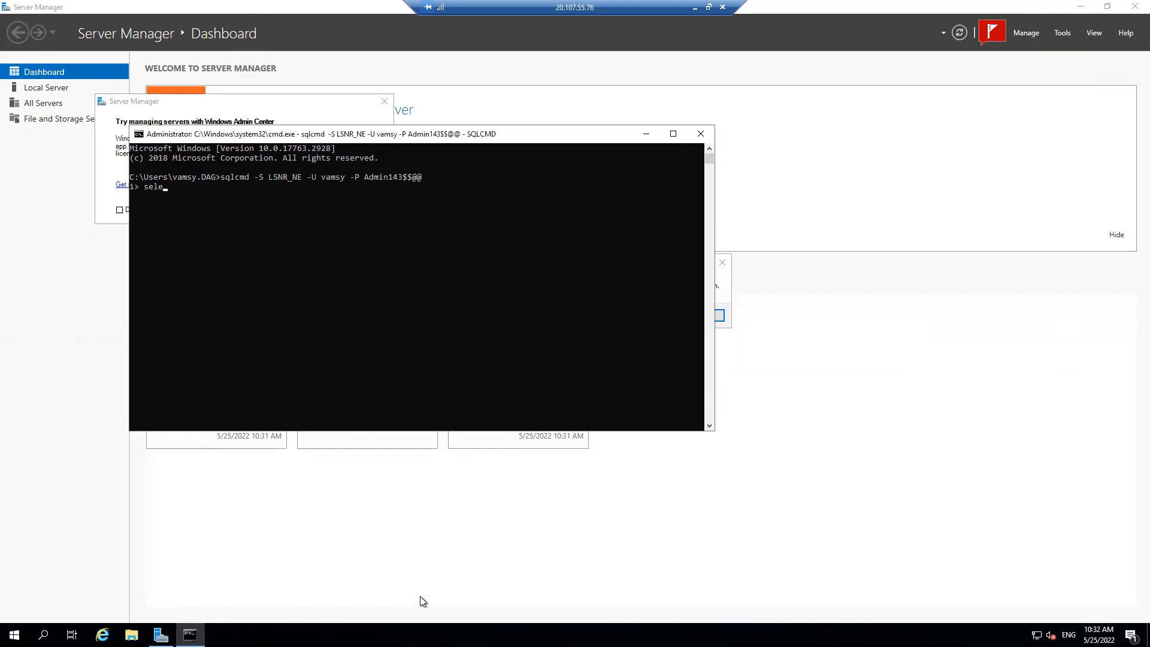
{"action": "key", "text": "Return"}
{"action": "key", "text": "Return"}
{"action": "key", "text": "Return"}
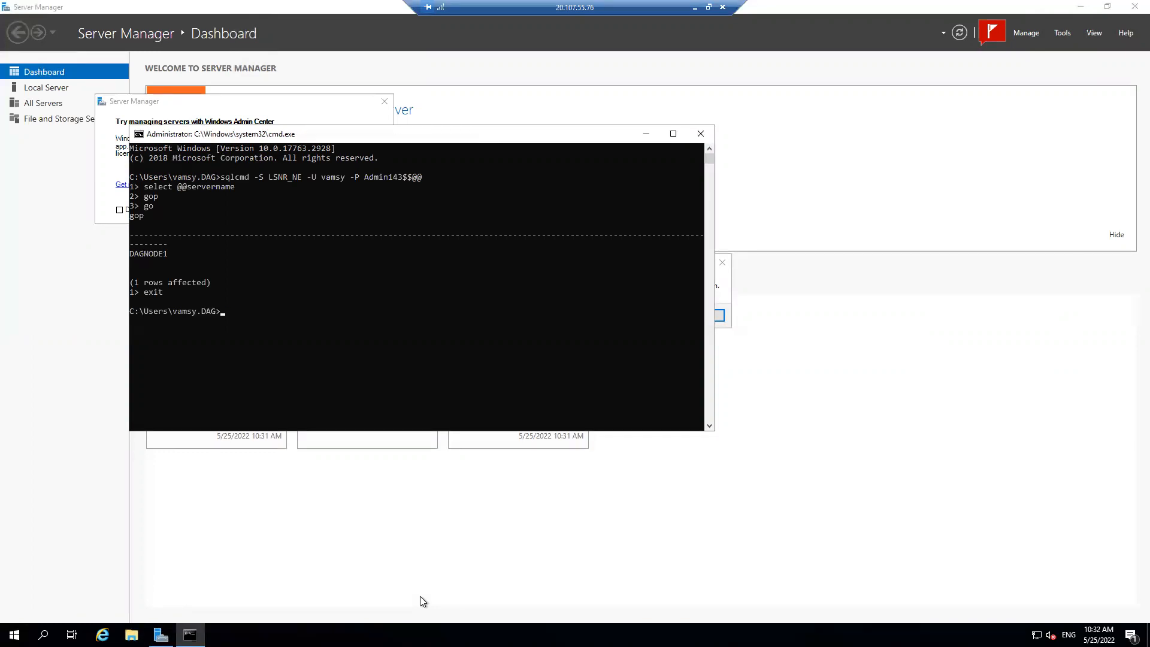
{"action": "key", "text": "Up"}
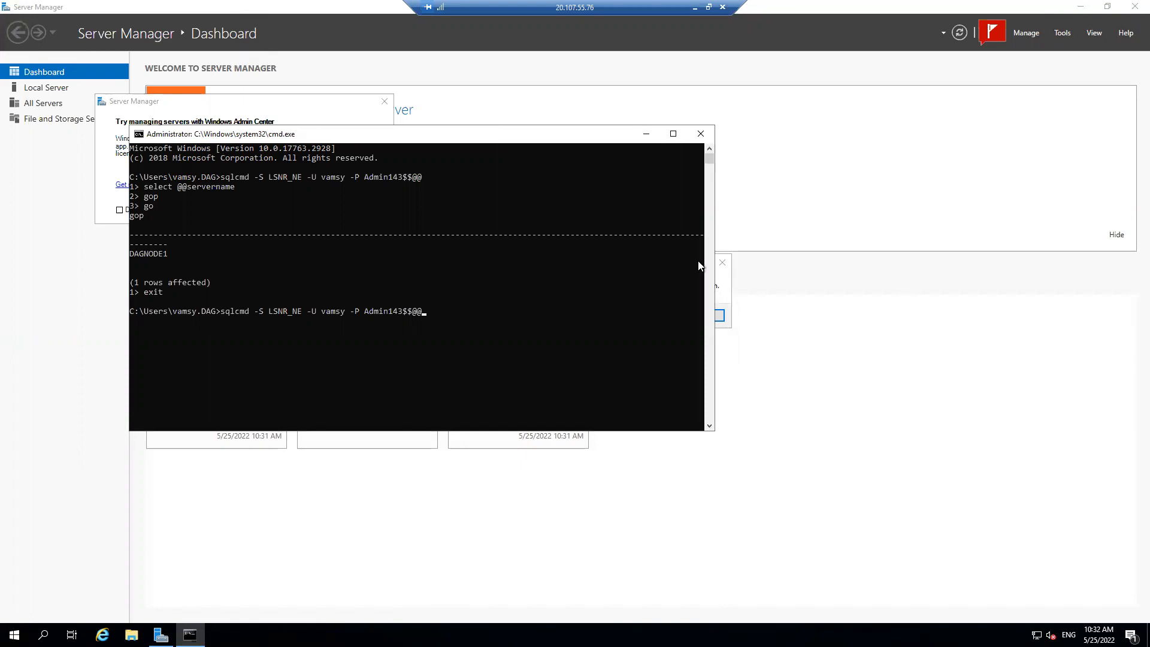
{"action": "left_click", "coordinate": [702, 6]}
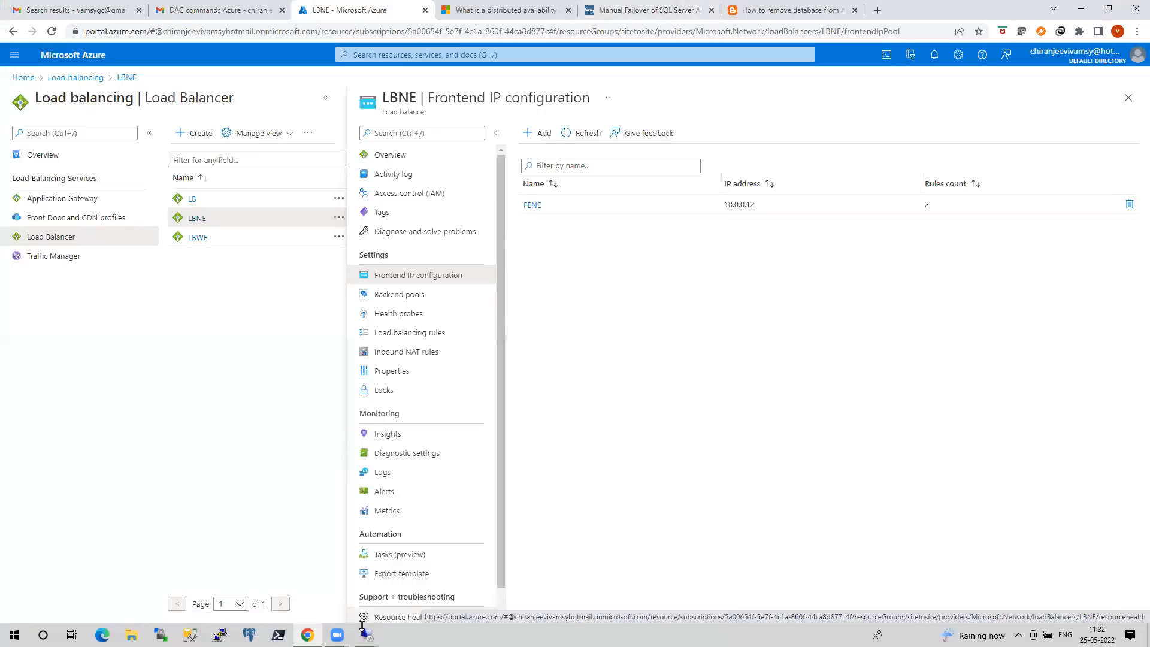
Fail AGNE over to DAGNODE2 with the Failover wizard and check the role in Failover Cluster Manager
{"action": "mouse_move", "coordinate": [367, 634]}
{"action": "left_click", "coordinate": [330, 590]}
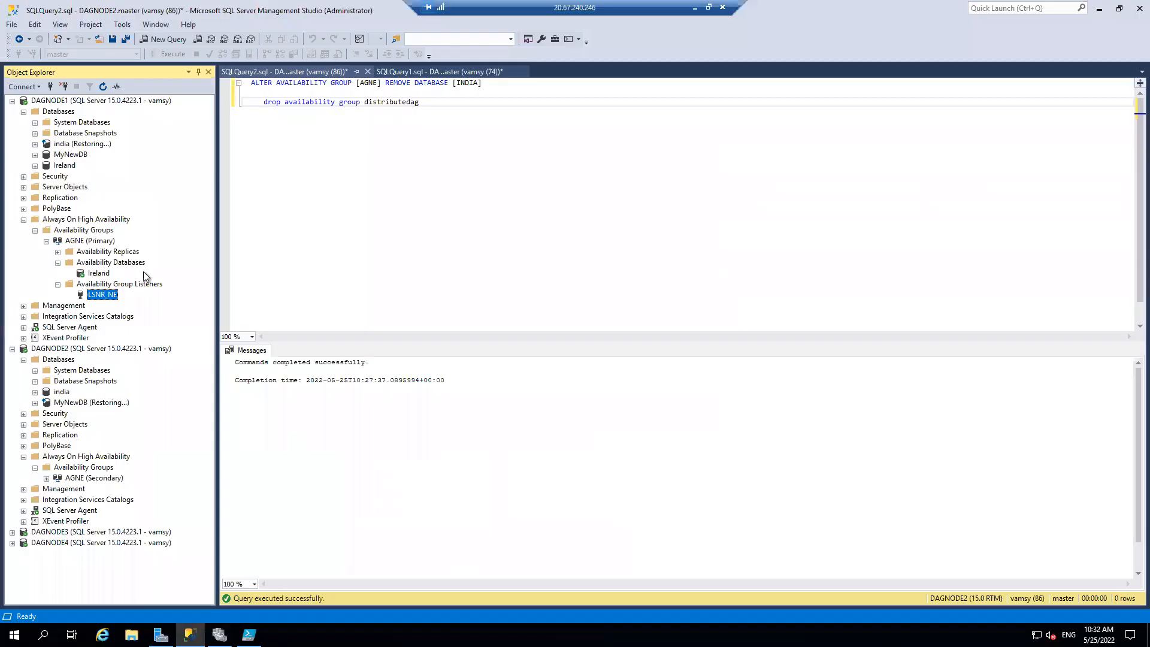
{"action": "right_click", "coordinate": [81, 476]}
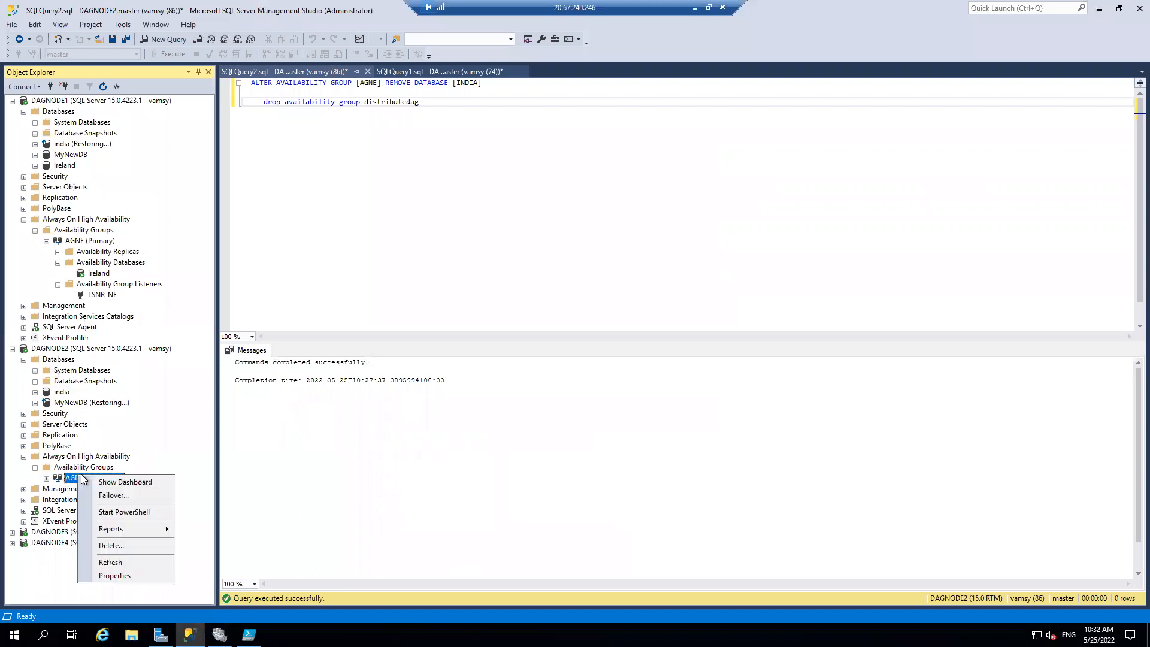
{"action": "left_click", "coordinate": [117, 496]}
{"action": "left_click", "coordinate": [715, 517]}
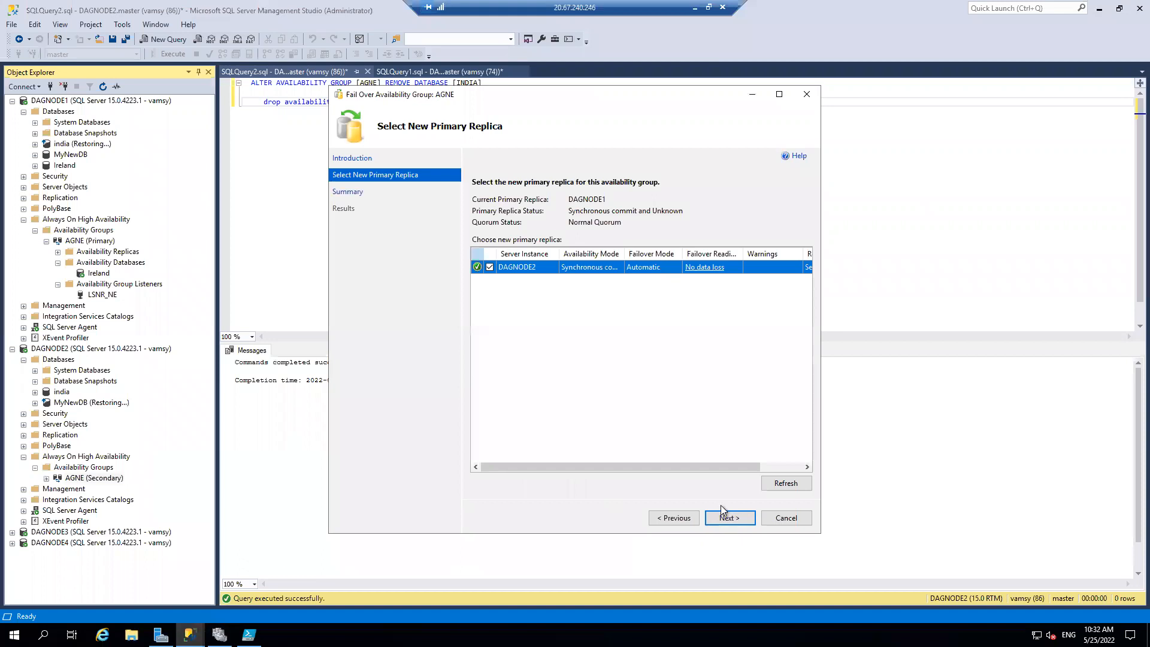
{"action": "left_click", "coordinate": [730, 517]}
{"action": "left_click", "coordinate": [730, 518]}
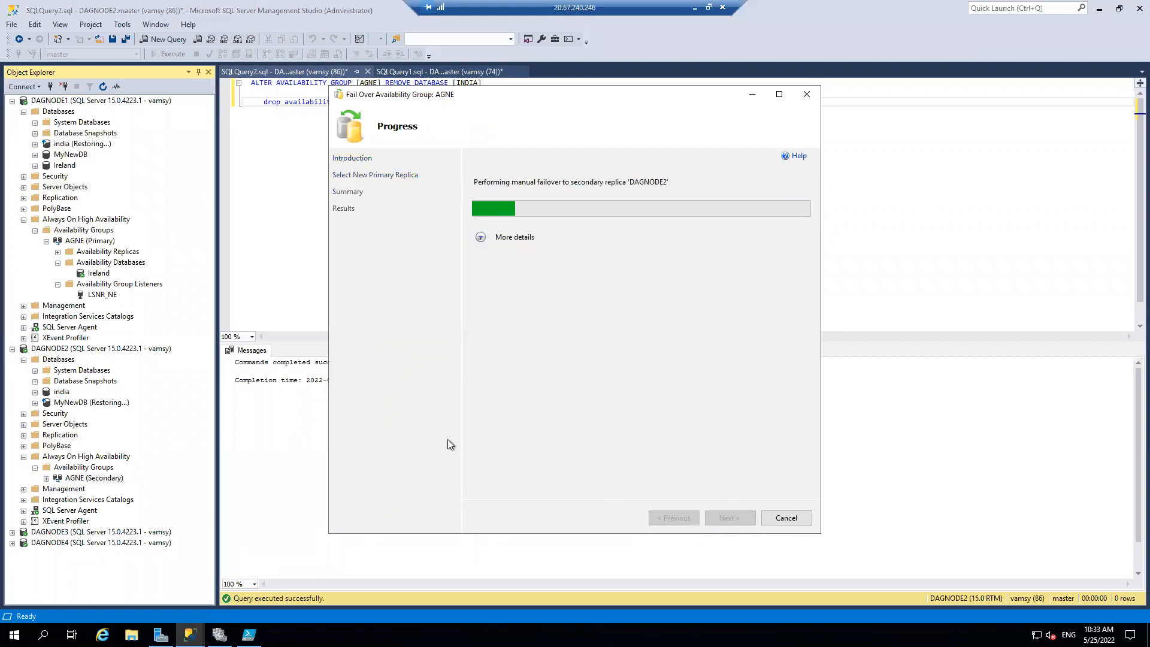
{"action": "left_click", "coordinate": [219, 634]}
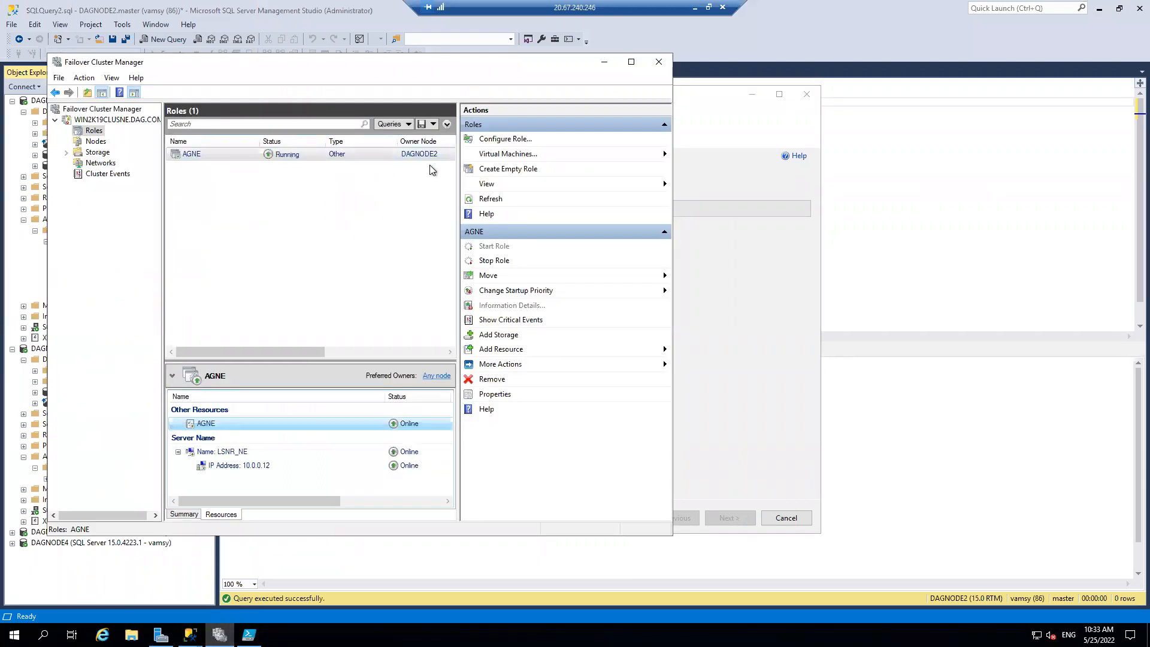
{"action": "key", "text": "alt+Tab"}
{"action": "left_click", "coordinate": [786, 518]}
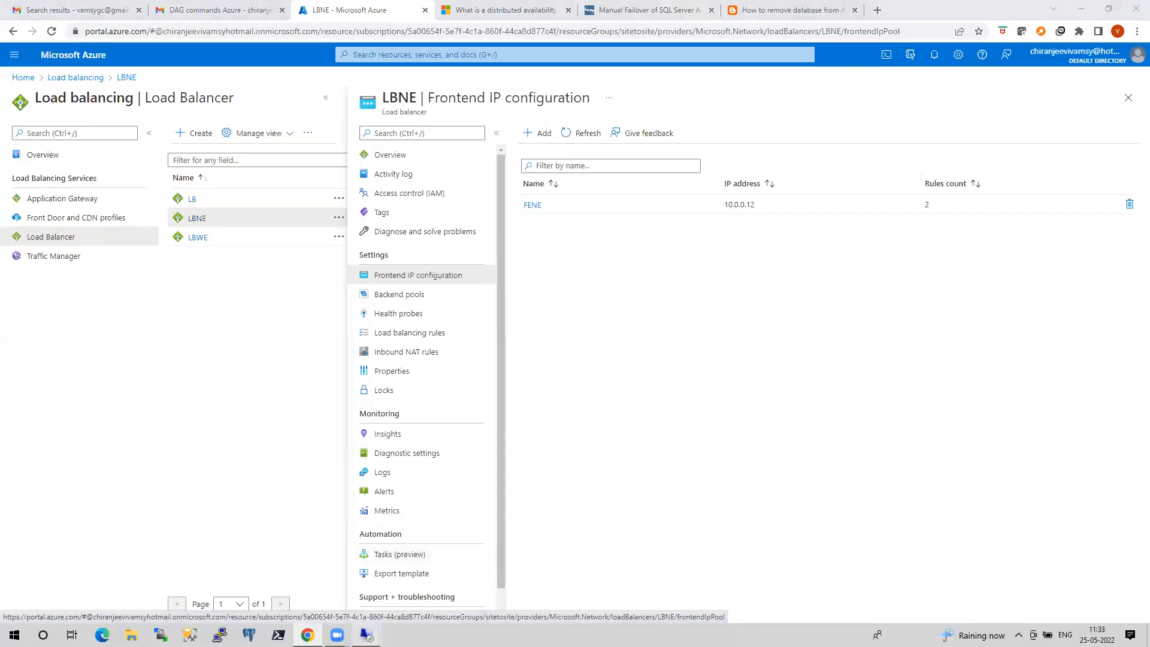
{"action": "mouse_move", "coordinate": [367, 635]}
{"action": "left_click", "coordinate": [523, 564]}
{"action": "key", "text": "Return"}
{"action": "type", "text": "go"}
{"action": "key", "text": "Up"}
{"action": "key", "text": "Up"}
{"action": "key", "text": "Up"}
{"action": "key", "text": "Up"}
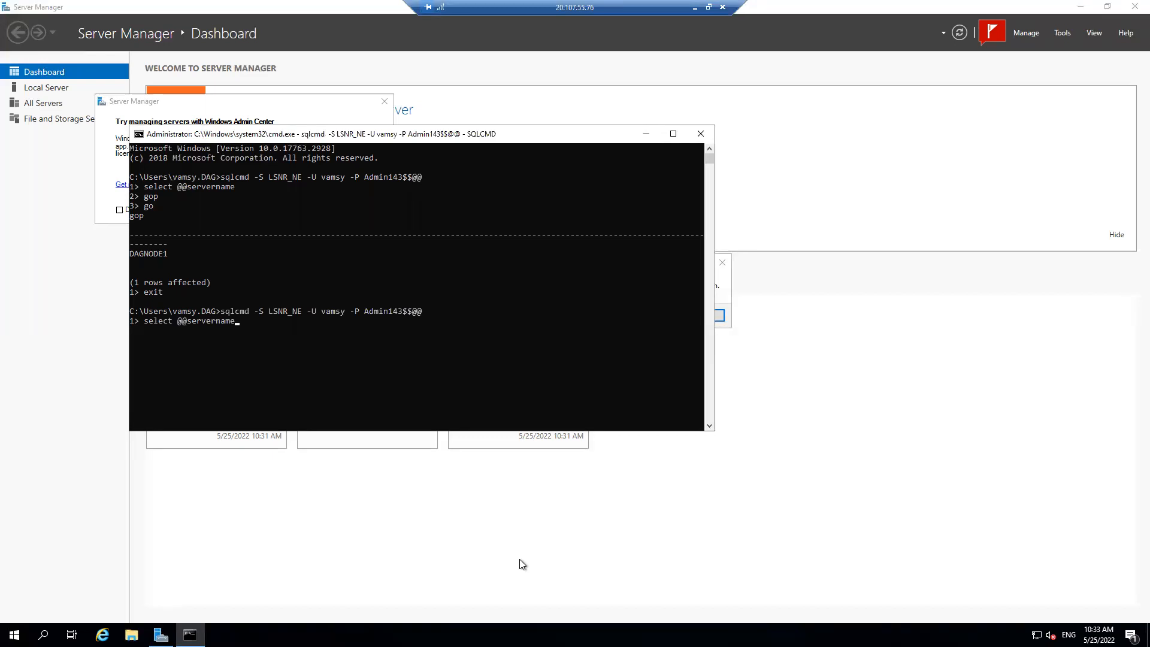
{"action": "key", "text": "Up"}
{"action": "key", "text": "Down"}
{"action": "key", "text": "Return"}
{"action": "key", "text": "Return"}
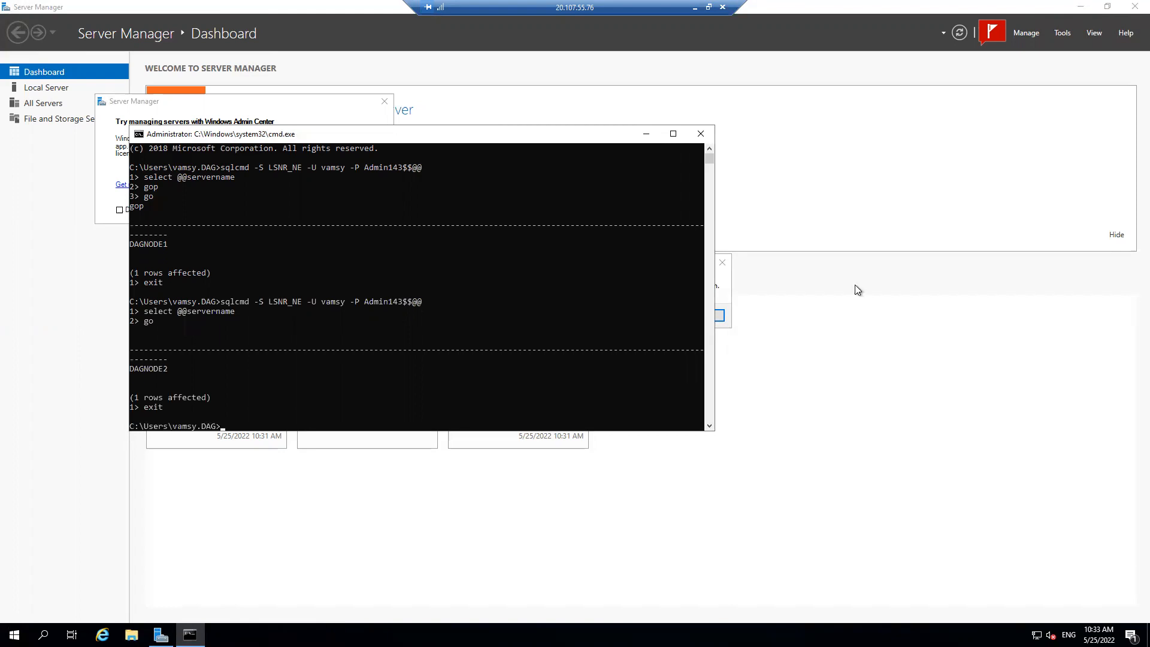
Return to the SSMS remote session and start a new availability group under DAGNODE3
{"action": "left_click", "coordinate": [695, 7]}
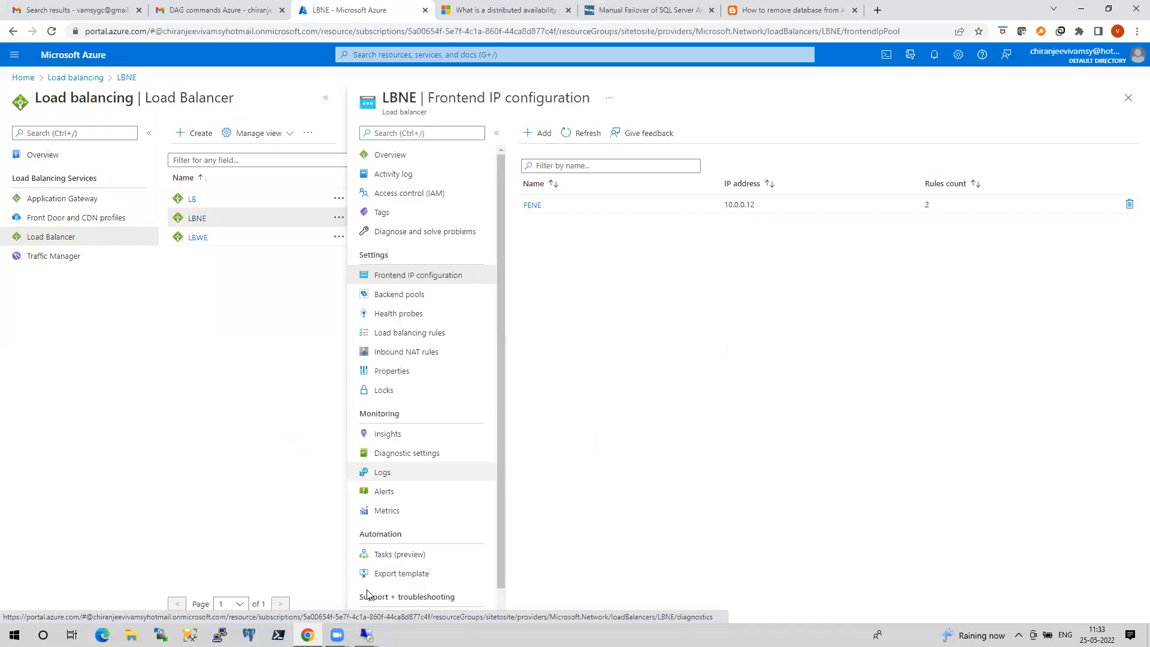
{"action": "mouse_move", "coordinate": [366, 634]}
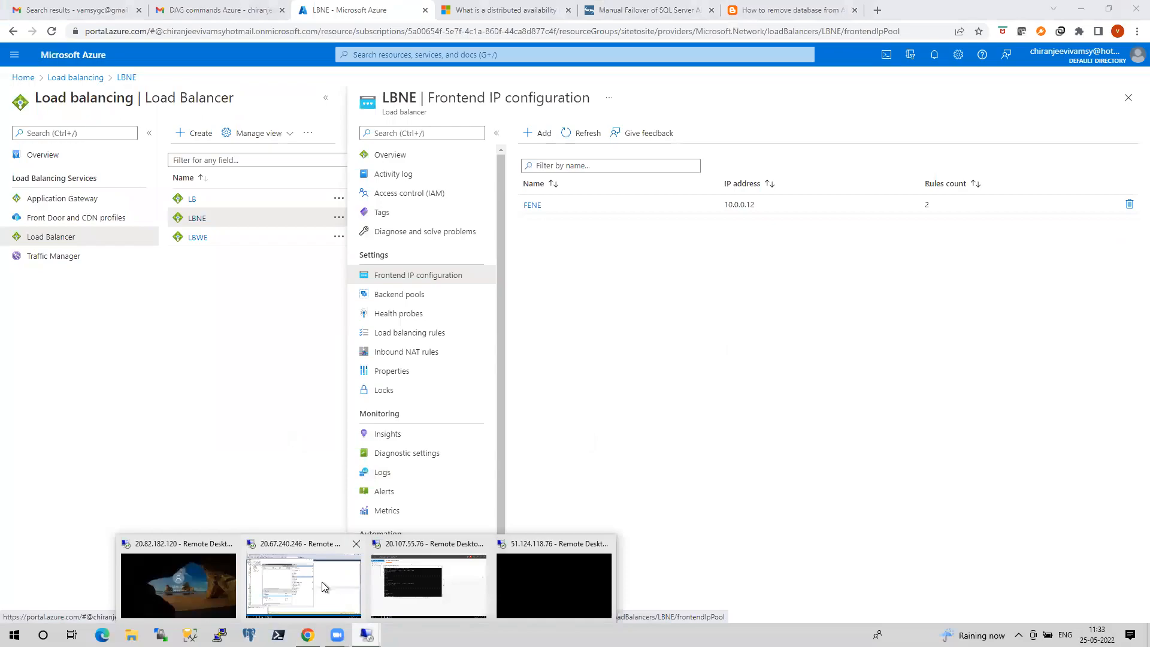
{"action": "left_click", "coordinate": [342, 600]}
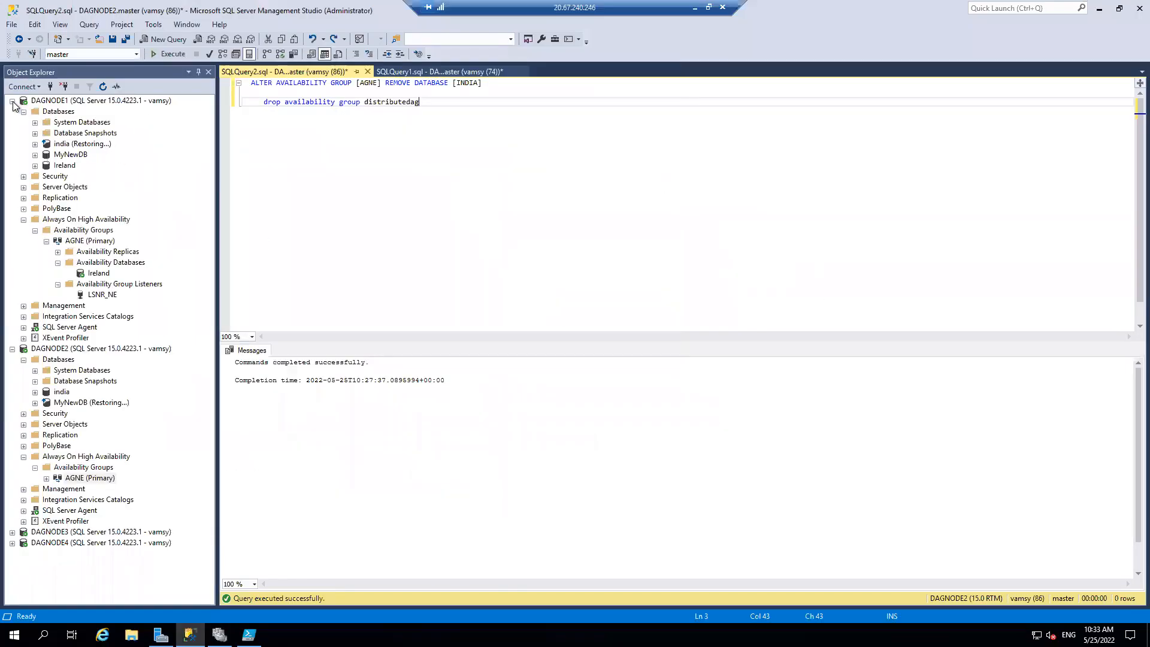
{"action": "left_click", "coordinate": [12, 100]}
{"action": "left_click", "coordinate": [12, 111]}
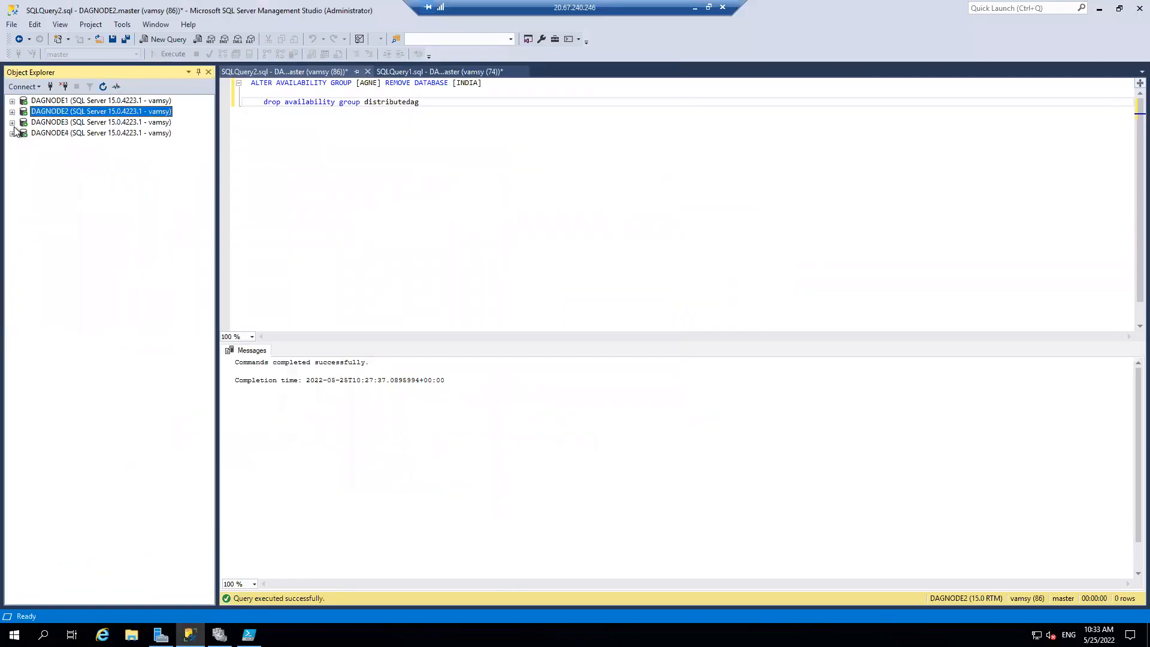
{"action": "left_click", "coordinate": [12, 122]}
{"action": "left_click", "coordinate": [64, 198]}
{"action": "right_click", "coordinate": [64, 199]}
{"action": "left_click", "coordinate": [102, 219]}
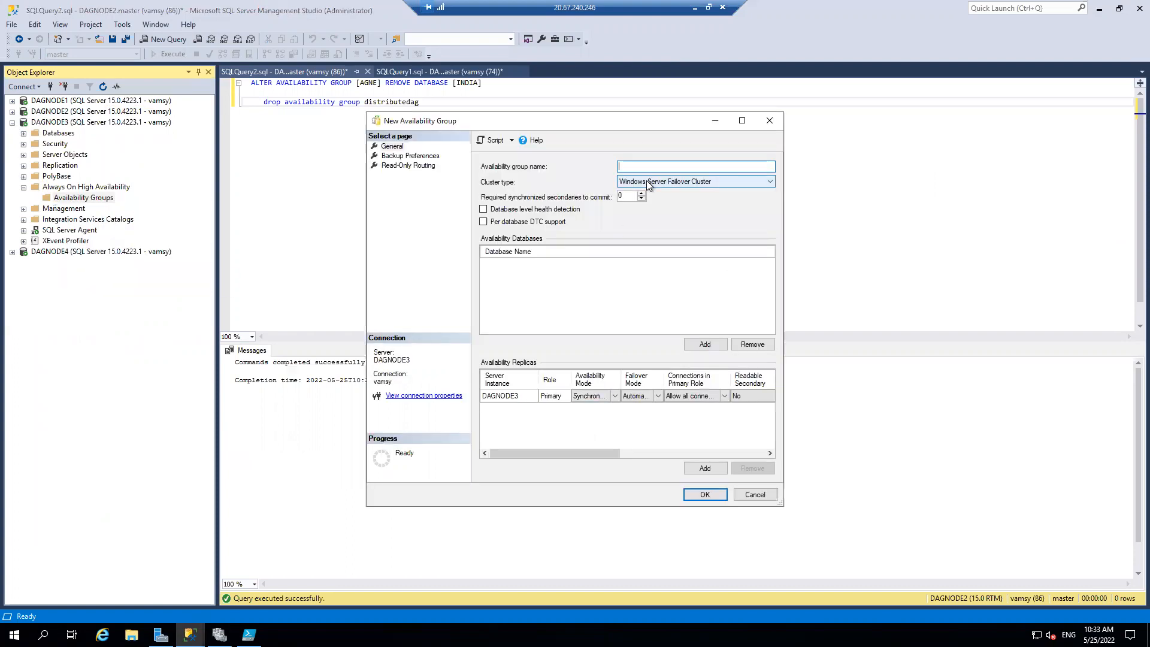
Name the availability group AGWE and add DAGNODE4 as a second replica
{"action": "type", "text": "AGWE"}
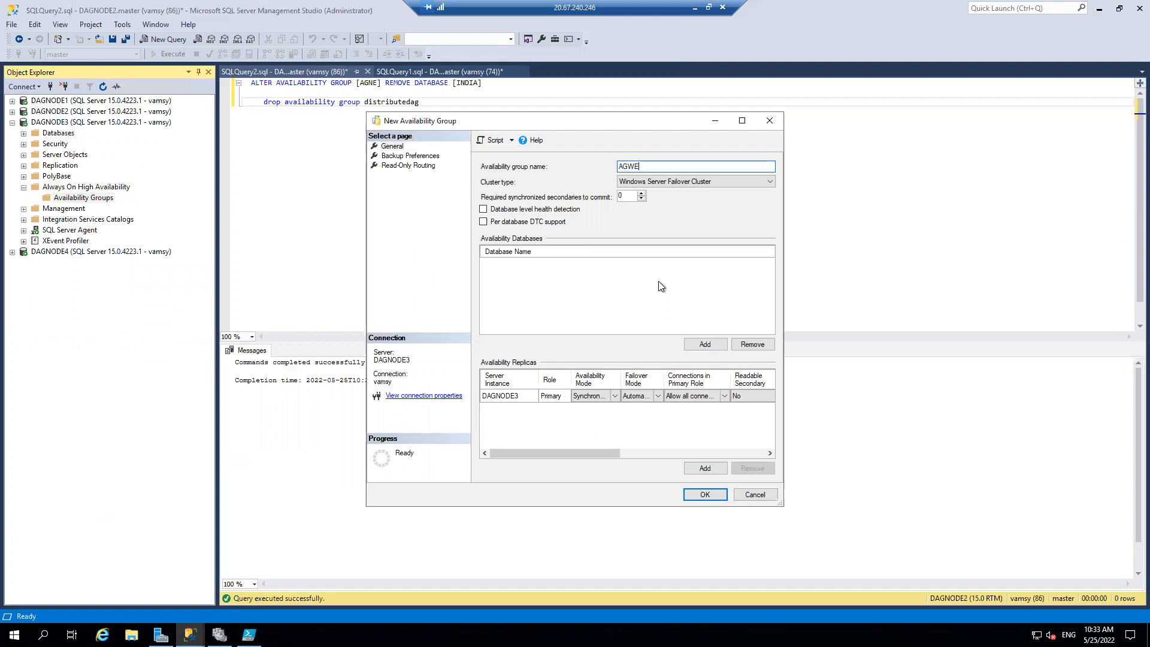
{"action": "left_click", "coordinate": [695, 469]}
{"action": "left_click", "coordinate": [516, 409]}
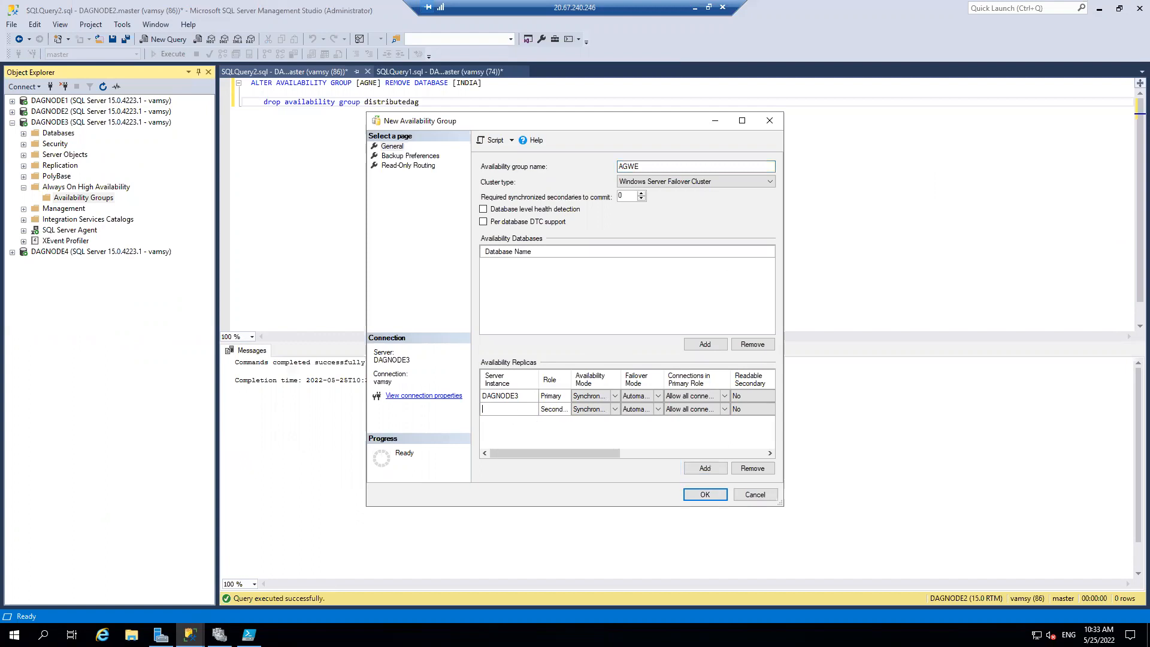
{"action": "type", "text": "DAGNODE4"}
{"action": "left_click", "coordinate": [631, 455]}
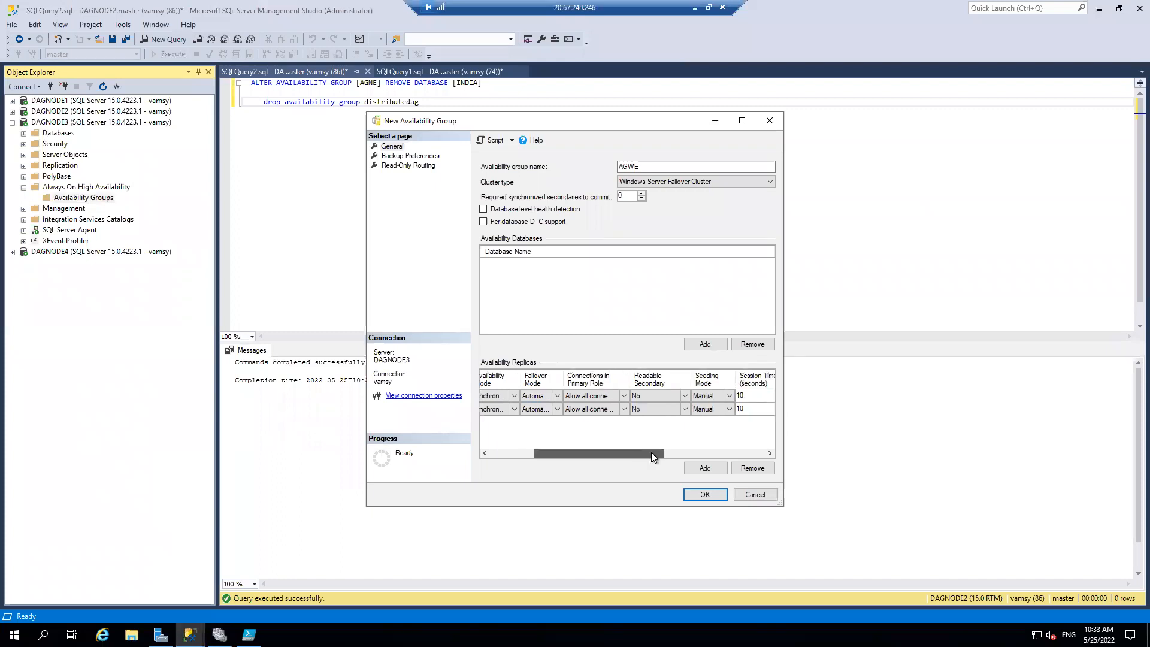
Set the seeding mode to Automatic for both DAGNODE3 and DAGNODE4
{"action": "left_click", "coordinate": [728, 396]}
{"action": "left_click", "coordinate": [729, 407]}
{"action": "left_click", "coordinate": [729, 410]}
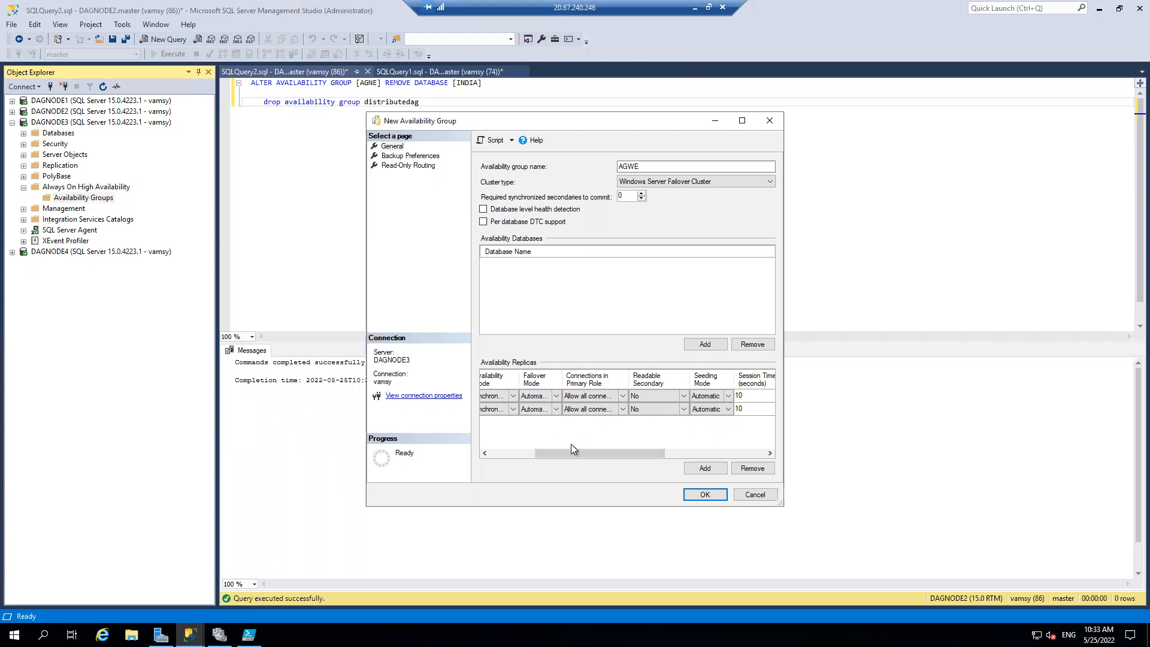
{"action": "left_click_drag", "start_coordinate": [569, 451], "coordinate": [538, 452]}
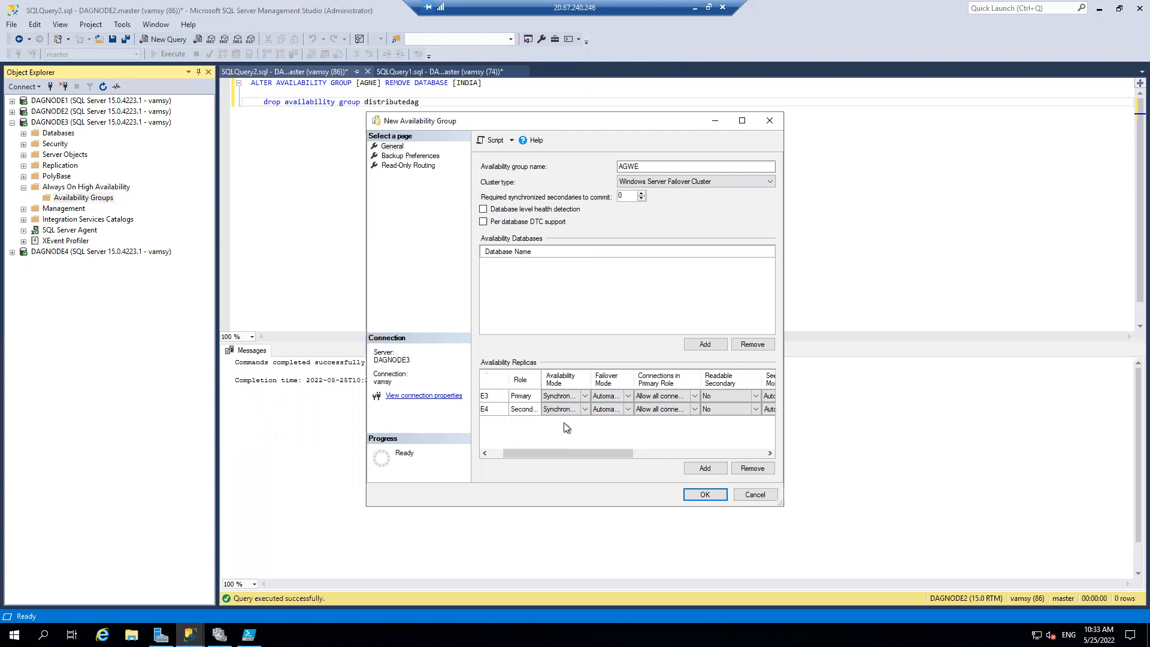
{"action": "left_click_drag", "start_coordinate": [605, 451], "coordinate": [565, 454]}
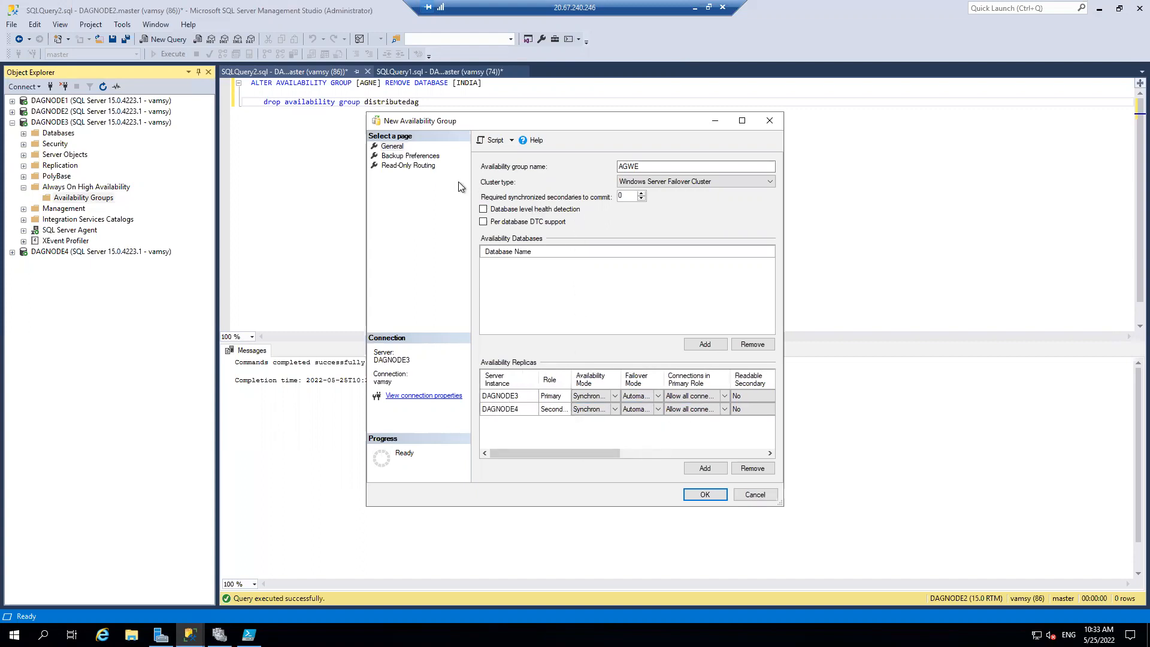
{"action": "left_click_drag", "start_coordinate": [602, 453], "coordinate": [749, 460]}
Create AGWE, then review and close the AGNE availability group properties on DAGNODE1
{"action": "left_click", "coordinate": [703, 495]}
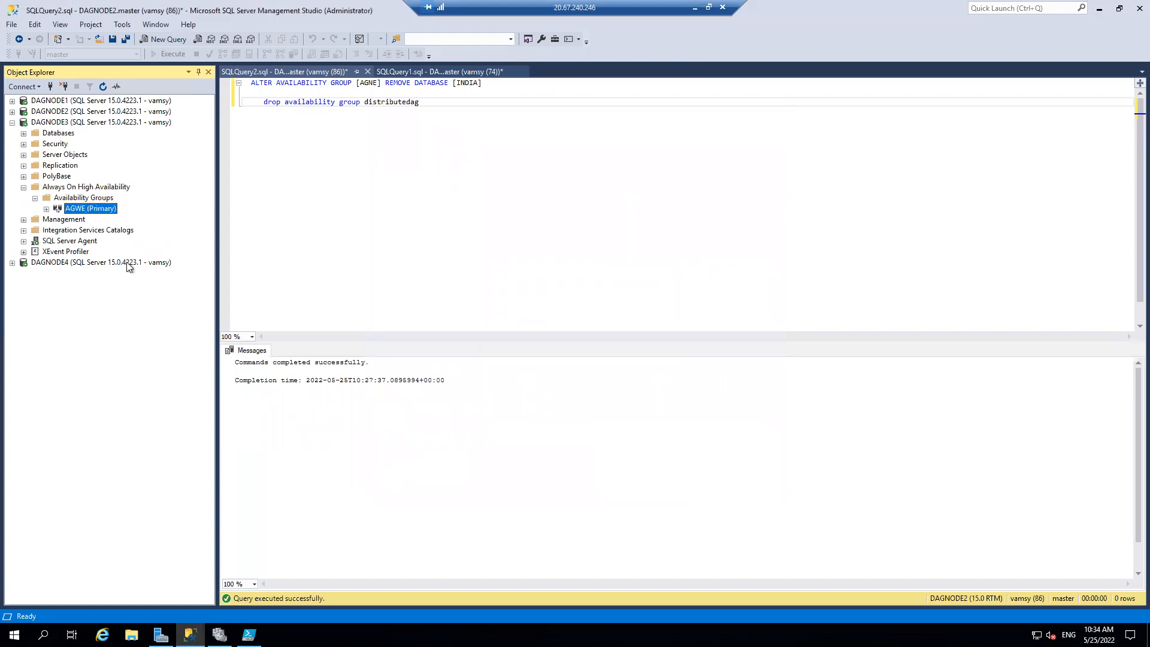
{"action": "left_click", "coordinate": [12, 100]}
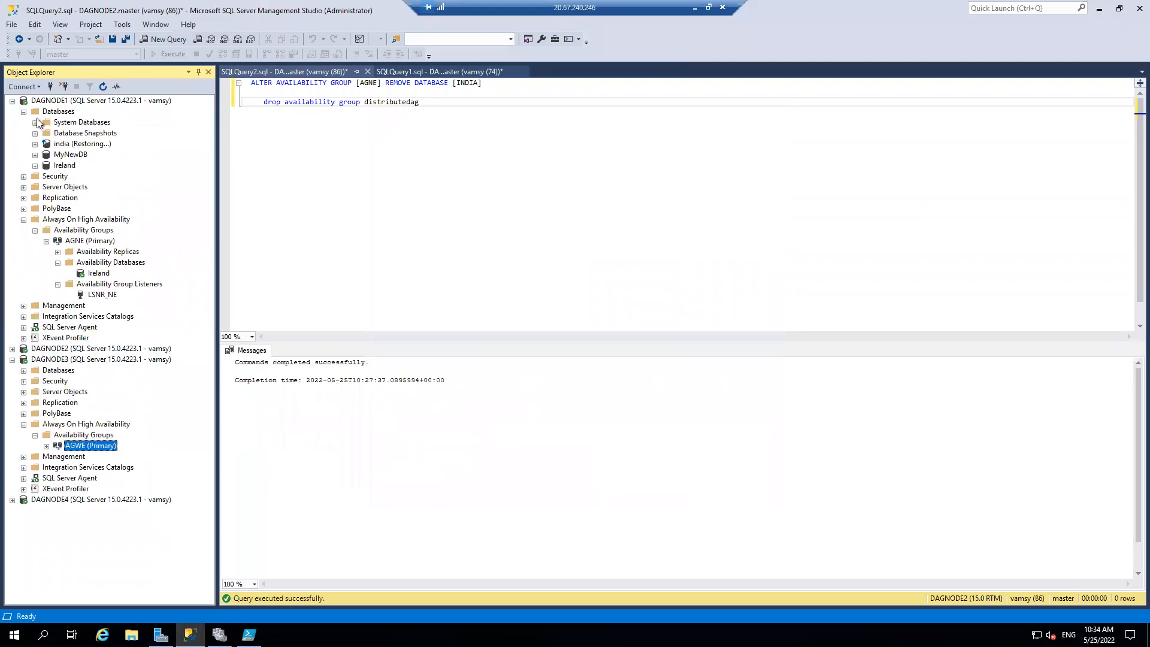
{"action": "right_click", "coordinate": [106, 240]}
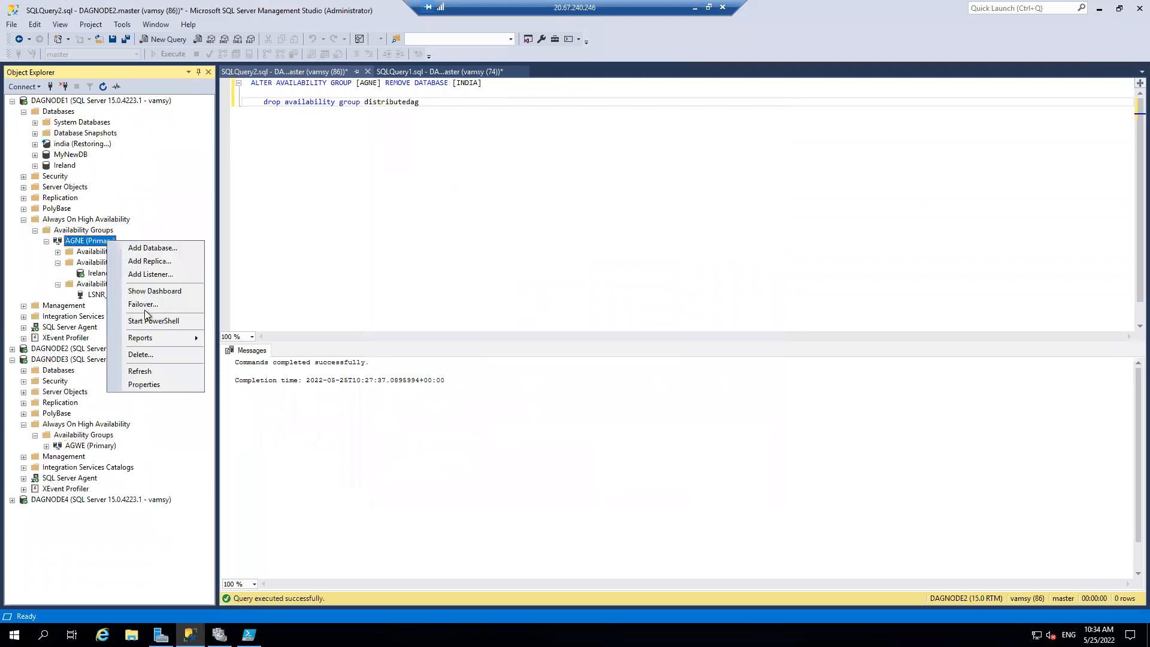
{"action": "left_click", "coordinate": [131, 385]}
{"action": "left_click_drag", "start_coordinate": [583, 455], "coordinate": [655, 452]}
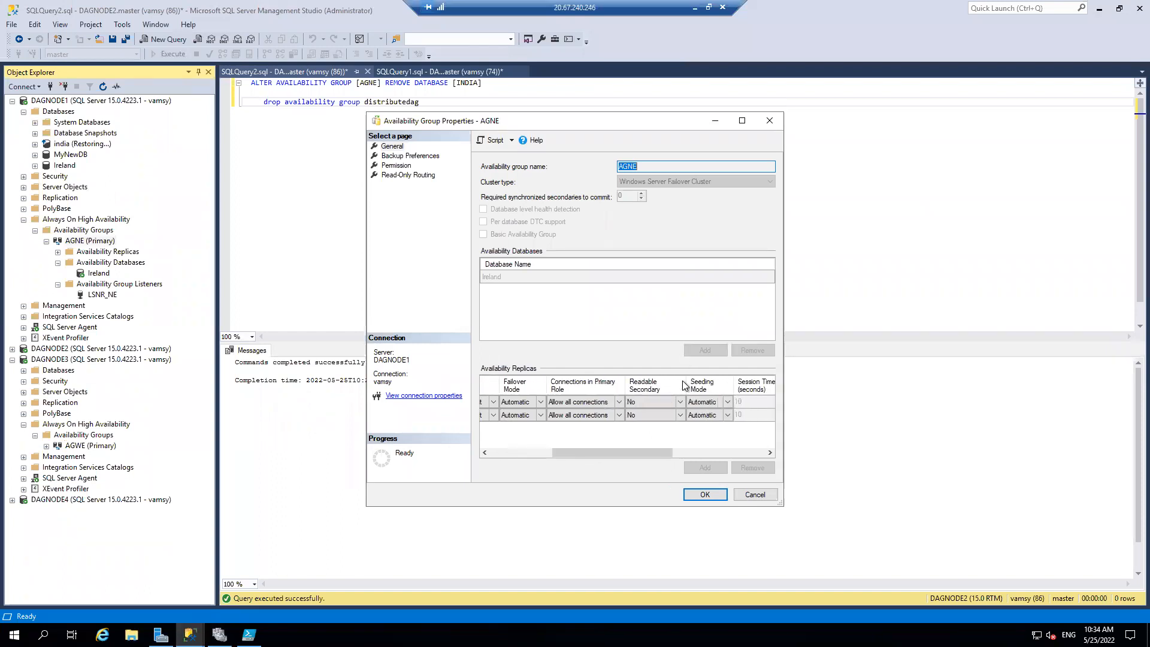
{"action": "left_click", "coordinate": [755, 494]}
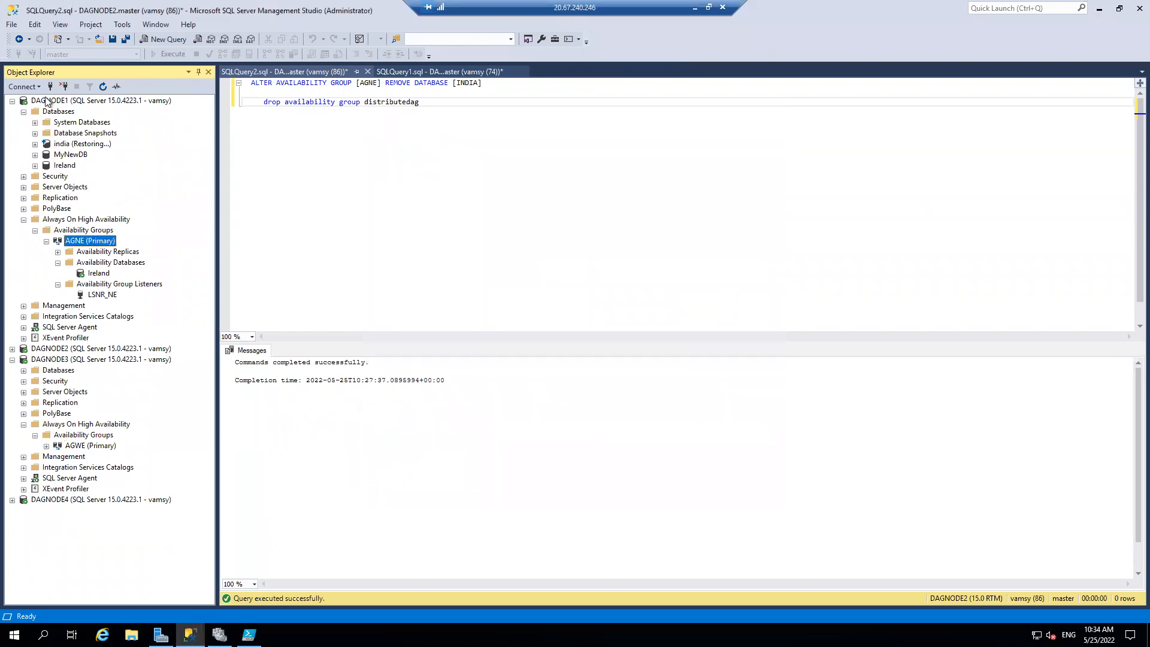
Refresh AGWE and expand its Availability Replicas to show DAGNODE3 and DAGNODE4
{"action": "left_click", "coordinate": [12, 100]}
{"action": "right_click", "coordinate": [84, 213]}
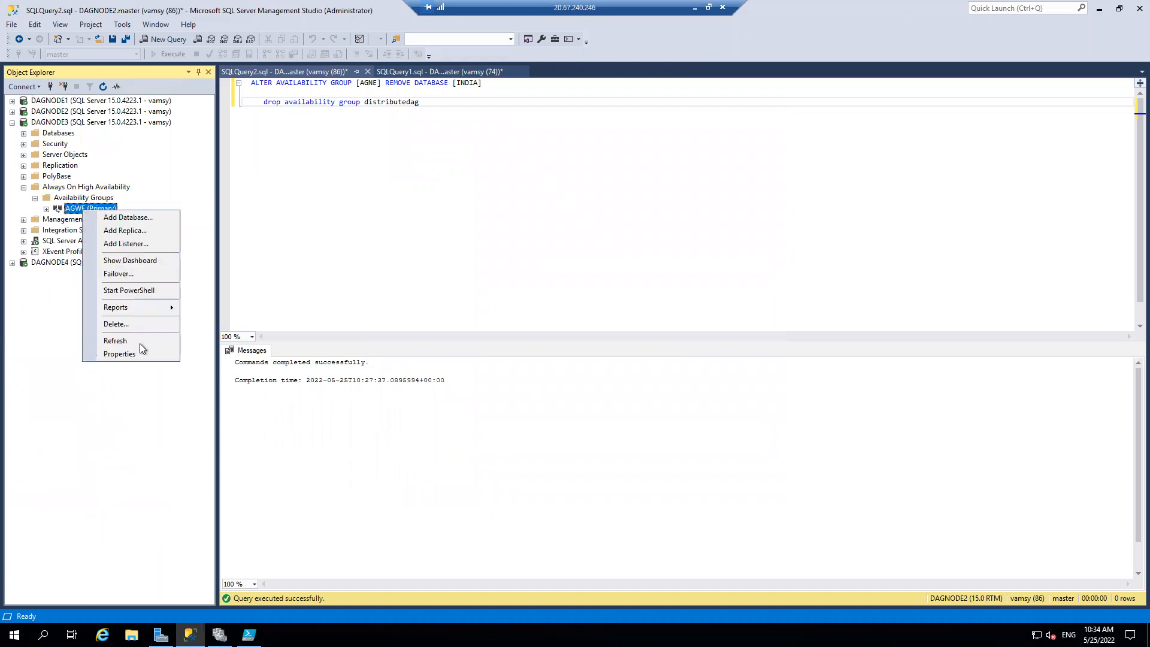
{"action": "left_click", "coordinate": [134, 343]}
{"action": "left_click", "coordinate": [46, 209]}
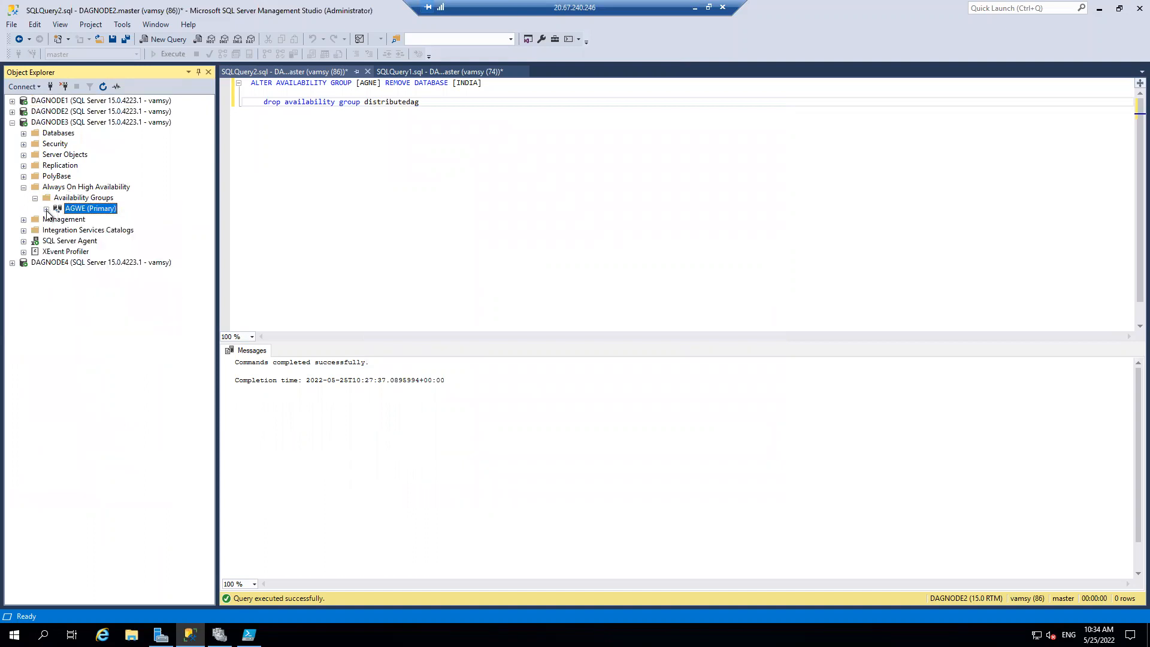
{"action": "left_click", "coordinate": [57, 220]}
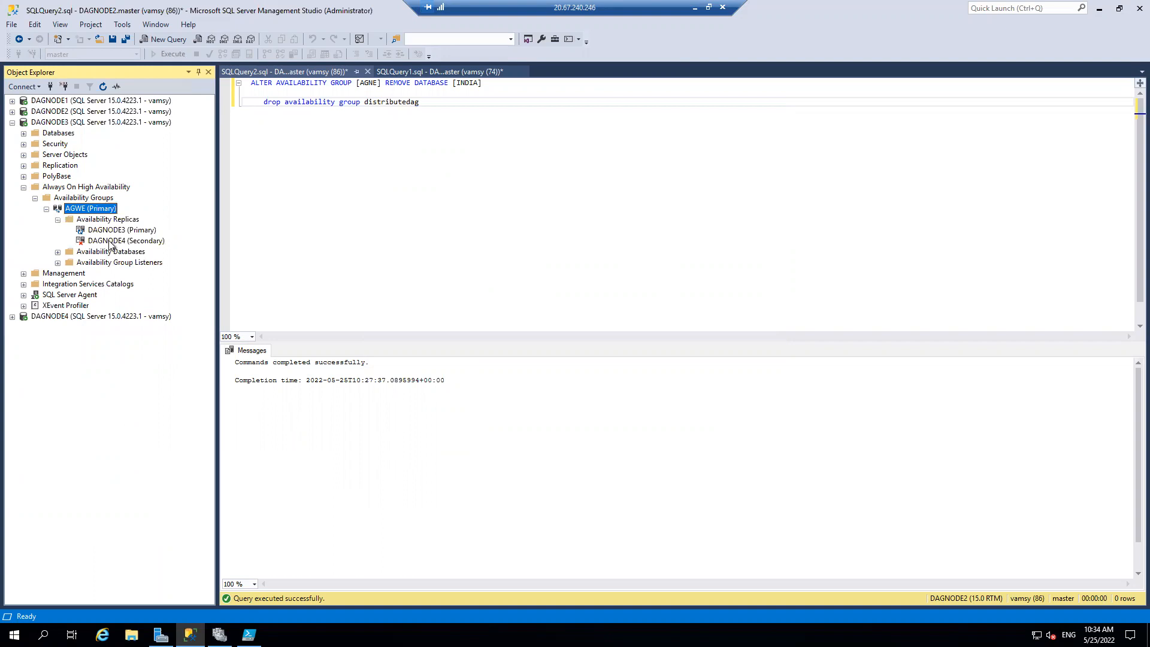
{"action": "right_click", "coordinate": [109, 240]}
Join DAGNODE4 to AGWE, connecting with SQL Server Authentication
{"action": "left_click", "coordinate": [139, 274]}
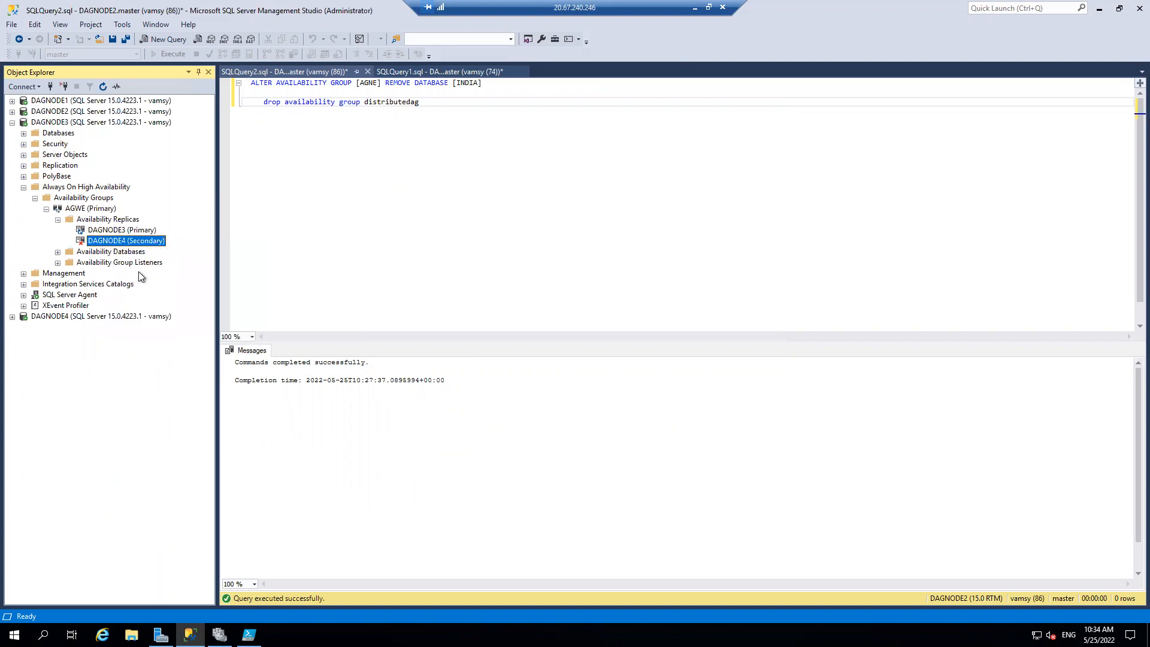
{"action": "left_click", "coordinate": [555, 264]}
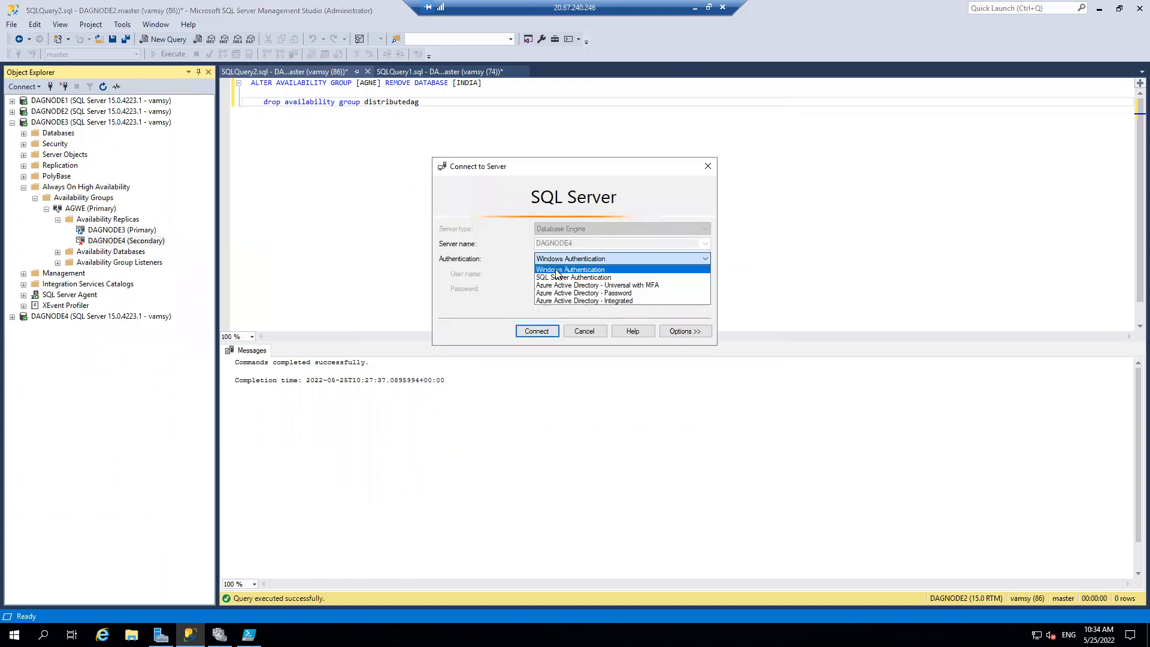
{"action": "left_click", "coordinate": [557, 275]}
{"action": "left_click", "coordinate": [555, 289]}
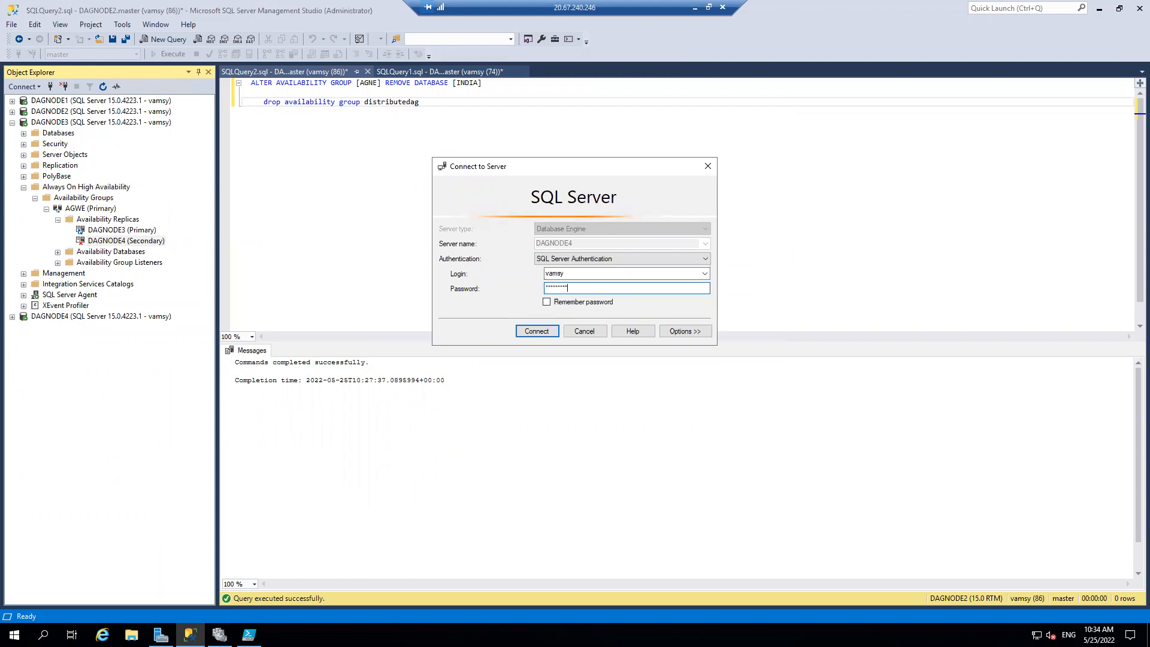
{"action": "key", "text": "Return"}
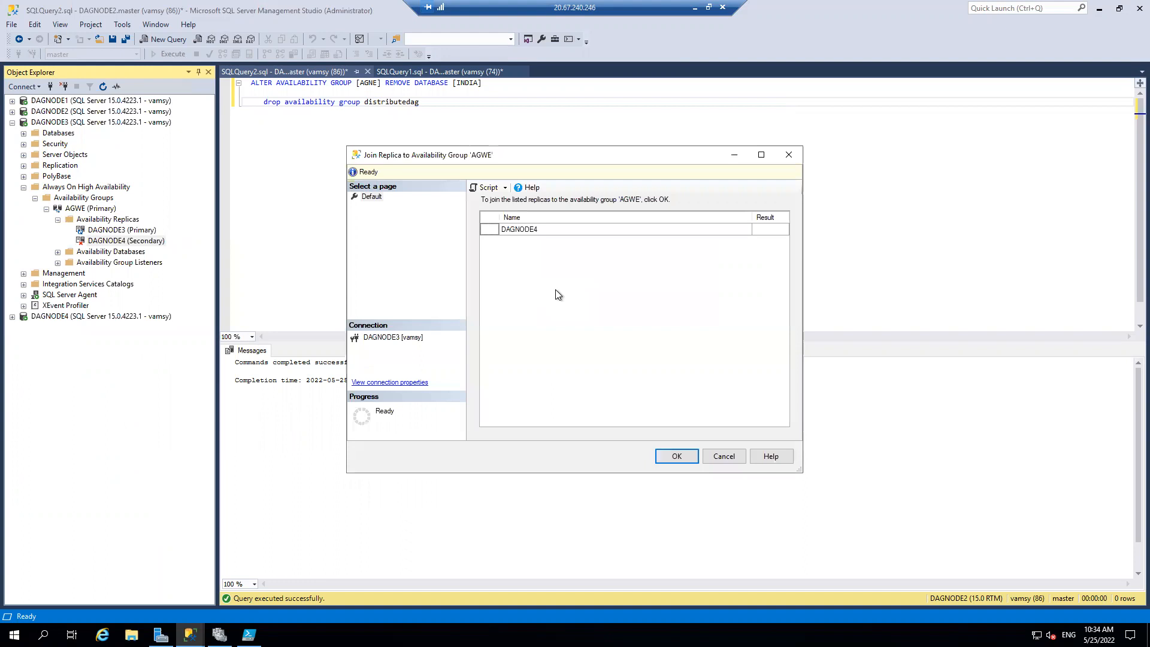
{"action": "left_click", "coordinate": [674, 457]}
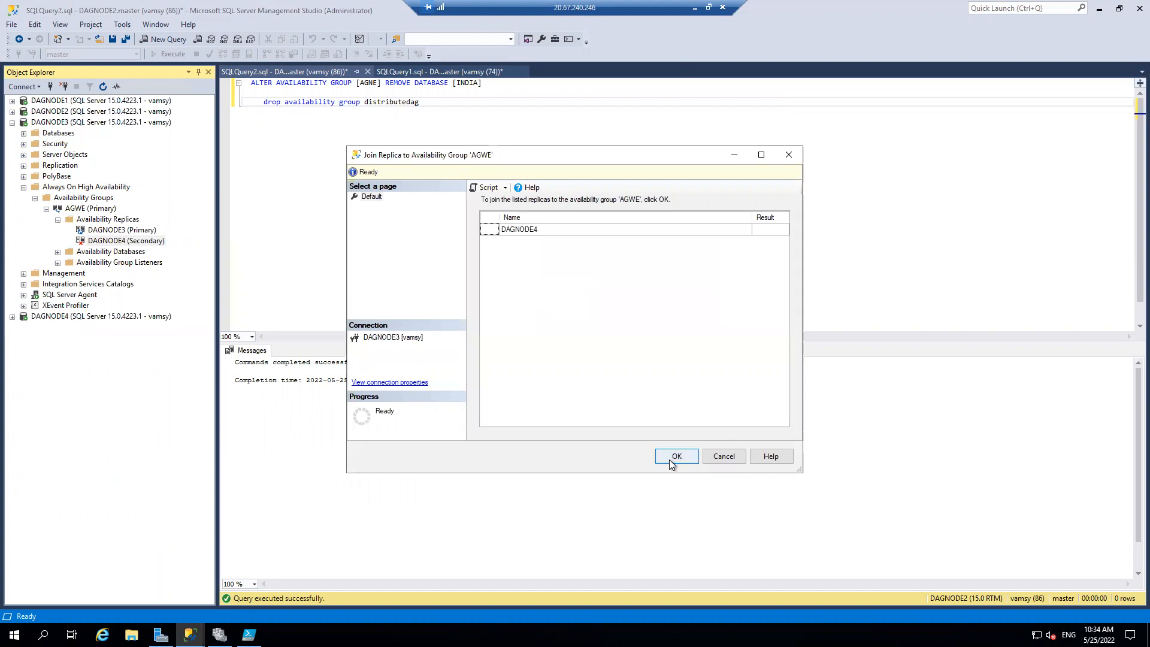
Refresh the DAGNODE4 replica status, collapse DAGNODE3's Always On branch and minimize the session
{"action": "right_click", "coordinate": [161, 241]}
{"action": "left_click", "coordinate": [167, 316]}
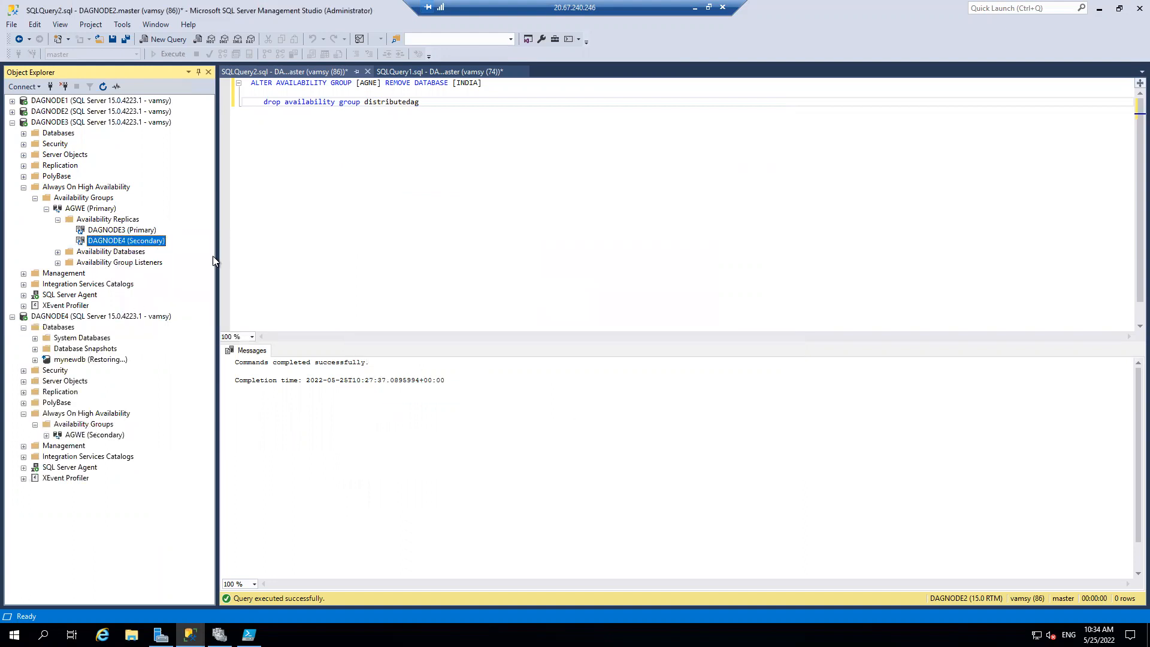
{"action": "left_click", "coordinate": [24, 187]}
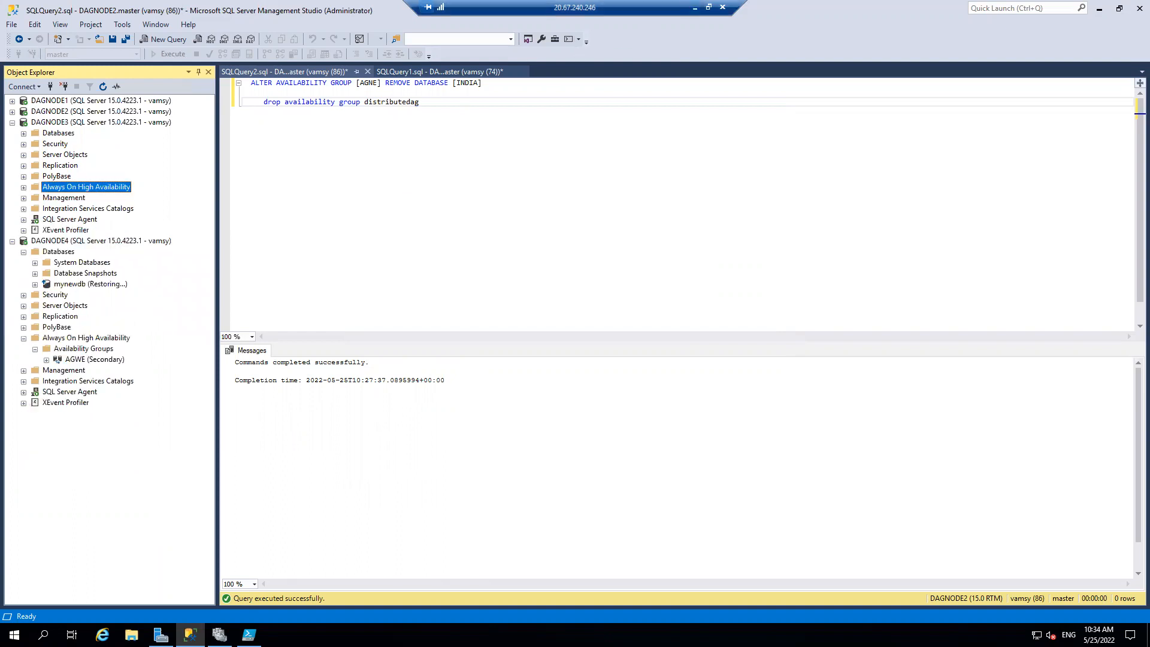
{"action": "left_click", "coordinate": [695, 7]}
On the remote desktop at 20.107.55.76, launch Windows PowerShell ISE
{"action": "mouse_move", "coordinate": [366, 634]}
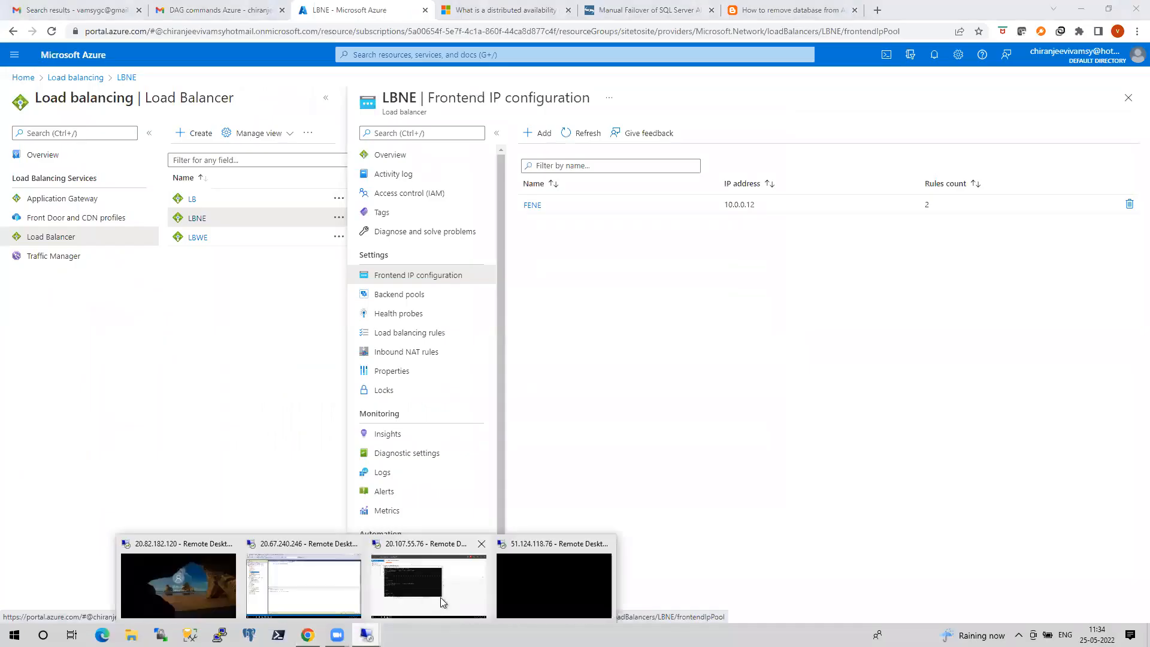
{"action": "left_click", "coordinate": [443, 602]}
{"action": "left_click", "coordinate": [15, 634]}
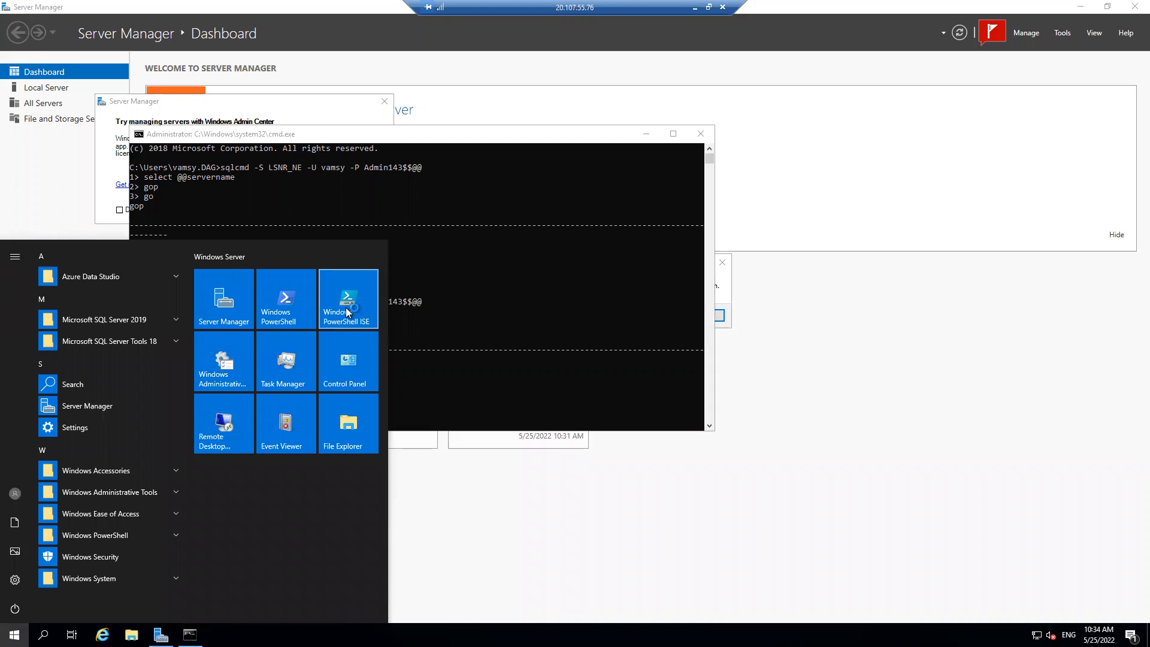
{"action": "left_click", "coordinate": [348, 312]}
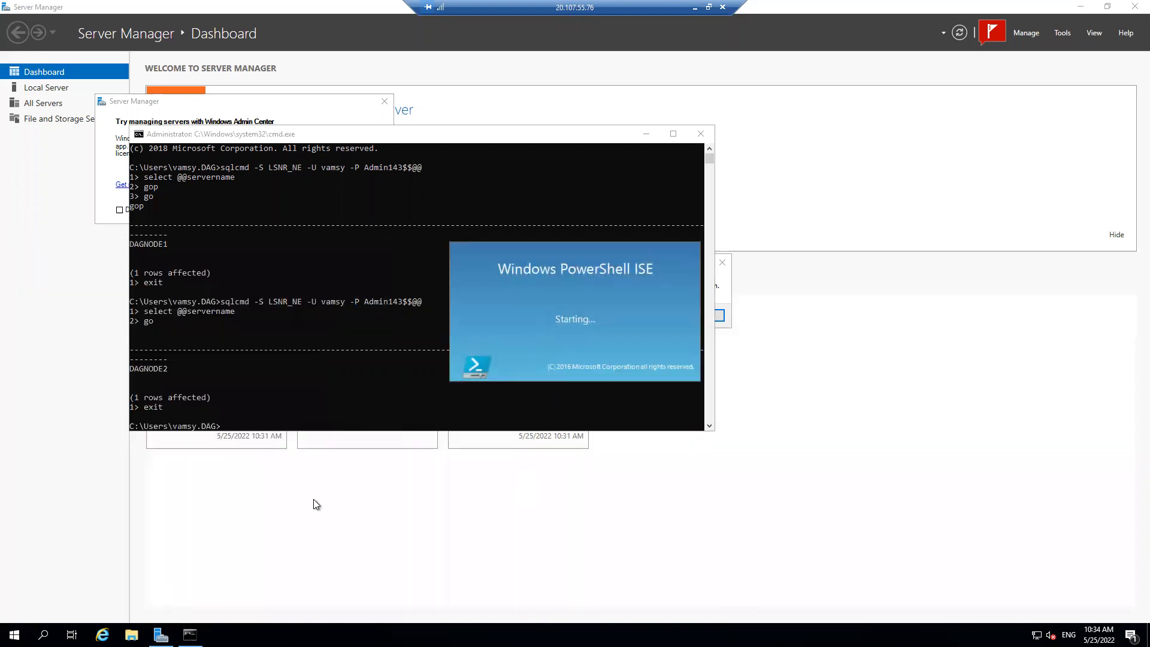
Start Failover Cluster Manager with cluadmin.msc, dismiss ISE's recovery warning and minimize ISE
{"action": "key", "text": "super+r"}
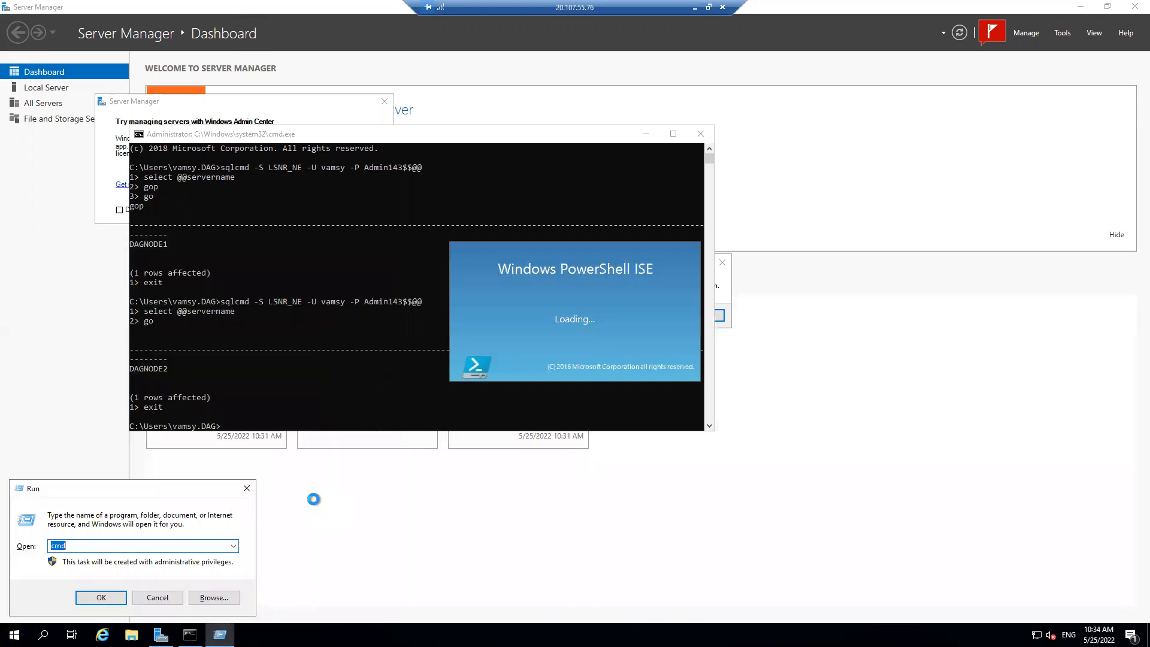
{"action": "type", "text": "clu"}
{"action": "key", "text": "Down"}
{"action": "key", "text": "Return"}
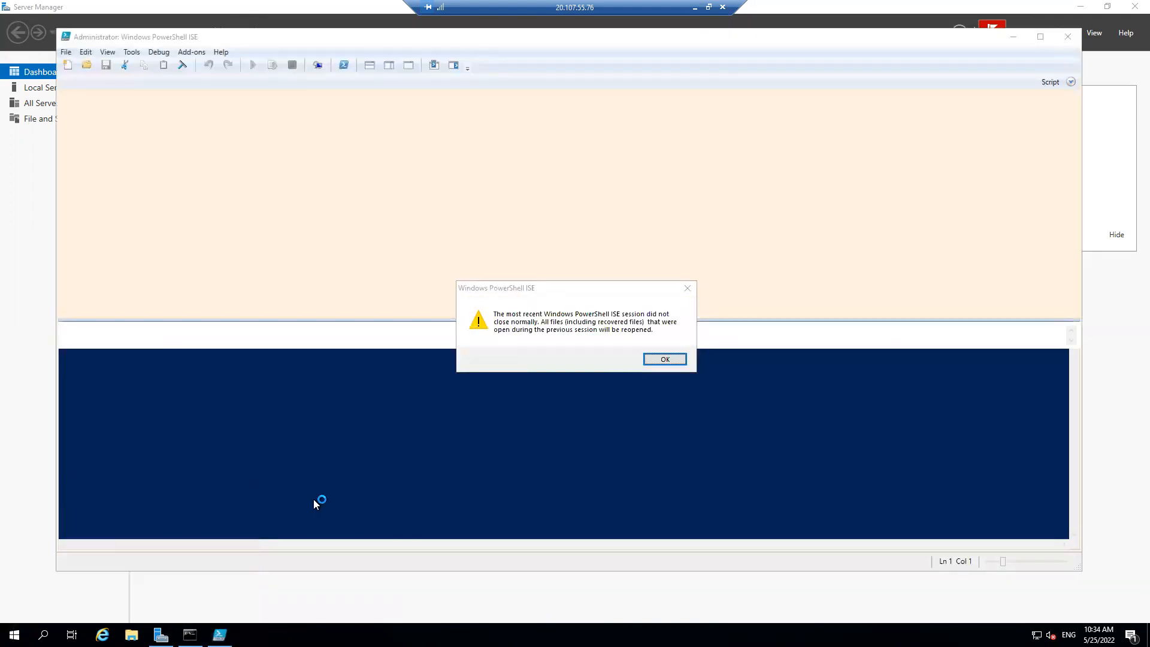
{"action": "left_click", "coordinate": [665, 359]}
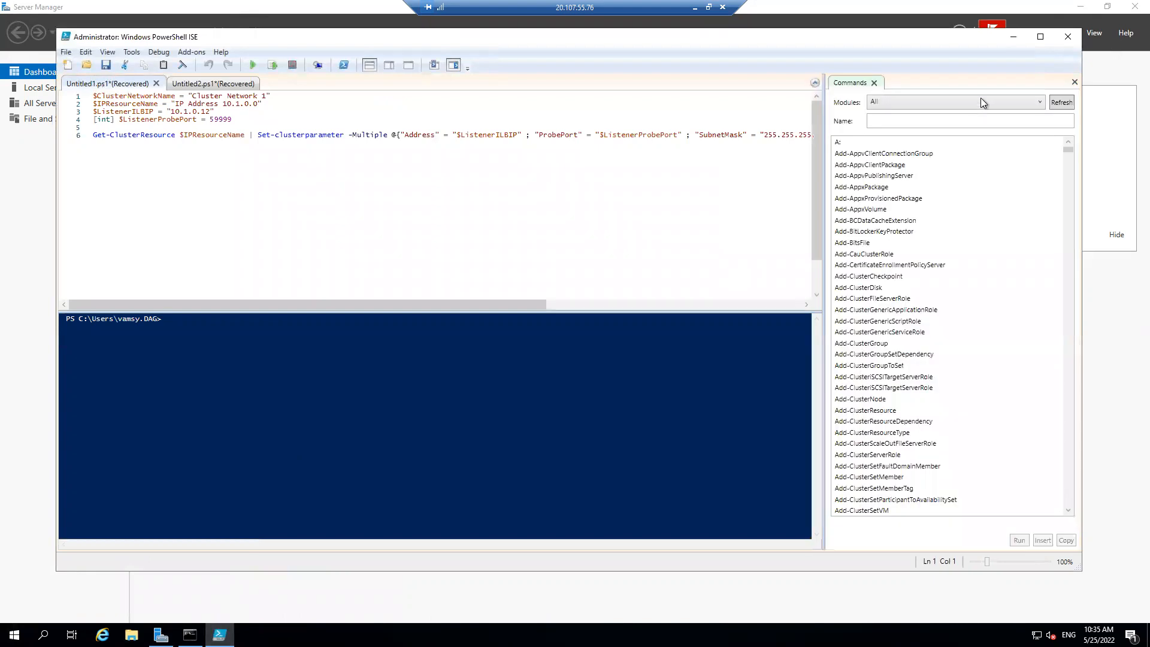
{"action": "left_click", "coordinate": [1014, 37]}
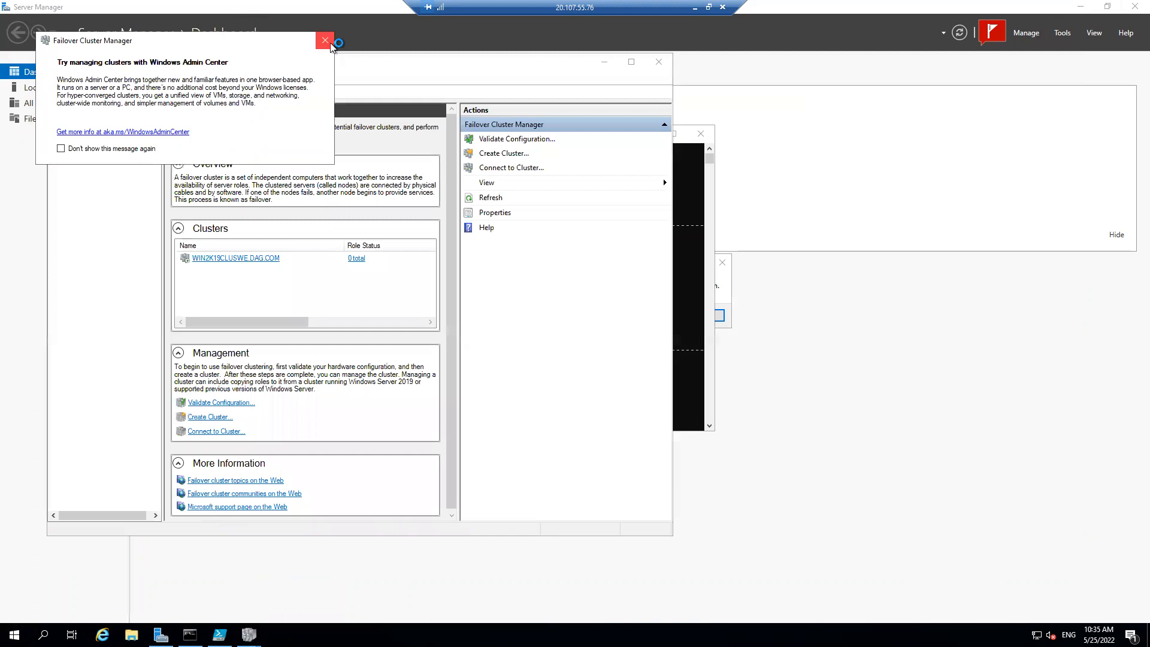
Show the WIN2K19CLUSWE.DAG.COM roles and add a Client Access Point resource to AGWE
{"action": "left_click", "coordinate": [325, 40]}
{"action": "left_click", "coordinate": [55, 120]}
{"action": "left_click", "coordinate": [94, 131]}
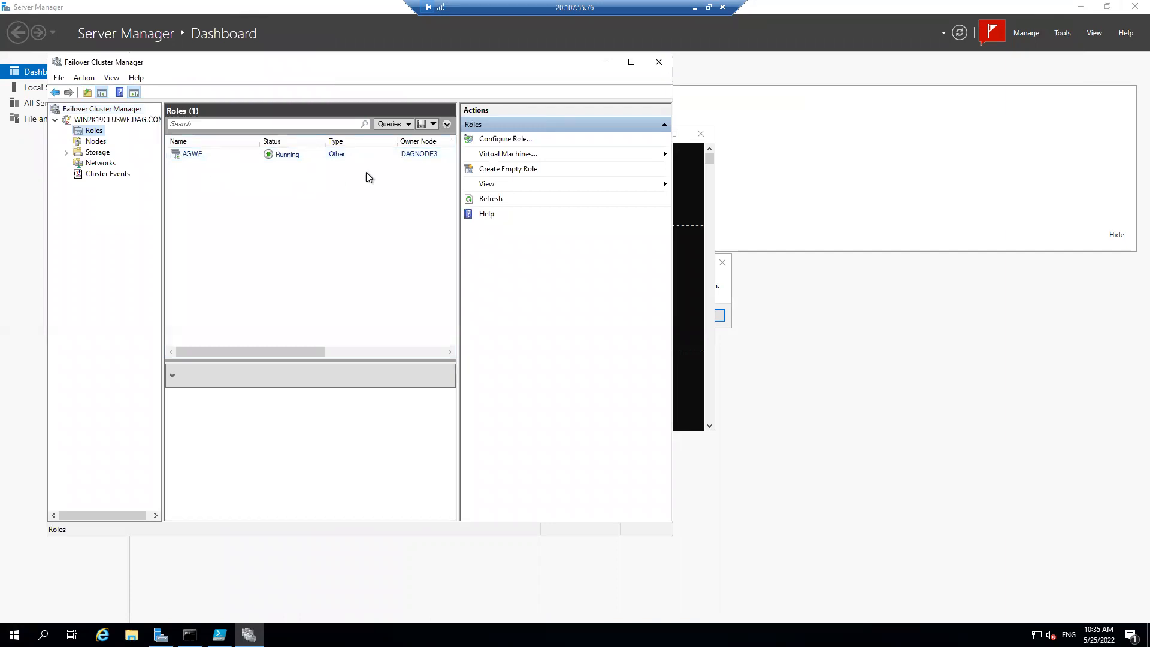
{"action": "left_click", "coordinate": [200, 154]}
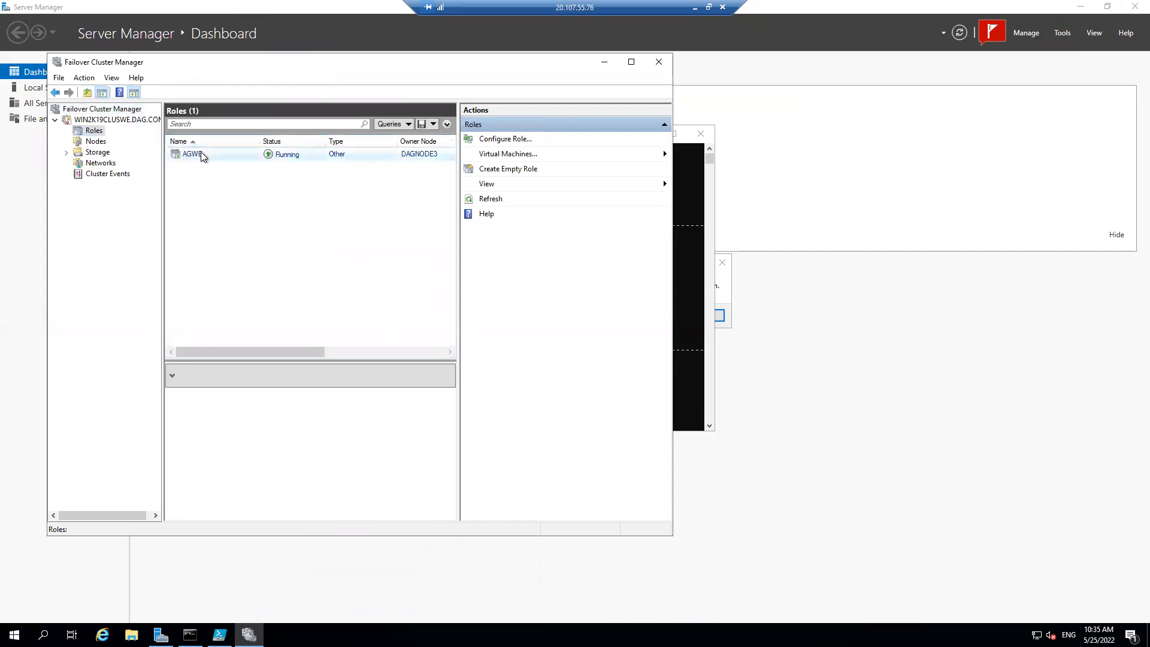
{"action": "right_click", "coordinate": [201, 154]}
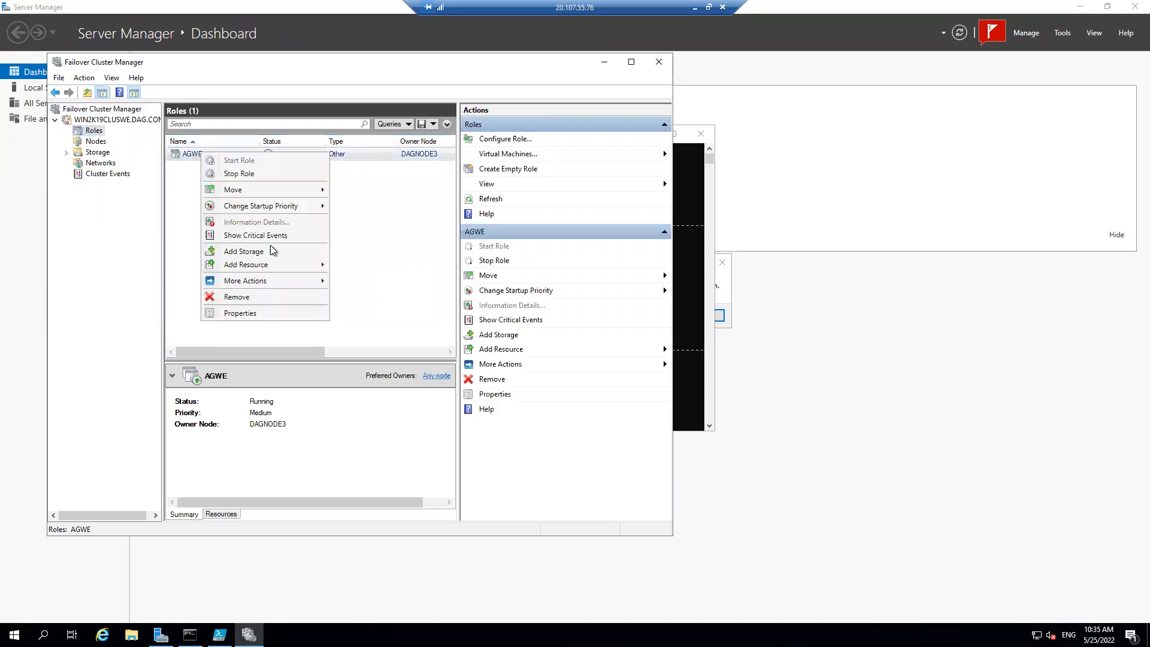
{"action": "mouse_move", "coordinate": [302, 267]}
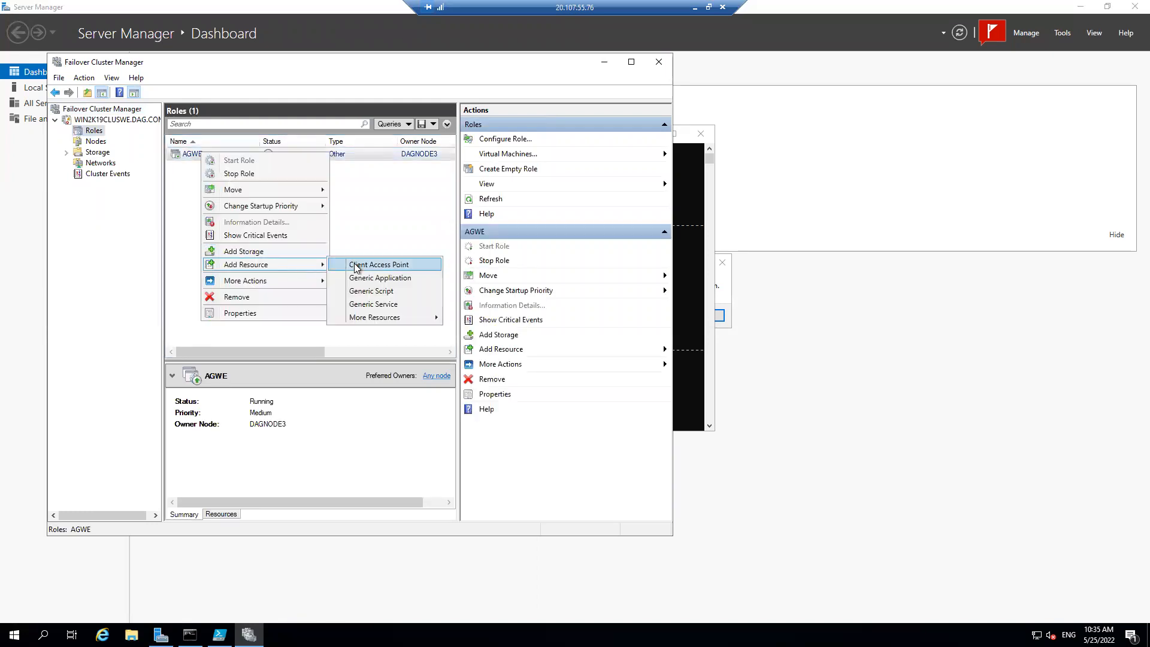
{"action": "left_click", "coordinate": [354, 267]}
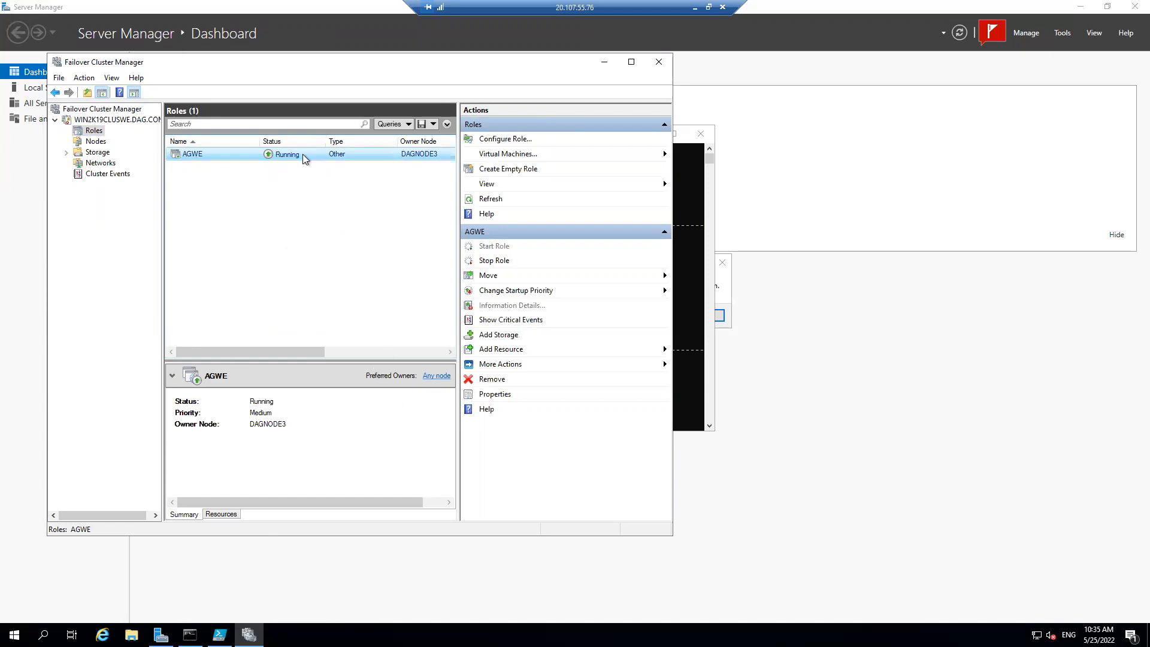
Add a client access point named LSNR to the AGWE role through the New Resource Wizard
{"action": "left_click", "coordinate": [632, 61]}
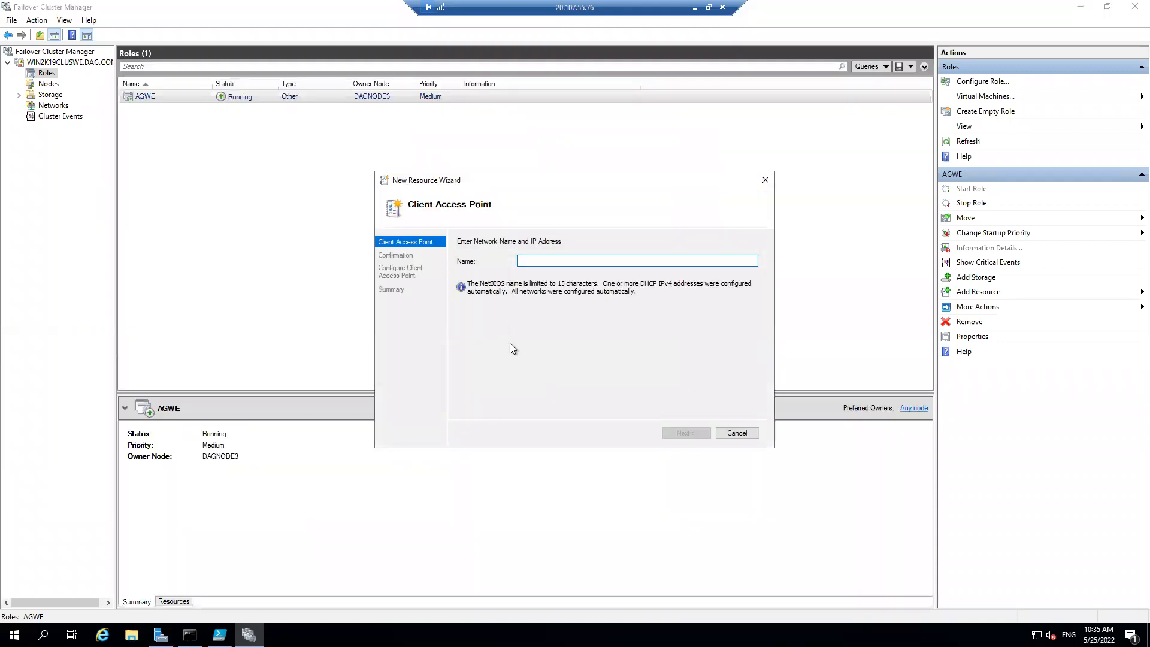
{"action": "type", "text": "LSNR_WE"}
{"action": "left_click", "coordinate": [685, 433]}
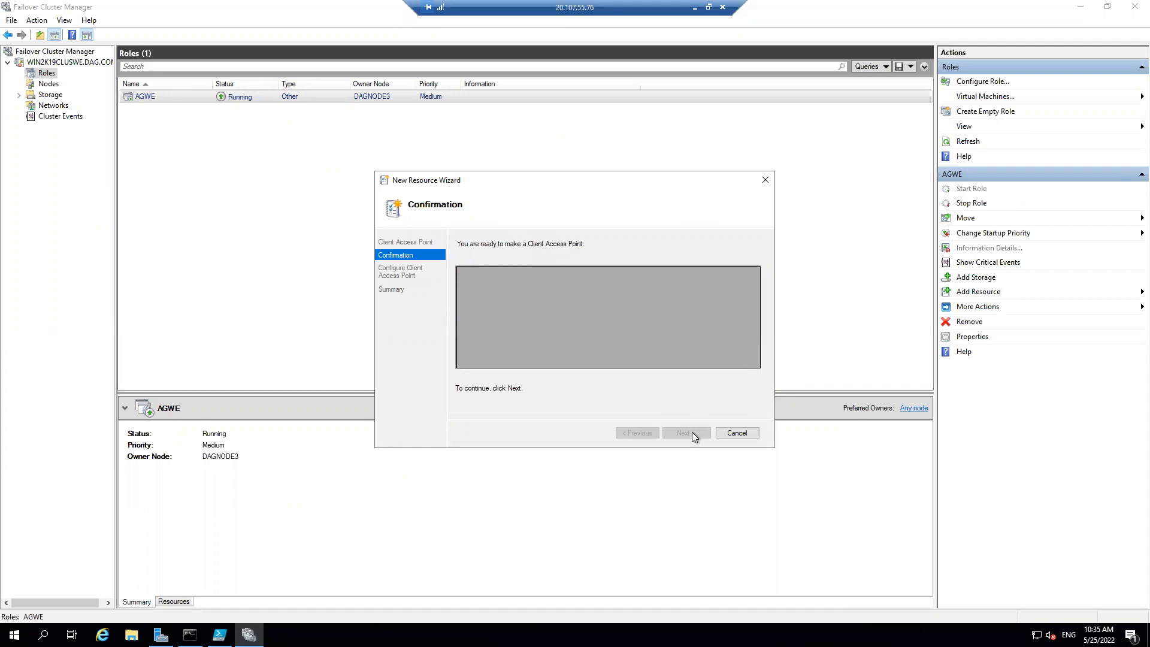
{"action": "left_click", "coordinate": [692, 432]}
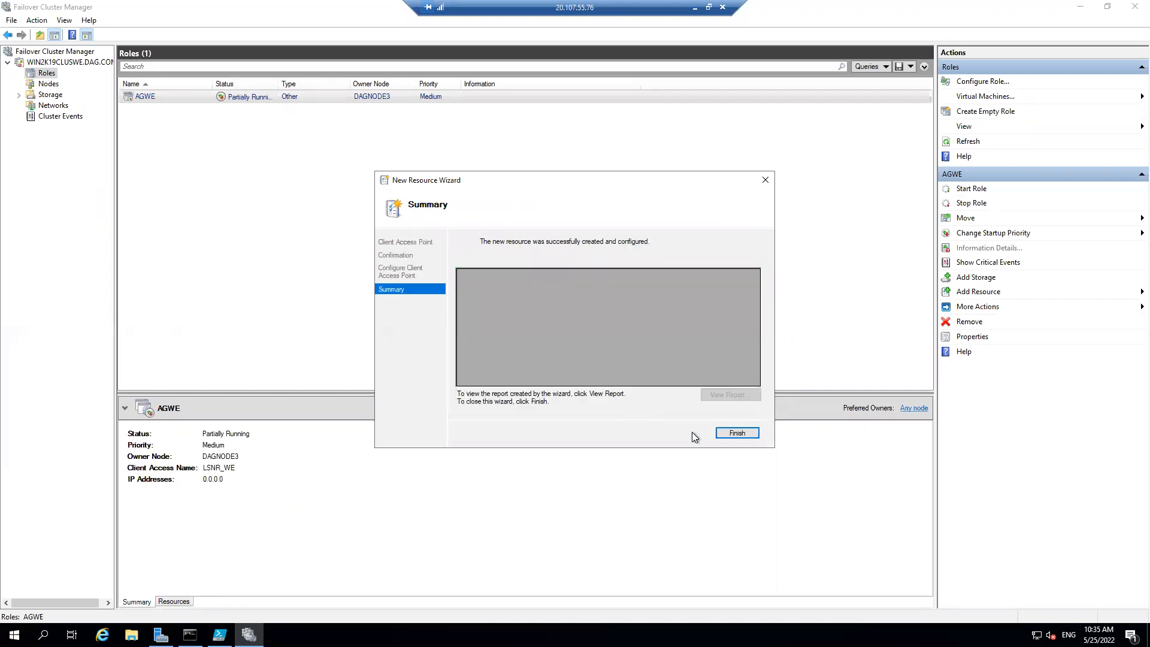
{"action": "left_click", "coordinate": [737, 432]}
{"action": "left_click", "coordinate": [178, 595]}
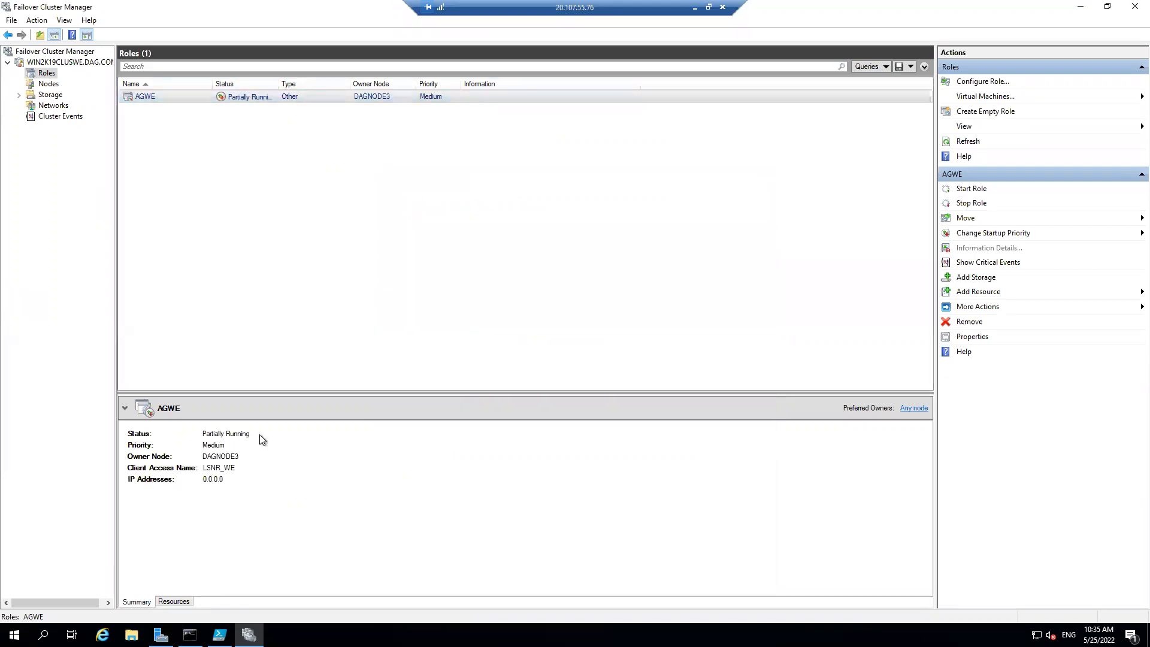
Give the LSNR_WE listener's IP address resource the static address 10.1.0.12
{"action": "left_click", "coordinate": [179, 602]}
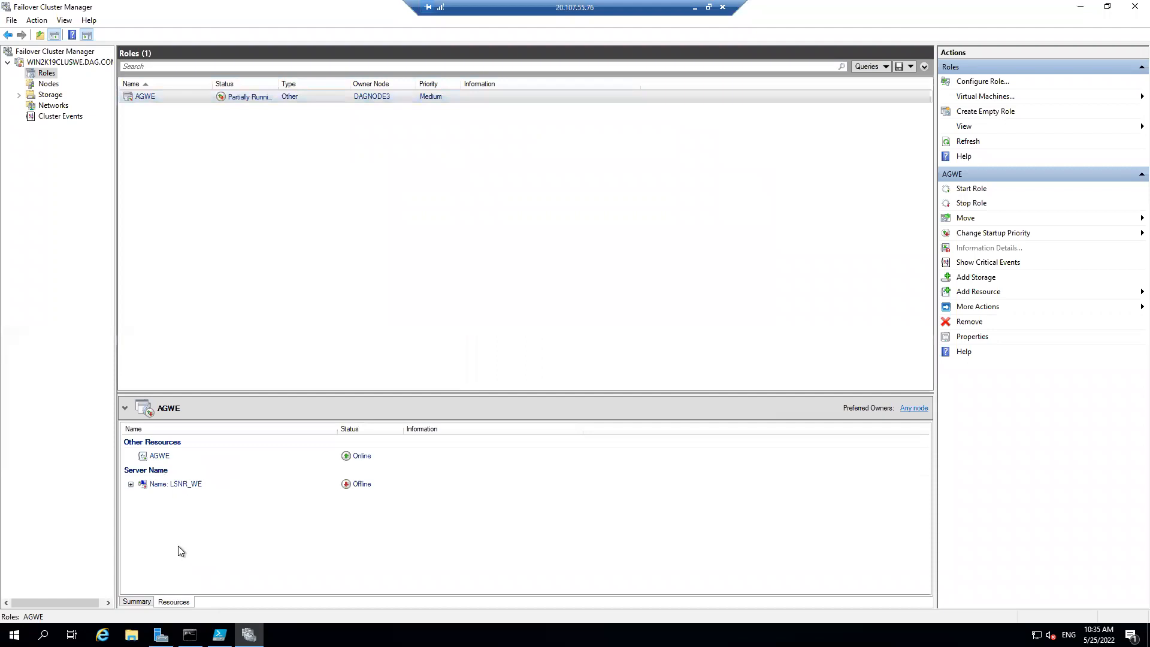
{"action": "left_click", "coordinate": [131, 484]}
{"action": "right_click", "coordinate": [193, 498]}
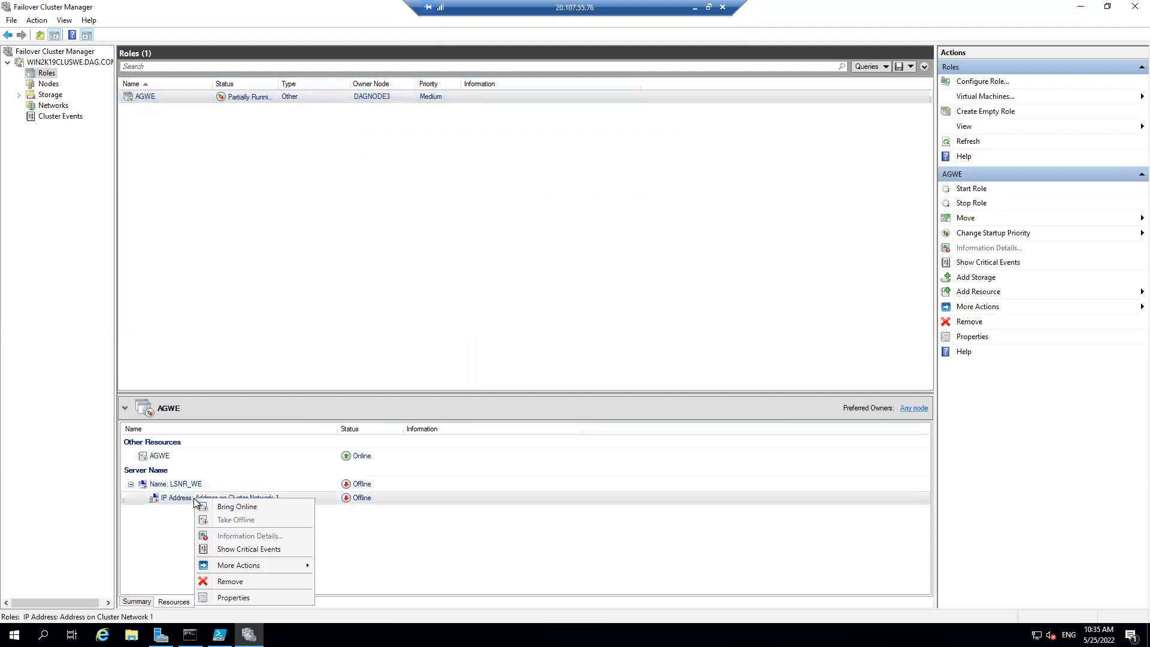
{"action": "left_click", "coordinate": [250, 594]}
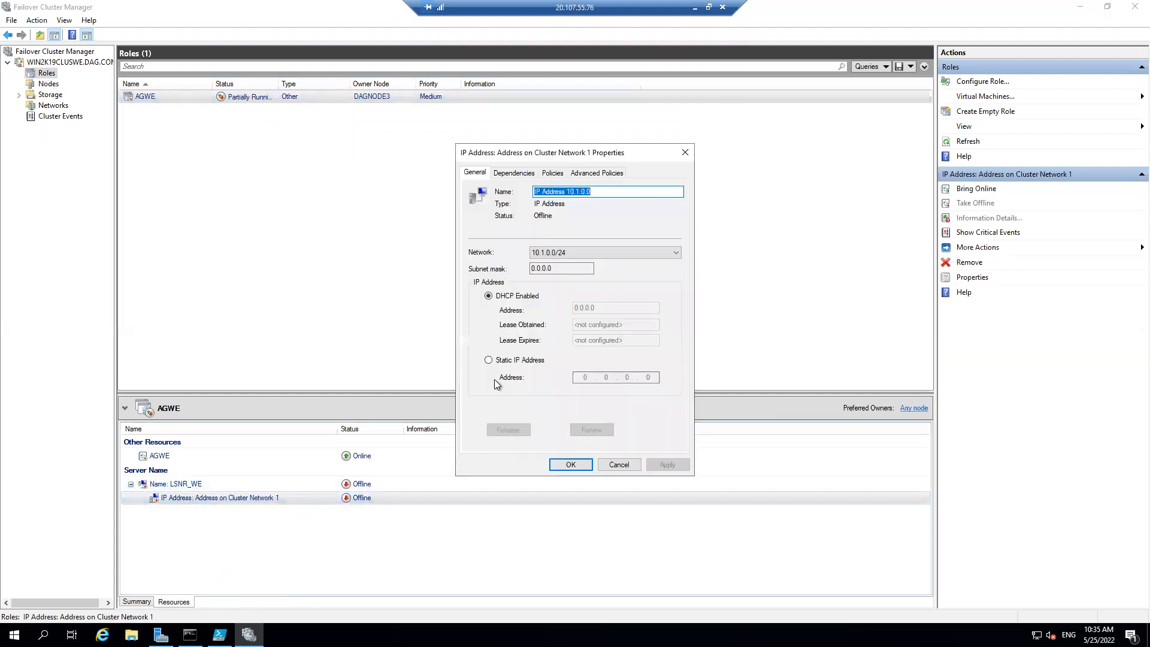
{"action": "left_click", "coordinate": [655, 374]}
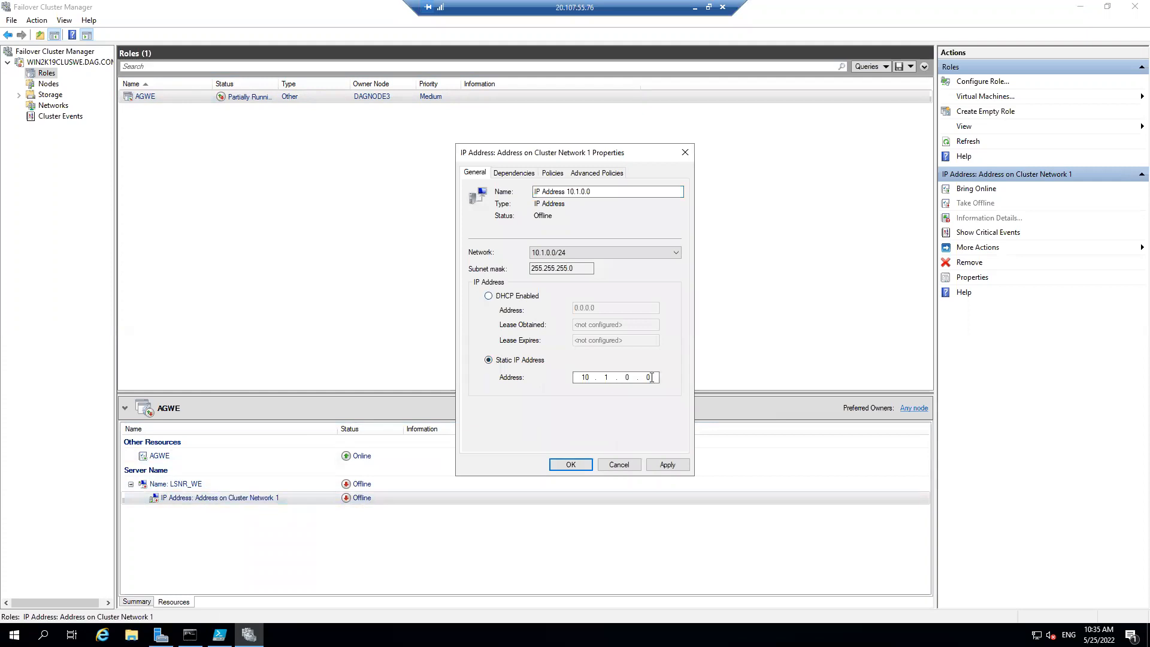
{"action": "key", "text": "BackSpace"}
{"action": "type", "text": "12"}
{"action": "left_click", "coordinate": [665, 465]}
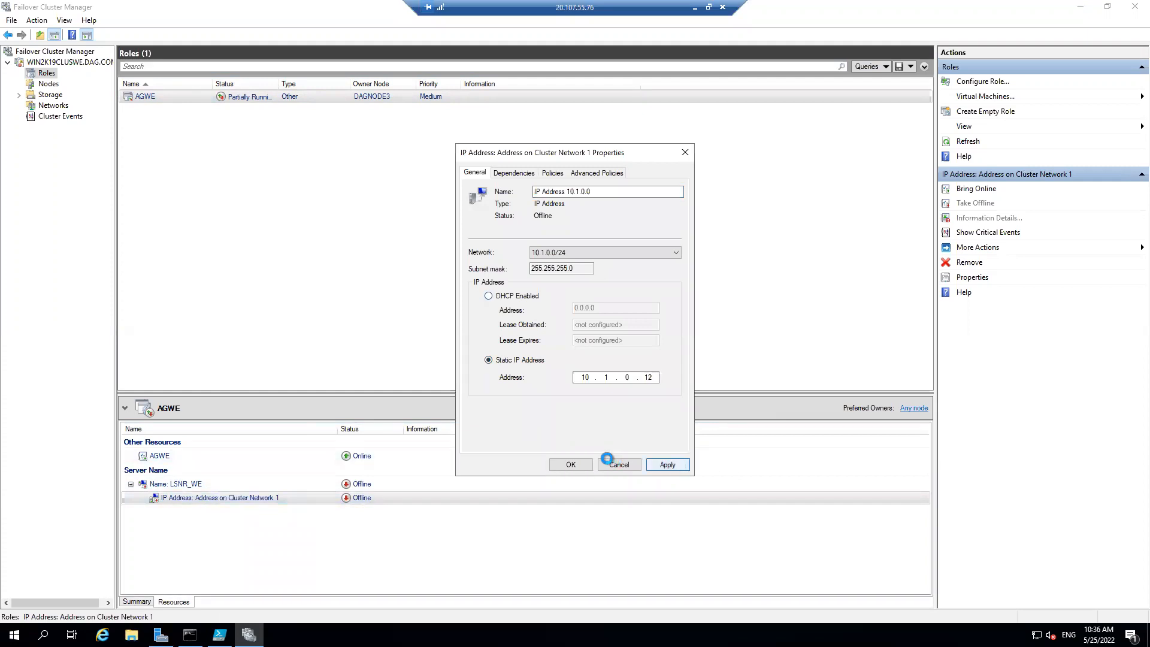
{"action": "left_click", "coordinate": [577, 464]}
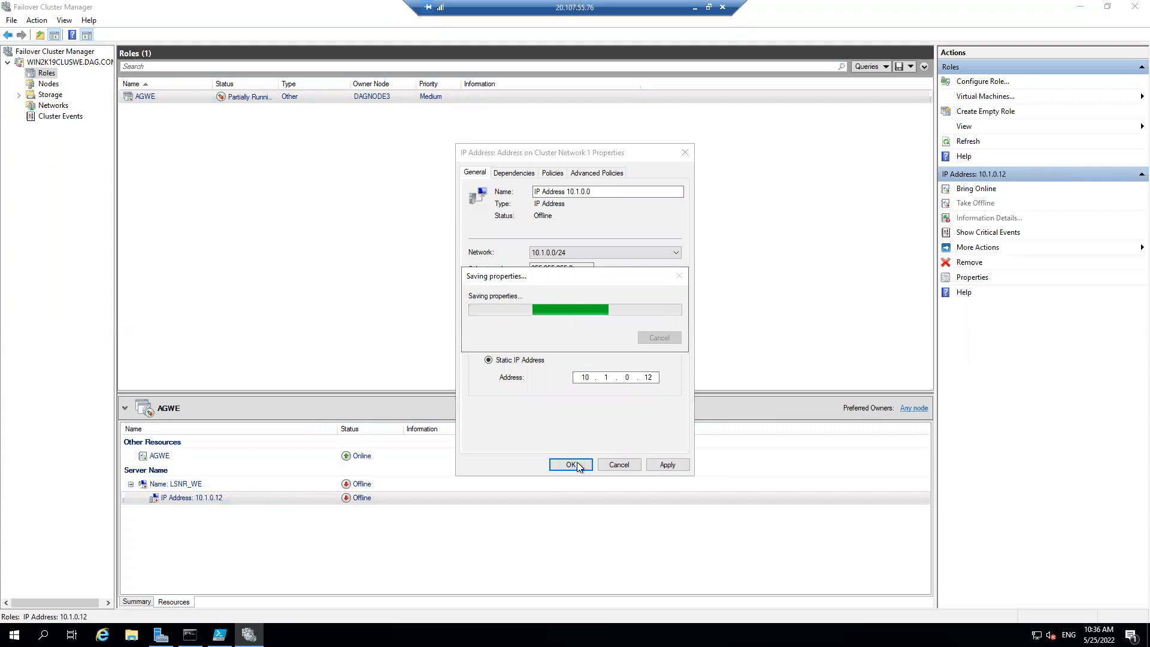
Bring the 10.1.0.12 IP resource and the LSNR_WE name resource online
{"action": "right_click", "coordinate": [207, 497]}
{"action": "left_click", "coordinate": [226, 507]}
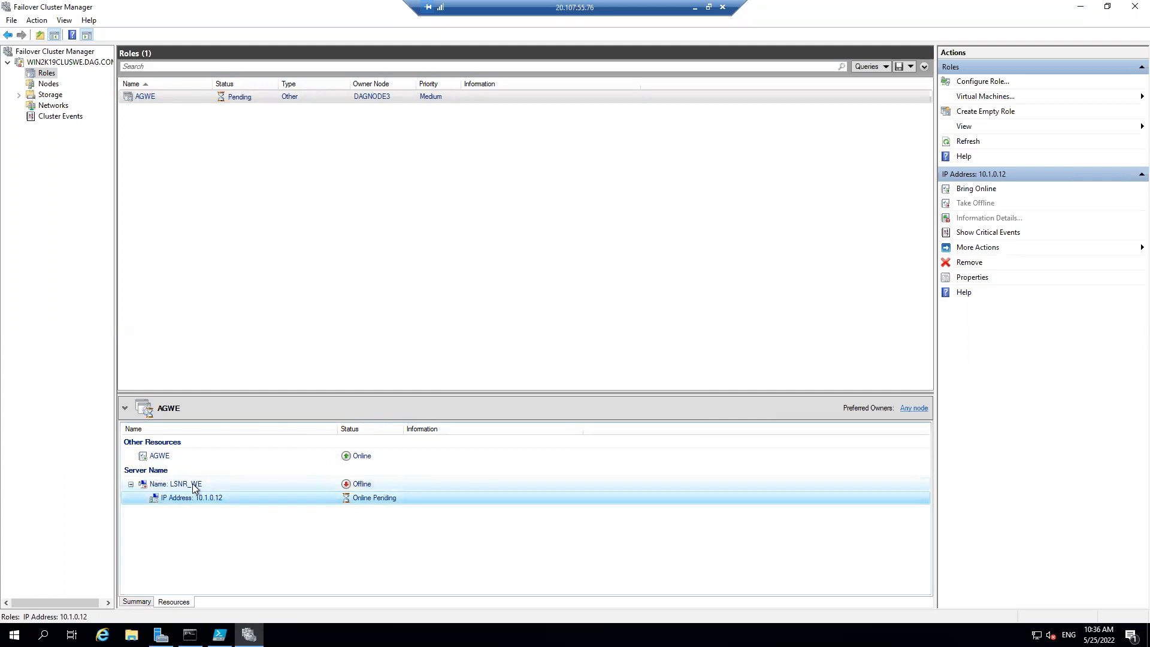
{"action": "right_click", "coordinate": [169, 484]}
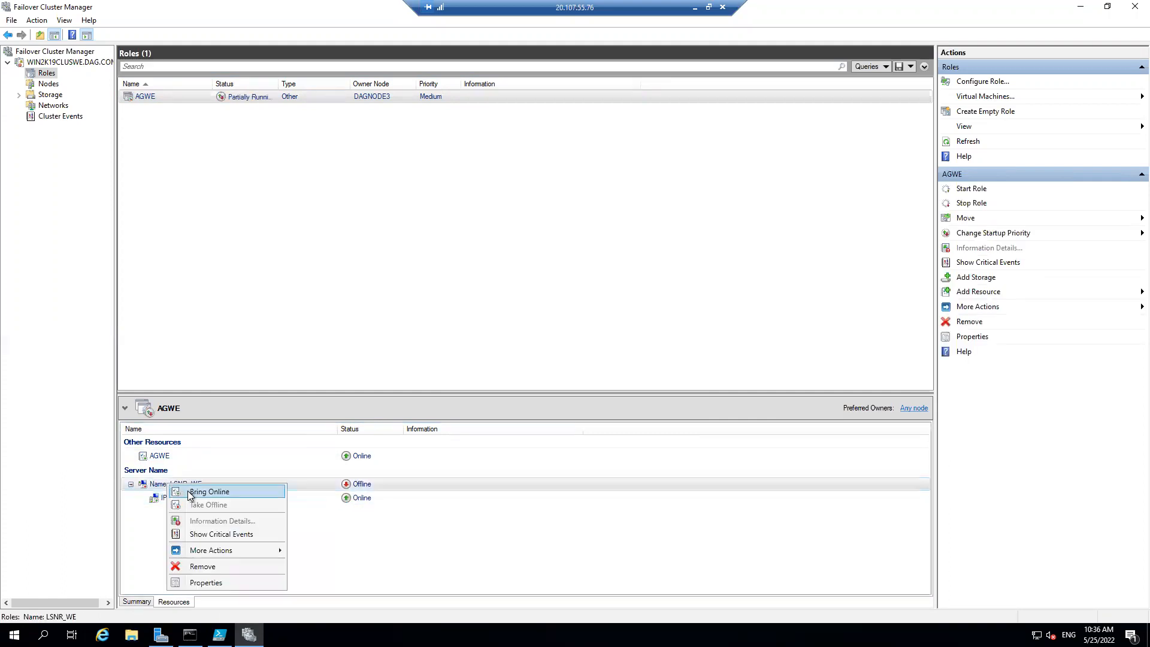
{"action": "left_click", "coordinate": [209, 491]}
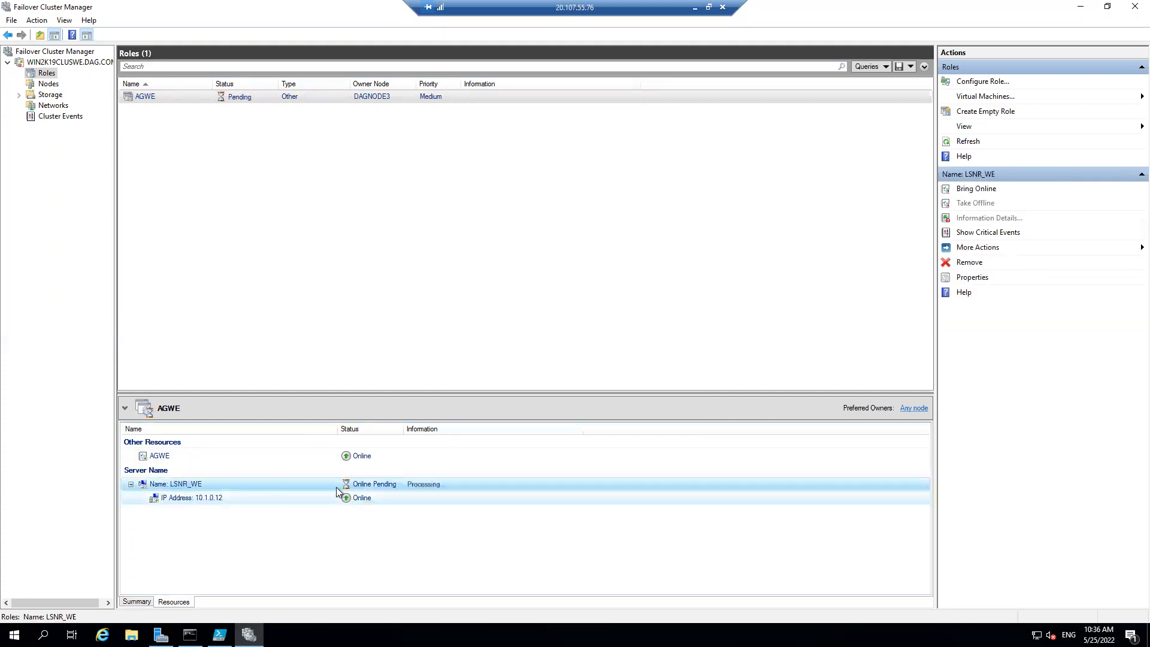
{"action": "left_click", "coordinate": [329, 295]}
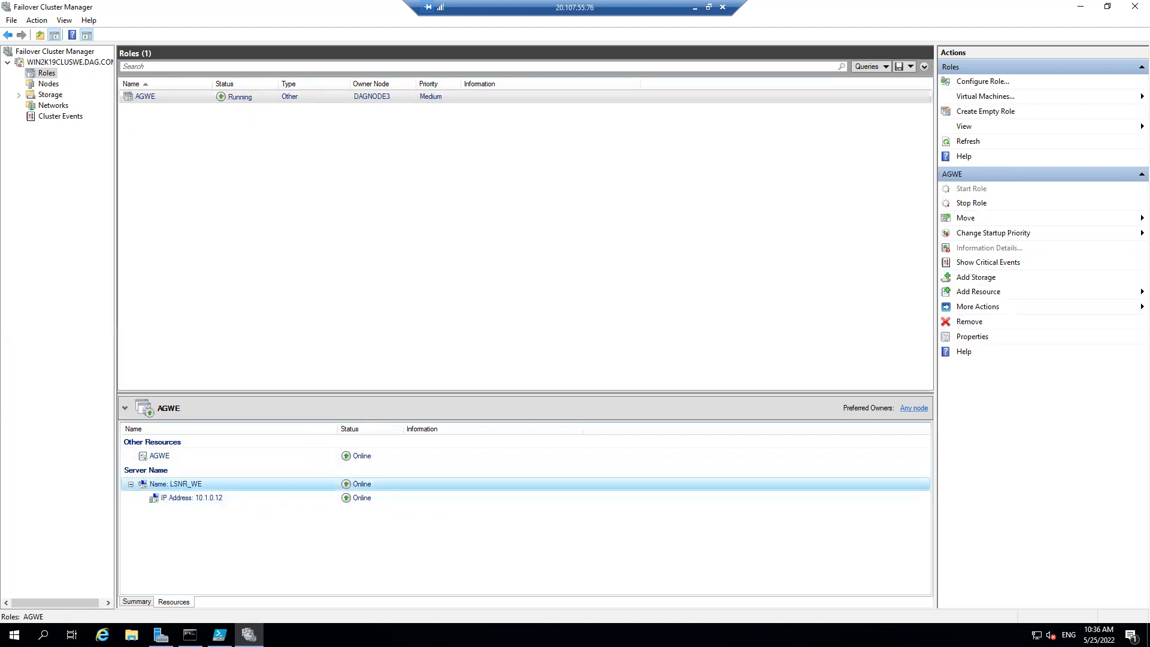
{"action": "key", "text": "alt+Tab"}
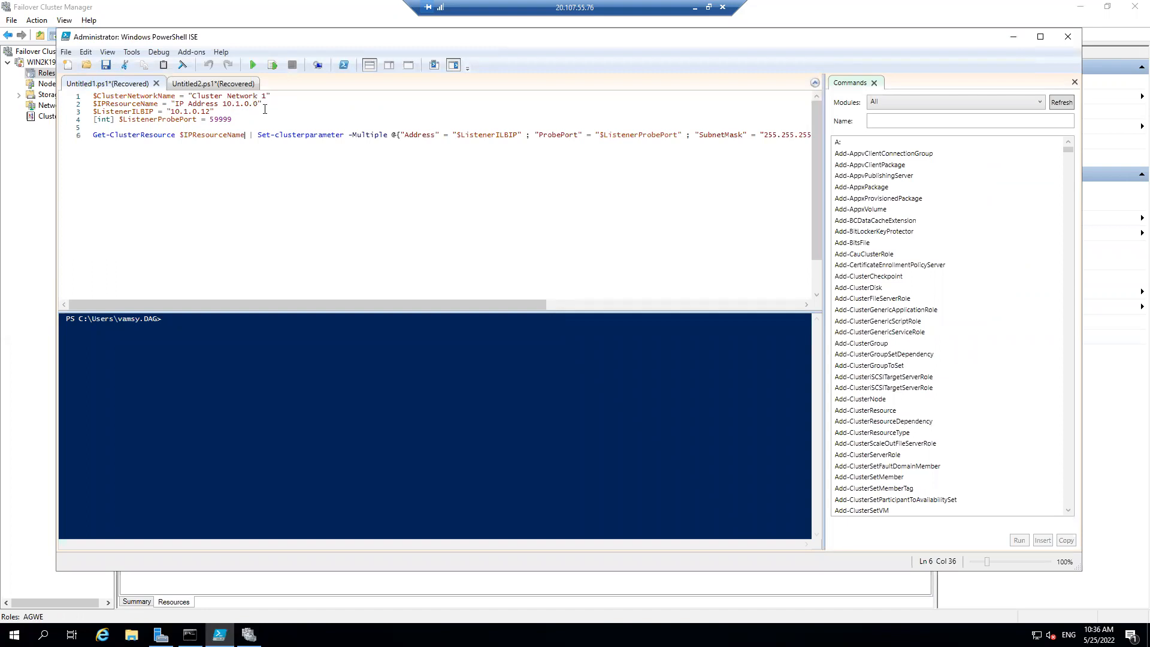
Run the Set-ClusterParameter script giving the IP resource probe port 59999 and mask 255.255.255.255
{"action": "left_click", "coordinate": [254, 65]}
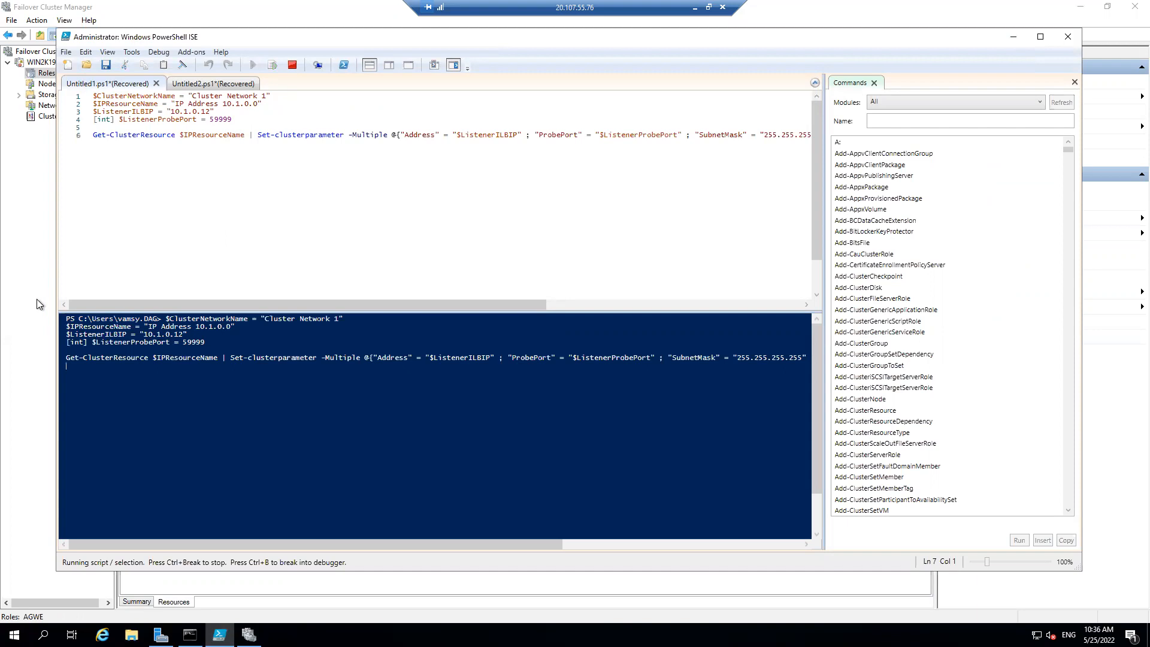
{"action": "left_click", "coordinate": [5, 363]}
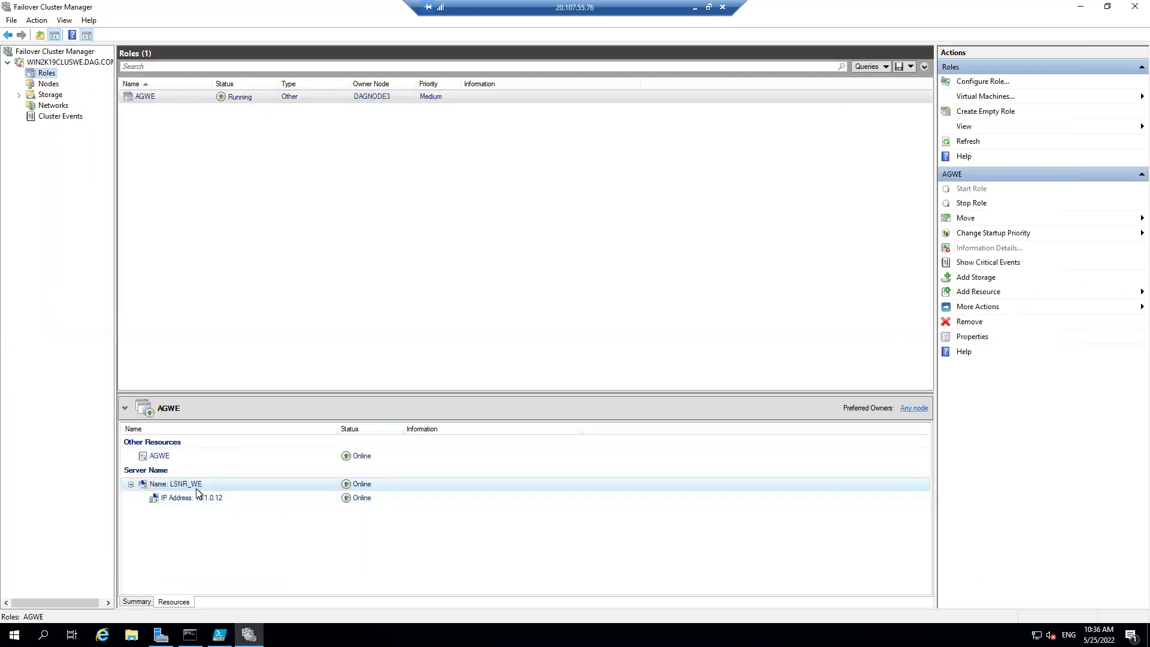
Make the AGWE resource depend on Name: LSNR_WE and apply the change
{"action": "left_click", "coordinate": [160, 457]}
{"action": "right_click", "coordinate": [162, 458]}
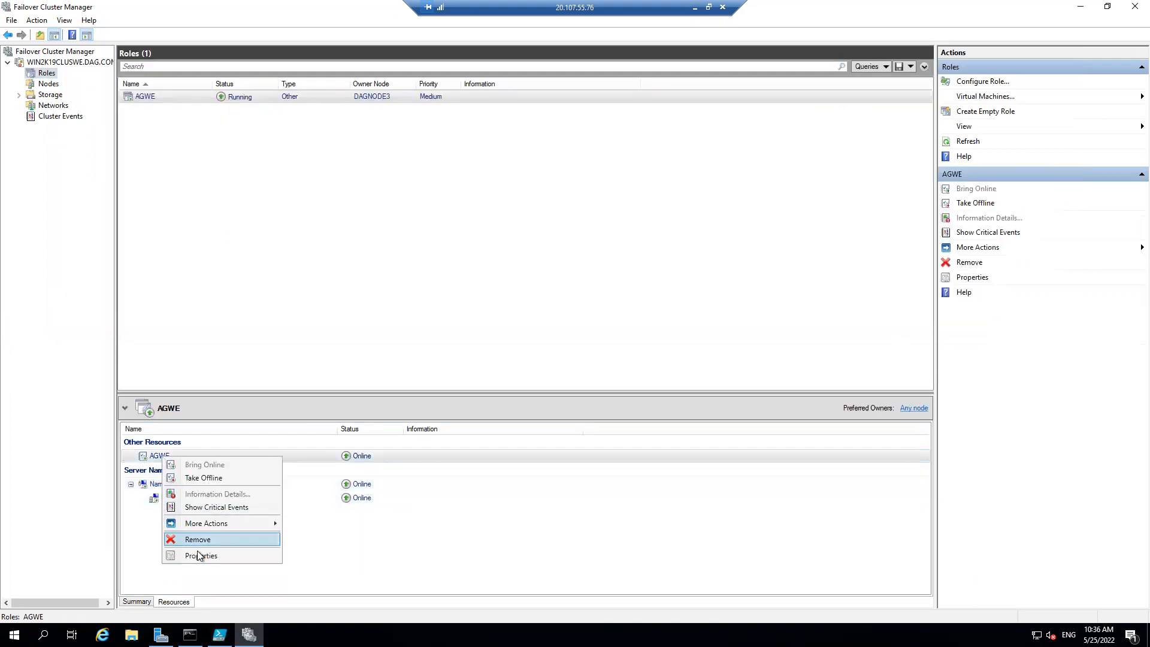
{"action": "left_click", "coordinate": [199, 552]}
{"action": "left_click", "coordinate": [512, 173]}
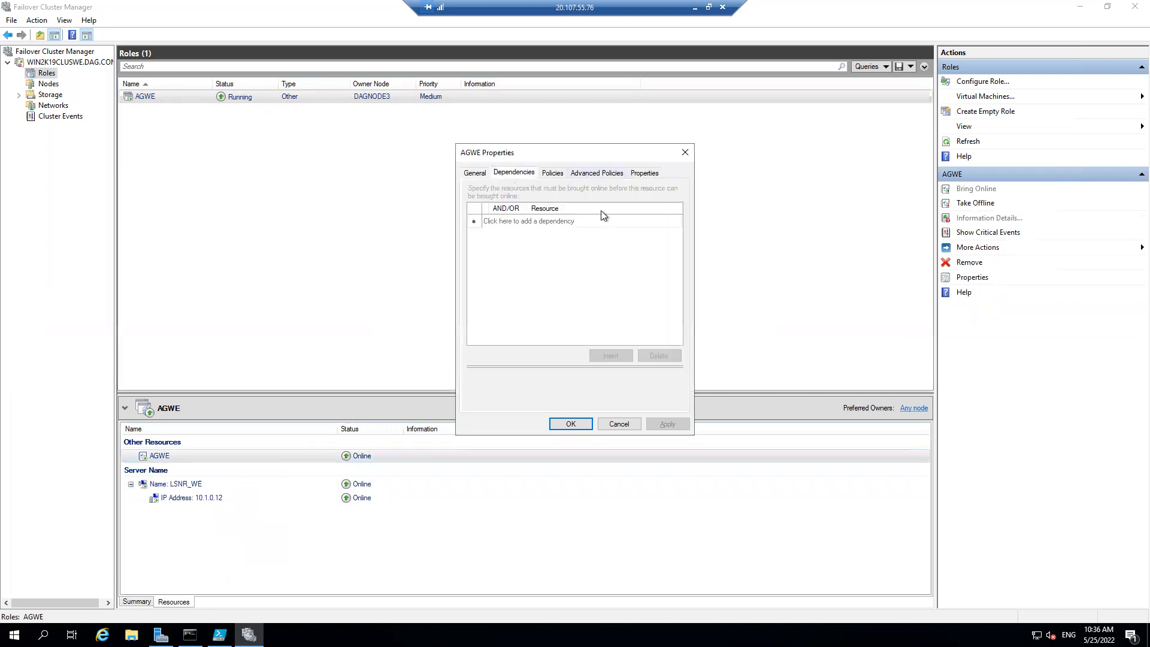
{"action": "left_click", "coordinate": [625, 221]}
{"action": "left_click", "coordinate": [679, 222]}
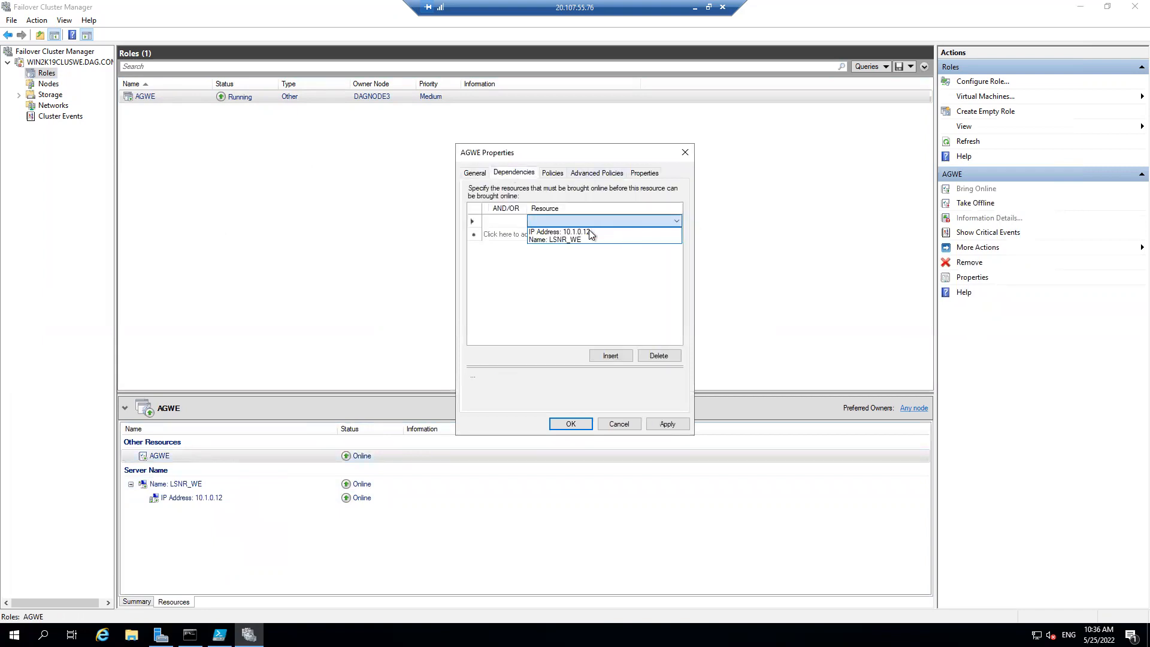
{"action": "left_click", "coordinate": [580, 239]}
{"action": "left_click", "coordinate": [667, 424]}
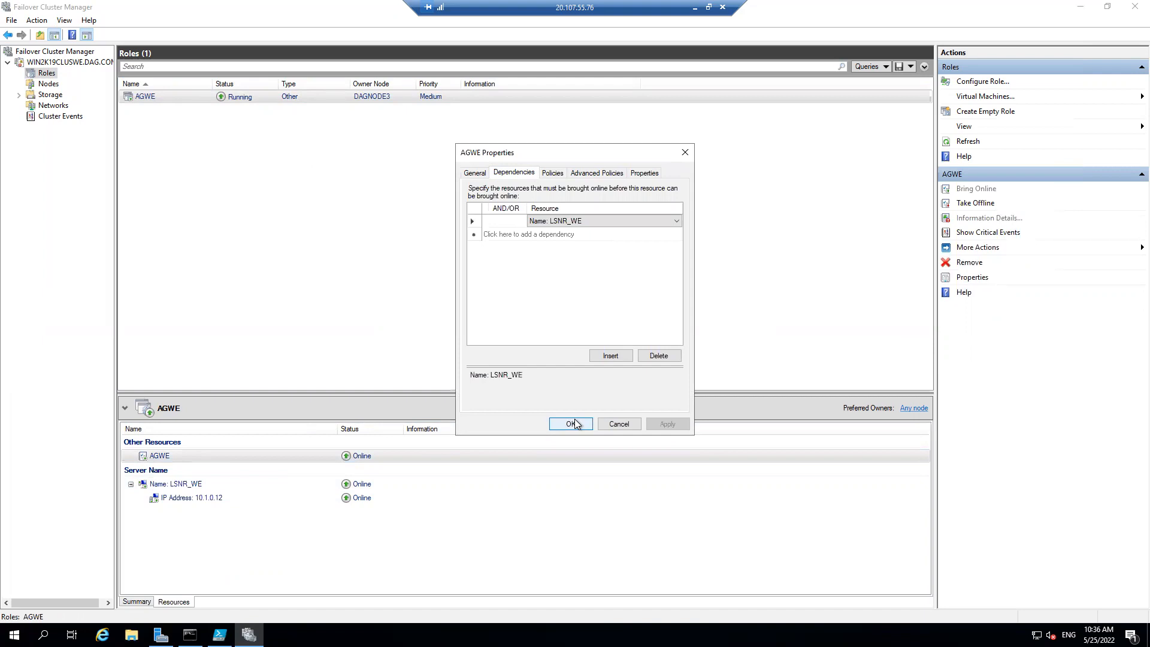
{"action": "left_click", "coordinate": [602, 426]}
Take the listener IP offline, then bring the IP, LSNR_WE and AGWE back online
{"action": "right_click", "coordinate": [209, 499]}
{"action": "left_click", "coordinate": [232, 522]}
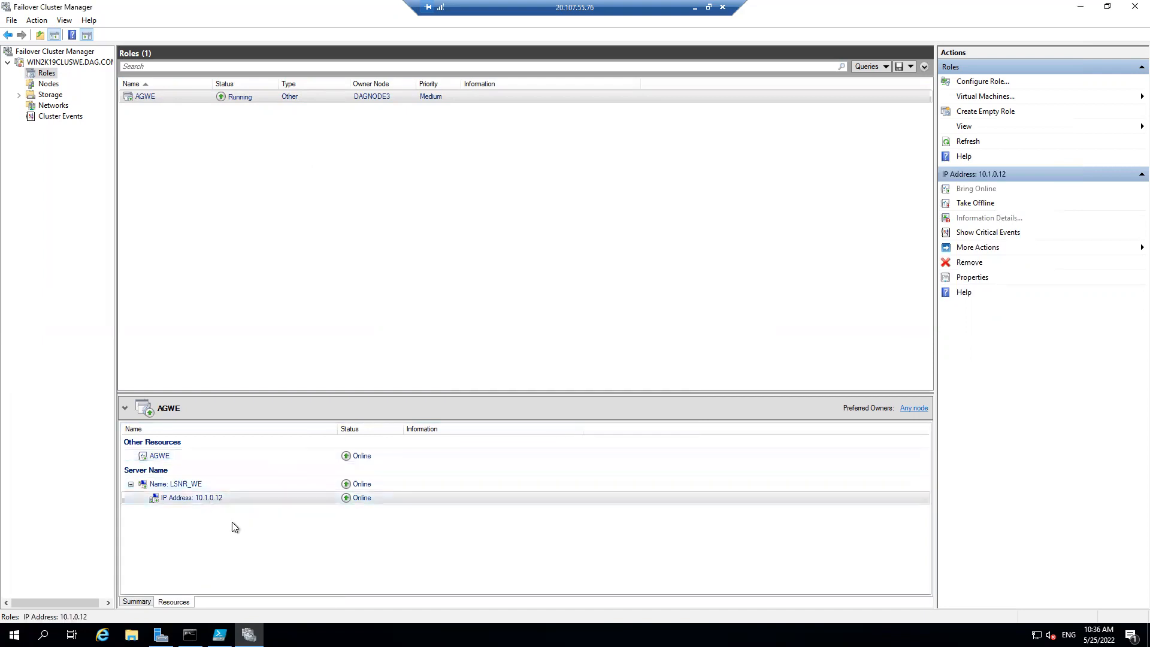
{"action": "right_click", "coordinate": [187, 486]}
{"action": "left_click", "coordinate": [175, 498]}
{"action": "right_click", "coordinate": [174, 499]}
{"action": "left_click", "coordinate": [204, 507]}
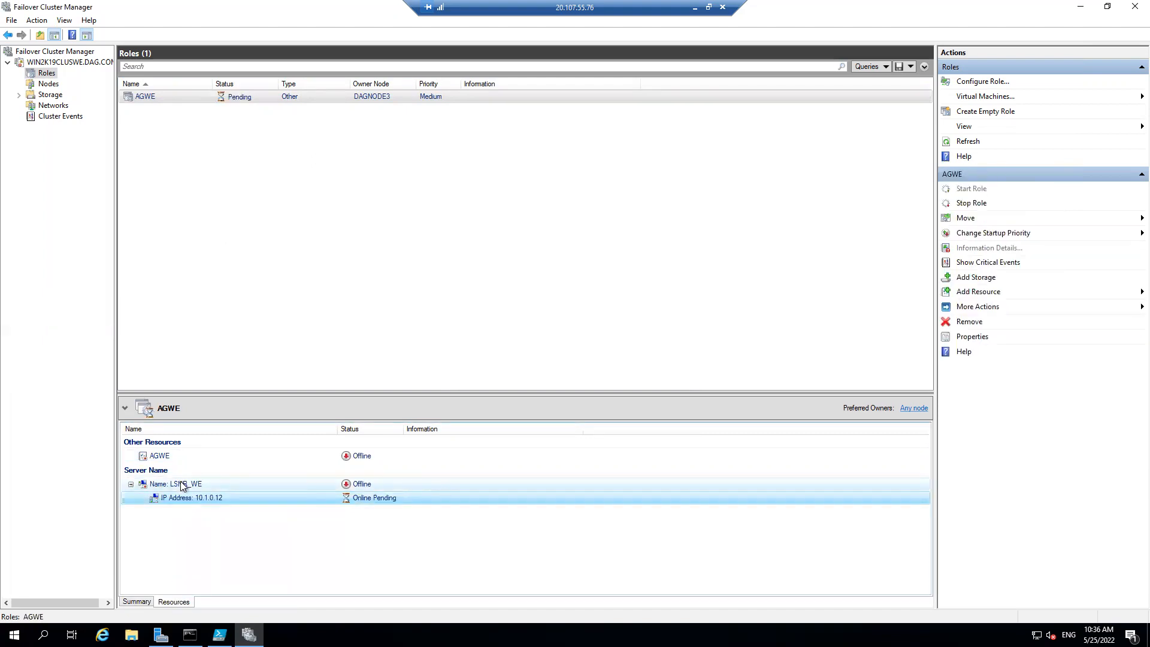
{"action": "right_click", "coordinate": [181, 485]}
{"action": "left_click", "coordinate": [206, 492]}
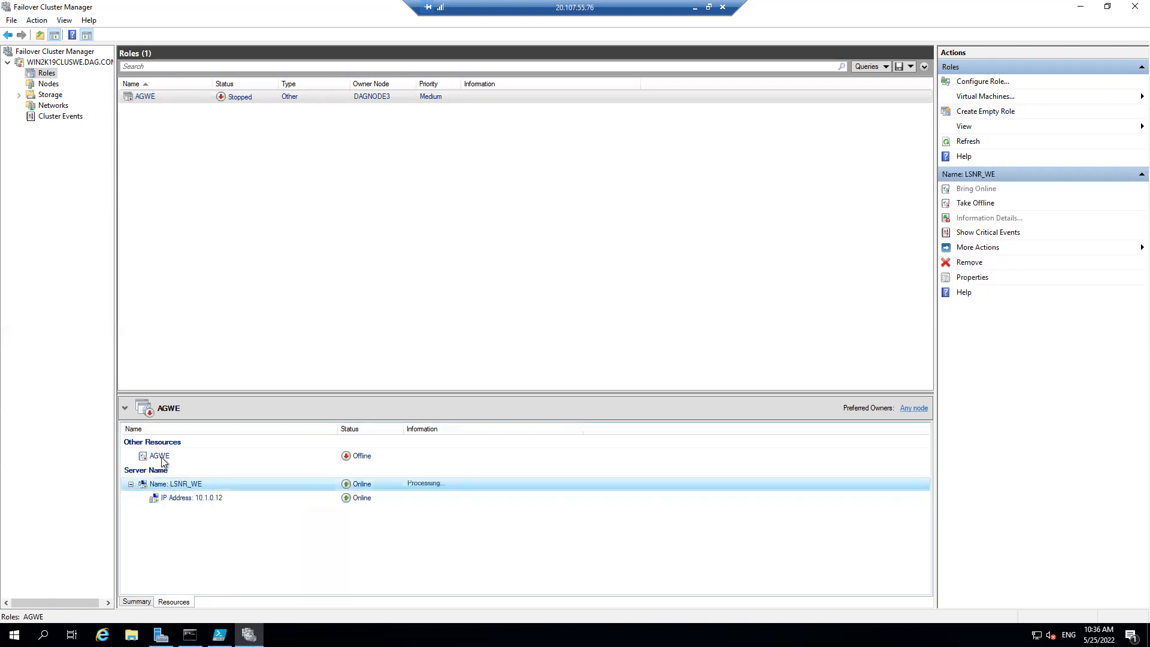
{"action": "right_click", "coordinate": [163, 460]}
{"action": "left_click", "coordinate": [195, 467]}
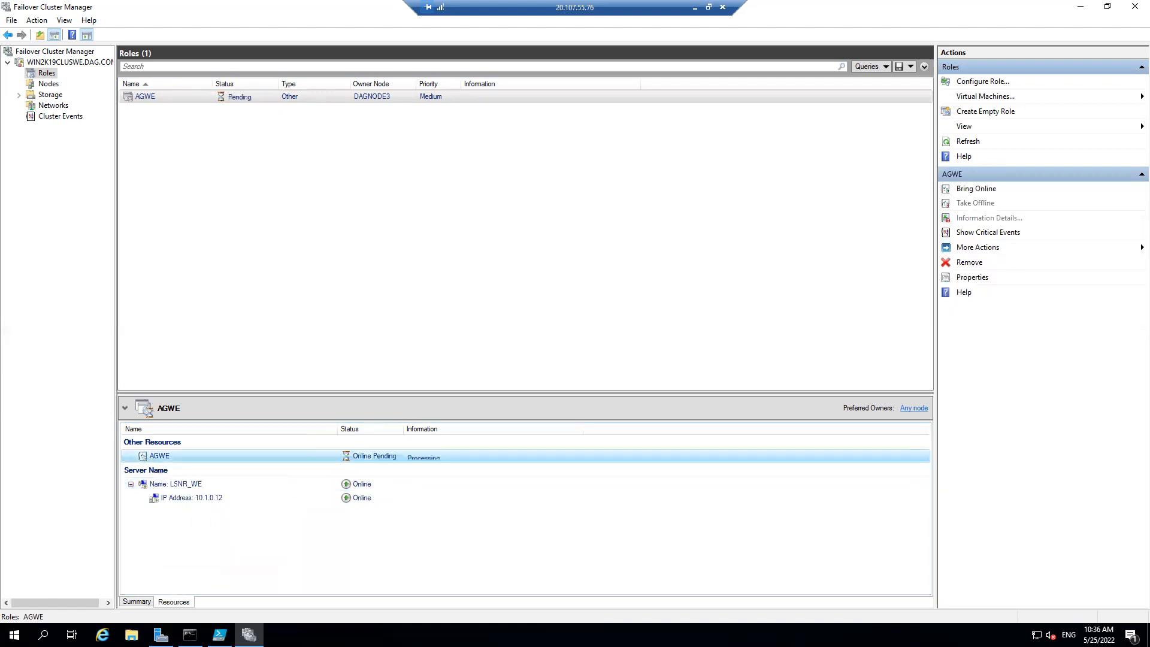
In SSMS on DAGNODE3, change the LSNR_WE availability group listener's port to 1433
{"action": "left_click", "coordinate": [694, 7]}
{"action": "mouse_move", "coordinate": [366, 634]}
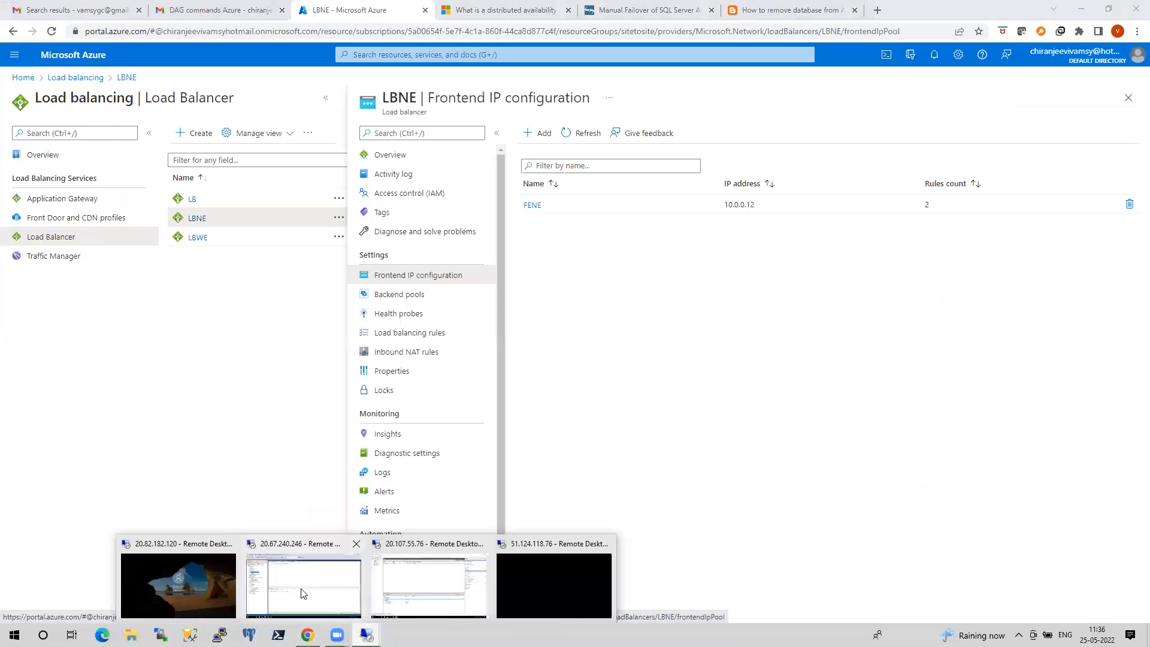
{"action": "left_click", "coordinate": [303, 591]}
{"action": "left_click", "coordinate": [24, 187]}
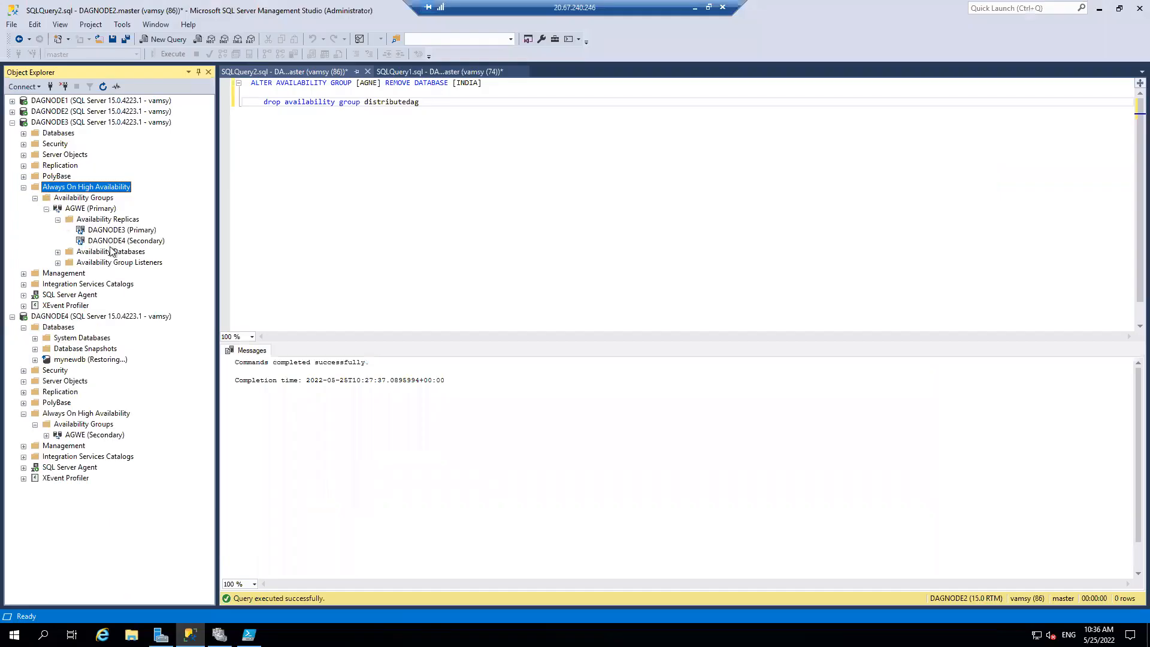
{"action": "left_click", "coordinate": [58, 263]}
{"action": "right_click", "coordinate": [103, 274]}
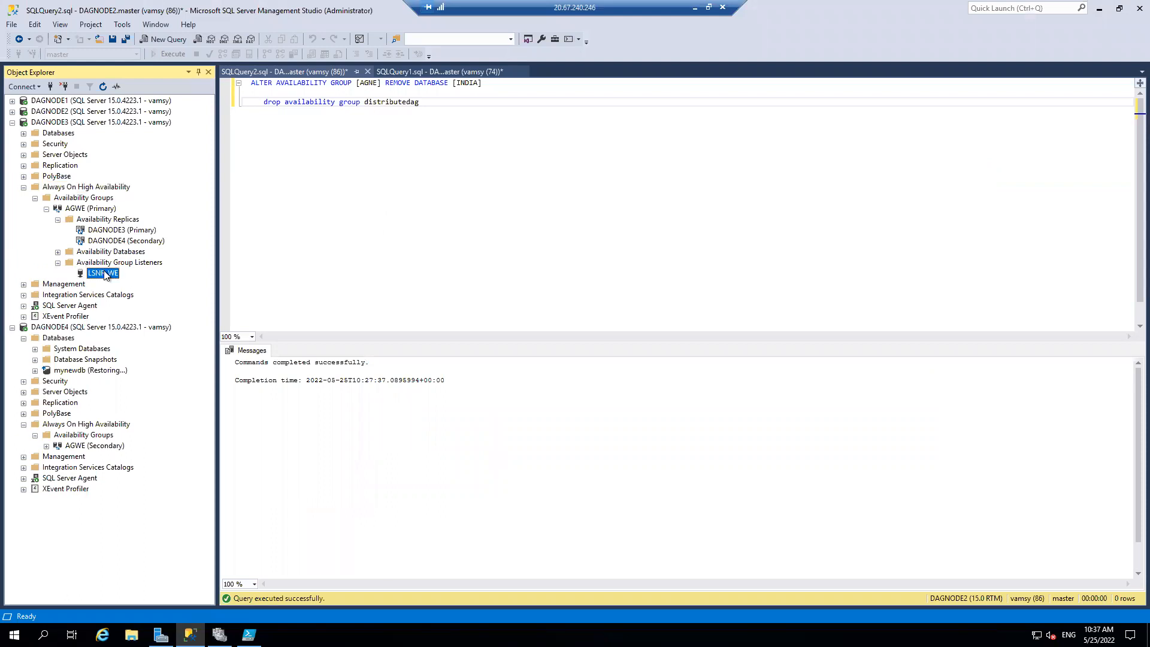
{"action": "left_click", "coordinate": [142, 342]}
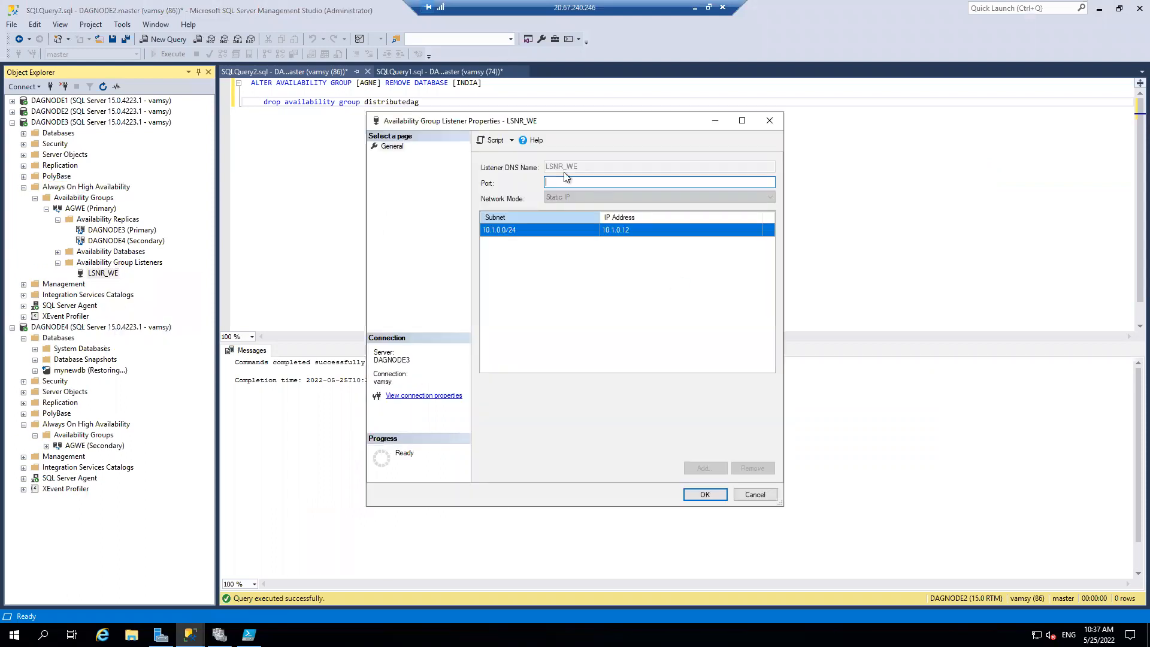
{"action": "type", "text": "14323"}
{"action": "key", "text": "BackSpace"}
{"action": "key", "text": "BackSpace"}
{"action": "type", "text": "3"}
{"action": "left_click", "coordinate": [705, 493]}
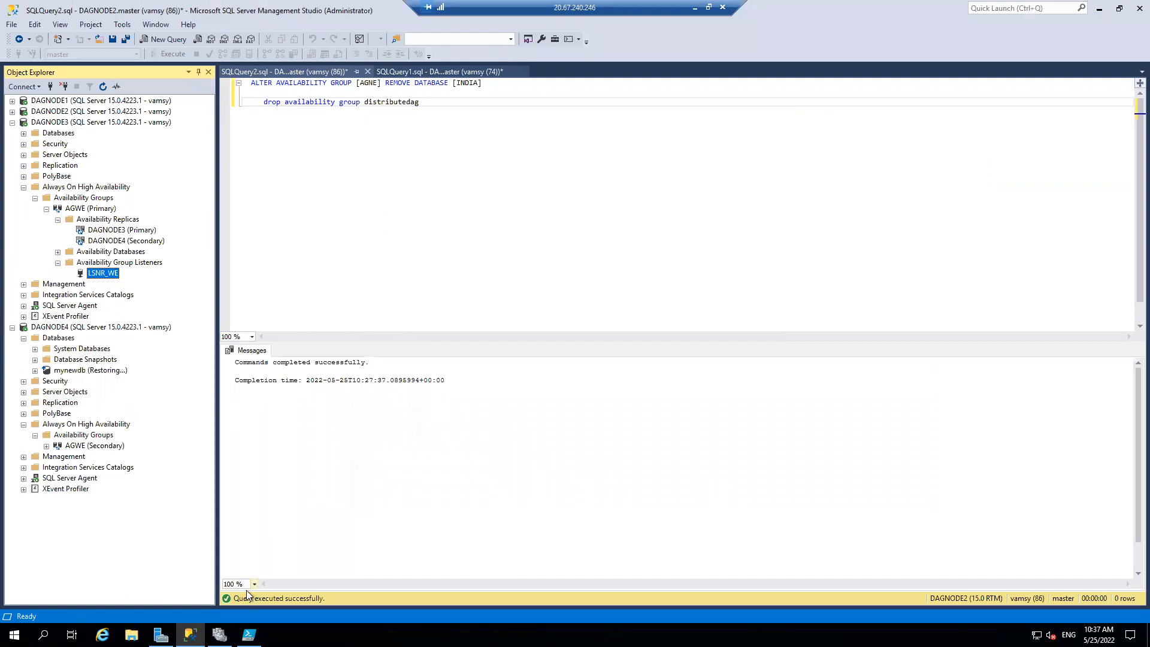
{"action": "key", "text": "super+r"}
{"action": "type", "text": "cmd"}
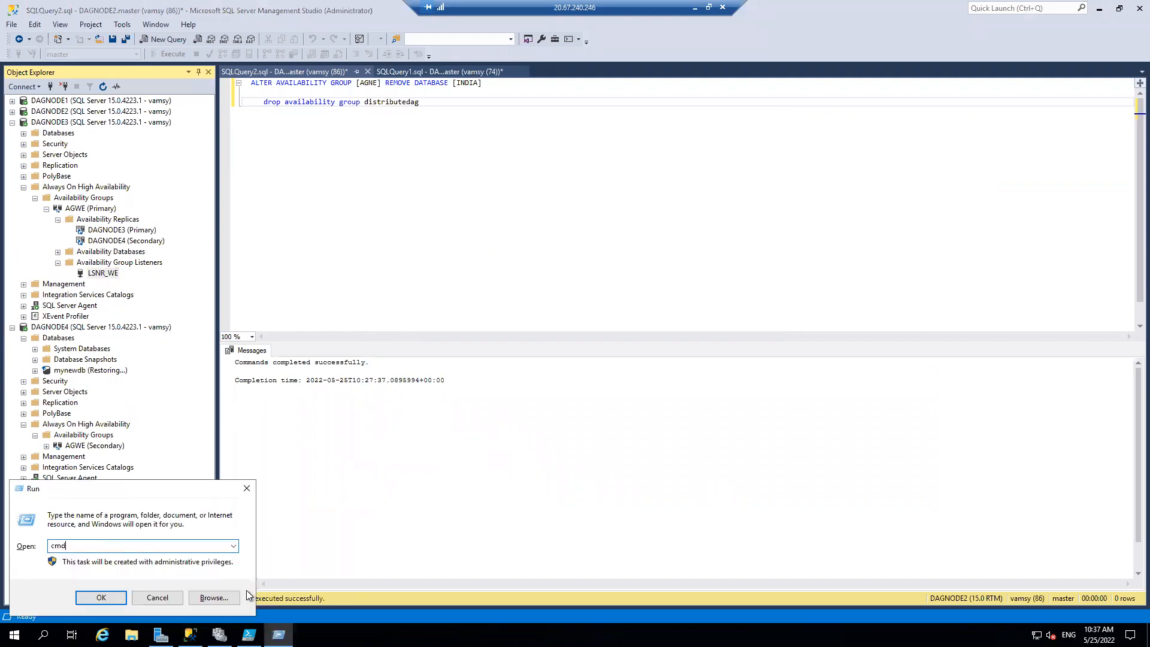
{"action": "key", "text": "Return"}
{"action": "key", "text": "Return"}
{"action": "type", "text": "select @@servername"}
{"action": "key", "text": "Return"}
{"action": "type", "text": "go"}
{"action": "key", "text": "Return"}
{"action": "type", "text": "exit"}
{"action": "key", "text": "Return"}
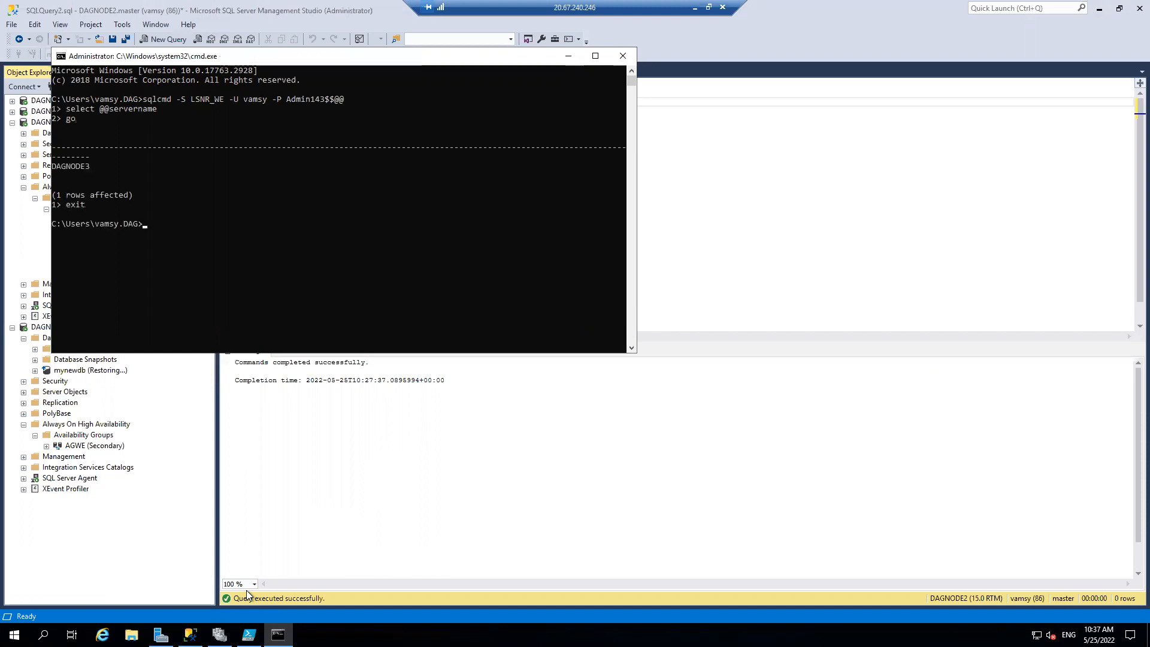
In a second console, connect sqlcmd to DAGNODE4 and run 'alter availability group AGWE failover'
{"action": "key", "text": "super+r"}
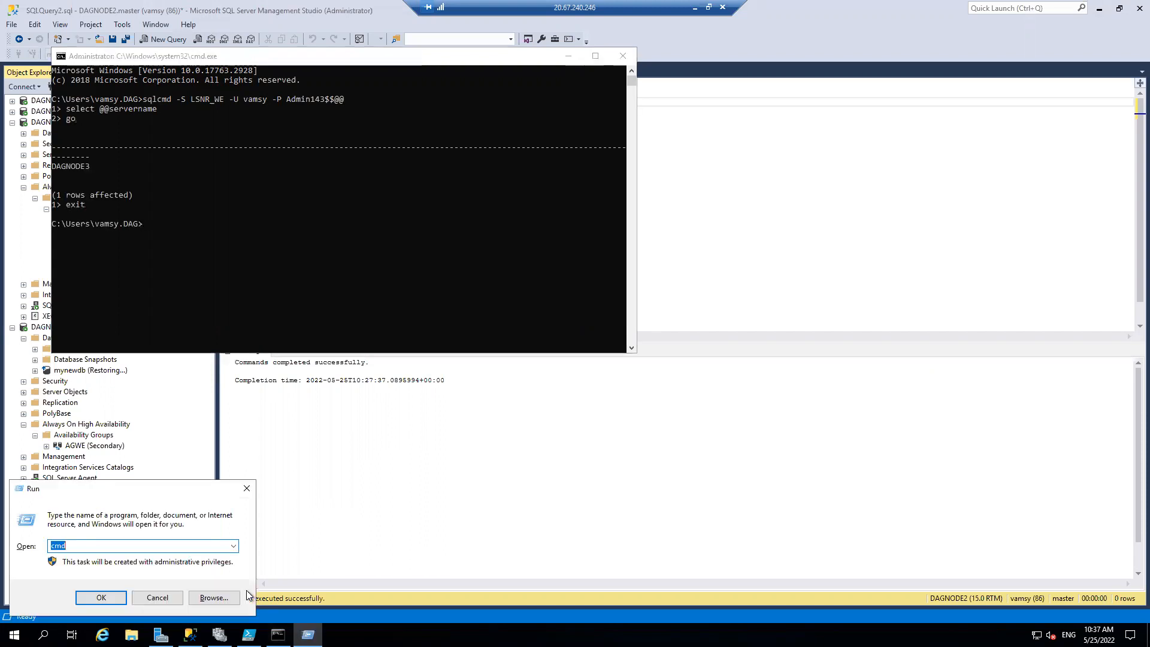
{"action": "key", "text": "Return"}
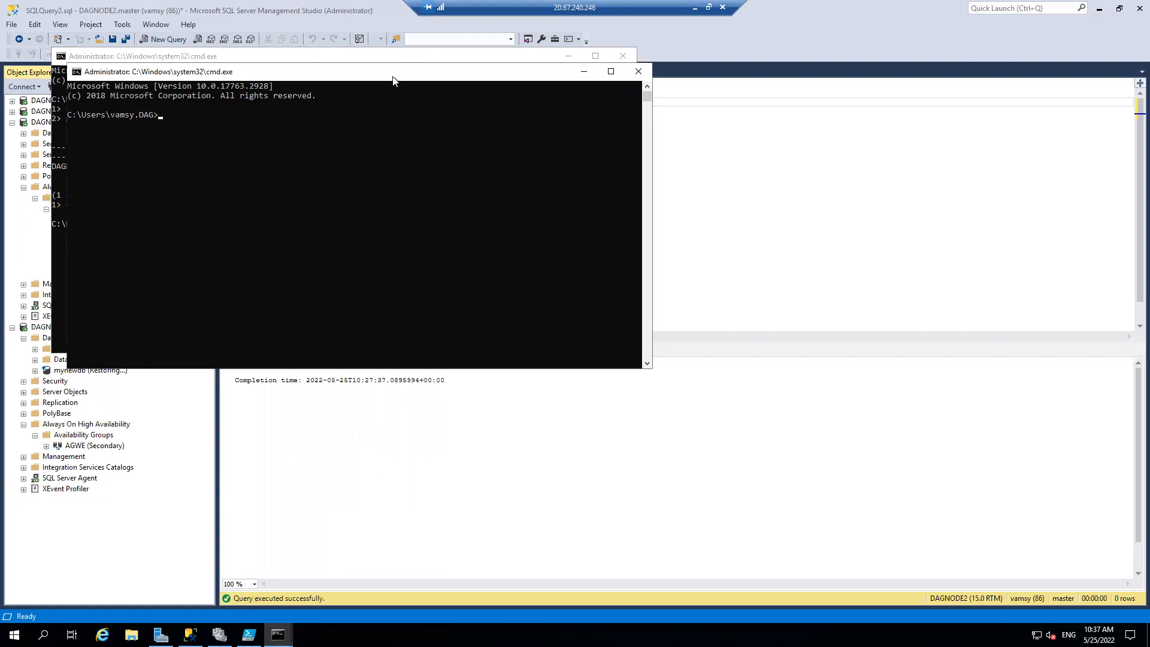
{"action": "left_click_drag", "start_coordinate": [418, 71], "coordinate": [831, 220]}
{"action": "type", "text": "sqlcmd -S"}
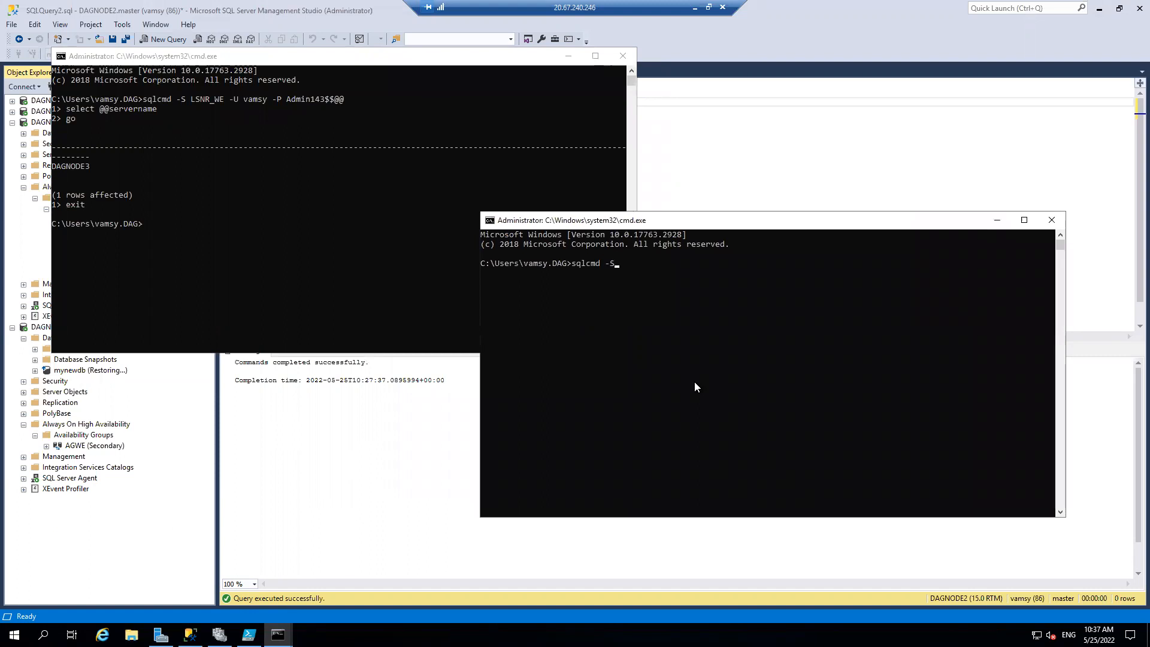
{"action": "key", "text": "Return"}
{"action": "type", "text": "alter "}
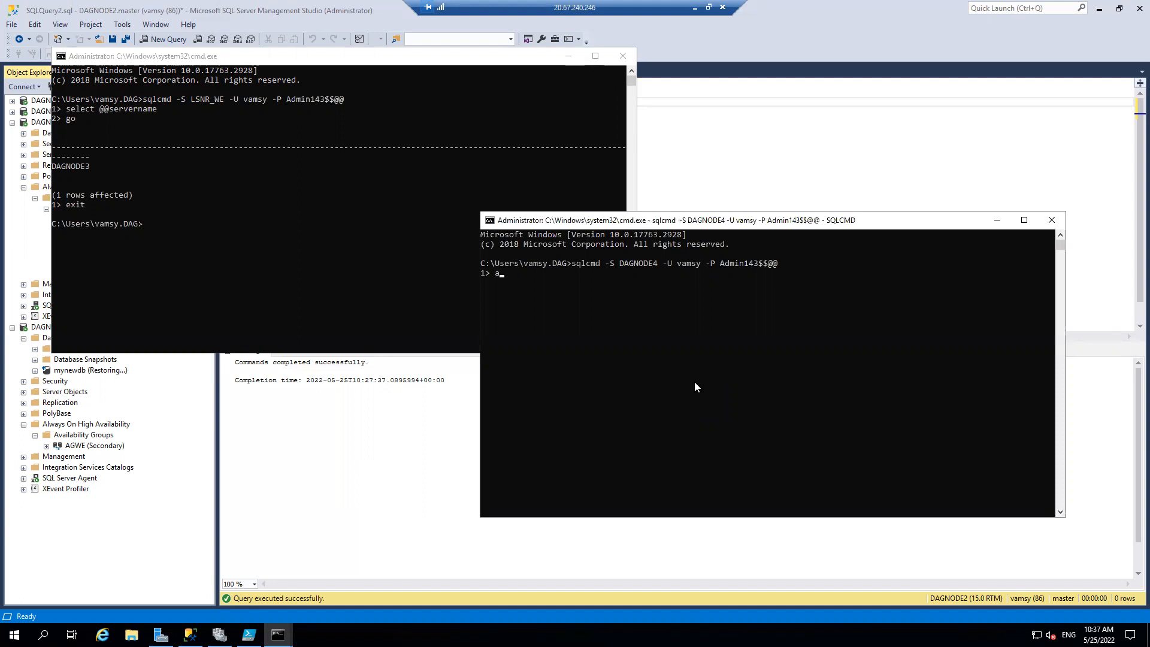
{"action": "type", "text": "availability group AGWE failover"}
{"action": "key", "text": "Return"}
{"action": "type", "text": "go"}
{"action": "key", "text": "Return"}
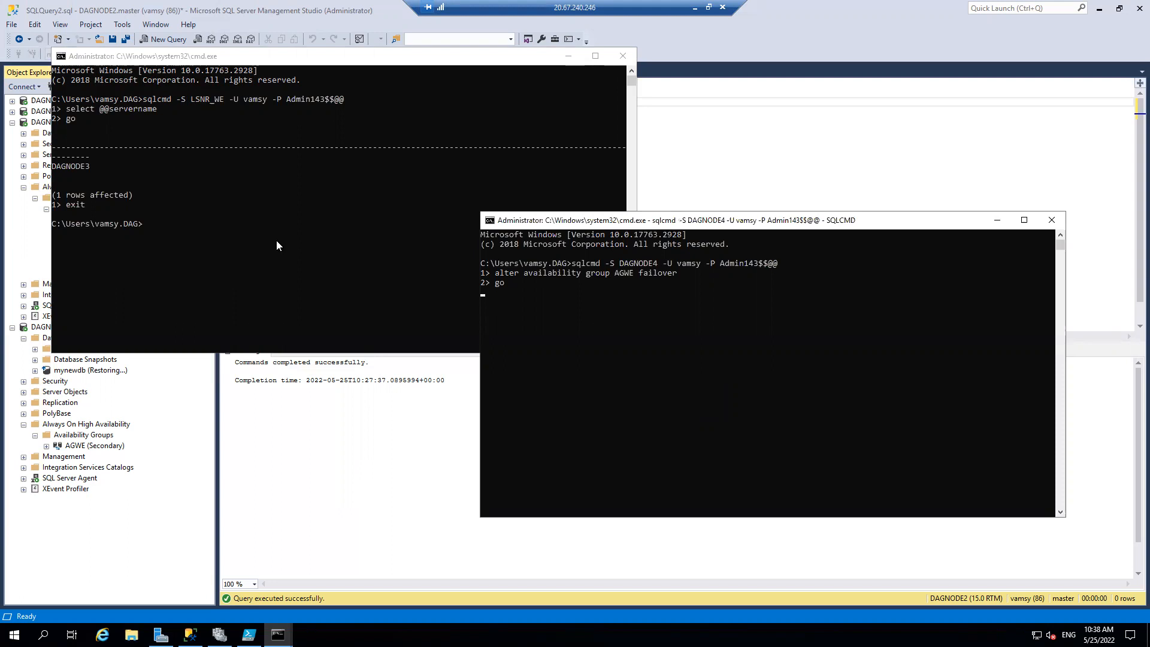
Reconnect to LSNR_WE, run the server-name query to see DAGNODE4, then exit
{"action": "left_click", "coordinate": [224, 243]}
{"action": "key", "text": "Up"}
{"action": "key", "text": "Return"}
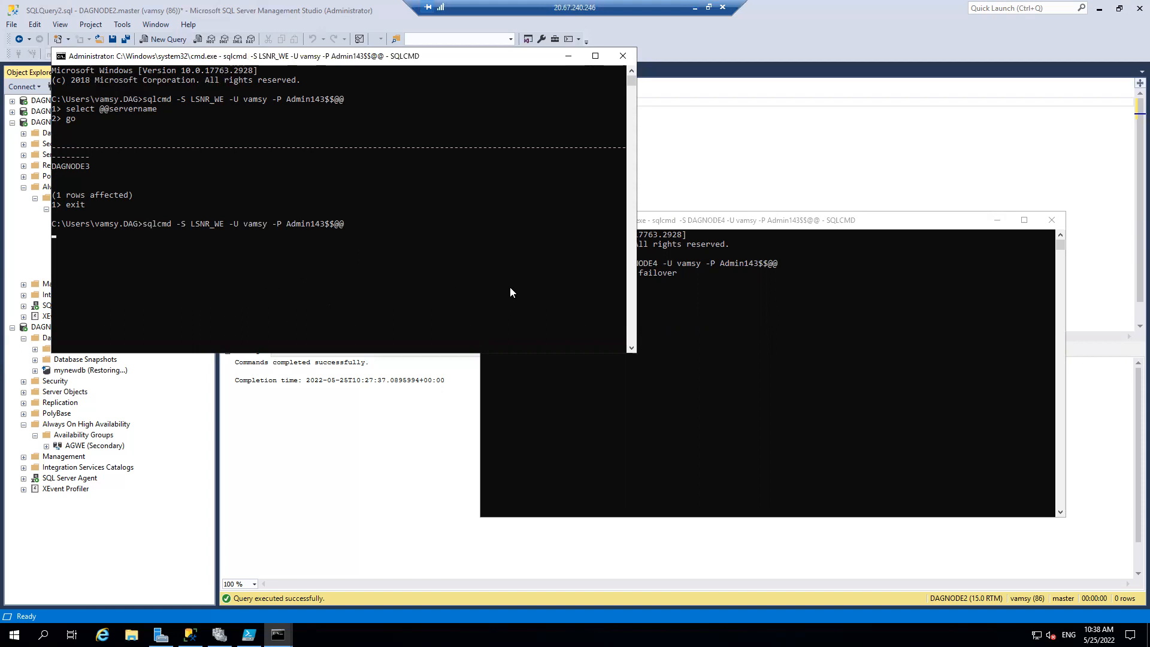
{"action": "key", "text": "Up"}
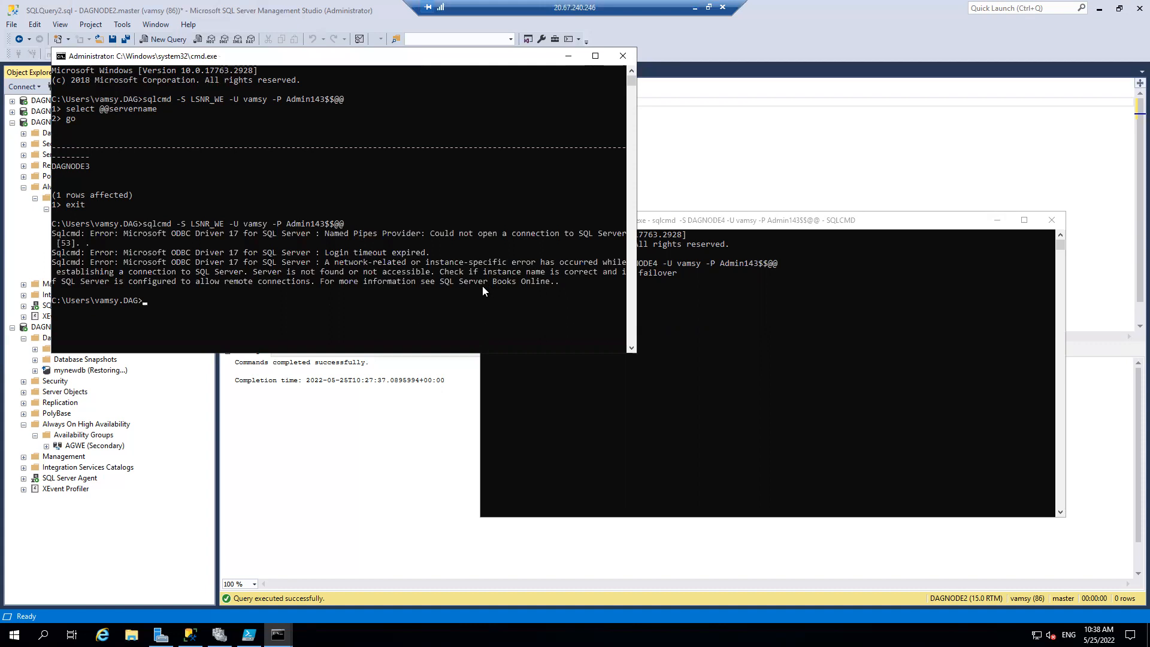
{"action": "key", "text": "Return"}
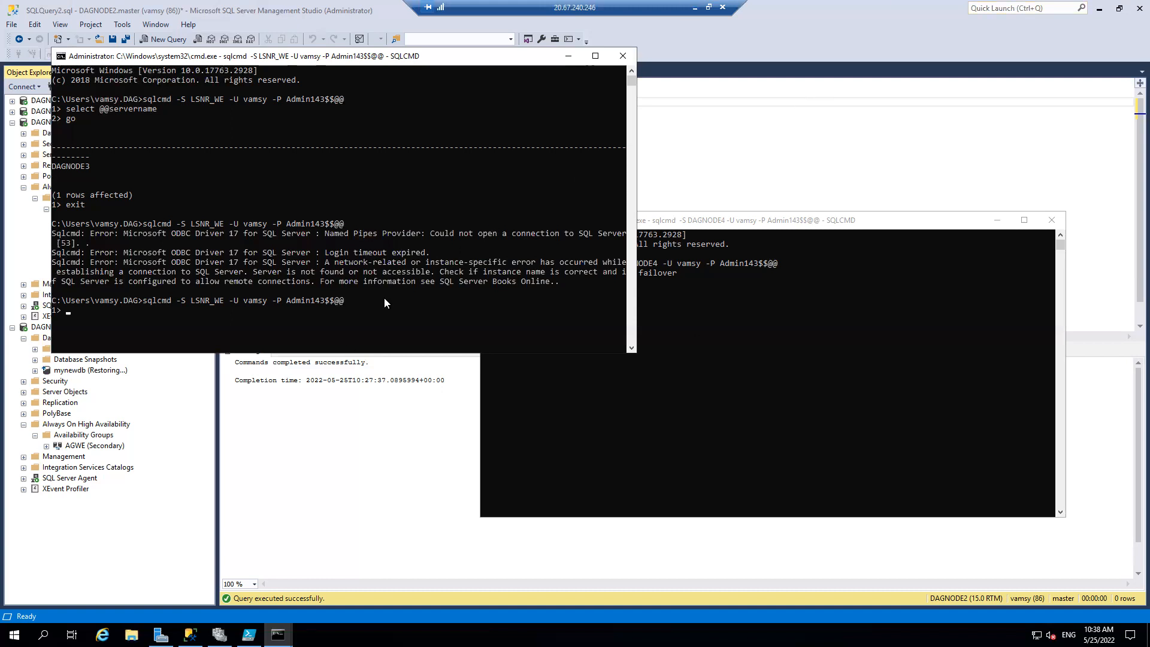
{"action": "key", "text": "Up"}
{"action": "type", "text": "go"}
{"action": "key", "text": "Return"}
{"action": "type", "text": "exit"}
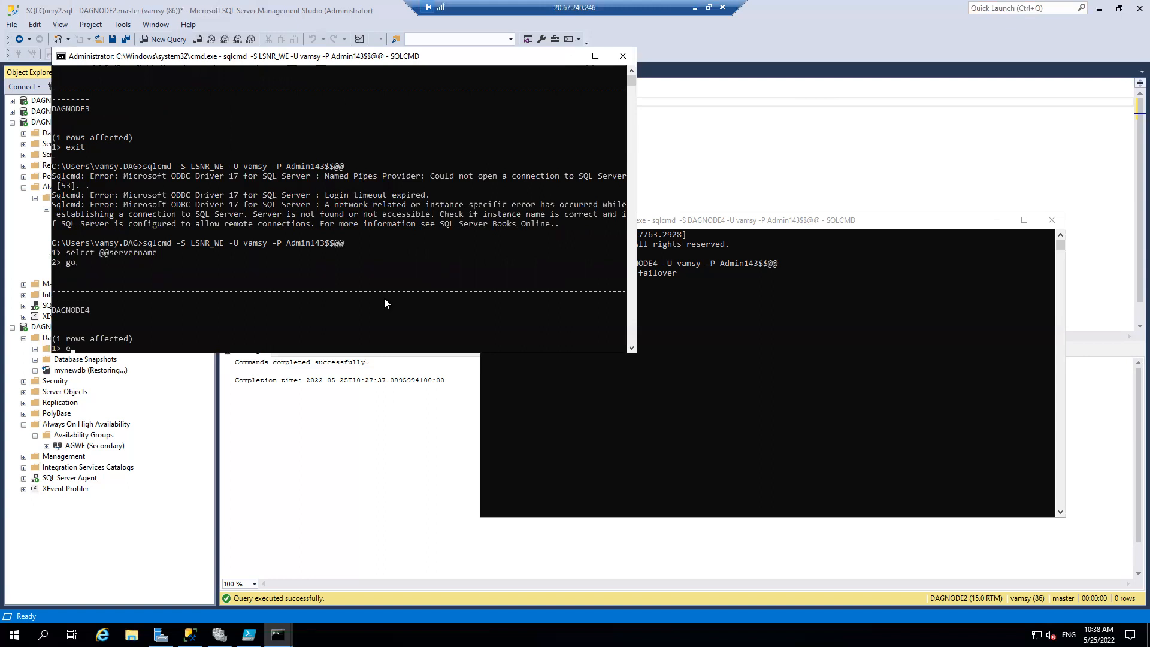
{"action": "key", "text": "Return"}
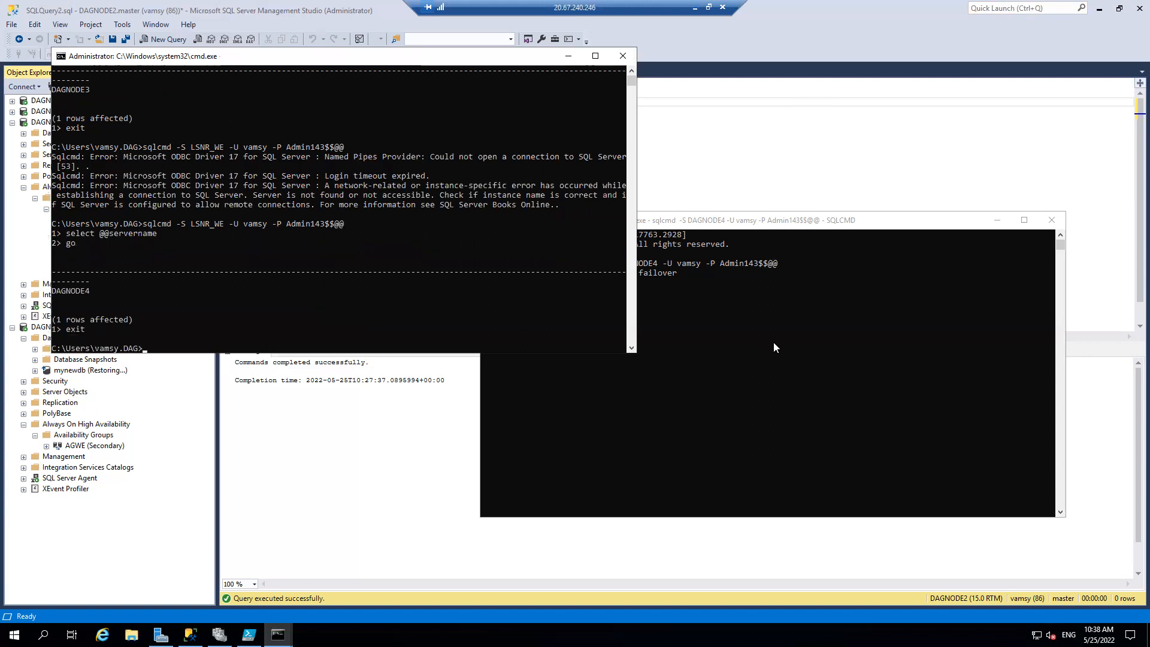
Cancel the hung failover, reconnect sqlcmd to DAGNODE3 and reissue the AGWE failover statement
{"action": "left_click", "coordinate": [774, 345]}
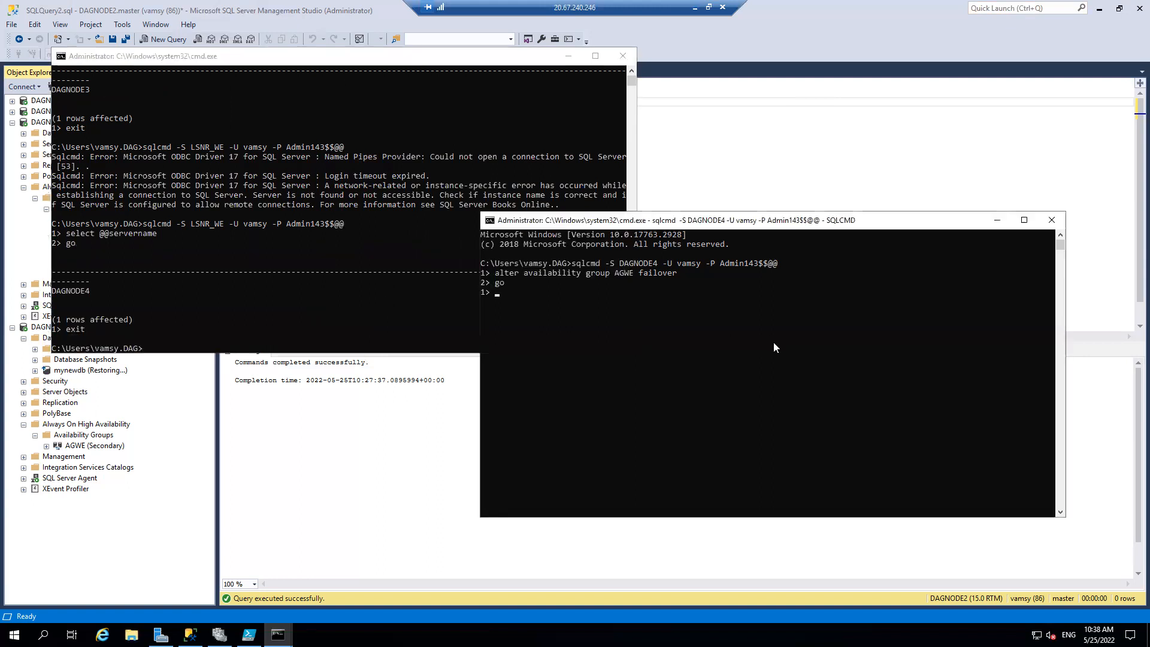
{"action": "key", "text": "ctrl+c"}
{"action": "key", "text": "Up"}
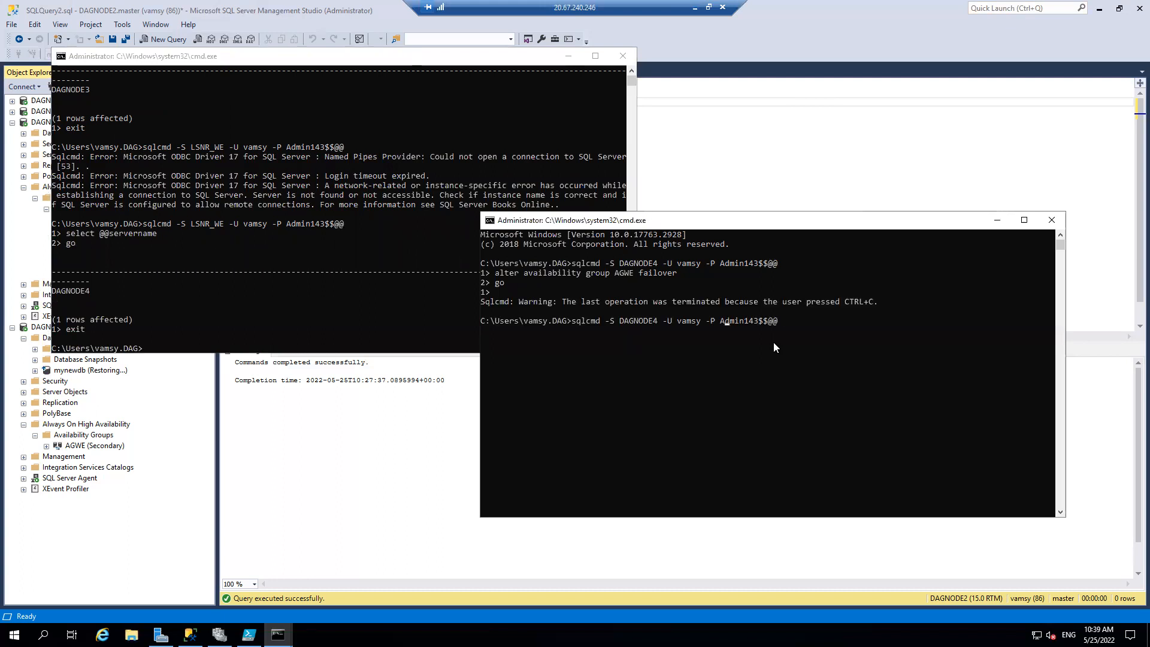
{"action": "key", "text": "Left"}
{"action": "key", "text": "Left"}
{"action": "key", "text": "Left"}
{"action": "key", "text": "Left"}
{"action": "key", "text": "Left"}
{"action": "key", "text": "Left"}
{"action": "key", "text": "Left"}
{"action": "key", "text": "Left"}
{"action": "key", "text": "Left"}
{"action": "key", "text": "Left"}
{"action": "key", "text": "Left"}
{"action": "key", "text": "Left"}
{"action": "key", "text": "Left"}
{"action": "key", "text": "BackSpace"}
{"action": "type", "text": "3"}
{"action": "key", "text": "Return"}
{"action": "key", "text": "Up"}
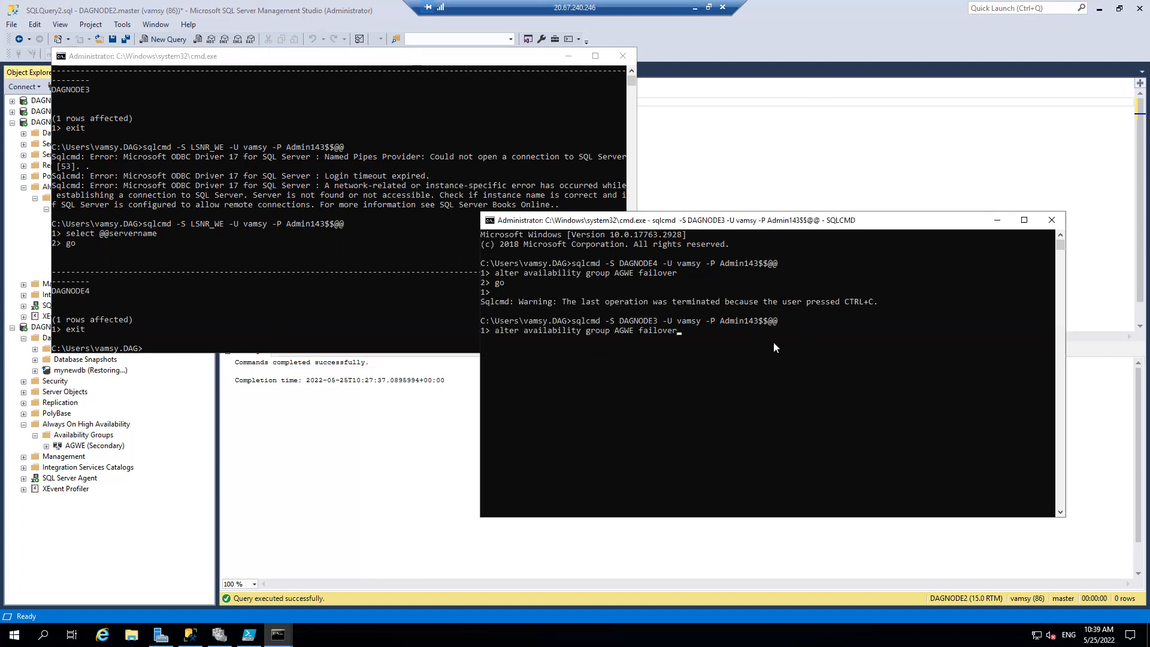
{"action": "key", "text": "Return"}
{"action": "type", "text": "g"}
{"action": "left_click", "coordinate": [740, 149]}
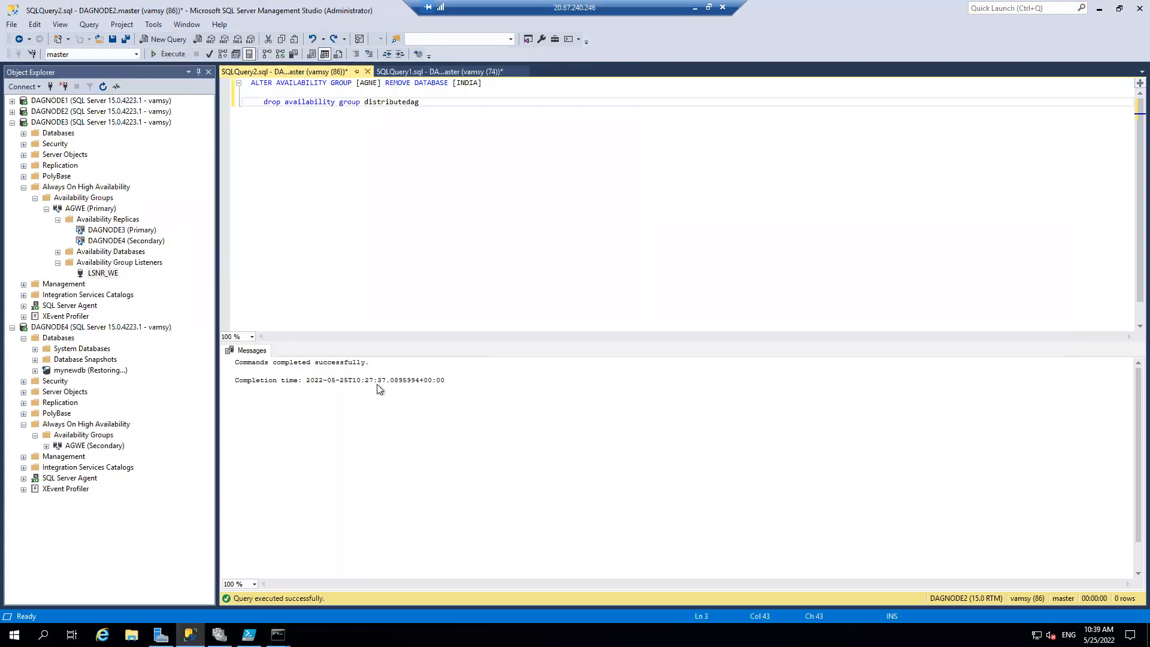
Copy the CREATE AVAILABILITY GROUP [distributedag] script through its final GO from the DAG commands email
{"action": "left_click", "coordinate": [12, 123]}
{"action": "left_click", "coordinate": [693, 8]}
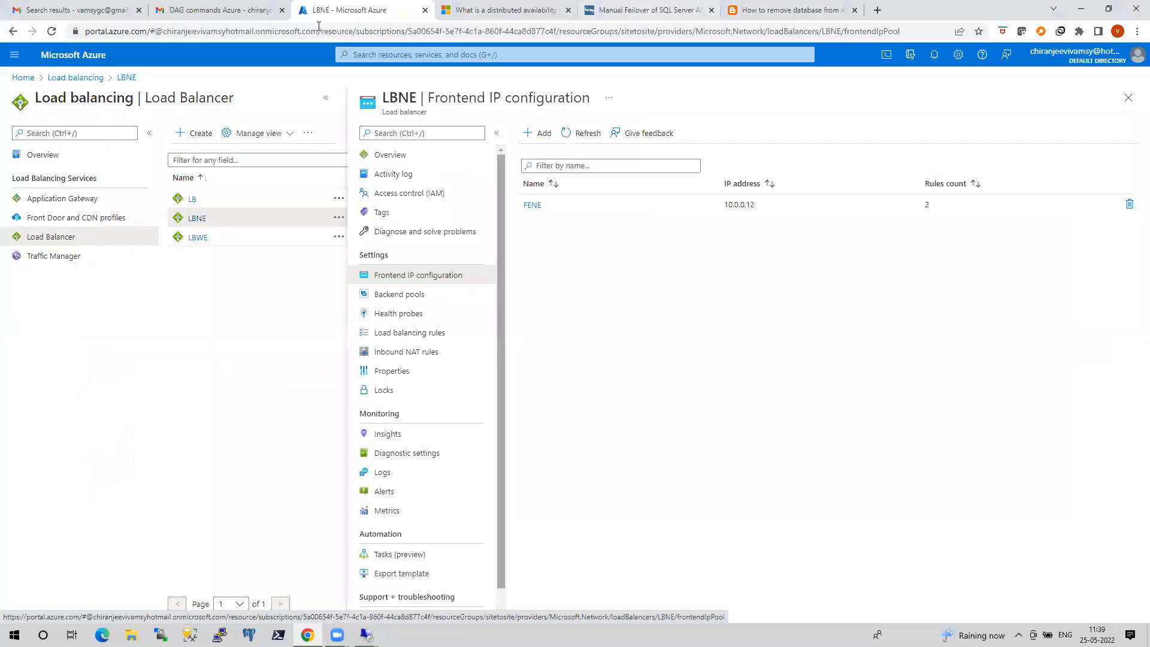
{"action": "left_click", "coordinate": [258, 11]}
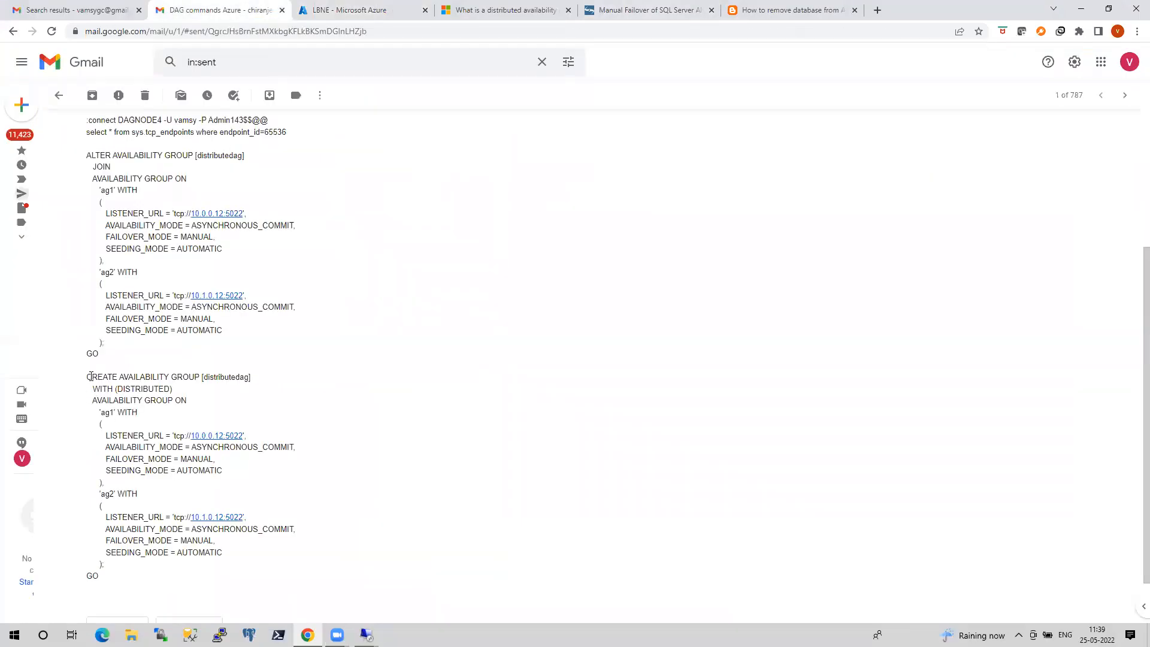
{"action": "left_click_drag", "start_coordinate": [86, 377], "coordinate": [163, 437]}
{"action": "left_click_drag", "start_coordinate": [159, 486], "coordinate": [139, 575]}
{"action": "key", "text": "ctrl+c"}
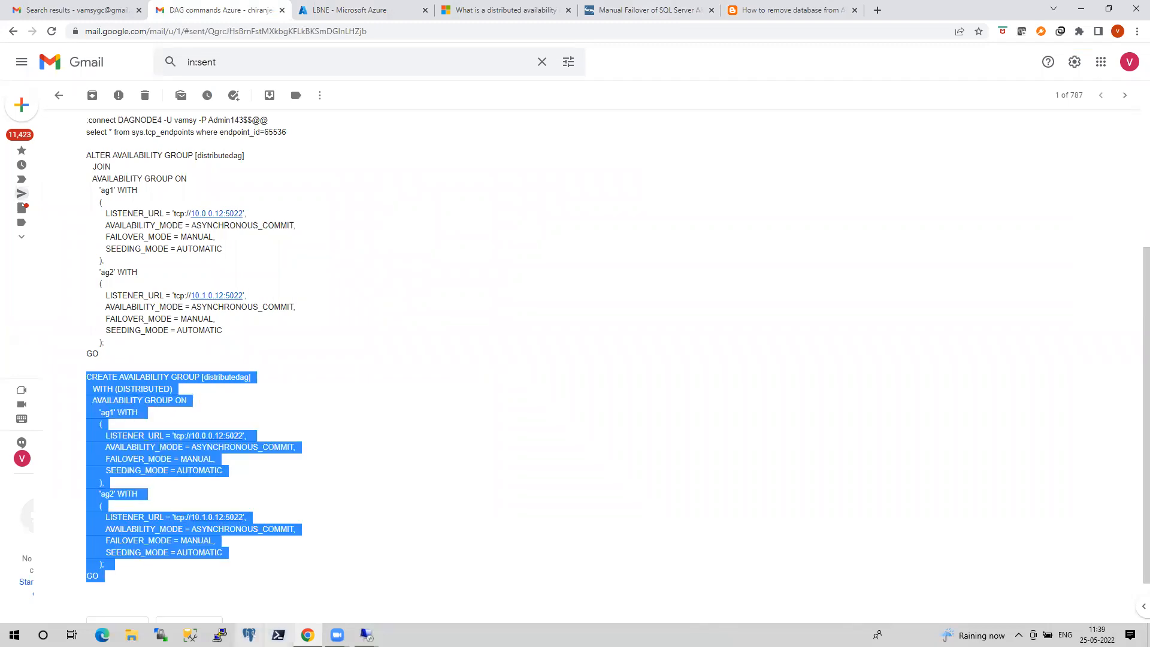
{"action": "left_click", "coordinate": [366, 635]}
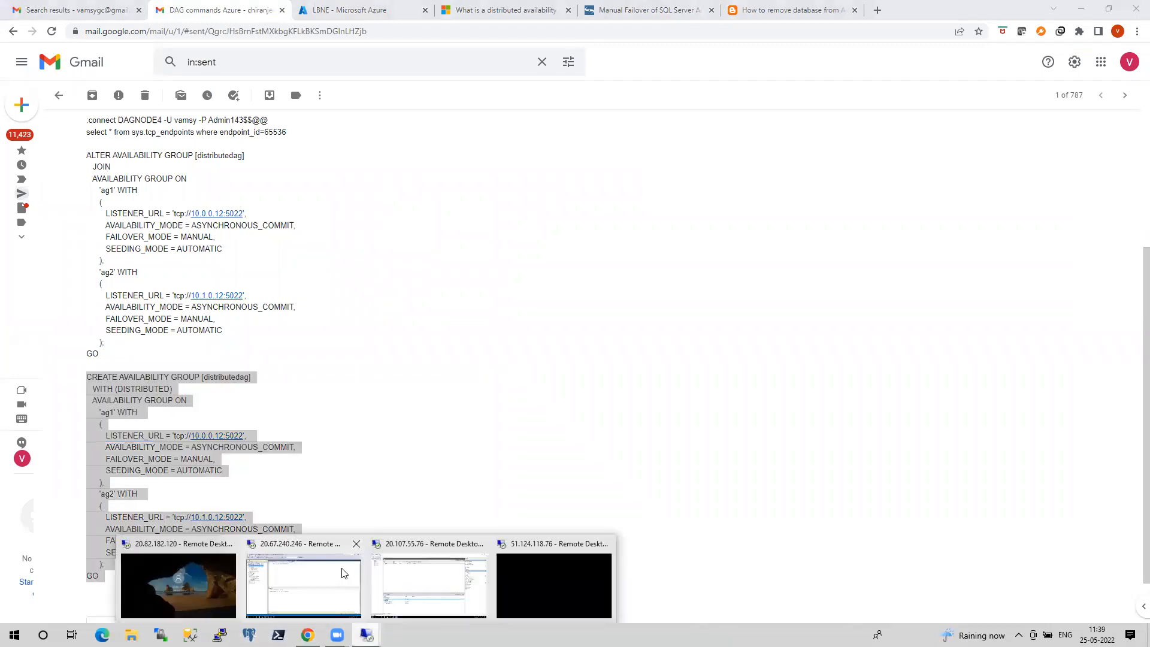
{"action": "left_click", "coordinate": [304, 562]}
{"action": "right_click", "coordinate": [82, 100]}
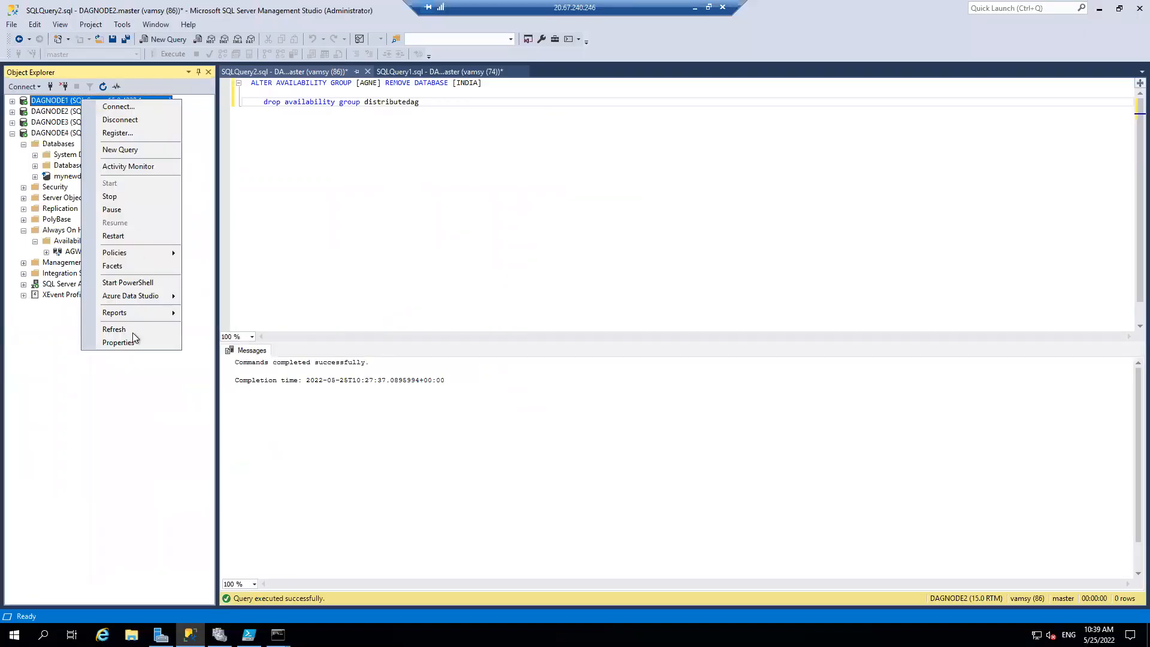
Refresh DAGNODE1 and run the Failover wizard to make DAGNODE1 primary for AGNE
{"action": "left_click", "coordinate": [114, 330]}
{"action": "left_click", "coordinate": [12, 101]}
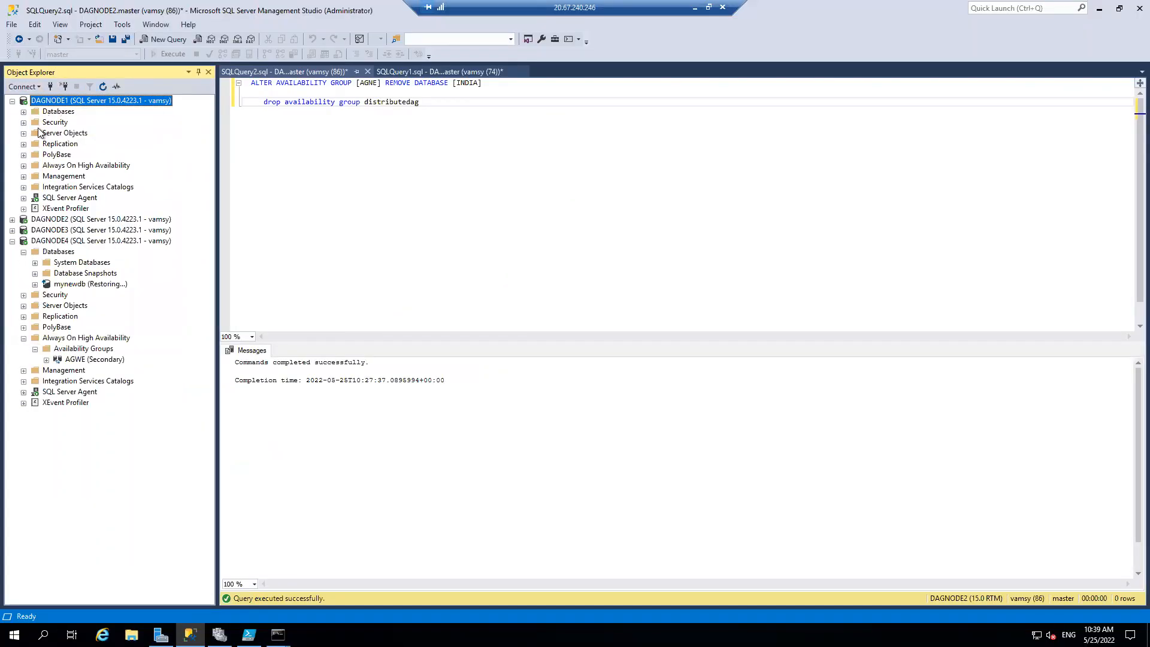
{"action": "left_click", "coordinate": [23, 165]}
{"action": "left_click", "coordinate": [34, 176]}
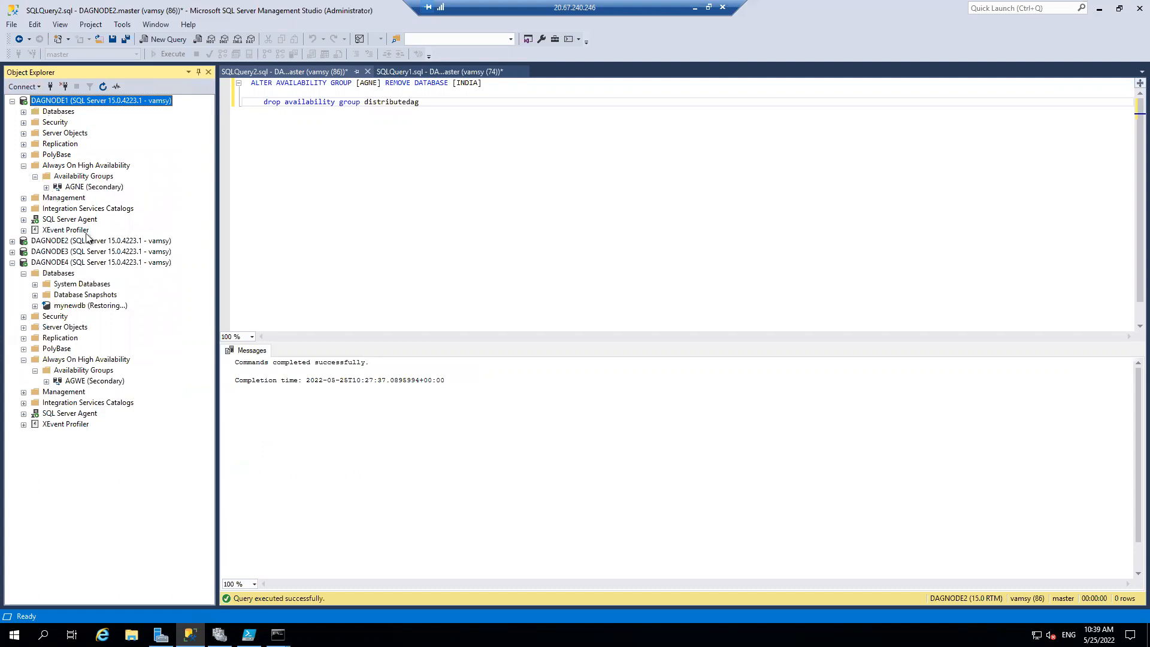
{"action": "right_click", "coordinate": [84, 189]}
{"action": "left_click", "coordinate": [120, 209]}
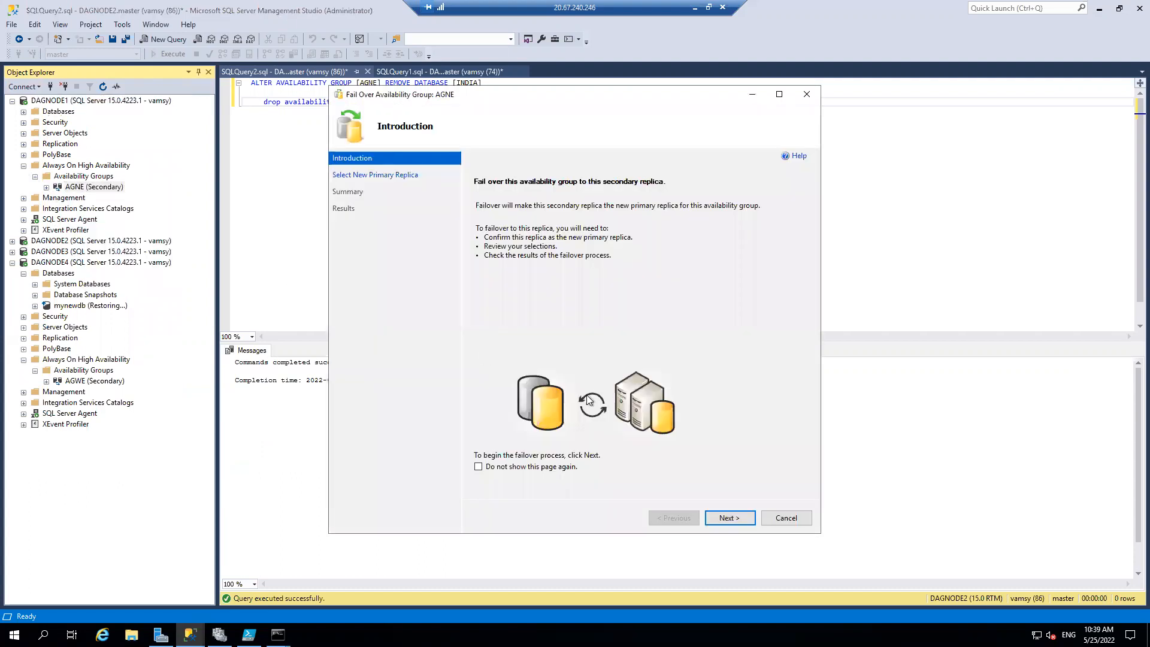
{"action": "left_click", "coordinate": [729, 519]}
{"action": "left_click", "coordinate": [730, 519]}
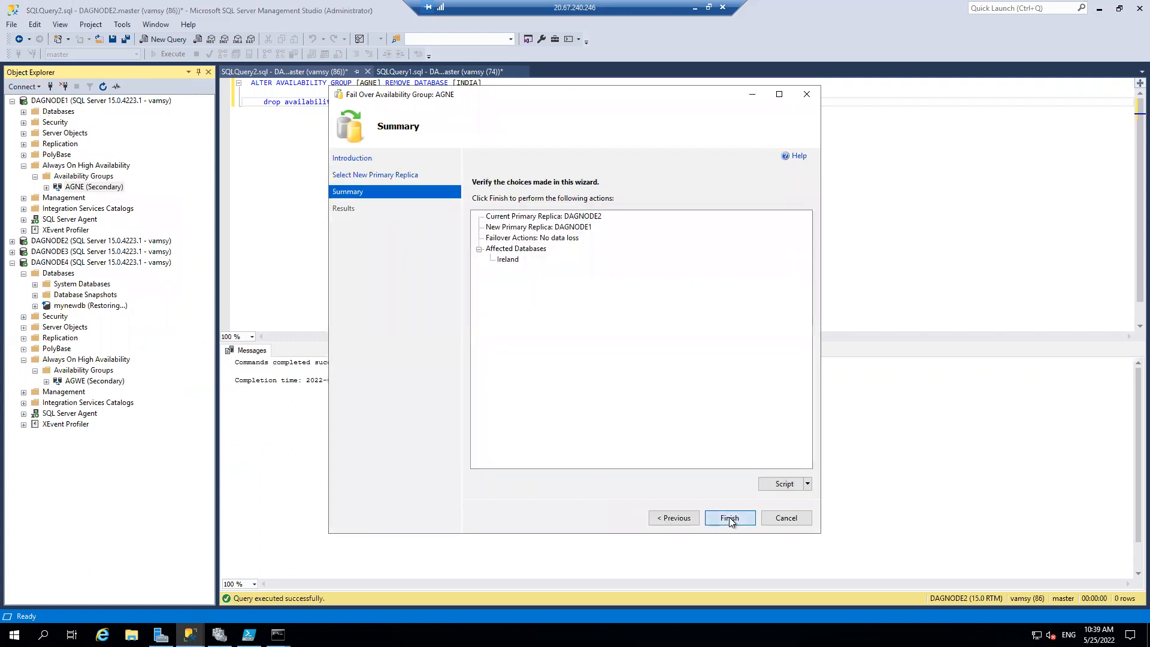
{"action": "left_click", "coordinate": [730, 519]}
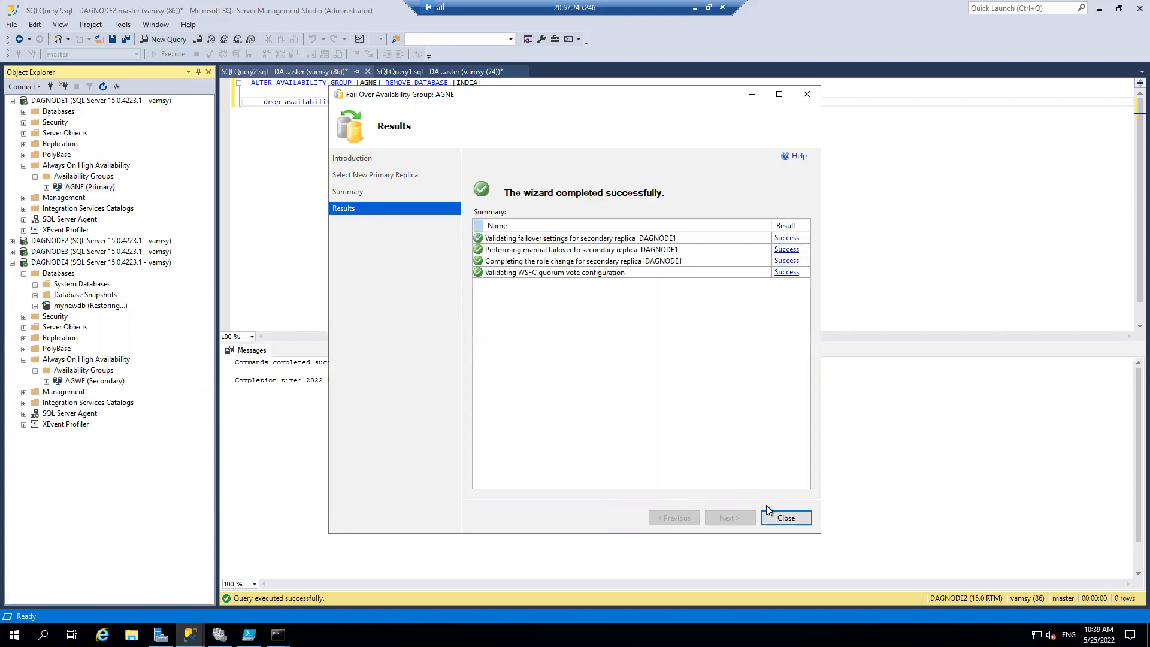
{"action": "left_click", "coordinate": [780, 518]}
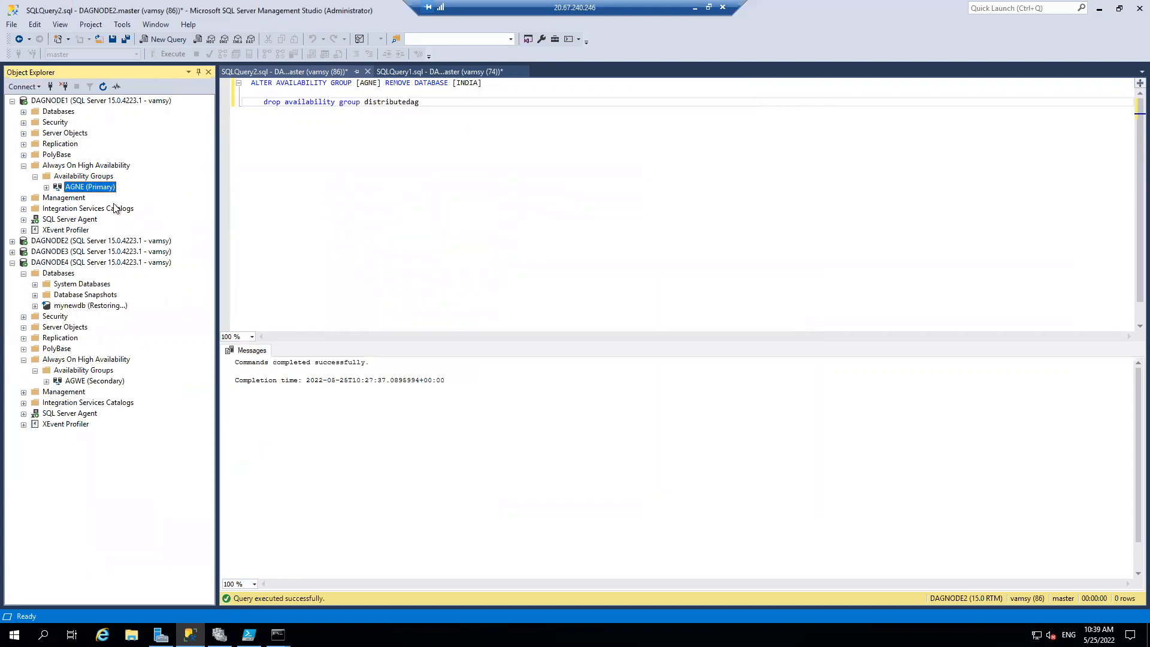
Refresh DAGNODE3 and expand its availability groups to confirm AGWE is primary
{"action": "left_click", "coordinate": [13, 252]}
{"action": "right_click", "coordinate": [59, 252]}
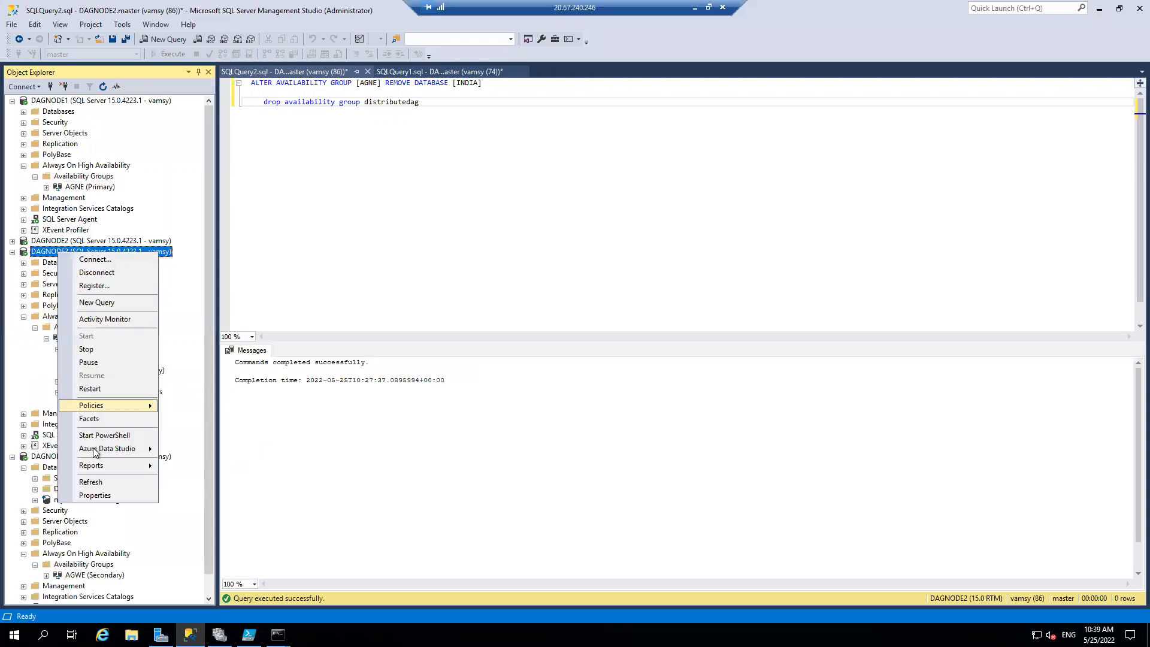
{"action": "left_click", "coordinate": [90, 483]}
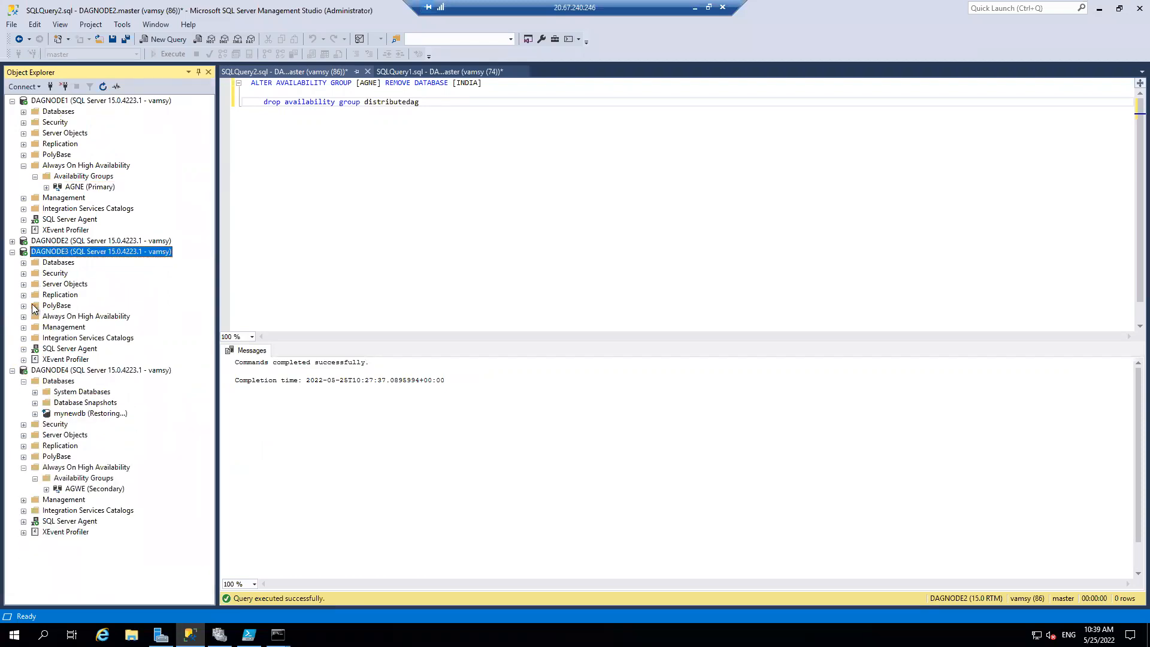
{"action": "left_click", "coordinate": [25, 316]}
{"action": "left_click", "coordinate": [35, 327]}
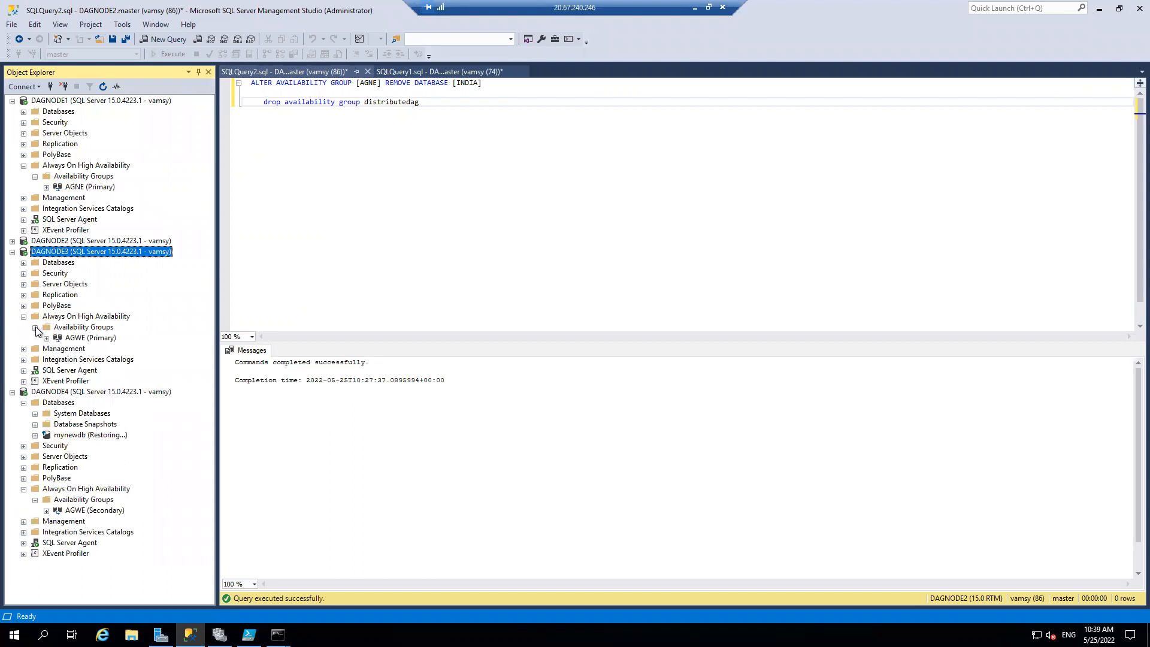
{"action": "left_click", "coordinate": [73, 102]}
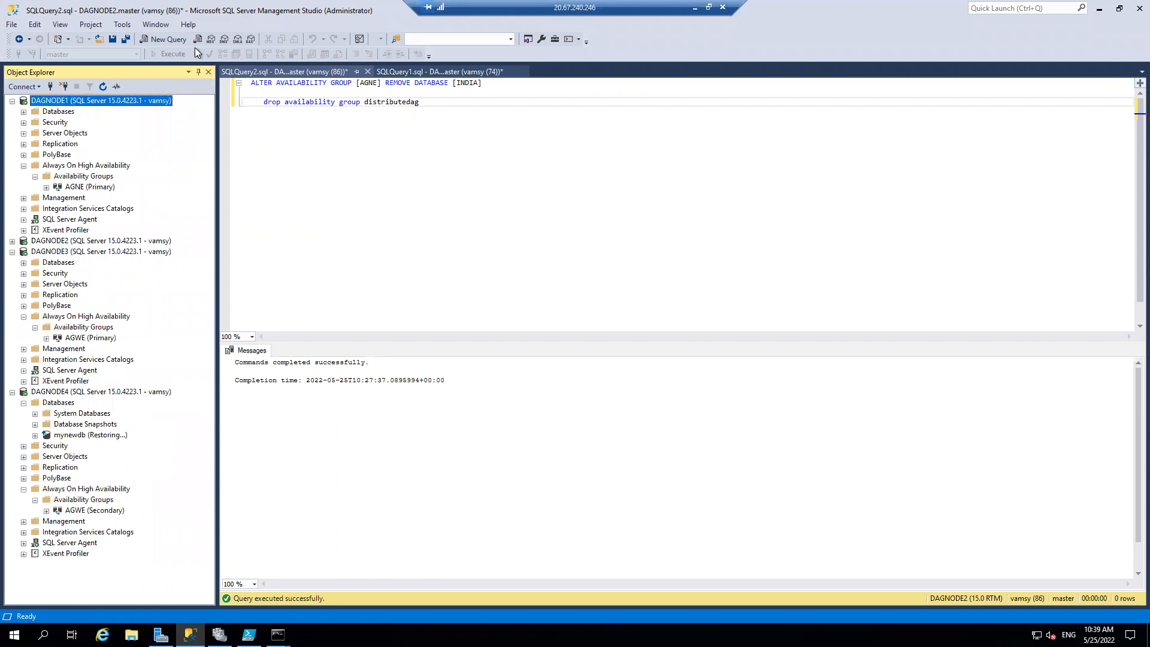
Paste the distributedag script into a new DAGNODE1 query and rename ag1/ag2 to agNE/agWE
{"action": "left_click", "coordinate": [167, 39]}
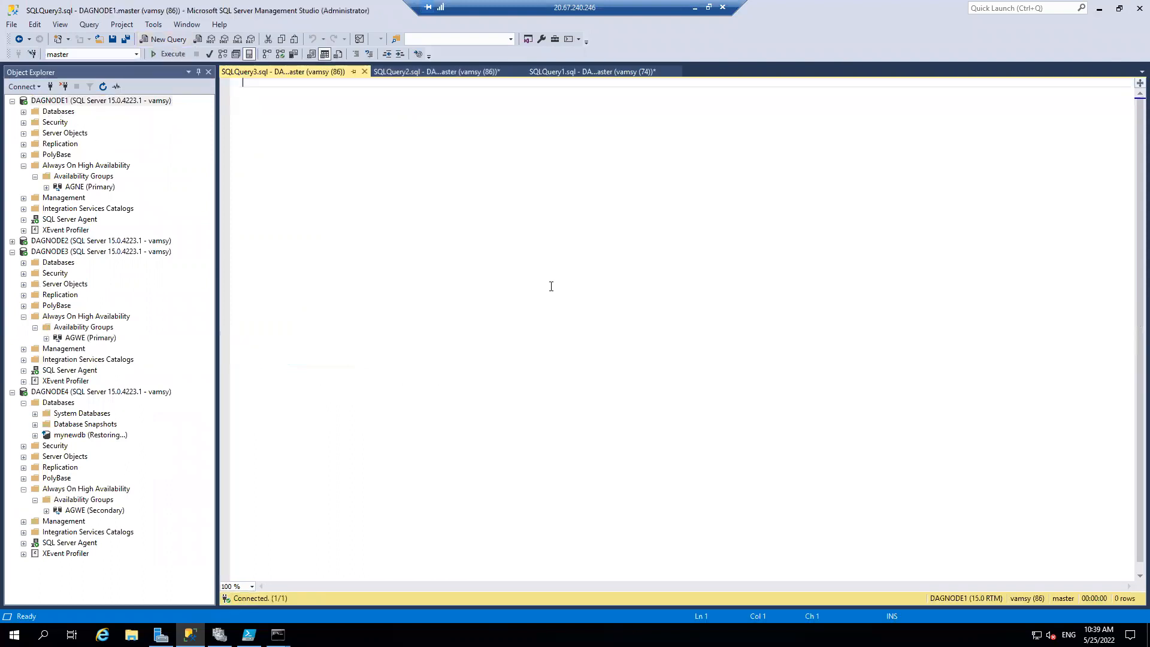
{"action": "key", "text": "ctrl+v"}
{"action": "left_click", "coordinate": [286, 113]}
{"action": "key", "text": "BackSpace"}
{"action": "type", "text": "NE"}
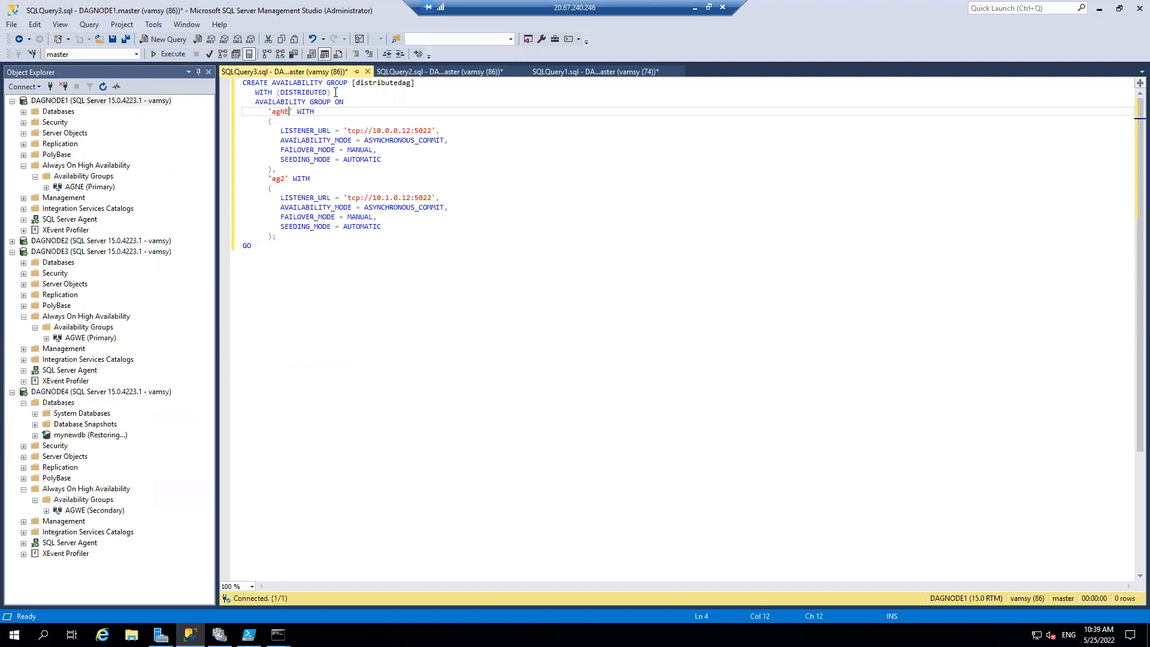
{"action": "left_click", "coordinate": [285, 178]}
{"action": "key", "text": "BackSpace"}
{"action": "type", "text": "WE"}
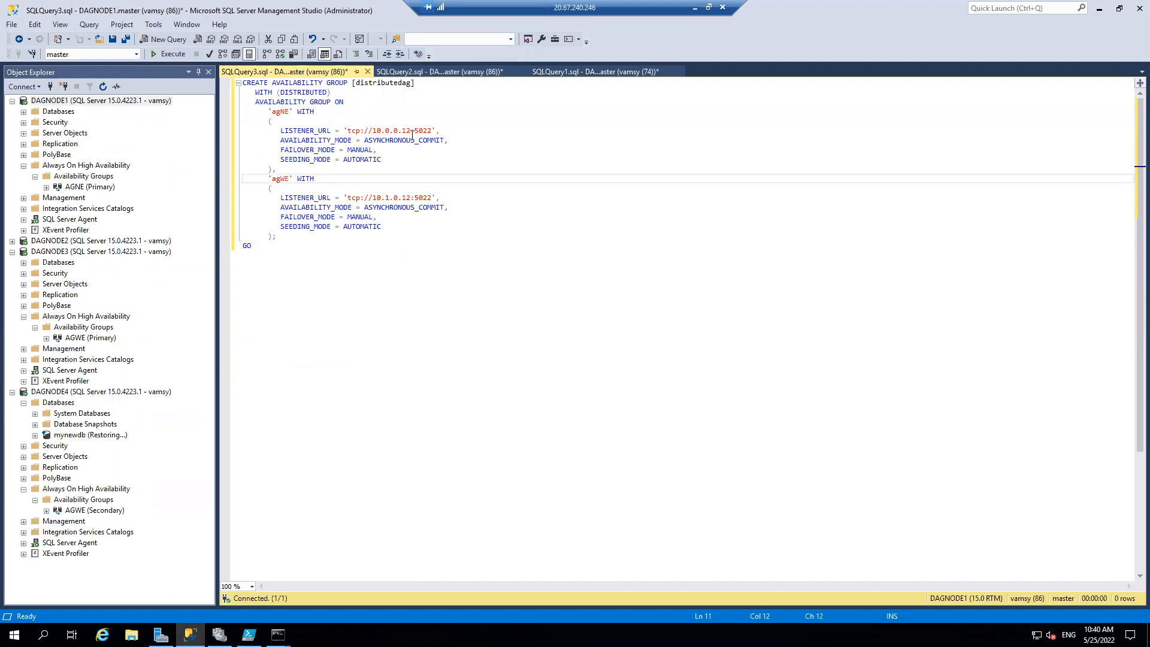
Replace the listener IPs with LSNR_NE.DAG.COM and LSNR_WE.DAG.COM and execute the script
{"action": "left_click_drag", "start_coordinate": [411, 130], "coordinate": [372, 130]}
{"action": "type", "text": "LSNR_"}
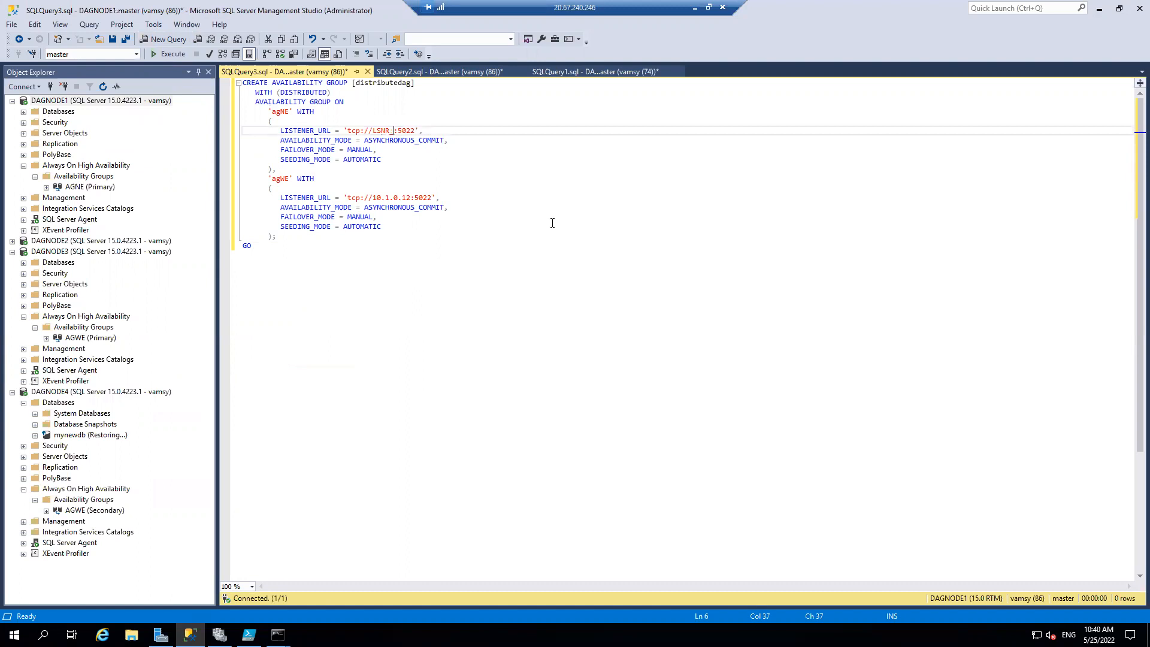
{"action": "type", "text": "NE.DAG.COM"}
{"action": "left_click_drag", "start_coordinate": [411, 198], "coordinate": [372, 198]}
{"action": "type", "text": "LSNR_"}
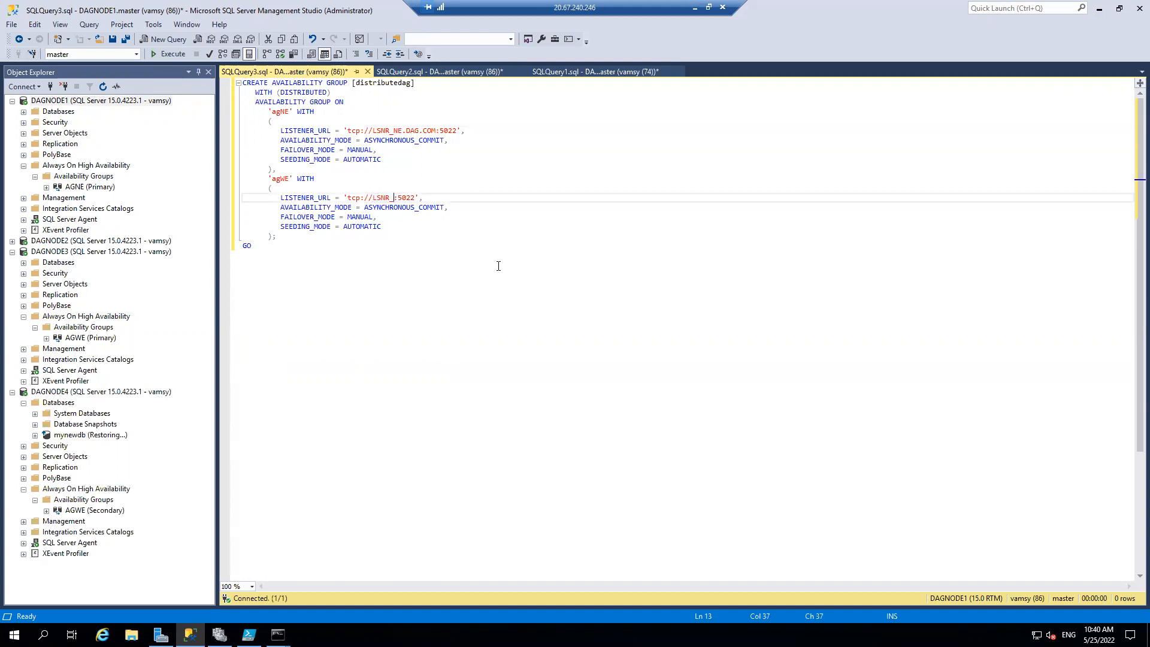
{"action": "type", "text": "WE.DAG.COM"}
{"action": "key", "text": "ctrl+End"}
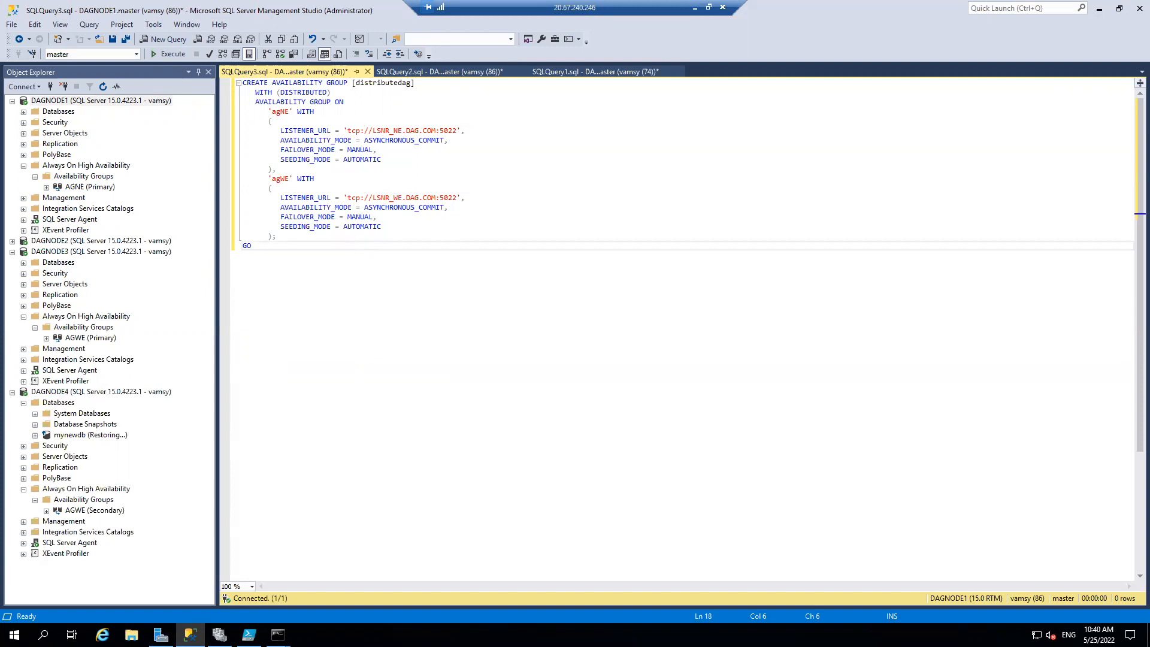
{"action": "left_click", "coordinate": [219, 634]}
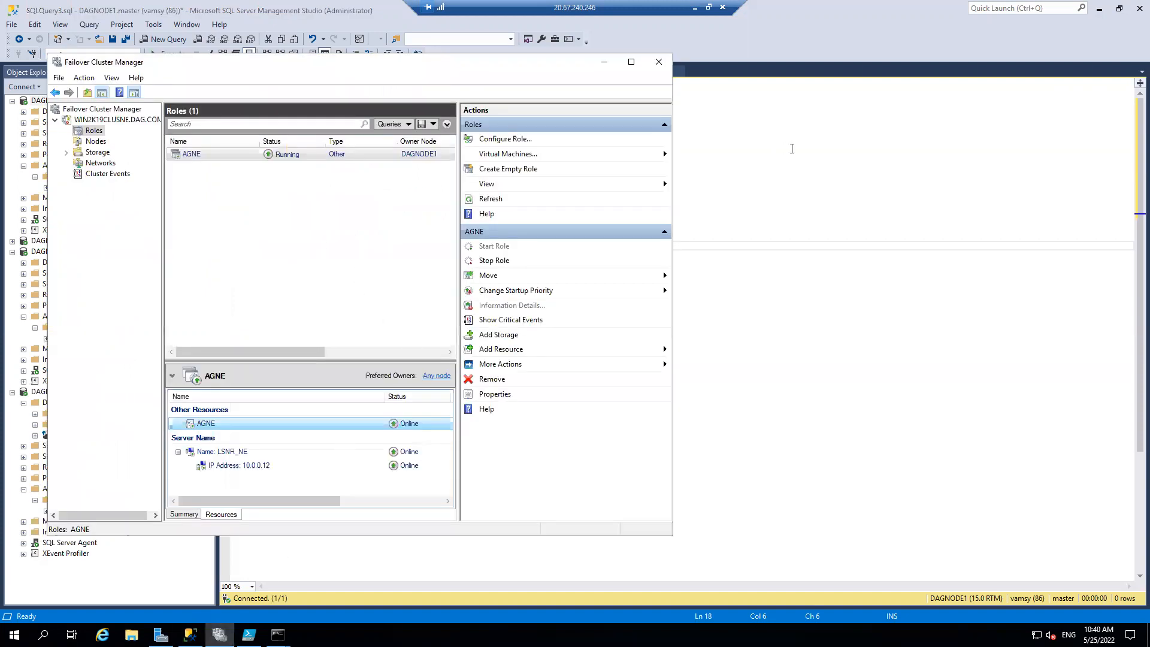
{"action": "left_click", "coordinate": [733, 186]}
{"action": "key", "text": "F5"}
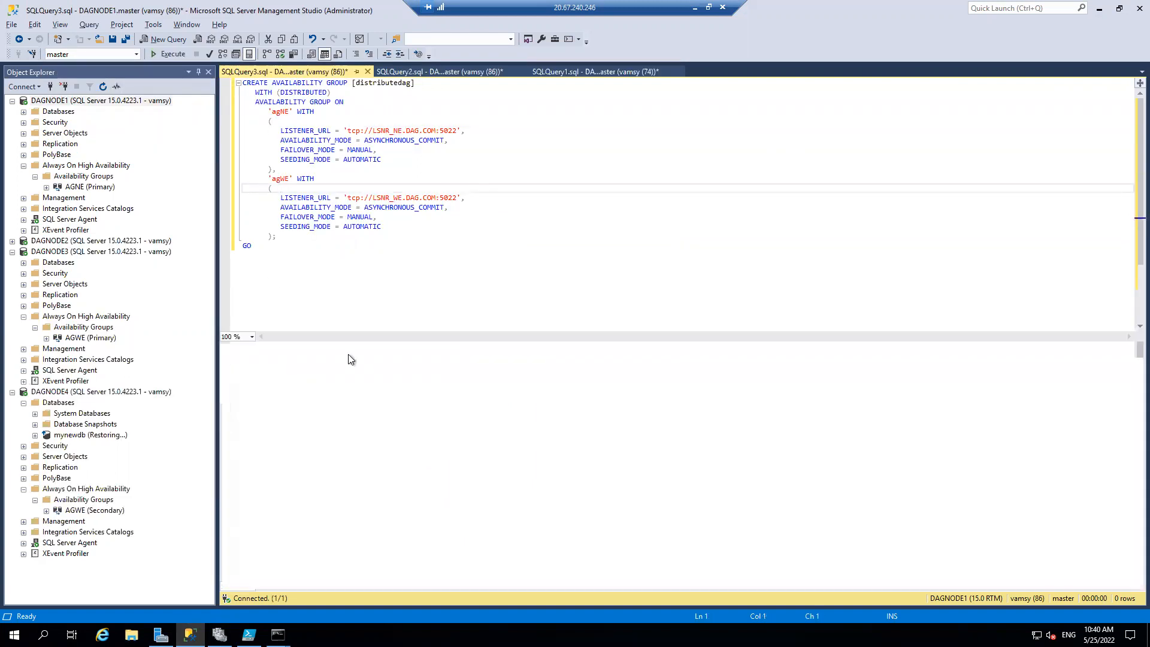
Refresh DAGNODE1's availability groups and expand distributedag to show replicas agNE and agWE
{"action": "right_click", "coordinate": [75, 176]}
{"action": "left_click", "coordinate": [109, 260]}
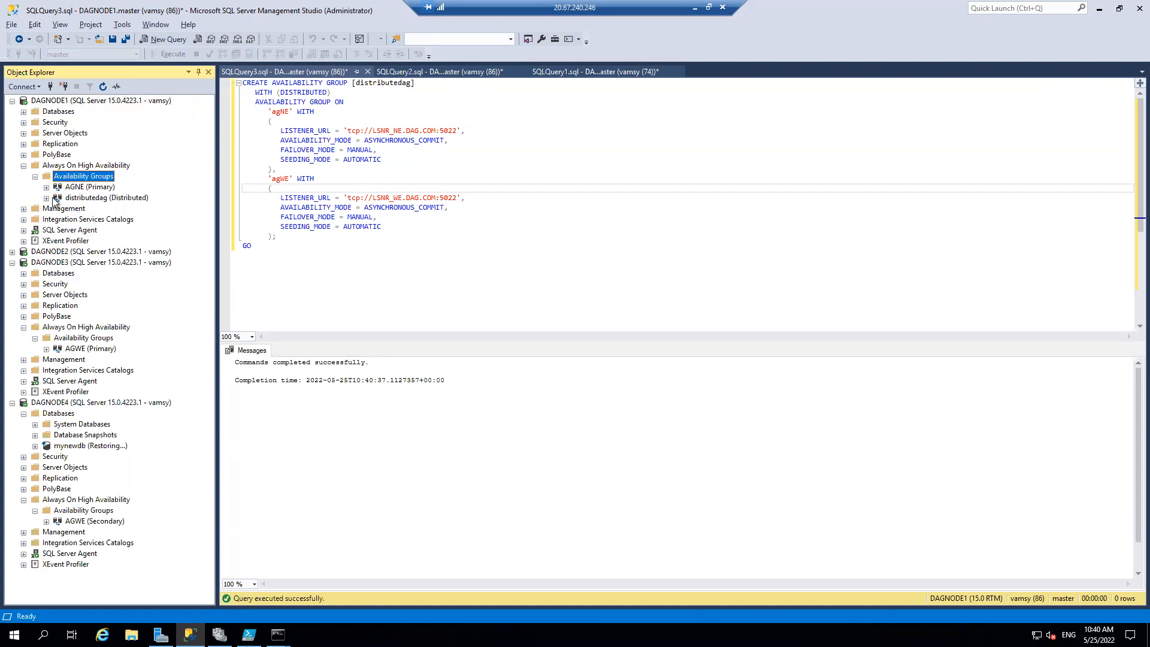
{"action": "left_click", "coordinate": [46, 198]}
{"action": "left_click", "coordinate": [57, 209]}
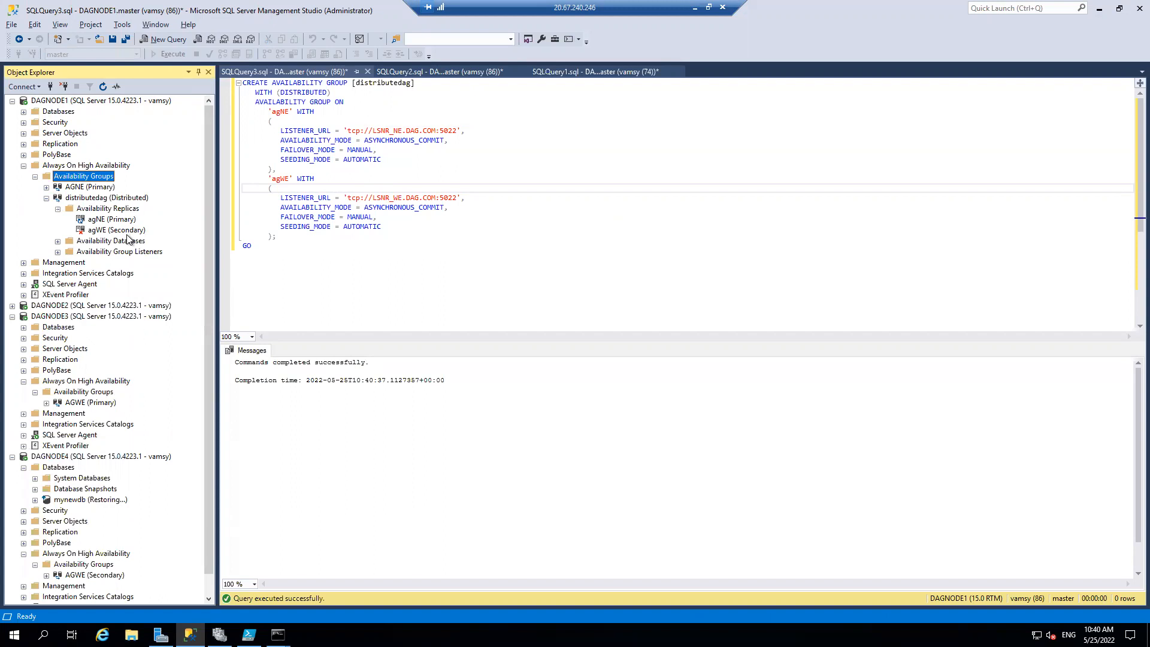
Copy the ALTER AVAILABILITY GROUP JOIN script from the saved email and start a new DAGNODE3 query
{"action": "left_click", "coordinate": [694, 5]}
{"action": "left_click_drag", "start_coordinate": [100, 355], "coordinate": [85, 157]}
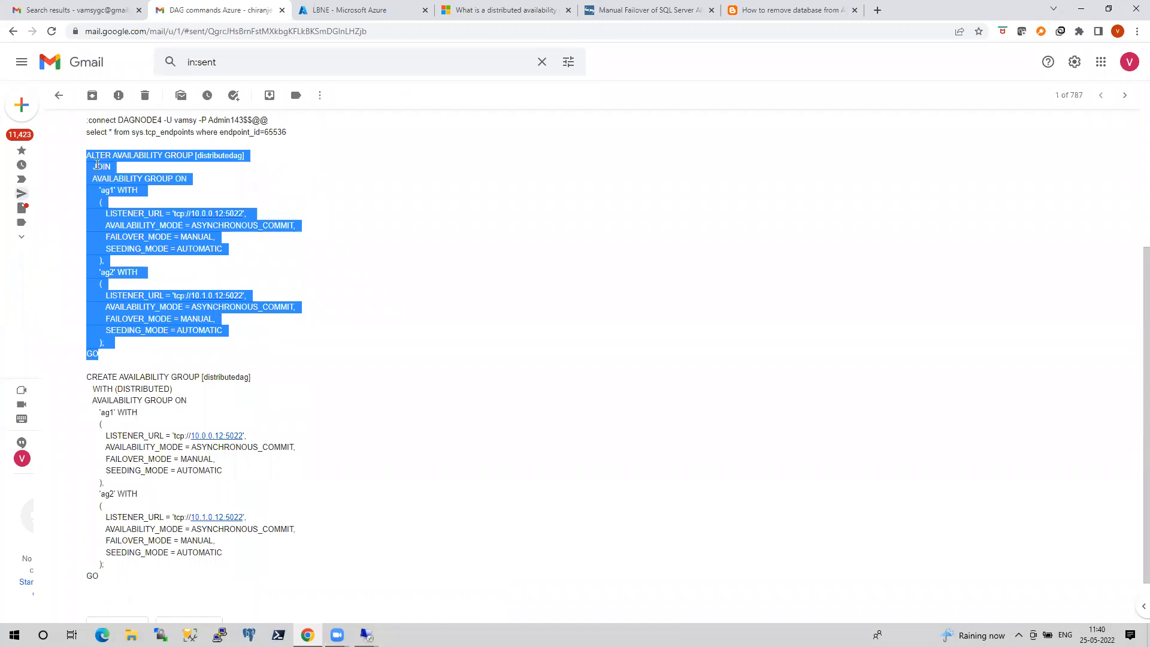
{"action": "left_click", "coordinate": [366, 635]}
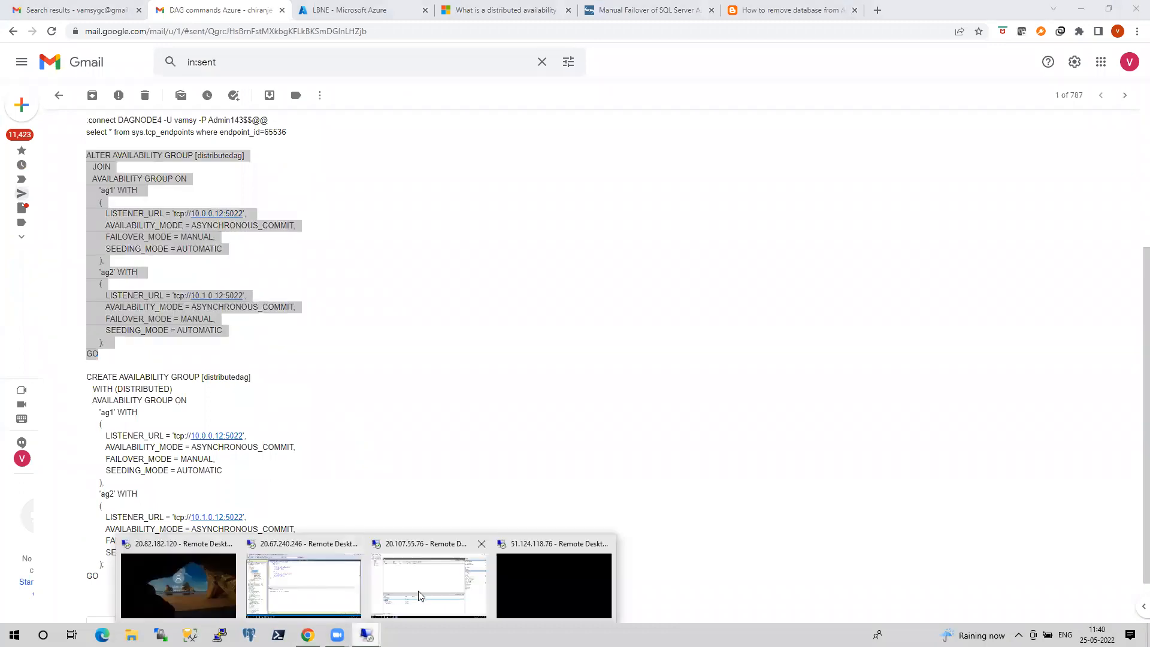
{"action": "left_click", "coordinate": [347, 589]}
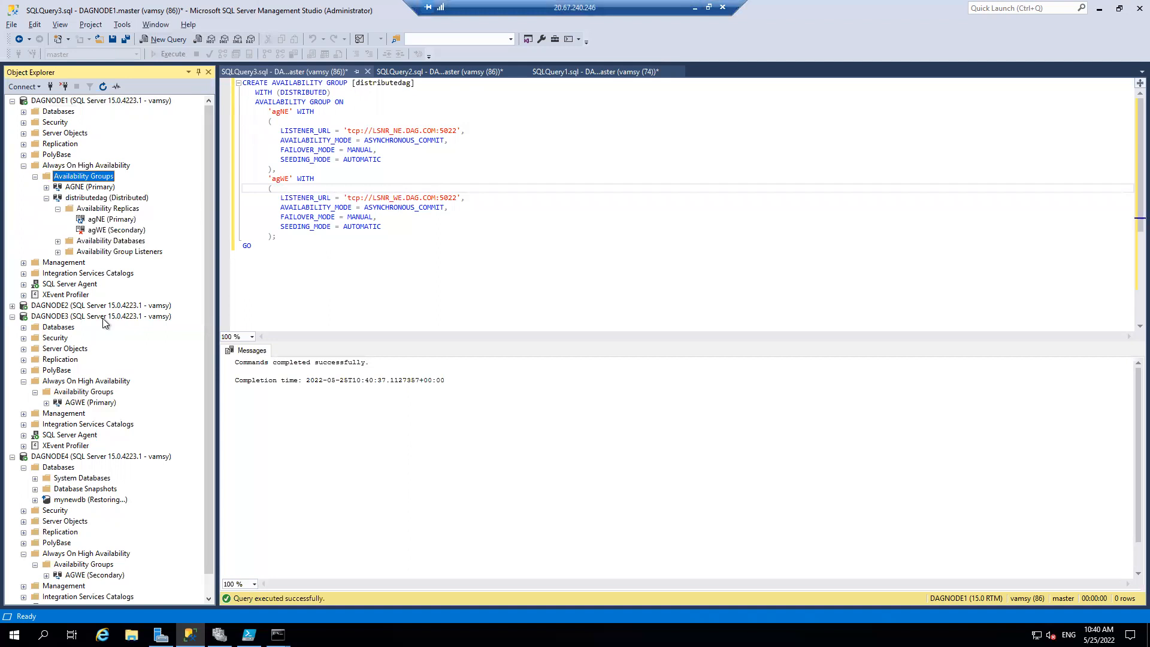
{"action": "left_click", "coordinate": [103, 317]}
{"action": "left_click", "coordinate": [169, 39]}
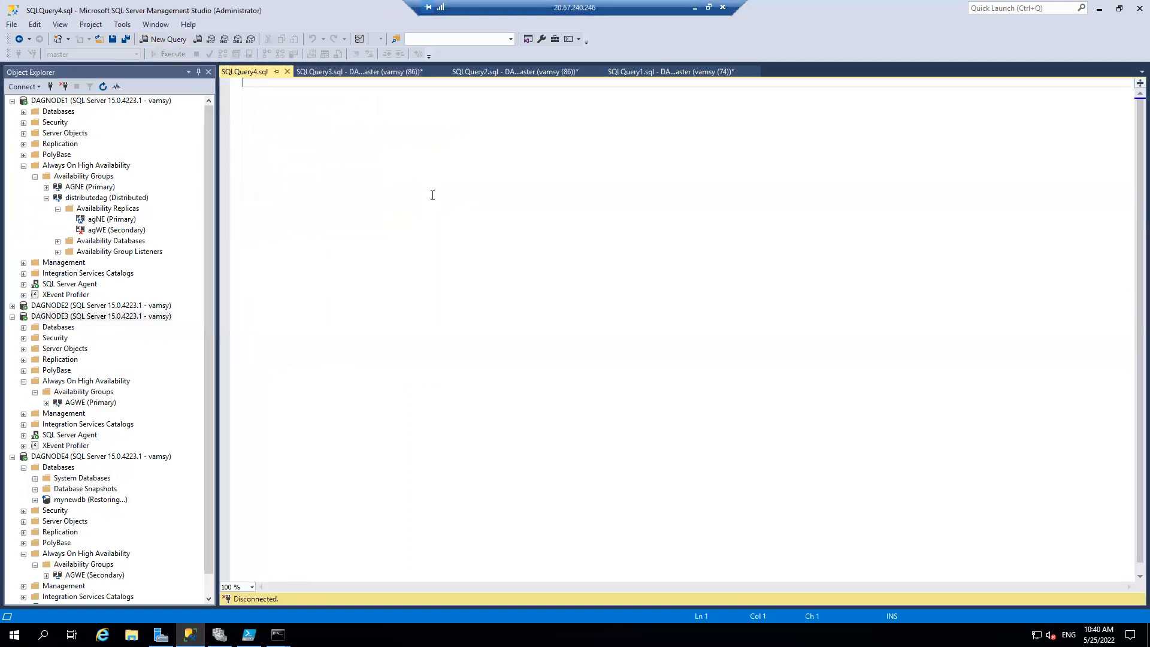
Paste the JOIN script and rename replicas ag1 and ag2 to agNE and agWE
{"action": "type", "text": "ALTER AVAILABILITY GROUP [distributedag]    JOIN    AVAILABILITY GROUP ON       'ag1' WITH       (          LISTENER_URL = 'tcp://10.0.0.12:5022',          AVAILABILITY_MODE = ASYNCHRONOUS_COMMIT,          FAILOVER_MODE = MANUAL,          SEEDING_MODE = AUTOMATIC       ),       'ag2' WITH       (          LISTENER_URL = 'tcp://10.1.0.12:5022',          AVAILABILITY_MODE = ASYNCHRONOUS_COMMIT,          FAILOVER_MODE = MANUAL,          SEEDING_MODE = AUTOMATIC       ); GO"}
{"action": "left_click", "coordinate": [282, 112]}
{"action": "key", "text": "BackSpace"}
{"action": "type", "text": "NE"}
{"action": "left_click", "coordinate": [284, 178]}
{"action": "key", "text": "Delete"}
{"action": "type", "text": "WE"}
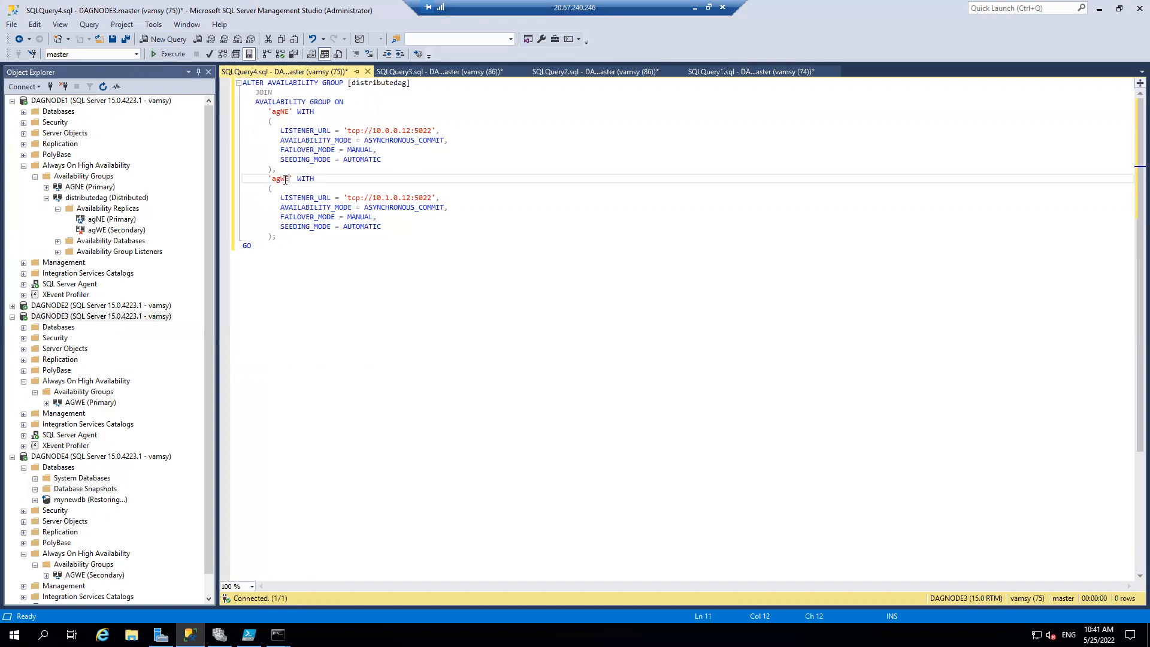
Replace the IP-based endpoint URLs with the LSNR_NE and LSNR_WE listener URLs on port 5022
{"action": "left_click", "coordinate": [467, 70]}
{"action": "left_click_drag", "start_coordinate": [454, 130], "coordinate": [348, 132]}
{"action": "key", "text": "ctrl+c"}
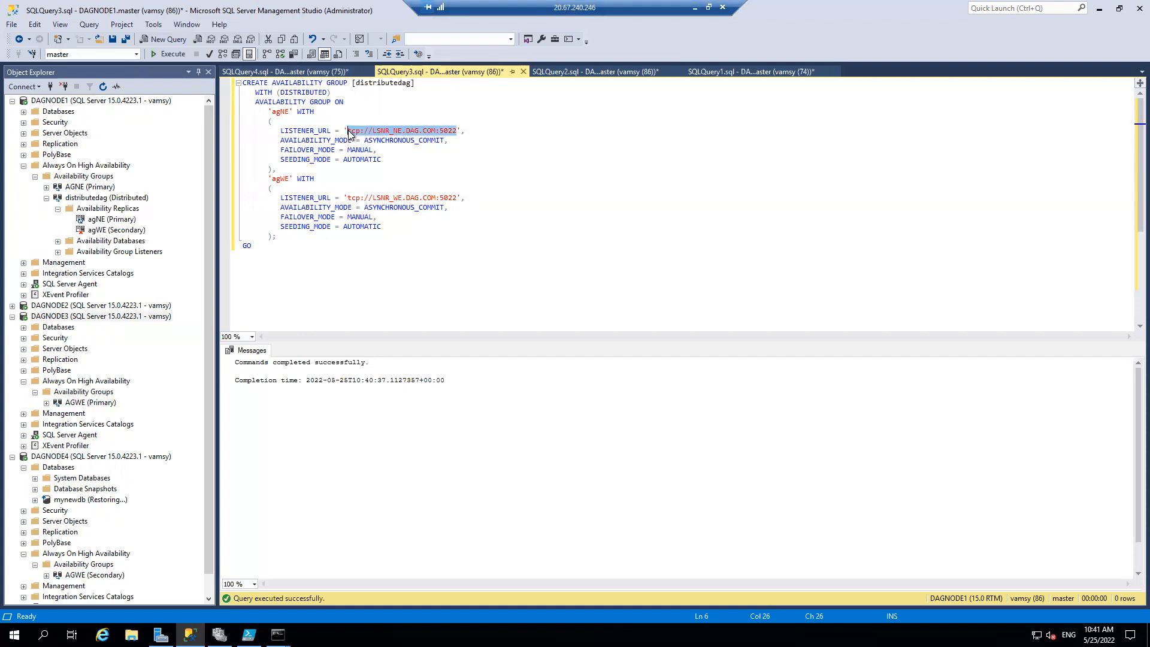
{"action": "left_click", "coordinate": [299, 71]}
{"action": "left_click_drag", "start_coordinate": [432, 130], "coordinate": [349, 130]}
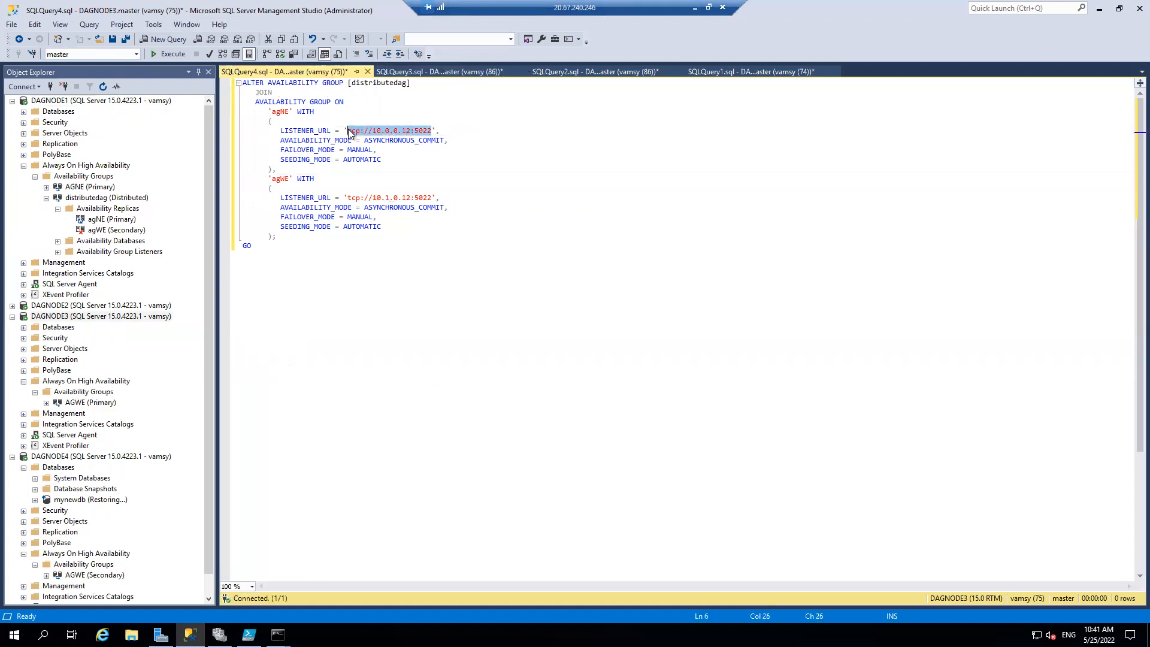
{"action": "key", "text": "ctrl+v"}
{"action": "left_click_drag", "start_coordinate": [432, 198], "coordinate": [347, 197]}
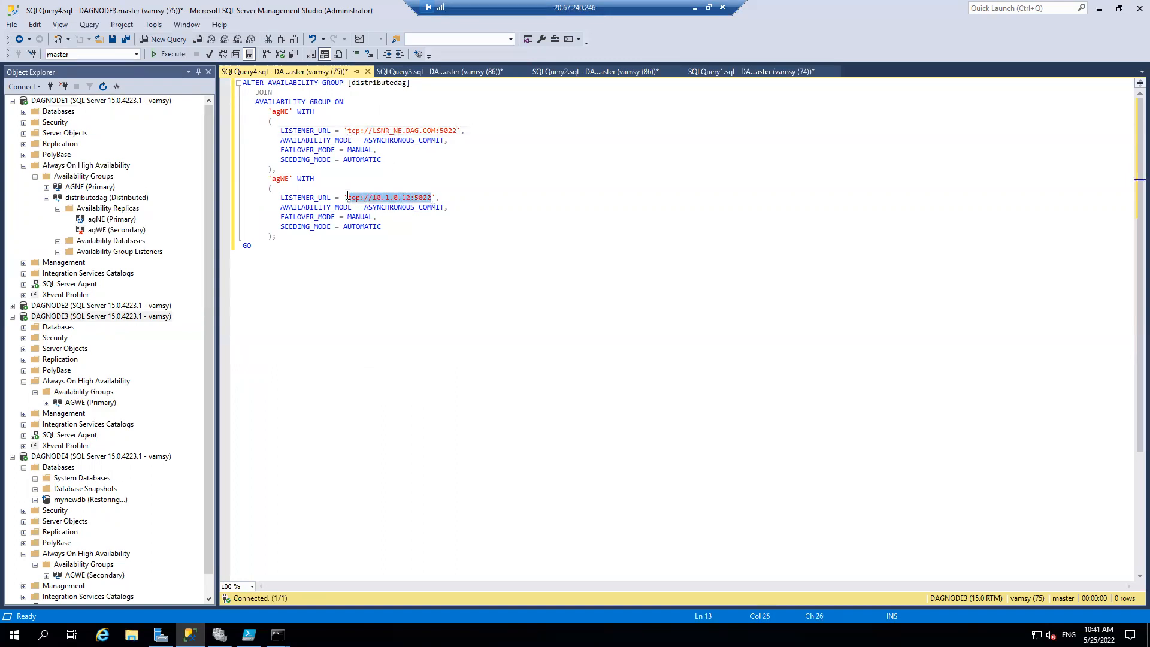
{"action": "key", "text": "ctrl+v"}
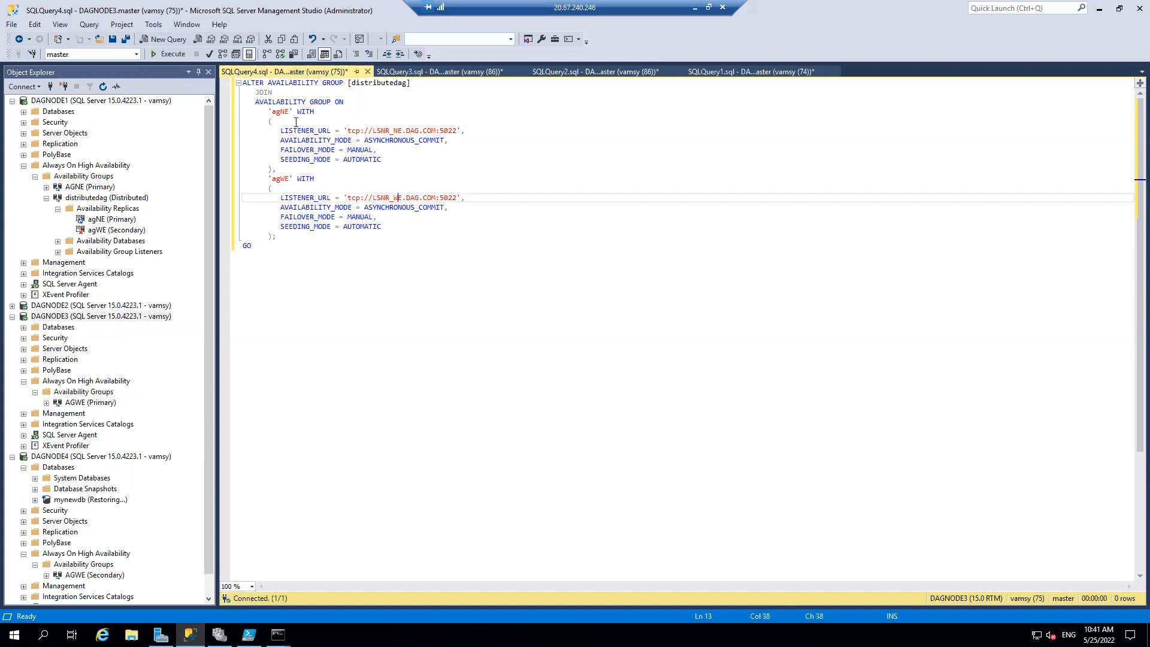
Run the JOIN script on DAGNODE3 and refresh distributedag
{"action": "left_click", "coordinate": [181, 55]}
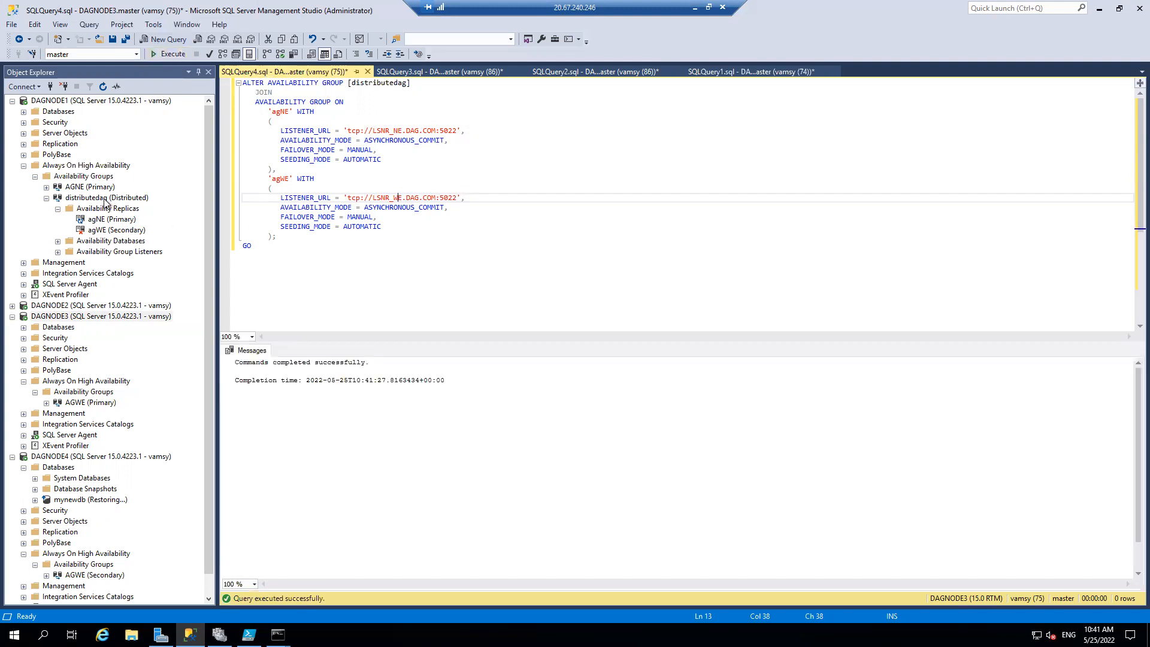
{"action": "right_click", "coordinate": [106, 199]}
{"action": "left_click", "coordinate": [150, 287]}
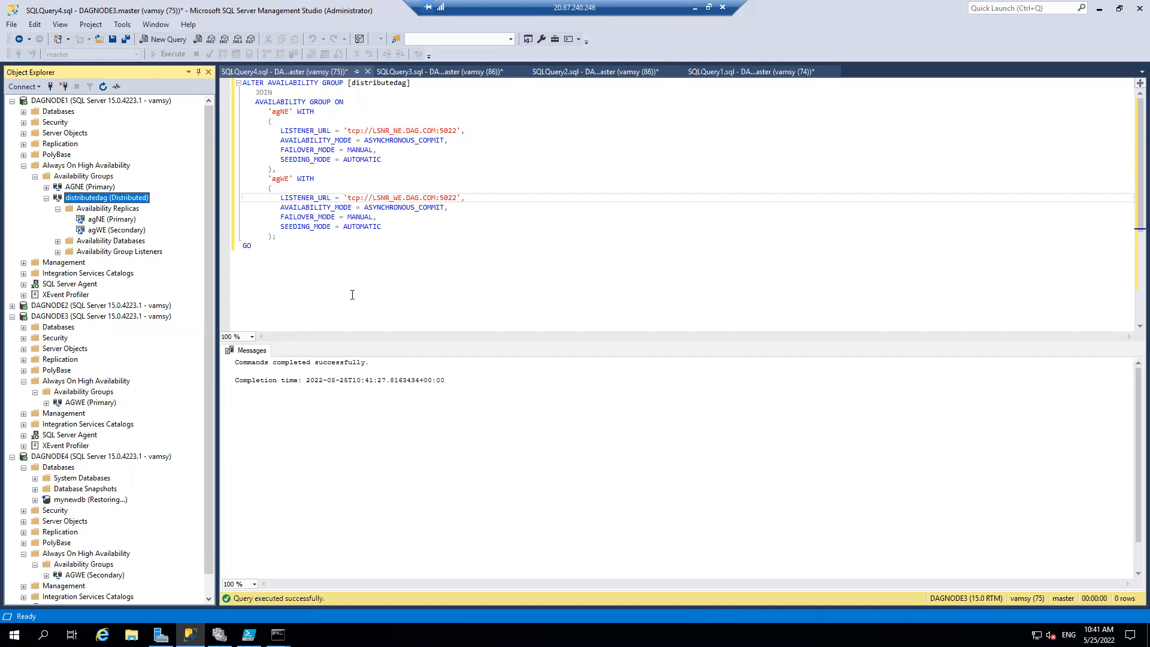
Review LBNE's backend pools, health probes and LBDAGNE rule forwarding port 5022 from FENE 10.0.0.12
{"action": "left_click", "coordinate": [694, 7]}
{"action": "left_click", "coordinate": [356, 7]}
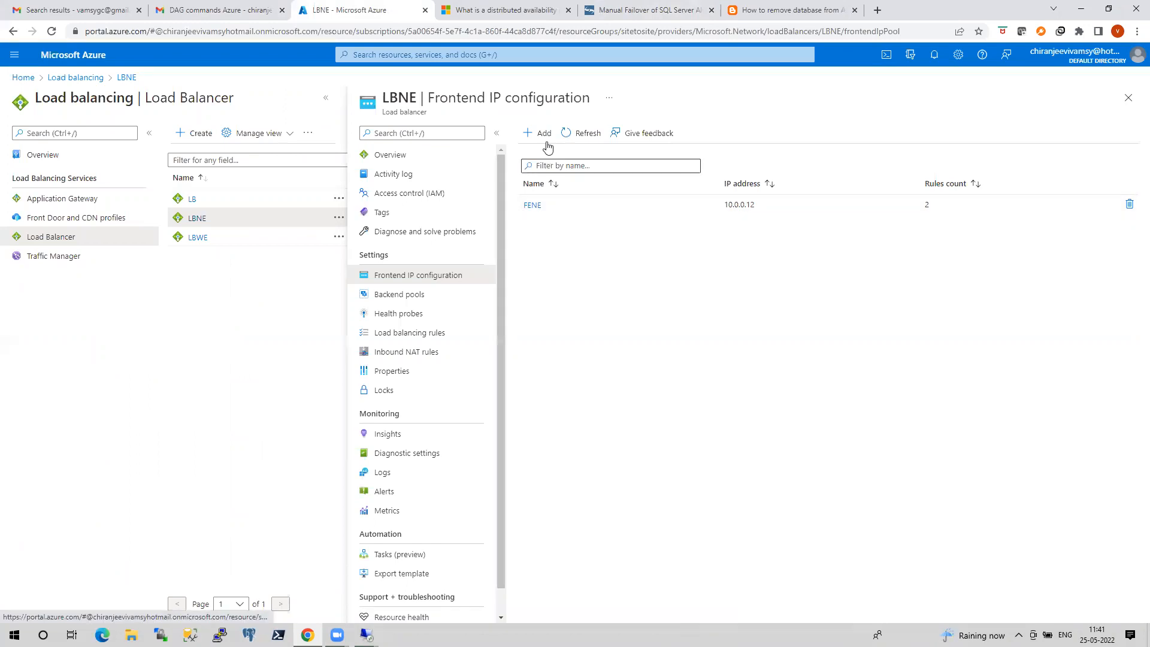
{"action": "left_click", "coordinate": [460, 294]}
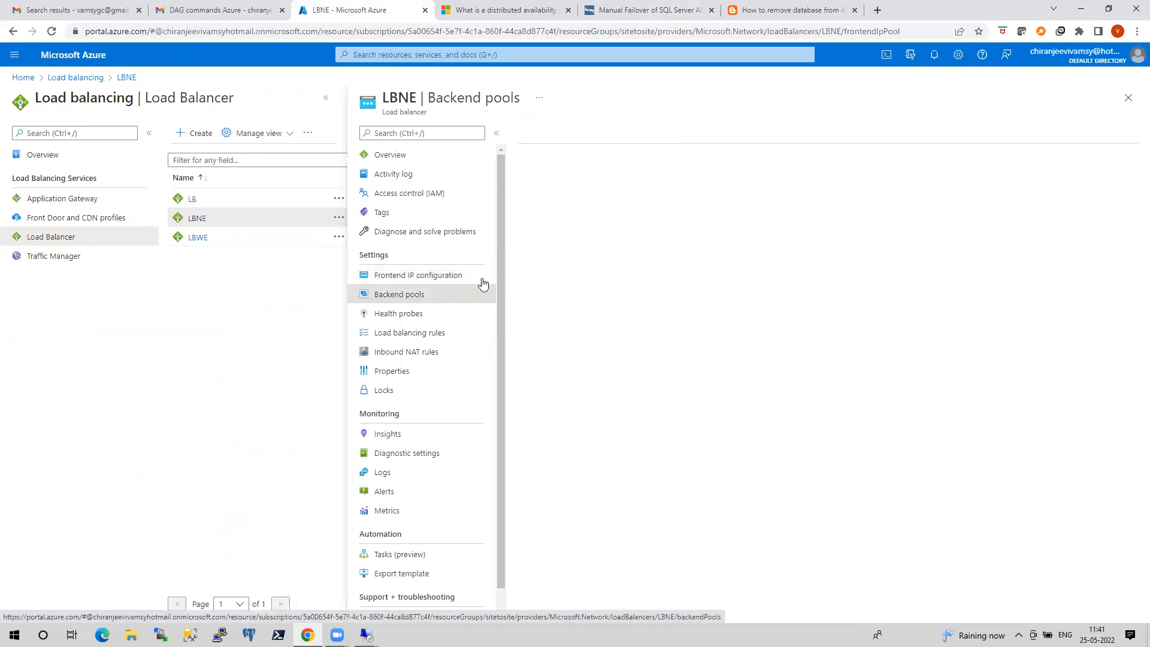
{"action": "left_click", "coordinate": [408, 318]}
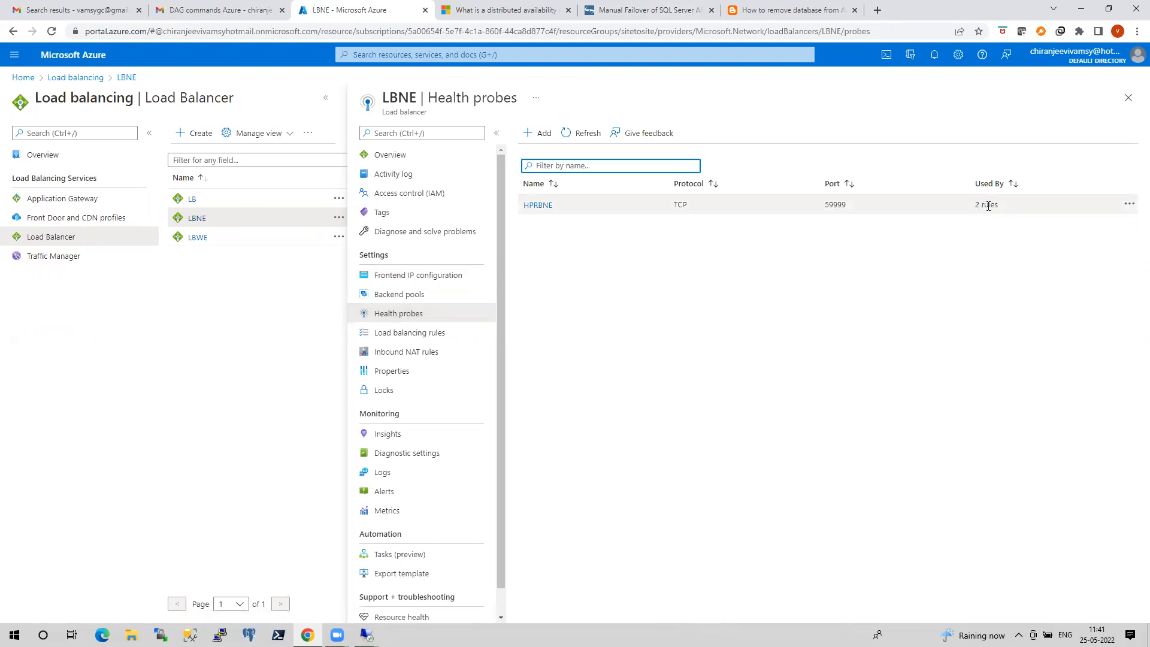
{"action": "left_click_drag", "start_coordinate": [1009, 207], "coordinate": [975, 205]}
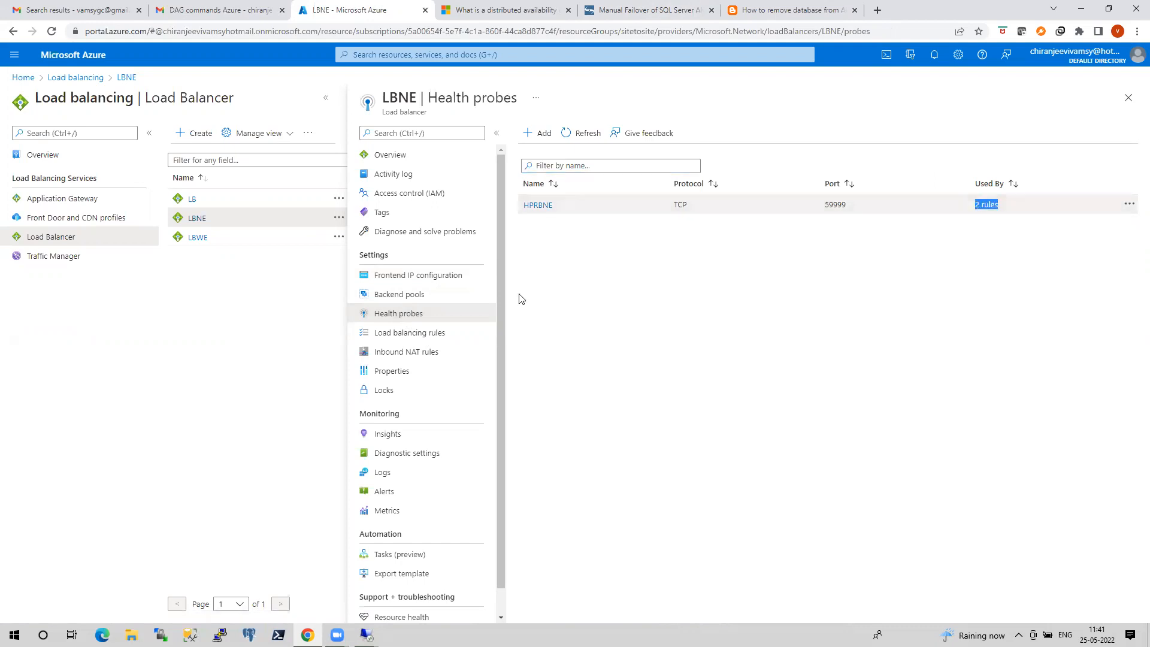
{"action": "left_click", "coordinate": [404, 333]}
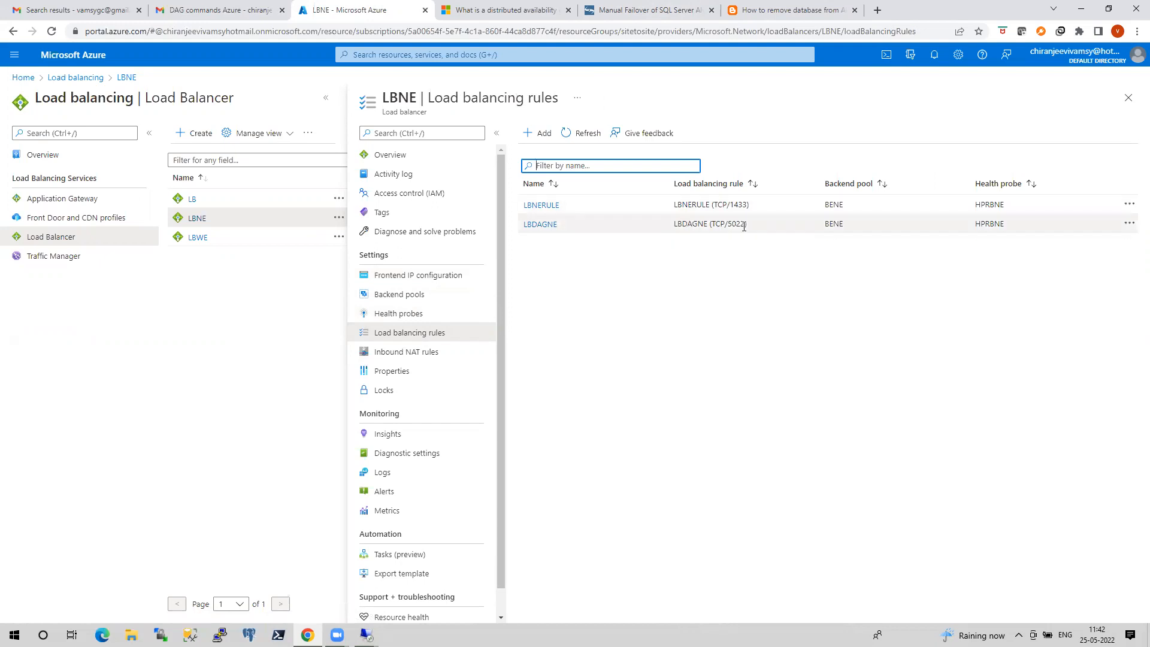
{"action": "left_click", "coordinate": [543, 228]}
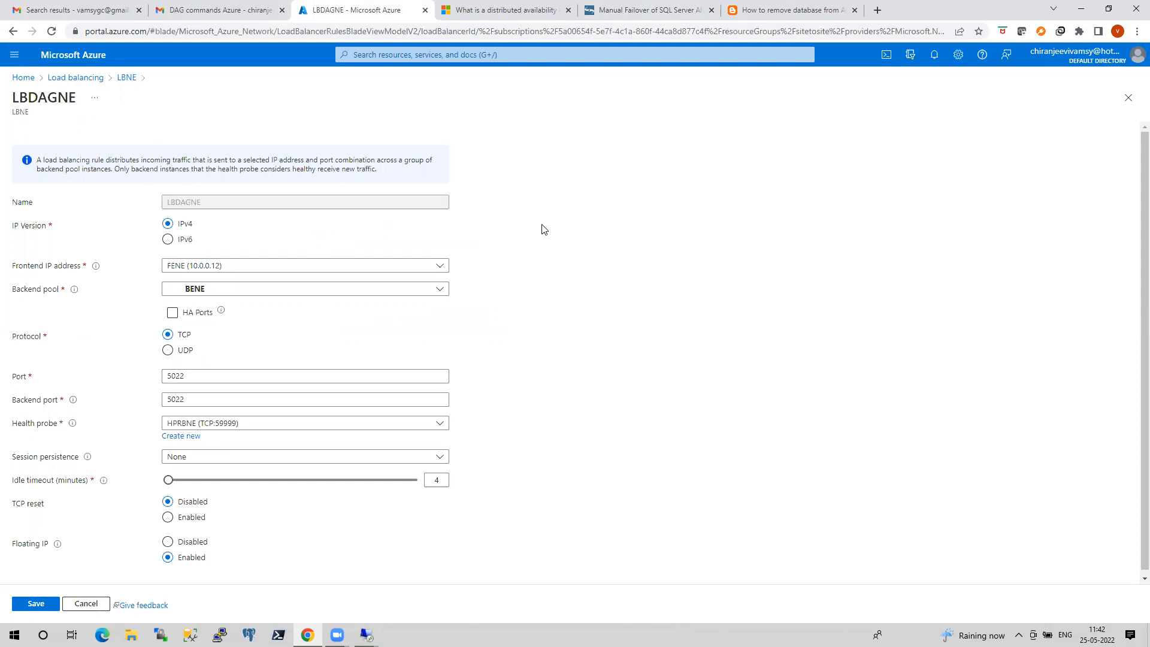
{"action": "scroll", "coordinate": [543, 228], "scroll_direction": "down", "scroll_amount": 1}
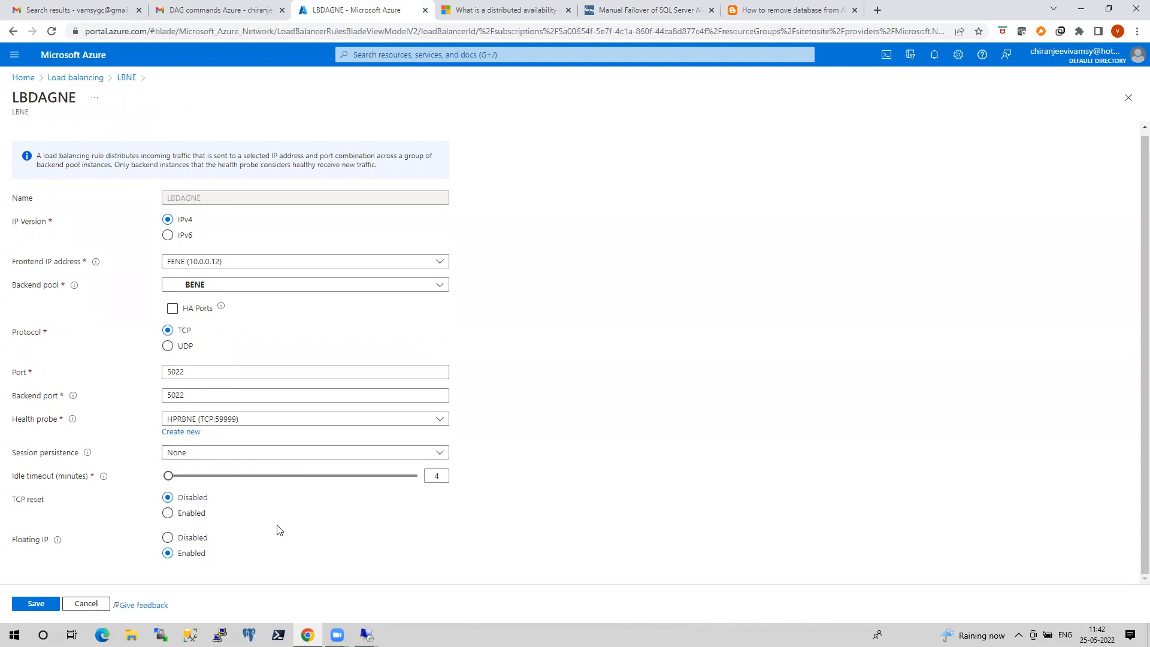
{"action": "left_click", "coordinate": [90, 78]}
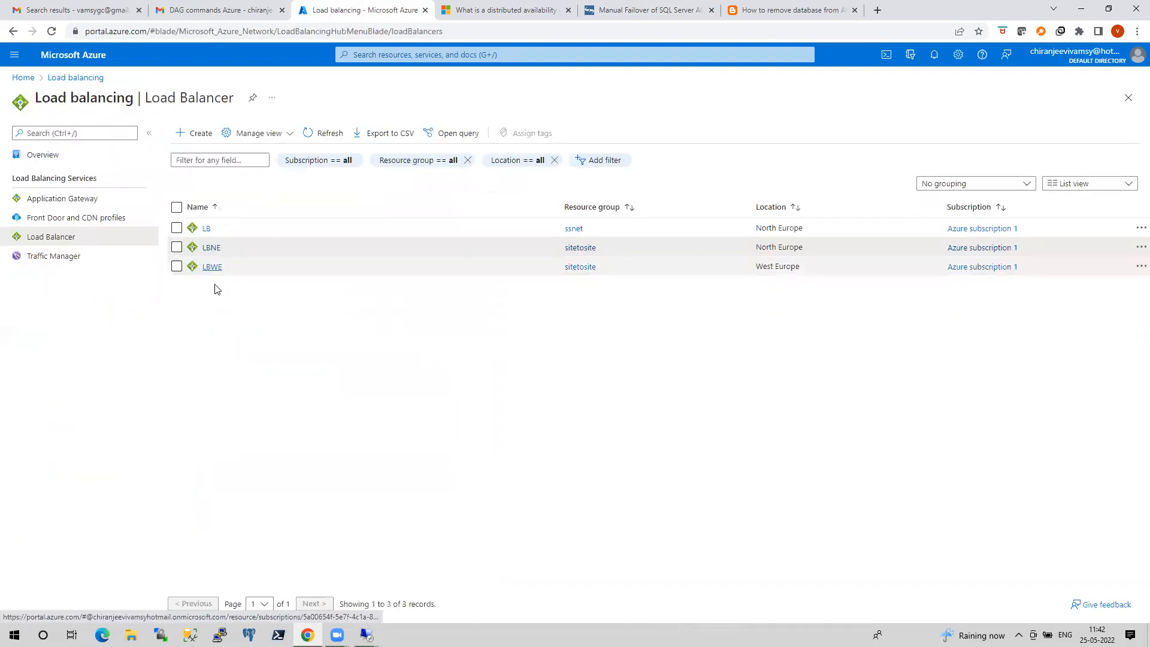
Review LBWE's probe HEWE and rules BEWE (TCP 1433) and LBDAGWE (TCP 5022), then return to SSMS
{"action": "left_click", "coordinate": [211, 267]}
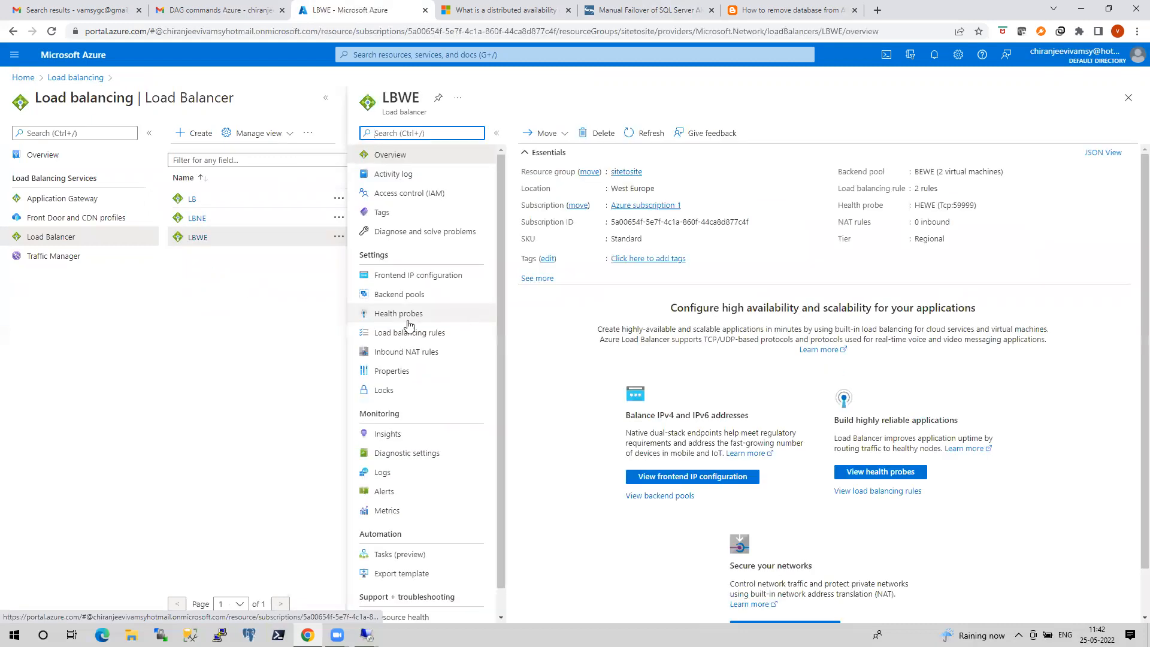
{"action": "left_click", "coordinate": [398, 314]}
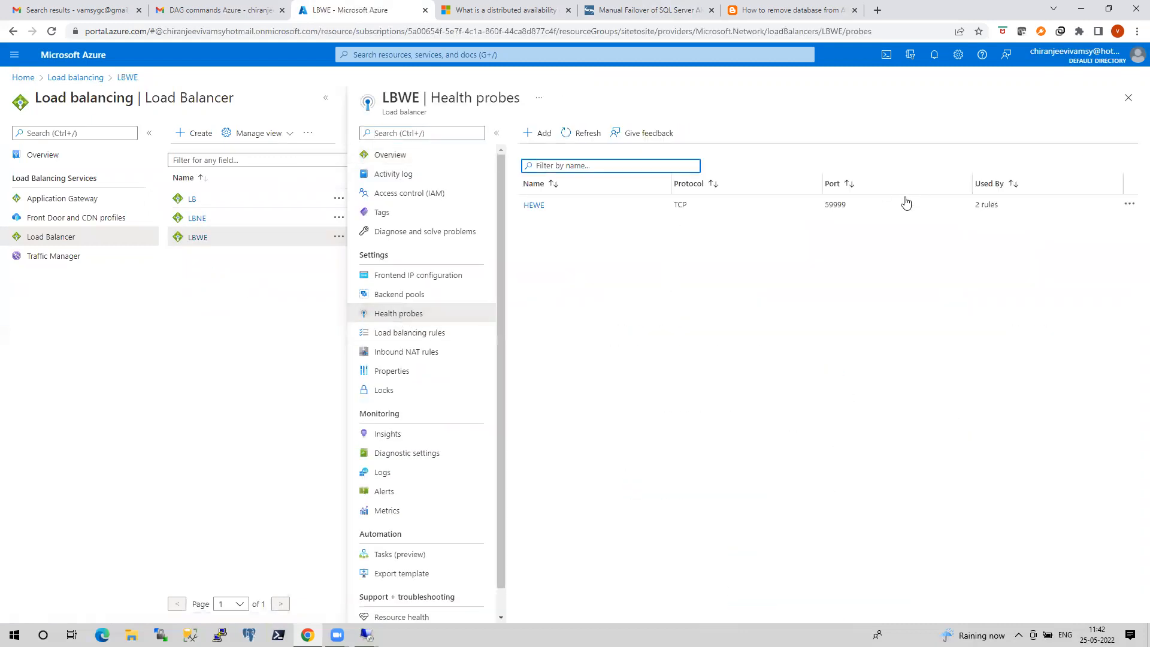
{"action": "left_click", "coordinate": [414, 333]}
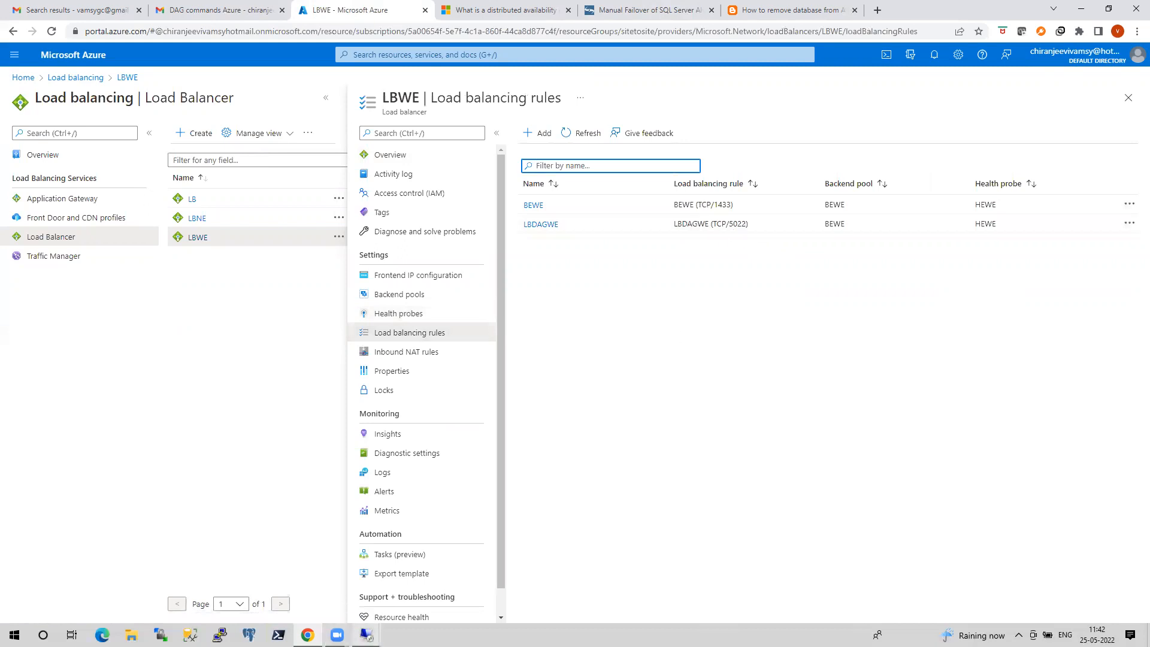
{"action": "mouse_move", "coordinate": [367, 635]}
{"action": "left_click", "coordinate": [345, 593]}
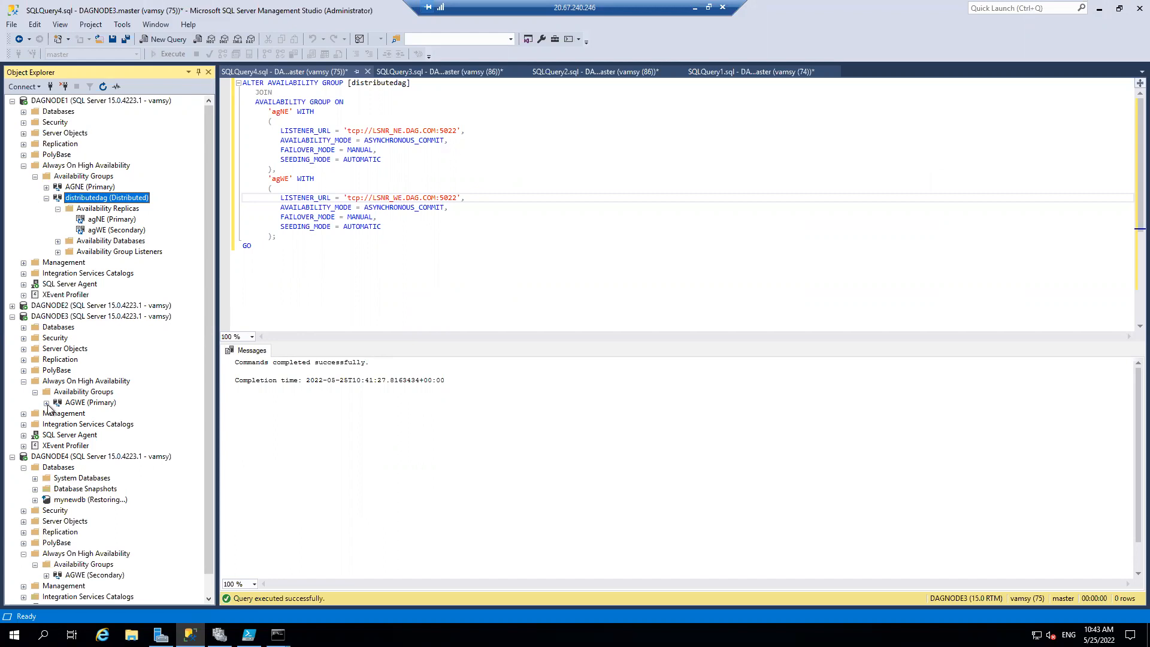
Refresh DAGNODE3's availability groups and expand distributedag to show its agNE and agWE replicas
{"action": "right_click", "coordinate": [75, 392]}
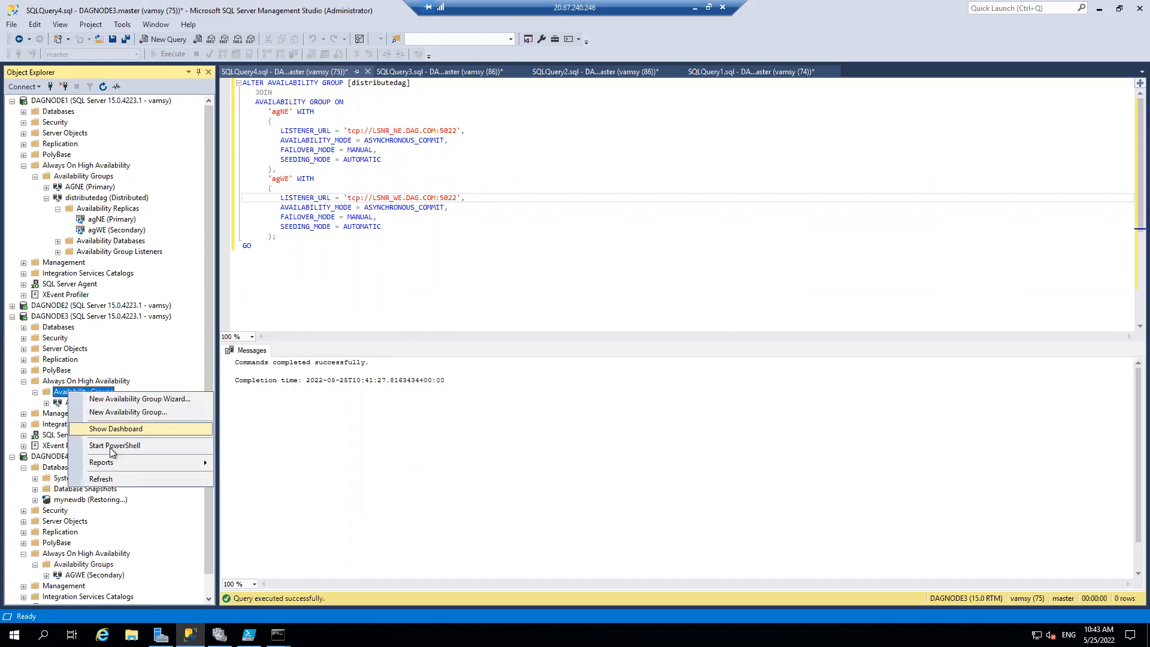
{"action": "left_click", "coordinate": [108, 478]}
{"action": "left_click", "coordinate": [46, 414]}
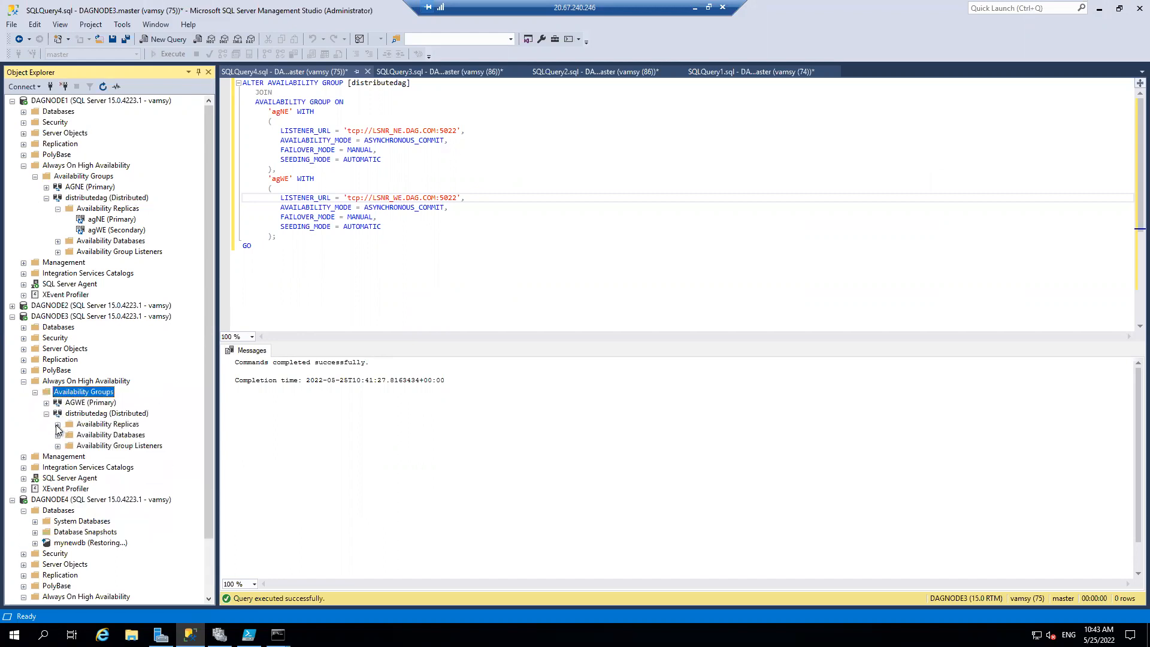
{"action": "left_click", "coordinate": [58, 425]}
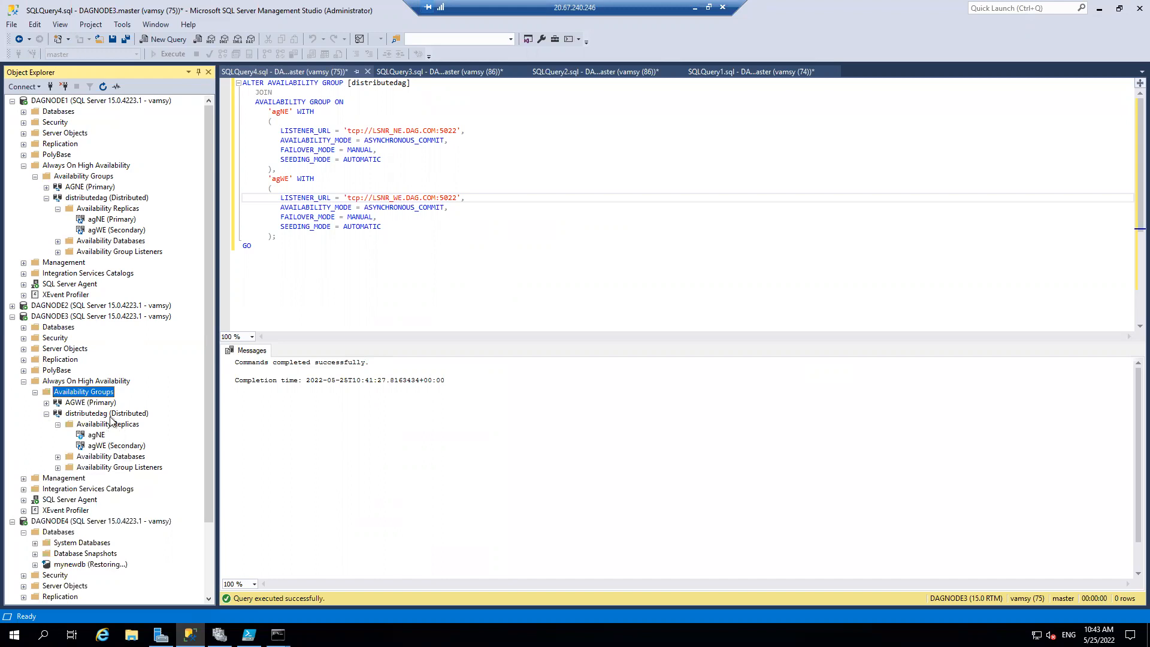
{"action": "left_click", "coordinate": [694, 8]}
Copy the 'DMV to list Distributed AG health' query from Microsoft Docs and return to SSMS
{"action": "left_click", "coordinate": [464, 9]}
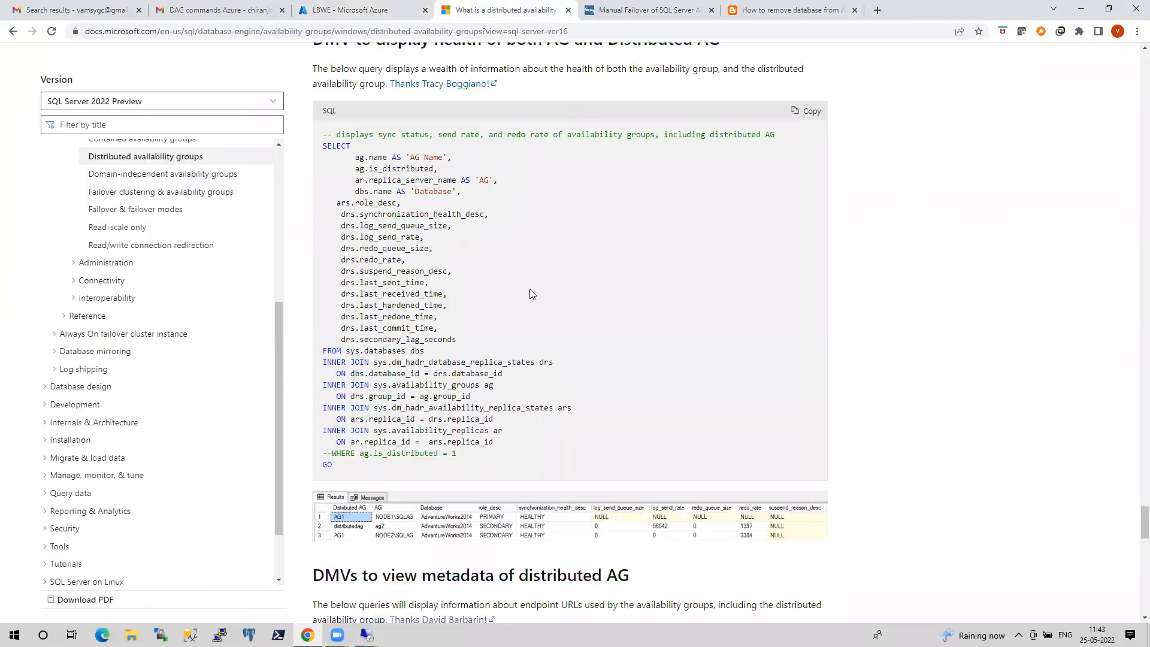
{"action": "scroll", "coordinate": [523, 298], "scroll_direction": "up", "scroll_amount": 10}
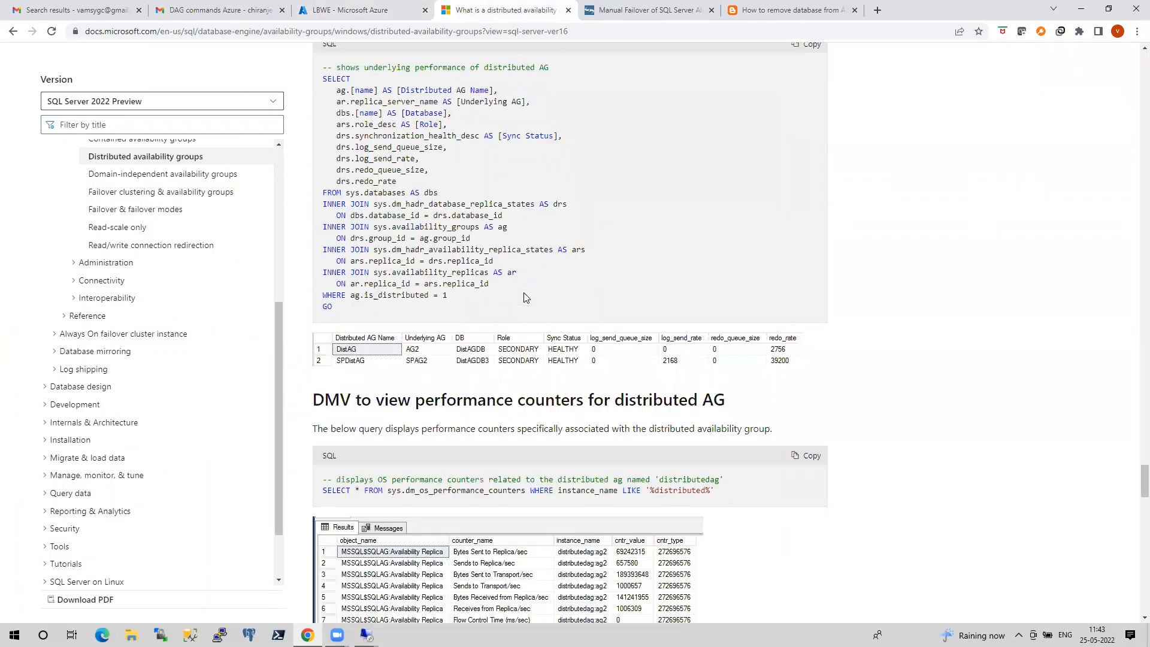
{"action": "scroll", "coordinate": [523, 297], "scroll_direction": "up", "scroll_amount": 8}
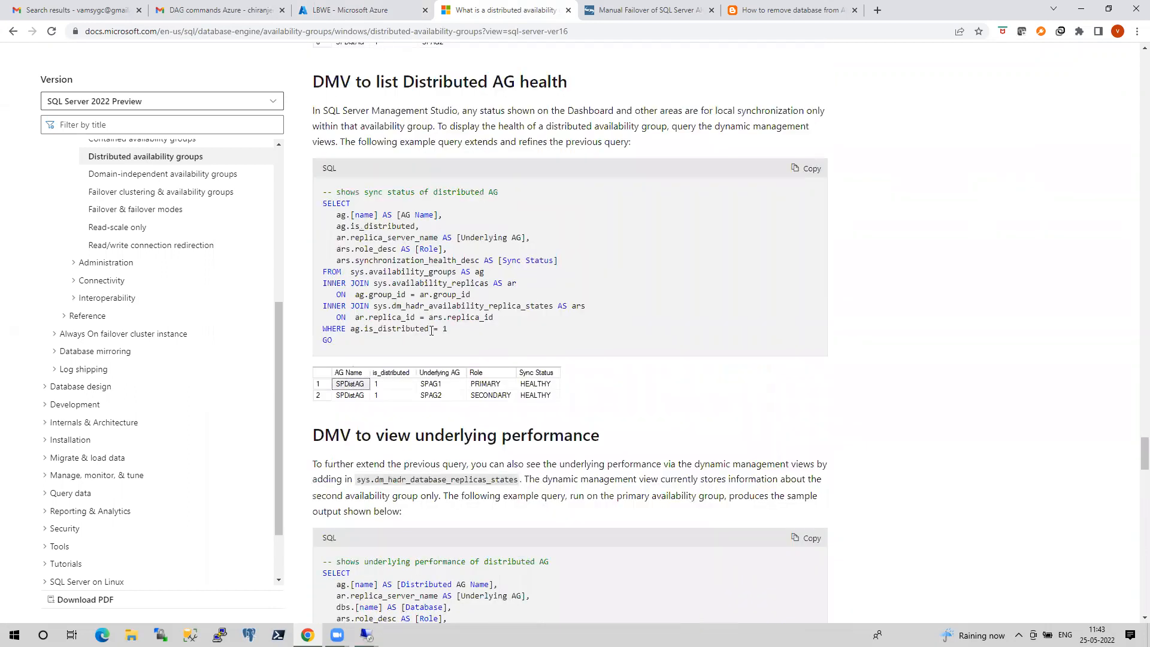
{"action": "left_click_drag", "start_coordinate": [353, 346], "coordinate": [314, 192]}
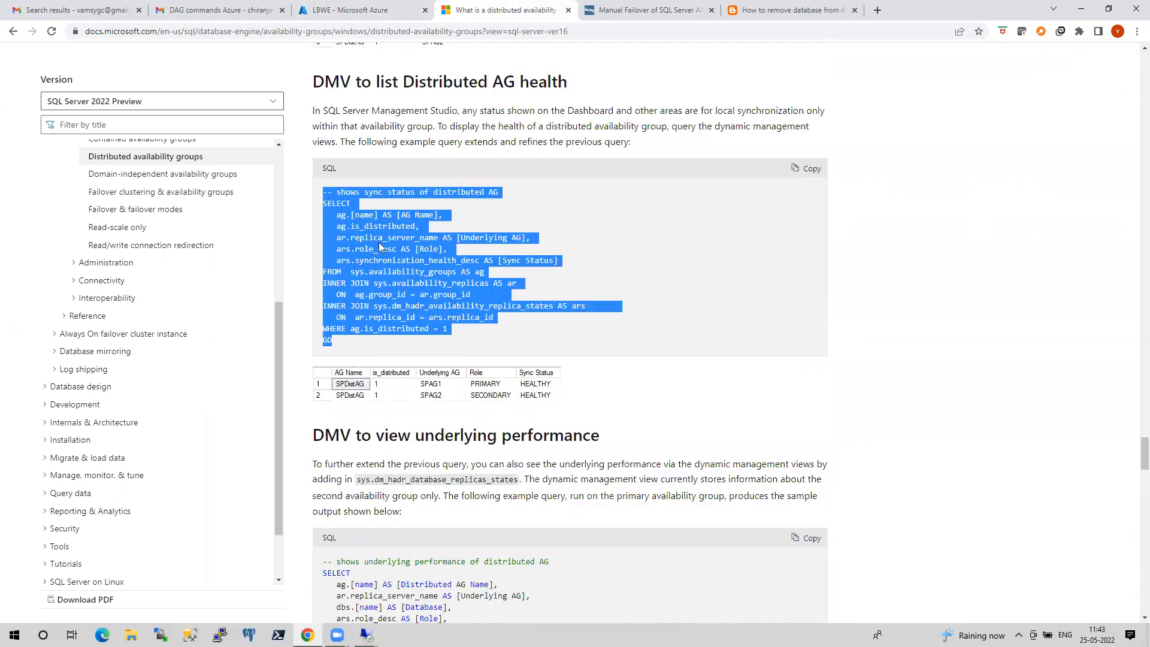
{"action": "right_click", "coordinate": [397, 251]}
{"action": "left_click", "coordinate": [400, 253]}
{"action": "left_click", "coordinate": [366, 635]}
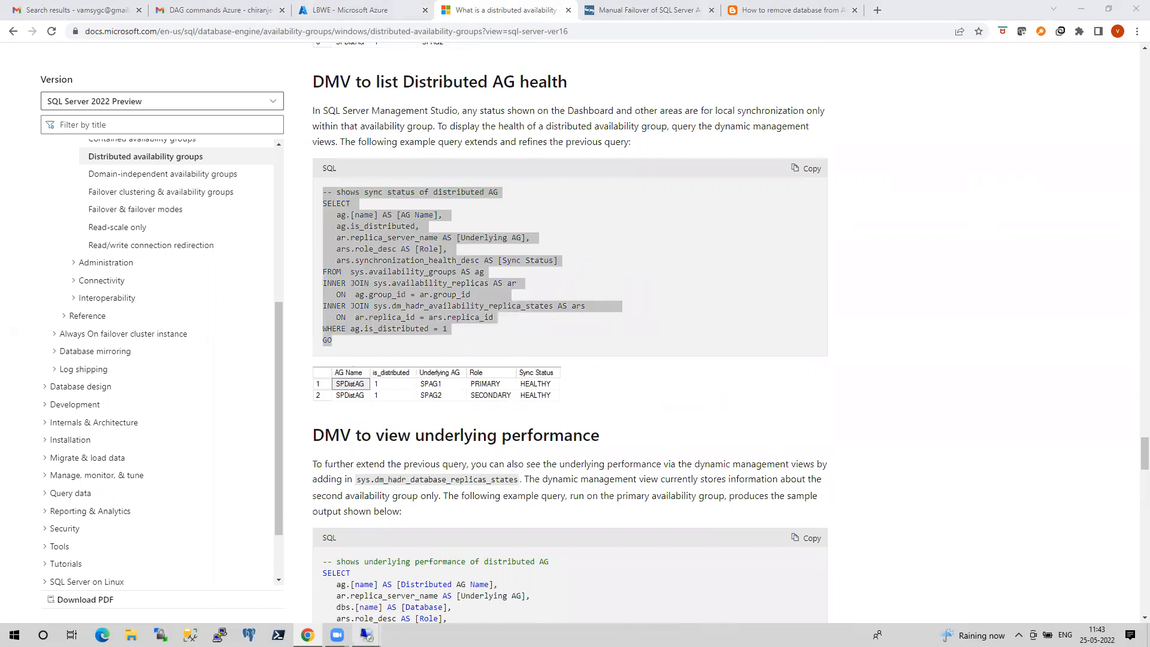
{"action": "left_click", "coordinate": [322, 585]}
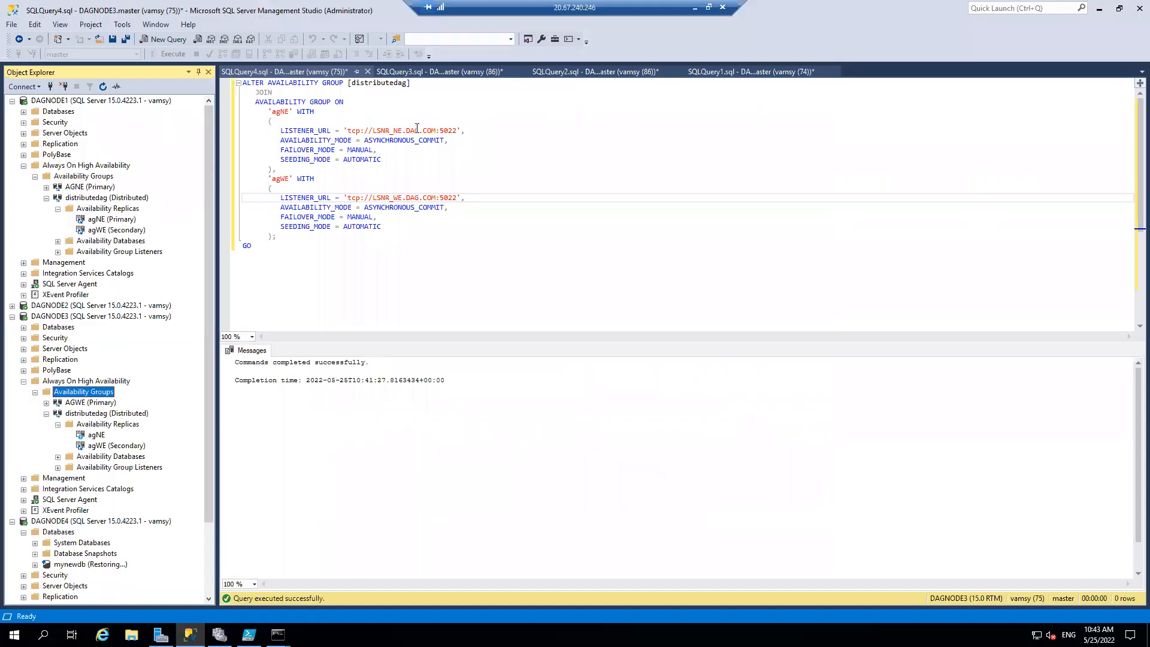
Run the pasted health query on DAGNODE1, showing agNE as PRIMARY and agWE as SECONDARY
{"action": "left_click", "coordinate": [440, 71]}
{"action": "left_click", "coordinate": [518, 188]}
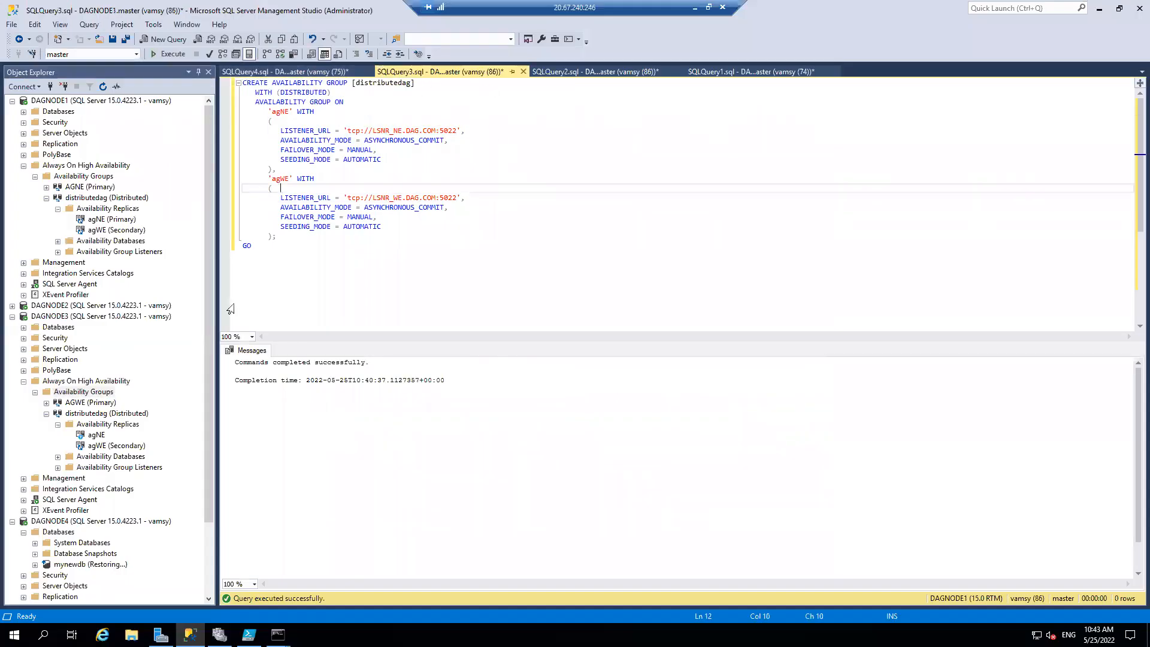
{"action": "left_click", "coordinate": [259, 288]}
{"action": "key", "text": "Return"}
{"action": "key", "text": "Return"}
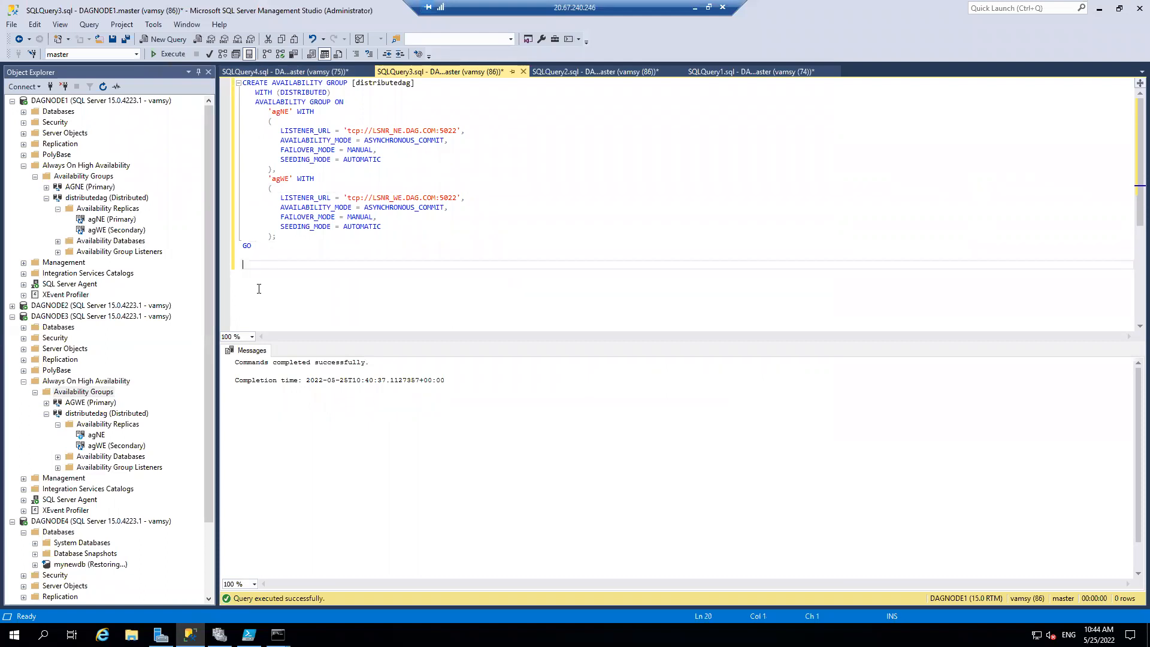
{"action": "key", "text": "ctrl+v"}
{"action": "left_click_drag", "start_coordinate": [291, 327], "coordinate": [228, 210]}
{"action": "key", "text": "F5"}
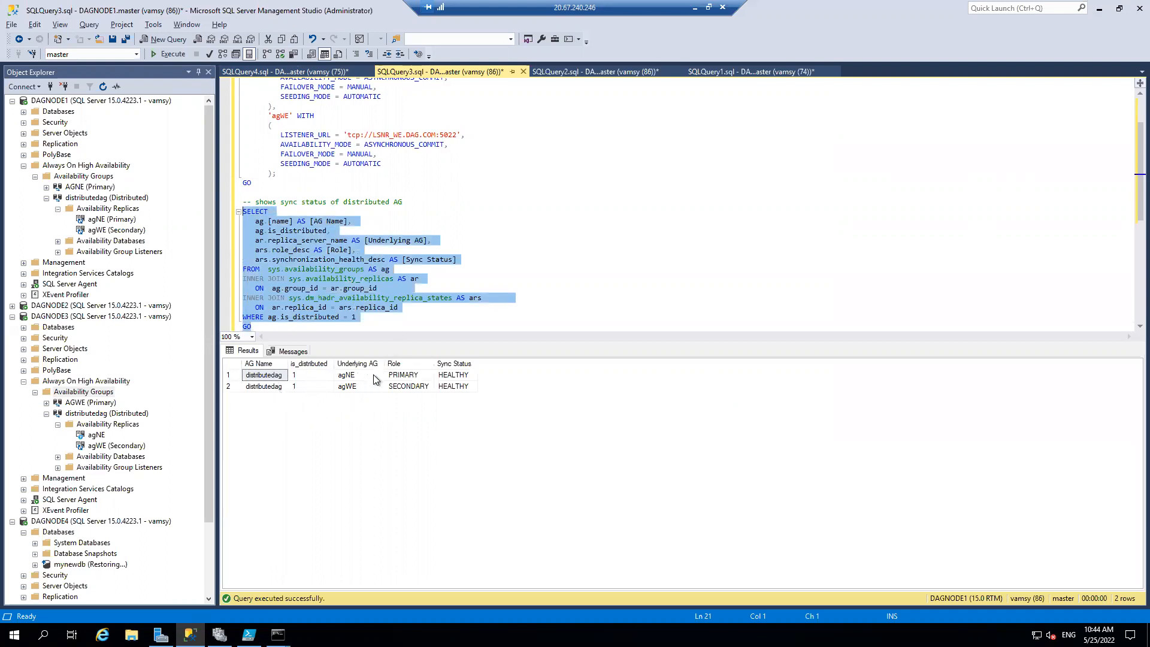
{"action": "left_click", "coordinate": [400, 375]}
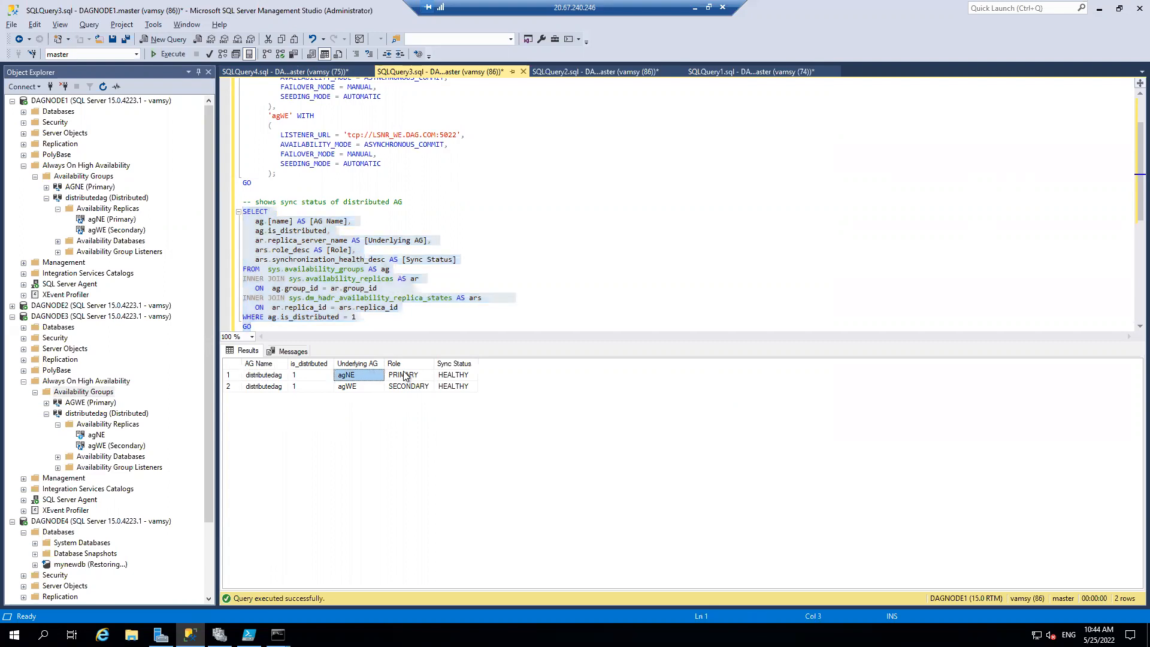
{"action": "left_click", "coordinate": [409, 386]}
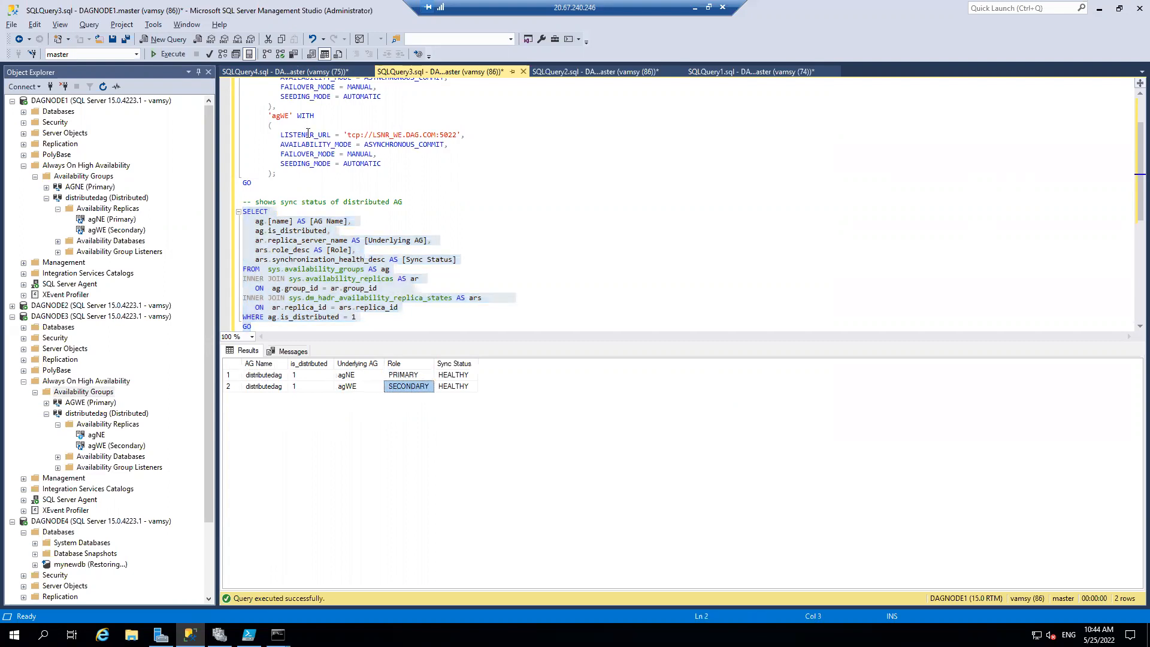
Run the same health query on DAGNODE3, returning agWE as SECONDARY and HEALTHY
{"action": "left_click", "coordinate": [302, 73]}
{"action": "left_click", "coordinate": [322, 244]}
{"action": "key", "text": "Return"}
{"action": "key", "text": "Return"}
{"action": "key", "text": "ctrl+v"}
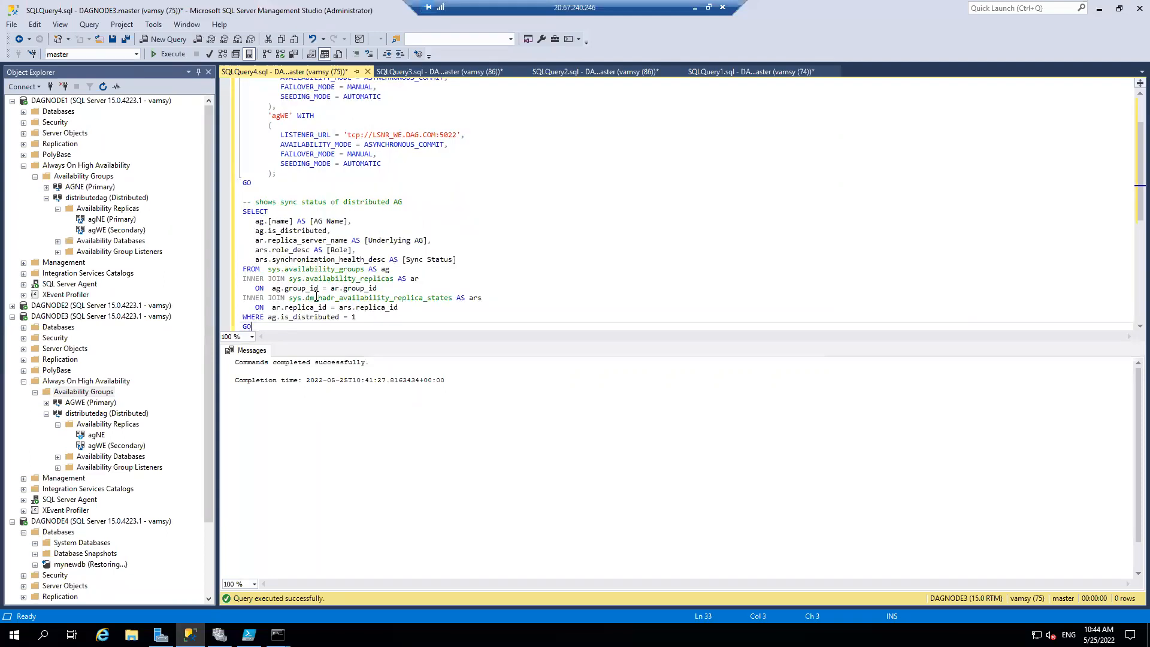
{"action": "left_click_drag", "start_coordinate": [252, 326], "coordinate": [228, 214]}
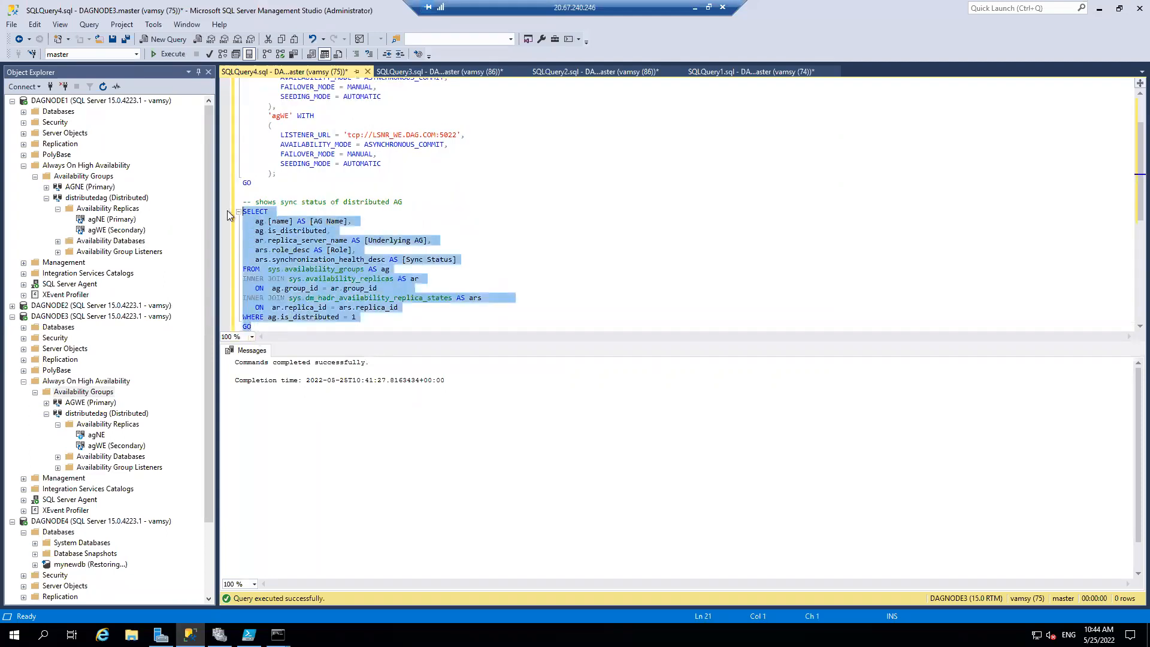
{"action": "key", "text": "F5"}
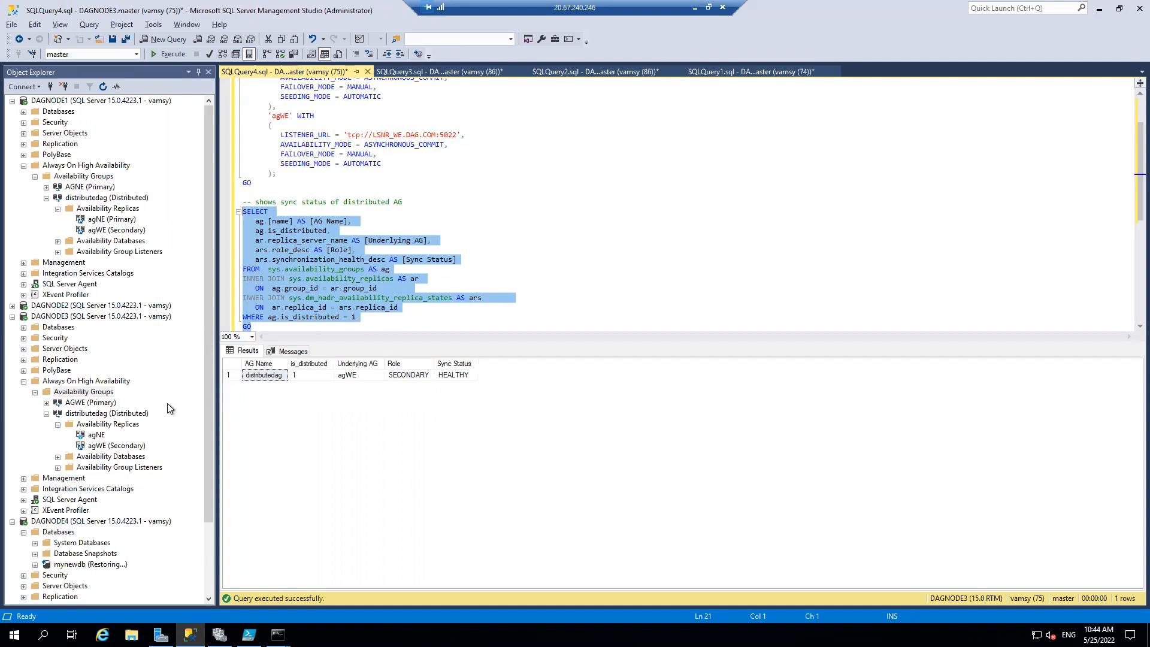
{"action": "left_click", "coordinate": [24, 112]}
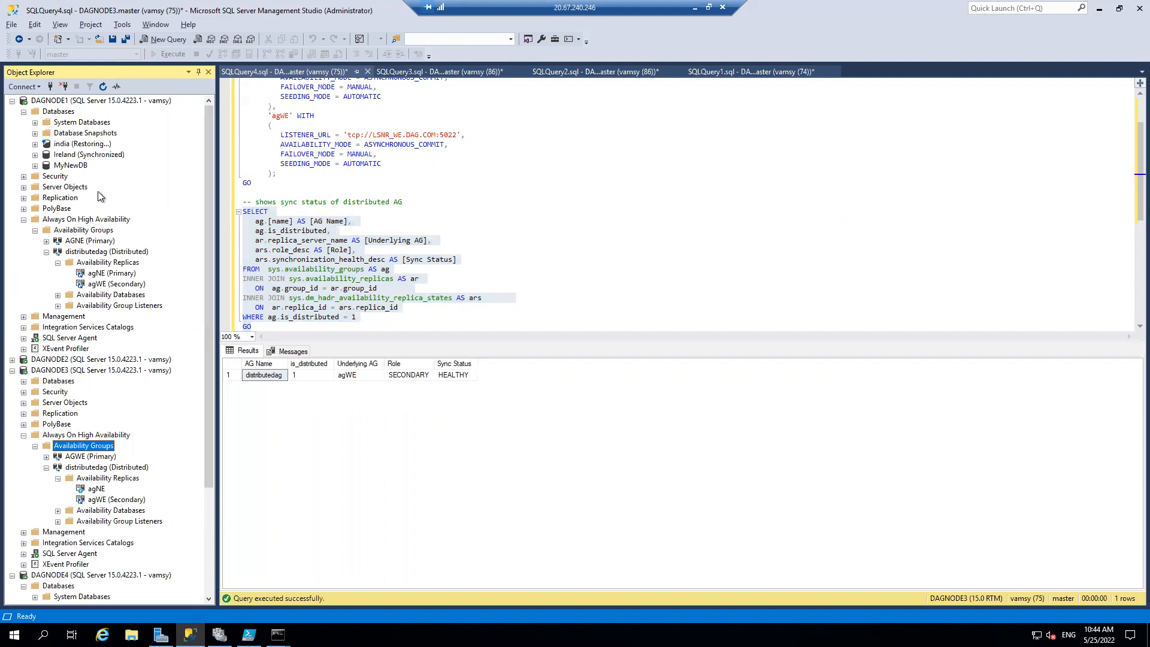
Create a new database named Australia on DAGNODE1
{"action": "left_click", "coordinate": [12, 359]}
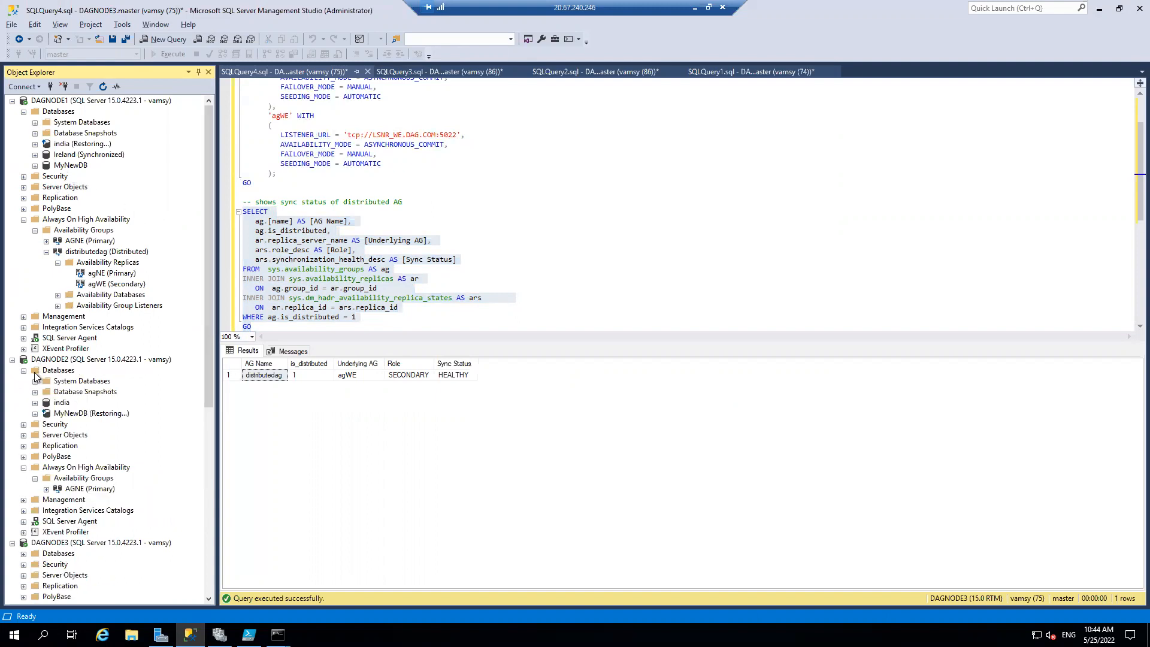
{"action": "right_click", "coordinate": [71, 412]}
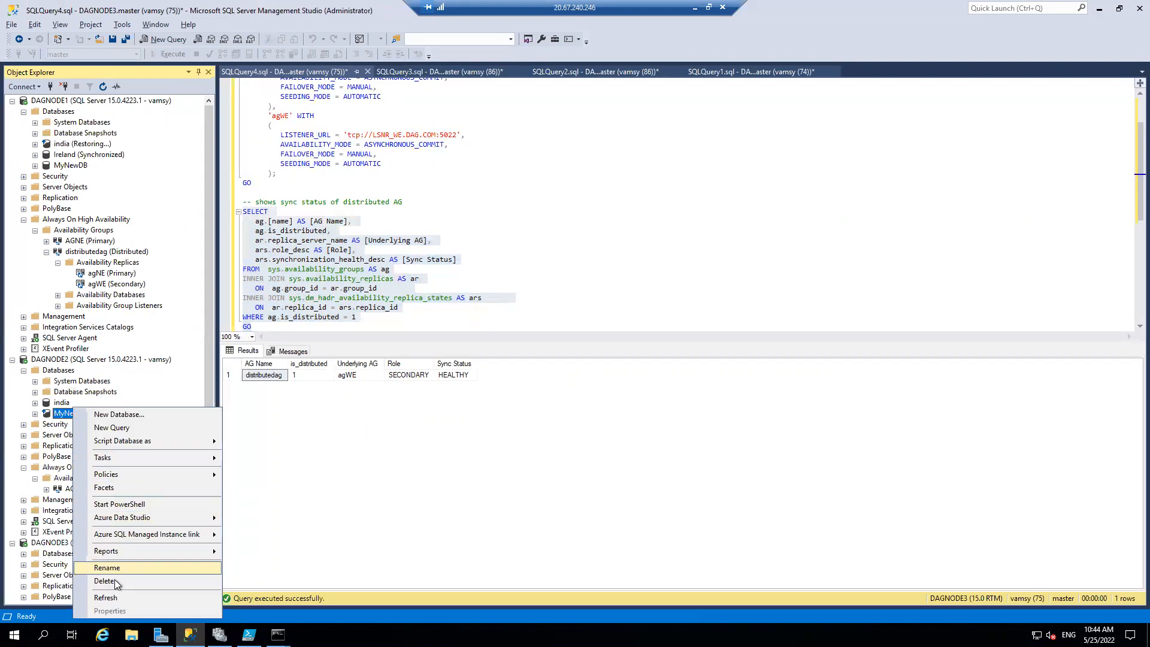
{"action": "left_click", "coordinate": [140, 178]}
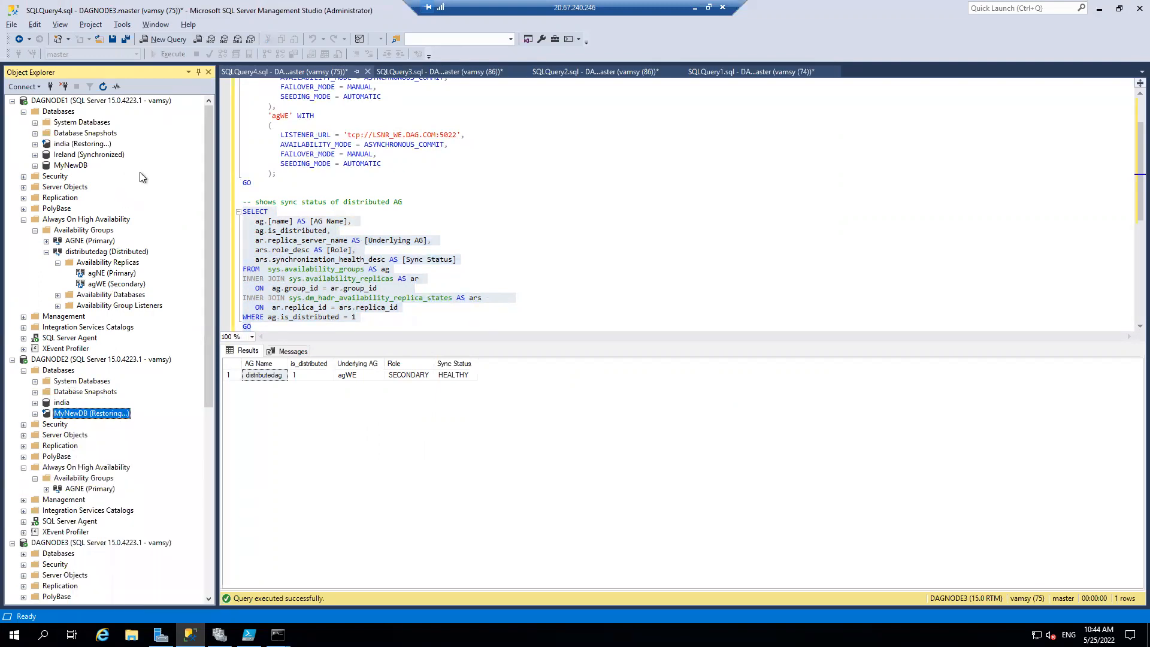
{"action": "right_click", "coordinate": [65, 111]}
{"action": "left_click", "coordinate": [97, 117]}
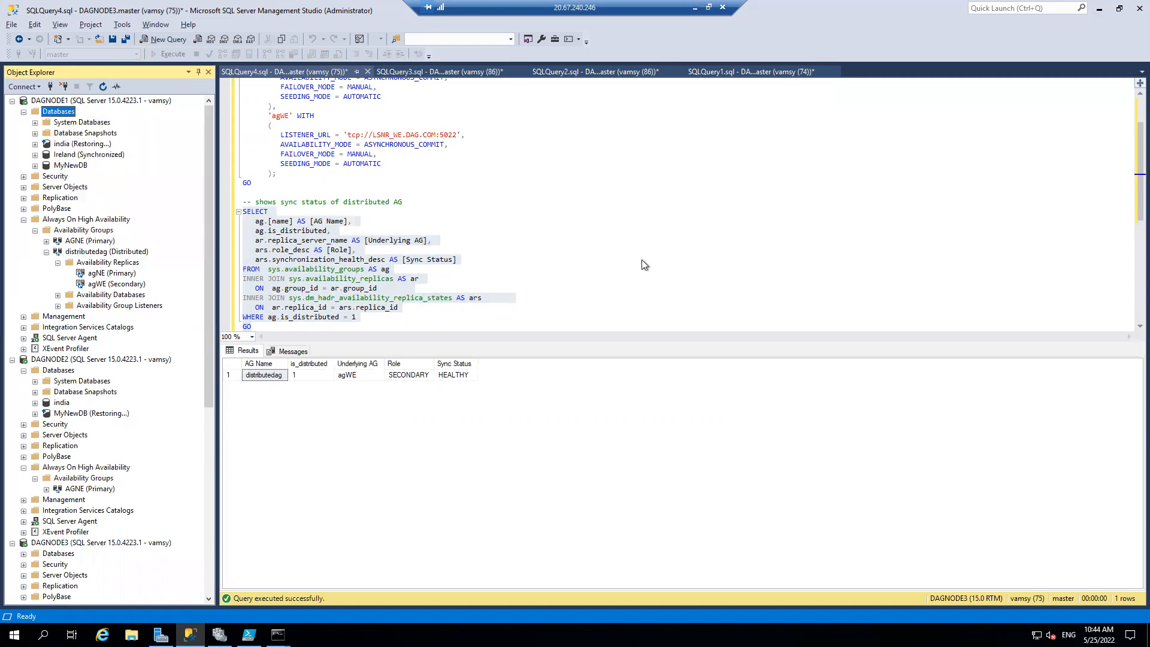
{"action": "type", "text": "Australia"}
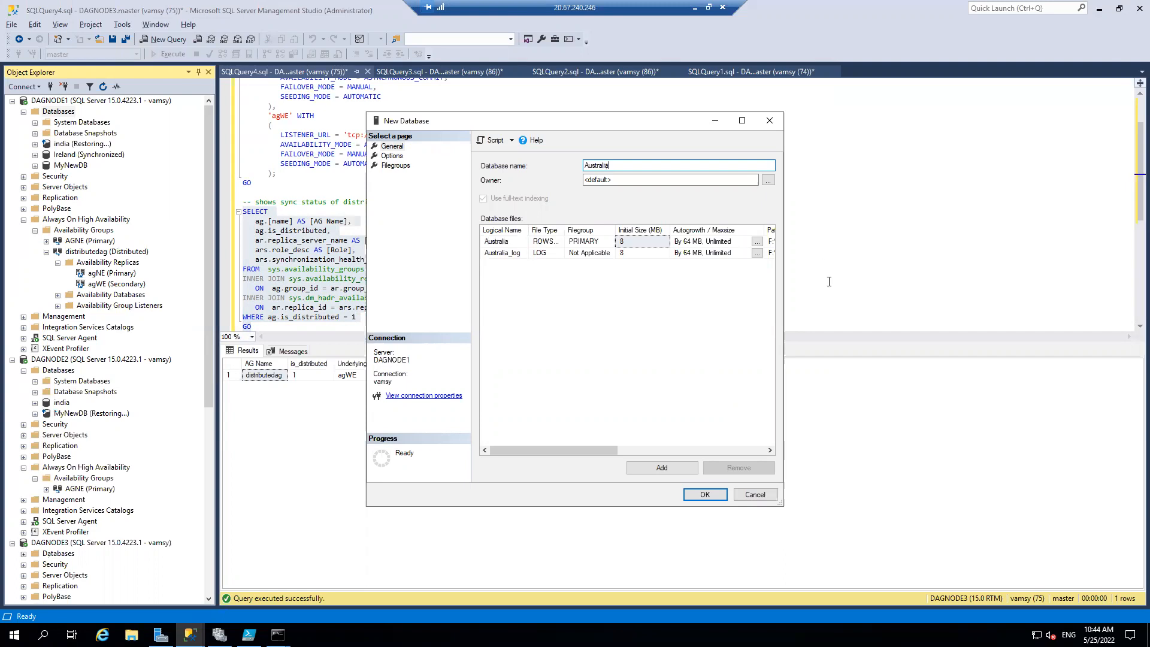
{"action": "left_click", "coordinate": [705, 494]}
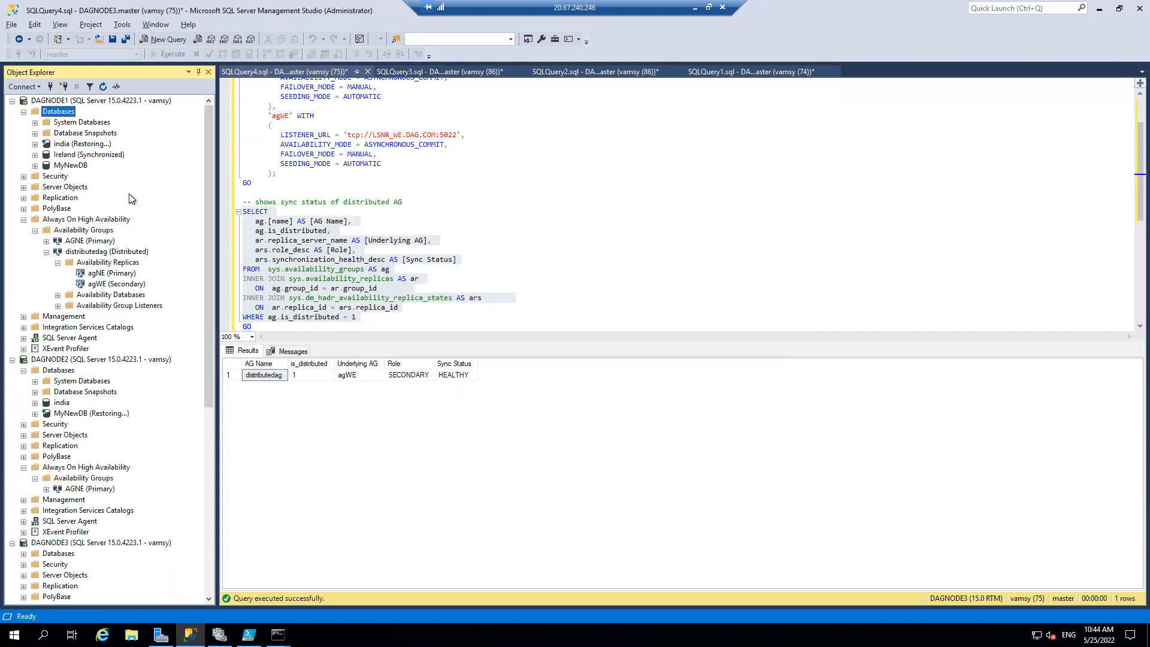
Take a full backup of the Australia database to disk
{"action": "right_click", "coordinate": [70, 176]}
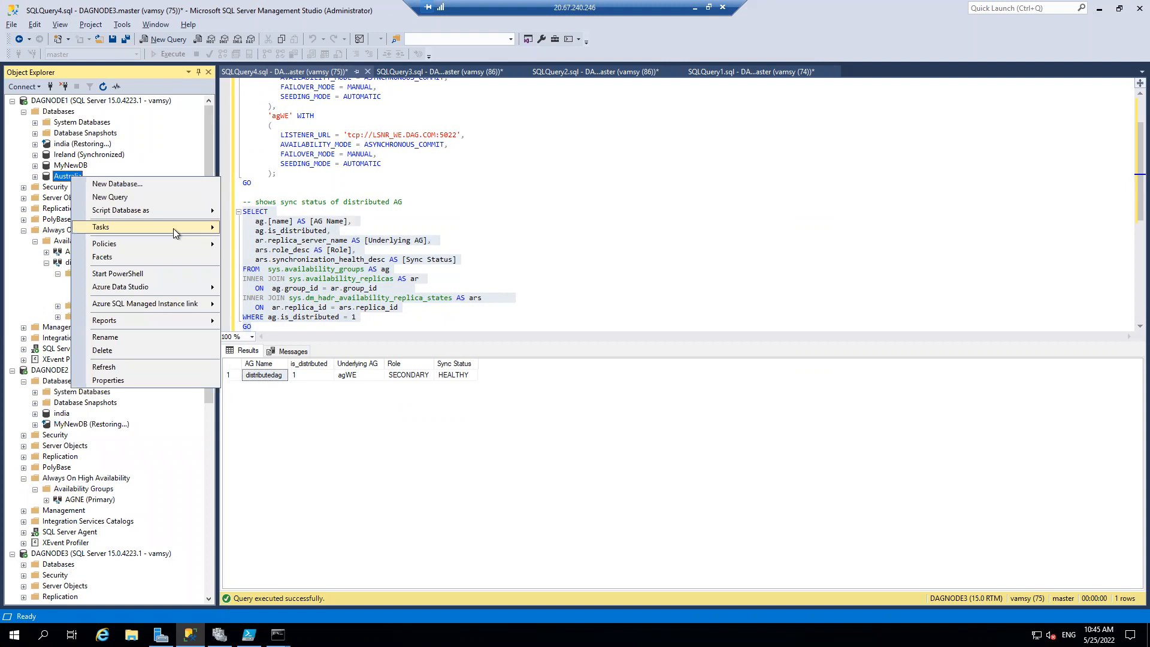
{"action": "mouse_move", "coordinate": [174, 228]}
{"action": "left_click", "coordinate": [263, 356]}
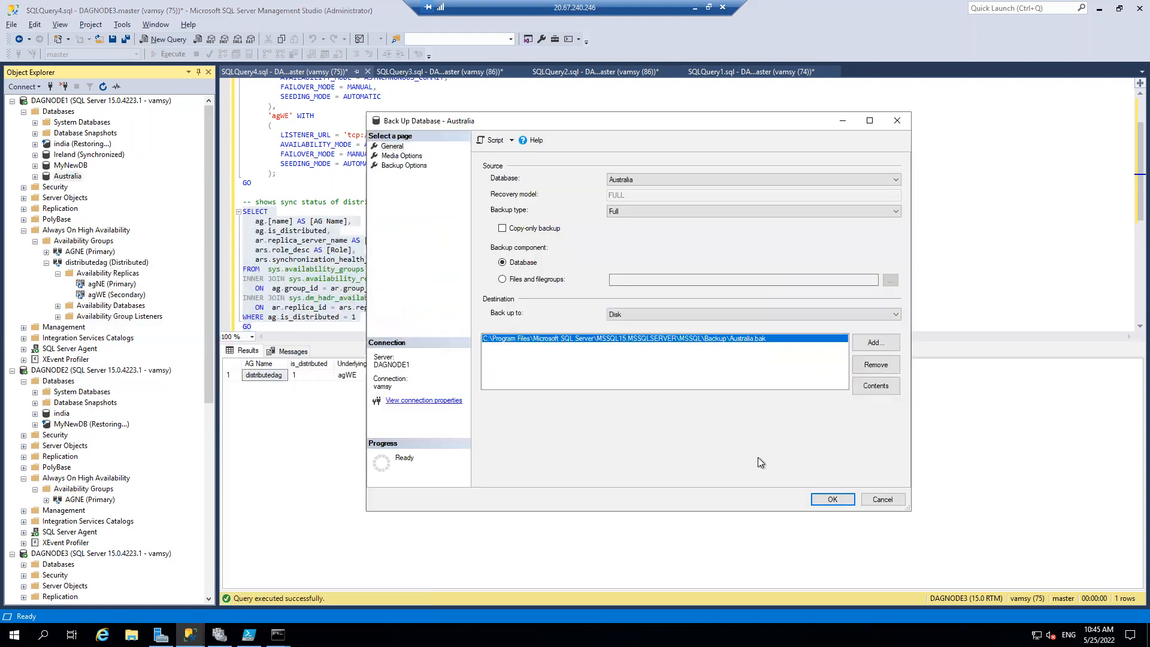
{"action": "left_click", "coordinate": [830, 500]}
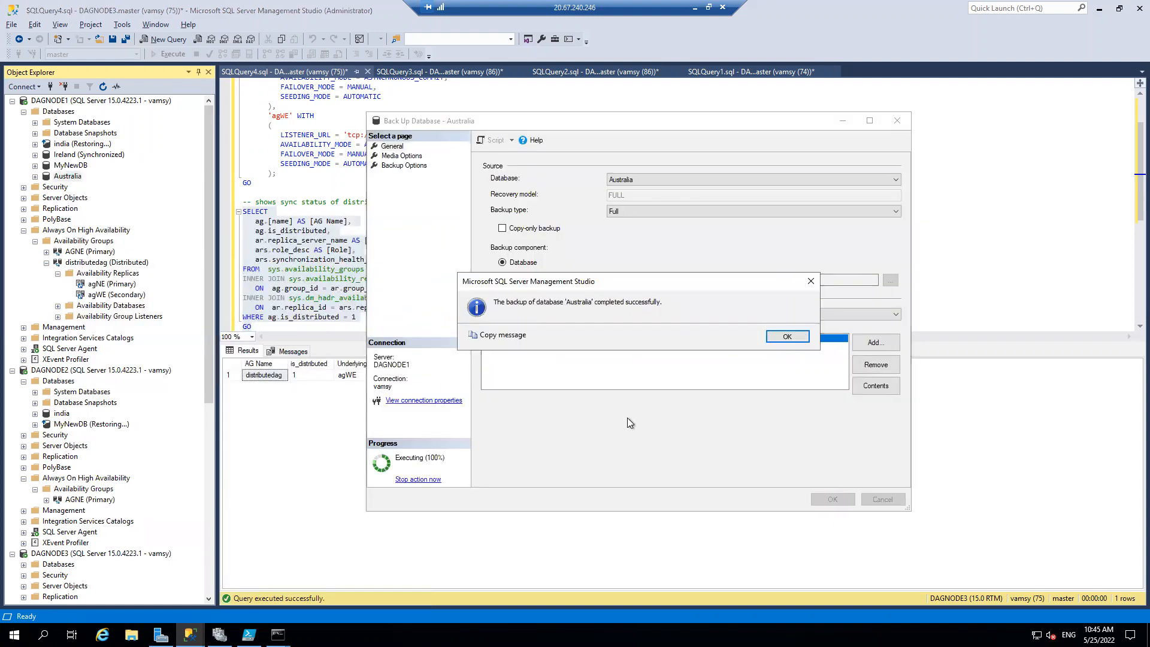
{"action": "left_click", "coordinate": [775, 337]}
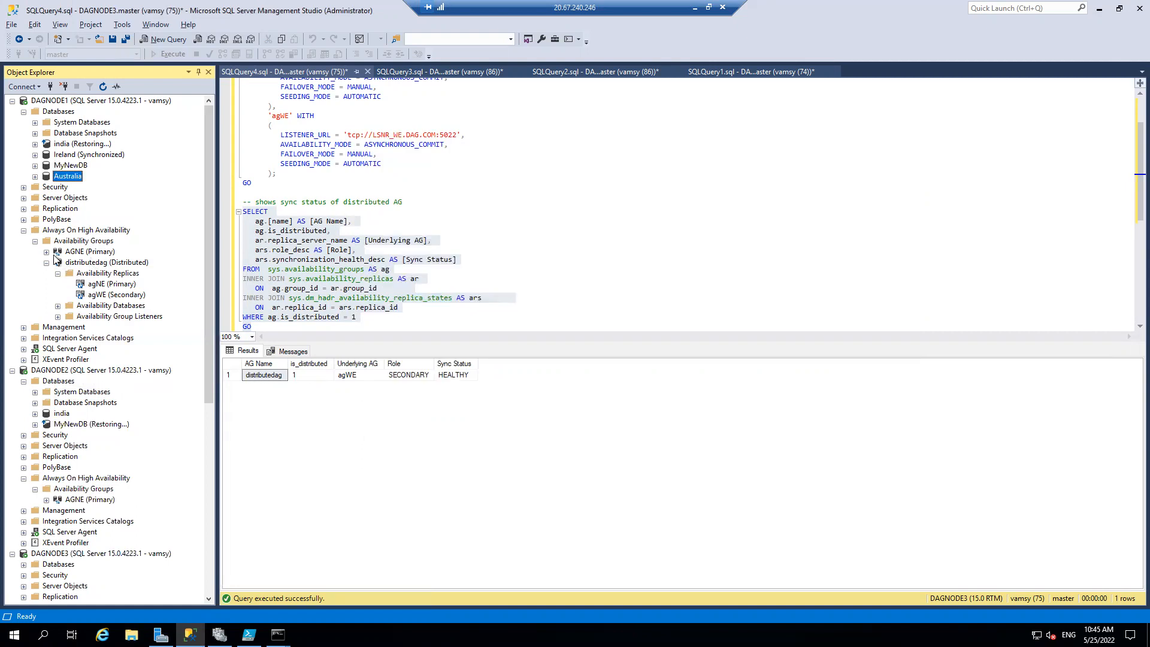
{"action": "left_click", "coordinate": [47, 252]}
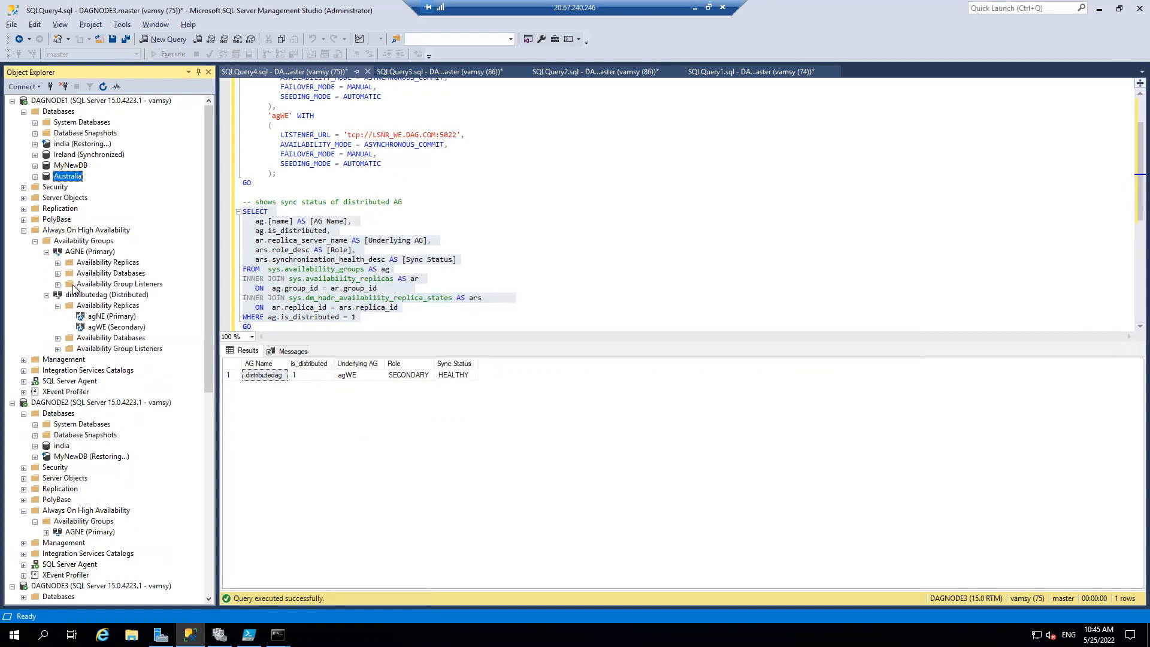
{"action": "left_click", "coordinate": [58, 273]}
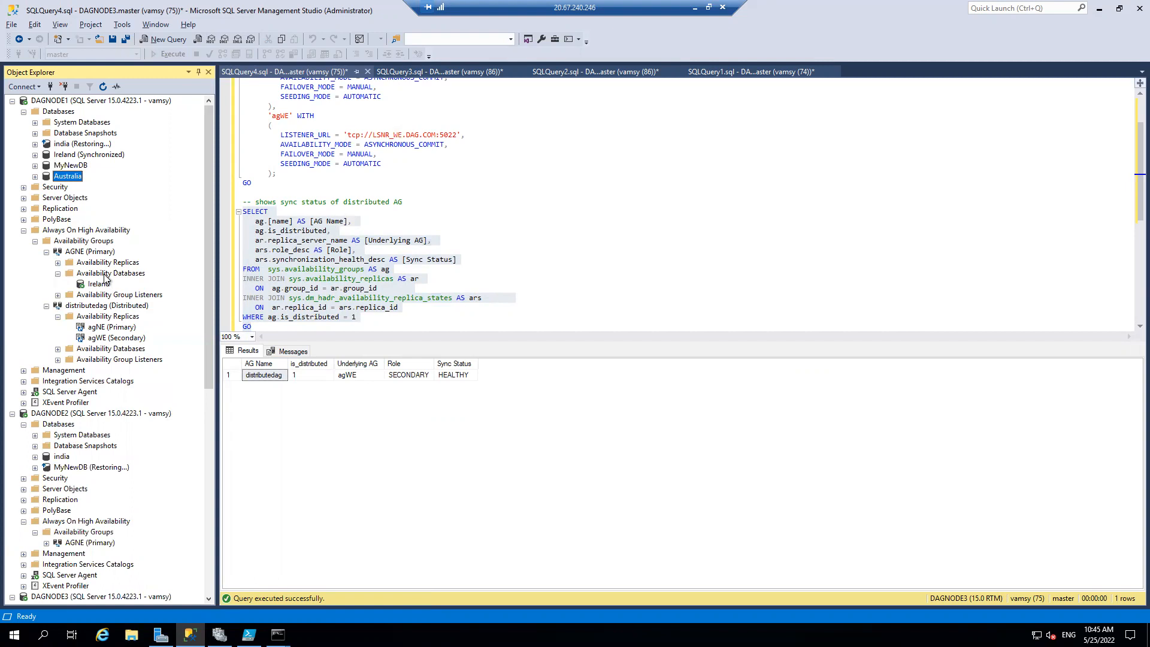
Start adding a database to AGNE and select Australia
{"action": "right_click", "coordinate": [126, 275]}
{"action": "left_click", "coordinate": [129, 282]}
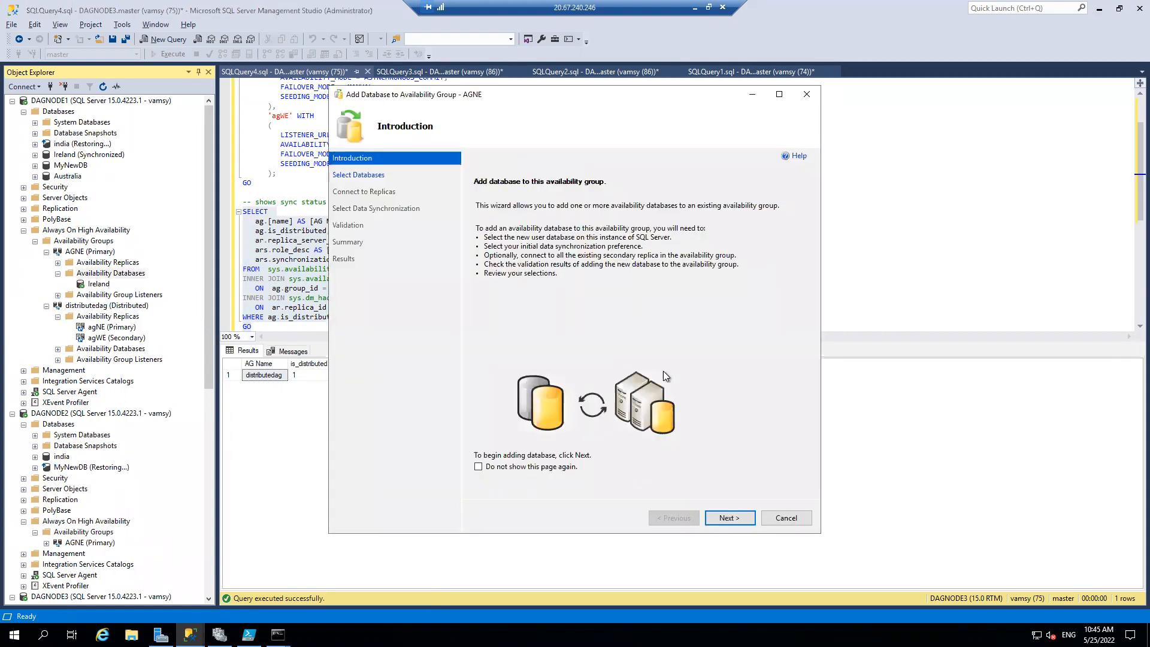
{"action": "left_click", "coordinate": [731, 517]}
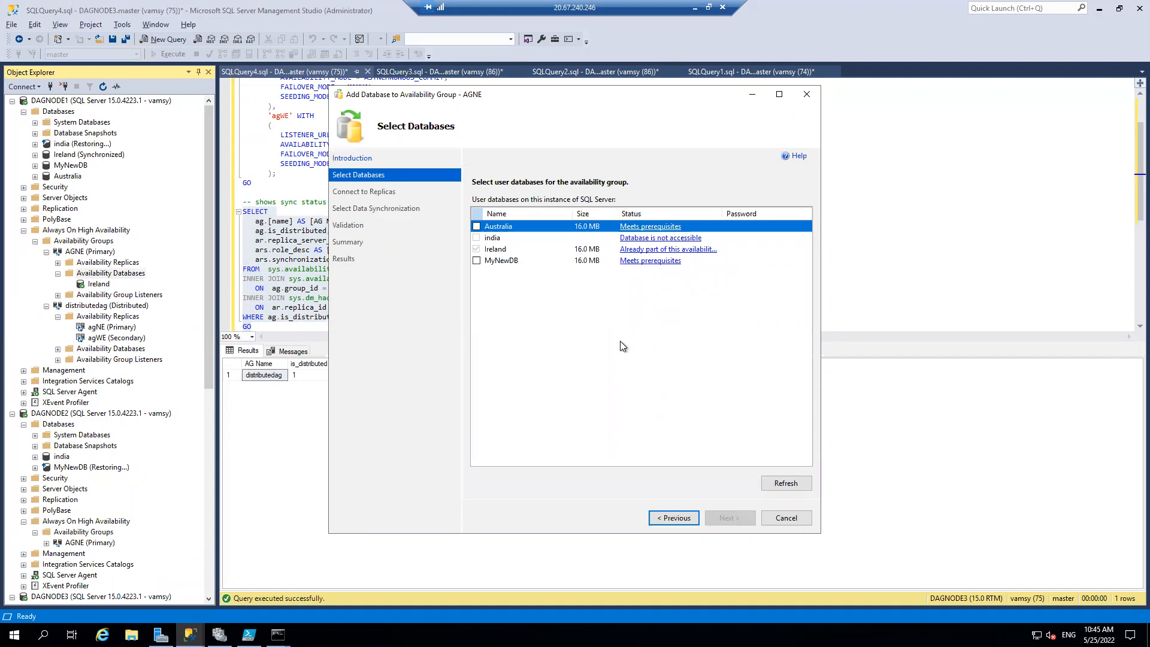
{"action": "left_click", "coordinate": [477, 227]}
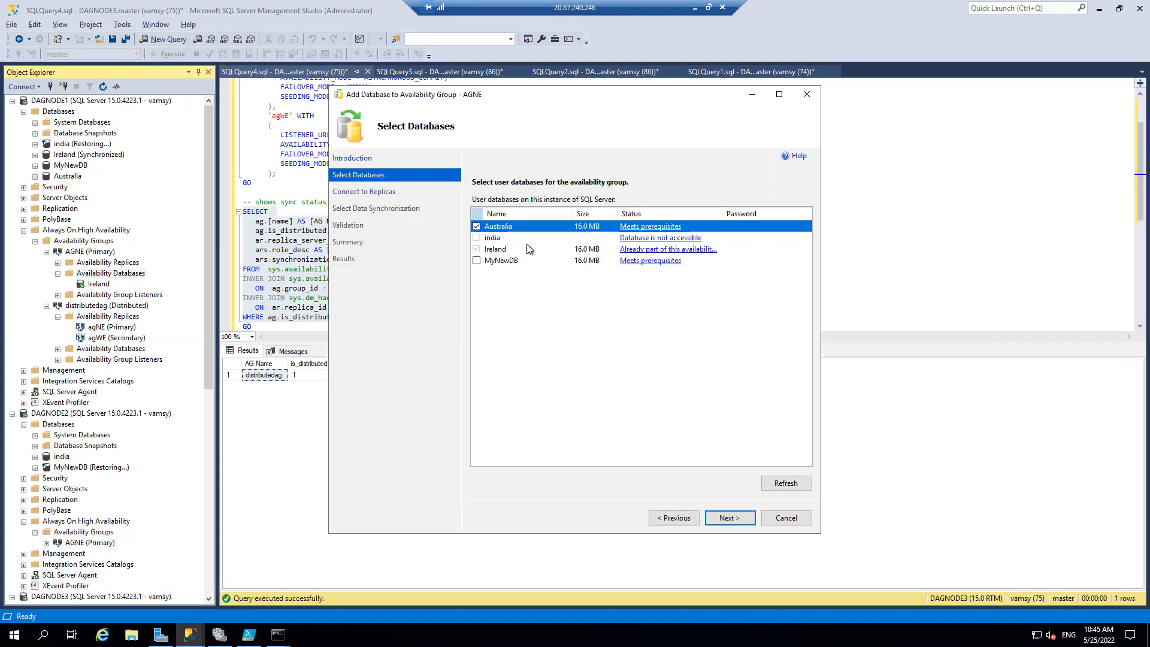
{"action": "left_click", "coordinate": [732, 518]}
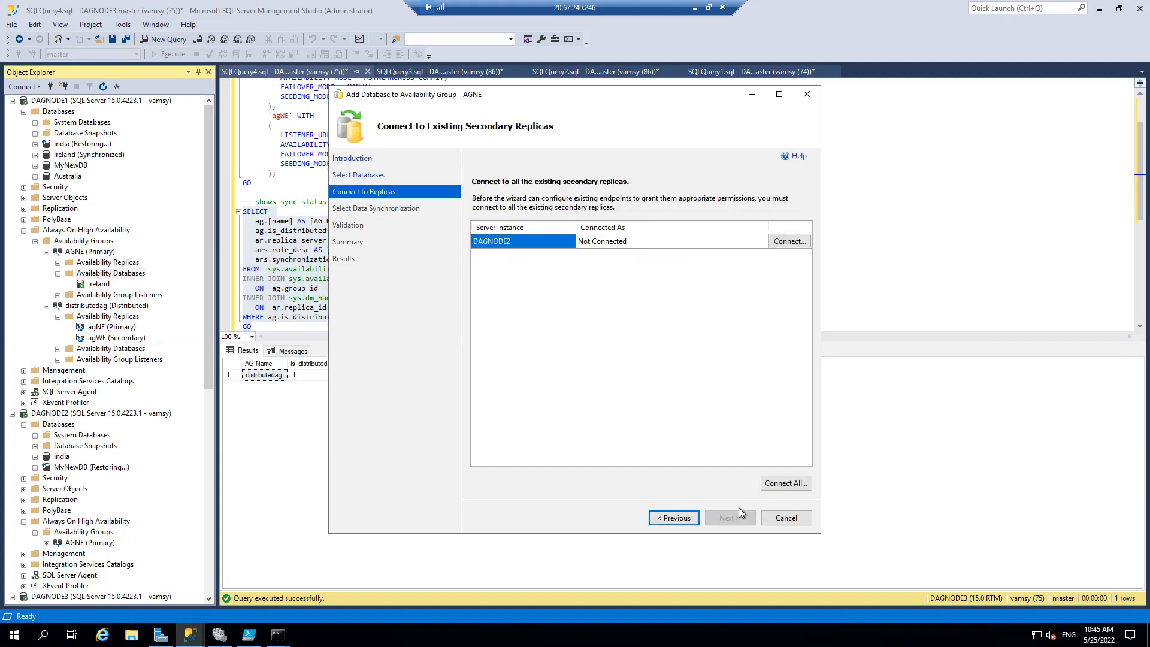
Connect to DAGNODE2 with SQL Server authentication and finish adding Australia with automatic seeding
{"action": "left_click", "coordinate": [789, 241]}
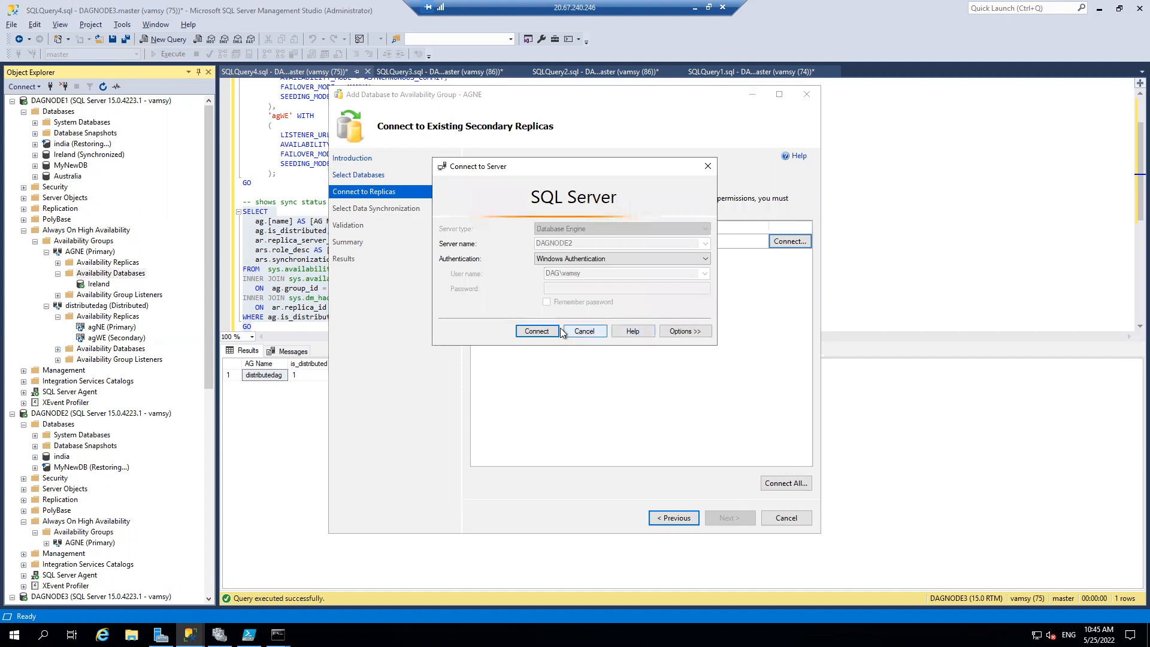
{"action": "left_click", "coordinate": [556, 266]}
{"action": "left_click", "coordinate": [566, 278]}
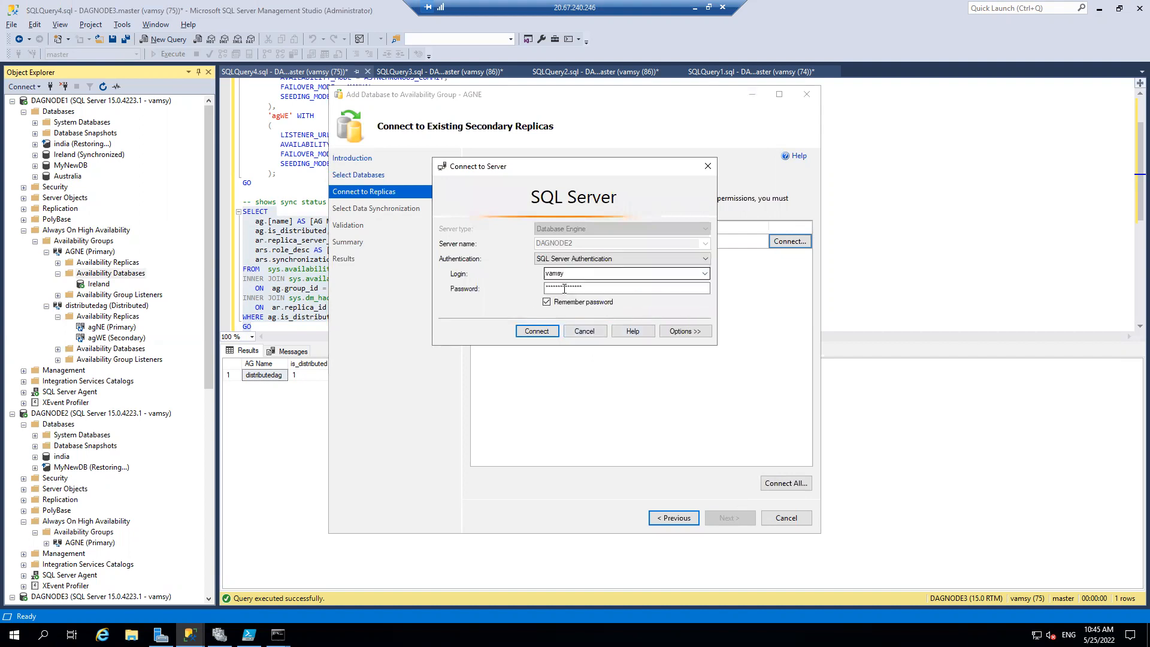
{"action": "left_click", "coordinate": [536, 331]}
{"action": "left_click", "coordinate": [726, 518]}
{"action": "left_click", "coordinate": [723, 517]}
{"action": "left_click", "coordinate": [727, 518]}
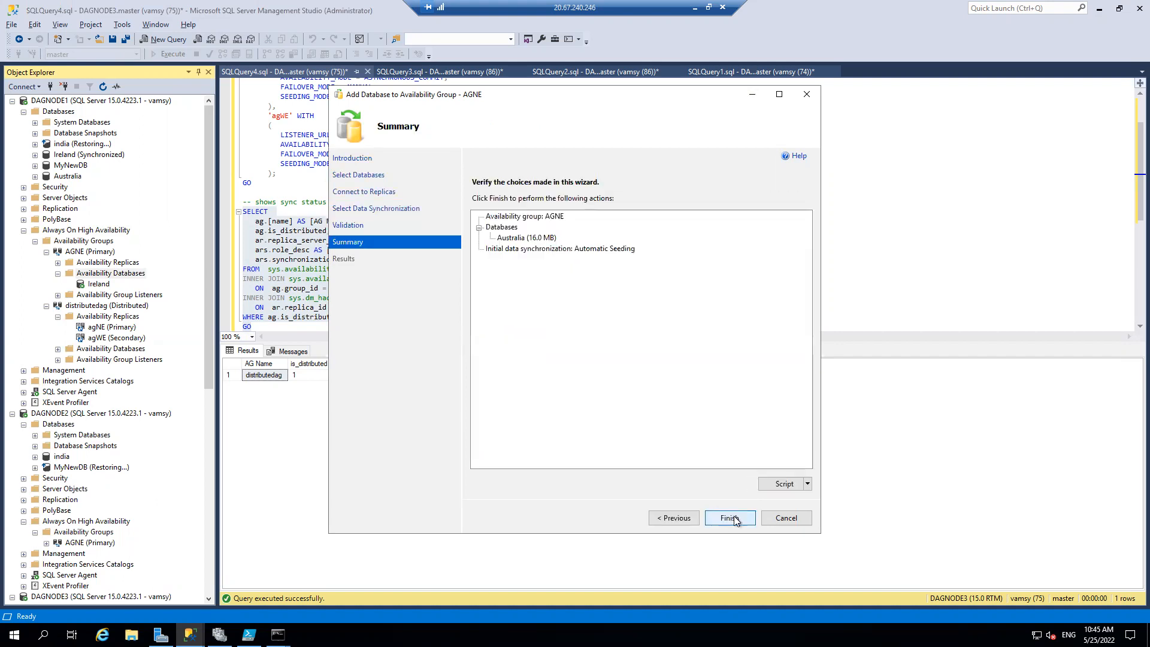
{"action": "left_click", "coordinate": [735, 519]}
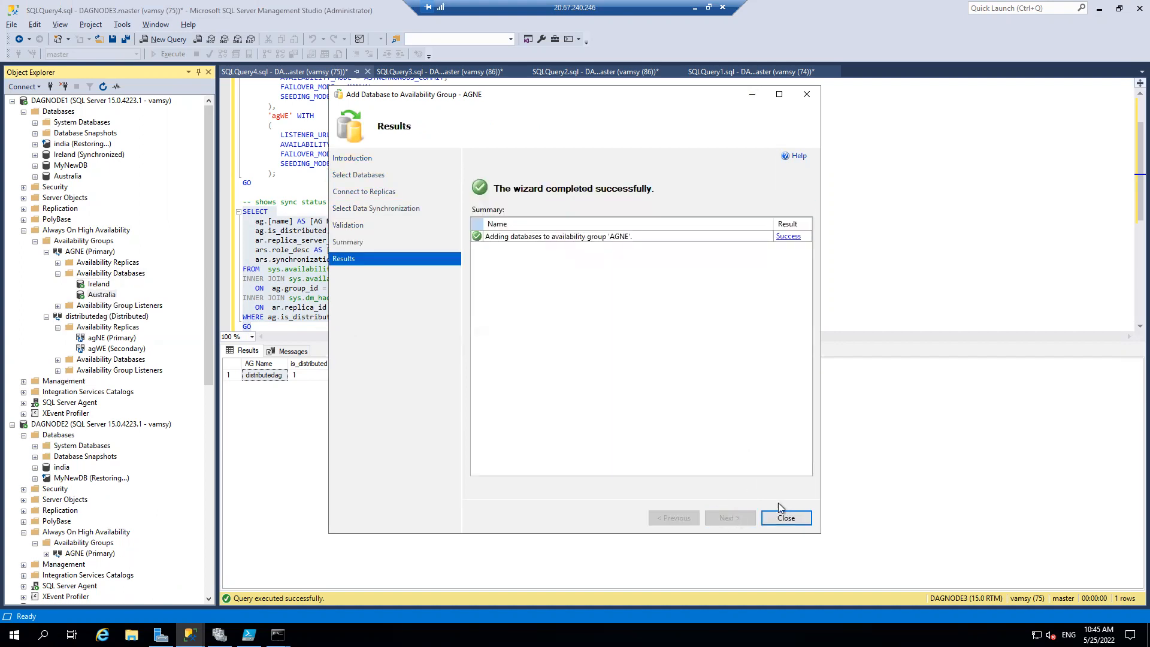
{"action": "left_click", "coordinate": [786, 518]}
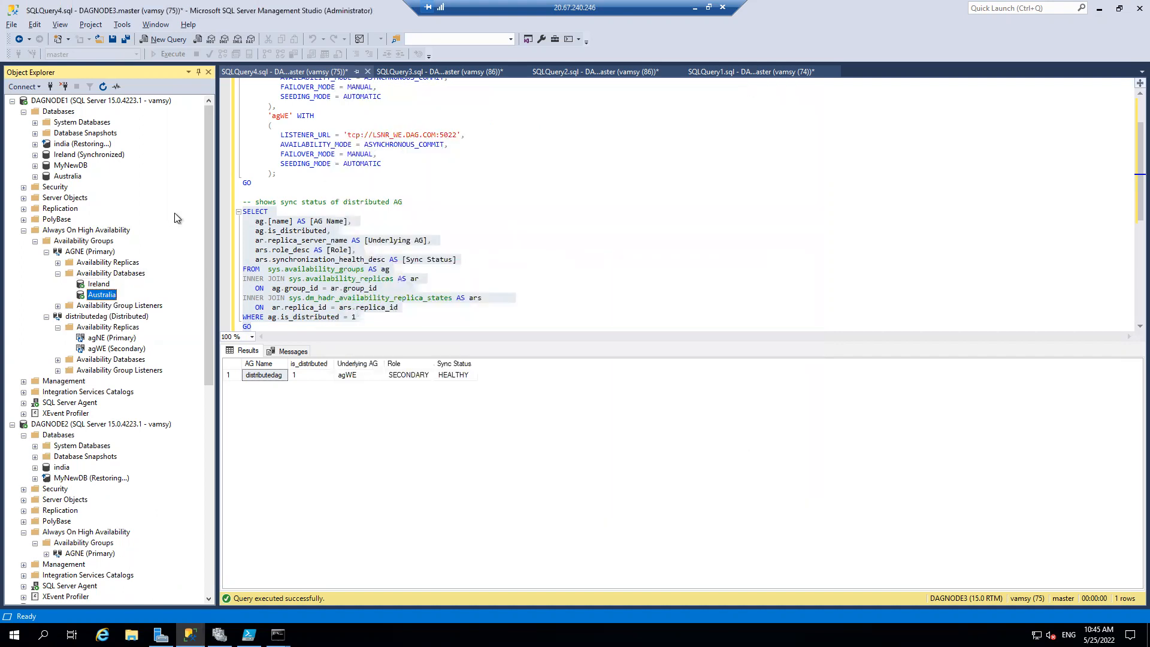
Open AGNE's failover wizard and cancel it without failing over
{"action": "right_click", "coordinate": [98, 252]}
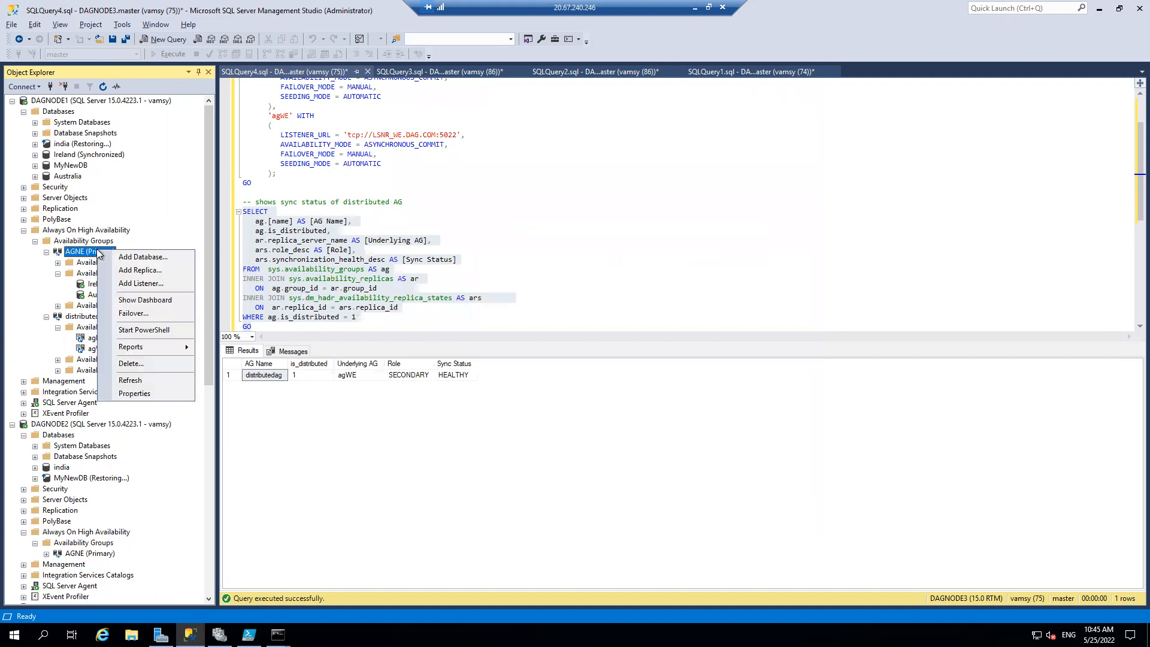
{"action": "left_click", "coordinate": [143, 312]}
{"action": "left_click", "coordinate": [787, 518]}
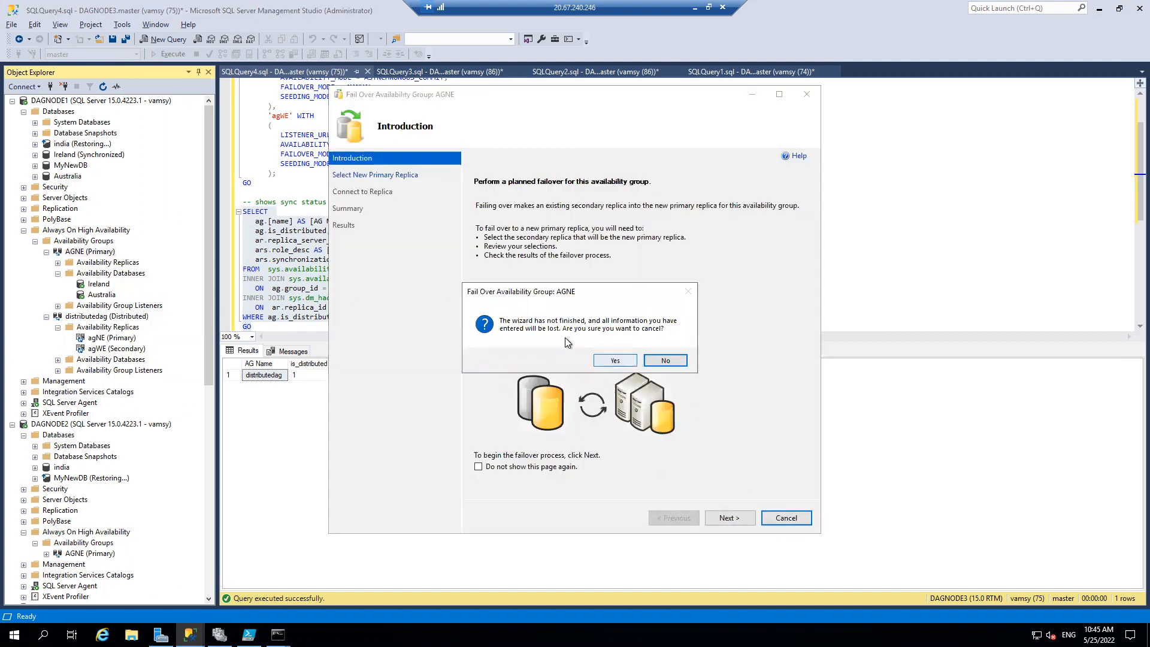
{"action": "left_click", "coordinate": [614, 360]}
{"action": "right_click", "coordinate": [104, 243]}
{"action": "key", "text": "Escape"}
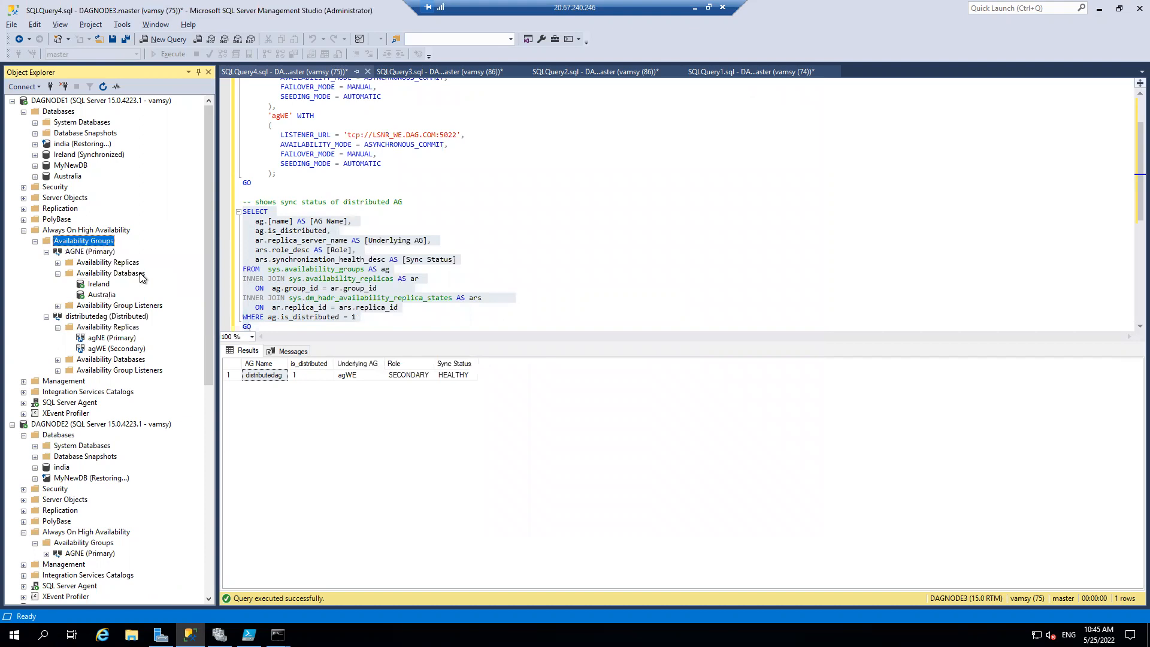
Review the AGNE dashboard showing Australia and Ireland synchronized, then close it and collapse DAGNODE1
{"action": "right_click", "coordinate": [103, 252]}
{"action": "left_click", "coordinate": [150, 302]}
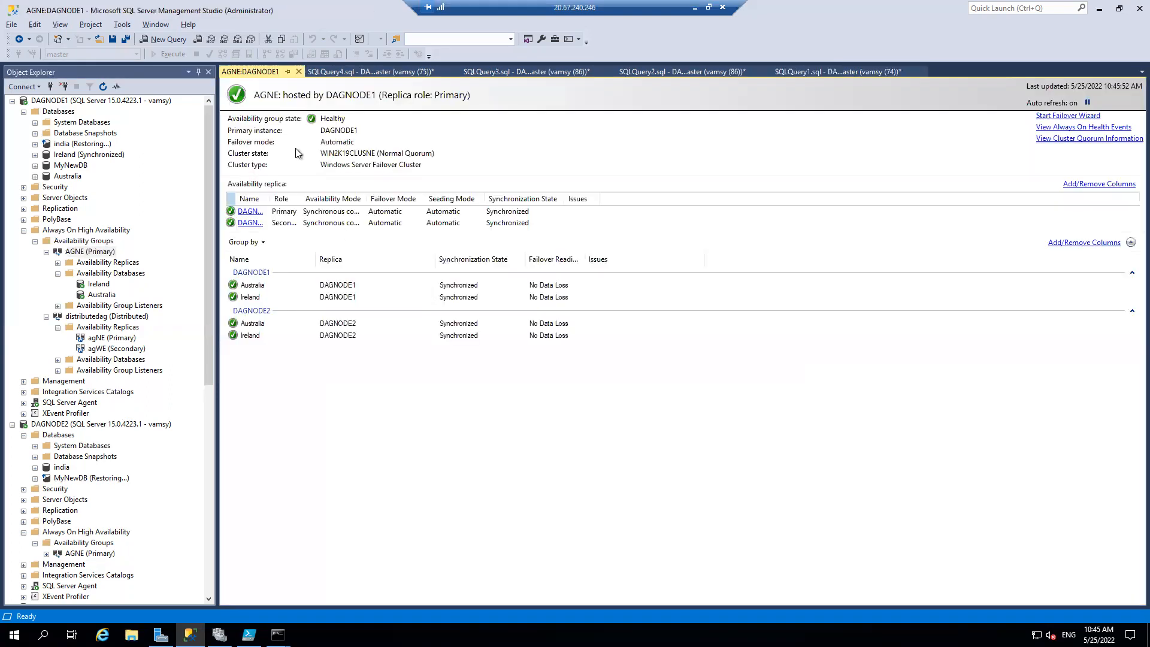
{"action": "key", "text": "ctrl+F4"}
{"action": "left_click", "coordinate": [13, 101]}
Refresh DAGNODE3 and expand its Databases and Always On Availability Groups
{"action": "left_click", "coordinate": [13, 111]}
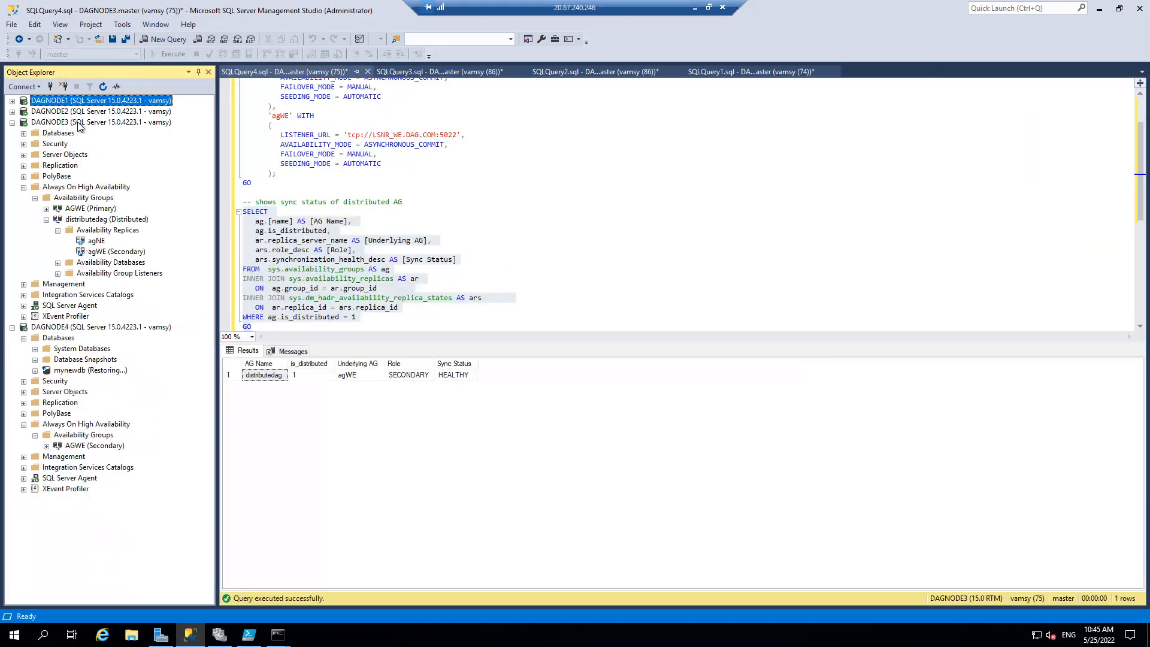
{"action": "right_click", "coordinate": [82, 122]}
{"action": "left_click", "coordinate": [131, 351]}
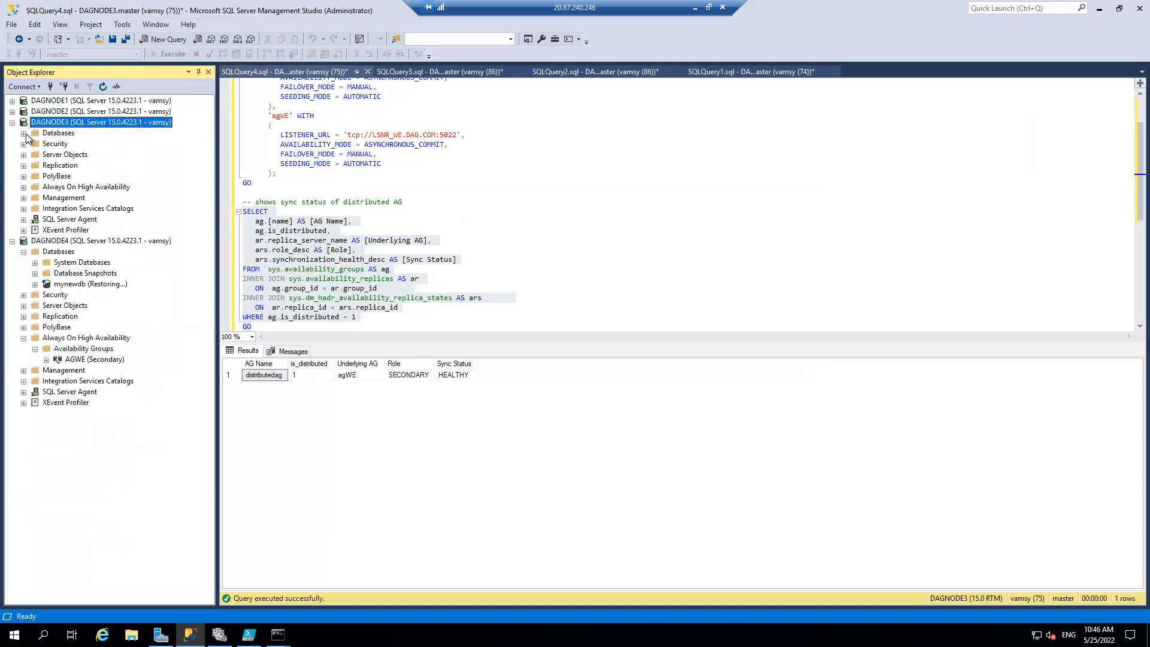
{"action": "left_click", "coordinate": [25, 134]}
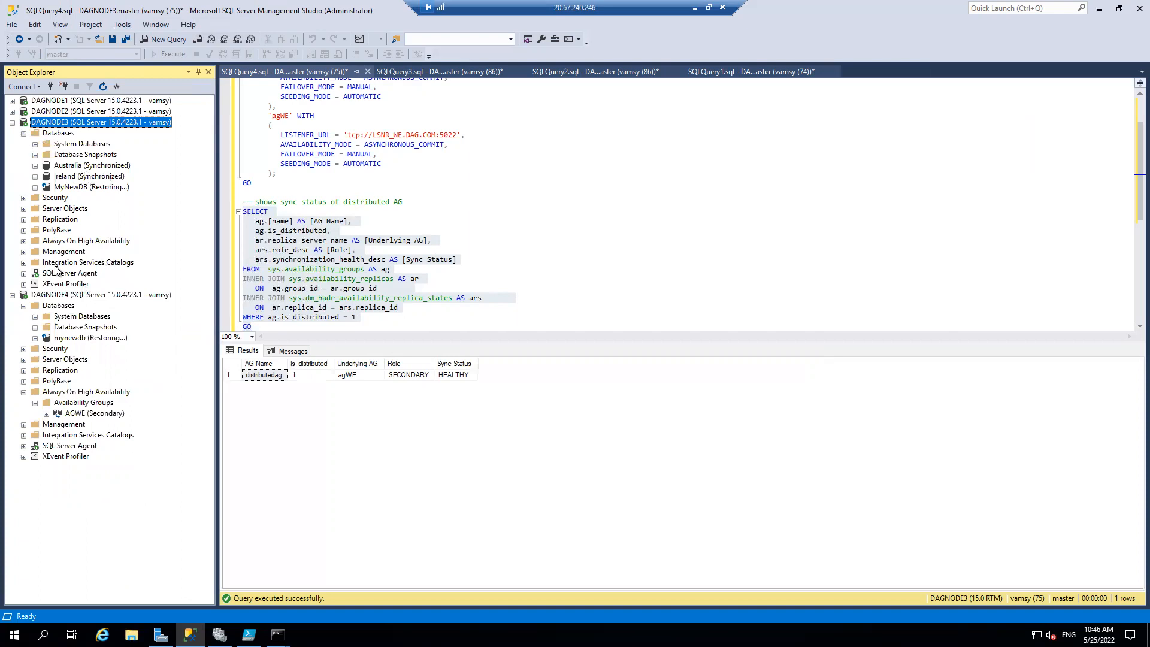
{"action": "left_click", "coordinate": [24, 241]}
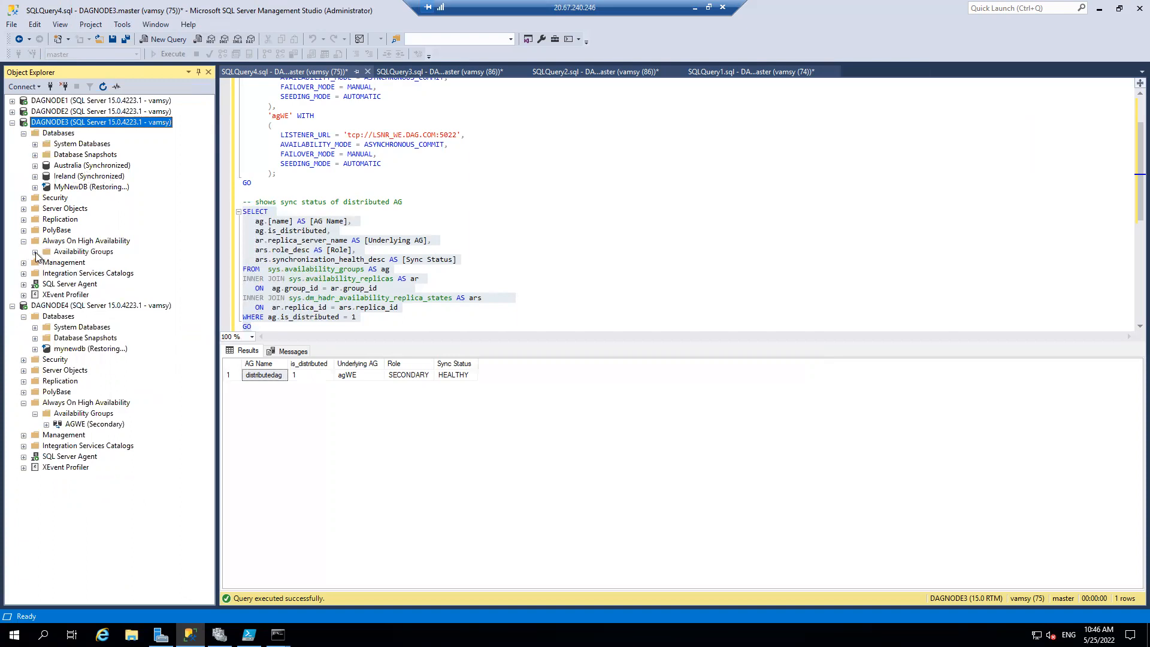
{"action": "left_click", "coordinate": [35, 253]}
Check the AGWE dashboard and properties, then close them without changes
{"action": "right_click", "coordinate": [87, 262]}
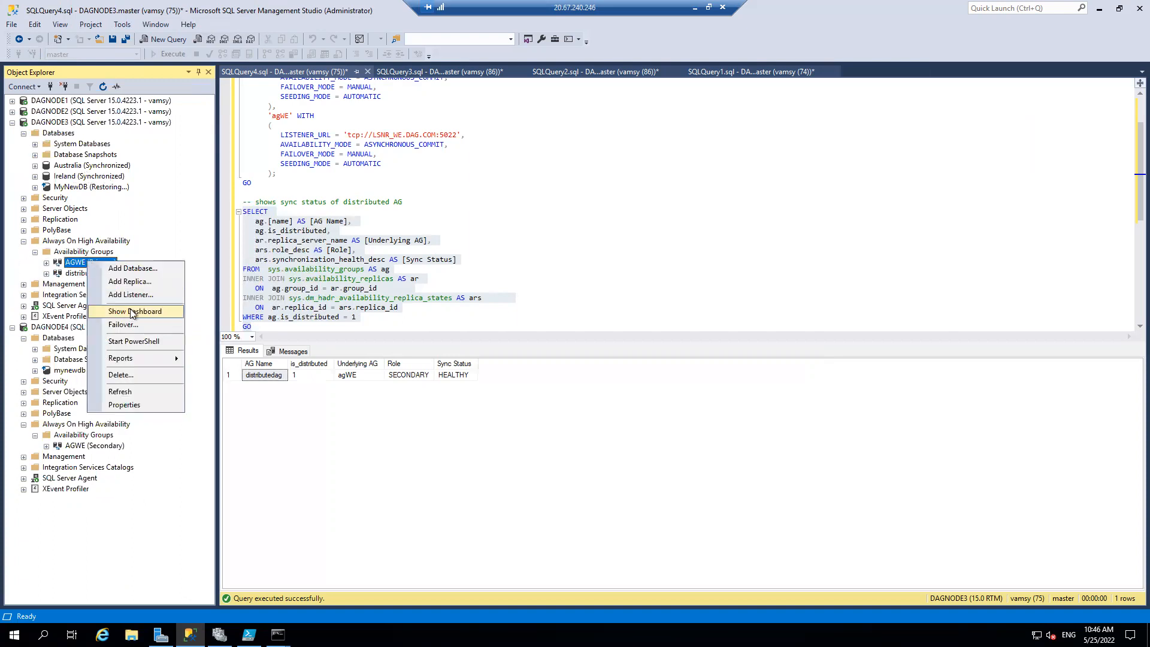
{"action": "left_click", "coordinate": [129, 312]}
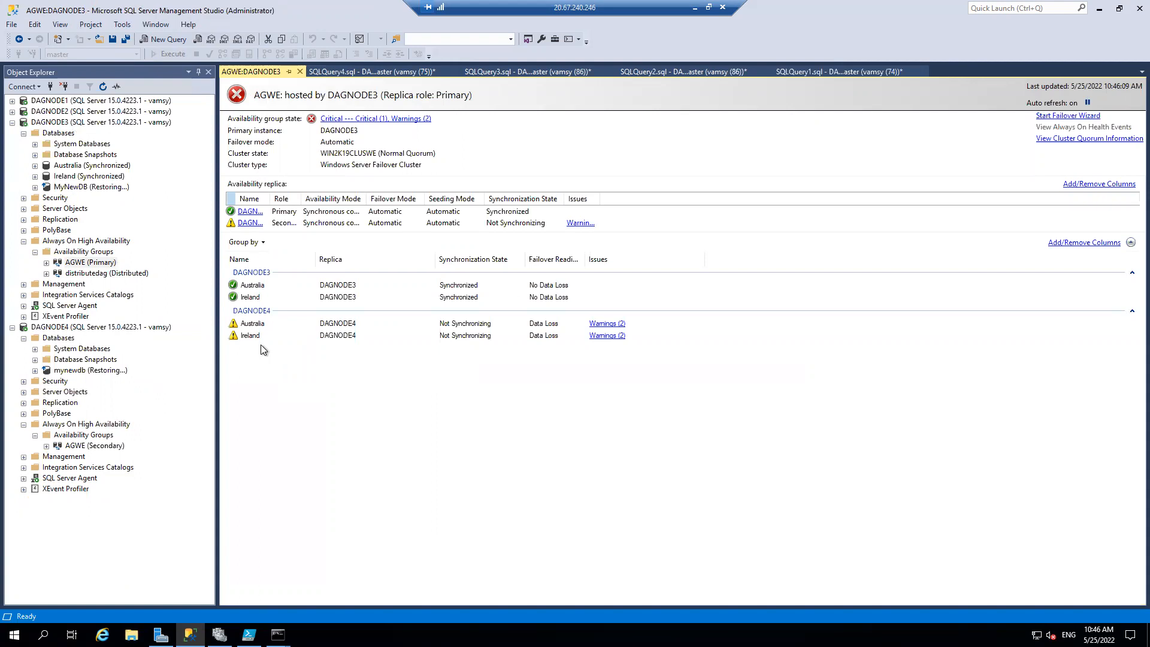
{"action": "left_click", "coordinate": [300, 71]}
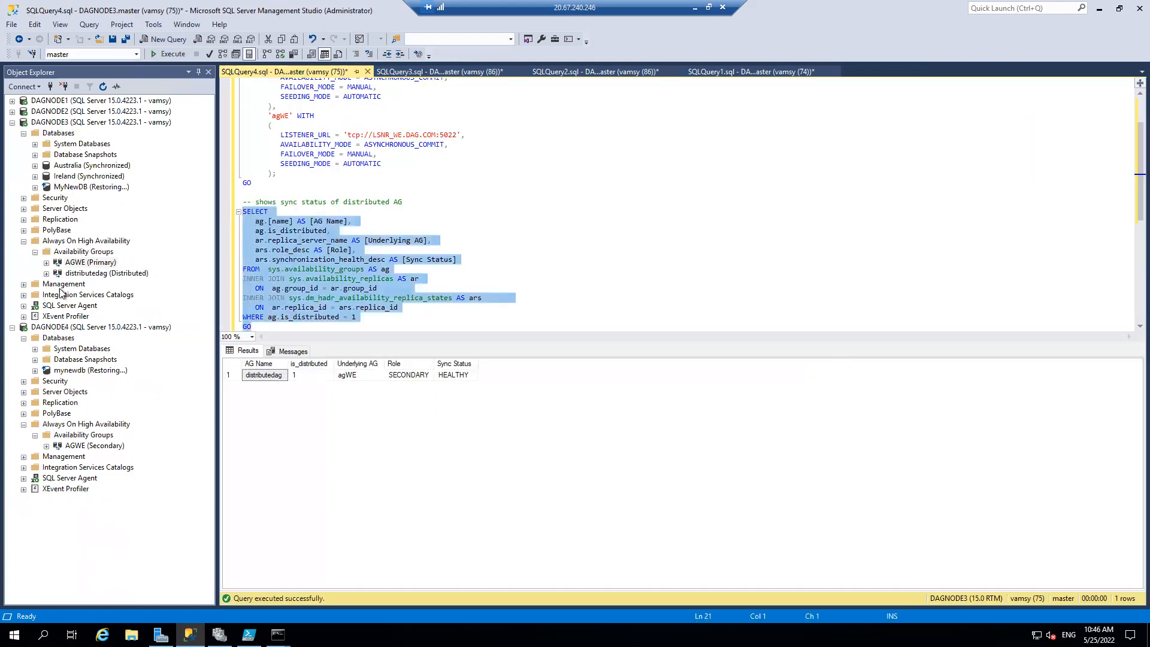
{"action": "right_click", "coordinate": [85, 264]}
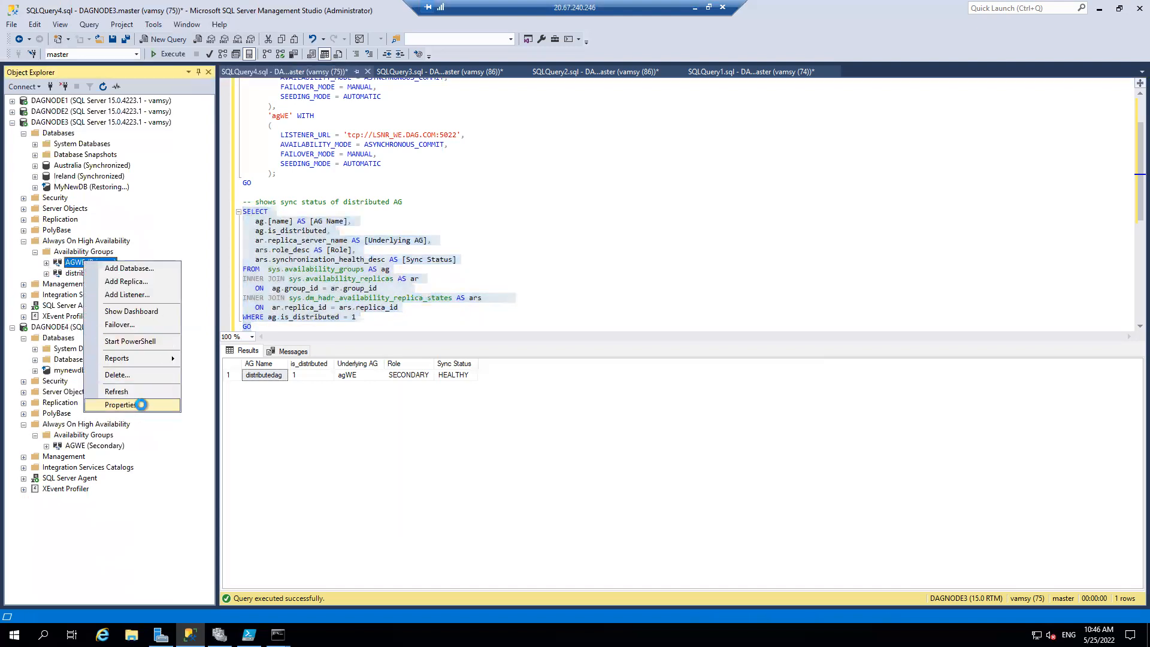
{"action": "left_click", "coordinate": [120, 405]}
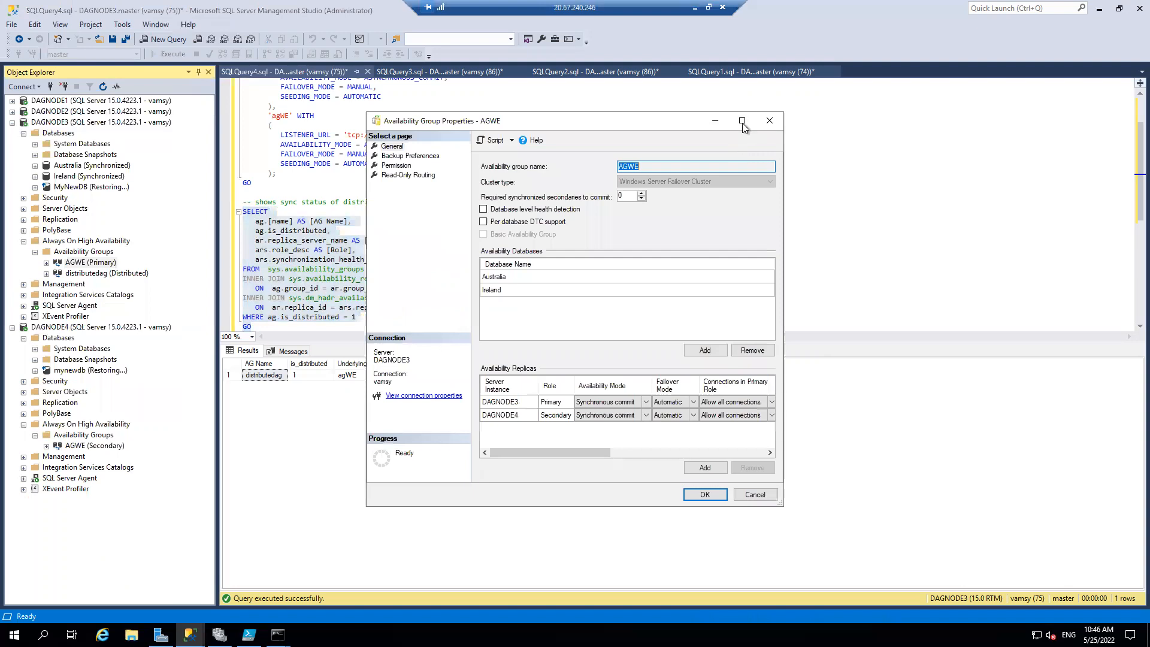
{"action": "left_click", "coordinate": [741, 121]}
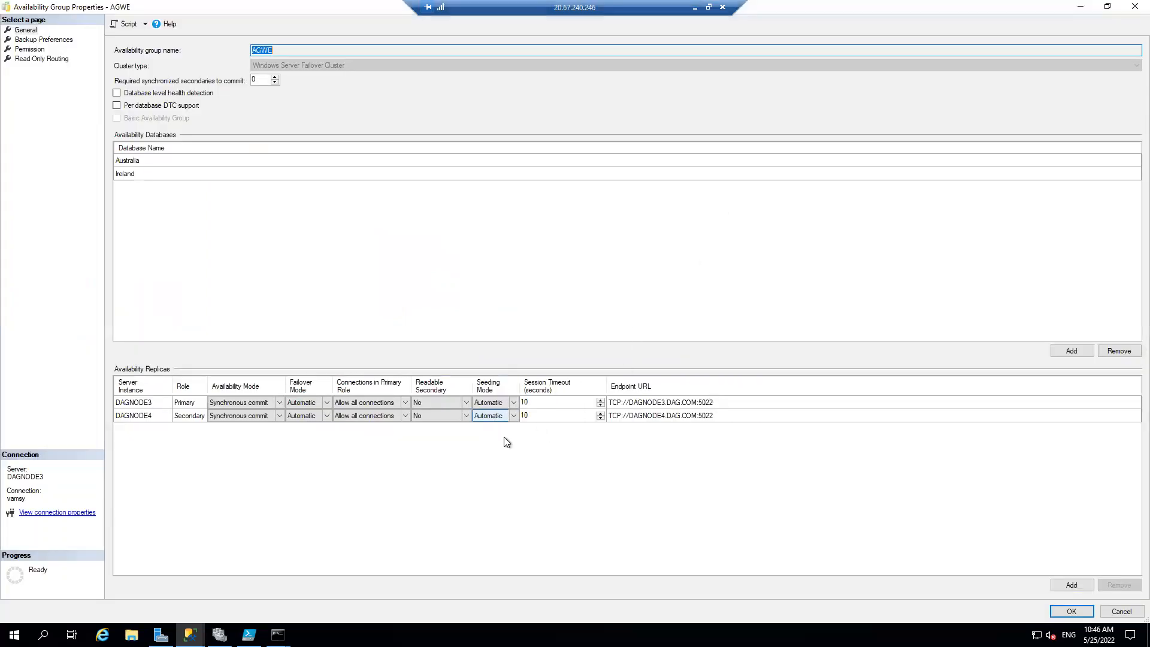
{"action": "left_click", "coordinate": [1126, 614]}
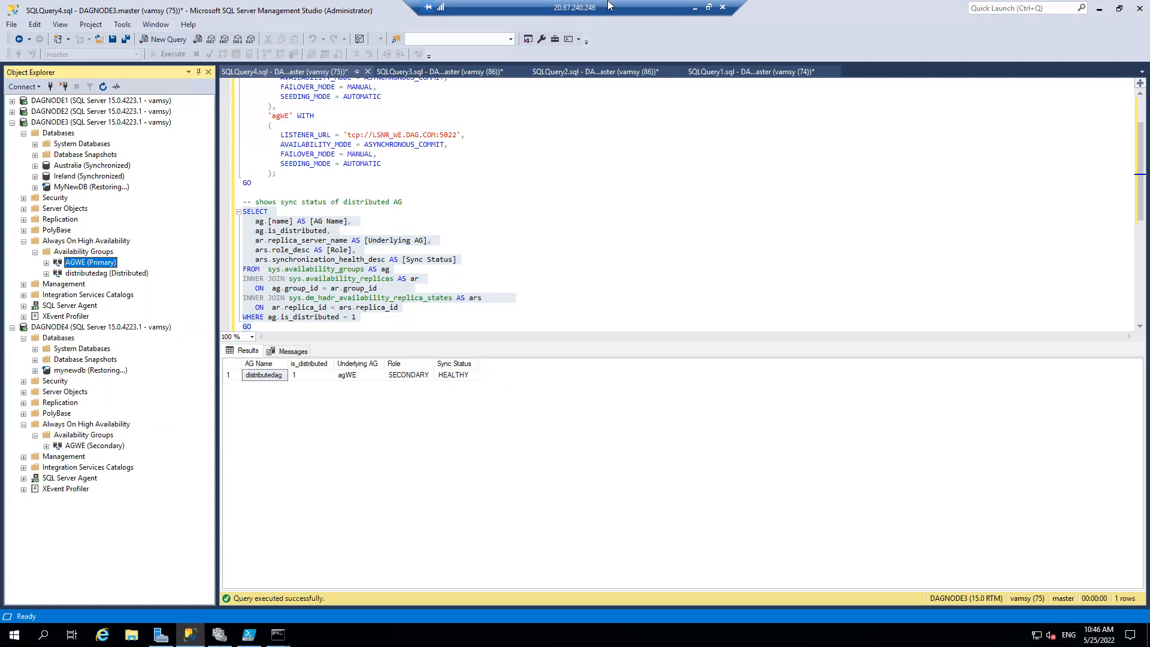
Copy the four DAGNODE connect and endpoint queries from the DAG commands email
{"action": "left_click", "coordinate": [695, 7]}
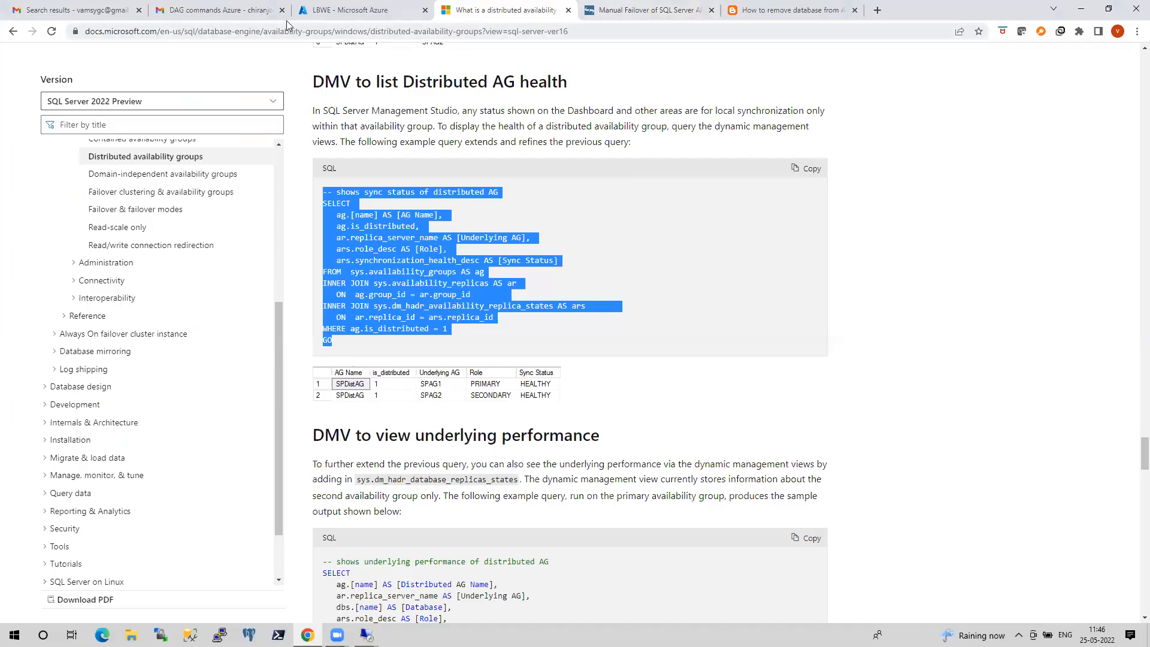
{"action": "left_click", "coordinate": [233, 10]}
{"action": "scroll", "coordinate": [252, 262], "scroll_direction": "up", "scroll_amount": 3}
{"action": "left_click_drag", "start_coordinate": [303, 318], "coordinate": [89, 195]}
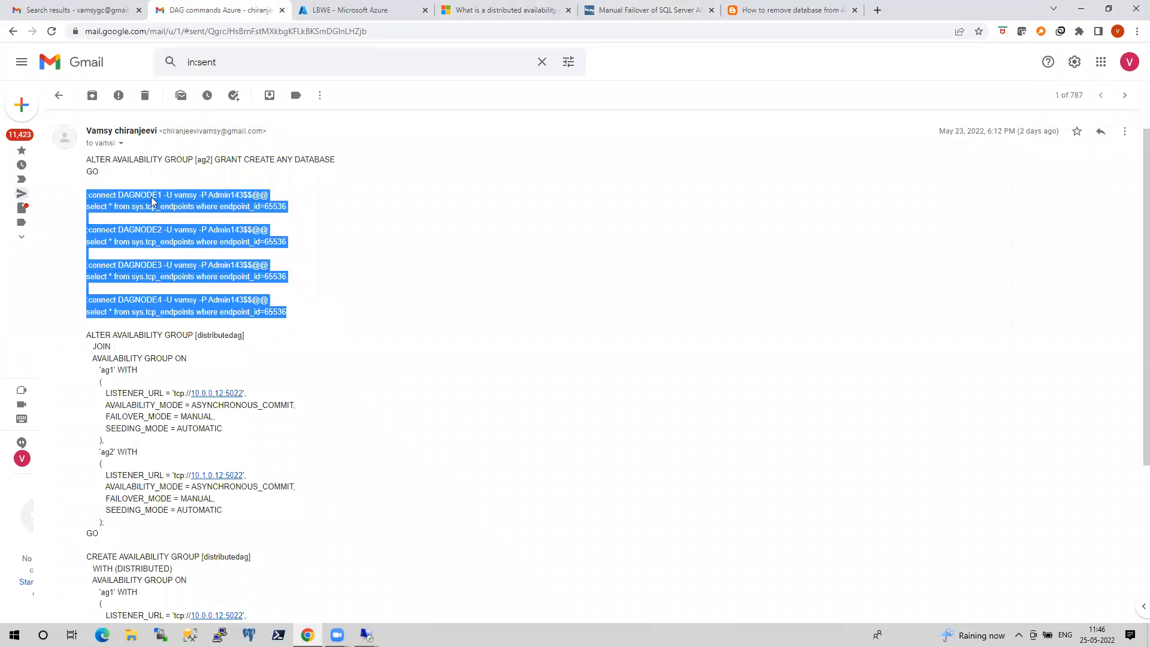
{"action": "right_click", "coordinate": [152, 200]}
{"action": "left_click", "coordinate": [179, 208]}
Return to the remote SSMS session and select the DAGNODE3 server
{"action": "left_click", "coordinate": [366, 635]}
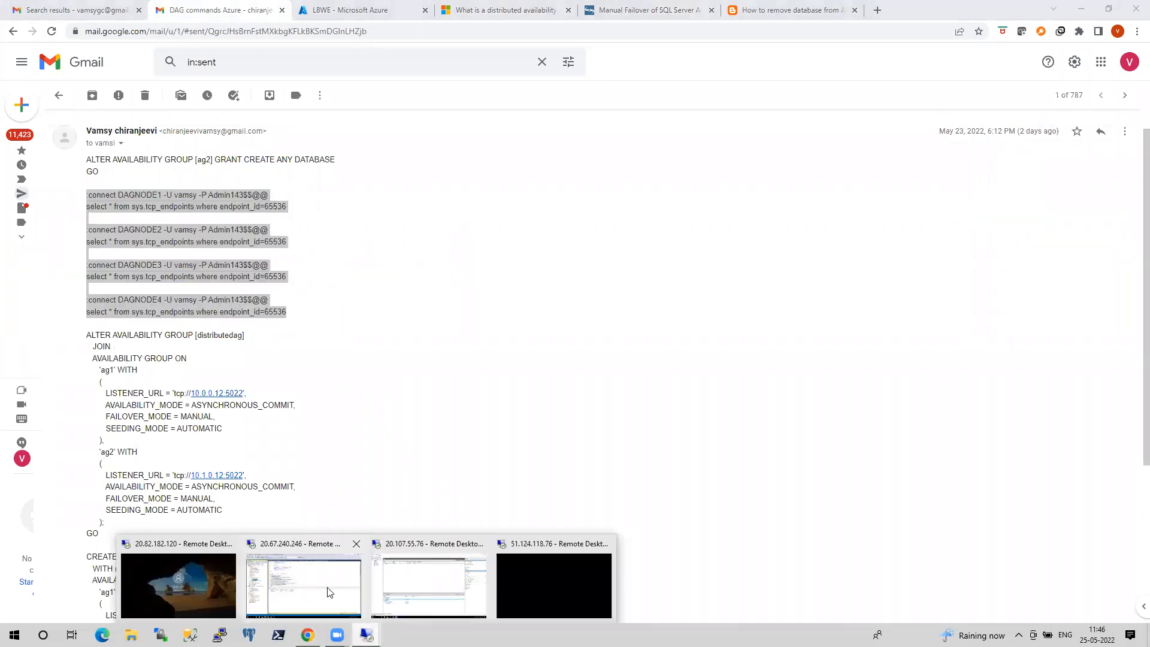
{"action": "left_click", "coordinate": [303, 585]}
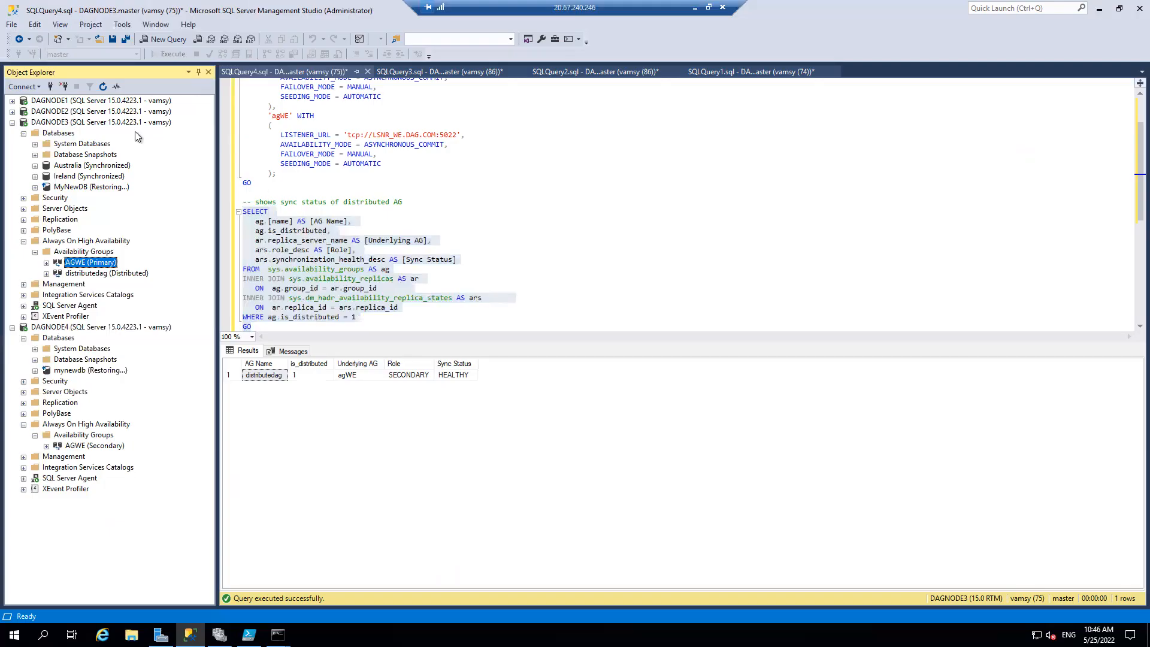
{"action": "left_click", "coordinate": [84, 122]}
Paste the endpoint queries into a new DAGNODE3 query, then select the email's ALTER AVAILABILITY GROUP grant line
{"action": "left_click", "coordinate": [168, 39]}
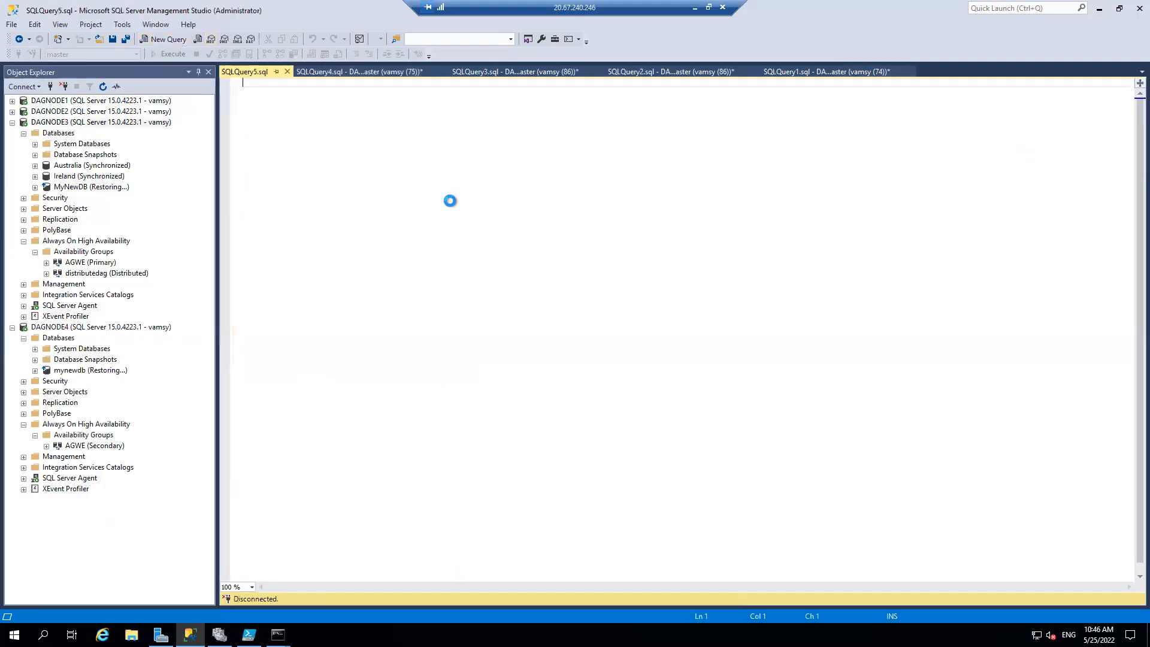
{"action": "key", "text": "ctrl+v"}
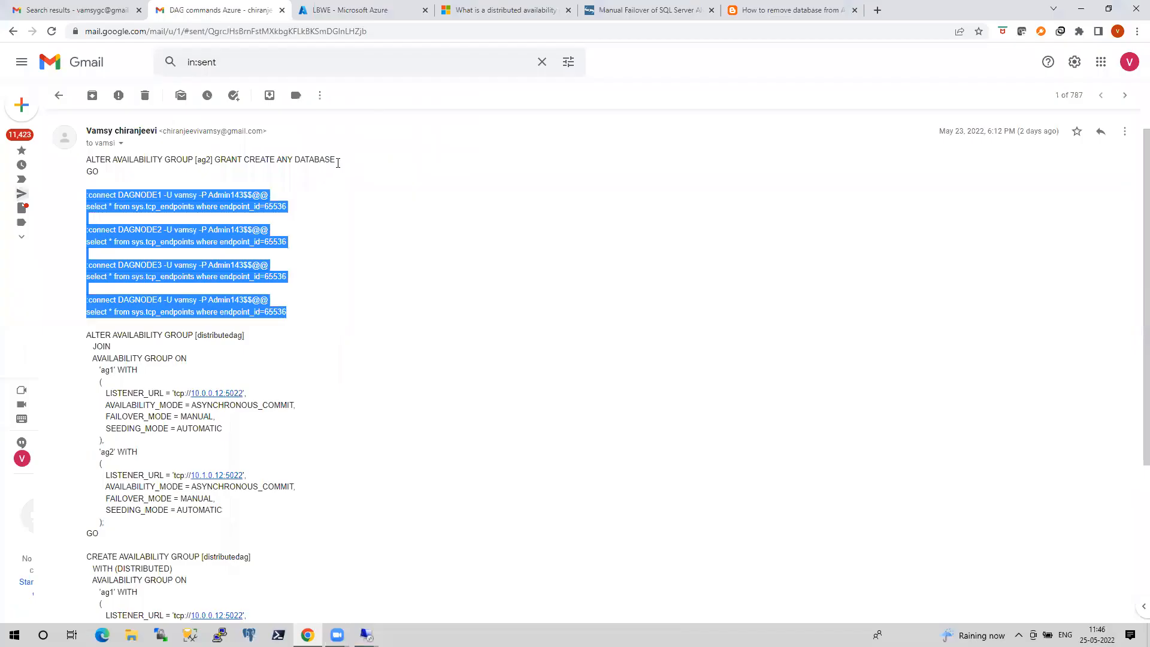
{"action": "left_click_drag", "start_coordinate": [339, 159], "coordinate": [90, 162]}
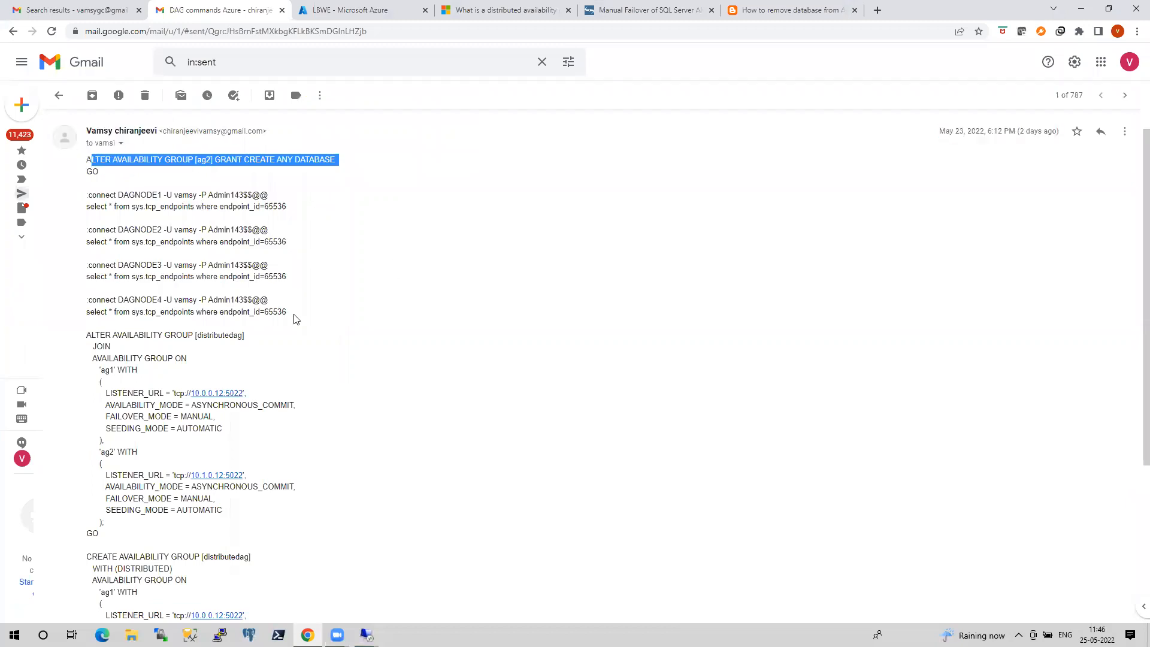
Reselect the ALTER AVAILABILITY GROUP [ag2] grant line, then select DAGNODE3's endpoint query in the remote session
{"action": "left_click", "coordinate": [340, 160]}
{"action": "left_click_drag", "start_coordinate": [340, 161], "coordinate": [88, 161]}
{"action": "left_click", "coordinate": [366, 635]}
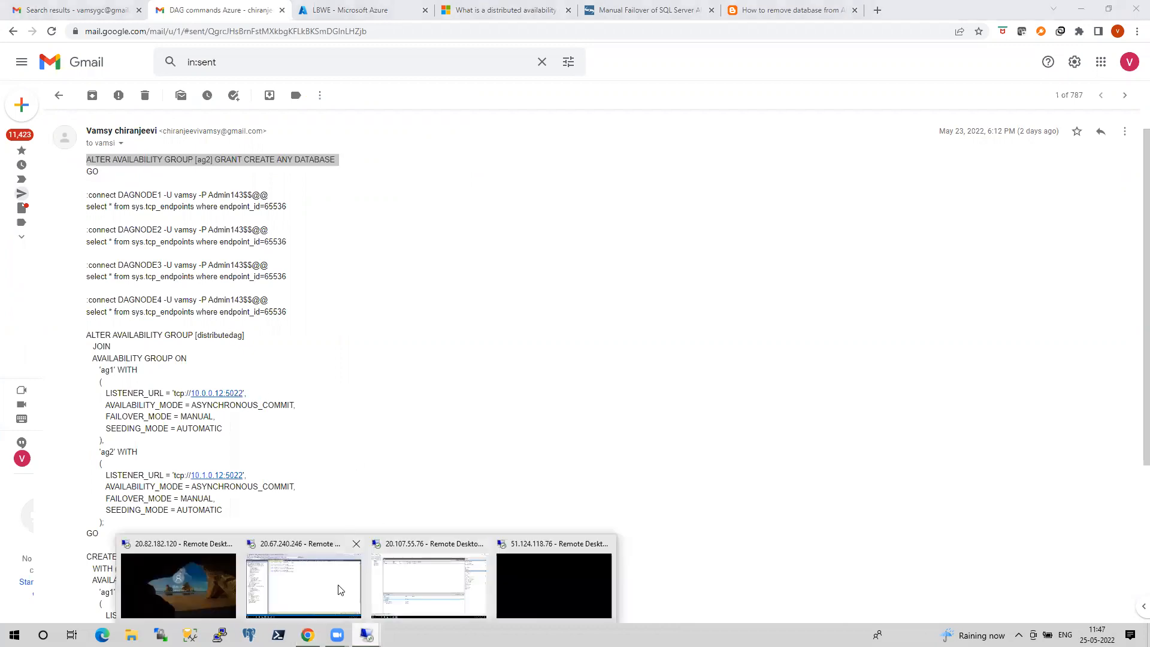
{"action": "left_click", "coordinate": [299, 584]}
{"action": "left_click_drag", "start_coordinate": [479, 150], "coordinate": [231, 155]}
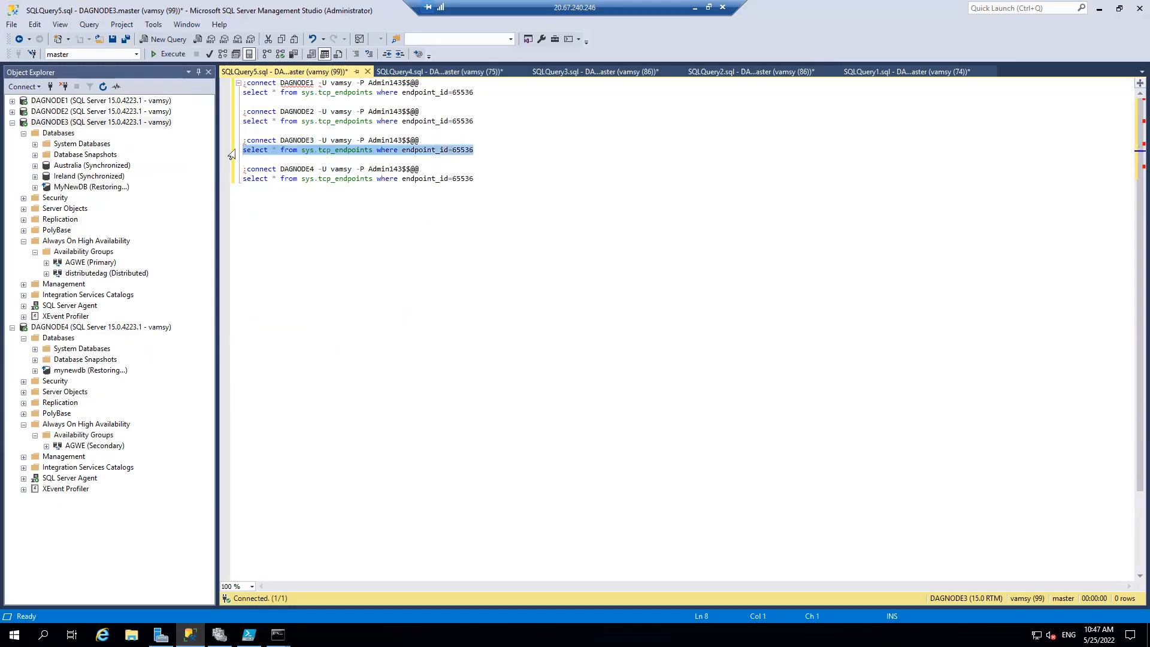
Replace each DAGNODE1–4 endpoint query with the pasted grant command
{"action": "key", "text": "ctrl+v"}
{"action": "left_click_drag", "start_coordinate": [483, 182], "coordinate": [221, 179]}
{"action": "key", "text": "ctrl+v"}
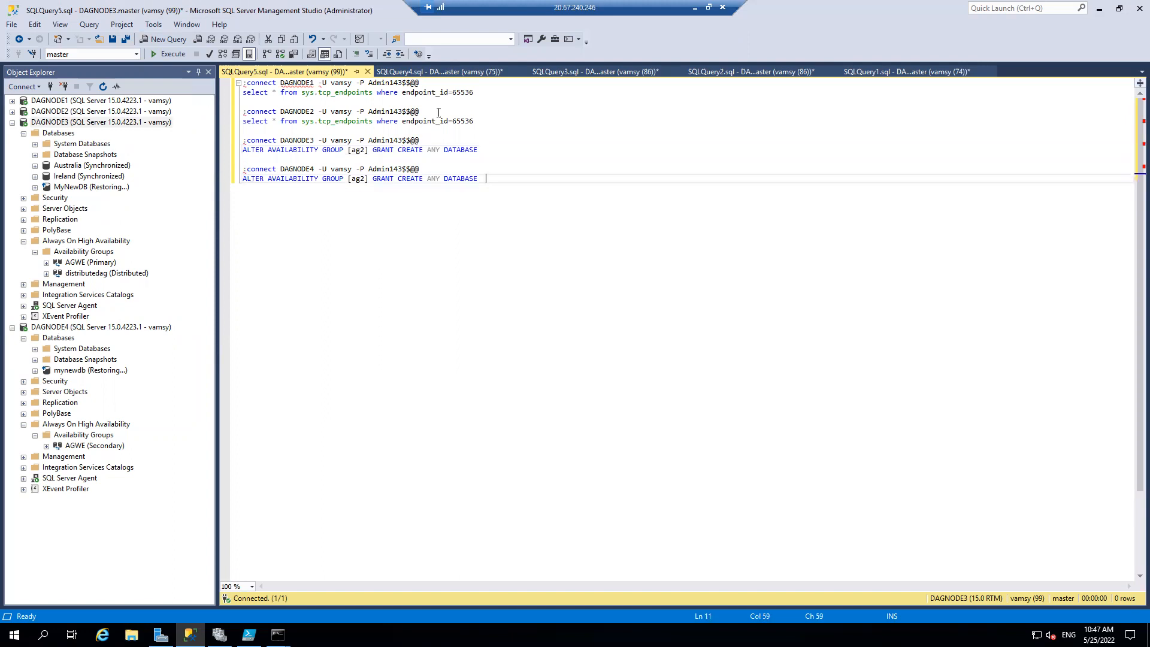
{"action": "left_click_drag", "start_coordinate": [478, 121], "coordinate": [231, 126]}
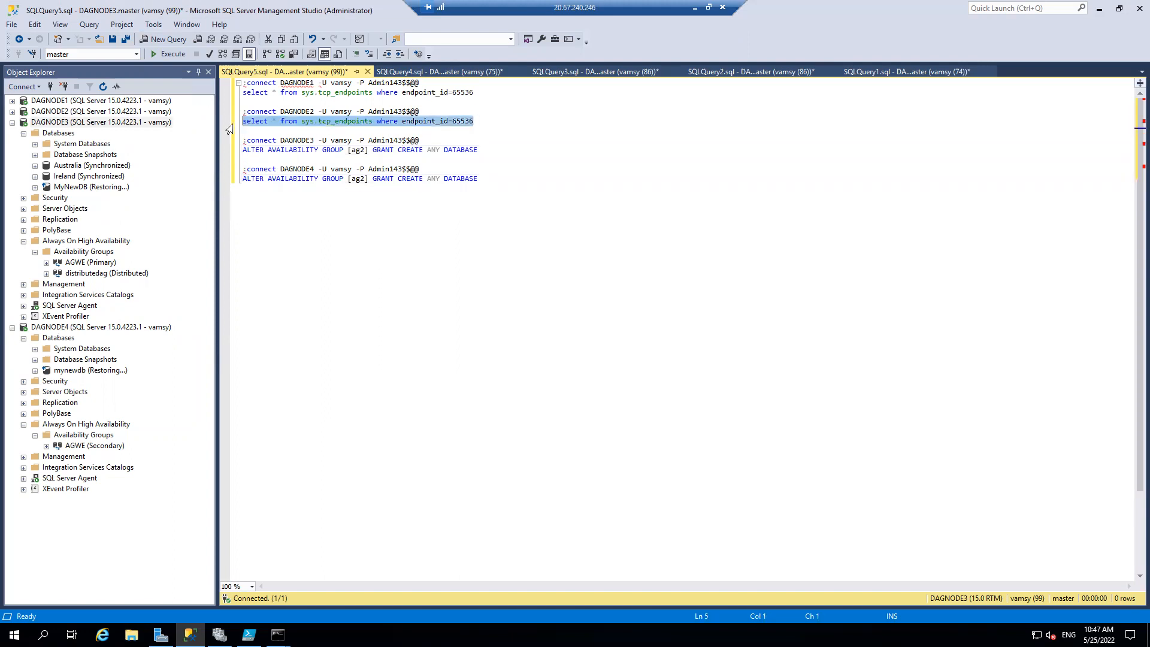
{"action": "key", "text": "ctrl+v"}
{"action": "left_click_drag", "start_coordinate": [479, 93], "coordinate": [235, 103]}
{"action": "key", "text": "ctrl+v"}
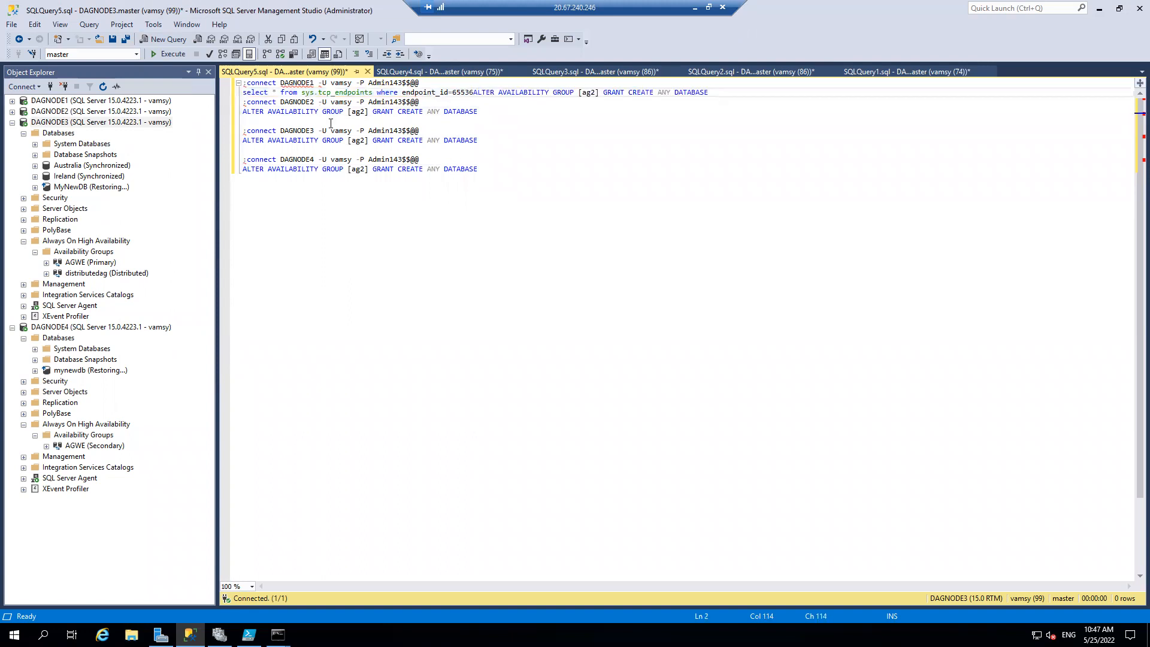
{"action": "key", "text": "ctrl+z"}
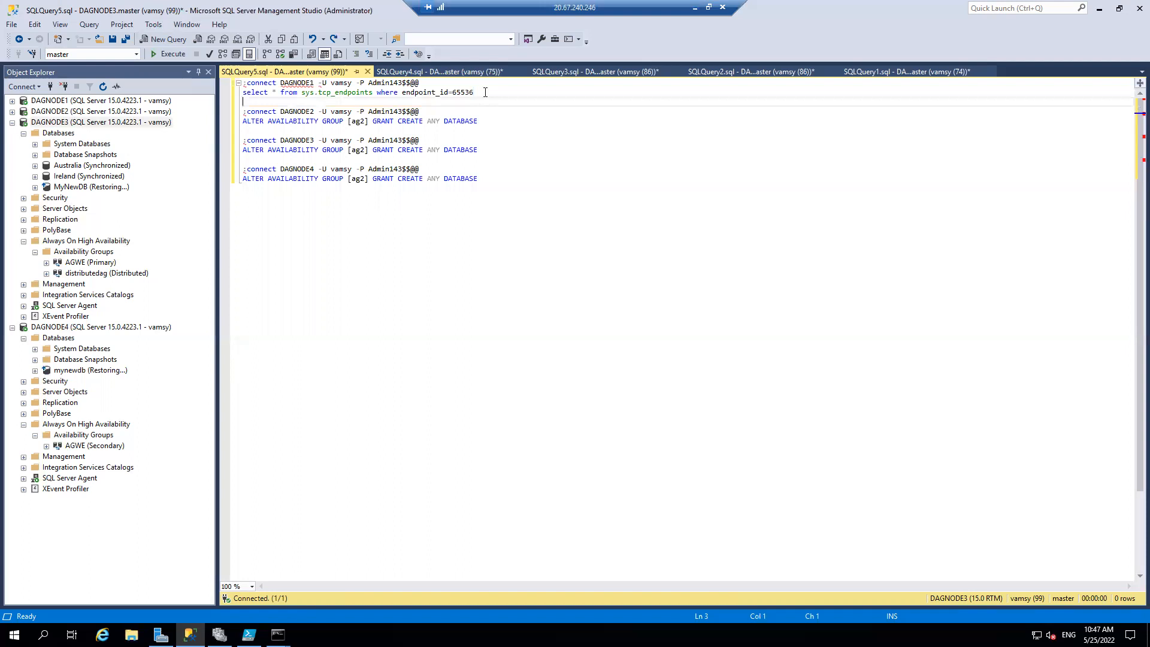
{"action": "key", "text": "shift+Up"}
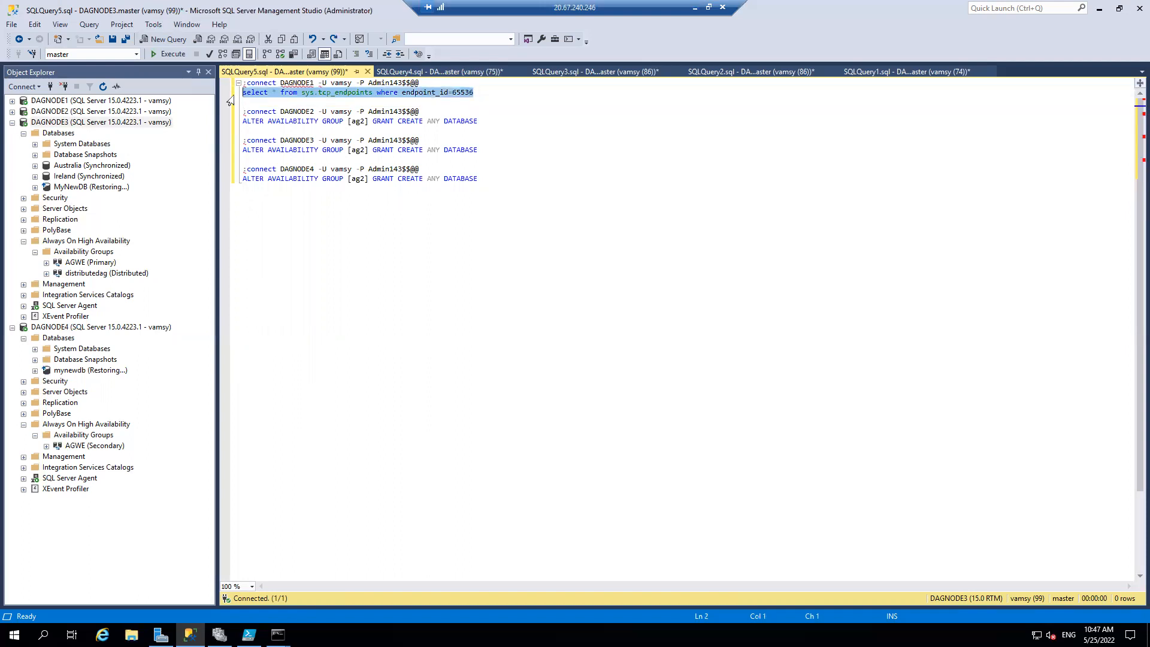
{"action": "key", "text": "ctrl+v"}
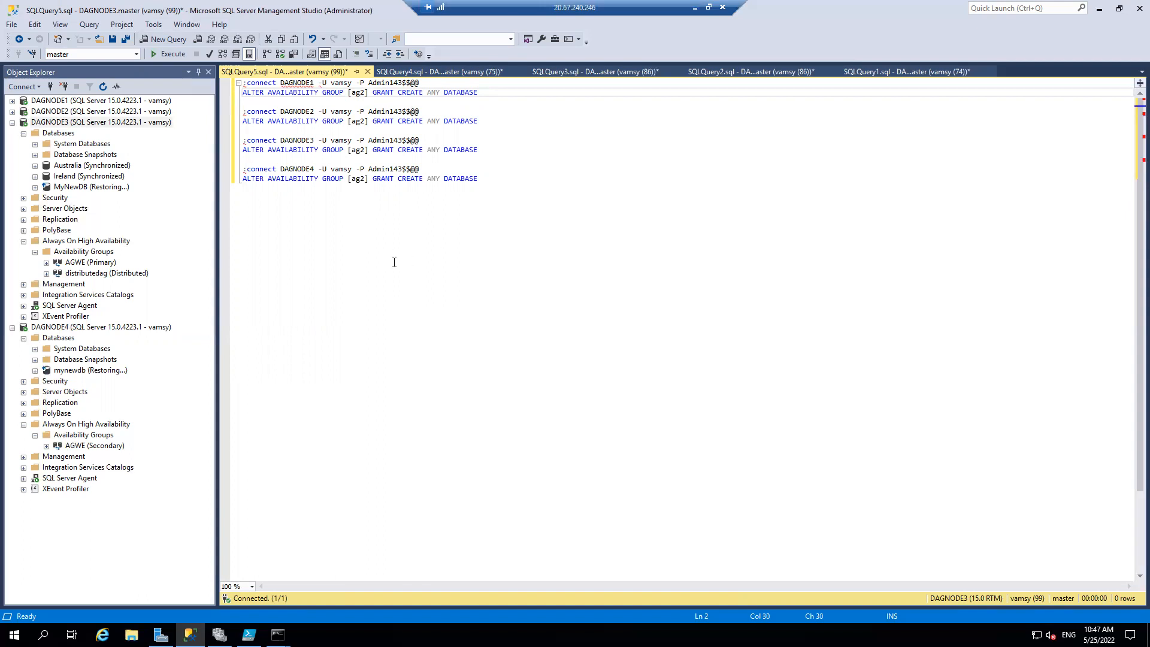
Change the group names from ag2 to agNE for DAGNODE1–2 and agWE for DAGNODE3
{"action": "key", "text": "BackSpace"}
{"action": "type", "text": "WE"}
{"action": "key", "text": "BackSpace"}
{"action": "key", "text": "BackSpace"}
{"action": "type", "text": "NE"}
{"action": "left_click", "coordinate": [367, 123]}
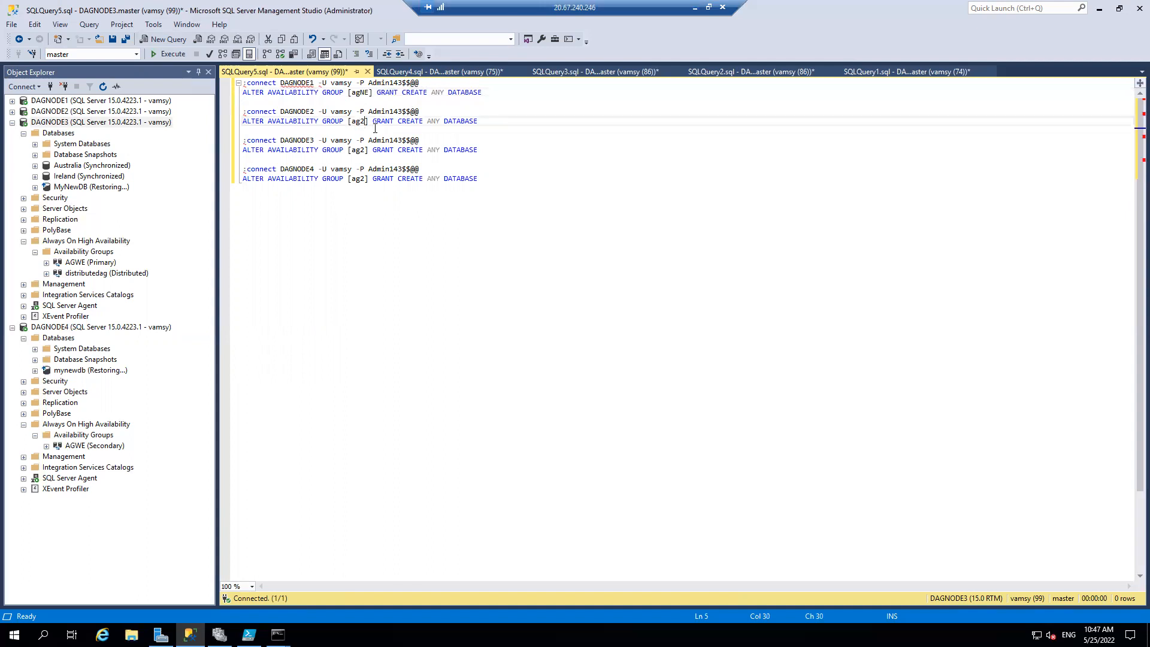
{"action": "key", "text": "BackSpace"}
{"action": "type", "text": "NE"}
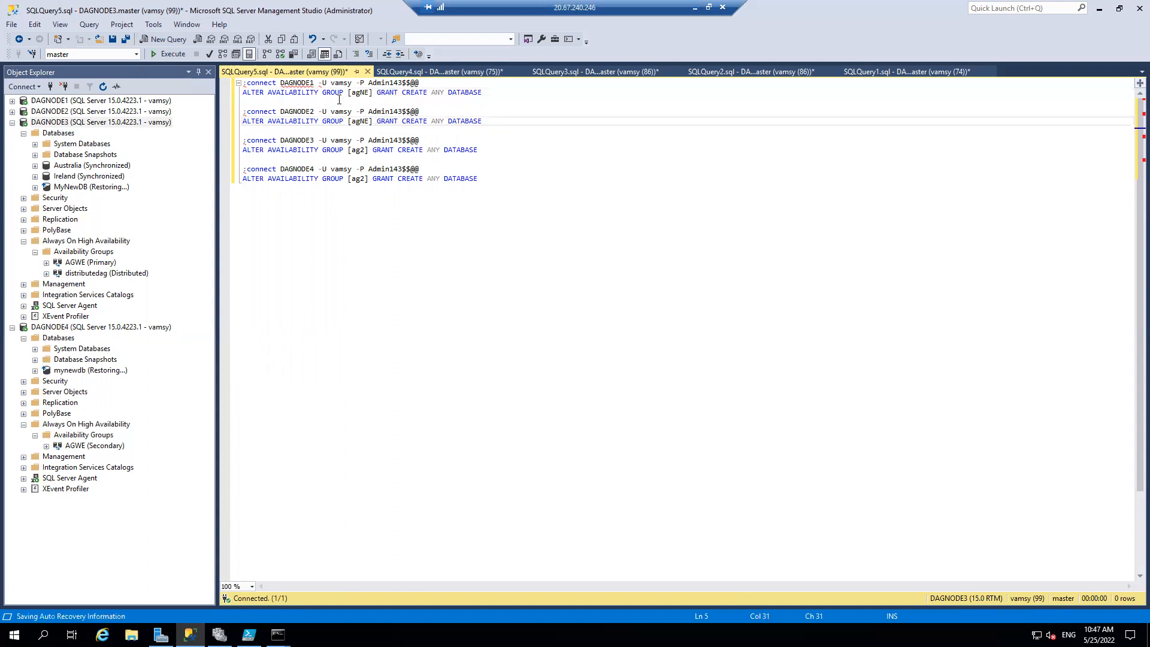
{"action": "left_click", "coordinate": [364, 150]}
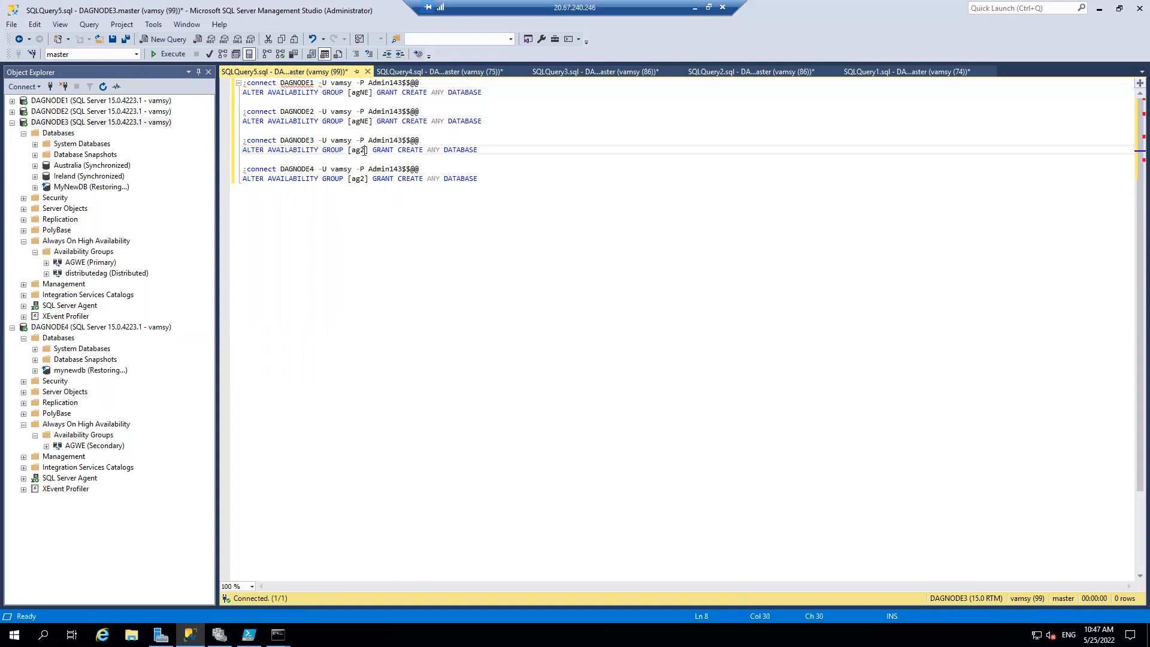
{"action": "key", "text": "BackSpace"}
{"action": "type", "text": "WE"}
{"action": "left_click", "coordinate": [366, 178]}
{"action": "key", "text": "BackSpace"}
Set DAGNODE4's group to agWE, enable SQLCMD mode, and run the DAGNODE3/4 and DAGNODE1/2 grants
{"action": "type", "text": "WE"}
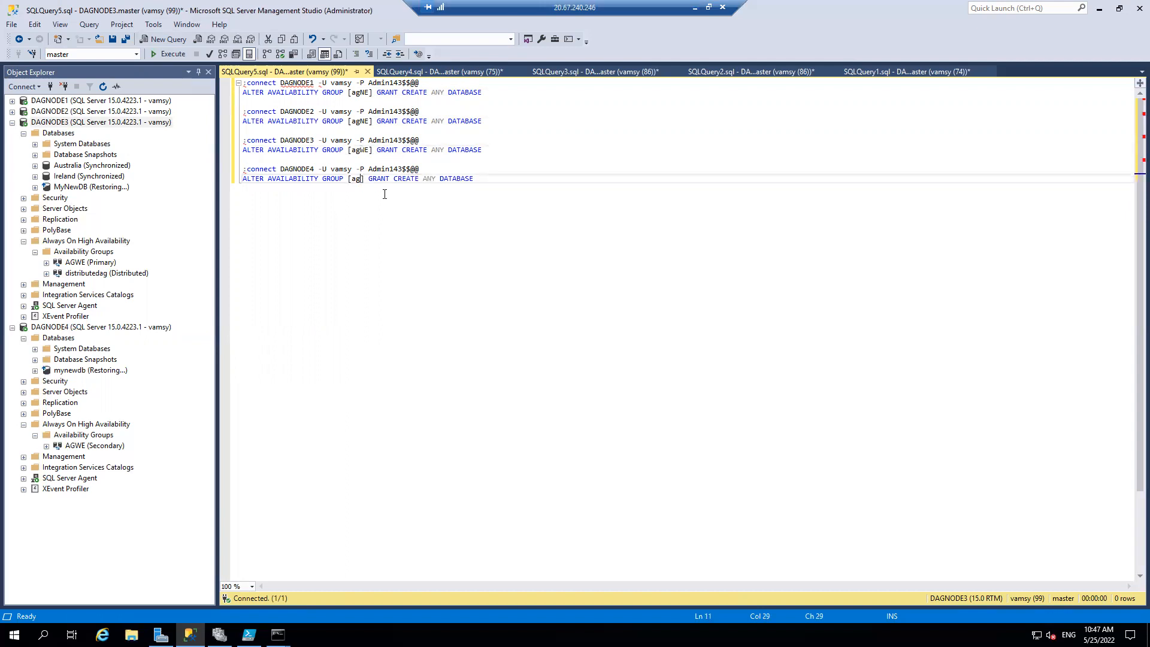
{"action": "left_click", "coordinate": [89, 25]}
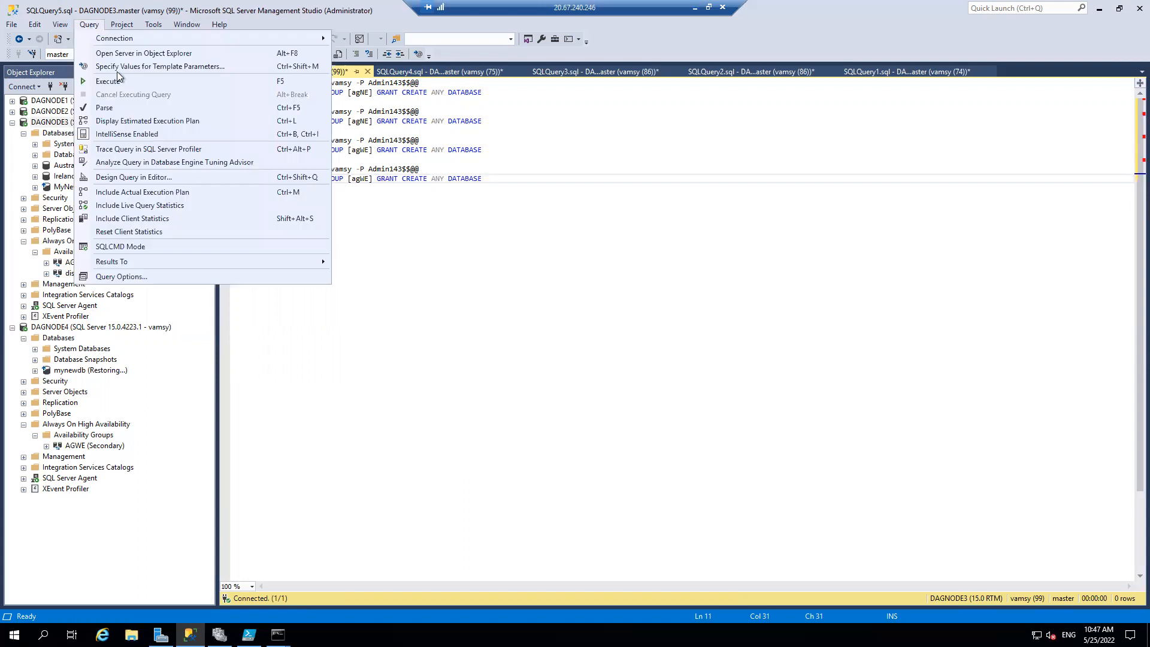
{"action": "left_click", "coordinate": [143, 243]}
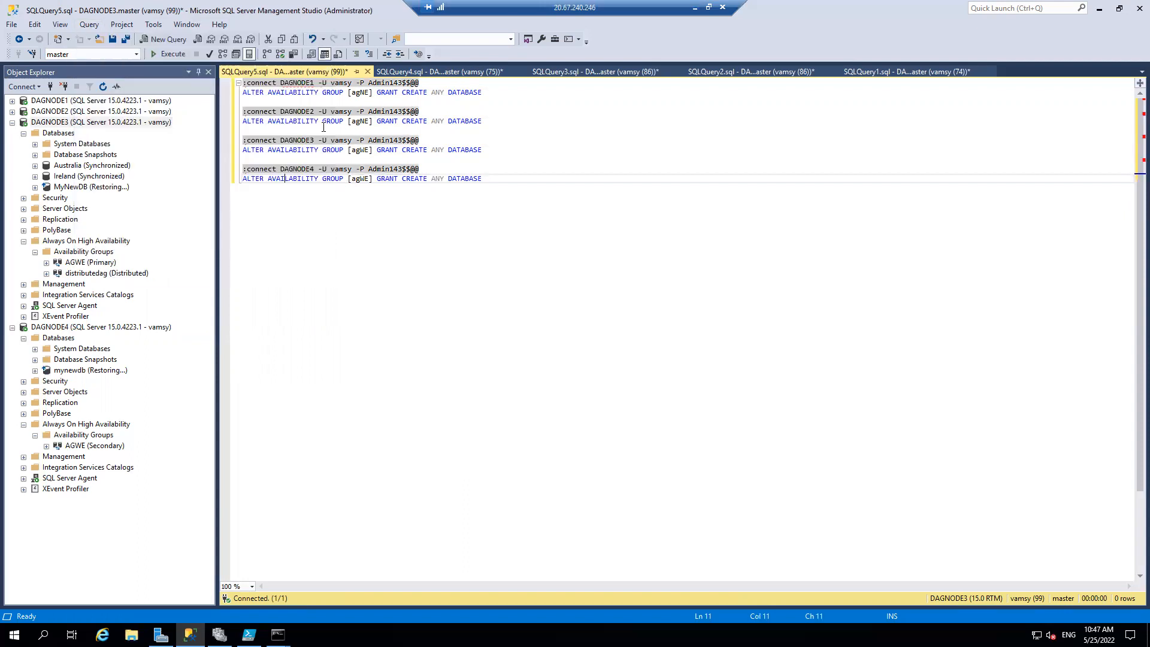
{"action": "left_click", "coordinate": [173, 54]}
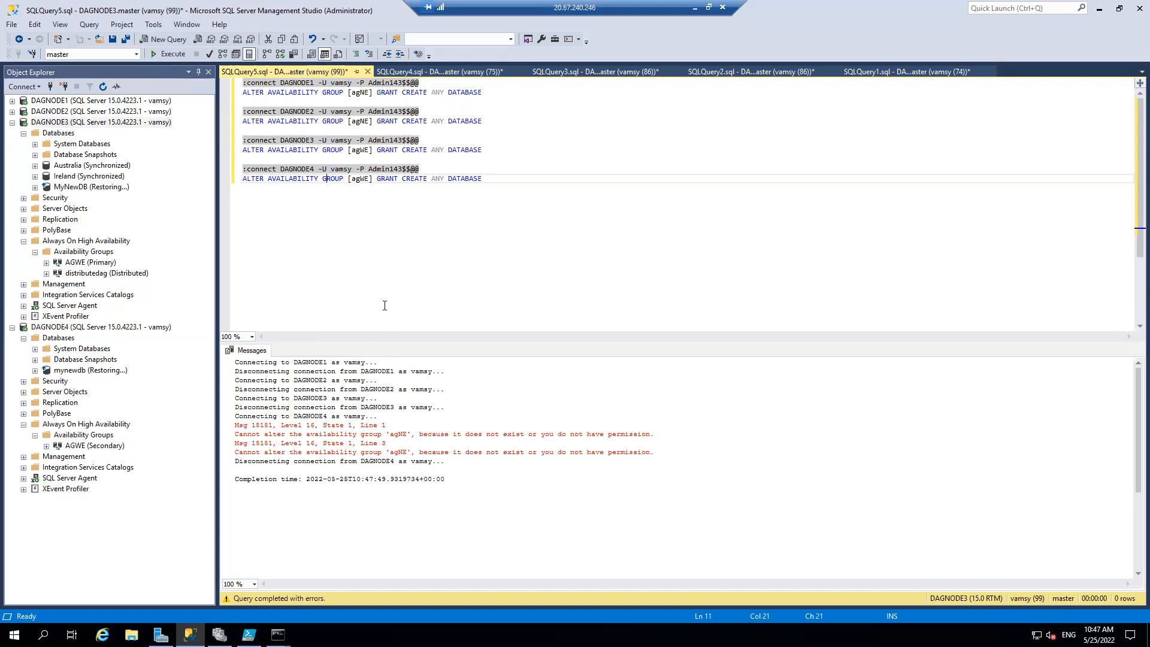
{"action": "key", "text": "Right"}
{"action": "key", "text": "Right"}
{"action": "key", "text": "Right"}
{"action": "left_click_drag", "start_coordinate": [496, 189], "coordinate": [222, 138]}
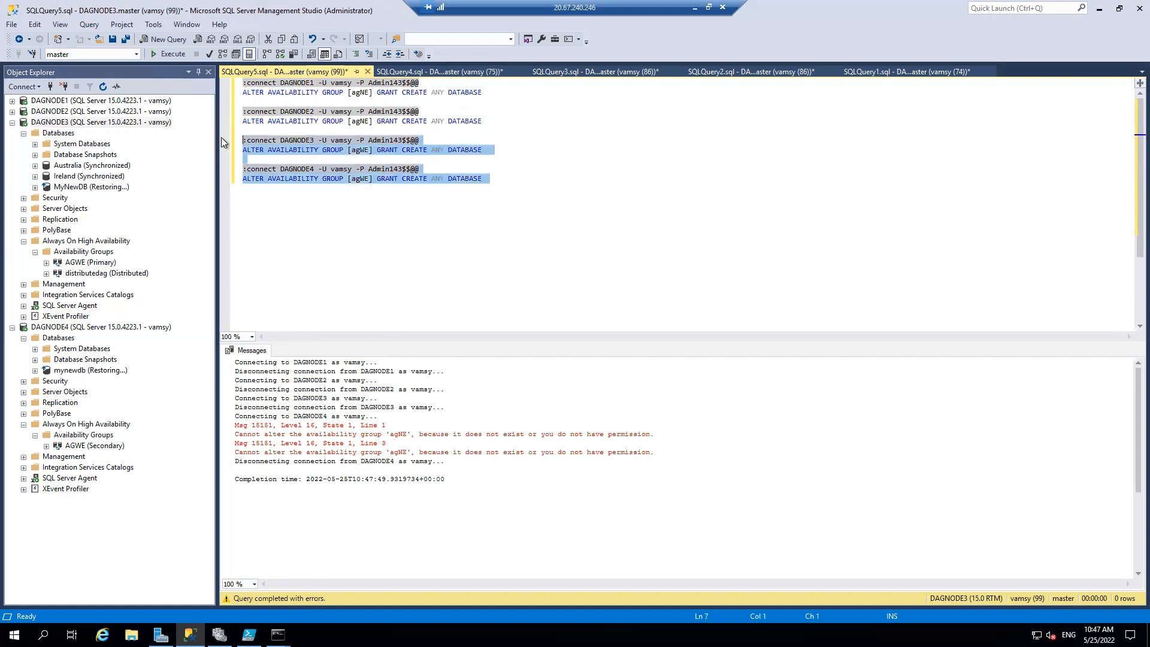
{"action": "key", "text": "F5"}
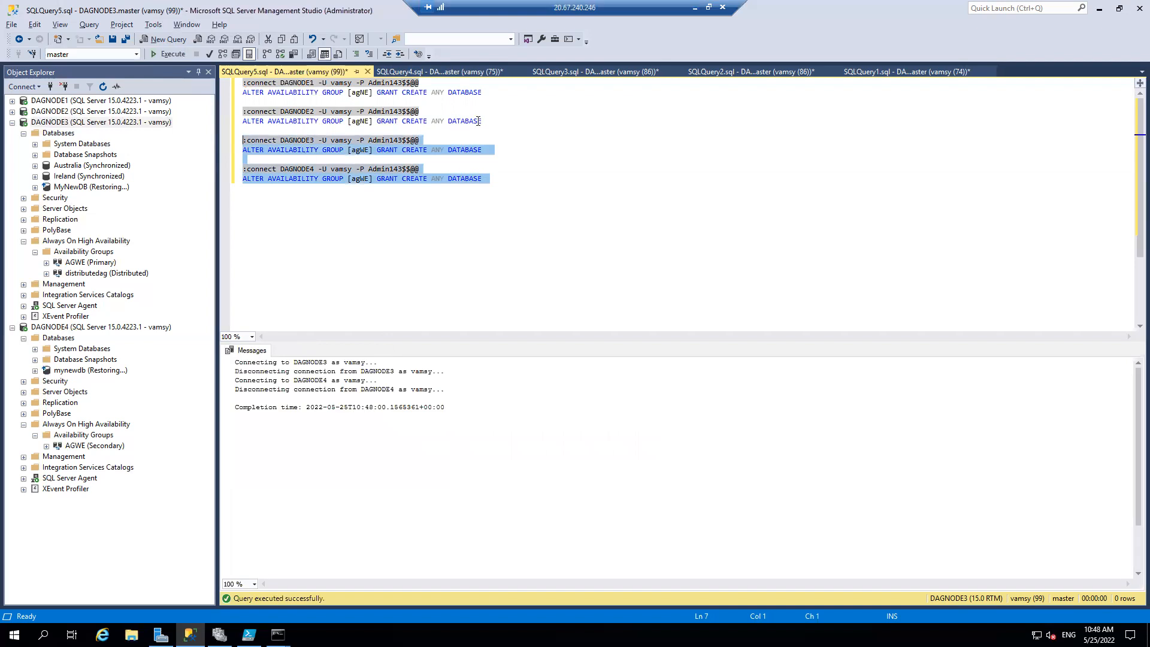
{"action": "left_click", "coordinate": [488, 127]}
{"action": "left_click_drag", "start_coordinate": [488, 127], "coordinate": [229, 77]}
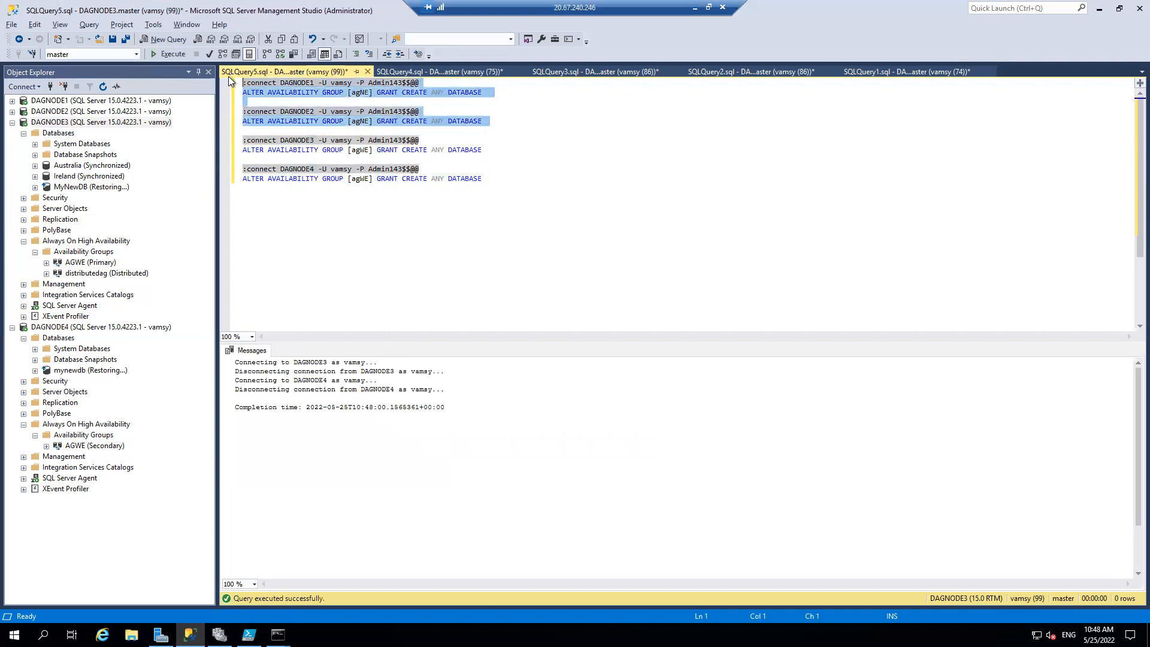
{"action": "key", "text": "F5"}
Refresh DAGNODE3's availability groups and view the AGWE dashboard
{"action": "right_click", "coordinate": [94, 255]}
{"action": "left_click", "coordinate": [138, 336]}
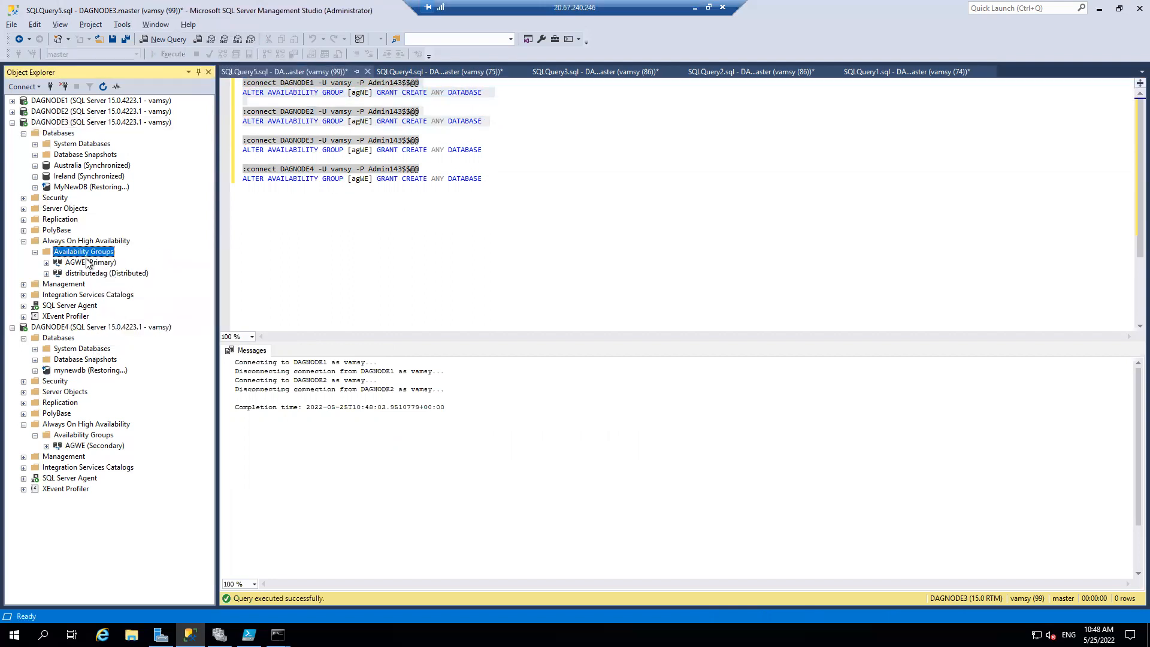
{"action": "right_click", "coordinate": [88, 264]}
{"action": "left_click", "coordinate": [120, 309]}
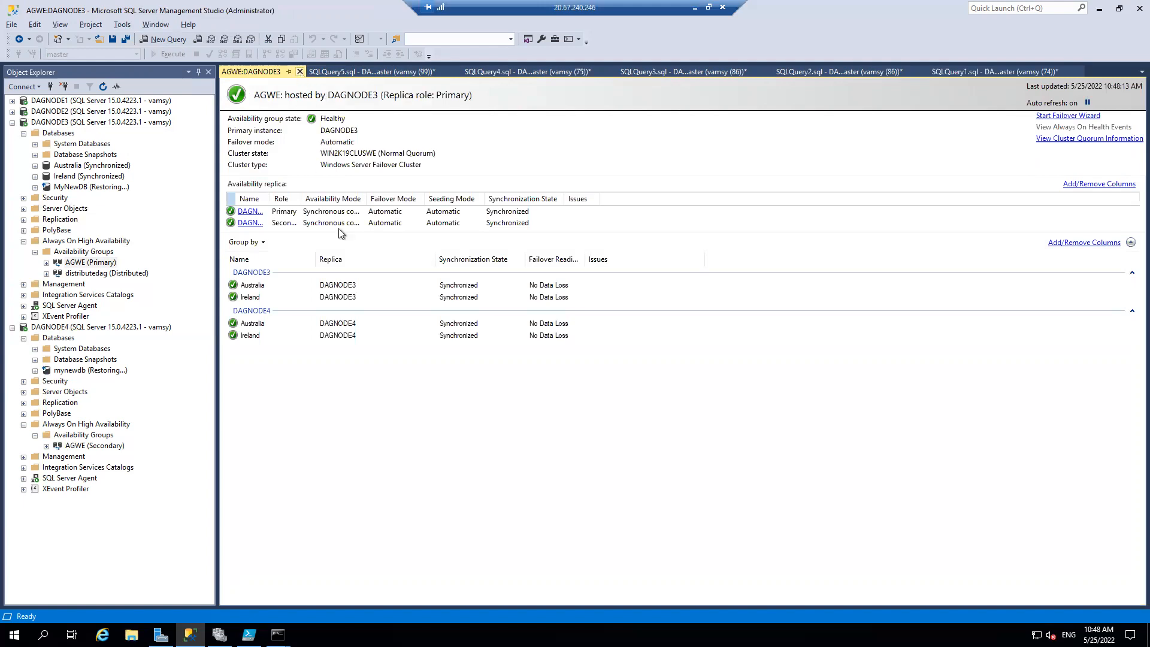
Close the AGWE dashboard and the grant script without saving, then minimize the remote session
{"action": "left_click", "coordinate": [300, 72]}
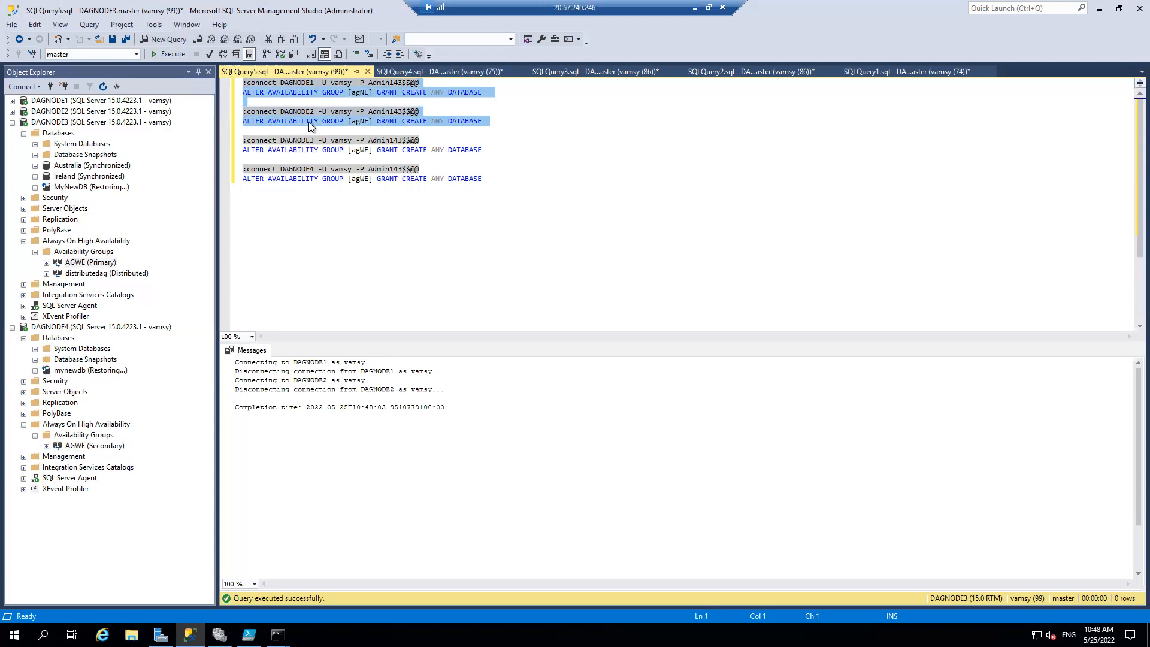
{"action": "left_click", "coordinate": [367, 73]}
{"action": "left_click", "coordinate": [629, 384]}
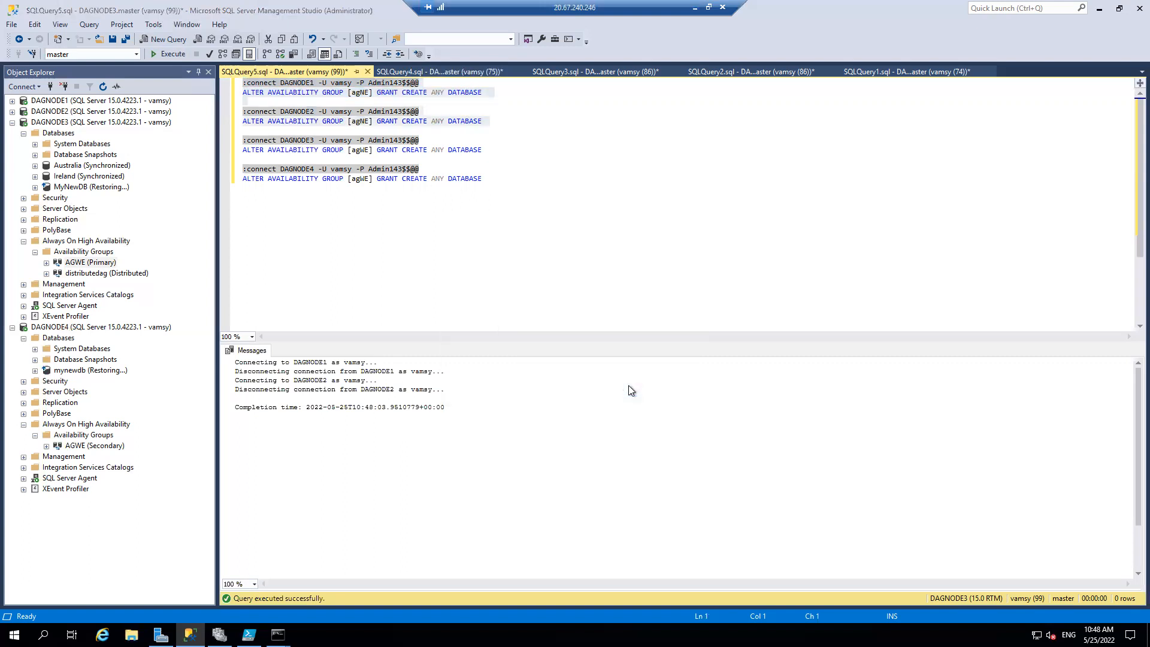
{"action": "left_click", "coordinate": [694, 6]}
Review the MSSQLTips manual failover article, then switch back to the remote desktop session
{"action": "left_click", "coordinate": [654, 10]}
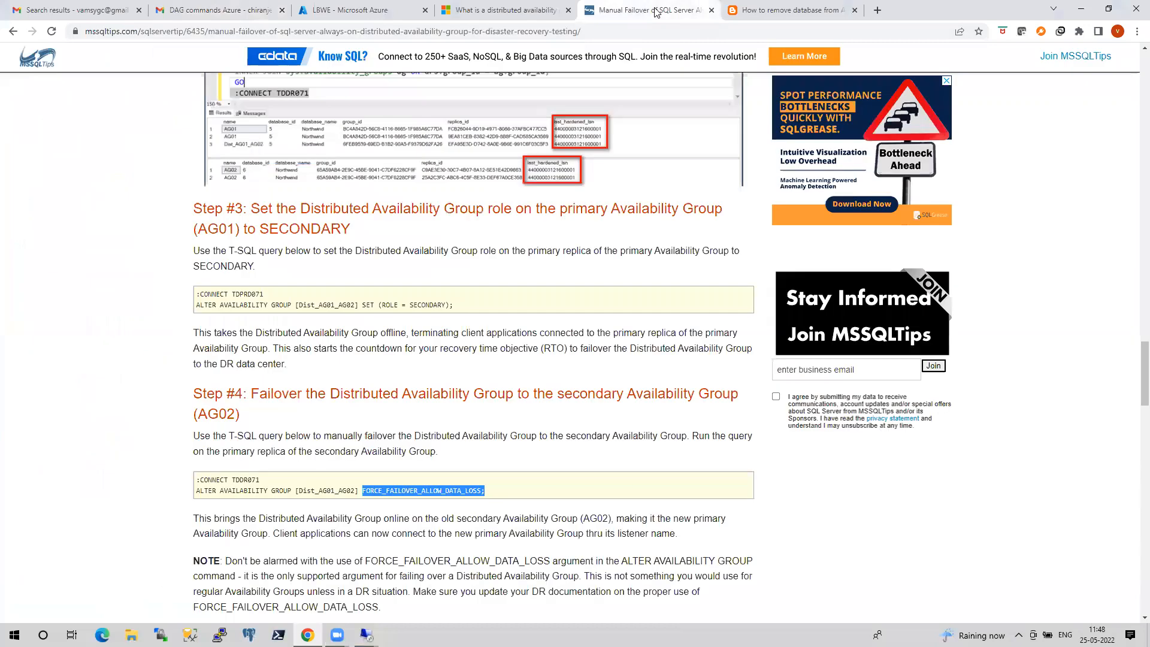
{"action": "scroll", "coordinate": [351, 323], "scroll_direction": "up", "scroll_amount": 8}
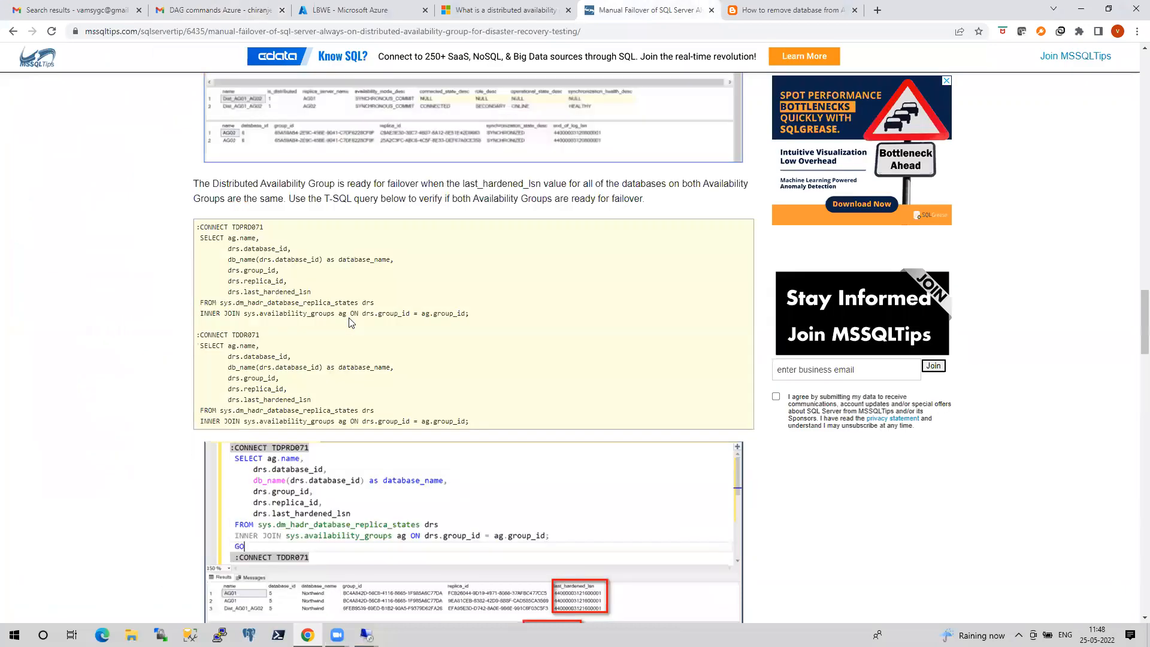
{"action": "scroll", "coordinate": [351, 323], "scroll_direction": "up", "scroll_amount": 4}
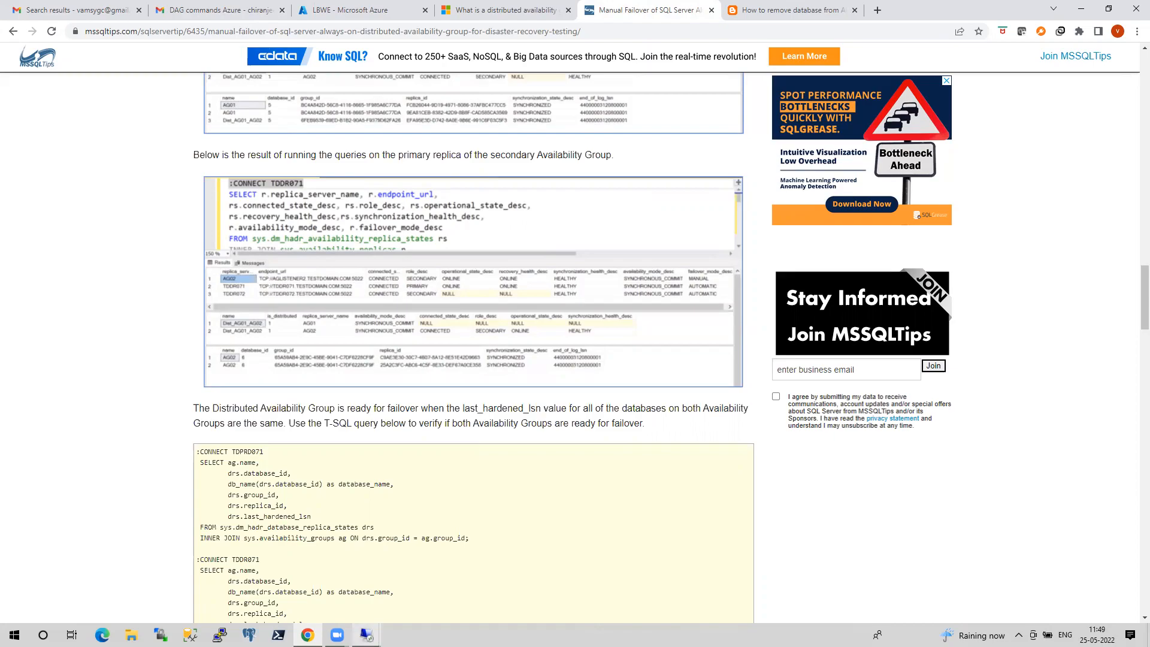
{"action": "key", "text": "alt+Tab"}
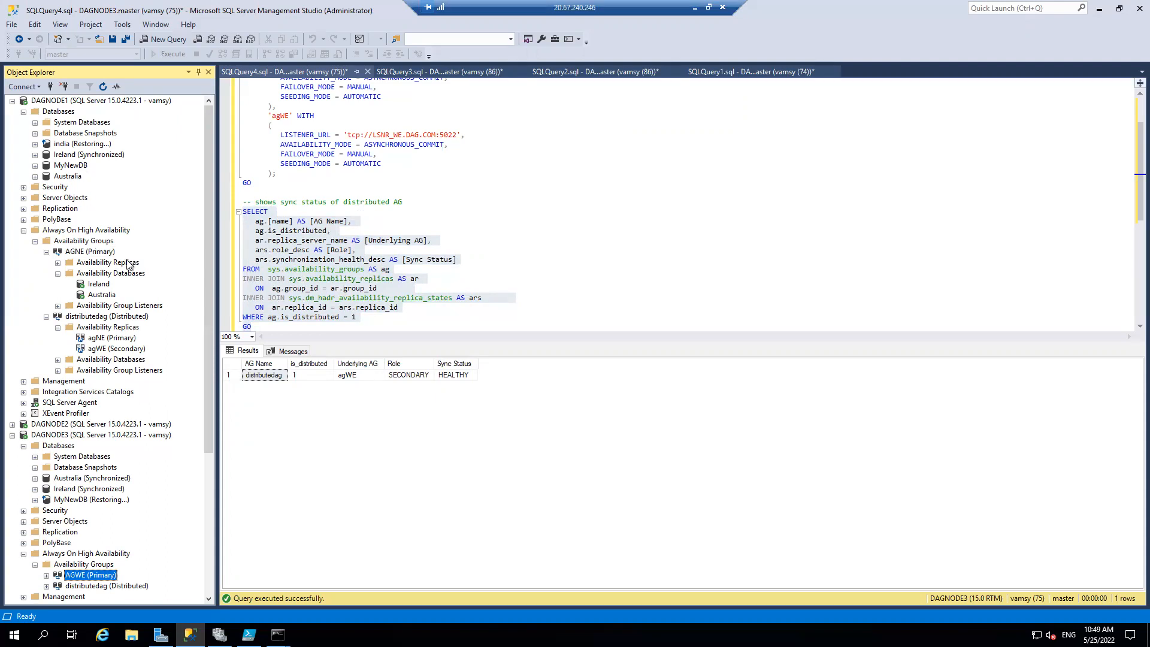
Expand DAGNODE2 and adjust the Object Explorer view
{"action": "left_click", "coordinate": [13, 424]}
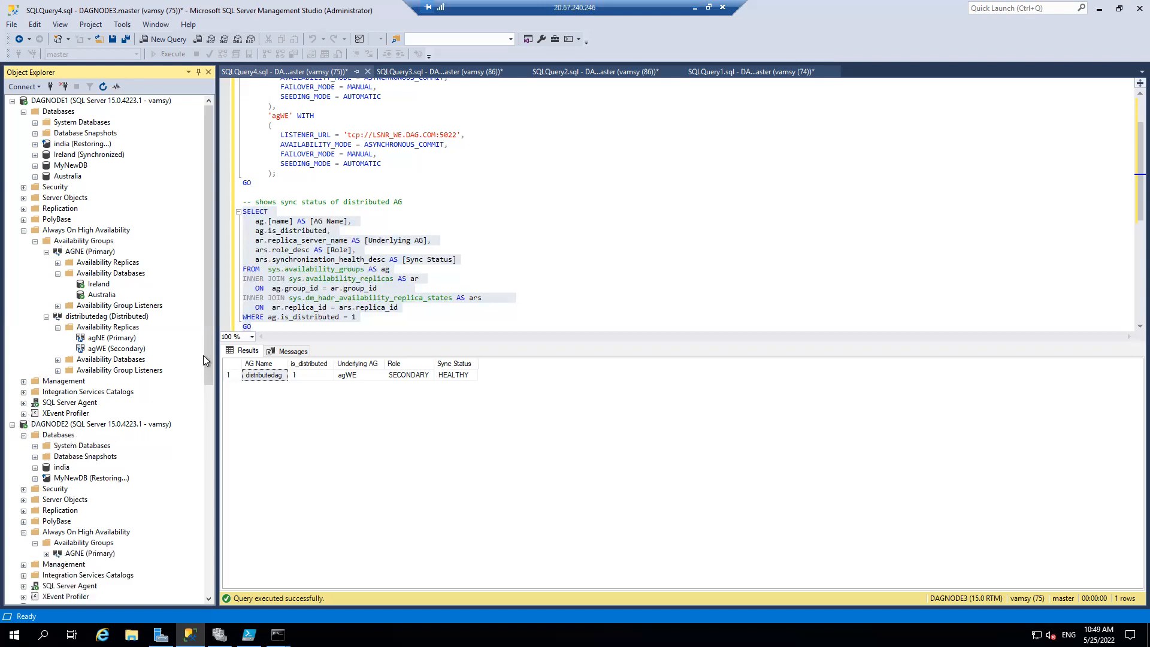
{"action": "scroll", "coordinate": [196, 426], "scroll_direction": "down", "scroll_amount": 4}
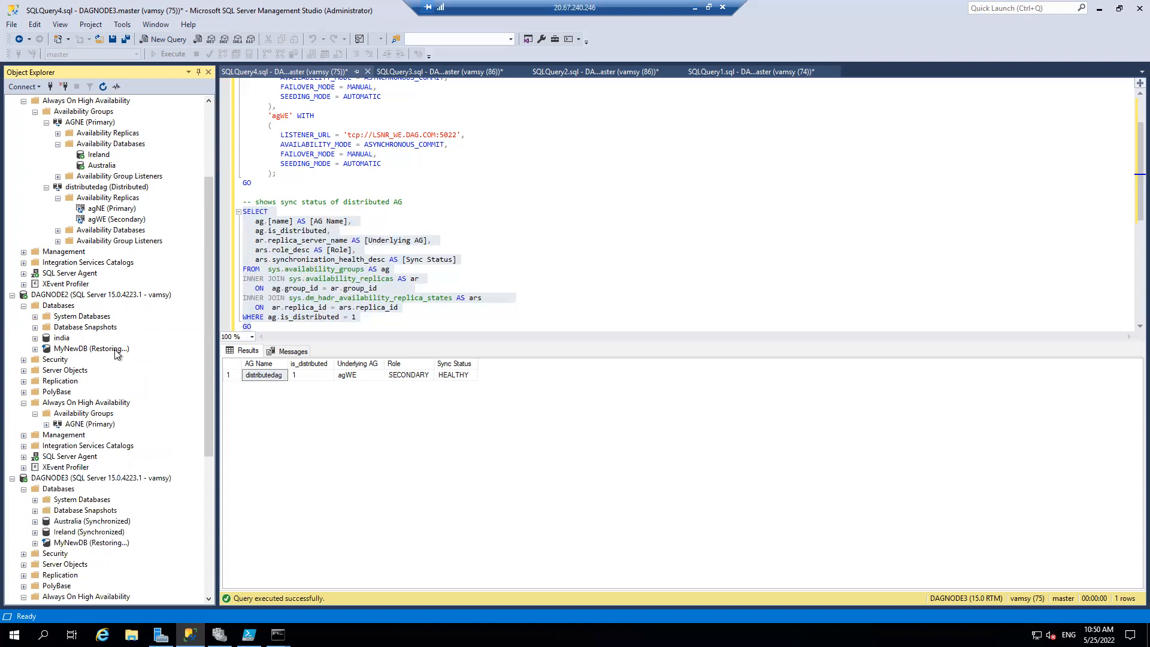
{"action": "left_click_drag", "start_coordinate": [206, 333], "coordinate": [217, 425]}
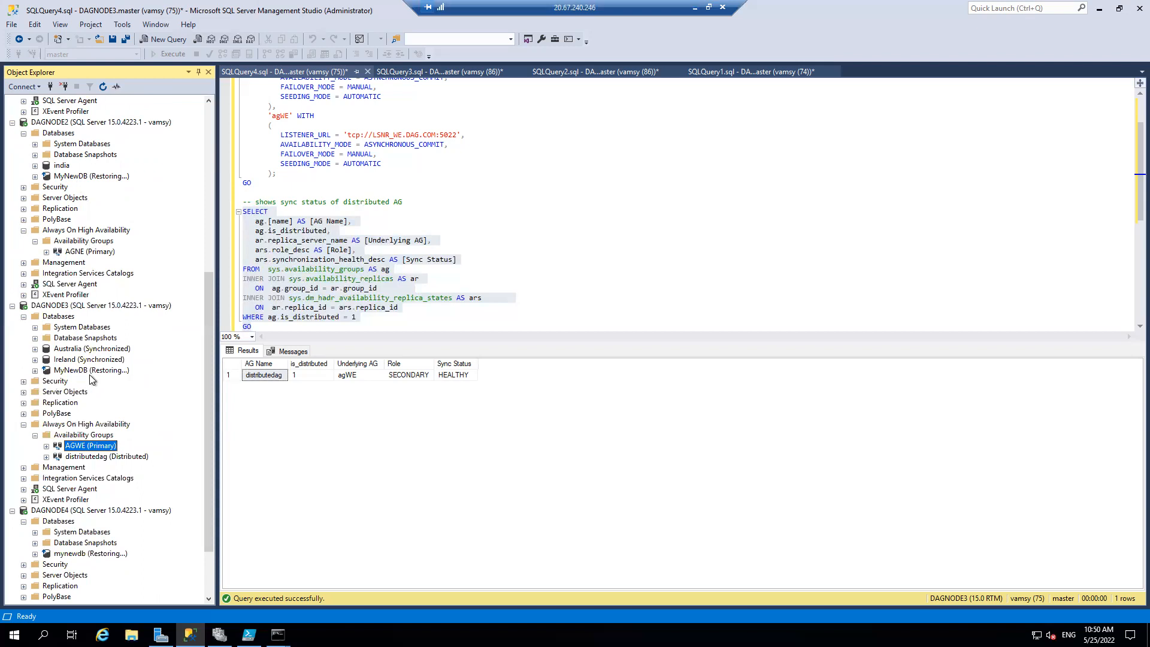
{"action": "left_click_drag", "start_coordinate": [204, 409], "coordinate": [203, 451]}
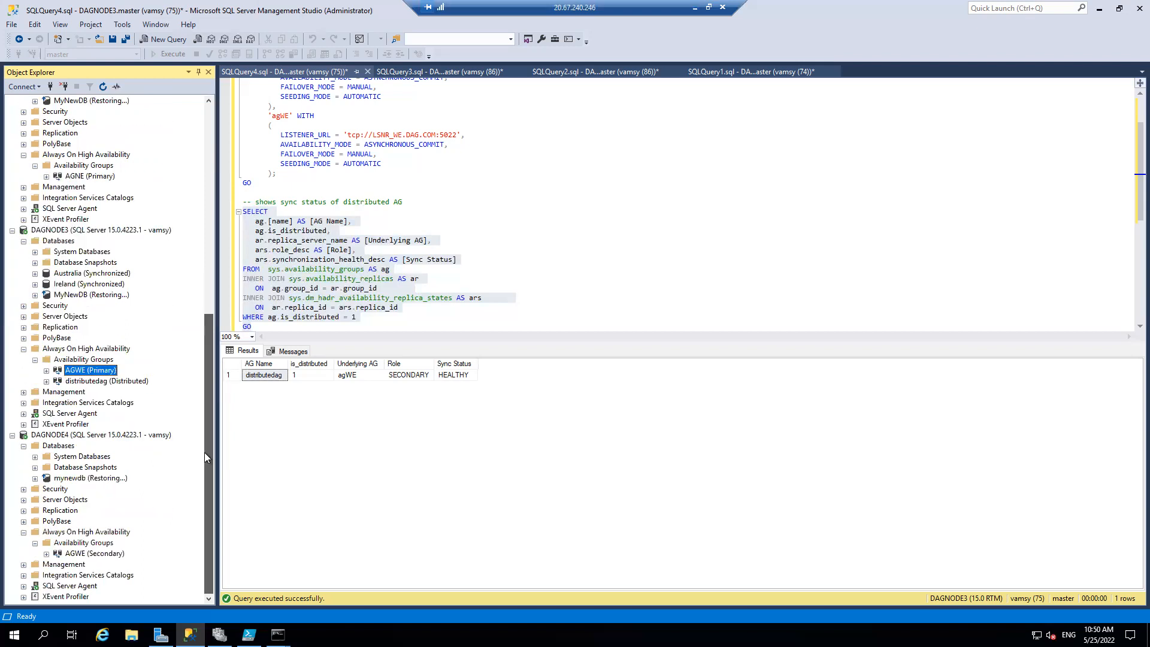
Refresh DAGNODE4, expand its databases, and bring up AGNE's Availability Databases options
{"action": "right_click", "coordinate": [69, 436]}
{"action": "left_click", "coordinate": [104, 601]}
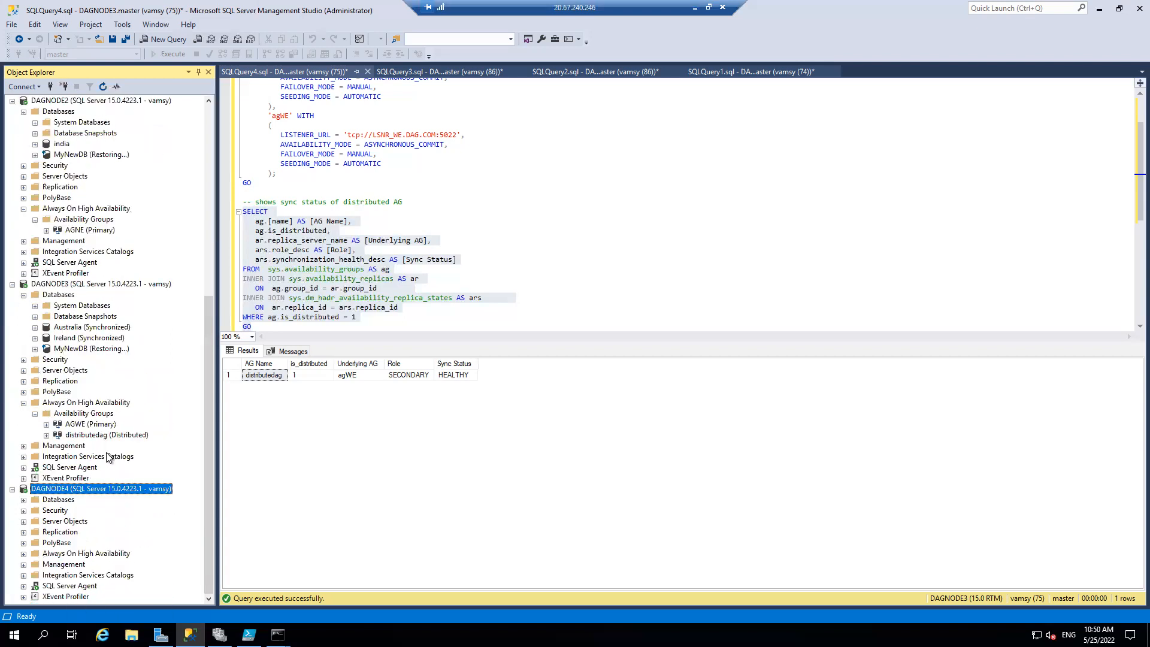
{"action": "left_click", "coordinate": [23, 500]}
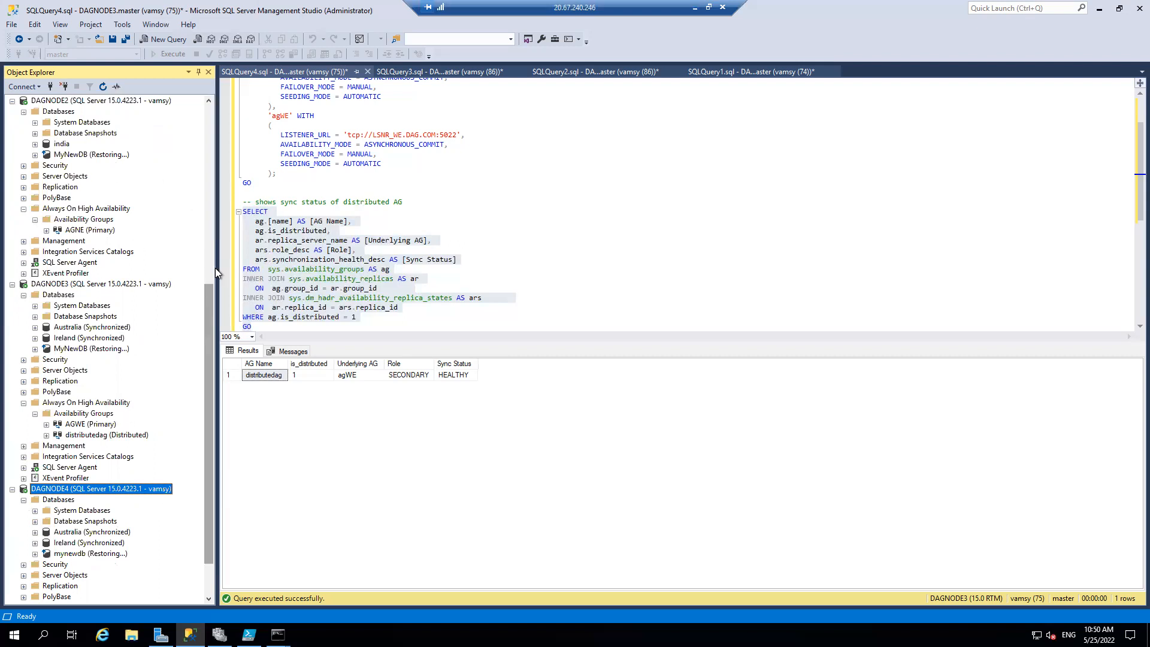
{"action": "left_click", "coordinate": [210, 161]}
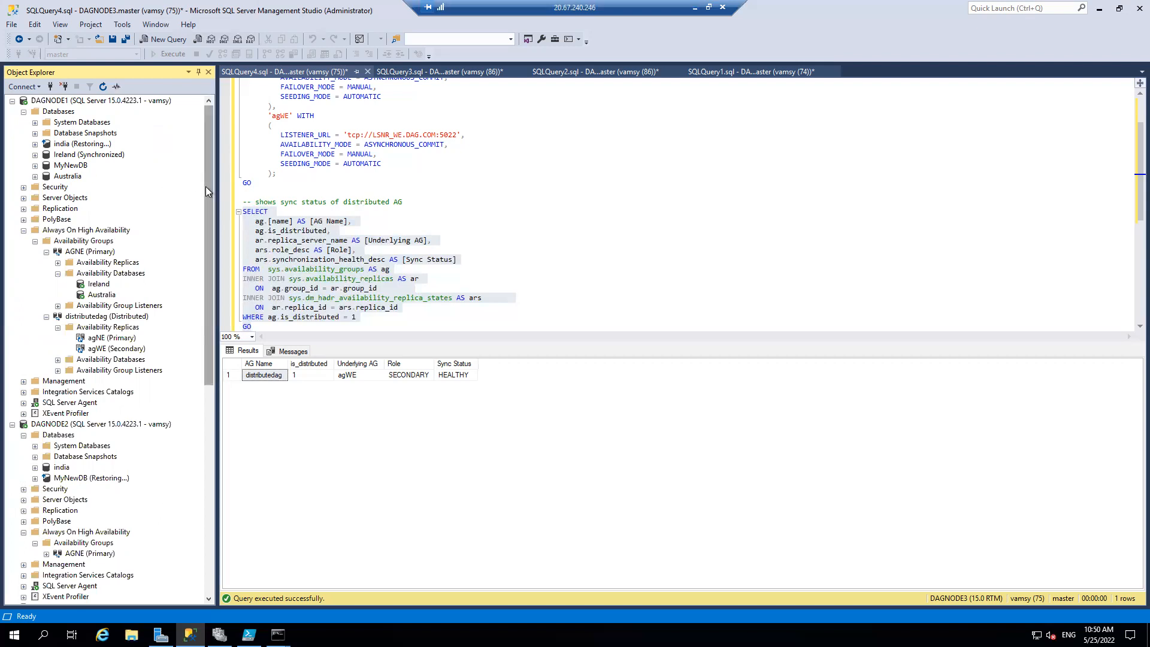
{"action": "left_click_drag", "start_coordinate": [211, 203], "coordinate": [198, 171]}
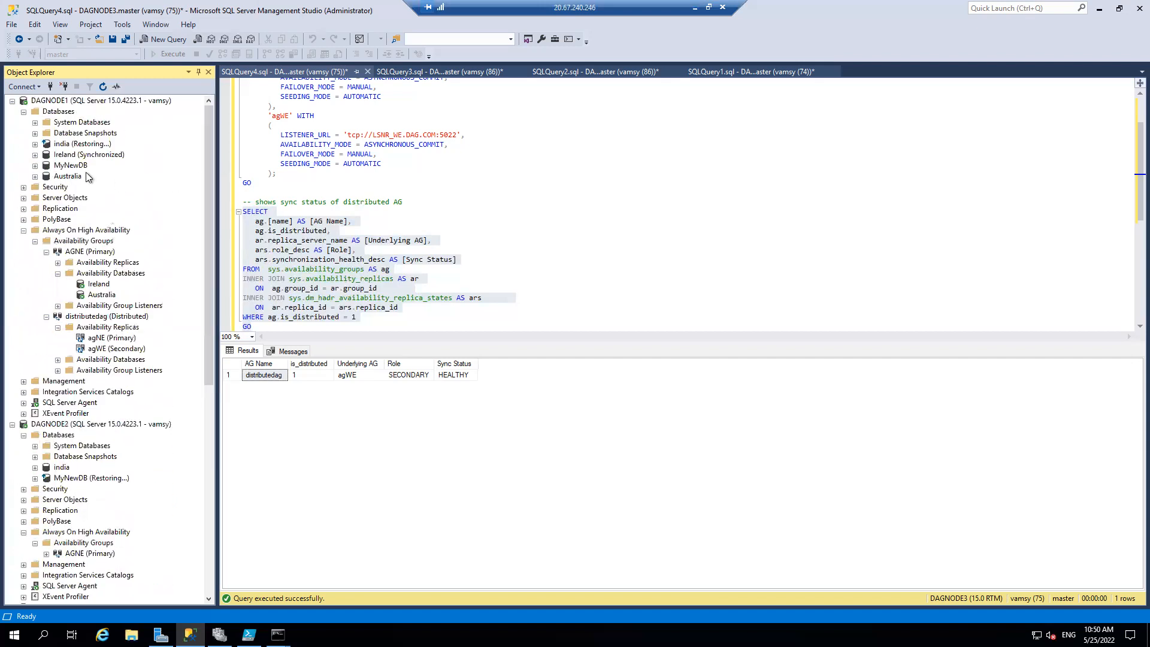
{"action": "right_click", "coordinate": [99, 274]}
Choose MyNewDB in the Add Database wizard and connect to DAGNODE2 with SQL Server Authentication
{"action": "left_click", "coordinate": [129, 278]}
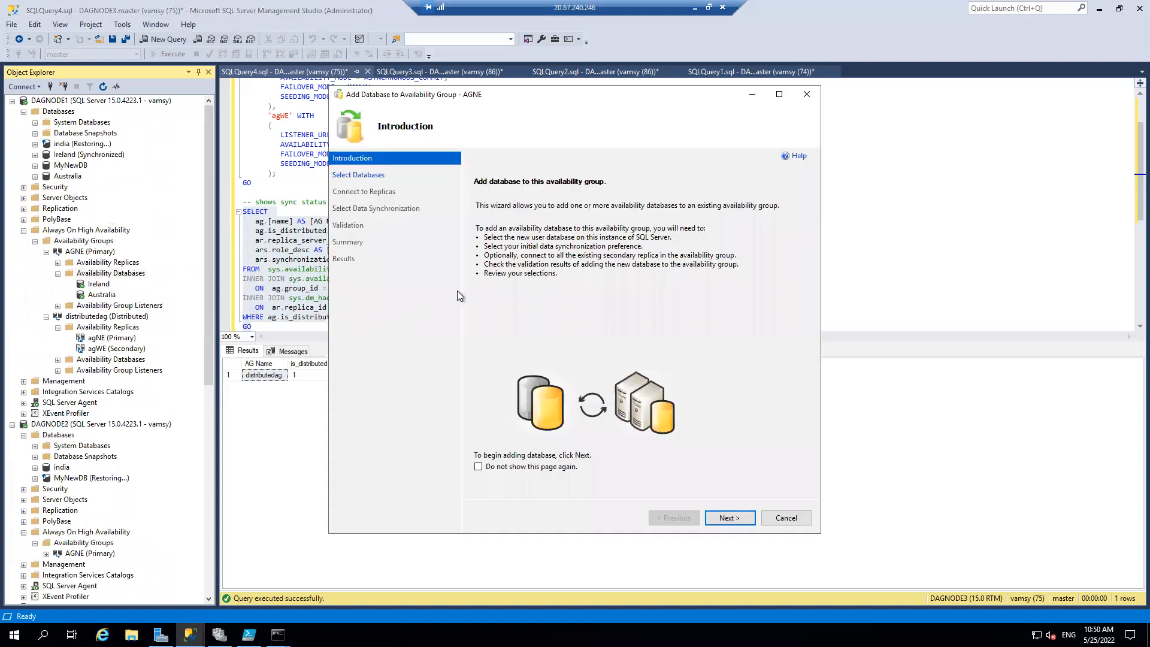
{"action": "left_click", "coordinate": [731, 518]}
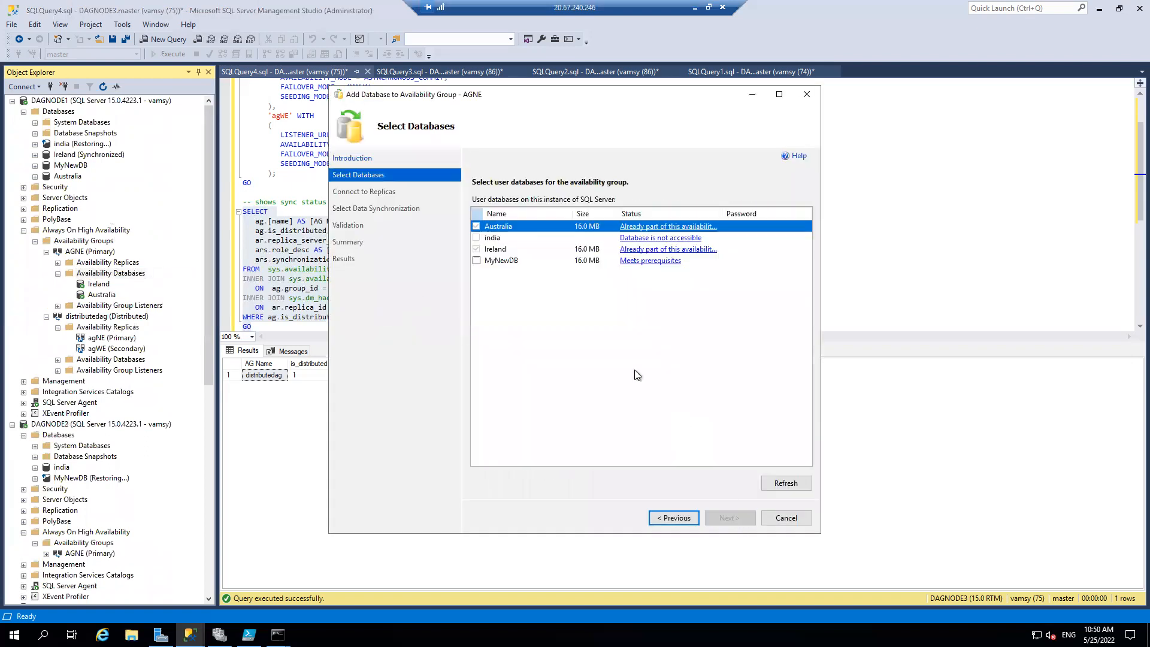
{"action": "left_click", "coordinate": [476, 261]}
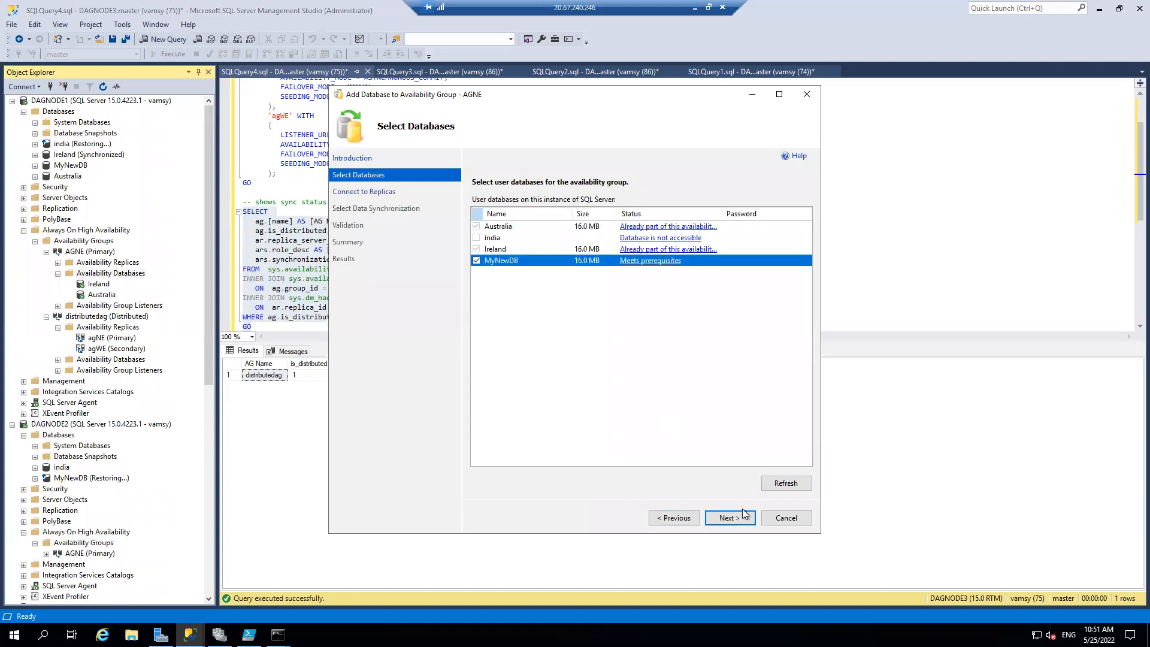
{"action": "left_click", "coordinate": [730, 517]}
{"action": "left_click", "coordinate": [777, 242]}
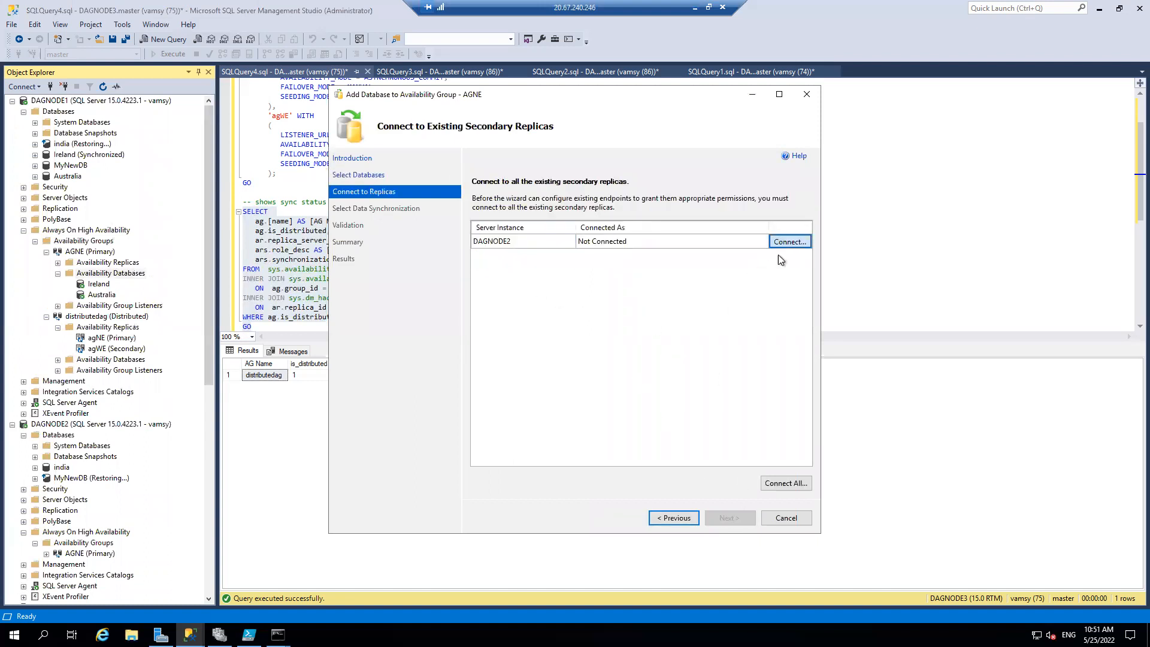
{"action": "left_click", "coordinate": [560, 259]}
{"action": "left_click", "coordinate": [568, 277]}
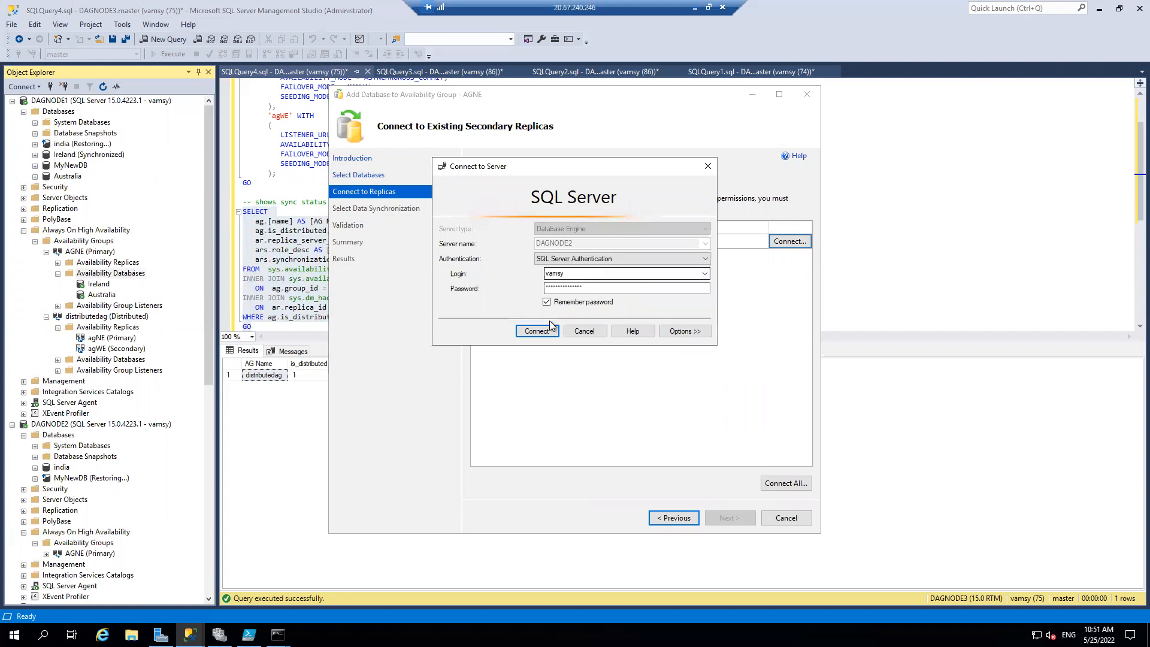
{"action": "left_click", "coordinate": [544, 332]}
Use join-only synchronization, pass validation, and finish adding MyNewDB to AGNE
{"action": "left_click", "coordinate": [729, 519]}
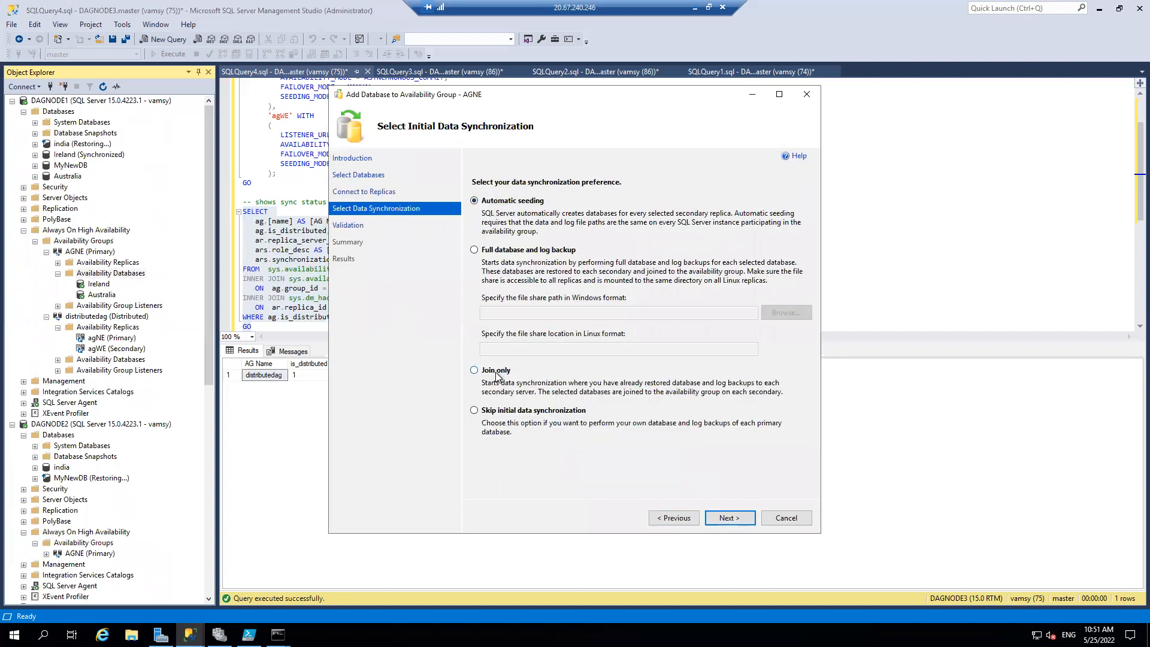
{"action": "left_click", "coordinate": [729, 518]}
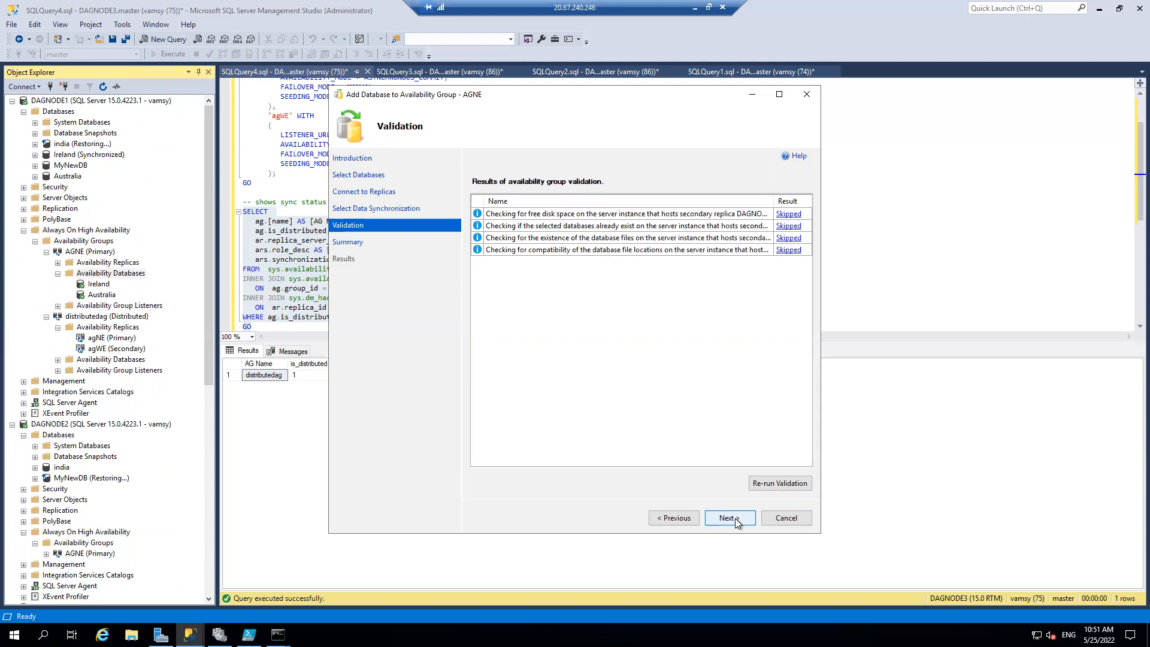
{"action": "left_click", "coordinate": [728, 519]}
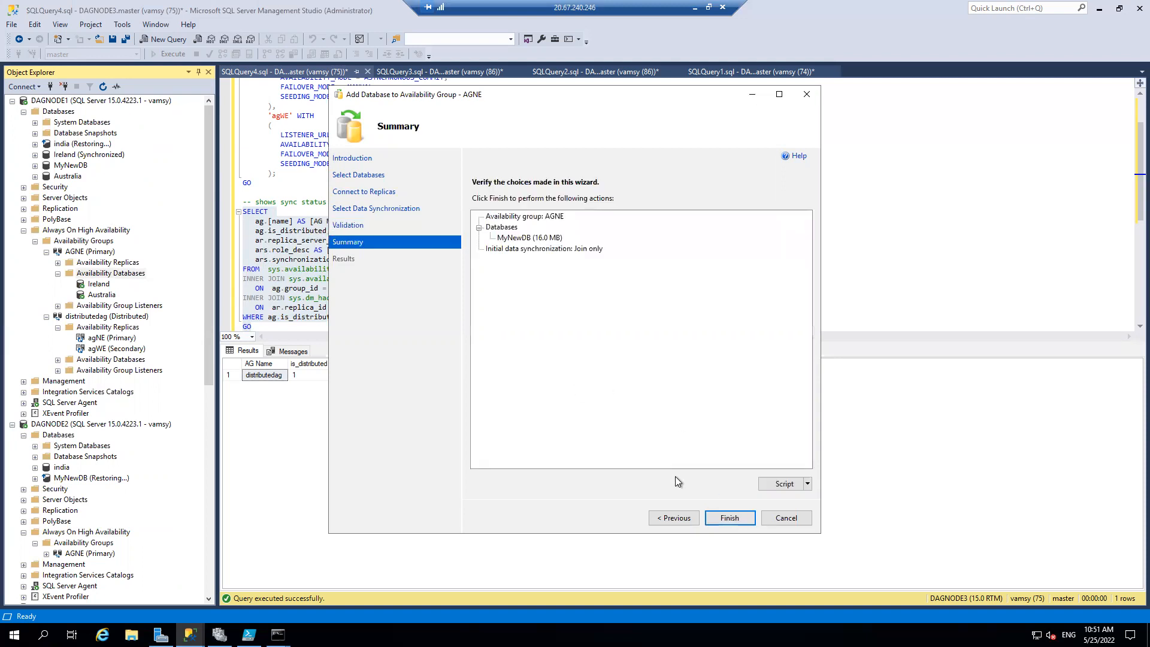
{"action": "left_click", "coordinate": [727, 521]}
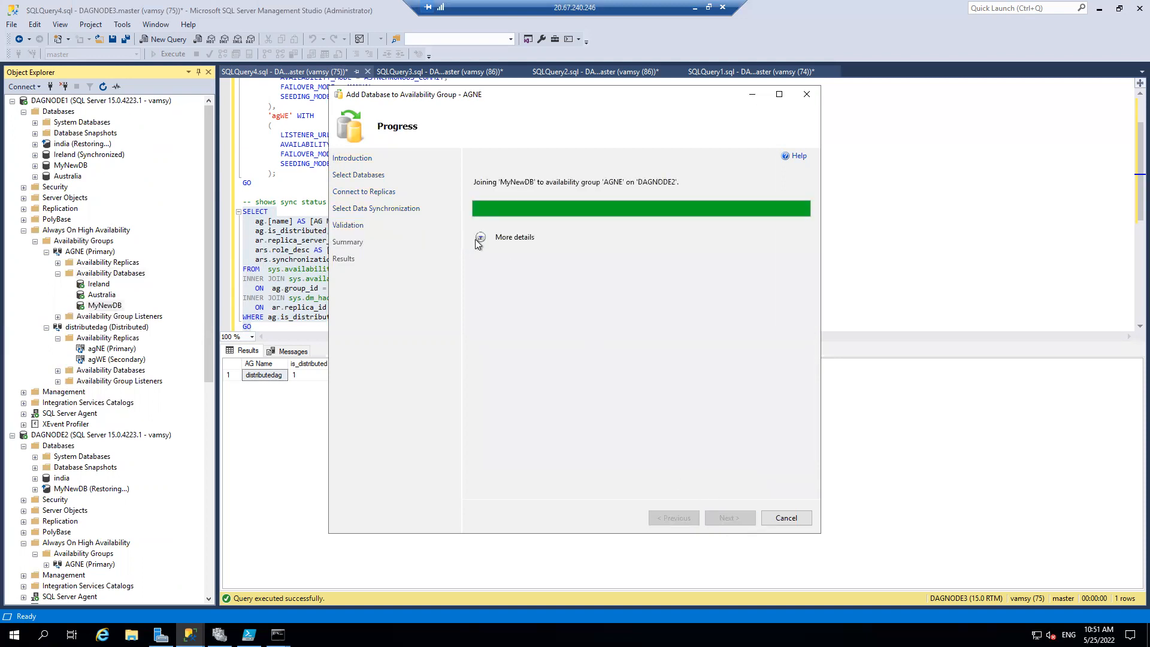
{"action": "left_click", "coordinate": [787, 518]}
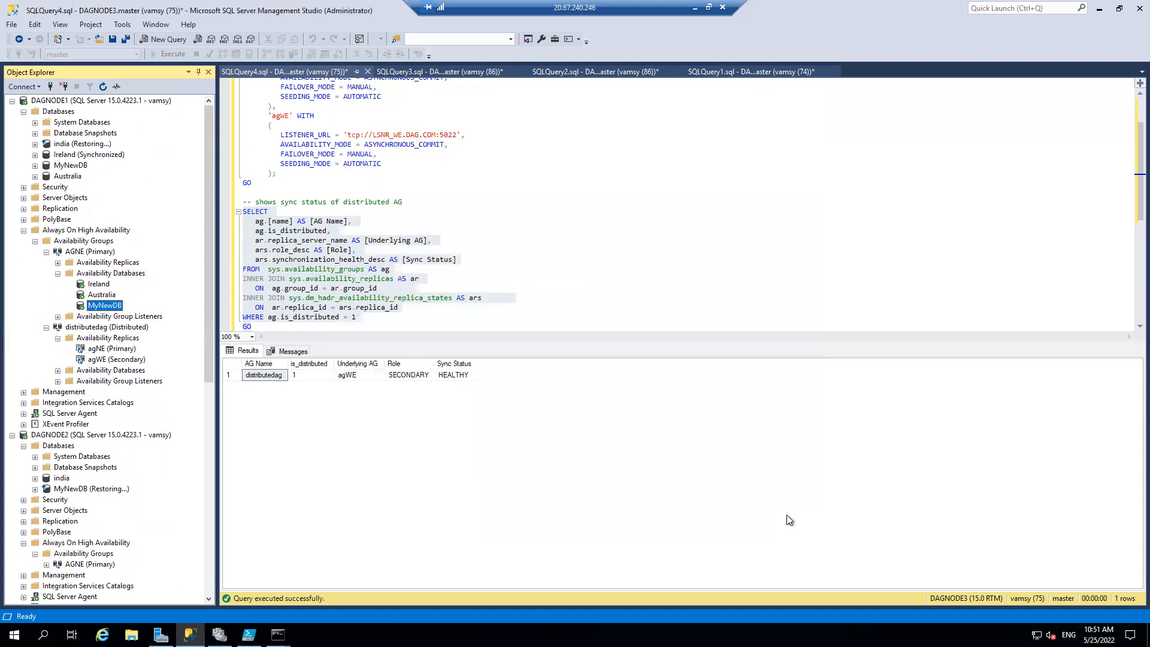
Refresh DAGNODE1 and review the AGNE availability group dashboard, then close it
{"action": "right_click", "coordinate": [77, 101]}
{"action": "left_click", "coordinate": [138, 333]}
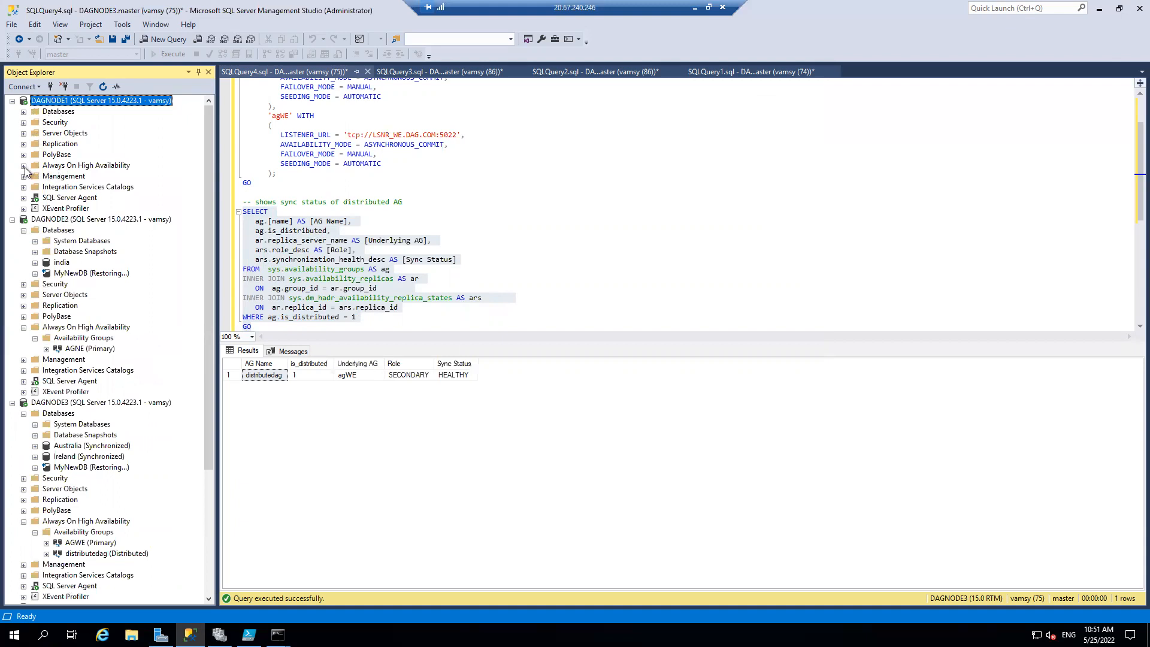
{"action": "left_click", "coordinate": [24, 165]}
{"action": "left_click", "coordinate": [35, 176]}
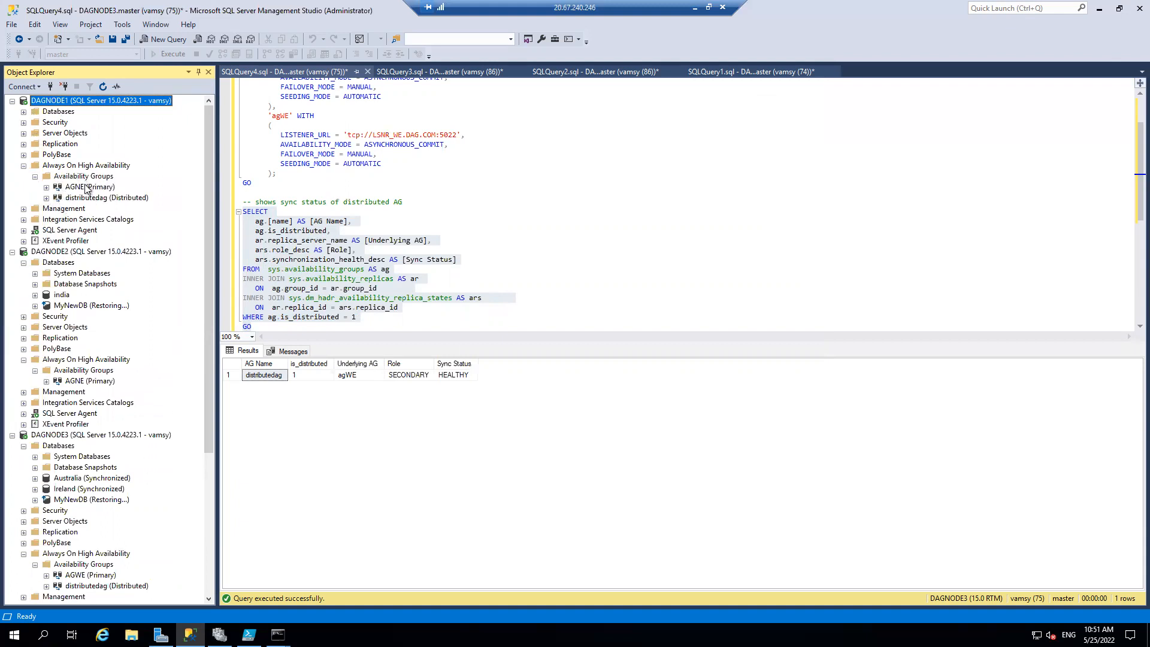
{"action": "right_click", "coordinate": [85, 186]}
{"action": "left_click", "coordinate": [142, 237]}
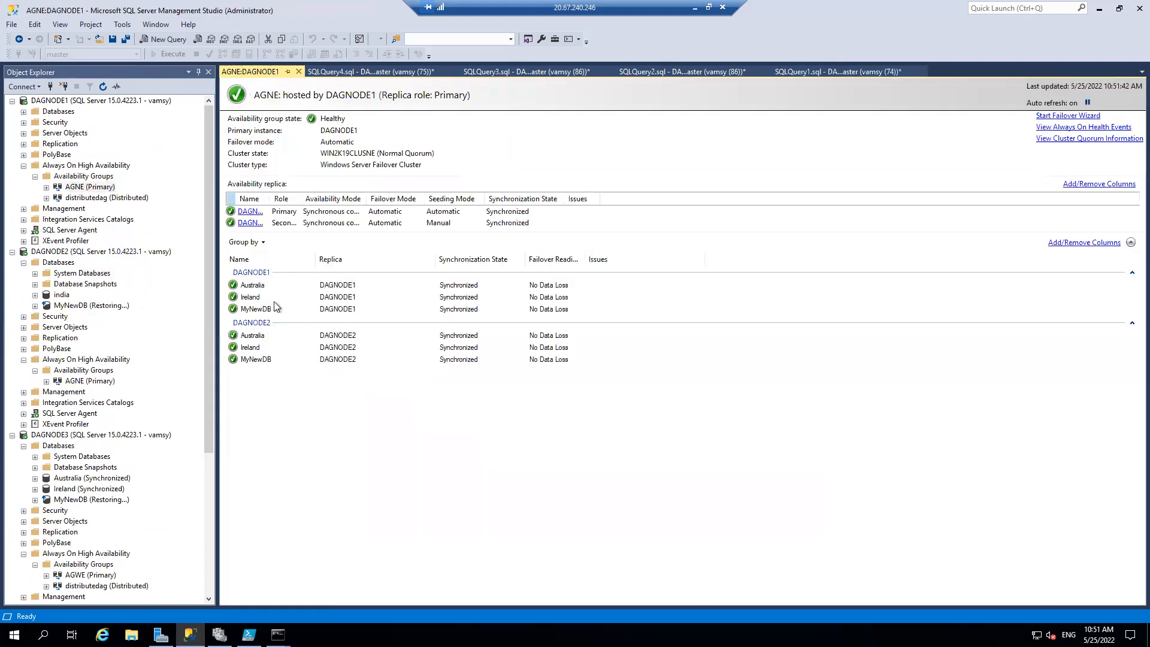
{"action": "left_click", "coordinate": [299, 72]}
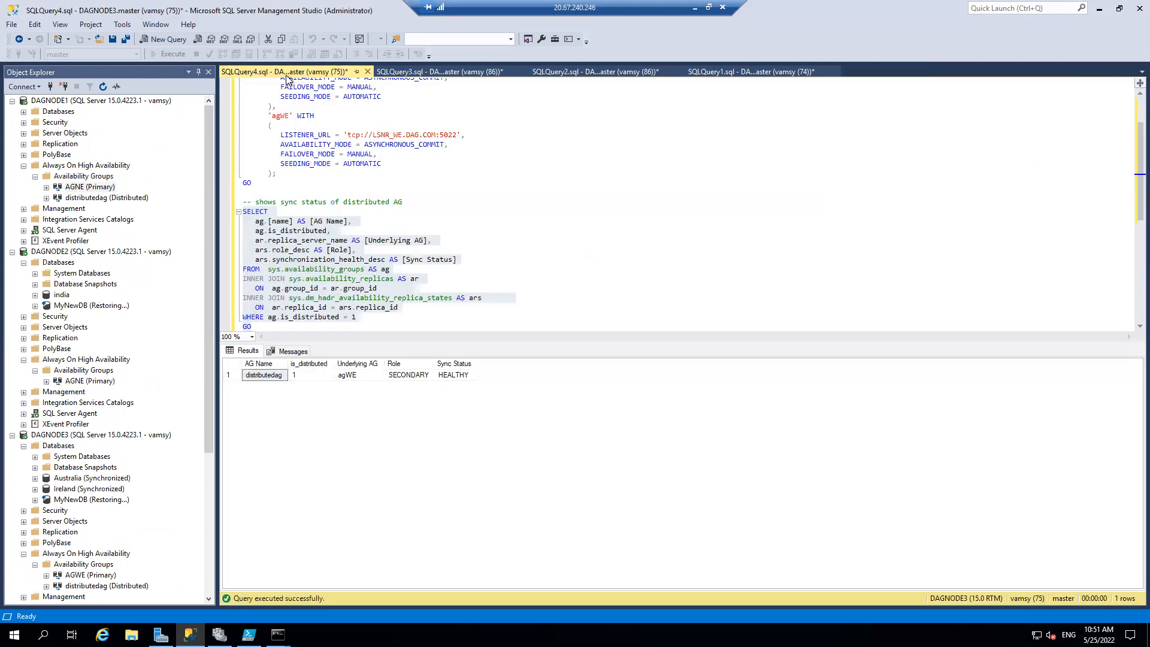
Refresh DAGNODE3 and open the AGWE availability group dashboard
{"action": "left_click", "coordinate": [12, 100]}
{"action": "left_click", "coordinate": [12, 111]}
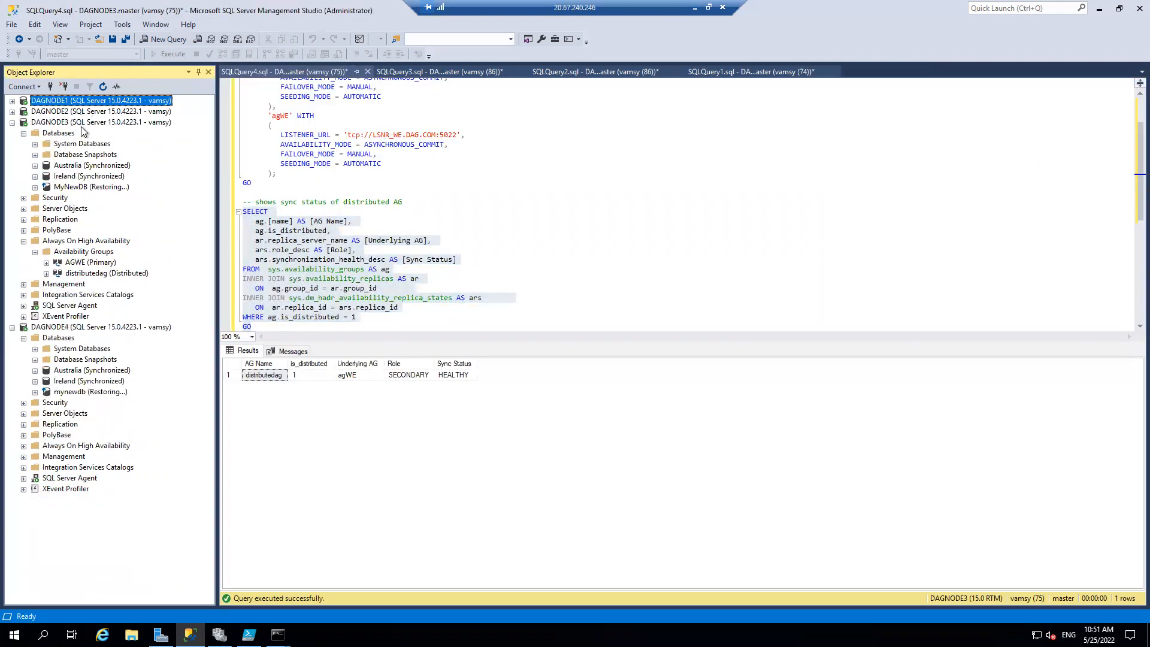
{"action": "right_click", "coordinate": [81, 123]}
{"action": "left_click", "coordinate": [136, 350]}
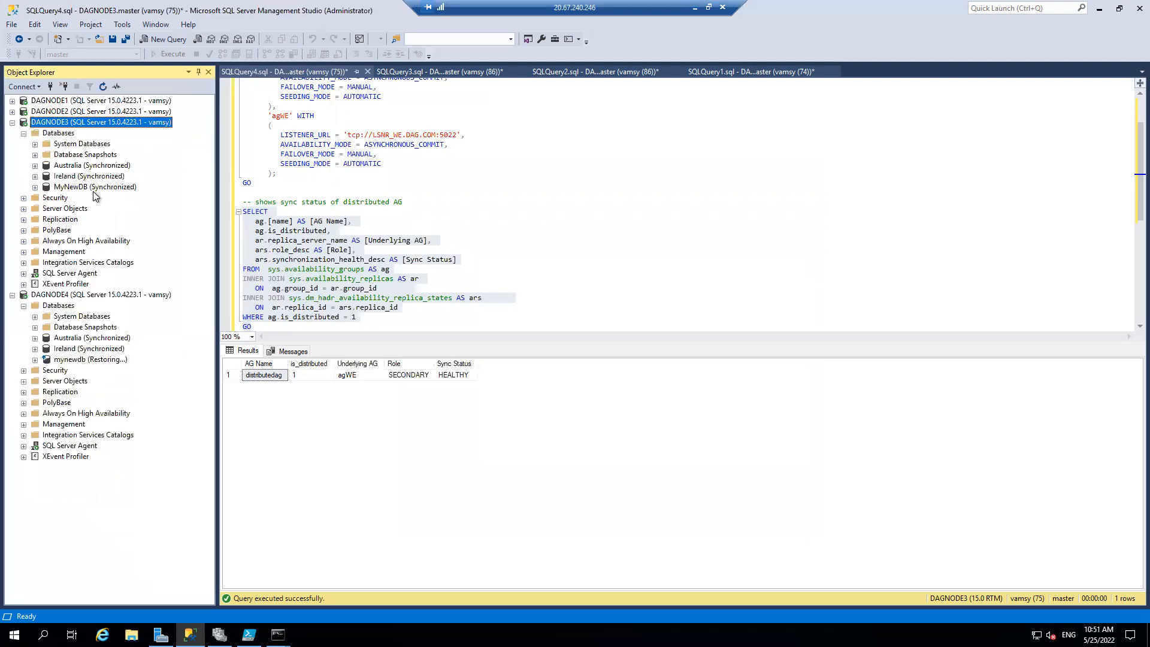
{"action": "left_click", "coordinate": [24, 241]}
{"action": "left_click", "coordinate": [35, 252]}
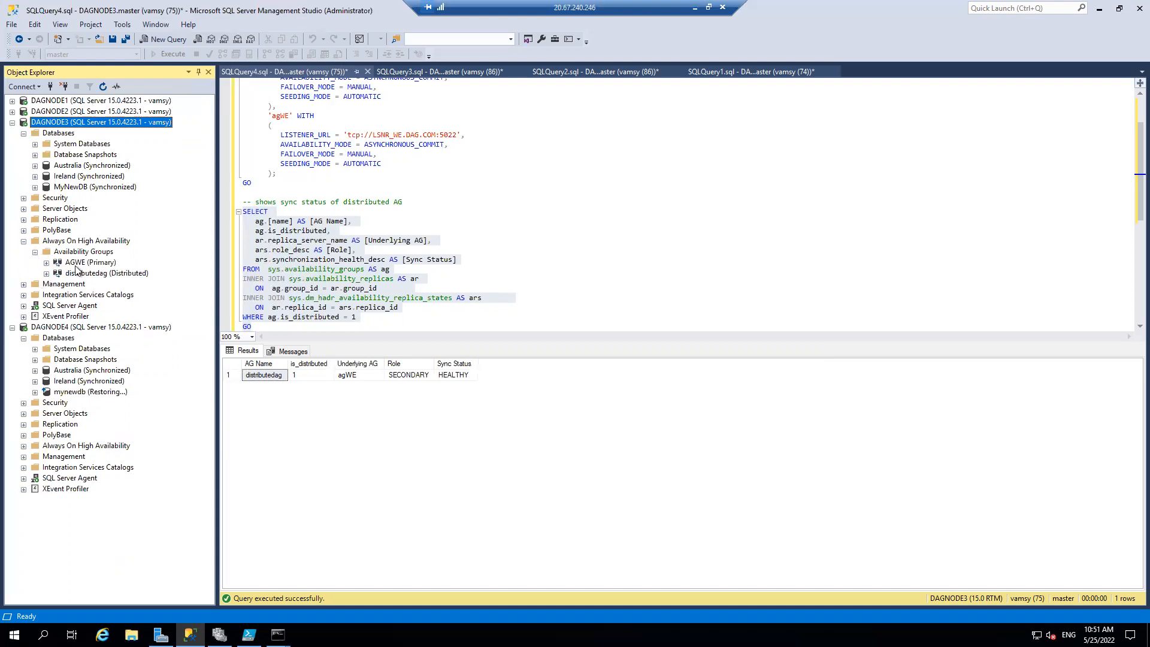
{"action": "right_click", "coordinate": [80, 263]}
{"action": "left_click", "coordinate": [128, 312]}
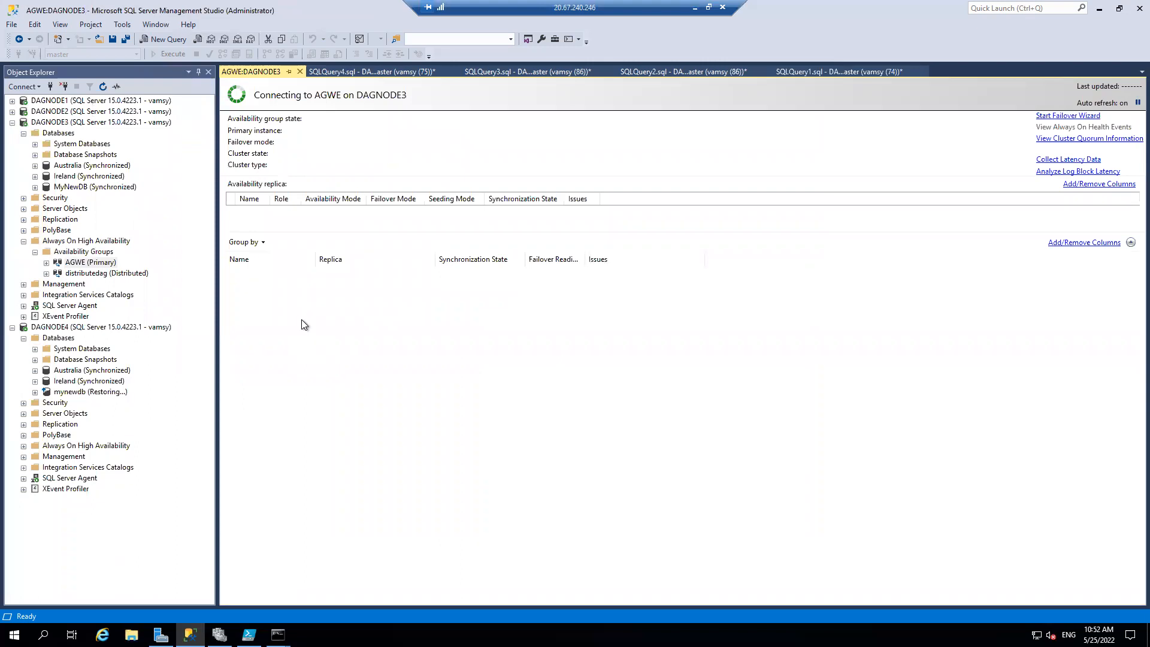
Close the AGWE dashboard and check MyNewDB in DAGNODE1's Databases list
{"action": "left_click", "coordinate": [300, 72]}
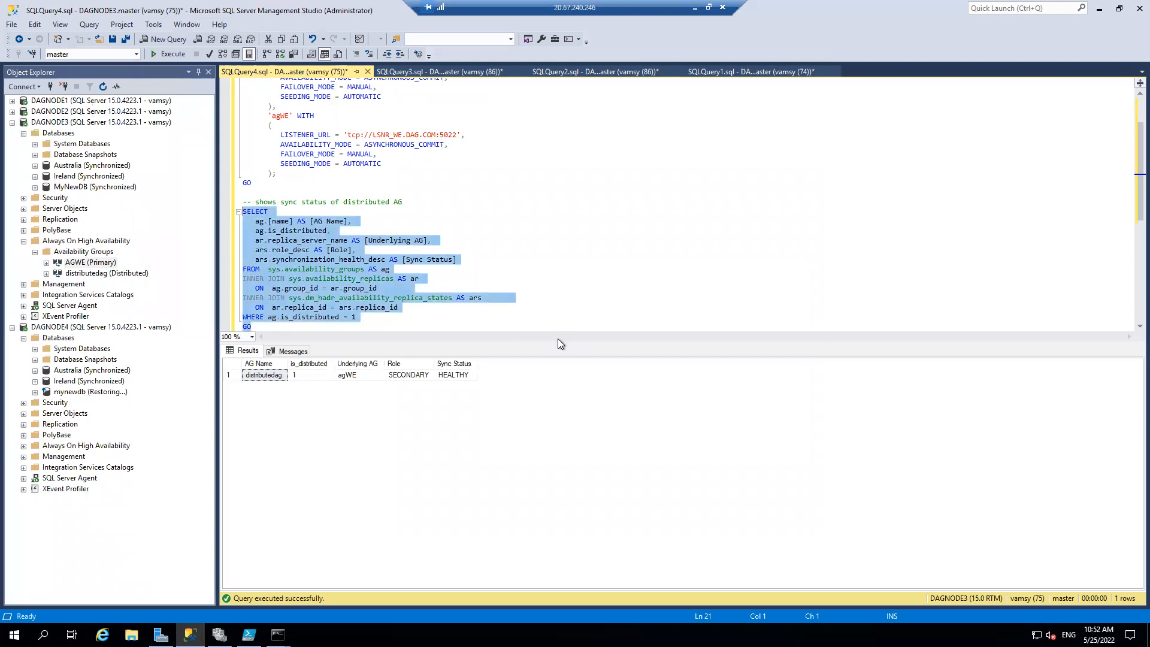
{"action": "left_click", "coordinate": [12, 122]}
{"action": "left_click", "coordinate": [12, 101]}
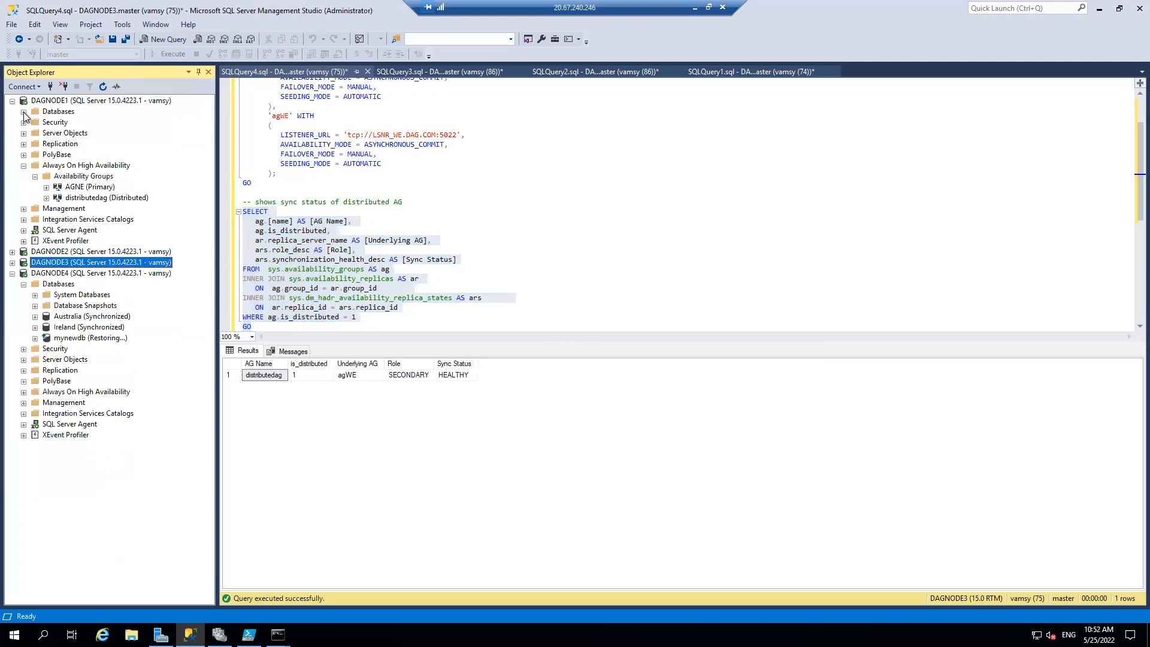
{"action": "left_click", "coordinate": [23, 111]}
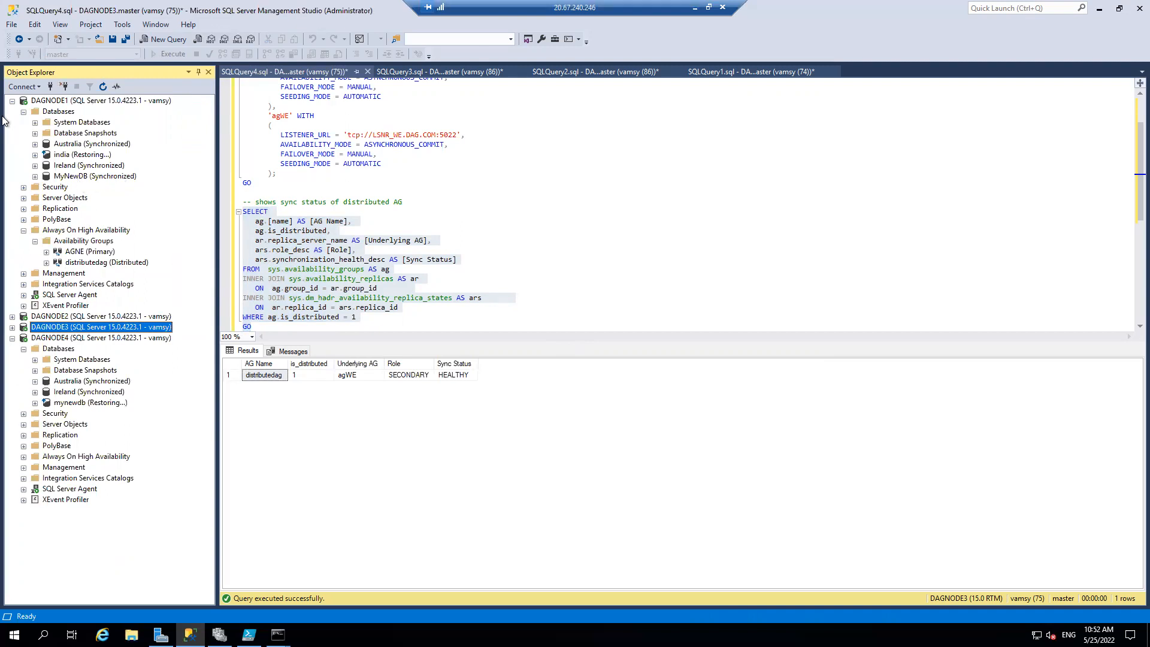
Collapse the DAGNODE1 and DAGNODE4 server trees and minimize the remote session
{"action": "left_click", "coordinate": [12, 100]}
{"action": "left_click", "coordinate": [12, 133]}
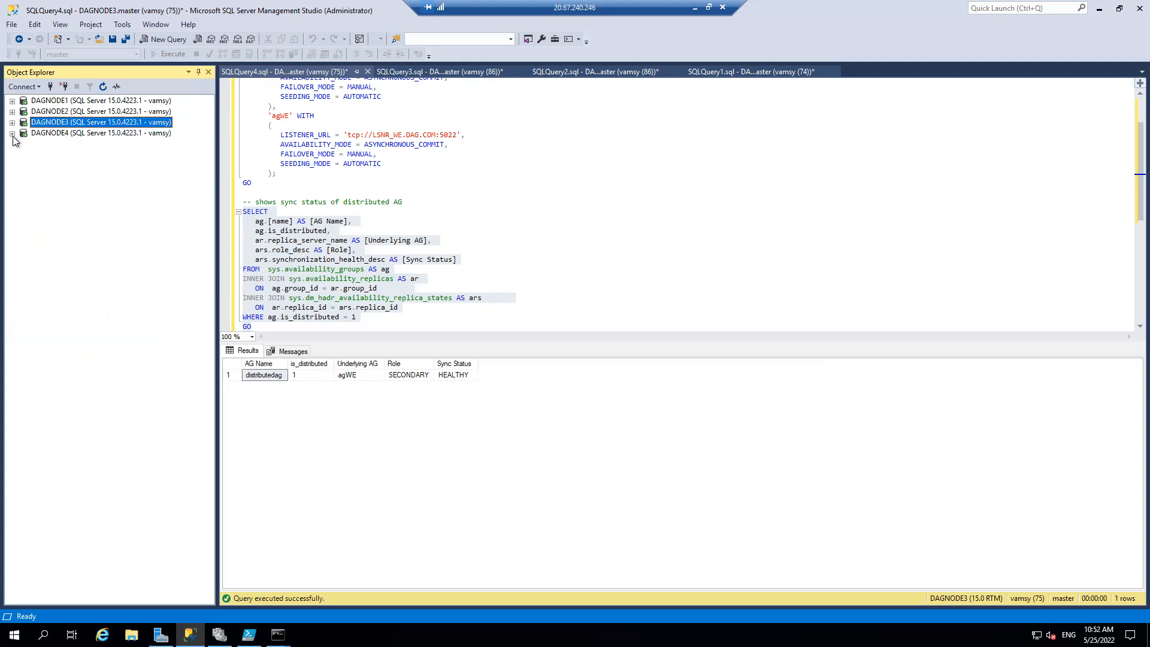
{"action": "left_click", "coordinate": [695, 8]}
Scroll the MSSQLTips failover article back up to the Step #1 synchronous-commit query
{"action": "scroll", "coordinate": [544, 237], "scroll_direction": "up", "scroll_amount": 12}
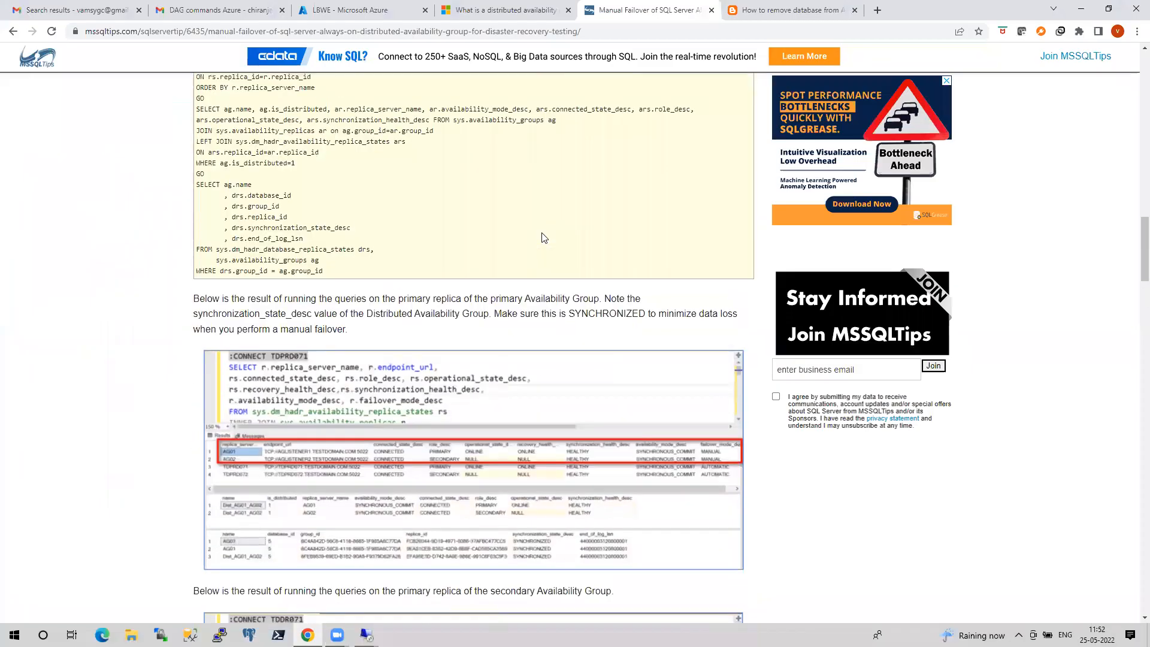
{"action": "scroll", "coordinate": [544, 238], "scroll_direction": "up", "scroll_amount": 4}
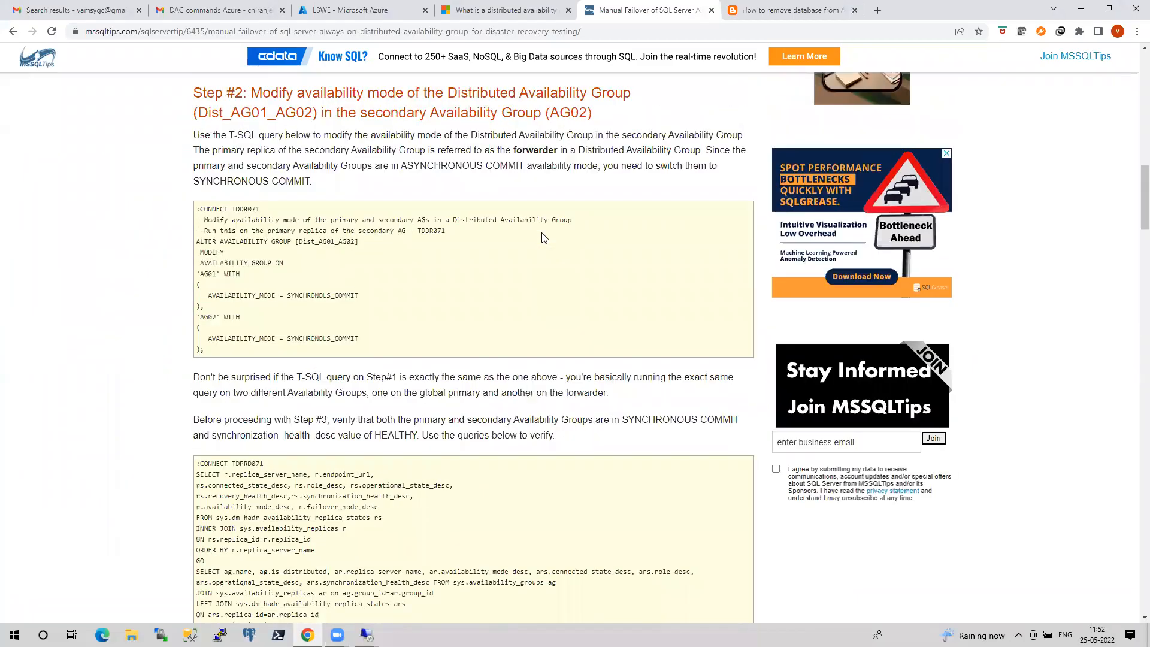
{"action": "scroll", "coordinate": [544, 238], "scroll_direction": "up", "scroll_amount": 5}
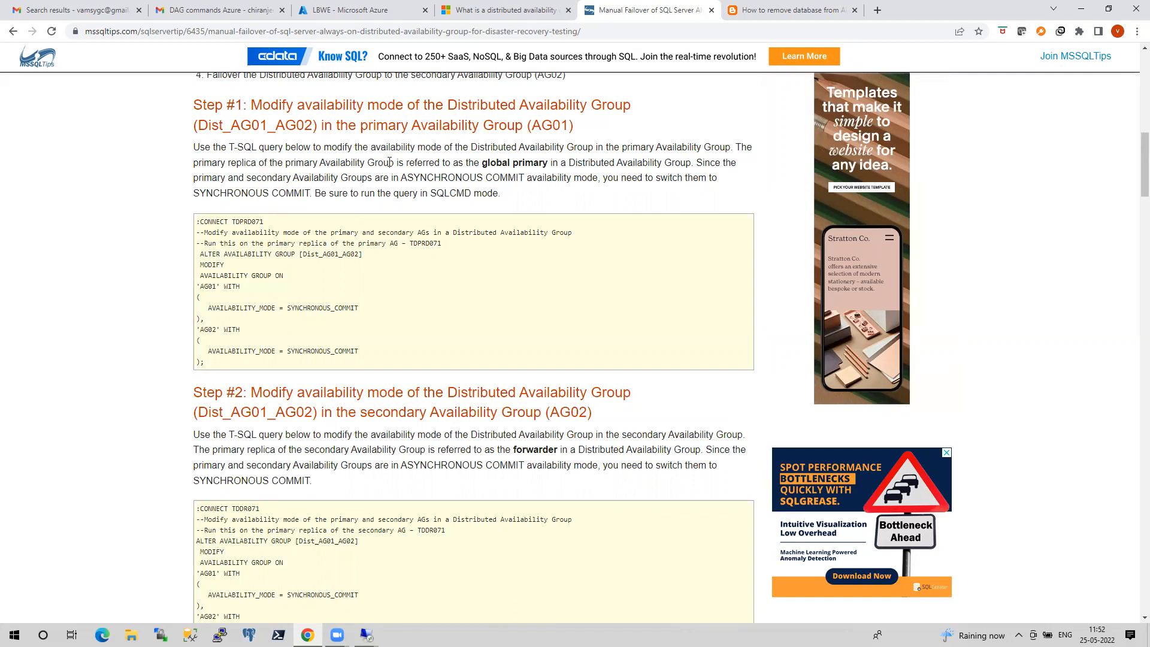
Highlight 'global primary', then copy the Step #1 SYNCHRONOUS_COMMIT ALTER AVAILABILITY GROUP statement
{"action": "left_click_drag", "start_coordinate": [482, 162], "coordinate": [536, 162]}
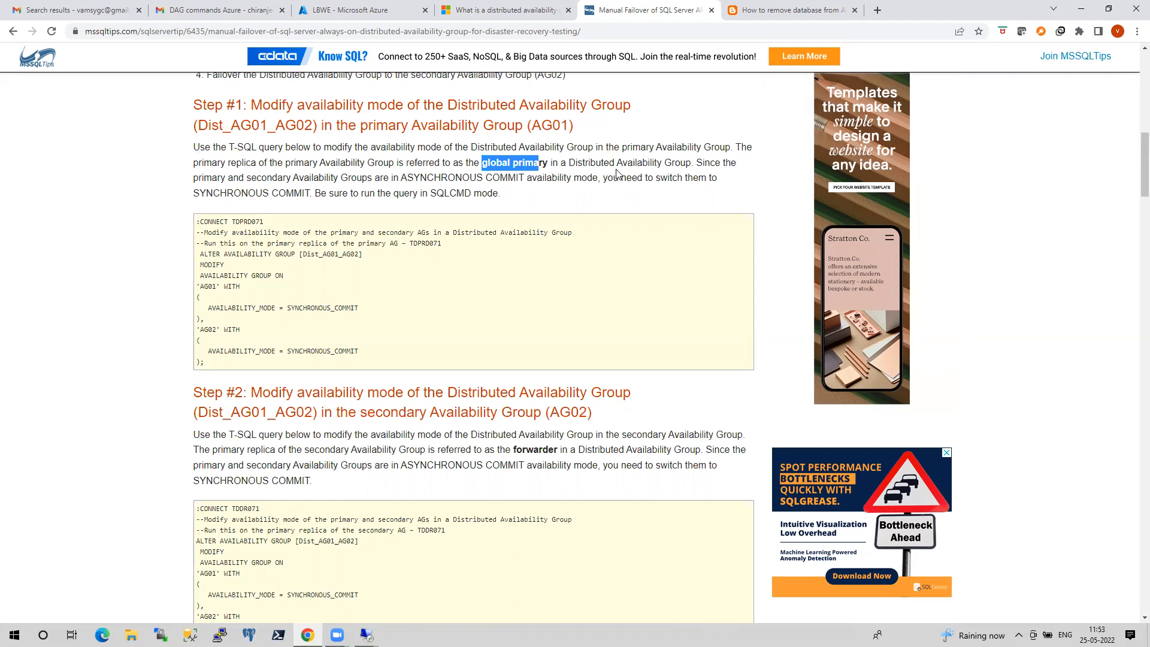
{"action": "left_click", "coordinate": [699, 164]}
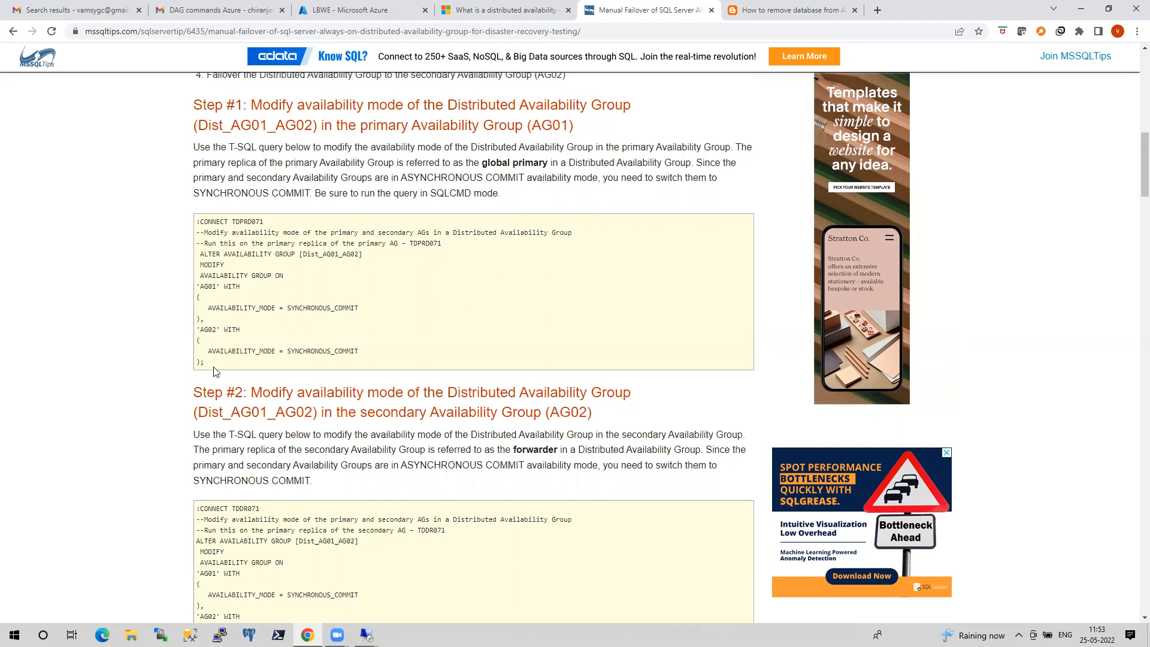
{"action": "left_click_drag", "start_coordinate": [206, 364], "coordinate": [195, 259]}
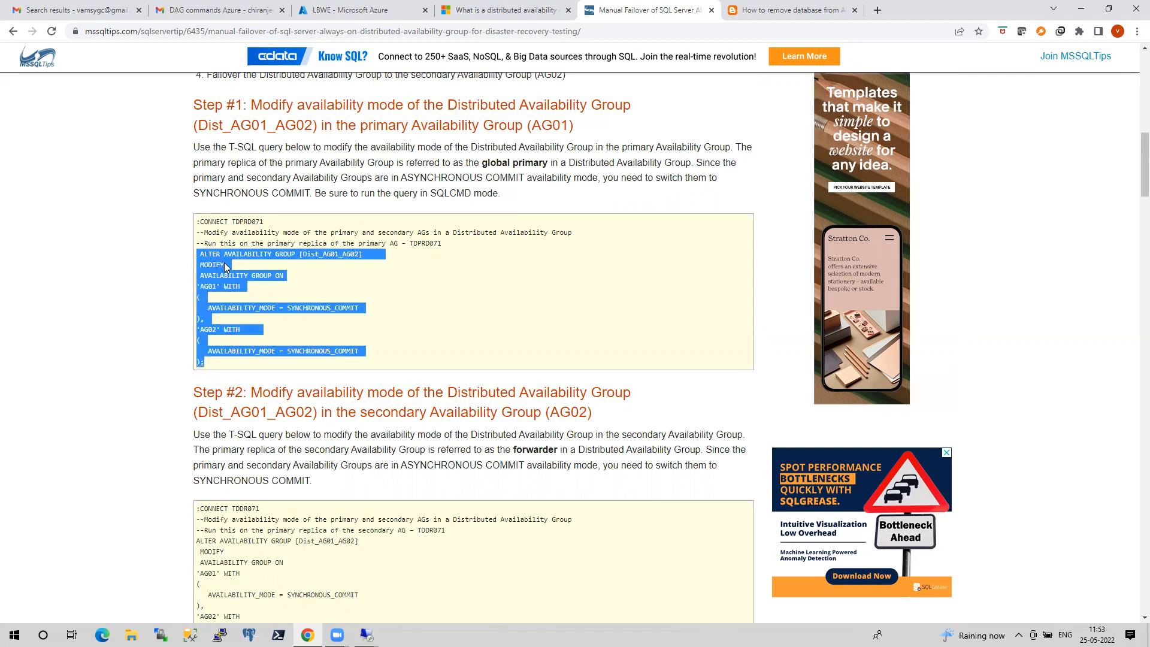
{"action": "right_click", "coordinate": [214, 264]}
{"action": "left_click", "coordinate": [240, 274]}
{"action": "key", "text": "super+0"}
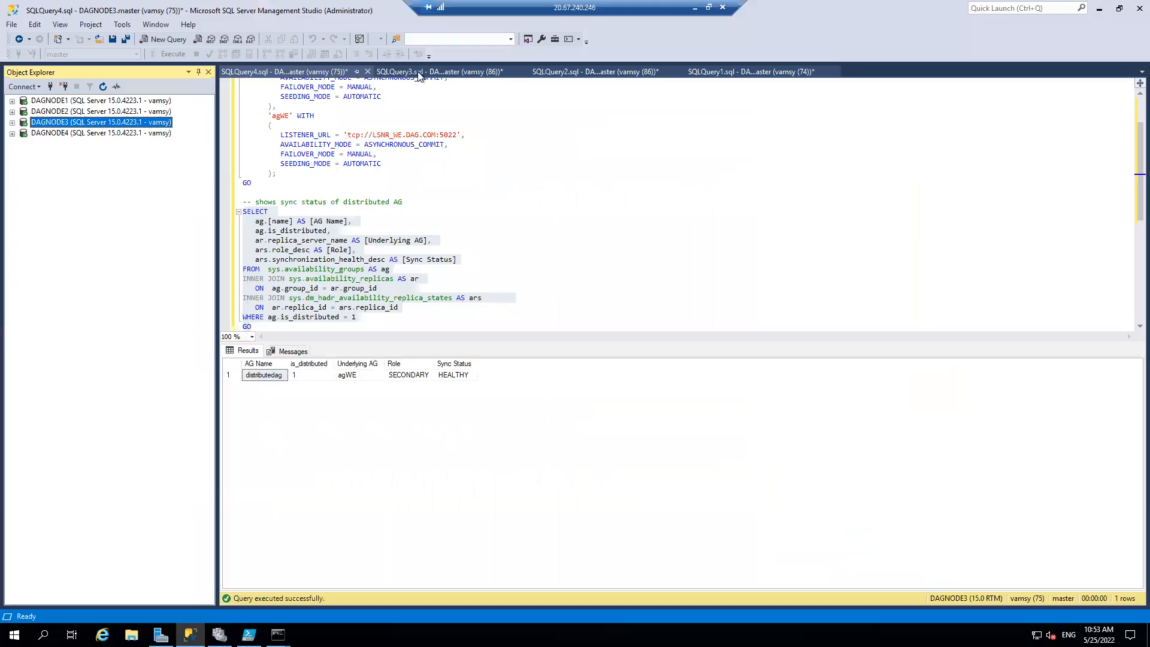
Close the SQLQuery2 and SQLQuery1 tabs without saving
{"action": "left_click", "coordinate": [587, 70]}
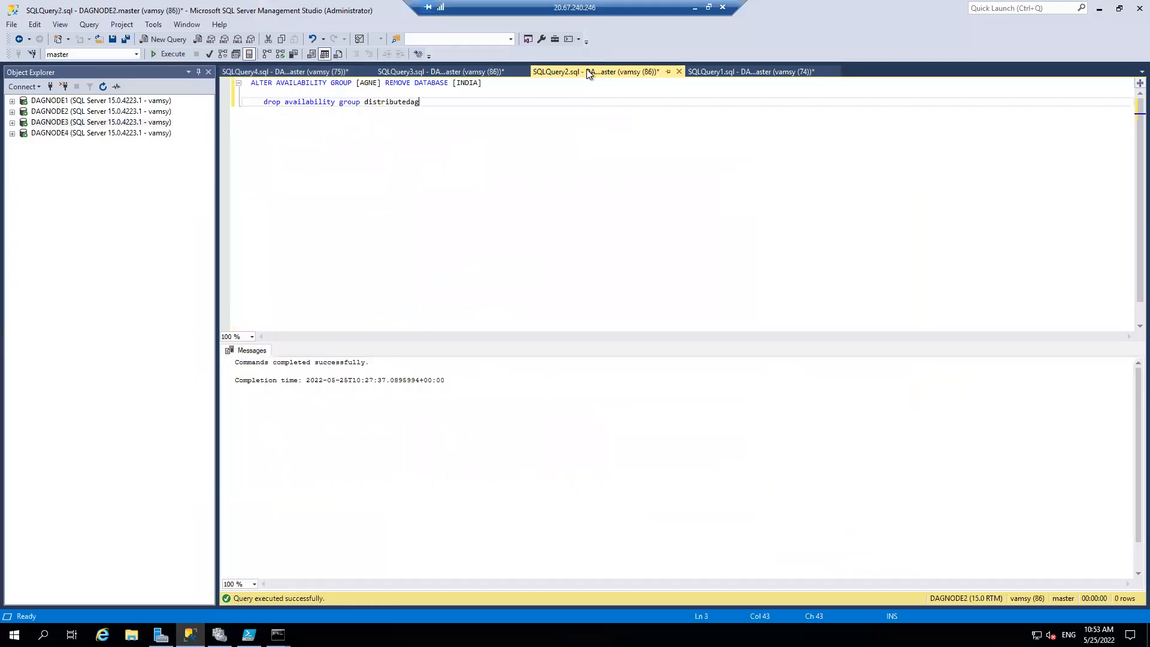
{"action": "left_click", "coordinate": [678, 71]}
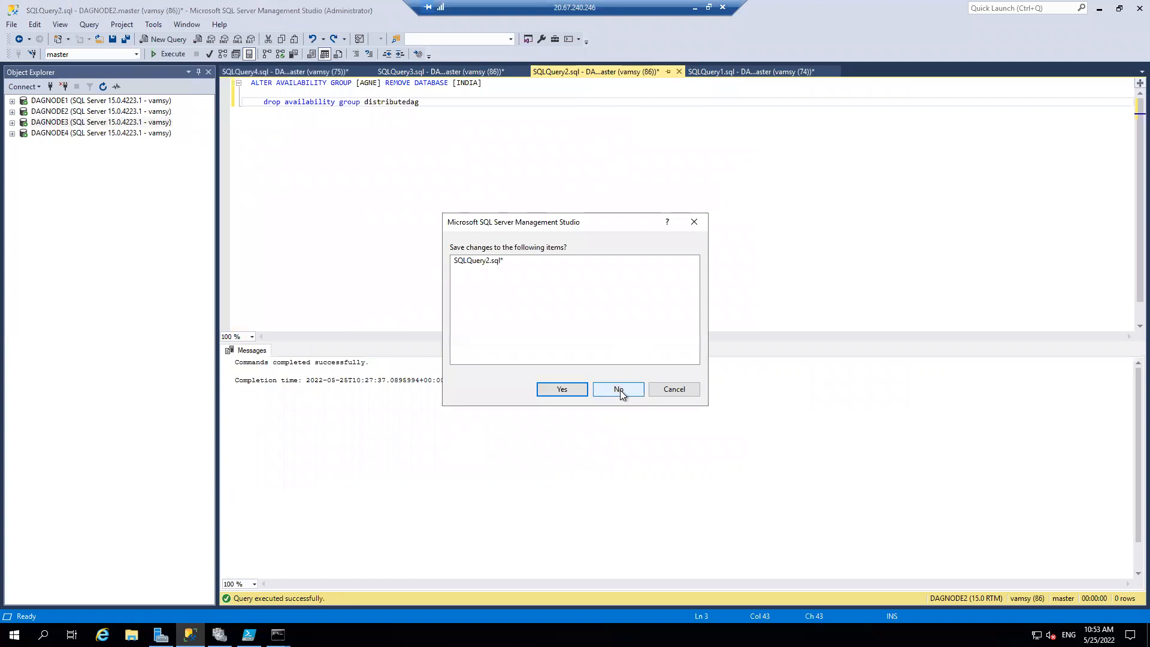
{"action": "left_click", "coordinate": [620, 389]}
{"action": "left_click", "coordinate": [642, 69]}
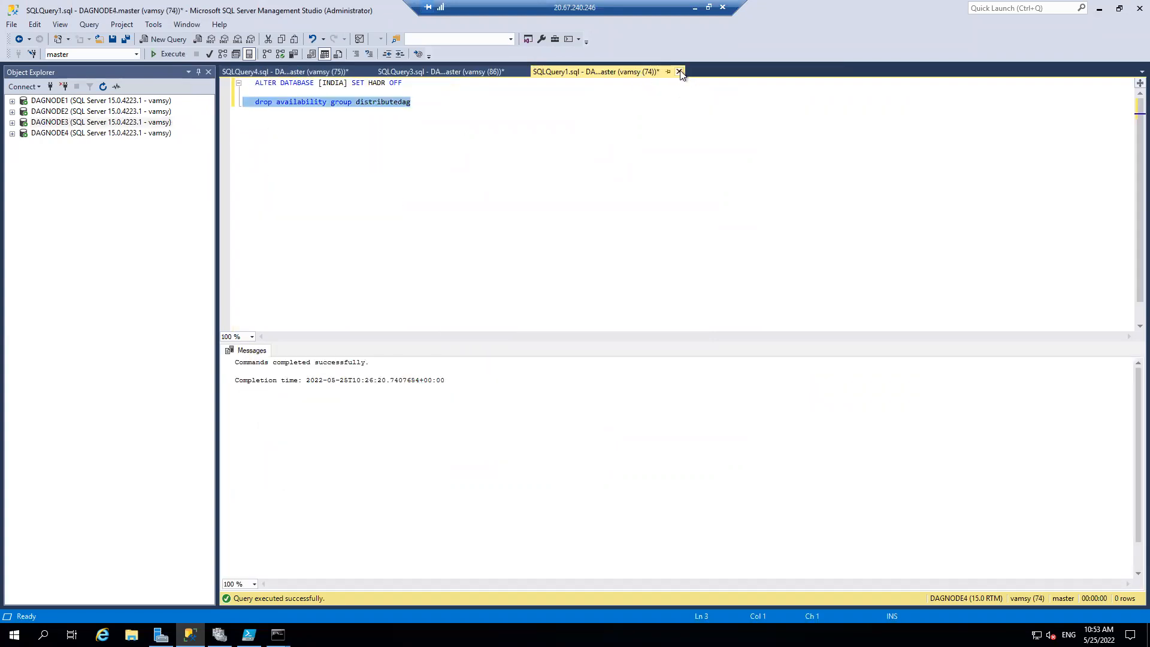
{"action": "left_click", "coordinate": [679, 71]}
{"action": "left_click", "coordinate": [617, 388]}
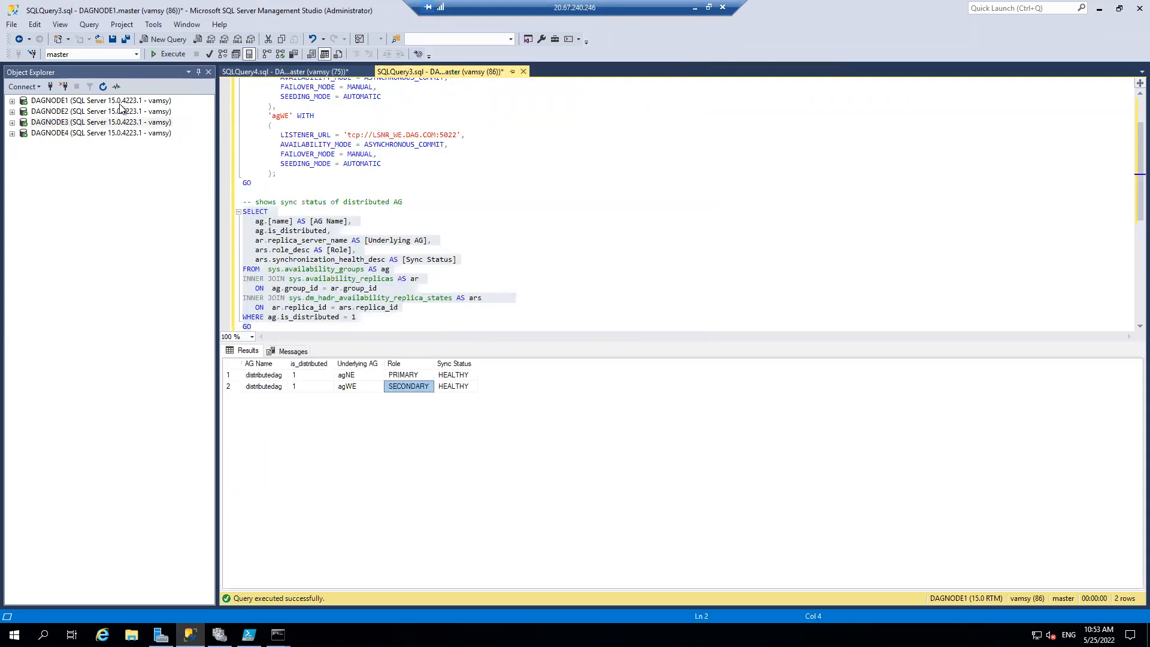
Paste the copied ALTER AVAILABILITY GROUP statement into a new query on DAGNODE1
{"action": "left_click", "coordinate": [124, 100]}
{"action": "left_click", "coordinate": [172, 42]}
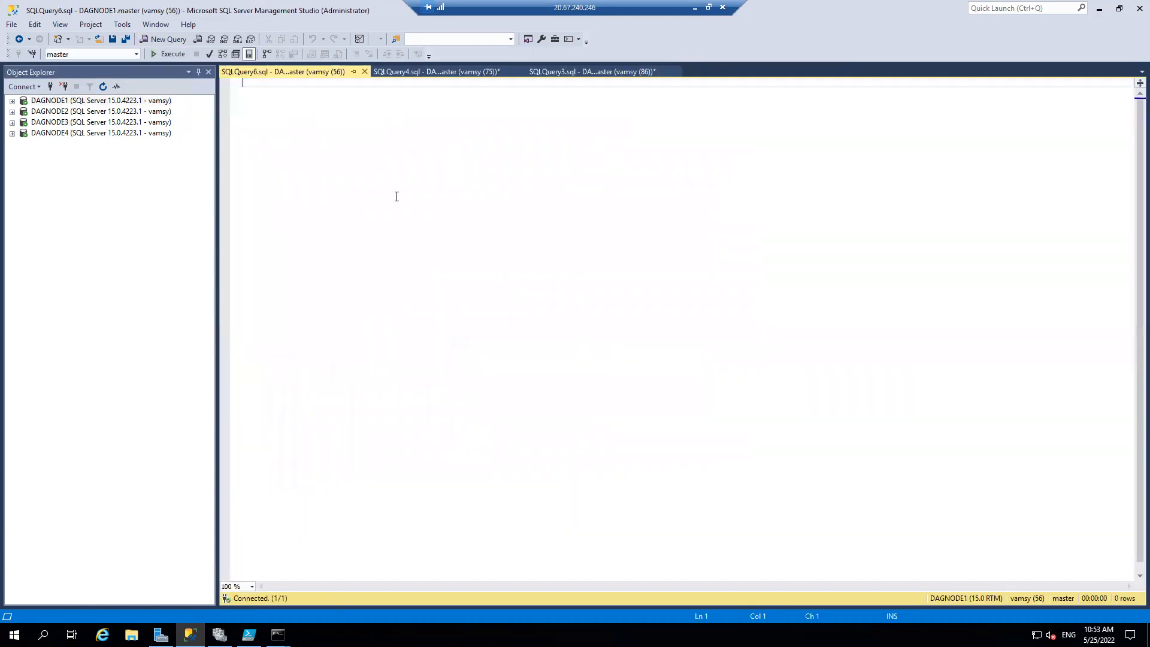
{"action": "right_click", "coordinate": [396, 195]}
{"action": "key", "text": "Escape"}
{"action": "key", "text": "ctrl+v"}
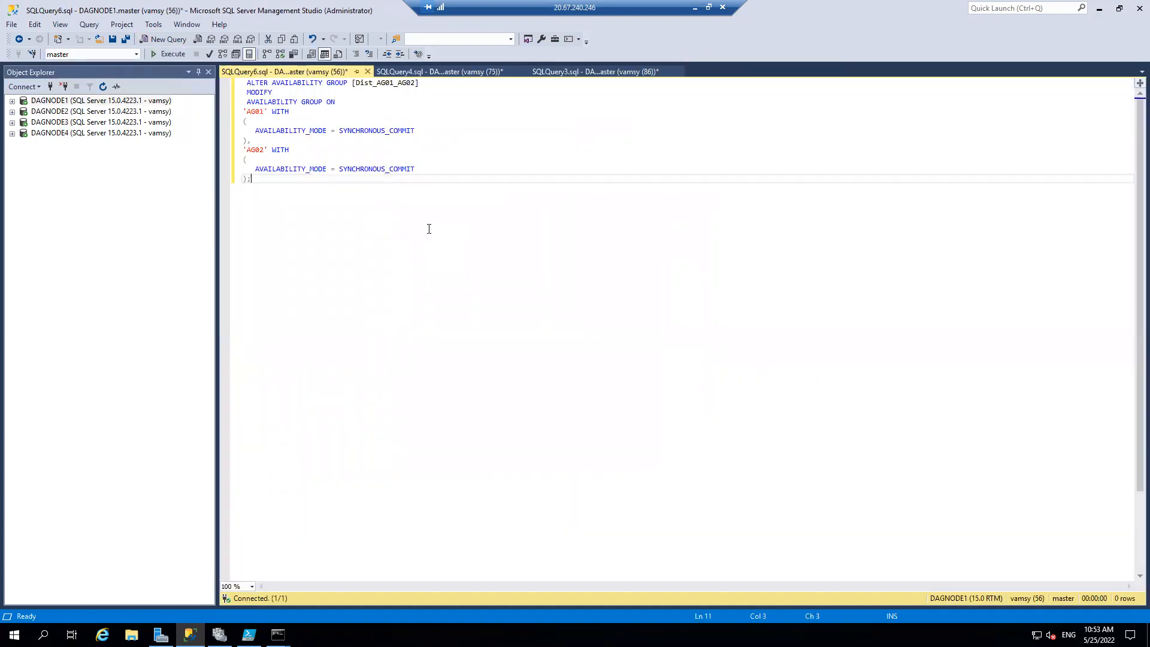
Replace the AG name on line 1 with distributedag, taken from the SQLQuery4 results
{"action": "left_click", "coordinate": [423, 71]}
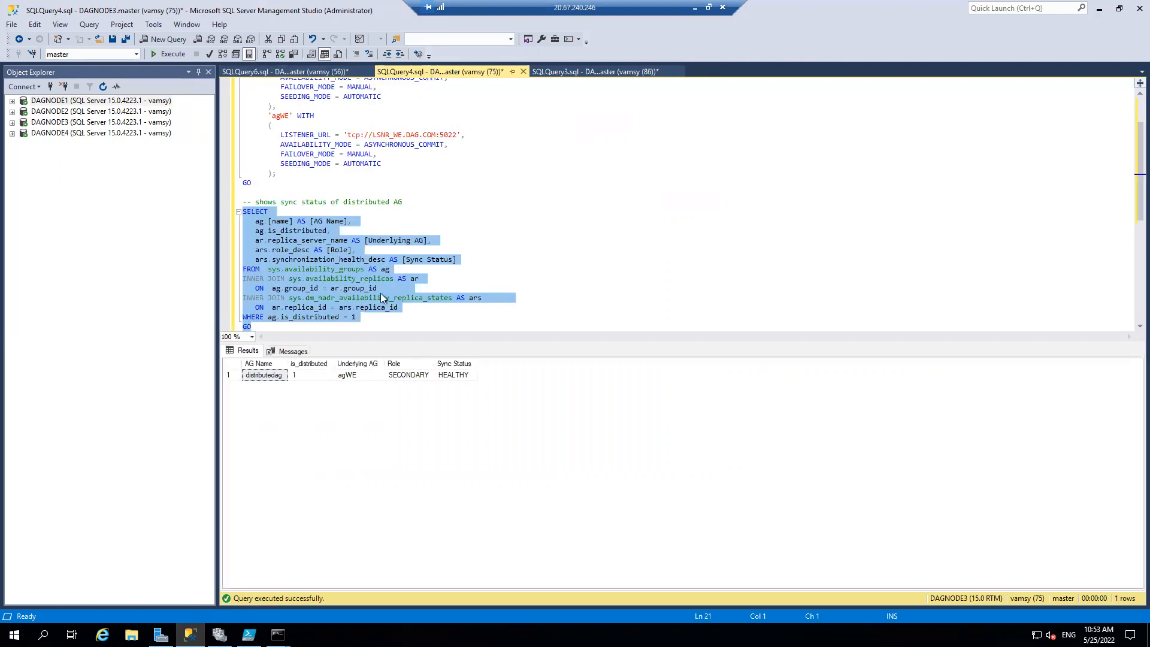
{"action": "left_click", "coordinate": [269, 376]}
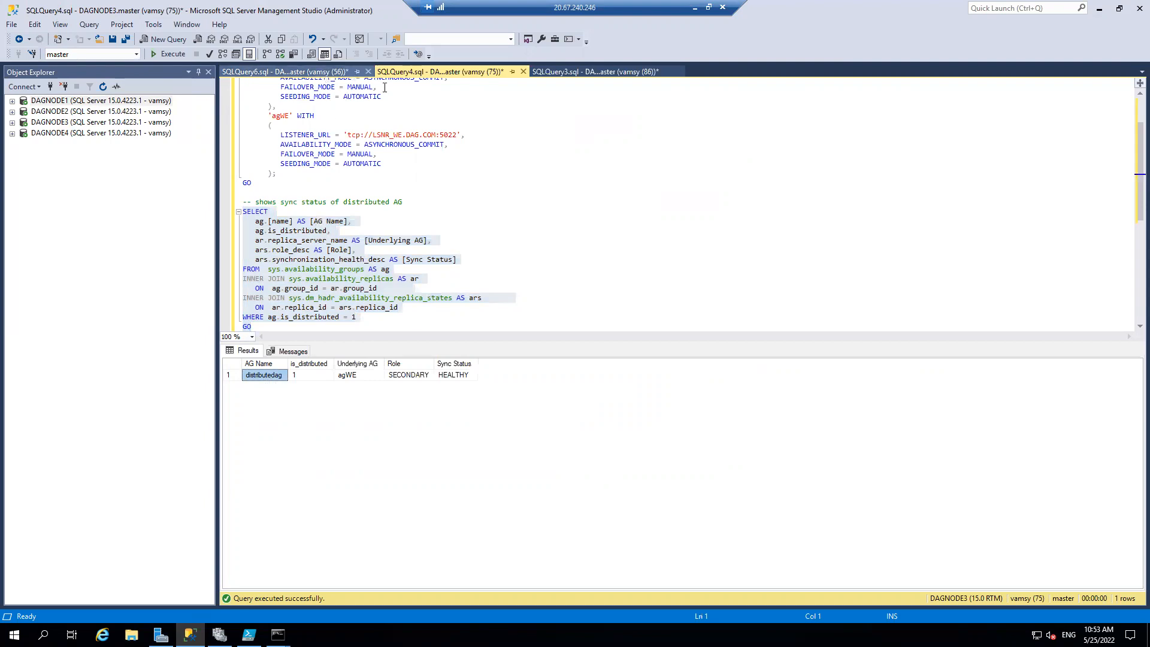
{"action": "left_click", "coordinate": [327, 71]}
{"action": "left_click_drag", "start_coordinate": [415, 83], "coordinate": [357, 81]}
{"action": "key", "text": "ctrl+v"}
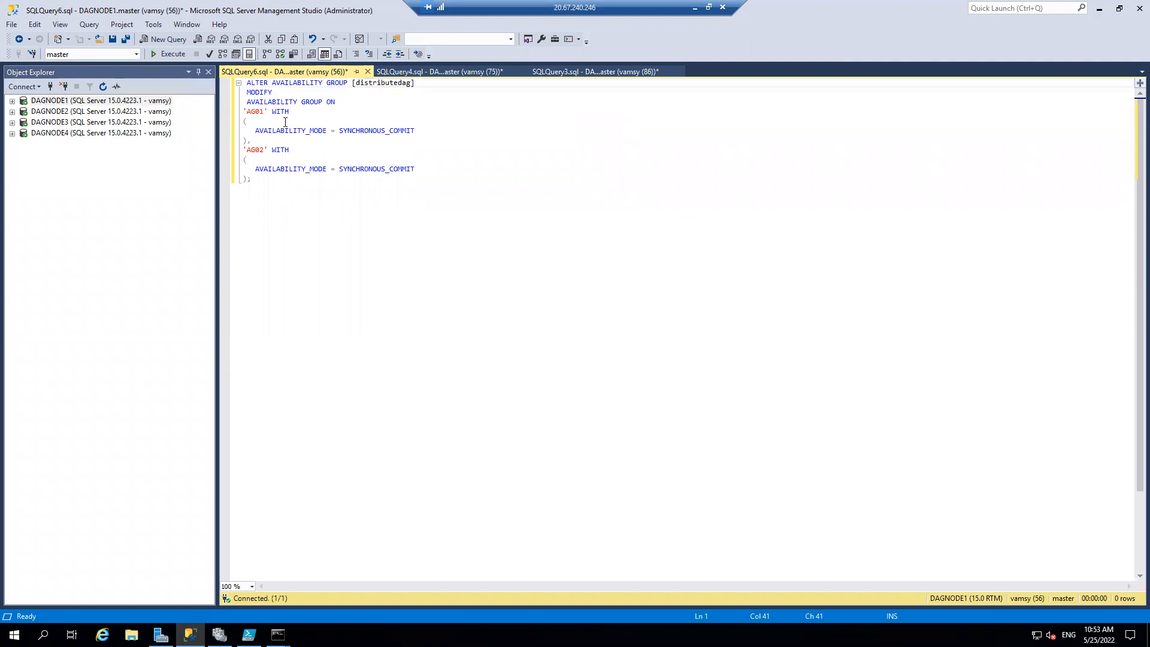
Rename the replica groups AG01 and AG02 to AGNE and AGWE
{"action": "left_click", "coordinate": [267, 114]}
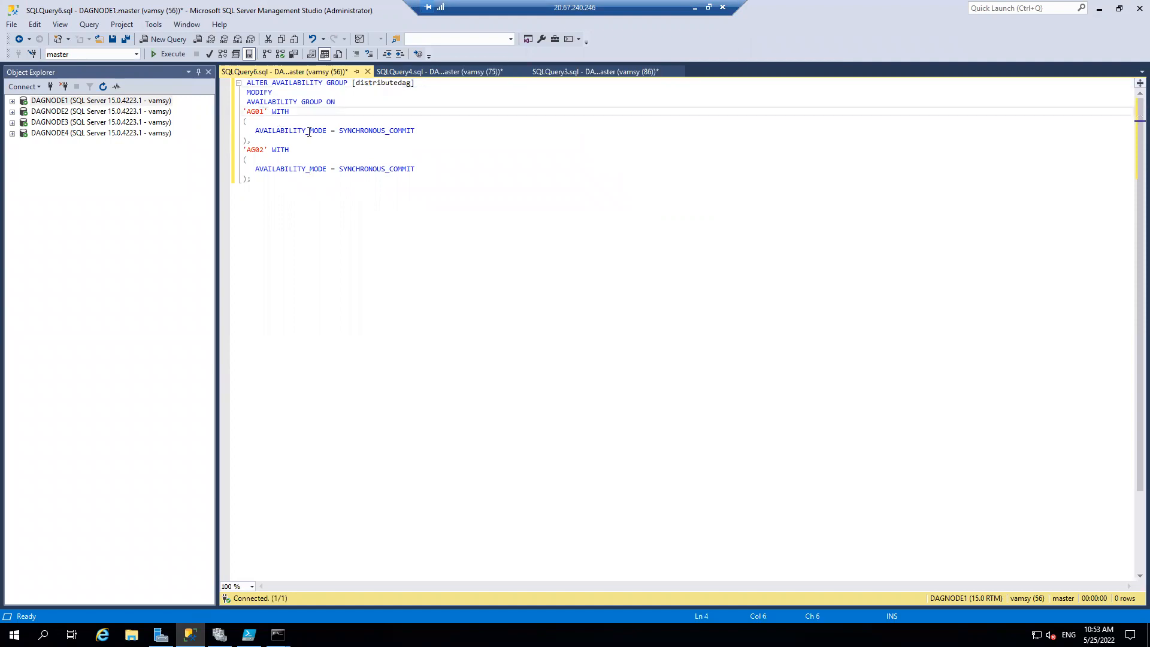
{"action": "key", "text": "BackSpace"}
{"action": "key", "text": "BackSpace"}
{"action": "type", "text": "NE"}
{"action": "key", "text": "Down"}
{"action": "key", "text": "Down"}
{"action": "key", "text": "Down"}
{"action": "key", "text": "Down"}
{"action": "key", "text": "BackSpace"}
{"action": "key", "text": "BackSpace"}
{"action": "type", "text": "WE"}
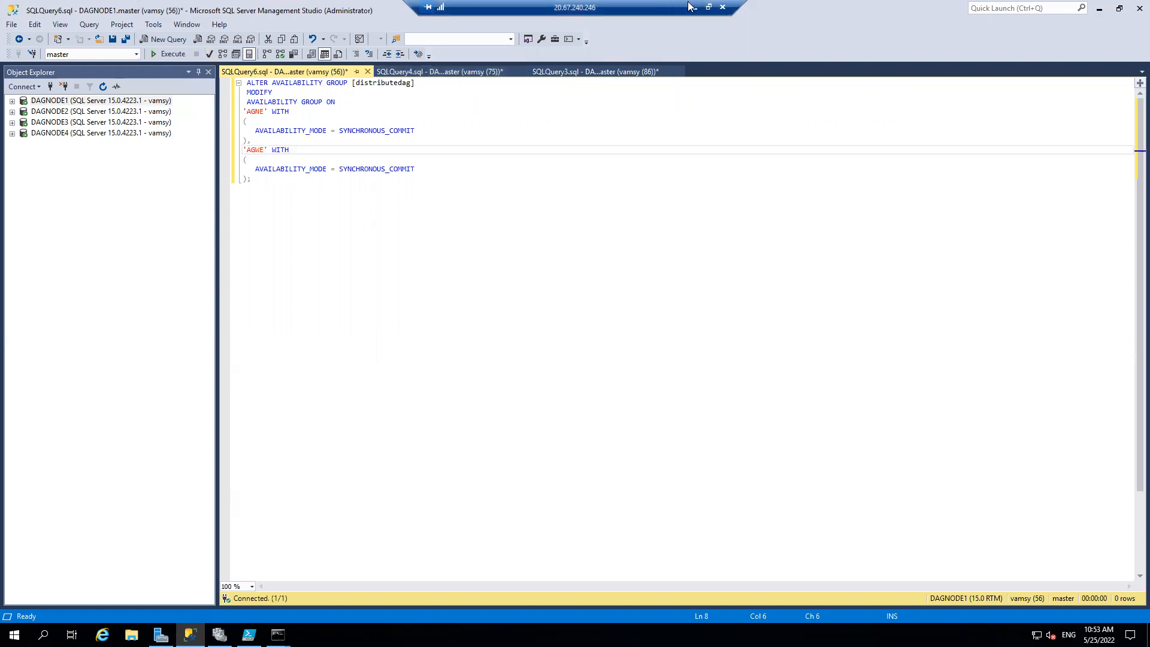
Expand DAGNODE1's distributedag replicas in Object Explorer and review its actions
{"action": "double_click", "coordinate": [26, 102]}
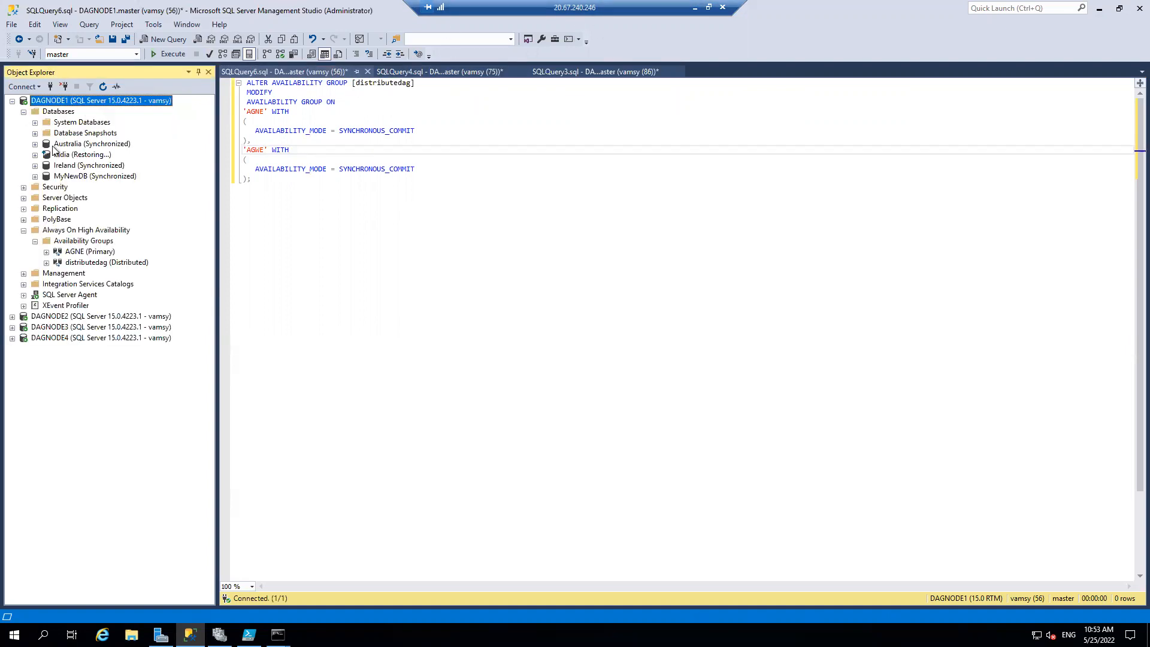
{"action": "left_click", "coordinate": [47, 263]}
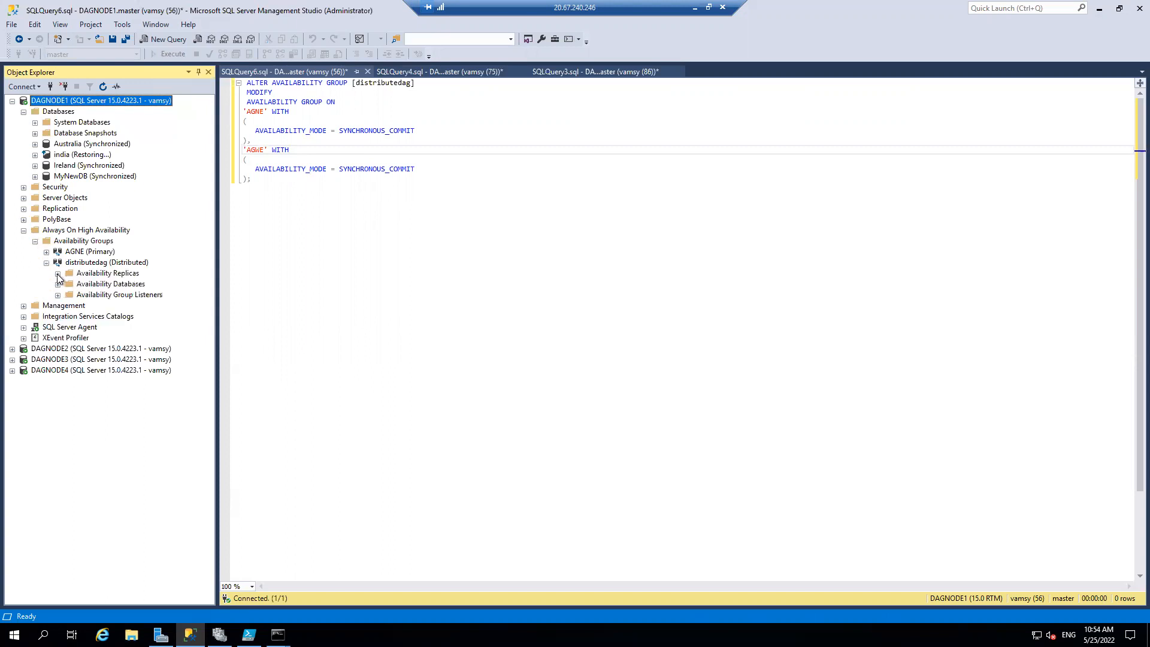
{"action": "left_click", "coordinate": [59, 274]}
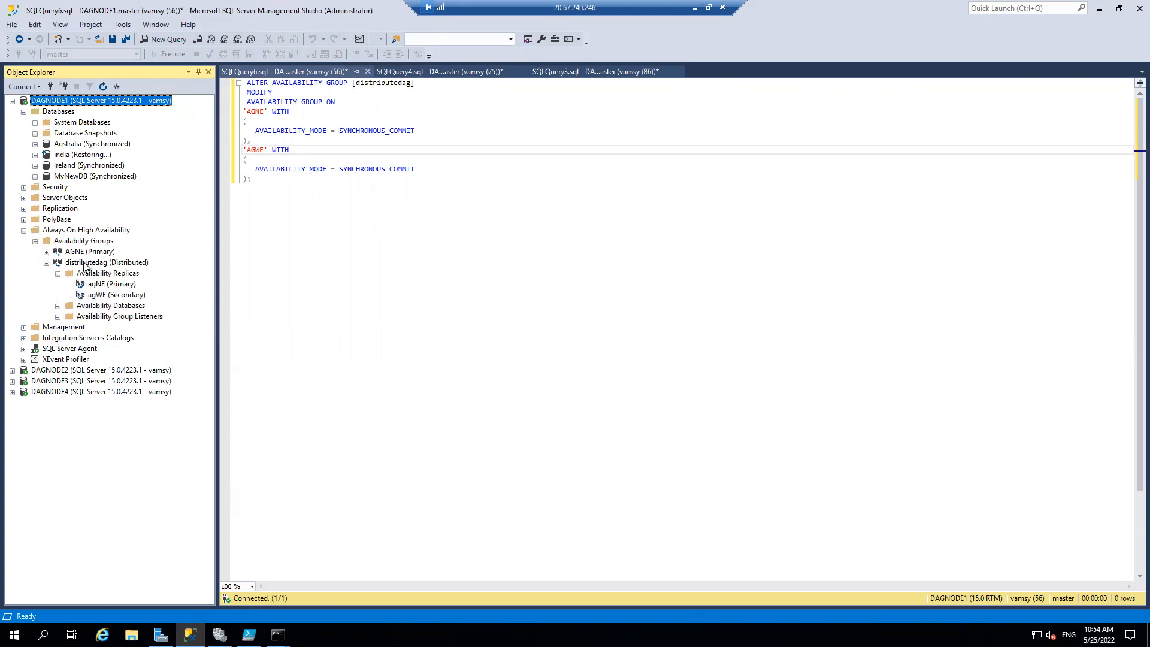
{"action": "right_click", "coordinate": [92, 262]}
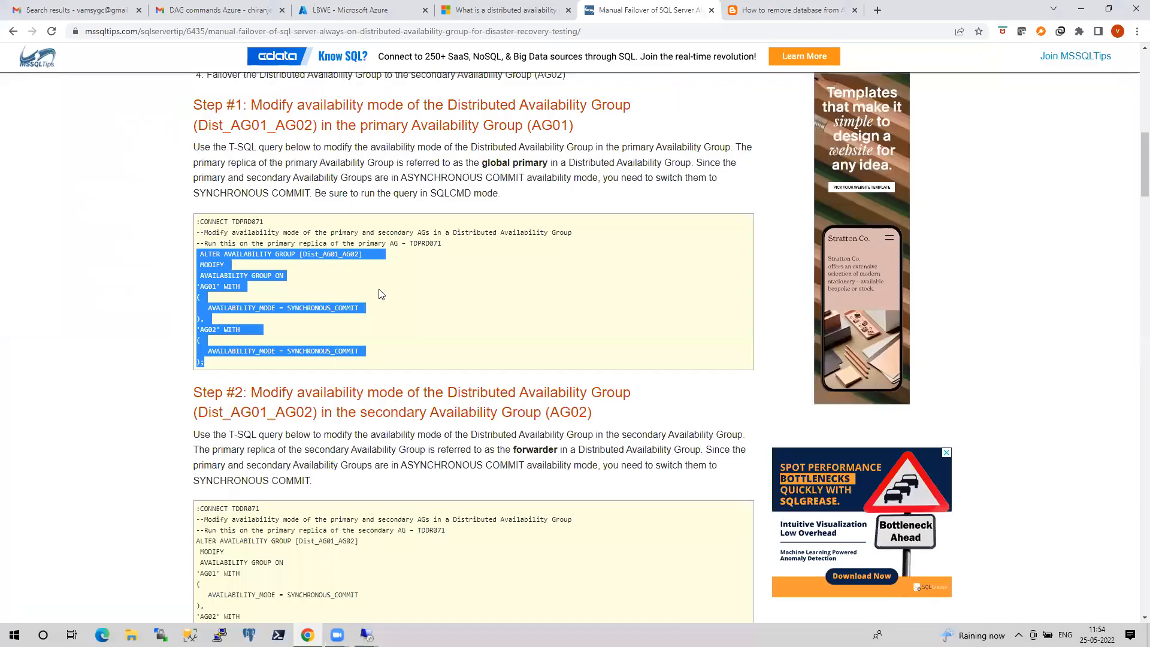
{"action": "left_click", "coordinate": [694, 7]}
{"action": "scroll", "coordinate": [422, 298], "scroll_direction": "up", "scroll_amount": 6}
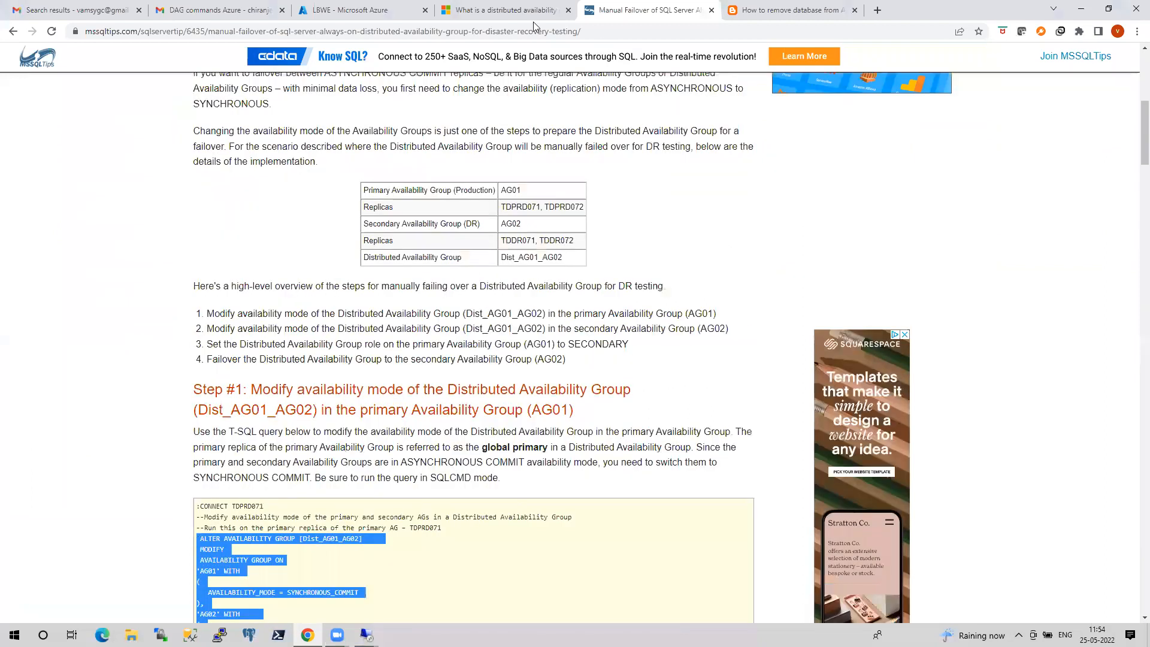
Scroll the Microsoft Learn distributed AG article to the 'DMV to view underlying performance' query
{"action": "left_click", "coordinate": [468, 9]}
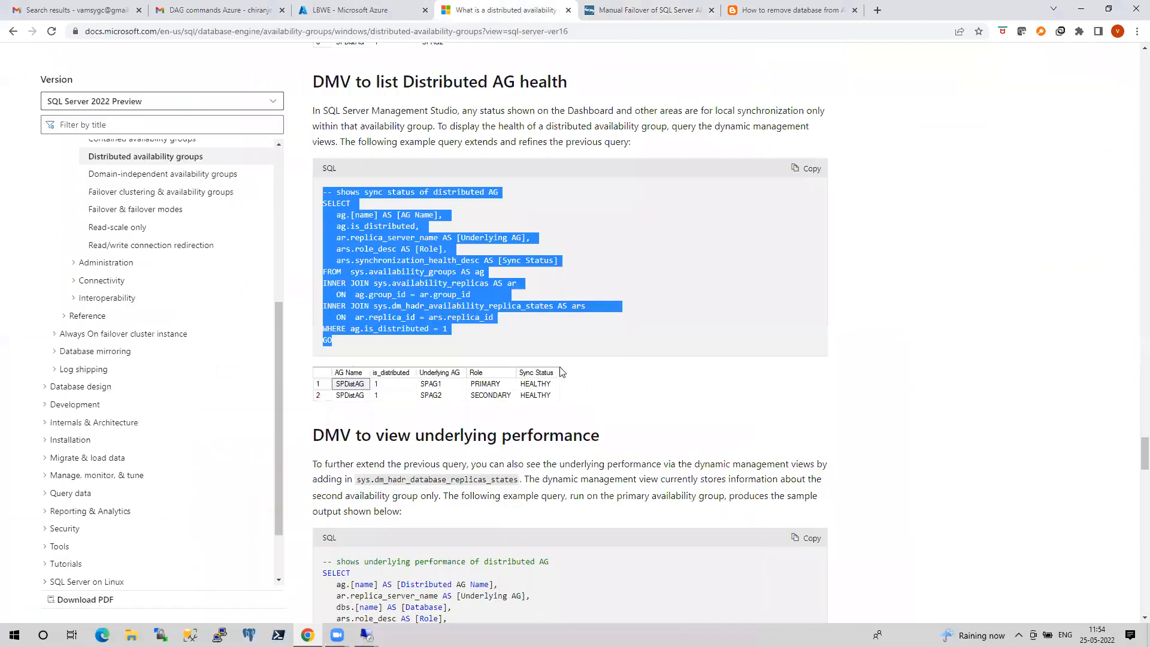
{"action": "scroll", "coordinate": [561, 372], "scroll_direction": "up", "scroll_amount": 7}
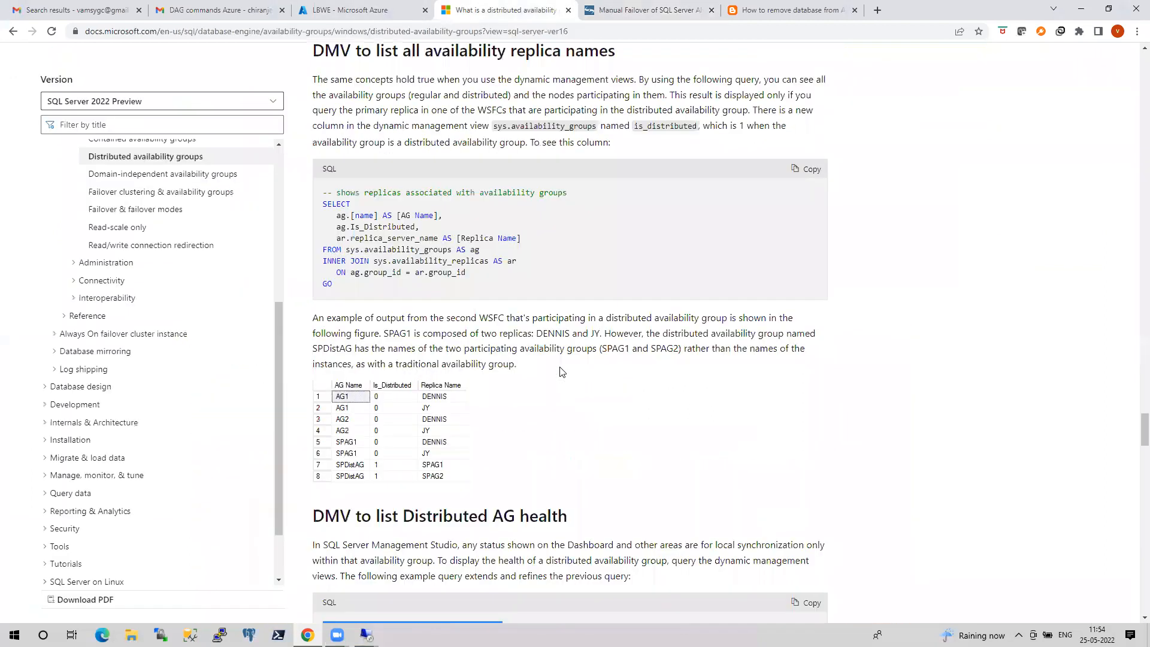
{"action": "scroll", "coordinate": [561, 372], "scroll_direction": "up", "scroll_amount": 11}
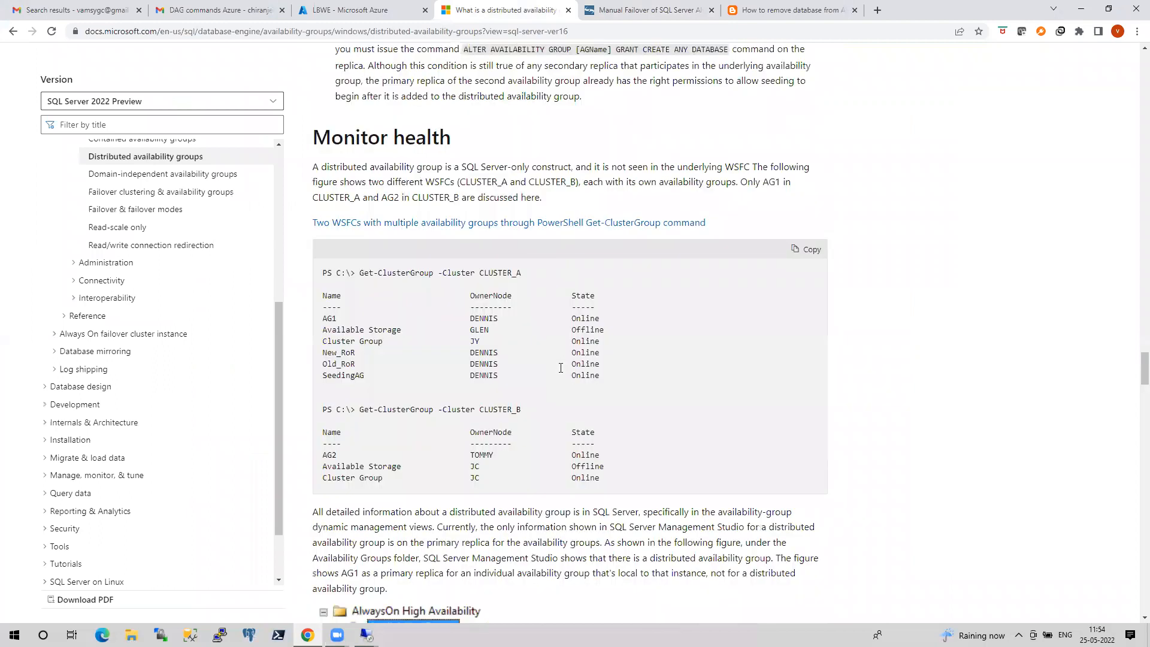
{"action": "scroll", "coordinate": [560, 367], "scroll_direction": "up", "scroll_amount": 14}
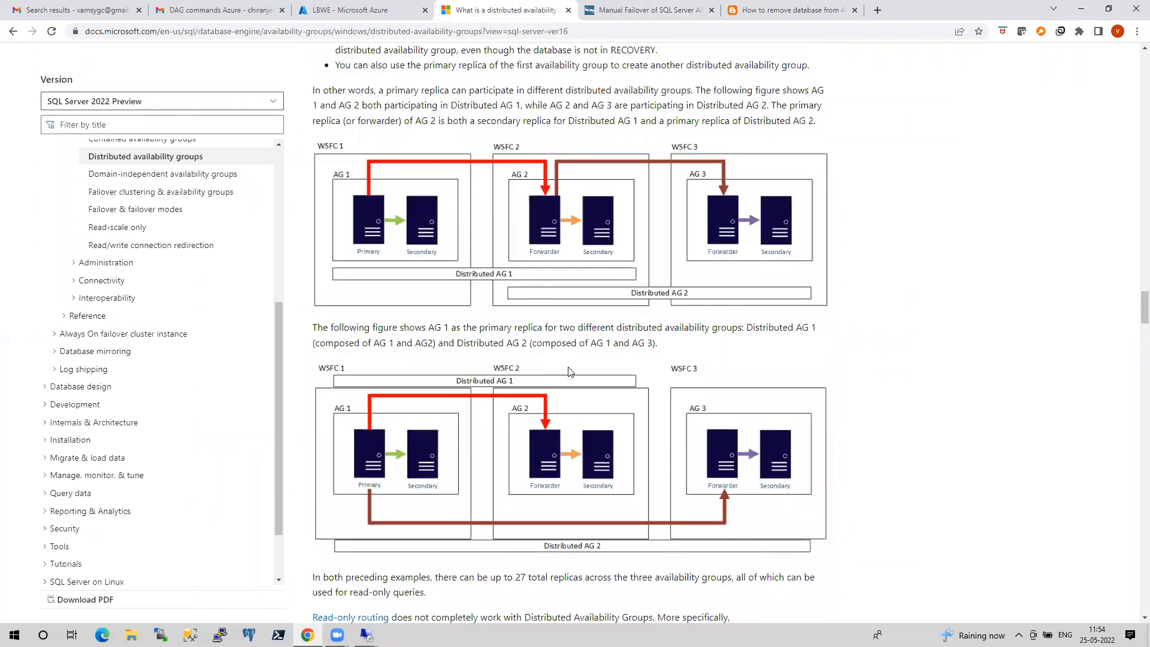
{"action": "scroll", "coordinate": [569, 372], "scroll_direction": "down", "scroll_amount": 20}
{"action": "scroll", "coordinate": [571, 372], "scroll_direction": "down", "scroll_amount": 10}
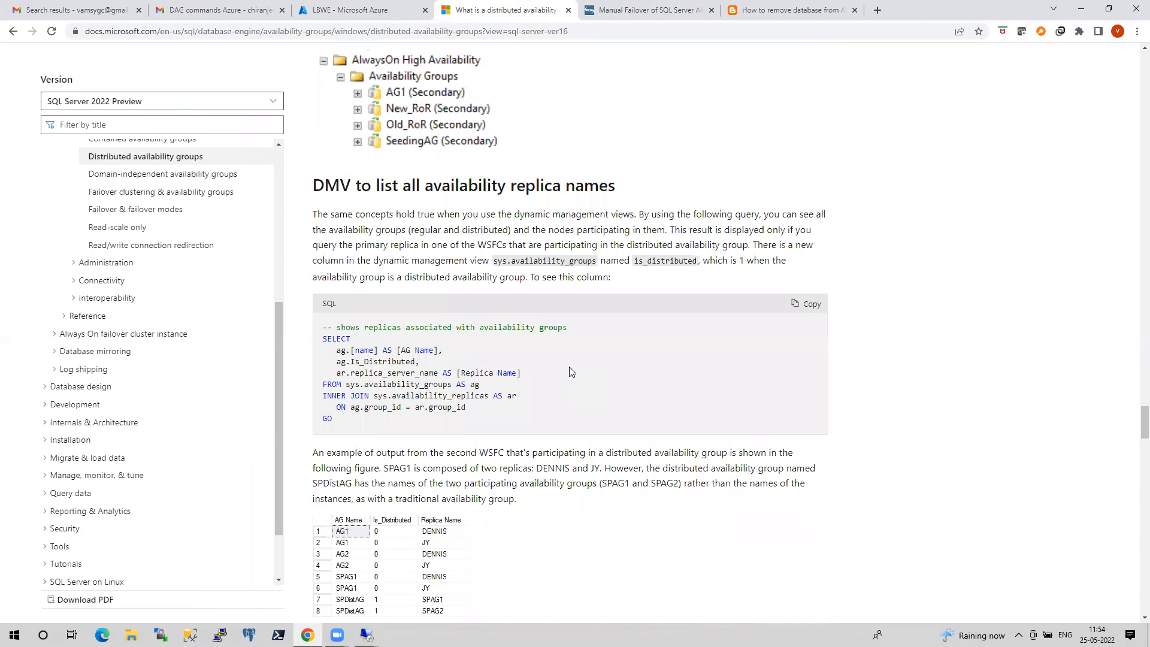
{"action": "scroll", "coordinate": [572, 372], "scroll_direction": "down", "scroll_amount": 9}
{"action": "scroll", "coordinate": [570, 373], "scroll_direction": "down", "scroll_amount": 4}
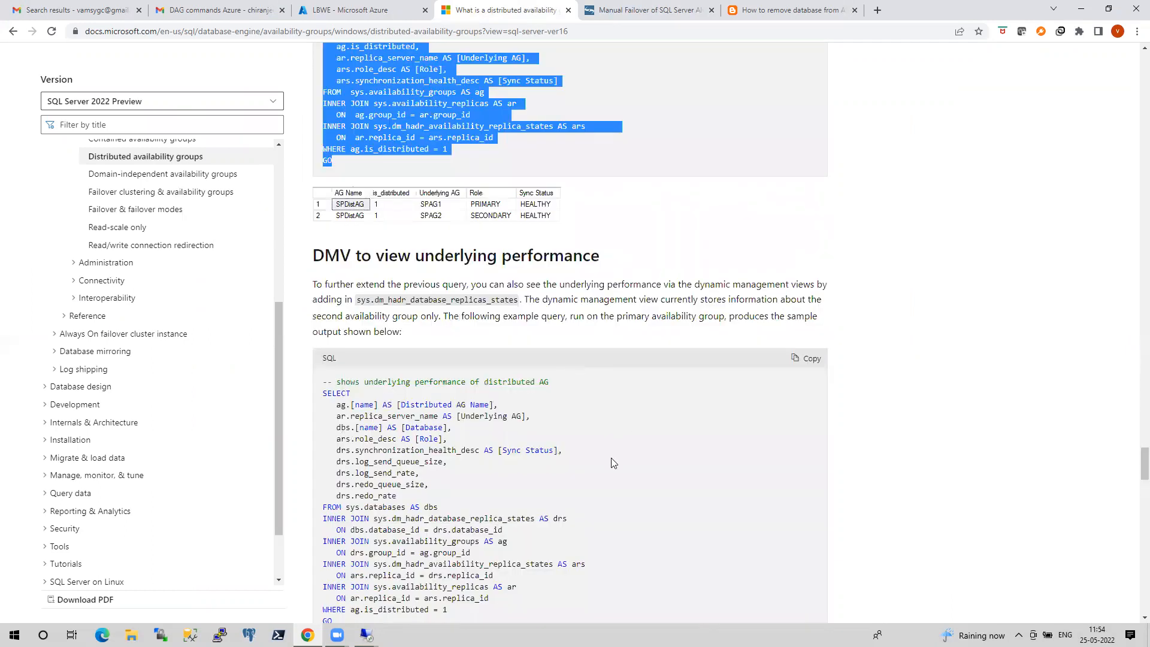
{"action": "scroll", "coordinate": [611, 463], "scroll_direction": "down", "scroll_amount": 4}
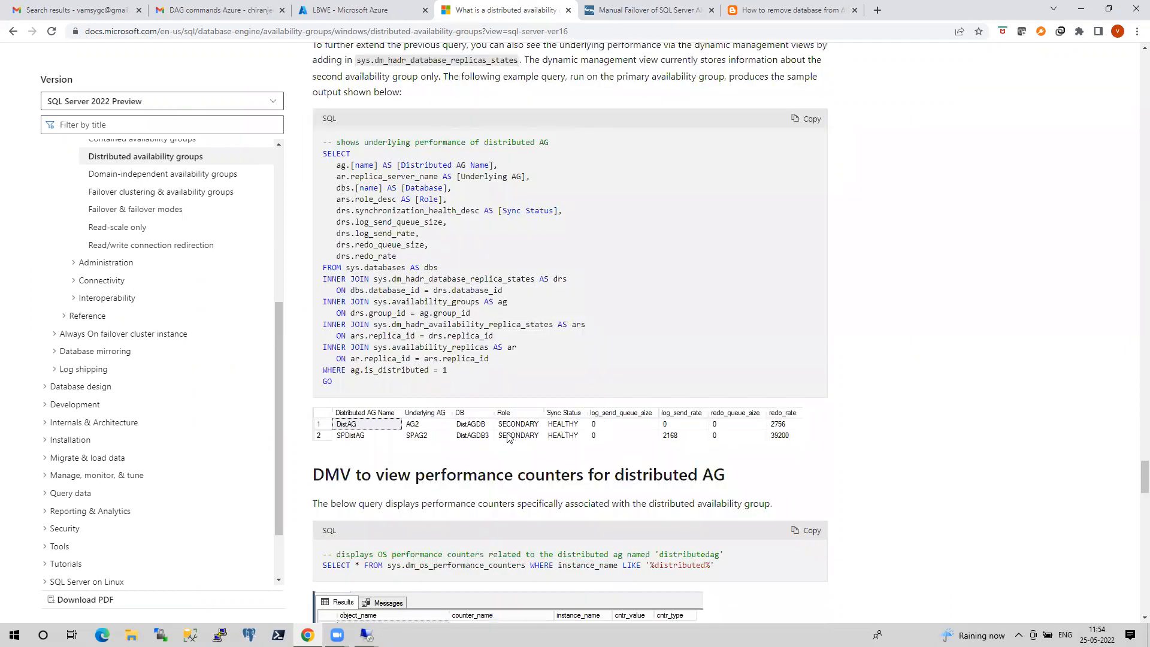
Select the performance query from SELECT through GO and return to the remote session
{"action": "left_click", "coordinate": [353, 387]}
{"action": "left_click", "coordinate": [304, 159], "text": "shift"}
{"action": "key", "text": "ctrl+c"}
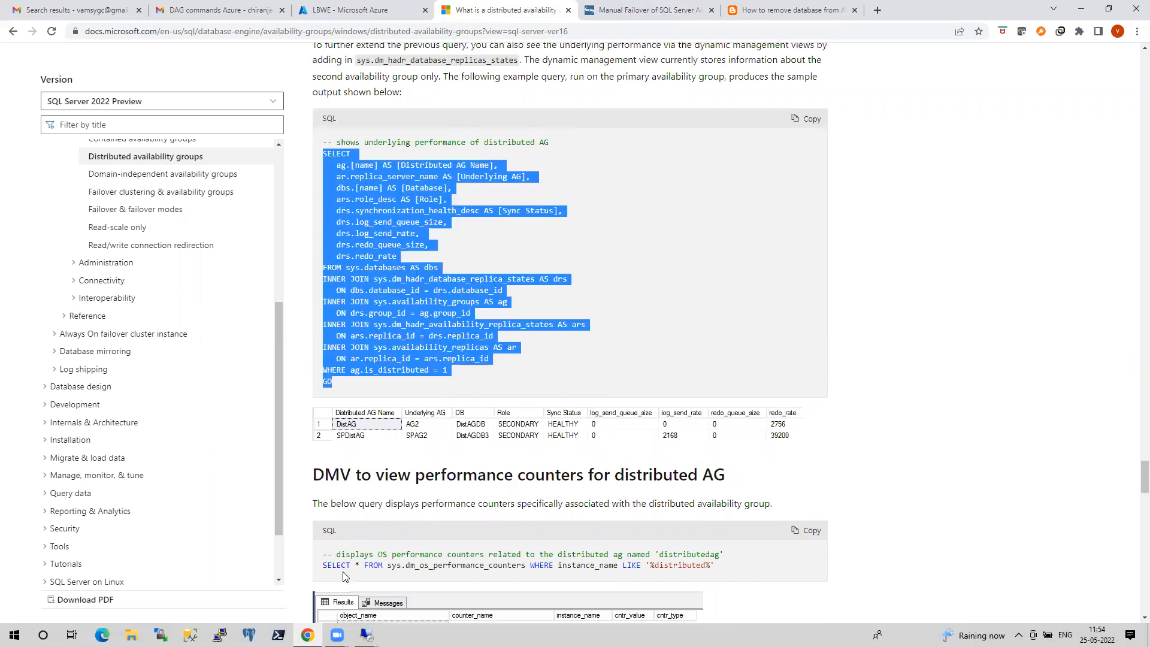
{"action": "left_click", "coordinate": [367, 635]}
{"action": "left_click", "coordinate": [343, 572]}
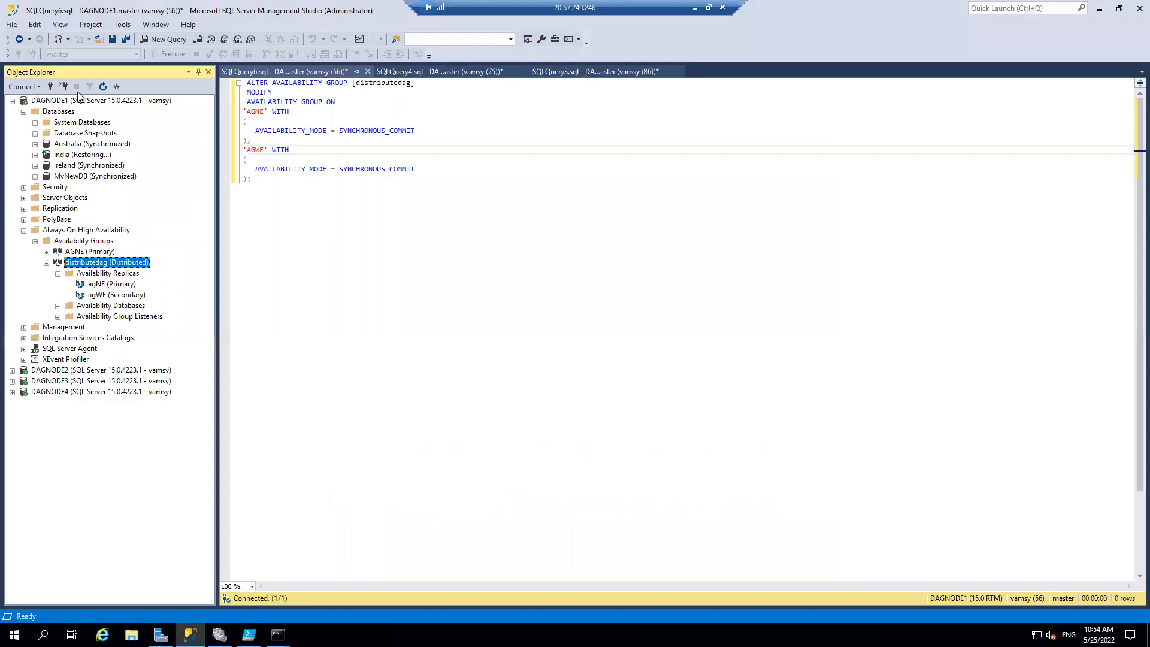
Run the copied distributed AG performance query in a new window, then close it
{"action": "left_click", "coordinate": [595, 71]}
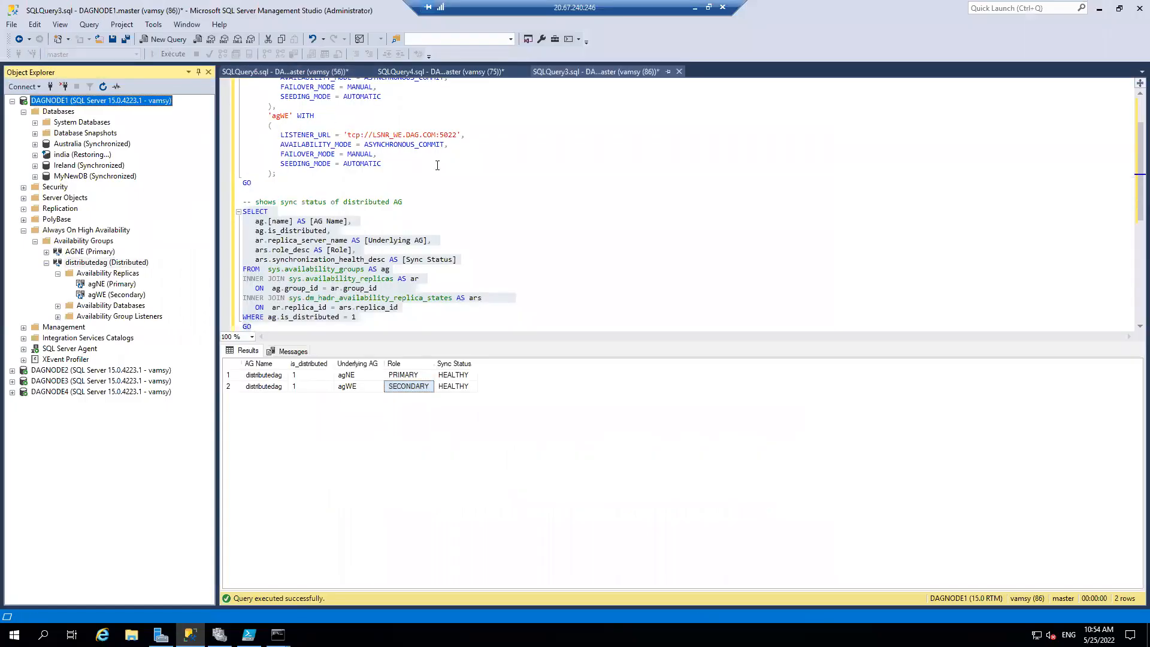
{"action": "key", "text": "ctrl+v"}
{"action": "key", "text": "F5"}
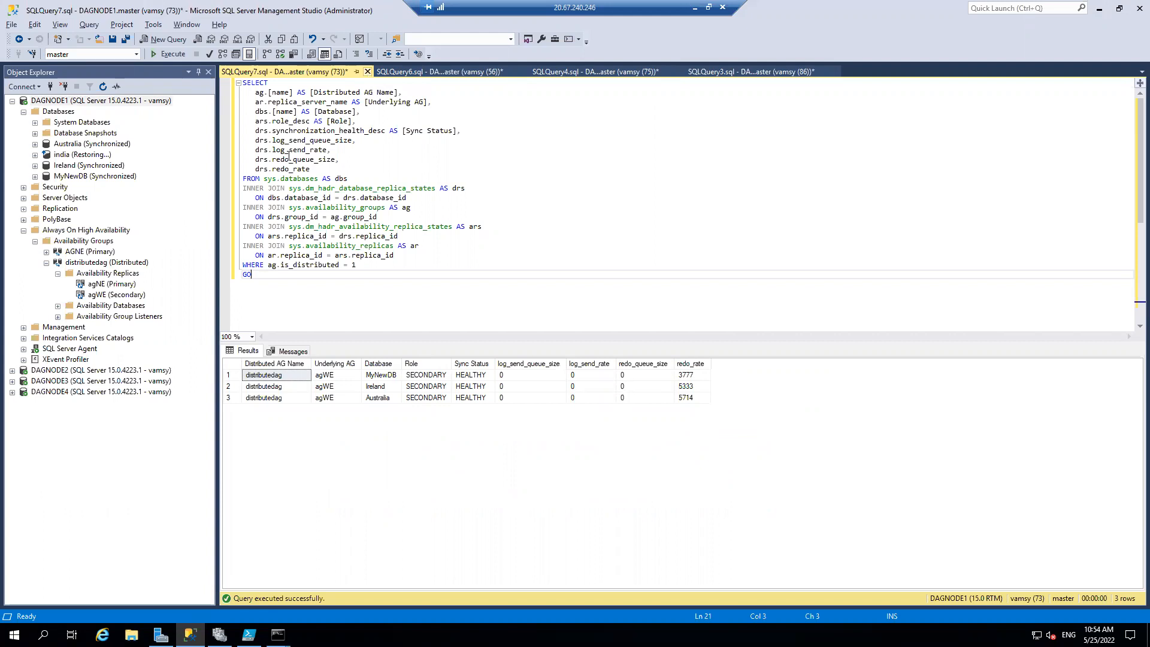
{"action": "key", "text": "ctrl+F4"}
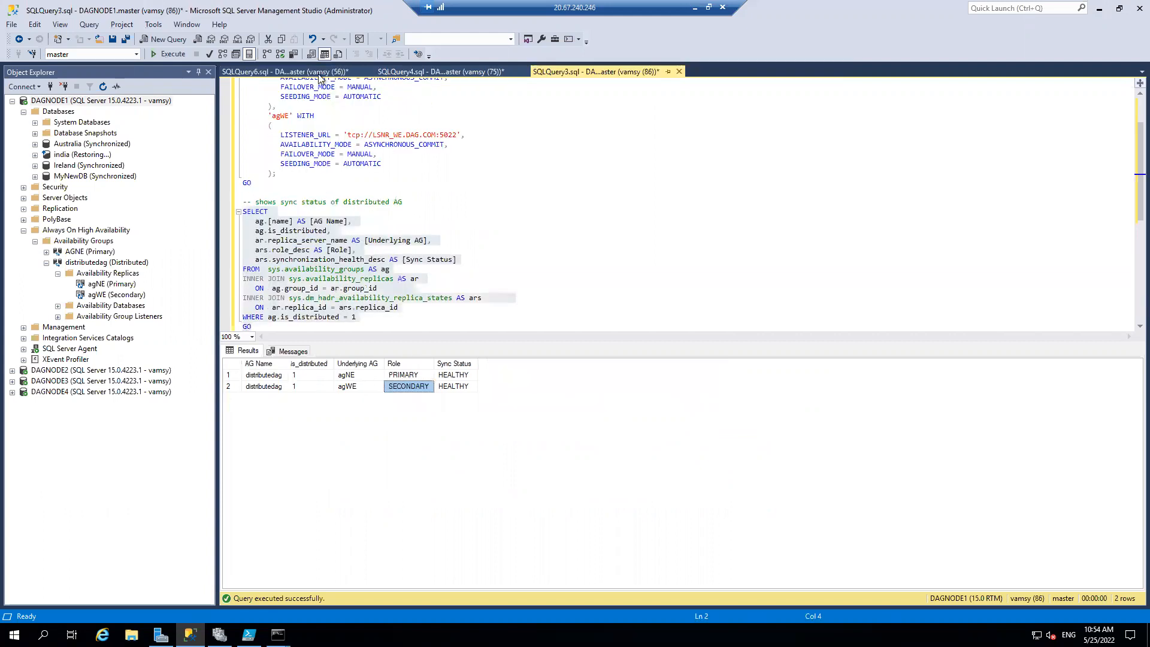
Run the distributedag modify script setting AGNE and AGWE to SYNCHRONOUS_COMMIT
{"action": "left_click", "coordinate": [319, 73]}
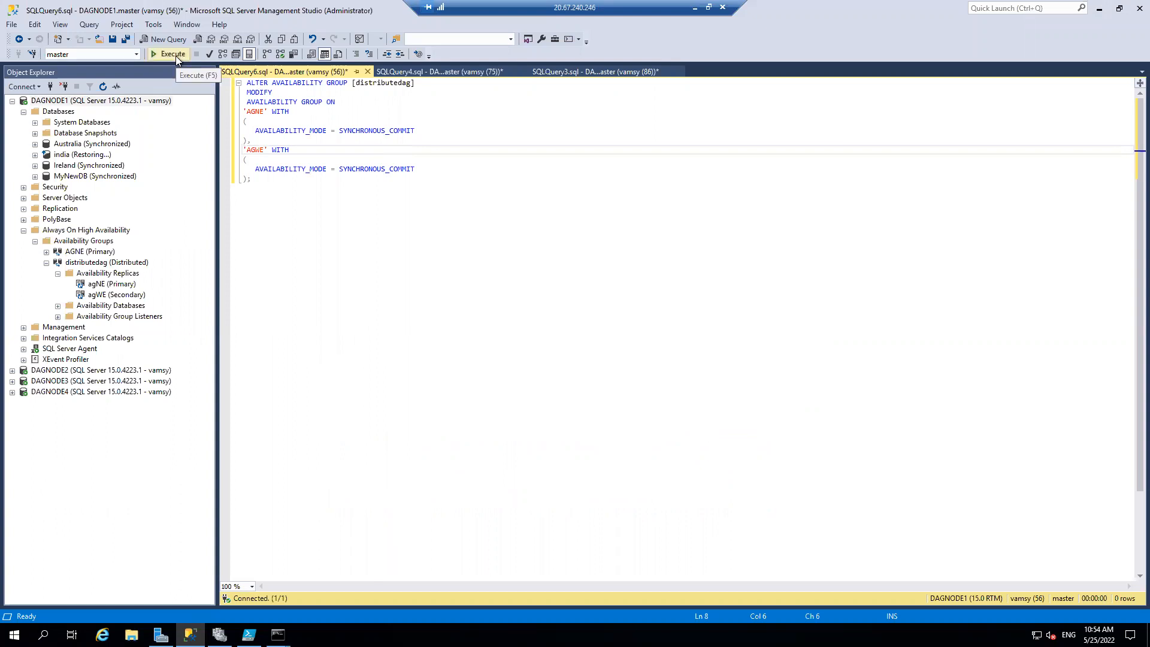
{"action": "key", "text": "F5"}
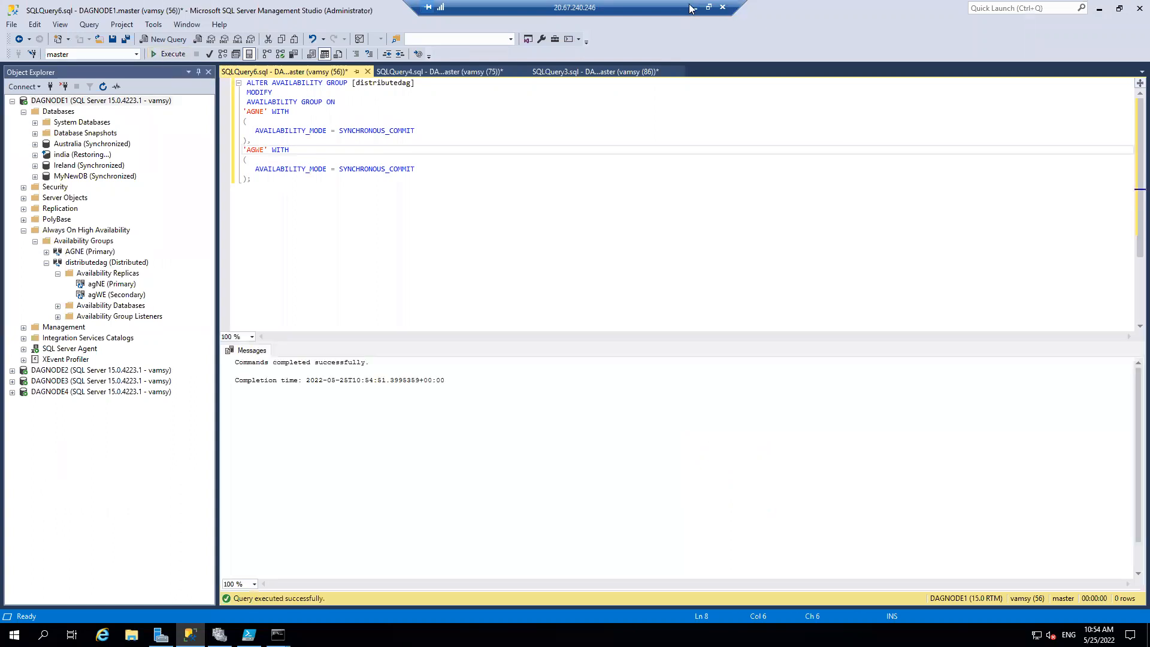
{"action": "left_click", "coordinate": [693, 7]}
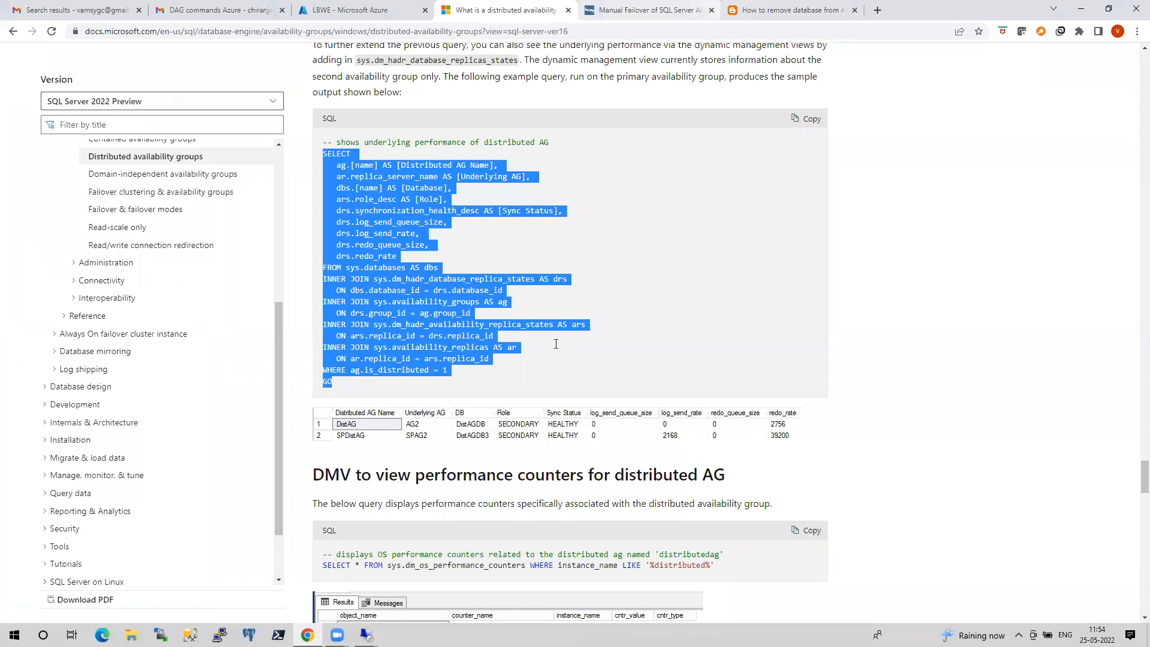
Scroll the MSSQLTips failover article to the Step #3 verification queries and select them
{"action": "key", "text": "ctrl+Tab"}
{"action": "scroll", "coordinate": [556, 344], "scroll_direction": "down", "scroll_amount": 8}
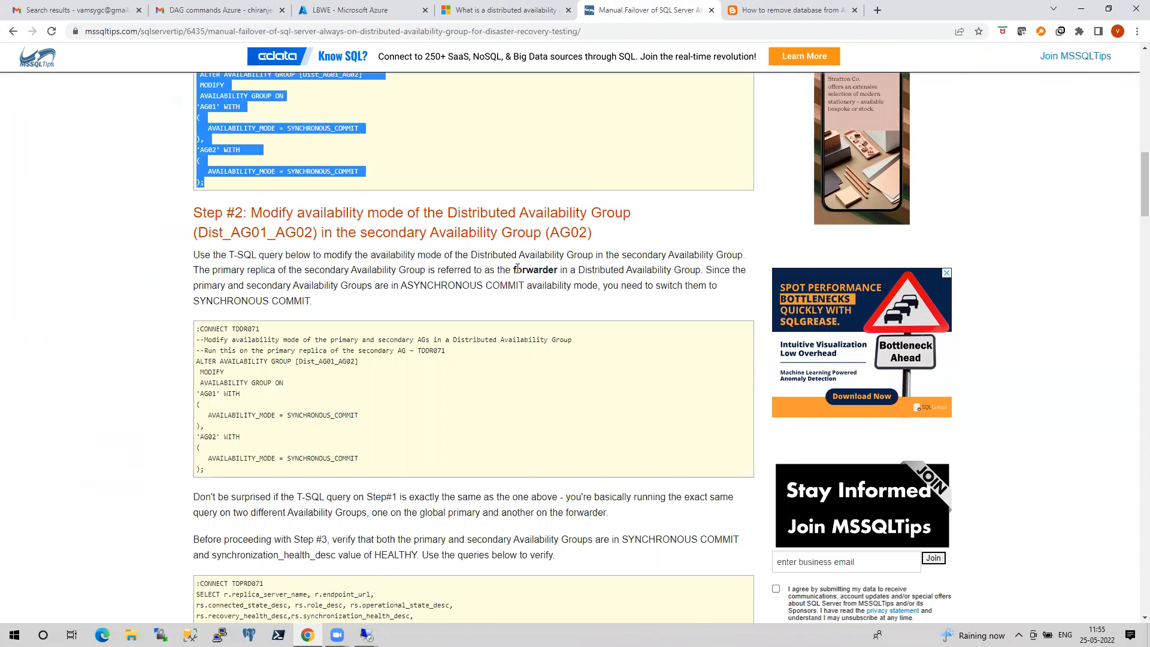
{"action": "left_click_drag", "start_coordinate": [514, 270], "coordinate": [548, 270]}
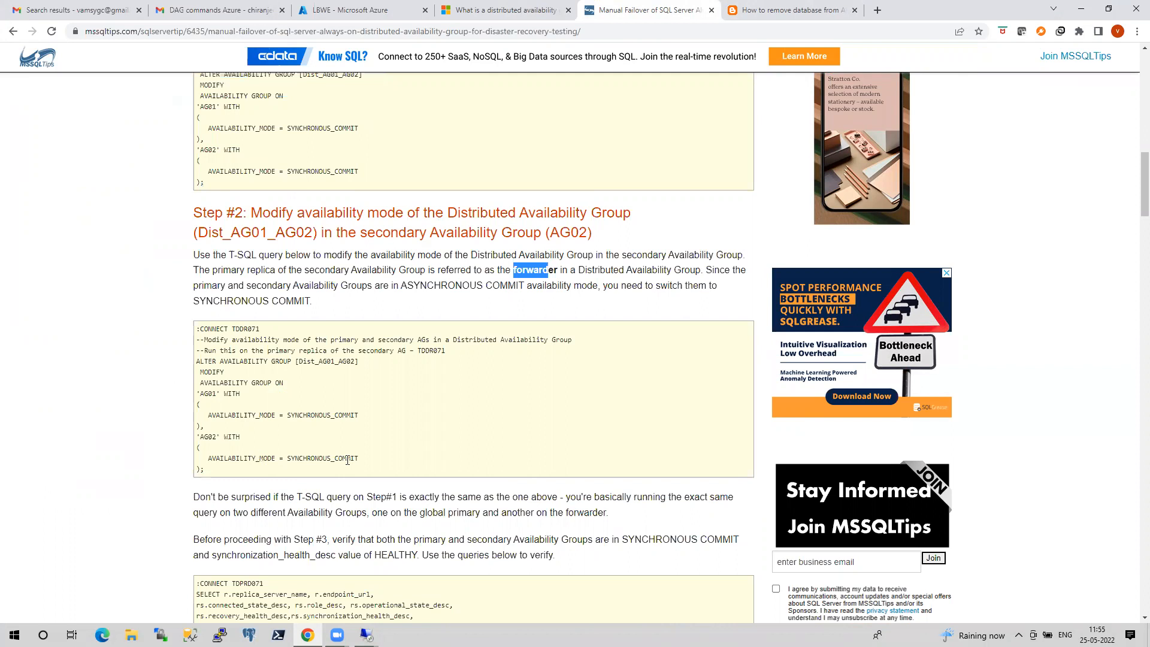
{"action": "left_click", "coordinate": [374, 621]}
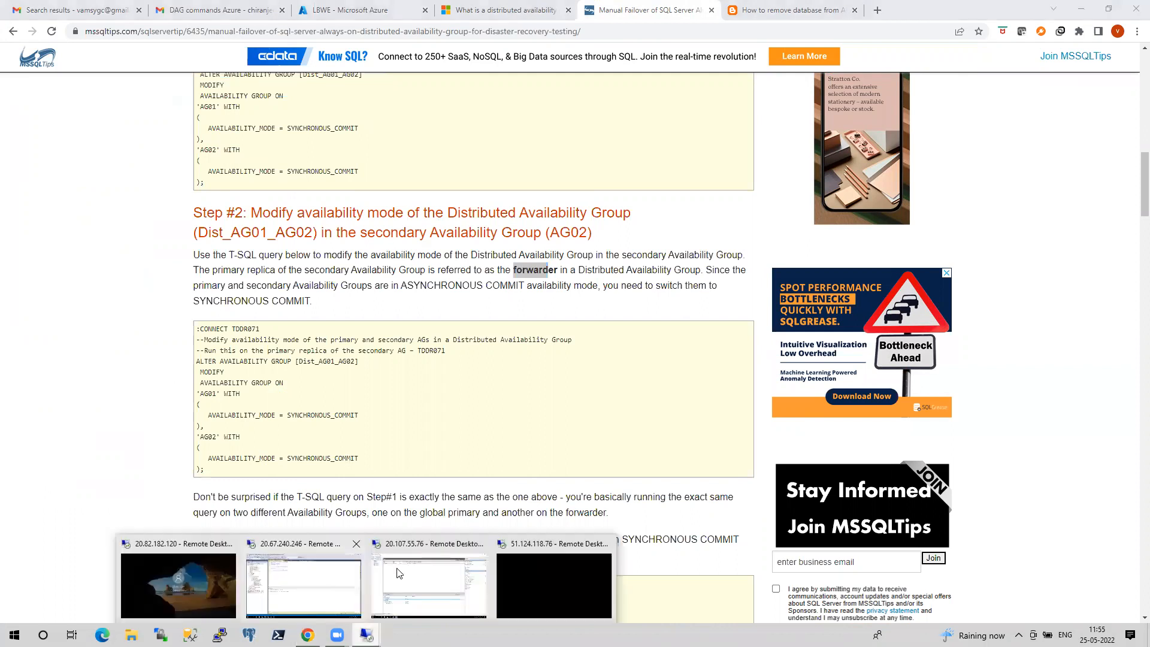
{"action": "left_click", "coordinate": [347, 508]}
{"action": "scroll", "coordinate": [352, 509], "scroll_direction": "down", "scroll_amount": 7}
{"action": "scroll", "coordinate": [392, 521], "scroll_direction": "down", "scroll_amount": 2}
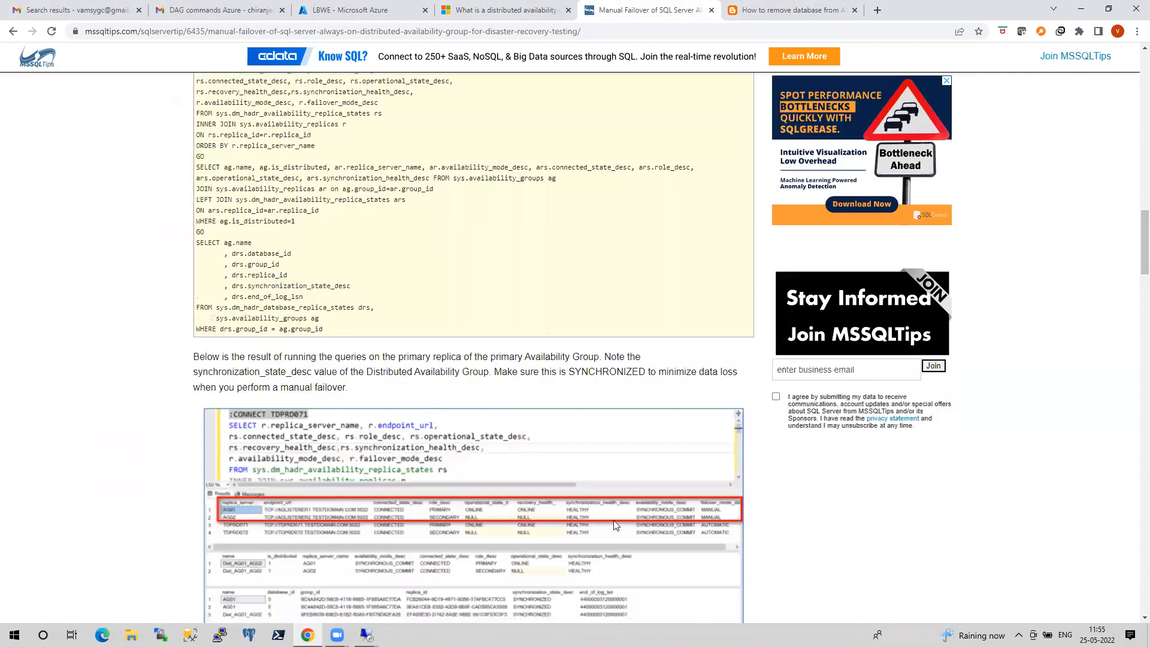
{"action": "left_click_drag", "start_coordinate": [242, 148], "coordinate": [194, 148]}
{"action": "key", "text": "ctrl+c"}
{"action": "scroll", "coordinate": [217, 153], "scroll_direction": "up", "scroll_amount": 1}
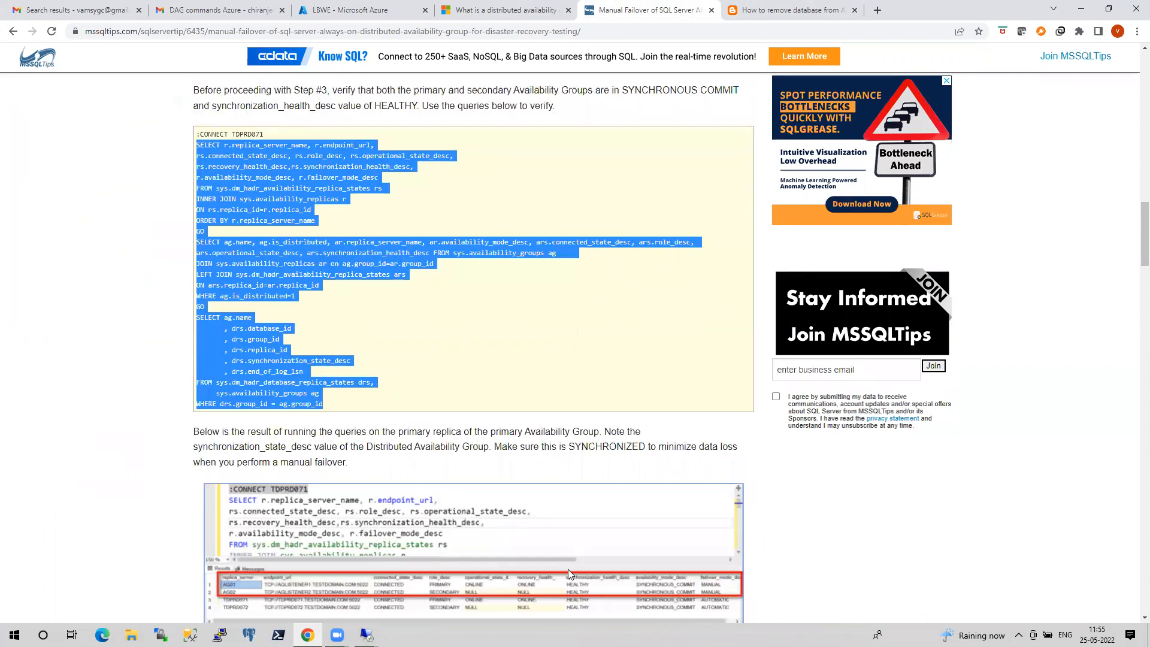
Back in the remote SSMS session, open a new query on DAGNODE1
{"action": "left_click", "coordinate": [366, 635]}
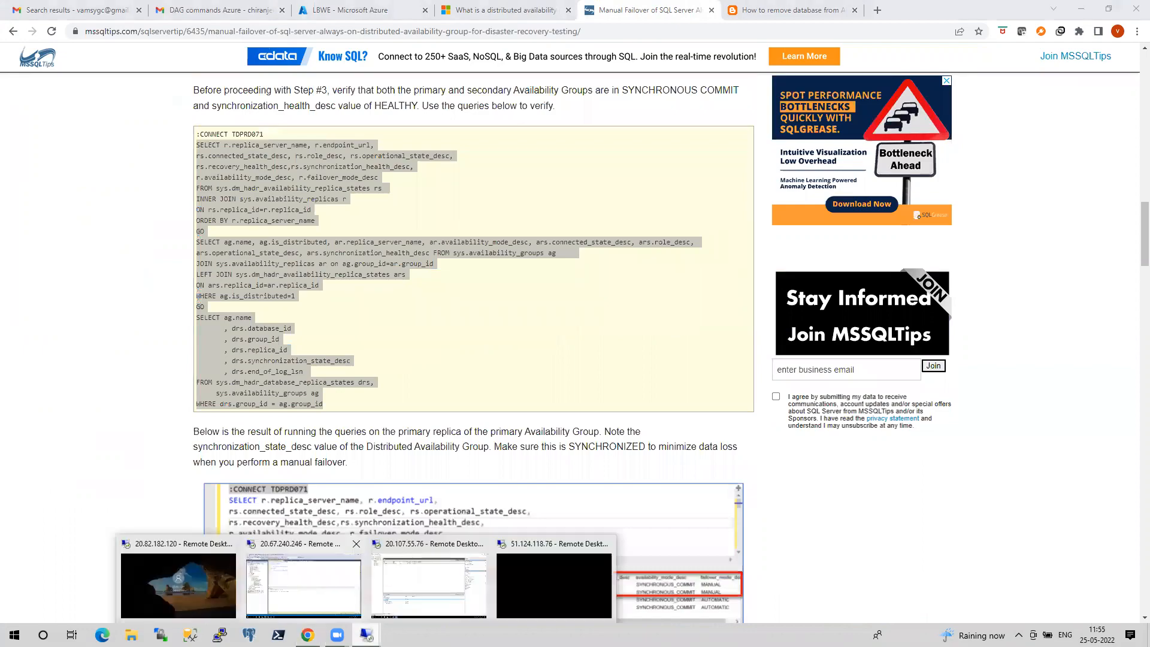
{"action": "left_click", "coordinate": [303, 584]}
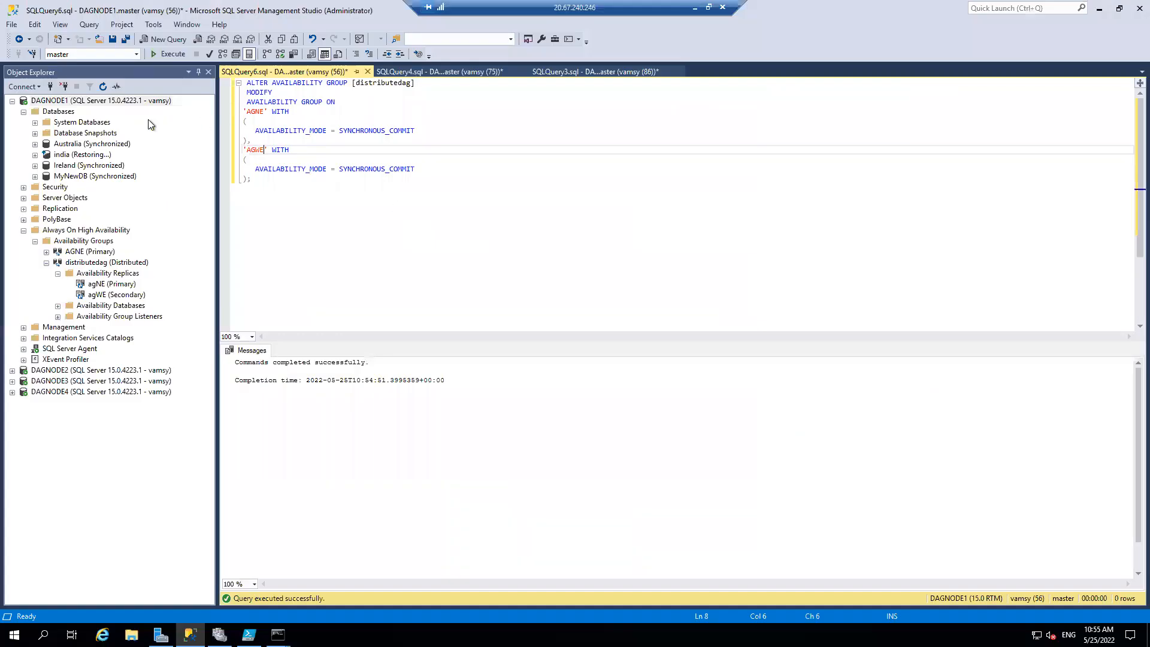
{"action": "left_click", "coordinate": [109, 101]}
{"action": "left_click", "coordinate": [174, 40]}
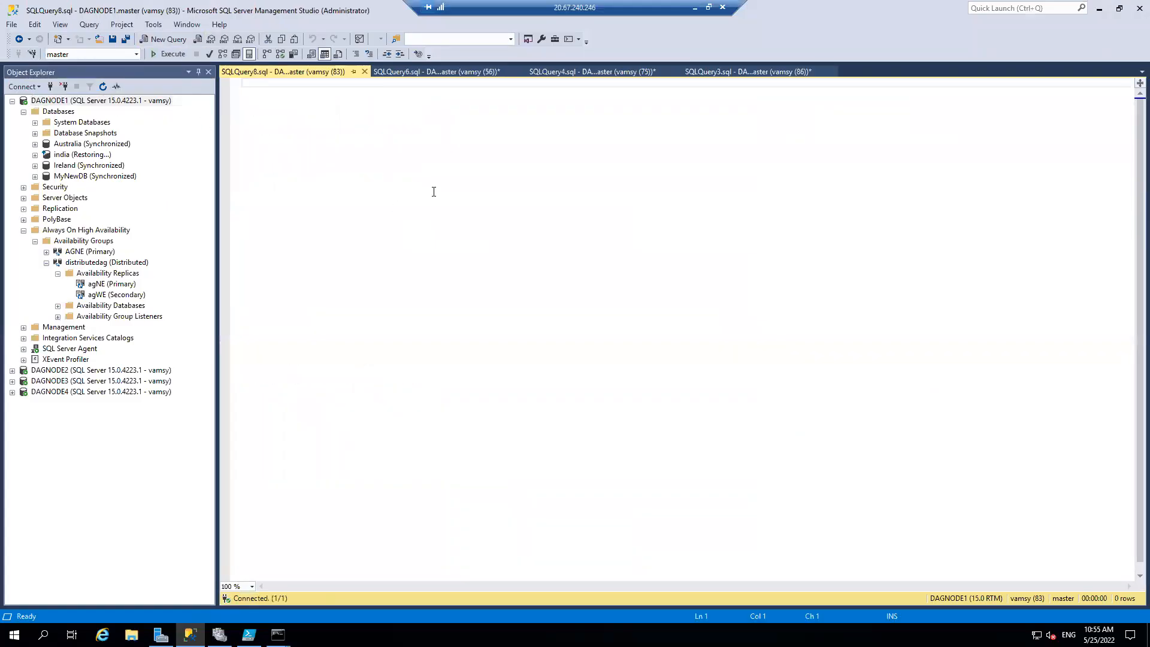
Run the verification queries and mark both replicas' availability mode results
{"action": "key", "text": "ctrl+v"}
{"action": "key", "text": "F5"}
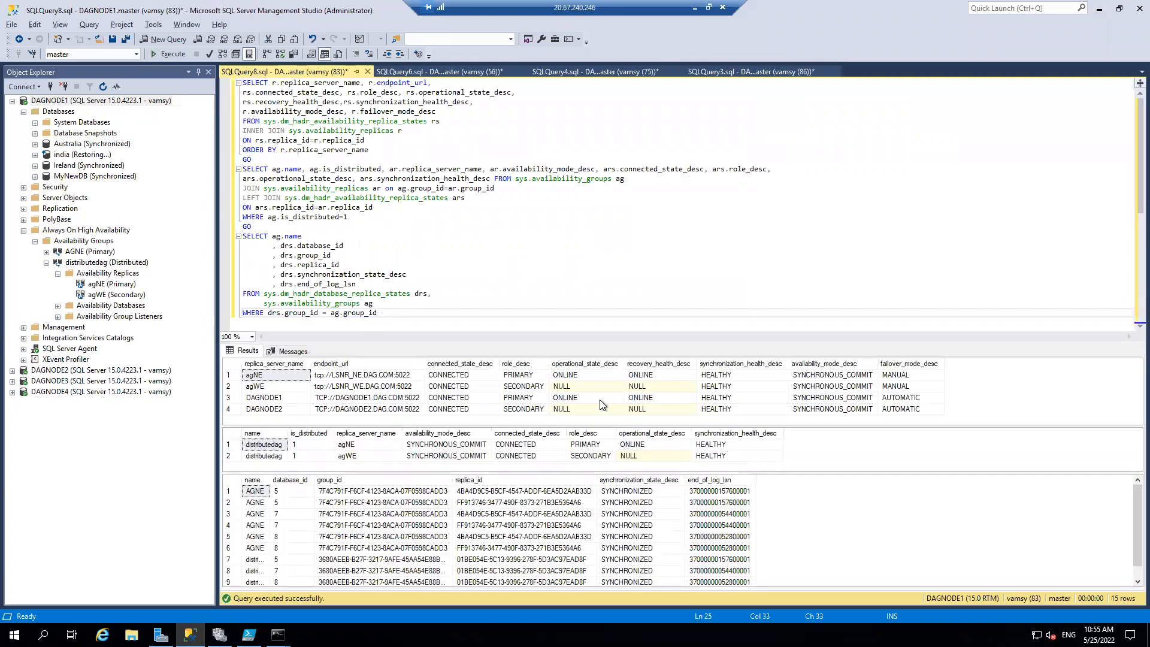
{"action": "left_click", "coordinate": [811, 377]}
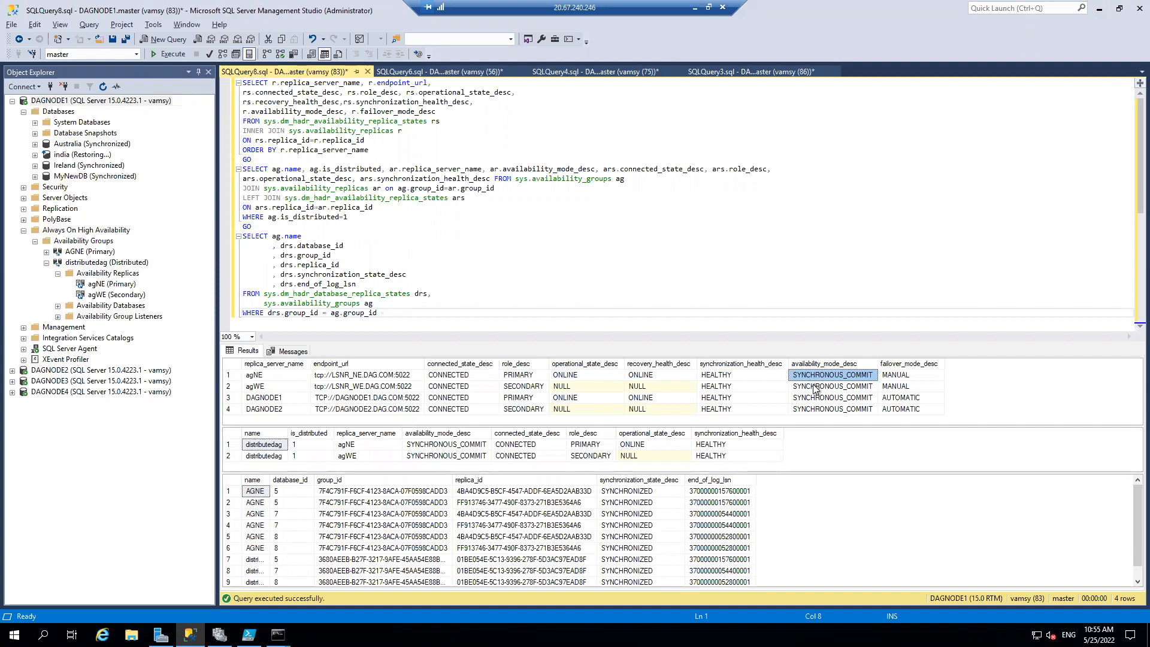
{"action": "left_click_drag", "start_coordinate": [811, 384], "coordinate": [815, 388]}
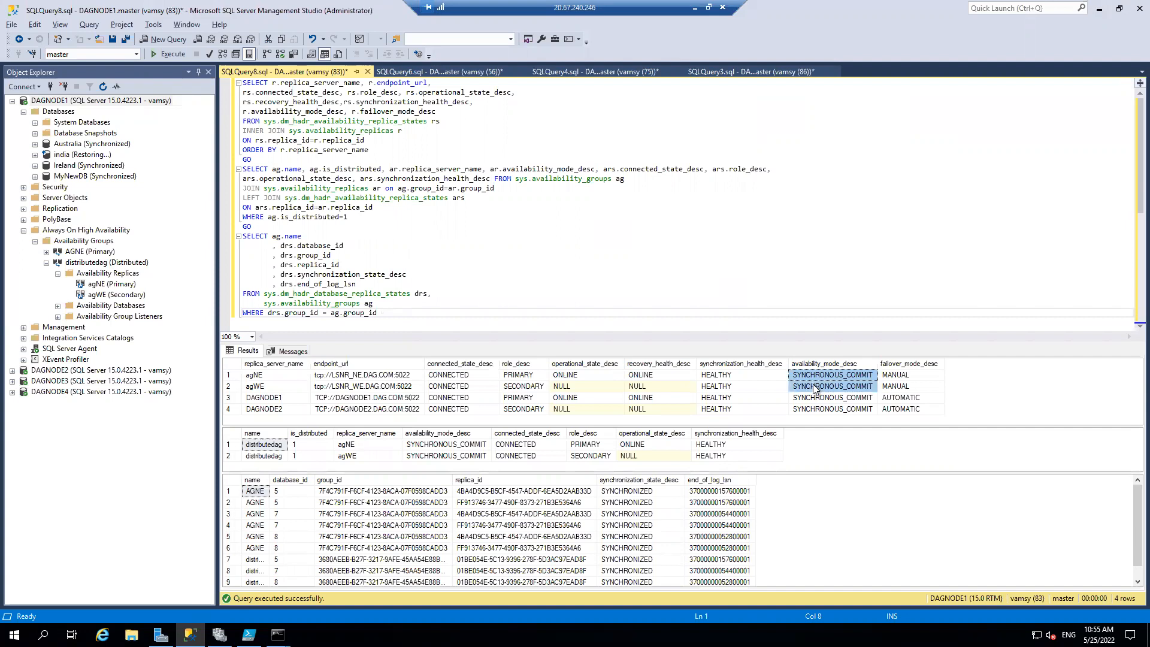
Switch AGNE and AGWE to ASYNCHRONOUS_COMMIT, run the script, and confirm via the verification queries
{"action": "left_click", "coordinate": [437, 72]}
{"action": "left_click", "coordinate": [340, 132]}
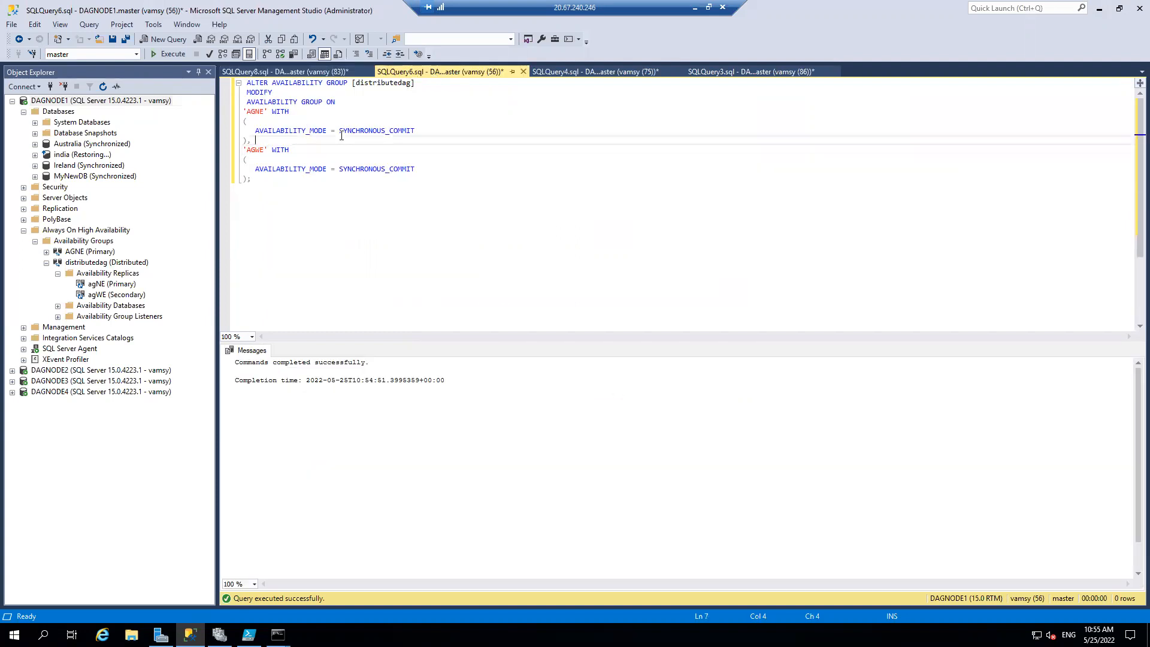
{"action": "type", "text": "A"}
{"action": "left_click", "coordinate": [339, 169]}
{"action": "type", "text": "A"}
{"action": "key", "text": "F5"}
{"action": "left_click", "coordinate": [304, 73]}
{"action": "key", "text": "F5"}
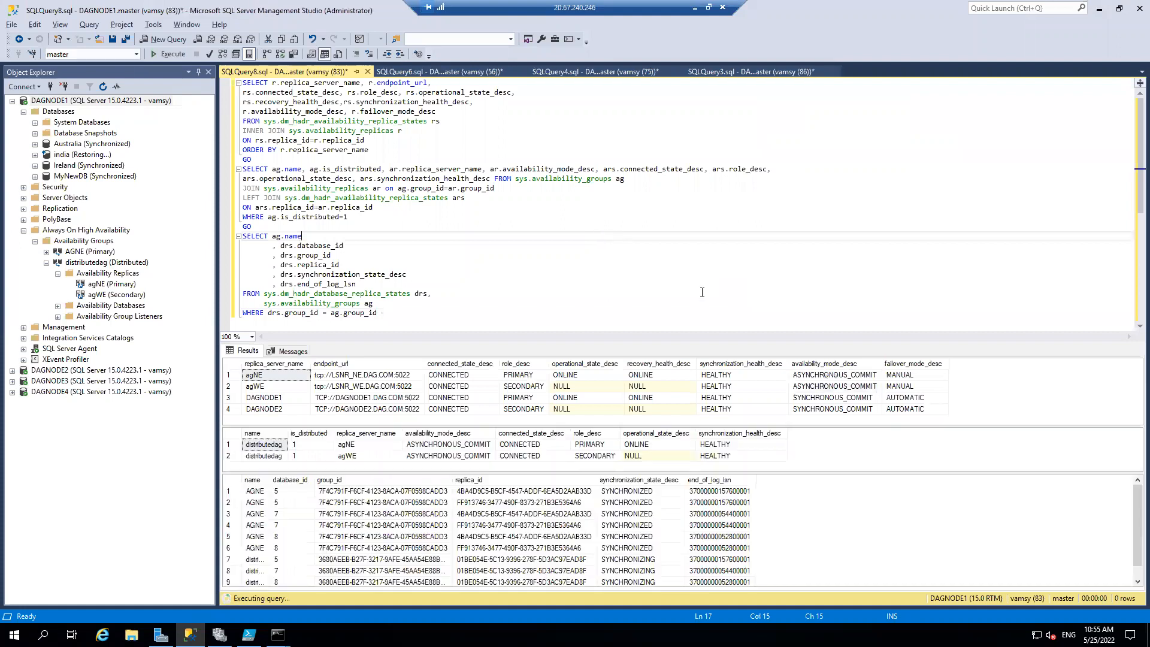
{"action": "left_click_drag", "start_coordinate": [808, 375], "coordinate": [810, 388]}
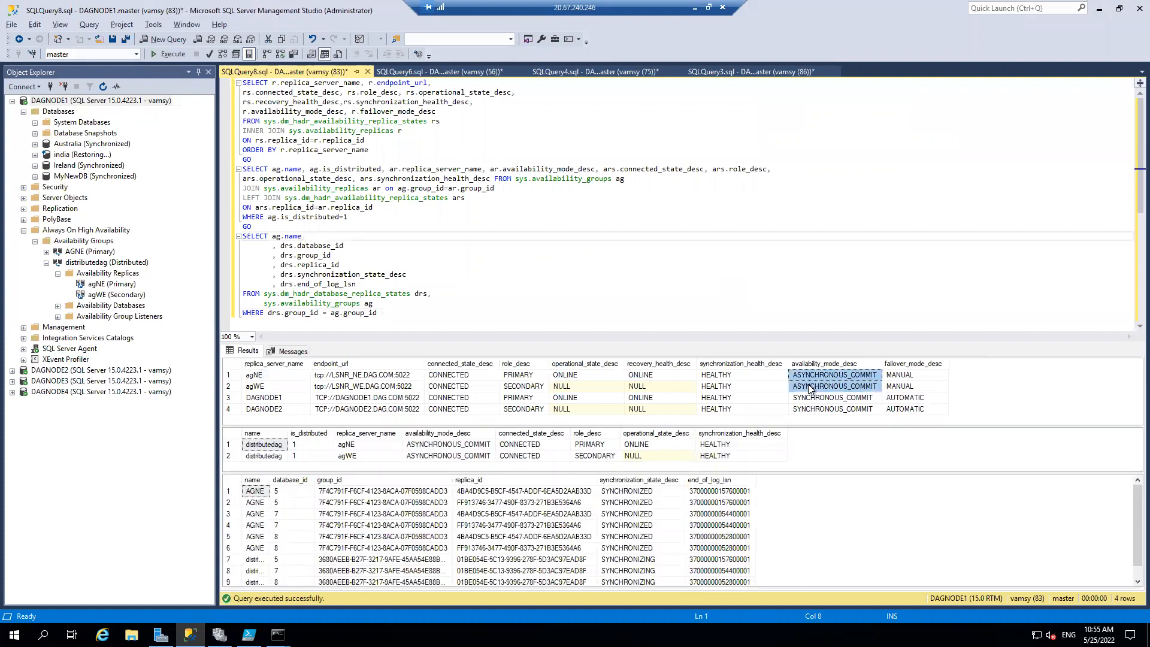
Revert AGNE and AGWE to SYNCHRONOUS_COMMIT and rerun the modify script
{"action": "left_click", "coordinate": [437, 72]}
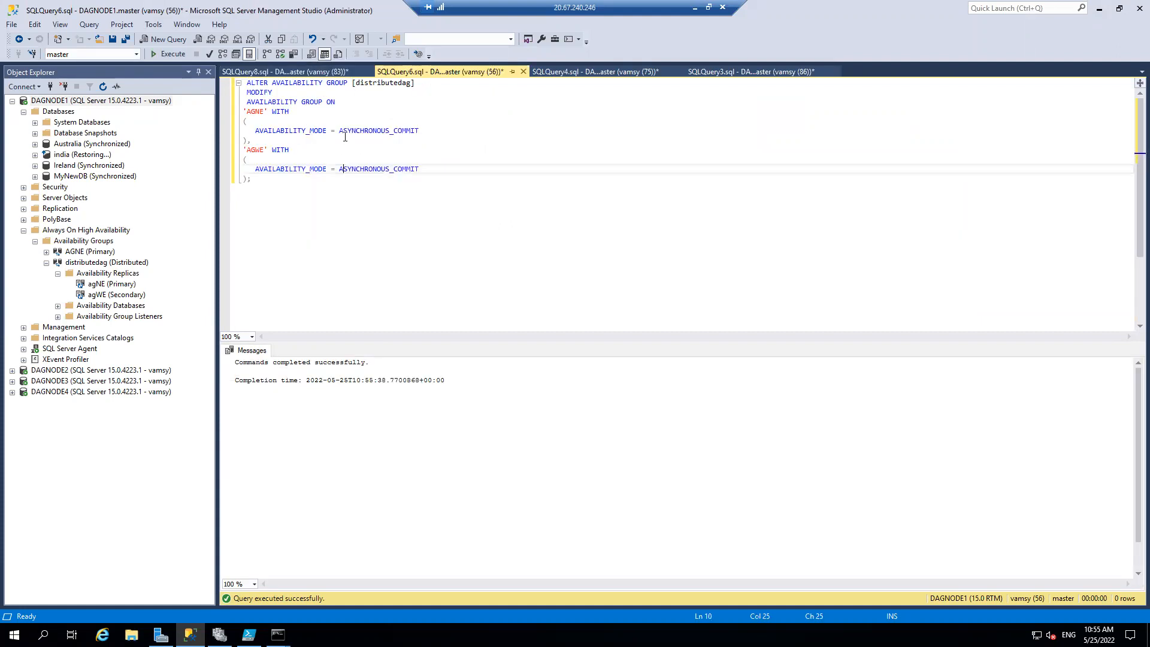
{"action": "key", "text": "Up"}
{"action": "key", "text": "Up"}
{"action": "key", "text": "Up"}
{"action": "key", "text": "Up"}
{"action": "key", "text": "BackSpace"}
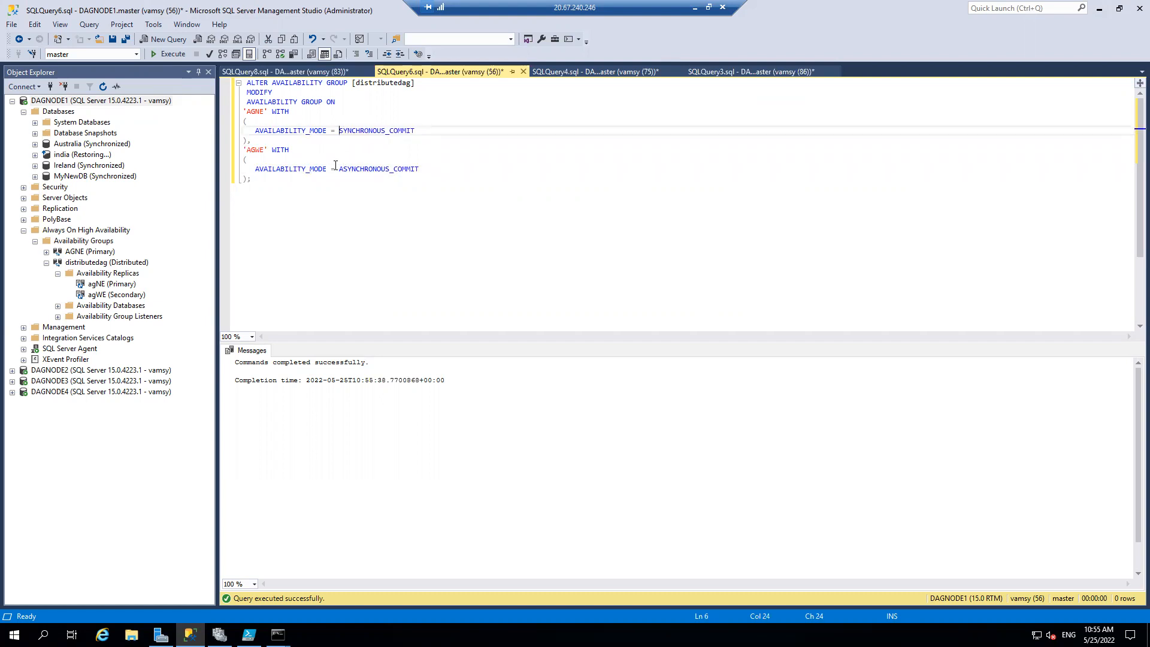
{"action": "key", "text": "Down"}
{"action": "key", "text": "Down"}
{"action": "key", "text": "Down"}
{"action": "key", "text": "Down"}
{"action": "key", "text": "Delete"}
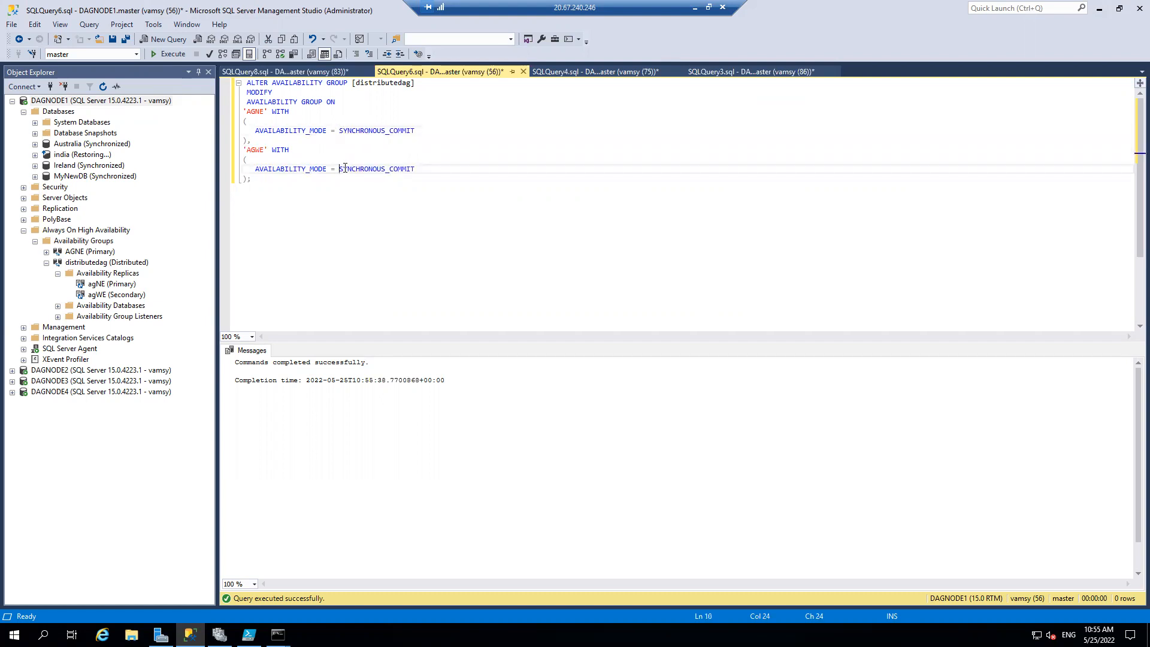
{"action": "key", "text": "F5"}
Clear the verification query text and close SQLQuery8 without saving
{"action": "left_click", "coordinate": [310, 72]}
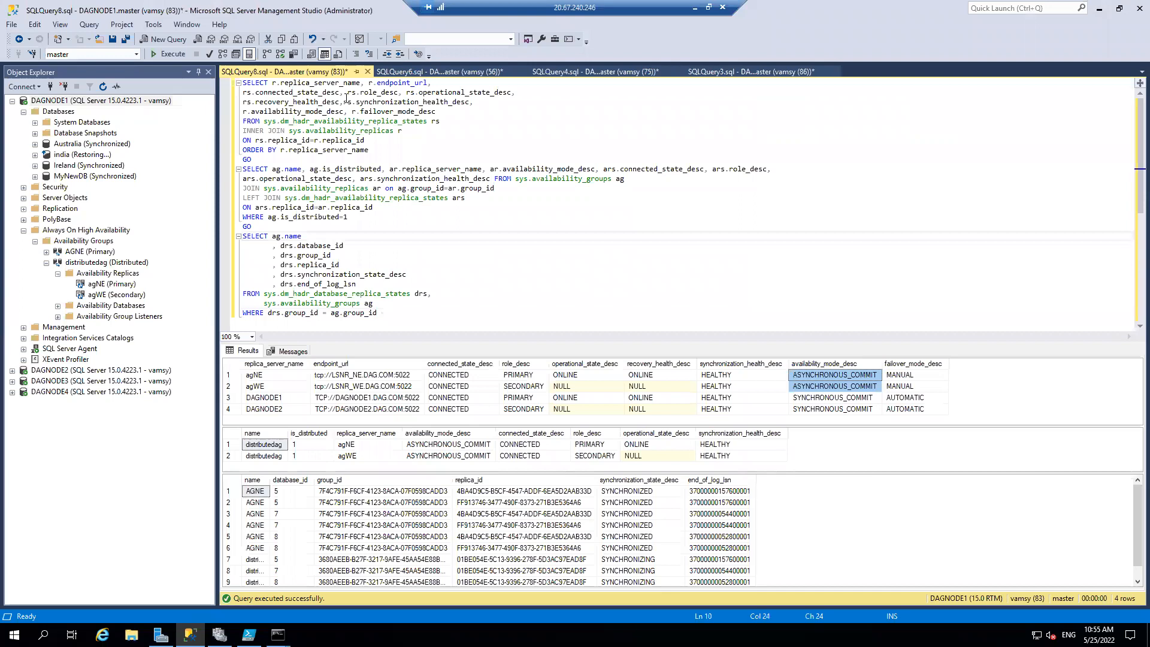
{"action": "left_click", "coordinate": [469, 239]}
{"action": "key", "text": "ctrl+a"}
{"action": "key", "text": "Delete"}
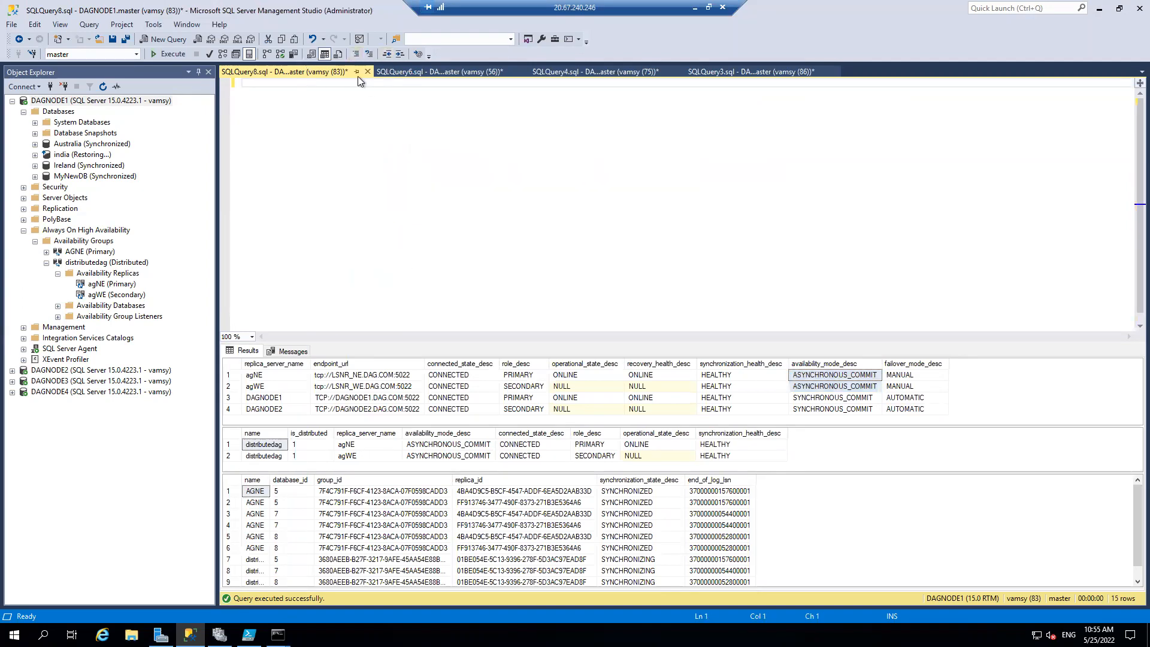
{"action": "left_click", "coordinate": [368, 72]}
{"action": "left_click", "coordinate": [617, 391]}
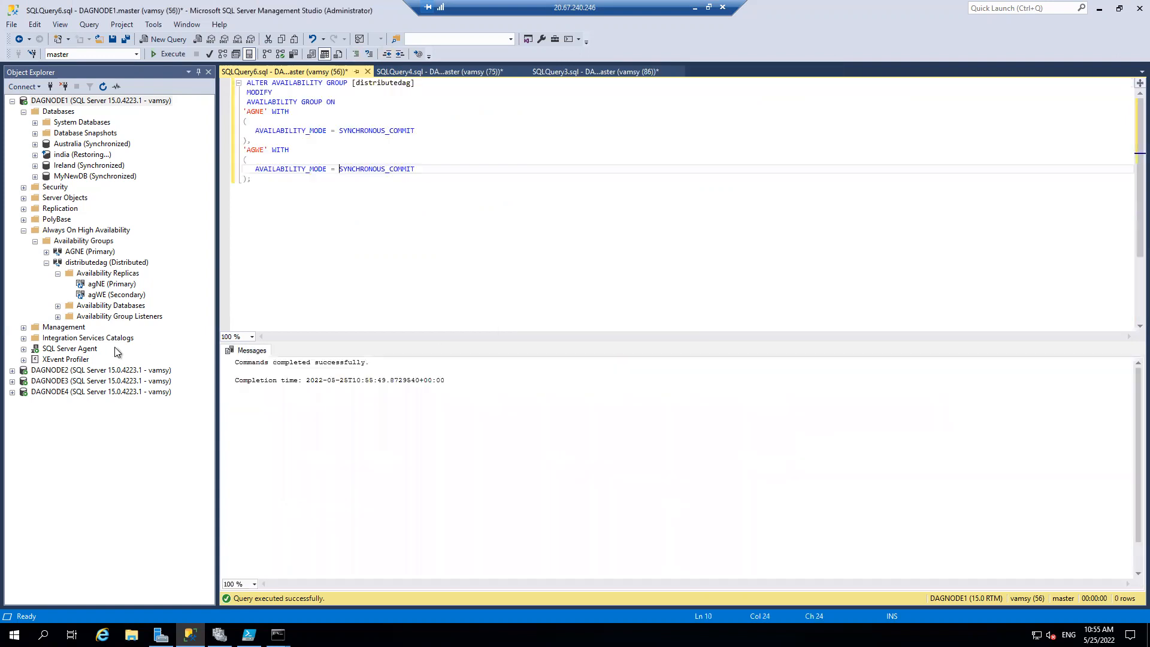
Open a new query connected to DAGNODE3
{"action": "left_click", "coordinate": [99, 382]}
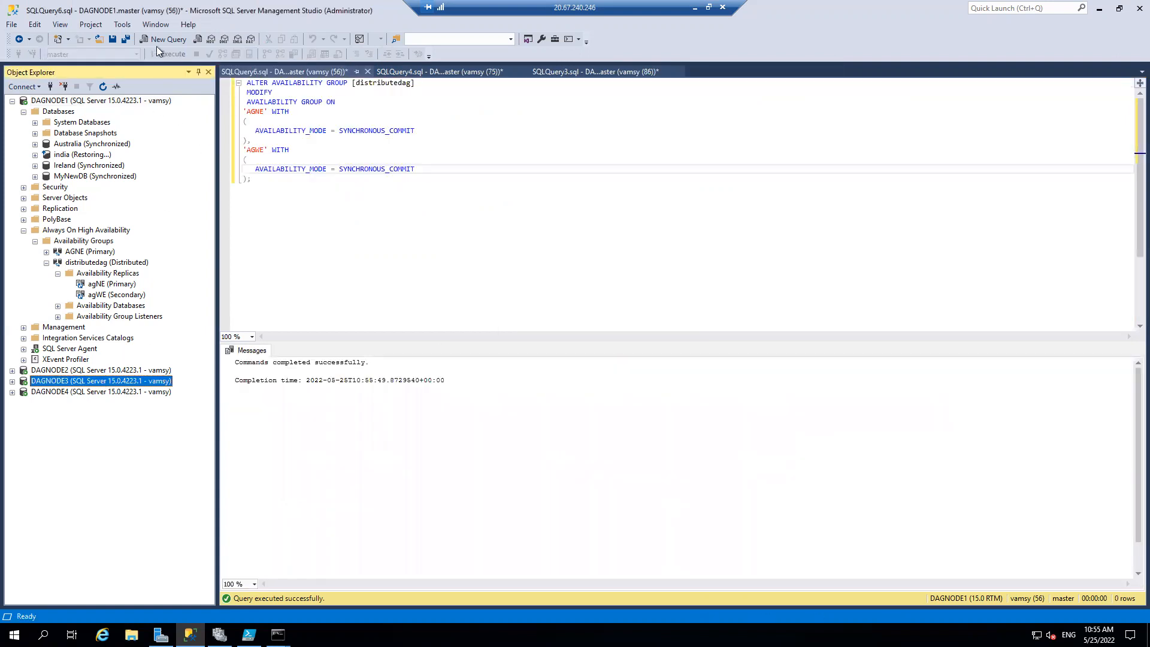
{"action": "key", "text": "ctrl+n"}
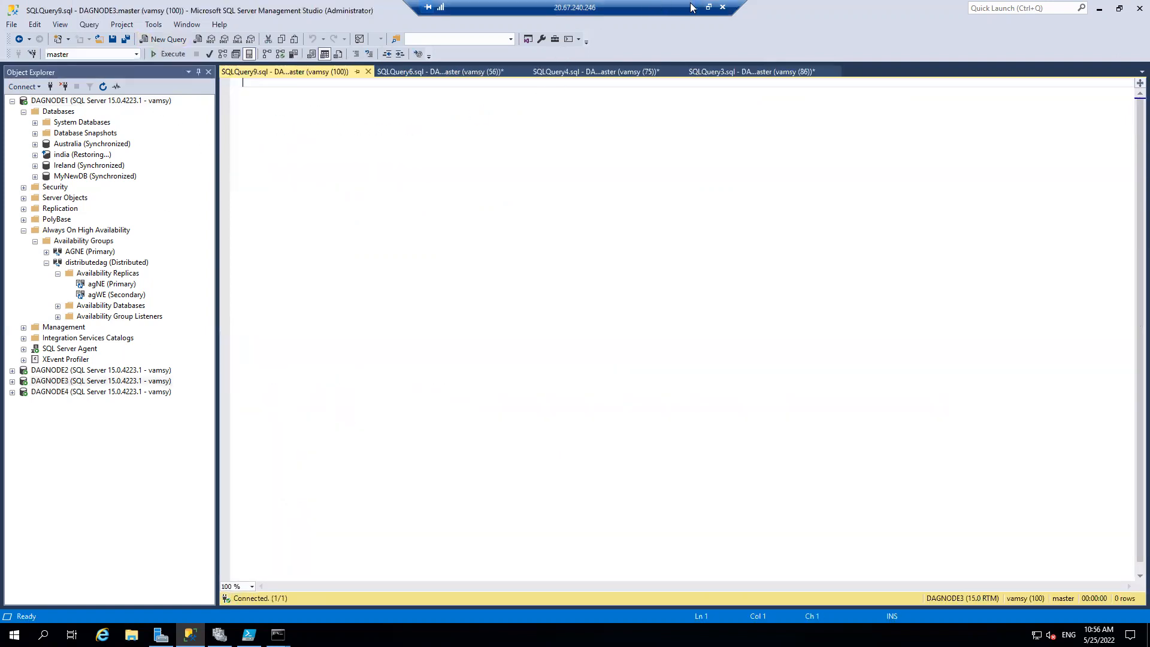
{"action": "key", "text": "alt+Tab"}
{"action": "scroll", "coordinate": [276, 344], "scroll_direction": "up", "scroll_amount": 3}
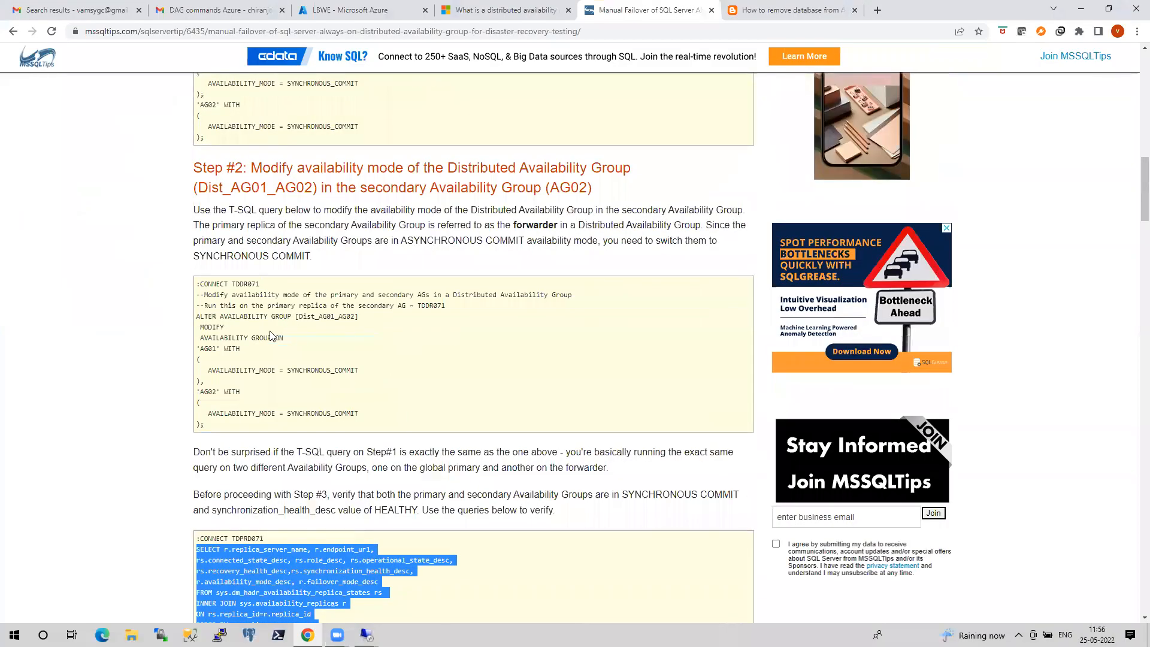
{"action": "scroll", "coordinate": [361, 281], "scroll_direction": "up", "scroll_amount": 1}
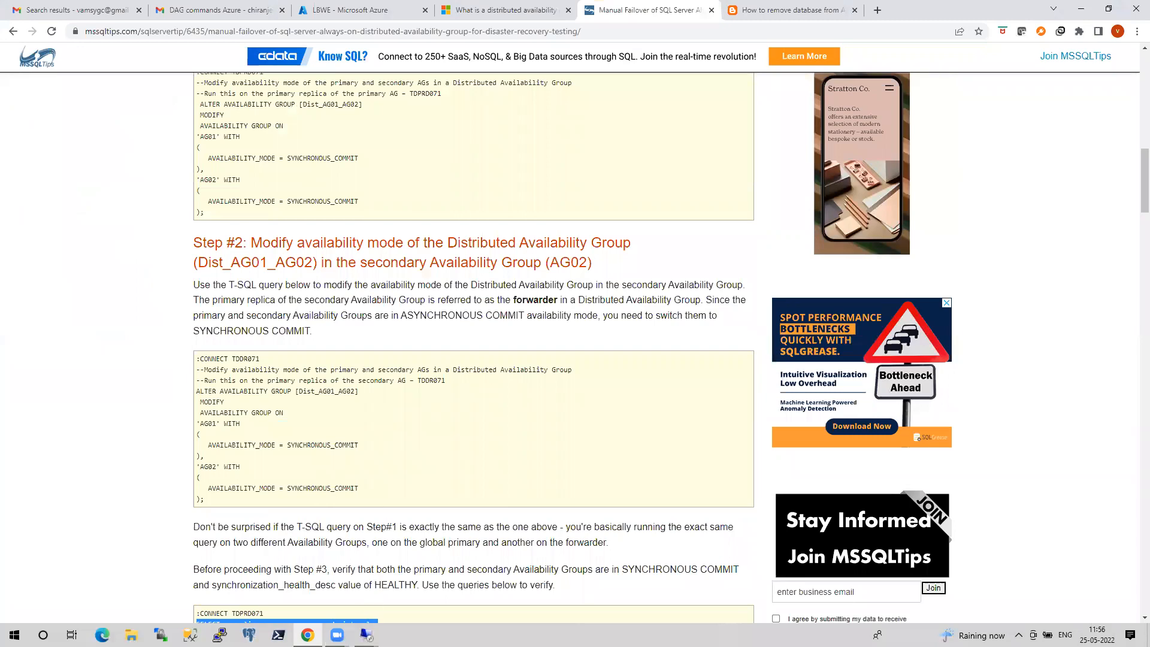
{"action": "mouse_move", "coordinate": [366, 635]}
{"action": "left_click", "coordinate": [334, 578]}
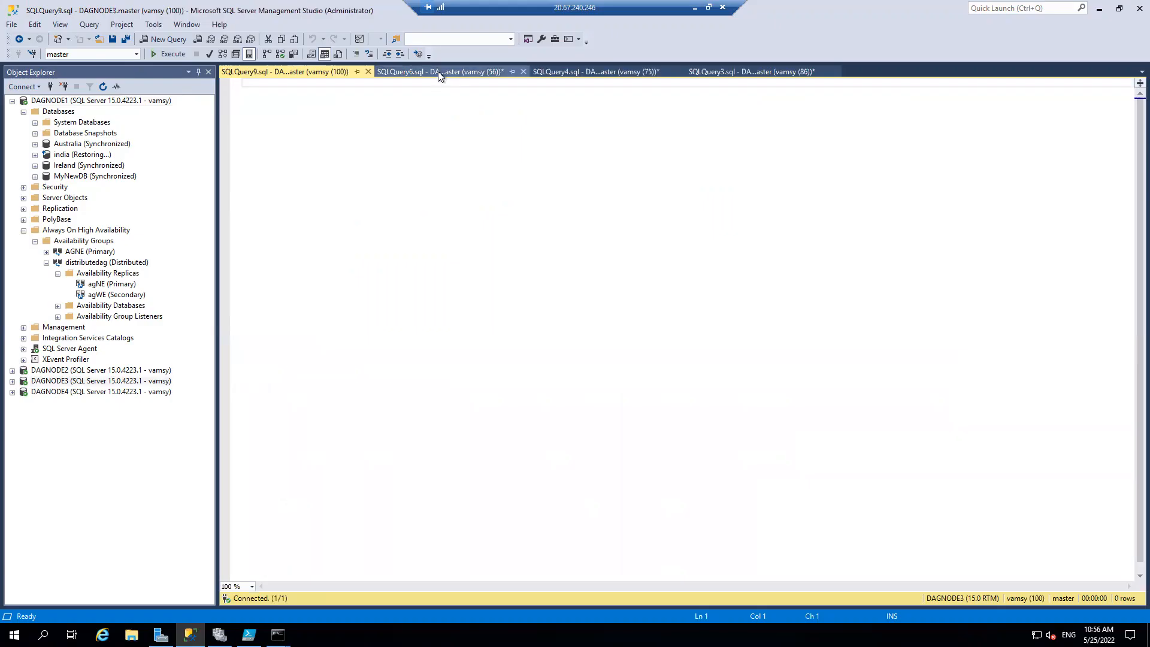
Copy the synchronous-commit modify script into the DAGNODE3 query, run it, and open another blank query
{"action": "left_click", "coordinate": [438, 71]}
{"action": "left_click_drag", "start_coordinate": [252, 179], "coordinate": [243, 102]}
{"action": "left_click", "coordinate": [261, 204]}
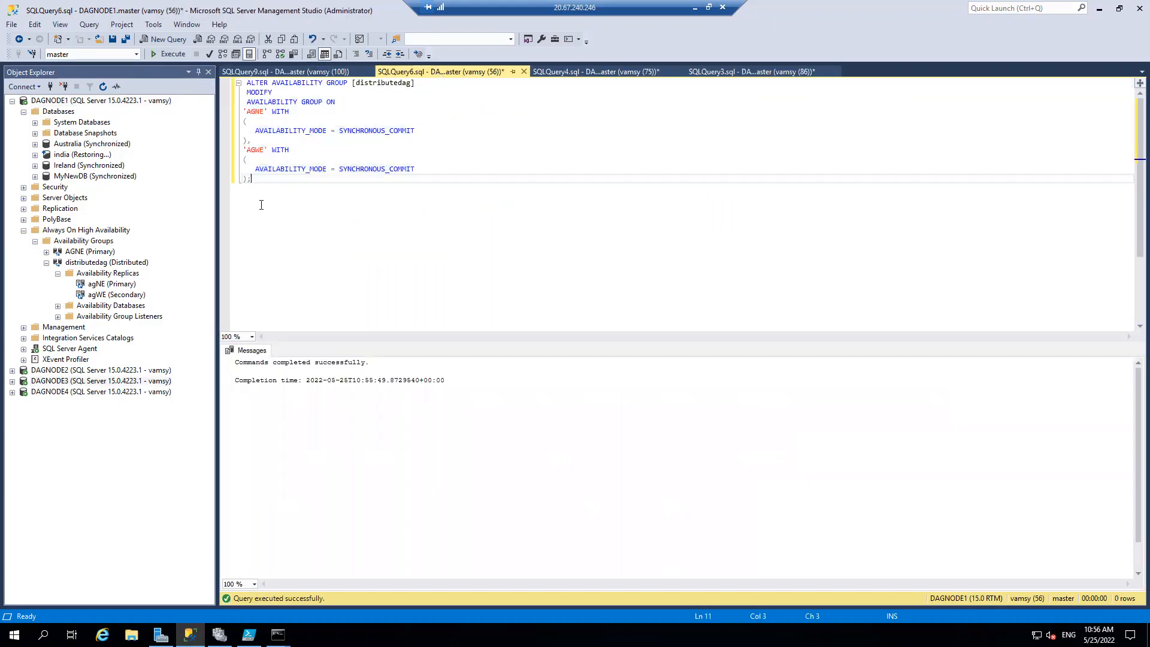
{"action": "left_click_drag", "start_coordinate": [252, 178], "coordinate": [223, 76]}
{"action": "key", "text": "ctrl+c"}
{"action": "left_click", "coordinate": [312, 71]}
{"action": "key", "text": "ctrl+v"}
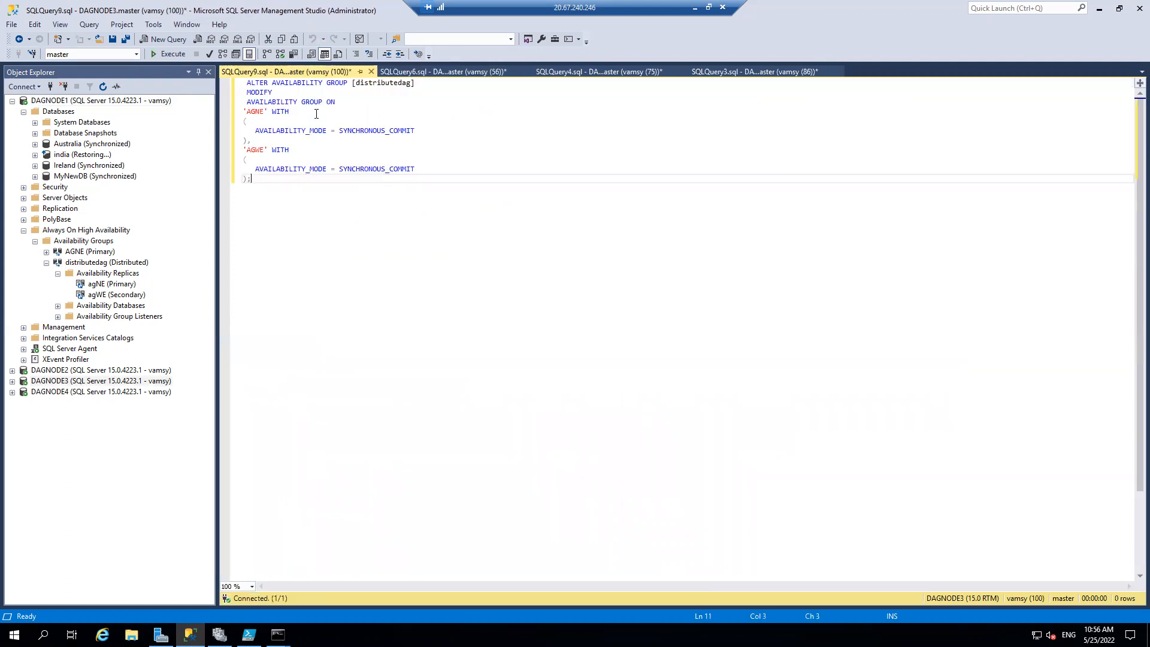
{"action": "key", "text": "F5"}
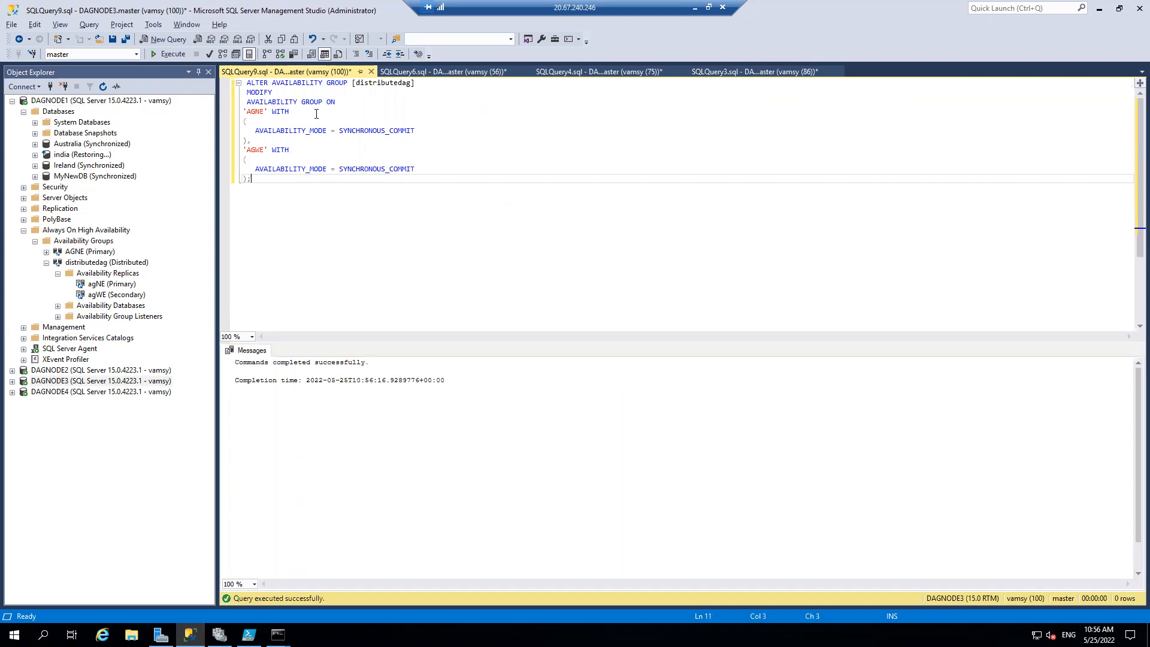
{"action": "left_click", "coordinate": [168, 40]}
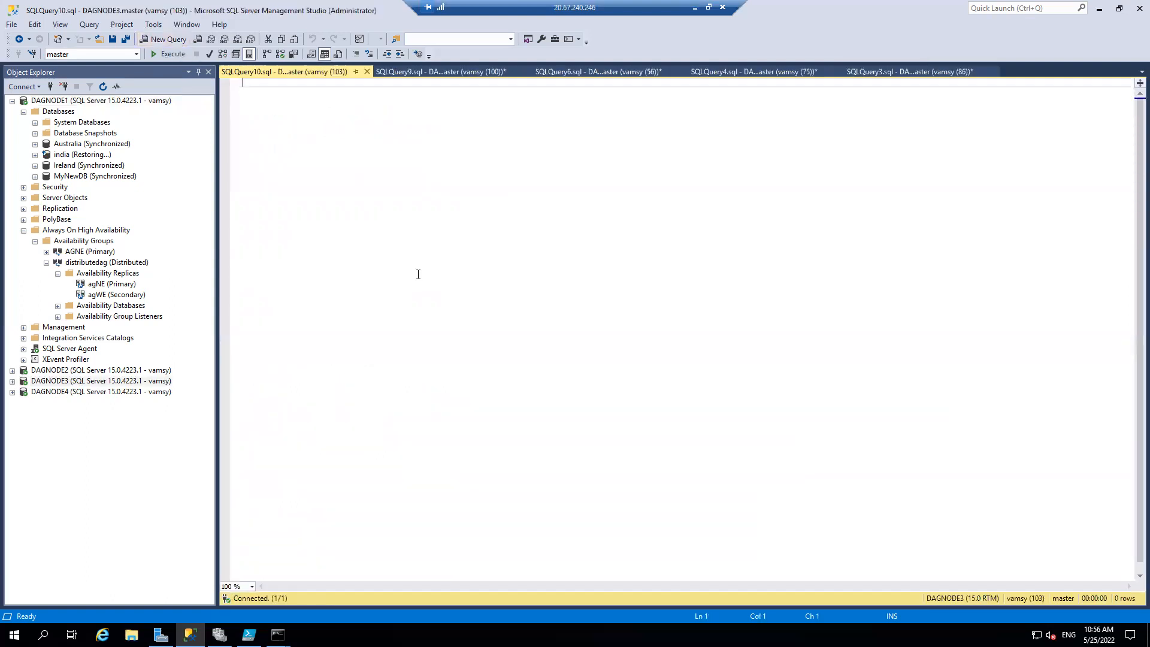
Copy the selected verification query block from the MSSQLTips article
{"action": "left_click", "coordinate": [690, 8]}
{"action": "scroll", "coordinate": [395, 455], "scroll_direction": "down", "scroll_amount": 10}
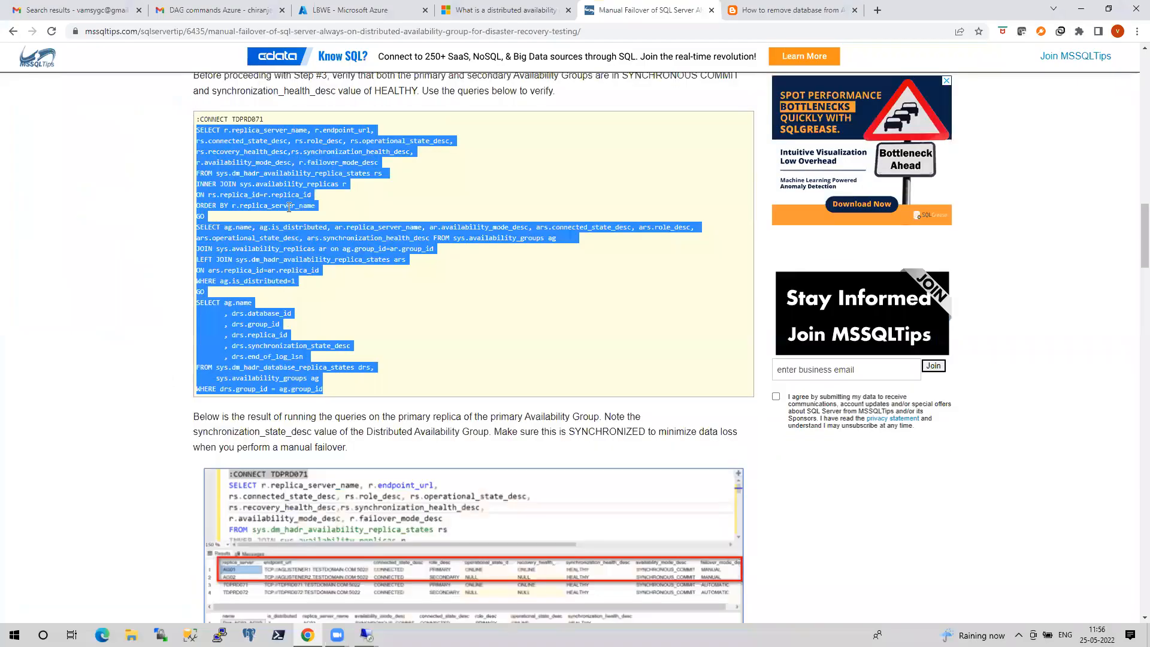
{"action": "right_click", "coordinate": [287, 228]}
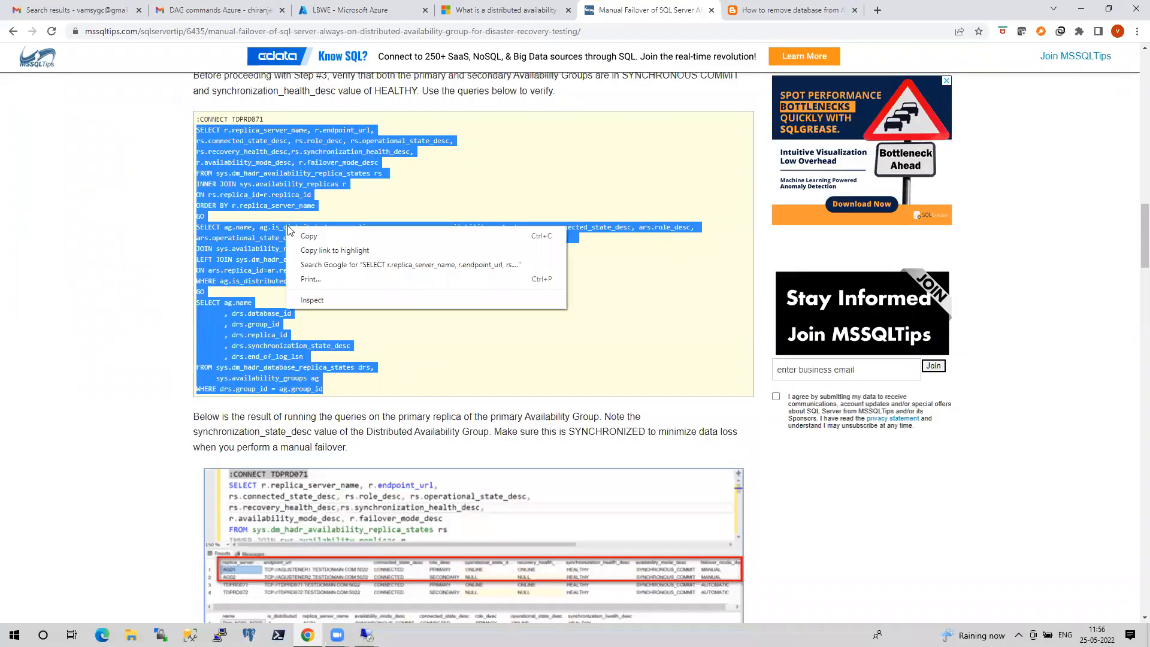
{"action": "left_click", "coordinate": [350, 238]}
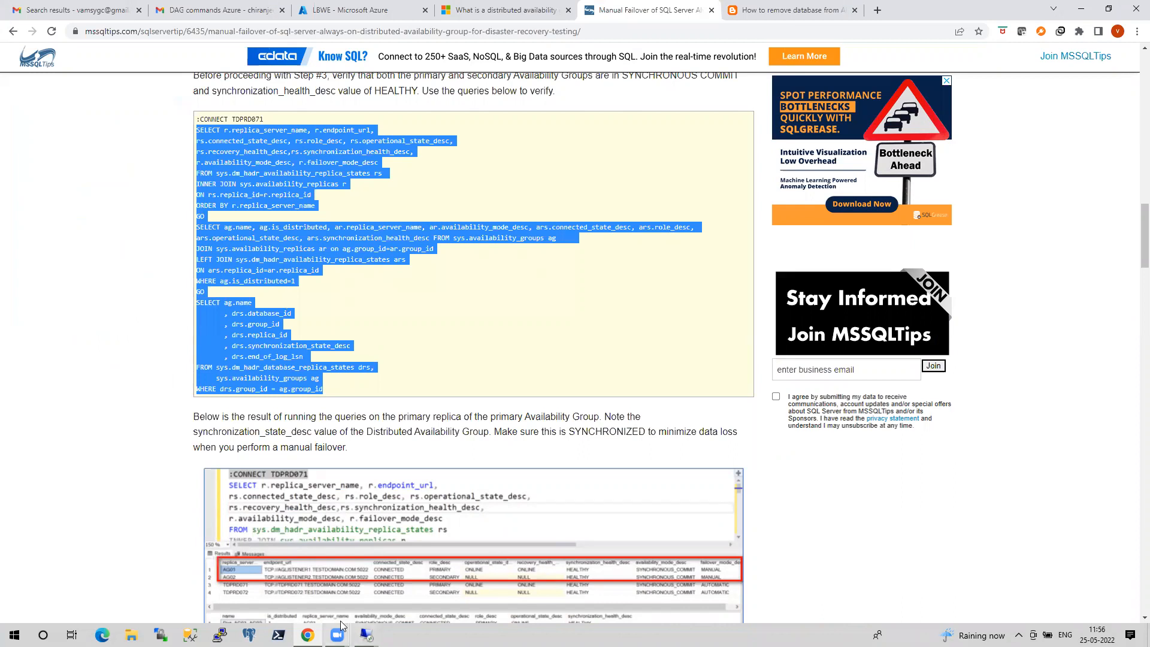
Select the Step #3 SET (ROLE = SECONDARY) statement and return to the remote SSMS session
{"action": "scroll", "coordinate": [391, 532], "scroll_direction": "down", "scroll_amount": 3}
{"action": "scroll", "coordinate": [391, 532], "scroll_direction": "down", "scroll_amount": 6}
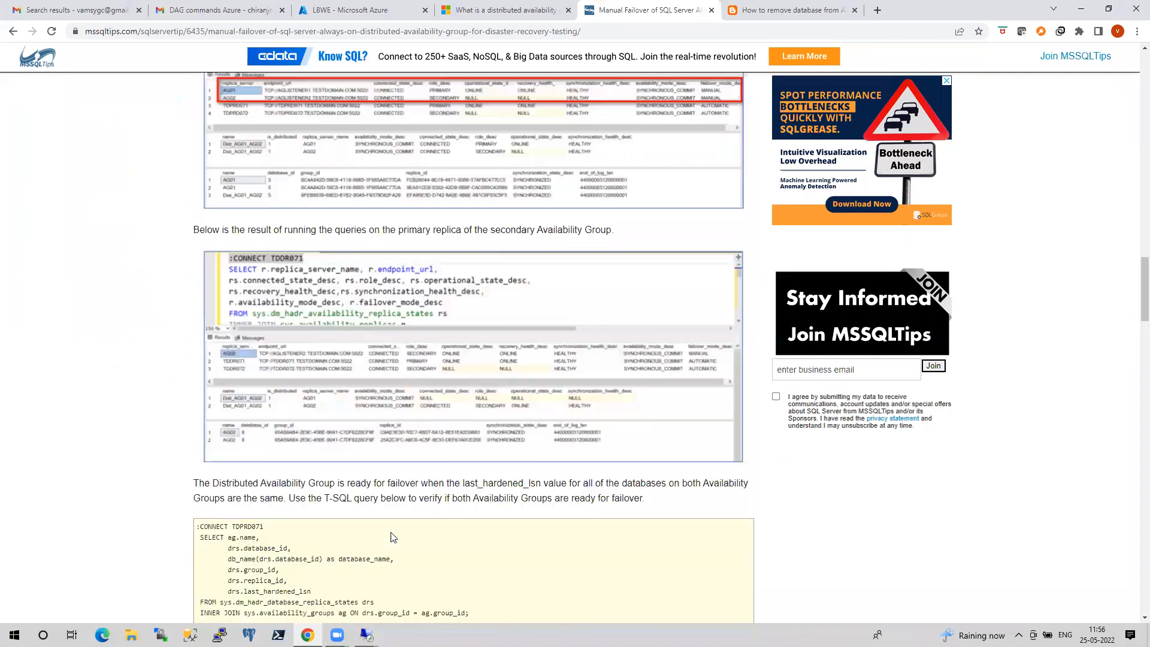
{"action": "scroll", "coordinate": [393, 536], "scroll_direction": "down", "scroll_amount": 3}
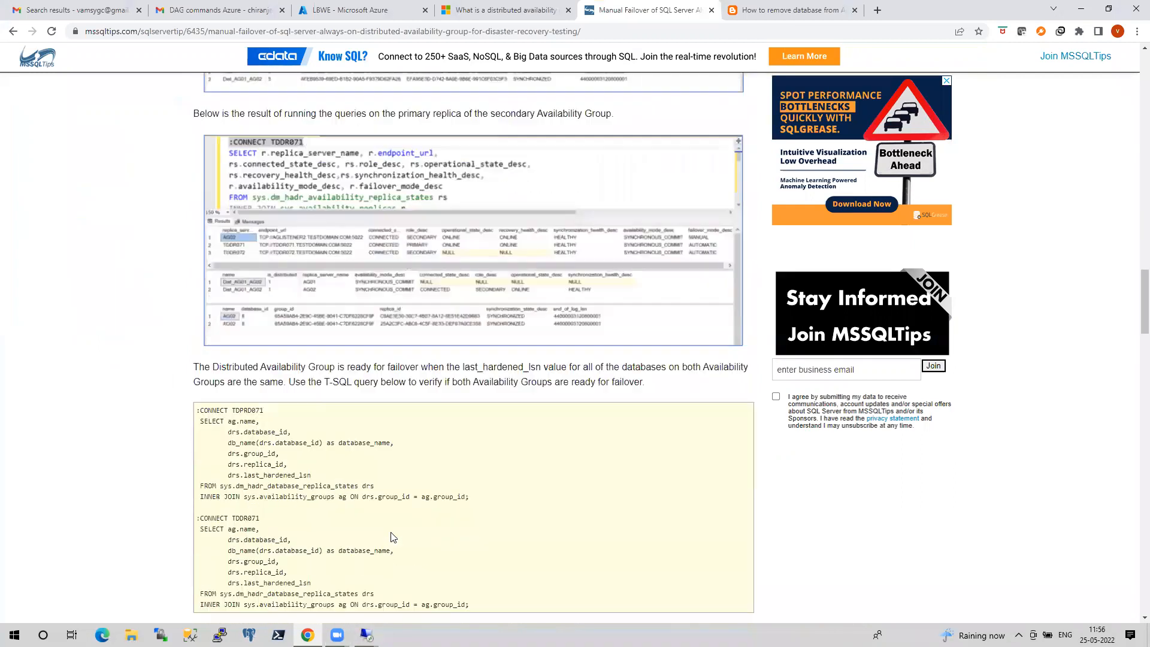
{"action": "scroll", "coordinate": [393, 536], "scroll_direction": "down", "scroll_amount": 7}
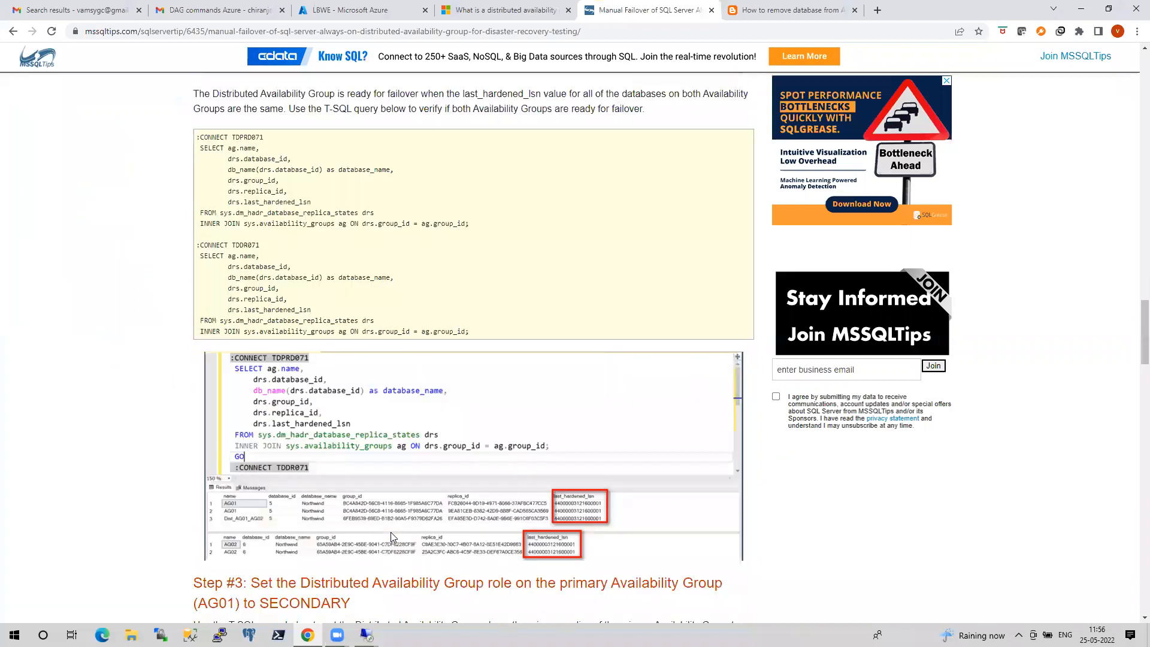
{"action": "scroll", "coordinate": [392, 532], "scroll_direction": "down", "scroll_amount": 5}
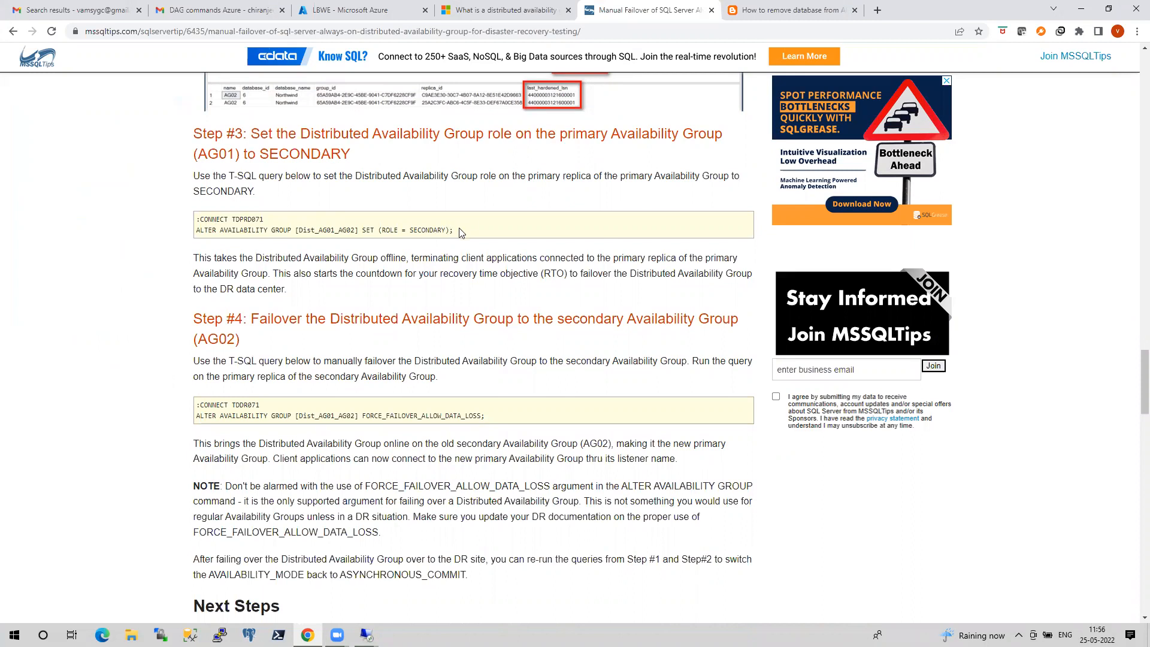
{"action": "left_click_drag", "start_coordinate": [454, 230], "coordinate": [195, 231]}
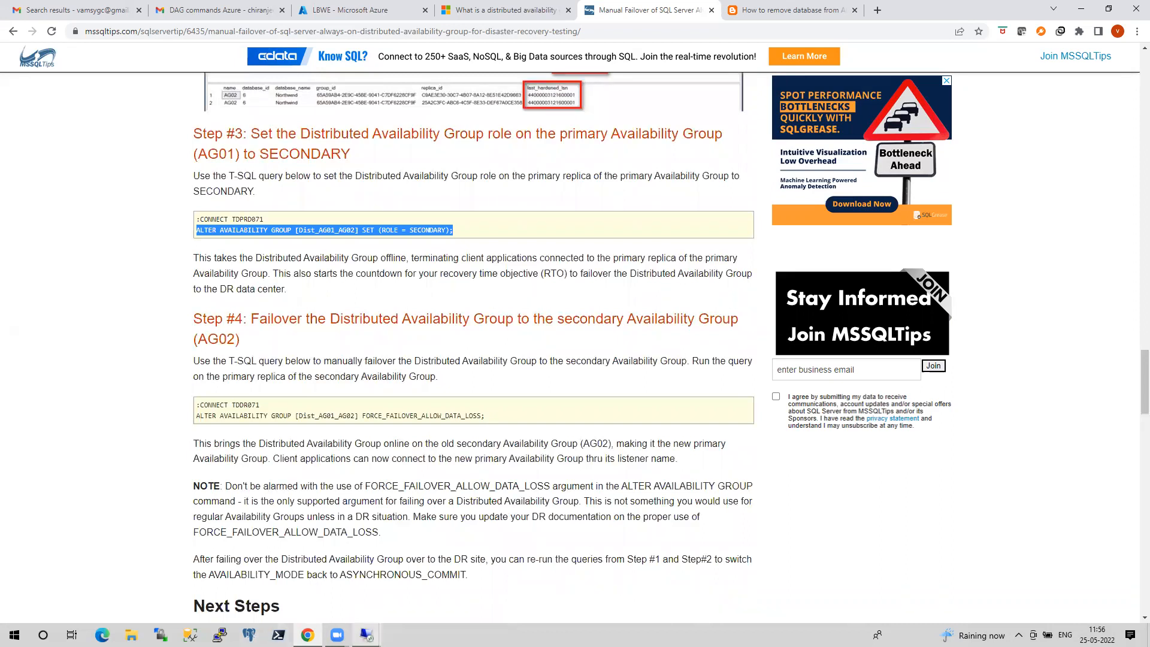
{"action": "left_click", "coordinate": [367, 635]}
{"action": "left_click", "coordinate": [333, 581]}
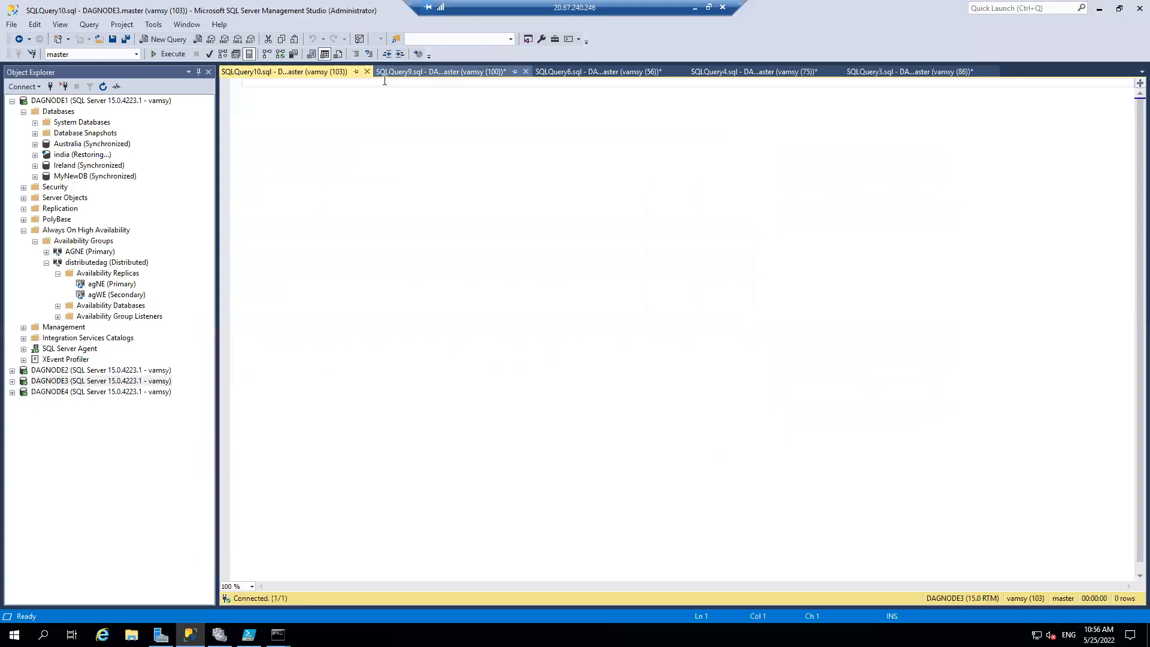
Paste the SET ROLE = SECONDARY statement into SQLQuery6, replacing Dist_AG01_AG02 with distributedag
{"action": "left_click", "coordinate": [414, 71]}
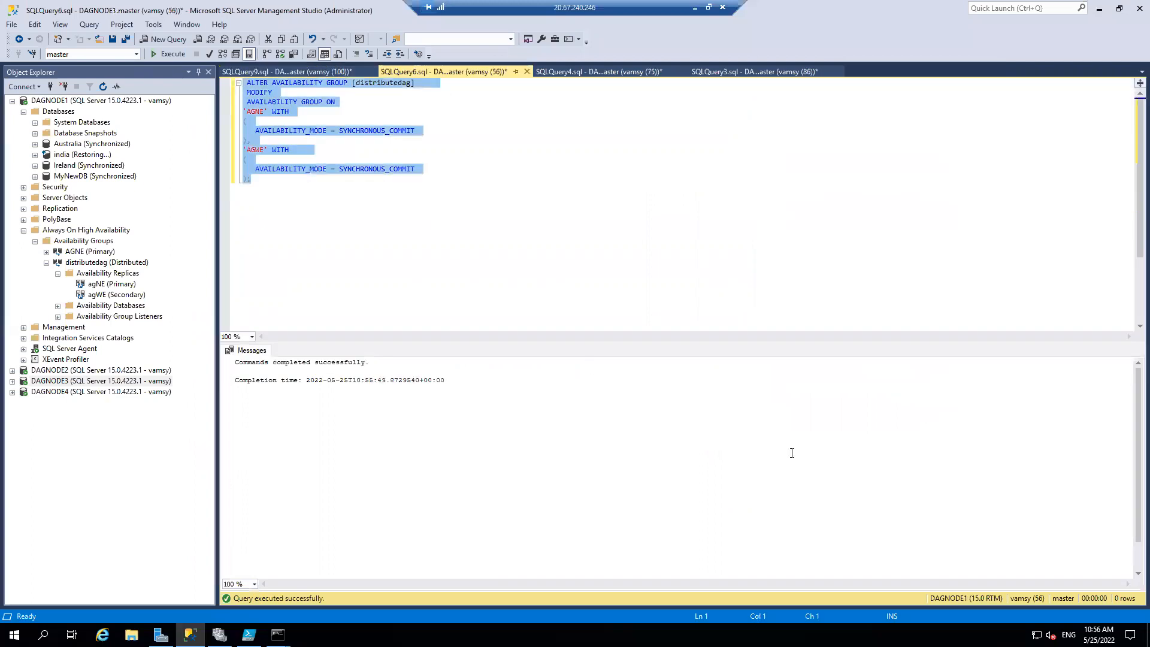
{"action": "left_click", "coordinate": [394, 288]}
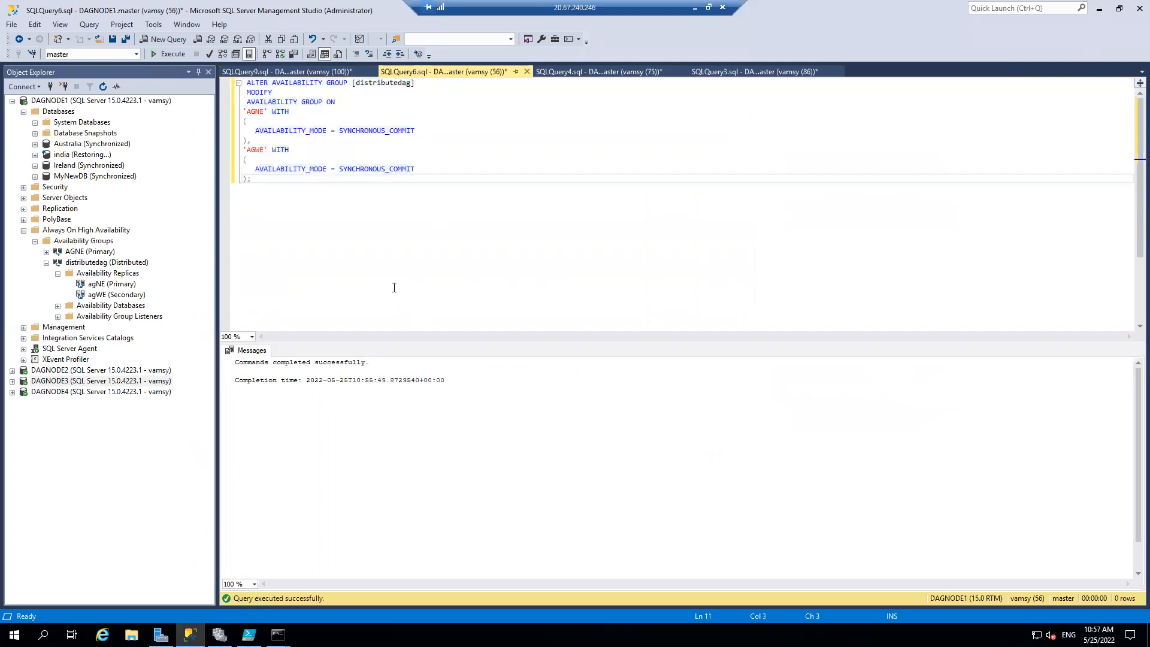
{"action": "key", "text": "Return"}
{"action": "key", "text": "Return"}
{"action": "key", "text": "ctrl+v"}
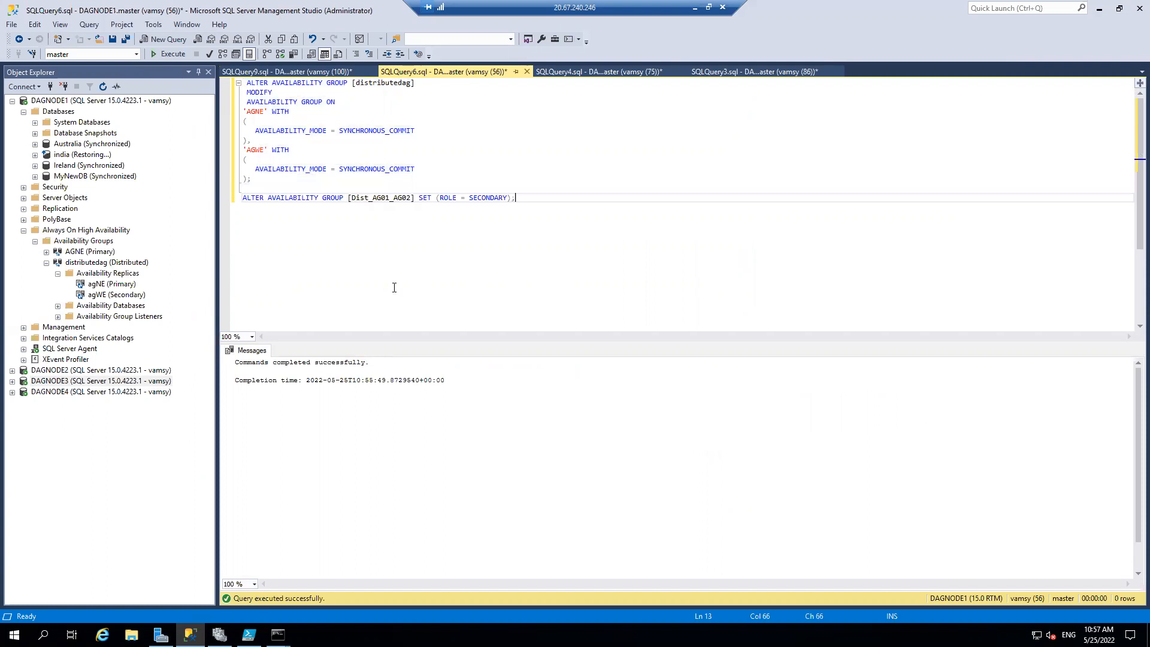
{"action": "left_click_drag", "start_coordinate": [410, 83], "coordinate": [357, 83]}
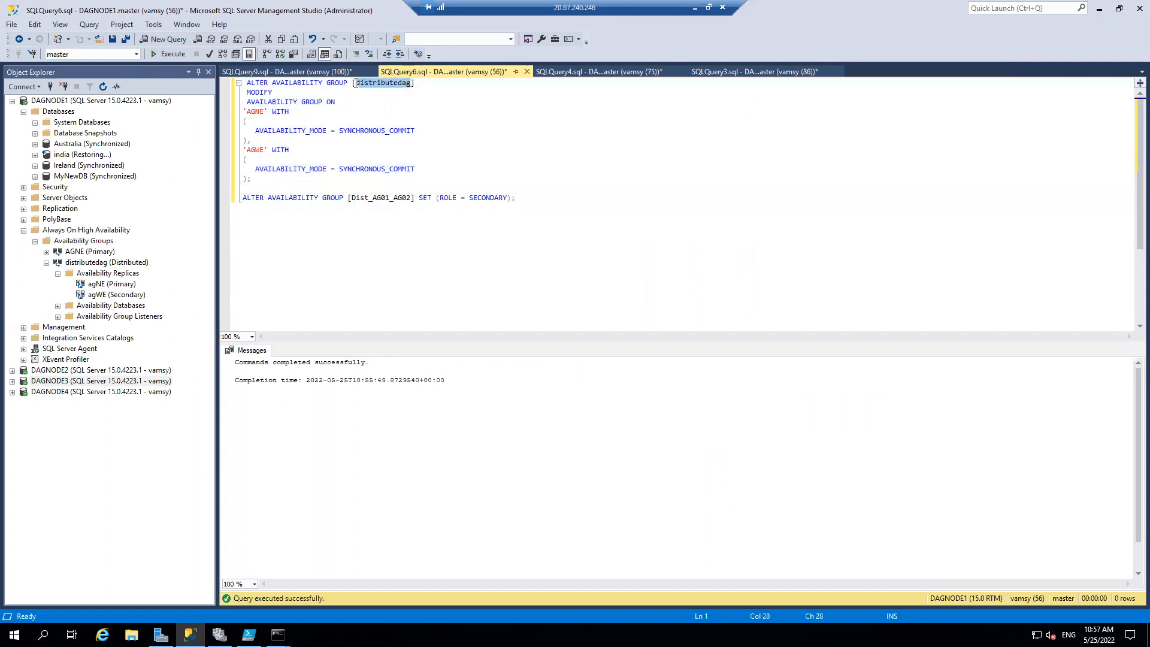
{"action": "left_click", "coordinate": [411, 200]}
{"action": "left_click", "coordinate": [352, 198], "text": "shift"}
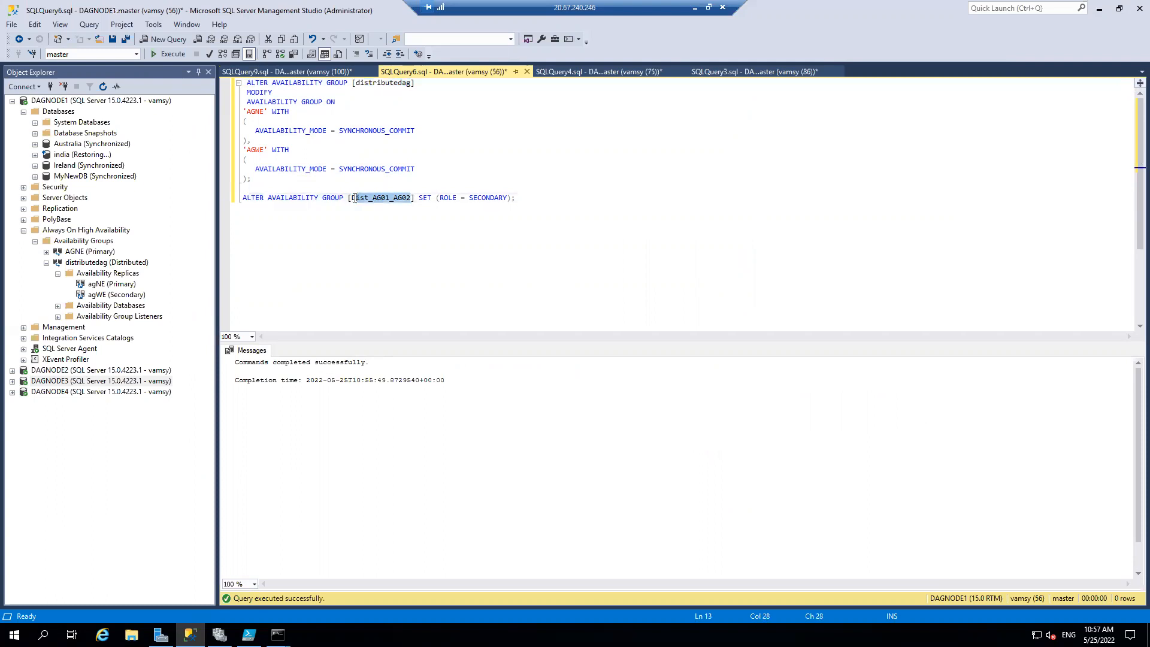
{"action": "key", "text": "ctrl+v"}
Run only the distributedag SET (ROLE = SECONDARY) statement on DAGNODE1
{"action": "left_click_drag", "start_coordinate": [522, 198], "coordinate": [217, 195]}
{"action": "key", "text": "F5"}
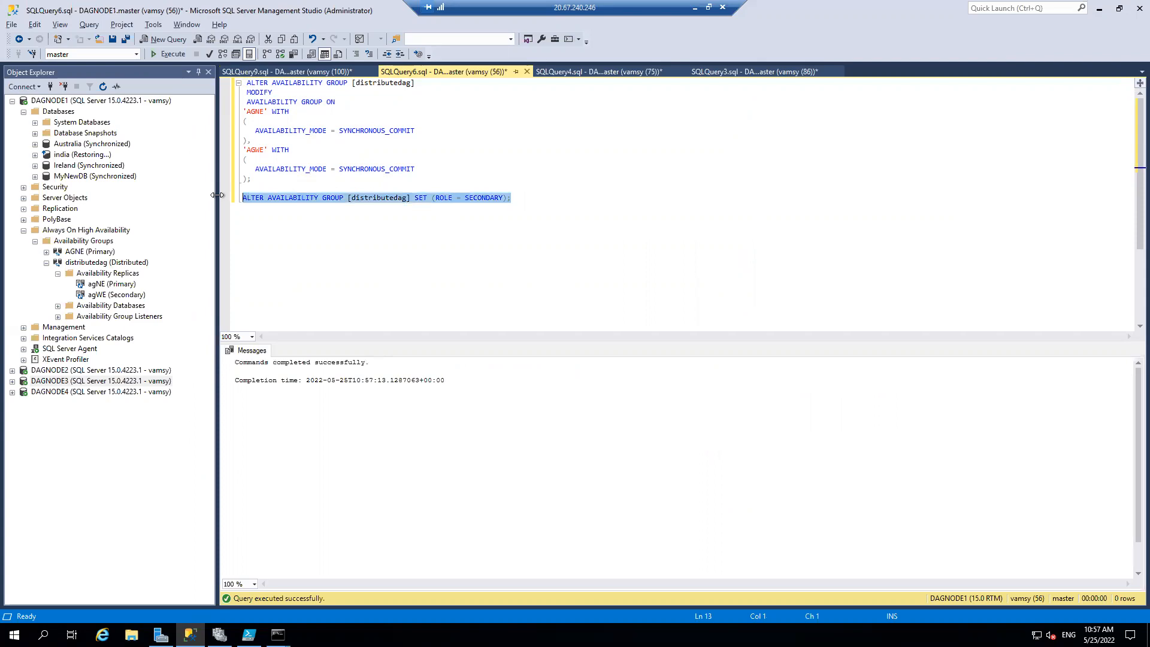
{"action": "left_click", "coordinate": [695, 8]}
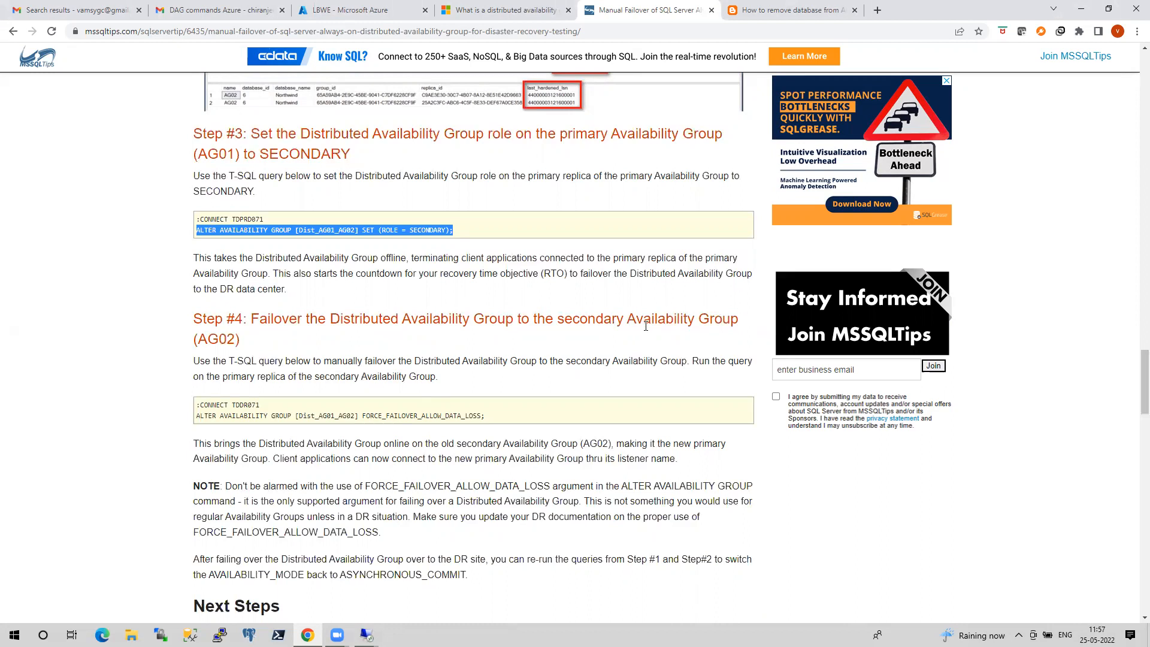
Paste the Step #4 forced-failover statement into DAGNODE1's script, renaming Dist_AG01_AG02 to distributedag
{"action": "left_click_drag", "start_coordinate": [486, 416], "coordinate": [198, 424]}
{"action": "key", "text": "ctrl+c"}
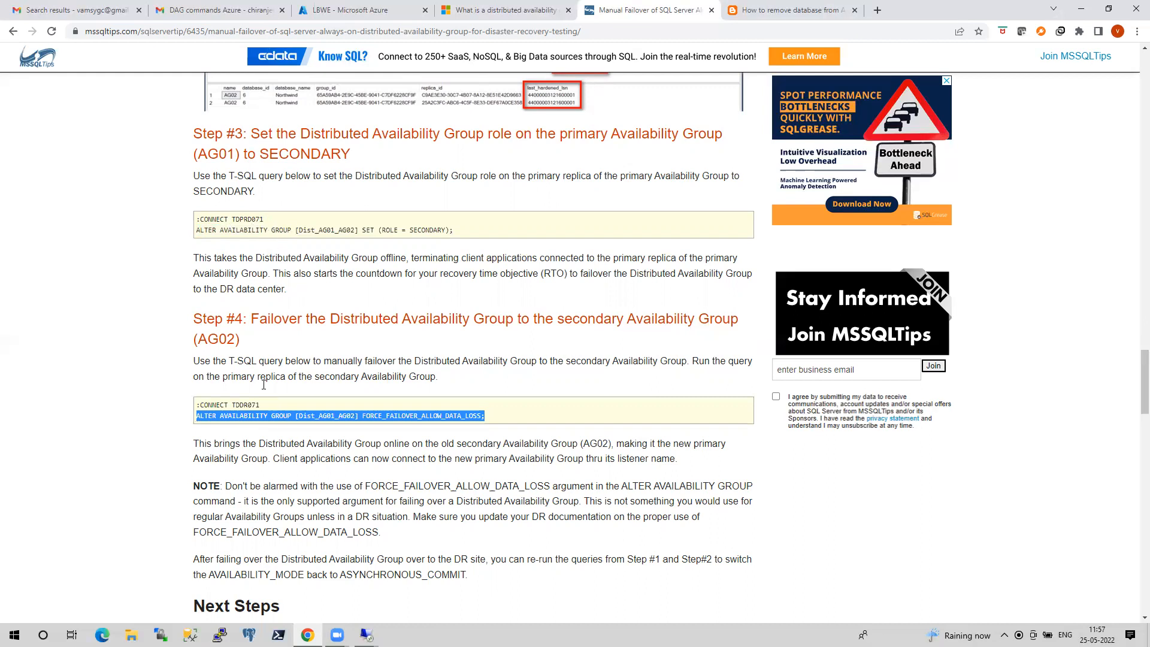
{"action": "mouse_move", "coordinate": [366, 635]}
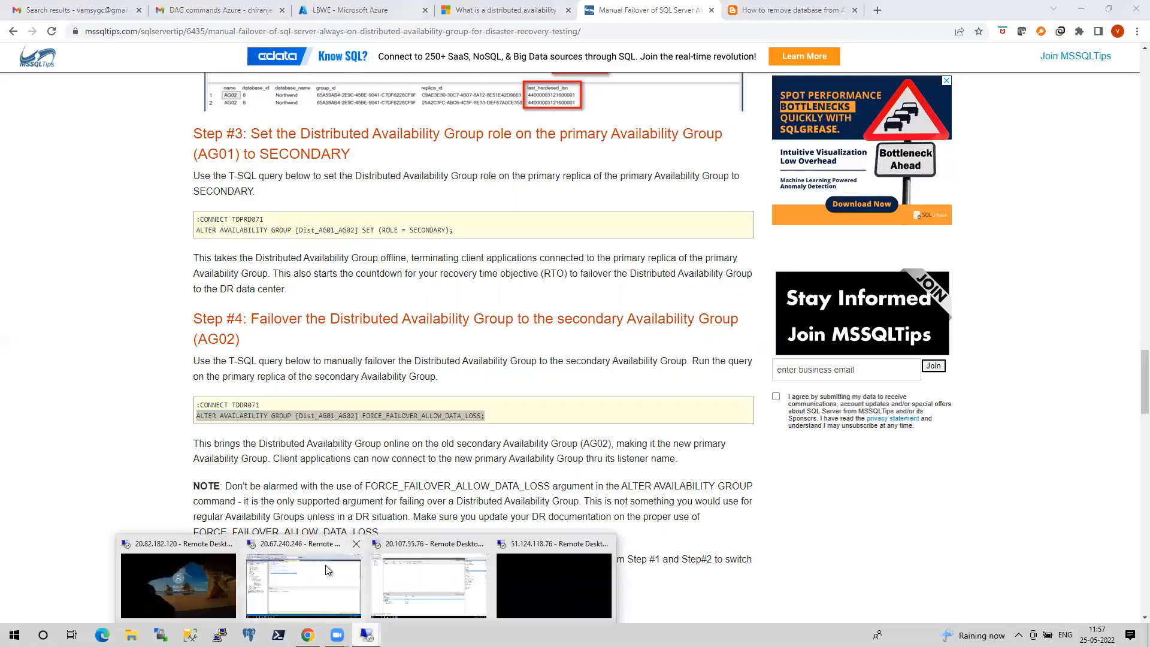
{"action": "left_click", "coordinate": [449, 599]}
{"action": "left_click", "coordinate": [531, 225]}
{"action": "key", "text": "Return"}
{"action": "key", "text": "Return"}
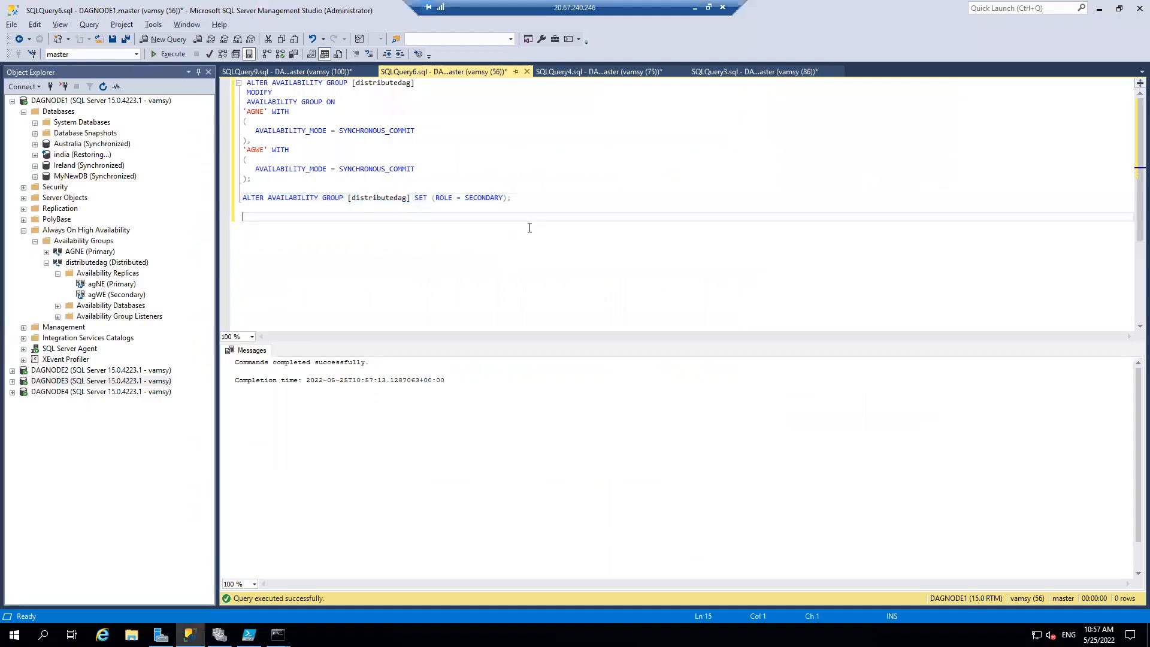
{"action": "key", "text": "ctrl+v"}
{"action": "left_click_drag", "start_coordinate": [408, 198], "coordinate": [356, 199]}
{"action": "key", "text": "ctrl+c"}
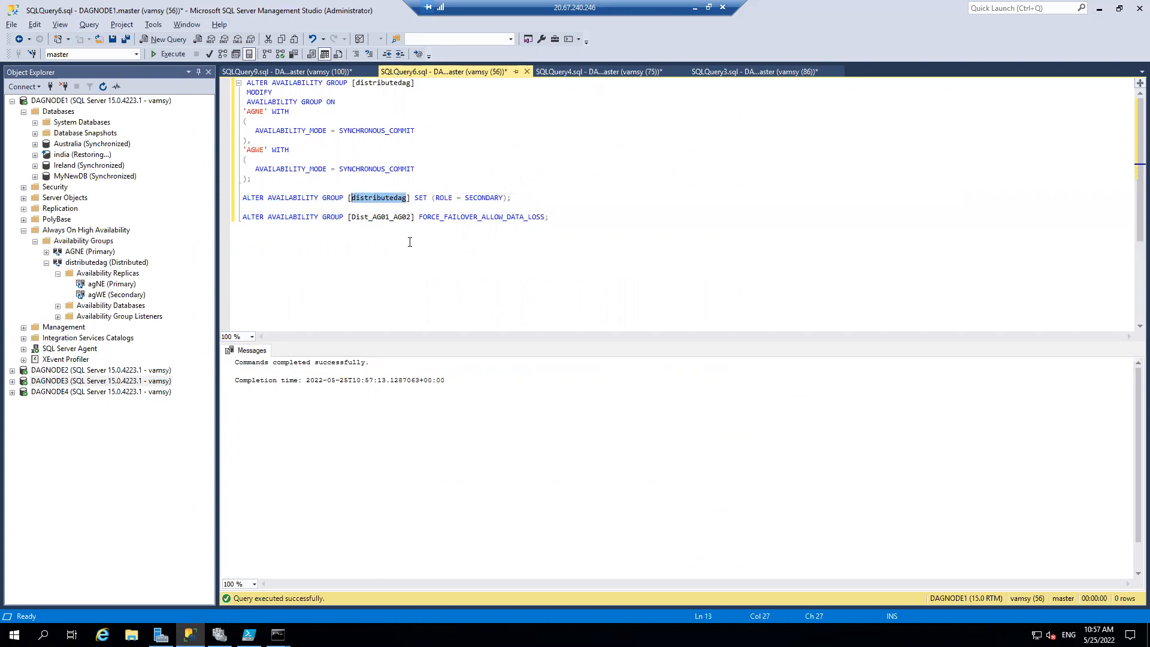
{"action": "left_click_drag", "start_coordinate": [412, 217], "coordinate": [353, 218]}
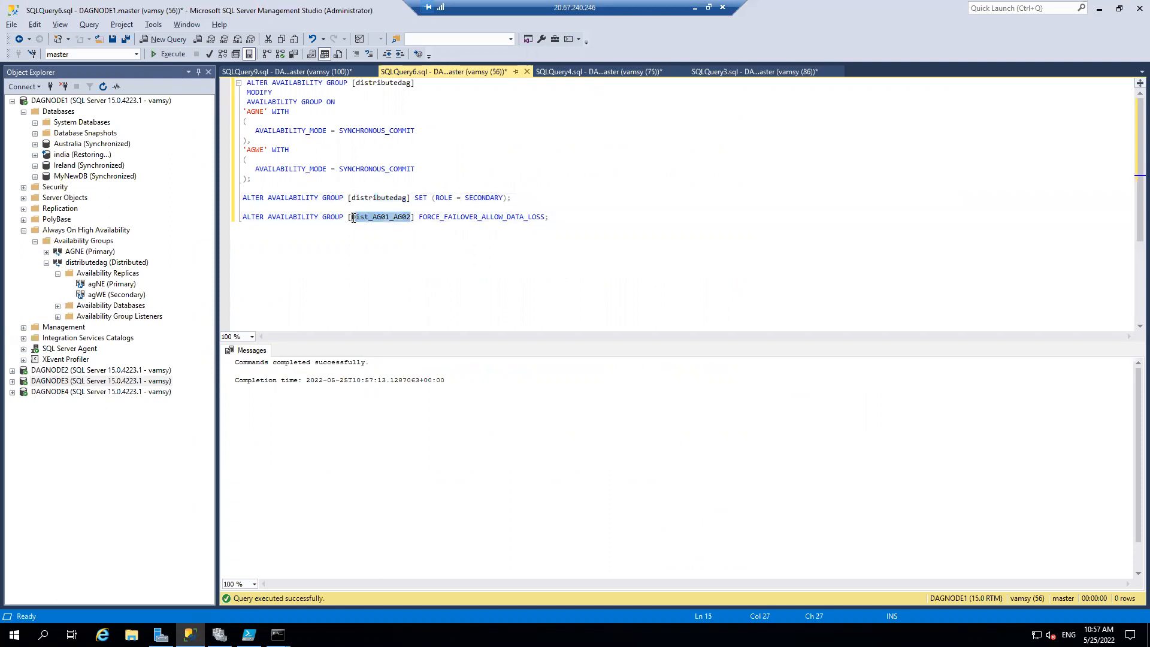
{"action": "key", "text": "ctrl+v"}
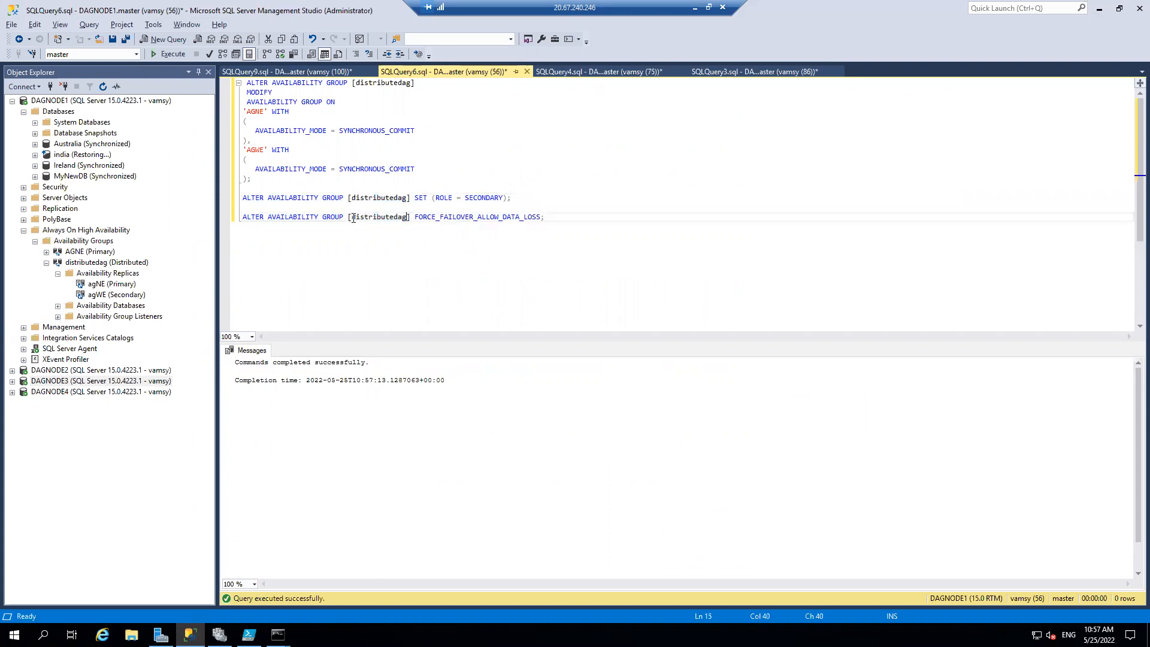
Run ALTER AVAILABILITY GROUP [distributedag] FORCE_FAILOVER_ALLOW_DATA_LOSS on DAGNODE1
{"action": "left_click", "coordinate": [695, 7]}
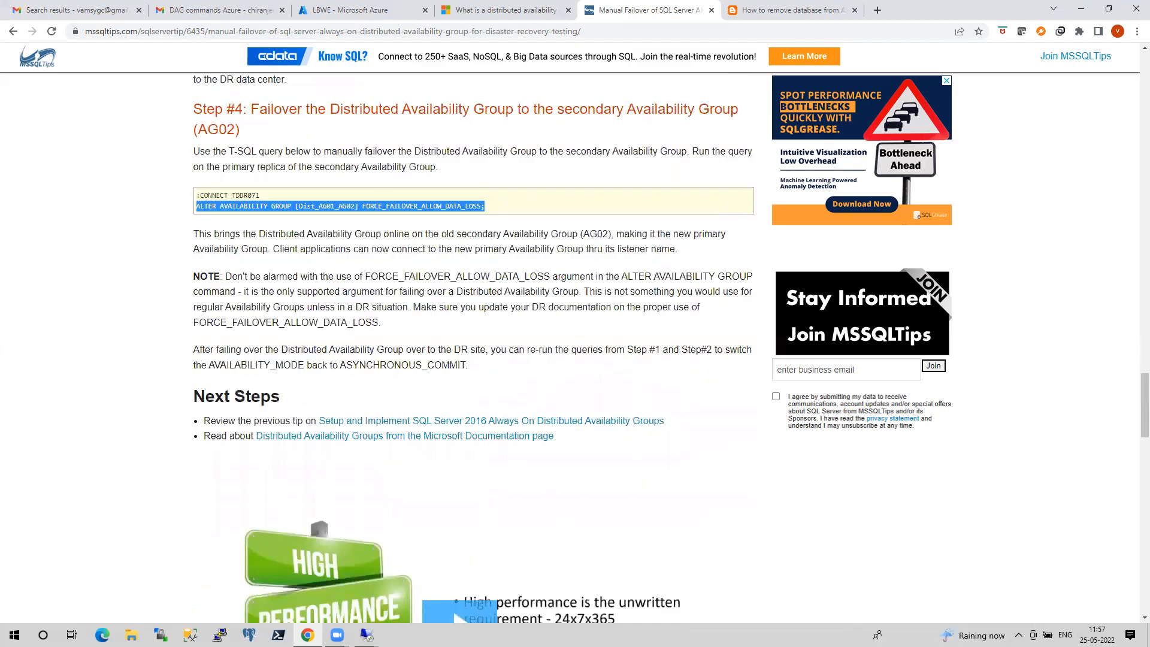
{"action": "left_click", "coordinate": [366, 635]}
{"action": "left_click", "coordinate": [303, 584]}
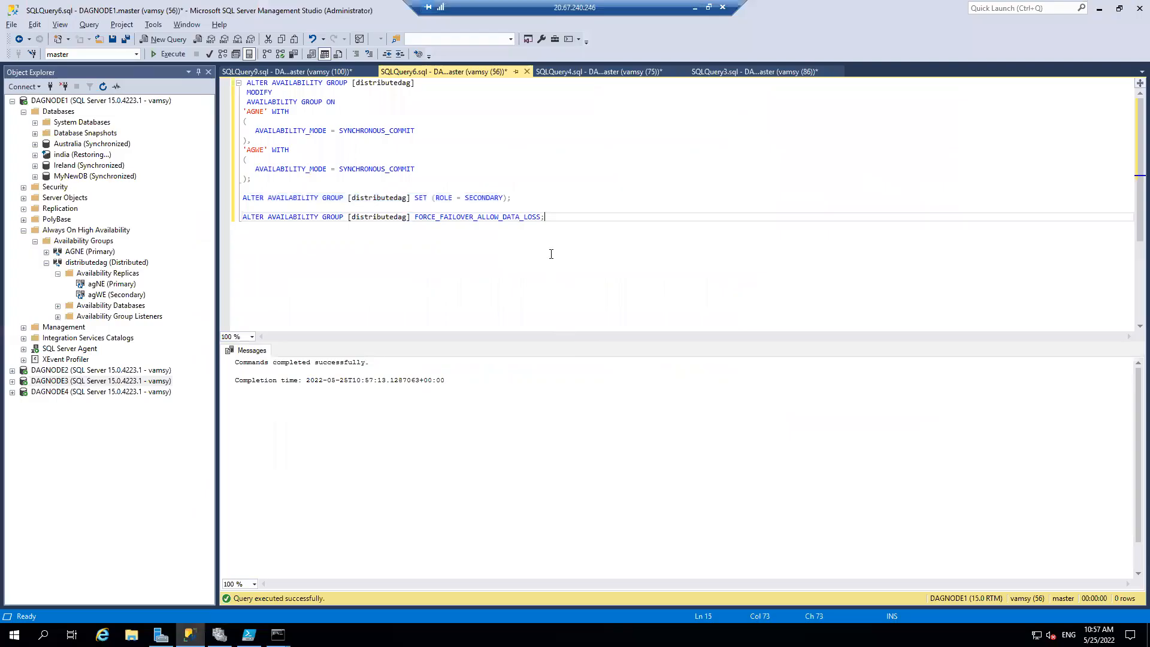
{"action": "left_click_drag", "start_coordinate": [570, 226], "coordinate": [203, 236]}
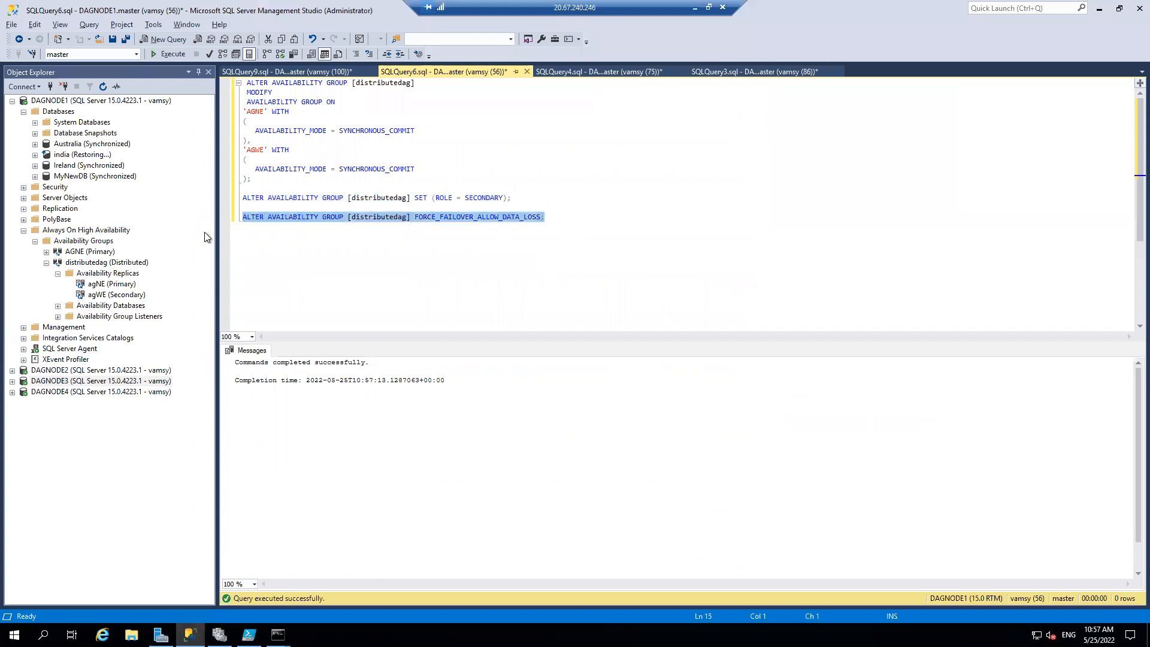
{"action": "key", "text": "F5"}
Refresh DAGNODE1 and DAGNODE2 in Object Explorer and collapse DAGNODE1's tree
{"action": "right_click", "coordinate": [87, 105]}
{"action": "left_click", "coordinate": [146, 332]}
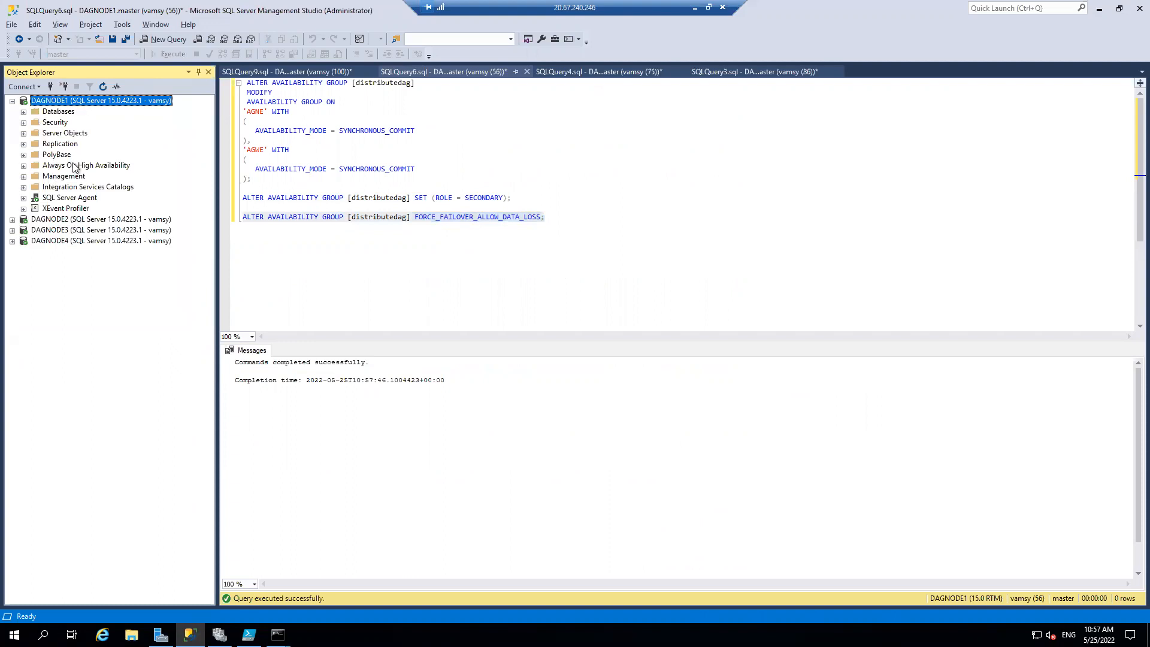
{"action": "right_click", "coordinate": [99, 222]}
{"action": "left_click", "coordinate": [147, 445]}
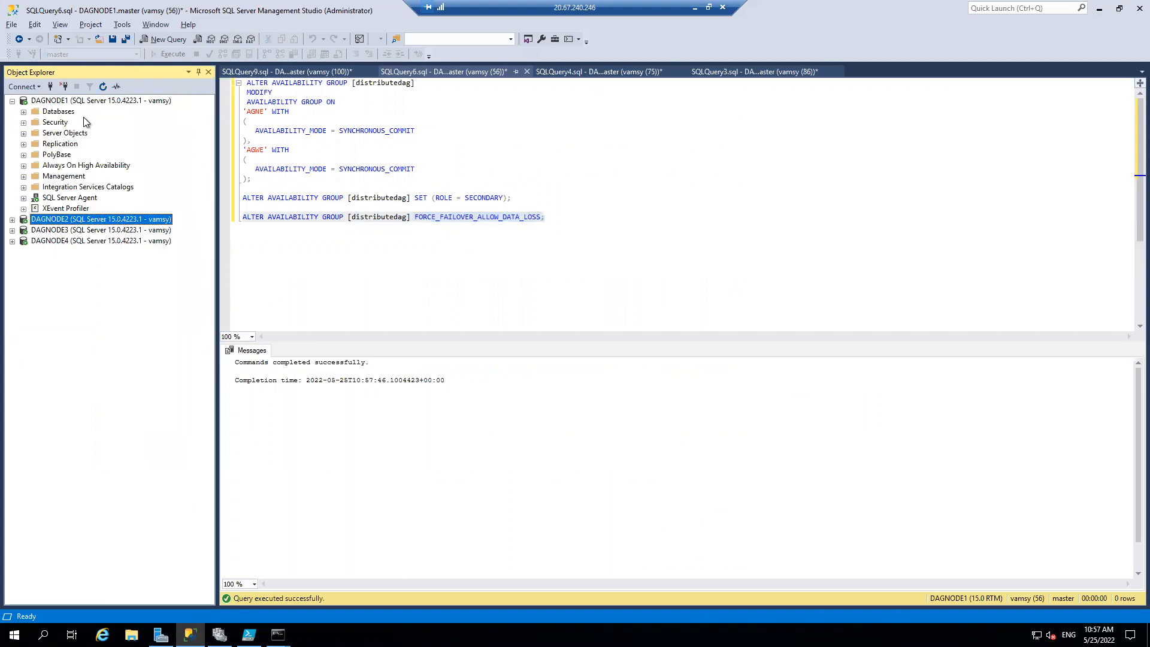
{"action": "left_click", "coordinate": [12, 101]}
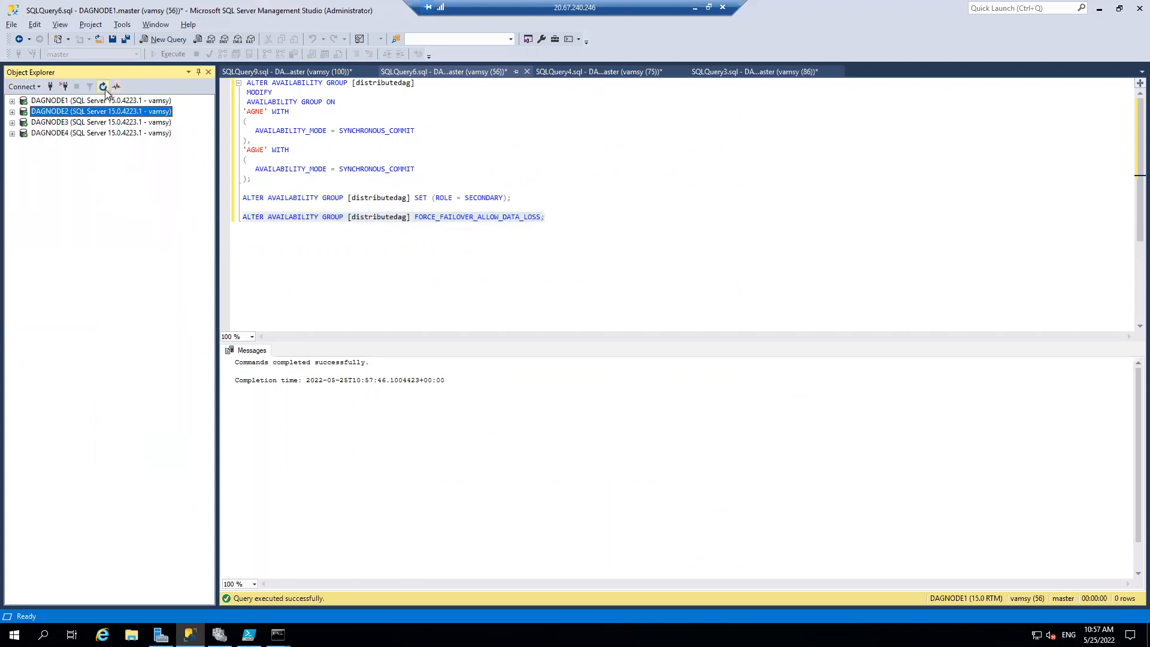
{"action": "left_click", "coordinate": [105, 122]}
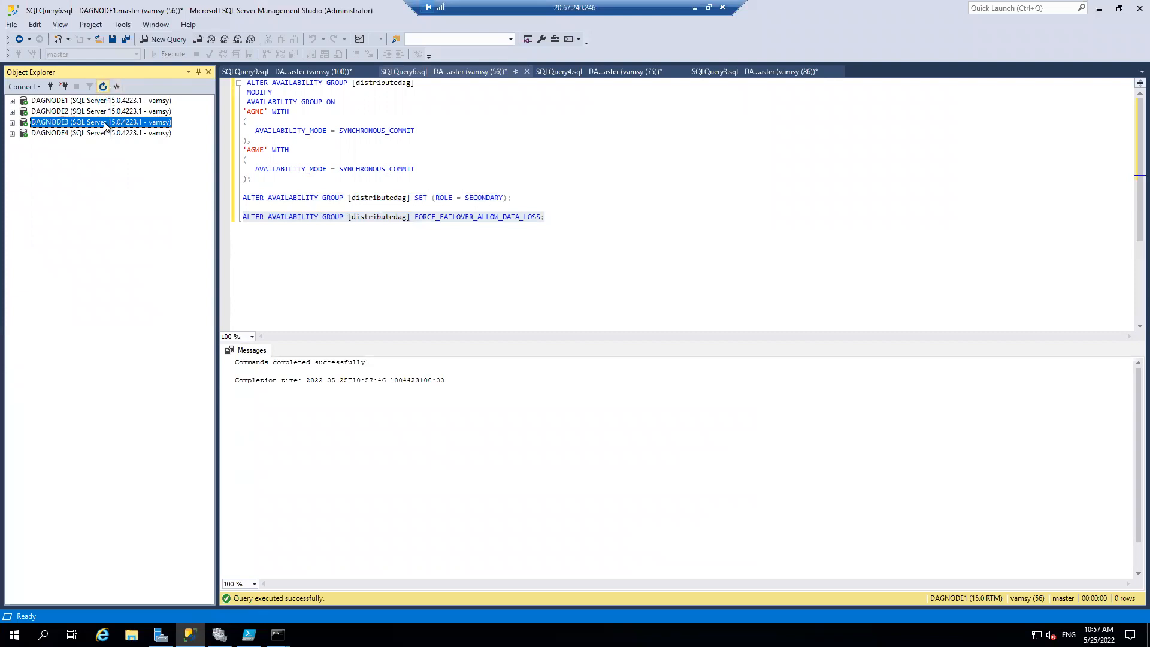
{"action": "left_click", "coordinate": [104, 136]}
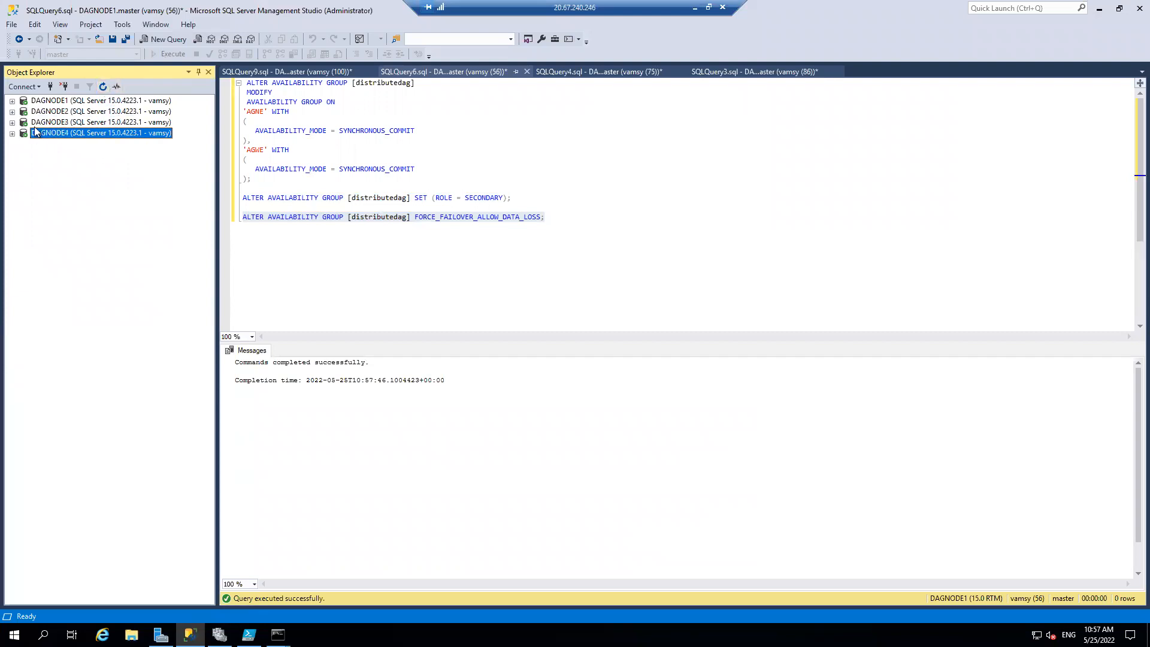
Refresh DAGNODE3 and expand its distributedag Availability Replicas
{"action": "left_click", "coordinate": [12, 122]}
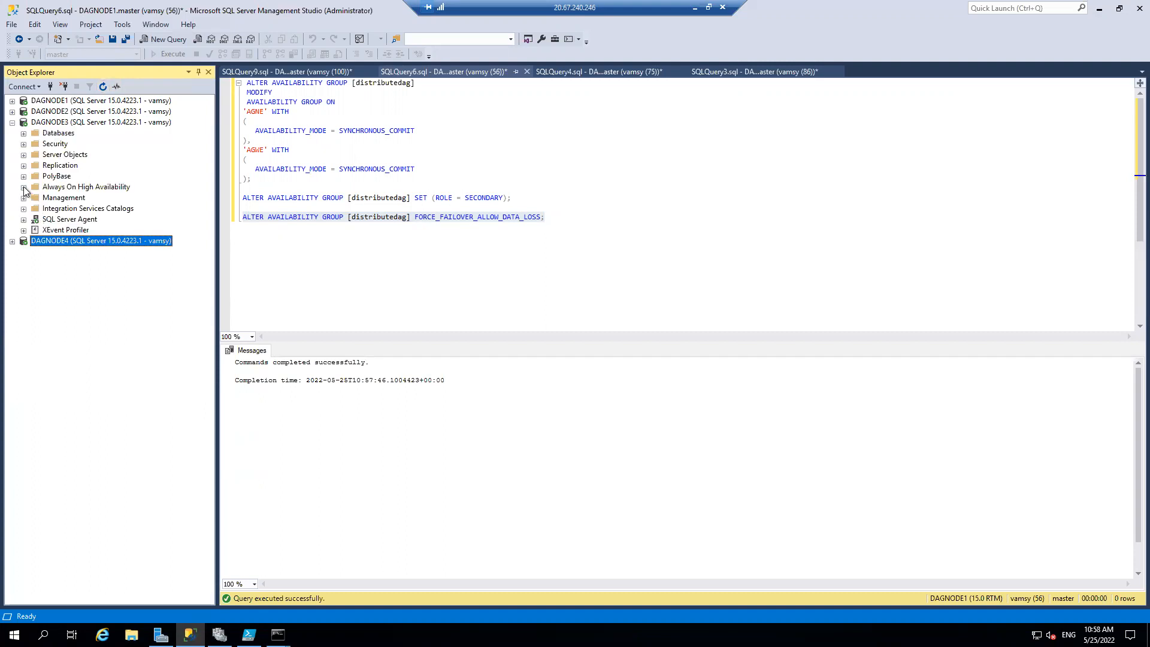
{"action": "left_click", "coordinate": [23, 187]}
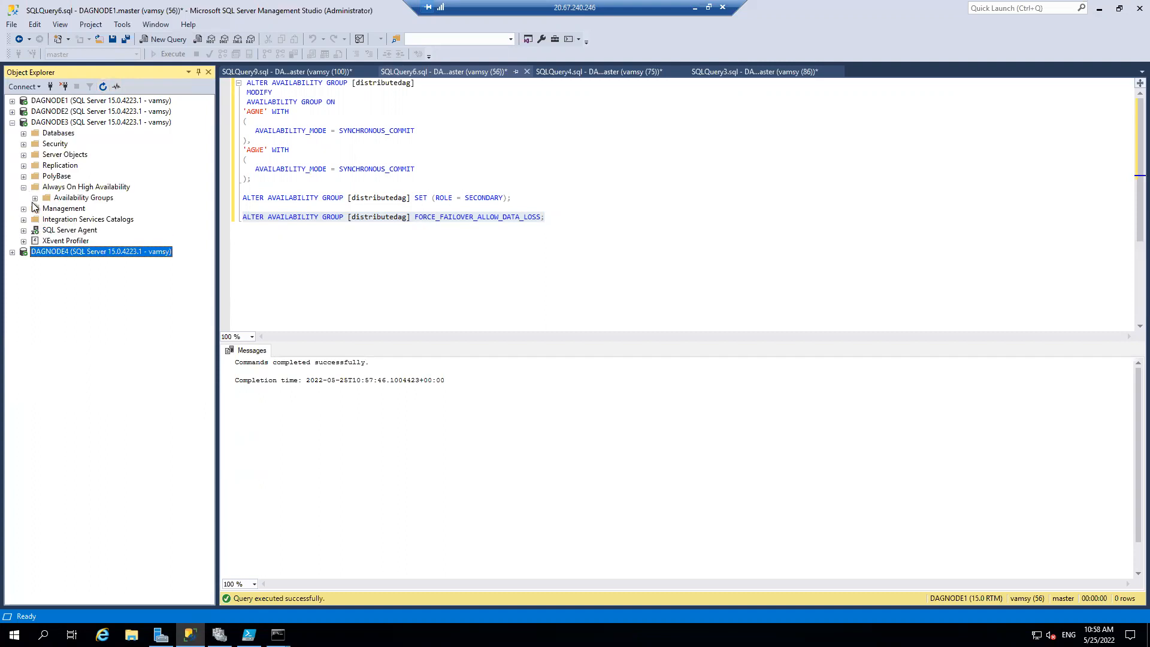
{"action": "left_click", "coordinate": [35, 198]}
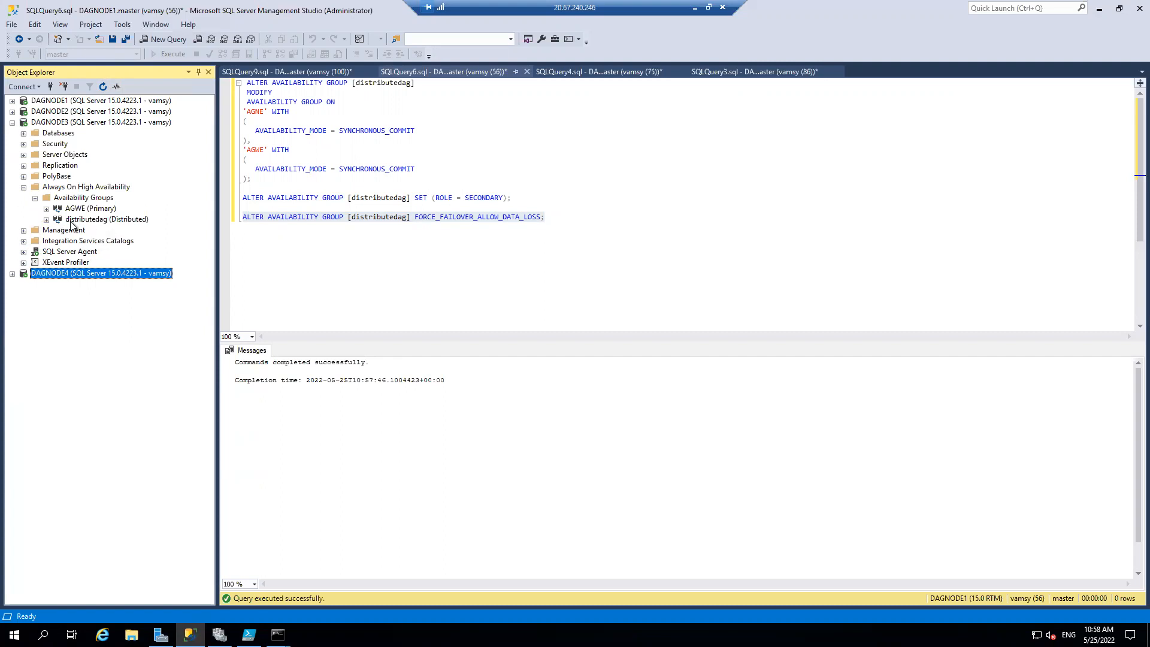
{"action": "left_click", "coordinate": [47, 219]}
{"action": "left_click", "coordinate": [57, 230]}
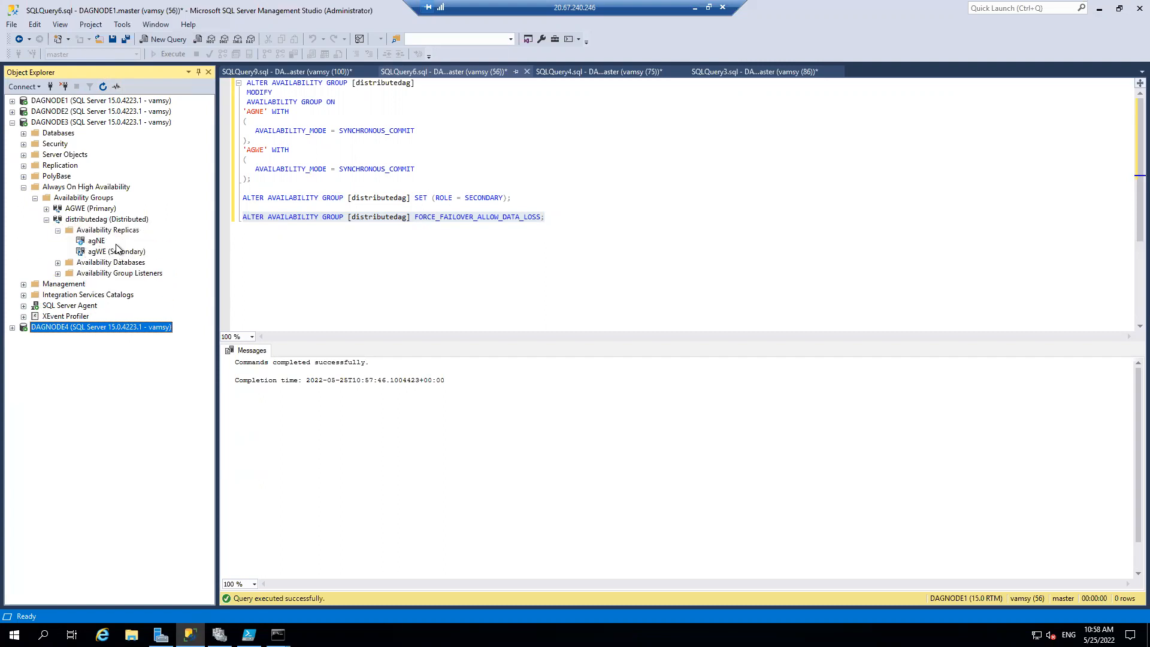
{"action": "right_click", "coordinate": [98, 124]}
{"action": "left_click", "coordinate": [120, 353]}
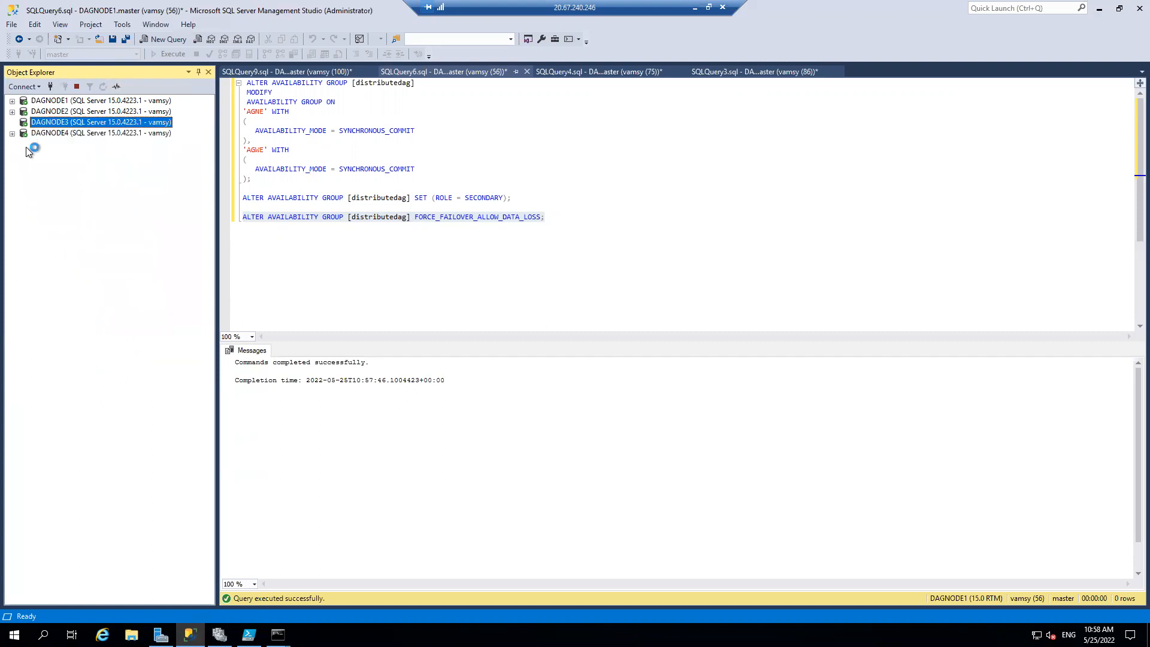
{"action": "left_click", "coordinate": [23, 133]}
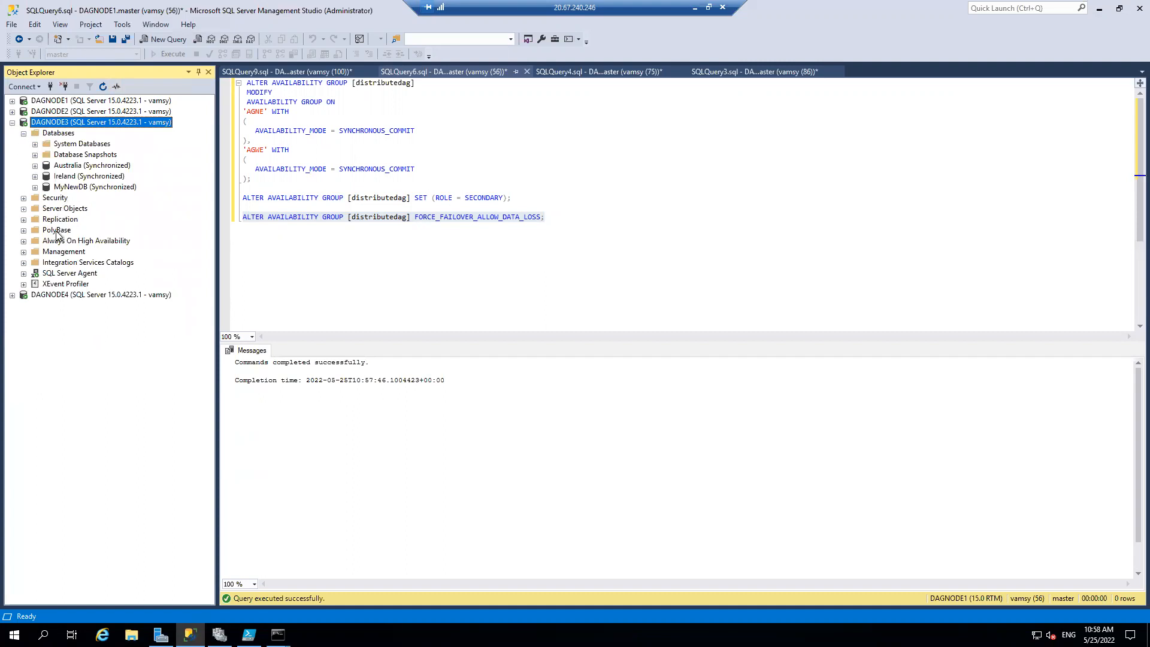
{"action": "left_click", "coordinate": [24, 240]}
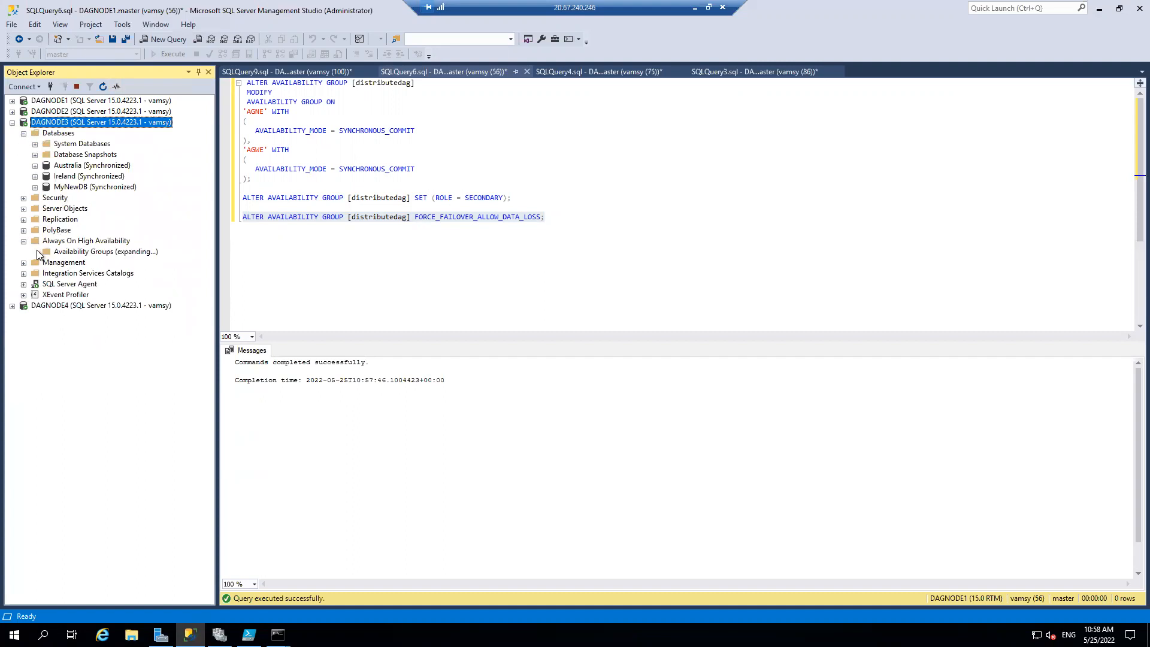
{"action": "left_click", "coordinate": [46, 273]}
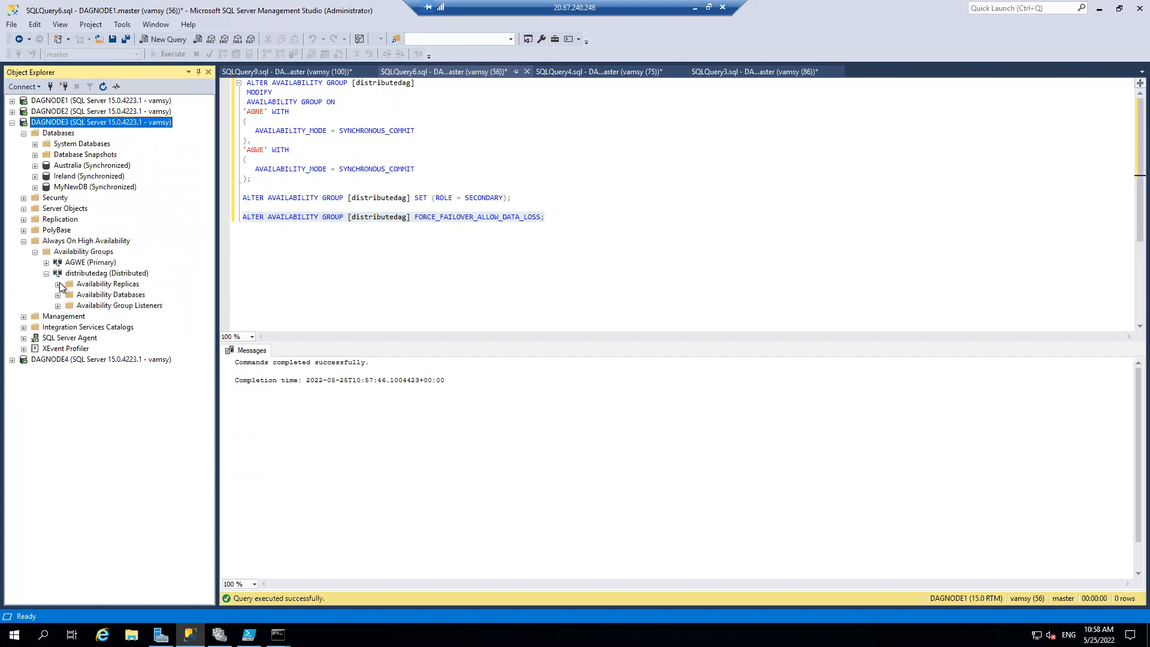
{"action": "left_click", "coordinate": [57, 284]}
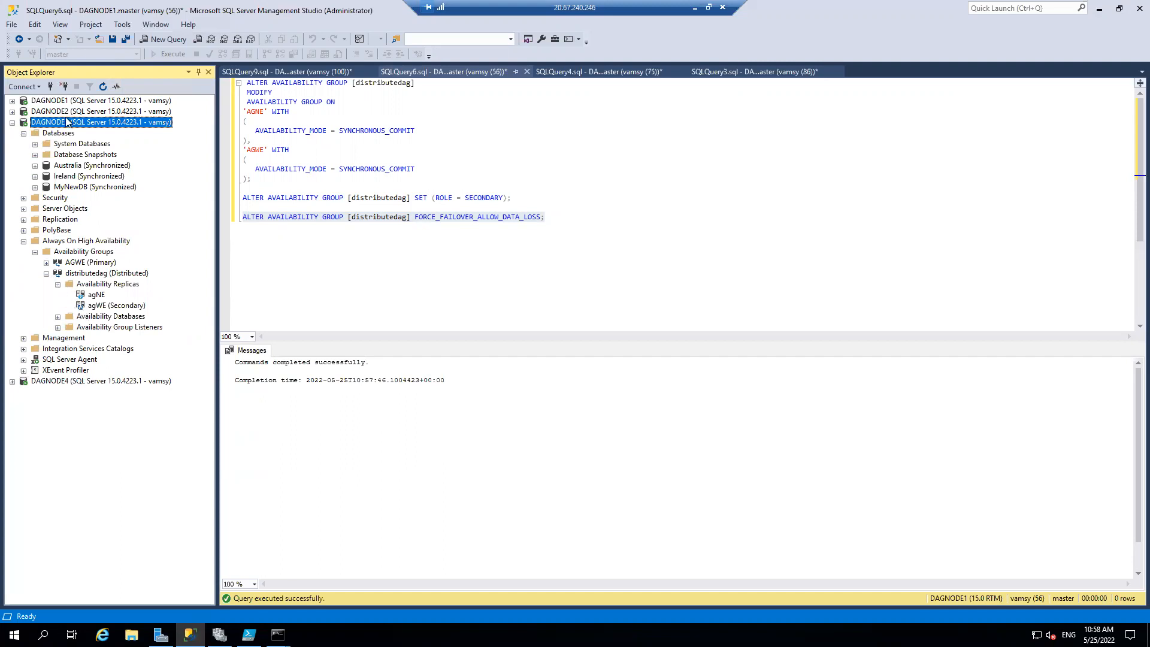
Refresh DAGNODE1 and list distributedag's replicas: agNE primary, agWE secondary
{"action": "left_click", "coordinate": [13, 101]}
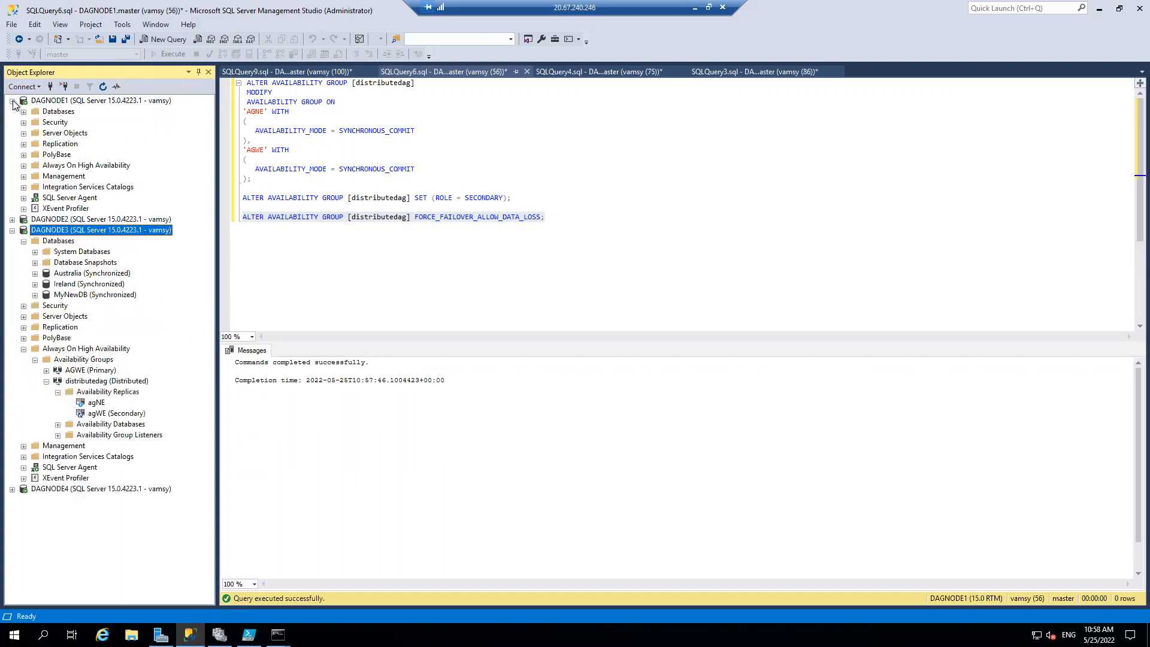
{"action": "right_click", "coordinate": [60, 103]}
{"action": "left_click", "coordinate": [102, 331]}
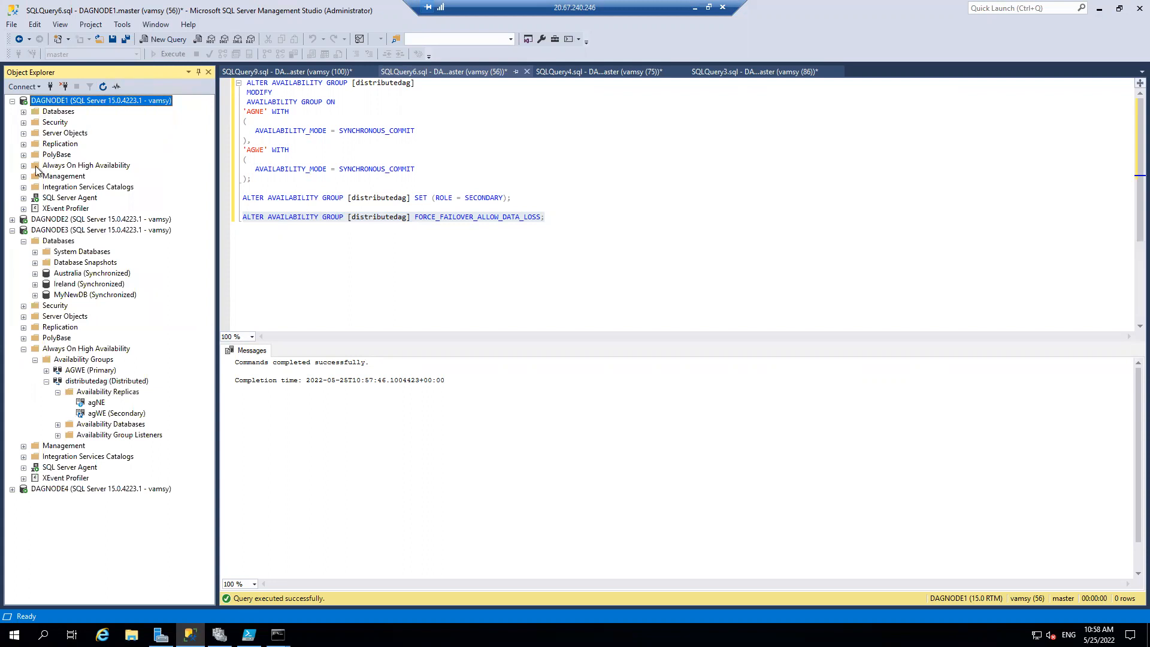
{"action": "left_click", "coordinate": [24, 165]}
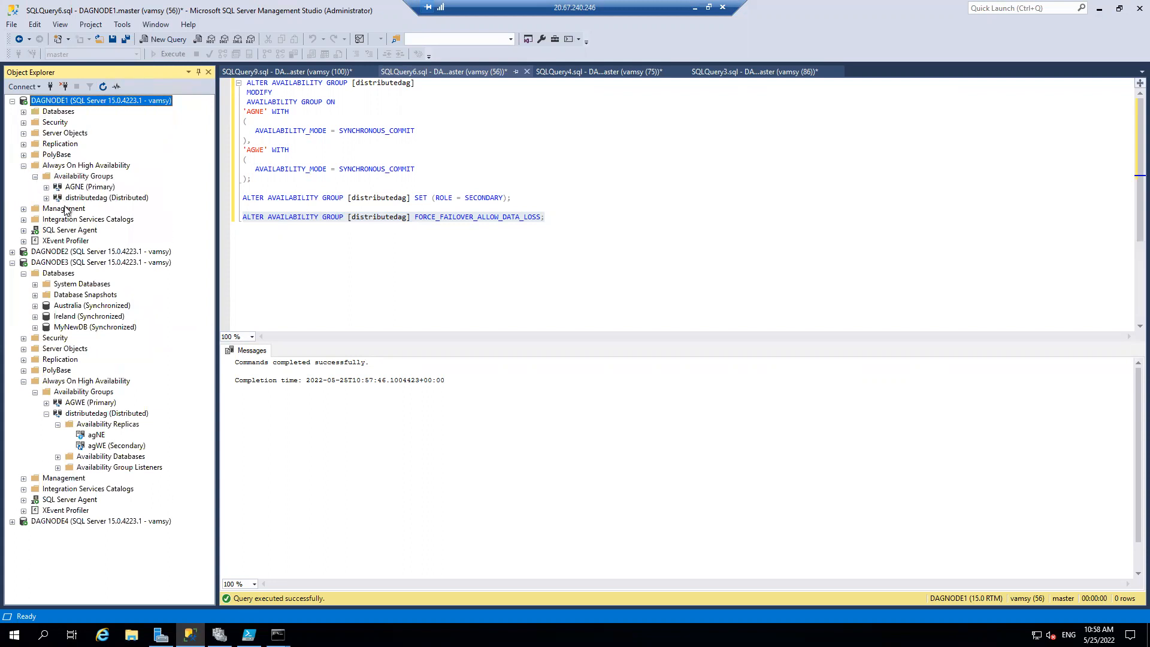
{"action": "left_click", "coordinate": [47, 197]}
{"action": "left_click", "coordinate": [58, 209]}
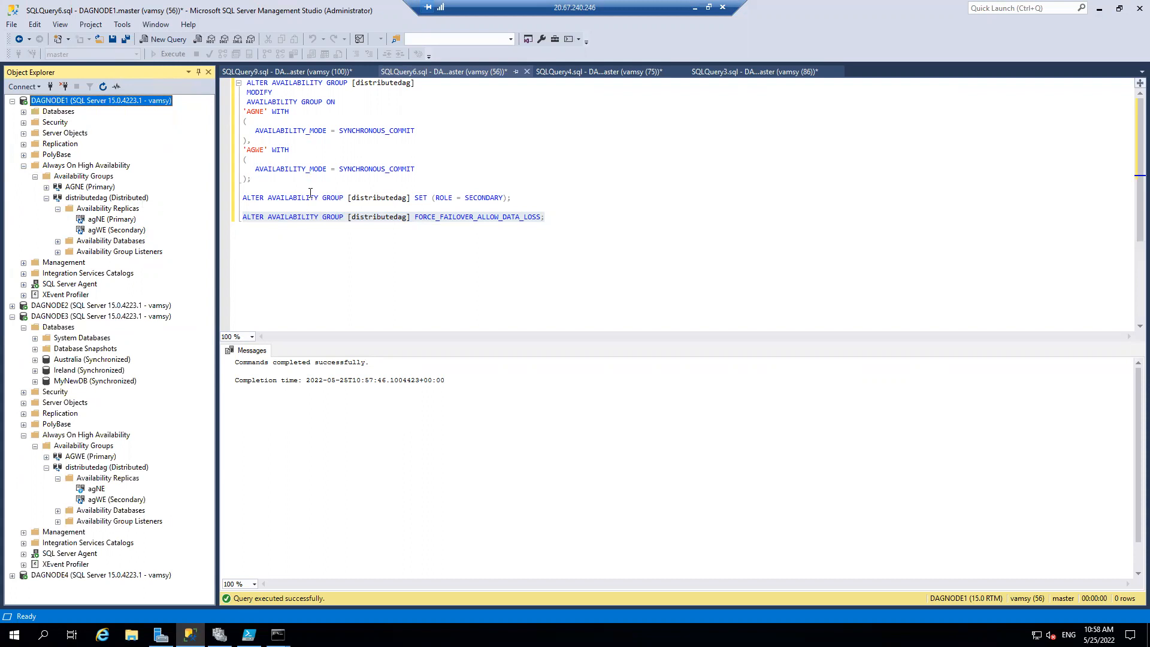
{"action": "left_click", "coordinate": [695, 7]}
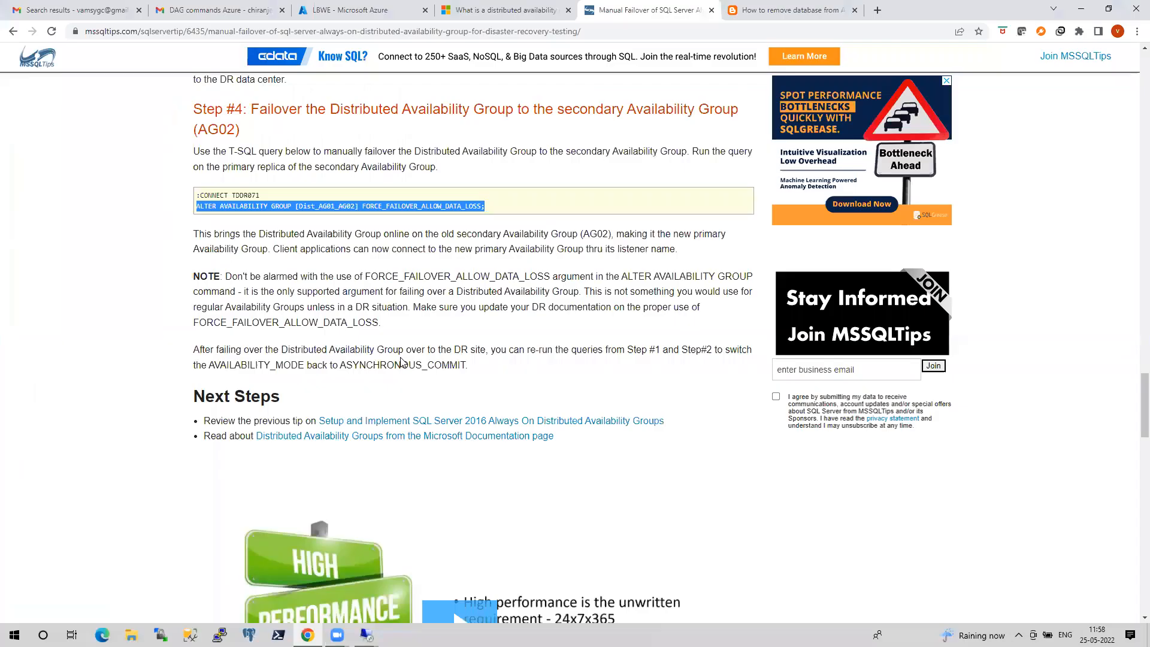
{"action": "scroll", "coordinate": [401, 361], "scroll_direction": "up", "scroll_amount": 3}
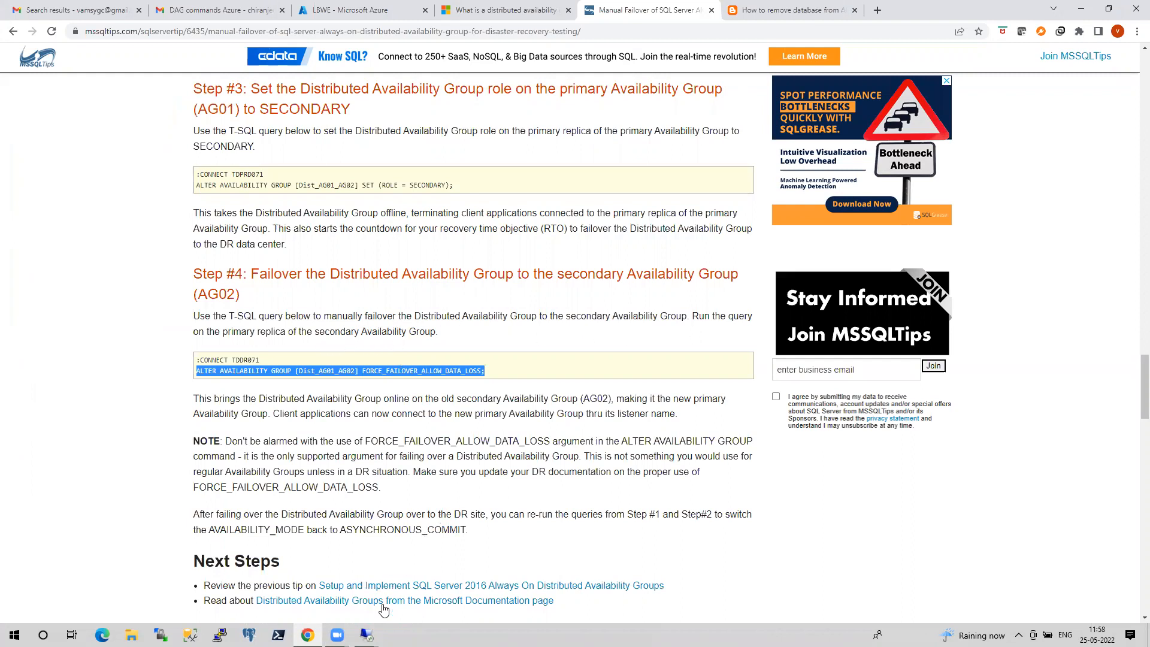
{"action": "left_click", "coordinate": [366, 635]}
{"action": "left_click", "coordinate": [346, 577]}
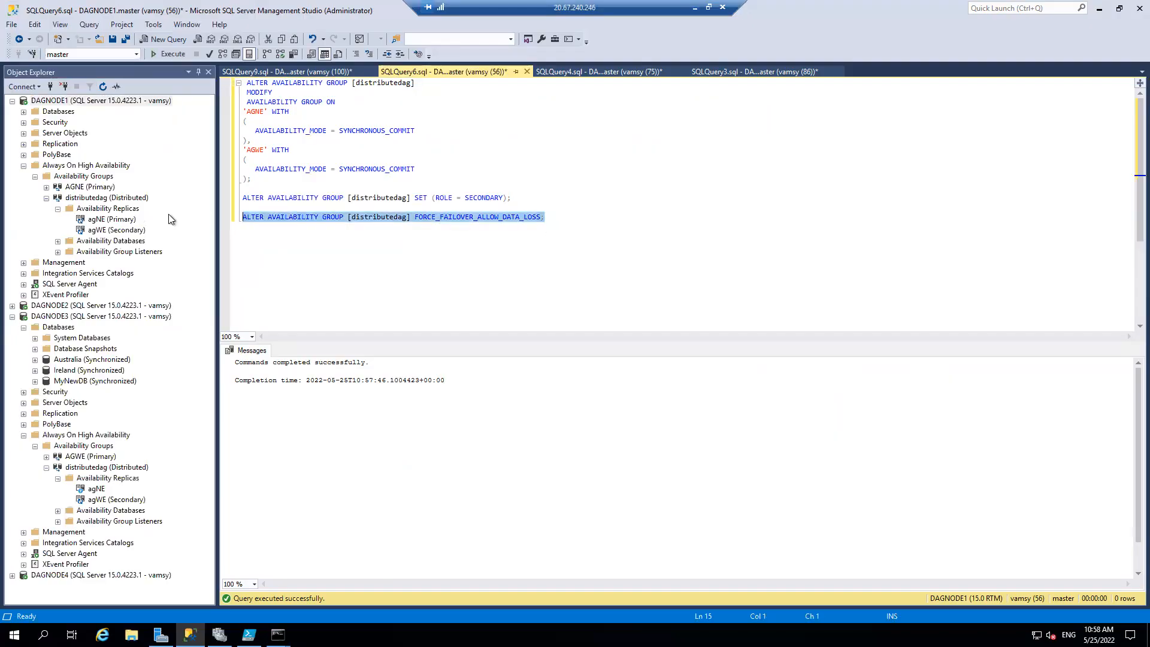
Move the forced-failover statement from DAGNODE1's script into DAGNODE3's query and select it to run
{"action": "left_click", "coordinate": [335, 71]}
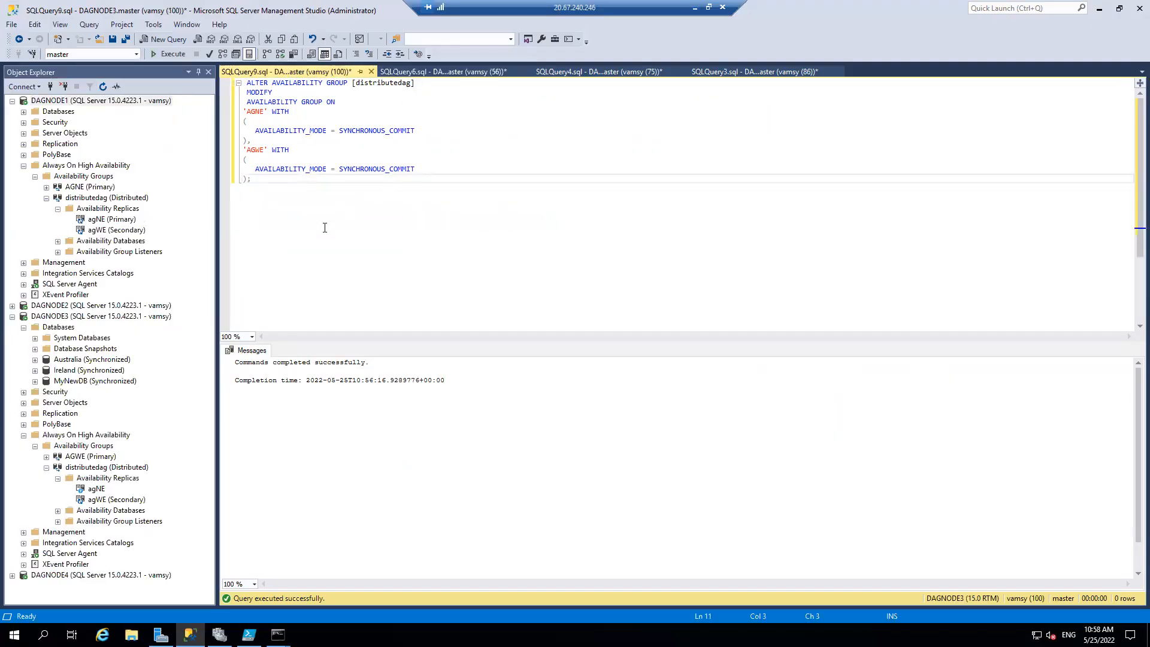
{"action": "key", "text": "Return"}
{"action": "key", "text": "Return"}
{"action": "type", "text": "ALTER AVAILABILITY GROUP [distributedag] FORCE_FAILOVER_ALLOW_DATA_LOSS;"}
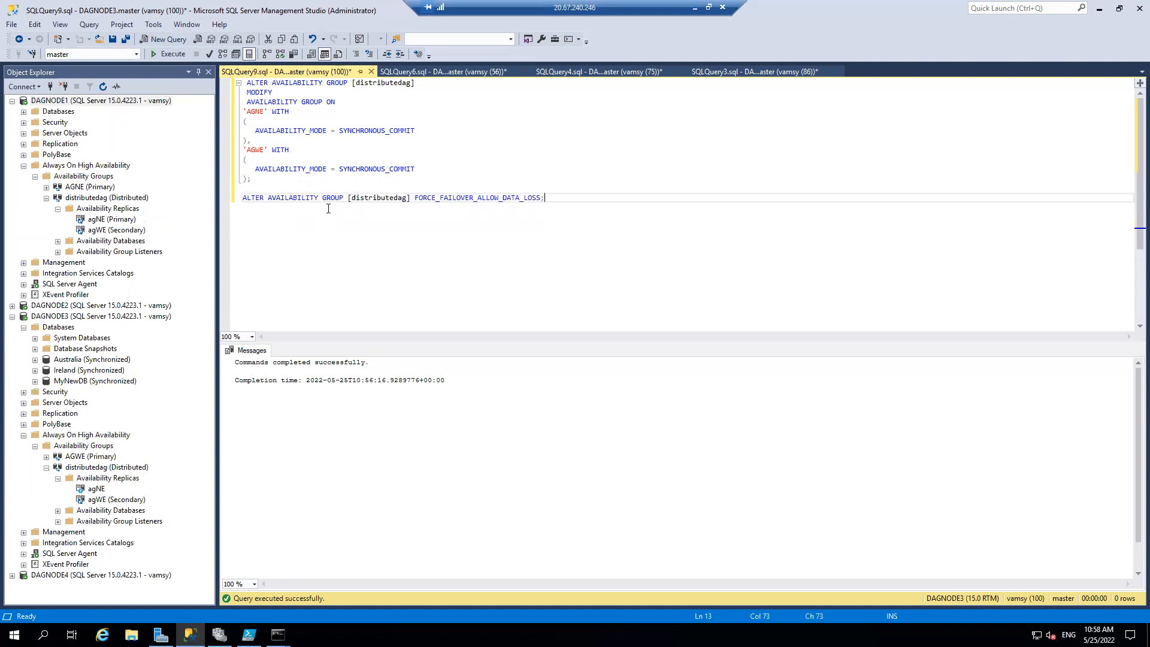
{"action": "left_click", "coordinate": [466, 73]}
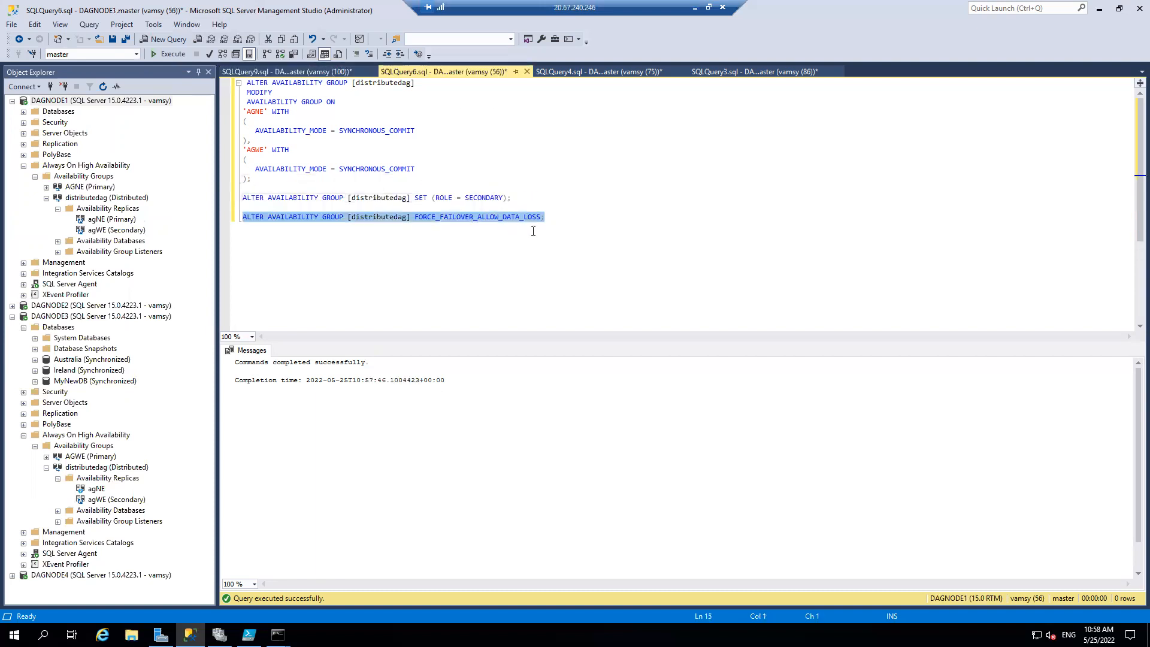
{"action": "key", "text": "Delete"}
{"action": "left_click", "coordinate": [333, 71]}
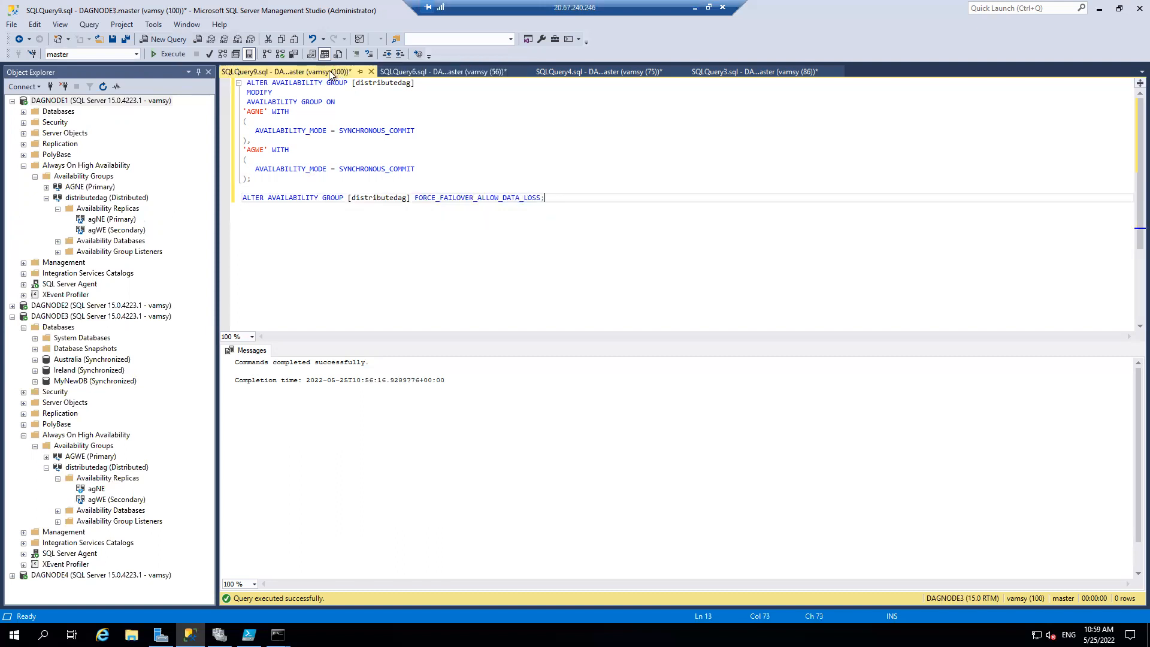
{"action": "left_click_drag", "start_coordinate": [546, 199], "coordinate": [201, 200]}
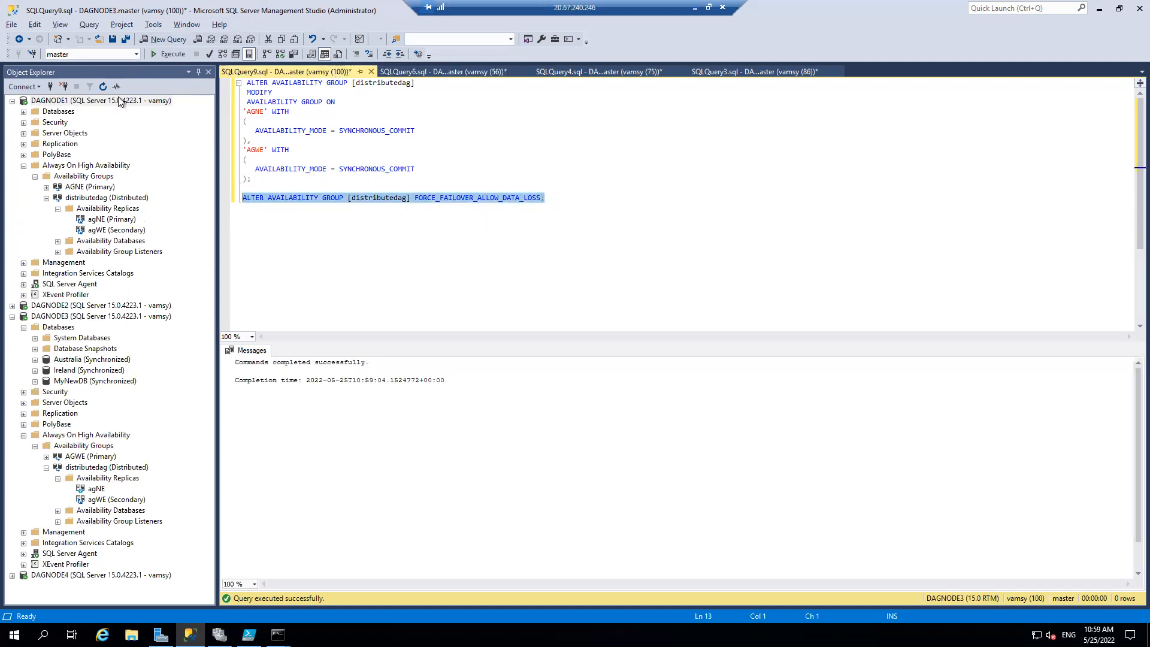
Refresh DAGNODE3 and confirm distributedag shows agWE primary and agNE secondary
{"action": "right_click", "coordinate": [115, 318]}
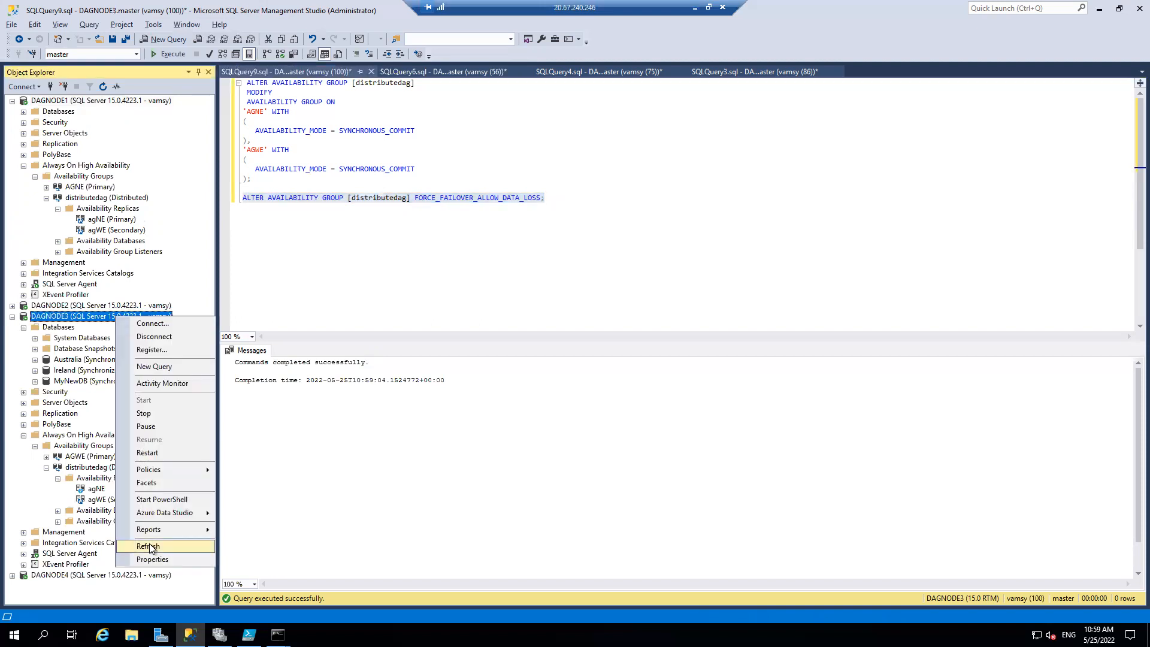
{"action": "left_click", "coordinate": [150, 543]}
{"action": "left_click", "coordinate": [23, 382]}
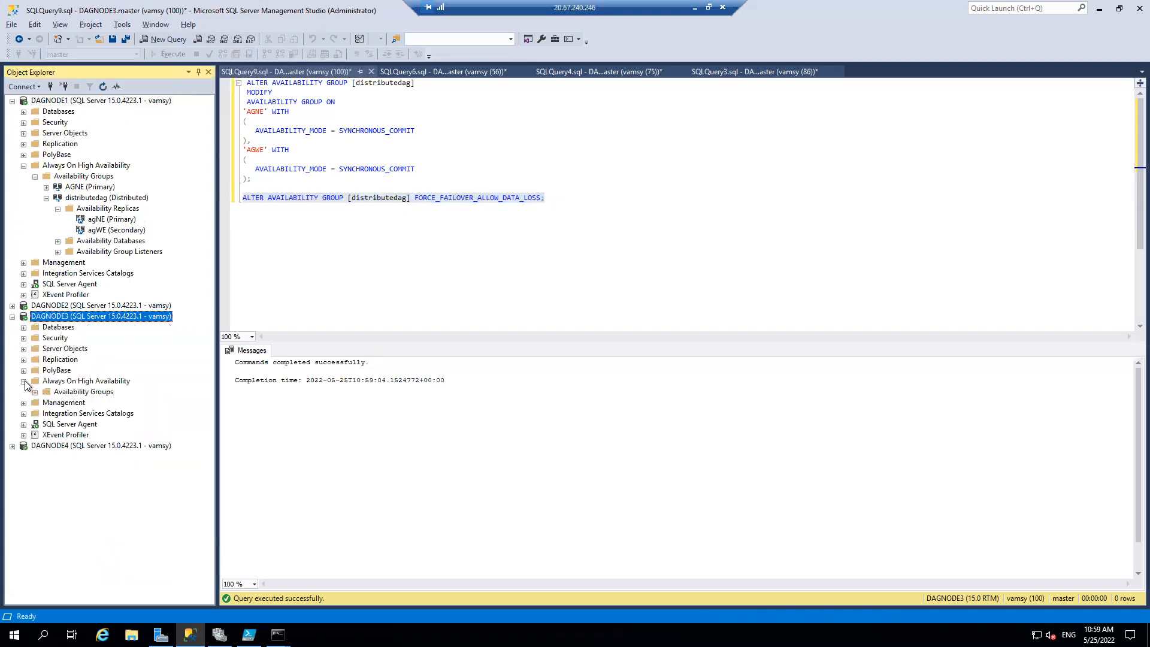
{"action": "left_click", "coordinate": [35, 393]}
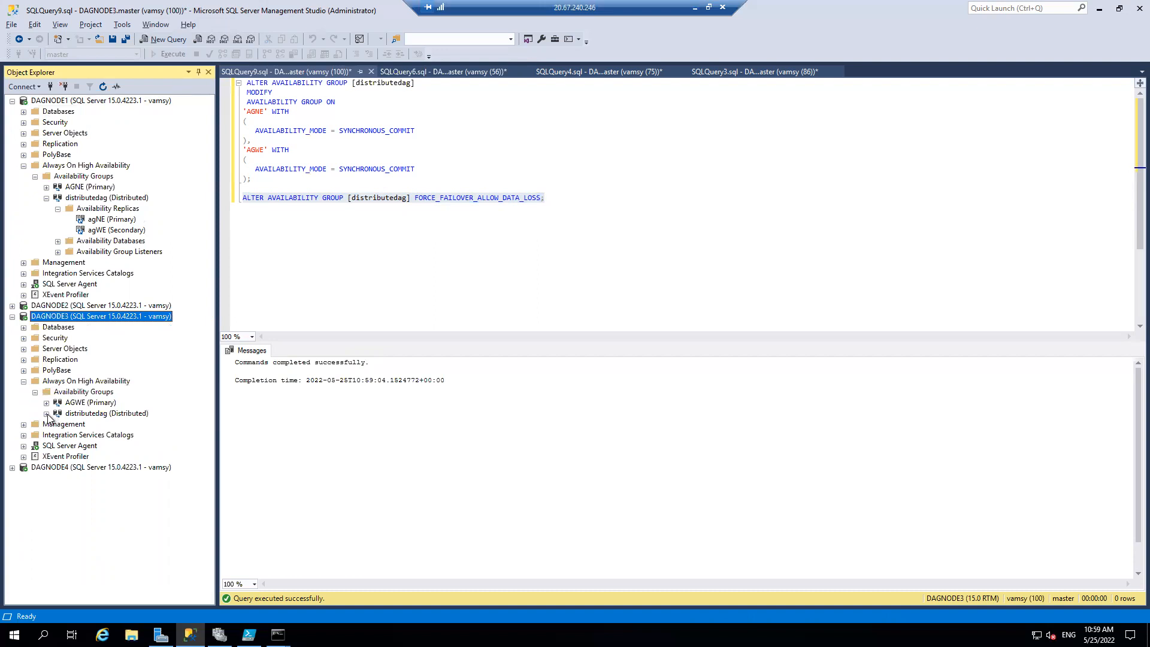
{"action": "left_click", "coordinate": [46, 414]}
{"action": "left_click", "coordinate": [58, 424]}
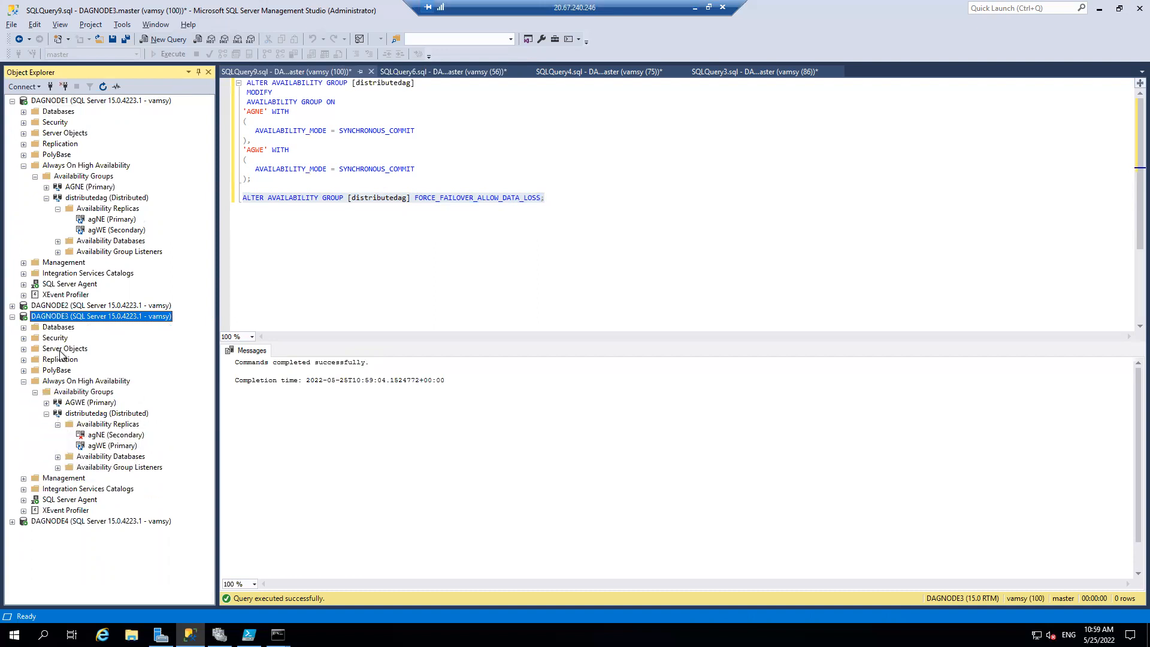
Refresh DAGNODE1 and check distributedag's replica roles there
{"action": "right_click", "coordinate": [94, 102]}
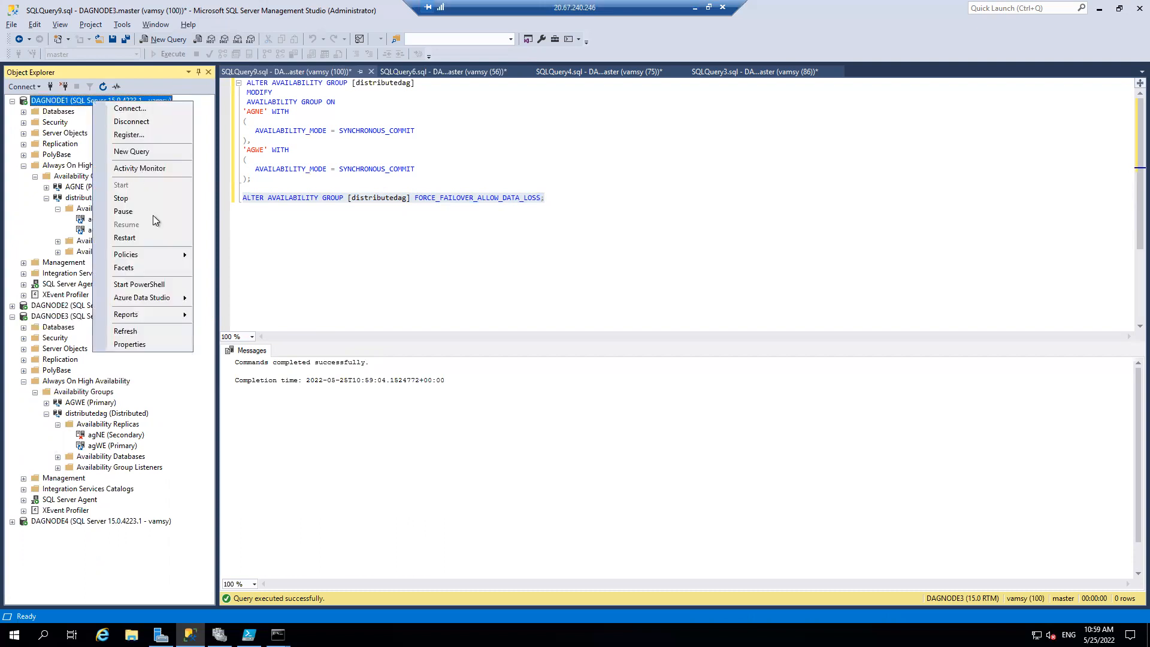
{"action": "left_click", "coordinate": [139, 331]}
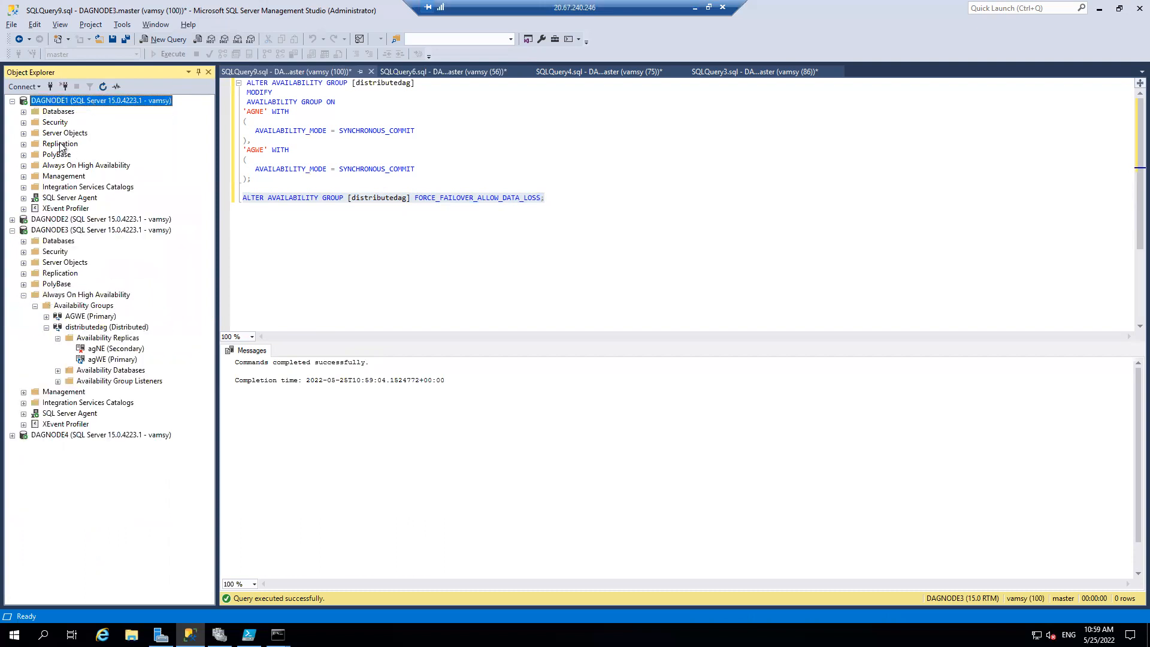
{"action": "left_click", "coordinate": [24, 166]}
{"action": "left_click", "coordinate": [35, 176]}
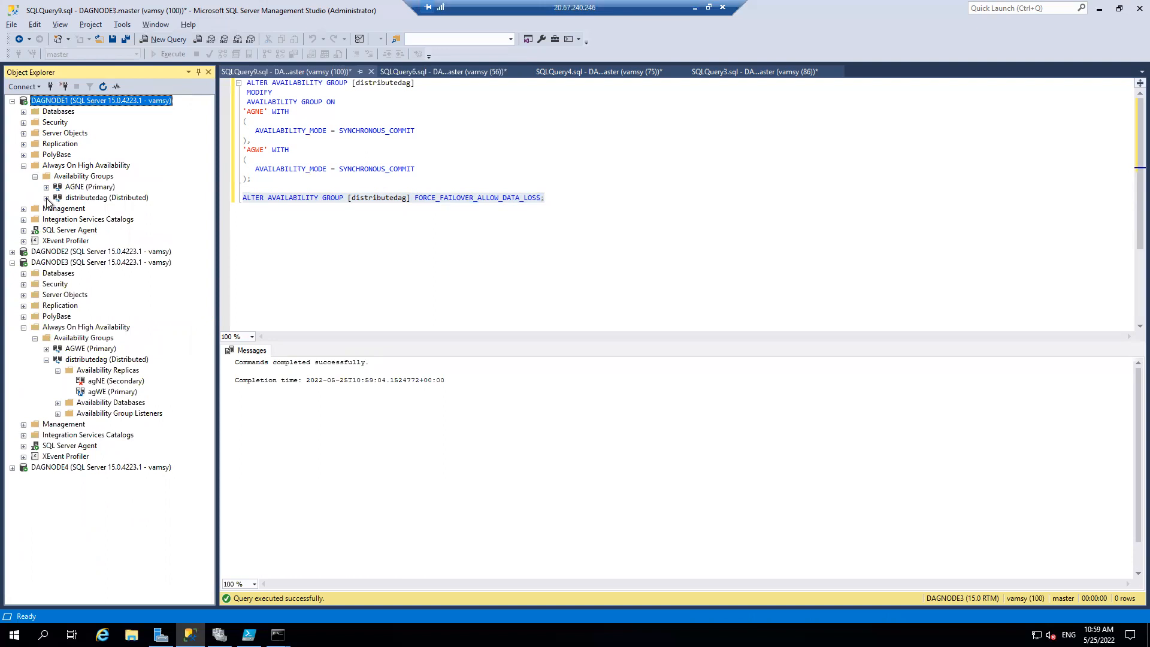
{"action": "left_click", "coordinate": [46, 197]}
{"action": "left_click", "coordinate": [59, 209]}
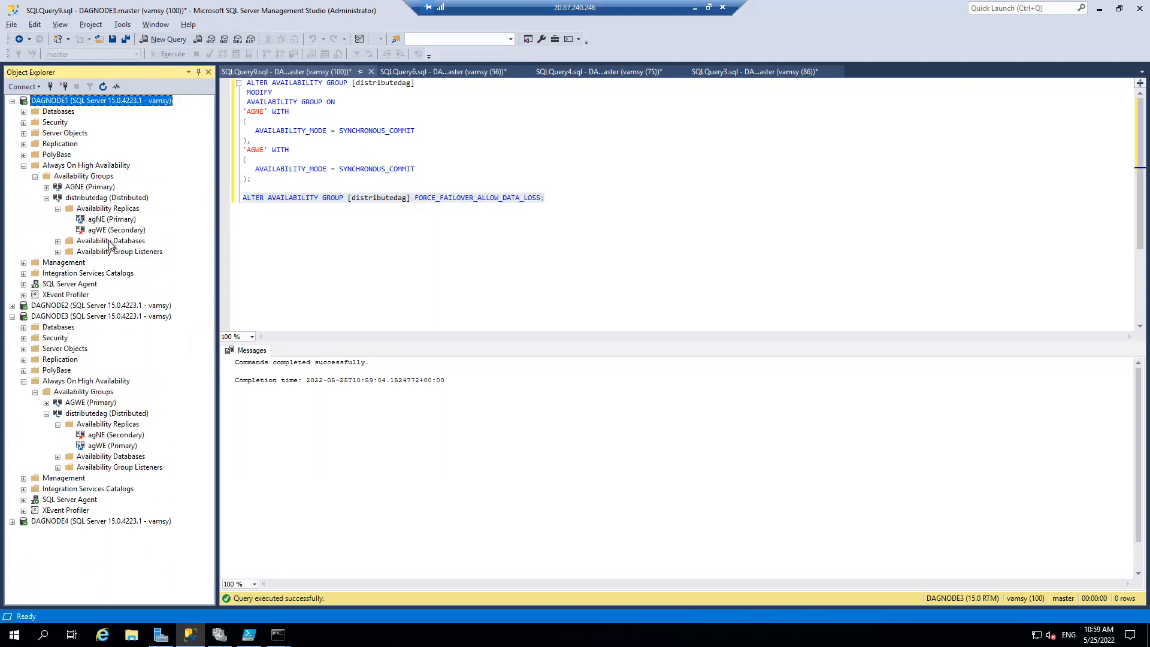
{"action": "left_click", "coordinate": [104, 86]}
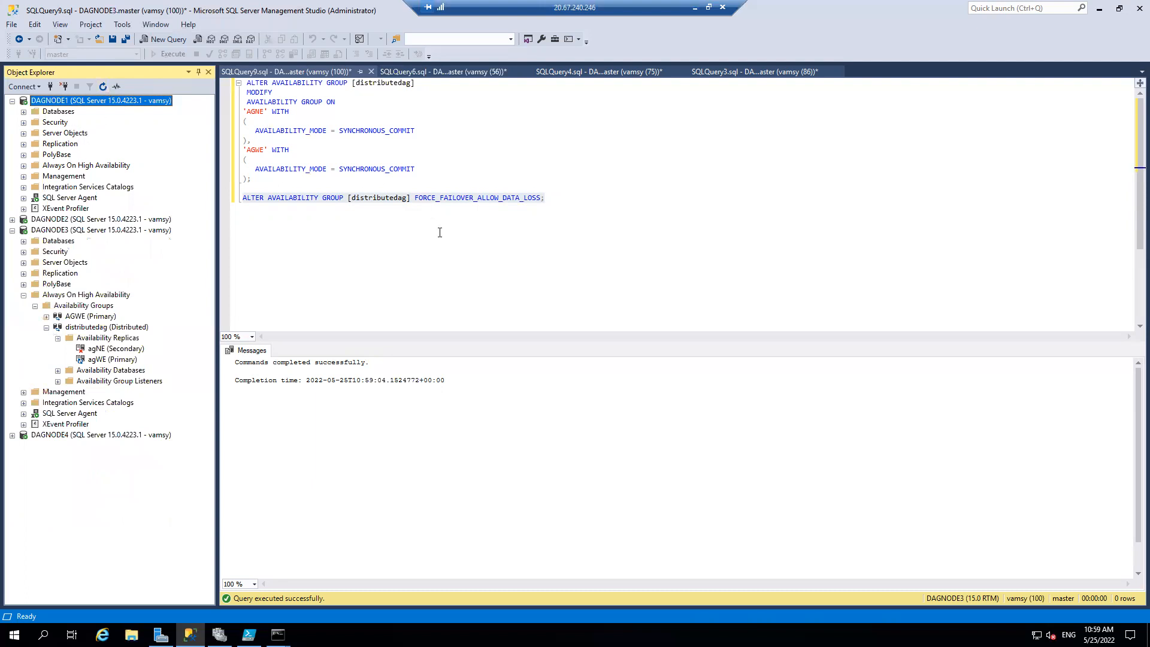
{"action": "left_click", "coordinate": [455, 73]}
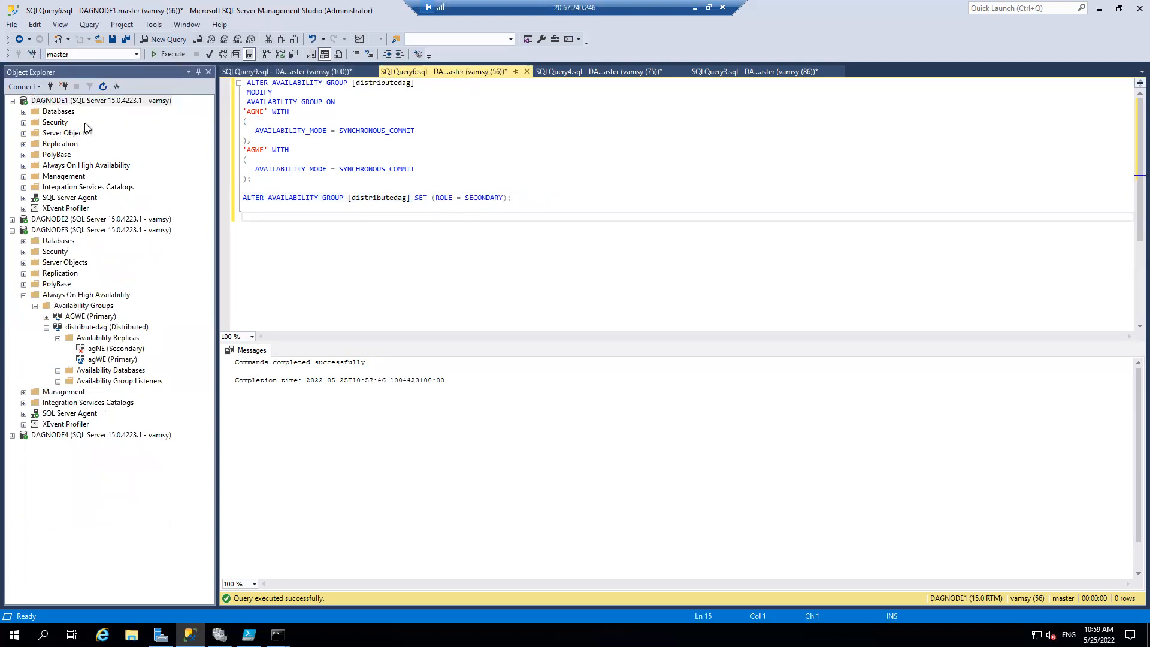
Expand distributedag's replicas on DAGNODE1 and refresh the agWE replica
{"action": "left_click", "coordinate": [24, 166]}
{"action": "left_click", "coordinate": [34, 176]}
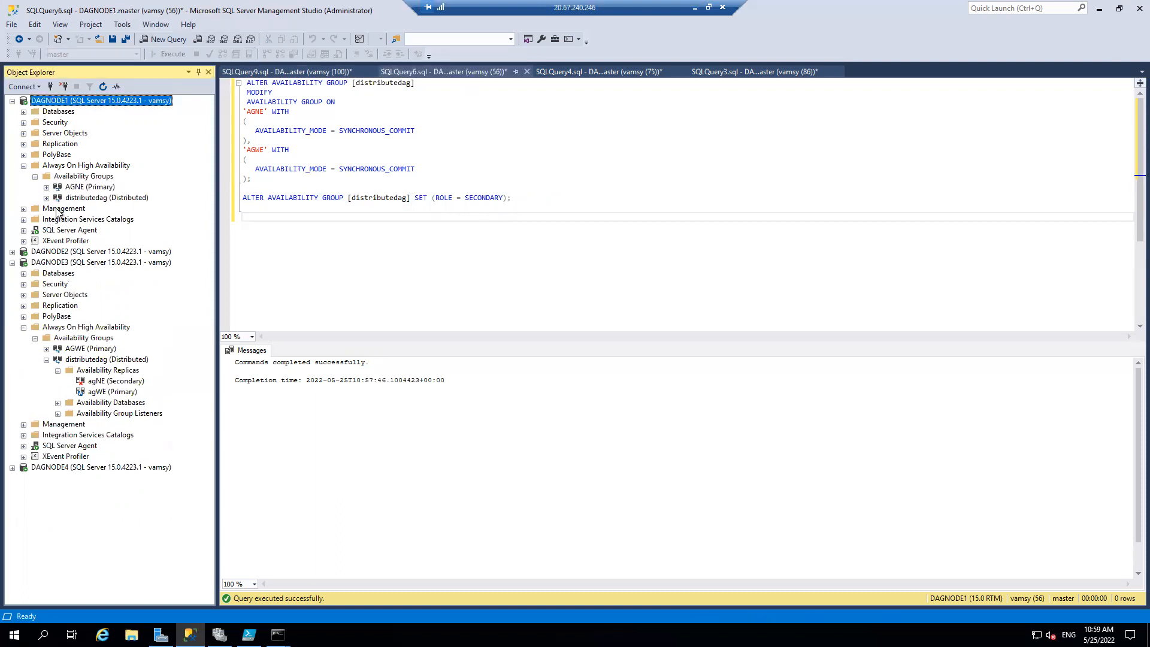
{"action": "left_click", "coordinate": [46, 198]}
{"action": "left_click", "coordinate": [58, 208]}
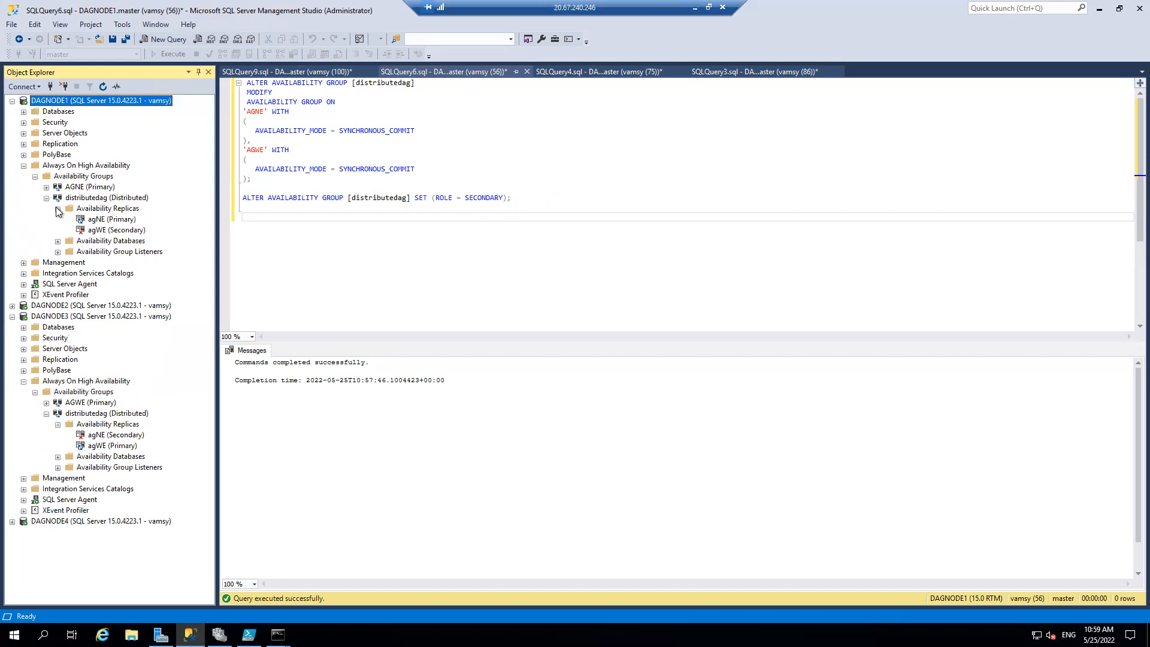
{"action": "right_click", "coordinate": [113, 231]}
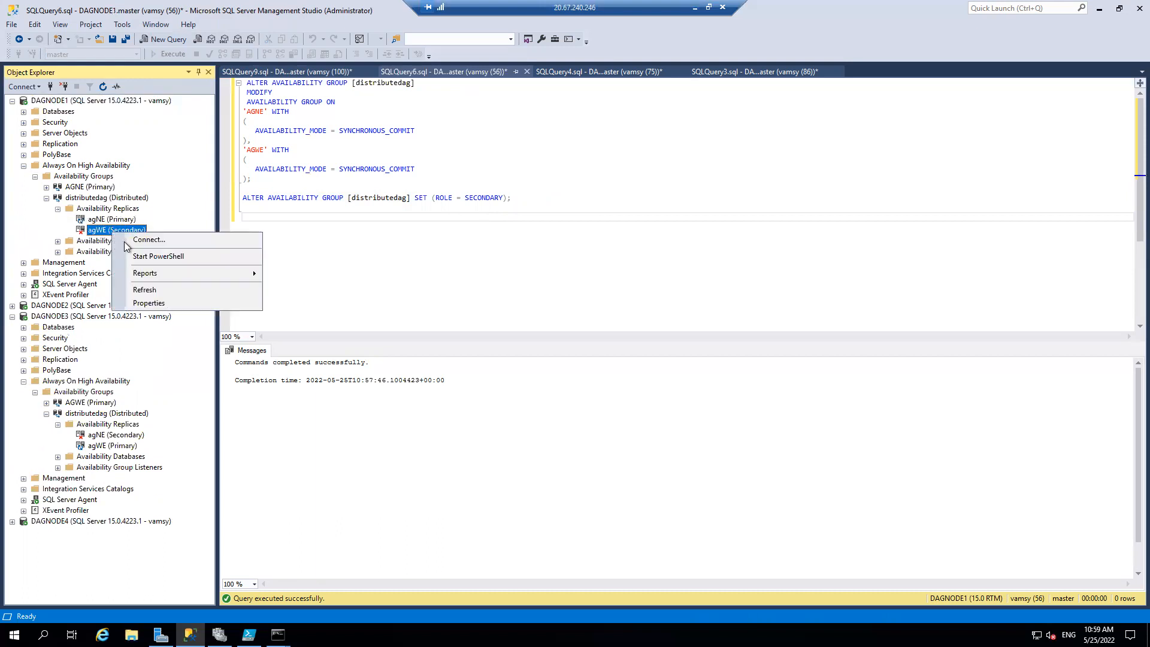
{"action": "left_click", "coordinate": [147, 290]}
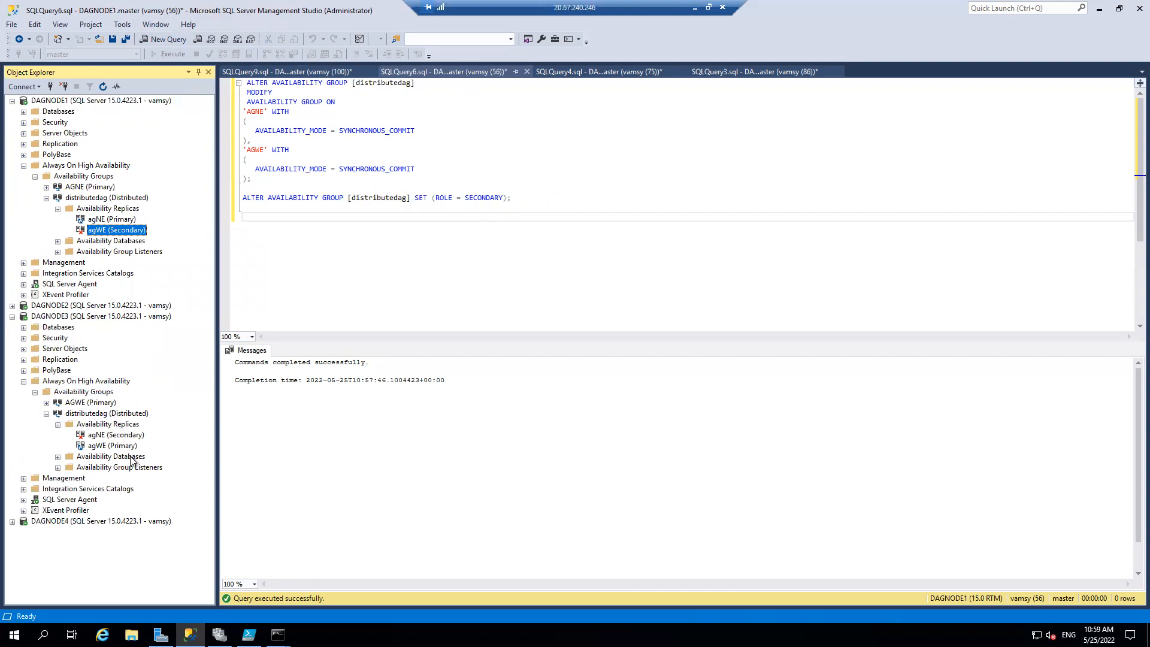
Refresh DAGNODE1's tree and re-expand distributedag's Availability Replicas
{"action": "left_click", "coordinate": [13, 317]}
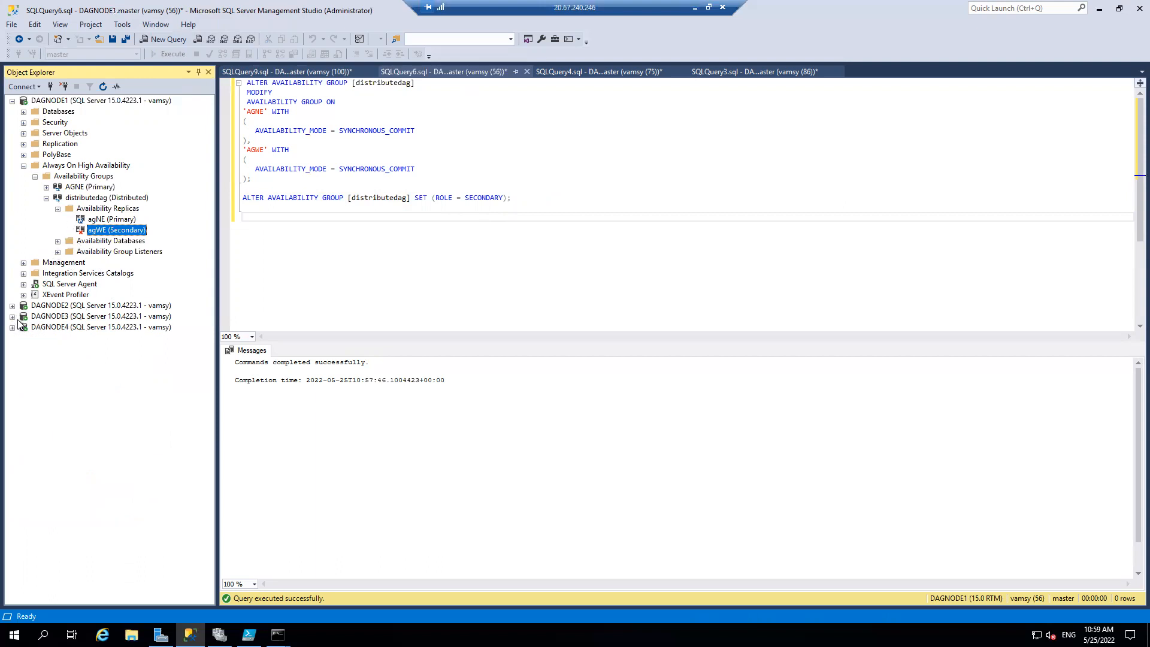
{"action": "left_click", "coordinate": [24, 165]}
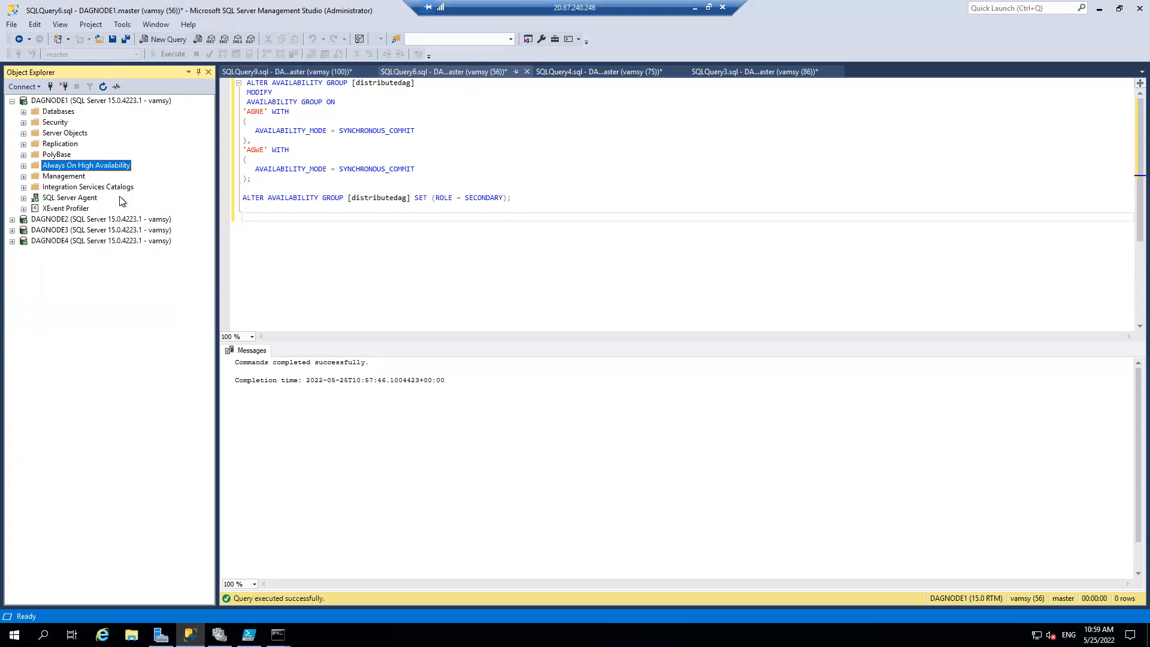
{"action": "right_click", "coordinate": [84, 101]}
{"action": "left_click", "coordinate": [131, 328]}
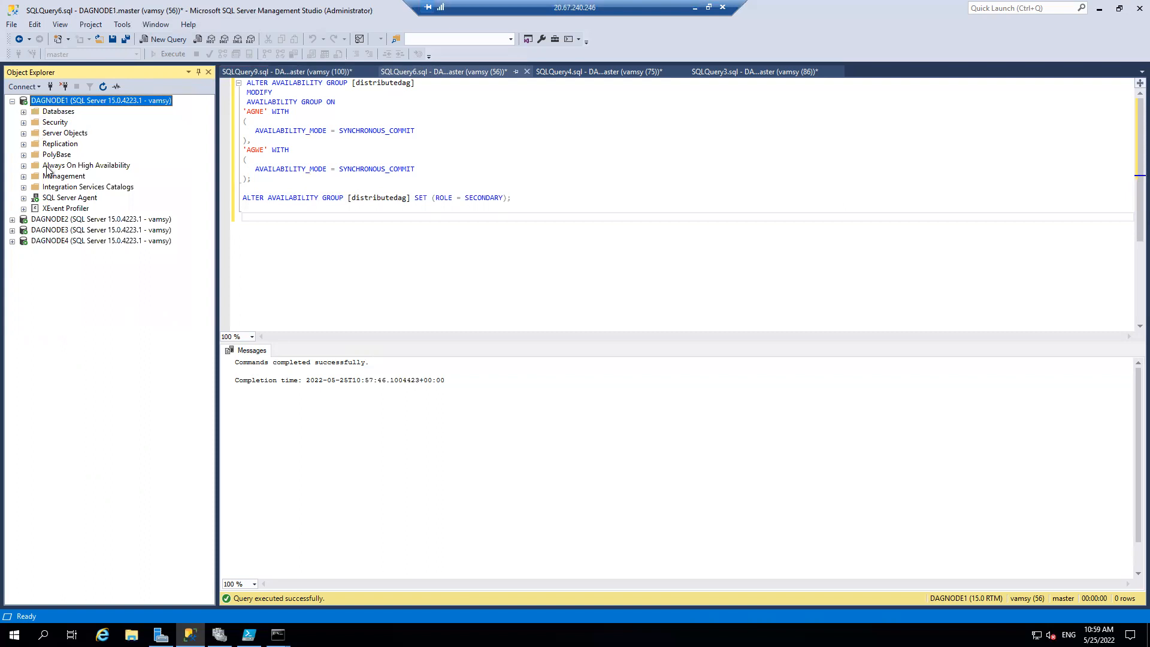
{"action": "left_click", "coordinate": [24, 166]}
{"action": "left_click", "coordinate": [34, 177]}
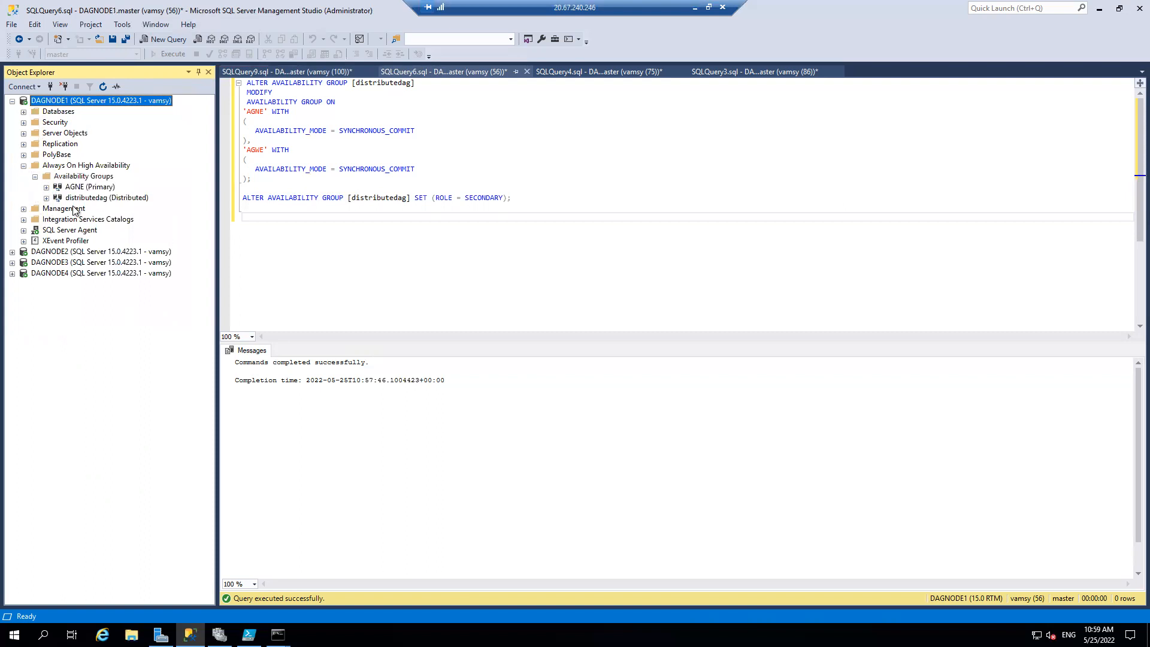
{"action": "left_click", "coordinate": [46, 199]}
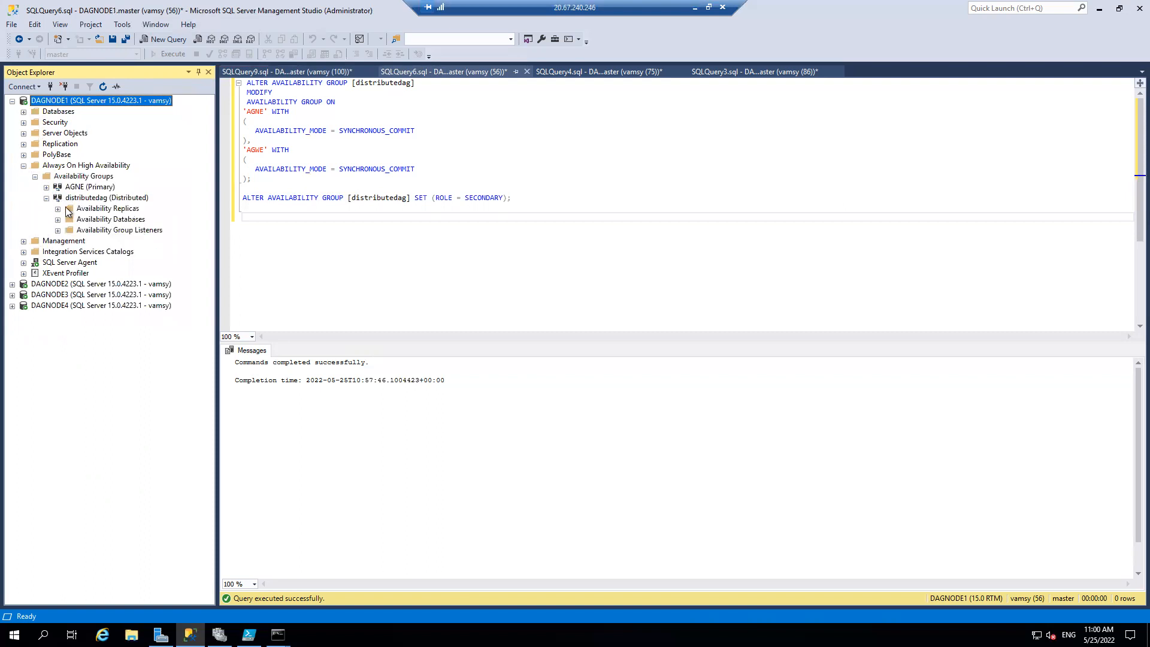
{"action": "left_click", "coordinate": [58, 209]}
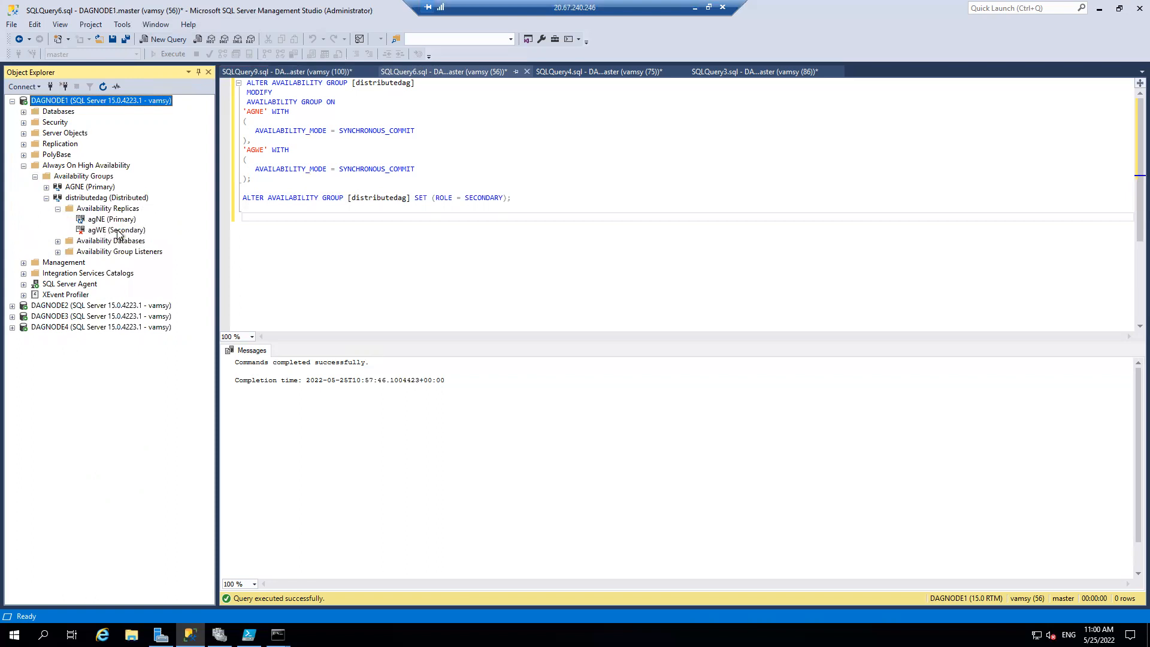
Refresh DAGNODE3 and expand its distributedag replicas, comparing with DAGNODE1's agNE primary
{"action": "right_click", "coordinate": [63, 318]}
{"action": "left_click", "coordinate": [117, 544]}
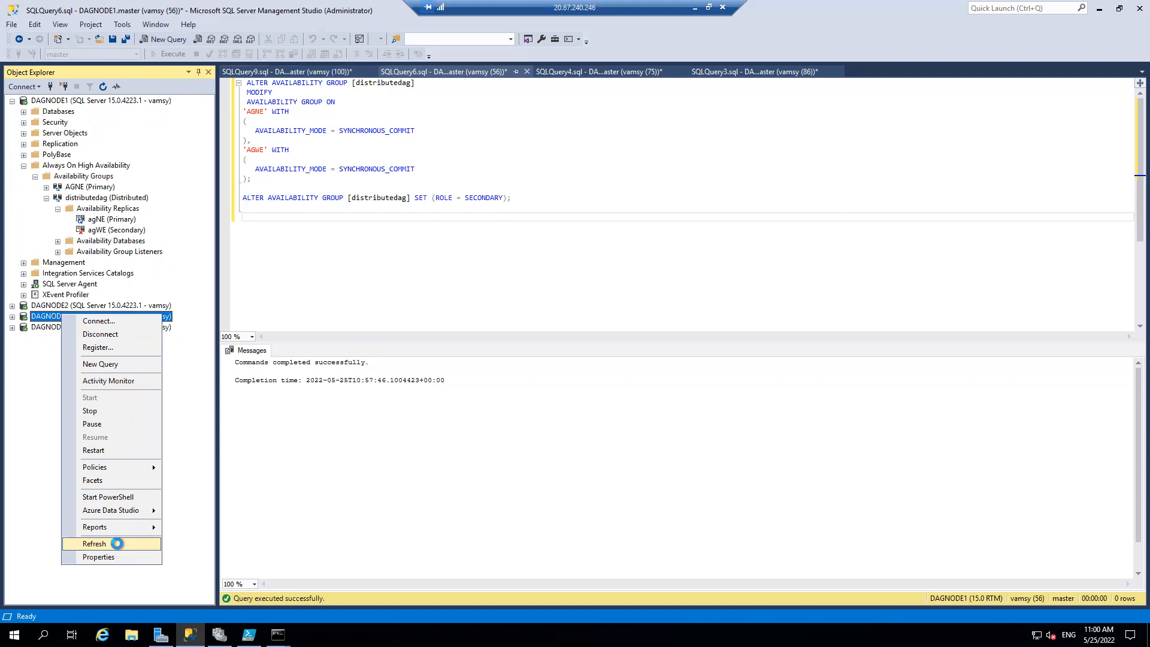
{"action": "left_click", "coordinate": [12, 316]}
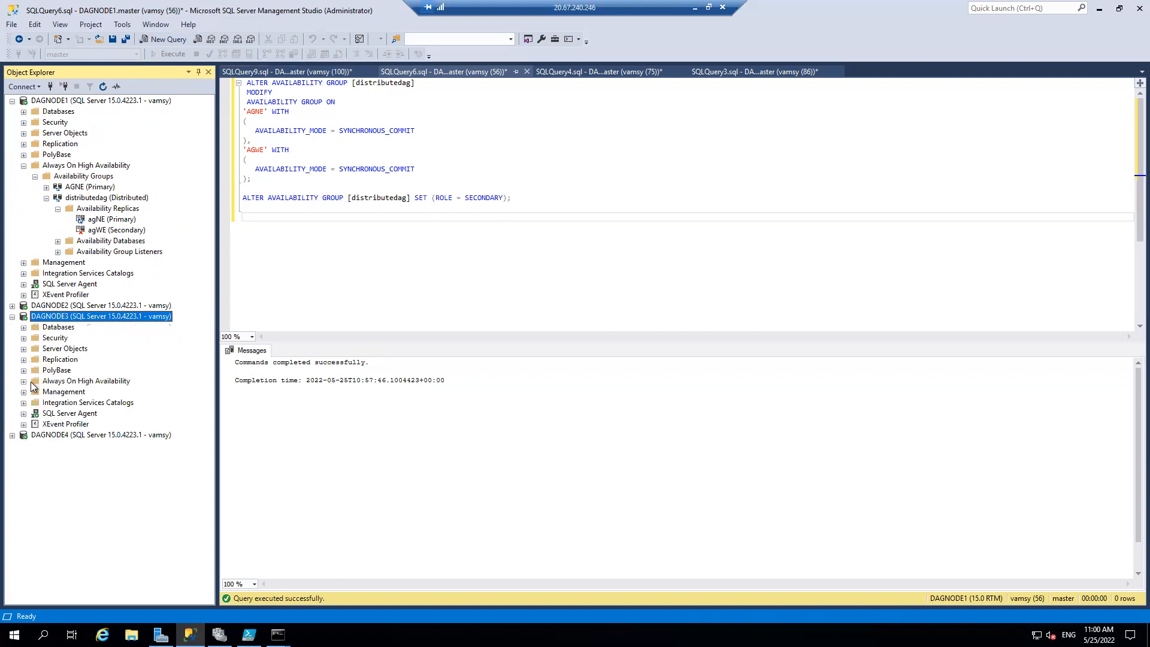
{"action": "left_click", "coordinate": [24, 381]}
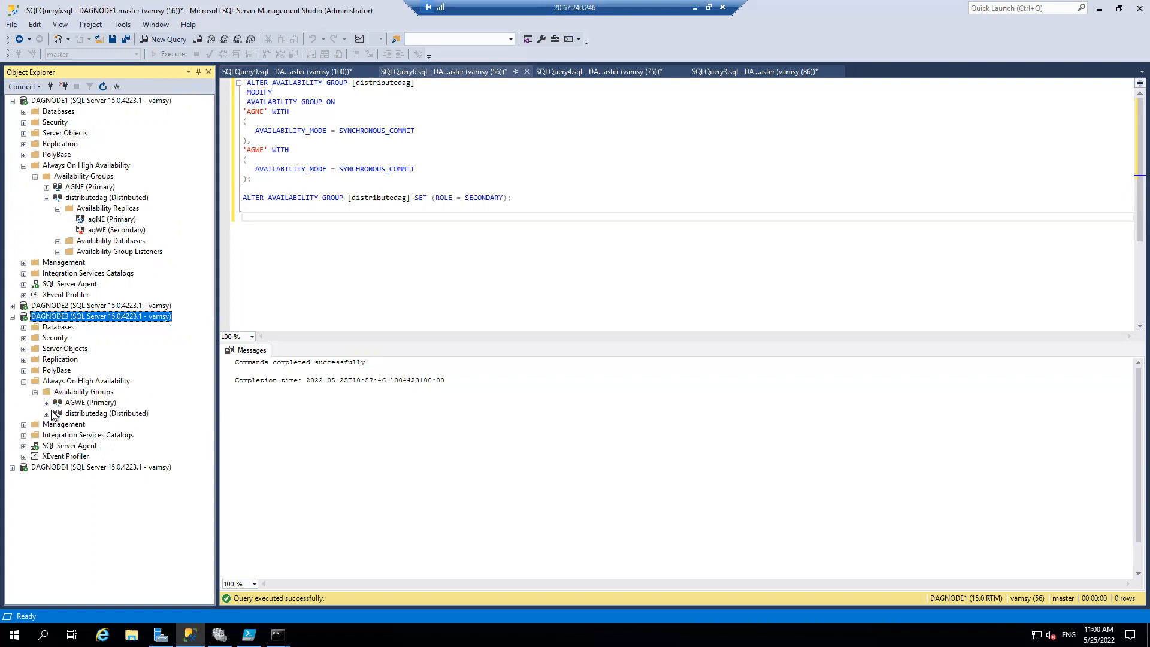
{"action": "left_click", "coordinate": [46, 413]}
{"action": "left_click", "coordinate": [57, 424]}
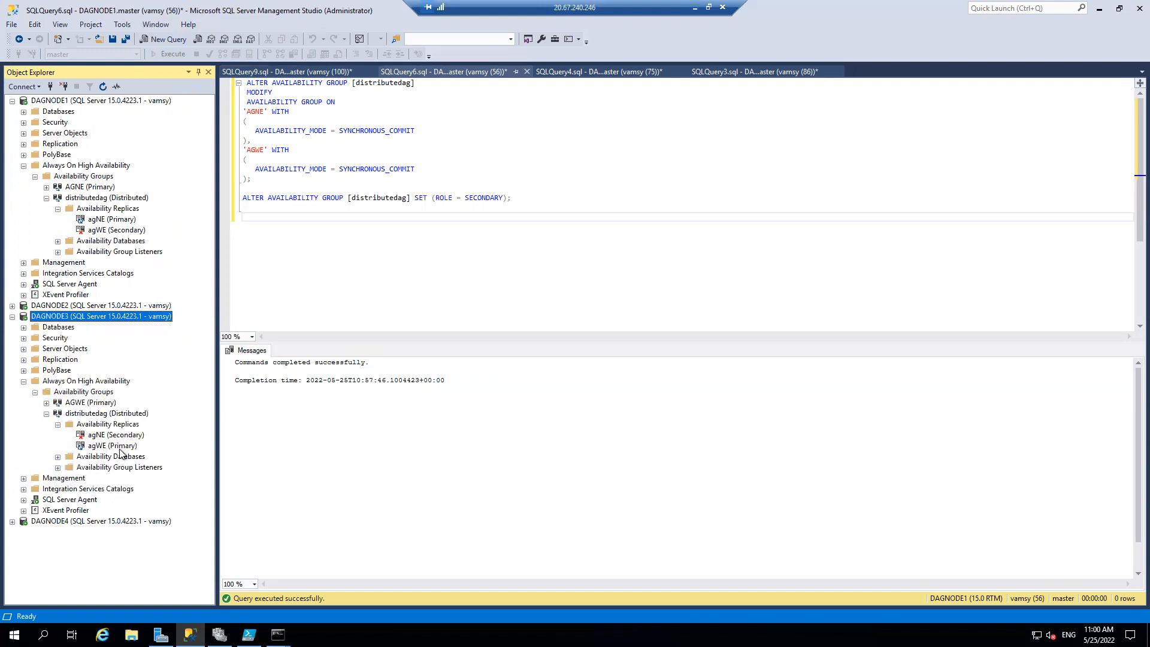
{"action": "left_click", "coordinate": [133, 221]}
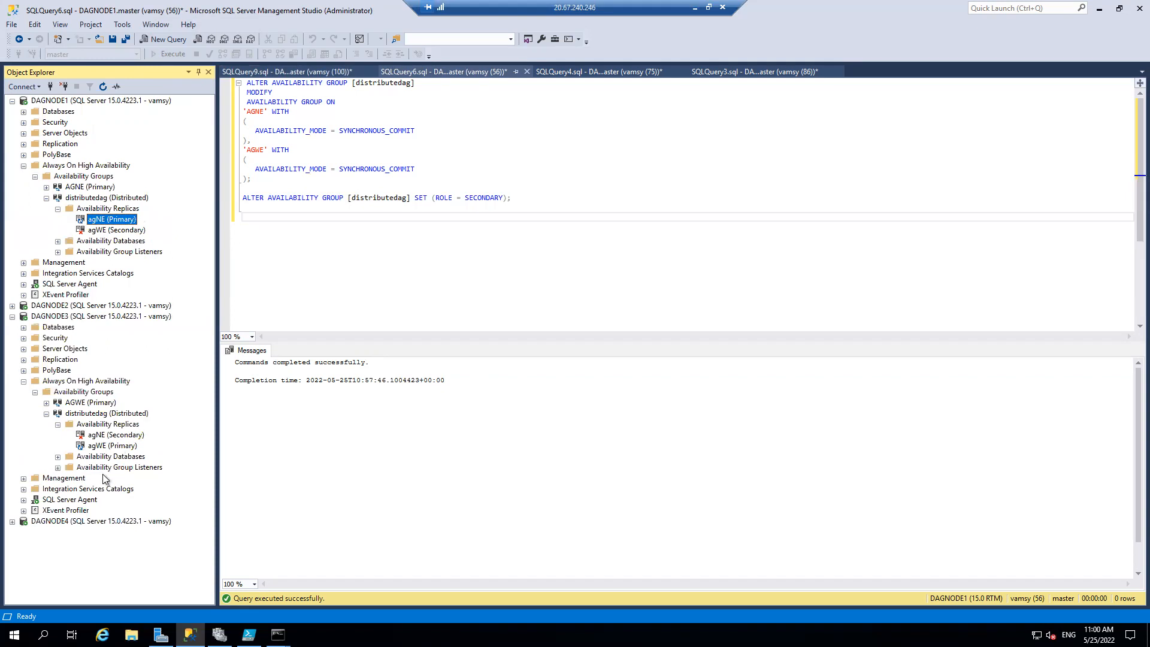
Expand AGWE on DAGNODE3 to list databases Australia, Ireland and MyNewDB
{"action": "left_click", "coordinate": [58, 457]}
{"action": "left_click", "coordinate": [47, 403]}
{"action": "left_click", "coordinate": [58, 424]}
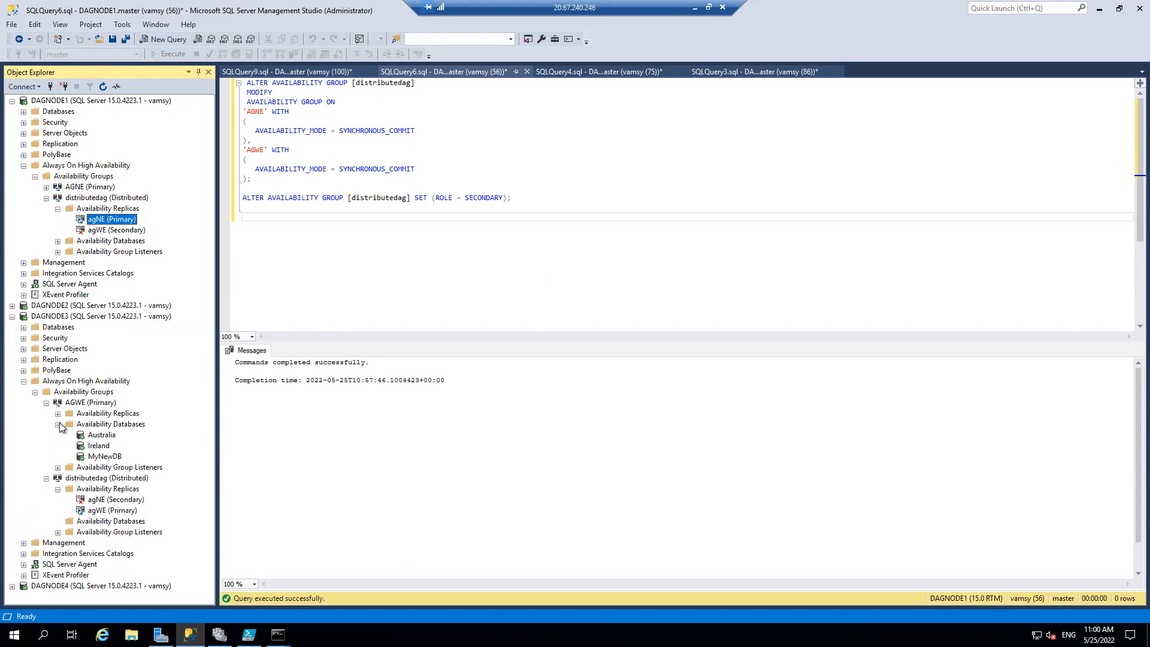
{"action": "right_click", "coordinate": [96, 402]}
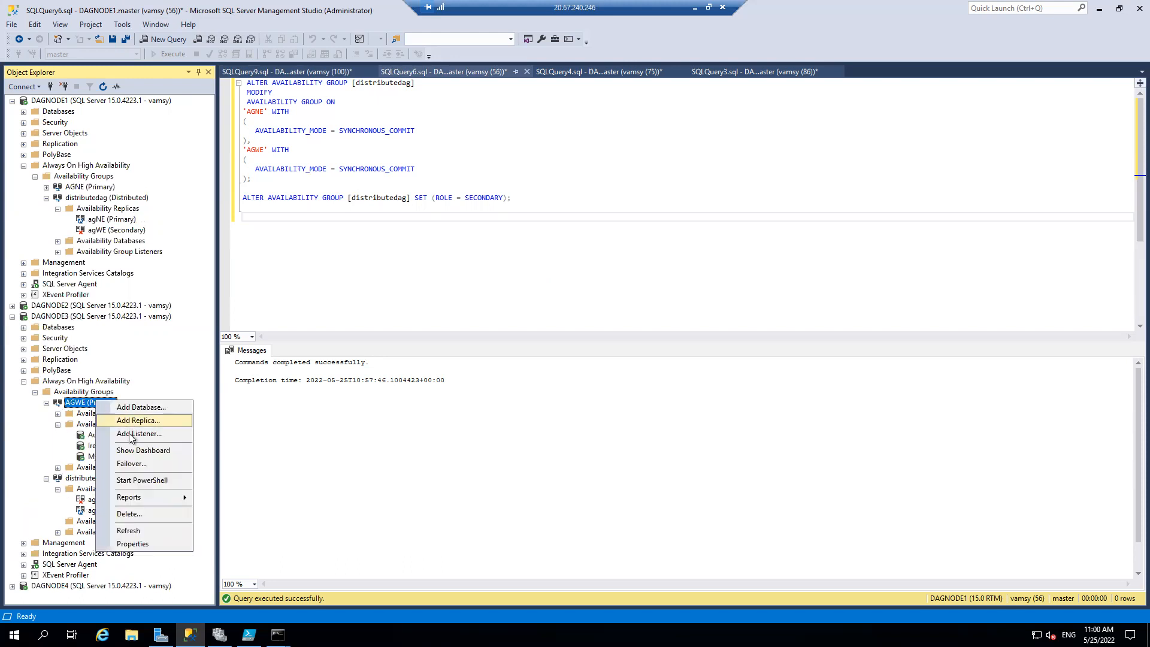
{"action": "left_click", "coordinate": [131, 449]}
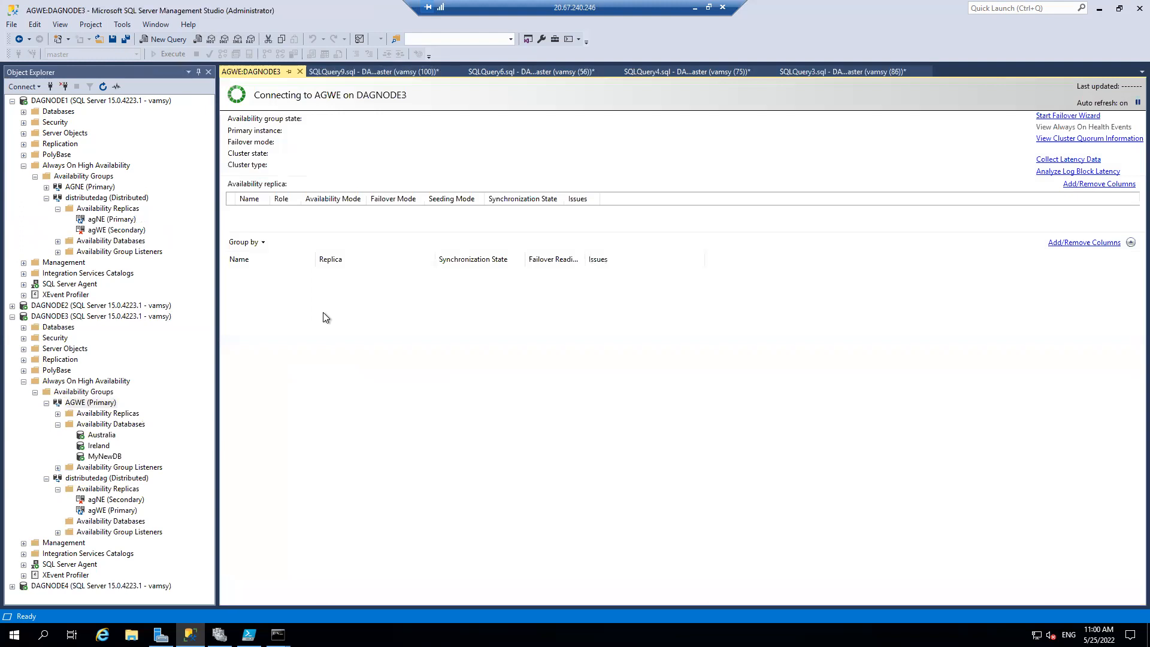
{"action": "left_click", "coordinate": [300, 71]}
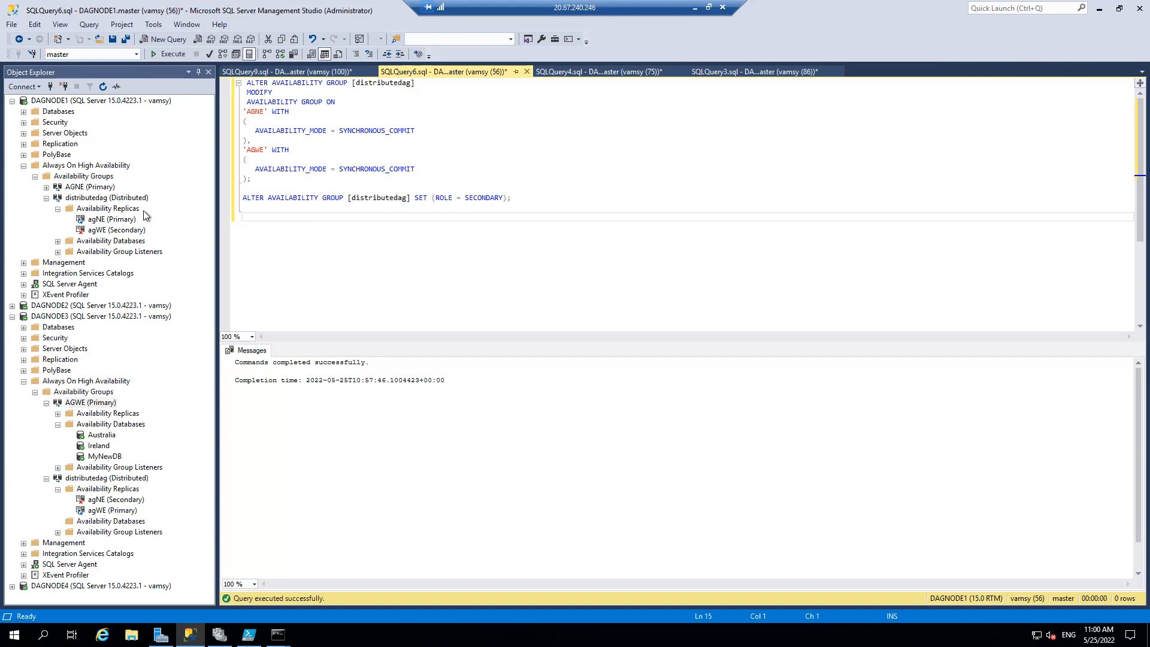
{"action": "right_click", "coordinate": [79, 188]}
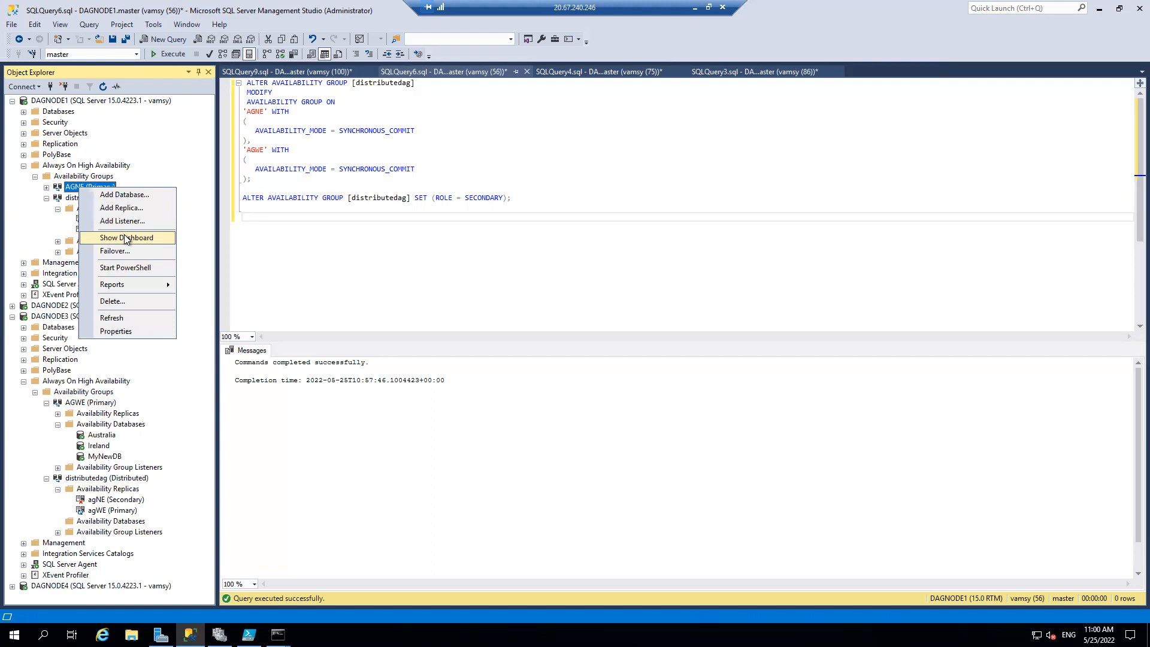
{"action": "left_click", "coordinate": [127, 239]}
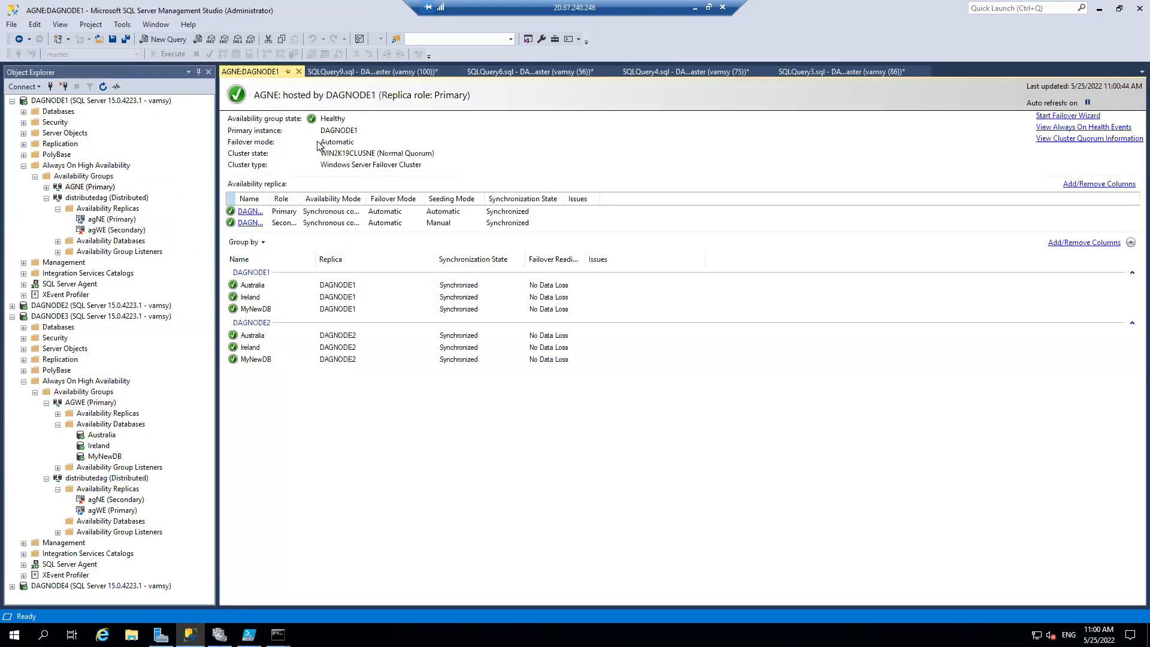
{"action": "left_click", "coordinate": [299, 72]}
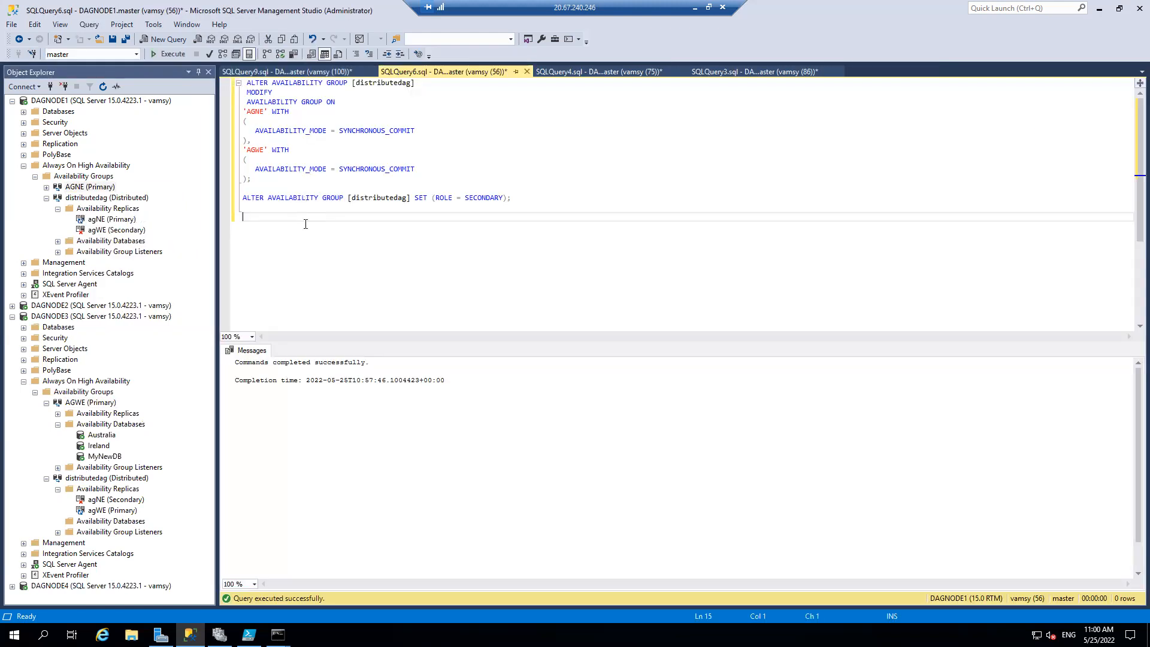
{"action": "left_click", "coordinate": [23, 165]}
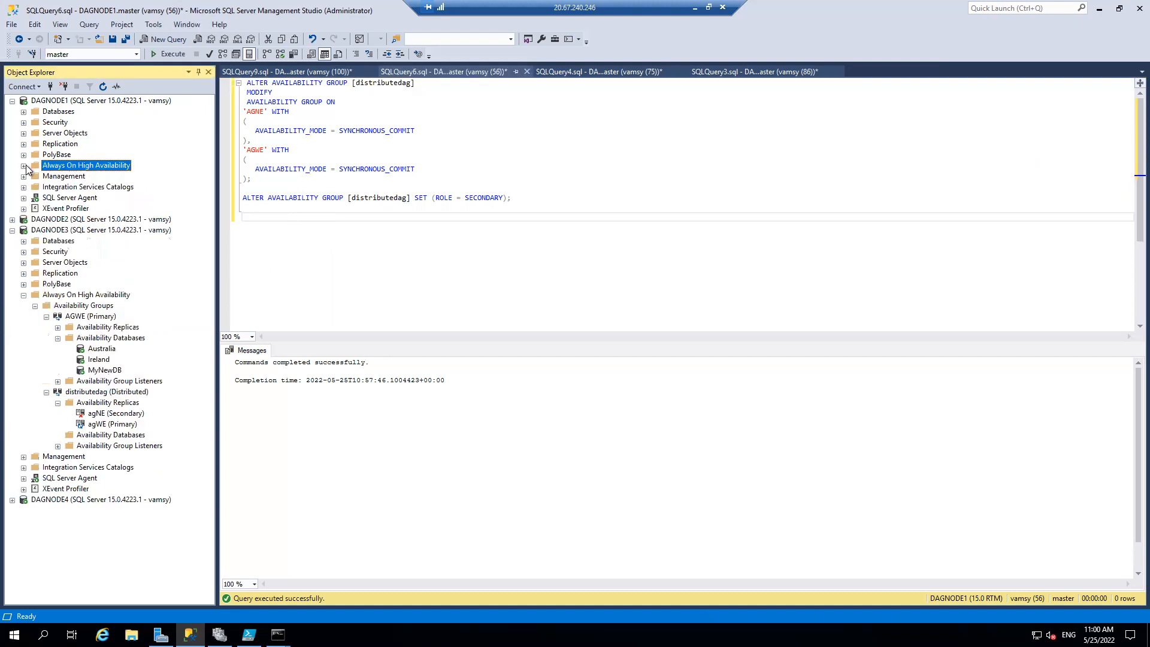
Open a new query on DAGNODE3's Ireland database and run create table test(sno int)
{"action": "left_click", "coordinate": [13, 230]}
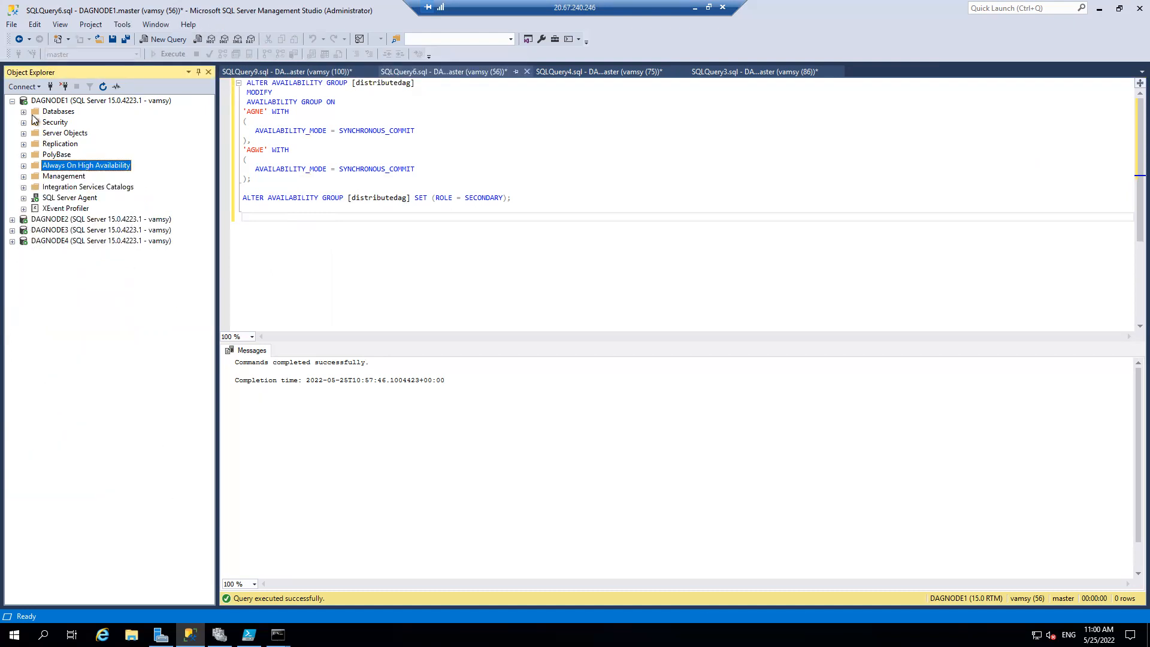
{"action": "left_click", "coordinate": [13, 231]}
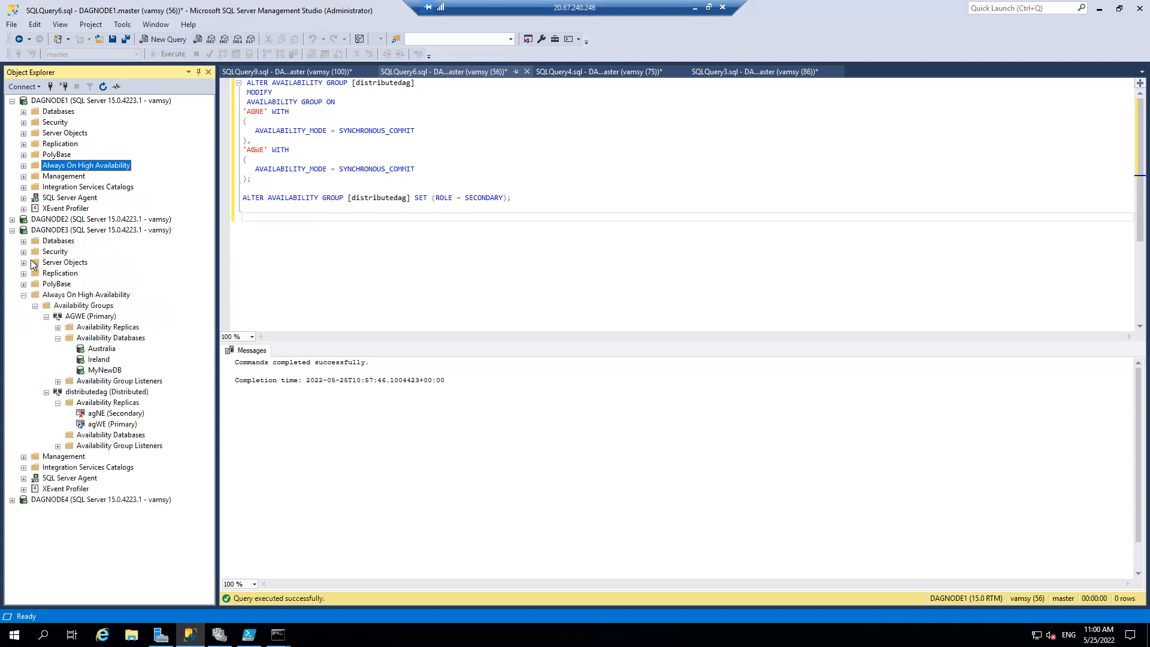
{"action": "left_click", "coordinate": [24, 295]}
{"action": "left_click", "coordinate": [23, 240]}
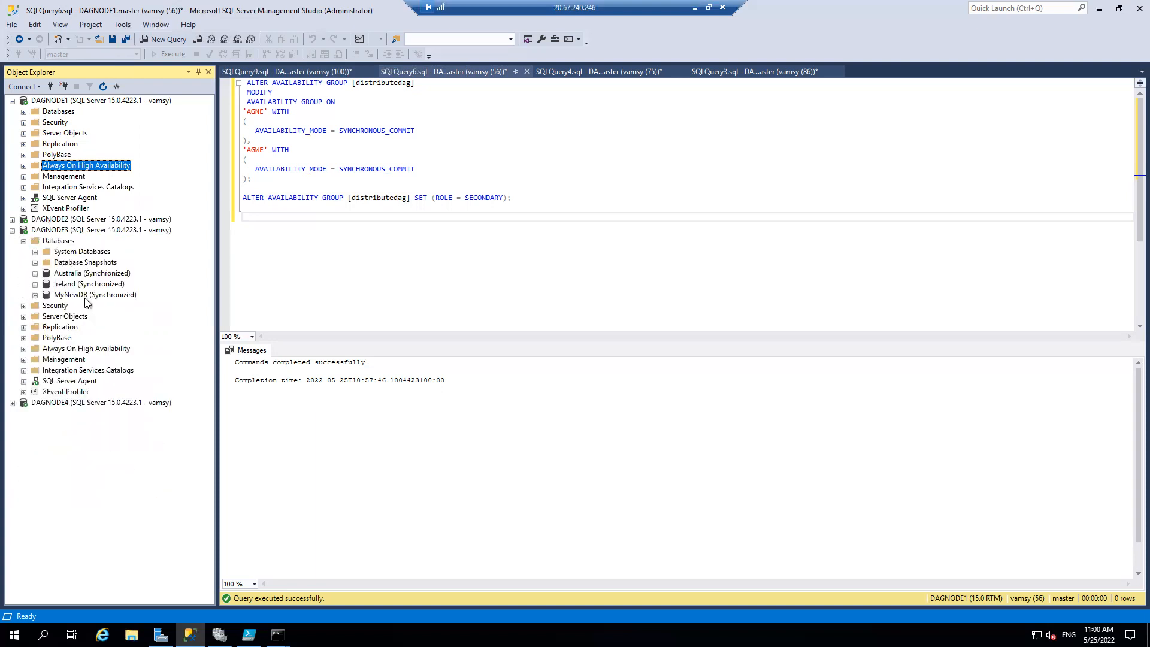
{"action": "right_click", "coordinate": [75, 286]}
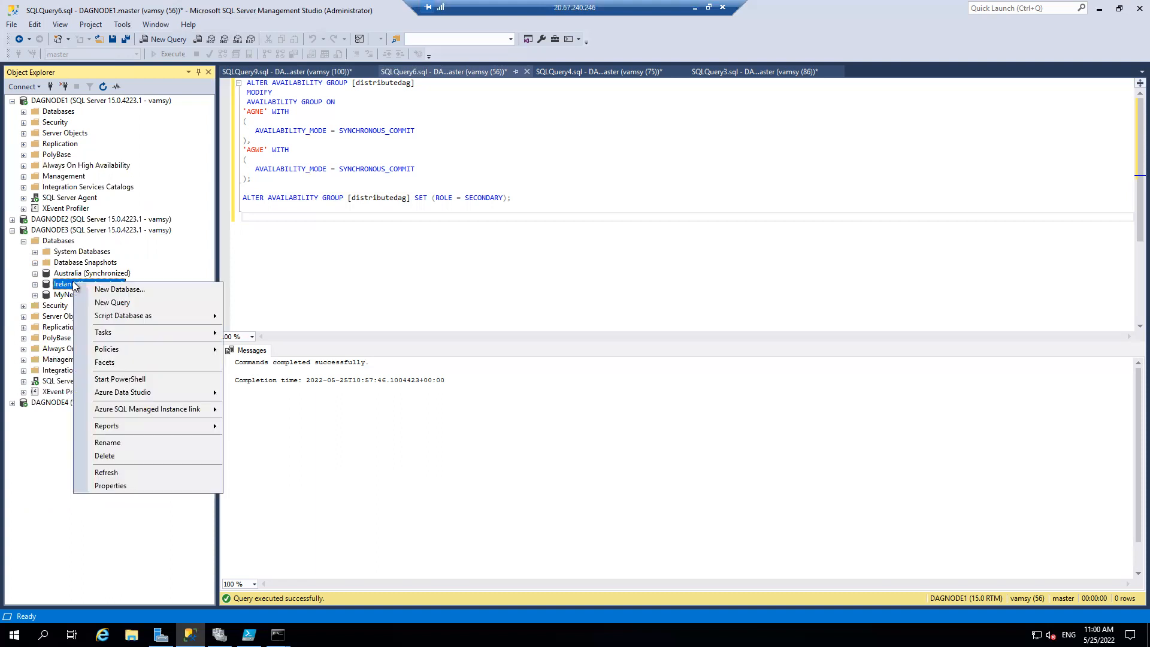
{"action": "left_click", "coordinate": [114, 302]}
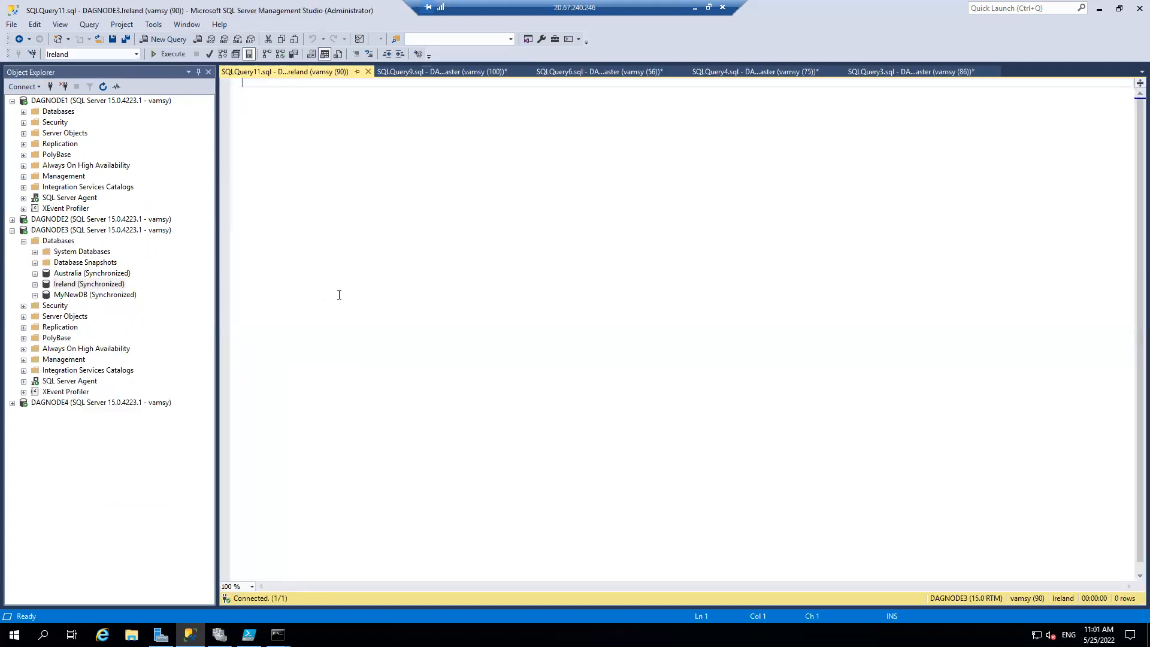
{"action": "type", "text": "create t"}
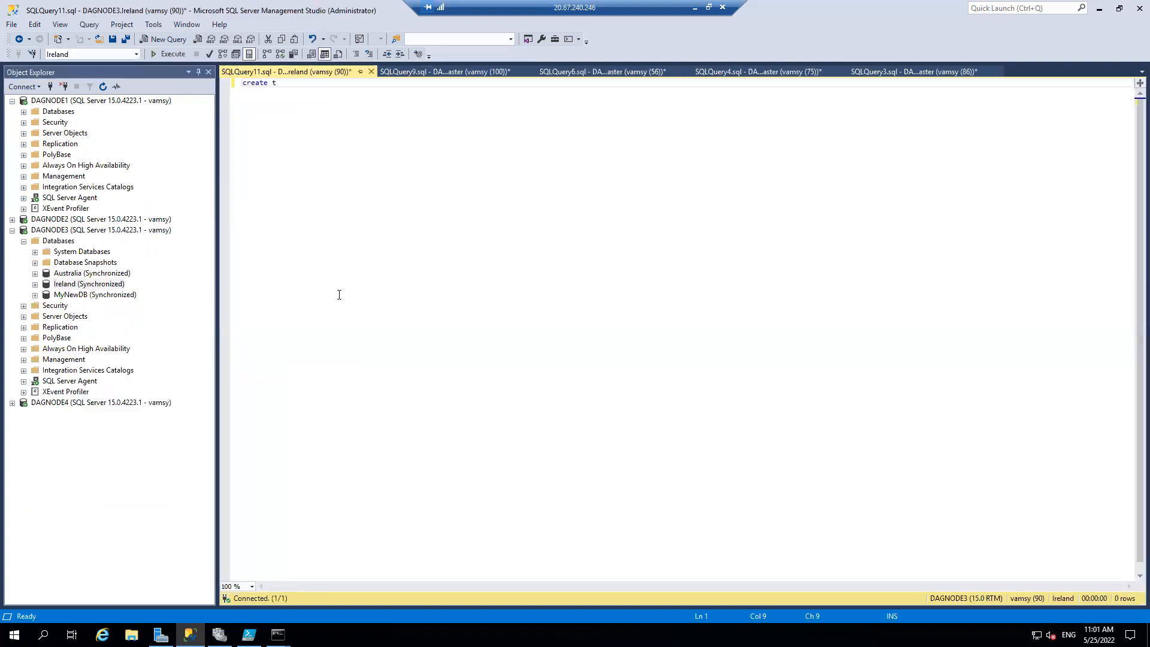
{"action": "type", "text": "able test(sno int)"}
{"action": "key", "text": "F5"}
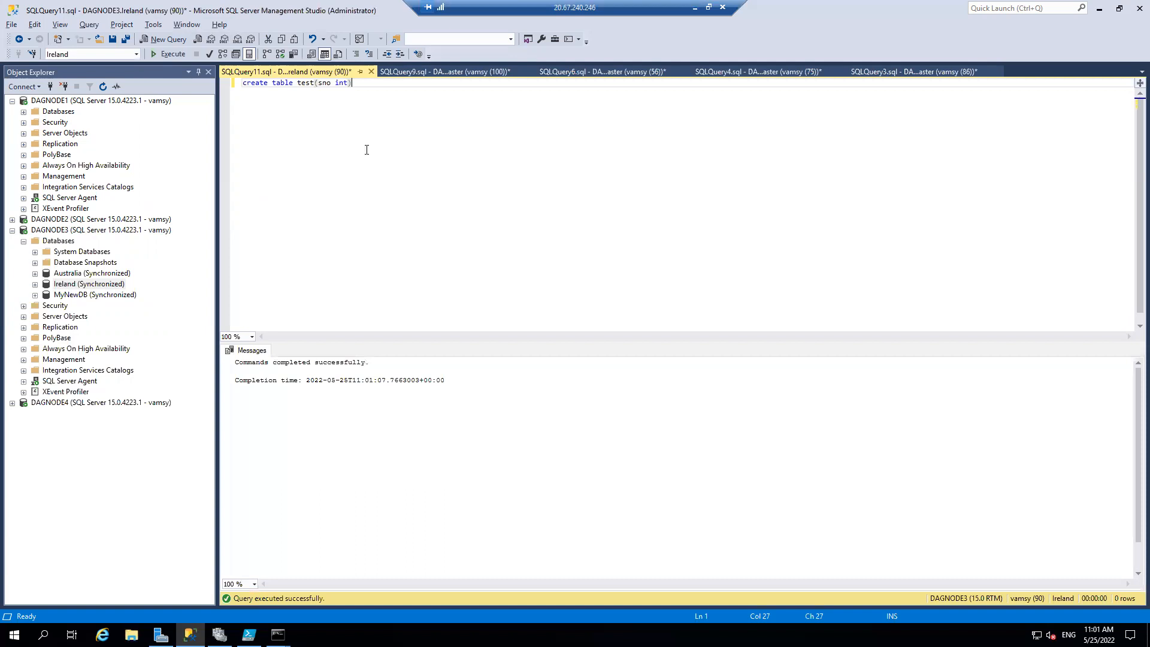
{"action": "left_click_drag", "start_coordinate": [367, 90], "coordinate": [227, 72]}
{"action": "key", "text": "ctrl+c"}
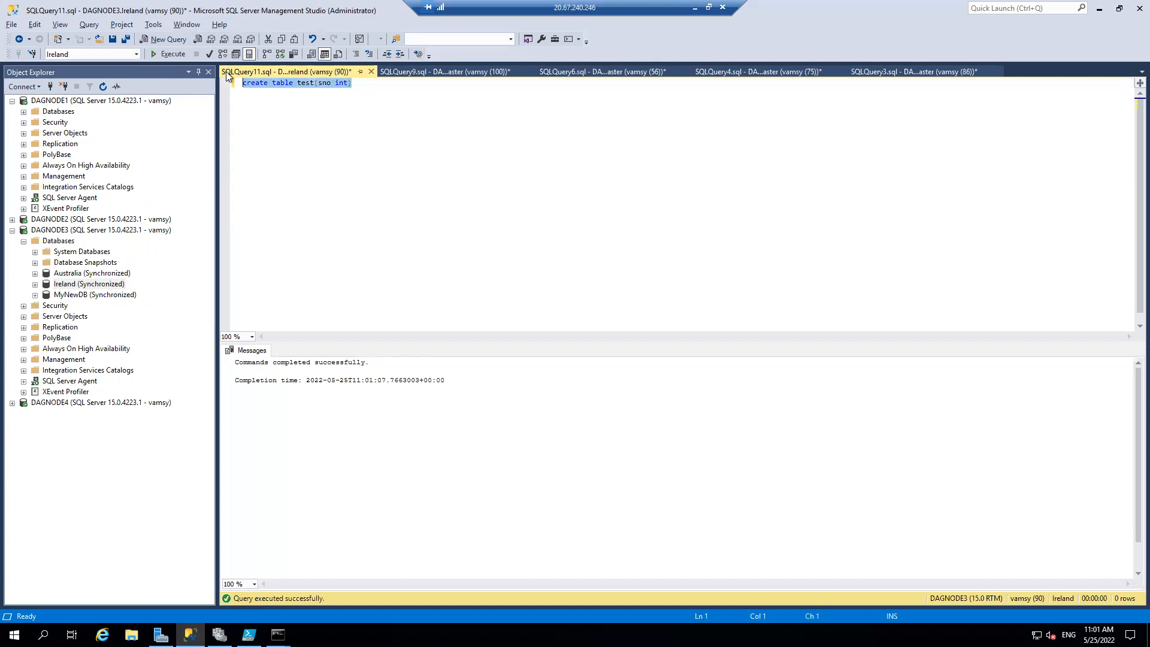
Point the SQLQuery6 script at Australia and run create table test(sno int)
{"action": "left_click", "coordinate": [416, 70]}
{"action": "left_click", "coordinate": [567, 70]}
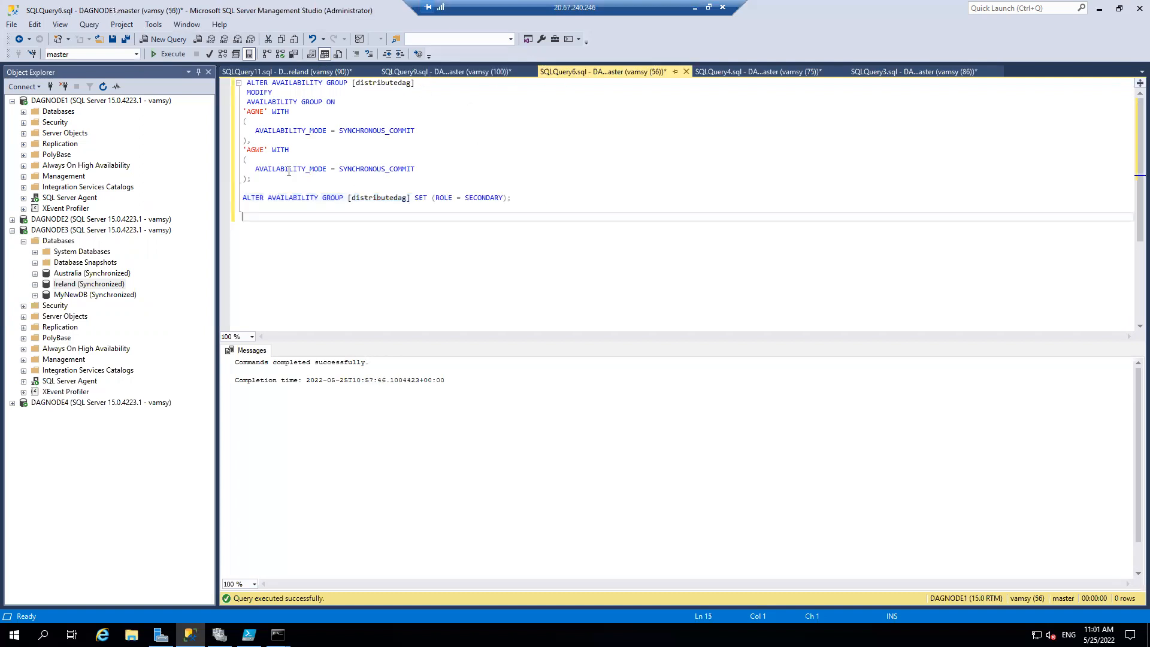
{"action": "left_click", "coordinate": [138, 54]}
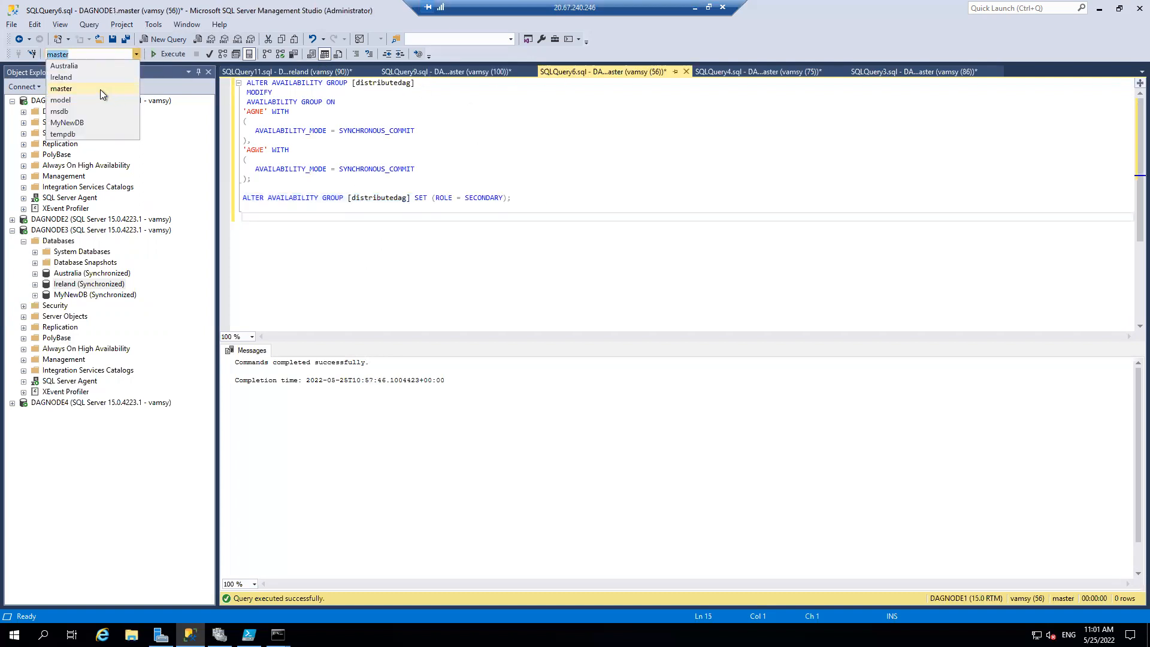
{"action": "left_click", "coordinate": [77, 94]}
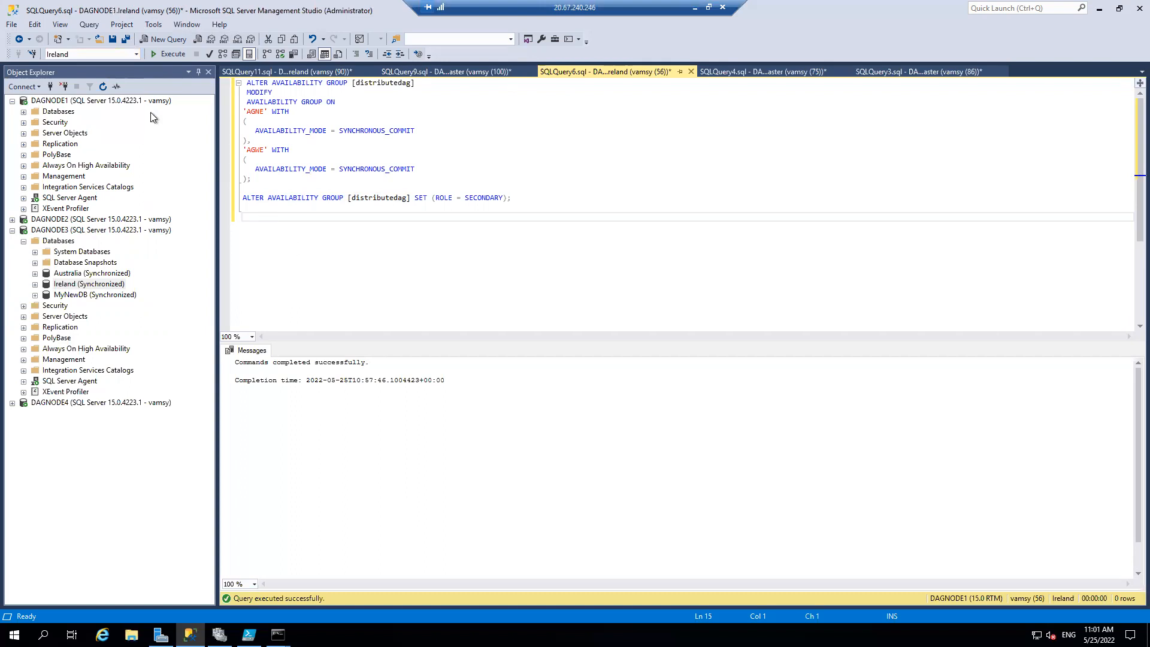
{"action": "left_click", "coordinate": [137, 54]}
{"action": "left_click", "coordinate": [78, 67]}
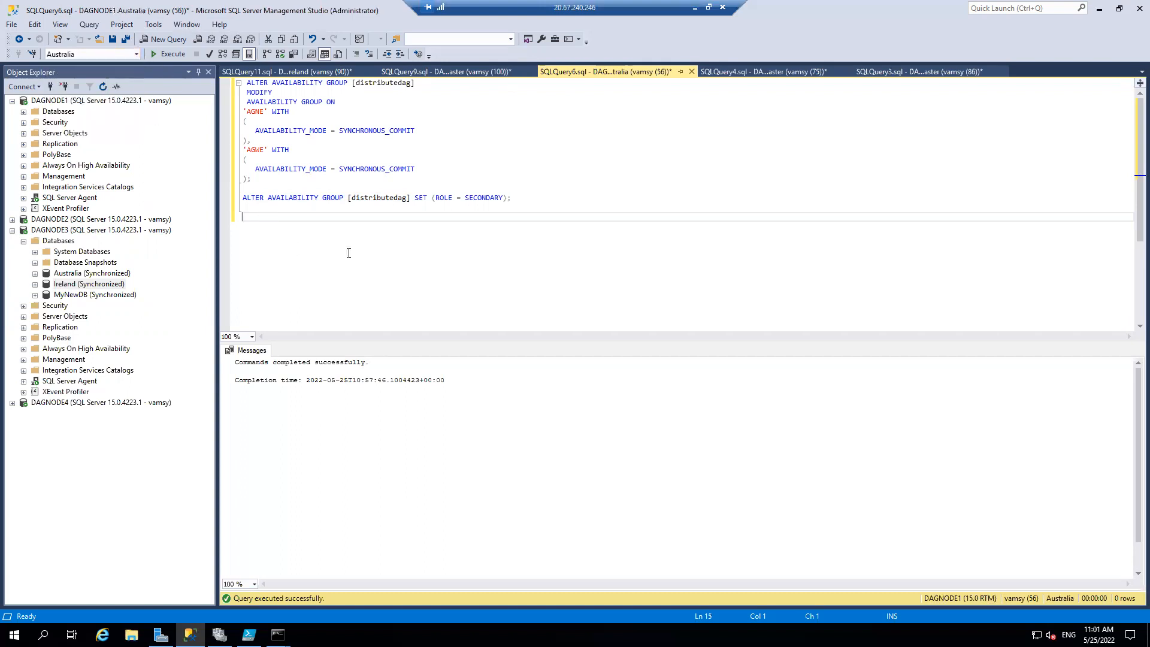
{"action": "key", "text": "ctrl+v"}
{"action": "left_click_drag", "start_coordinate": [369, 223], "coordinate": [221, 221]}
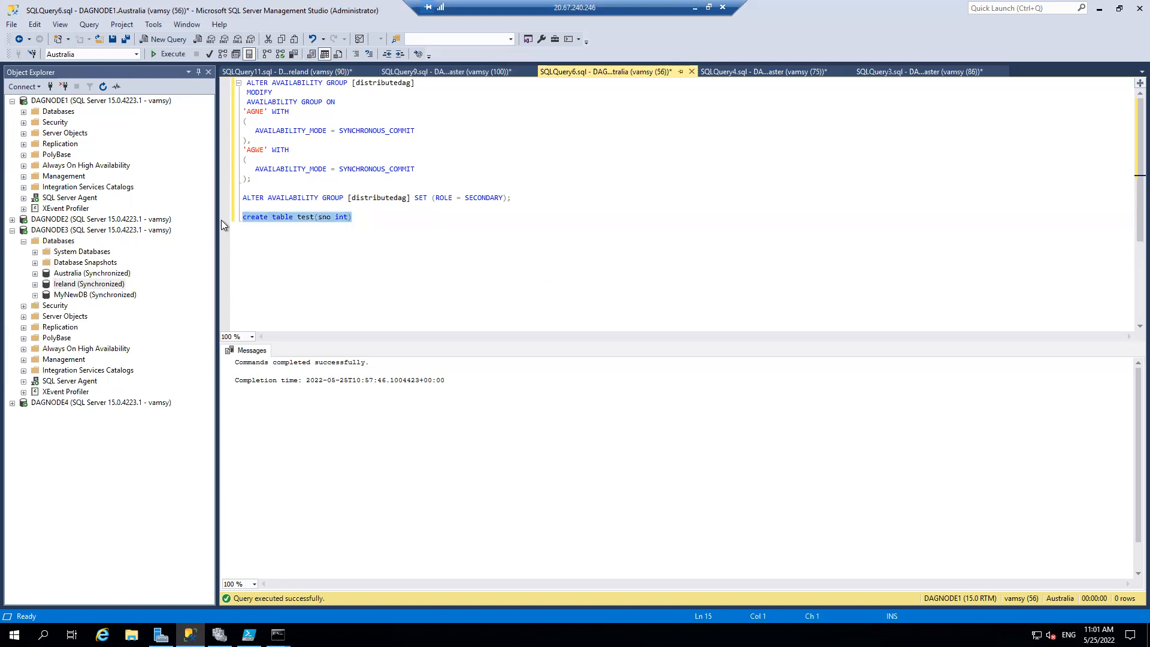
{"action": "key", "text": "F5"}
Add and run insert into test values(1) on the Australia database
{"action": "left_click", "coordinate": [365, 241]}
{"action": "key", "text": "Return"}
{"action": "type", "text": "ins"}
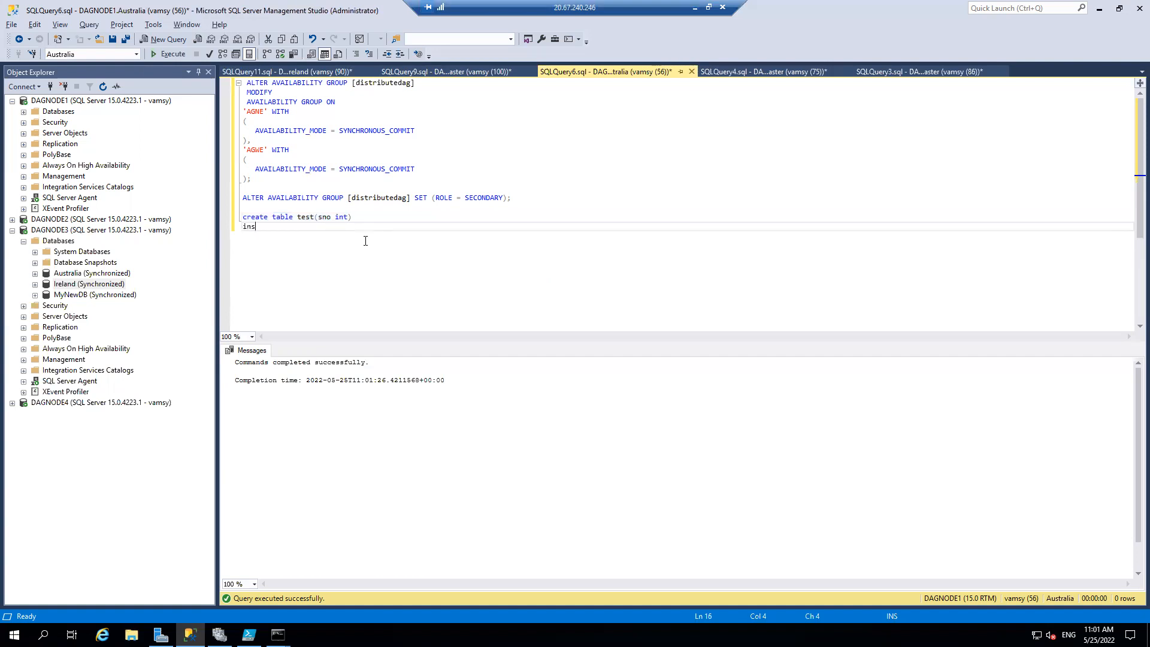
{"action": "type", "text": "ert into te"}
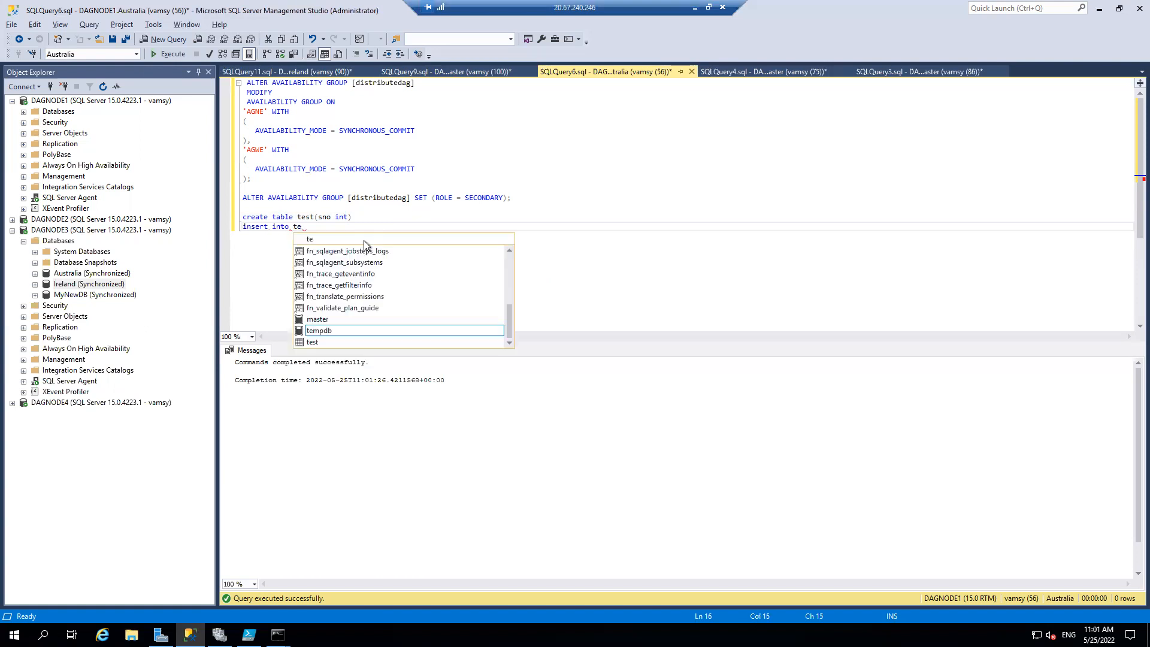
{"action": "type", "text": "st values(1)"}
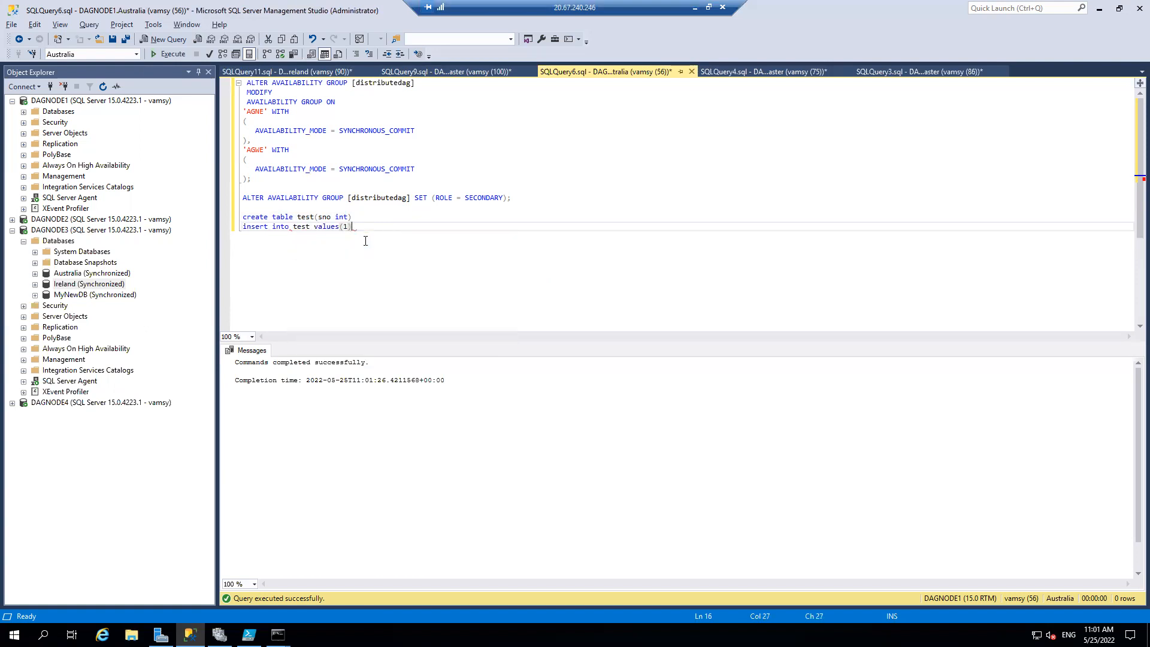
{"action": "key", "text": "shift+Home"}
{"action": "key", "text": "F5"}
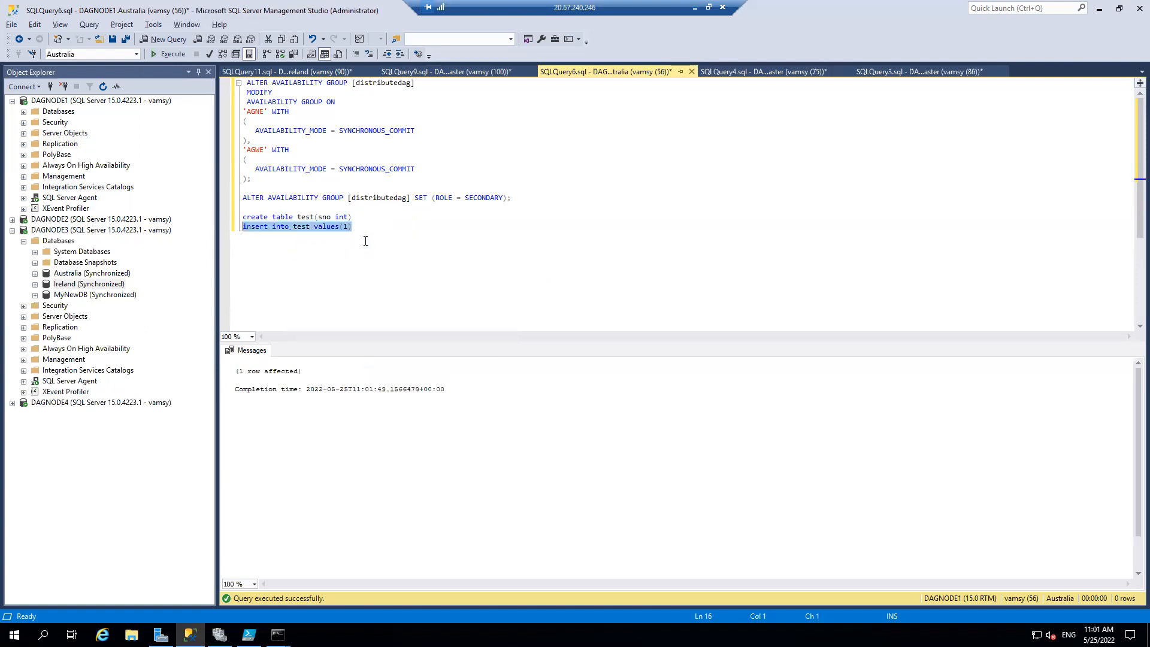
{"action": "left_click_drag", "start_coordinate": [375, 230], "coordinate": [237, 231]}
{"action": "key", "text": "ctrl+c"}
In SQLQuery11, run insert into test values(1) against DAGNODE3's Ireland database
{"action": "left_click", "coordinate": [306, 72]}
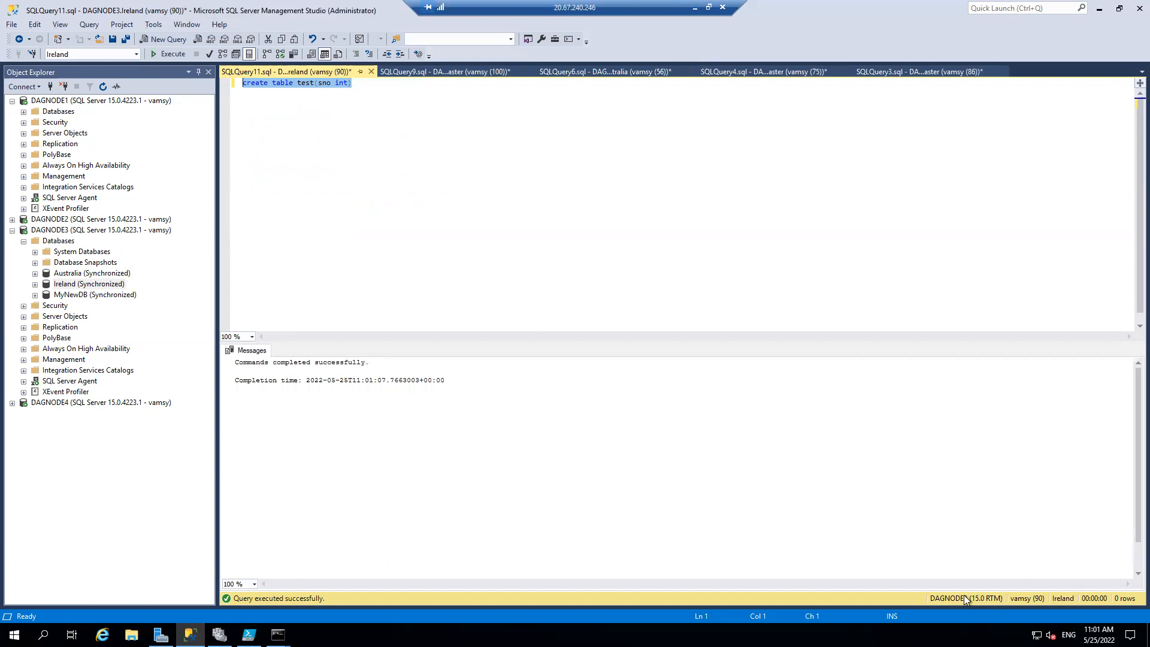
{"action": "key", "text": "End"}
{"action": "key", "text": "Return"}
{"action": "key", "text": "ctrl+v"}
{"action": "key", "text": "shift+Home"}
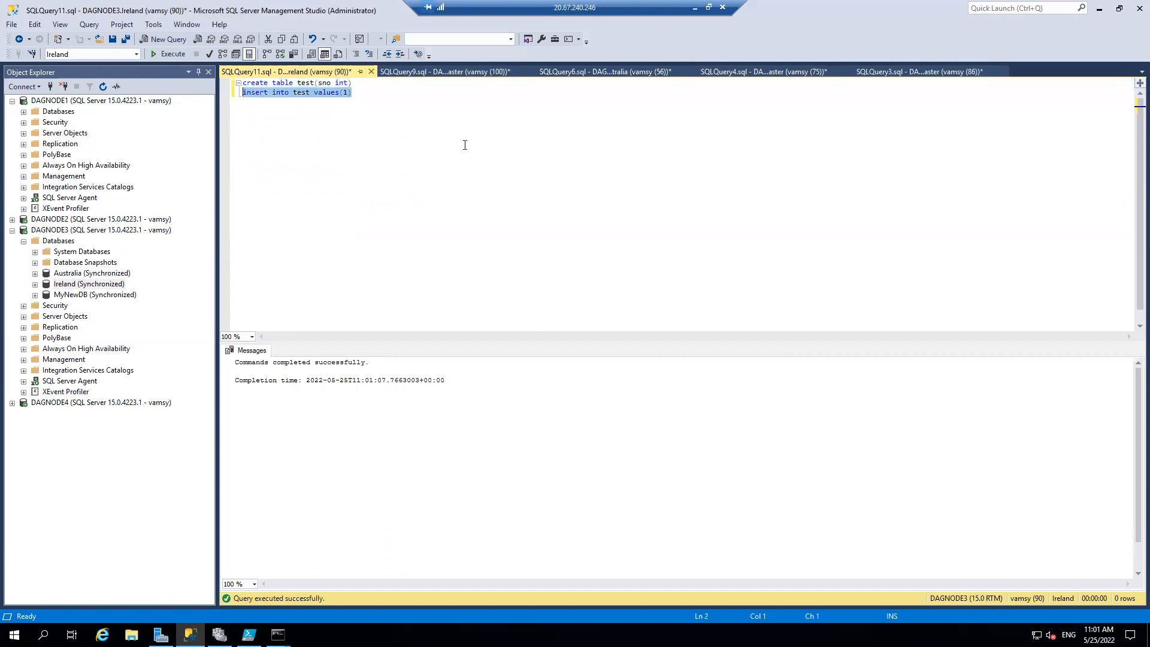
{"action": "key", "text": "F5"}
{"action": "key", "text": "End"}
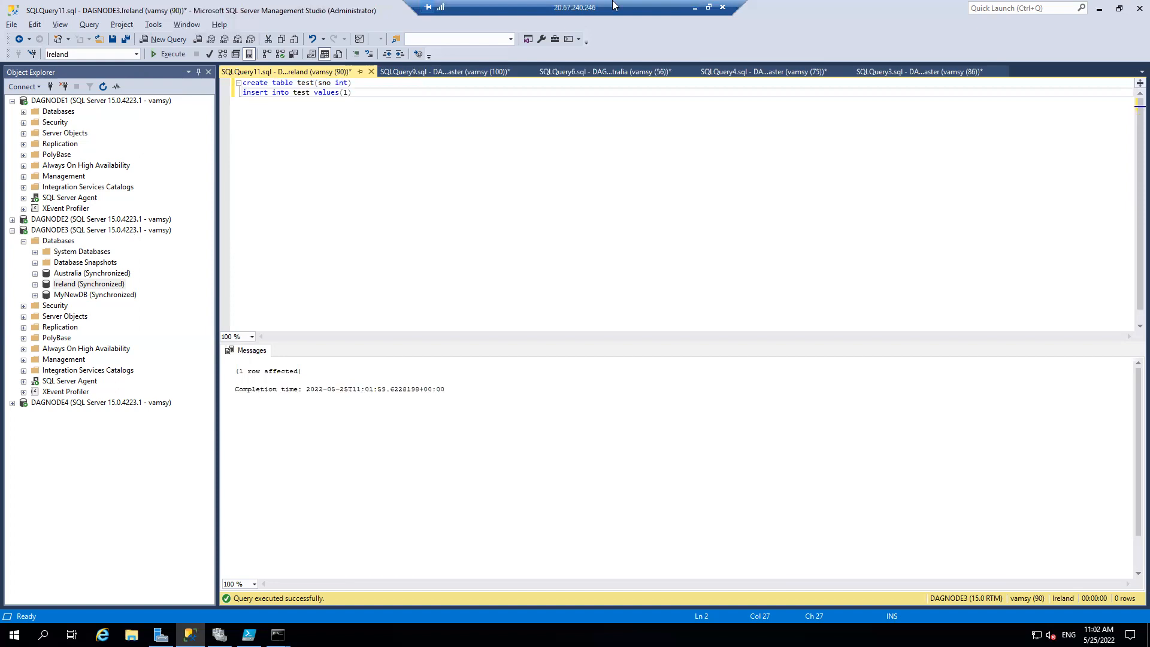
Scroll the MSSQLTips article up and select the SYNCHRONOUS COMMIT and HEALTHY verification queries
{"action": "left_click", "coordinate": [693, 7]}
{"action": "scroll", "coordinate": [427, 227], "scroll_direction": "up", "scroll_amount": 15}
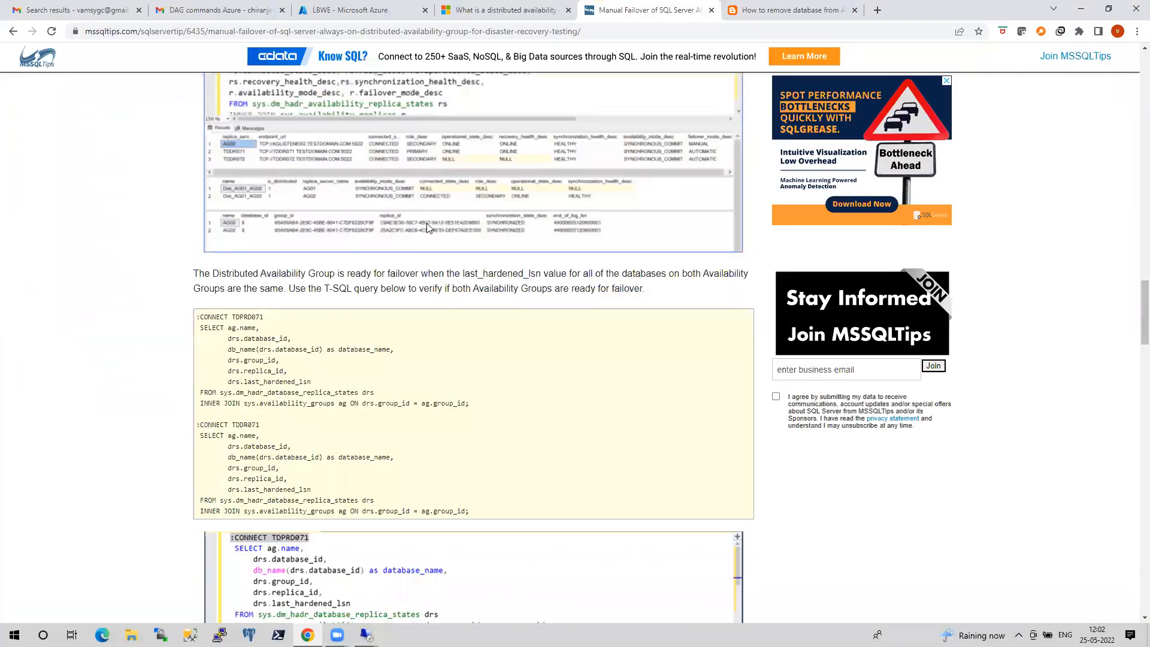
{"action": "scroll", "coordinate": [427, 223], "scroll_direction": "up", "scroll_amount": 8}
{"action": "scroll", "coordinate": [377, 203], "scroll_direction": "up", "scroll_amount": 4}
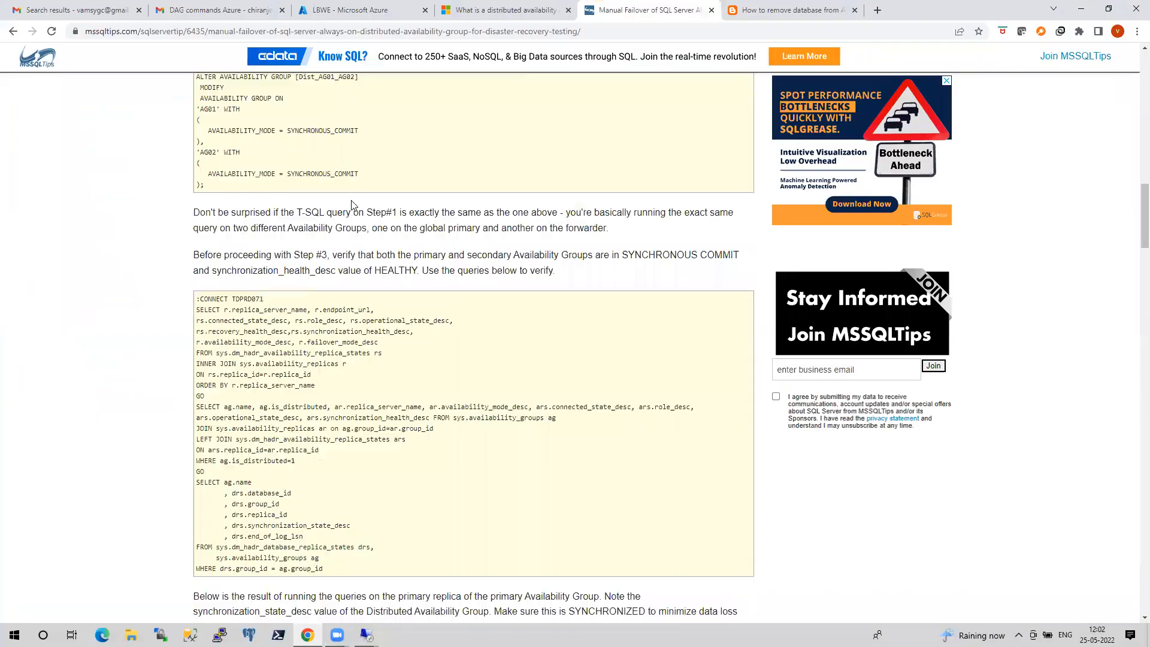
{"action": "left_click_drag", "start_coordinate": [197, 313], "coordinate": [339, 557]}
{"action": "key", "text": "ctrl+c"}
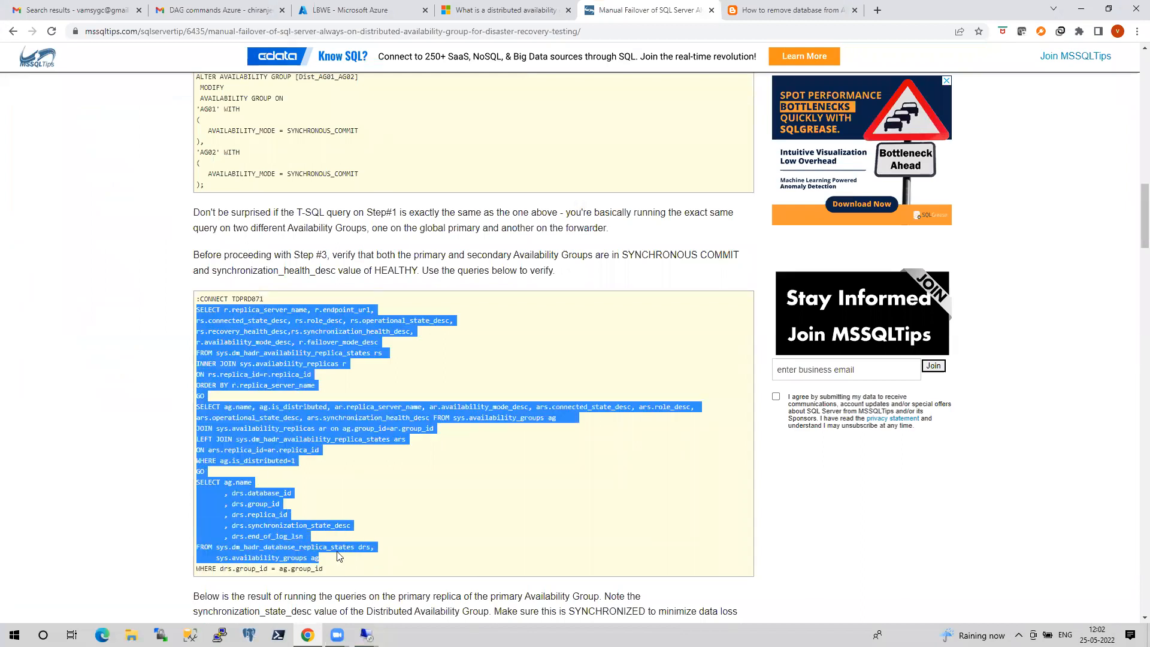
{"action": "left_click", "coordinate": [366, 635]}
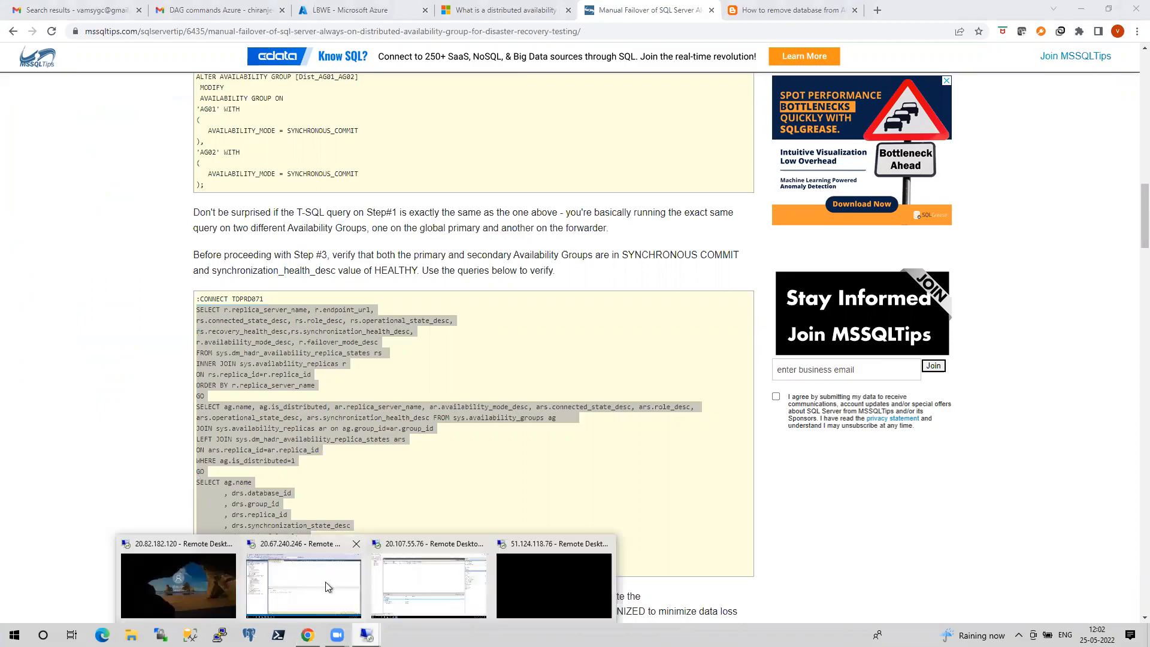
Replace SQLQuery11's lines with the verification queries and run them, revealing agNE NOT_HEALTHY
{"action": "left_click", "coordinate": [327, 586]}
{"action": "left_click_drag", "start_coordinate": [353, 92], "coordinate": [228, 81]}
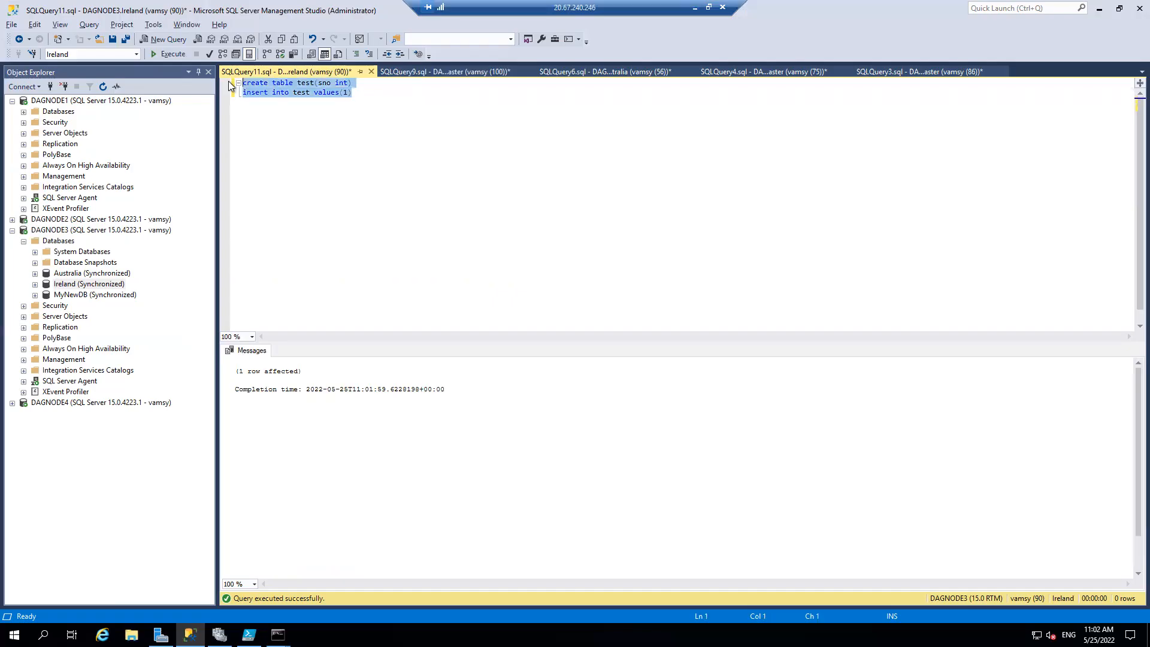
{"action": "key", "text": "ctrl+v"}
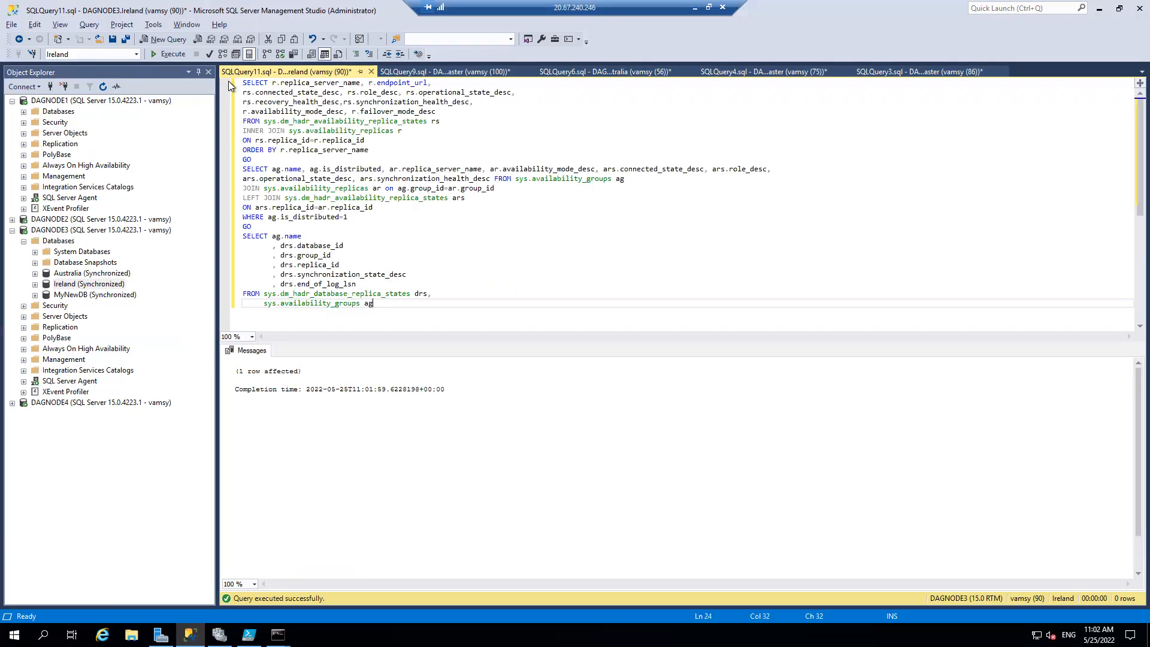
{"action": "key", "text": "F5"}
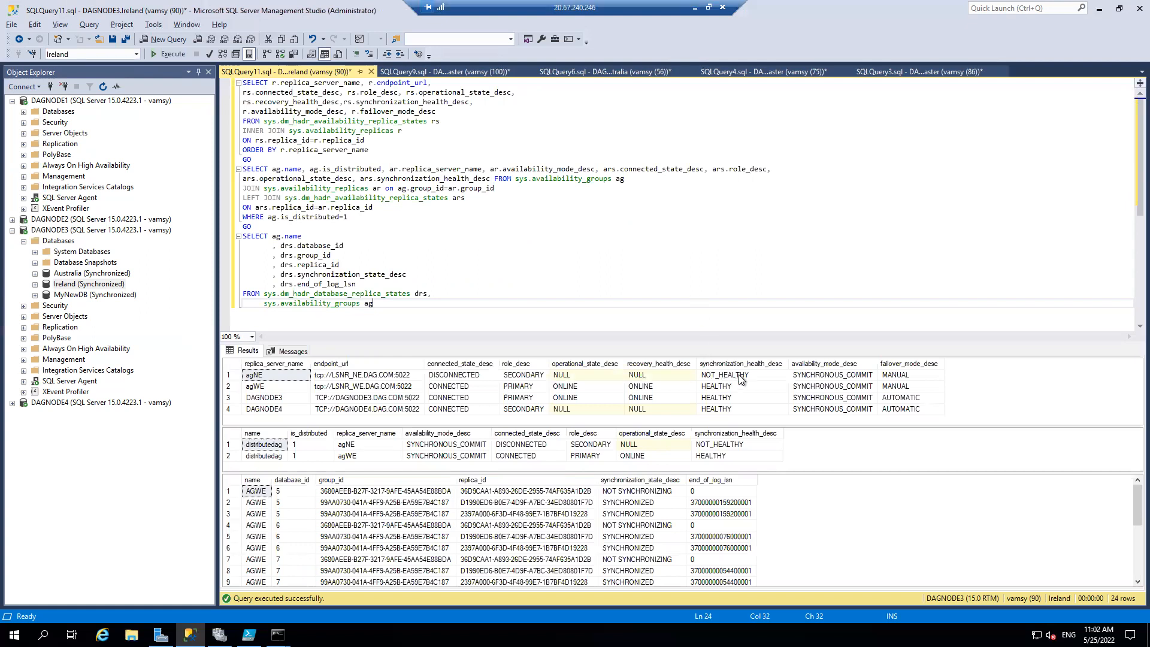
{"action": "left_click", "coordinate": [736, 378]}
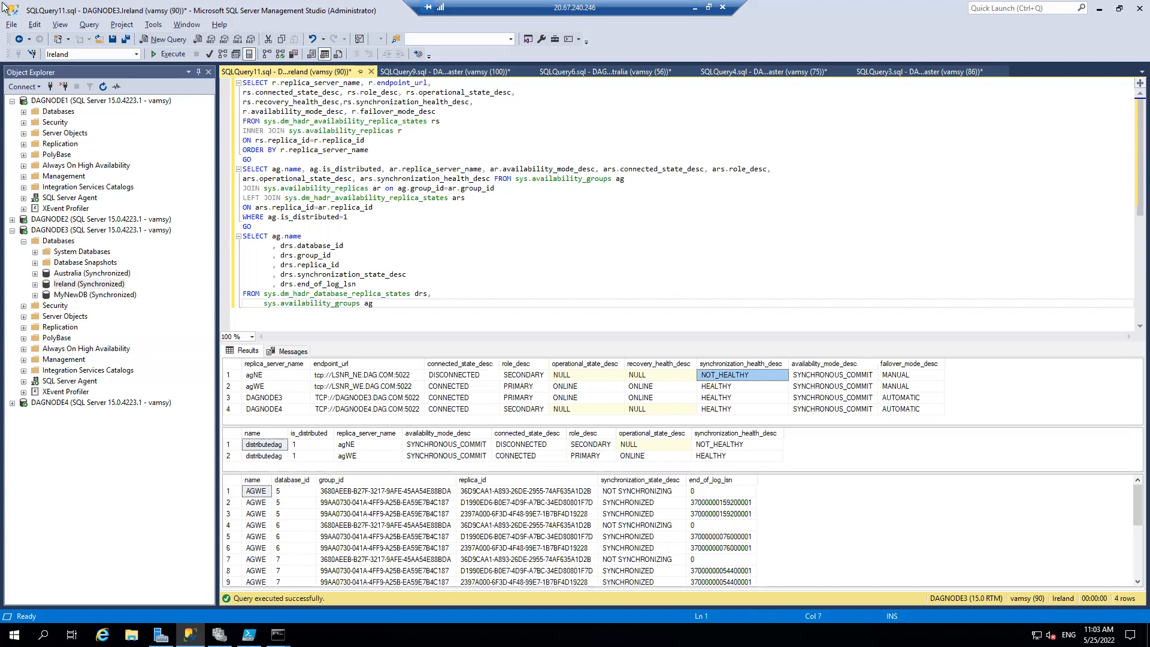
Expand DAGNODE1's Always On High Availability to view distributedag replicas, then select all query text
{"action": "left_click", "coordinate": [25, 166]}
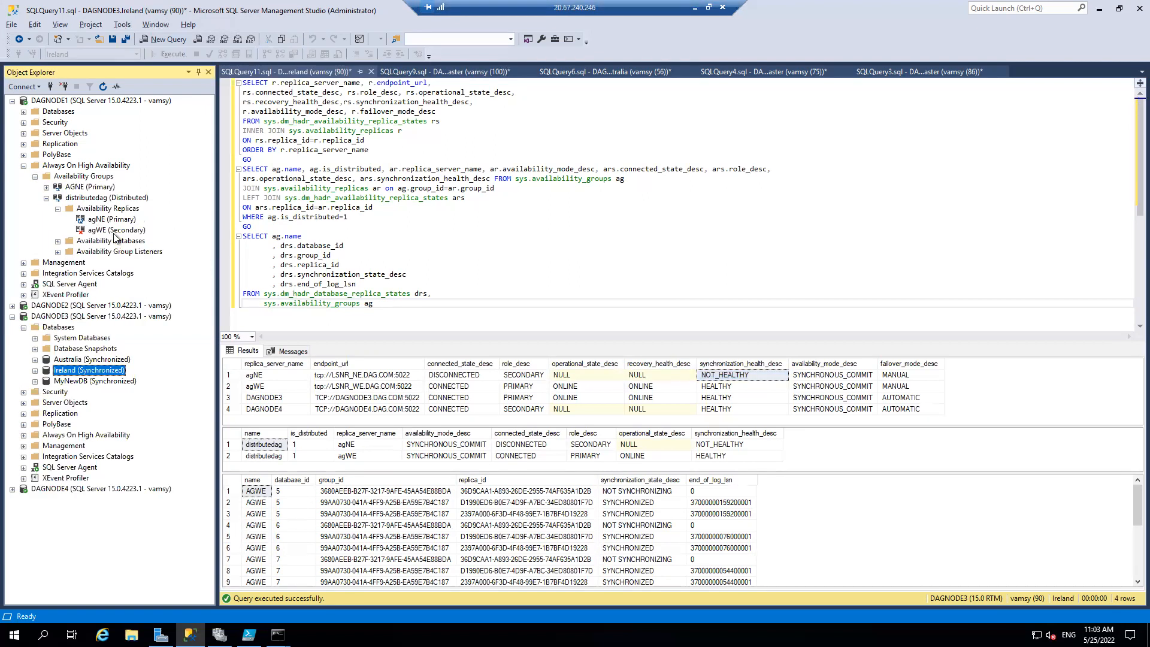
{"action": "right_click", "coordinate": [116, 230]}
{"action": "left_click", "coordinate": [146, 293]}
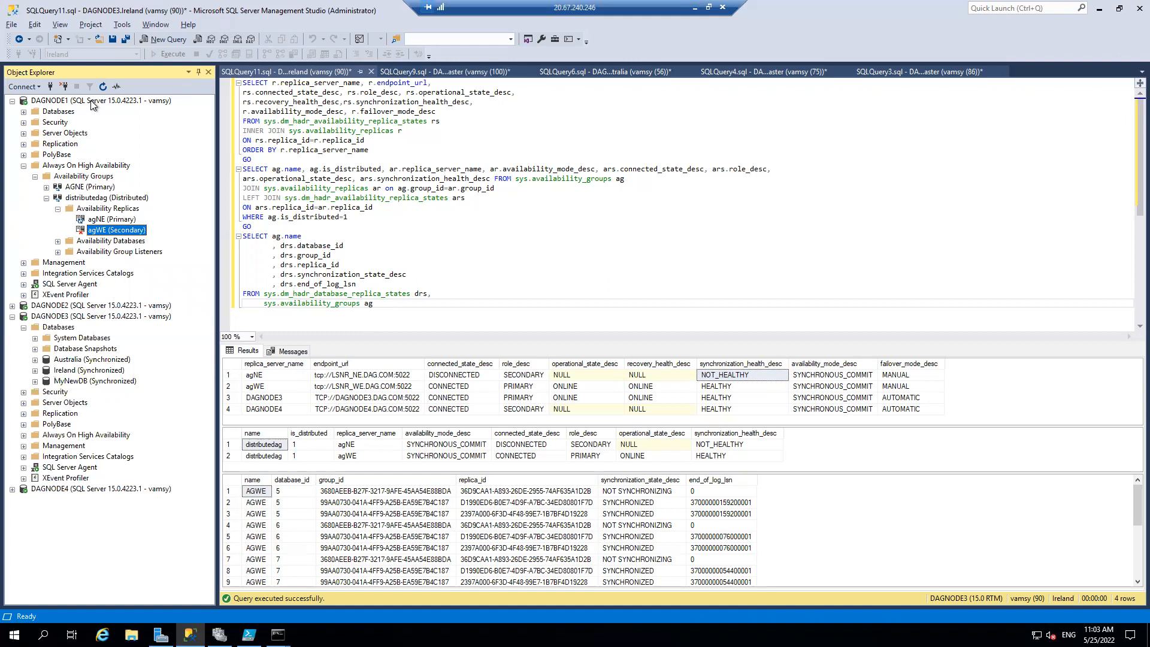
{"action": "left_click_drag", "start_coordinate": [378, 304], "coordinate": [243, 82]}
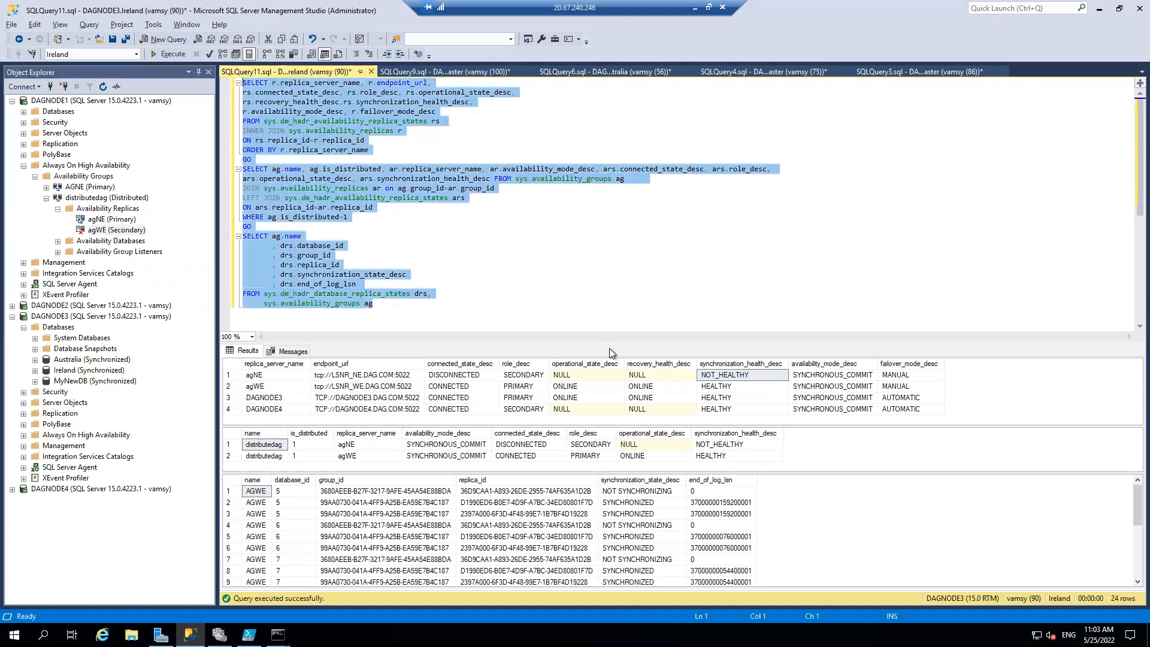
Run sp_readerrorlog, then refresh Availability Groups and expand the AGNE and distributedag replicas
{"action": "type", "text": "sp_rea"}
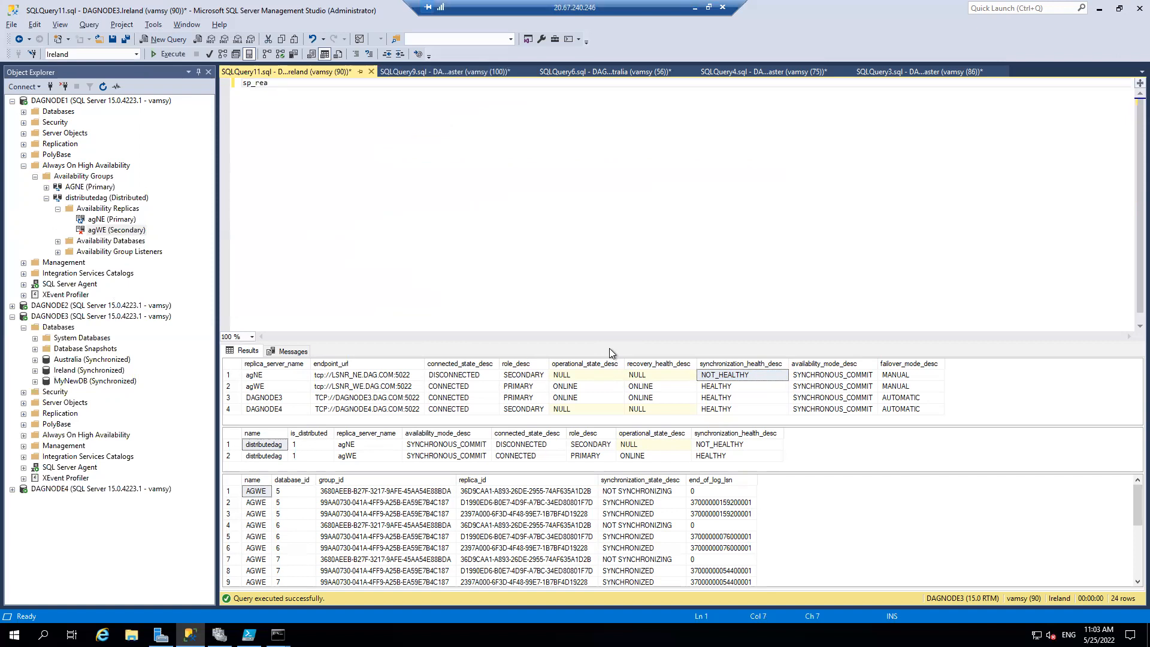
{"action": "type", "text": "derrorlog"}
{"action": "key", "text": "F5"}
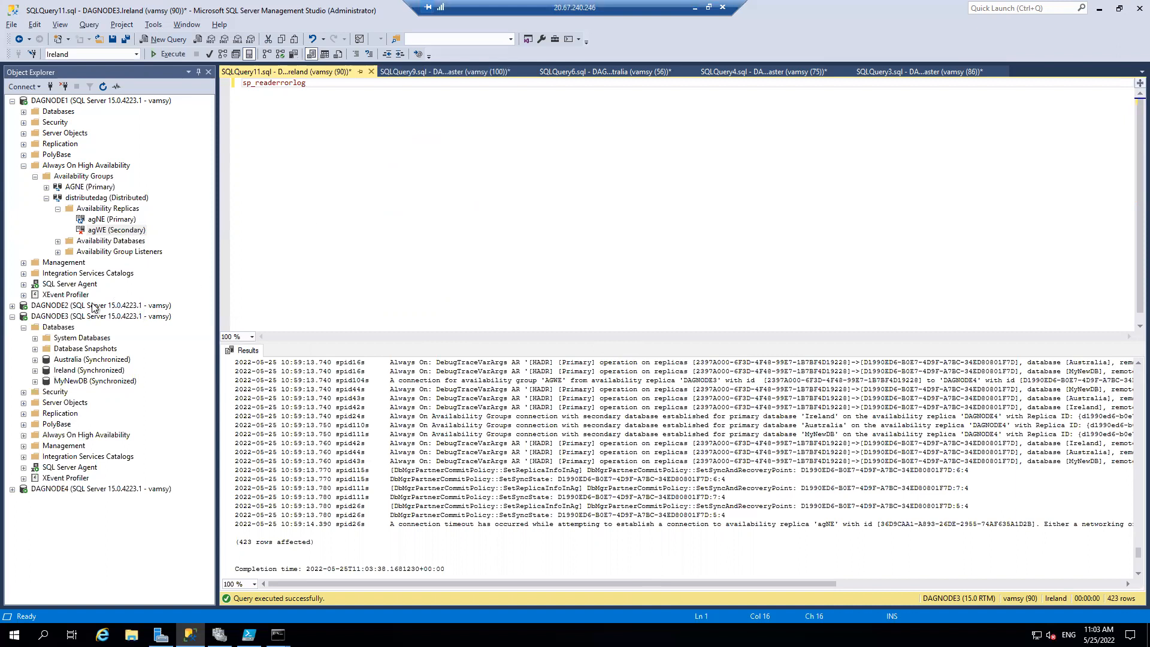
{"action": "right_click", "coordinate": [75, 175]}
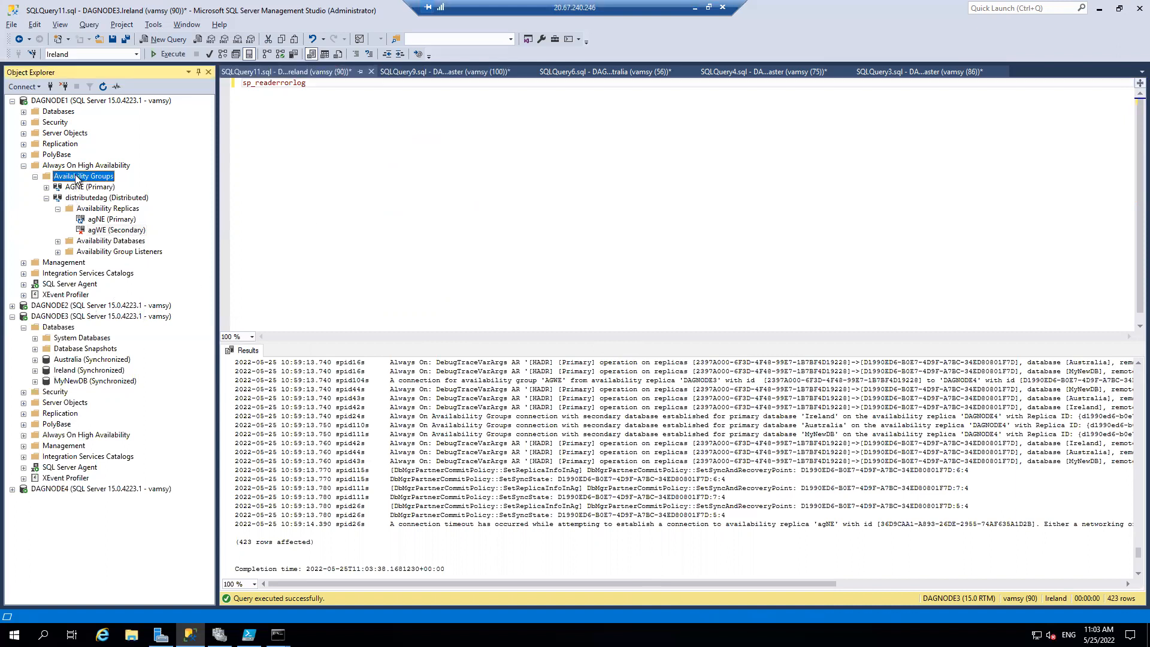
{"action": "left_click", "coordinate": [138, 262]}
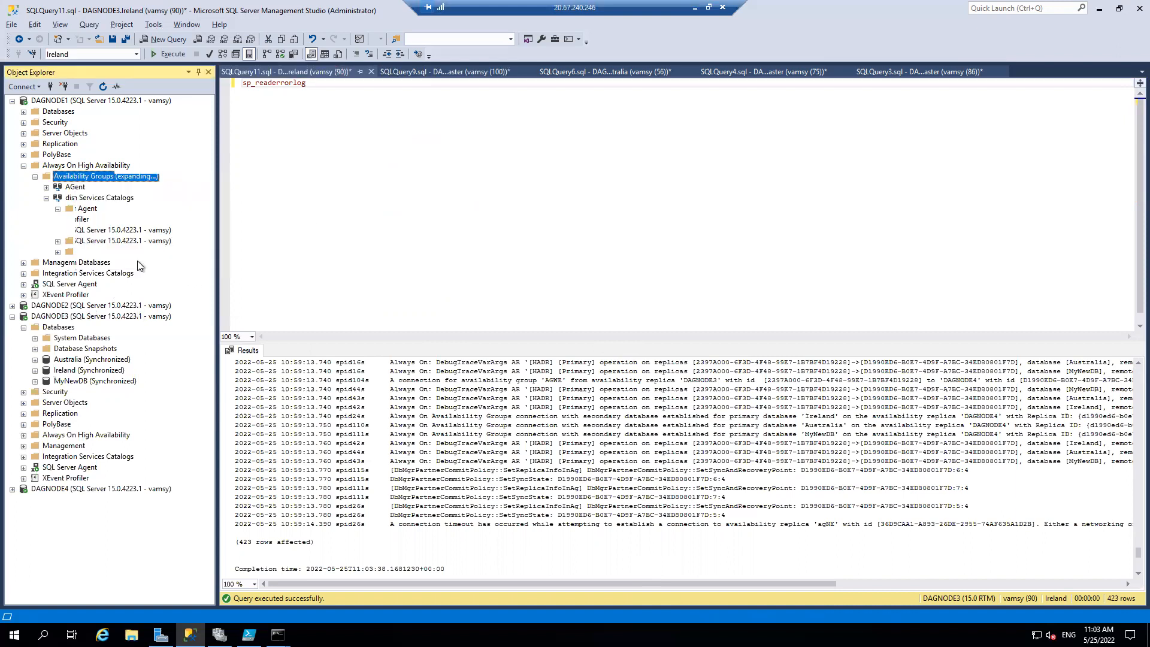
{"action": "left_click", "coordinate": [47, 188]}
{"action": "left_click", "coordinate": [58, 199]}
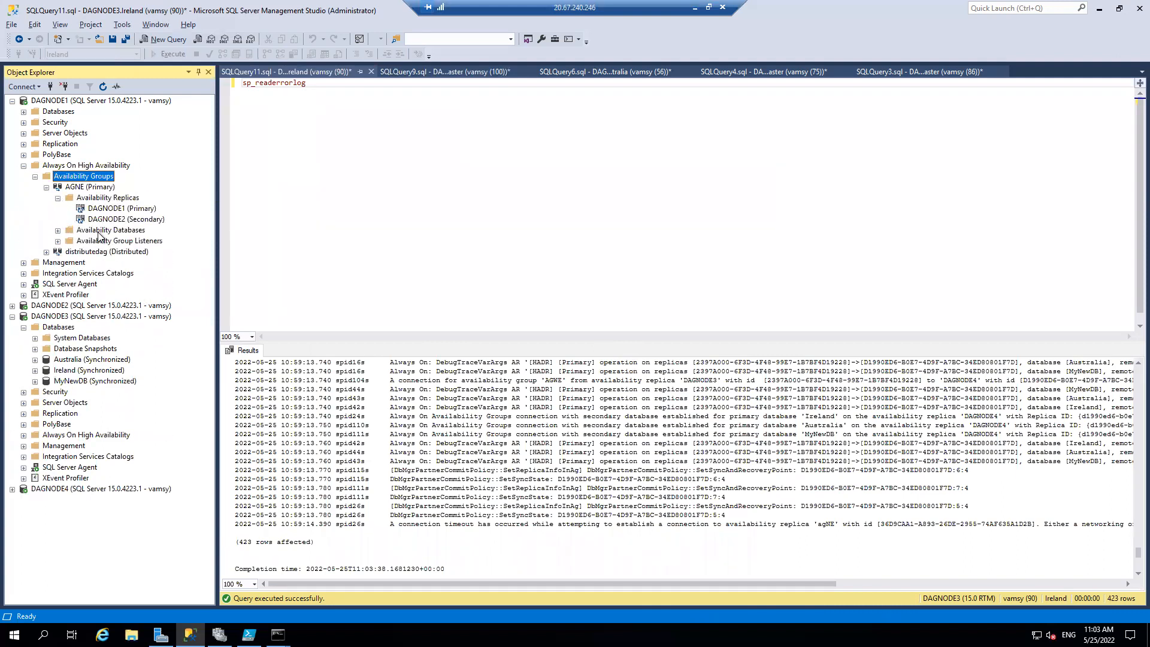
{"action": "left_click", "coordinate": [46, 252]}
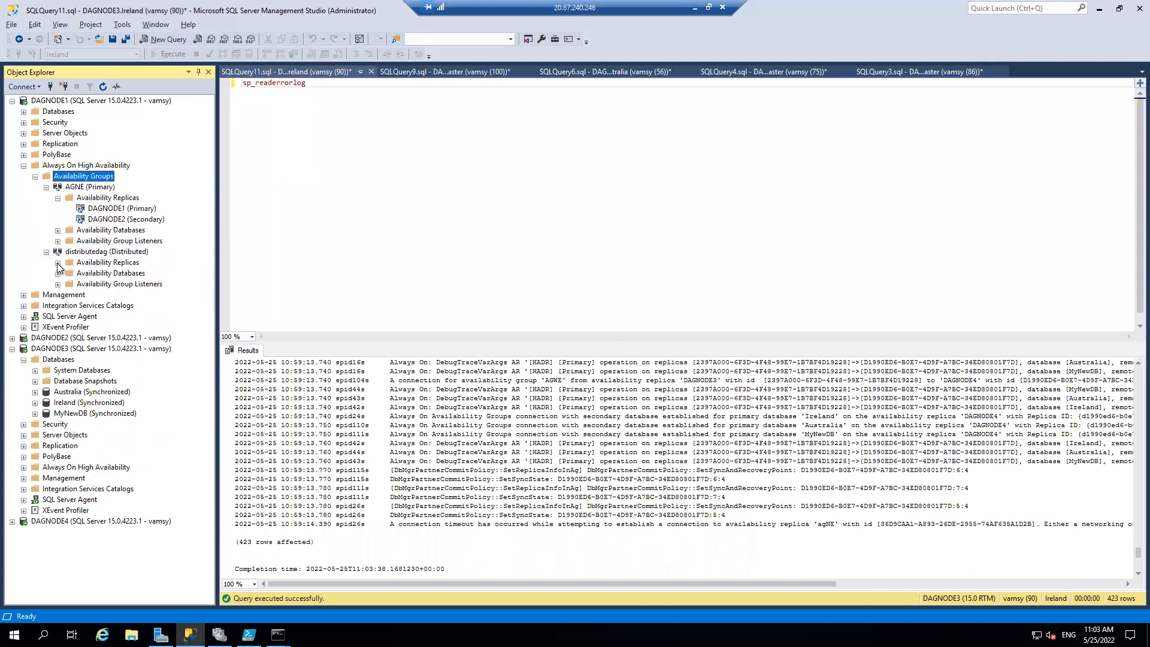
{"action": "left_click", "coordinate": [58, 263]}
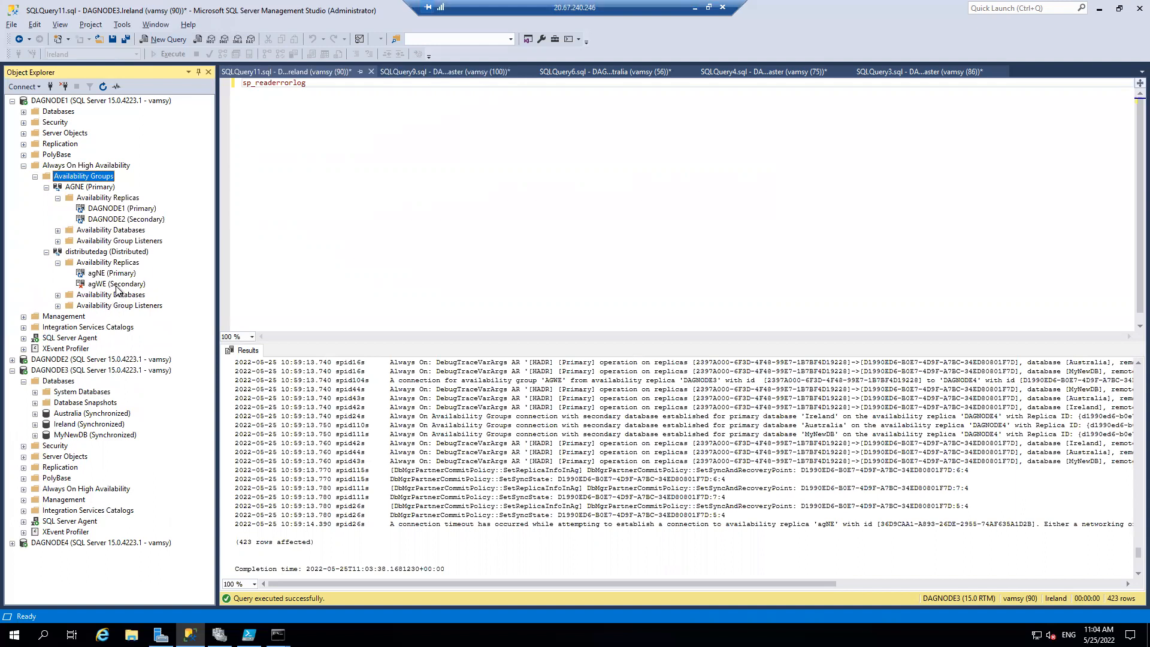
Review the 423-row error log results and put the cursor after sp_readerrorlog
{"action": "left_click", "coordinate": [811, 589]}
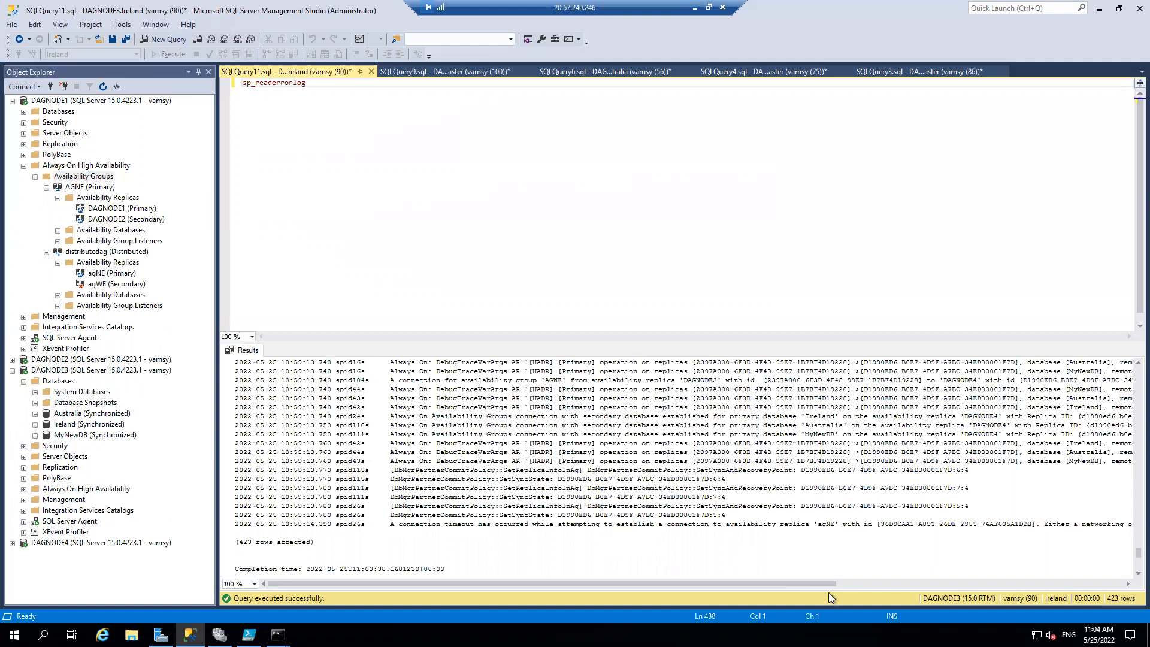
{"action": "left_click_drag", "start_coordinate": [825, 585], "coordinate": [979, 598]}
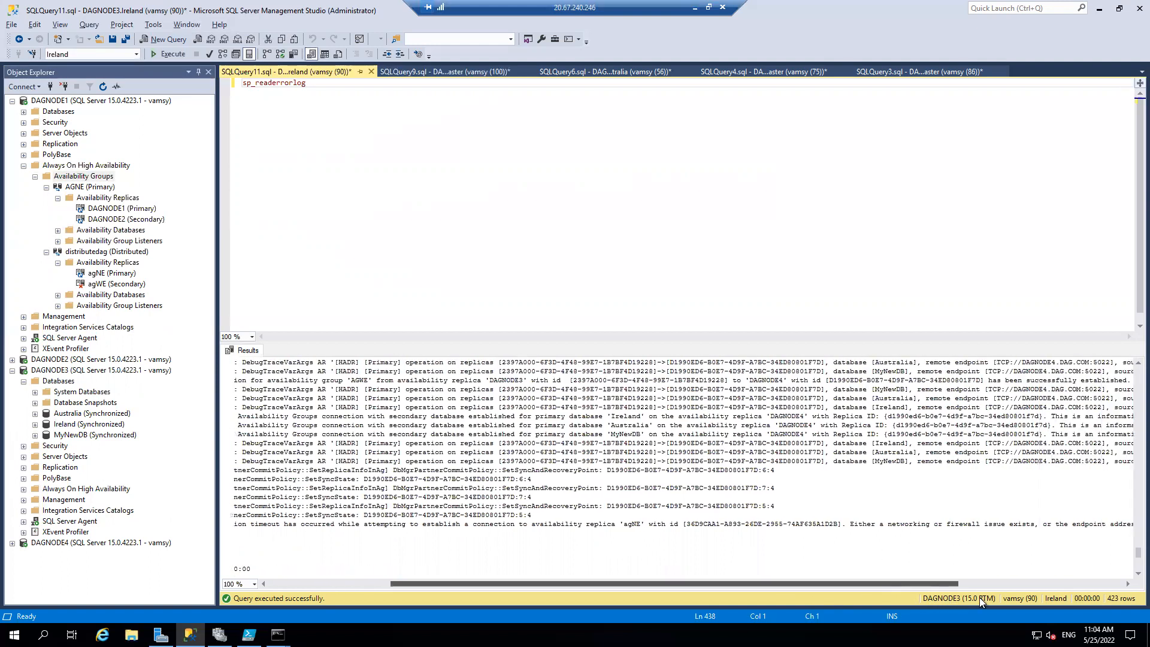
{"action": "left_click_drag", "start_coordinate": [793, 601], "coordinate": [790, 602]}
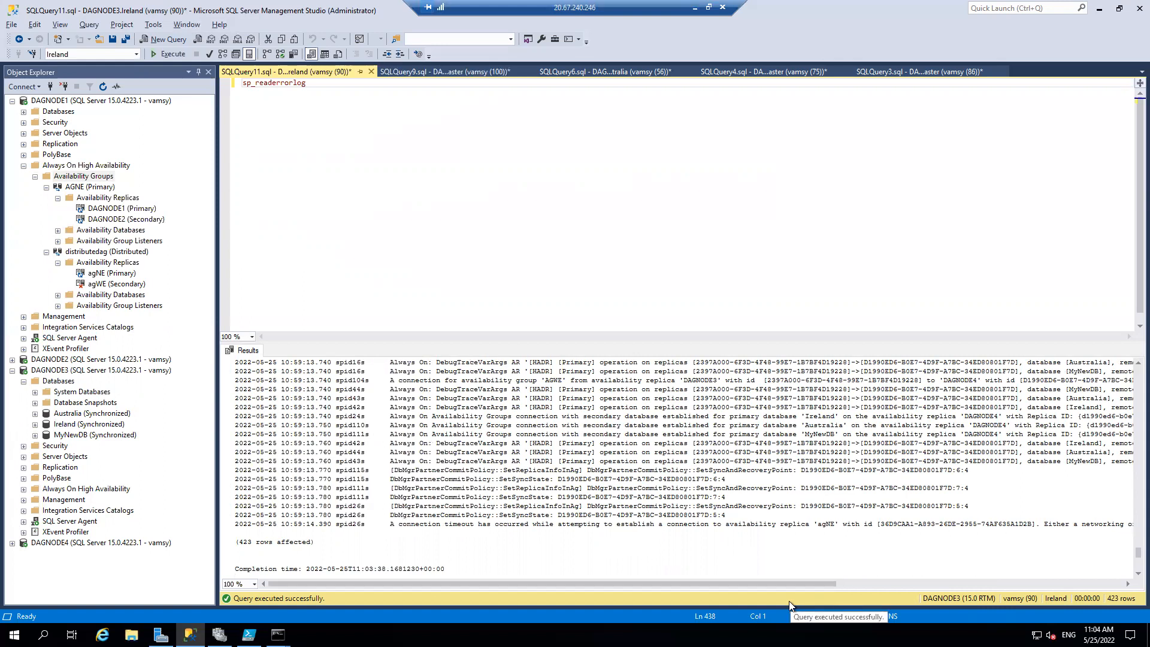
{"action": "left_click", "coordinate": [368, 160]}
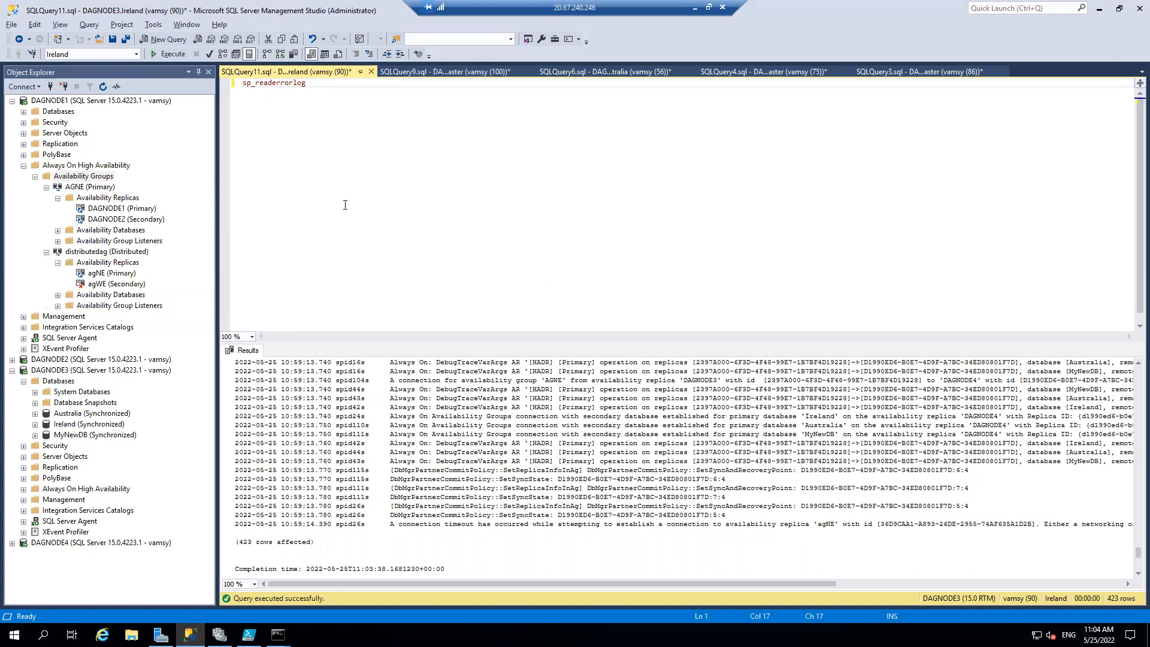
Filter the error log with sp_readerrorlog 0,1,'forwarder' and select the query line for copying
{"action": "type", "text": "0,1,'forwarder'"}
{"action": "key", "text": "F5"}
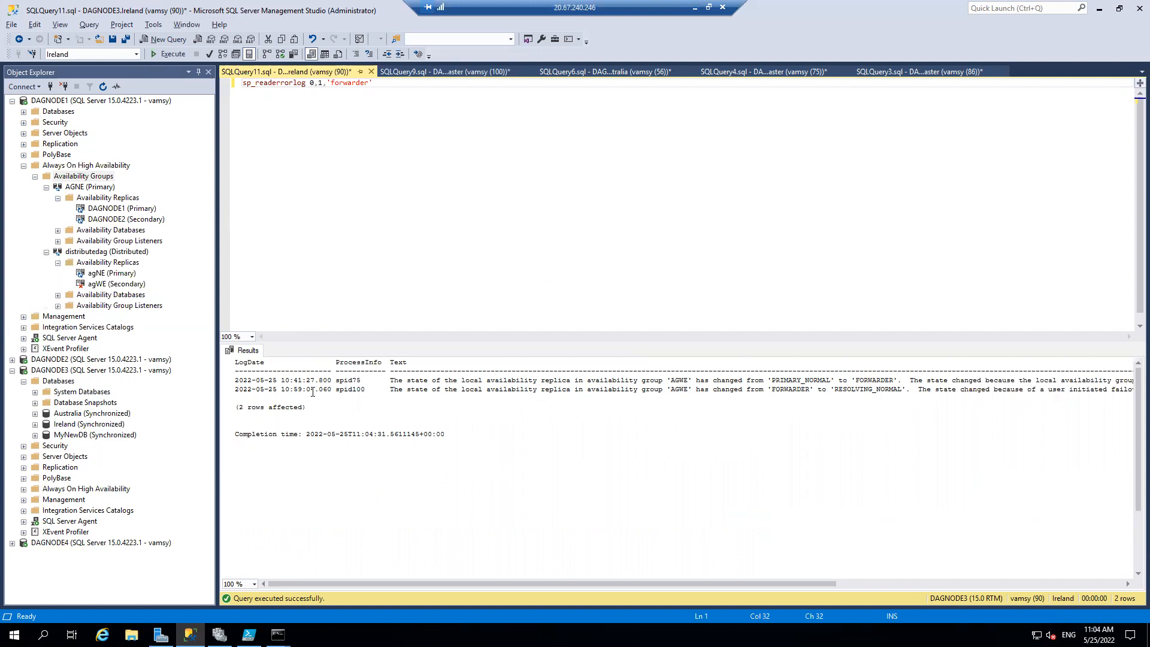
{"action": "mouse_move", "coordinate": [1099, 635]}
{"action": "key", "text": "shift+Home"}
{"action": "key", "text": "ctrl+c"}
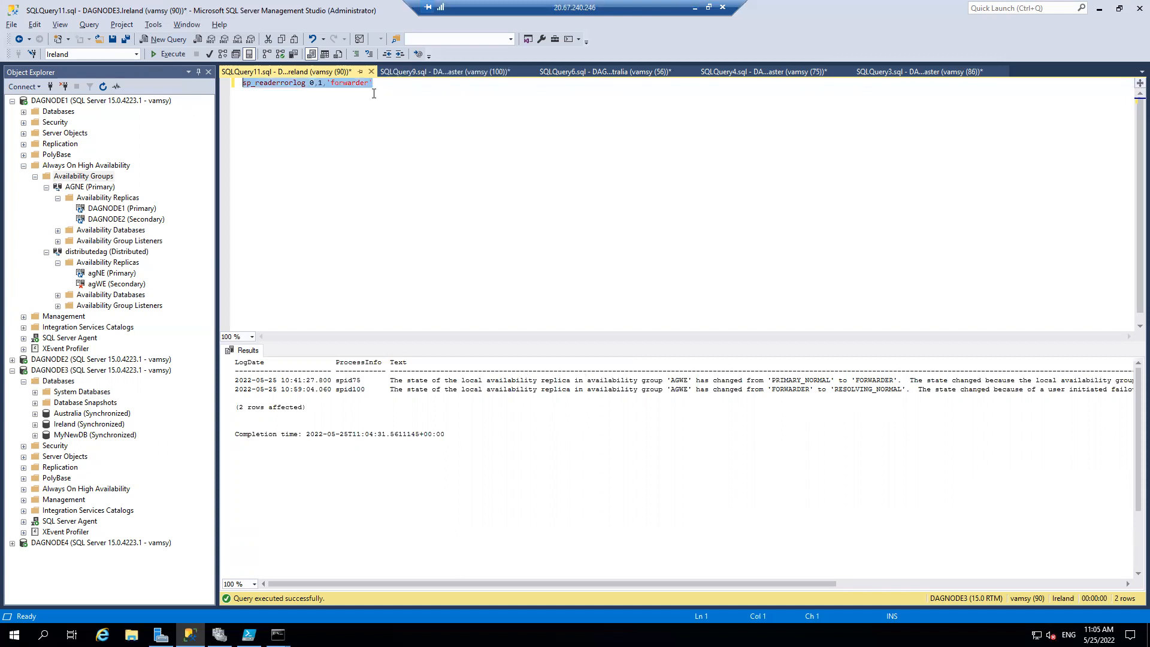
Paste the forwarder error log query into SQLQuery9 and run it on DAGNODE3
{"action": "left_click", "coordinate": [413, 72]}
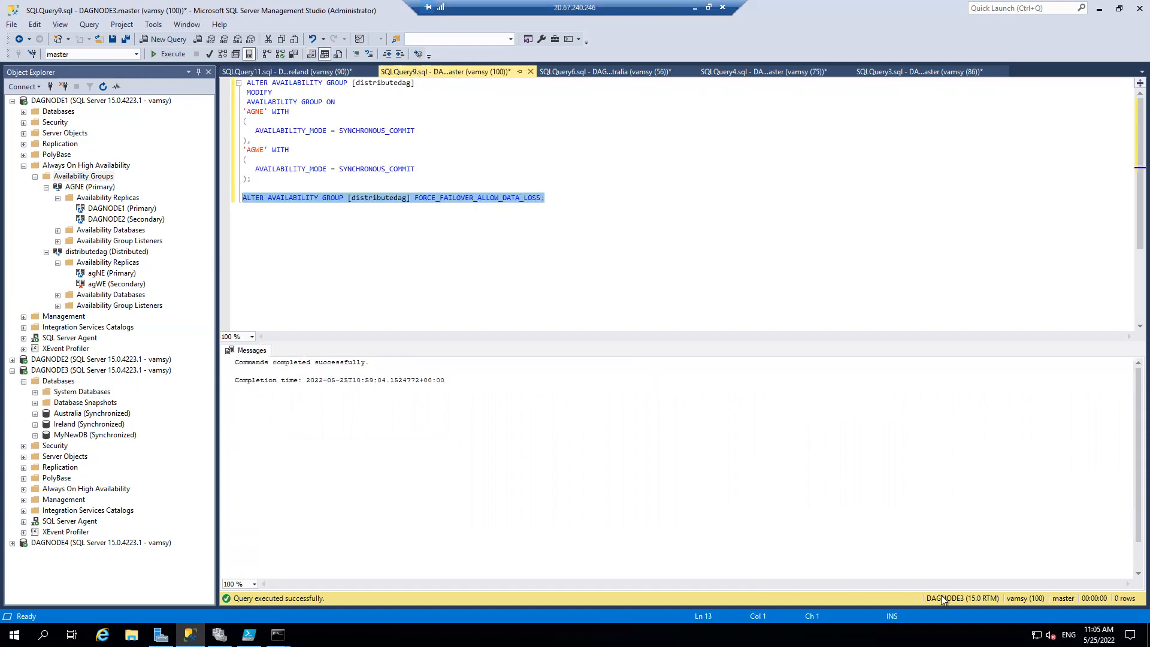
{"action": "left_click", "coordinate": [569, 265]}
{"action": "key", "text": "Return"}
{"action": "key", "text": "Return"}
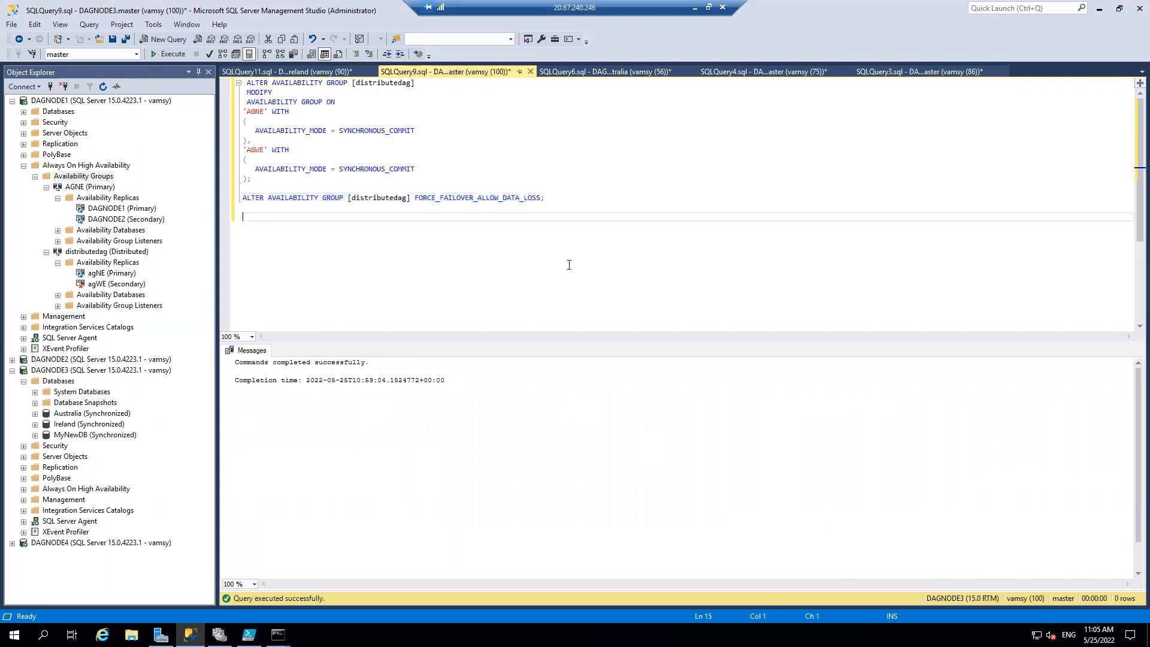
{"action": "key", "text": "ctrl+v"}
{"action": "left_click_drag", "start_coordinate": [397, 231], "coordinate": [203, 235]}
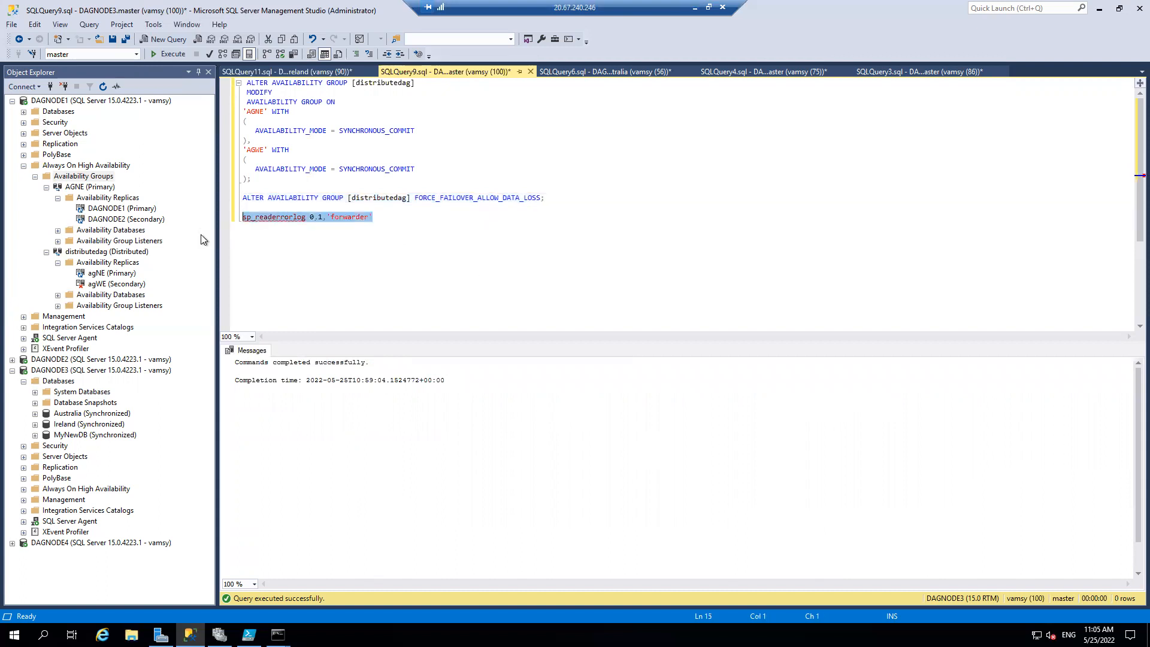
{"action": "key", "text": "F5"}
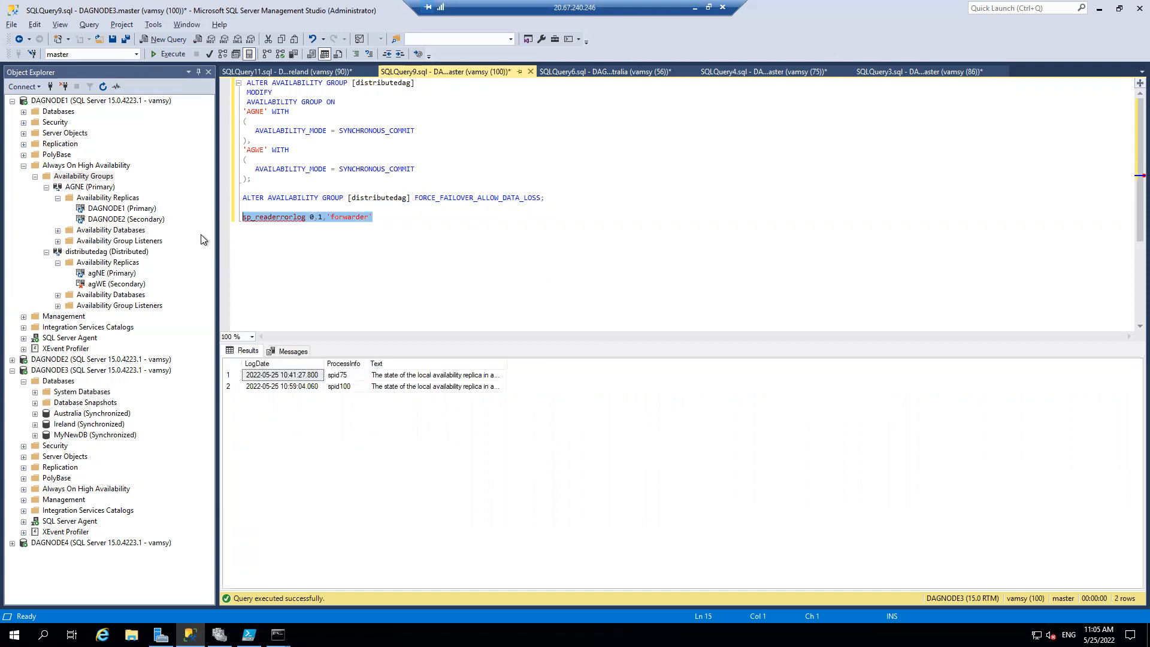
Widen the Text column to read both FORWARDER messages and expand DAGNODE3's availability groups
{"action": "left_click", "coordinate": [506, 364]}
{"action": "double_click", "coordinate": [506, 365]}
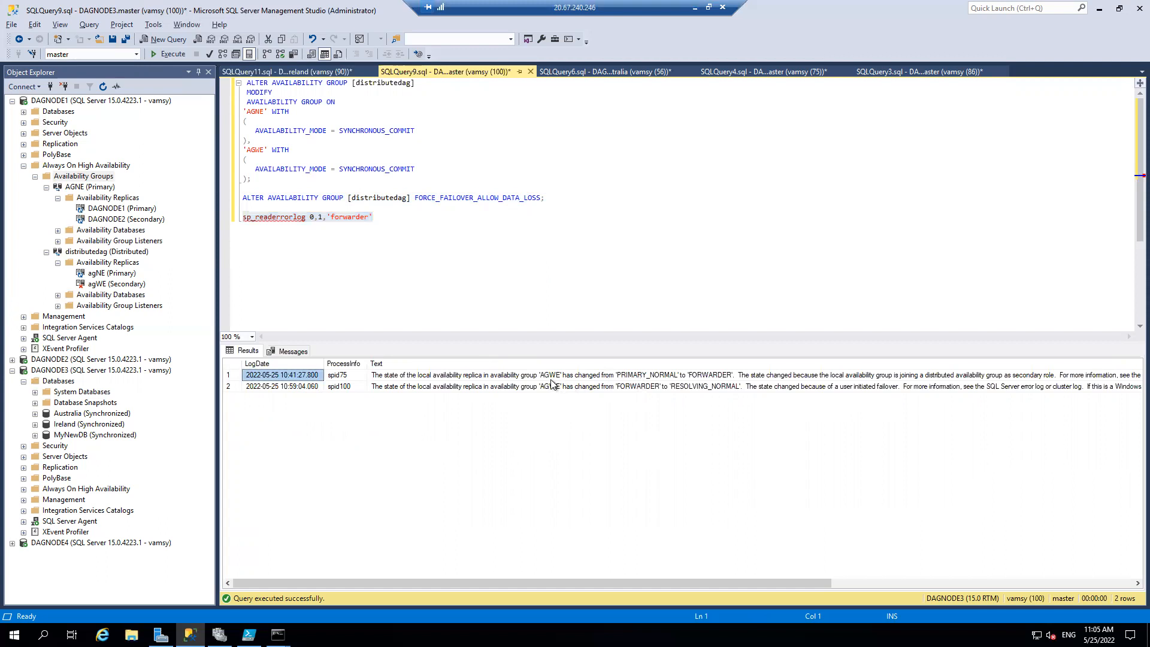
{"action": "left_click", "coordinate": [569, 378]}
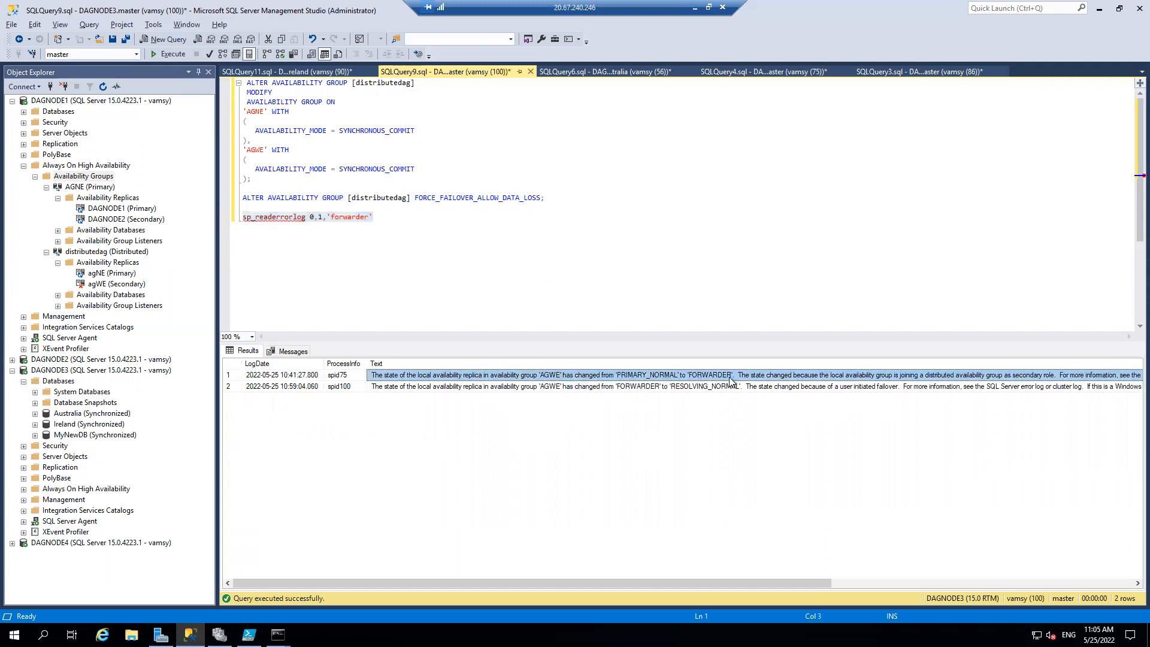
{"action": "left_click", "coordinate": [615, 388]}
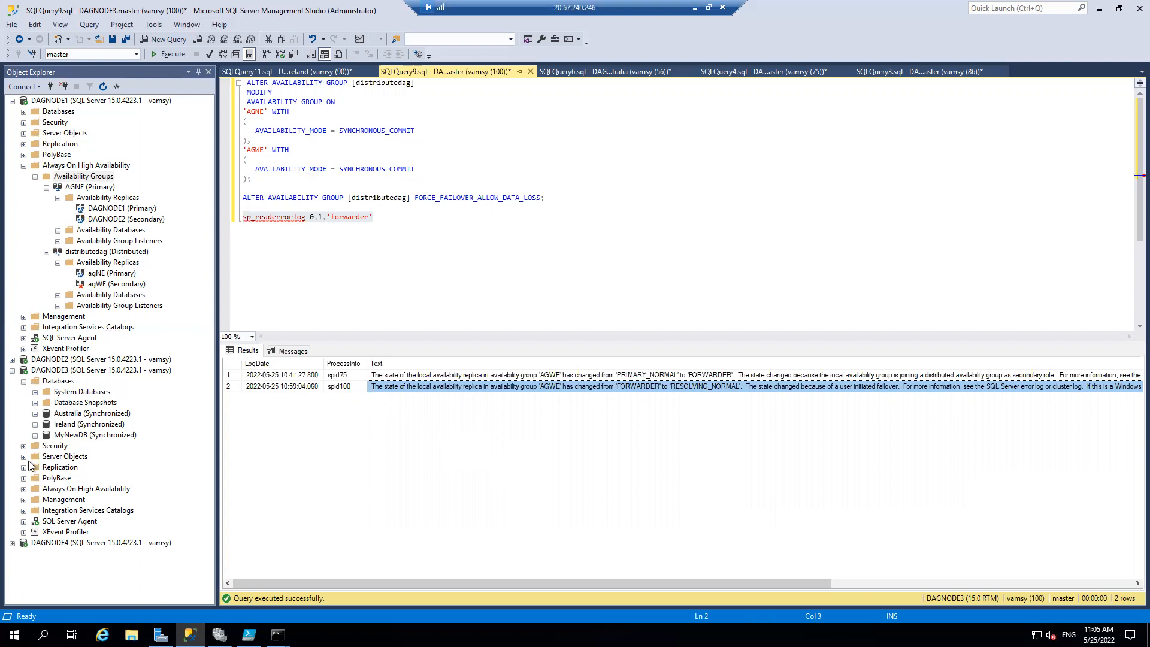
{"action": "left_click", "coordinate": [24, 489]}
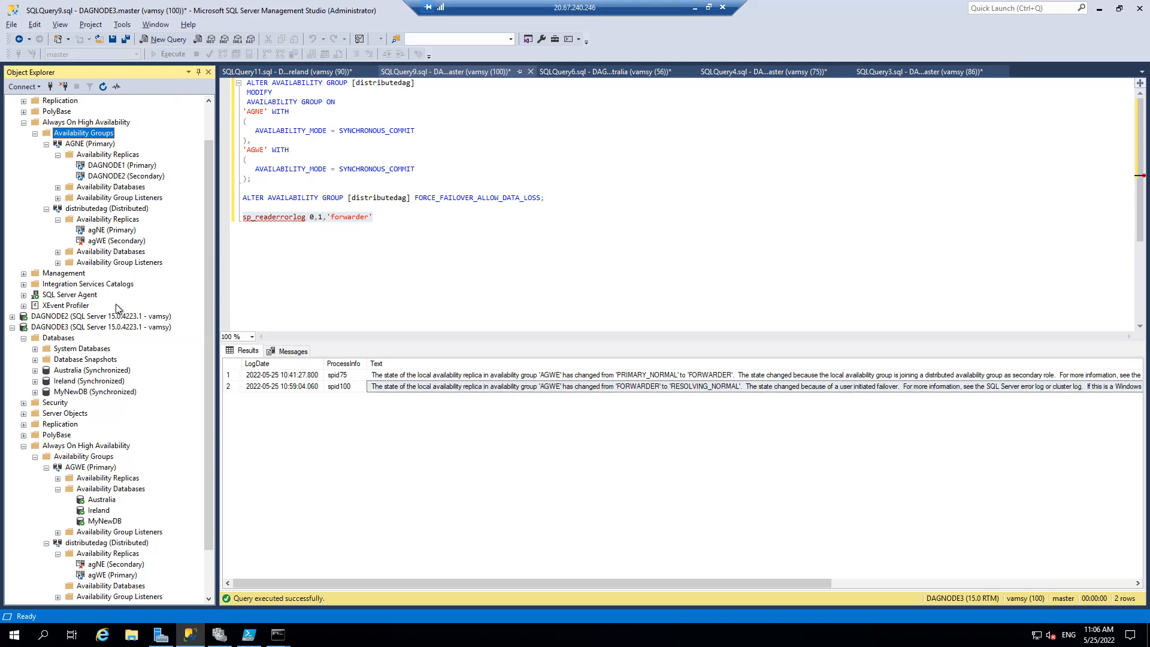
Write and run drop availability group [distributedag] in SQLQuery9 on DAGNODE3
{"action": "left_click", "coordinate": [357, 270]}
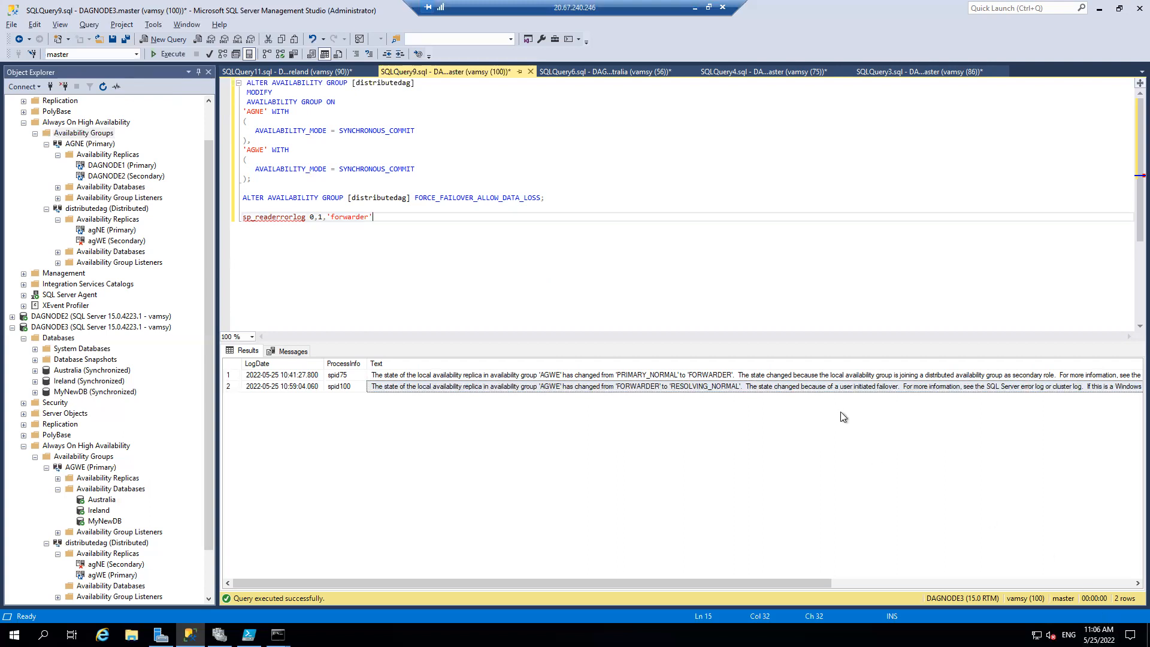
{"action": "key", "text": "Return"}
{"action": "key", "text": "Return"}
{"action": "type", "text": "drop "}
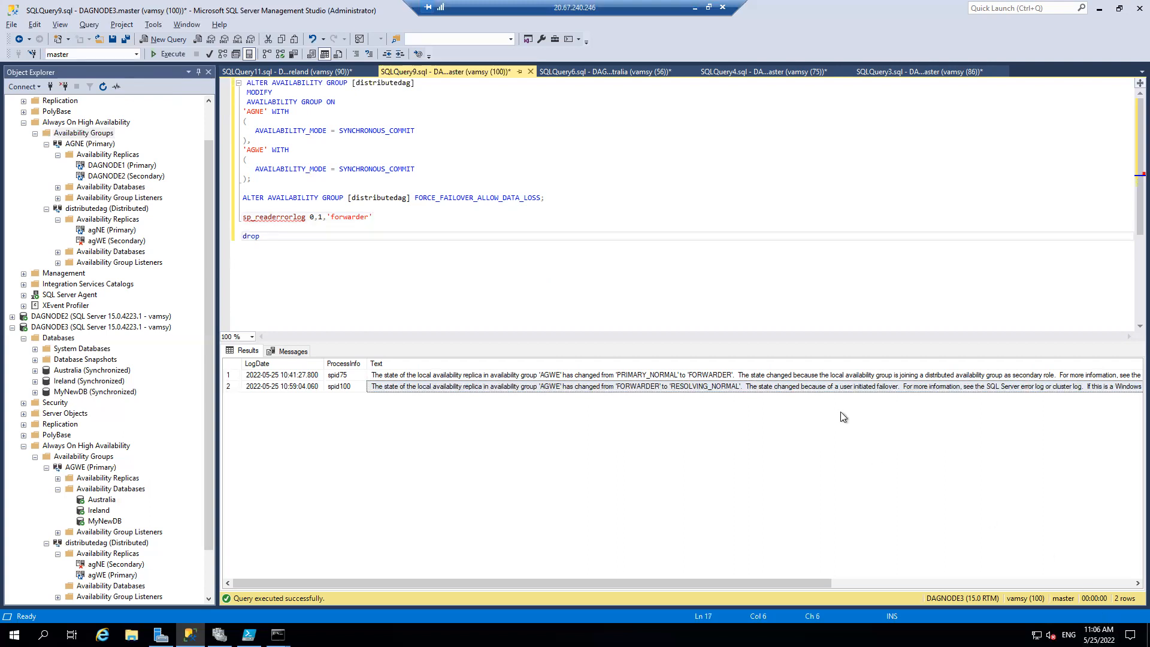
{"action": "type", "text": "availability group"}
{"action": "left_click_drag", "start_coordinate": [420, 86], "coordinate": [354, 85]}
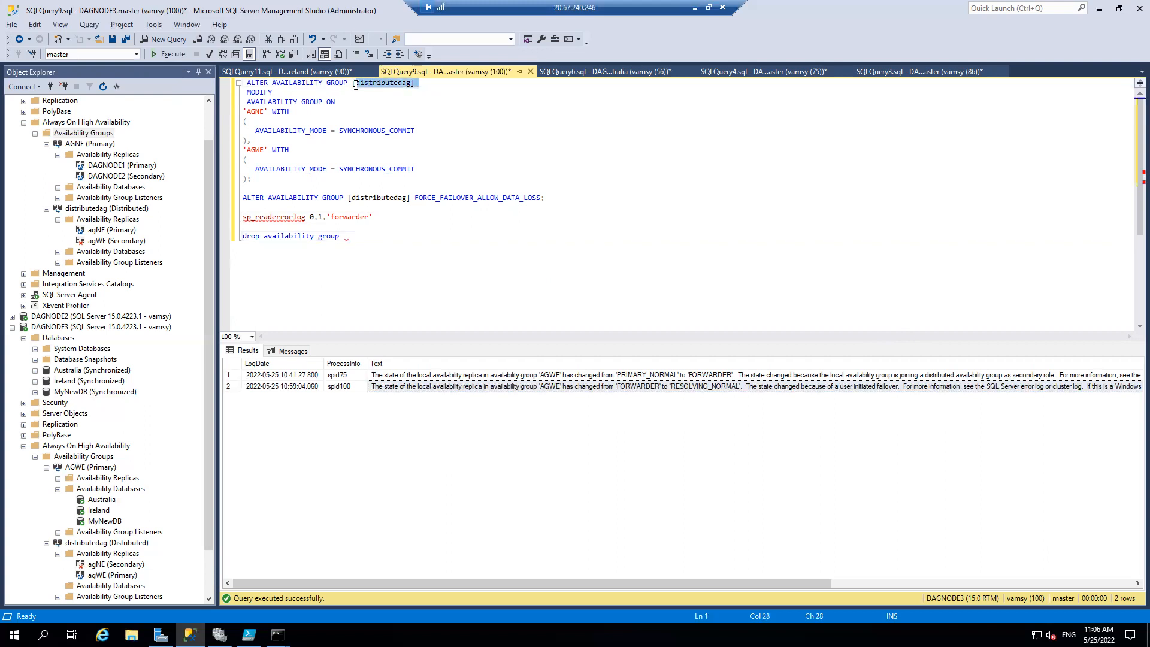
{"action": "left_click", "coordinate": [358, 237]}
{"action": "type", "text": "[distributedag]"}
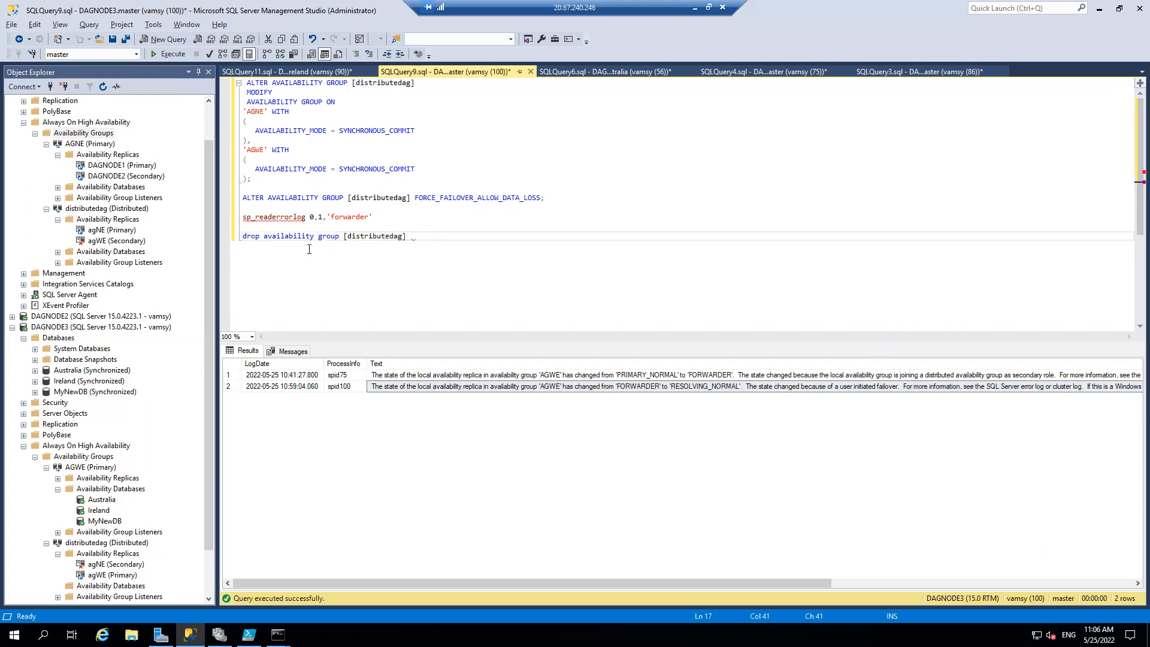
{"action": "left_click_drag", "start_coordinate": [409, 237], "coordinate": [243, 246]}
{"action": "key", "text": "F5"}
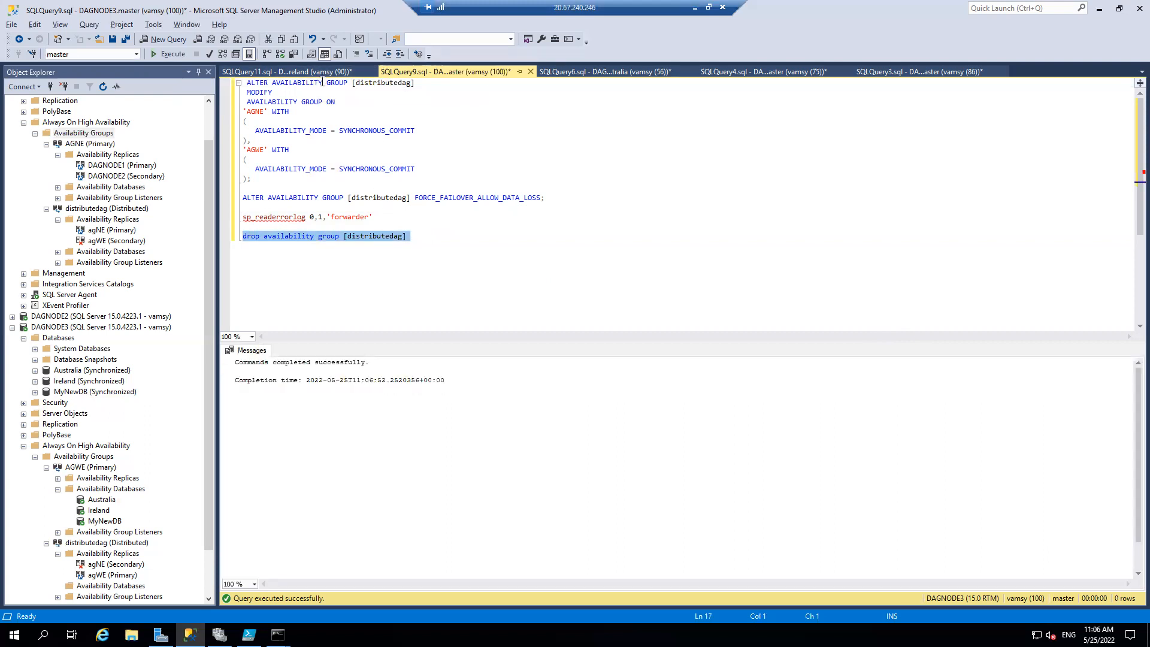
{"action": "left_click", "coordinate": [346, 76]}
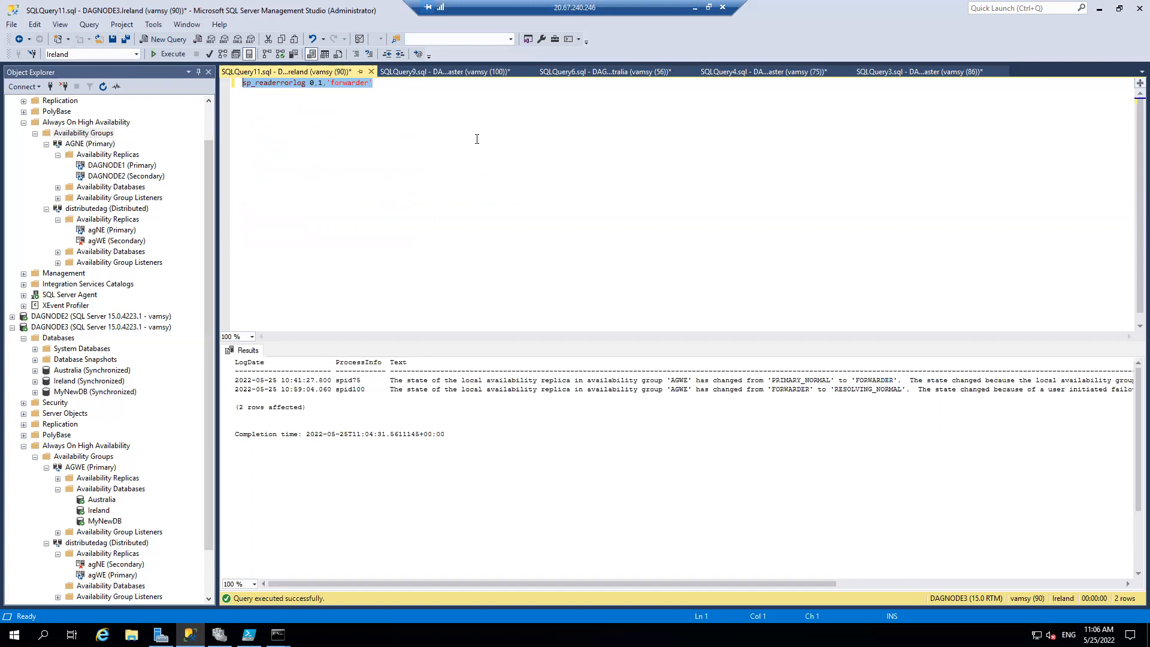
{"action": "left_click", "coordinate": [436, 71]}
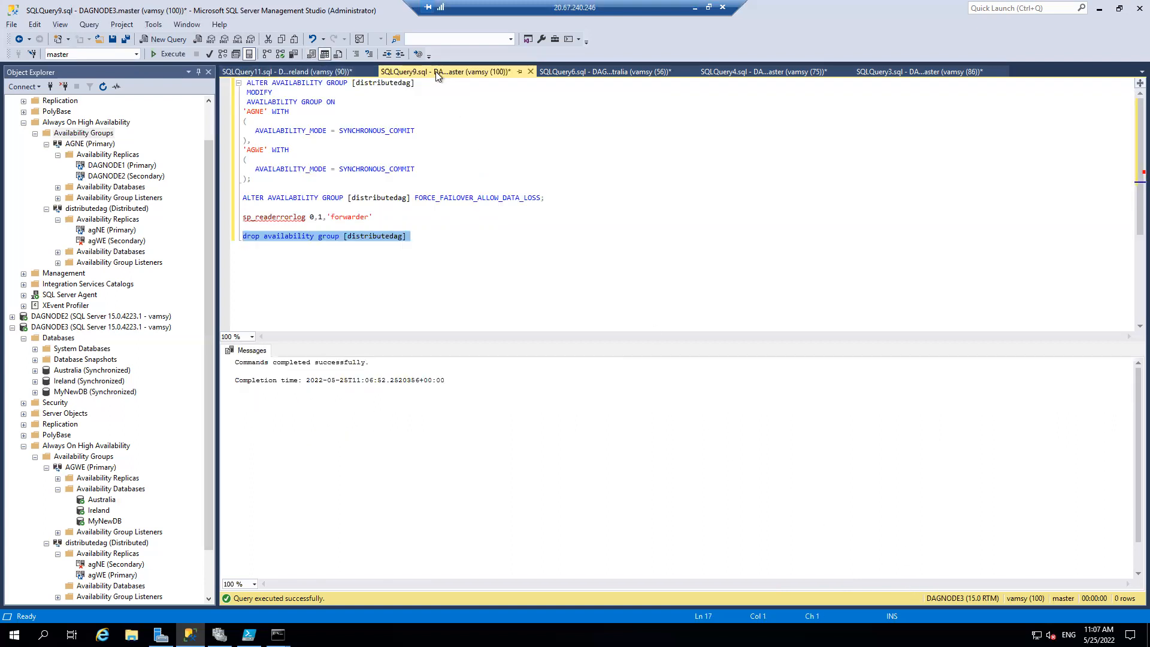
Paste the distributedag drop statement into SQLQuery6 and execute it against master on DAGNODE1
{"action": "left_click", "coordinate": [625, 72]}
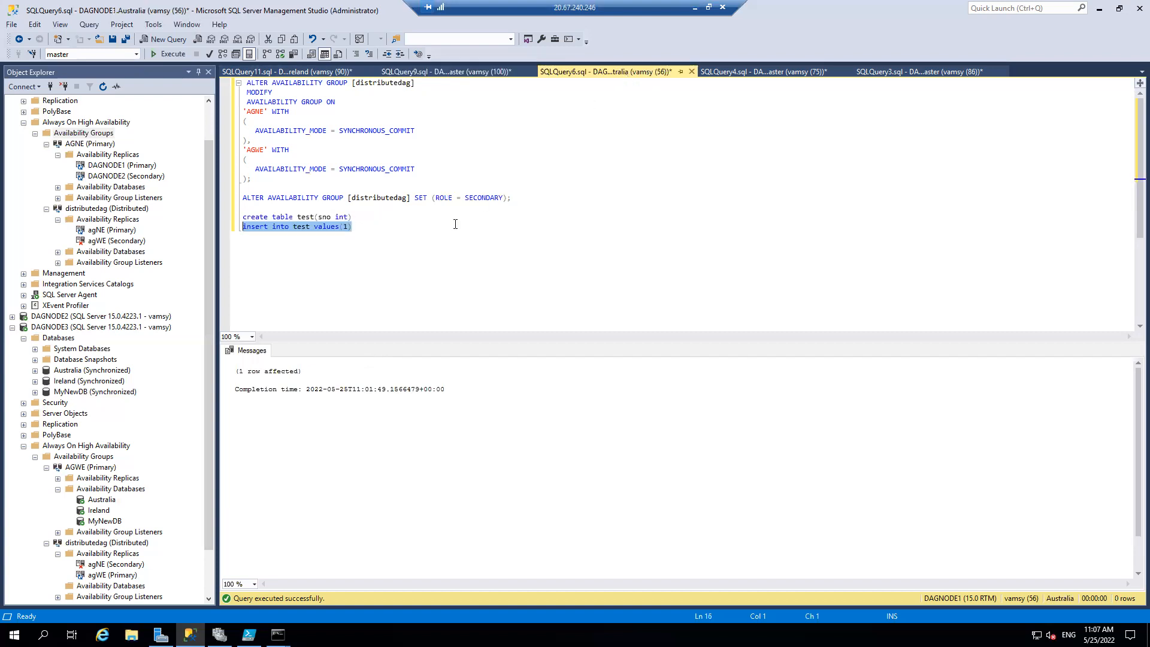
{"action": "left_click", "coordinate": [393, 247]}
{"action": "key", "text": "Return"}
{"action": "key", "text": "Return"}
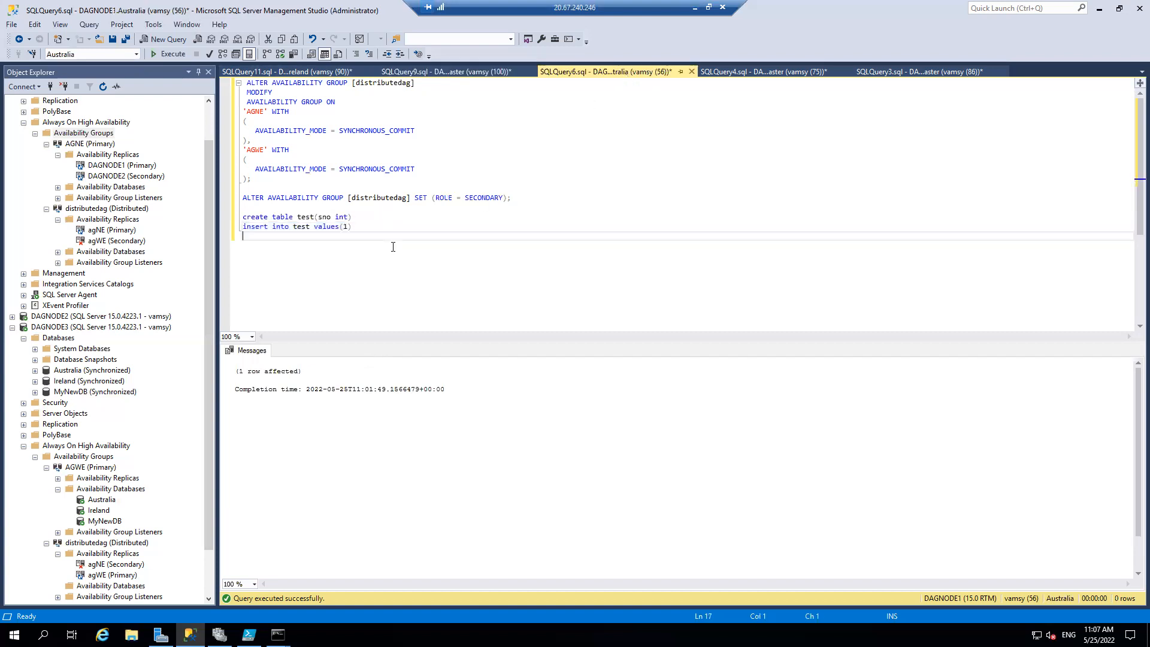
{"action": "type", "text": "drop availability group [distributedag]"}
{"action": "left_click_drag", "start_coordinate": [409, 246], "coordinate": [203, 244]}
{"action": "key", "text": "F5"}
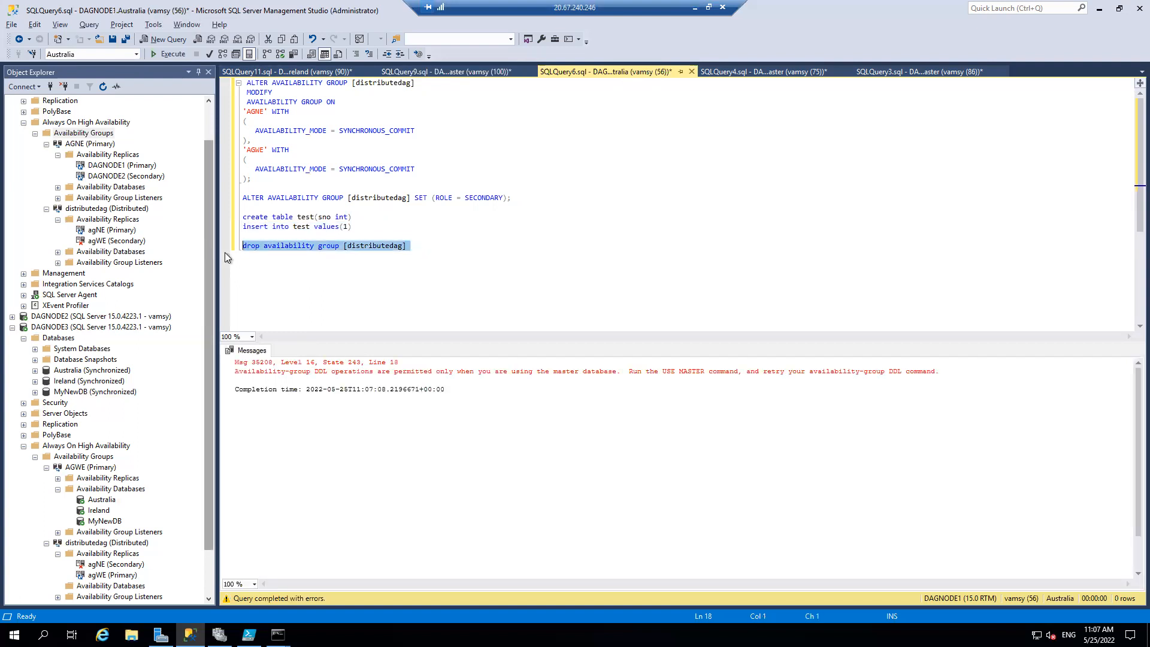
{"action": "left_click", "coordinate": [138, 54]}
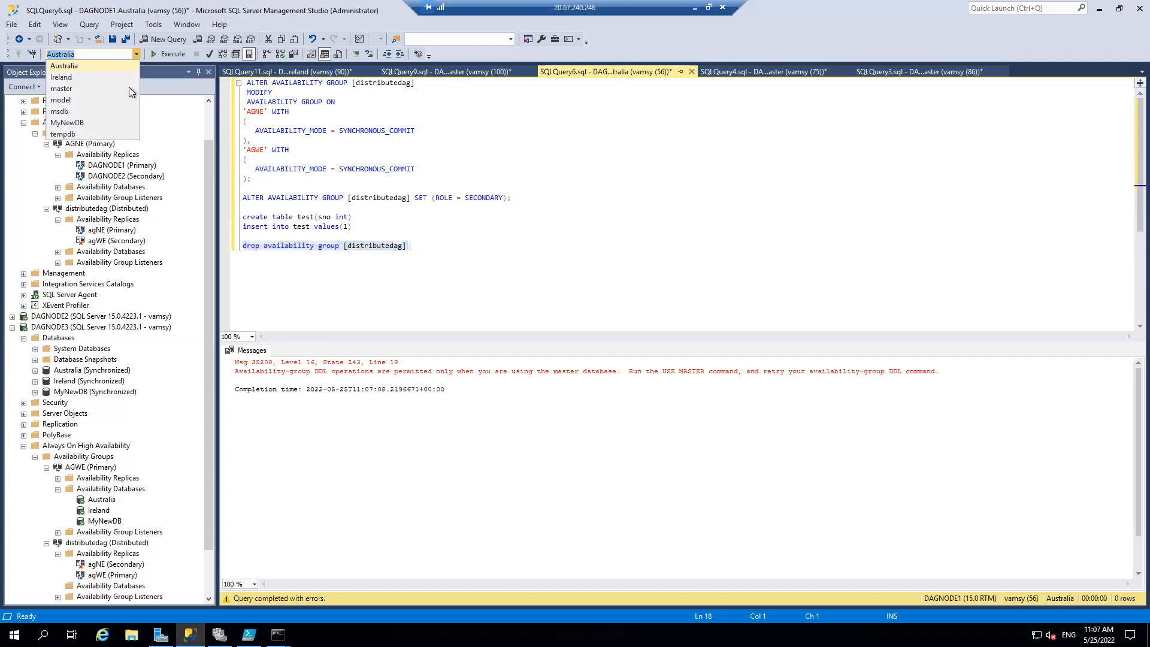
{"action": "left_click", "coordinate": [67, 89]}
{"action": "left_click", "coordinate": [169, 54]}
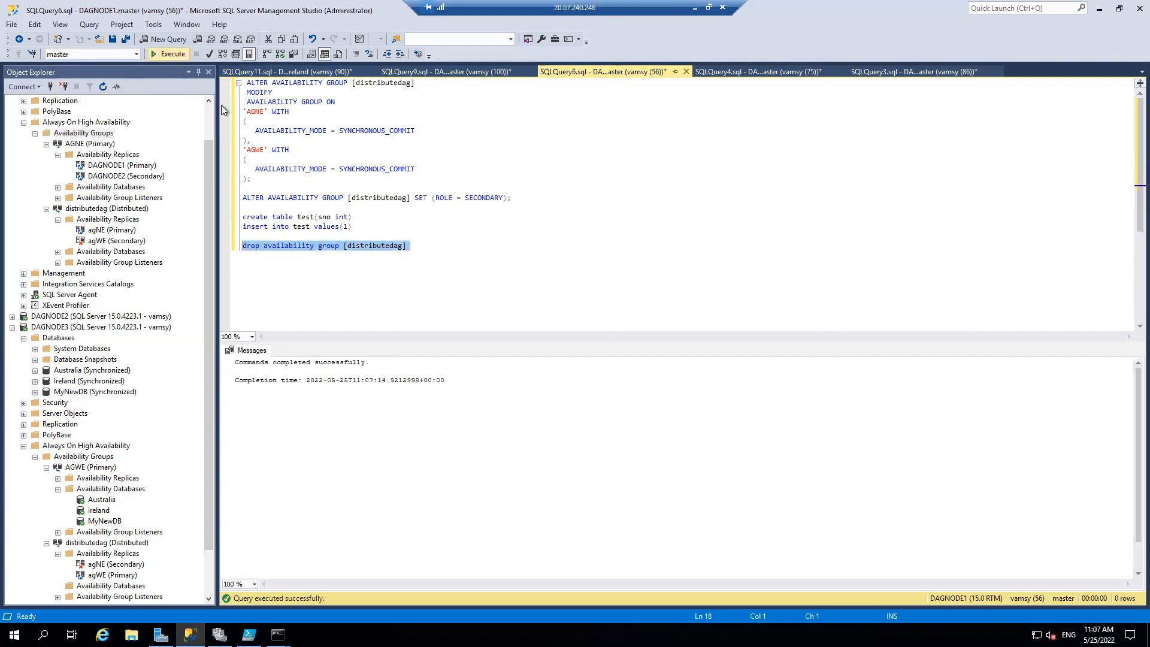
Refresh DAGNODE1's object tree and expand Always On High Availability
{"action": "scroll", "coordinate": [85, 120], "scroll_direction": "up", "scroll_amount": 2}
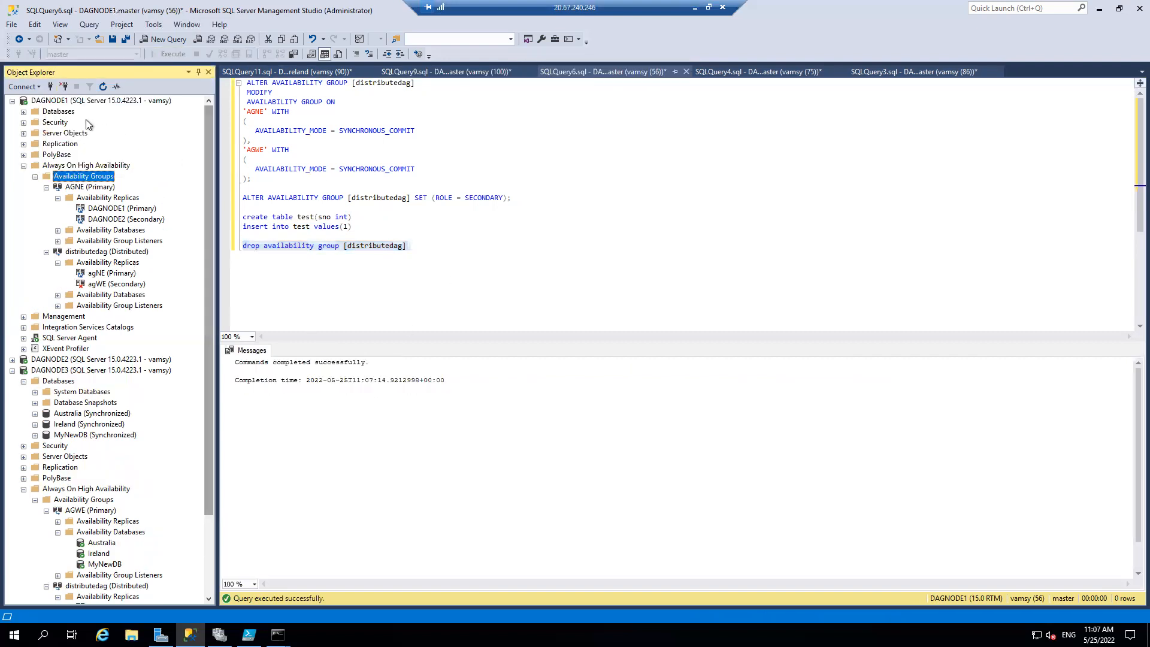
{"action": "right_click", "coordinate": [75, 101]}
{"action": "left_click", "coordinate": [108, 333]}
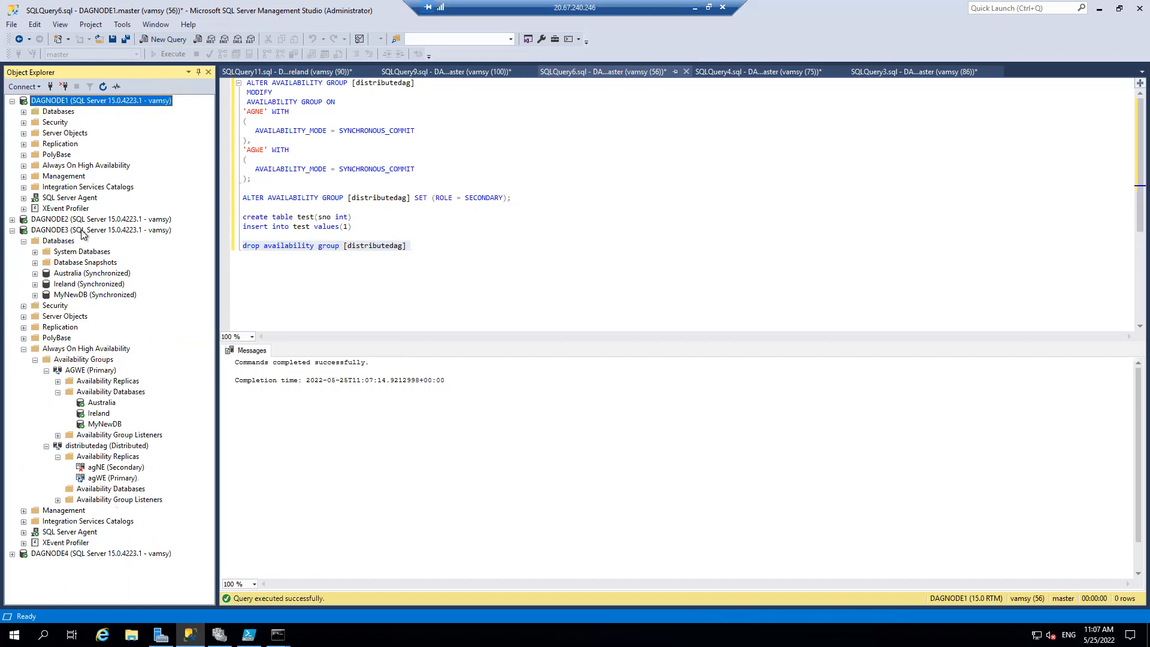
{"action": "left_click", "coordinate": [24, 165]}
Check DAGNODE1 shows only AGNE, then refresh DAGNODE3 and expand its availability groups
{"action": "left_click", "coordinate": [35, 176]}
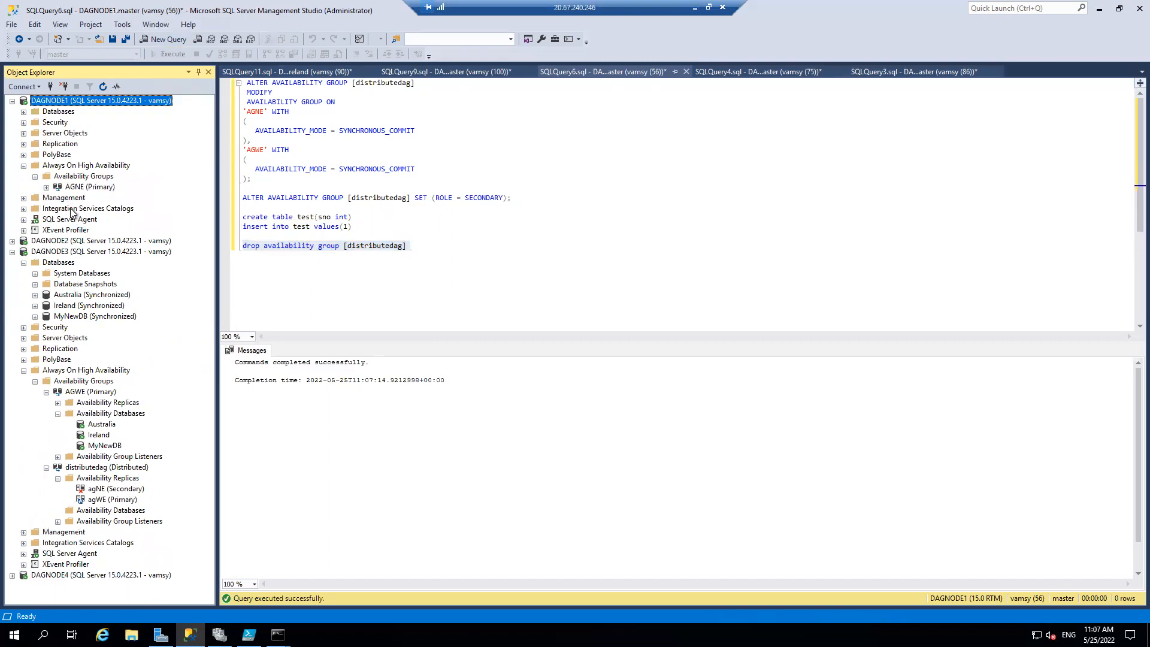
{"action": "right_click", "coordinate": [117, 254]}
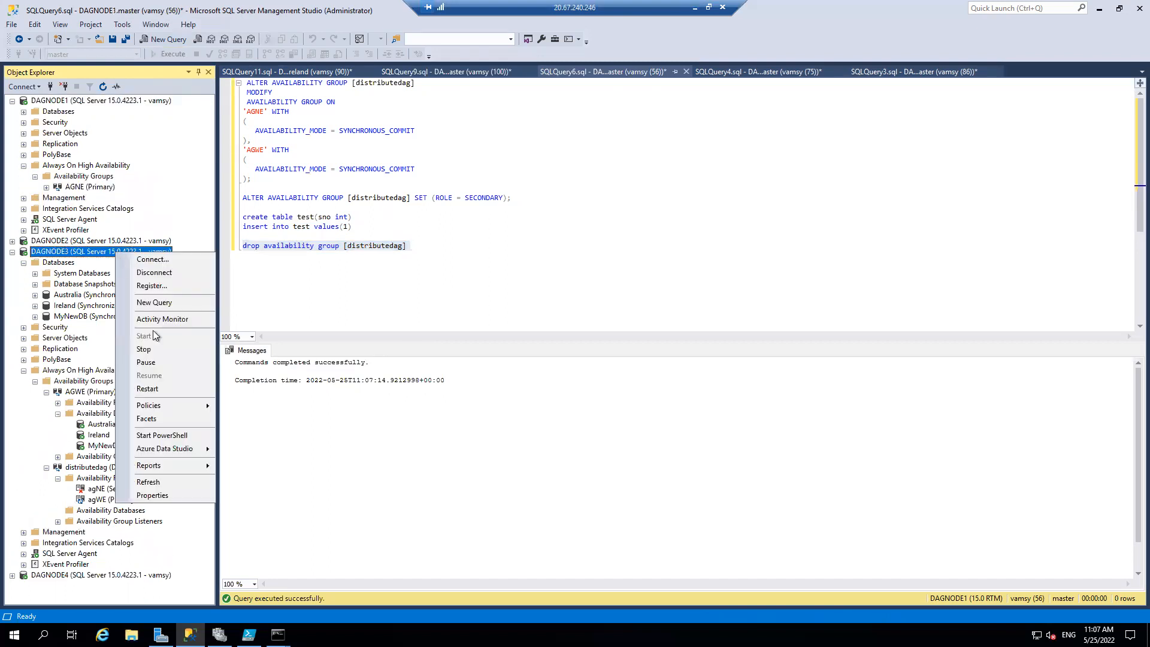
{"action": "left_click", "coordinate": [149, 481]}
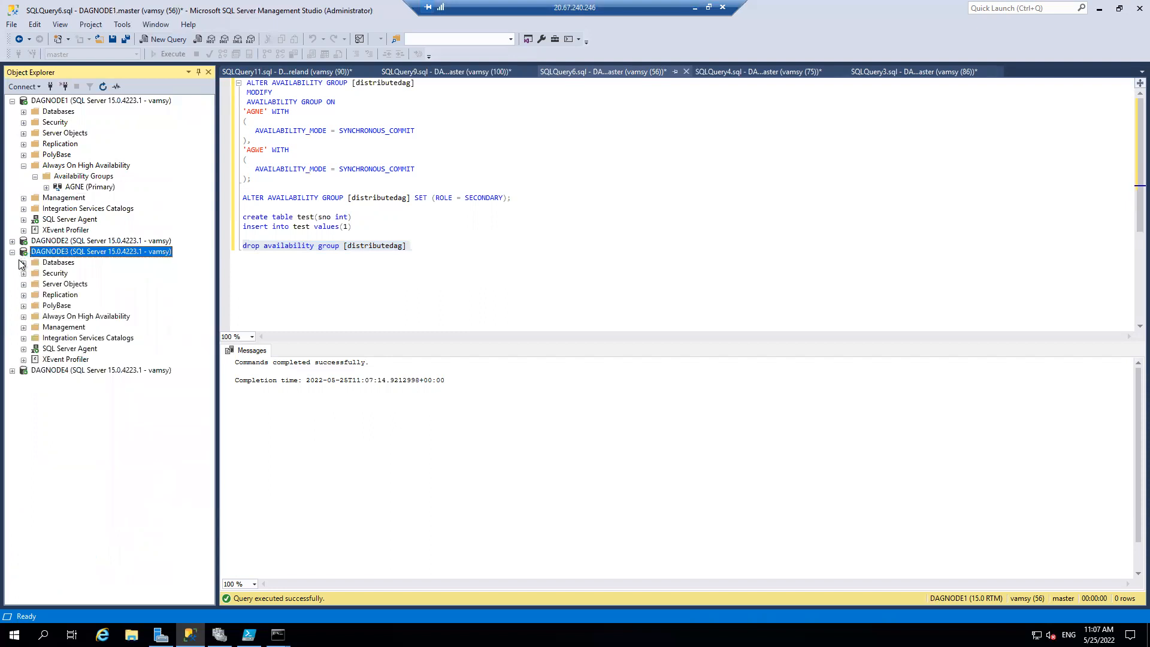
{"action": "left_click", "coordinate": [23, 316]}
{"action": "left_click", "coordinate": [35, 327]}
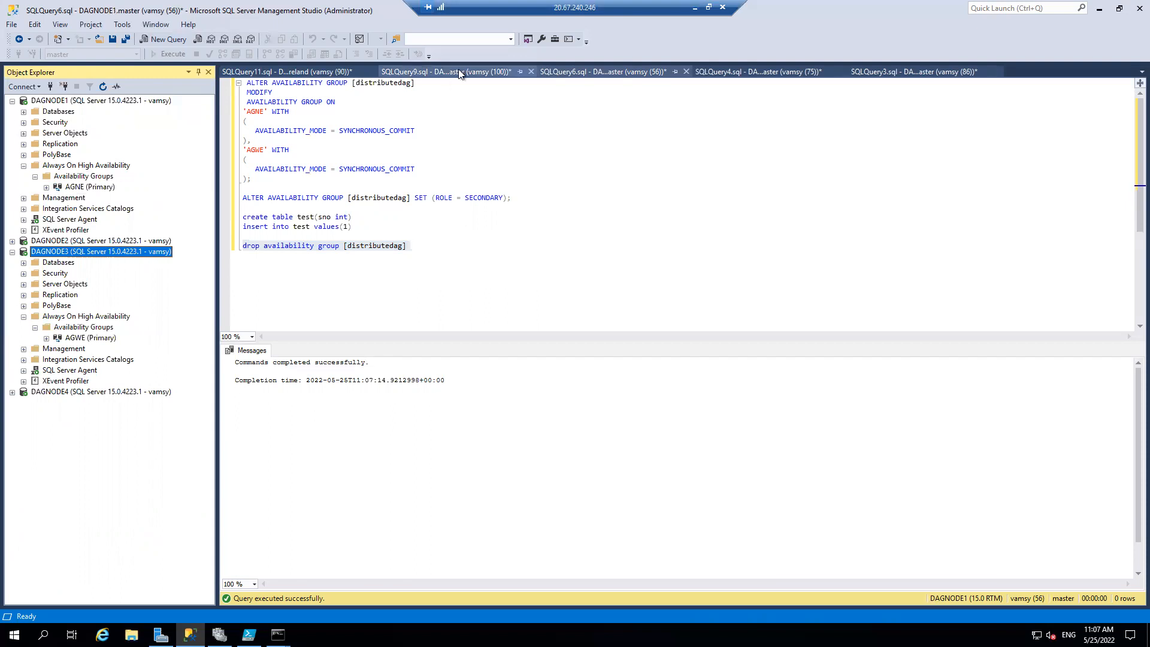
Bring up the SQLQuery4 distributed AG join and status script and scroll to its top
{"action": "left_click", "coordinate": [521, 72]}
{"action": "left_click", "coordinate": [585, 77]}
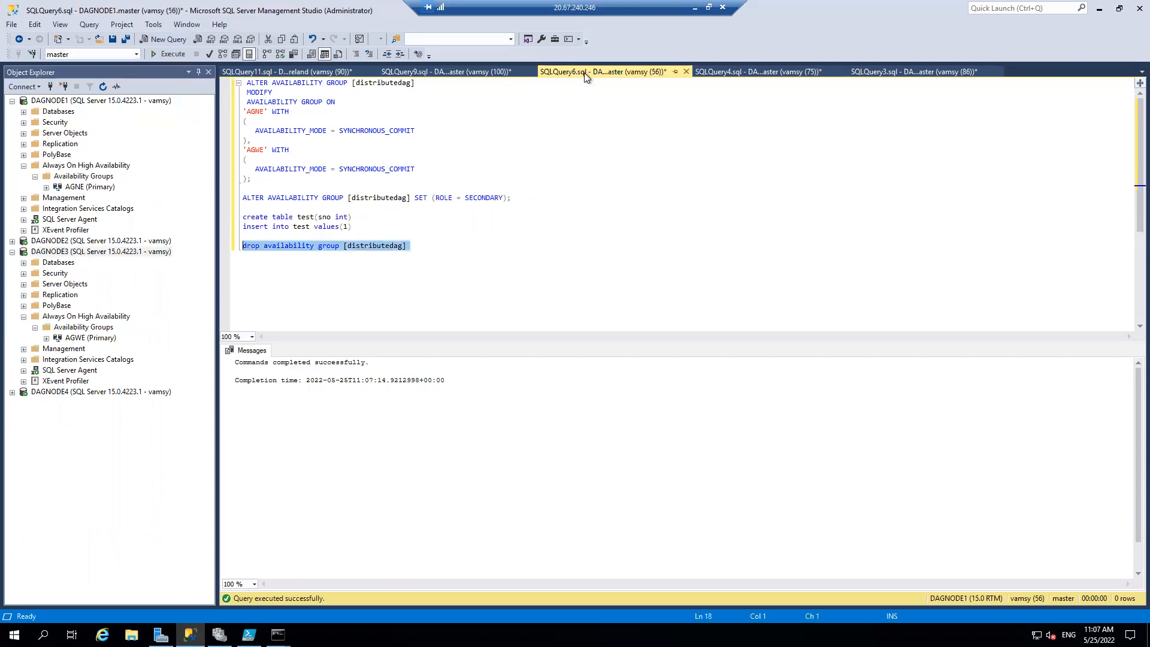
{"action": "left_click", "coordinate": [711, 72]}
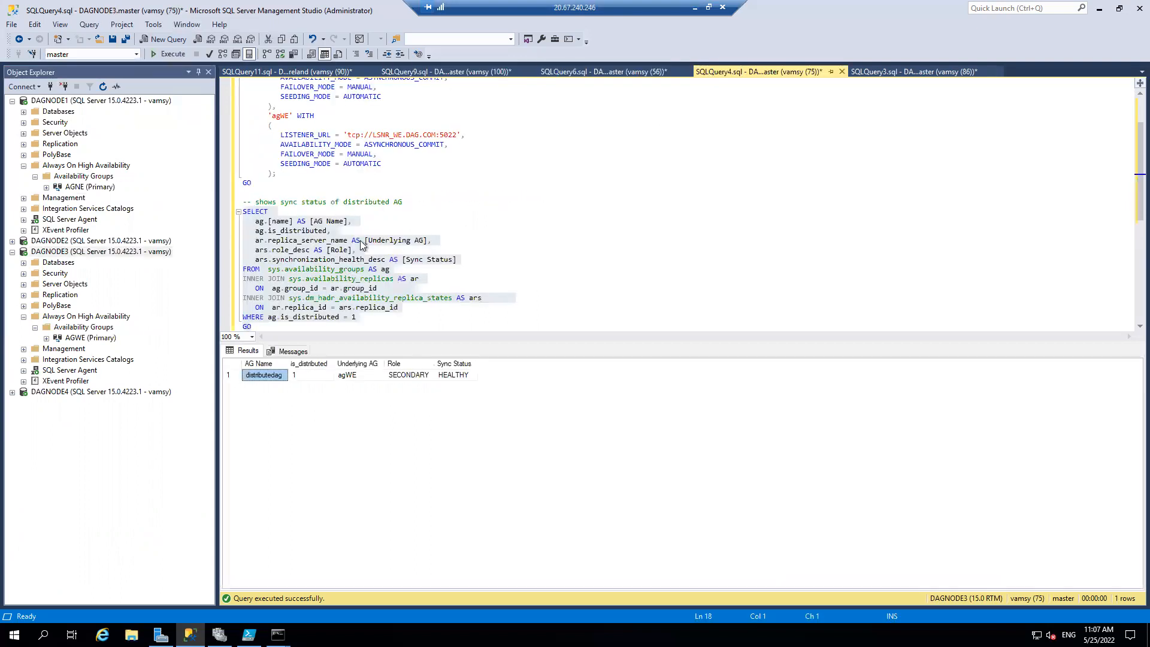
{"action": "left_click", "coordinate": [274, 185]}
{"action": "scroll", "coordinate": [284, 191], "scroll_direction": "up", "scroll_amount": 2}
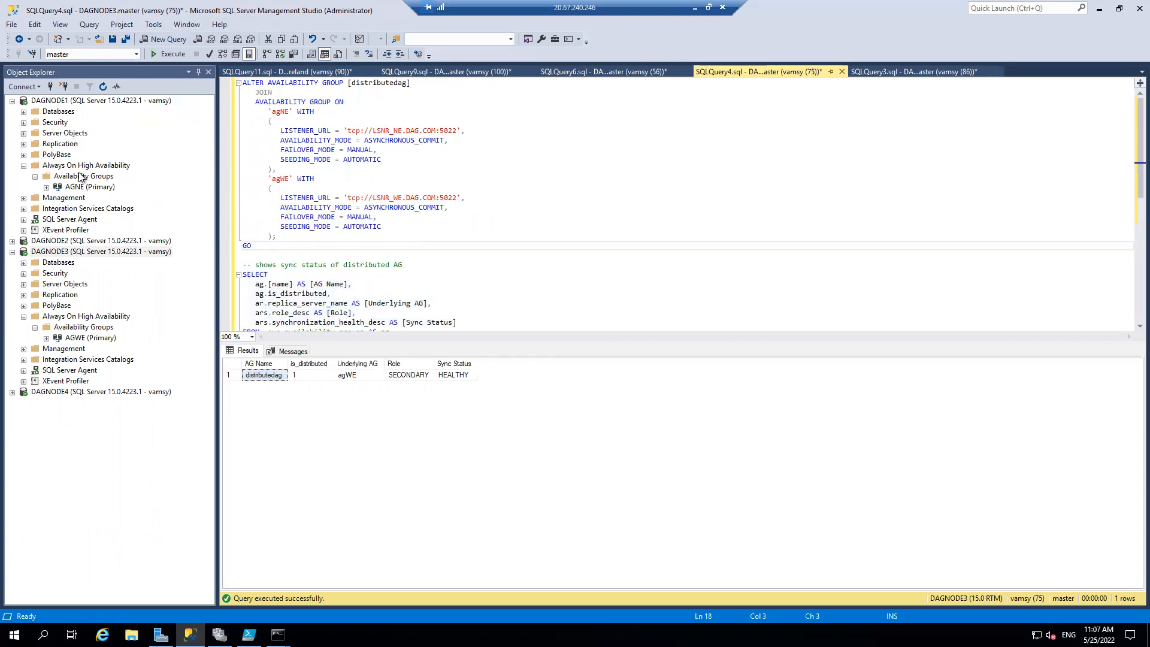
Create a database named Germany under DAGNODE1's Databases node
{"action": "left_click", "coordinate": [24, 166]}
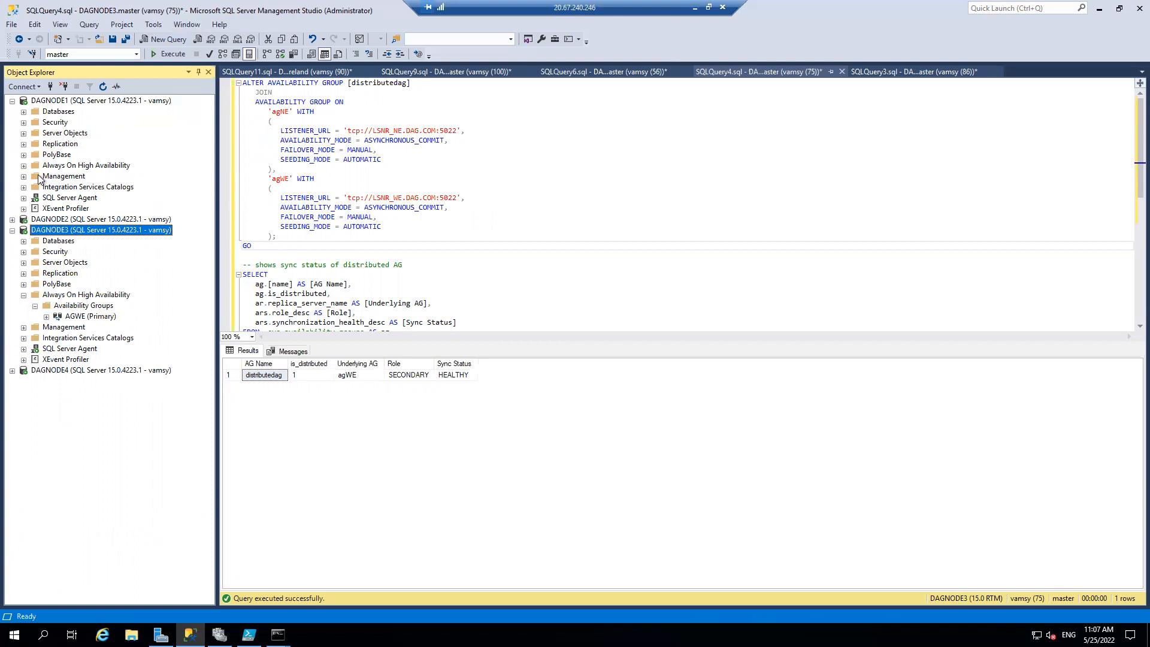
{"action": "right_click", "coordinate": [52, 113]}
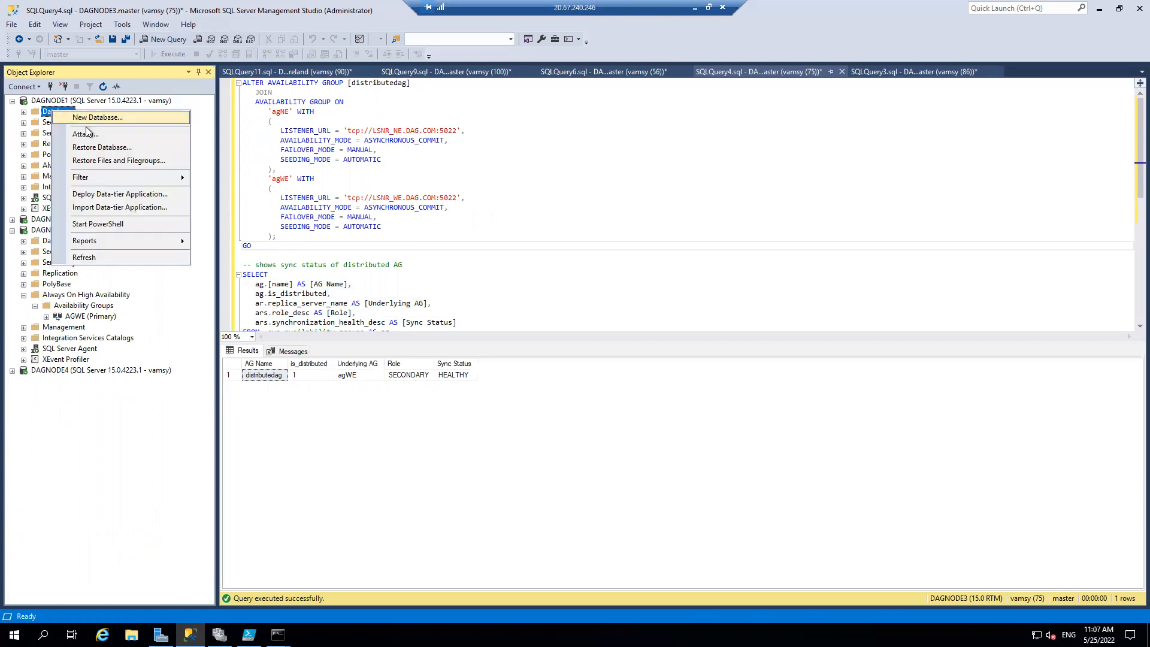
{"action": "left_click", "coordinate": [95, 118]}
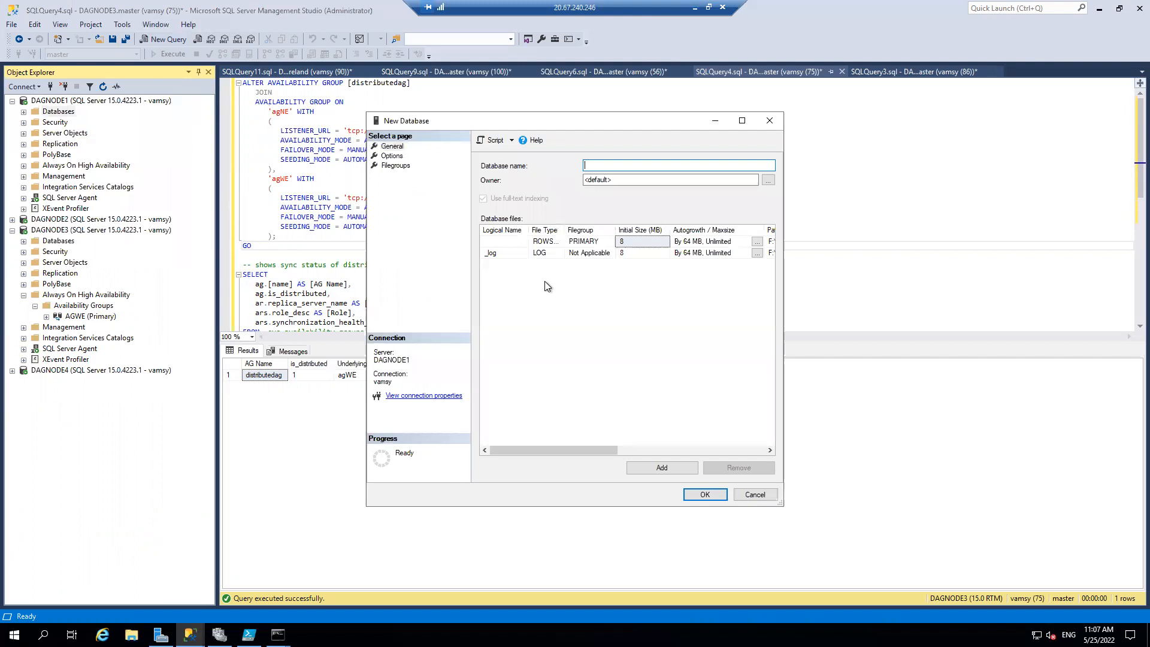
{"action": "type", "text": "Germany"}
{"action": "key", "text": "Return"}
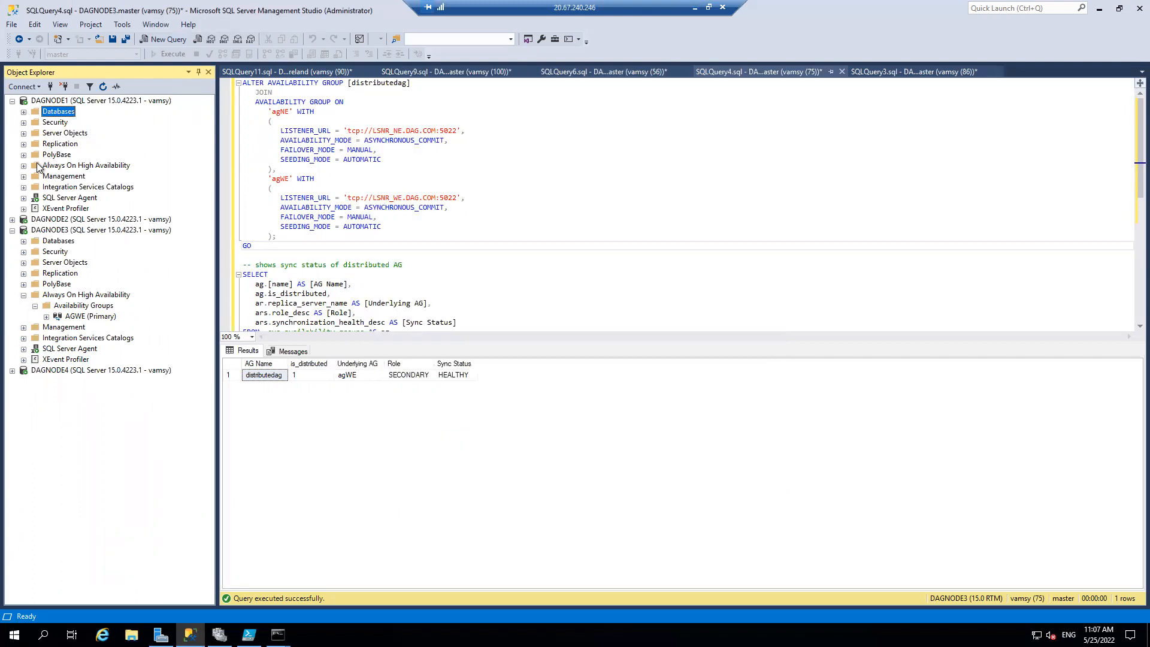
Expand AGNE's availability databases on DAGNODE1 and dismiss Australia's context menu unchanged
{"action": "left_click", "coordinate": [23, 166]}
{"action": "left_click", "coordinate": [47, 188]}
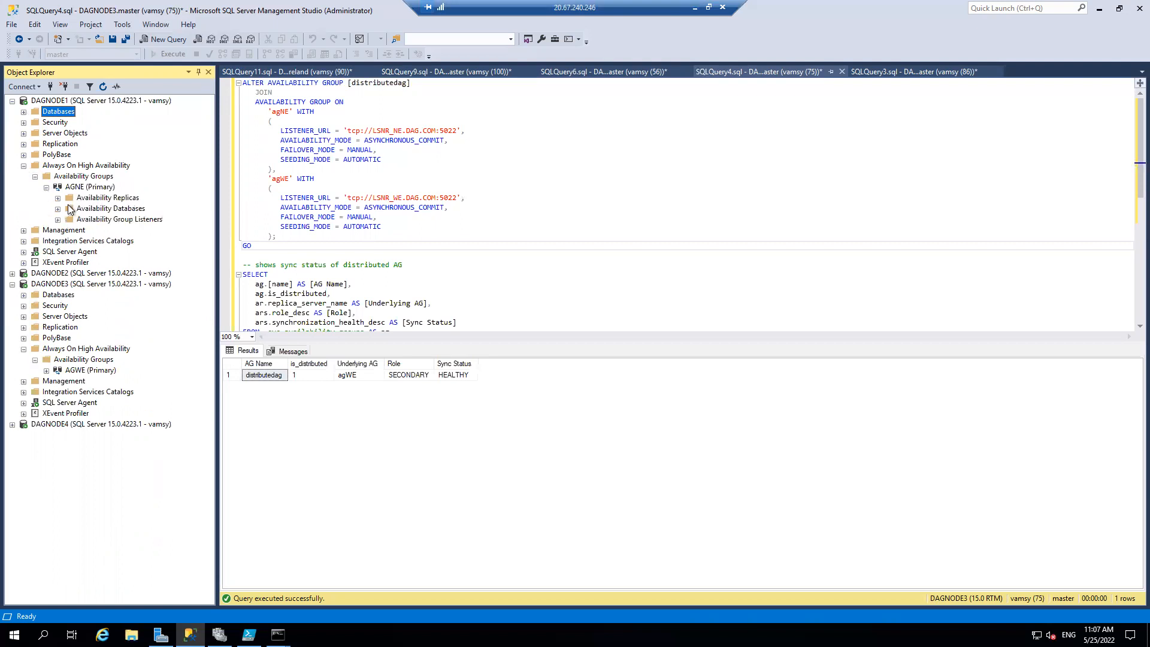
{"action": "left_click", "coordinate": [58, 209]}
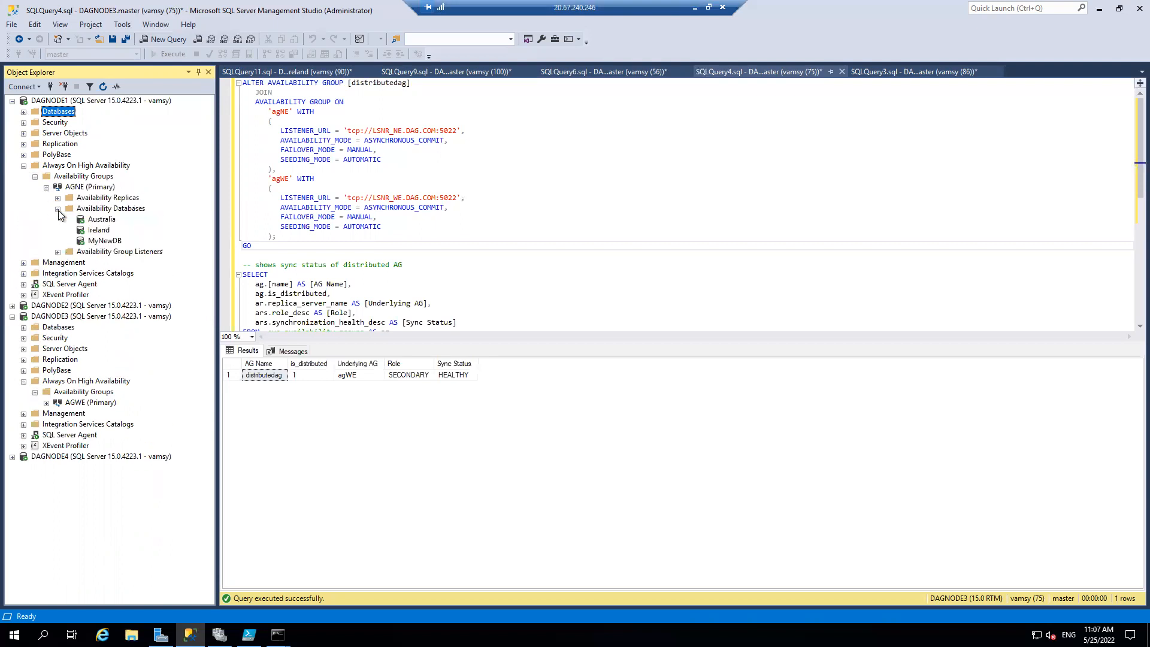
{"action": "right_click", "coordinate": [108, 222]}
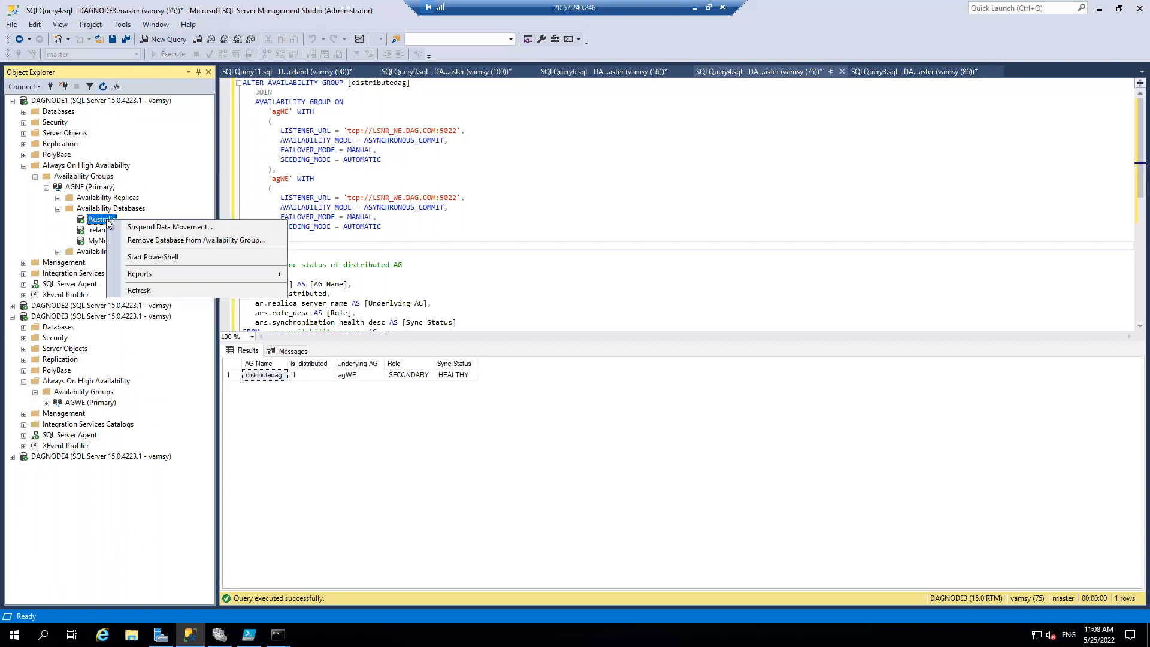
{"action": "left_click", "coordinate": [458, 200]}
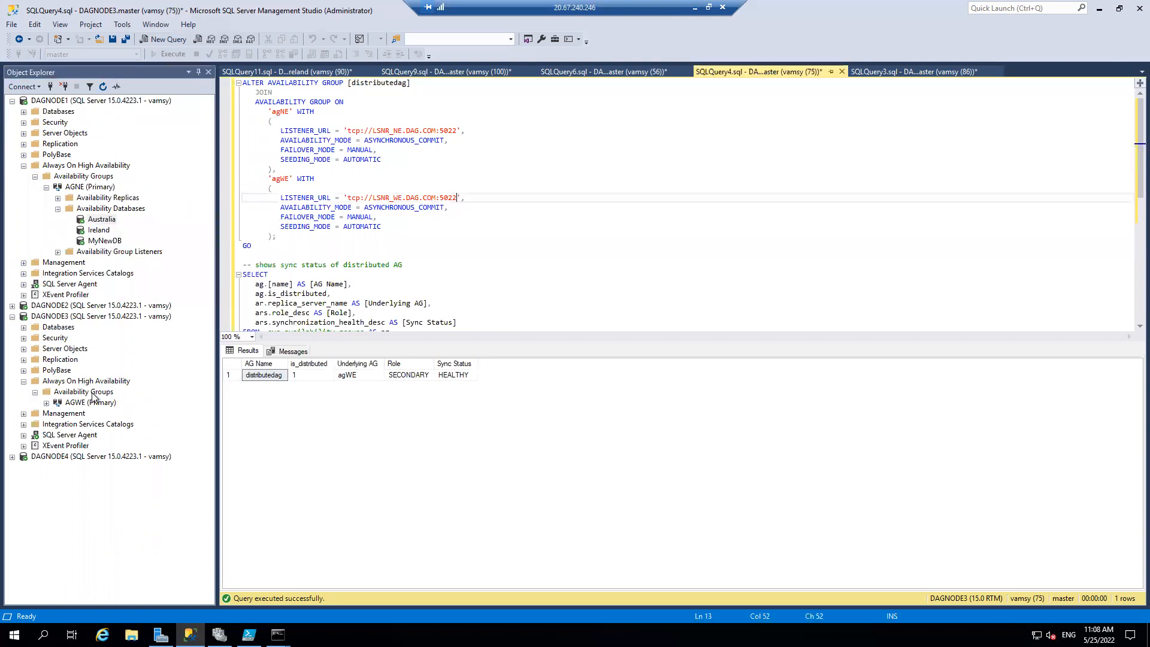
Remove Australia, Ireland and MyNewDB from AGWE's availability databases, confirming each
{"action": "left_click", "coordinate": [46, 403]}
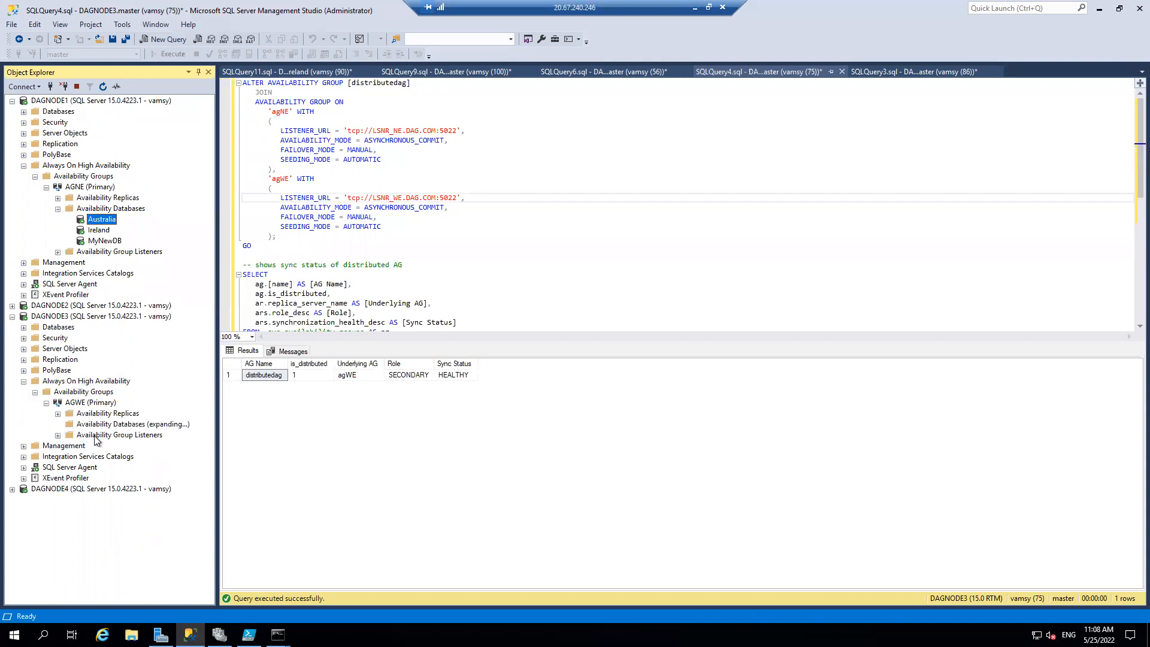
{"action": "left_click", "coordinate": [58, 425]}
{"action": "right_click", "coordinate": [102, 436]}
{"action": "left_click", "coordinate": [139, 459]}
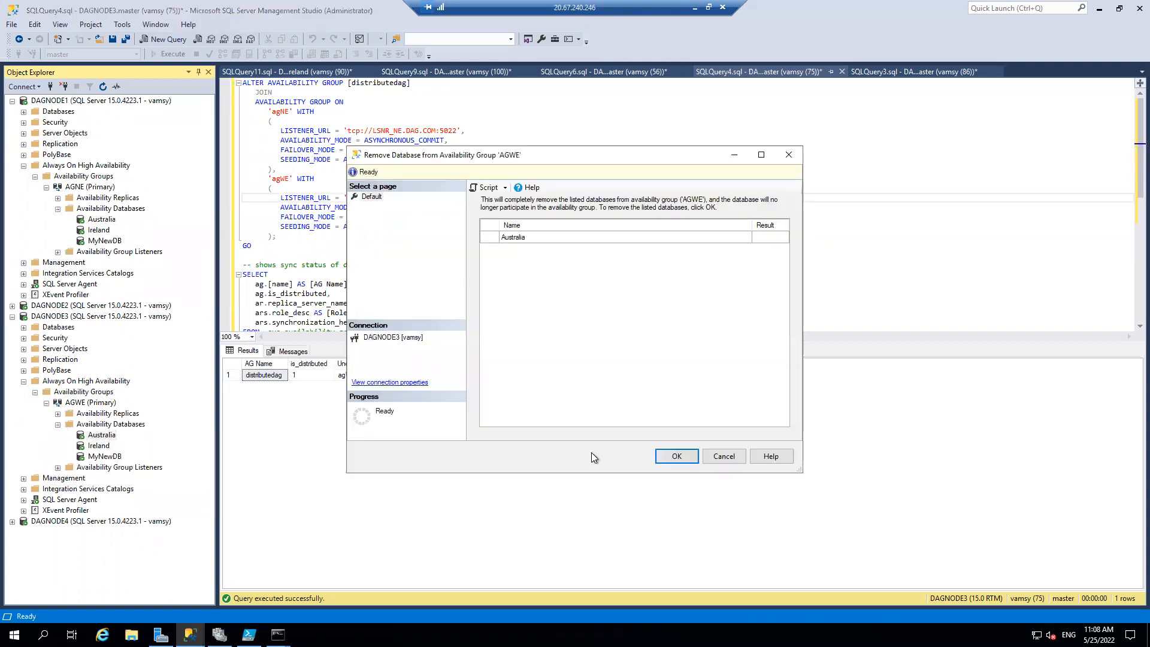
{"action": "left_click", "coordinate": [661, 459]}
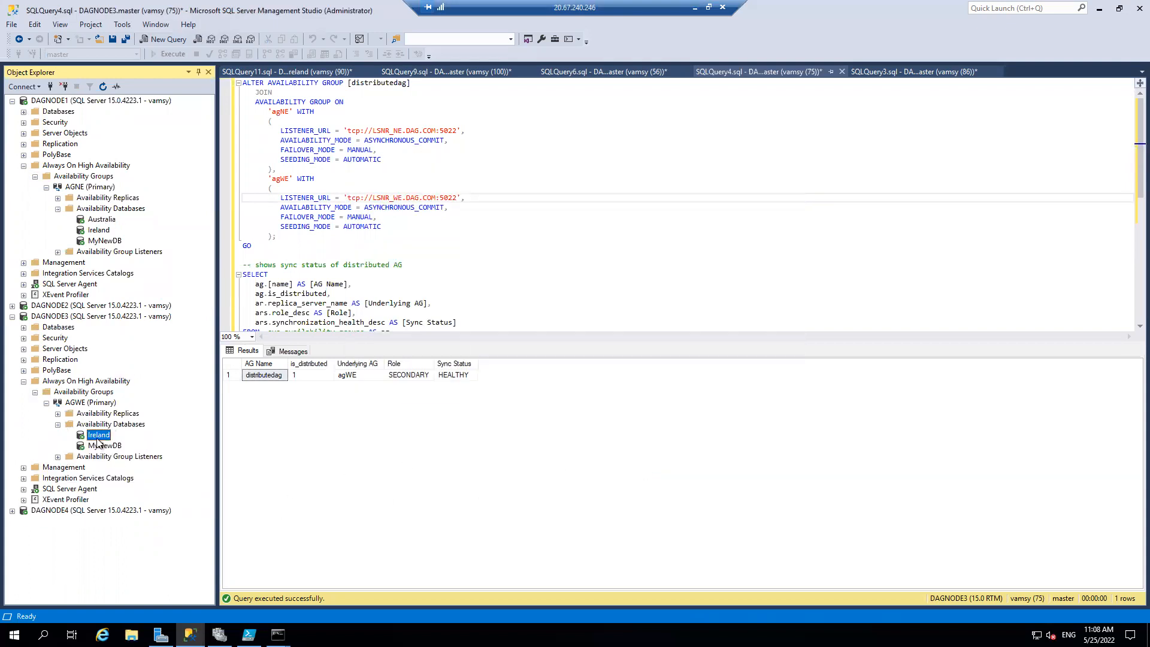
{"action": "right_click", "coordinate": [98, 437]}
{"action": "left_click", "coordinate": [174, 459]}
{"action": "left_click", "coordinate": [666, 454]}
{"action": "right_click", "coordinate": [103, 439]}
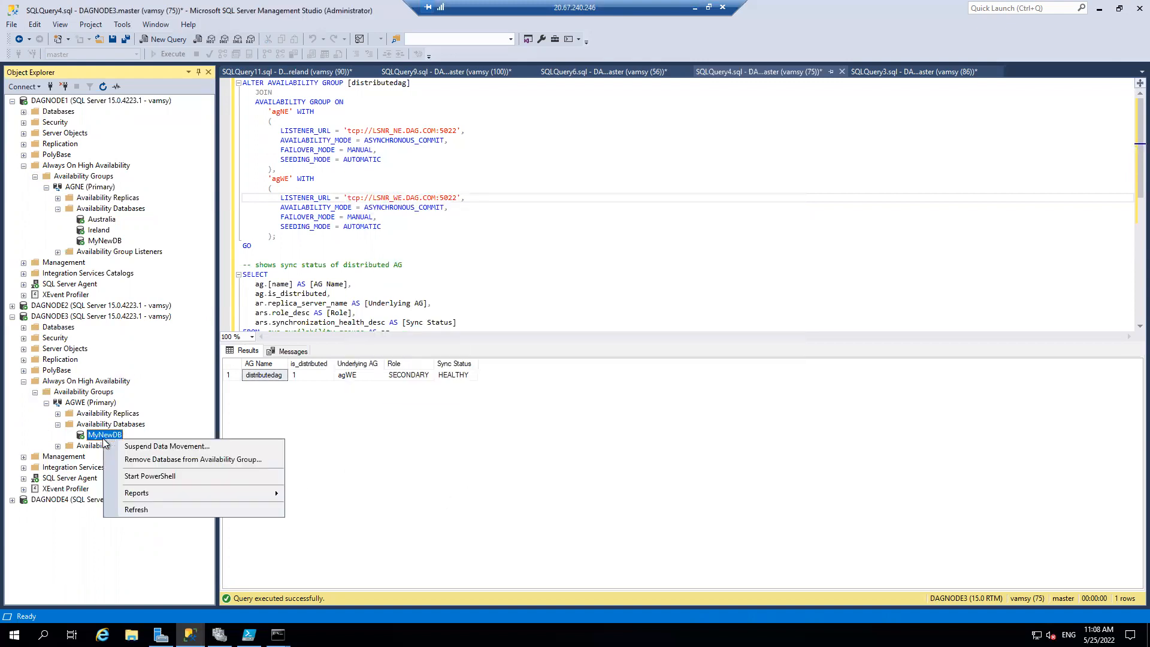
{"action": "left_click", "coordinate": [146, 459]}
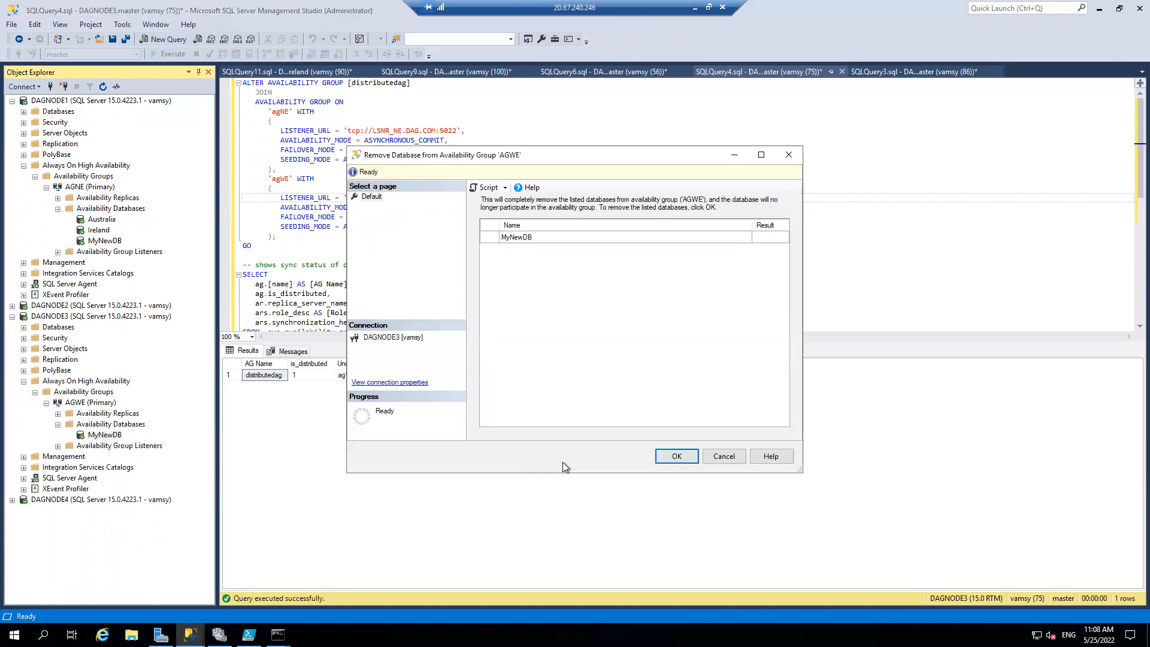
{"action": "left_click", "coordinate": [678, 451]}
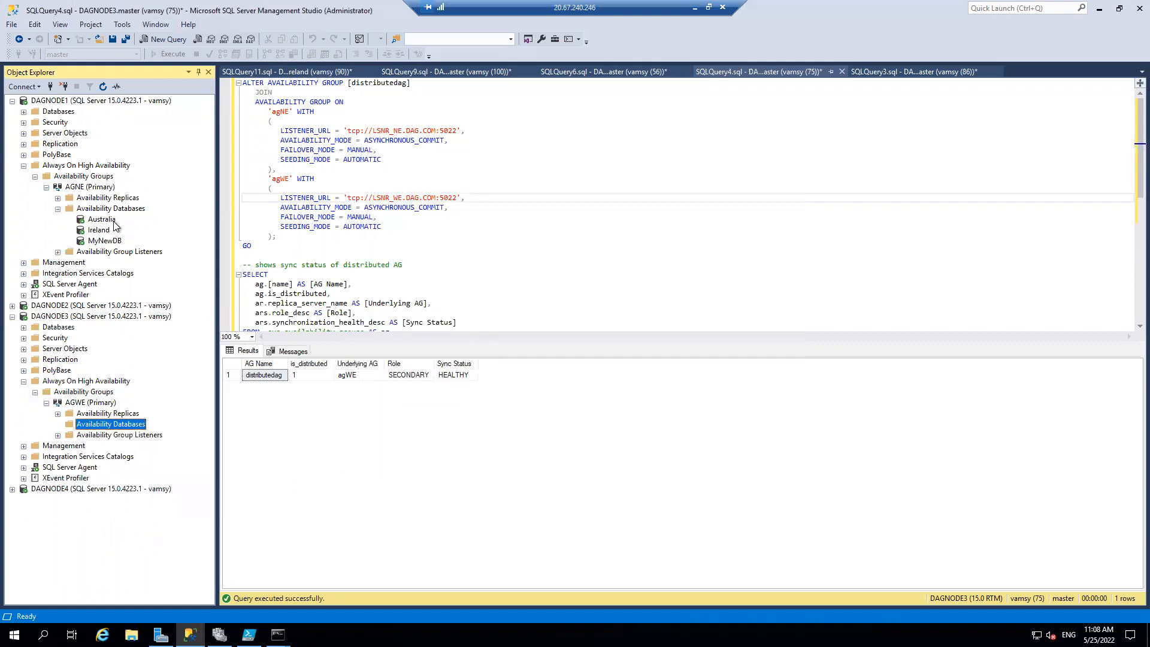
Remove Australia, Ireland and MyNewDB one by one from AGNE's availability databases
{"action": "right_click", "coordinate": [107, 221]}
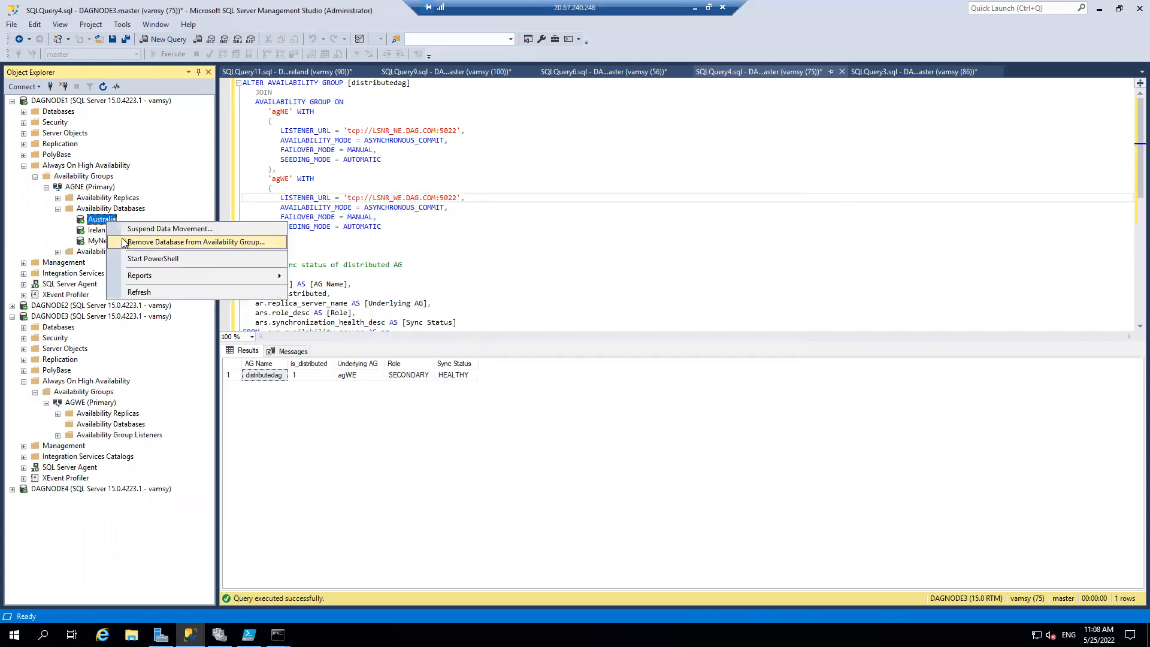
{"action": "left_click", "coordinate": [161, 242]}
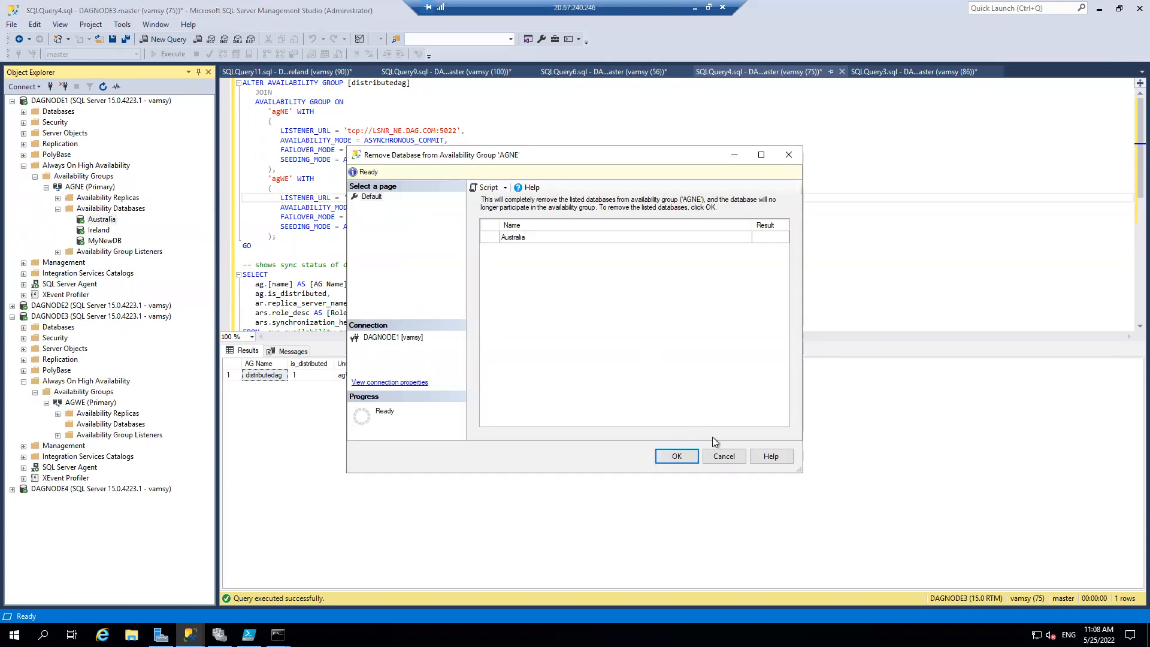
{"action": "left_click", "coordinate": [676, 457]}
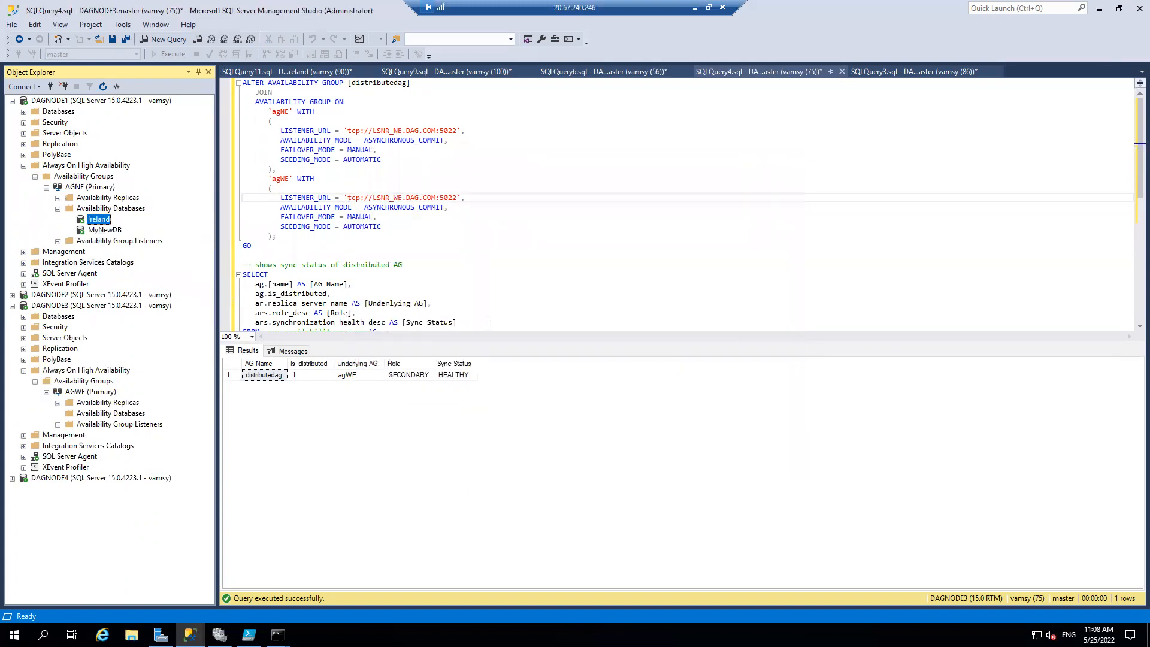
{"action": "right_click", "coordinate": [105, 221]}
{"action": "left_click", "coordinate": [148, 242]}
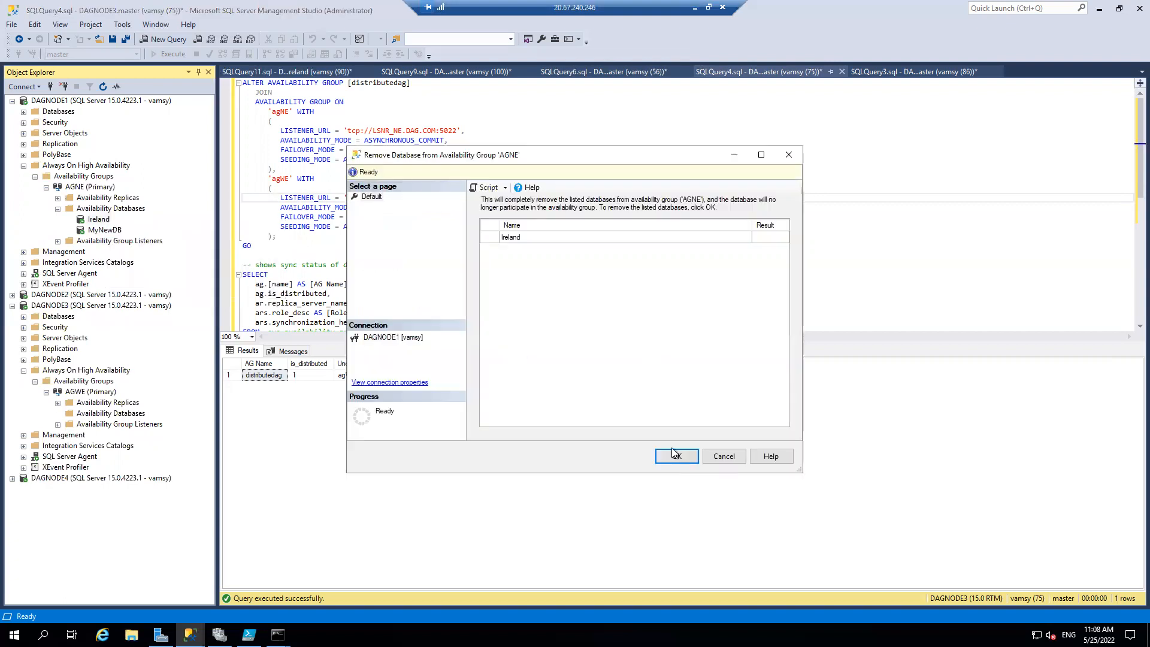
{"action": "right_click", "coordinate": [117, 220]}
{"action": "key", "text": "Escape"}
{"action": "left_click", "coordinate": [676, 456]}
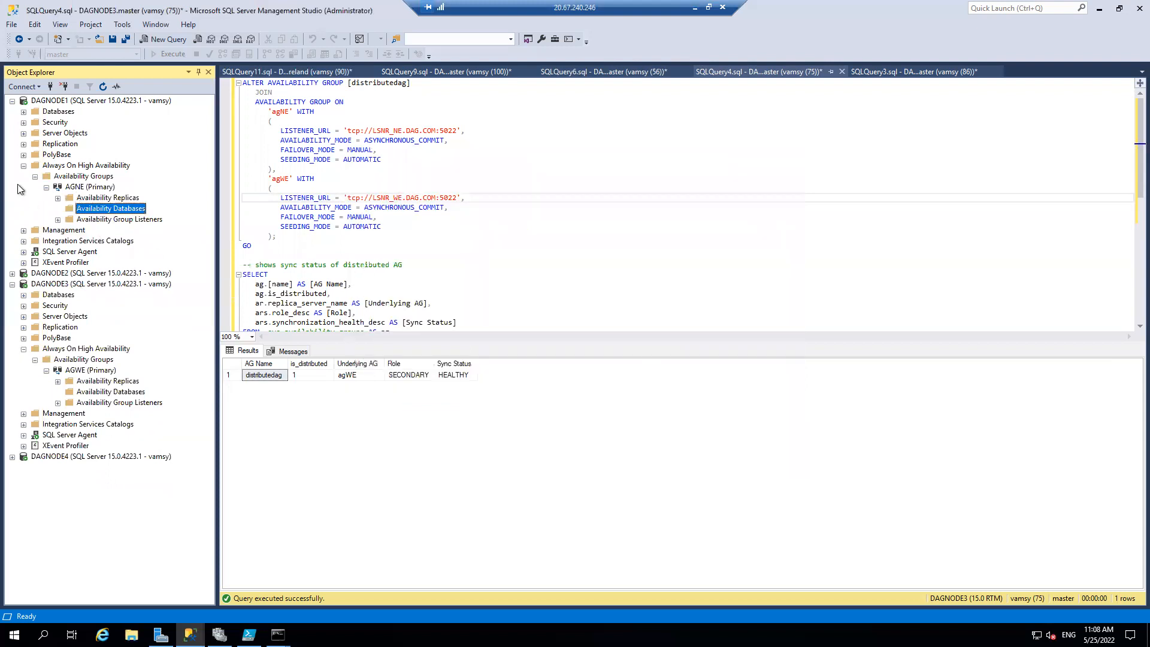
Start the Add Database wizard for AGNE, then cancel it
{"action": "right_click", "coordinate": [103, 208]}
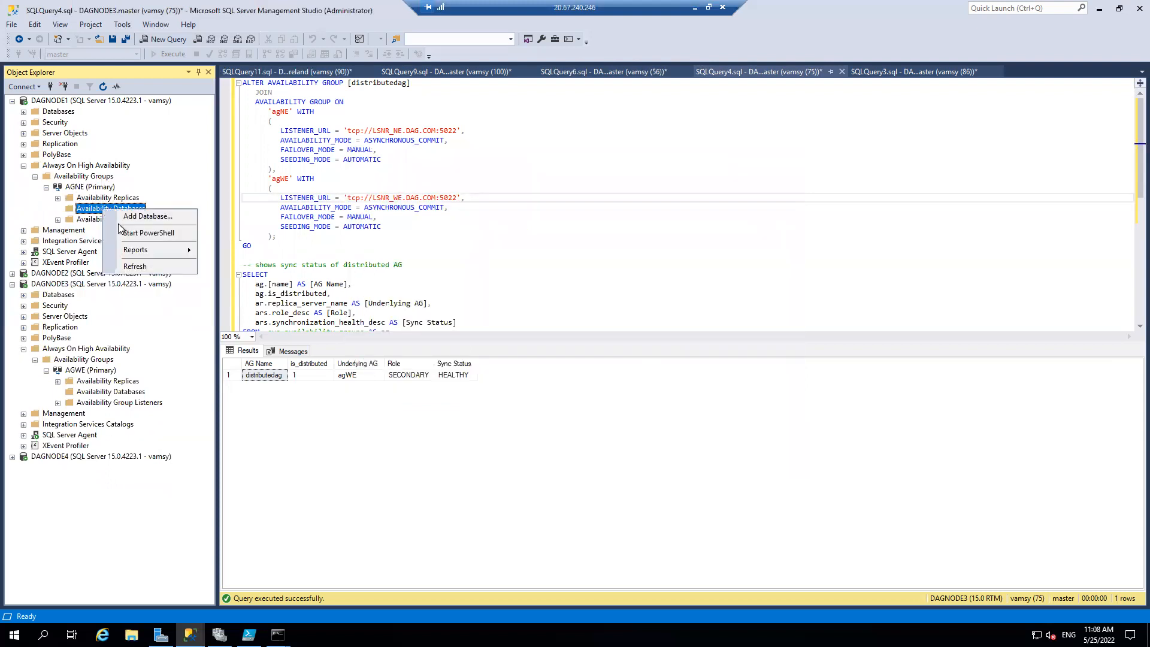
{"action": "left_click", "coordinate": [129, 217]}
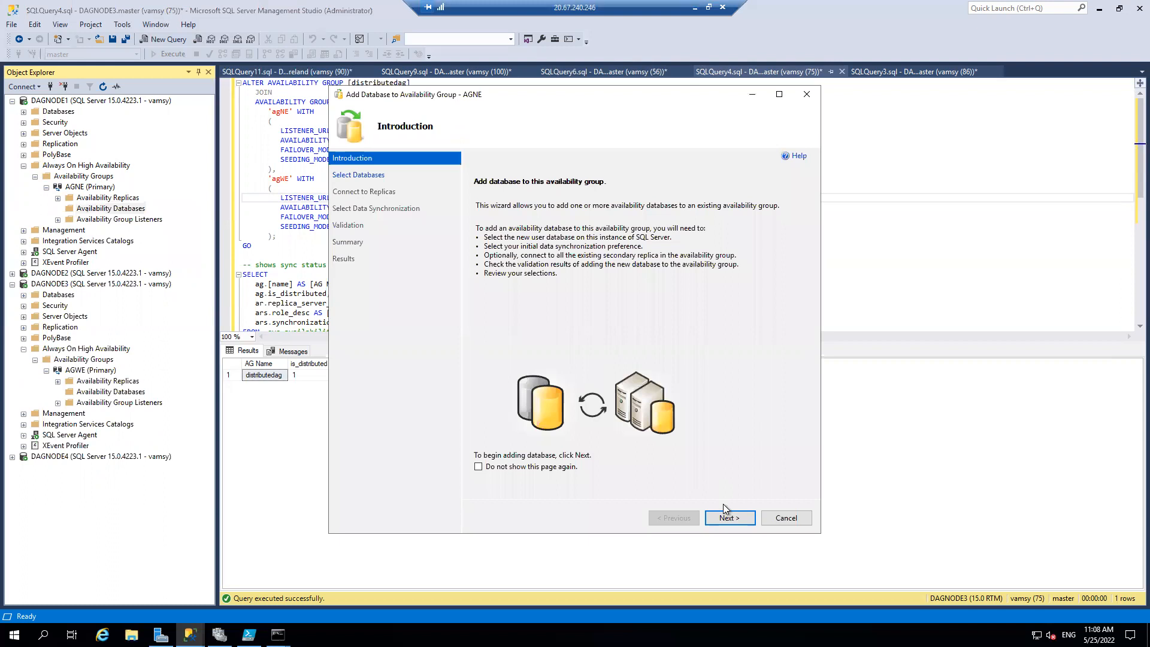
{"action": "left_click", "coordinate": [727, 517]}
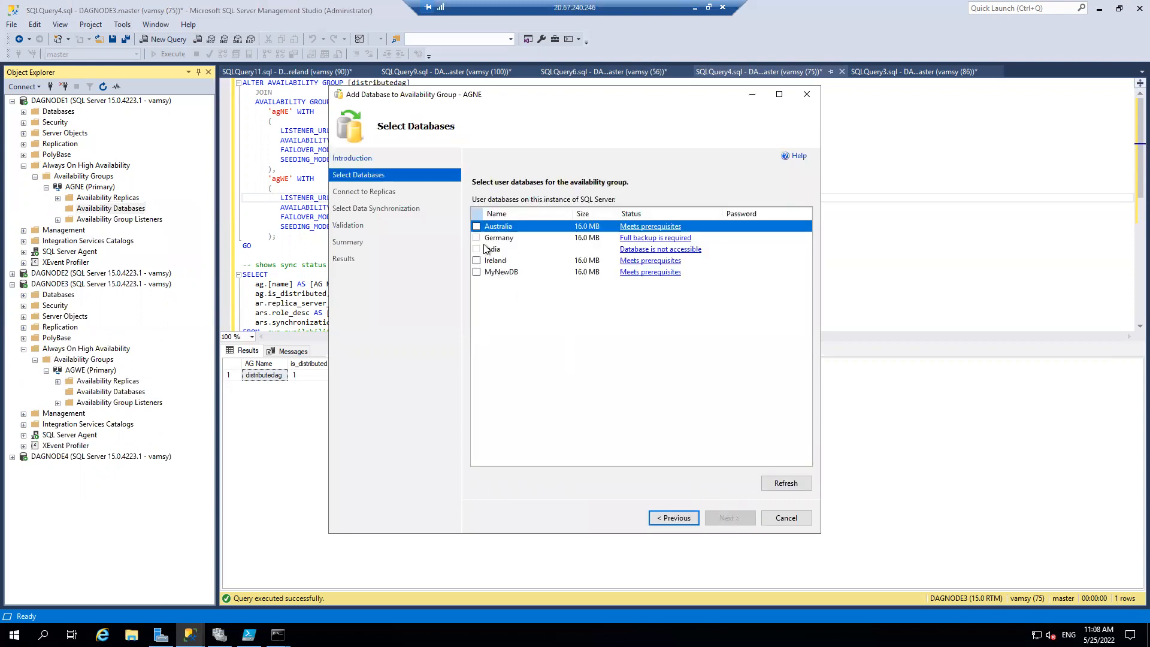
{"action": "key", "text": "Escape"}
Take a full backup of Germany, then reopen Add Database for AGNE
{"action": "left_click", "coordinate": [23, 112]}
{"action": "right_click", "coordinate": [75, 155]}
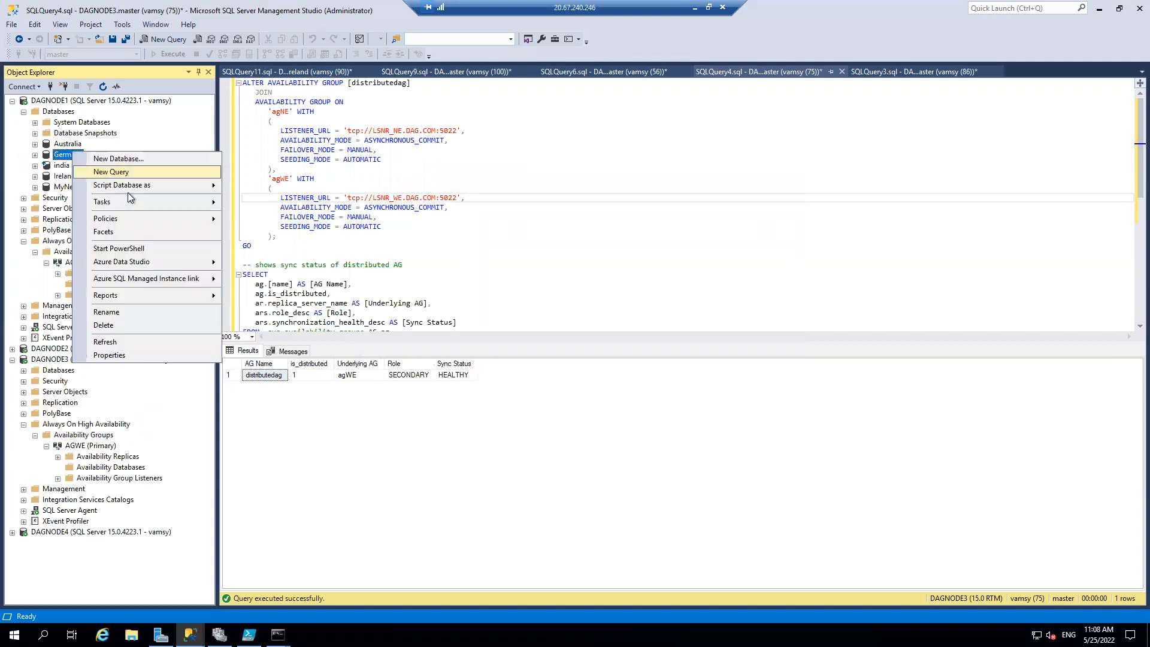
{"action": "mouse_move", "coordinate": [207, 203]}
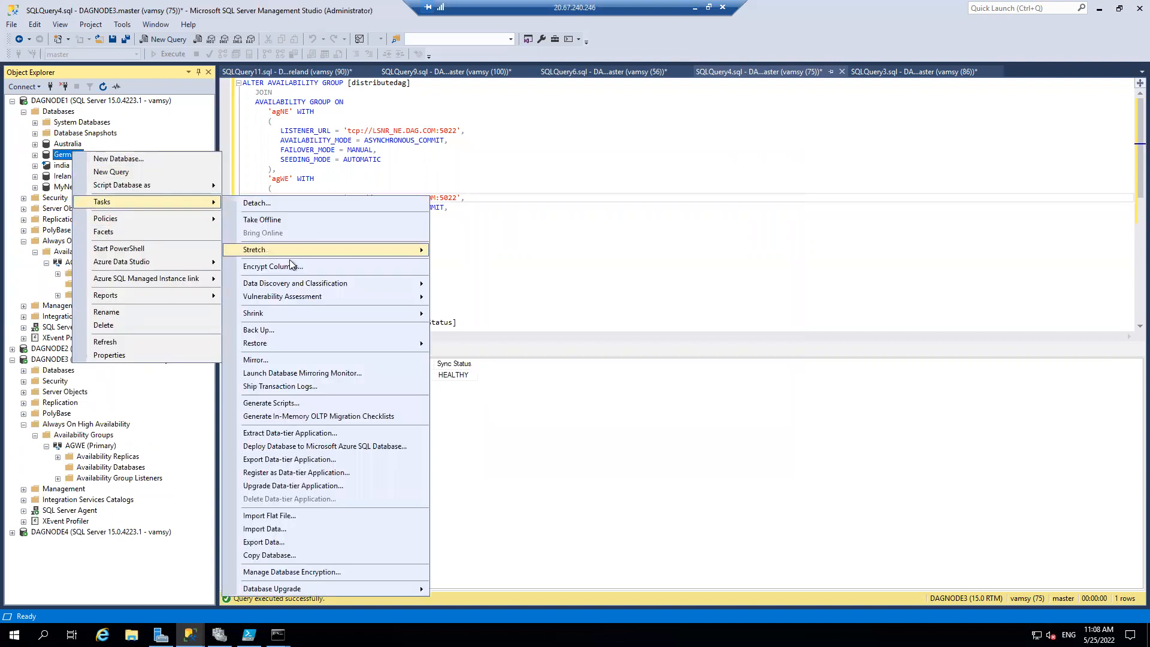
{"action": "left_click", "coordinate": [268, 327]}
{"action": "left_click", "coordinate": [831, 501]}
{"action": "left_click", "coordinate": [800, 338]}
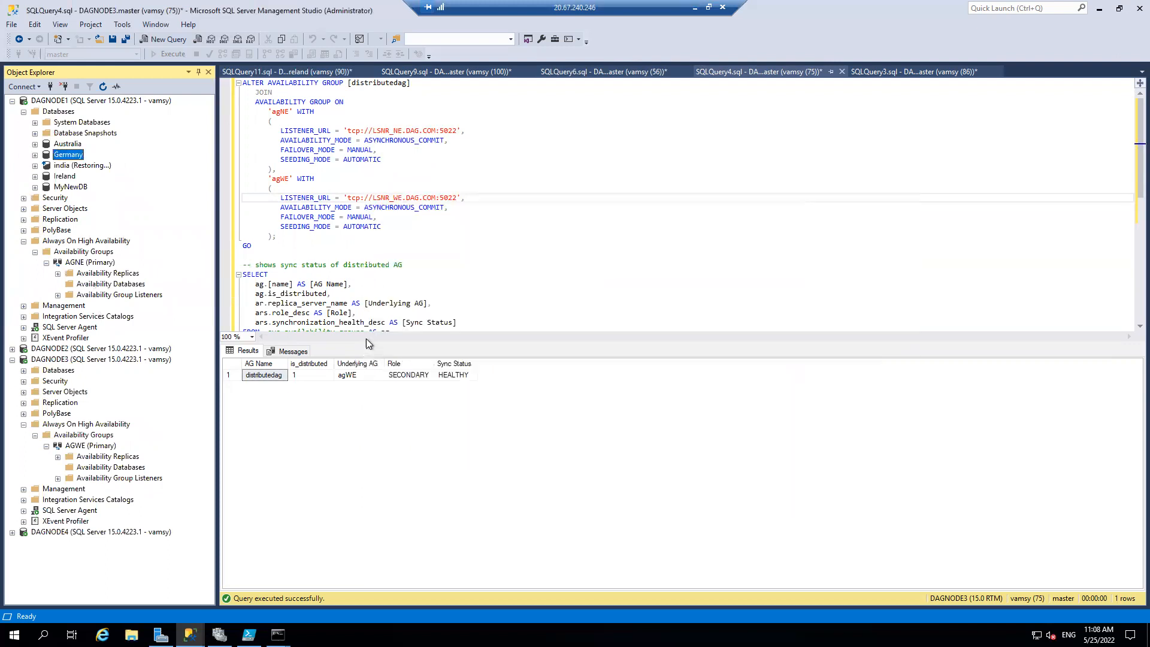
{"action": "right_click", "coordinate": [90, 287]}
{"action": "left_click", "coordinate": [117, 293]}
Choose the Germany database as the one to add to AGNE
{"action": "left_click", "coordinate": [728, 521]}
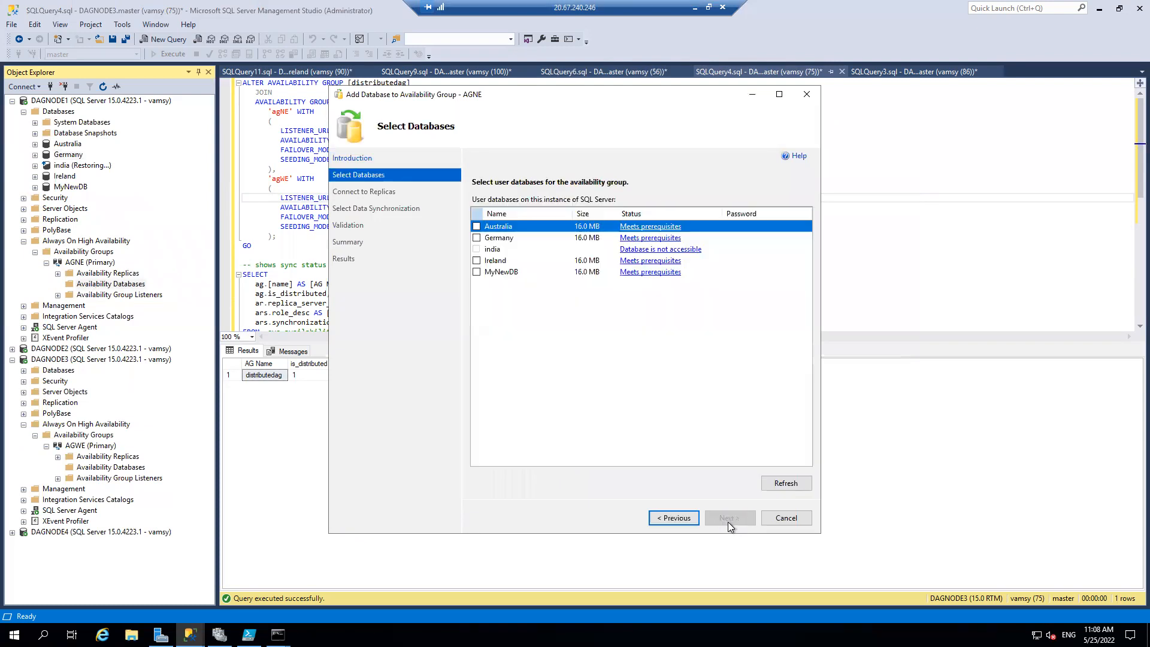
{"action": "left_click", "coordinate": [477, 237]}
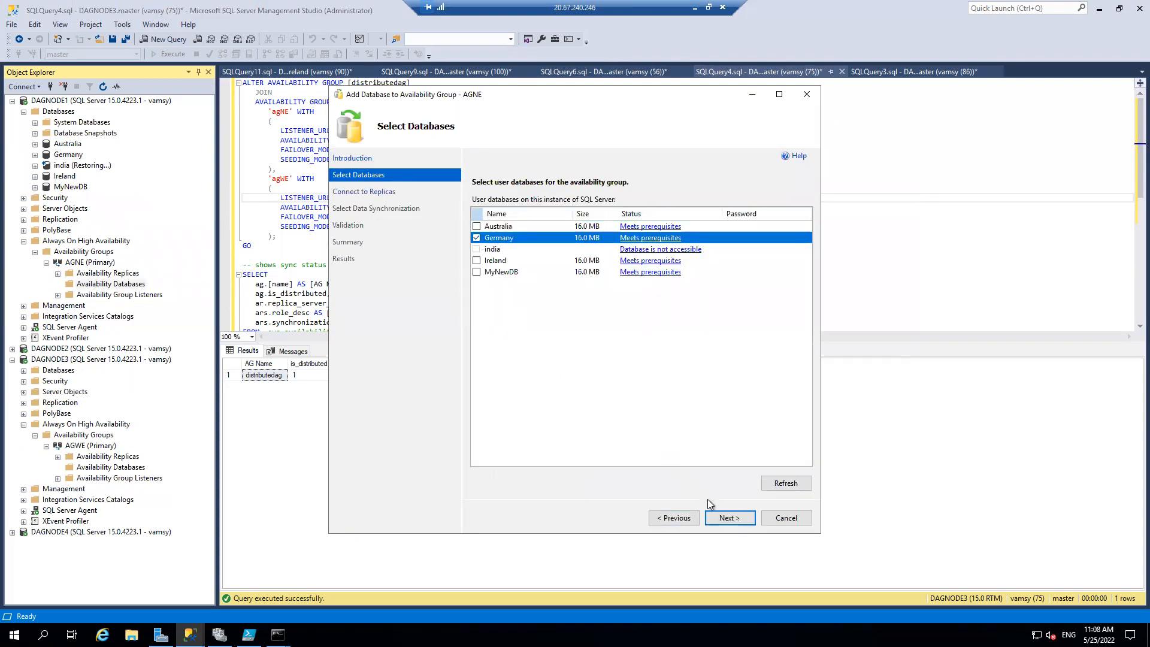
{"action": "left_click", "coordinate": [730, 517]}
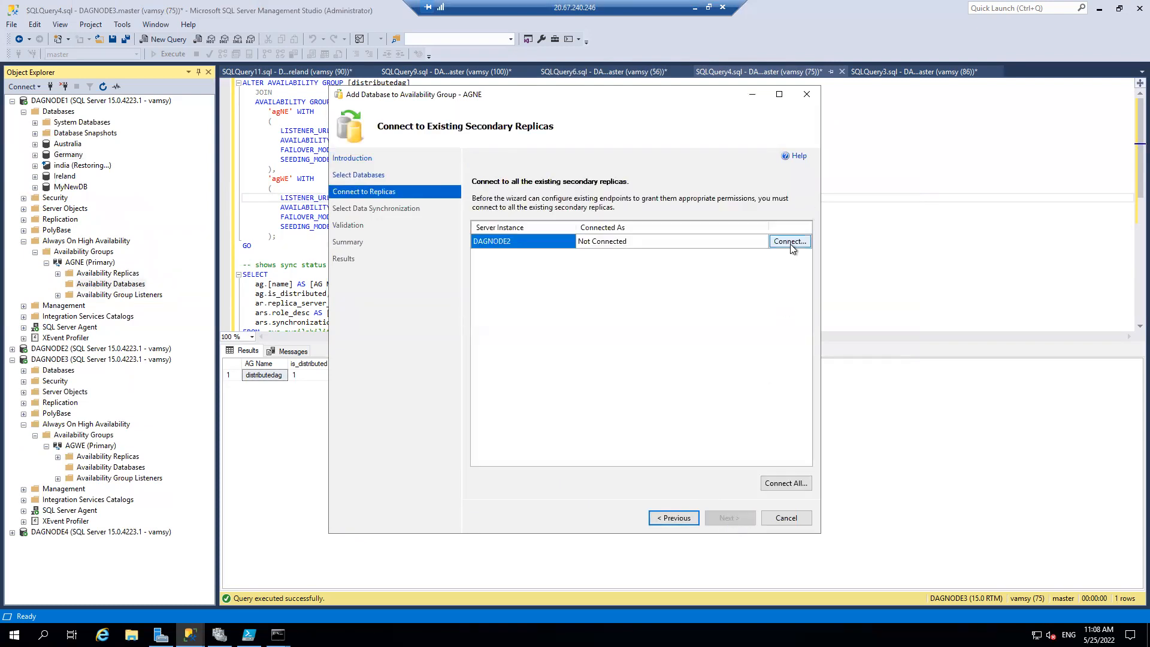
Connect to the DAGNODE2 secondary replica using SQL Server Authentication
{"action": "left_click", "coordinate": [789, 241]}
{"action": "left_click", "coordinate": [559, 258]}
{"action": "left_click", "coordinate": [568, 280]}
{"action": "left_click", "coordinate": [551, 332]}
Run validation, finish the wizard to add Germany, and show the detailed progress
{"action": "left_click", "coordinate": [730, 518]}
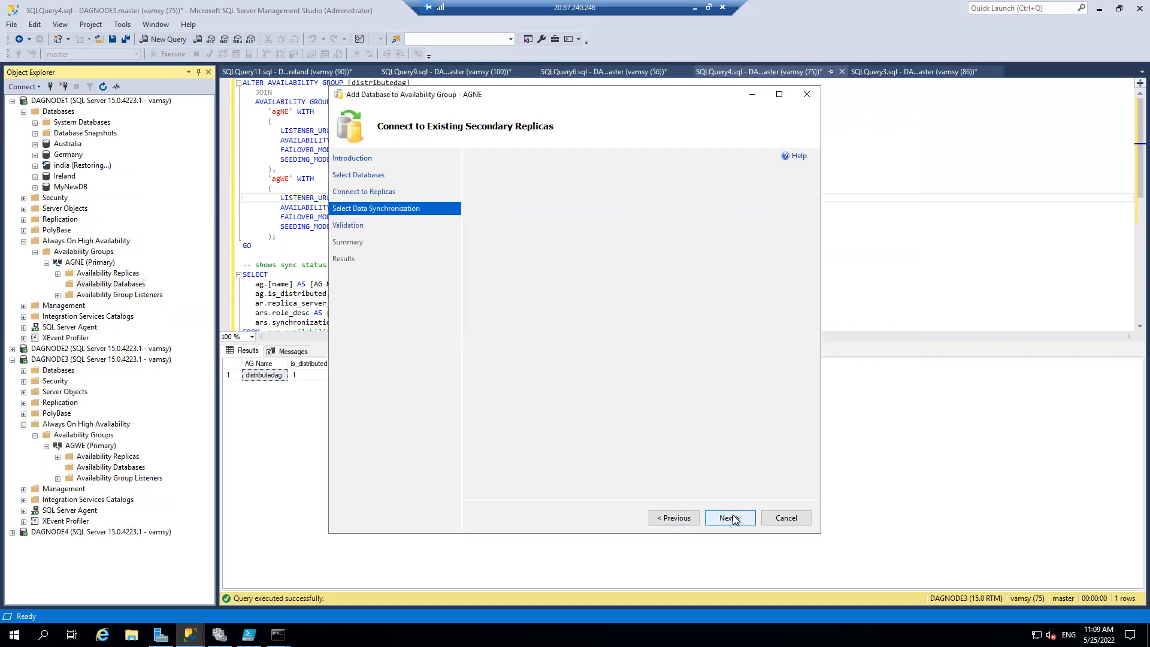
{"action": "left_click", "coordinate": [730, 518]}
{"action": "left_click", "coordinate": [729, 517]}
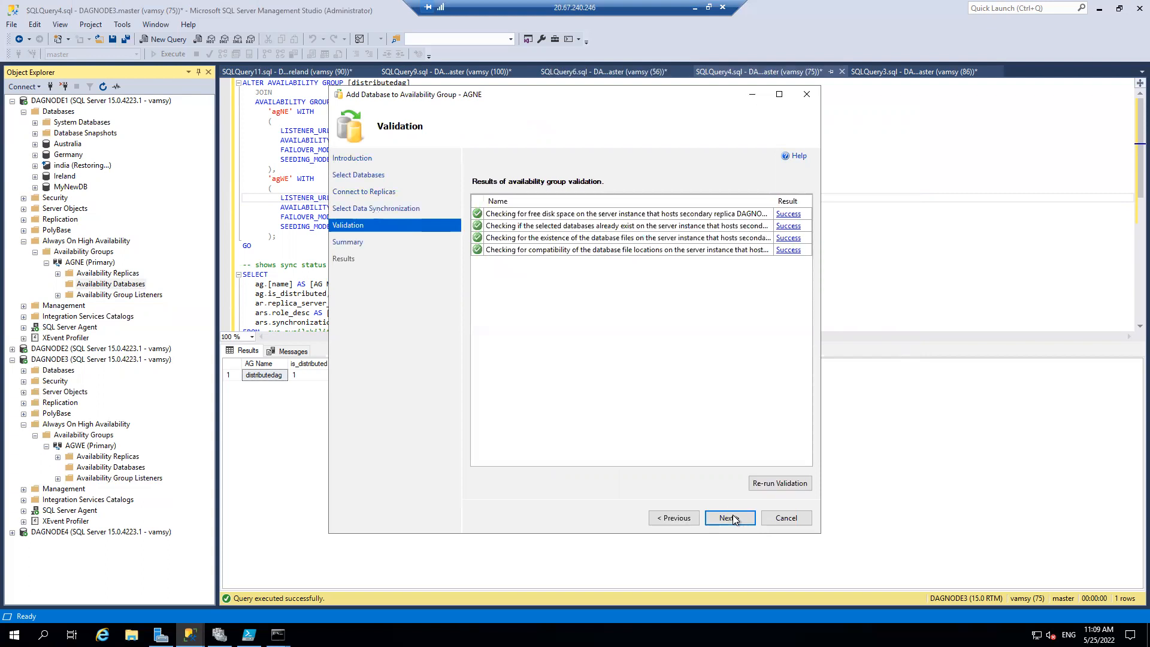
{"action": "left_click", "coordinate": [730, 518]}
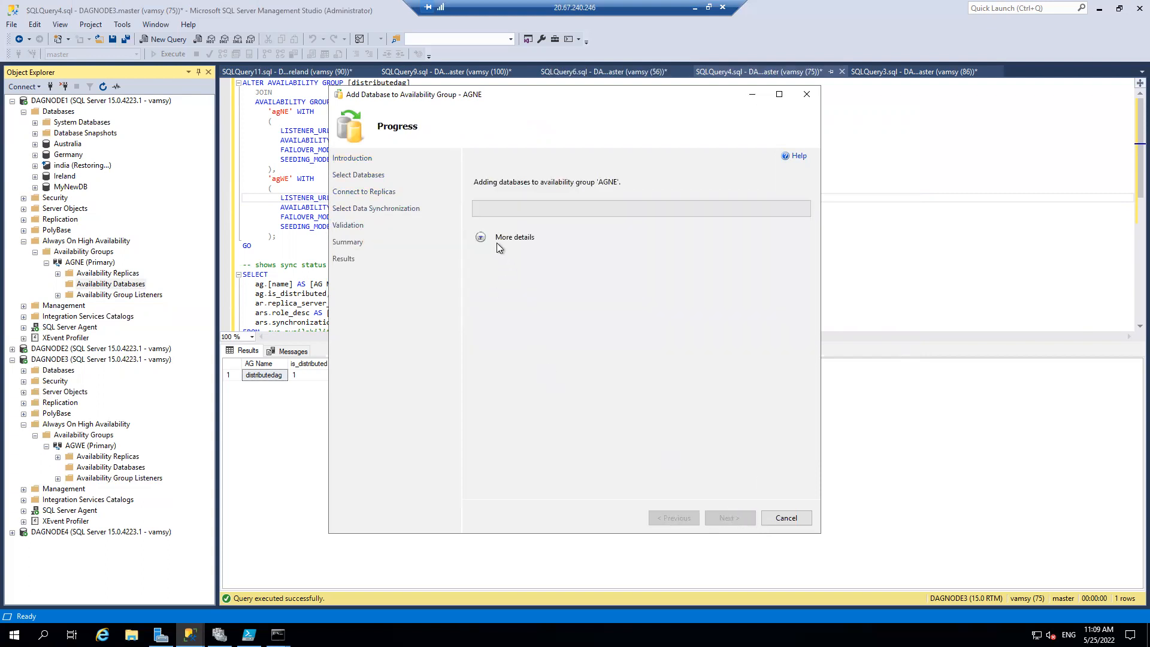
{"action": "left_click", "coordinate": [480, 238]}
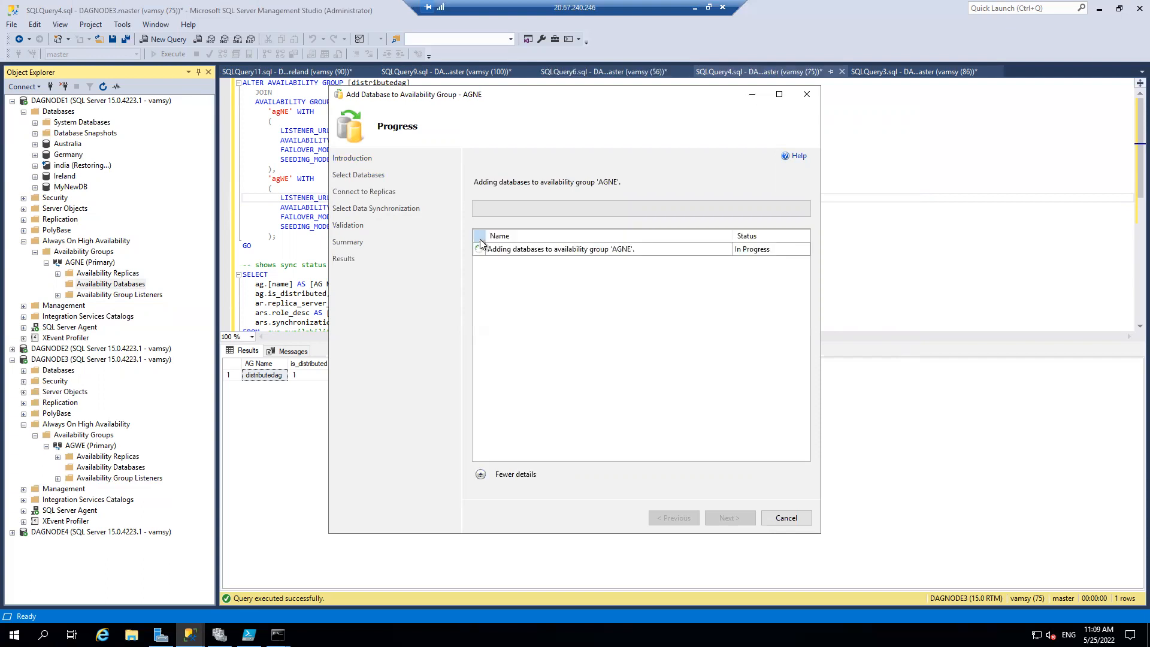
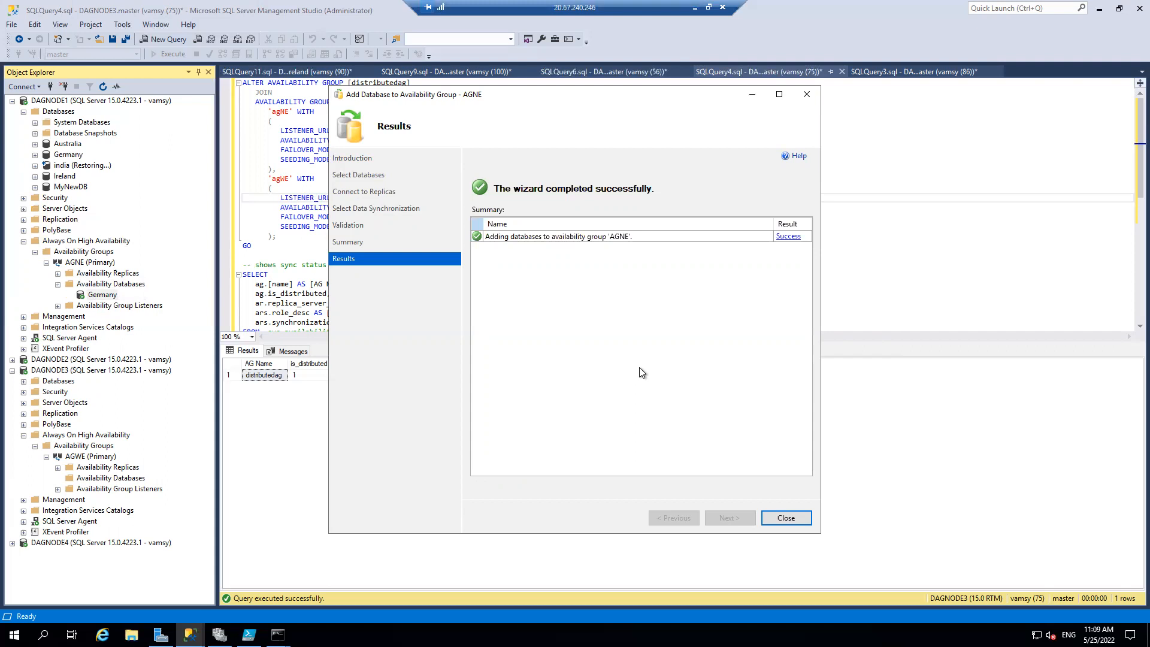
Close the finished wizard and confirm Germany is synchronized on the AGNE dashboard
{"action": "left_click", "coordinate": [795, 519]}
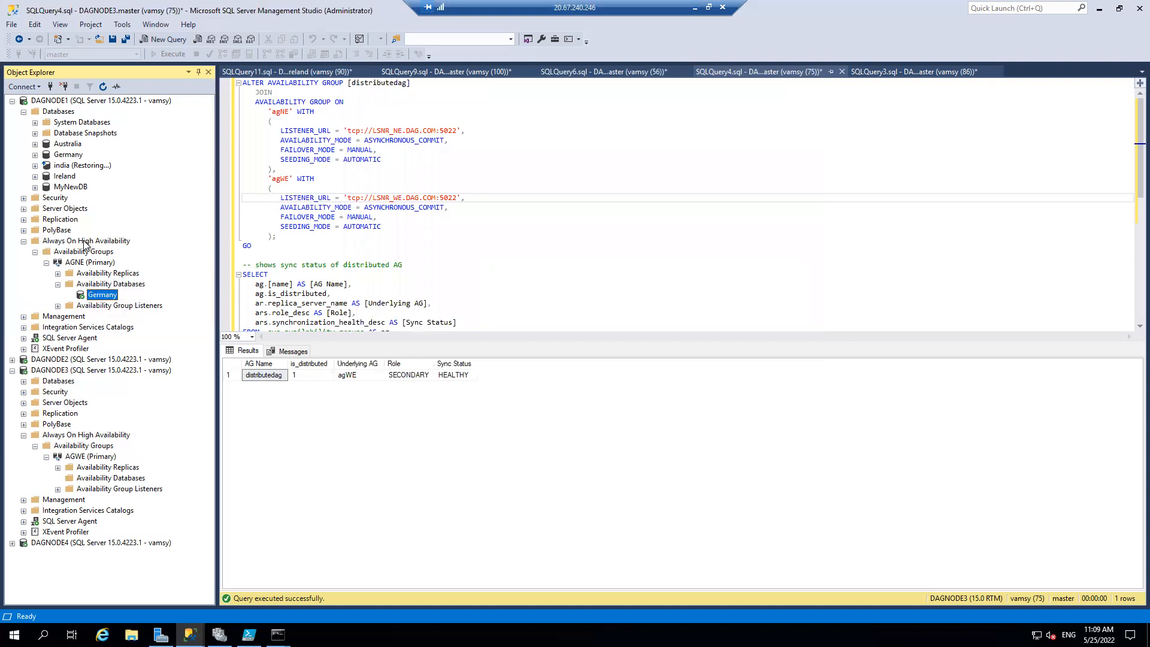
{"action": "right_click", "coordinate": [94, 263]}
{"action": "left_click", "coordinate": [151, 309]}
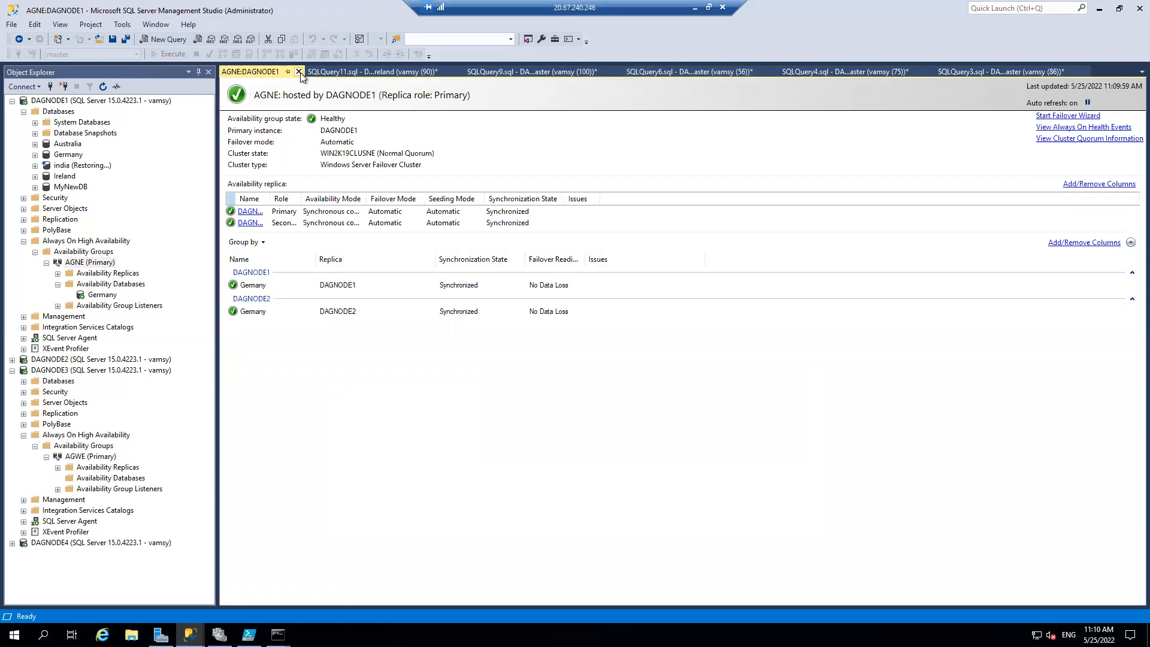
{"action": "key", "text": "ctrl+F4"}
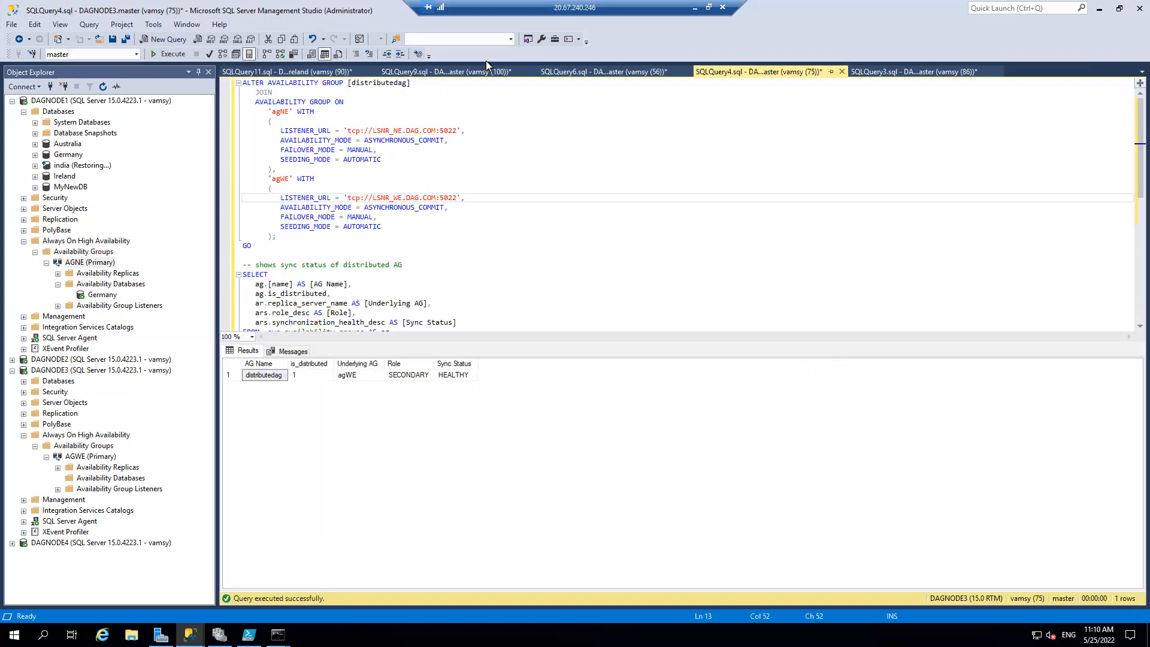
Run the CREATE AVAILABILITY GROUP distributedag batch on DAGNODE1
{"action": "left_click", "coordinate": [878, 69]}
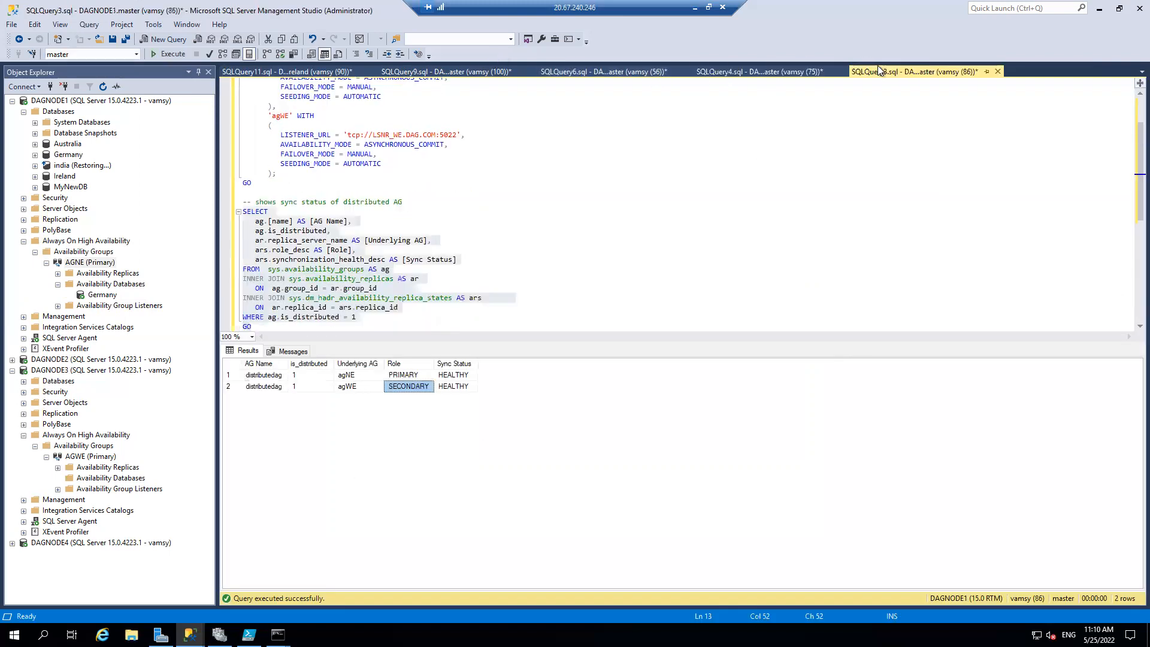
{"action": "left_click", "coordinate": [451, 191]}
{"action": "scroll", "coordinate": [451, 192], "scroll_direction": "up", "scroll_amount": 2}
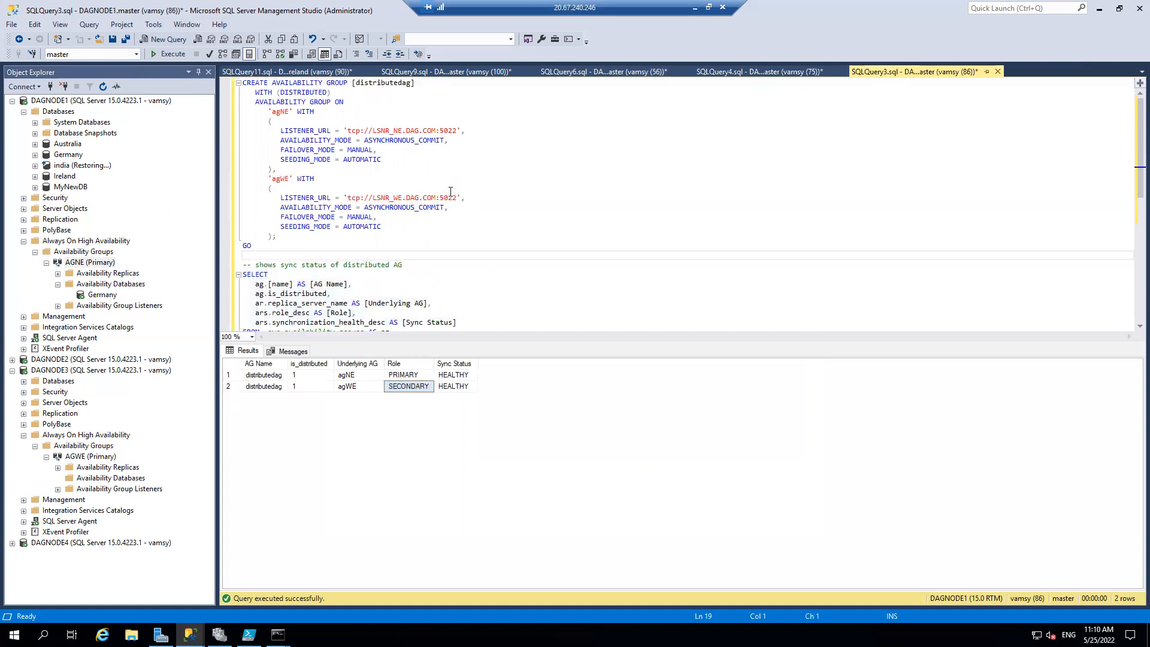
{"action": "left_click_drag", "start_coordinate": [260, 253], "coordinate": [281, 81]}
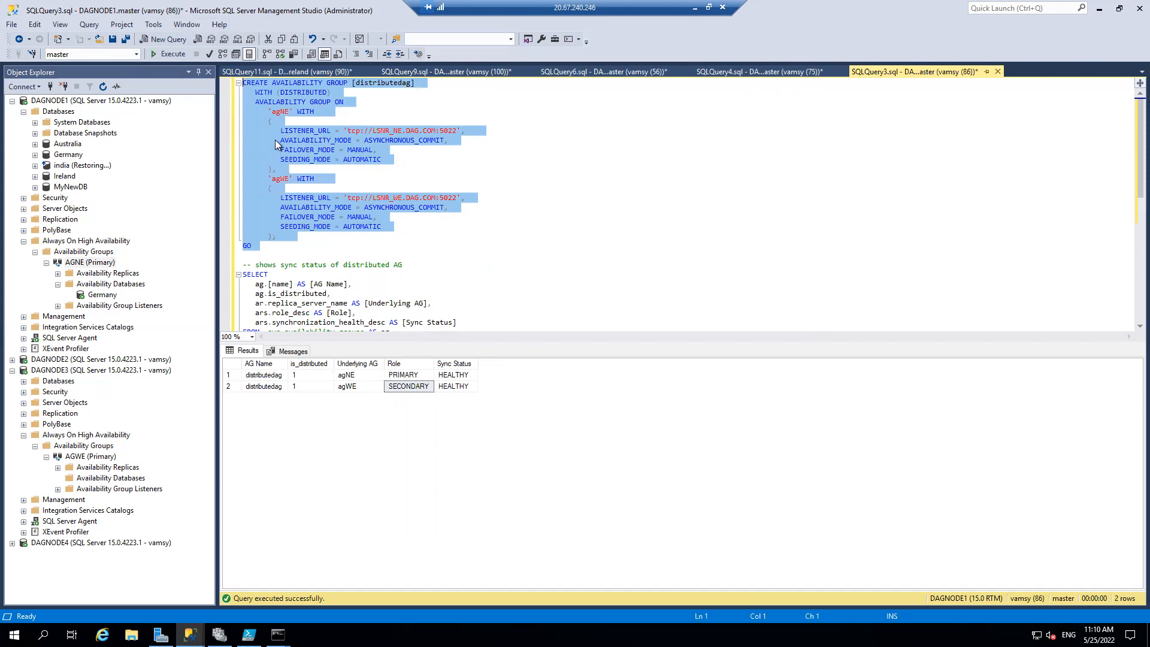
{"action": "left_click", "coordinate": [172, 55]}
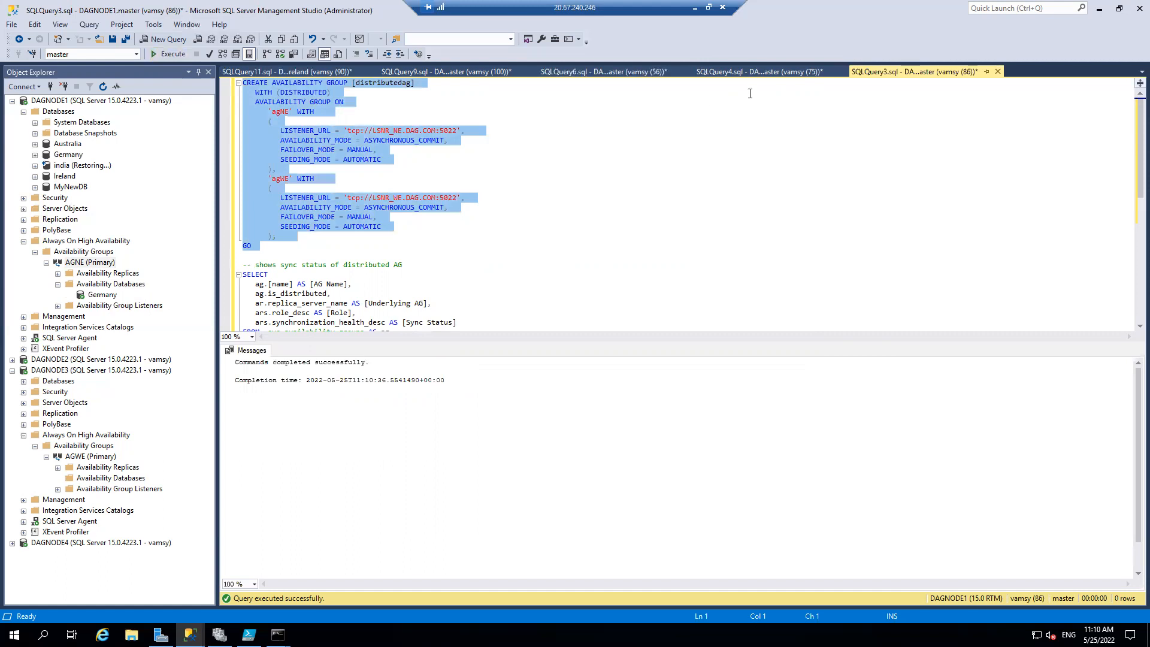
Run the ALTER AVAILABILITY GROUP distributedag JOIN batch on DAGNODE3
{"action": "left_click", "coordinate": [752, 71]}
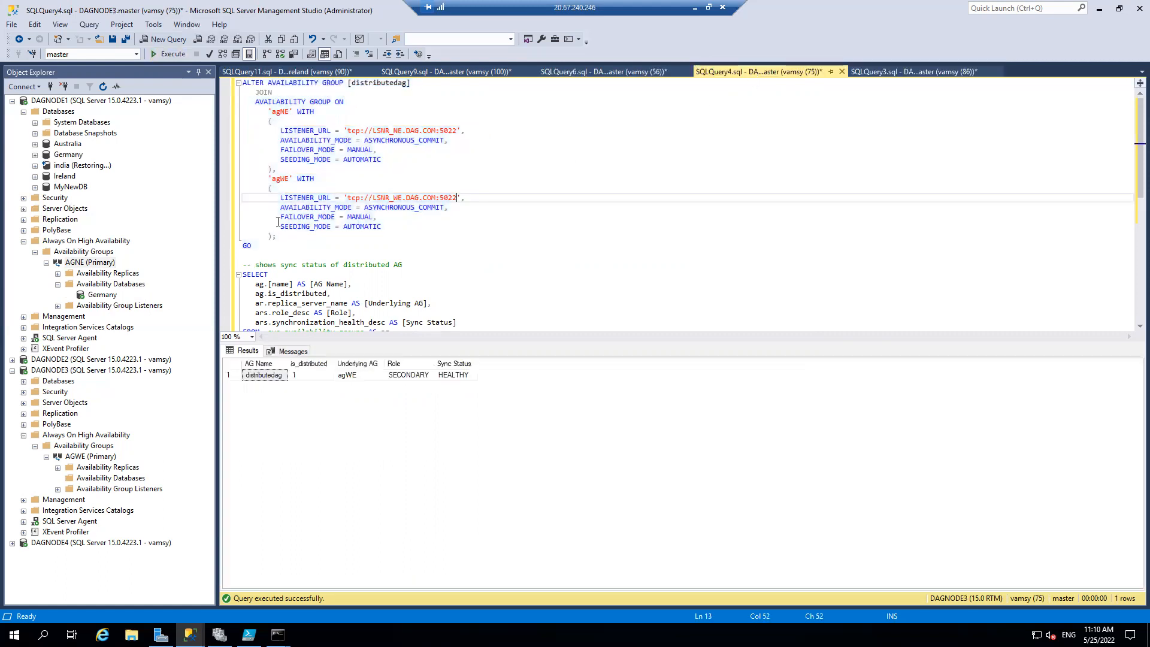
{"action": "left_click_drag", "start_coordinate": [253, 246], "coordinate": [211, 71]}
{"action": "left_click", "coordinate": [164, 55]}
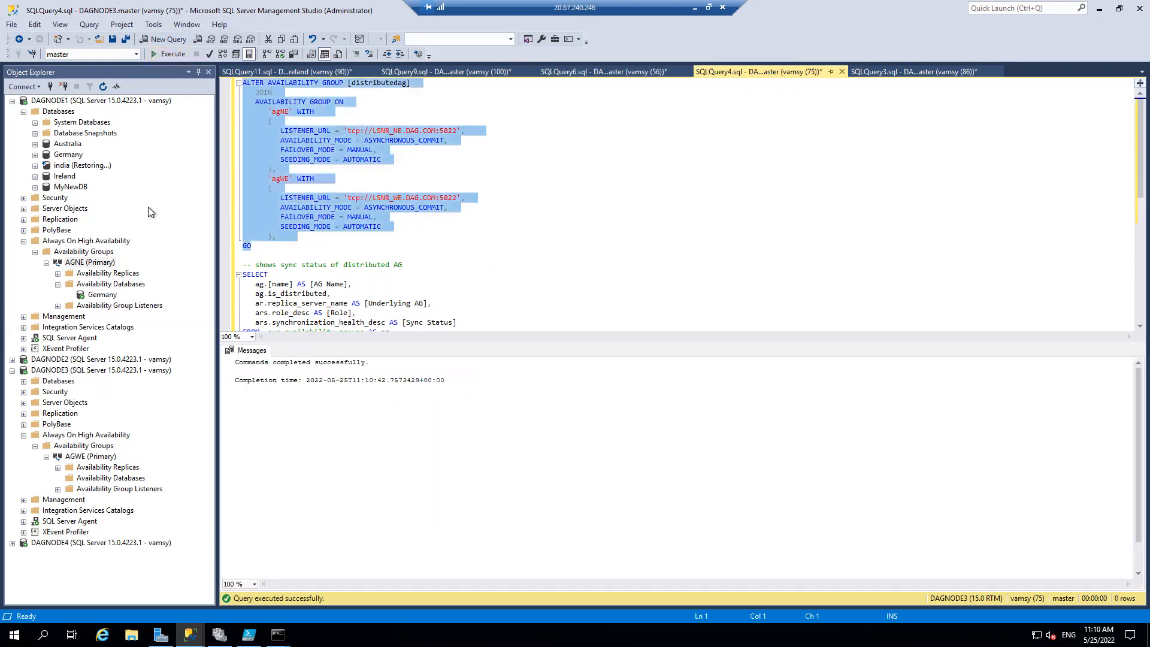
Refresh DAGNODE1 and expand its distributedag group to show the replicas
{"action": "right_click", "coordinate": [78, 101]}
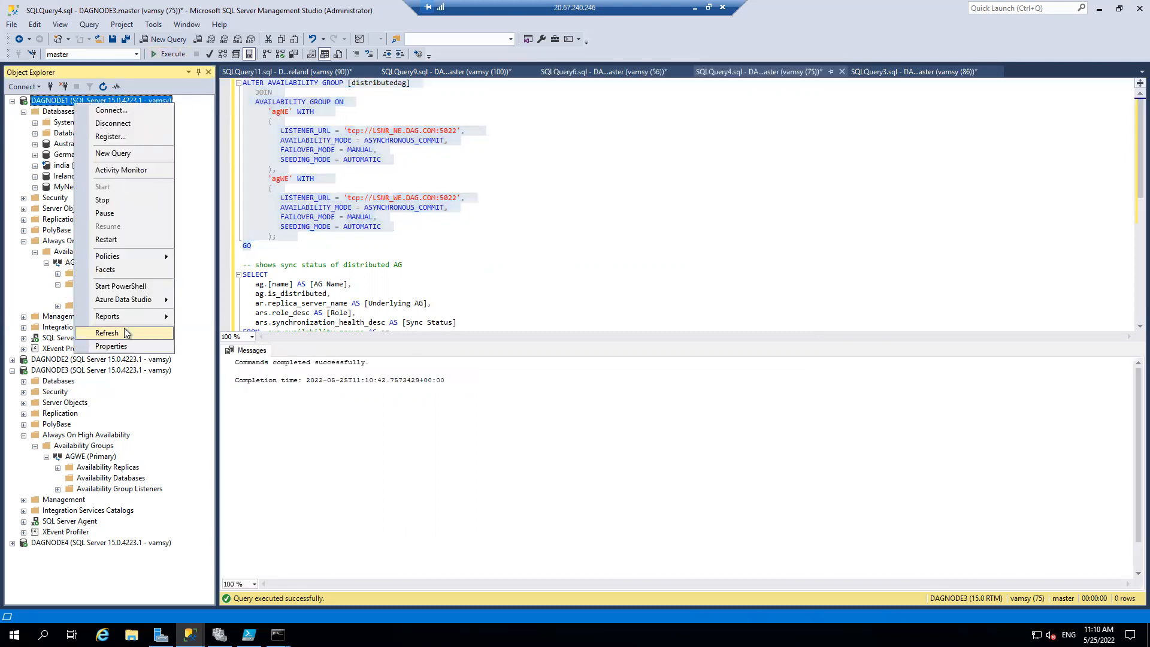
{"action": "left_click", "coordinate": [90, 332]}
{"action": "left_click", "coordinate": [23, 165]}
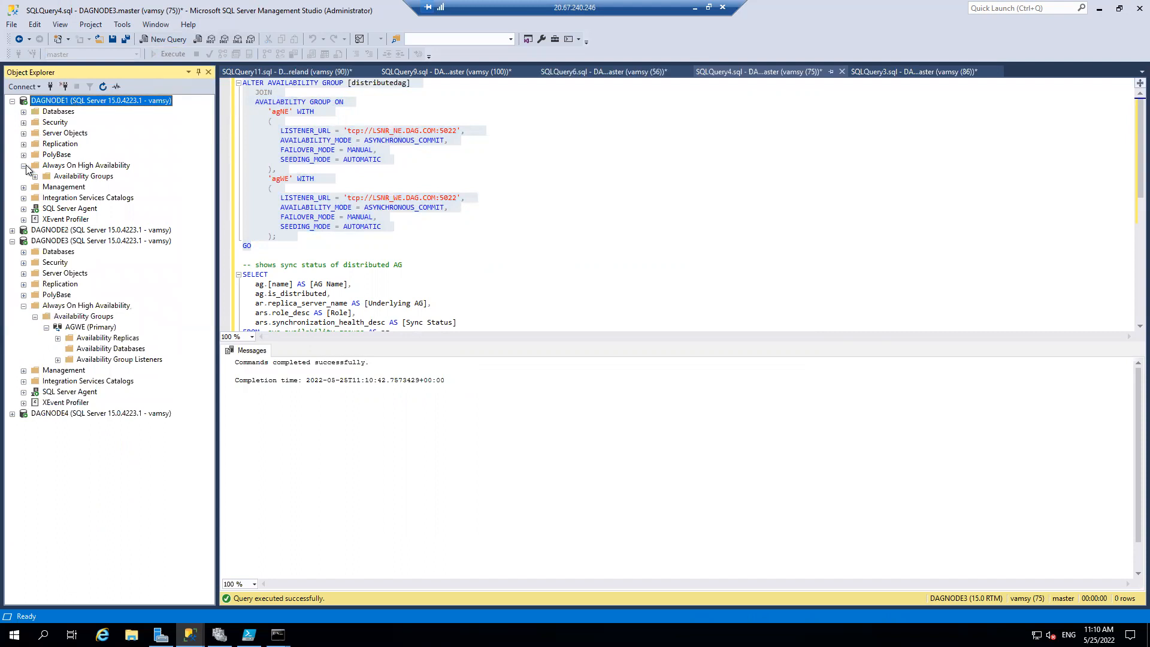
{"action": "left_click", "coordinate": [35, 177]}
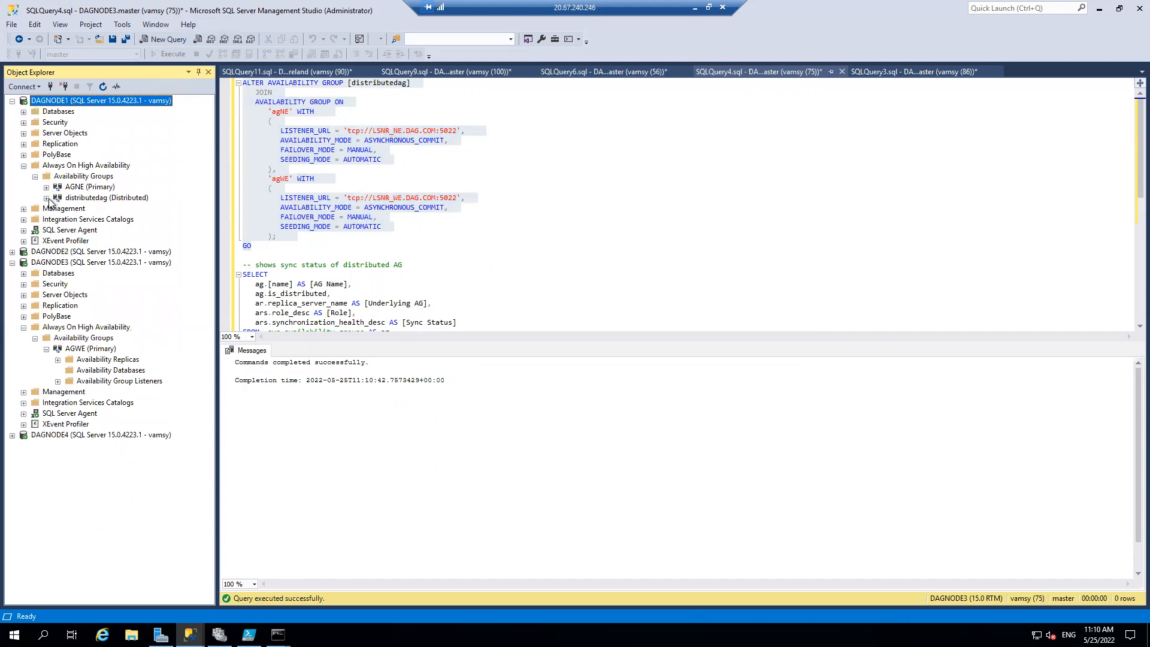
{"action": "left_click", "coordinate": [47, 198]}
{"action": "left_click", "coordinate": [57, 209]}
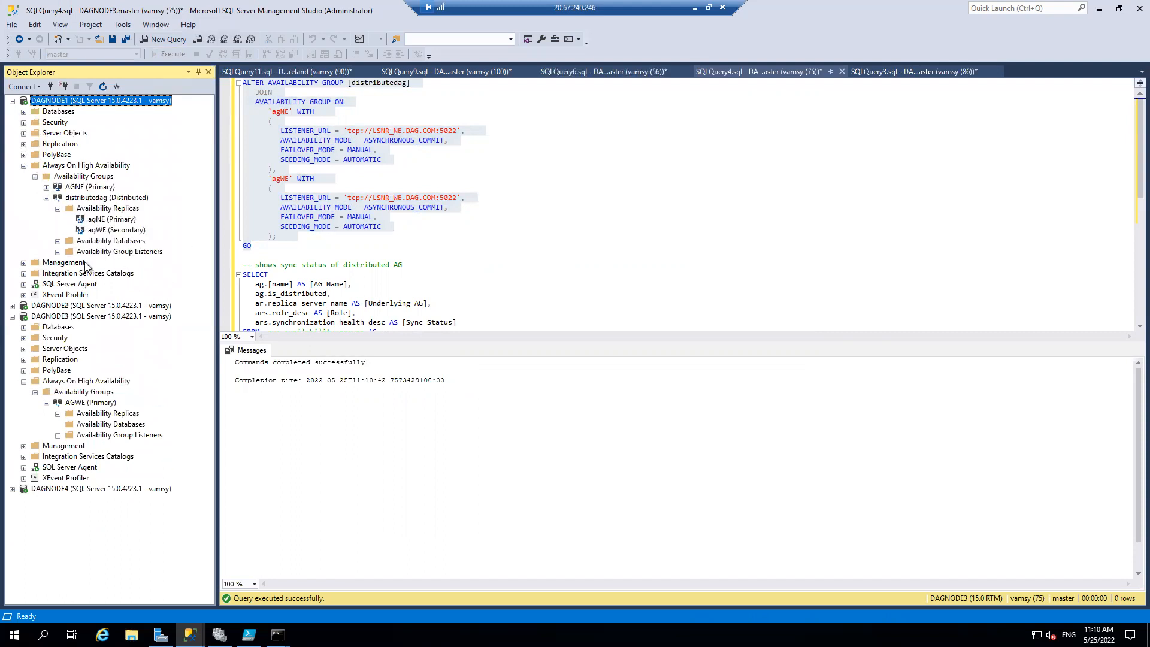
Refresh DAGNODE3 and list the databases on DAGNODE3 and DAGNODE4
{"action": "right_click", "coordinate": [58, 317]}
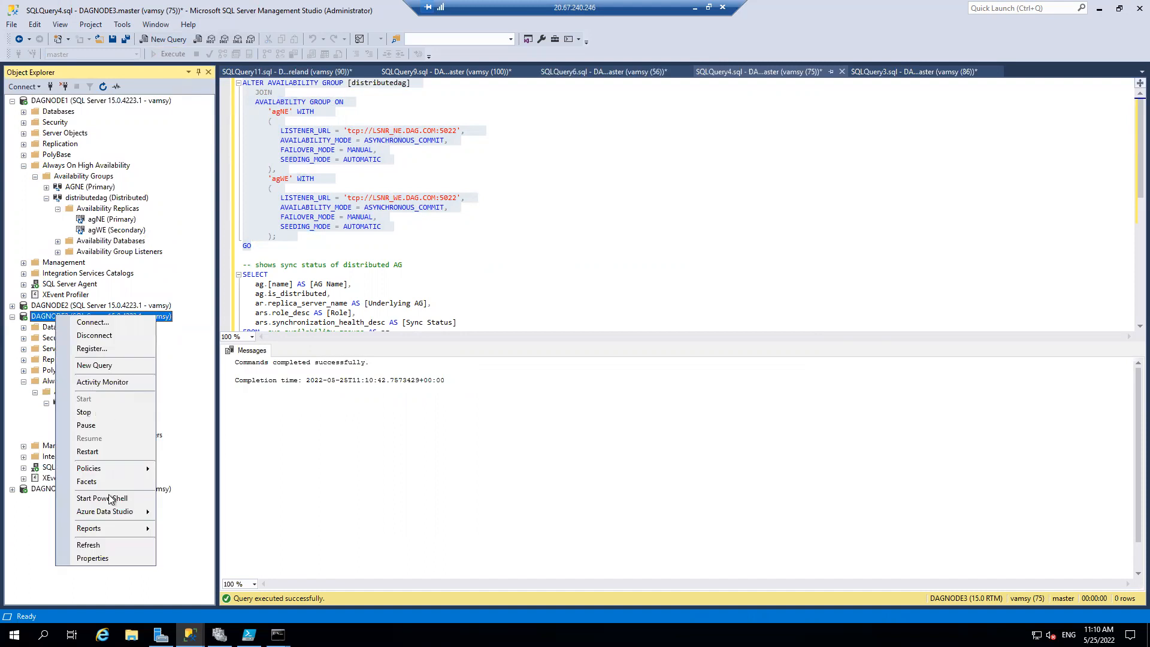
{"action": "left_click", "coordinate": [96, 544]}
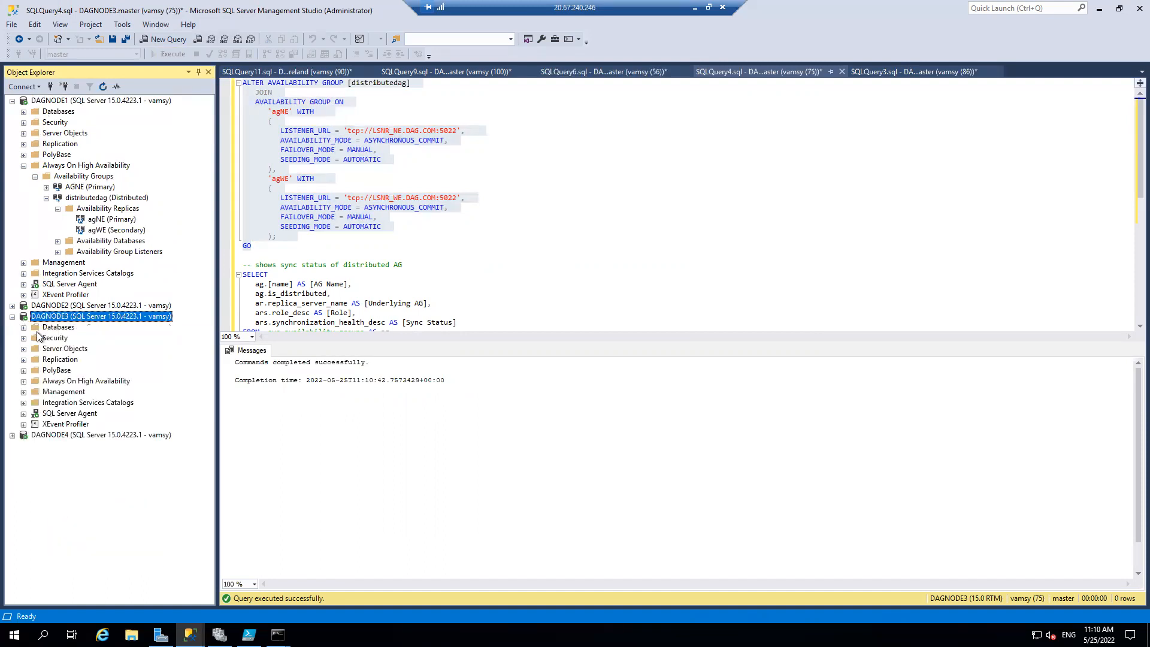
{"action": "left_click", "coordinate": [23, 327]}
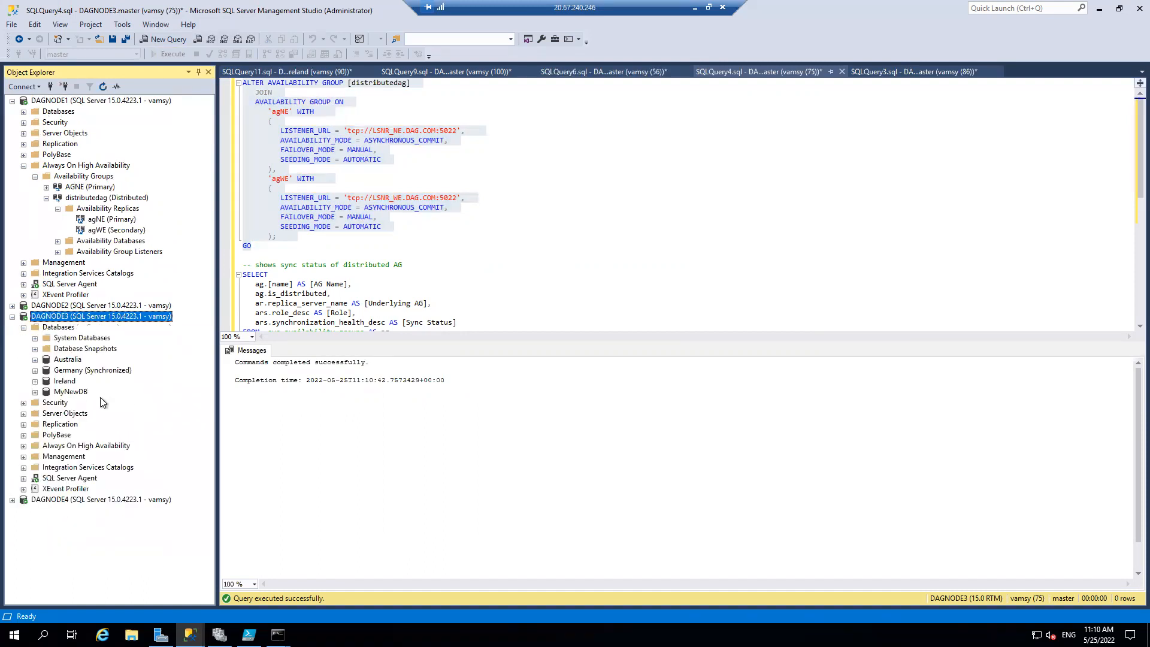
{"action": "left_click", "coordinate": [12, 500]}
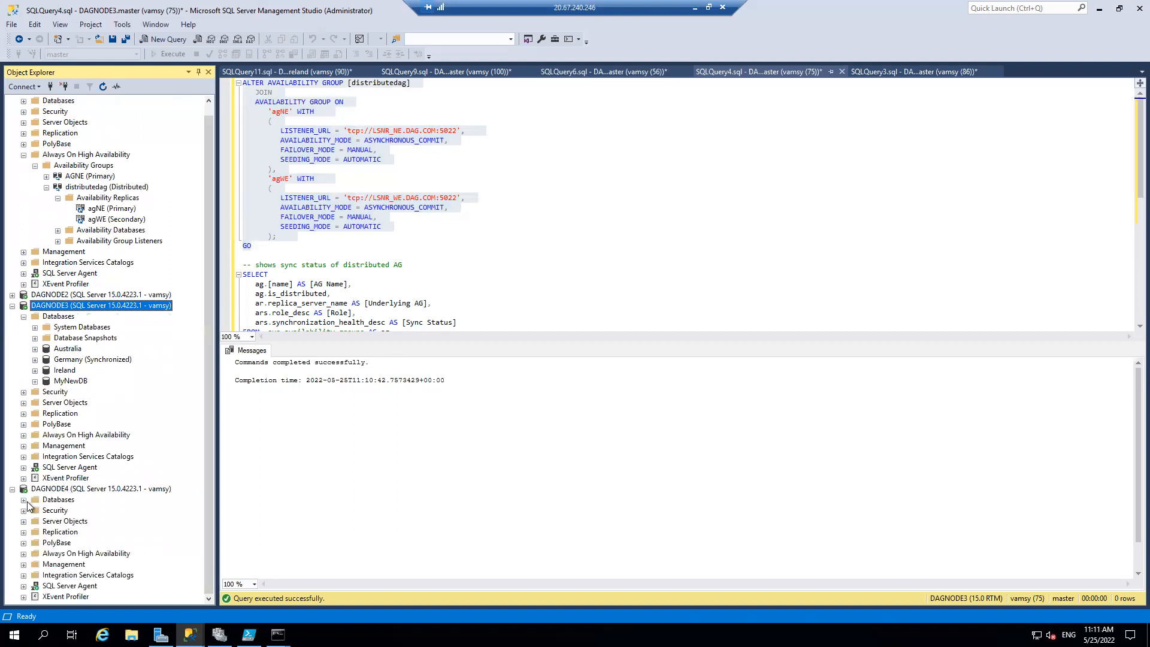
{"action": "left_click", "coordinate": [24, 500]}
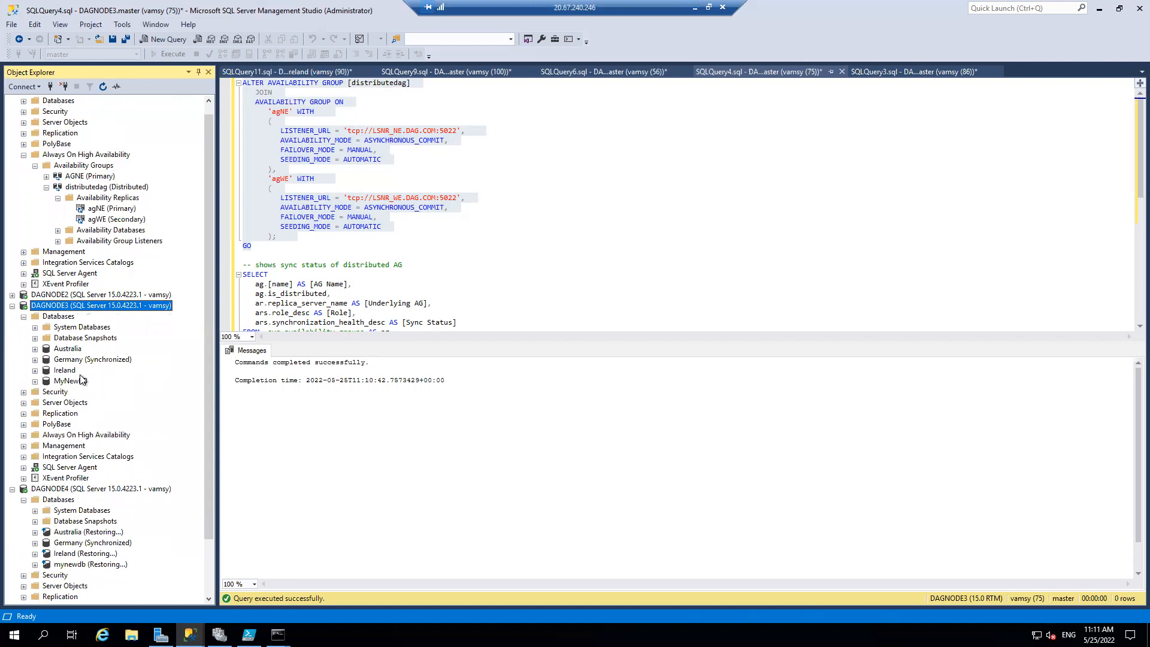
Check Germany's synchronization on DAGNODE3's AGWE dashboard, then close it
{"action": "left_click", "coordinate": [24, 435]}
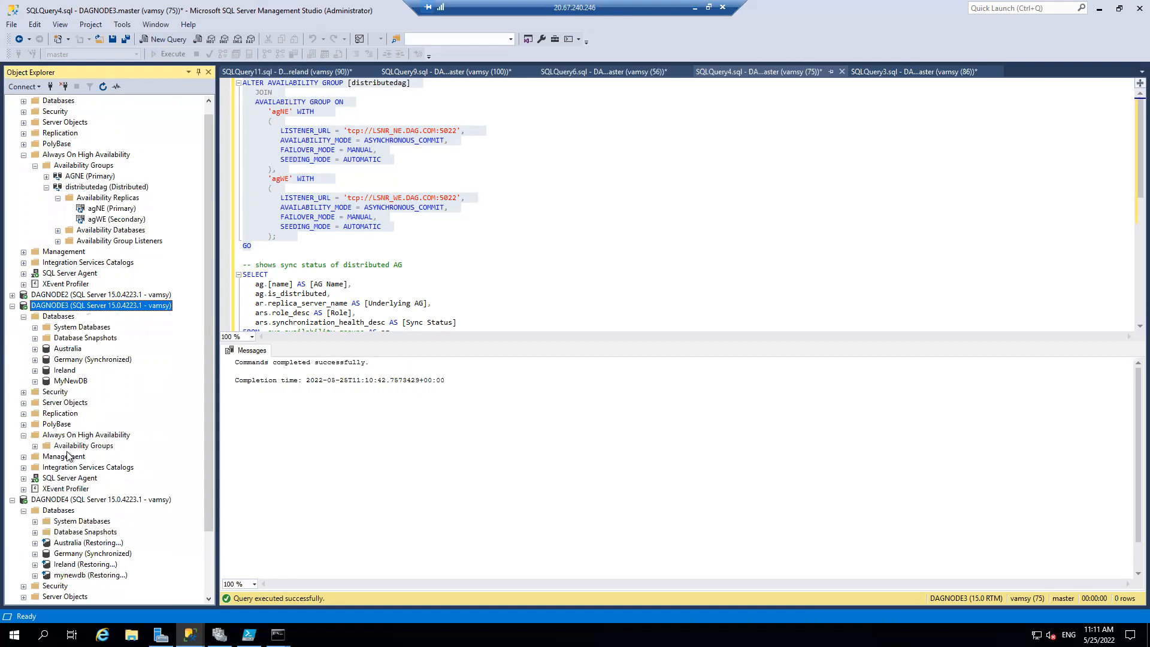
{"action": "left_click", "coordinate": [34, 446]}
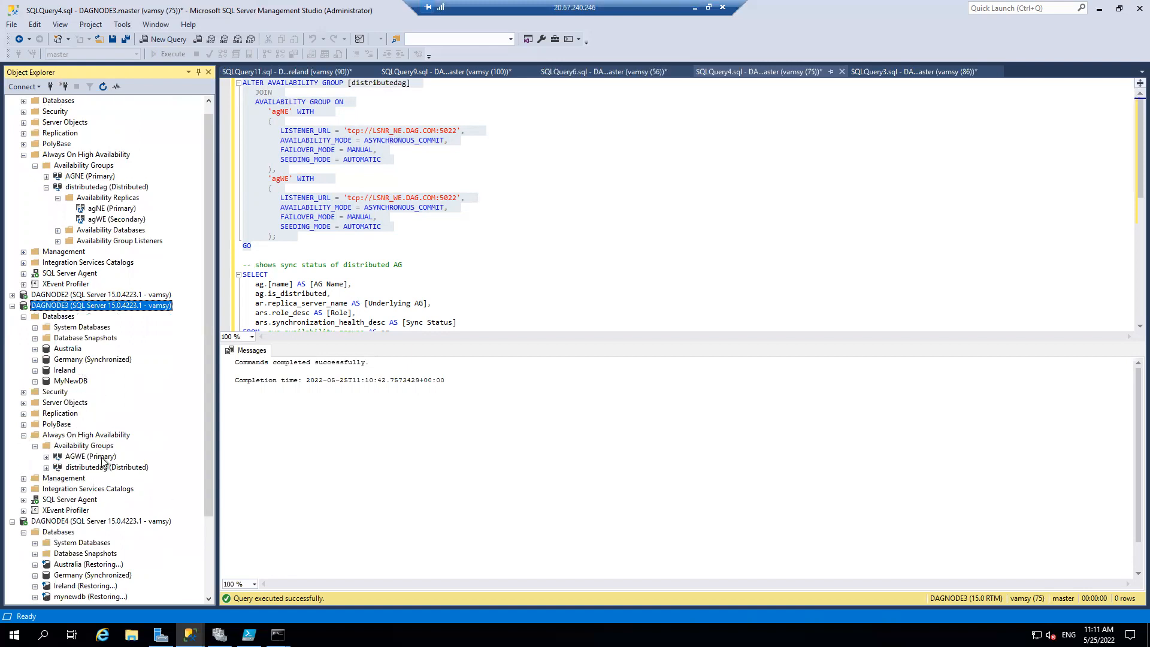
{"action": "right_click", "coordinate": [102, 457]}
{"action": "left_click", "coordinate": [152, 509]}
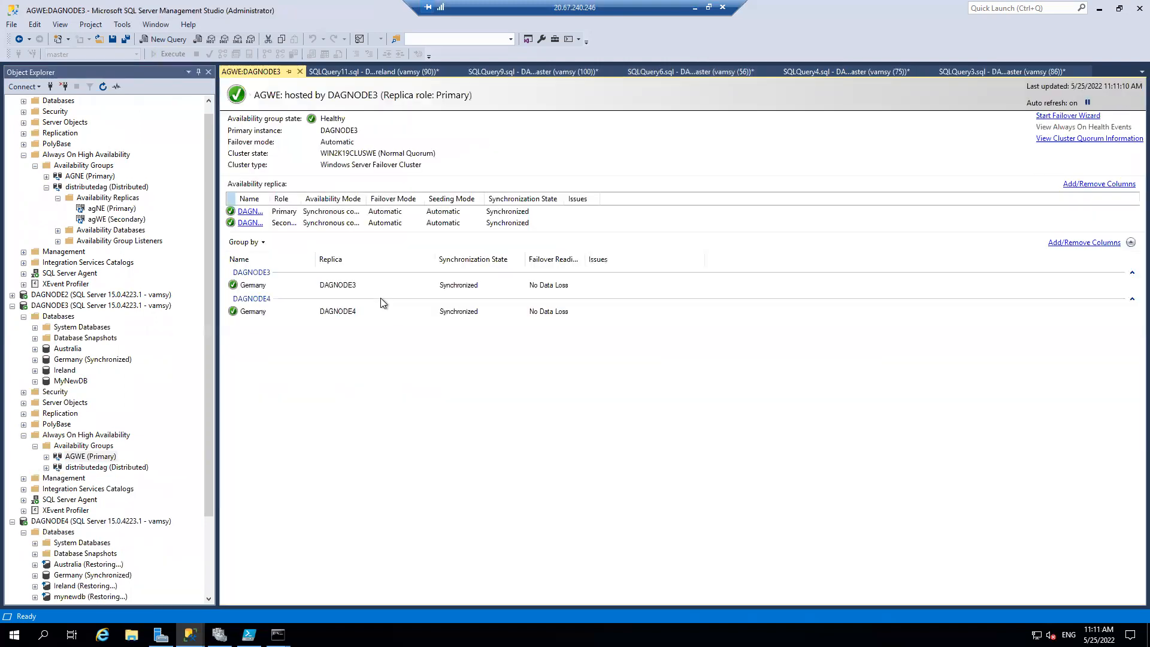
{"action": "left_click", "coordinate": [300, 72]}
Close the sp_readerrorlog query without saving
{"action": "left_click", "coordinate": [329, 71]}
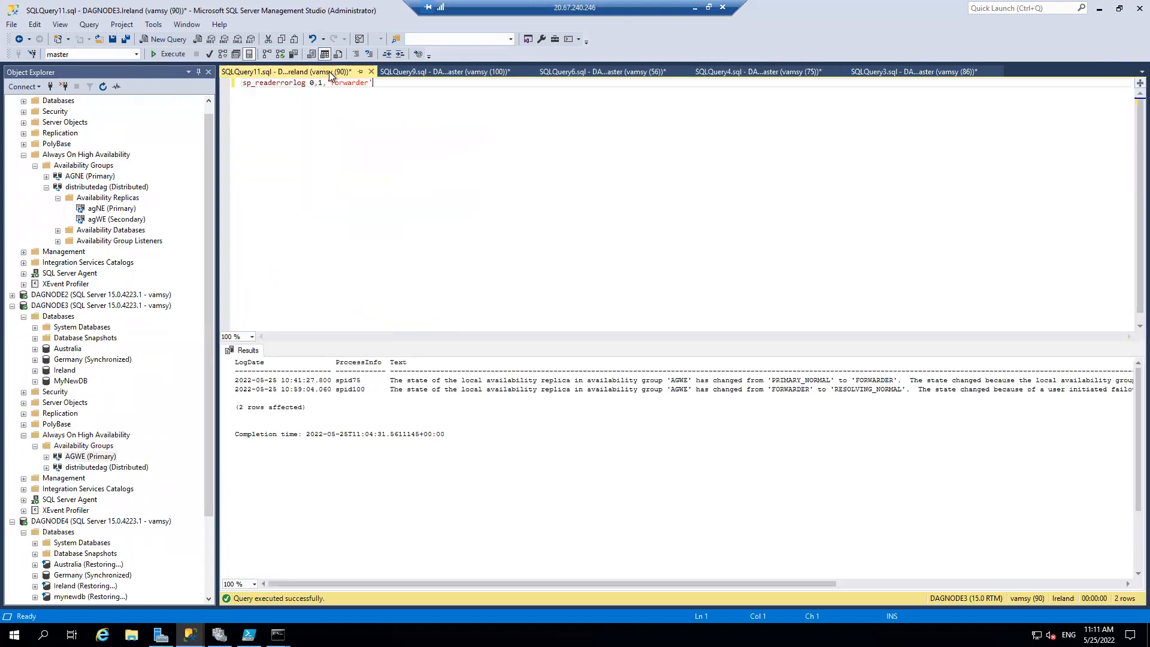
{"action": "left_click", "coordinate": [371, 71]}
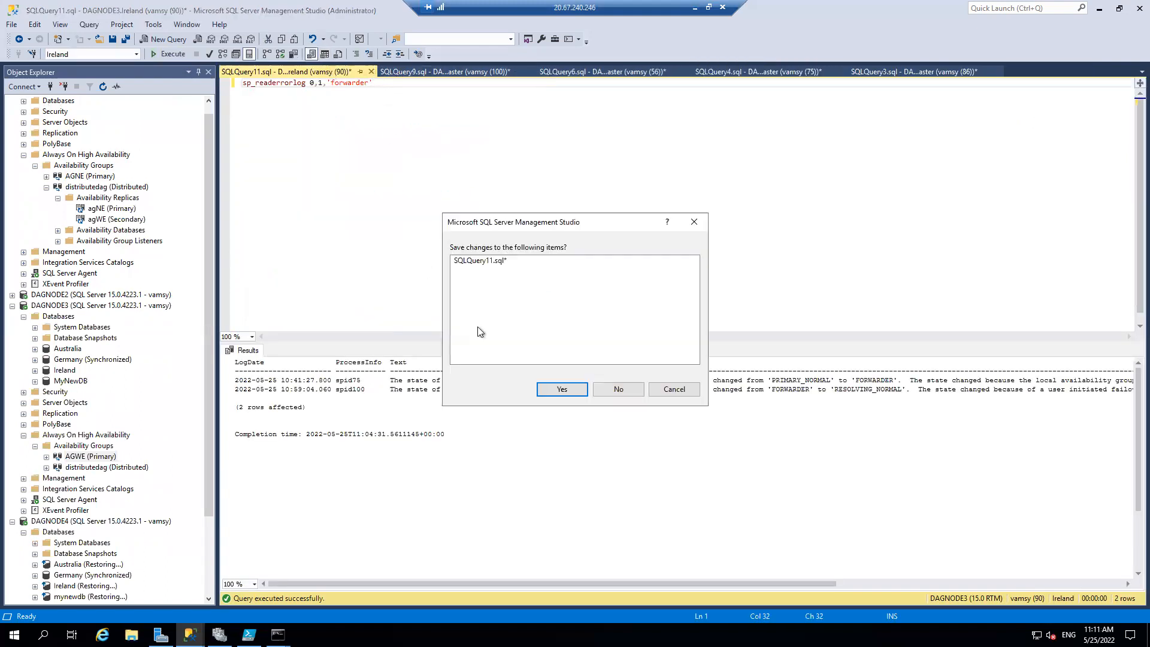
{"action": "left_click", "coordinate": [601, 391]}
Run the create table test and insert values(1) statements against Germany on DAGNODE1
{"action": "left_click", "coordinate": [411, 74]}
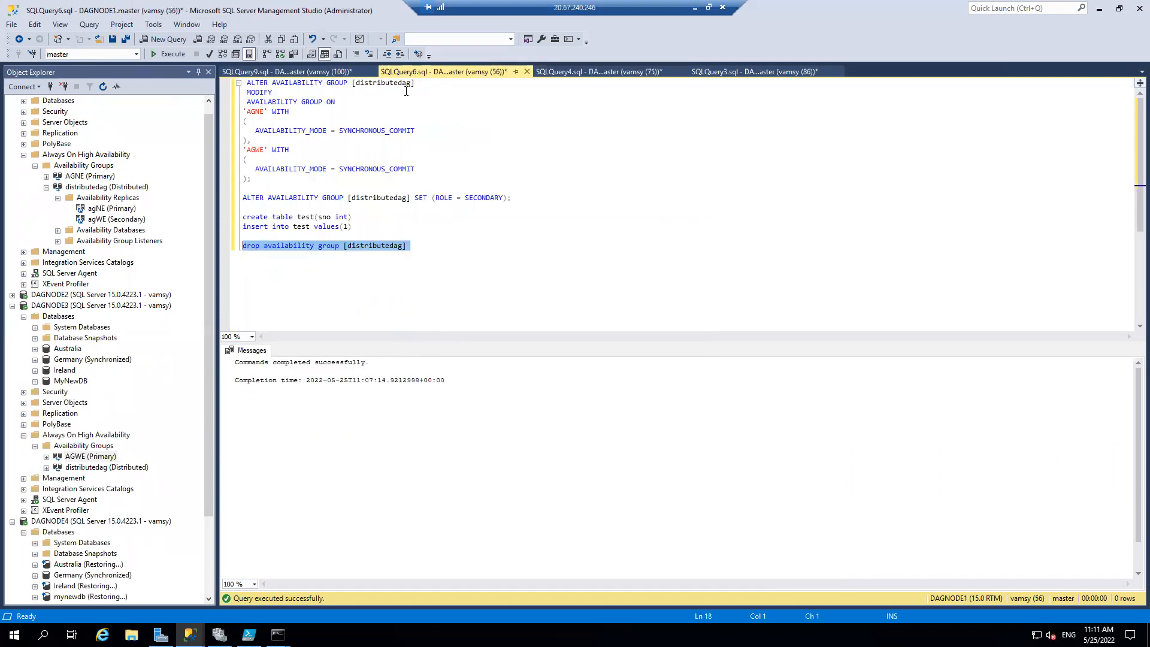
{"action": "left_click", "coordinate": [406, 266]}
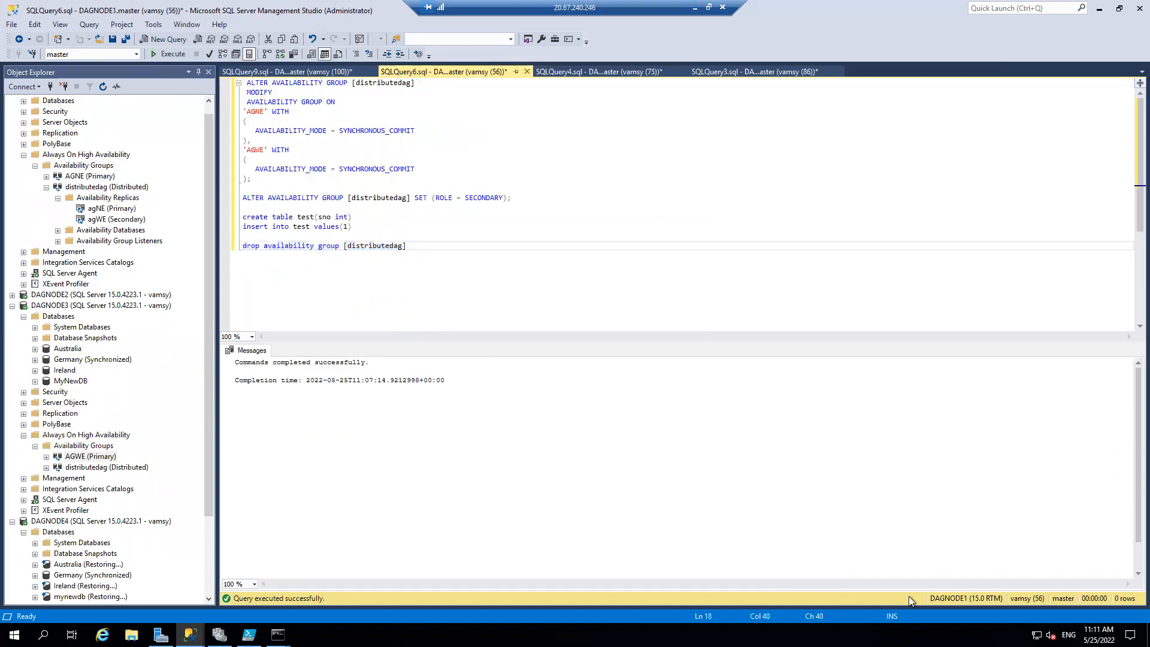
{"action": "left_click_drag", "start_coordinate": [363, 227], "coordinate": [224, 219]}
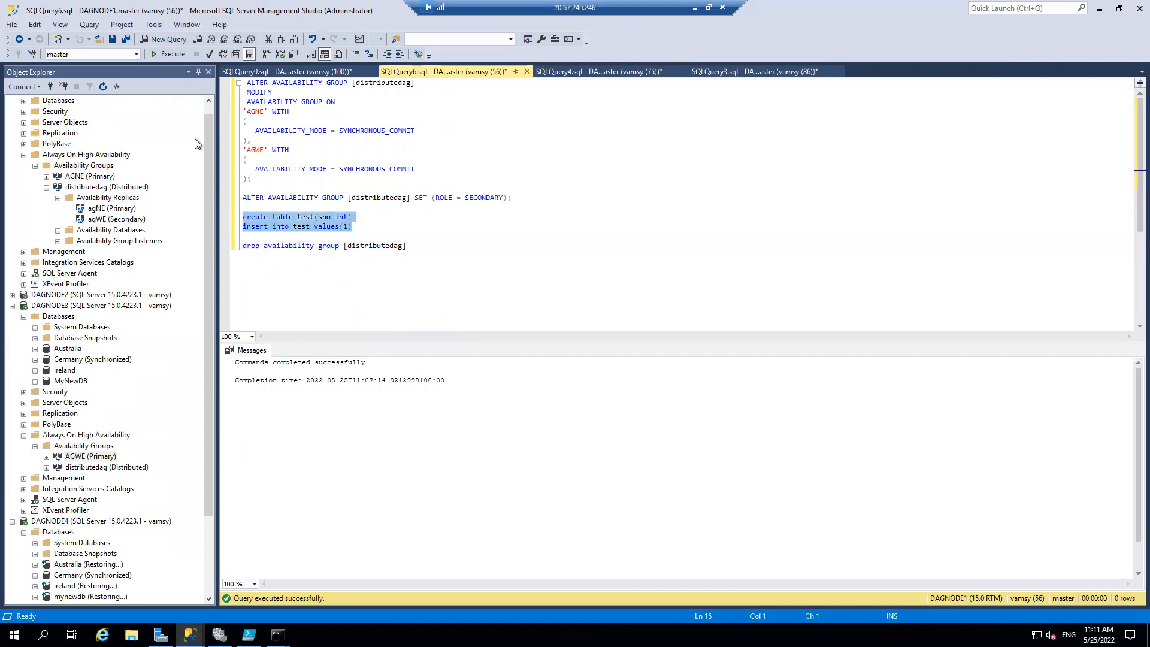
{"action": "left_click", "coordinate": [137, 54]}
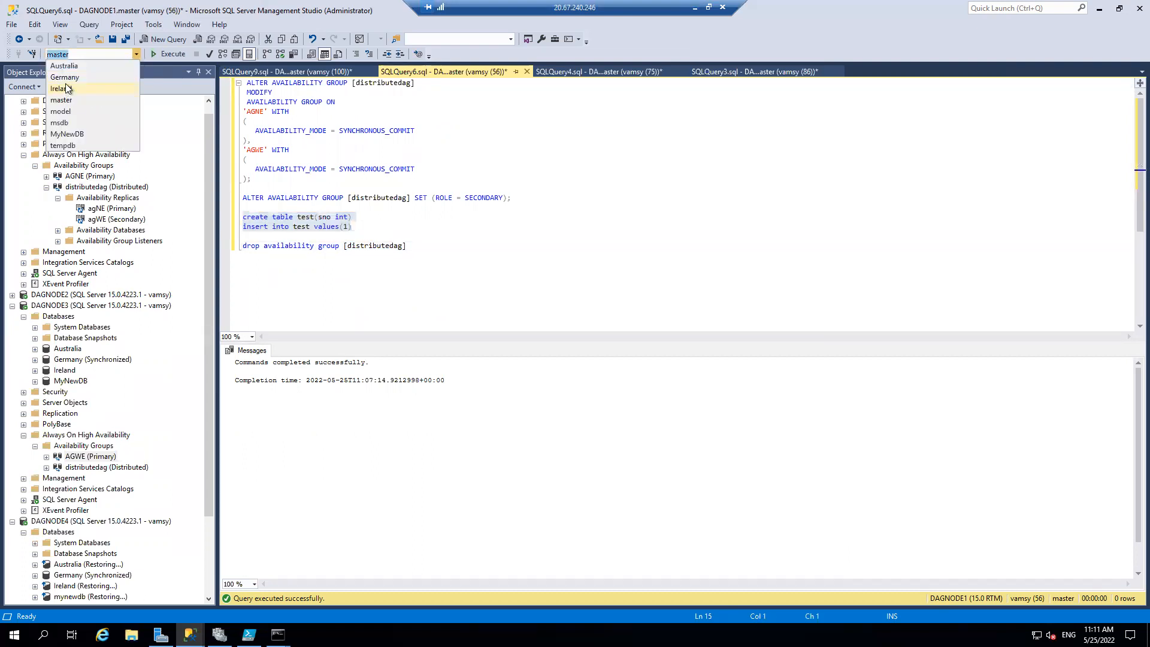
{"action": "left_click", "coordinate": [67, 78]}
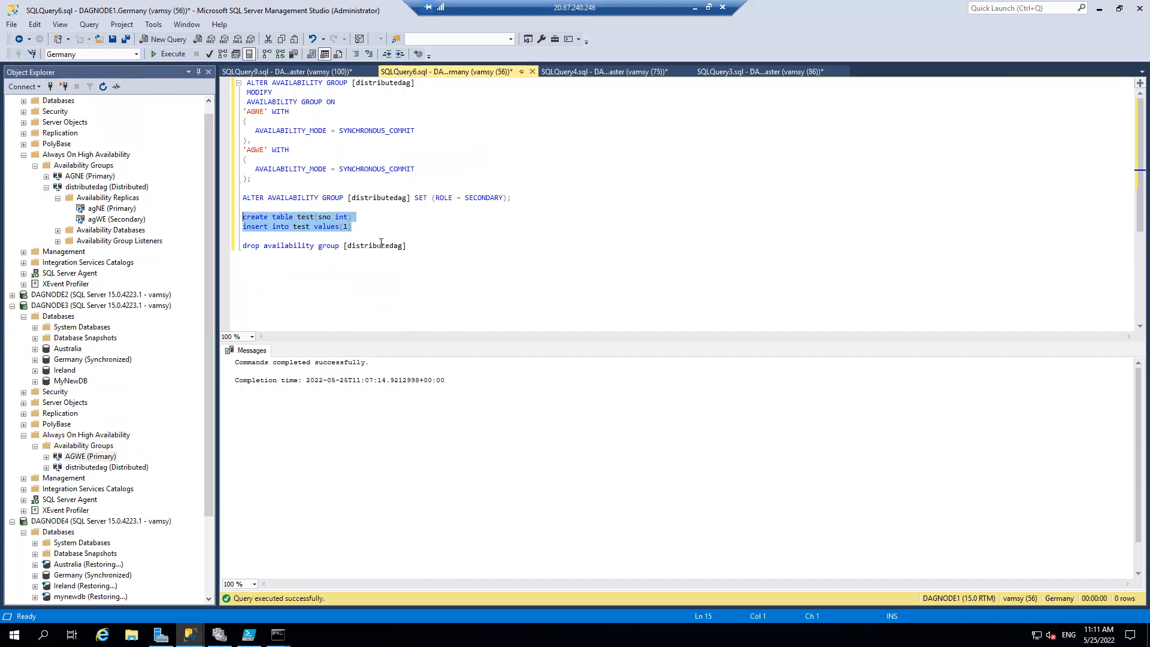
{"action": "key", "text": "F5"}
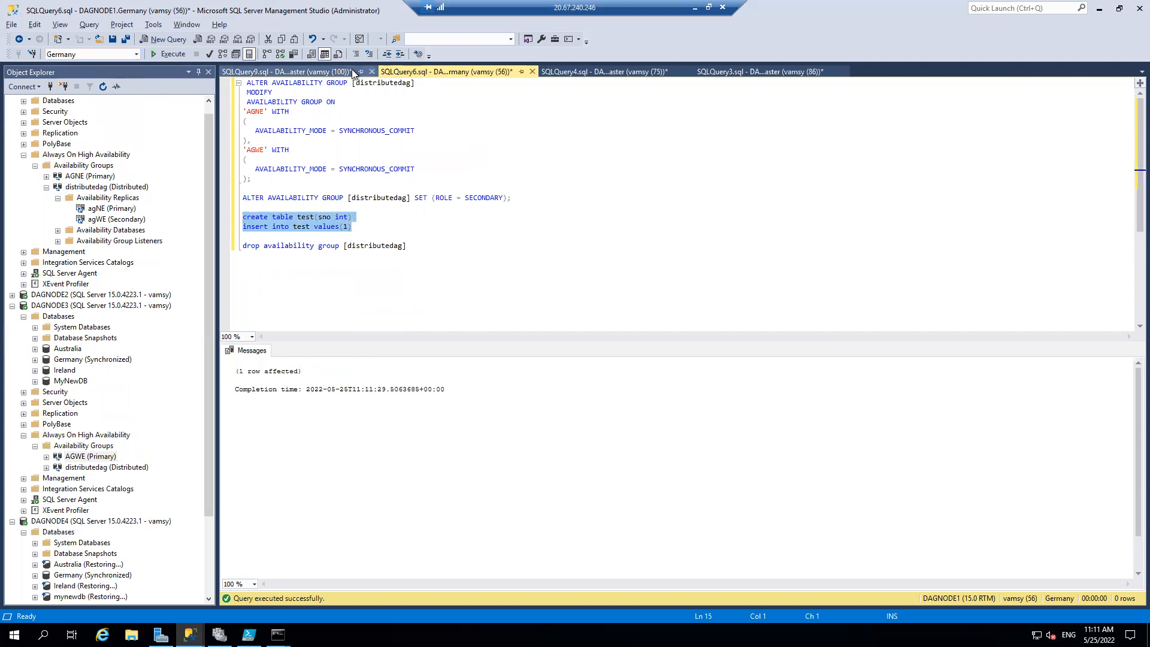
Review the DAGNODE3 master and join scripts, ending on the DAGNODE3 master query
{"action": "left_click", "coordinate": [294, 72]}
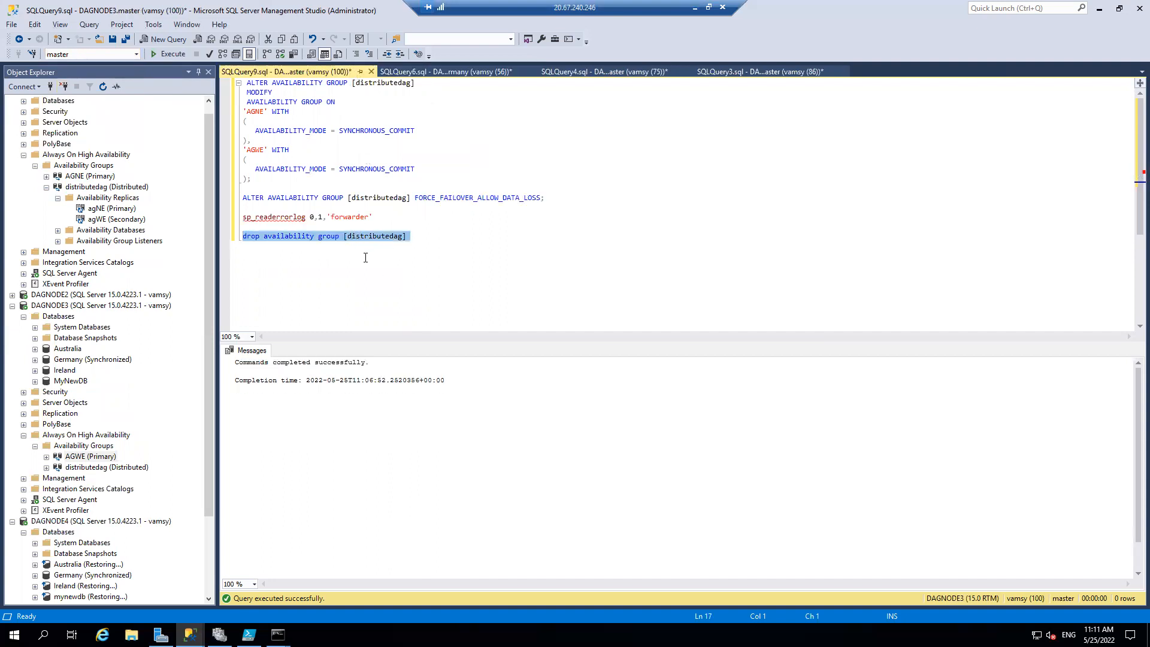
{"action": "left_click", "coordinate": [480, 70]}
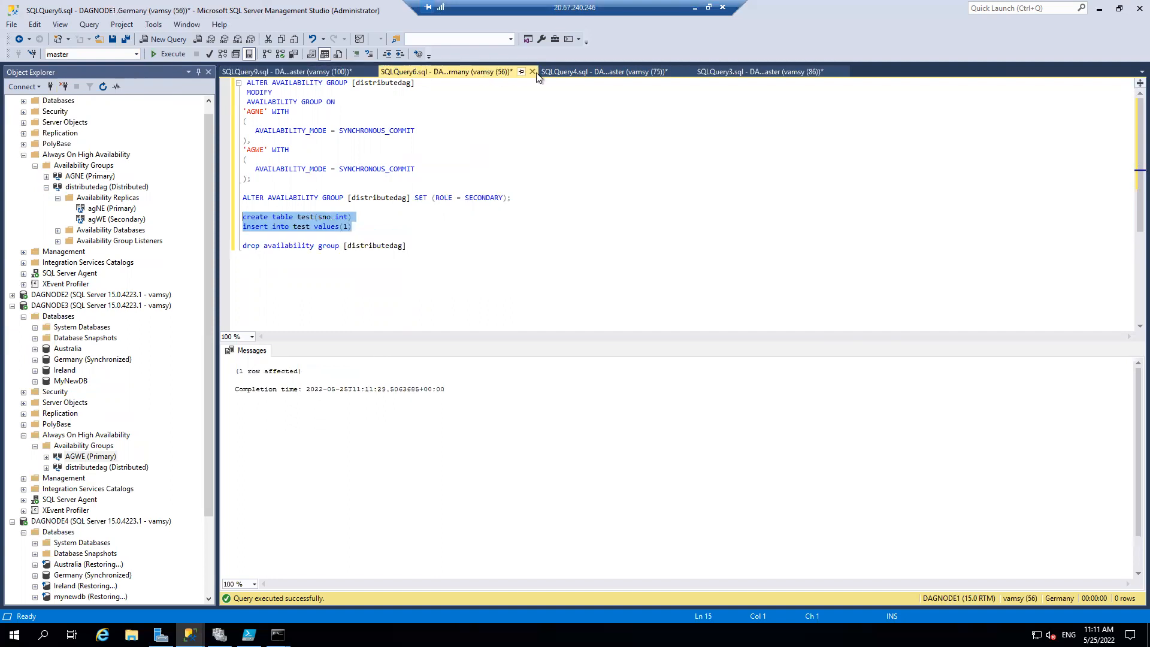
{"action": "left_click", "coordinate": [566, 71]}
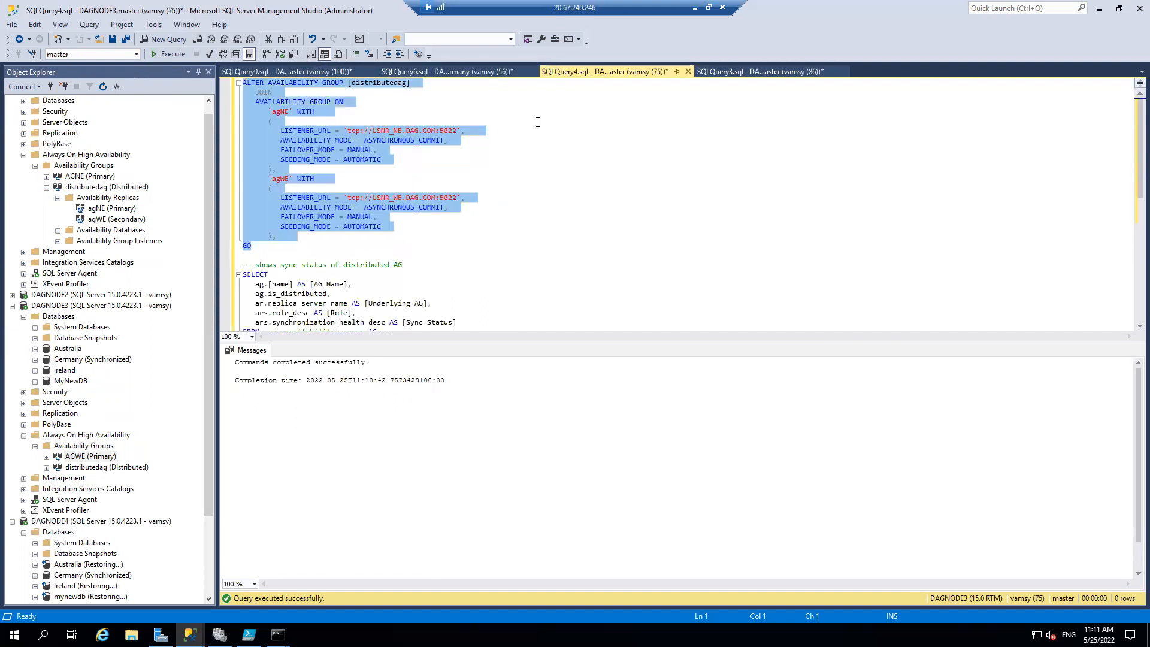
{"action": "left_click", "coordinate": [455, 72]}
{"action": "left_click_drag", "start_coordinate": [352, 226], "coordinate": [314, 227]}
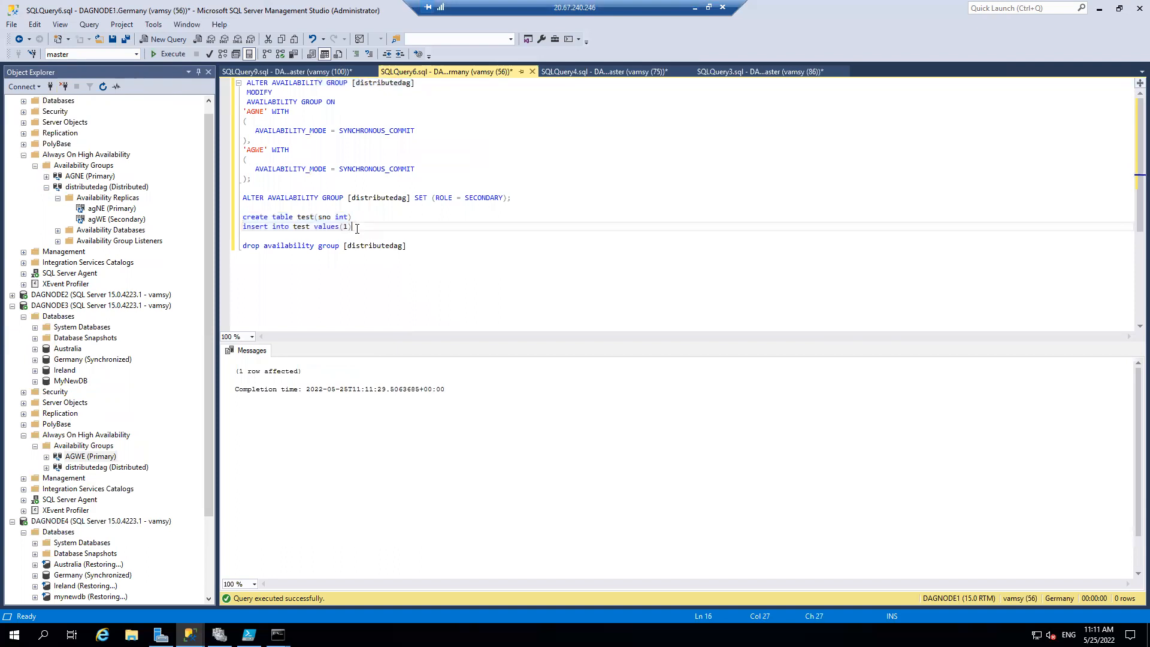
{"action": "left_click", "coordinate": [233, 216], "text": "shift"}
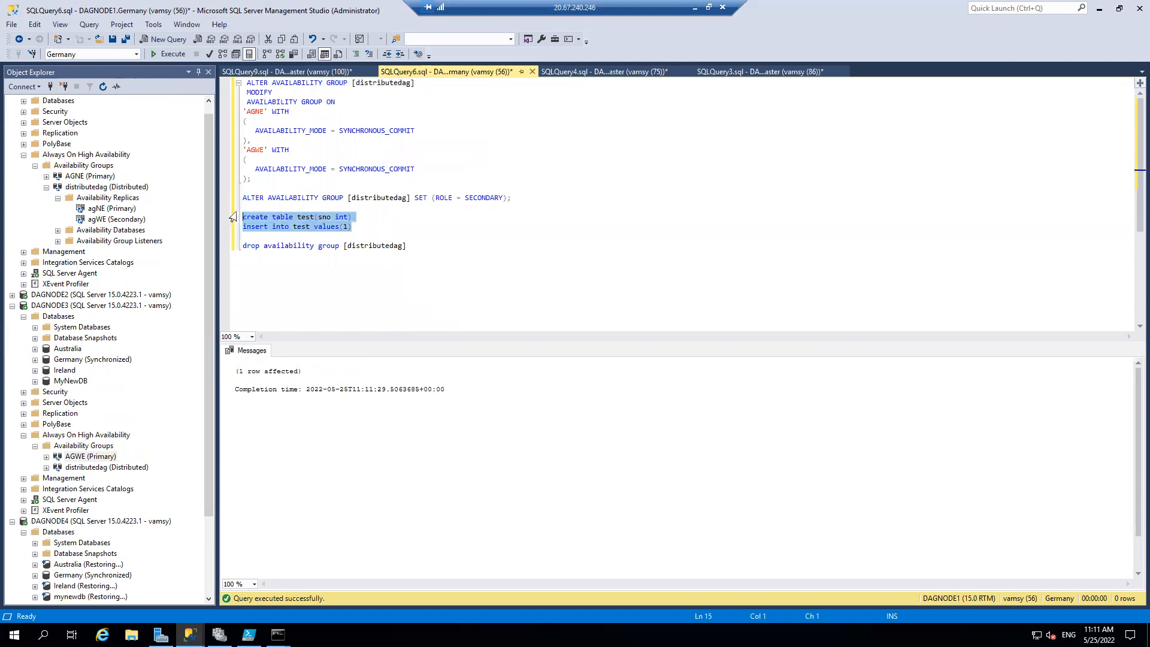
{"action": "left_click", "coordinate": [324, 71]}
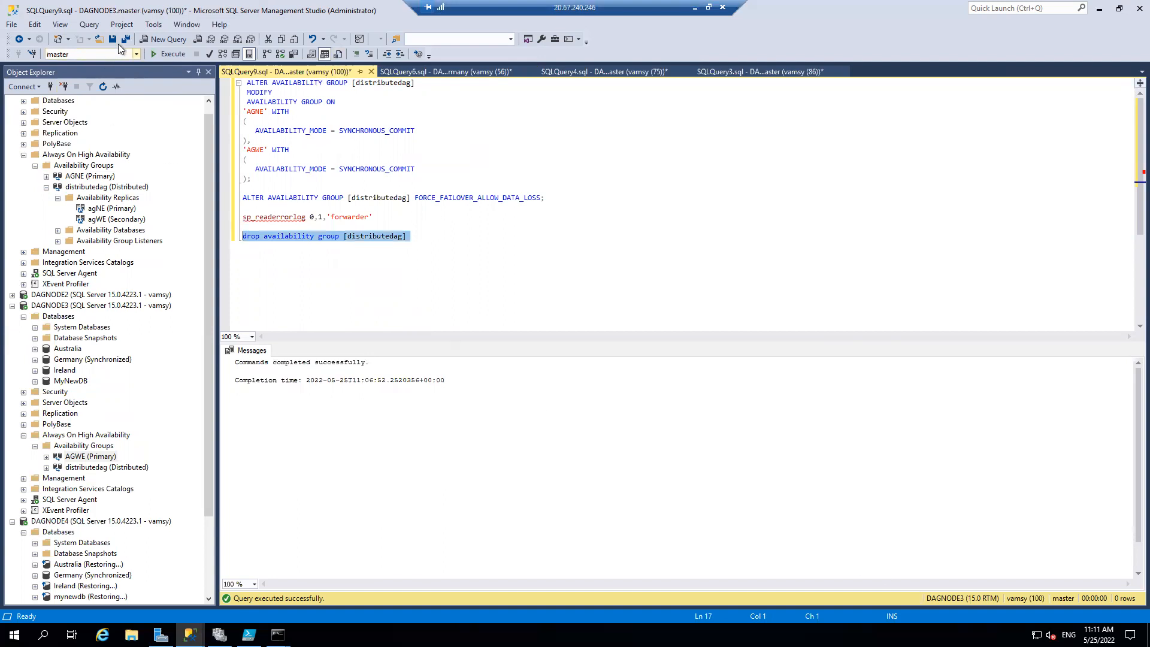
{"action": "left_click", "coordinate": [138, 54]}
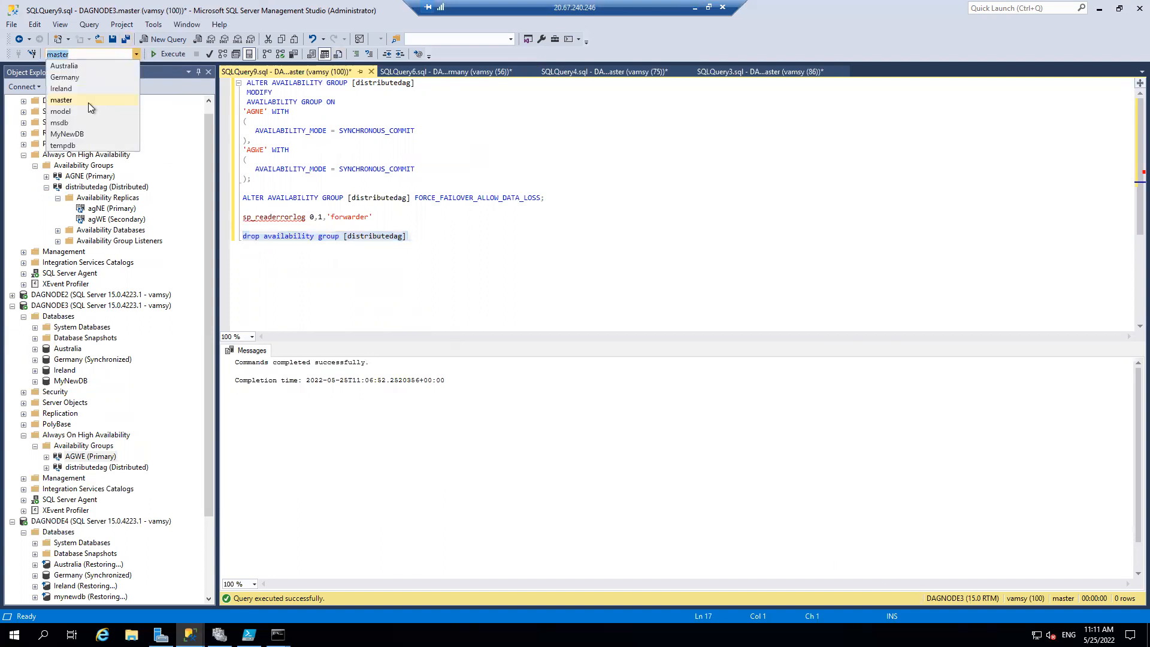
{"action": "left_click", "coordinate": [64, 78]}
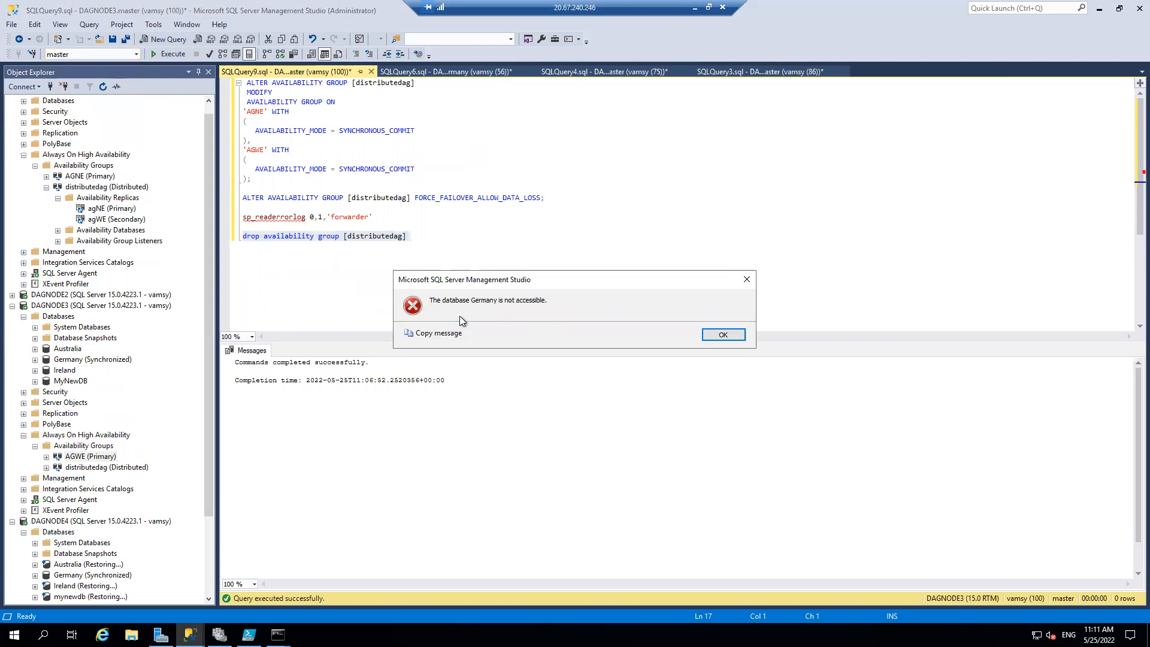
{"action": "left_click", "coordinate": [722, 334]}
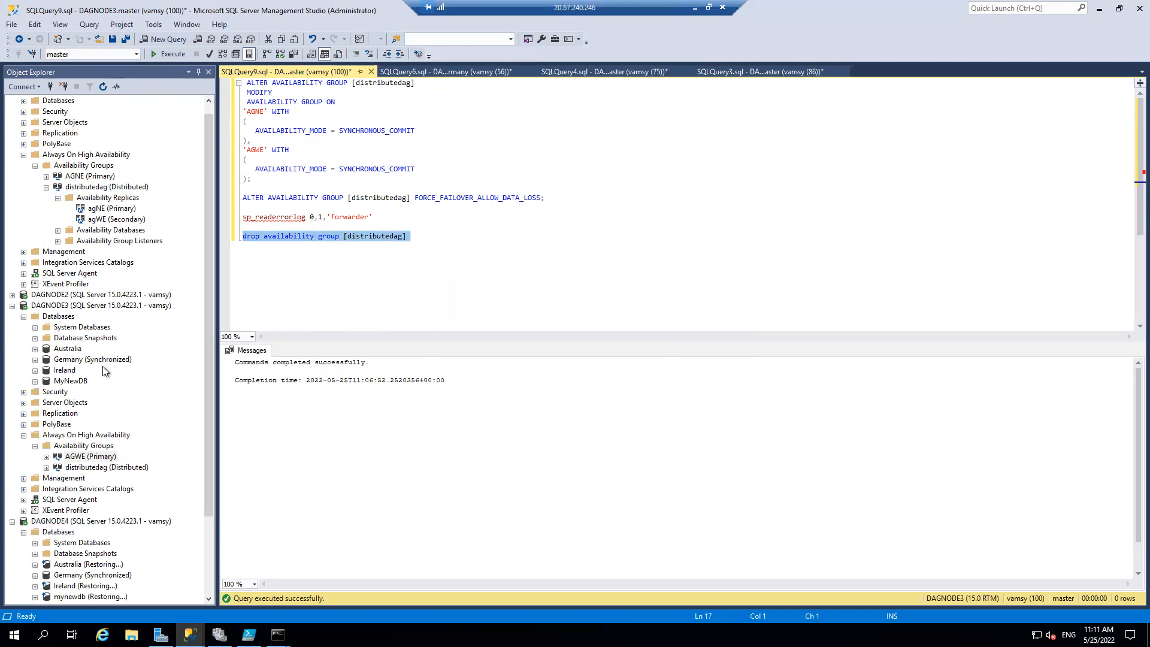
{"action": "right_click", "coordinate": [91, 306]}
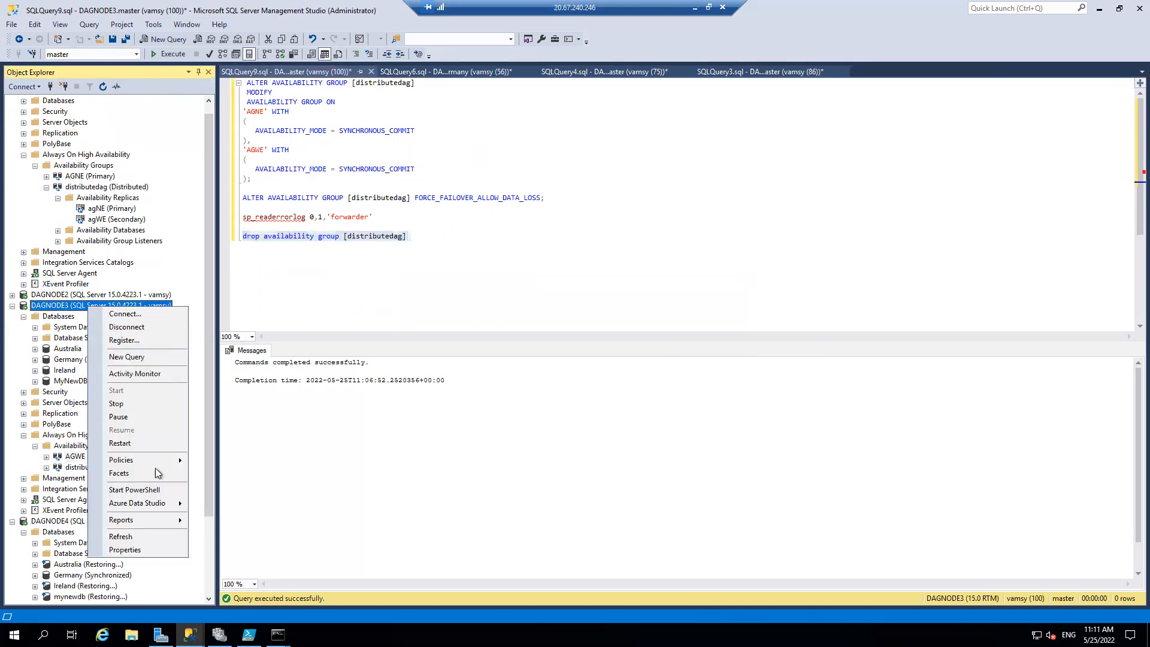
Refresh DAGNODE3, add a 'use Germany' line below the drop statement, and run it
{"action": "left_click", "coordinate": [135, 537]}
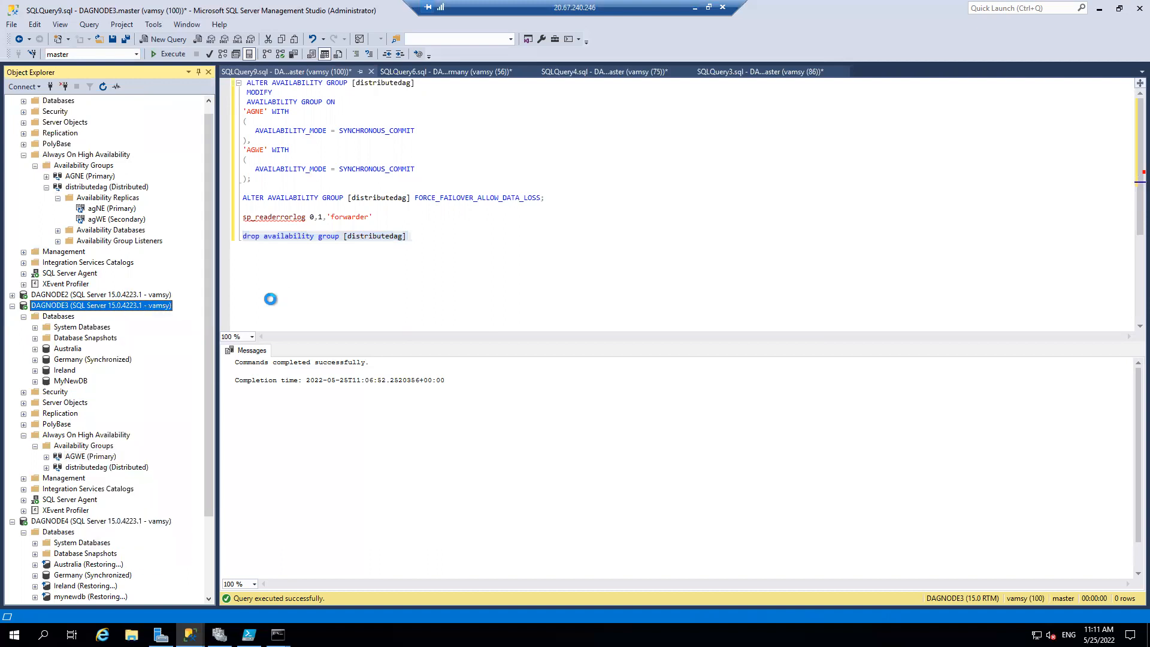
{"action": "left_click", "coordinate": [456, 250]}
{"action": "key", "text": "Return"}
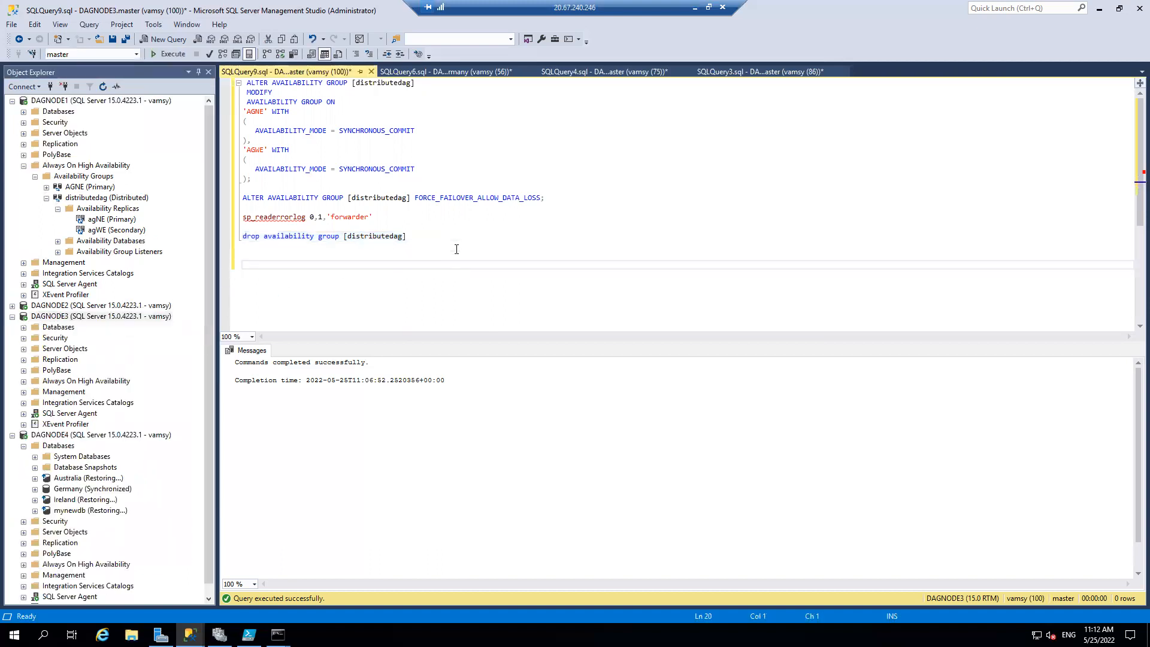
{"action": "type", "text": "use Germany"}
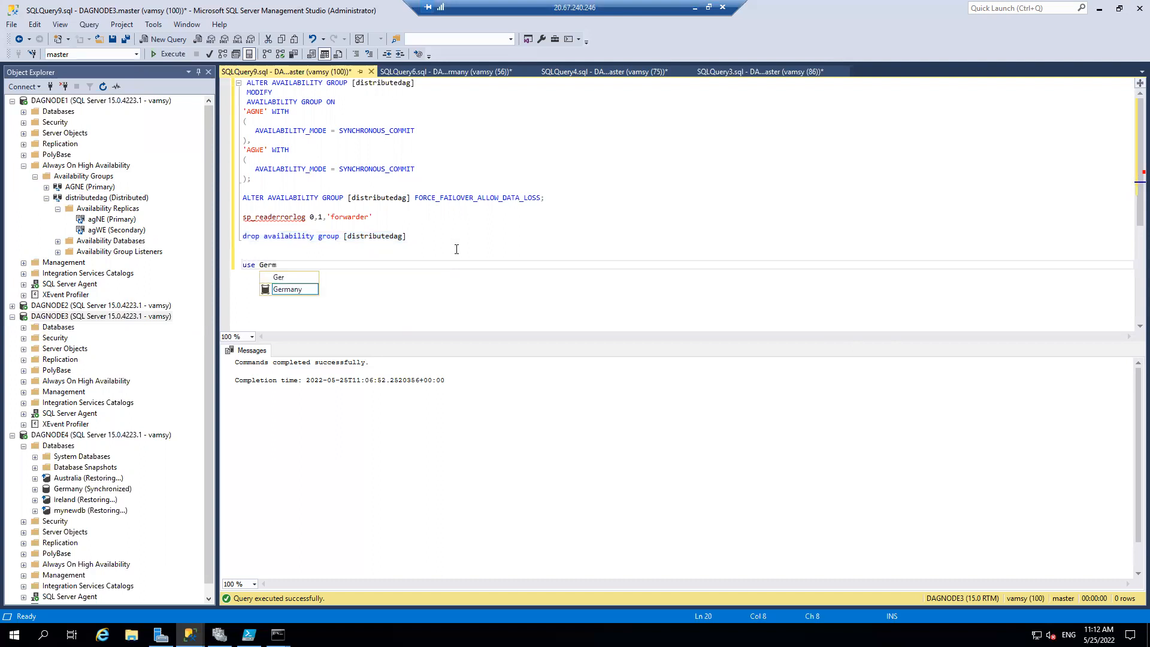
{"action": "key", "text": "shift+Home"}
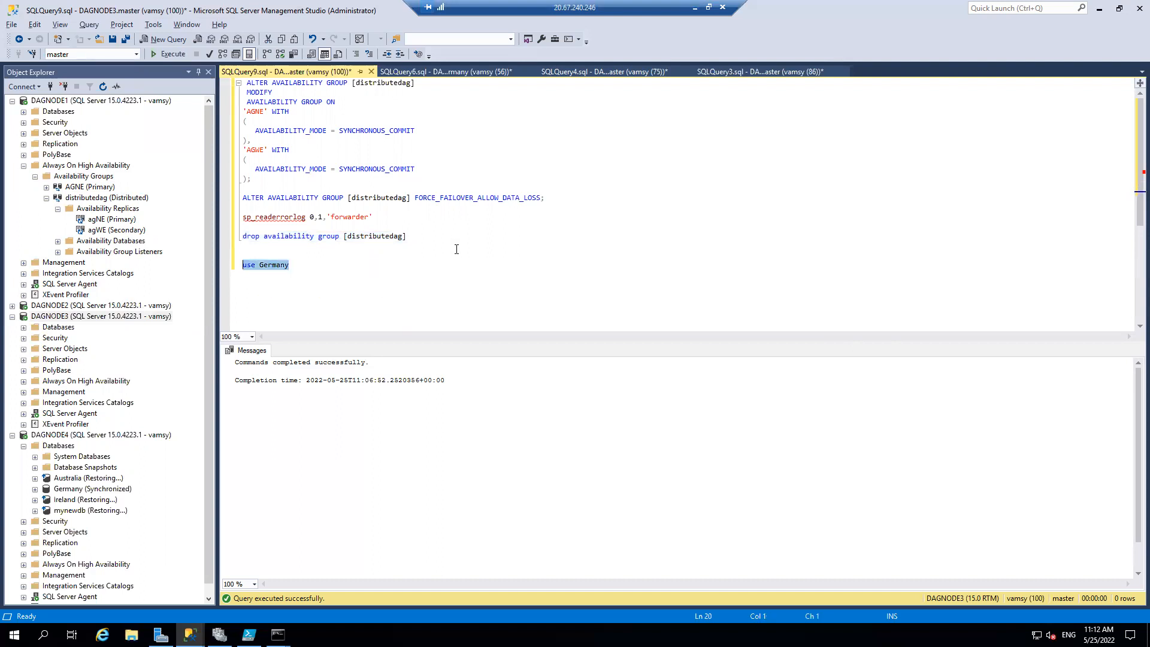
{"action": "key", "text": "F5"}
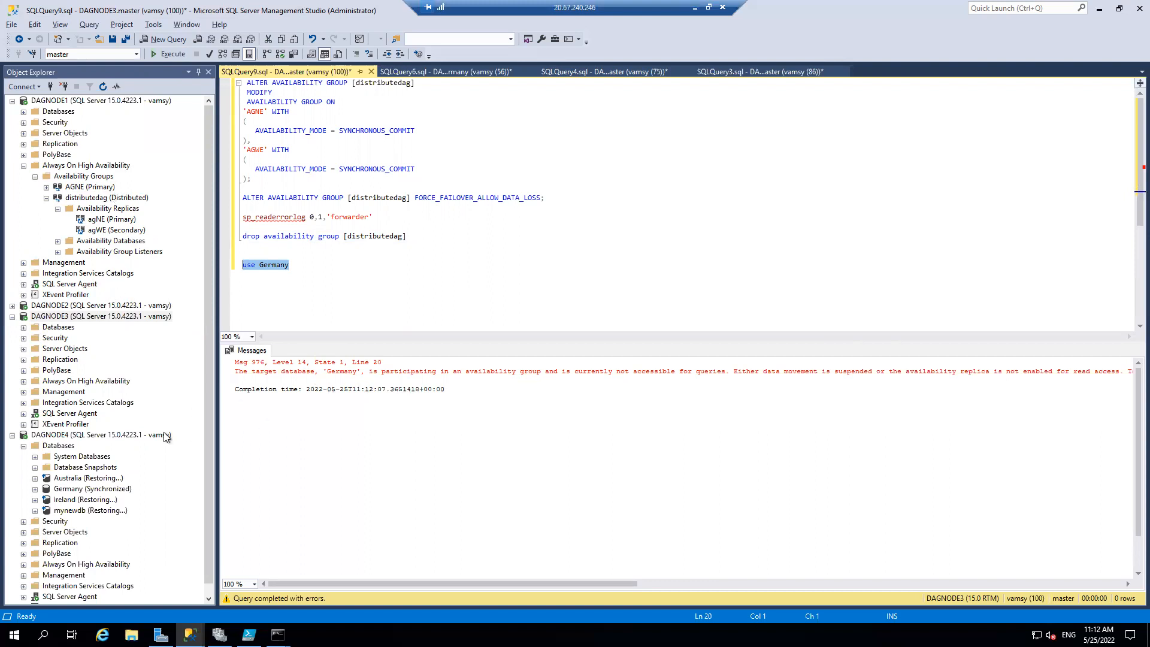
Set Readable Secondary to Yes for both replicas in AGNE's properties
{"action": "right_click", "coordinate": [104, 188]}
{"action": "left_click", "coordinate": [143, 330]}
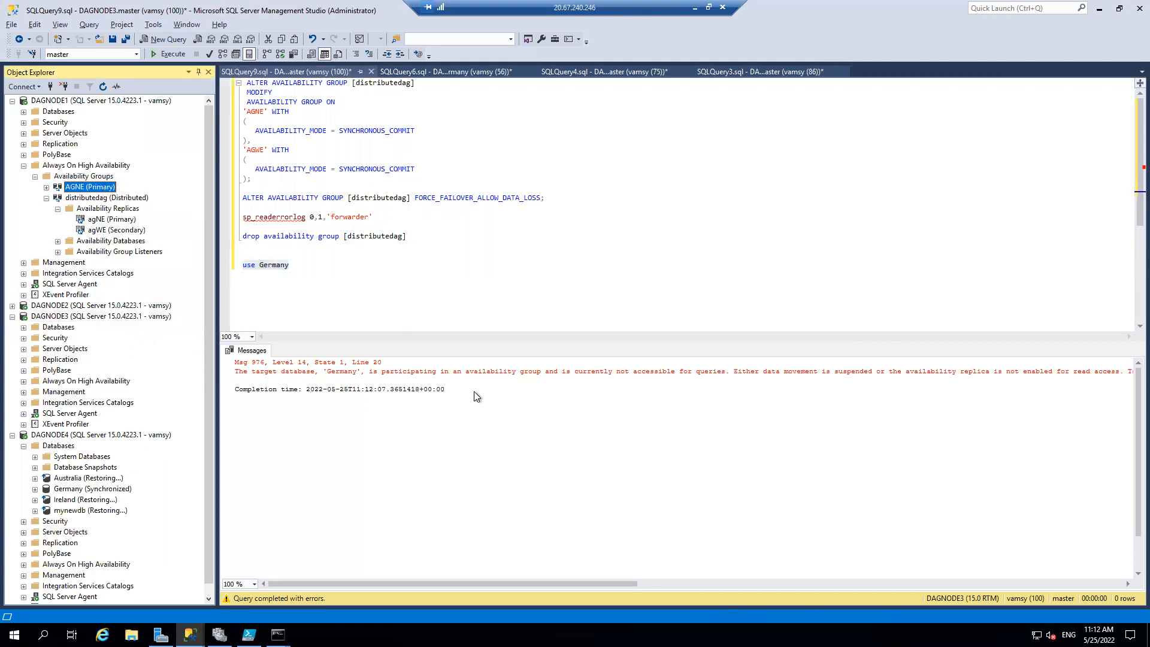
{"action": "left_click_drag", "start_coordinate": [591, 451], "coordinate": [630, 450]}
{"action": "left_click", "coordinate": [736, 401]}
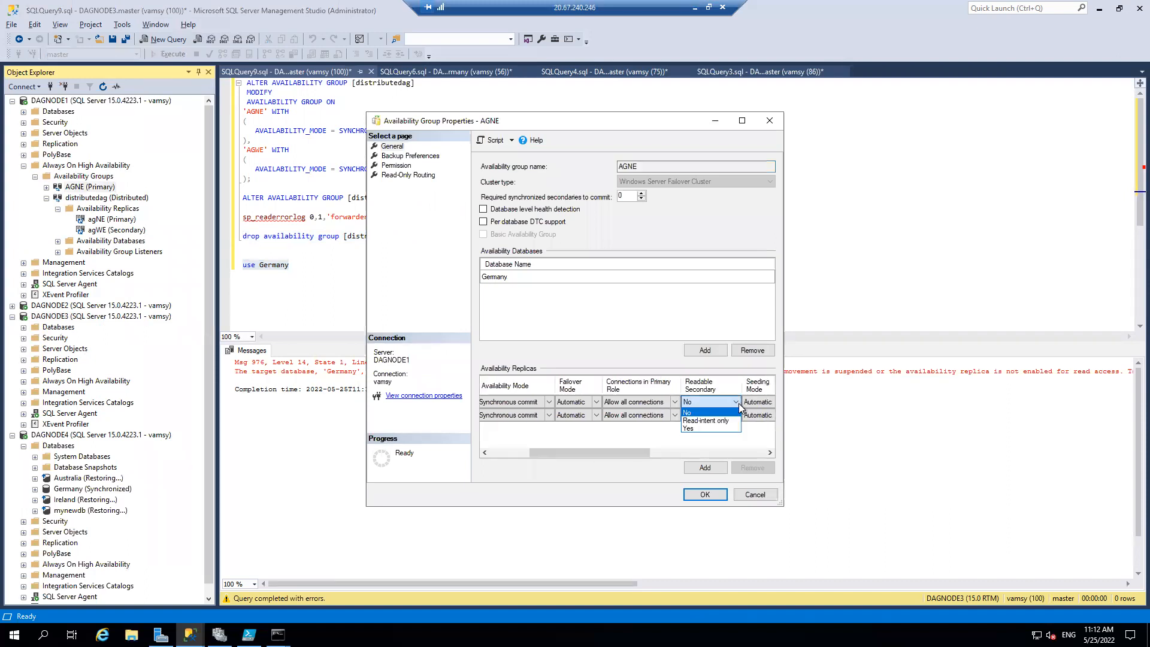
{"action": "left_click", "coordinate": [708, 428]}
{"action": "left_click", "coordinate": [735, 414]}
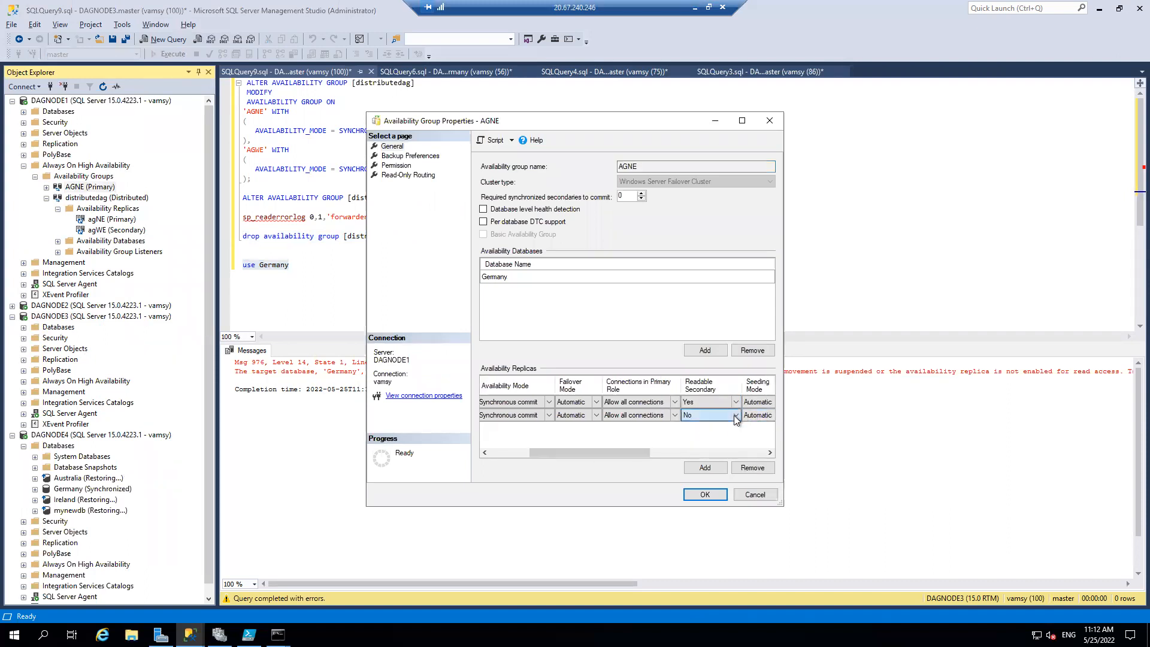
{"action": "left_click", "coordinate": [695, 442]}
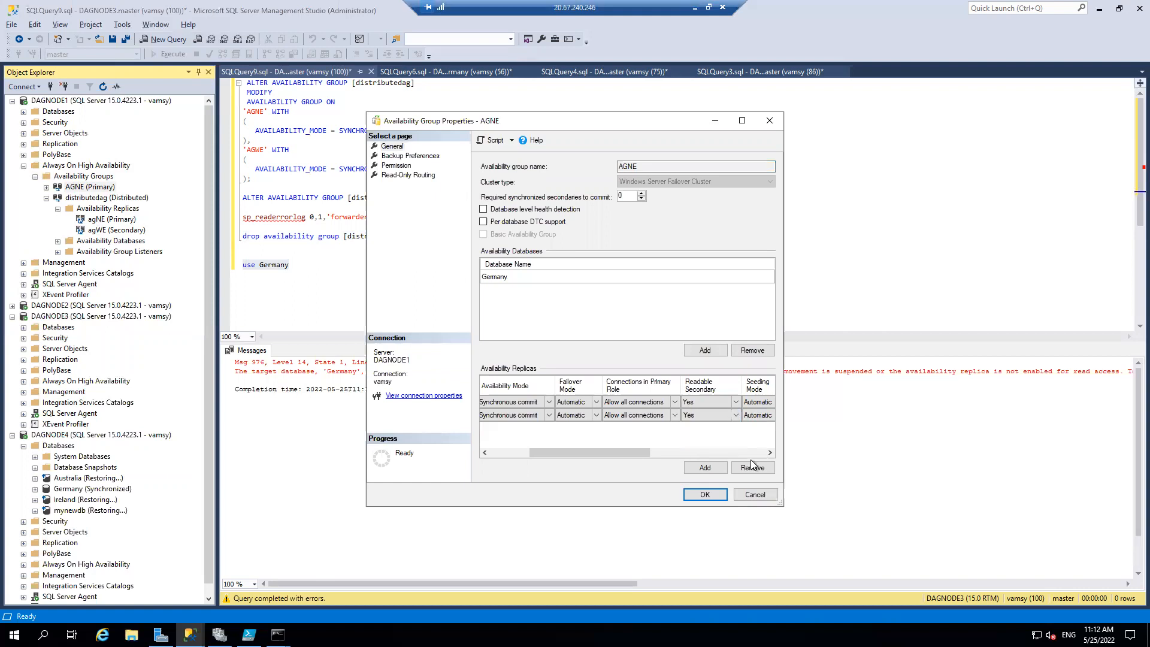
{"action": "left_click", "coordinate": [720, 496]}
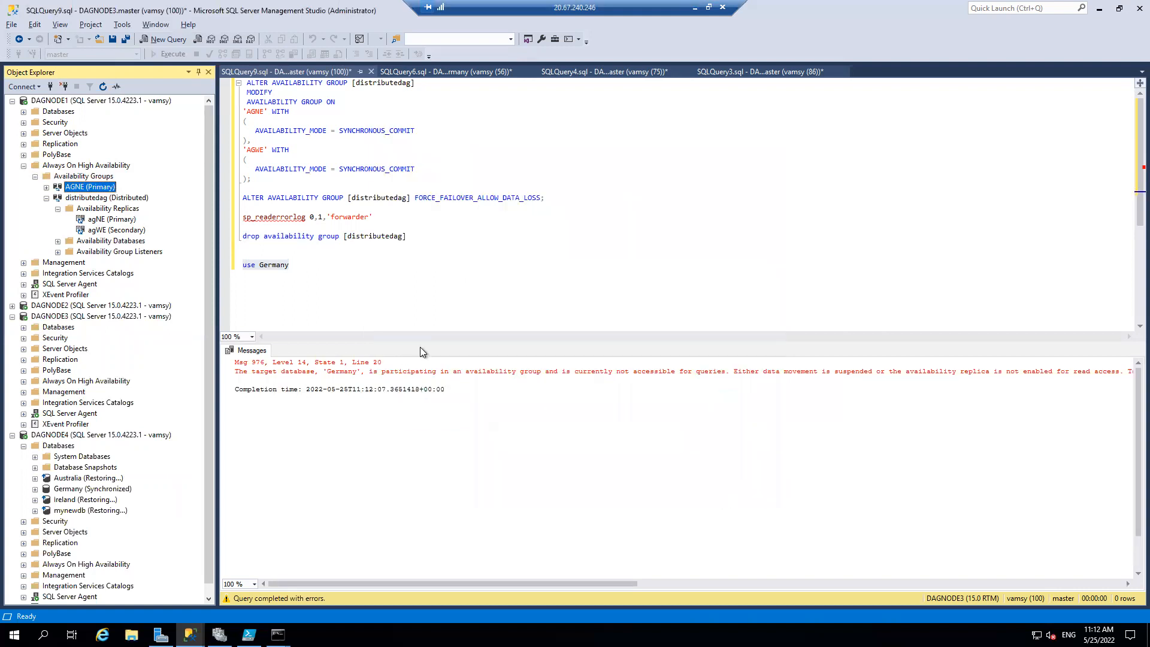
Rerun 'use Germany' on DAGNODE3, which still returns Msg 976
{"action": "left_click", "coordinate": [307, 274]}
{"action": "left_click_drag", "start_coordinate": [289, 265], "coordinate": [222, 267]}
{"action": "key", "text": "F5"}
Set Readable Secondary to Yes for both AGWE replicas in DAGNODE3's AGWE properties
{"action": "left_click", "coordinate": [298, 278]}
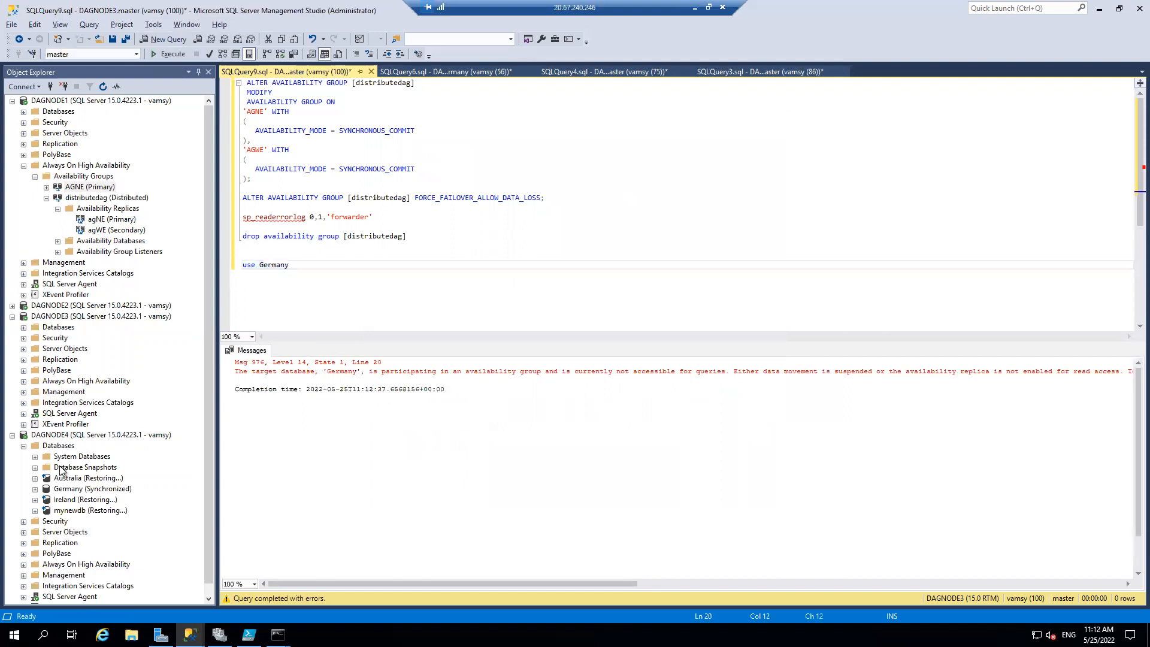
{"action": "left_click", "coordinate": [24, 381]}
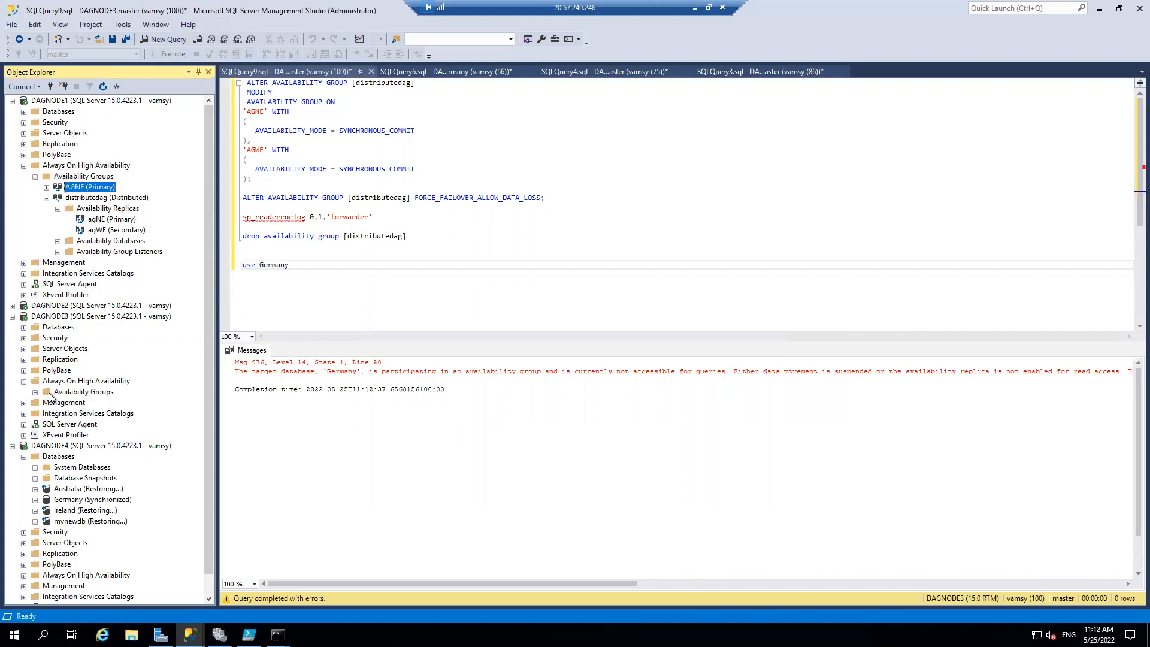
{"action": "left_click", "coordinate": [34, 392]}
{"action": "right_click", "coordinate": [86, 402]}
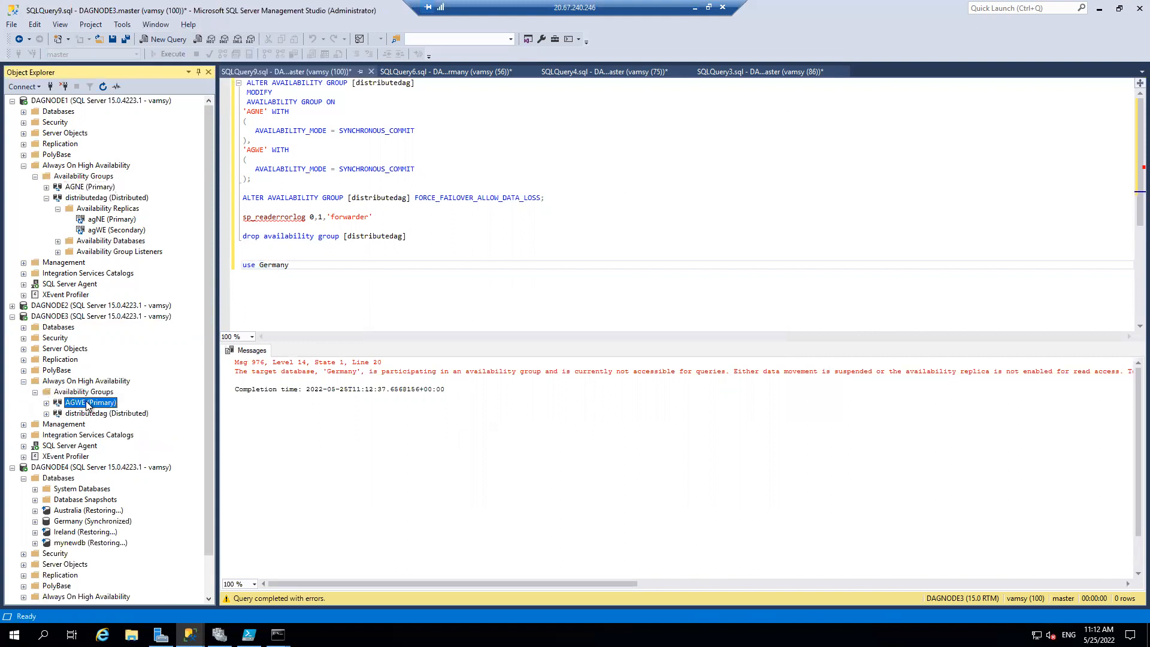
{"action": "left_click", "coordinate": [135, 546]}
{"action": "left_click_drag", "start_coordinate": [591, 455], "coordinate": [640, 452]}
{"action": "left_click", "coordinate": [713, 402]}
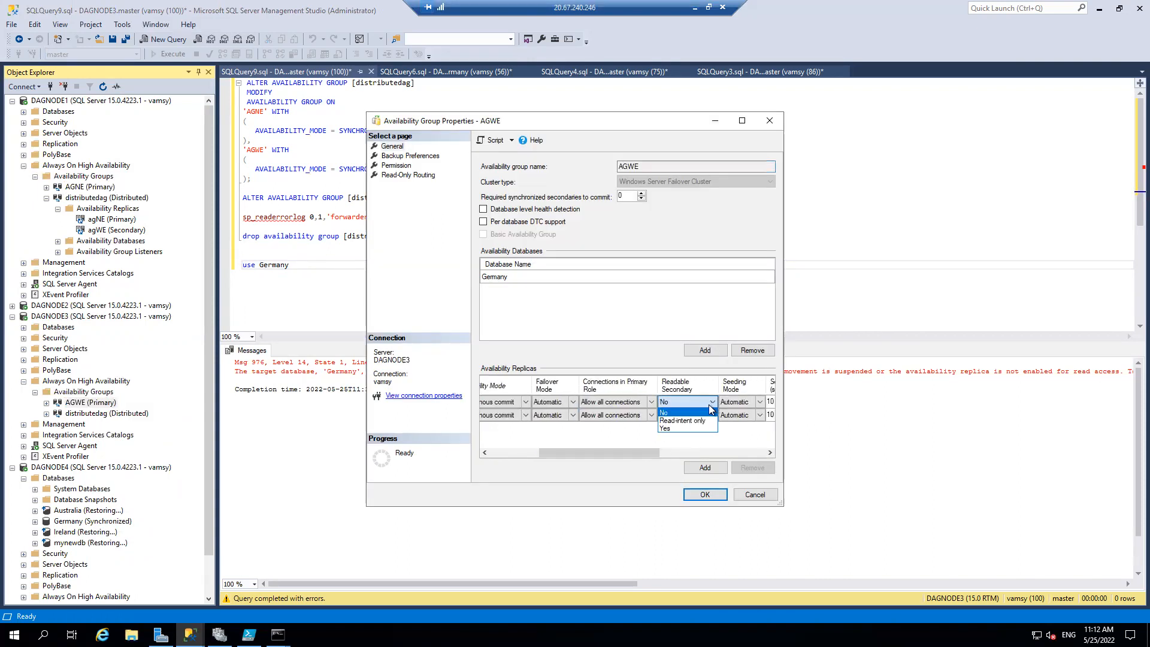
{"action": "left_click", "coordinate": [716, 429]}
{"action": "left_click", "coordinate": [713, 415]}
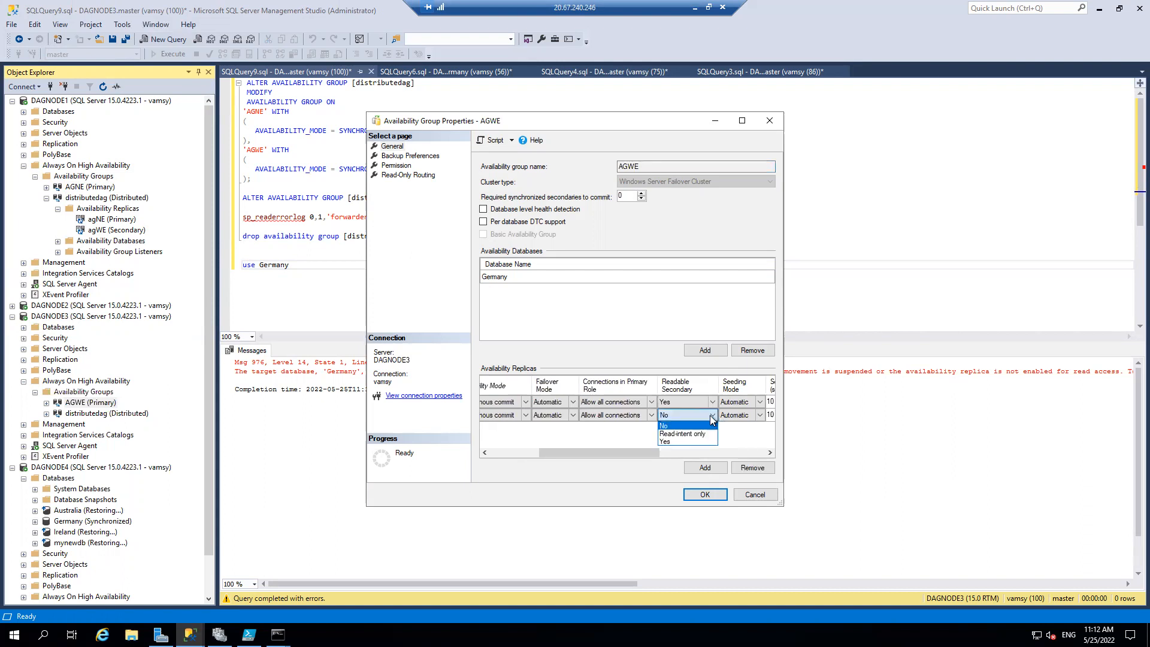
{"action": "left_click", "coordinate": [677, 442]}
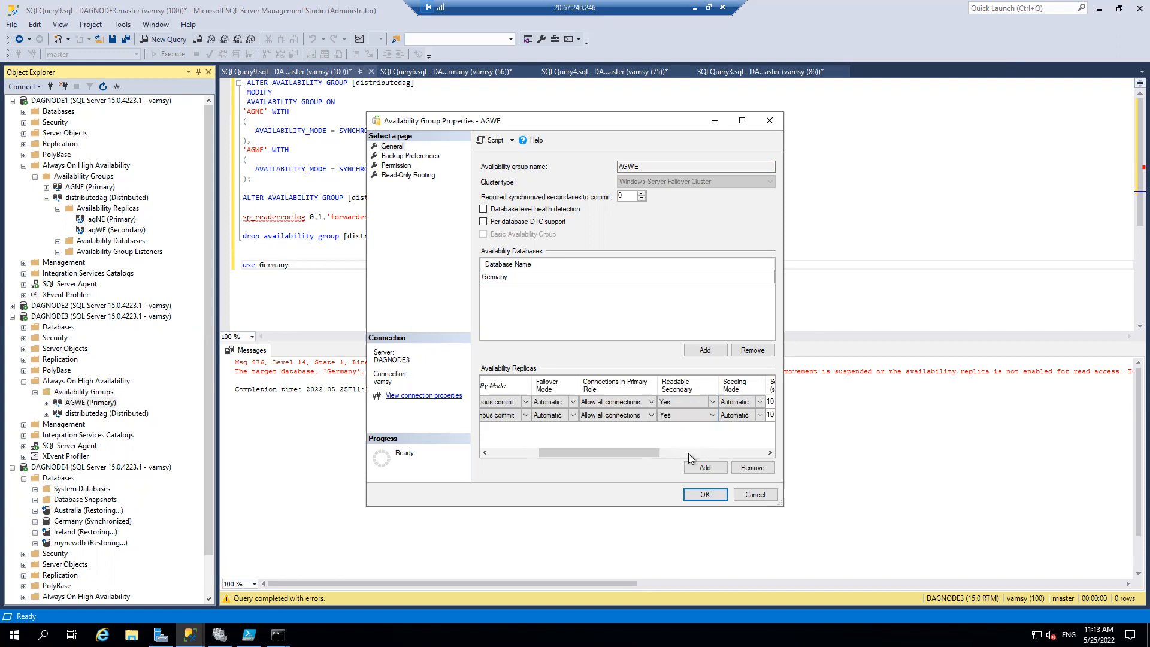
{"action": "left_click", "coordinate": [698, 491]}
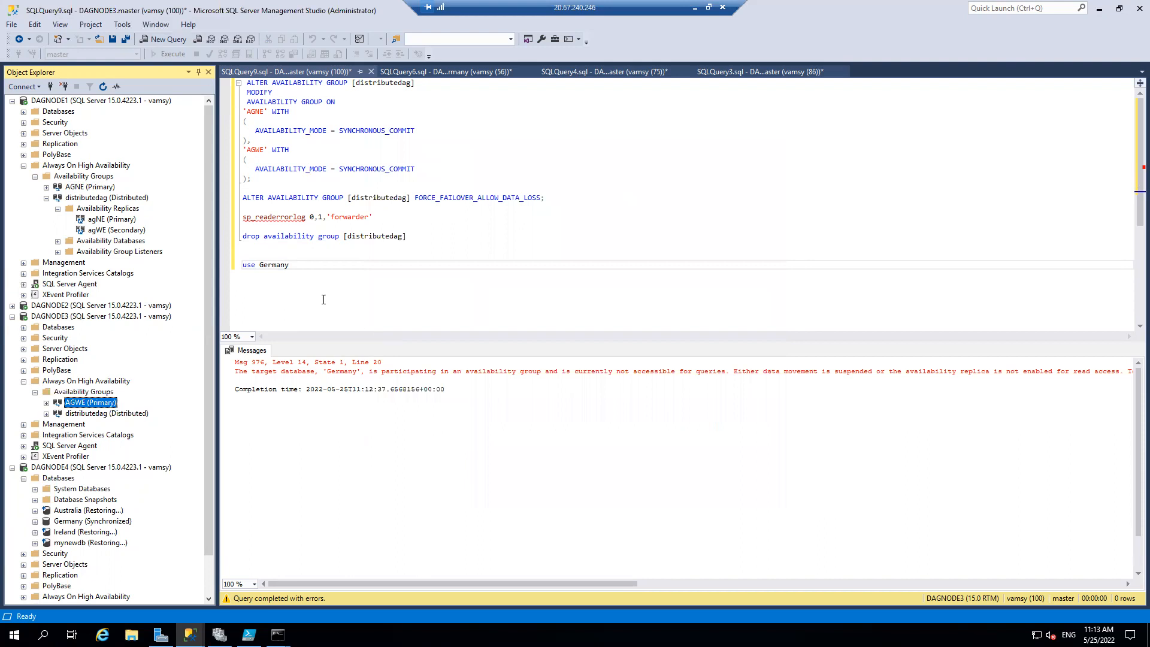
Run 'use Germany' and 'select * from test' on DAGNODE3, returning sno 1
{"action": "left_click_drag", "start_coordinate": [300, 265], "coordinate": [229, 267]}
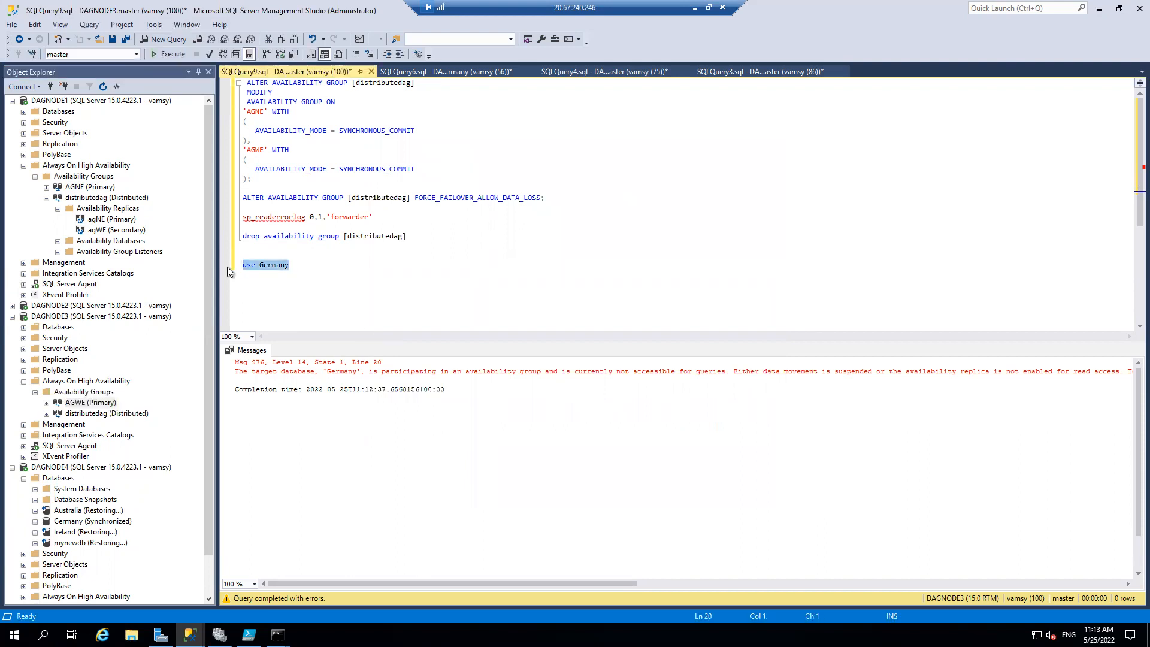
{"action": "key", "text": "F5"}
{"action": "left_click", "coordinate": [302, 269]}
{"action": "key", "text": "Return"}
{"action": "type", "text": "sele"}
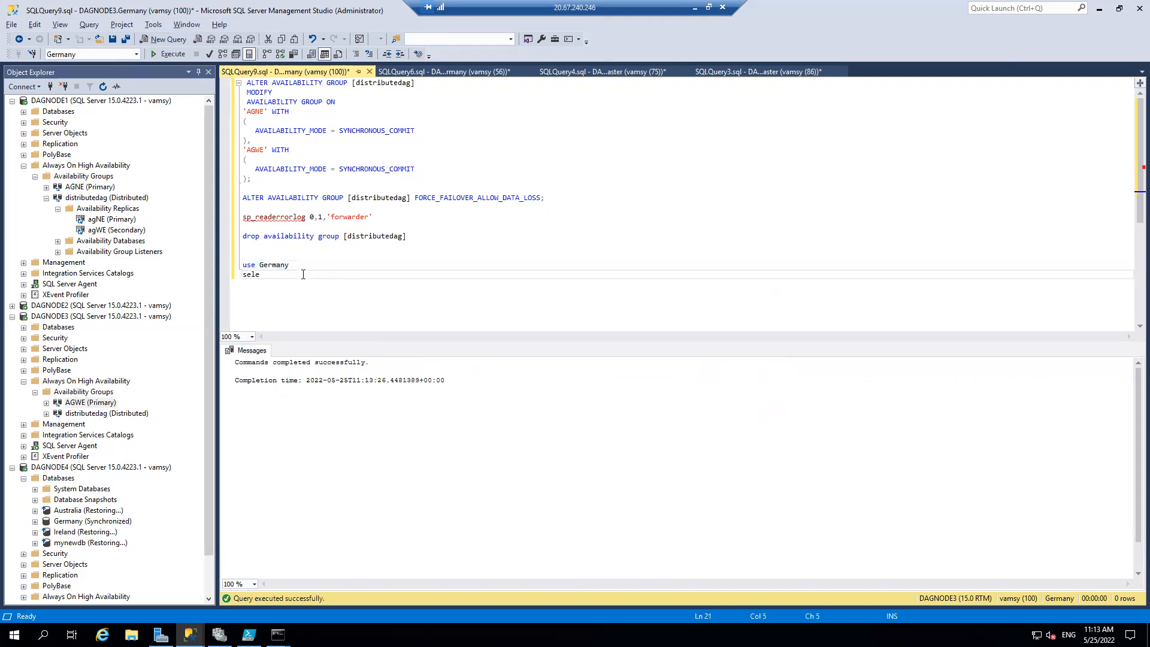
{"action": "type", "text": "ct * from test"}
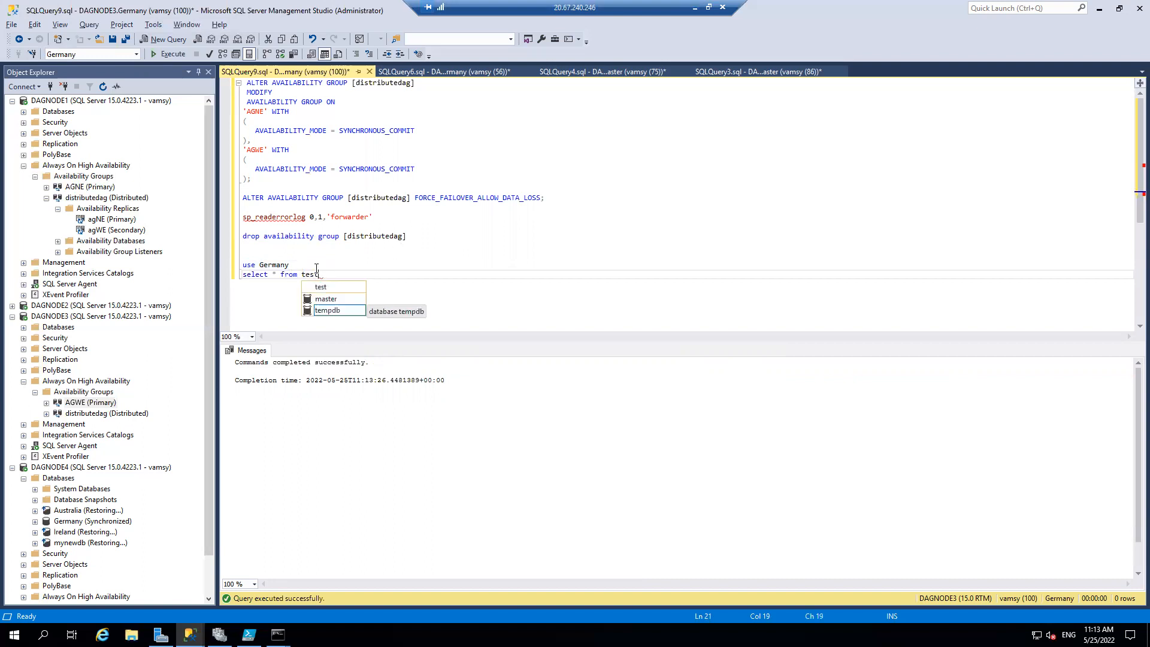
{"action": "left_click_drag", "start_coordinate": [319, 274], "coordinate": [246, 264]}
{"action": "key", "text": "F5"}
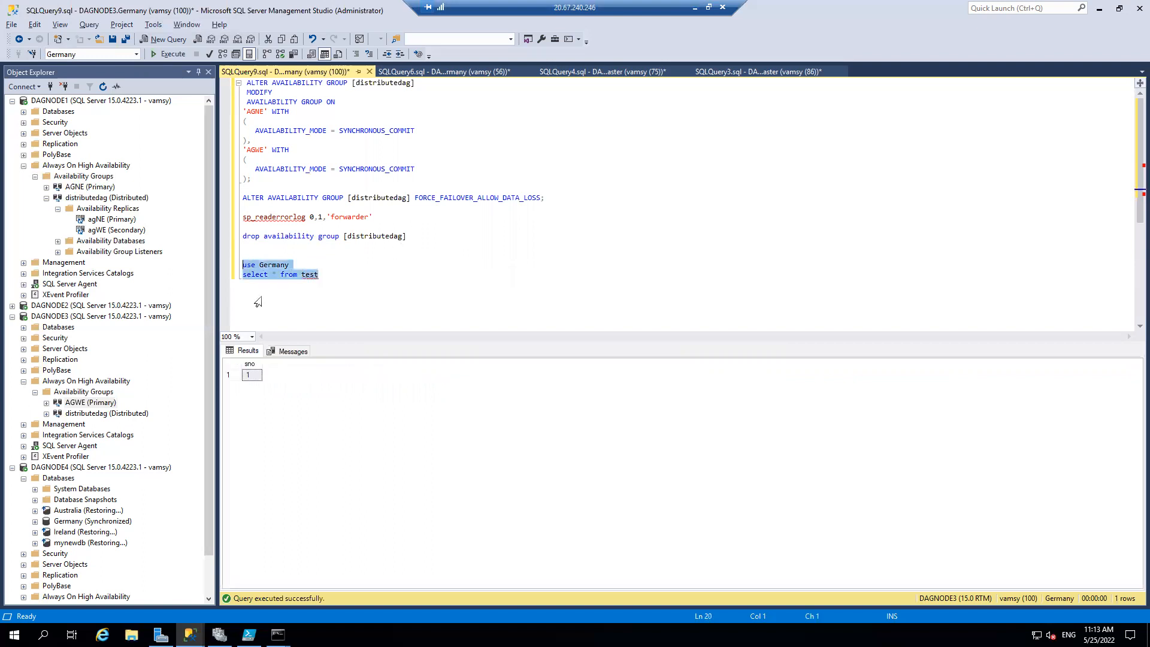
{"action": "left_click", "coordinate": [340, 276]}
Copy the insert line from the DAGNODE1 script, run it as values(2), getting Msg 3906 read-only
{"action": "left_click", "coordinate": [436, 72]}
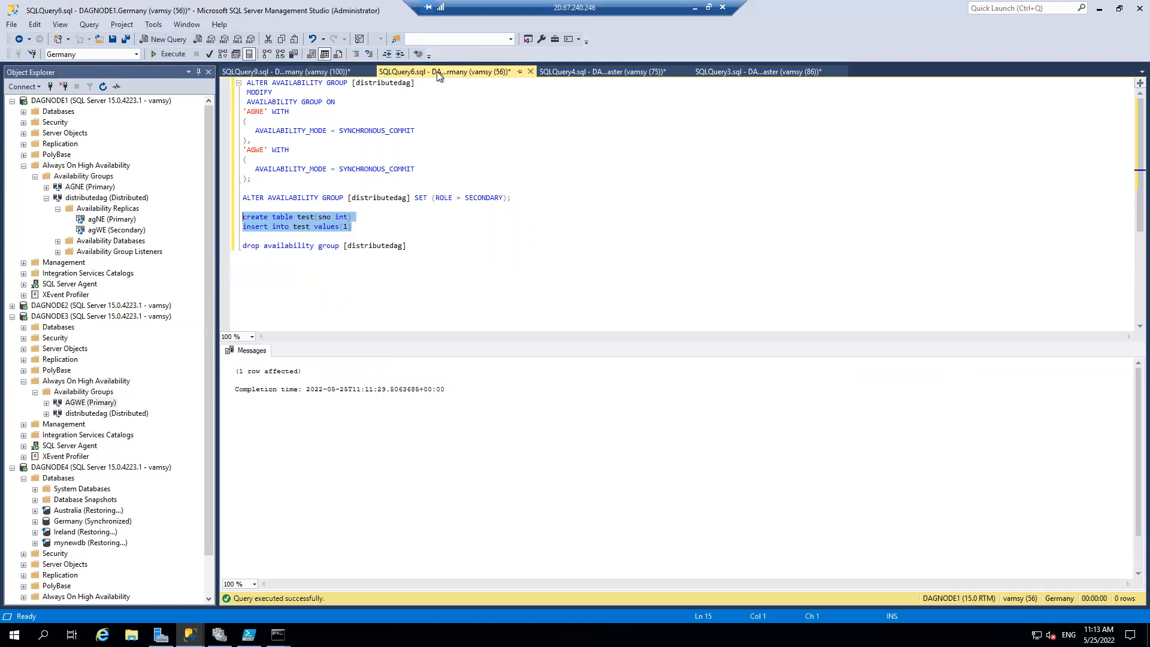
{"action": "left_click_drag", "start_coordinate": [359, 227], "coordinate": [228, 224]}
{"action": "key", "text": "ctrl+c"}
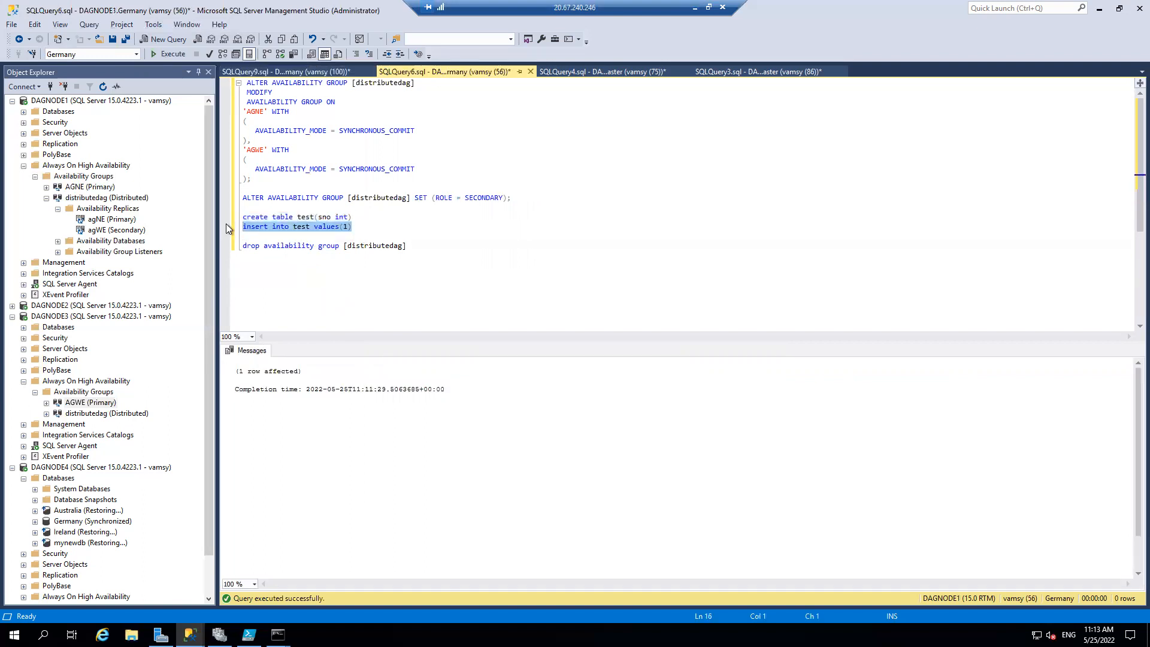
{"action": "left_click", "coordinate": [310, 72]}
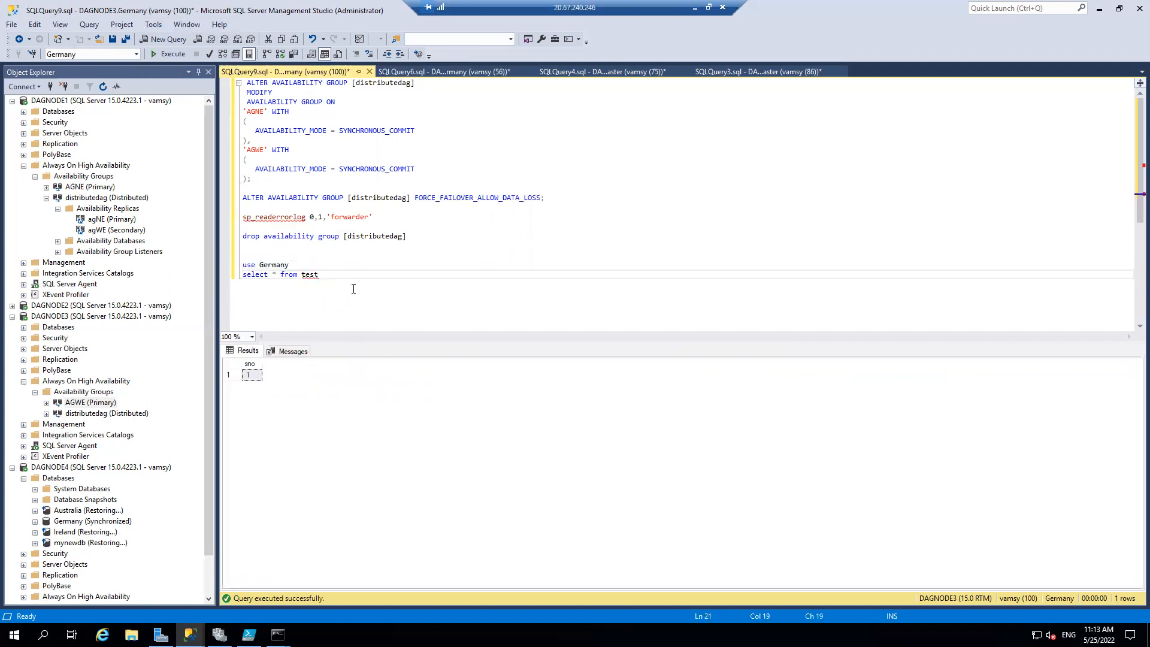
{"action": "key", "text": "Return"}
{"action": "key", "text": "ctrl+v"}
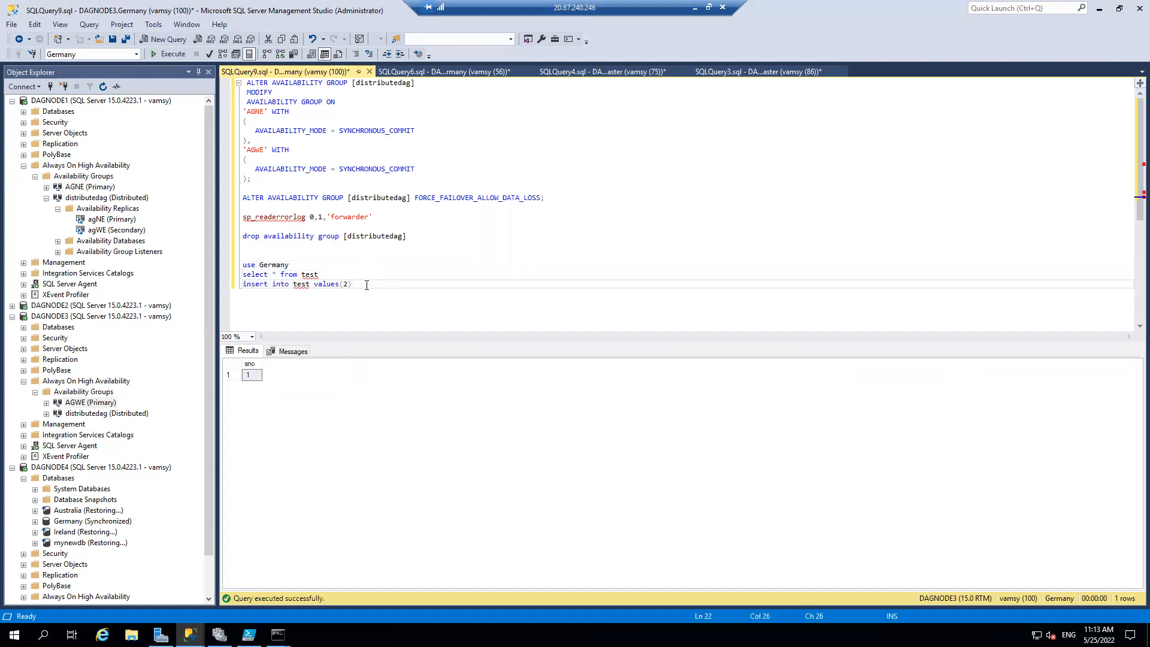
{"action": "left_click_drag", "start_coordinate": [362, 284], "coordinate": [232, 284]}
{"action": "key", "text": "F5"}
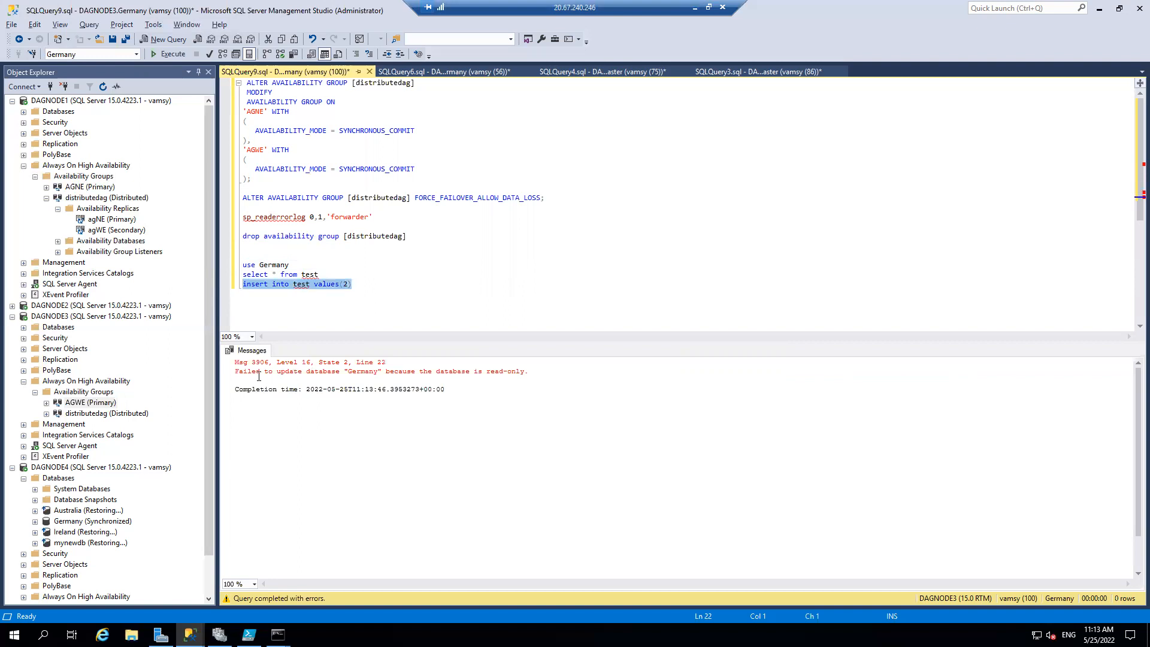
{"action": "left_click_drag", "start_coordinate": [231, 372], "coordinate": [308, 380]}
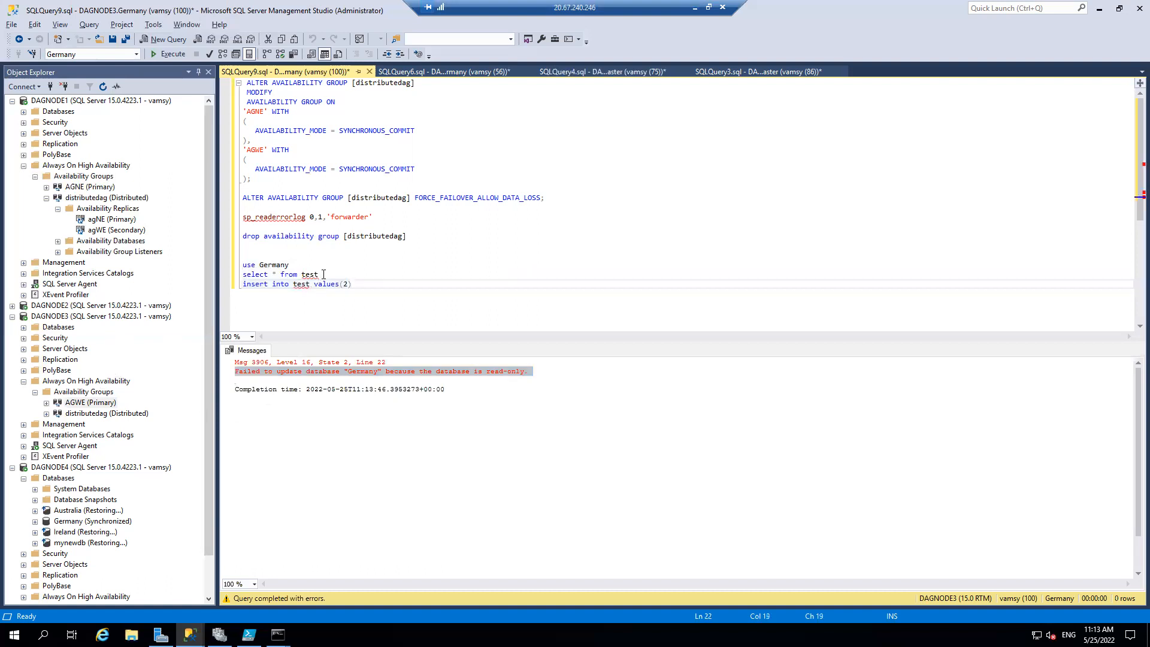
Rerun the select on test and retry the insert of value 2
{"action": "left_click_drag", "start_coordinate": [320, 274], "coordinate": [242, 265]}
{"action": "left_click", "coordinate": [174, 56]}
{"action": "left_click_drag", "start_coordinate": [352, 285], "coordinate": [233, 282]}
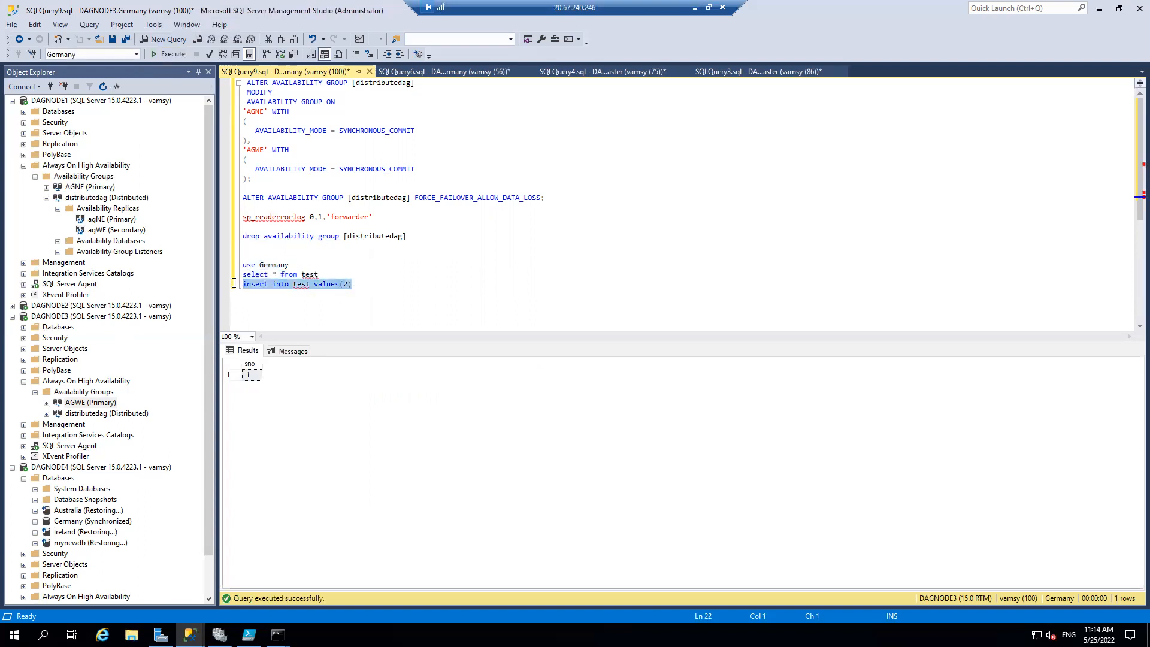
{"action": "left_click", "coordinate": [159, 56]}
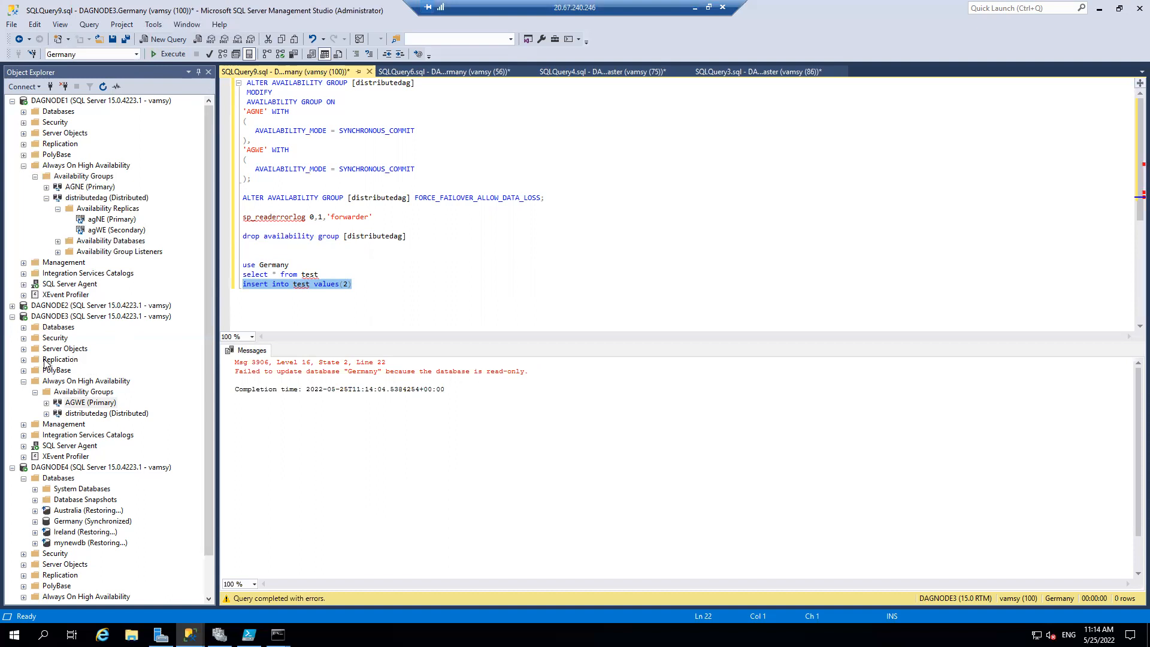
Inspect DAGNODE3's distributedag replicas, with agWE as Secondary, and its database list
{"action": "left_click", "coordinate": [46, 414]}
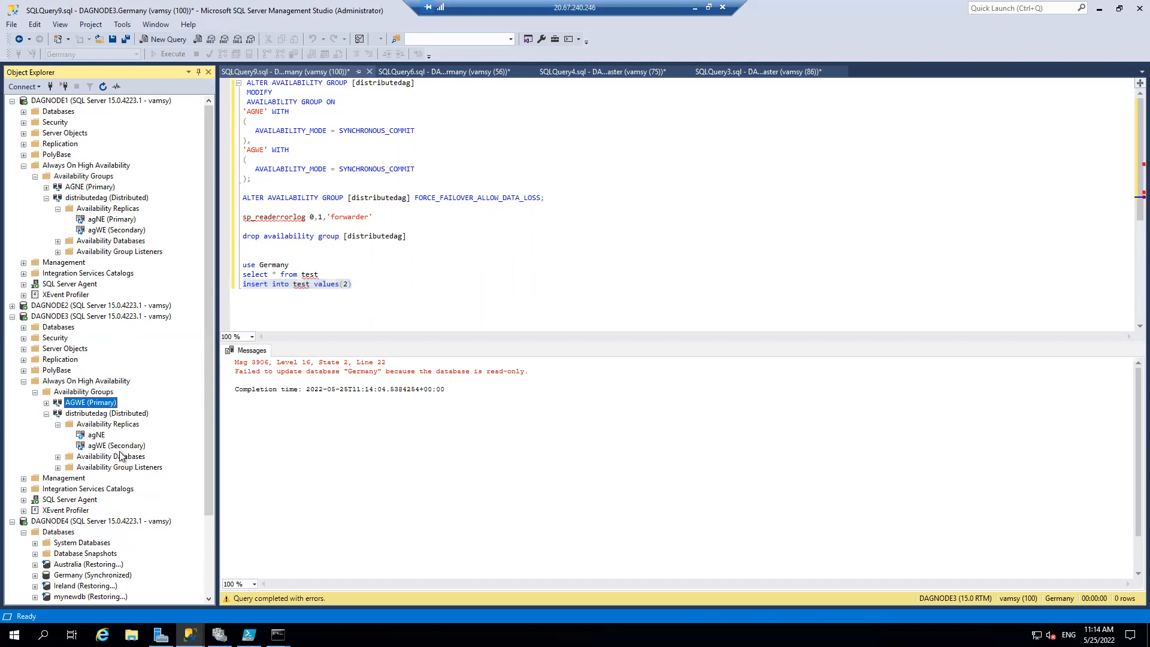
{"action": "left_click", "coordinate": [122, 446]}
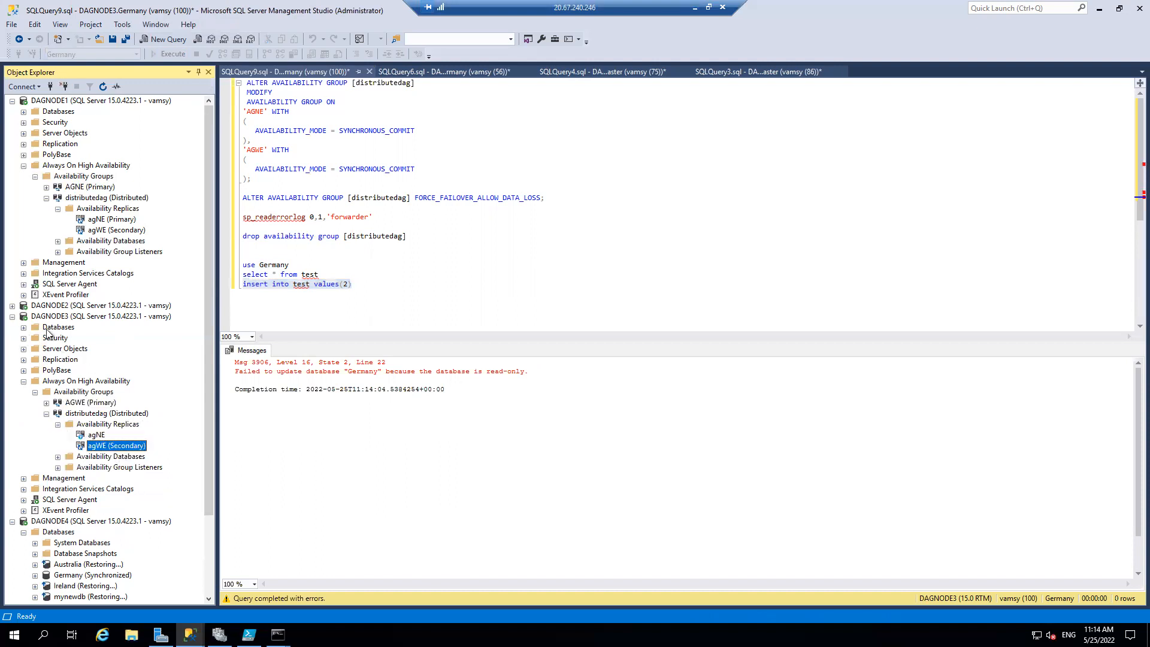
{"action": "left_click", "coordinate": [24, 327]}
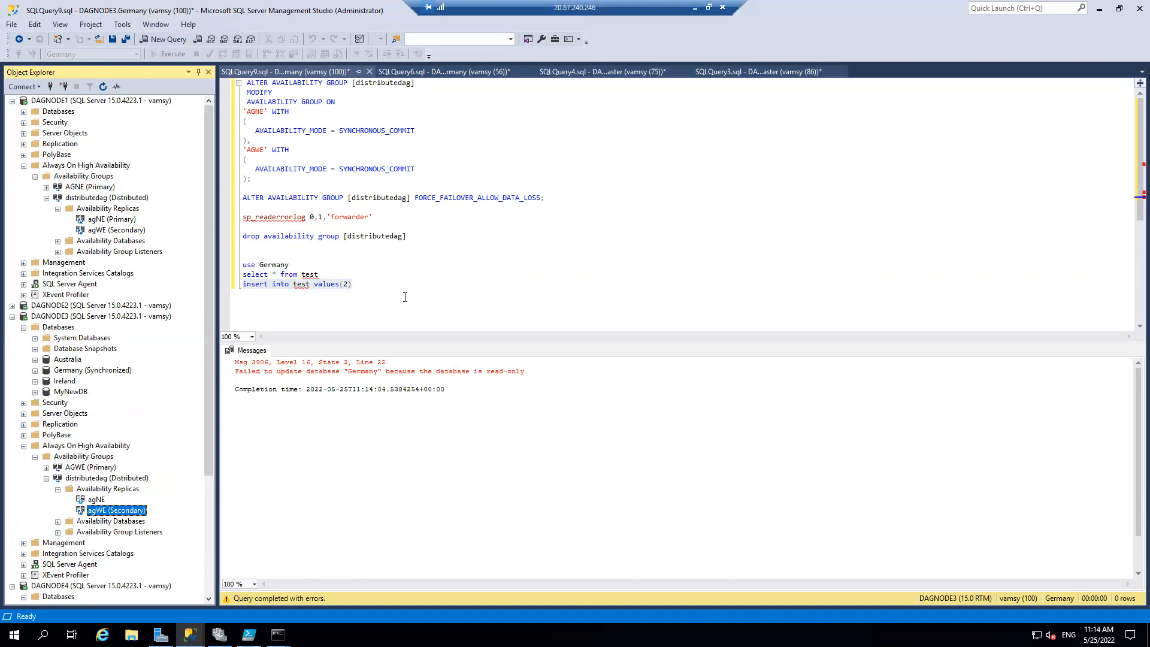
{"action": "left_click", "coordinate": [423, 72]}
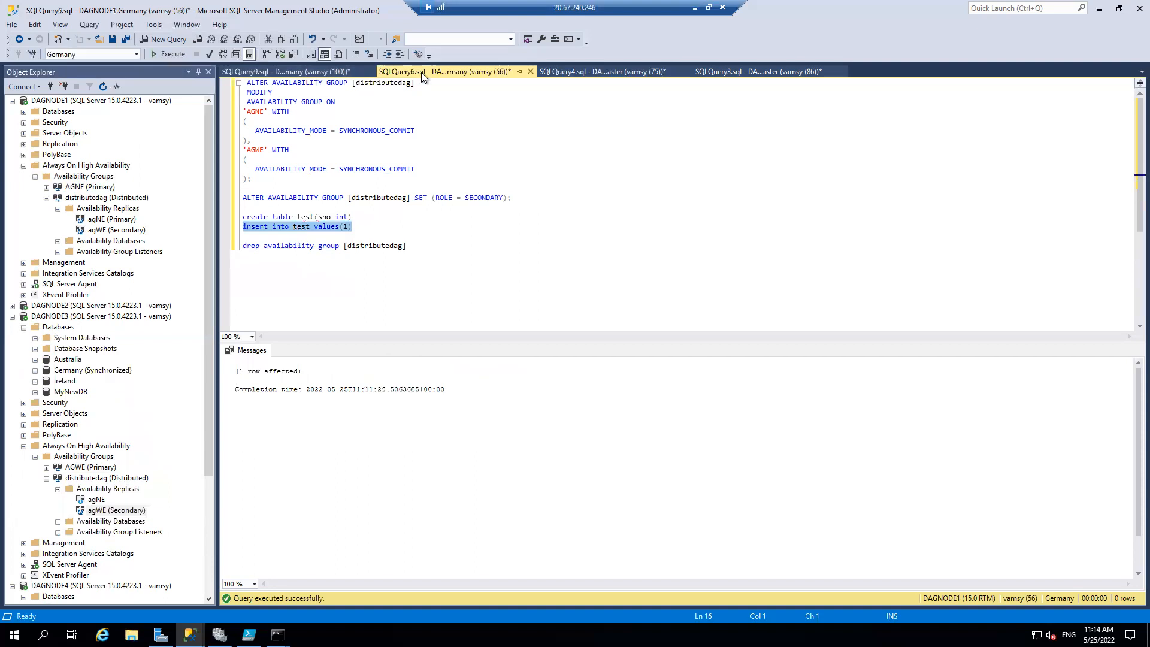
Run the ALTER AVAILABILITY GROUP MODIFY block on DAGNODE1 and switch that query to master
{"action": "left_click", "coordinate": [556, 74]}
{"action": "left_click", "coordinate": [497, 72]}
{"action": "left_click_drag", "start_coordinate": [252, 180], "coordinate": [200, 68]}
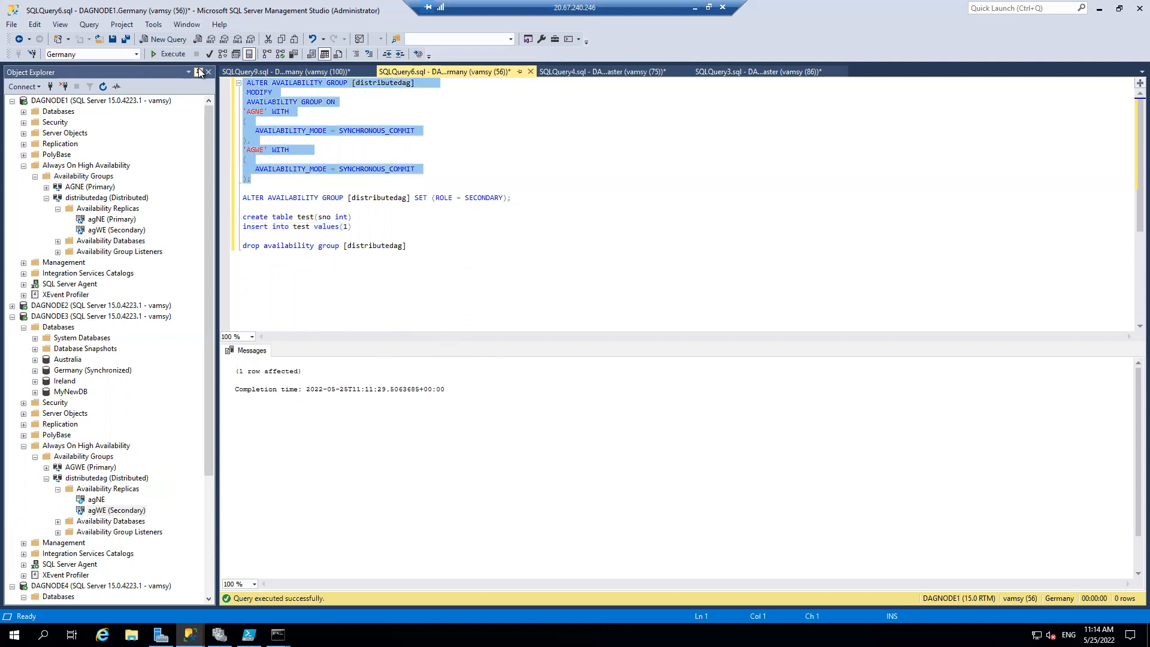
{"action": "key", "text": "F5"}
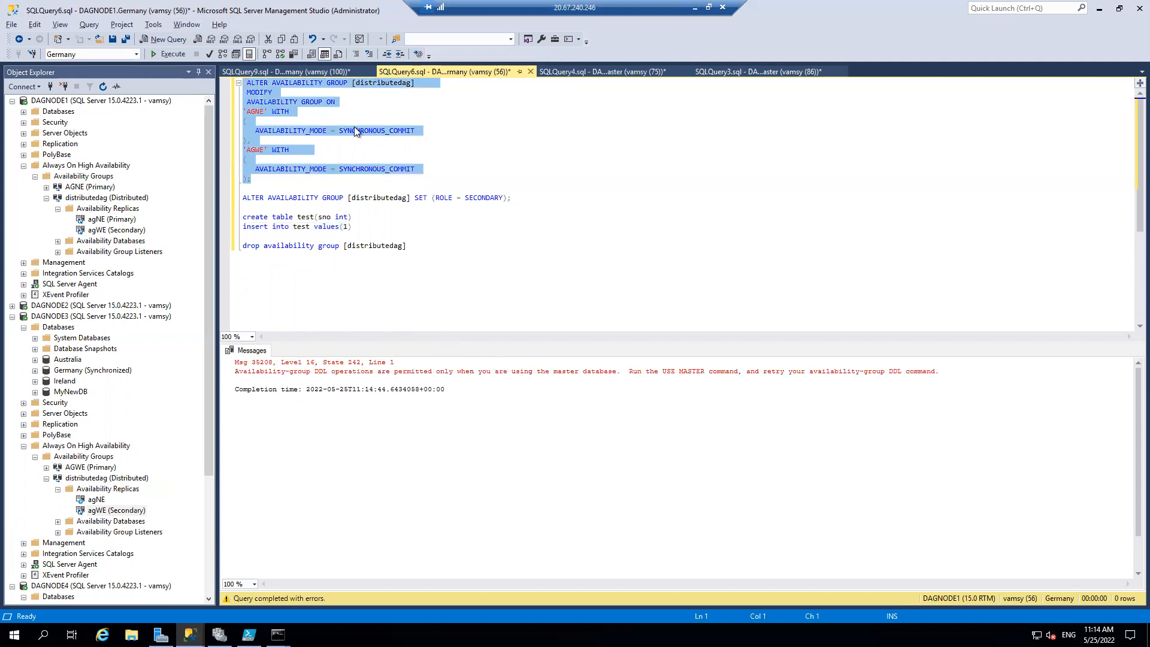
{"action": "left_click", "coordinate": [137, 54]}
{"action": "left_click", "coordinate": [67, 100]}
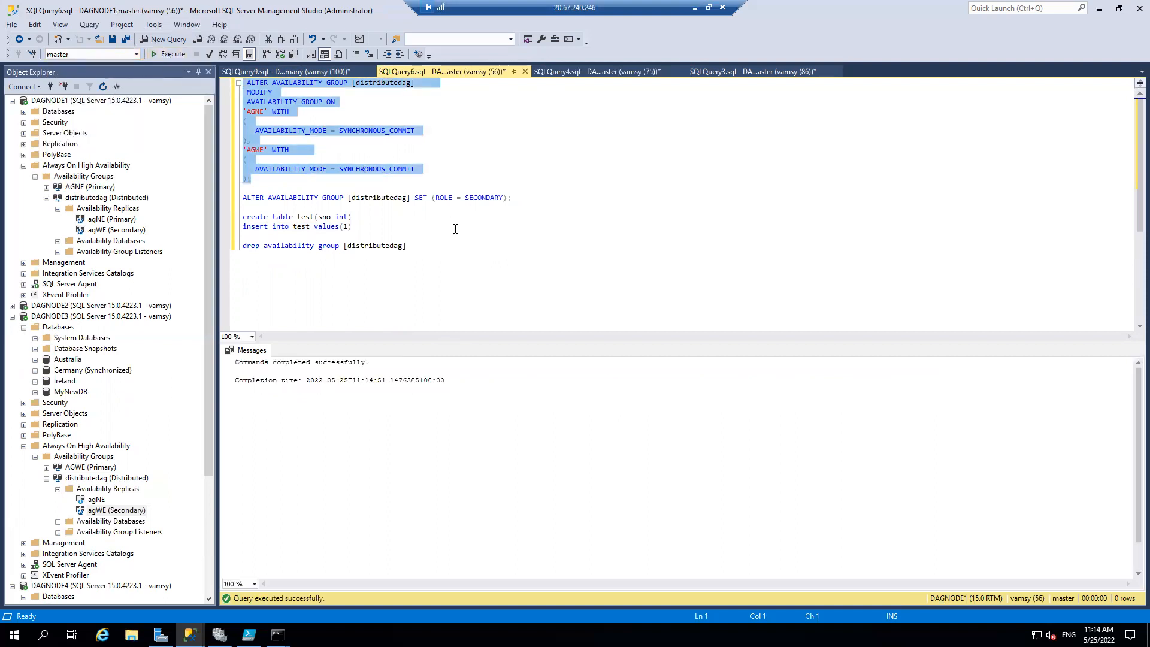
Switch the DAGNODE3 query to master and run its MODIFY block
{"action": "left_click", "coordinate": [331, 71]}
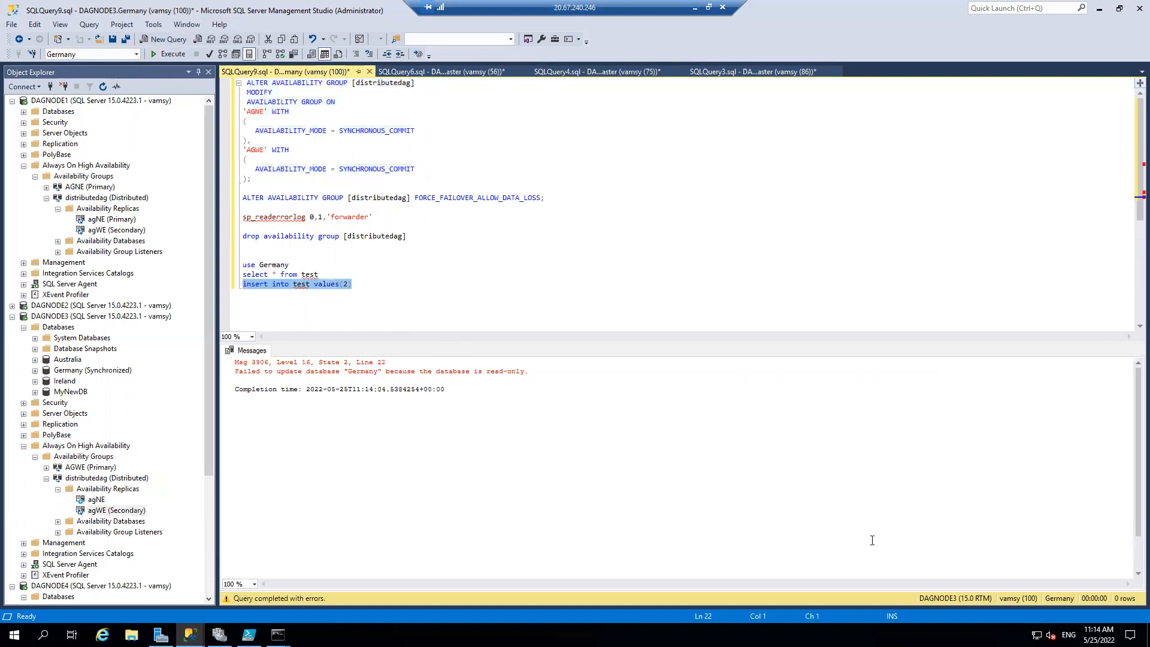
{"action": "left_click", "coordinate": [137, 55]}
{"action": "left_click", "coordinate": [71, 96]}
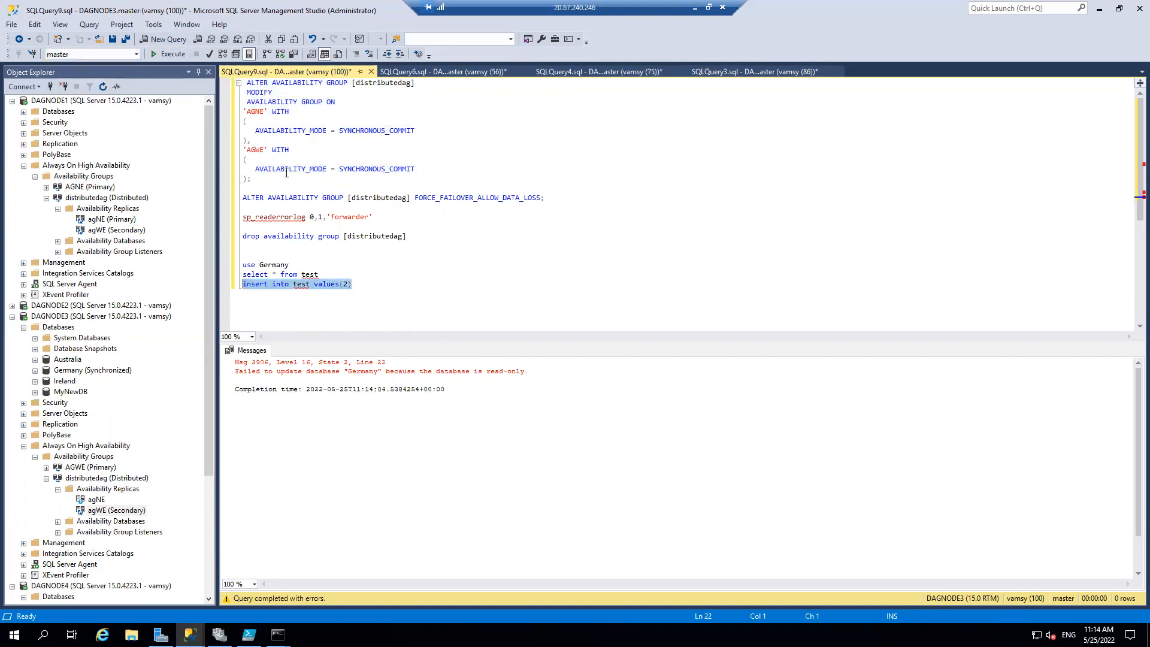
{"action": "left_click_drag", "start_coordinate": [252, 179], "coordinate": [231, 85]}
{"action": "key", "text": "F5"}
Run SET (ROLE = SECONDARY) on DAGNODE1's distributedag
{"action": "left_click", "coordinate": [455, 75]}
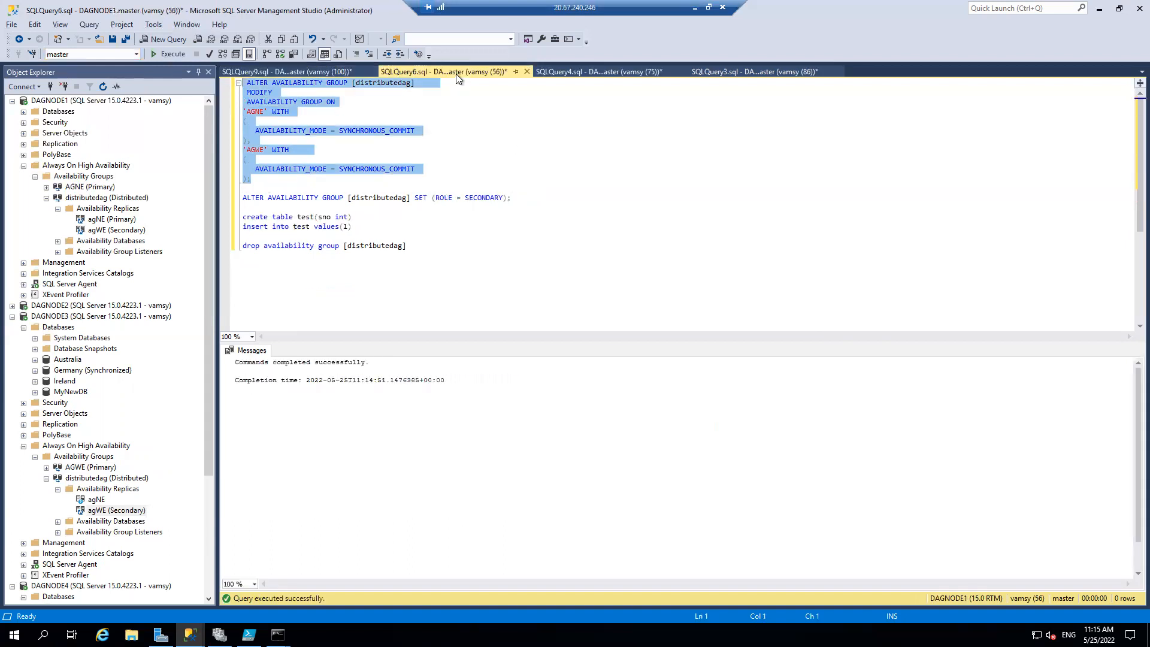
{"action": "left_click_drag", "start_coordinate": [515, 197], "coordinate": [243, 198]}
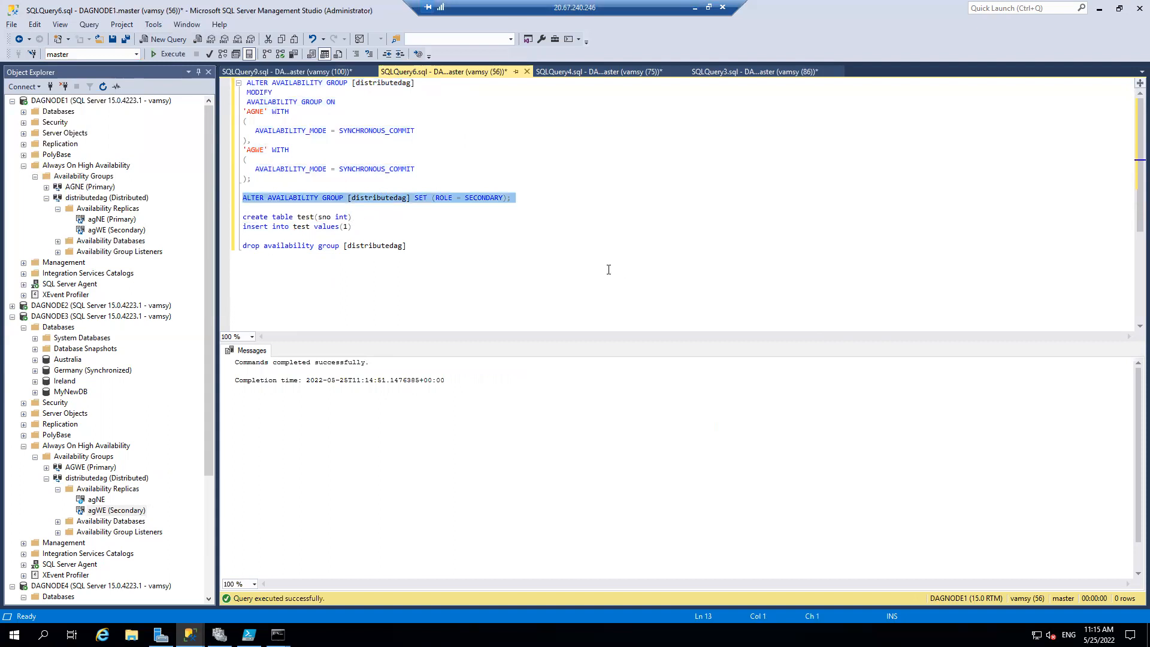
{"action": "key", "text": "F5"}
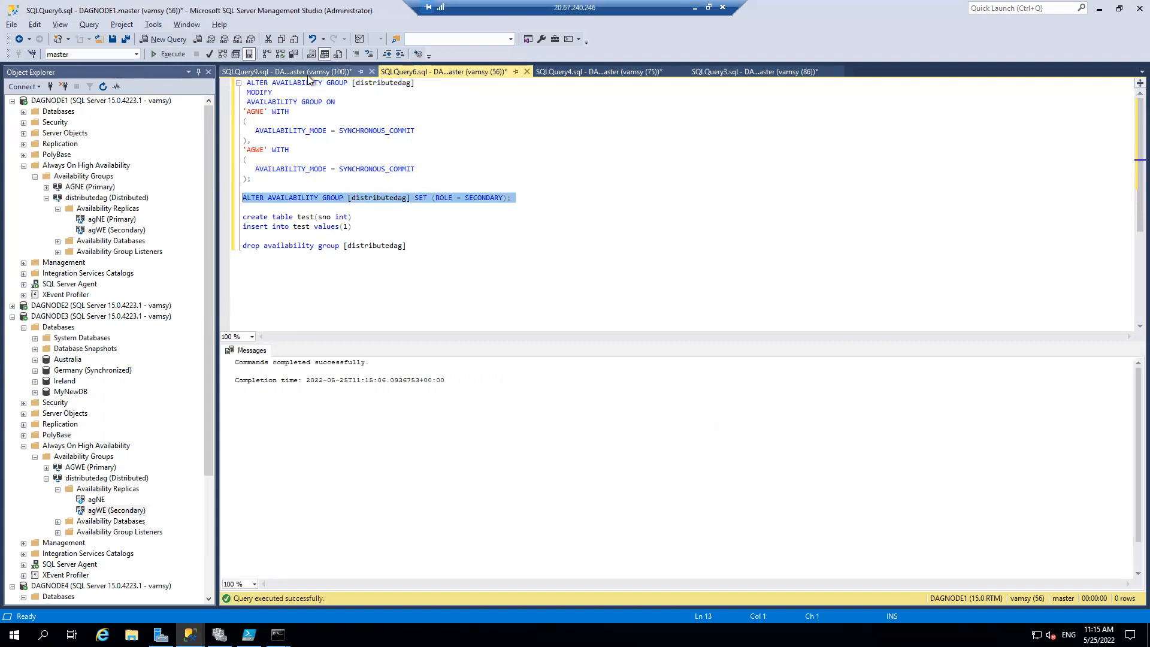
{"action": "left_click", "coordinate": [287, 71]}
{"action": "left_click", "coordinate": [490, 227]}
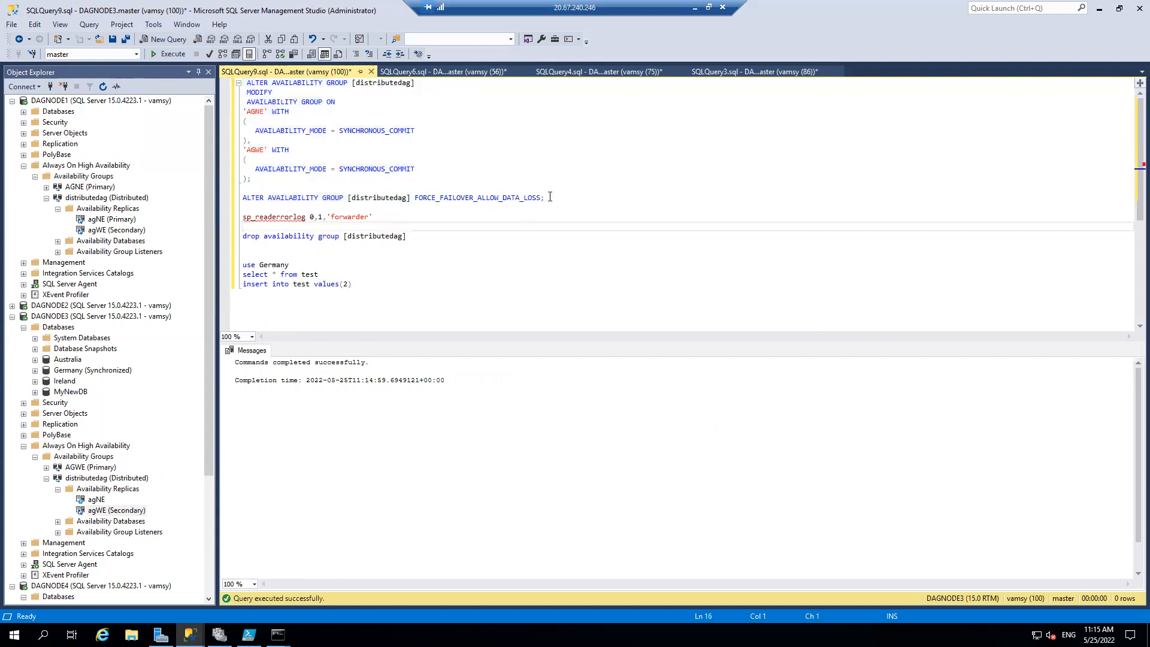
Run the FORCE_FAILOVER_ALLOW_DATA_LOSS statement, then refresh DAGNODE1, DAGNODE2, DAGNODE3 and DAGNODE4
{"action": "left_click_drag", "start_coordinate": [550, 197], "coordinate": [203, 187]}
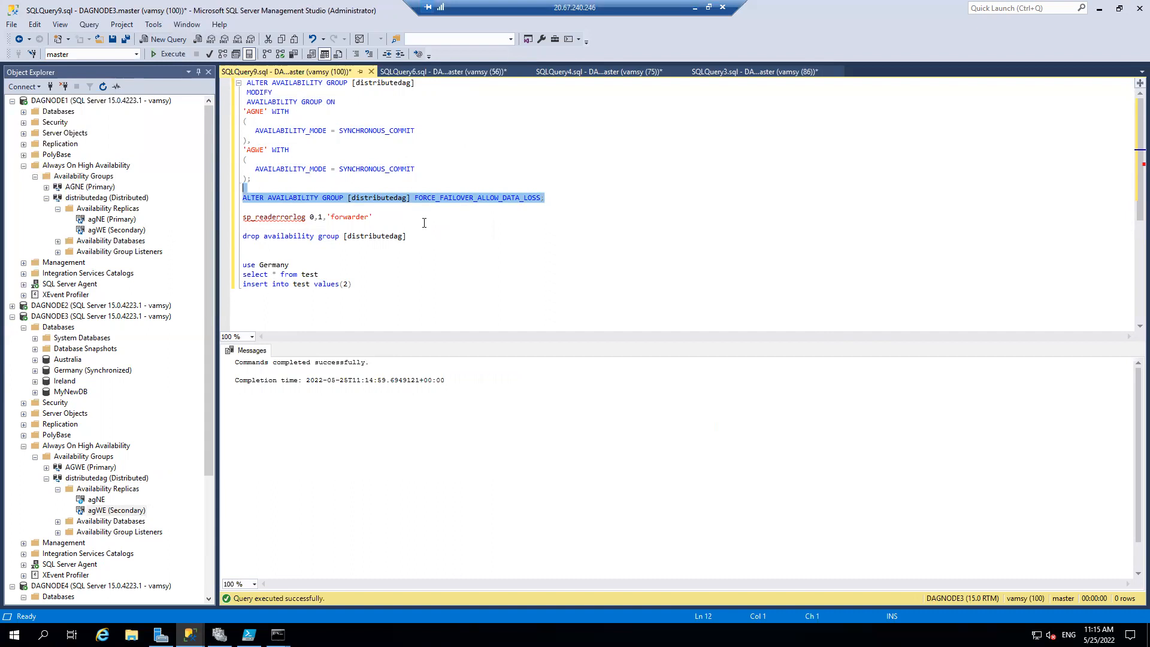
{"action": "key", "text": "F5"}
{"action": "right_click", "coordinate": [65, 102]}
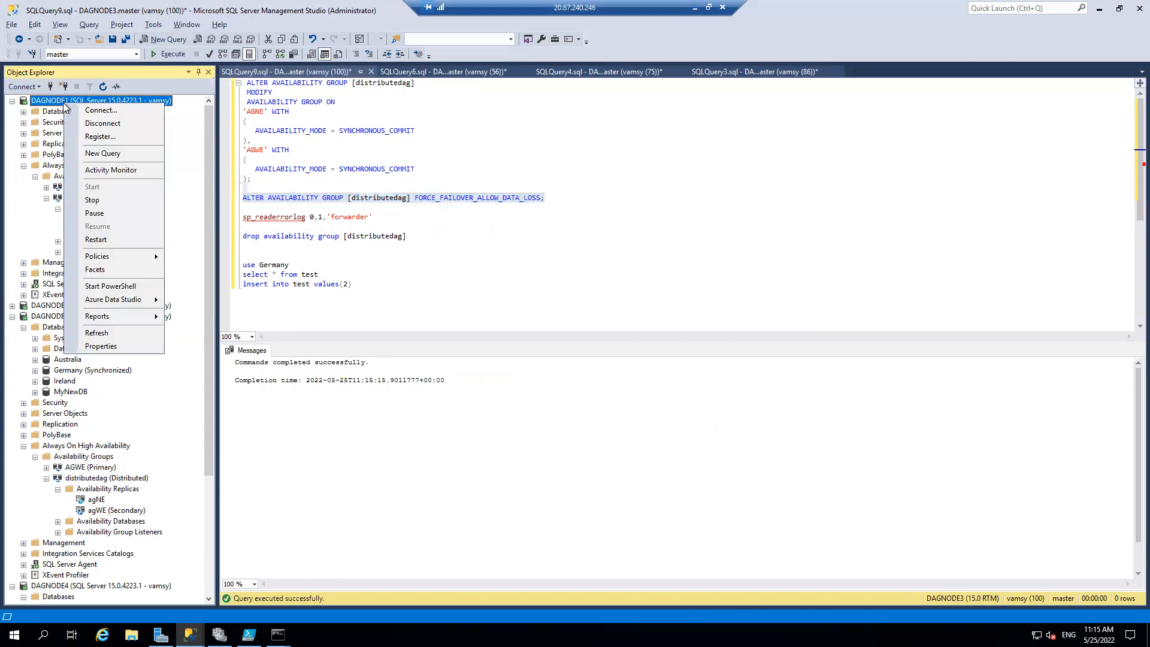
{"action": "left_click", "coordinate": [97, 332]}
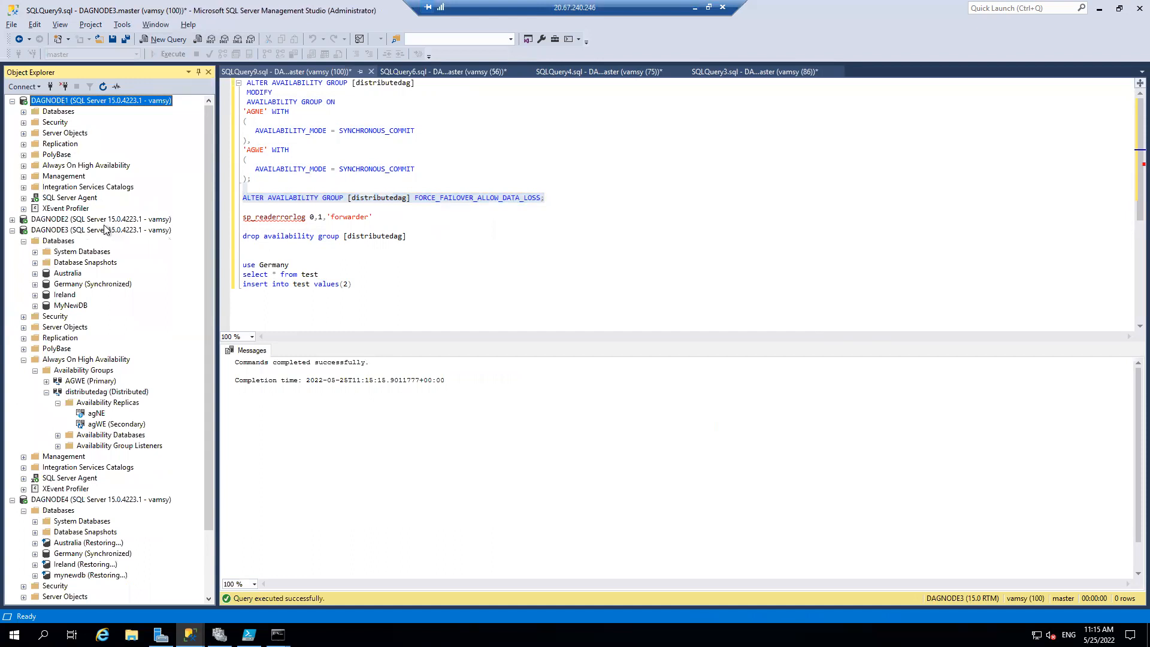
{"action": "right_click", "coordinate": [105, 223]}
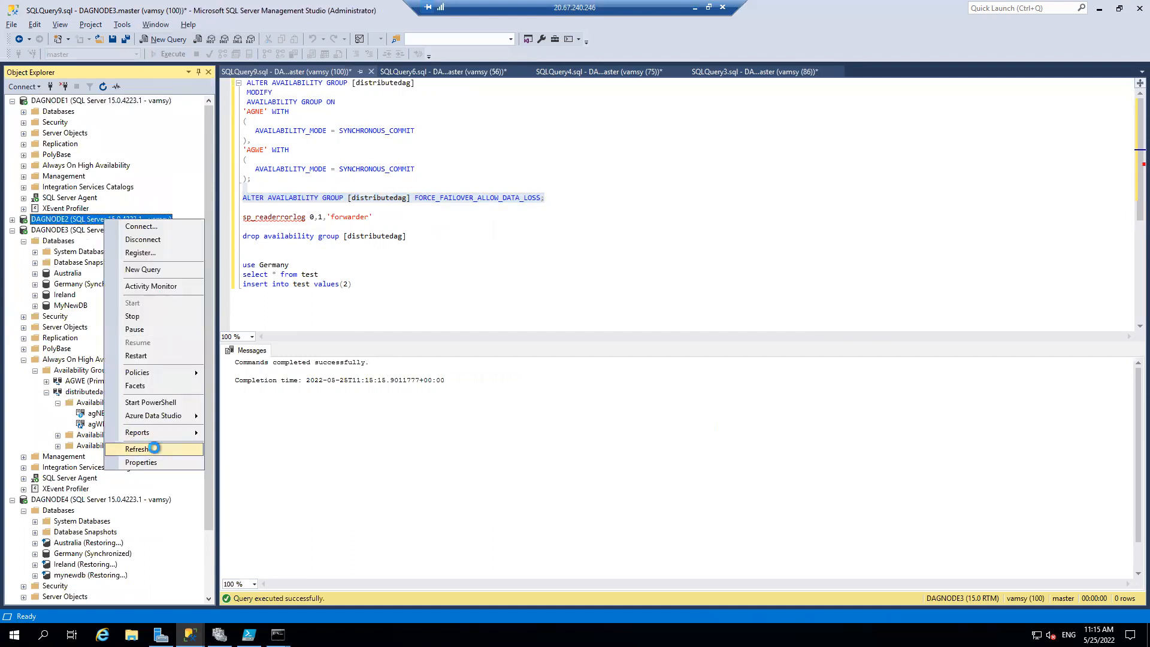
{"action": "left_click", "coordinate": [150, 450]}
{"action": "left_click", "coordinate": [12, 101]}
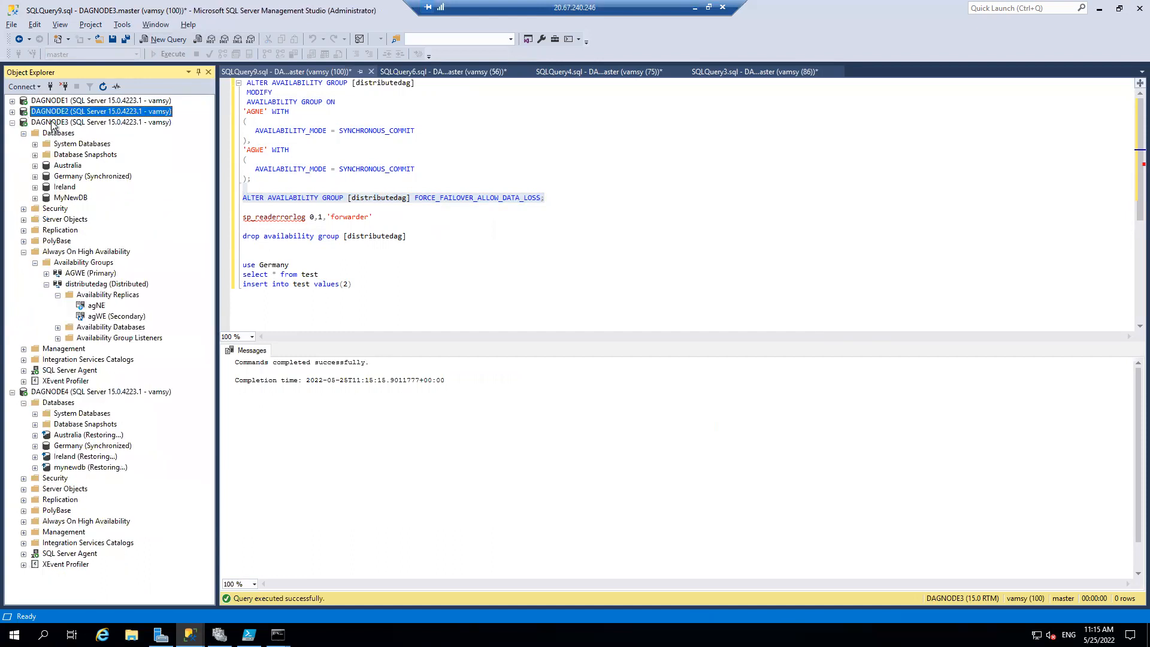
{"action": "right_click", "coordinate": [83, 123]}
{"action": "left_click", "coordinate": [141, 353]}
{"action": "left_click", "coordinate": [12, 122]}
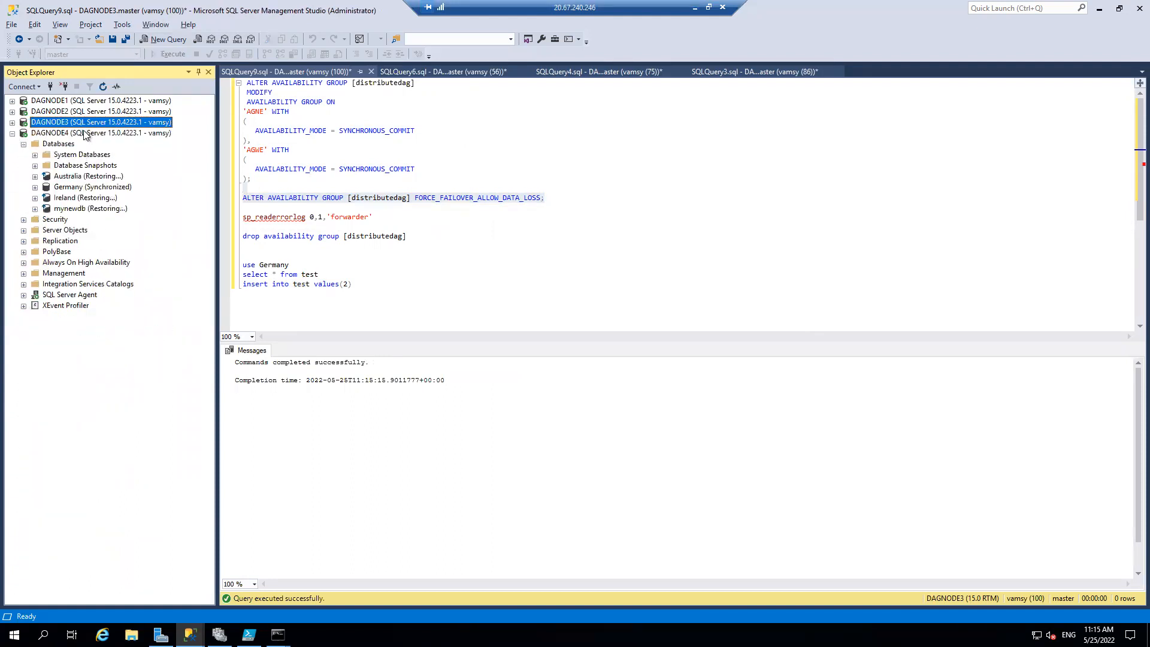
{"action": "right_click", "coordinate": [85, 132]}
{"action": "left_click", "coordinate": [136, 362]}
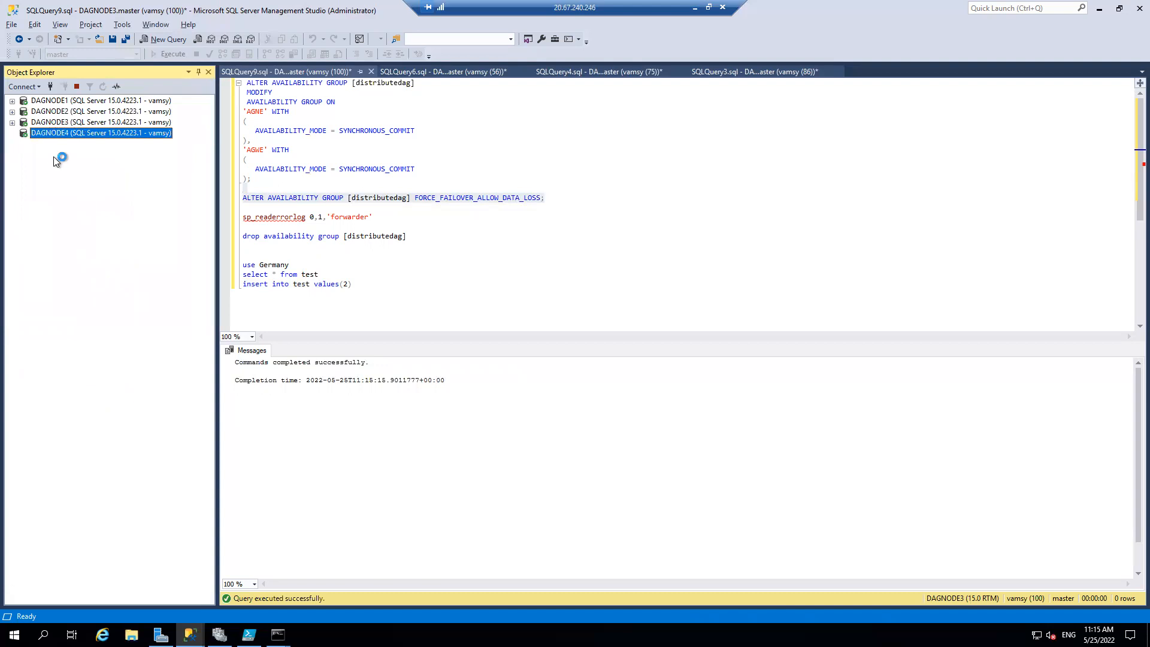
Open DAGNODE3's distributedag availability replicas and confirm agWE is Primary and agNE is Secondary
{"action": "left_click", "coordinate": [12, 123]}
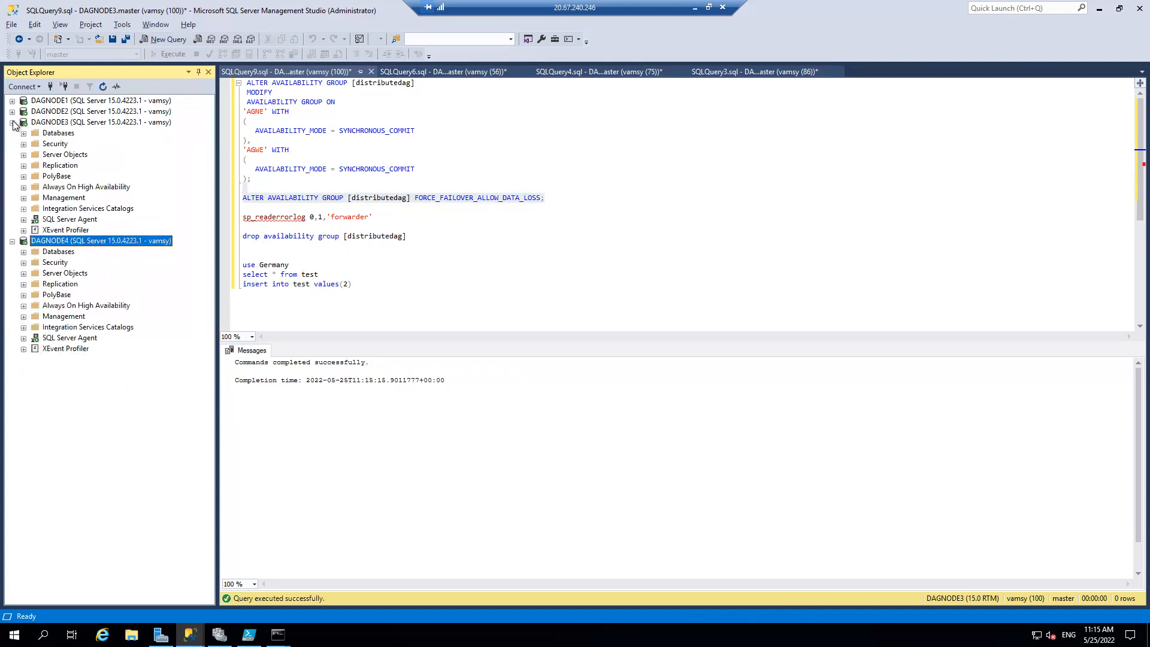
{"action": "left_click", "coordinate": [24, 187]}
{"action": "left_click", "coordinate": [35, 197]}
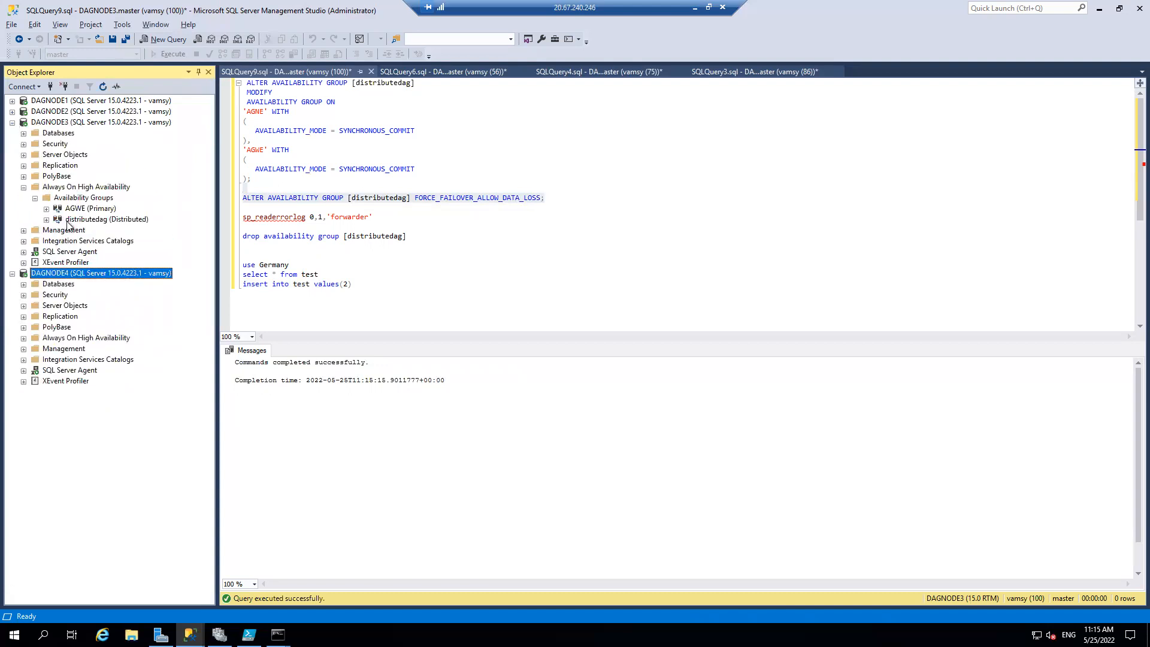
{"action": "left_click", "coordinate": [46, 219]}
{"action": "left_click", "coordinate": [58, 230]}
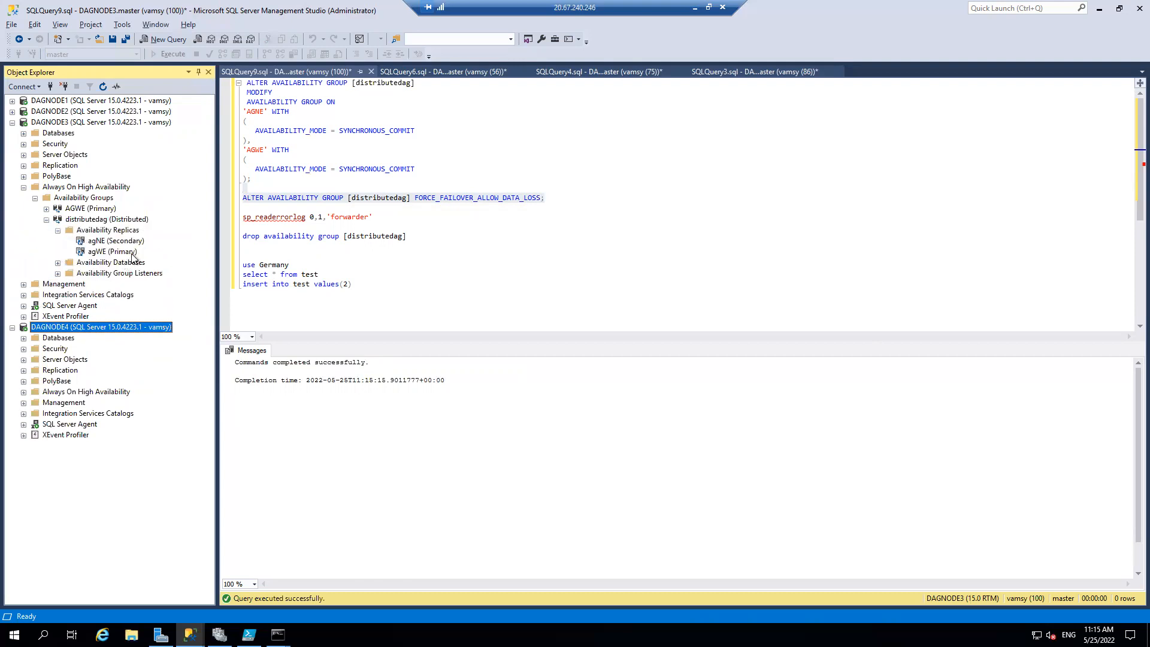
{"action": "left_click", "coordinate": [132, 252]}
{"action": "left_click", "coordinate": [132, 244]}
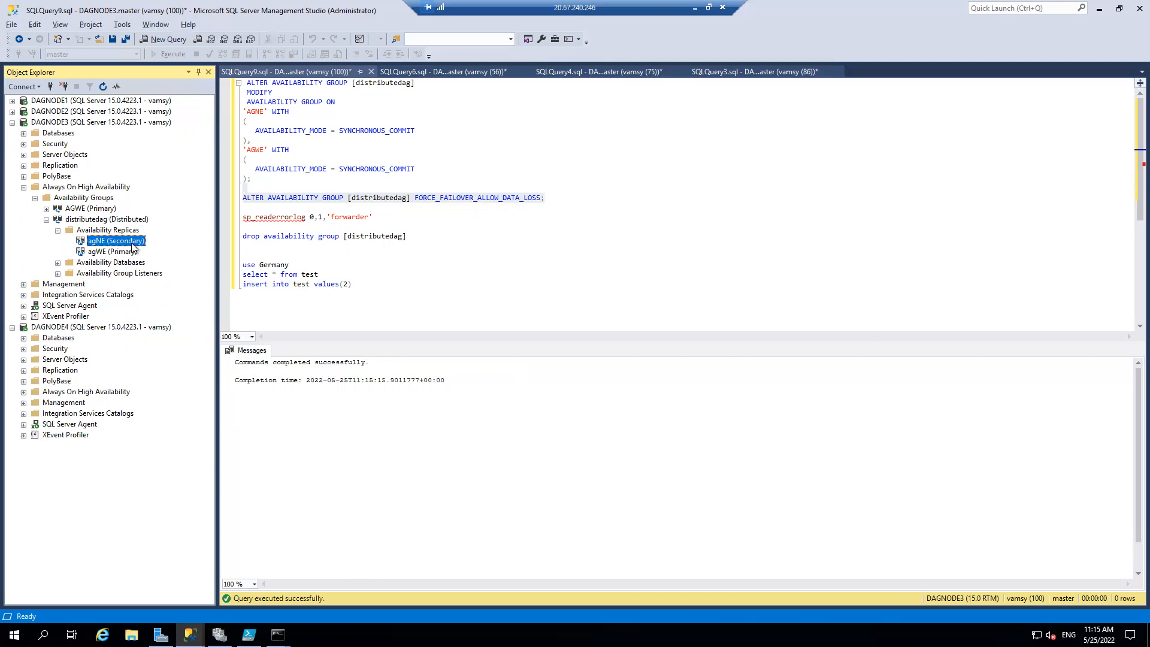
{"action": "left_click", "coordinate": [12, 122]}
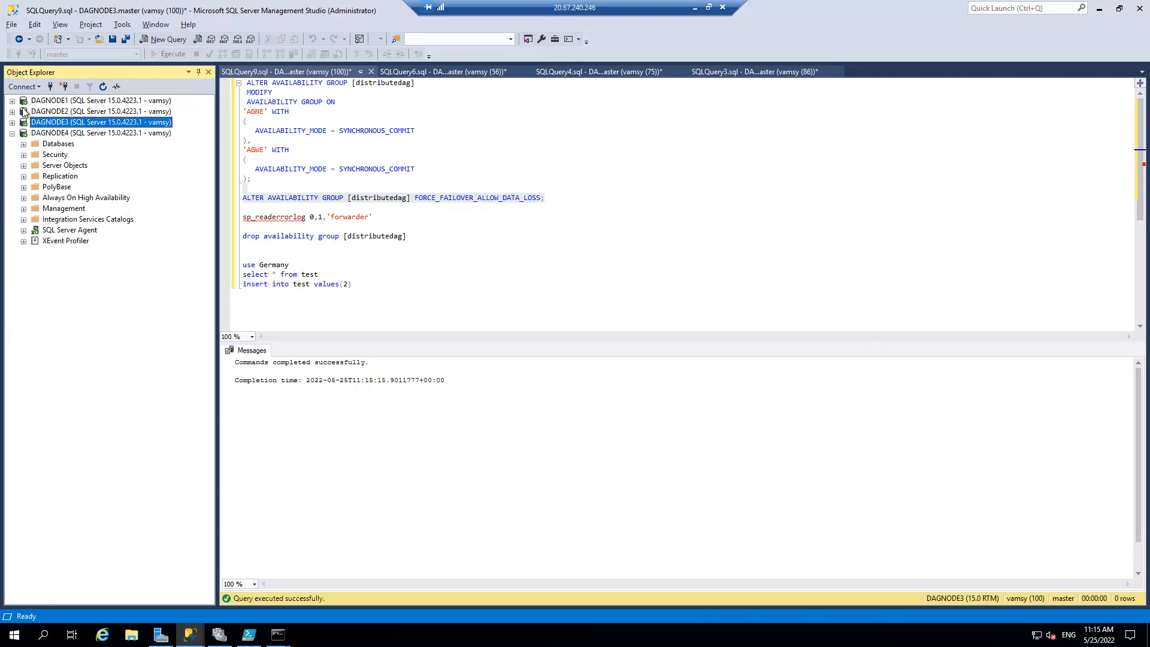
Expand and refresh the DAGNODE1 server
{"action": "left_click", "coordinate": [12, 100]}
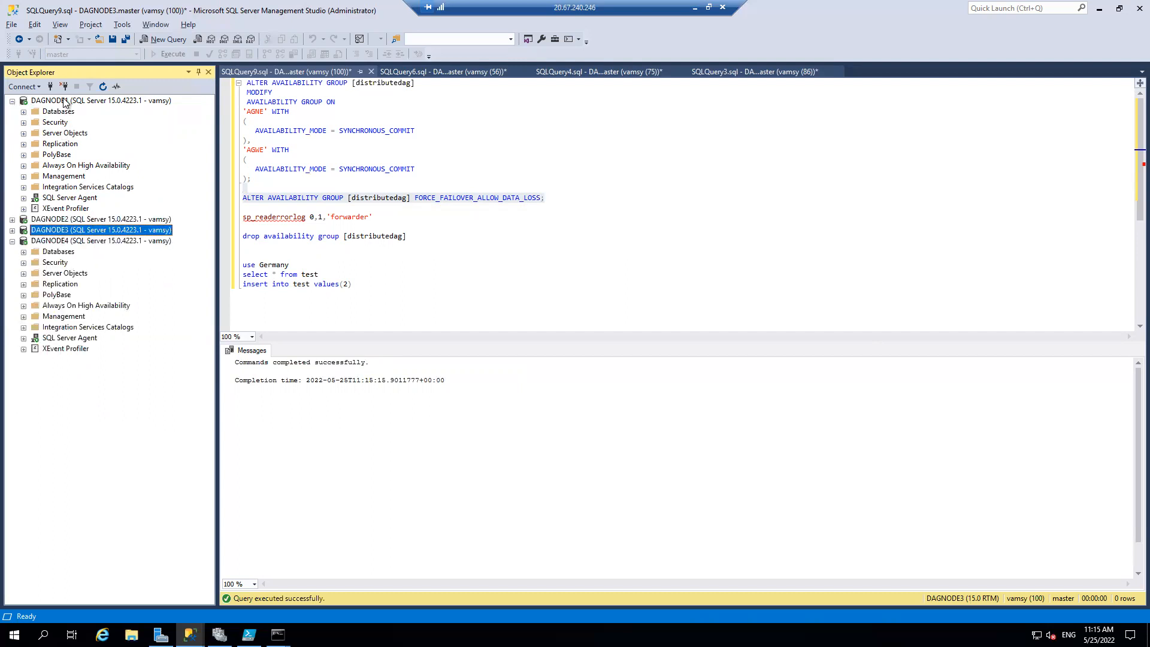
{"action": "right_click", "coordinate": [66, 100]}
{"action": "left_click", "coordinate": [113, 326]}
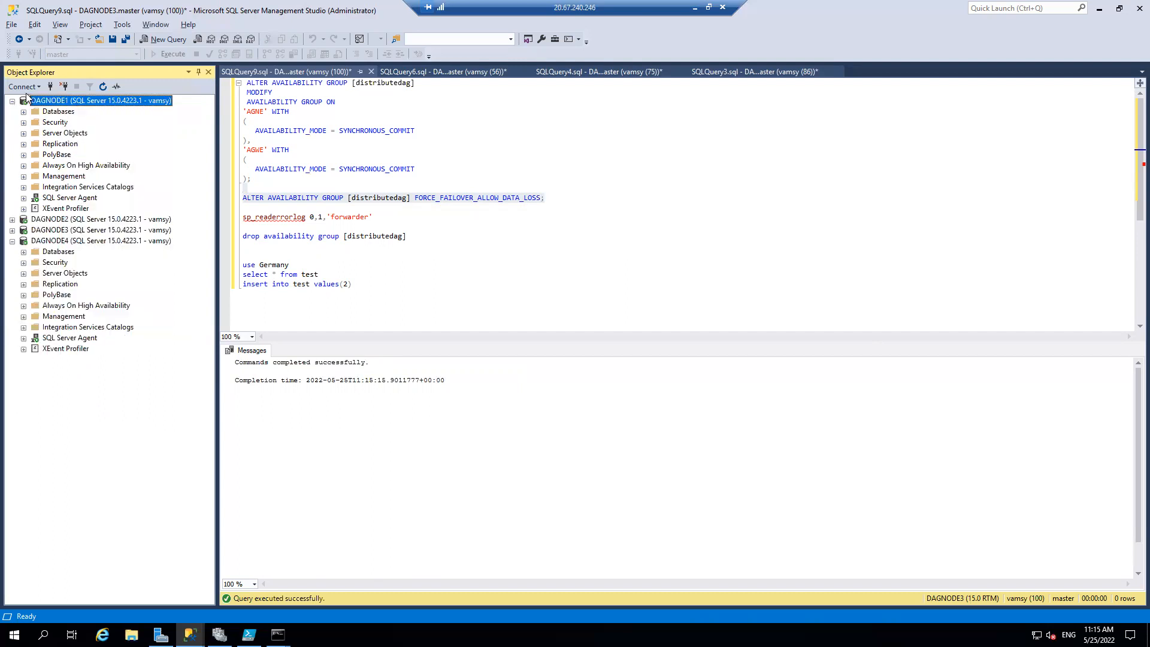
In the DAGNODE3 script, run the insert into test values(2) statement on its own
{"action": "left_click", "coordinate": [350, 308]}
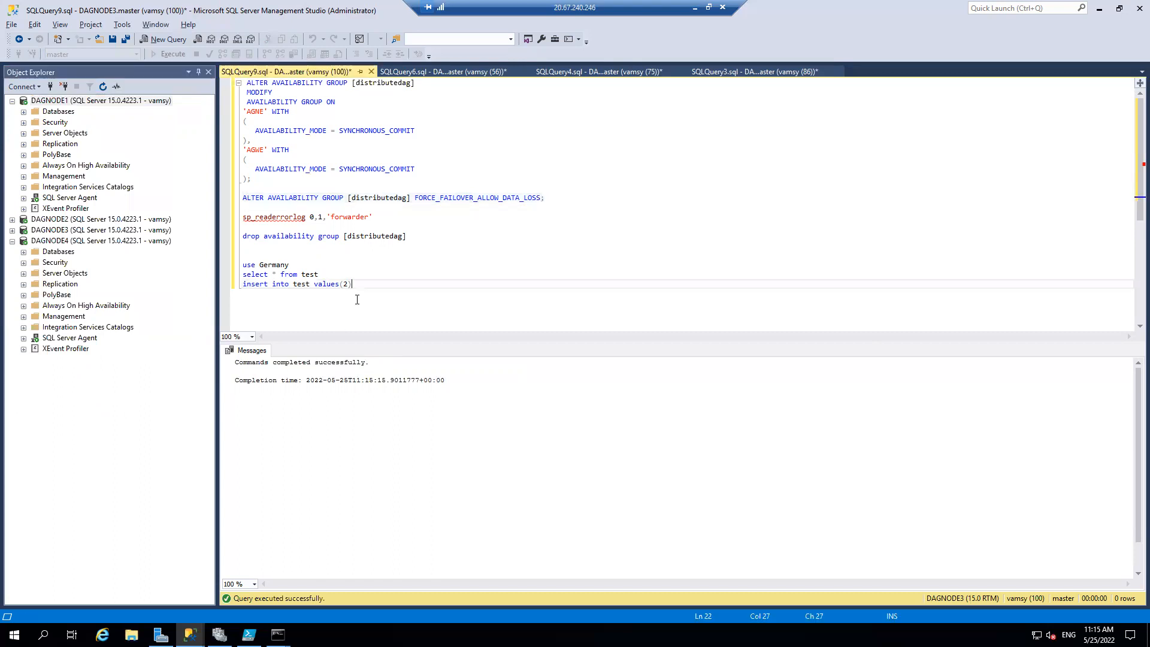
{"action": "left_click_drag", "start_coordinate": [354, 285], "coordinate": [232, 282]}
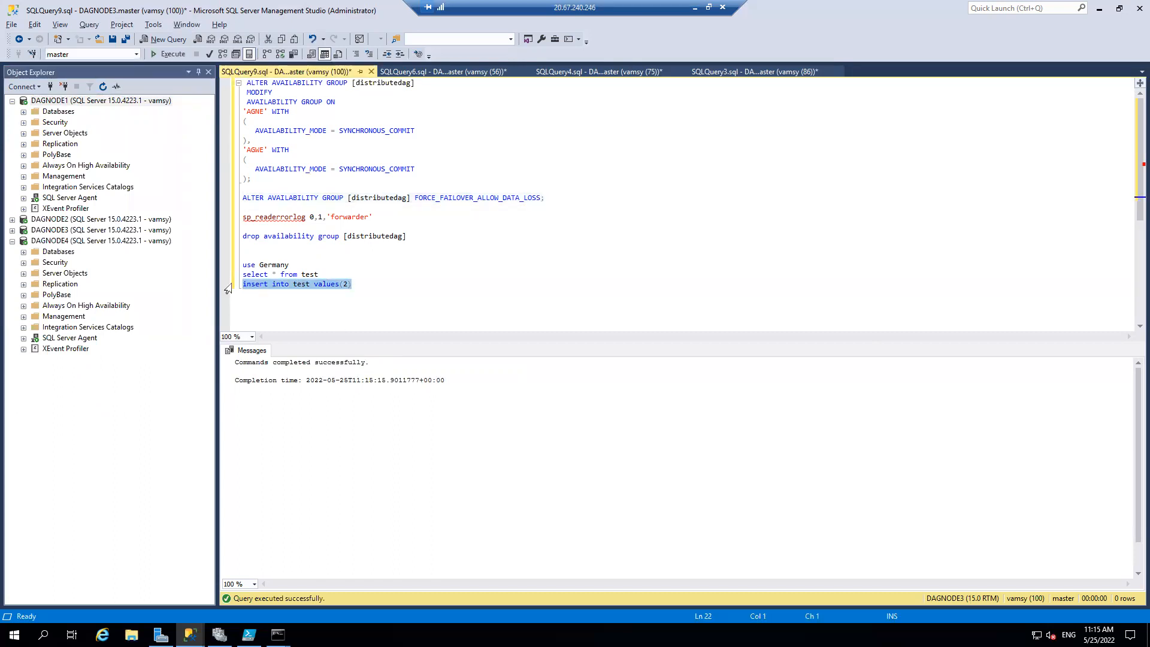
{"action": "left_click", "coordinate": [352, 284]}
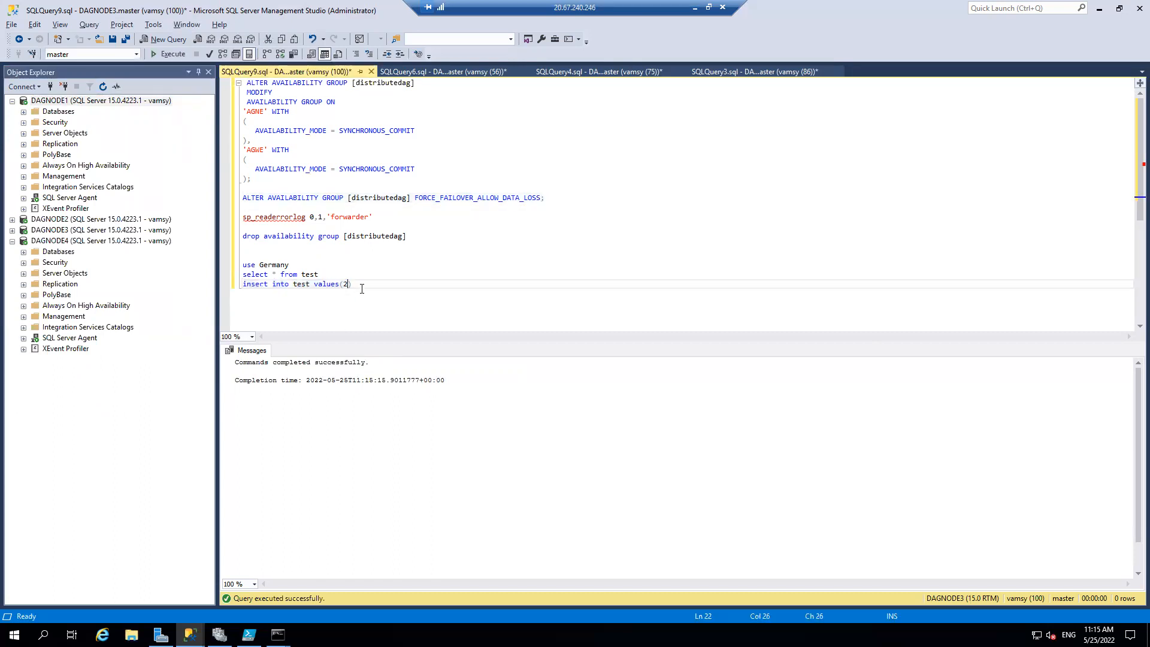
{"action": "left_click", "coordinate": [255, 277], "text": "shift"}
{"action": "left_click", "coordinate": [236, 290], "text": "shift"}
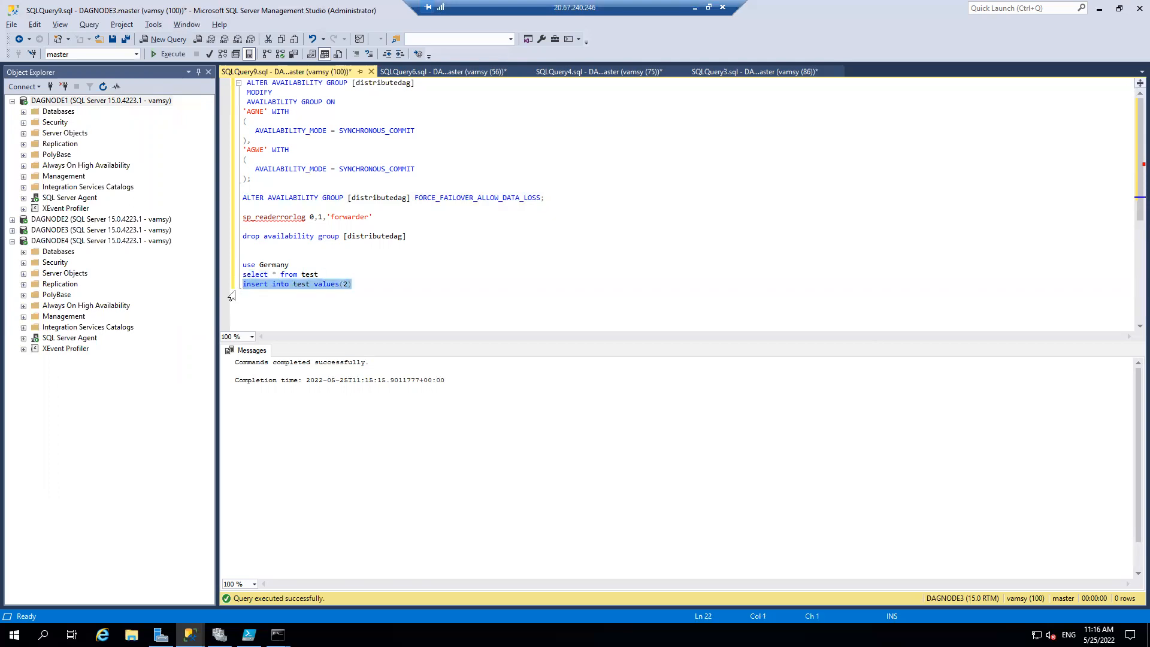
{"action": "key", "text": "F5"}
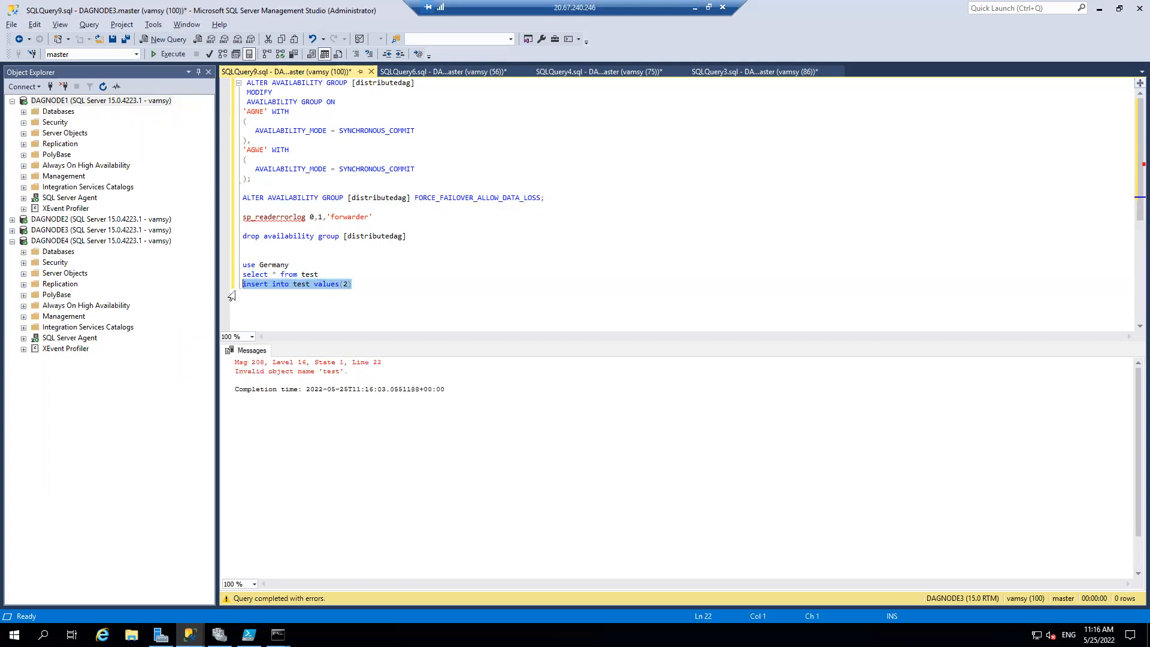
{"action": "left_click", "coordinate": [293, 284]}
Run use Germany through the insert, then select * from test showing rows 1 and 2
{"action": "left_click_drag", "start_coordinate": [362, 285], "coordinate": [242, 255]}
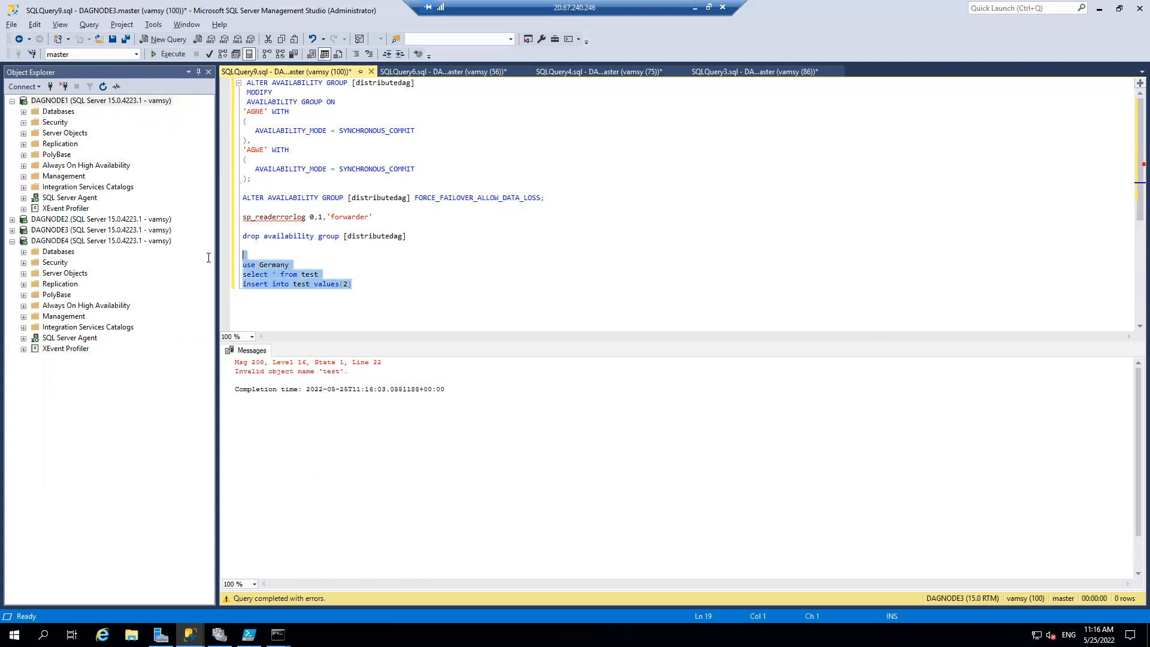
{"action": "key", "text": "F5"}
{"action": "left_click_drag", "start_coordinate": [327, 283], "coordinate": [232, 276]}
{"action": "left_click_drag", "start_coordinate": [324, 277], "coordinate": [237, 279]}
{"action": "key", "text": "F5"}
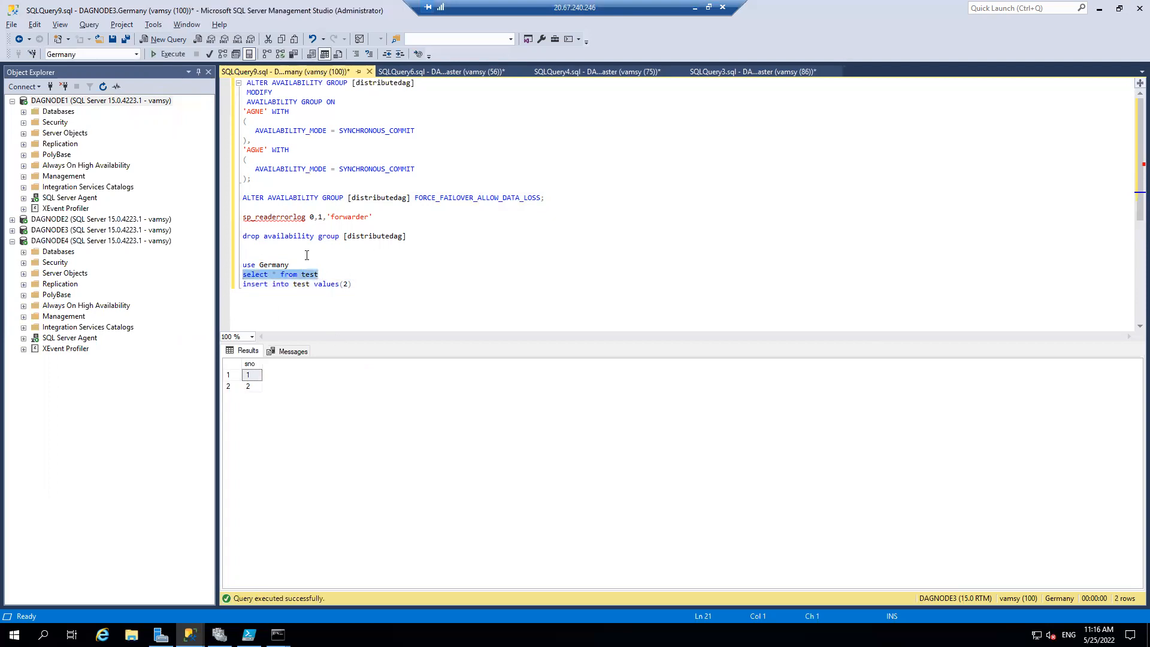
{"action": "left_click", "coordinate": [437, 73]}
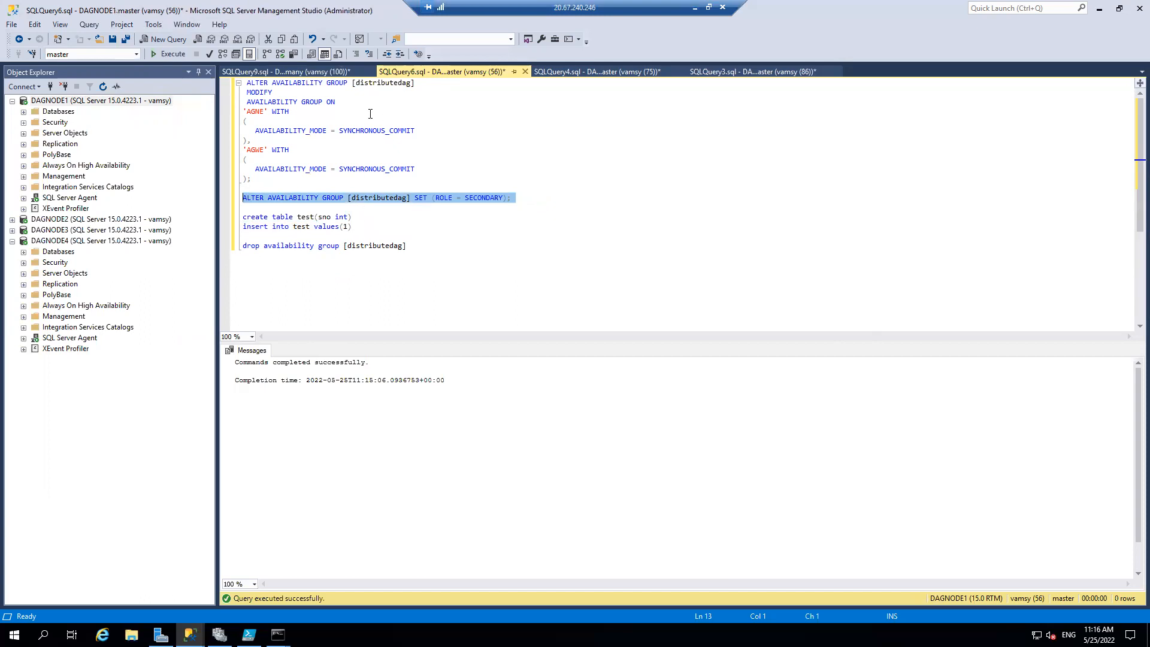
Copy the select * from test query into the DAGNODE1 script below the values(1) insert
{"action": "left_click", "coordinate": [319, 72]}
{"action": "right_click", "coordinate": [312, 280]}
{"action": "left_click", "coordinate": [351, 300]}
{"action": "left_click", "coordinate": [453, 73]}
{"action": "left_click", "coordinate": [364, 228]}
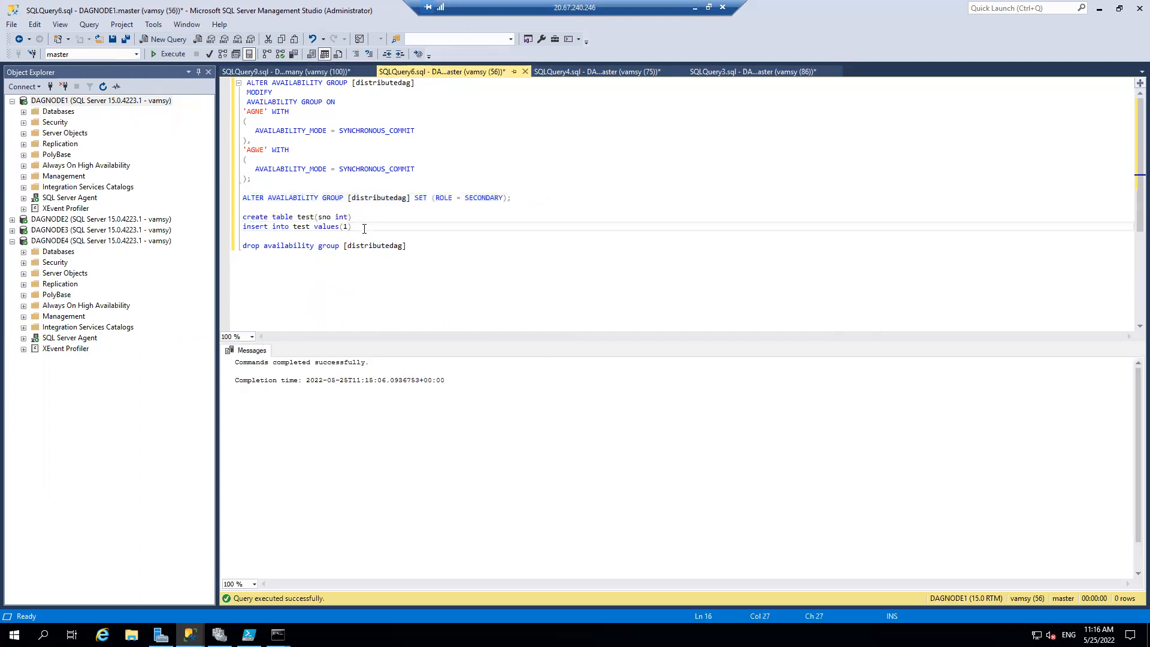
{"action": "key", "text": "Return"}
{"action": "key", "text": "ctrl+v"}
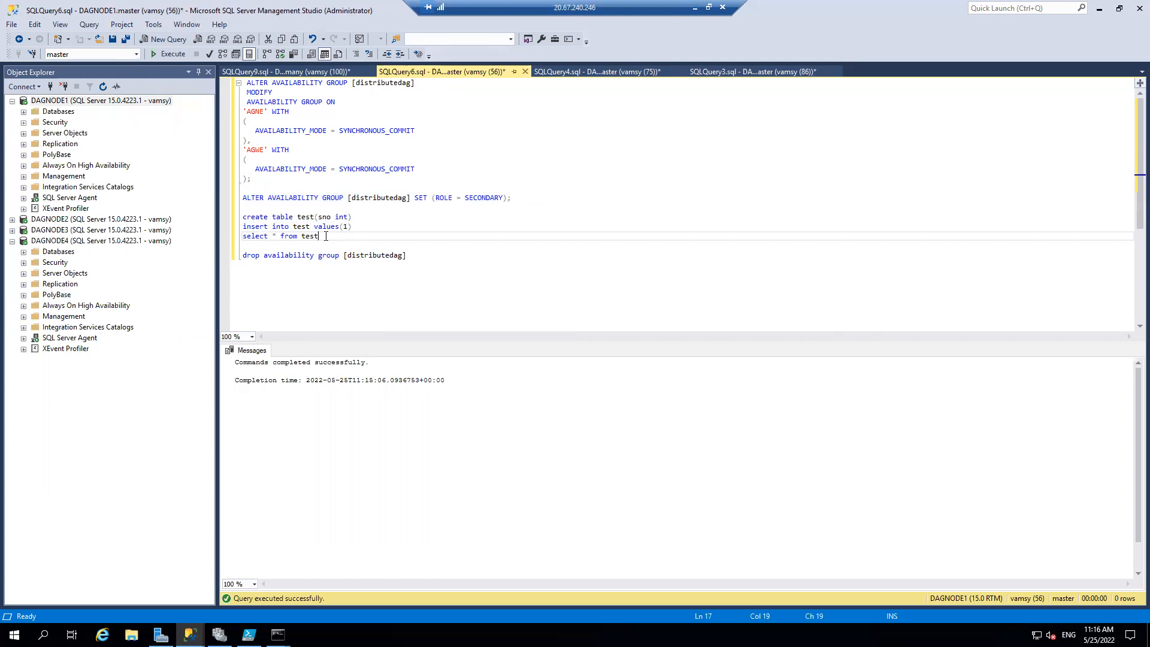
Switch the DAGNODE1 script's database to Germany and run select * from test
{"action": "left_click_drag", "start_coordinate": [318, 236], "coordinate": [236, 242]}
{"action": "key", "text": "F5"}
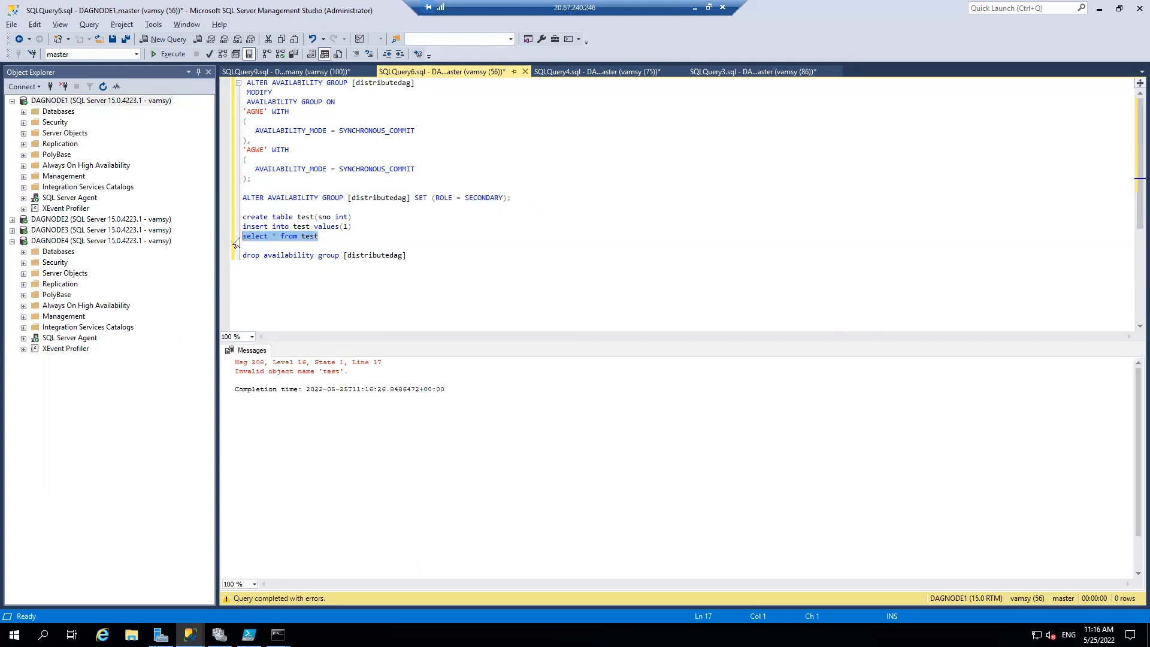
{"action": "left_click", "coordinate": [242, 245]}
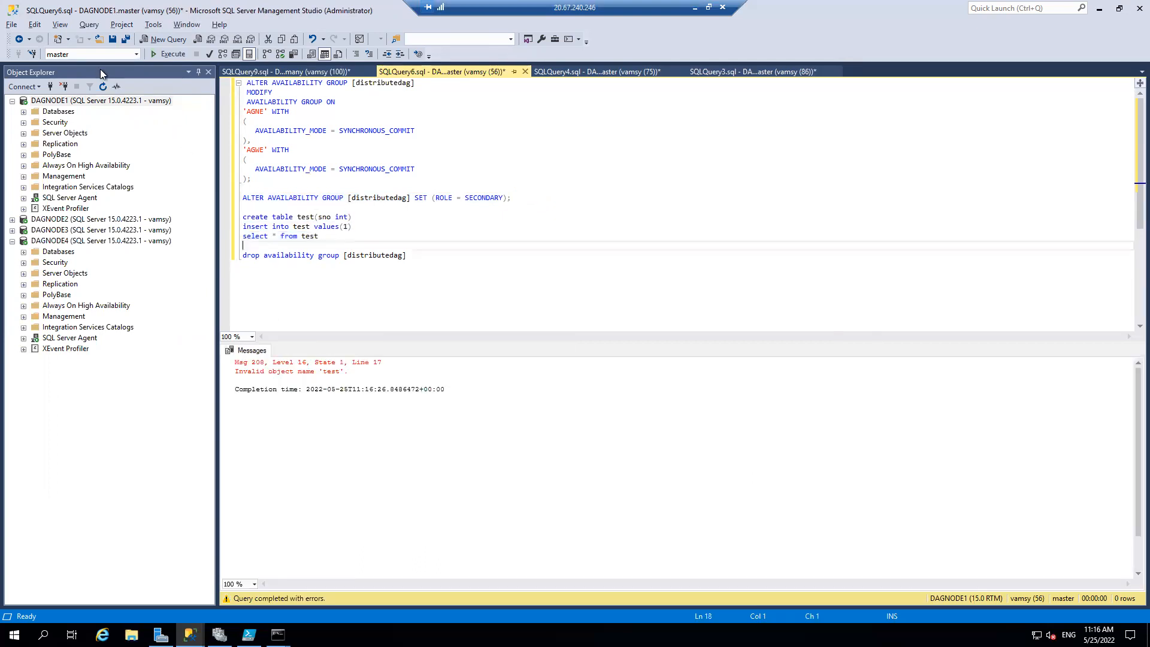
{"action": "left_click", "coordinate": [137, 55]}
{"action": "left_click", "coordinate": [70, 89]}
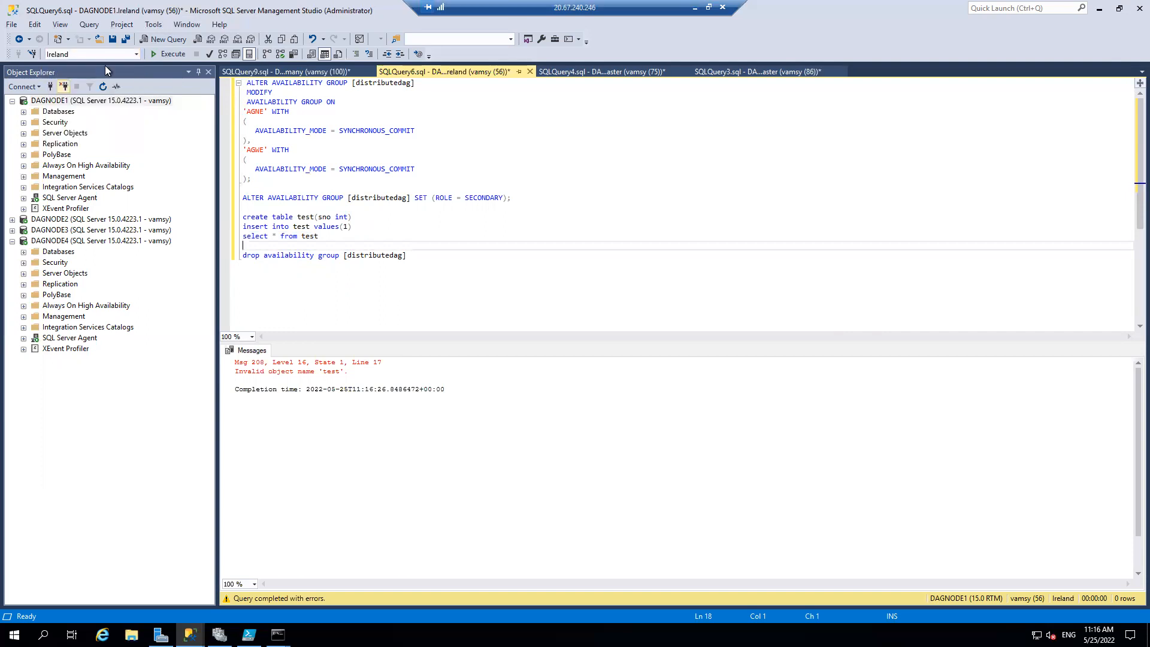
{"action": "left_click", "coordinate": [138, 54]}
{"action": "left_click", "coordinate": [82, 76]}
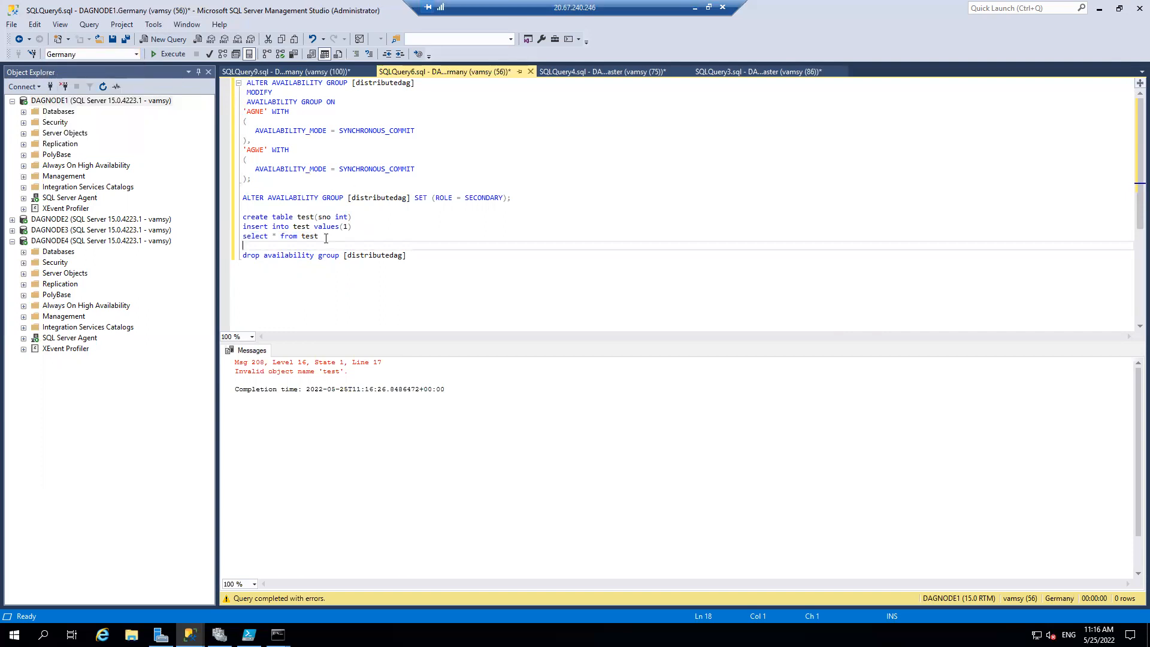
{"action": "left_click_drag", "start_coordinate": [324, 237], "coordinate": [234, 243]}
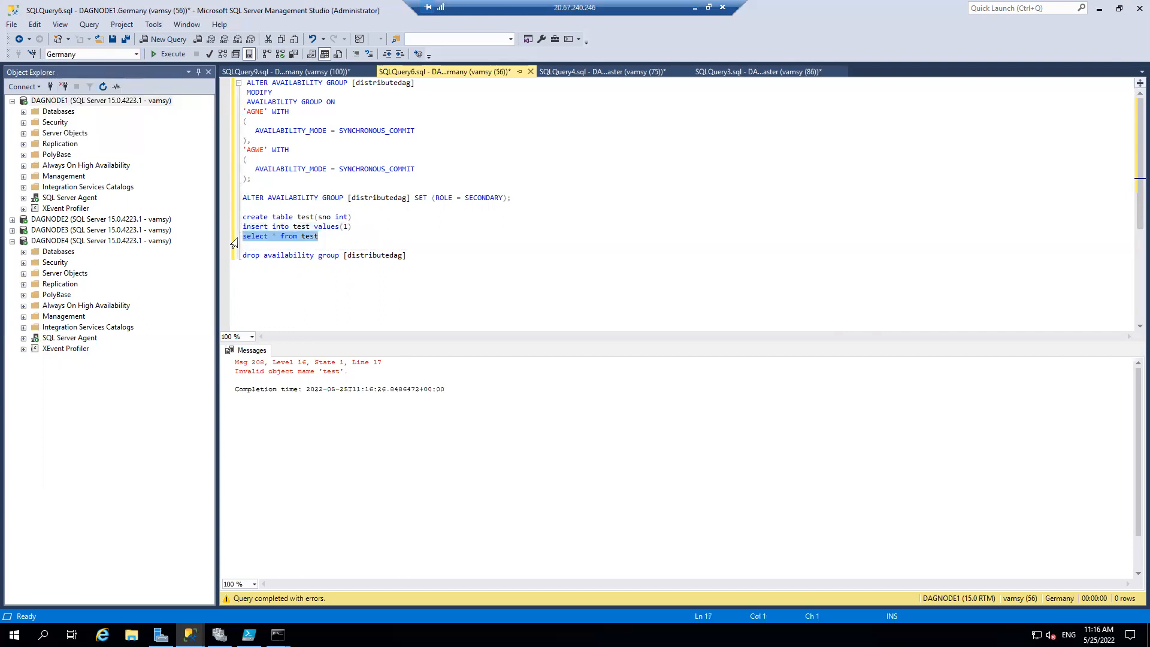
{"action": "key", "text": "F5"}
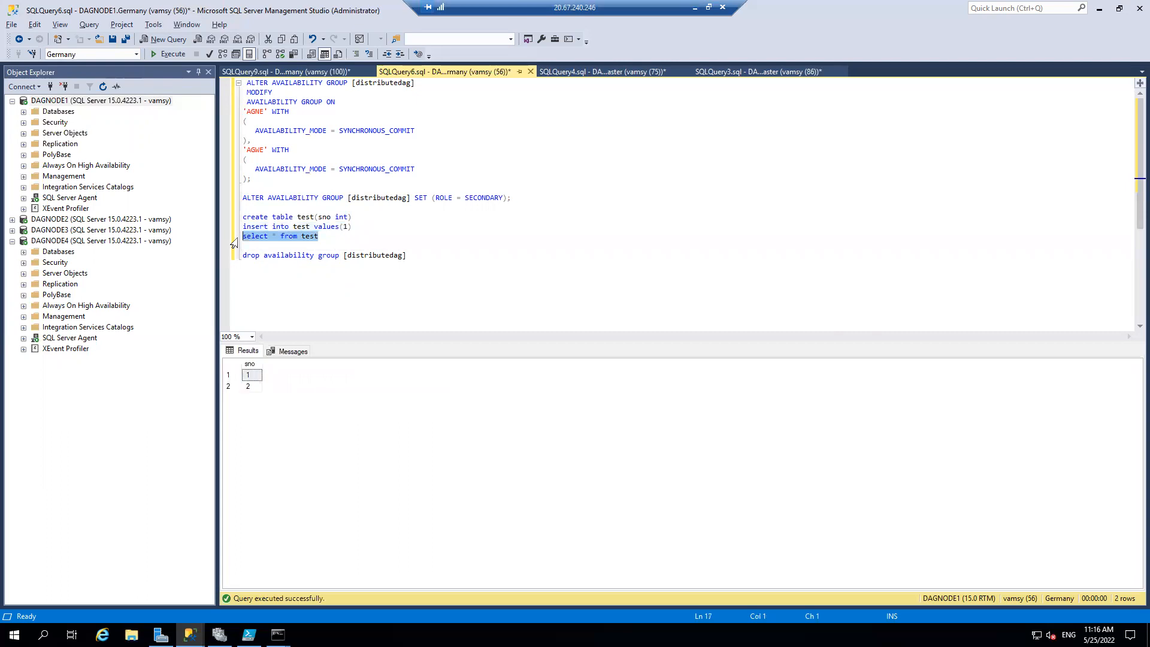
Run insert into test values(3) on DAGNODE1, which fails because Germany is read-only
{"action": "left_click", "coordinate": [348, 227]}
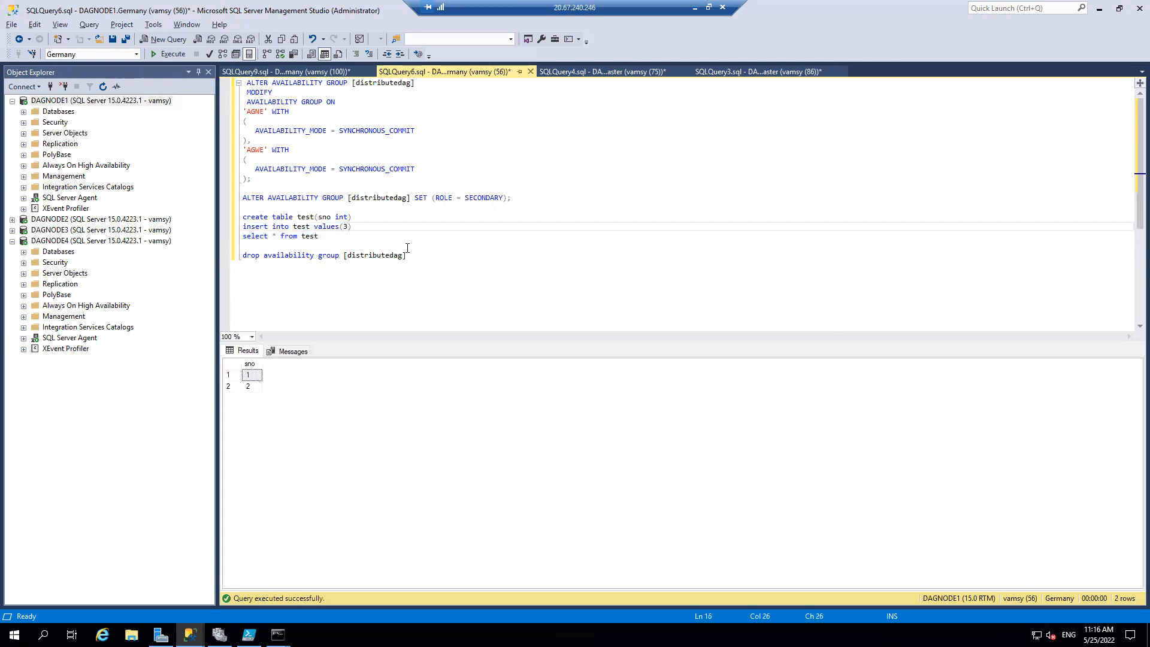
{"action": "left_click_drag", "start_coordinate": [324, 237], "coordinate": [242, 227]}
{"action": "left_click_drag", "start_coordinate": [354, 227], "coordinate": [243, 228]}
{"action": "key", "text": "F5"}
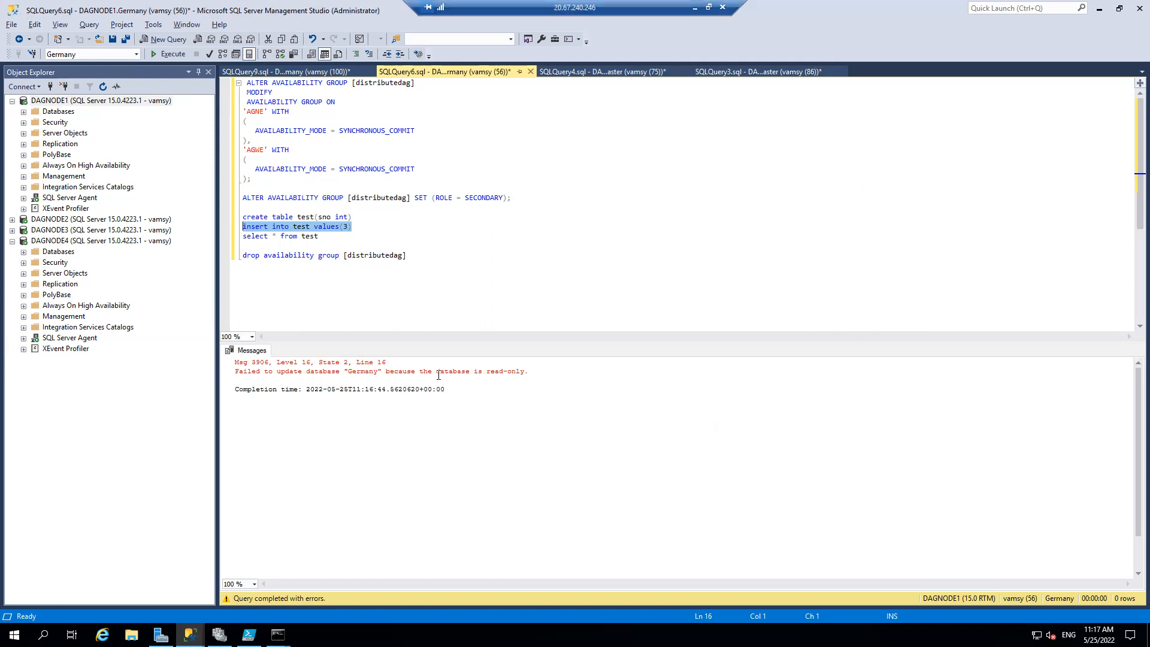
{"action": "left_click", "coordinate": [57, 99]}
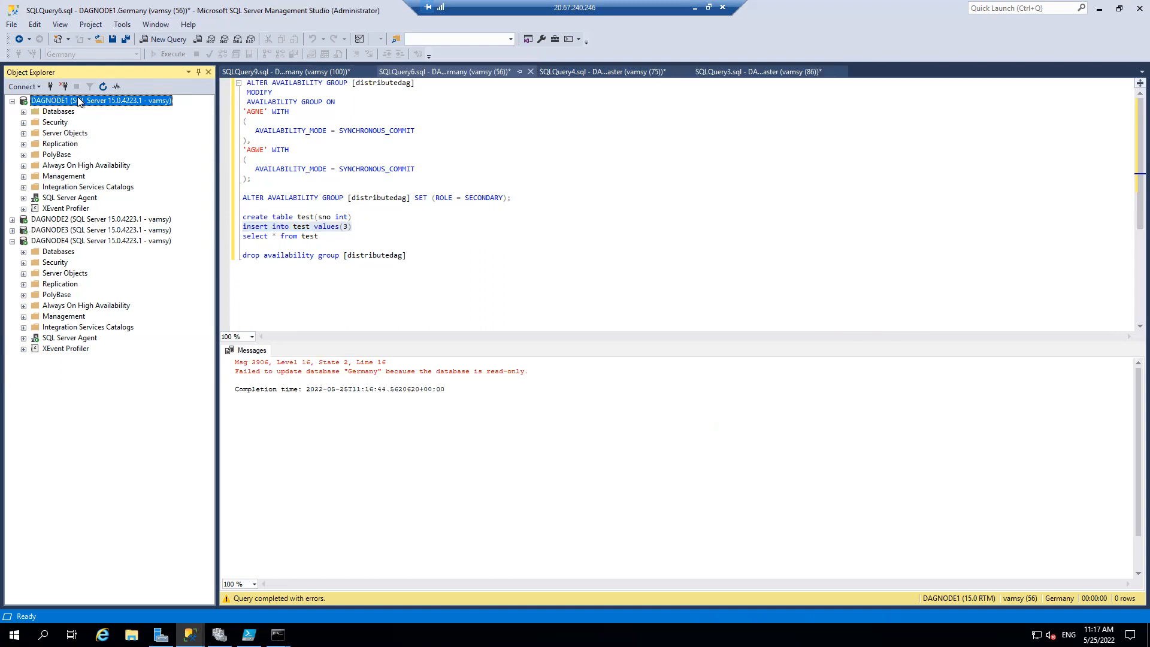
Expand DAGNODE2 and its Databases folder to see Germany listed as Synchronized
{"action": "left_click", "coordinate": [12, 219]}
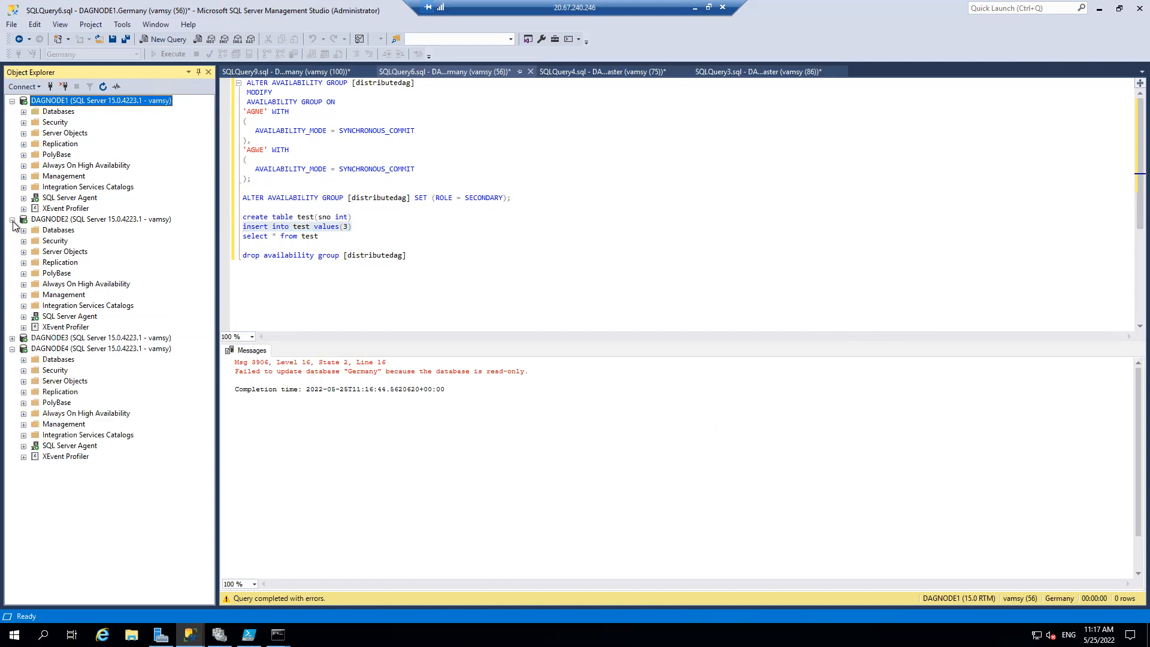
{"action": "left_click", "coordinate": [23, 232]}
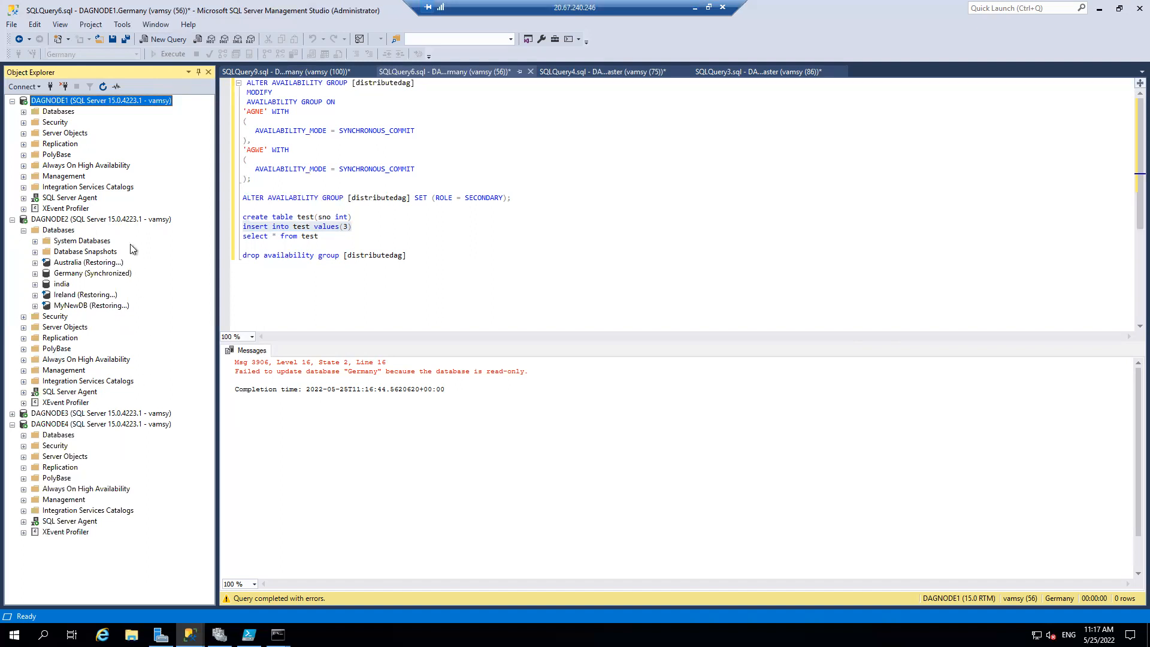
{"action": "left_click", "coordinate": [123, 224]}
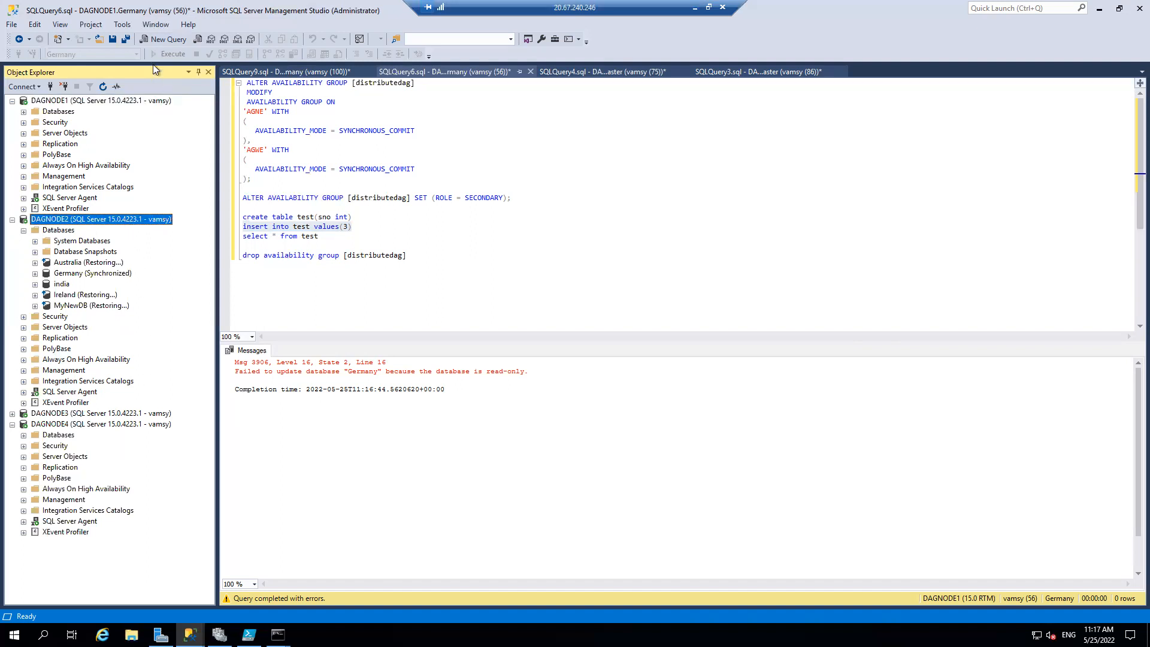
In a new DAGNODE2 query, run alter database Germany set partner off, which fails with Msg 1416
{"action": "left_click", "coordinate": [163, 41]}
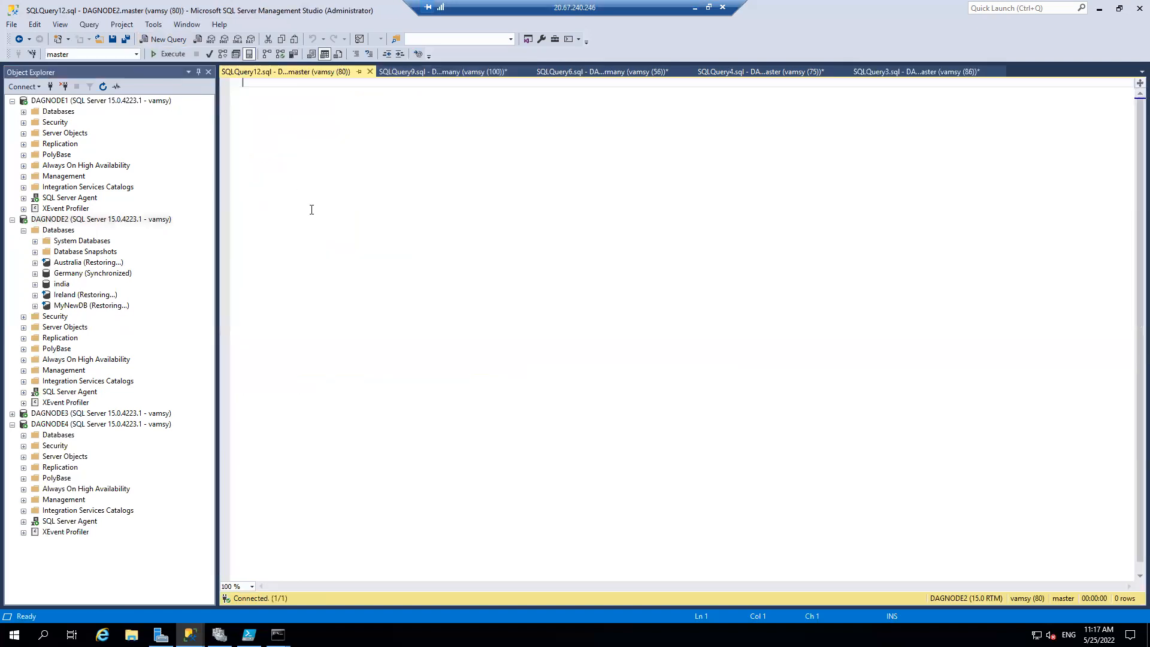
{"action": "type", "text": "alter"}
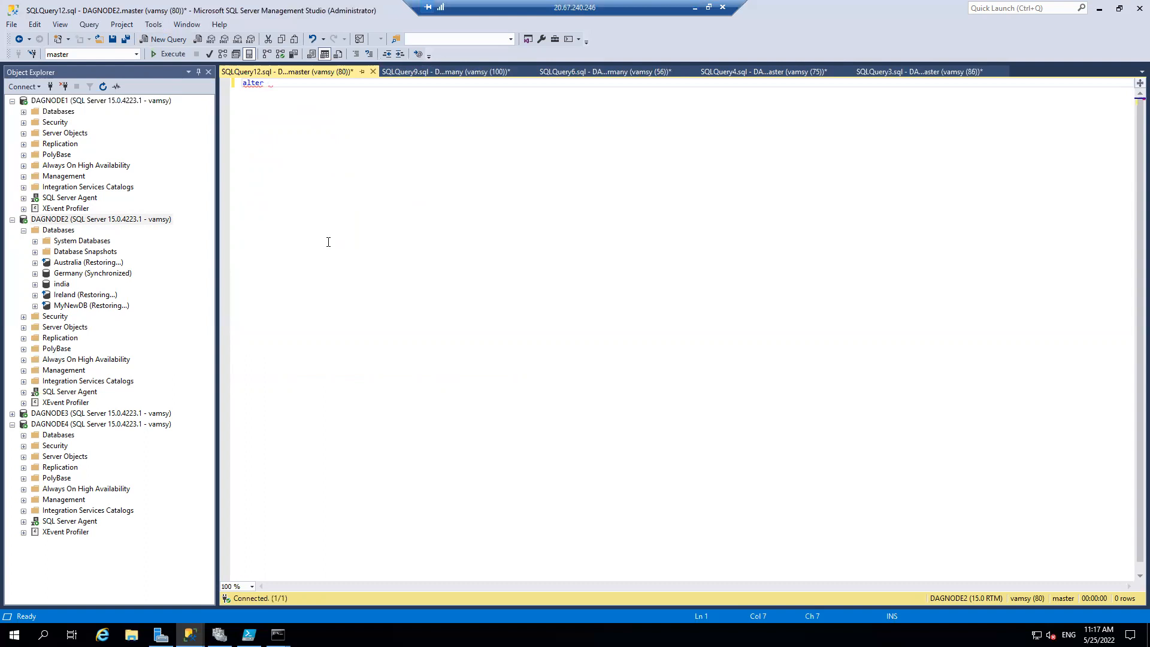
{"action": "type", "text": " da"}
{"action": "key", "text": "BackSpace"}
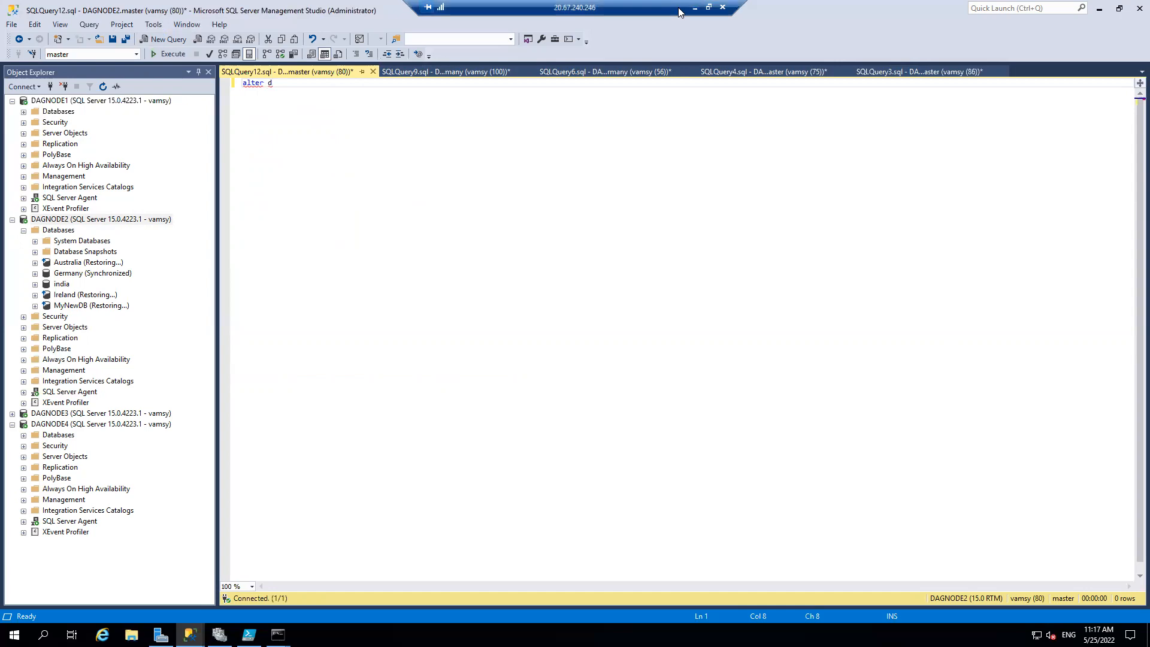
{"action": "key", "text": "alt+Tab"}
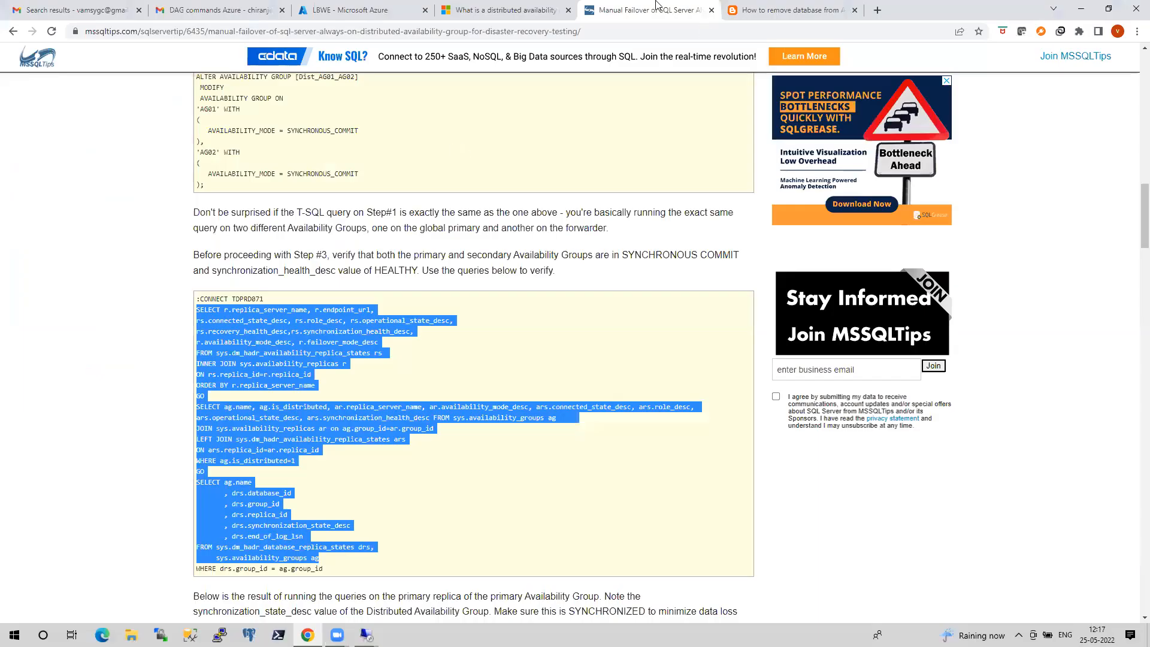
{"action": "left_click", "coordinate": [791, 10]}
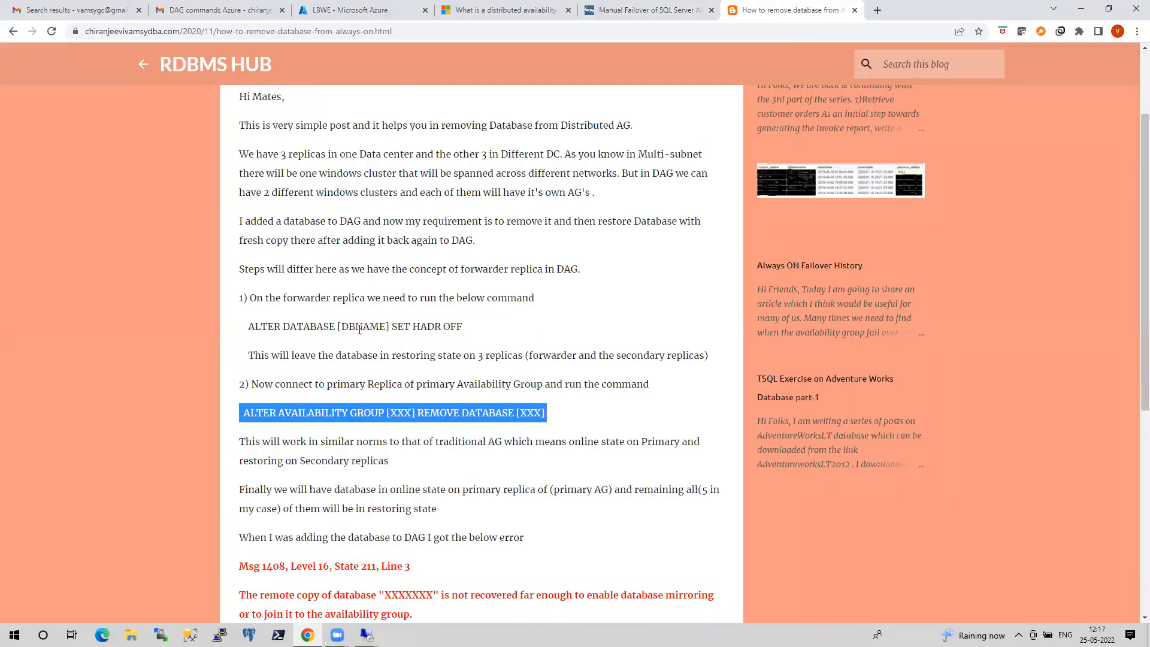
{"action": "mouse_move", "coordinate": [367, 635]}
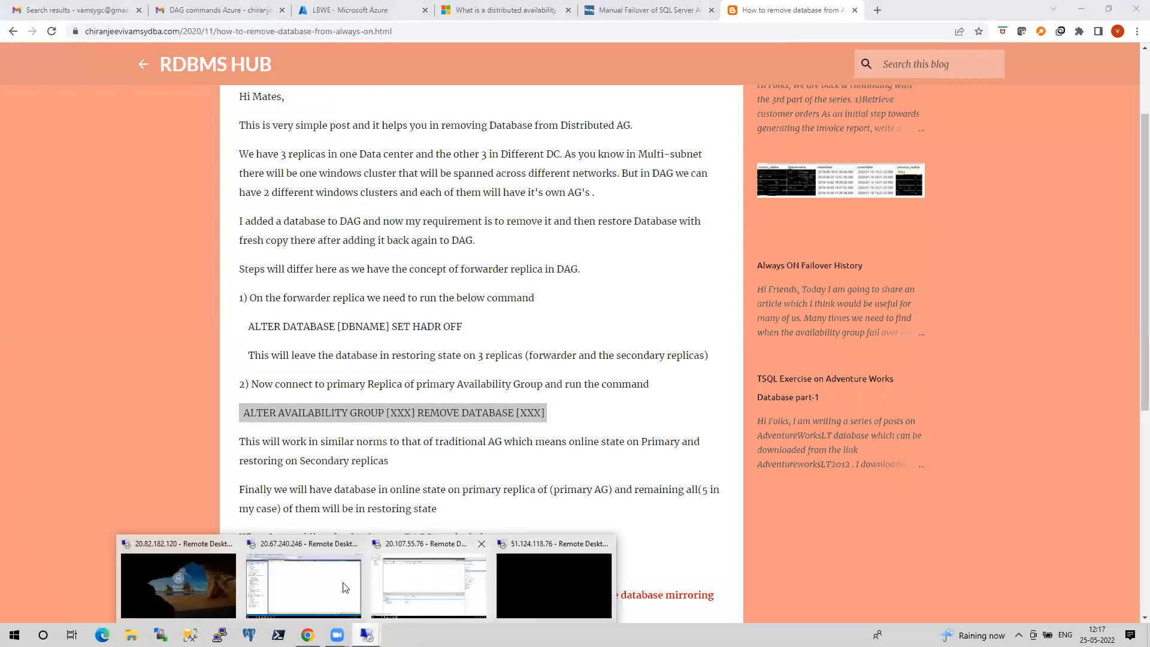
{"action": "left_click", "coordinate": [315, 577]}
{"action": "type", "text": "aatabase"}
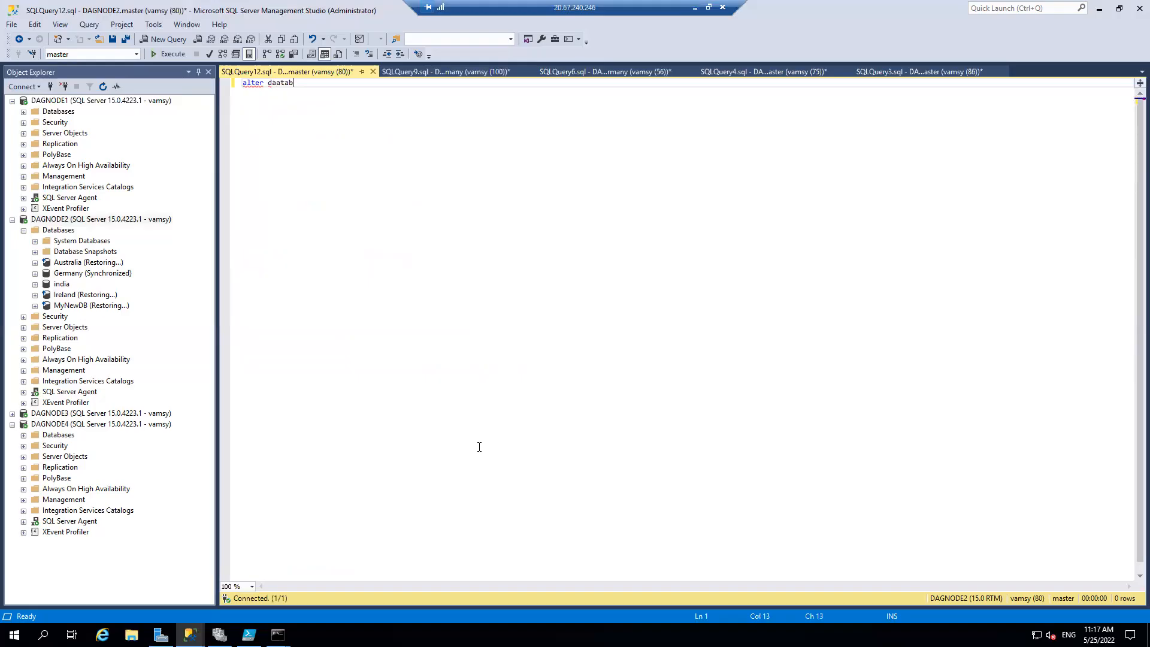
{"action": "key", "text": "BackSpace"}
{"action": "key", "text": "BackSpace"}
{"action": "key", "text": "BackSpace"}
{"action": "key", "text": "BackSpace"}
{"action": "key", "text": "BackSpace"}
{"action": "key", "text": "BackSpace"}
{"action": "key", "text": "BackSpace"}
{"action": "type", "text": "tabase Germany set partner off"}
{"action": "key", "text": "F5"}
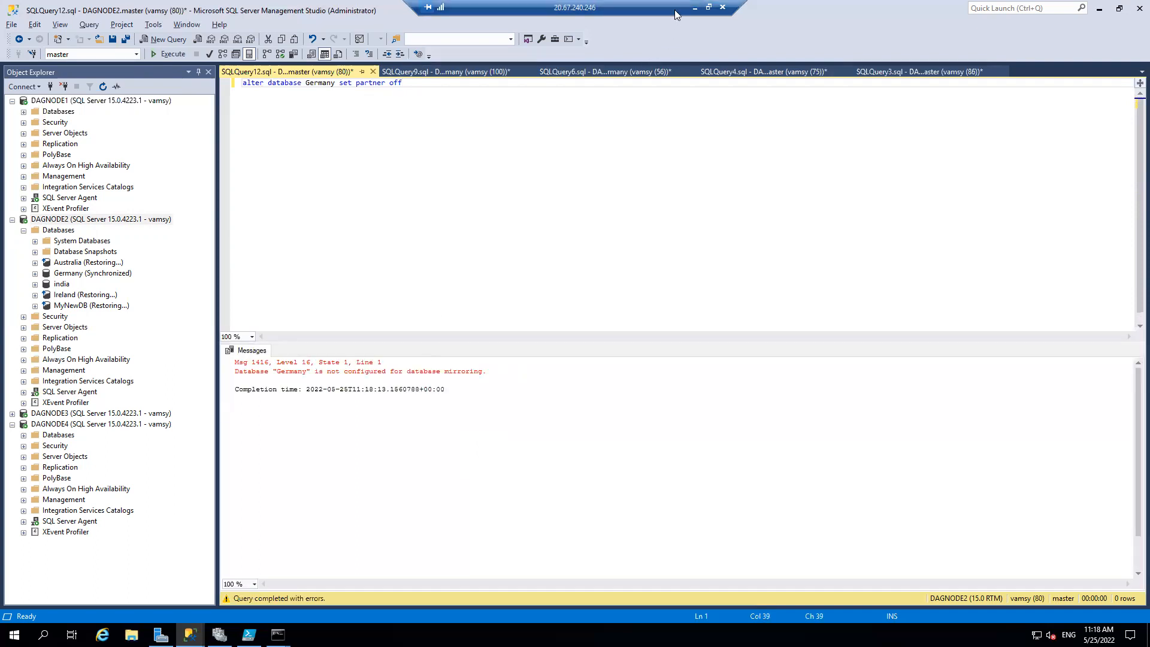
{"action": "left_click", "coordinate": [696, 7]}
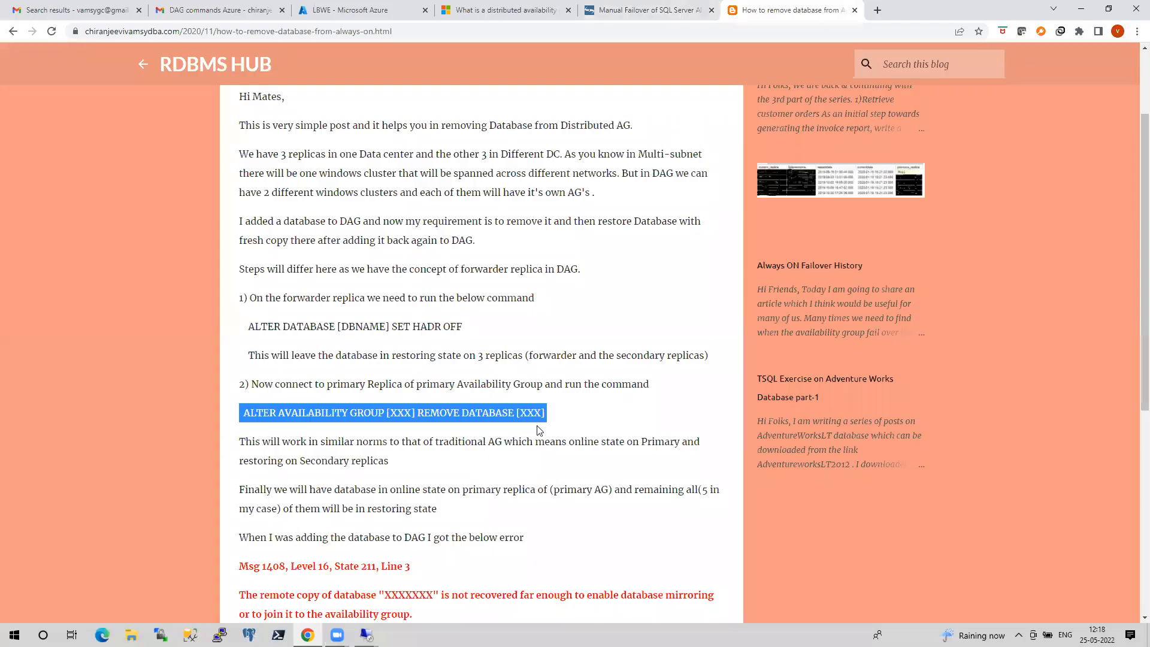
Change the statement to alter database Germany set HADR off and run it
{"action": "left_click", "coordinate": [366, 635]}
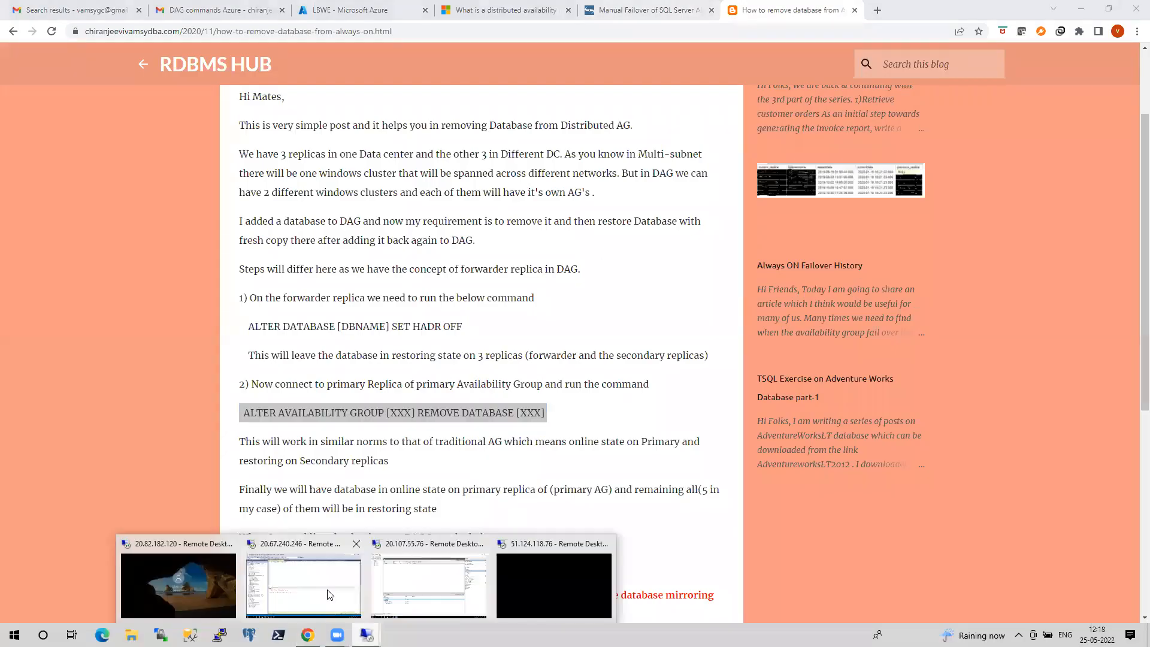
{"action": "left_click", "coordinate": [304, 584]}
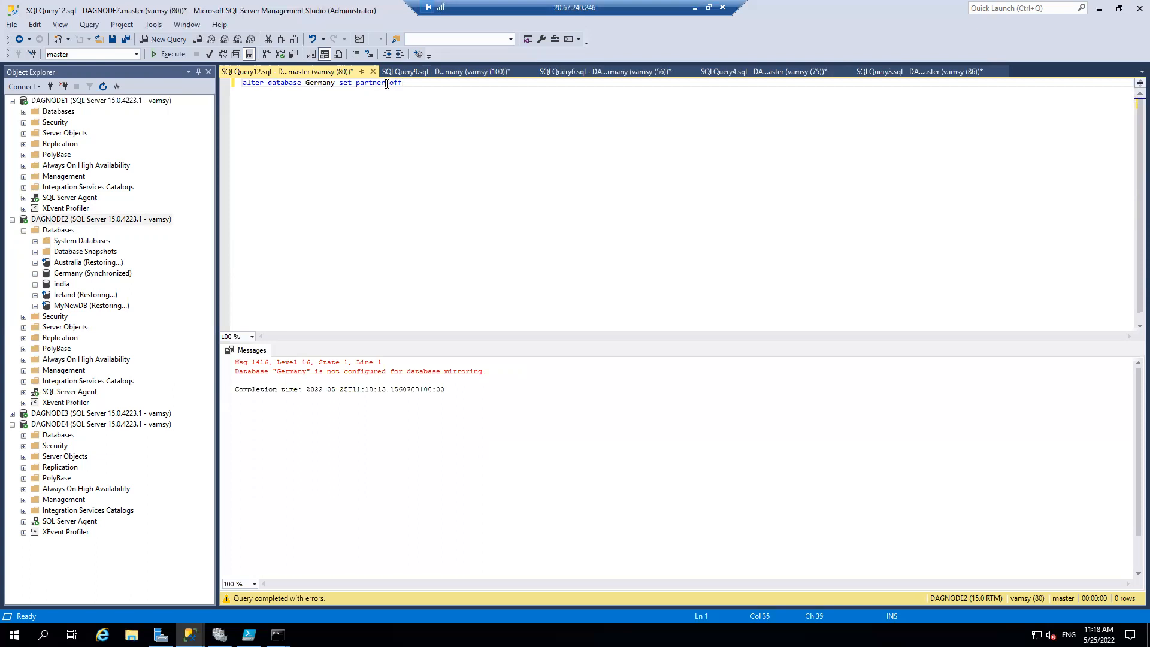
{"action": "double_click", "coordinate": [362, 84]}
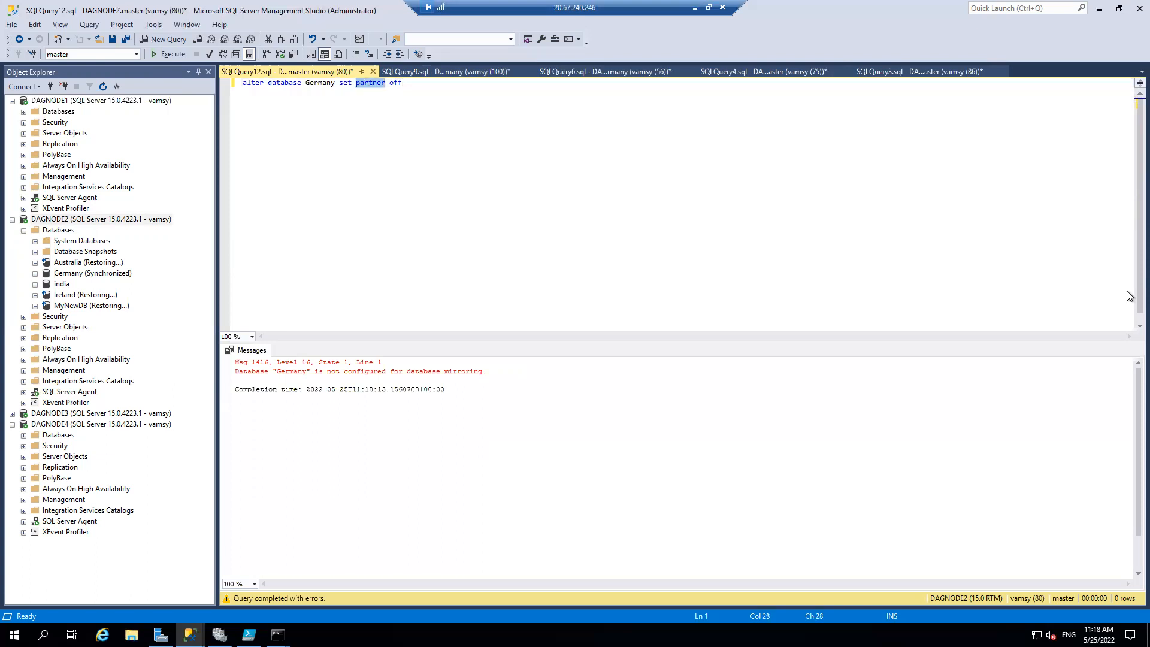
{"action": "type", "text": "HADR"}
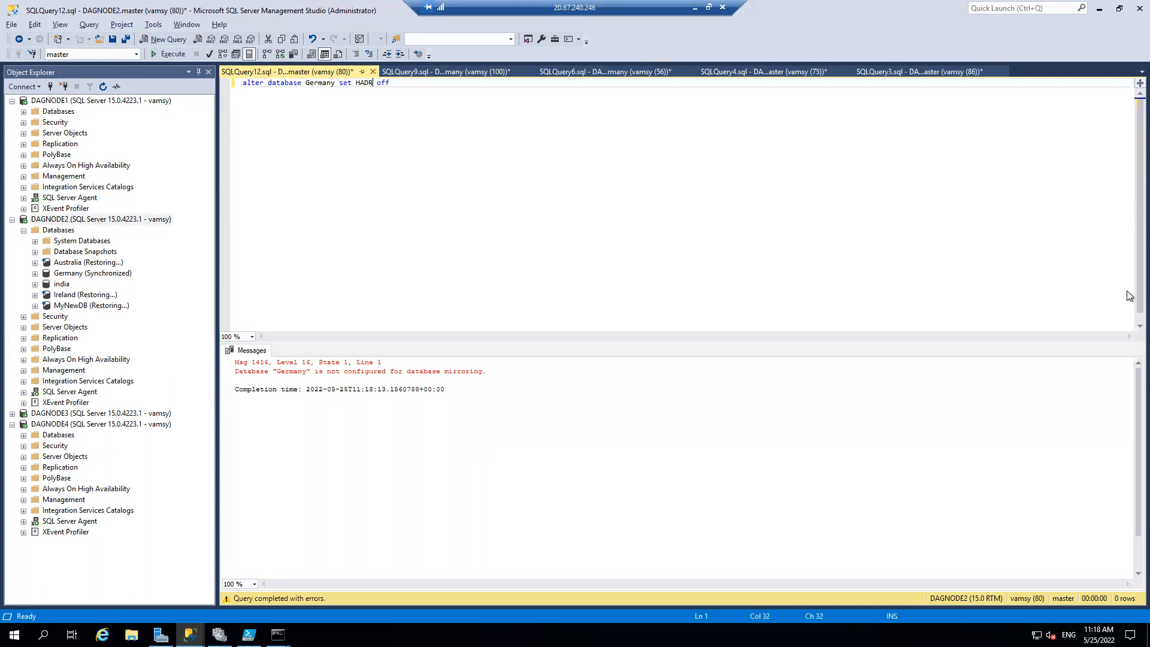
{"action": "key", "text": "F5"}
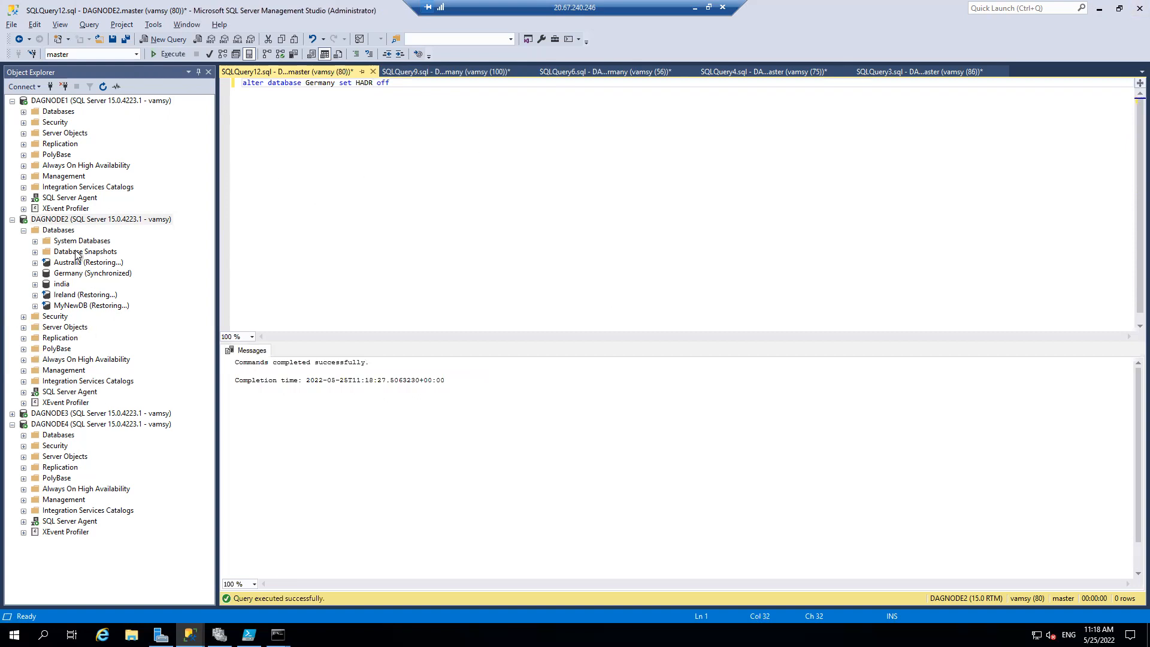
Refresh DAGNODE2 and relist its databases, showing Germany now in Restoring state
{"action": "right_click", "coordinate": [77, 220]}
{"action": "left_click", "coordinate": [110, 445]}
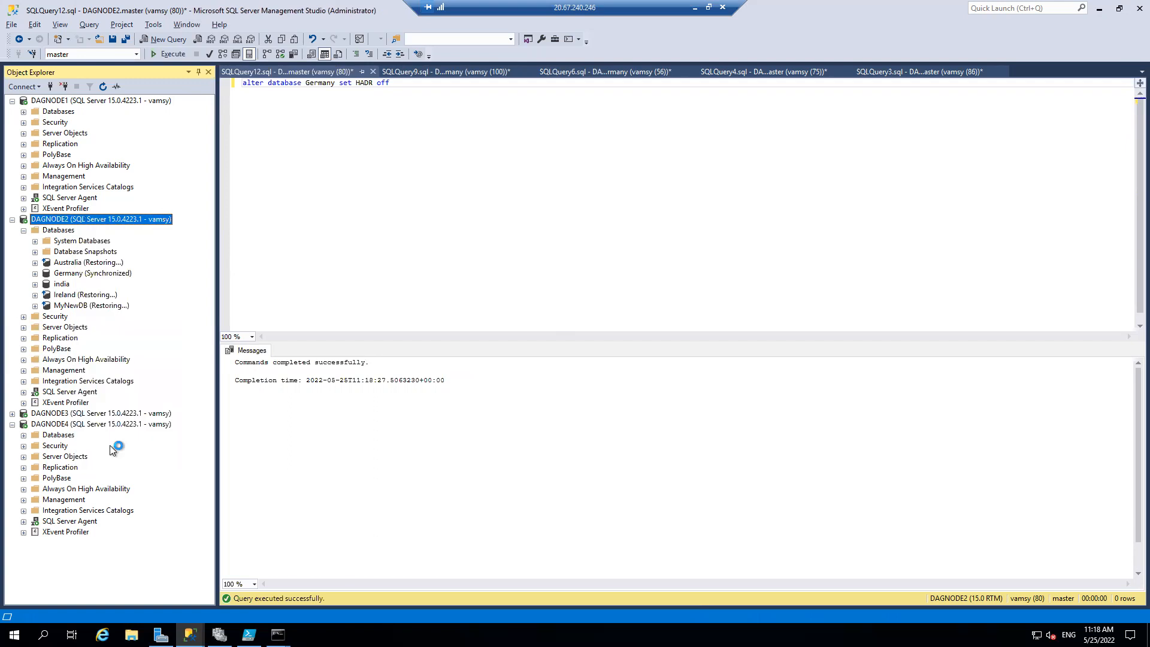
{"action": "left_click", "coordinate": [23, 231]}
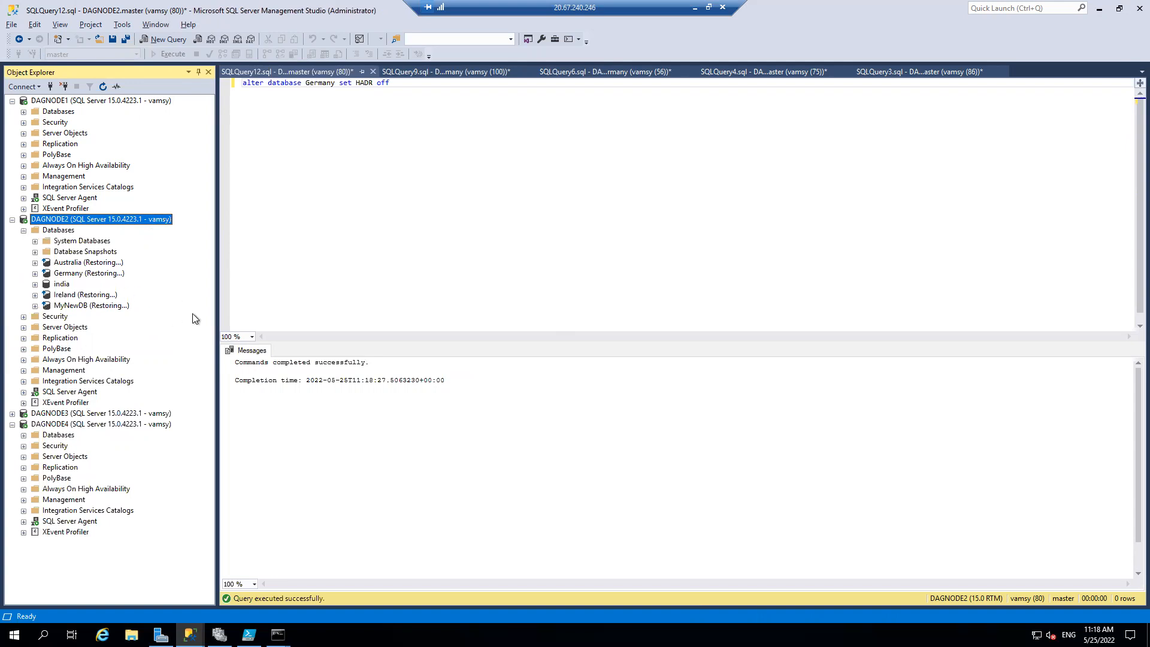
{"action": "left_click", "coordinate": [54, 103]}
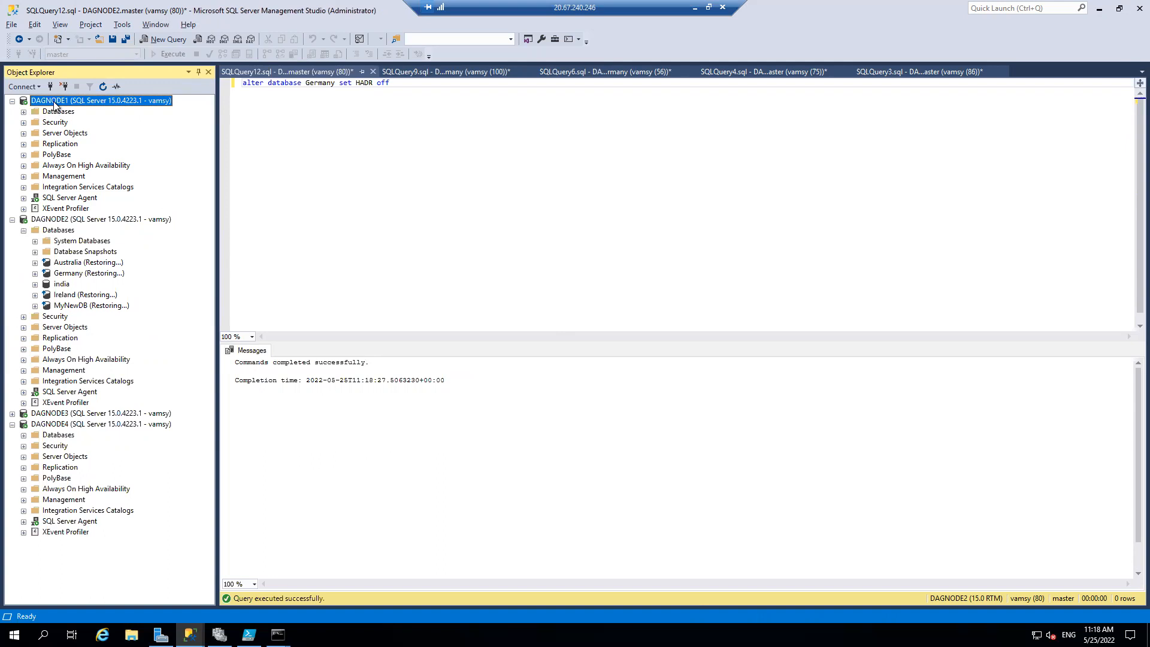
{"action": "left_click", "coordinate": [79, 416]}
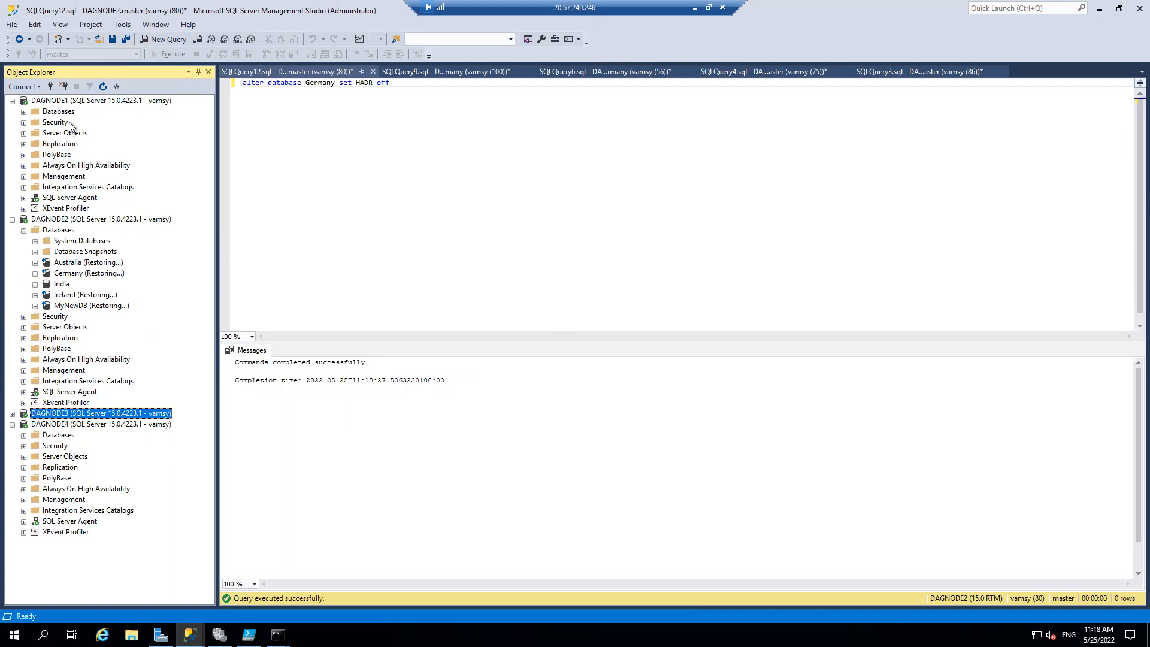
{"action": "left_click", "coordinate": [67, 103]}
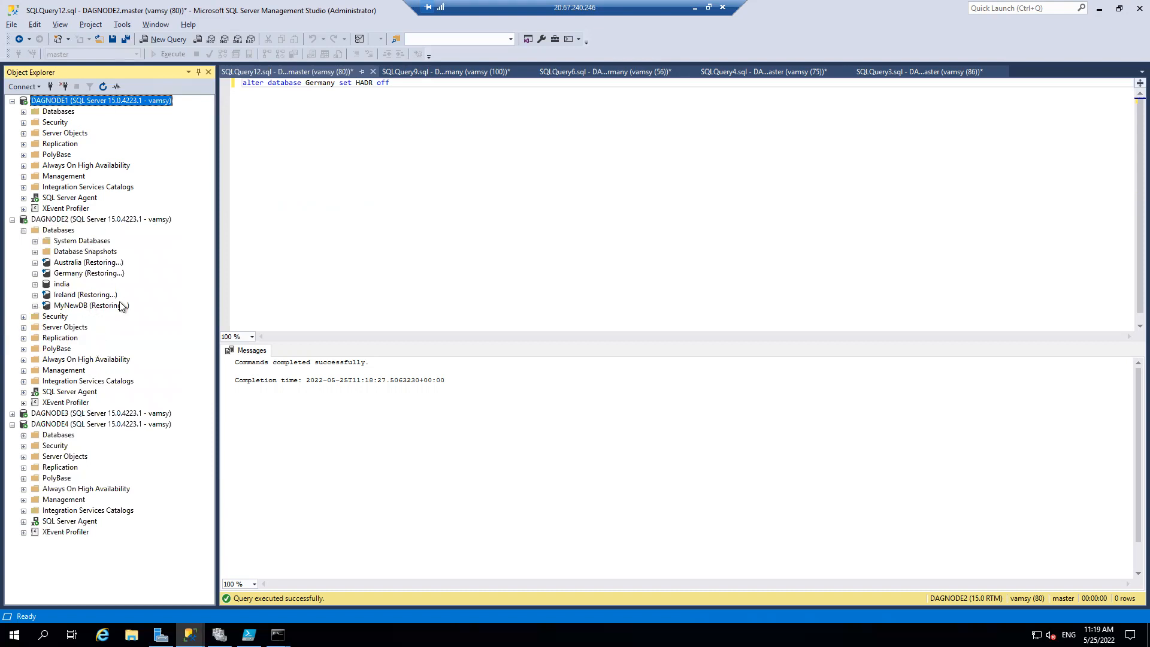
Expand DAGNODE2's AGNE availability databases and bring up the Germany database's context menu
{"action": "left_click", "coordinate": [24, 360]}
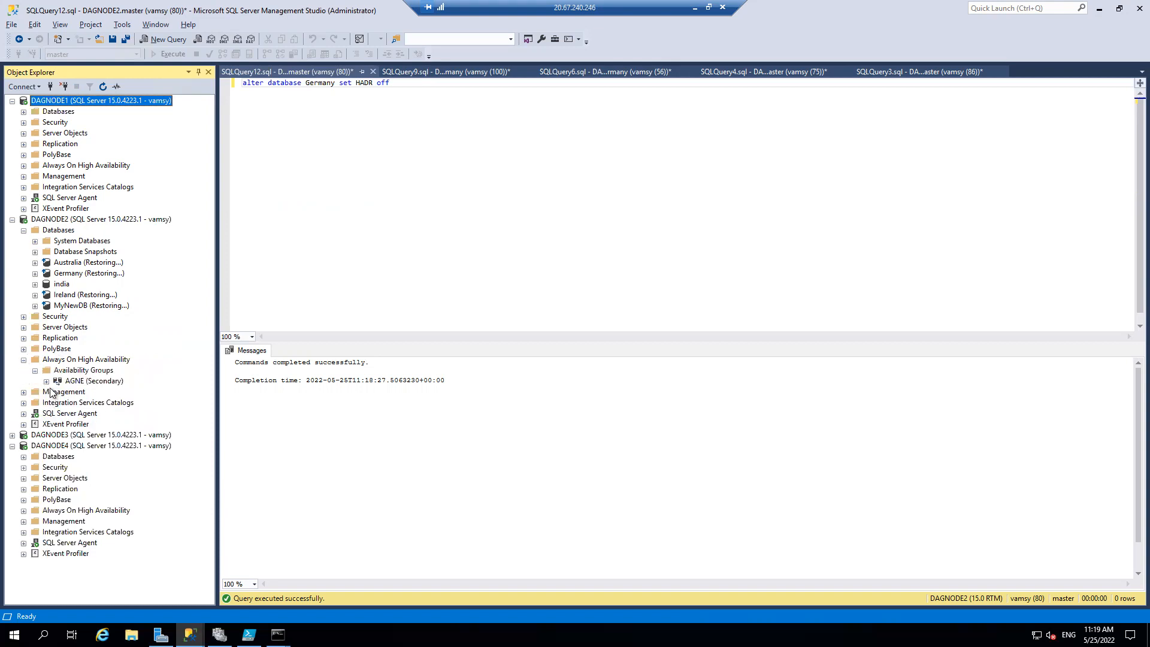
{"action": "left_click", "coordinate": [46, 381]}
{"action": "left_click", "coordinate": [58, 404]}
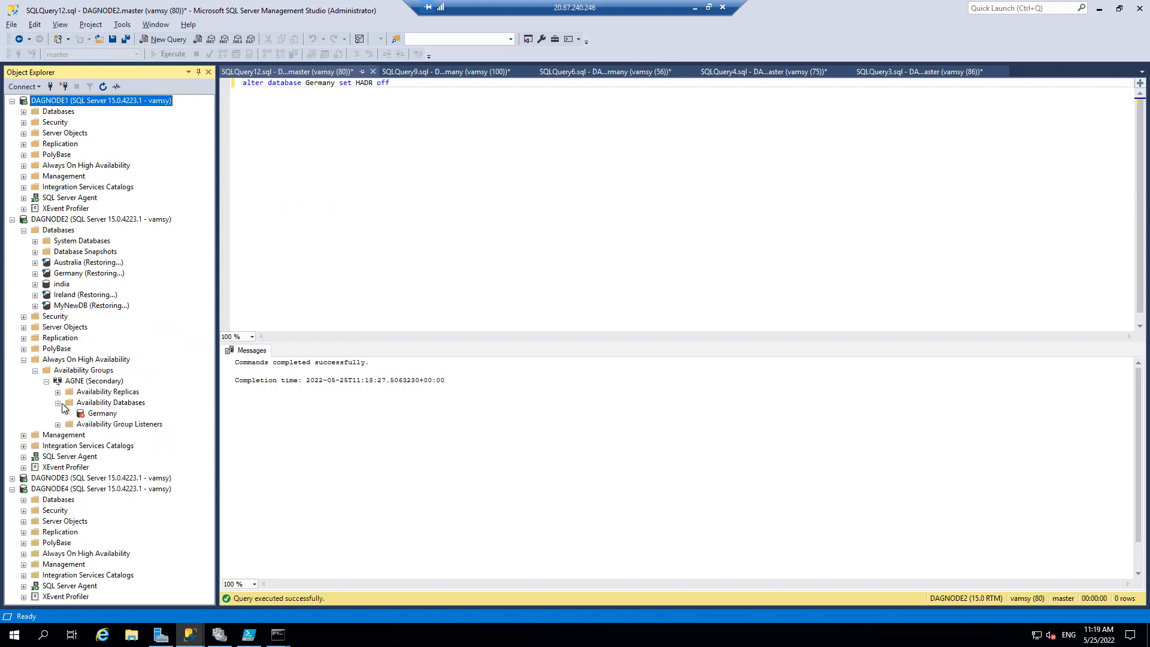
{"action": "right_click", "coordinate": [98, 415]}
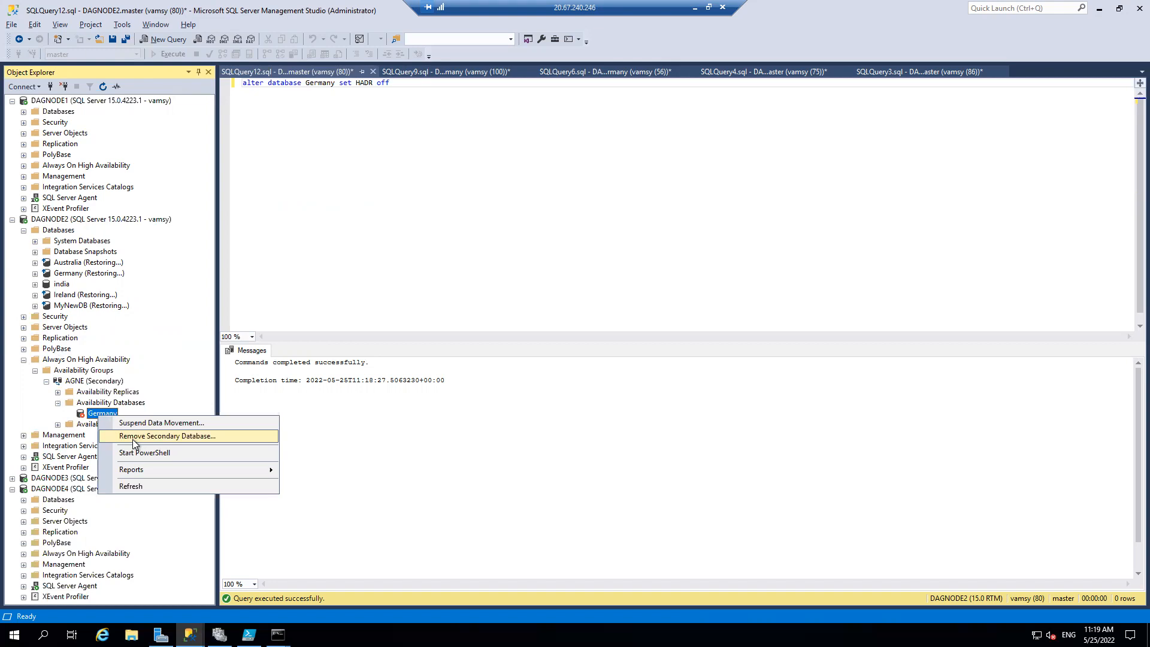
{"action": "left_click", "coordinate": [695, 8]}
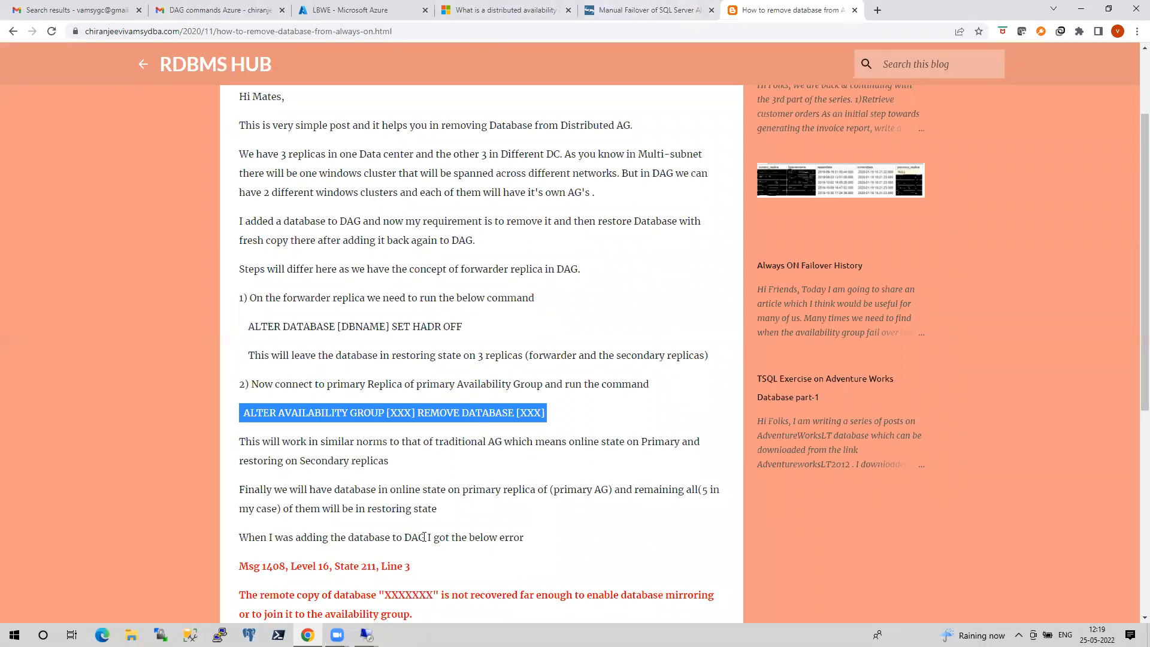
Add the line alter database Germany set availability group=[AGNE] to the DAGNODE2 script
{"action": "left_click", "coordinate": [366, 634]}
{"action": "left_click", "coordinate": [349, 599]}
{"action": "left_click", "coordinate": [465, 164]}
{"action": "key", "text": "Return"}
{"action": "key", "text": "Return"}
{"action": "type", "text": "alter database "}
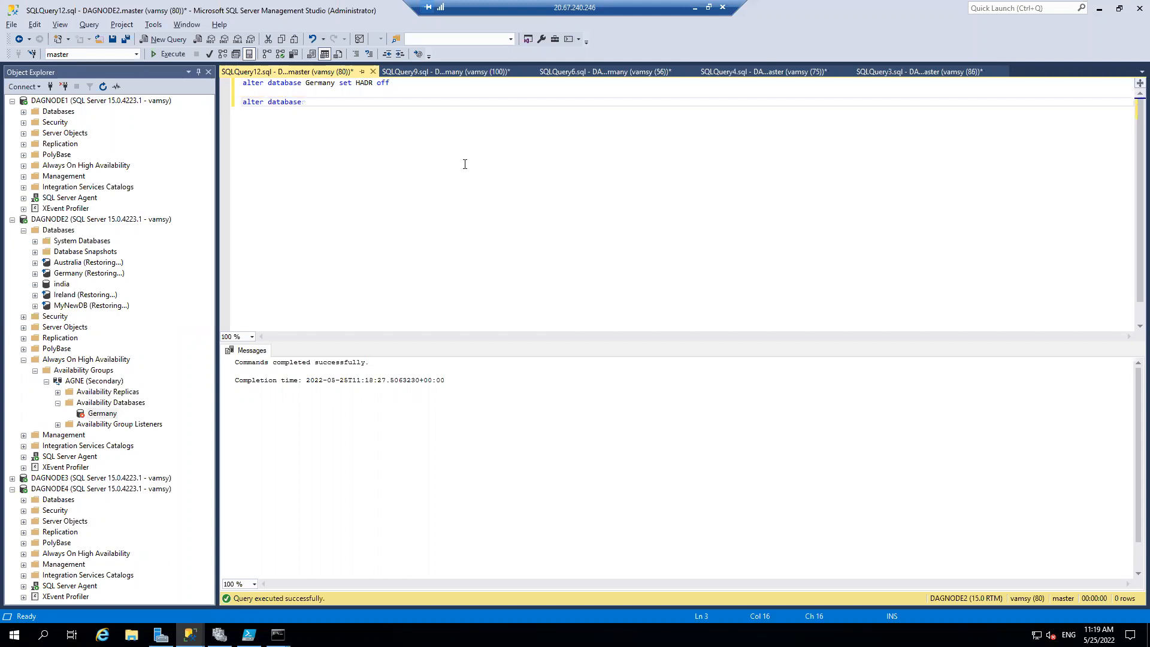
{"action": "type", "text": "Germman"}
{"action": "key", "text": "BackSpace"}
{"action": "key", "text": "BackSpace"}
{"action": "type", "text": "many set availability group=[AGNE"}
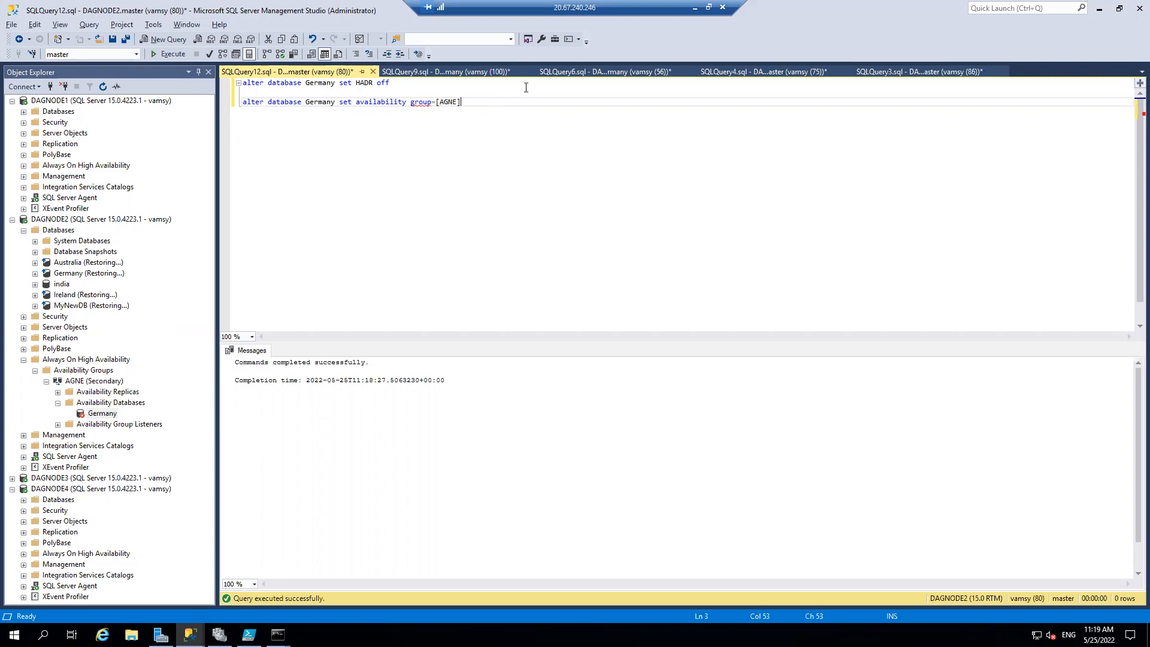
{"action": "left_click", "coordinate": [695, 7]}
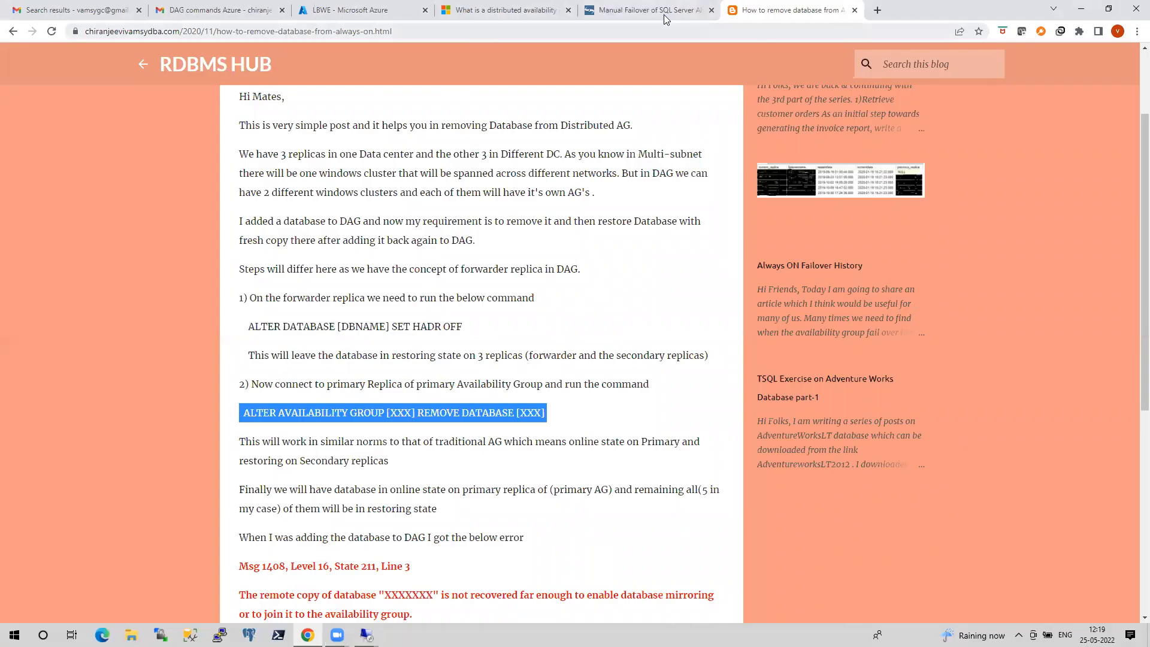
Search Google for adding a database to an Always On availability group and open the Microsoft Docs article
{"action": "left_click", "coordinate": [878, 10]}
{"action": "type", "text": "a"}
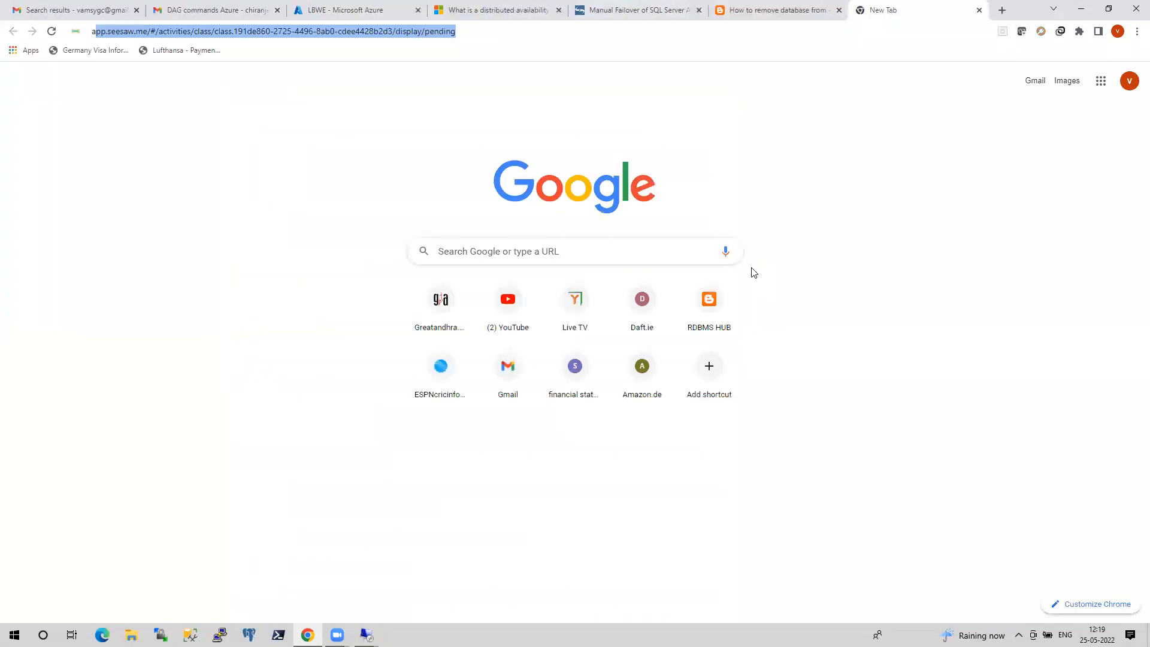
{"action": "type", "text": "dd da"}
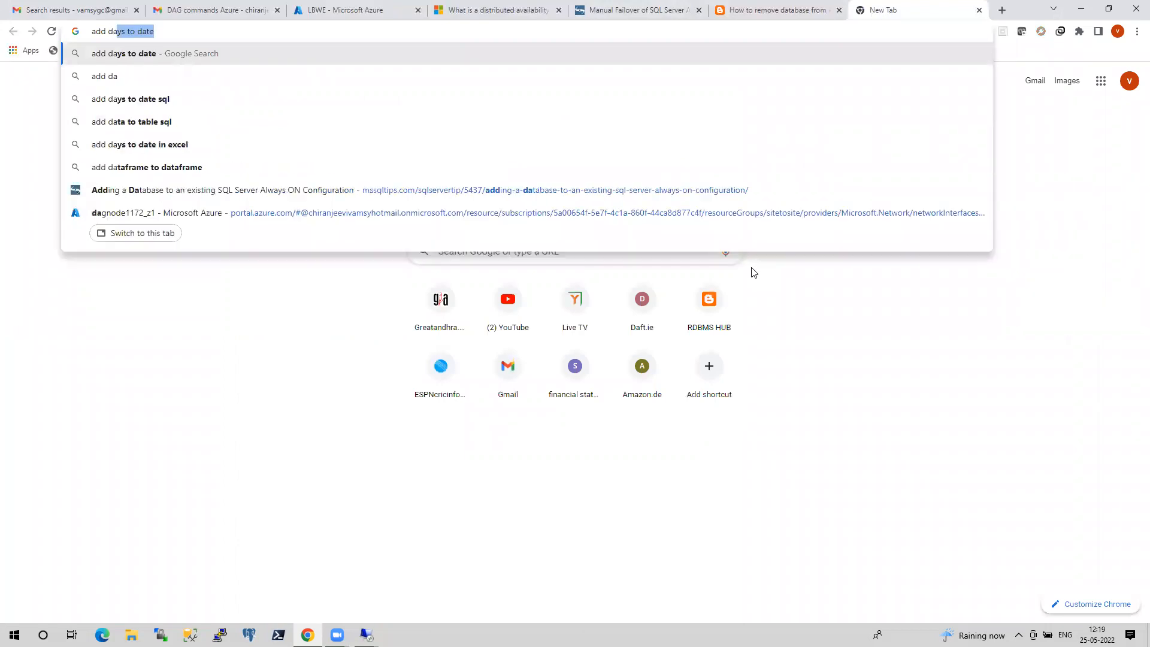
{"action": "type", "text": "taabse to alwas"}
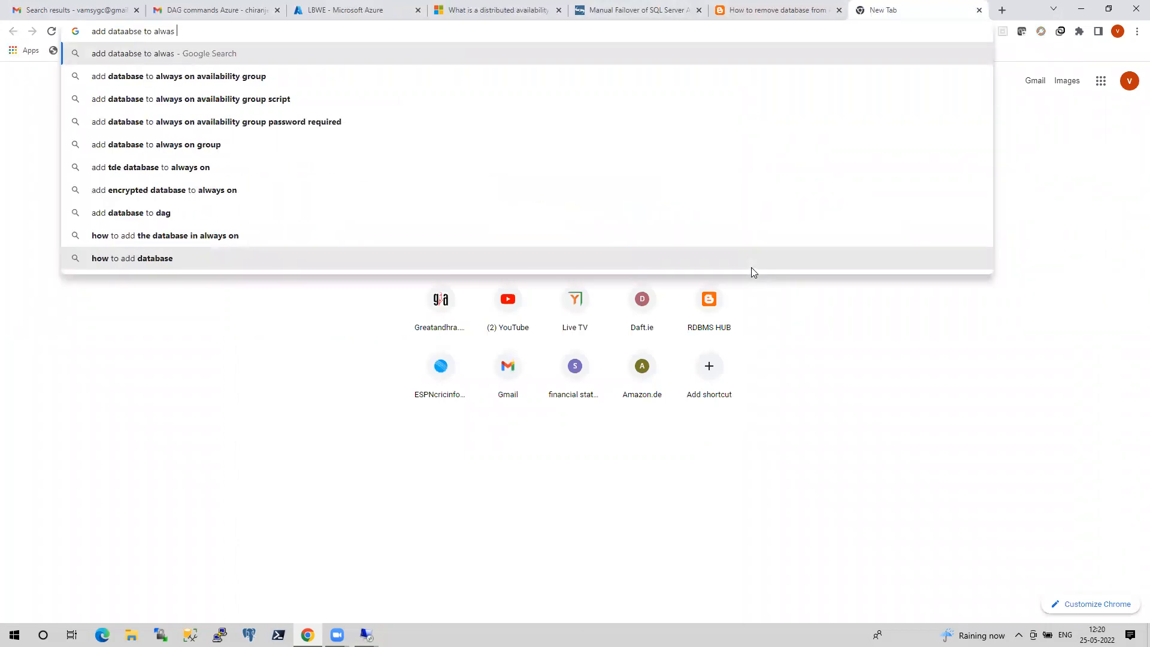
{"action": "key", "text": "Down"}
{"action": "key", "text": "Return"}
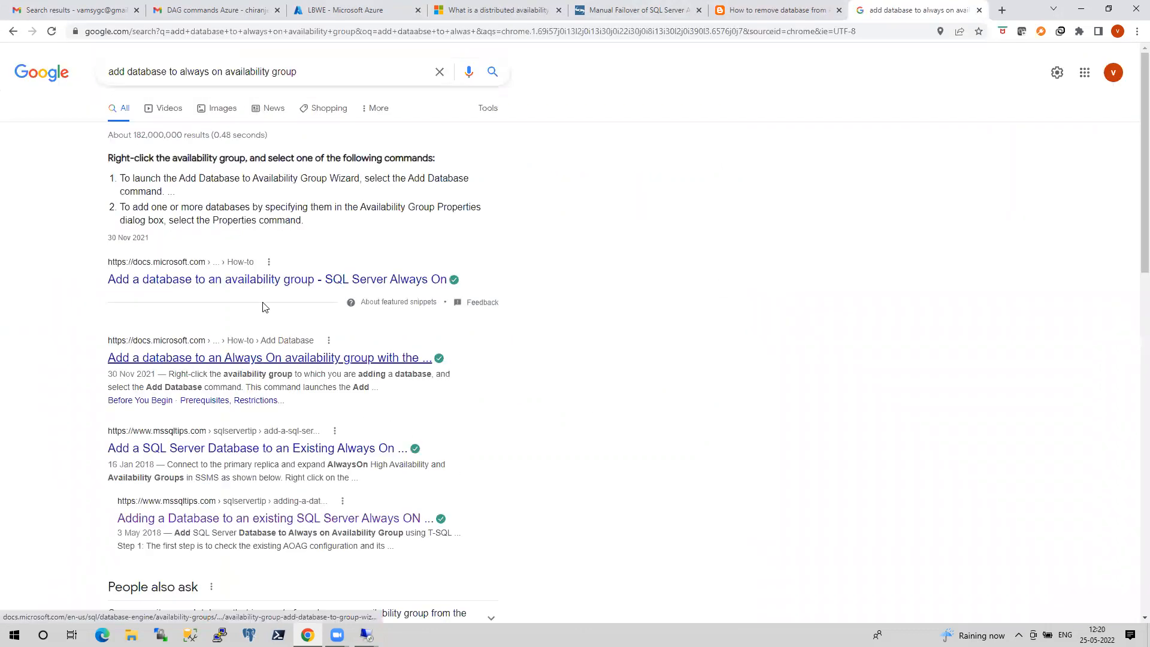
{"action": "left_click", "coordinate": [422, 350]}
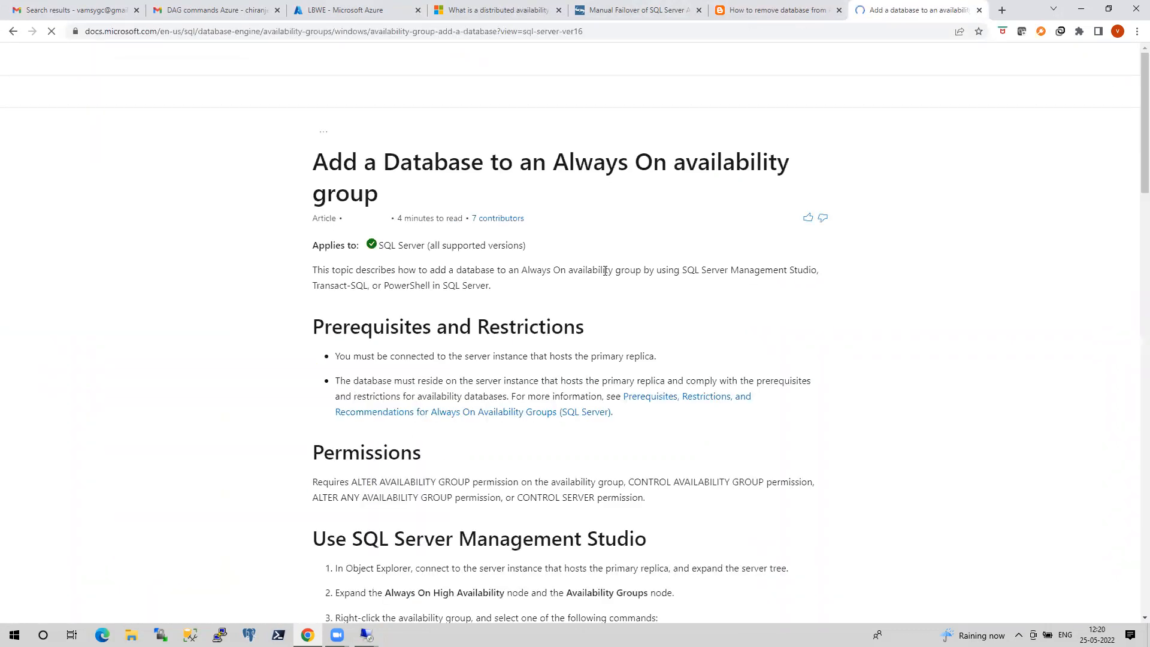
Copy the ALTER AVAILABILITY GROUP MyAG ADD DATABASE MyDb3 example and start a new line in SSMS
{"action": "scroll", "coordinate": [611, 350], "scroll_direction": "down", "scroll_amount": 10}
{"action": "scroll", "coordinate": [611, 351], "scroll_direction": "down", "scroll_amount": 3}
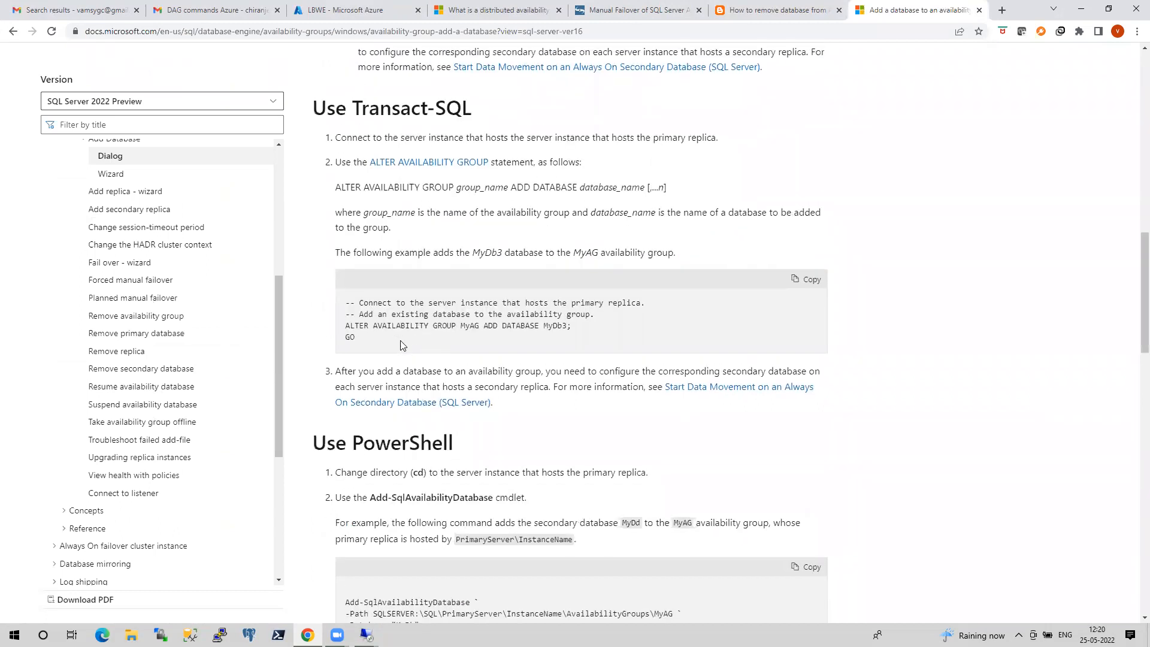
{"action": "left_click_drag", "start_coordinate": [341, 329], "coordinate": [564, 324]}
{"action": "key", "text": "ctrl+c"}
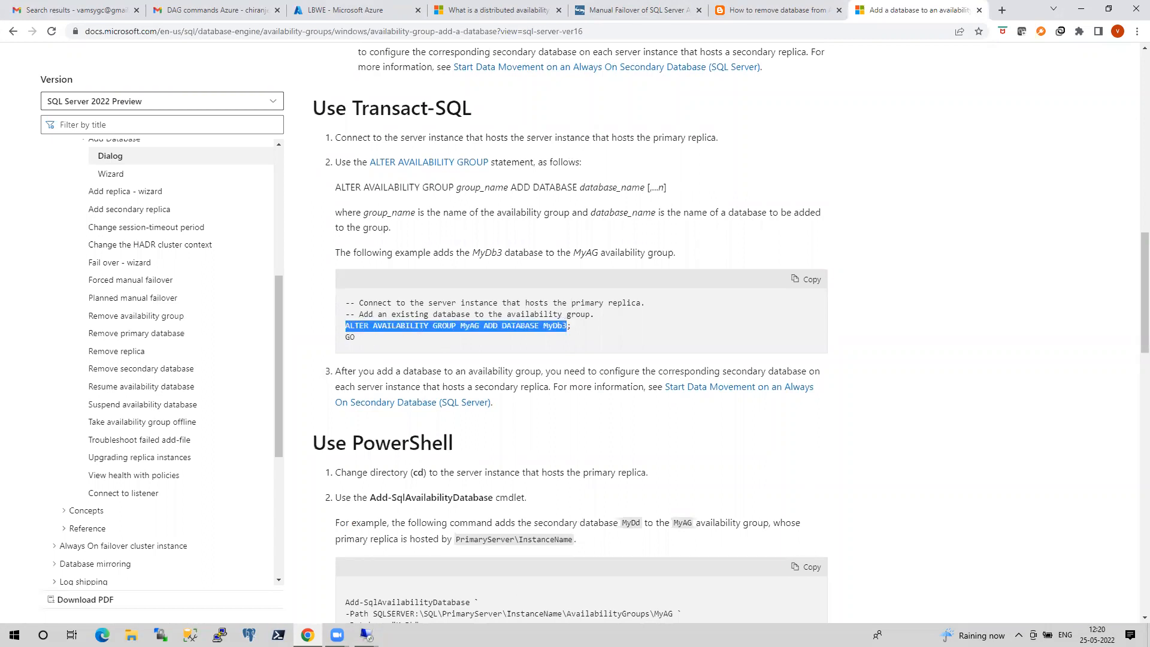
{"action": "left_click", "coordinate": [366, 634]}
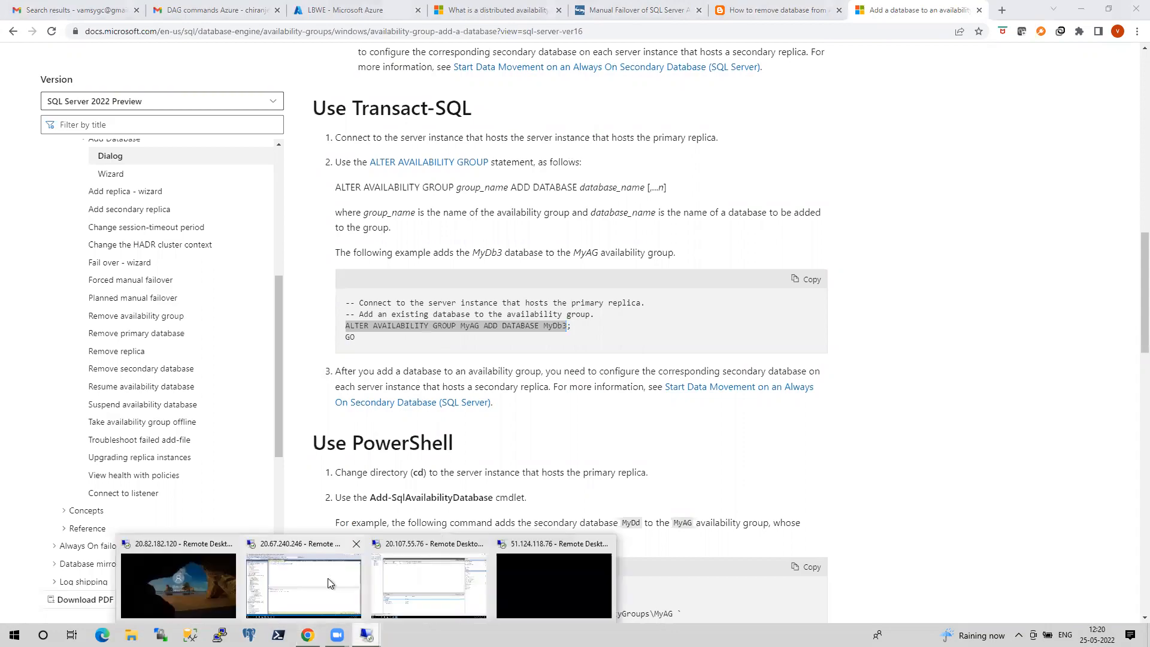
{"action": "left_click", "coordinate": [328, 578]}
{"action": "key", "text": "Return"}
{"action": "key", "text": "Return"}
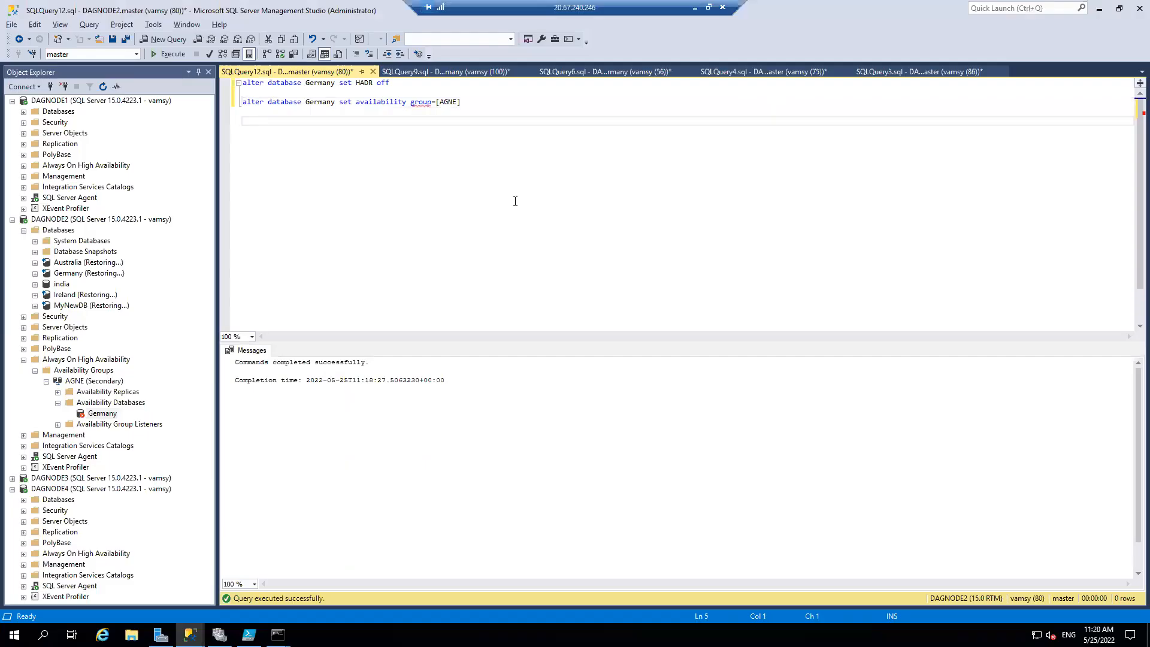
Paste the example and edit it to ALTER AVAILABILITY GROUP AGNE ADD DATABASE Germany
{"action": "key", "text": "ctrl+v"}
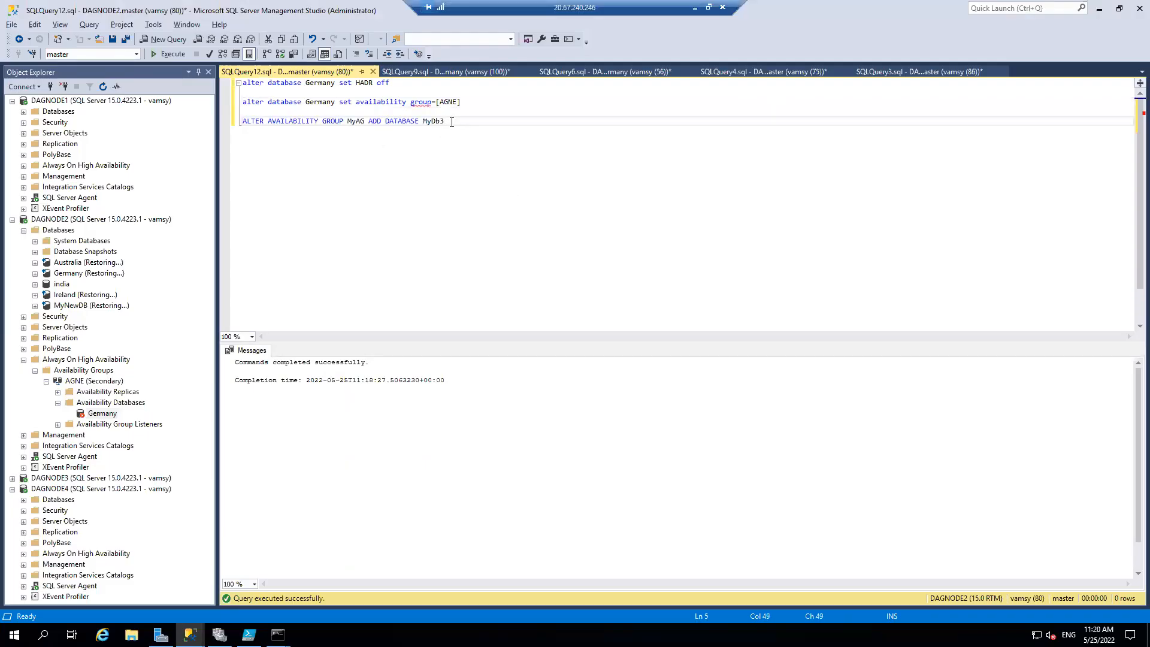
{"action": "left_click_drag", "start_coordinate": [444, 122], "coordinate": [424, 123]}
{"action": "type", "text": "Germany"}
{"action": "left_click_drag", "start_coordinate": [454, 122], "coordinate": [217, 141]}
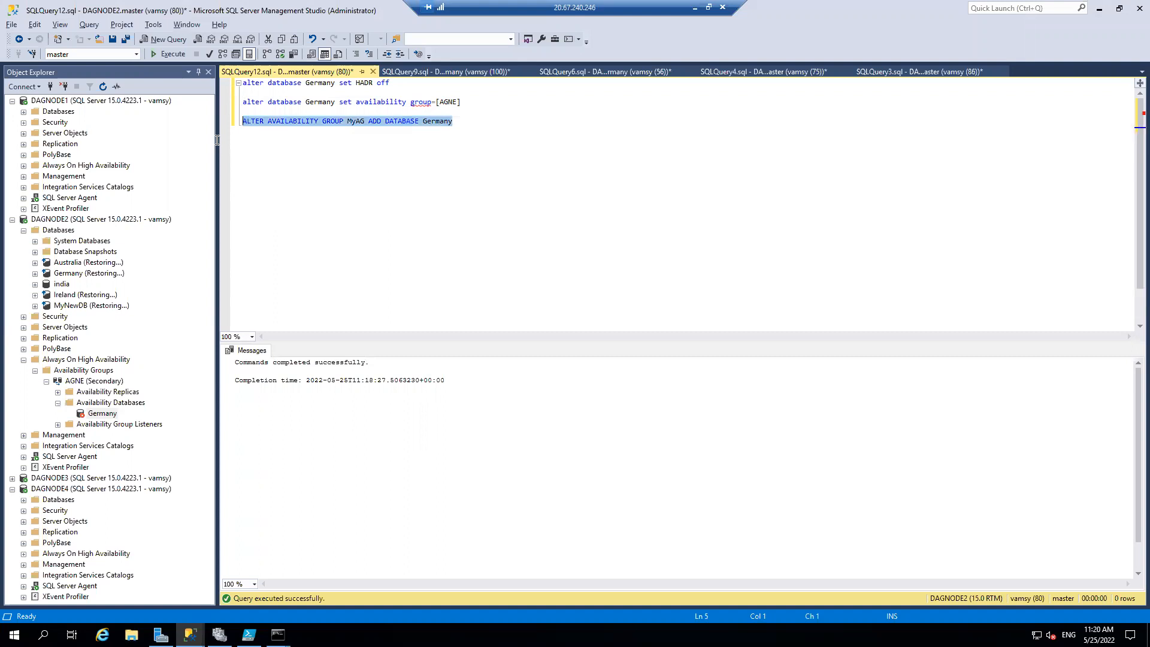
{"action": "left_click", "coordinate": [365, 122]}
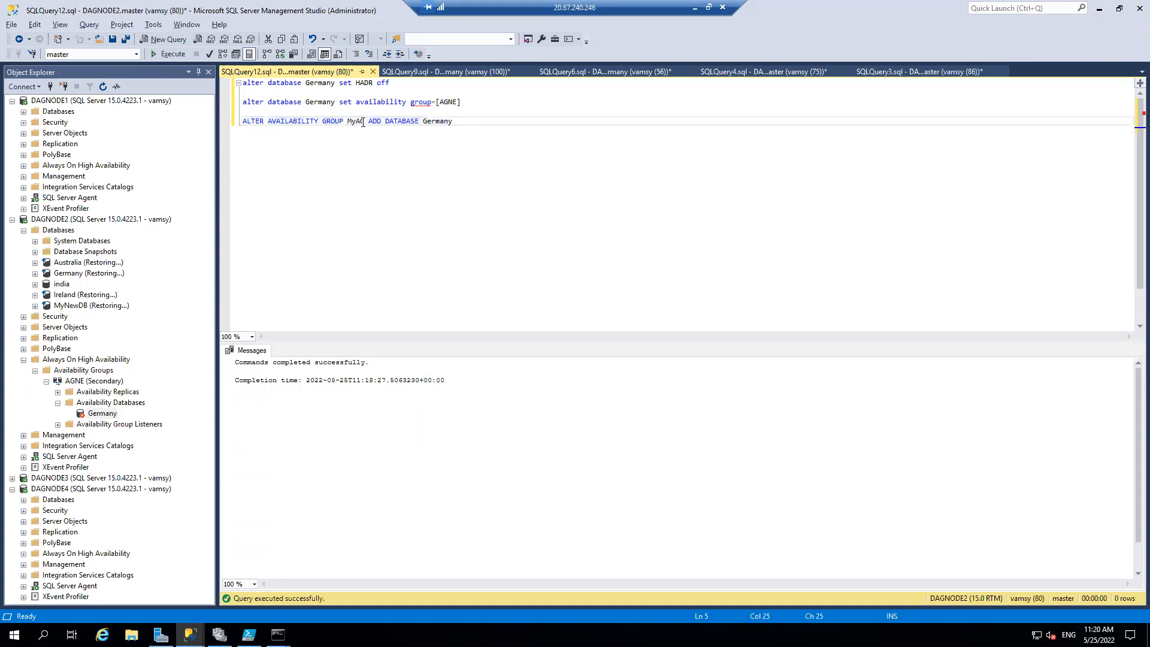
{"action": "left_click_drag", "start_coordinate": [364, 121], "coordinate": [348, 121]}
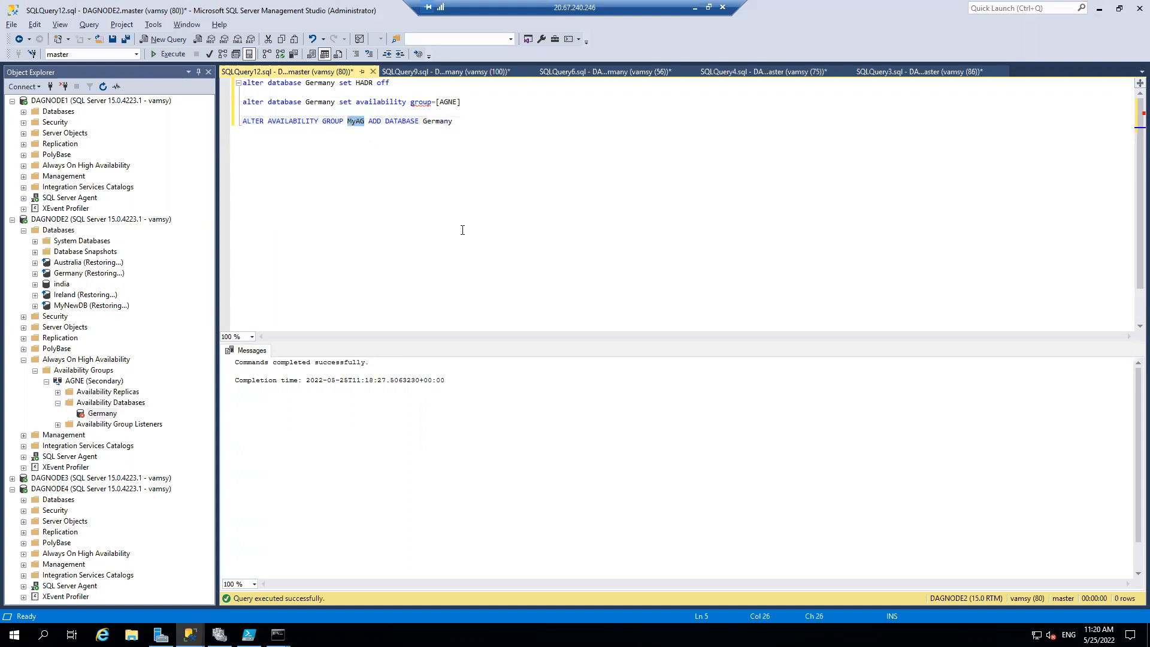
{"action": "type", "text": "AGNE"}
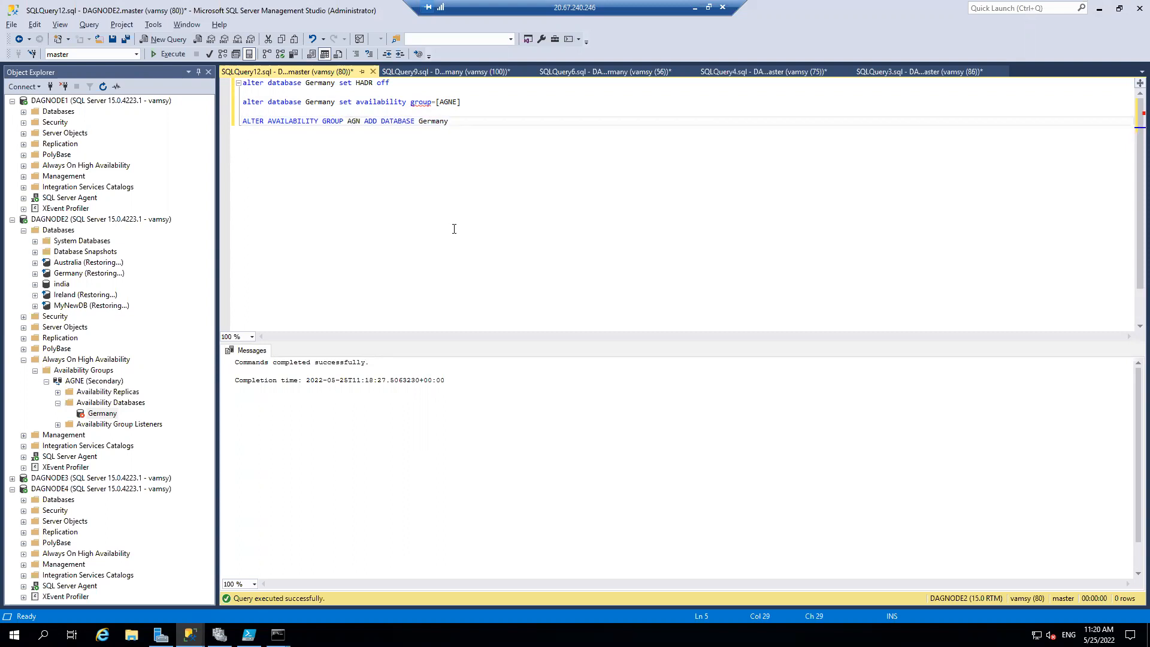
Run the ADD DATABASE Germany statement, which fails with Msg 41190
{"action": "left_click_drag", "start_coordinate": [468, 123], "coordinate": [227, 146]}
{"action": "key", "text": "F5"}
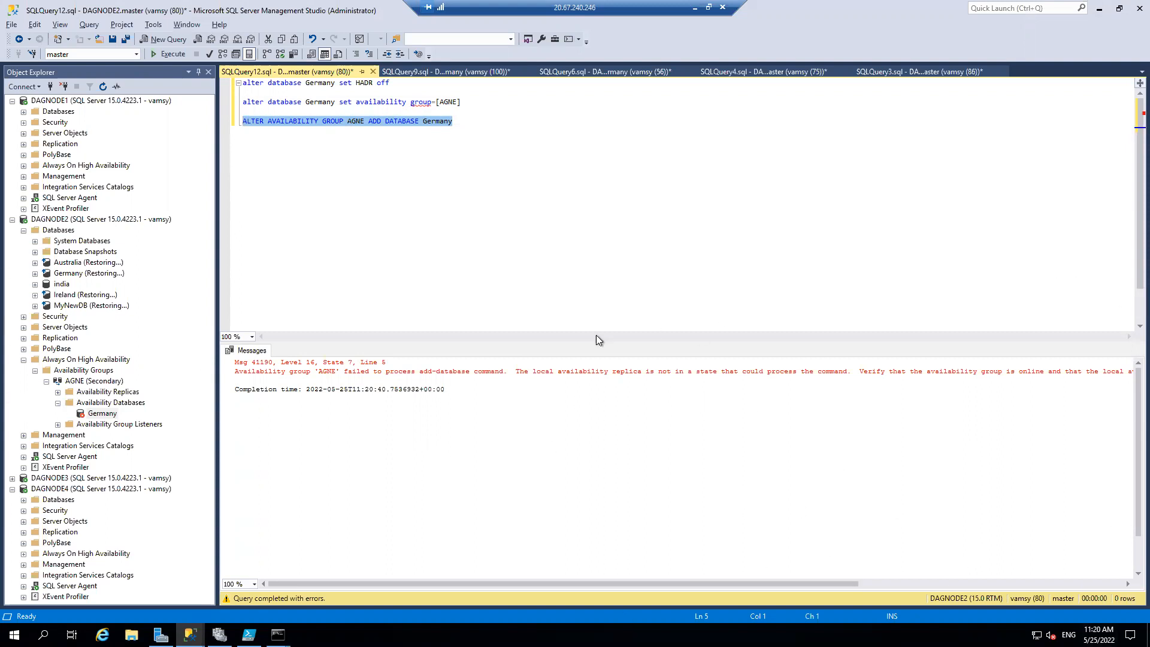
{"action": "left_click", "coordinate": [435, 121]}
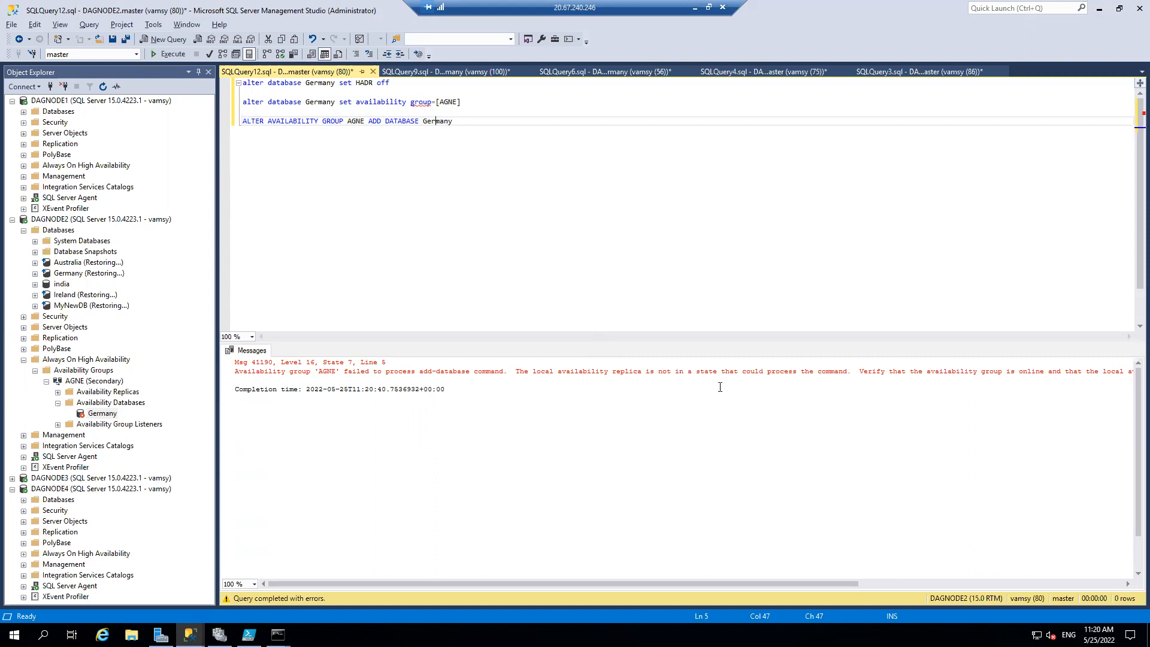
{"action": "left_click", "coordinate": [859, 371]}
{"action": "key", "text": "Return"}
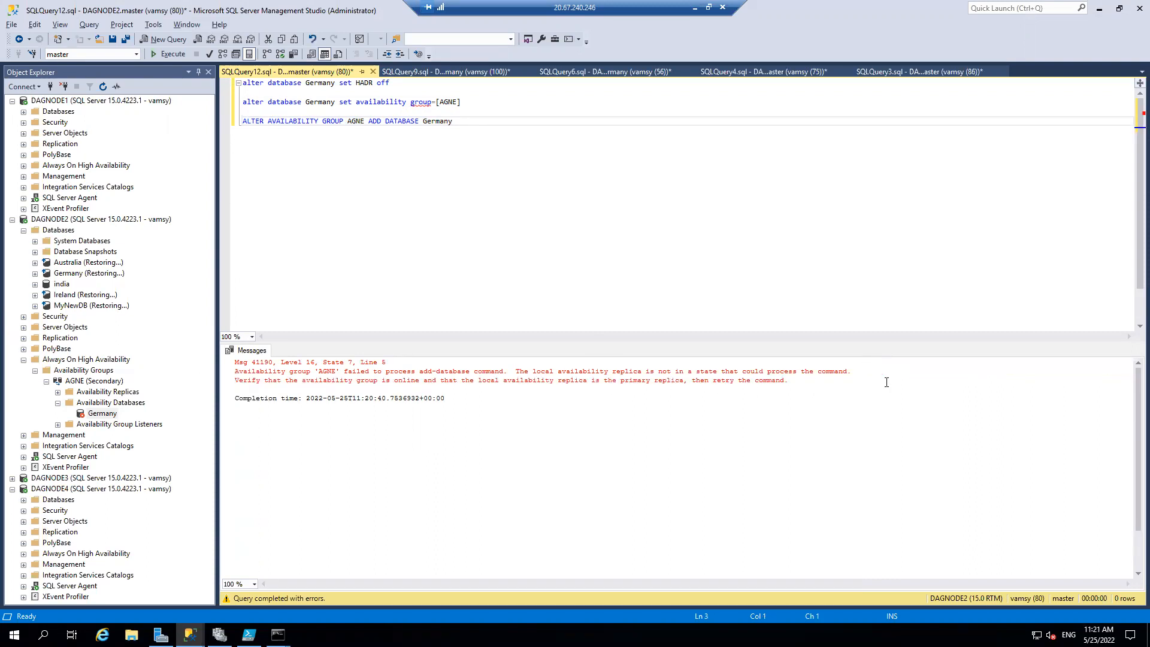
Refresh DAGNODE2 and expand its AGNE availability databases to inspect the Germany entry
{"action": "right_click", "coordinate": [75, 219]}
{"action": "left_click", "coordinate": [128, 449]}
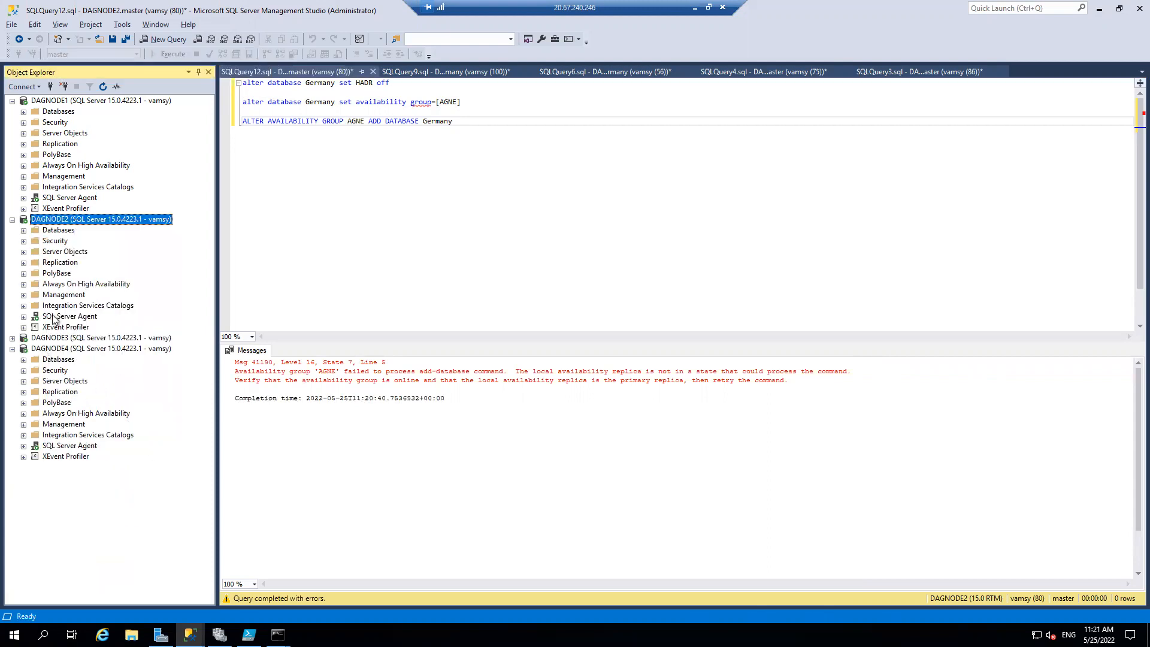
{"action": "left_click", "coordinate": [23, 285]}
{"action": "left_click", "coordinate": [35, 295]}
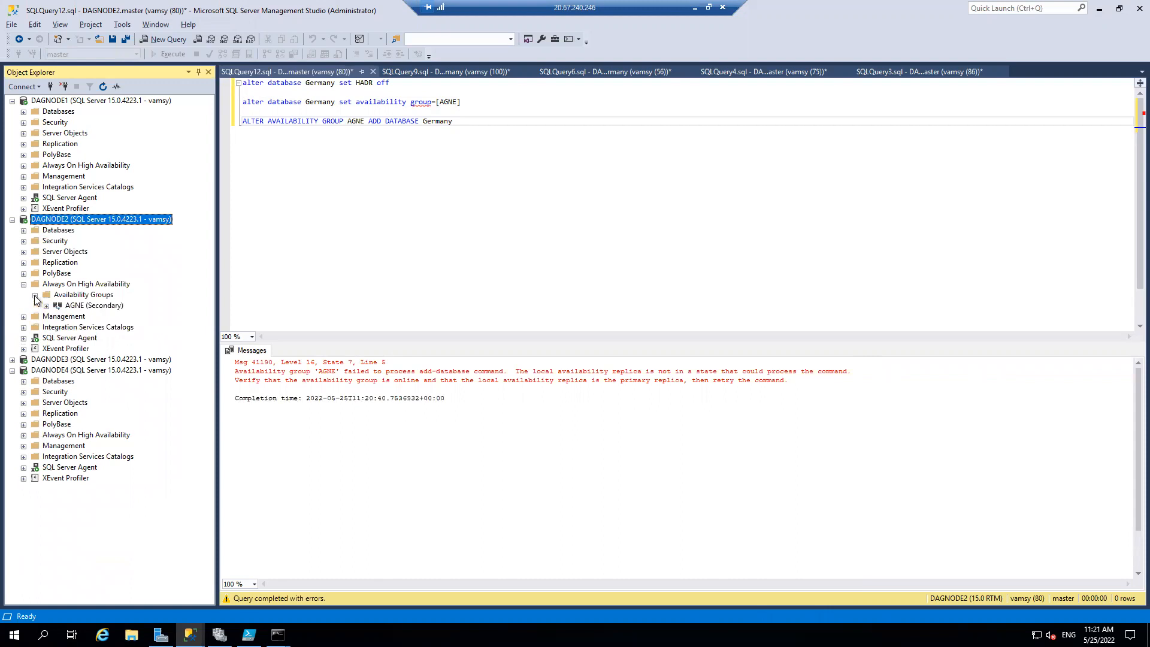
{"action": "left_click", "coordinate": [47, 306]}
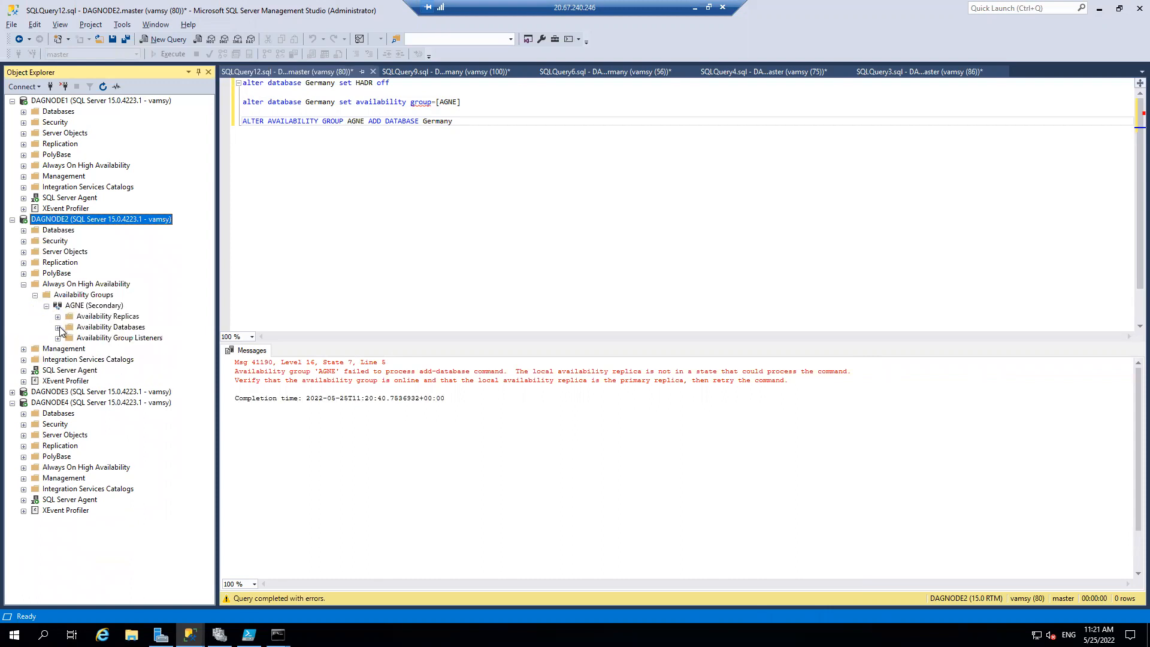
{"action": "left_click", "coordinate": [58, 328]}
{"action": "left_click", "coordinate": [104, 339]}
{"action": "right_click", "coordinate": [105, 340]}
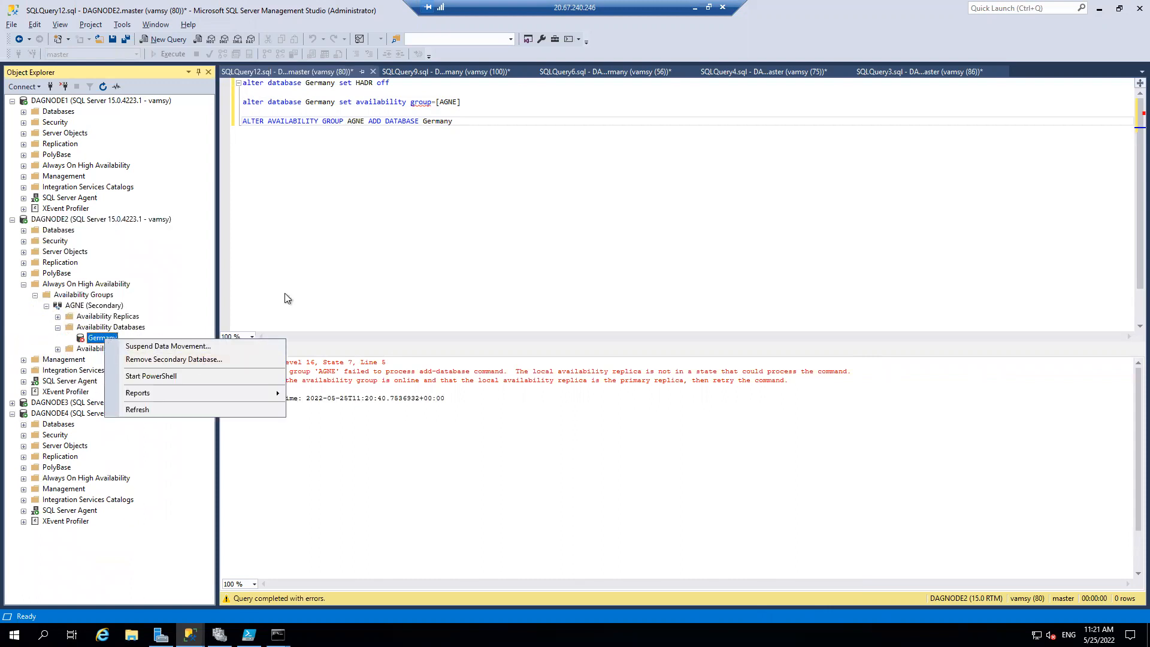
{"action": "key", "text": "Escape"}
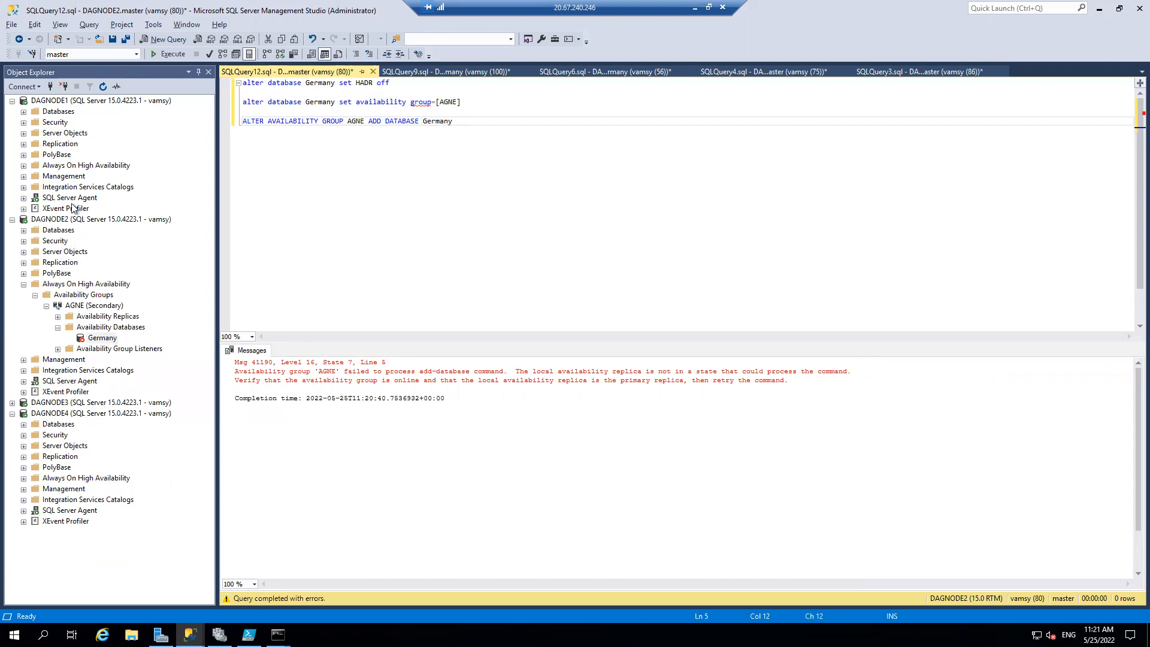
Show the databases in DAGNODE1's primary AGNE group, then minimise the remote session
{"action": "left_click", "coordinate": [24, 166]}
{"action": "left_click", "coordinate": [35, 177]}
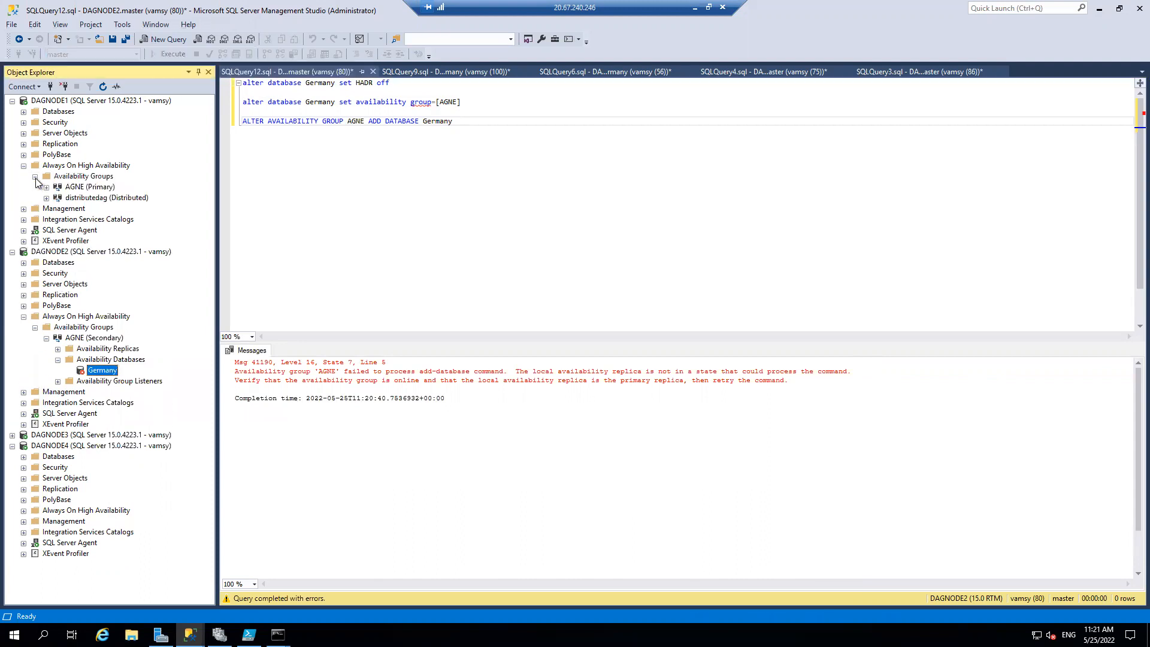
{"action": "left_click", "coordinate": [46, 187]}
{"action": "left_click", "coordinate": [57, 208]}
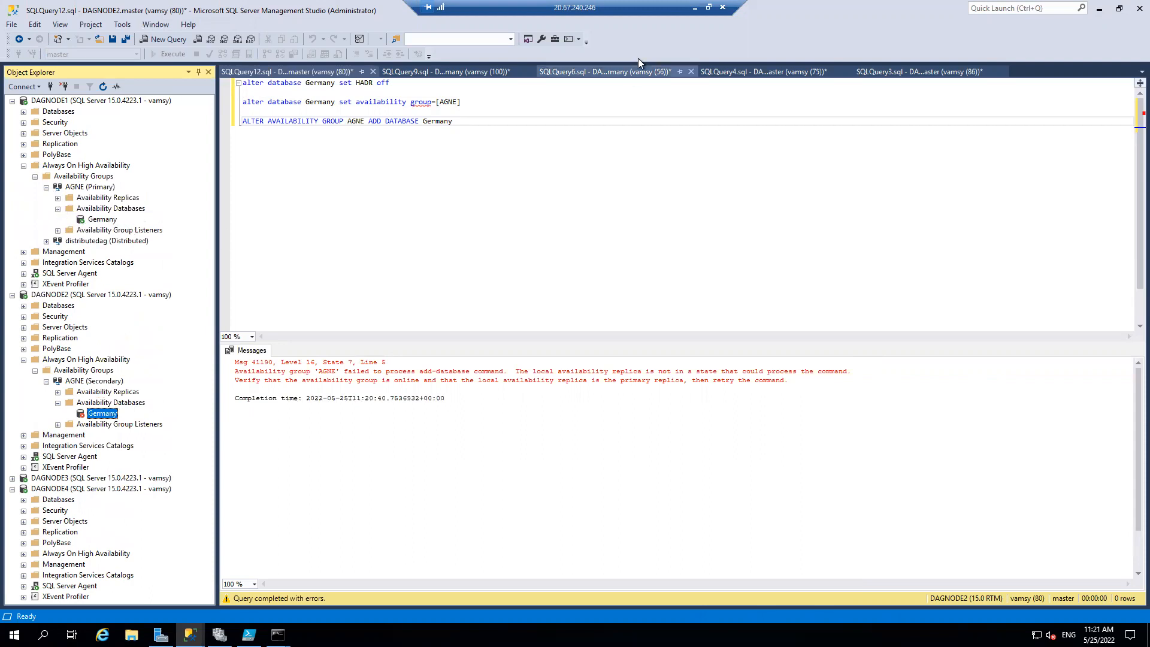
{"action": "left_click", "coordinate": [692, 9]}
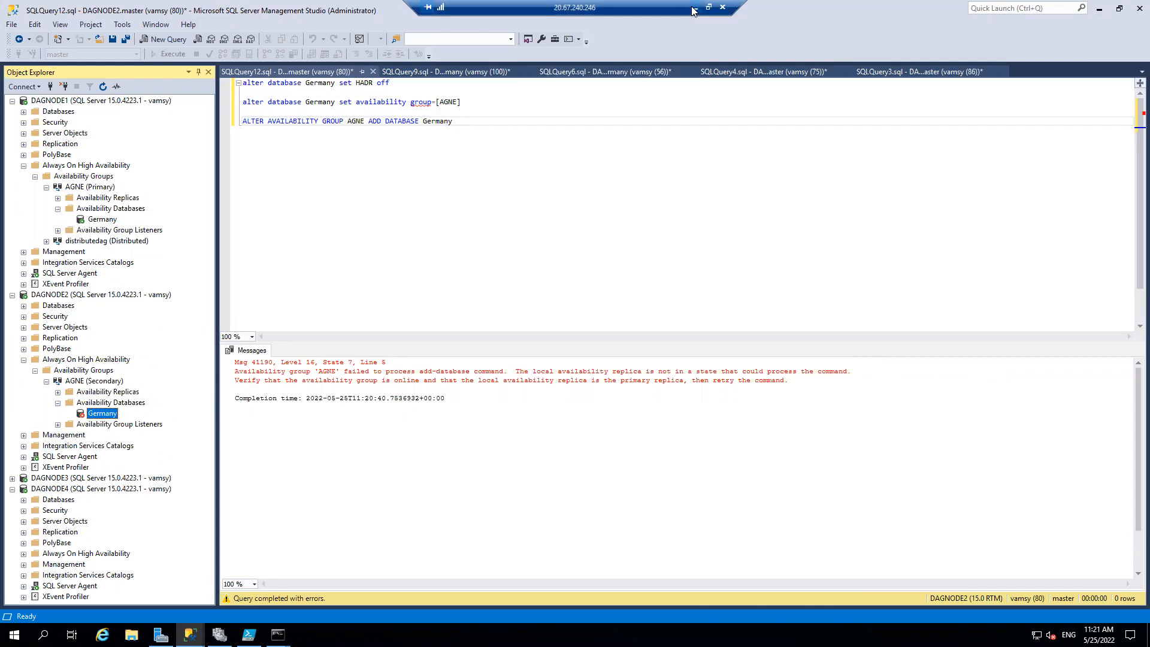
Search Google for 'add database set hadr availability group'
{"action": "scroll", "coordinate": [535, 373], "scroll_direction": "down", "scroll_amount": 7}
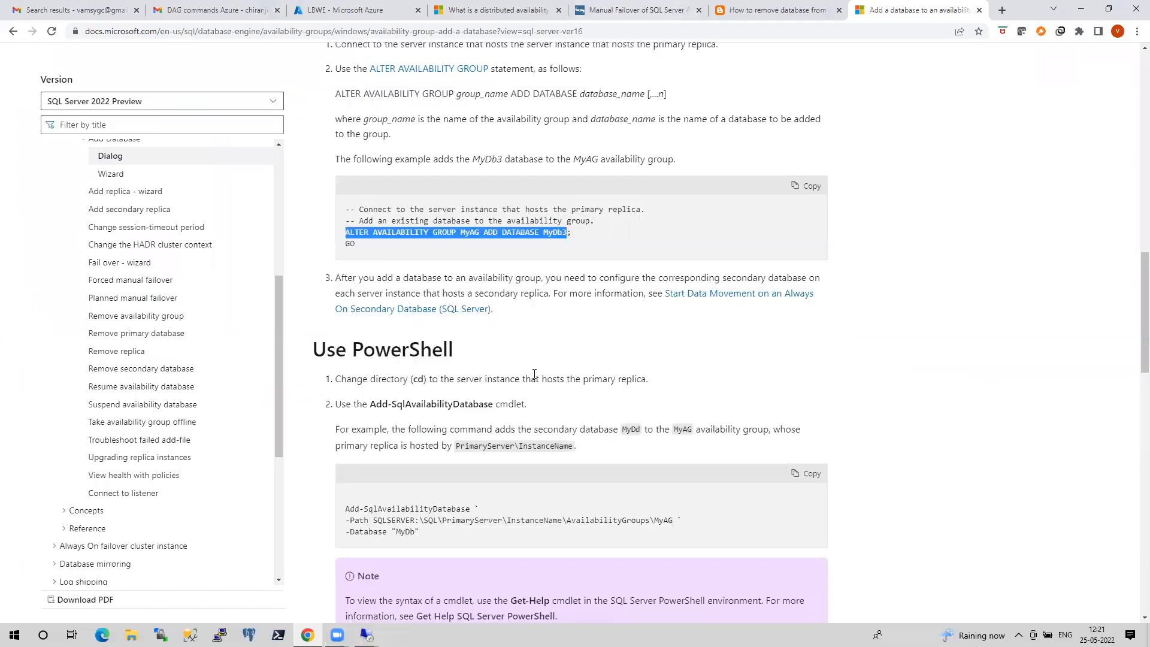
{"action": "scroll", "coordinate": [818, 121], "scroll_direction": "down", "scroll_amount": 1}
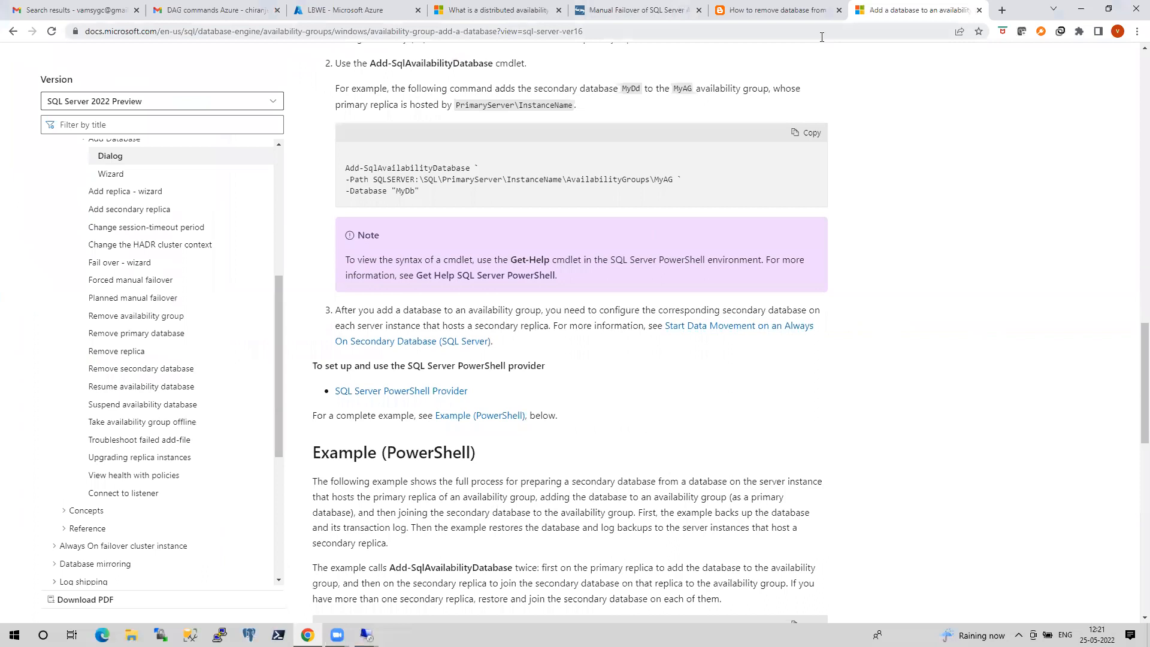
{"action": "left_click", "coordinate": [12, 31]}
{"action": "left_click_drag", "start_coordinate": [298, 72], "coordinate": [168, 71]}
{"action": "type", "text": "set "}
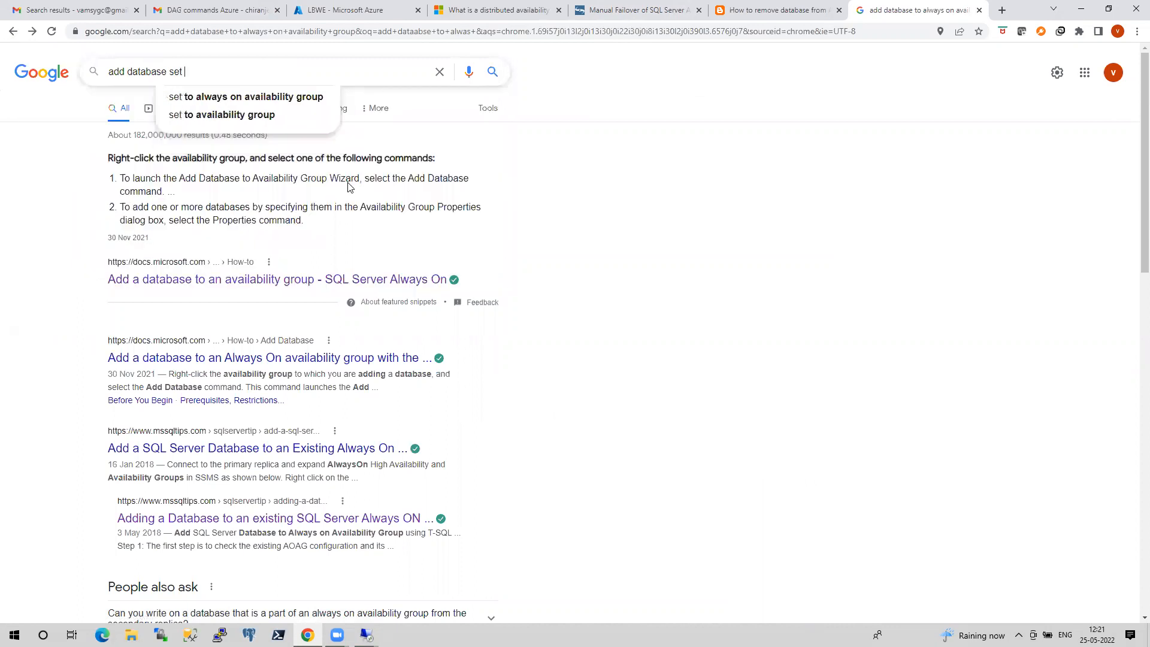
{"action": "type", "text": "hadr"}
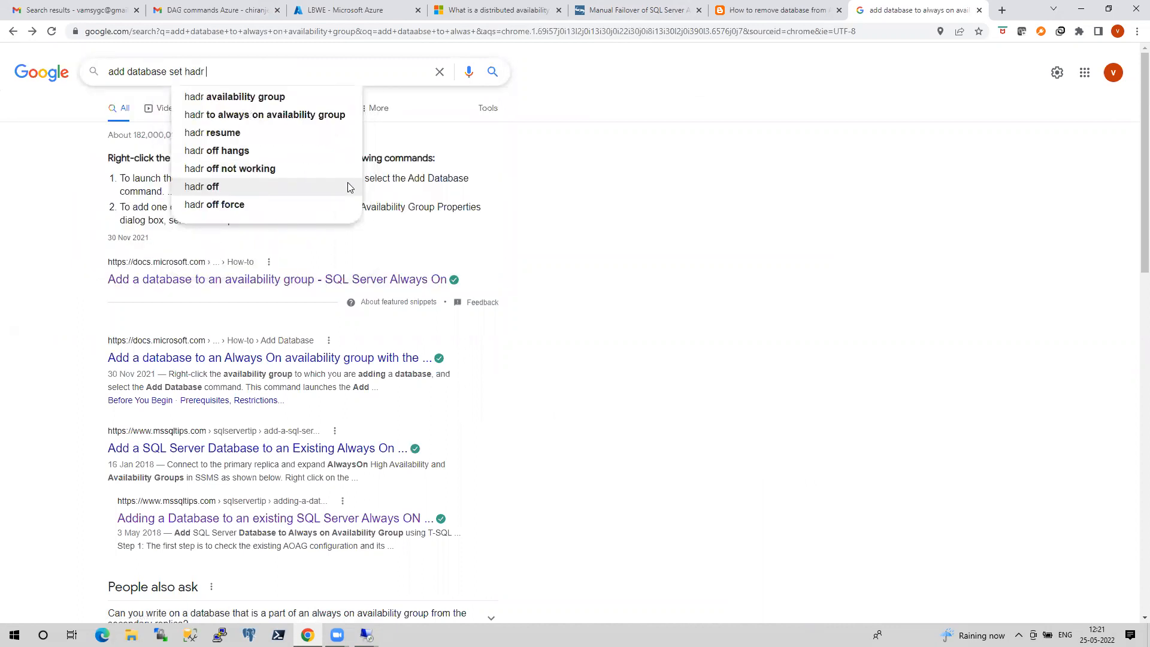
{"action": "key", "text": "Down"}
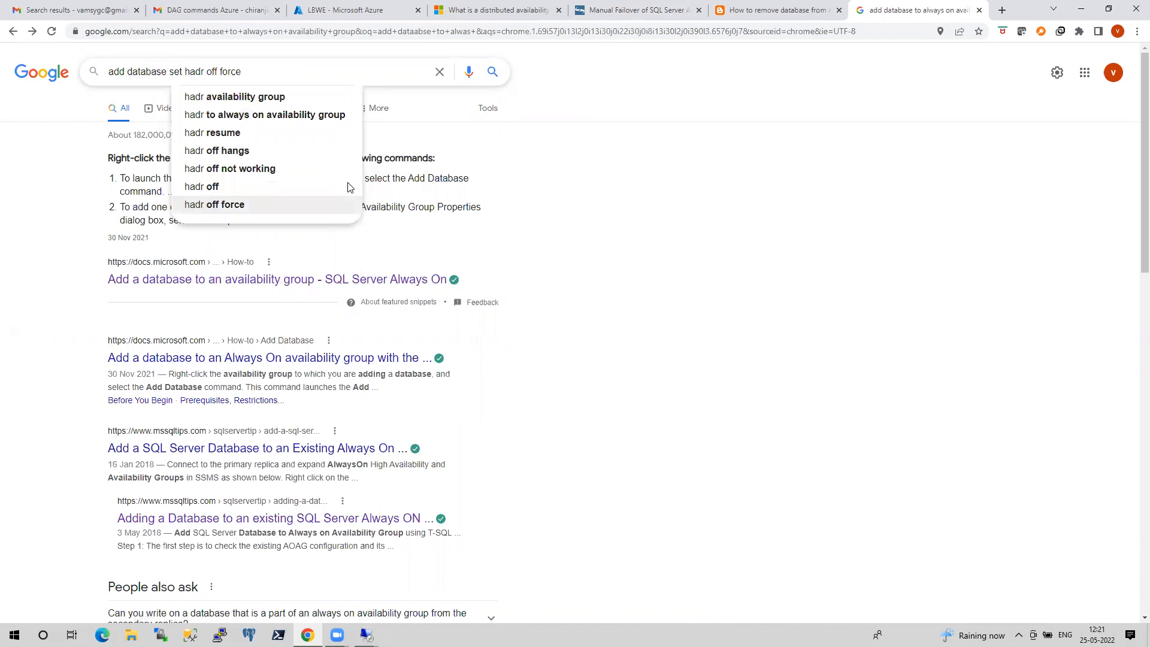
{"action": "left_click", "coordinate": [269, 97]}
Open the ALTER DATABASE SET HADR docs in a new tab, select its syntax, and return to DAGNODE2
{"action": "right_click", "coordinate": [277, 228]}
{"action": "left_click", "coordinate": [311, 237]}
{"action": "left_click", "coordinate": [883, 11]}
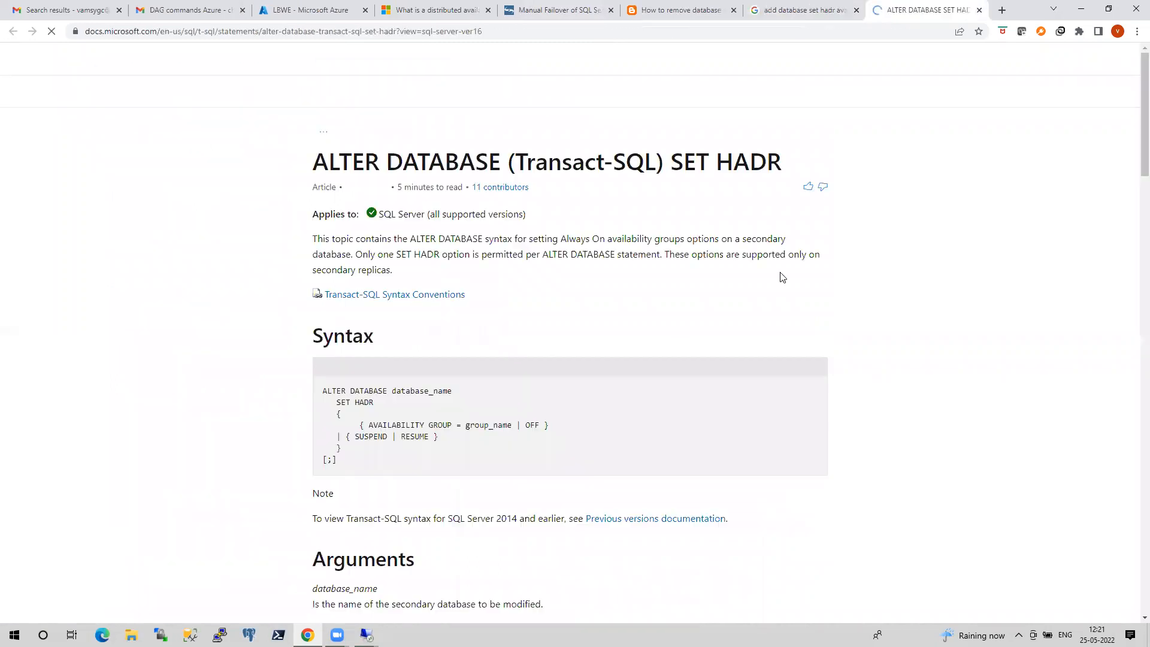
{"action": "scroll", "coordinate": [581, 381], "scroll_direction": "down", "scroll_amount": 15}
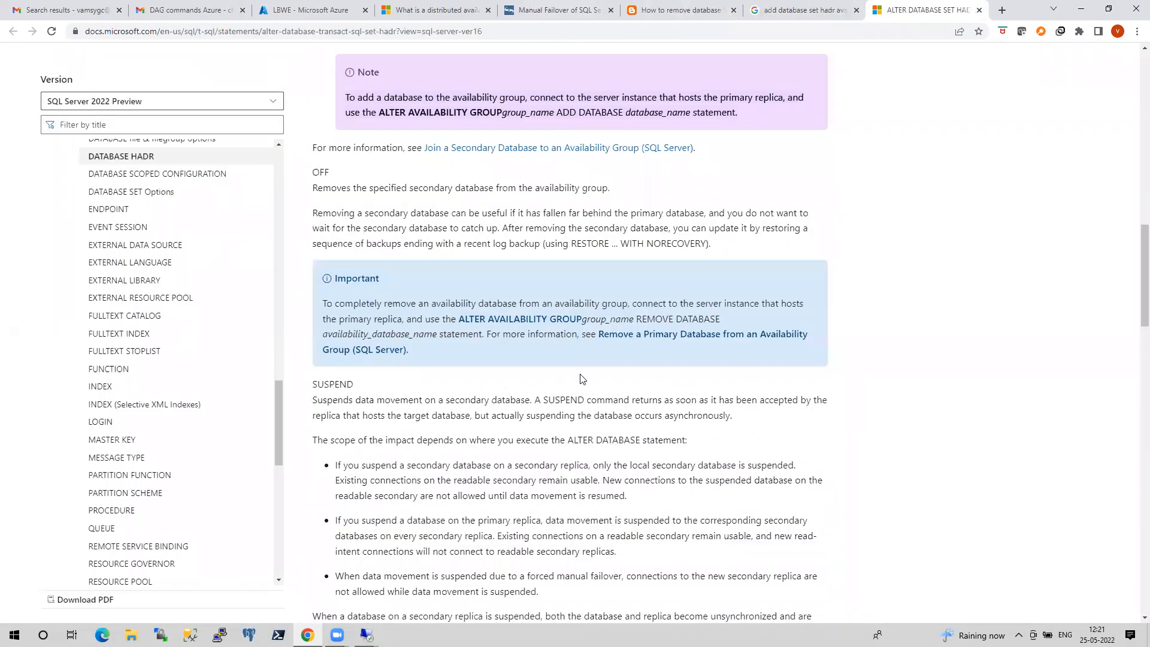
{"action": "scroll", "coordinate": [583, 371], "scroll_direction": "up", "scroll_amount": 20}
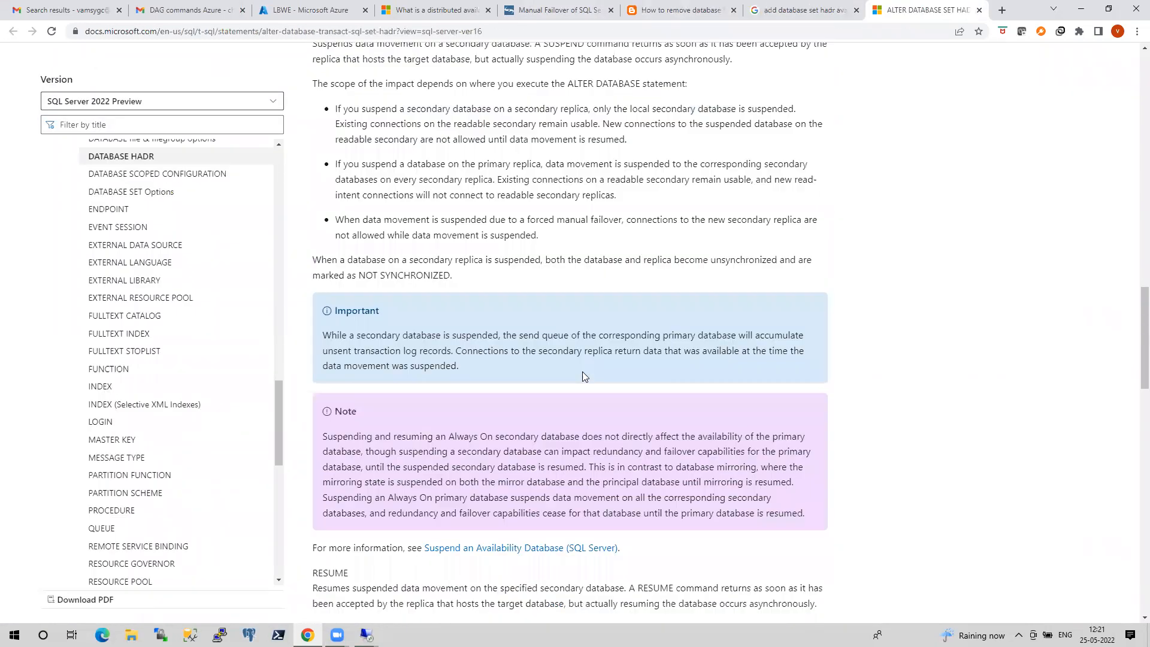
{"action": "scroll", "coordinate": [584, 373], "scroll_direction": "up", "scroll_amount": 6}
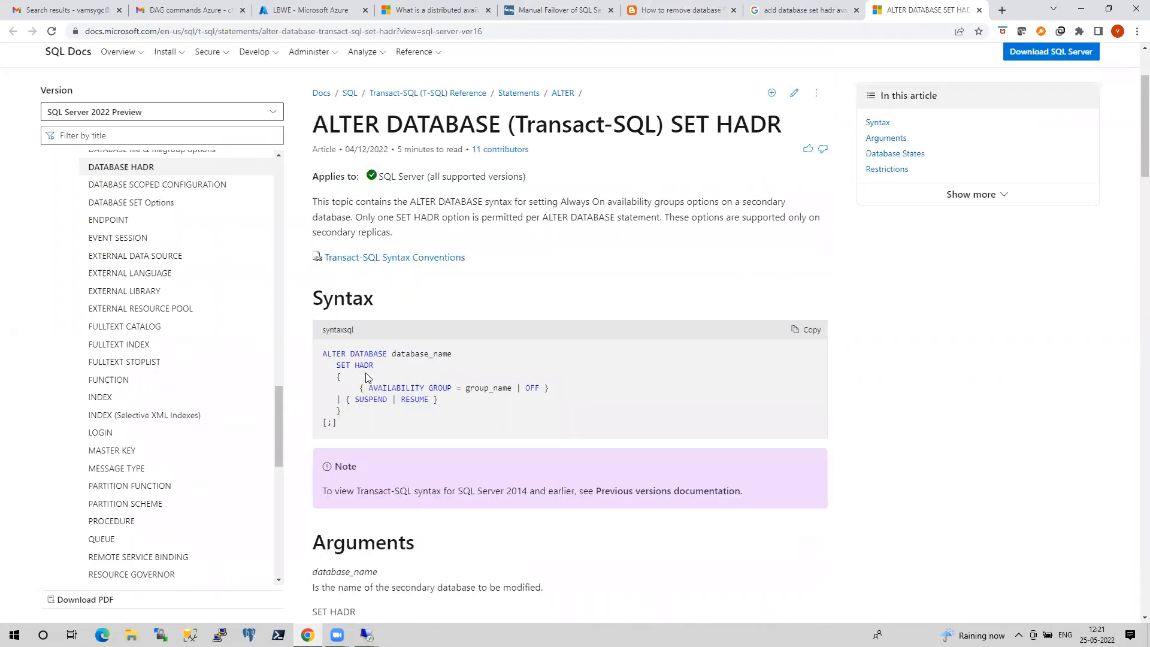
{"action": "left_click_drag", "start_coordinate": [322, 353], "coordinate": [512, 386]}
{"action": "key", "text": "ctrl+c"}
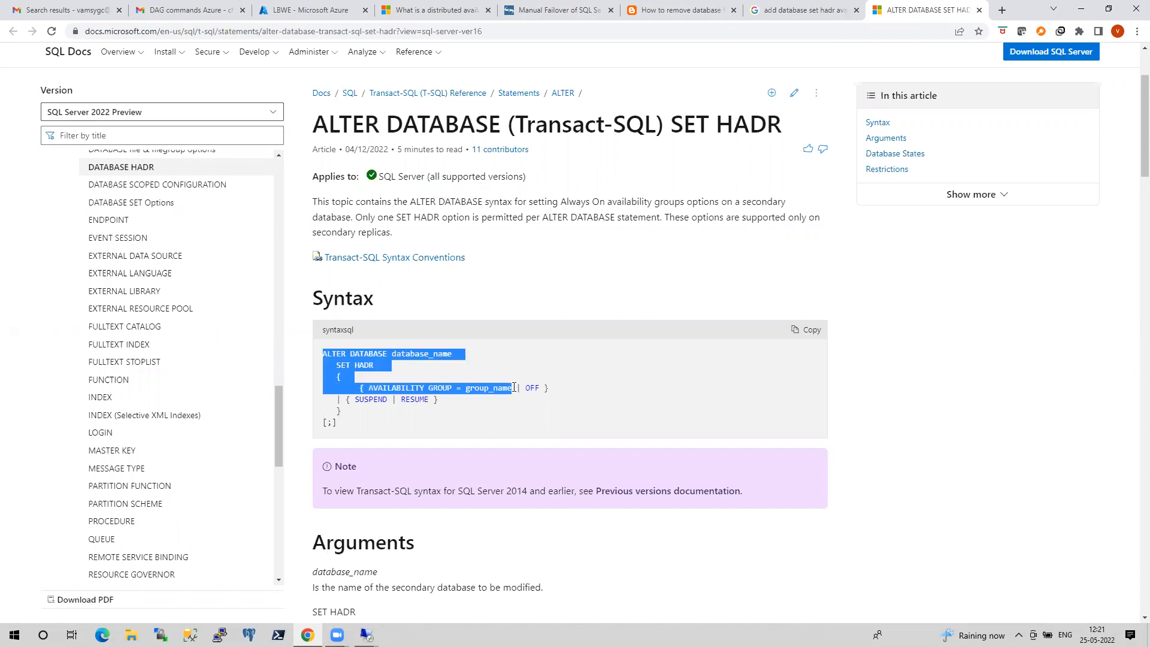
{"action": "left_click", "coordinate": [366, 634]}
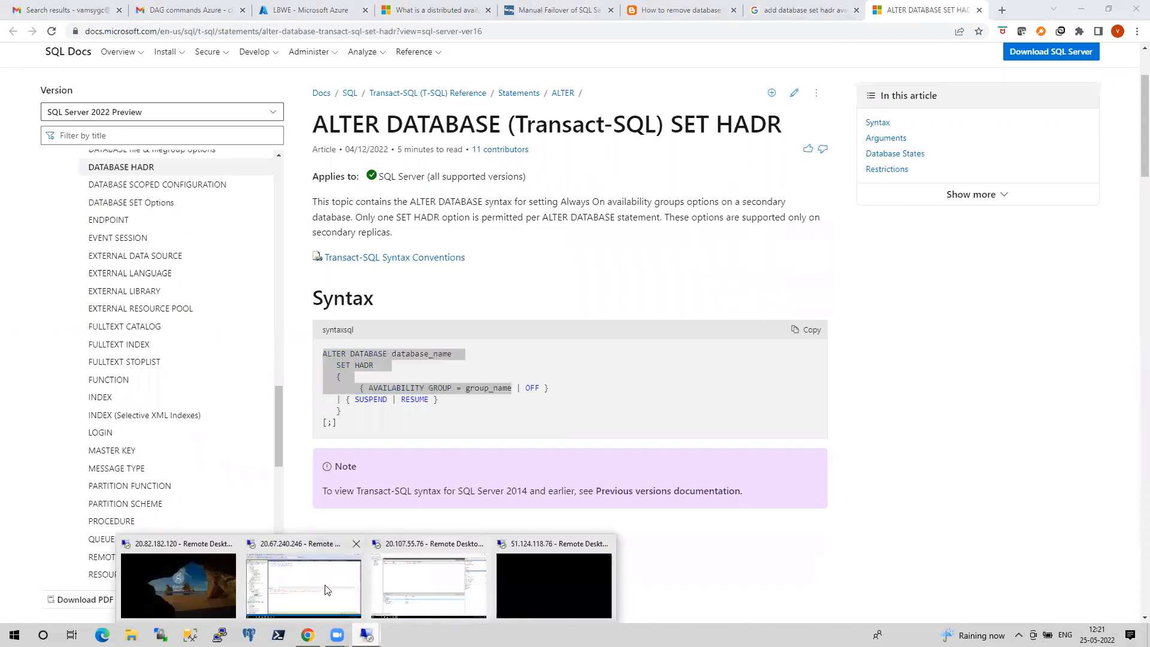
{"action": "left_click", "coordinate": [327, 590]}
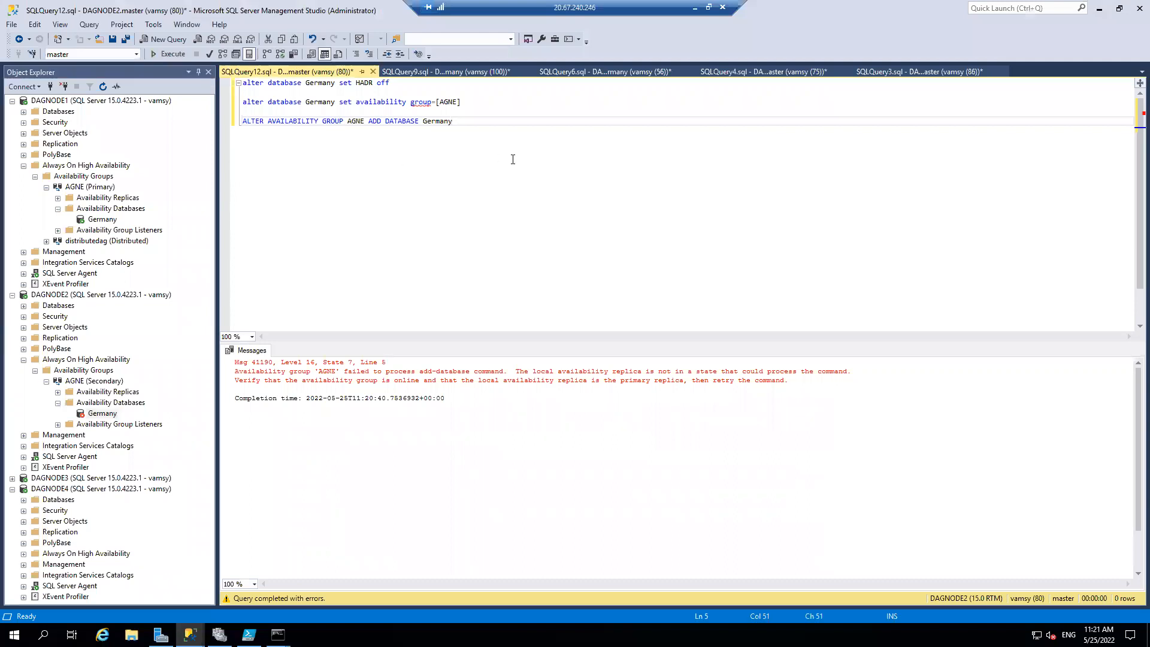
Paste the SET HADR syntax and run 'alter database Germany set HADR availability group=[AGNE]'
{"action": "key", "text": "Return"}
{"action": "key", "text": "Return"}
{"action": "key", "text": "Return"}
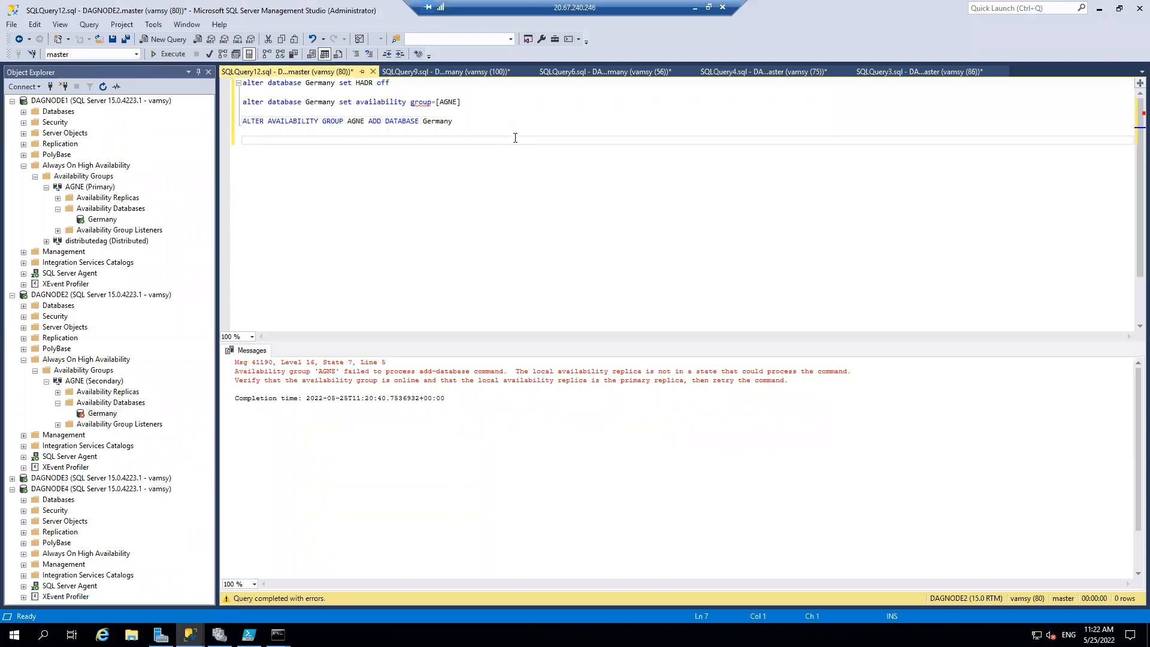
{"action": "key", "text": "ctrl+v"}
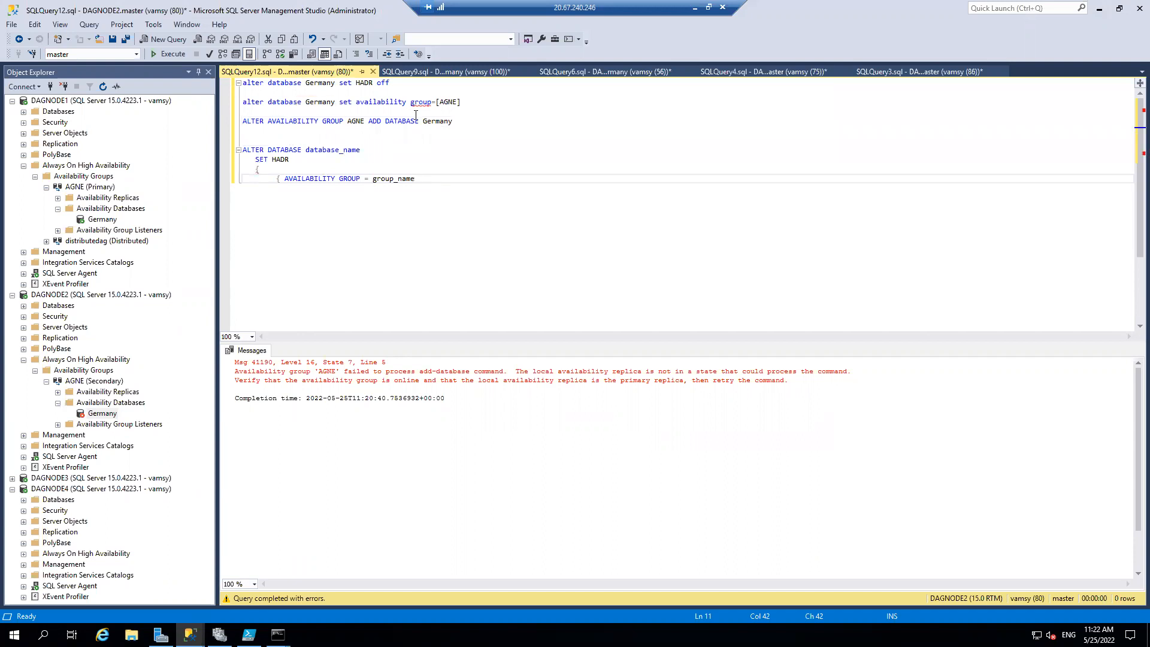
{"action": "left_click", "coordinate": [353, 103]}
{"action": "type", "text": "HADR"}
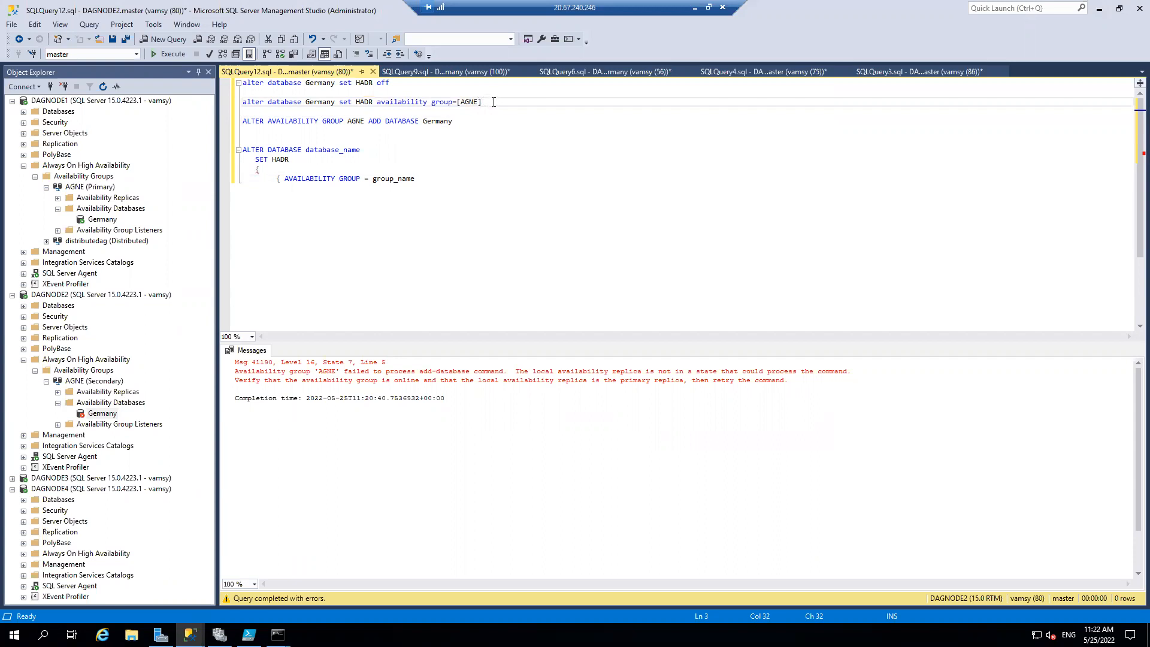
{"action": "key", "text": "Down"}
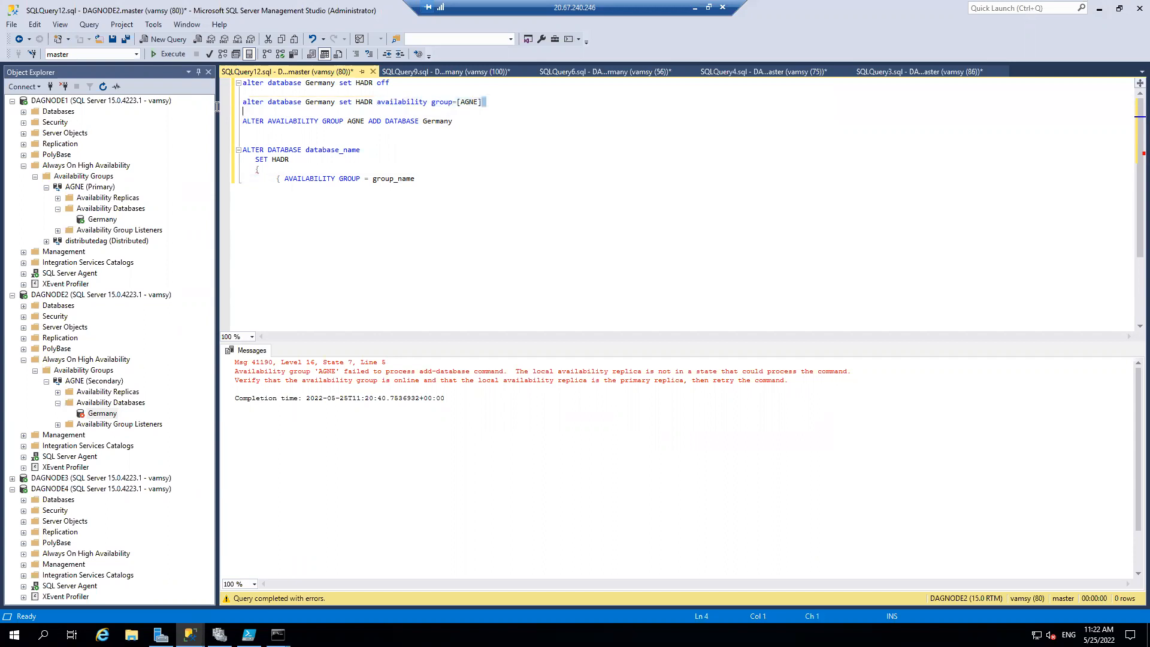
{"action": "key", "text": "shift+Up"}
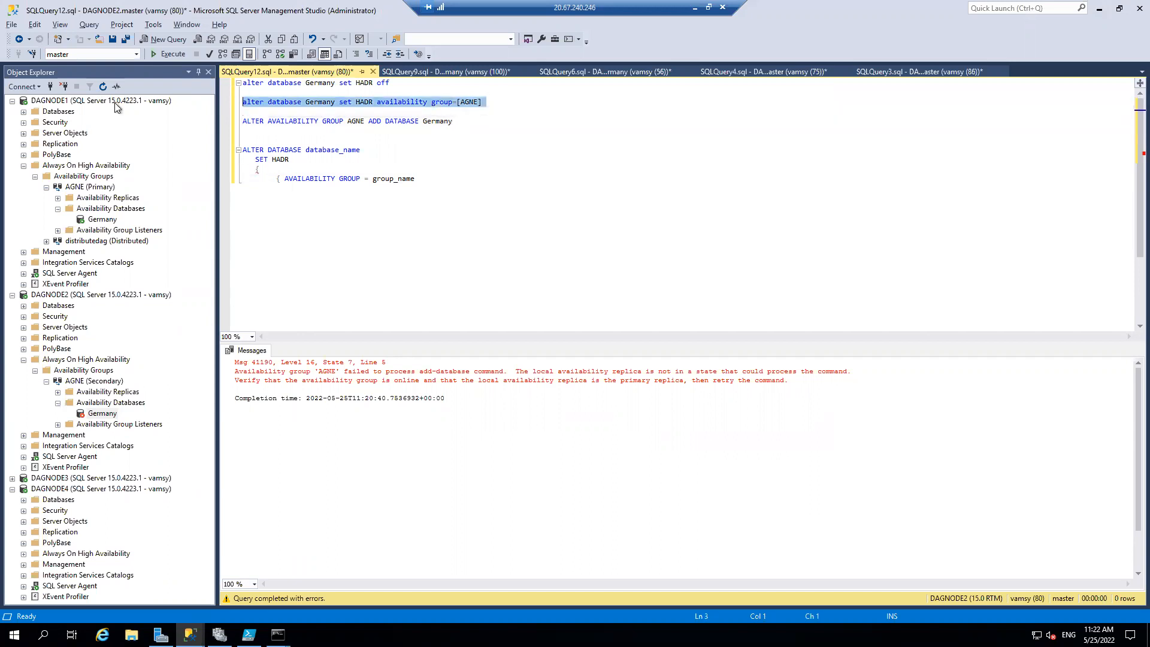
{"action": "key", "text": "F5"}
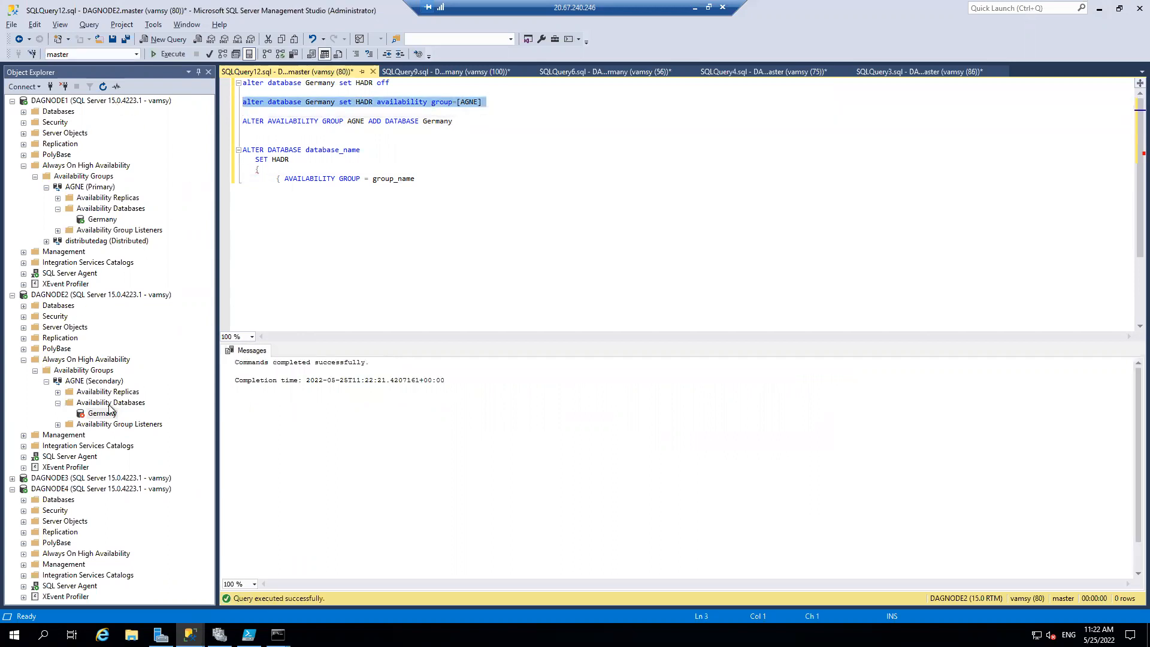
Refresh AGNE (Secondary) on DAGNODE2 and expand its Availability Databases to confirm Germany
{"action": "right_click", "coordinate": [99, 382]}
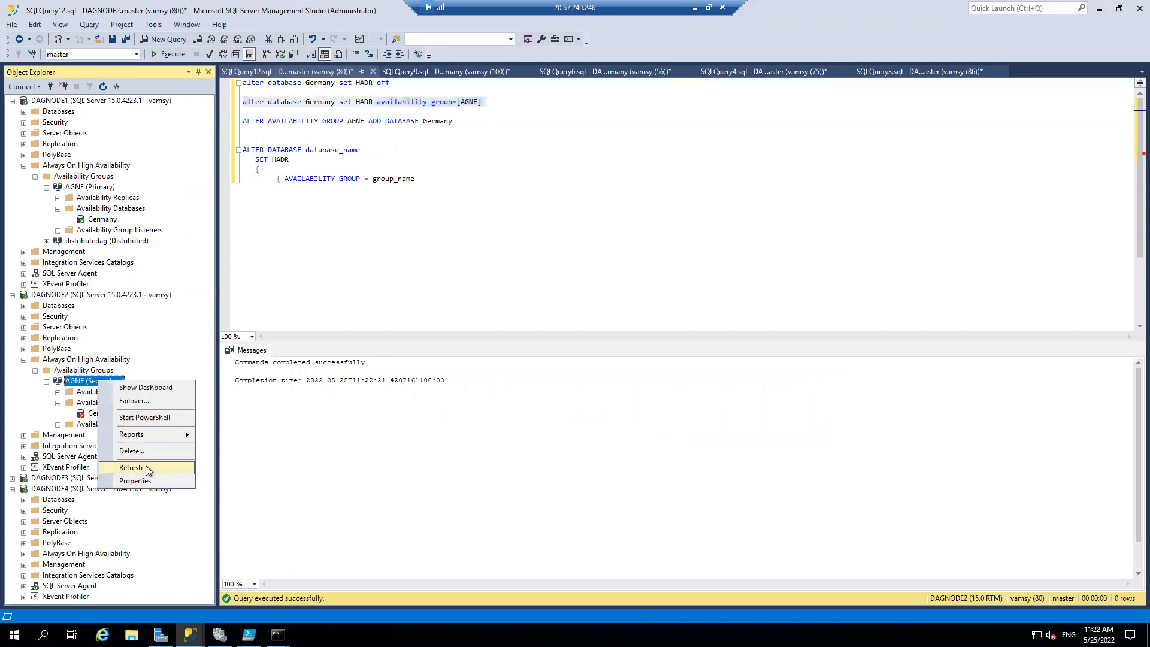
{"action": "left_click", "coordinate": [148, 469]}
{"action": "left_click", "coordinate": [57, 403]}
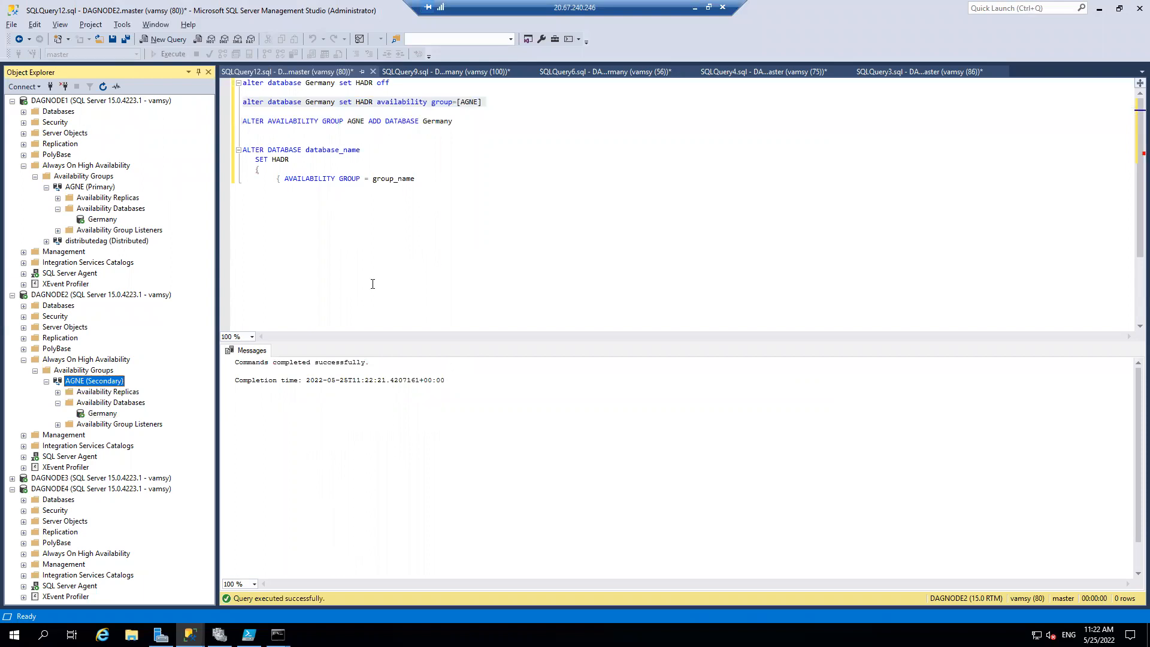
Check Germany under DAGNODE1's AGNE (Primary), select the set HADR line, and minimise the session
{"action": "left_click", "coordinate": [77, 102]}
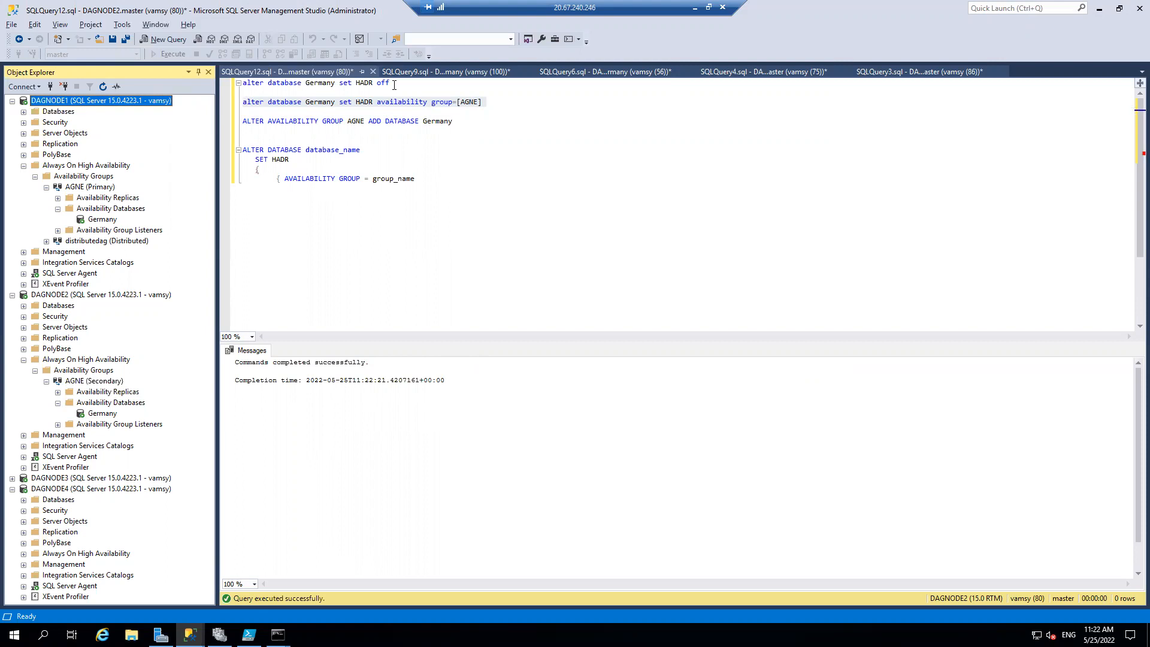
{"action": "left_click", "coordinate": [100, 220]}
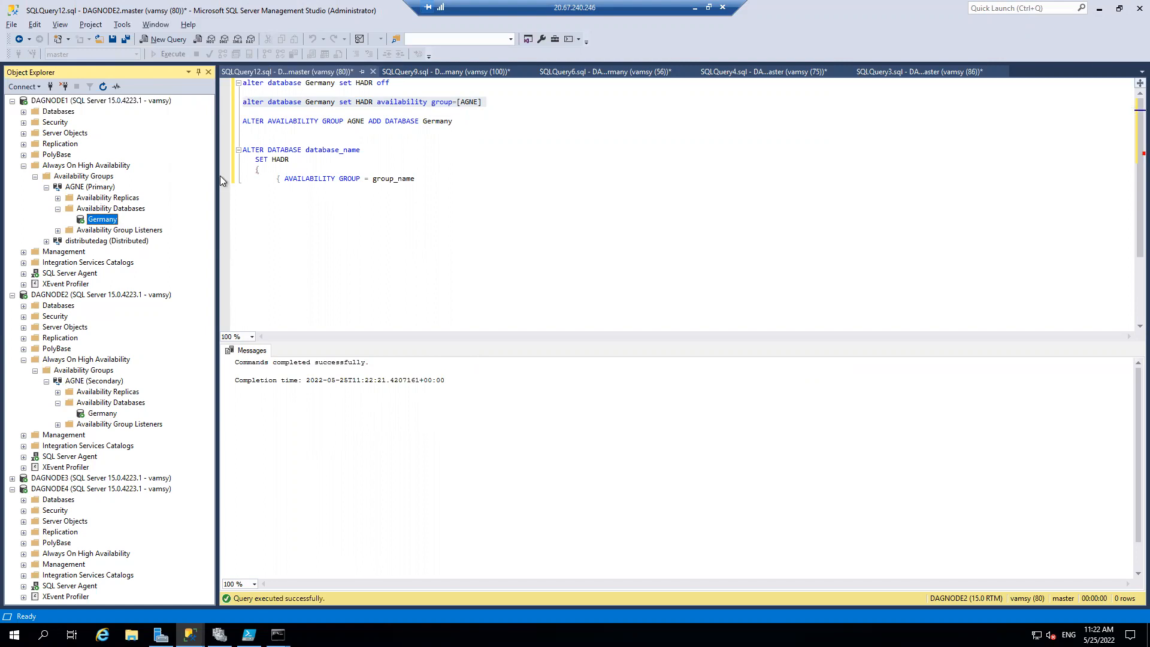
{"action": "left_click_drag", "start_coordinate": [486, 106], "coordinate": [241, 103]}
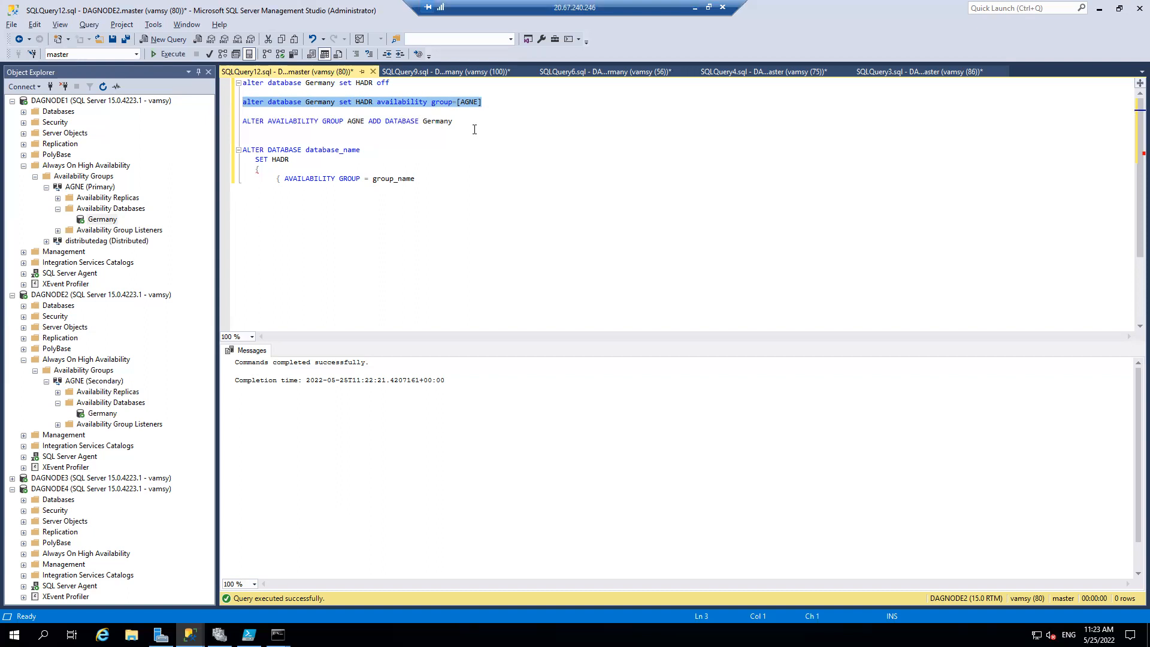
{"action": "left_click", "coordinate": [694, 12]}
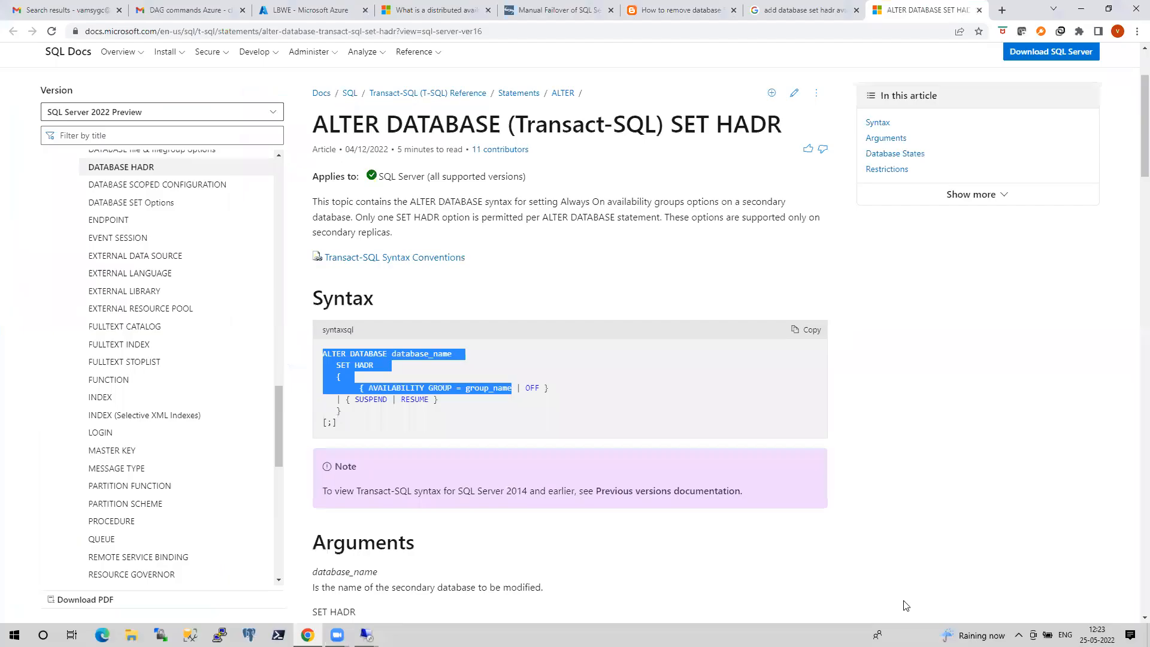